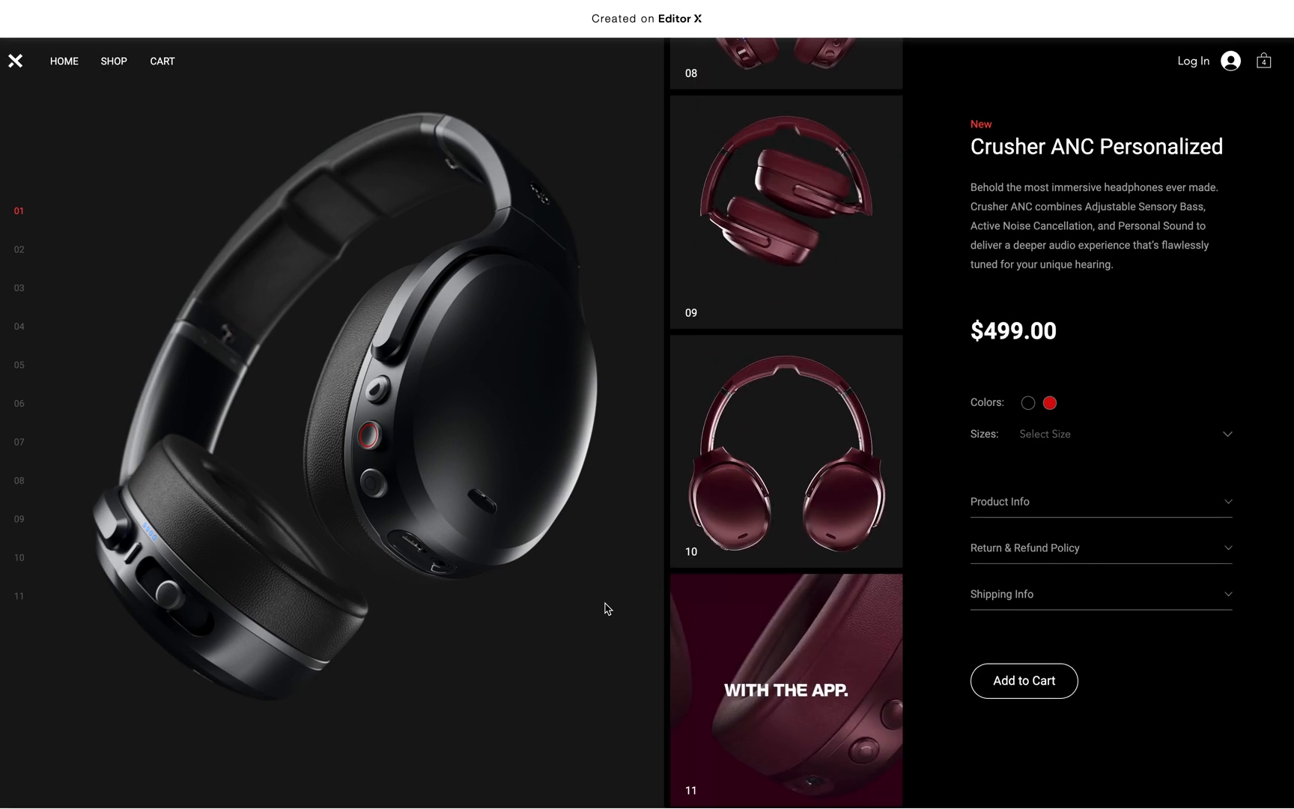
# - Switch to the YouTube video on responsive web design, unmute it, and play a short part before pausing
pyautogui.scroll(15, 607, 608)
pyautogui.scroll(2, 606, 608)
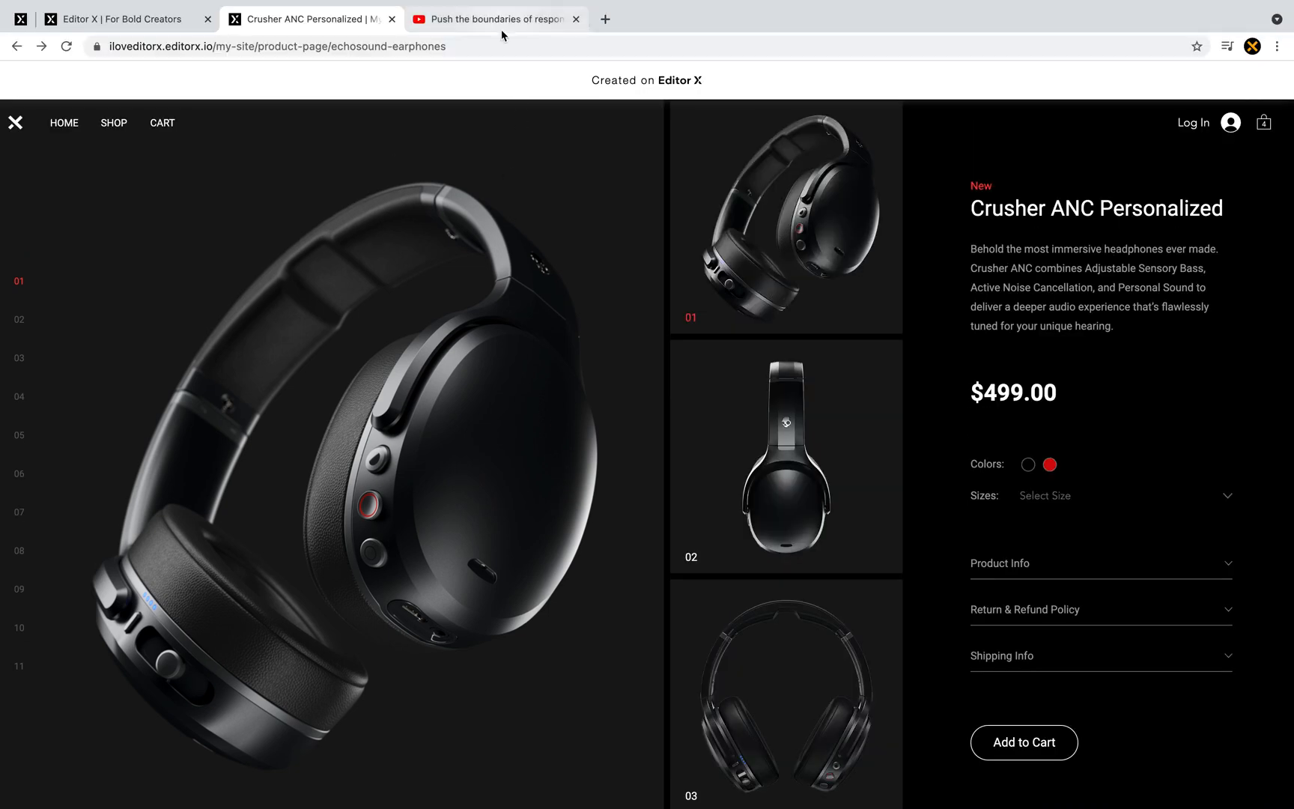
pyautogui.click(494, 19)
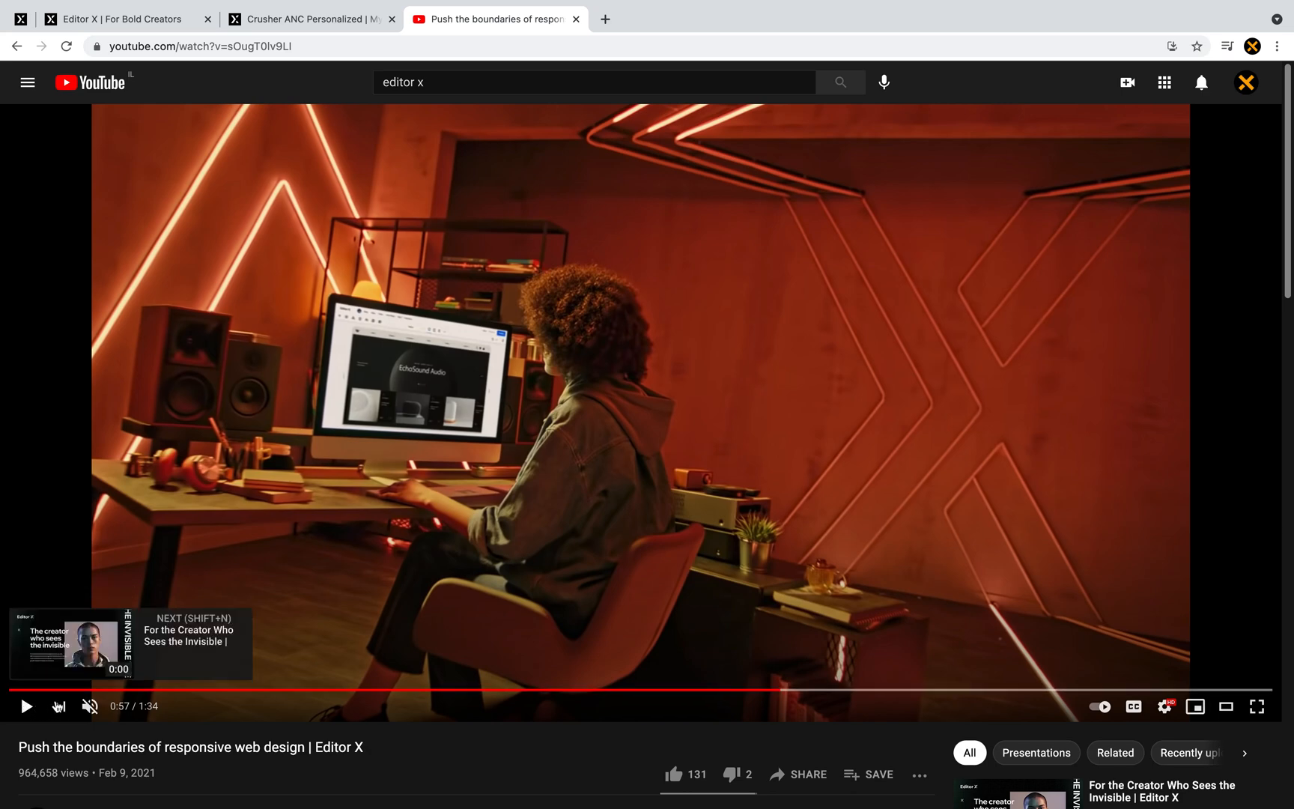
pyautogui.click(89, 708)
pyautogui.click(27, 708)
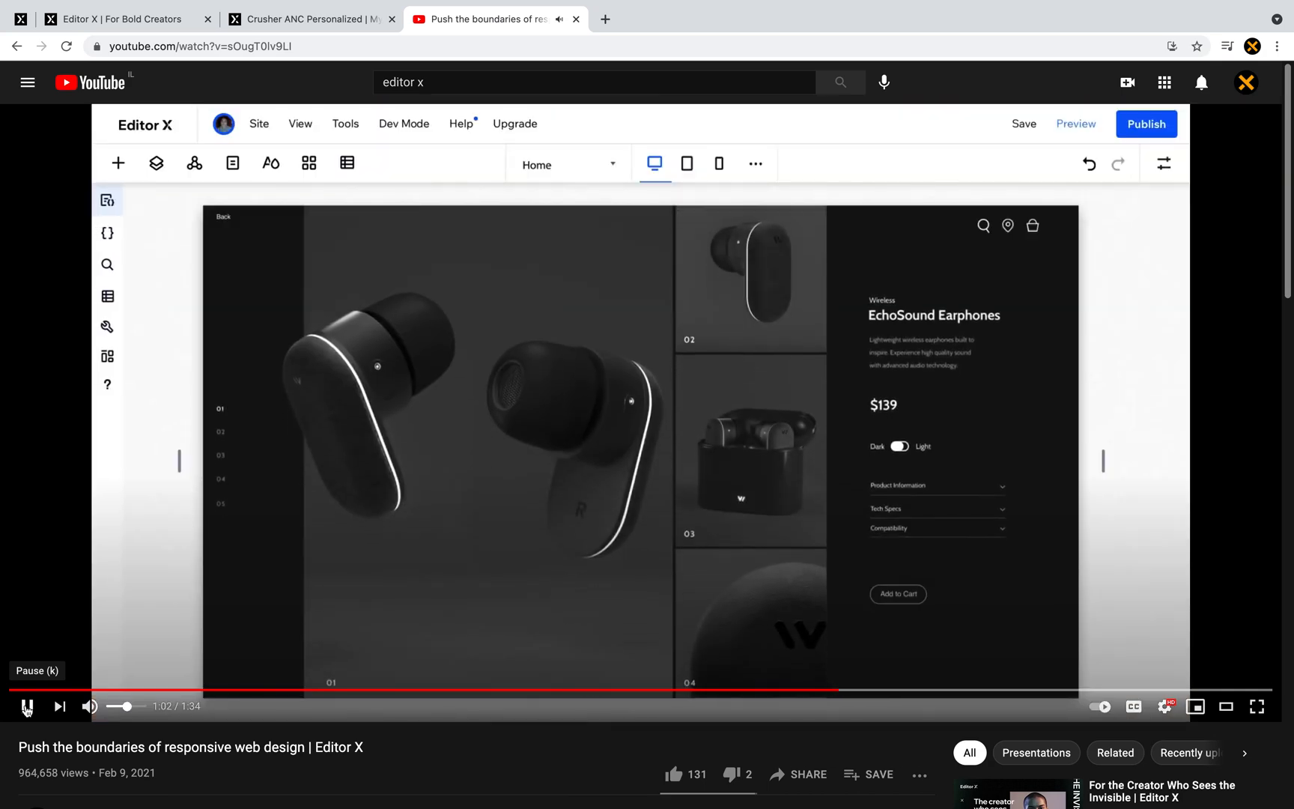
pyautogui.click(27, 708)
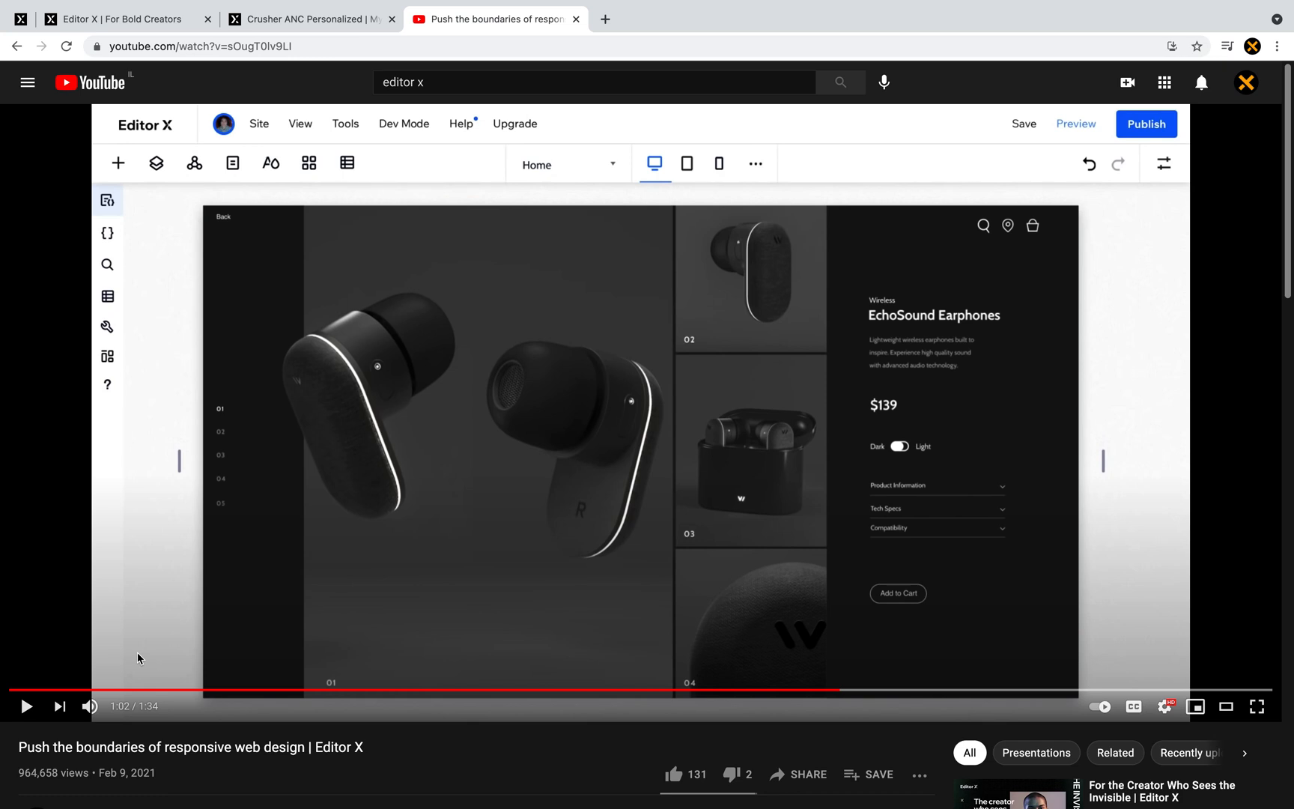
# - Play the product page segment, rewind to about 1:02, and replay the page code part before pausing
pyautogui.click(28, 708)
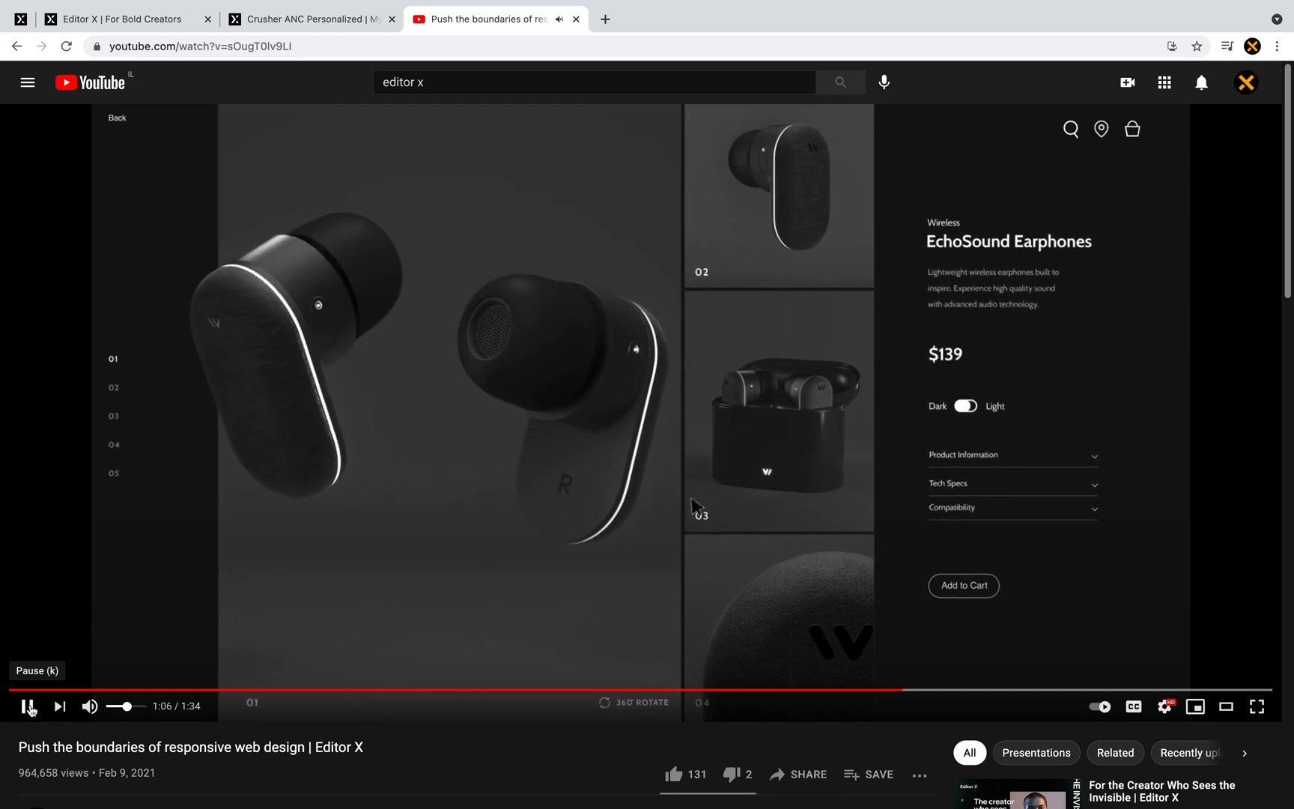
pyautogui.click(28, 707)
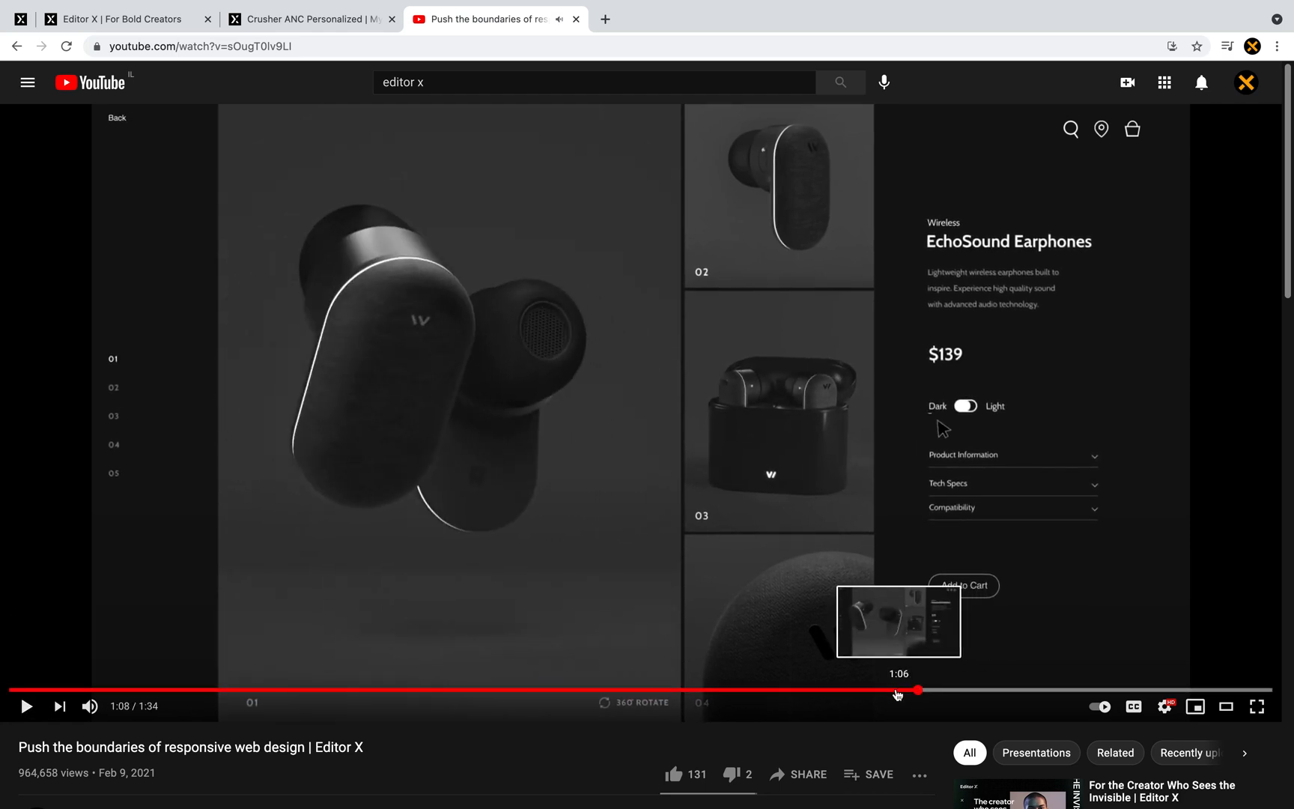
pyautogui.click(849, 694)
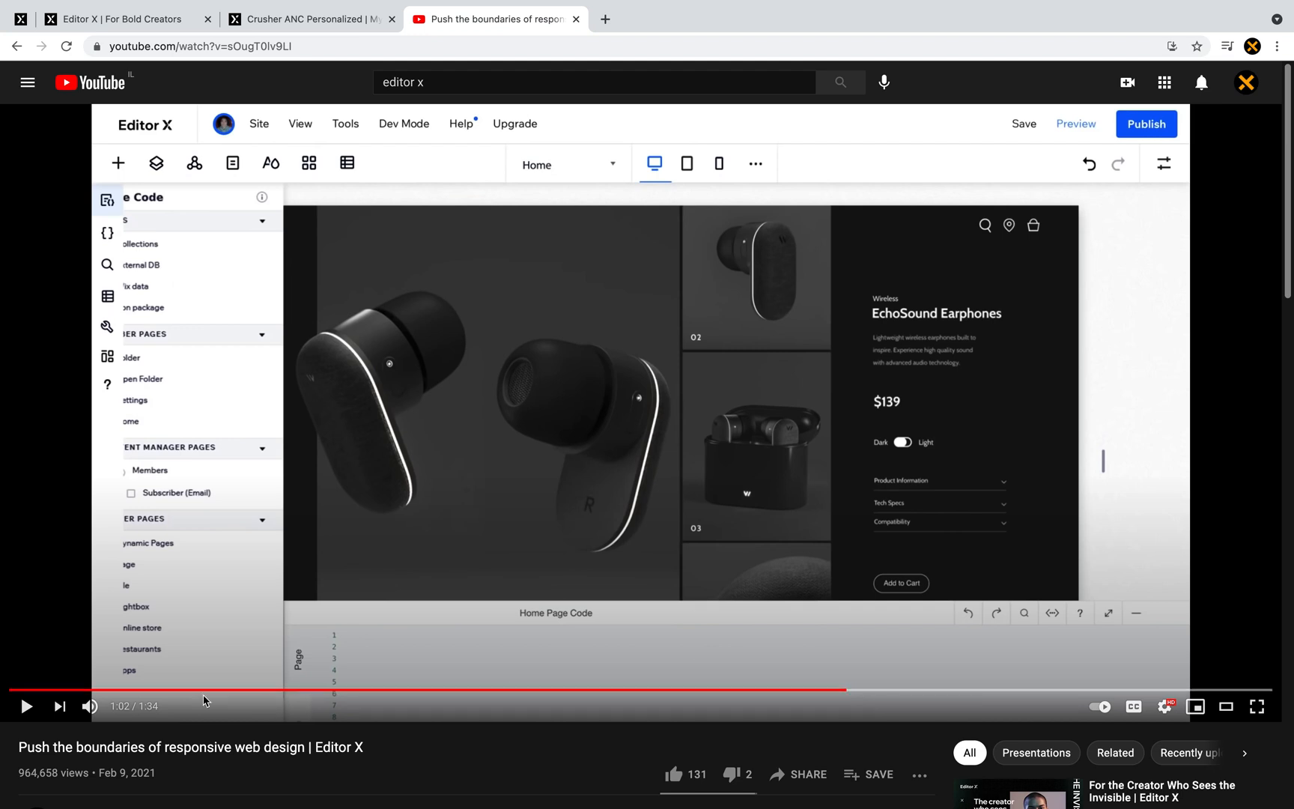
pyautogui.click(26, 706)
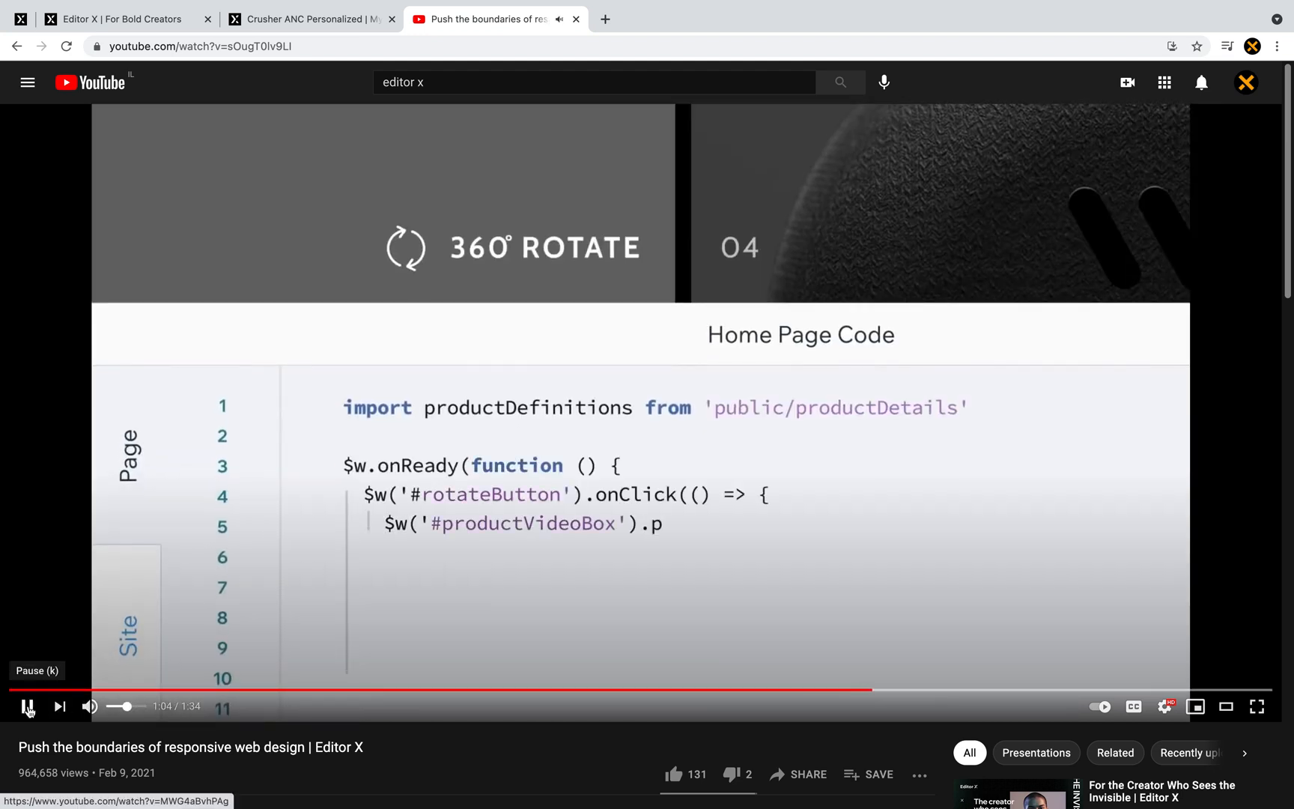
pyautogui.click(28, 708)
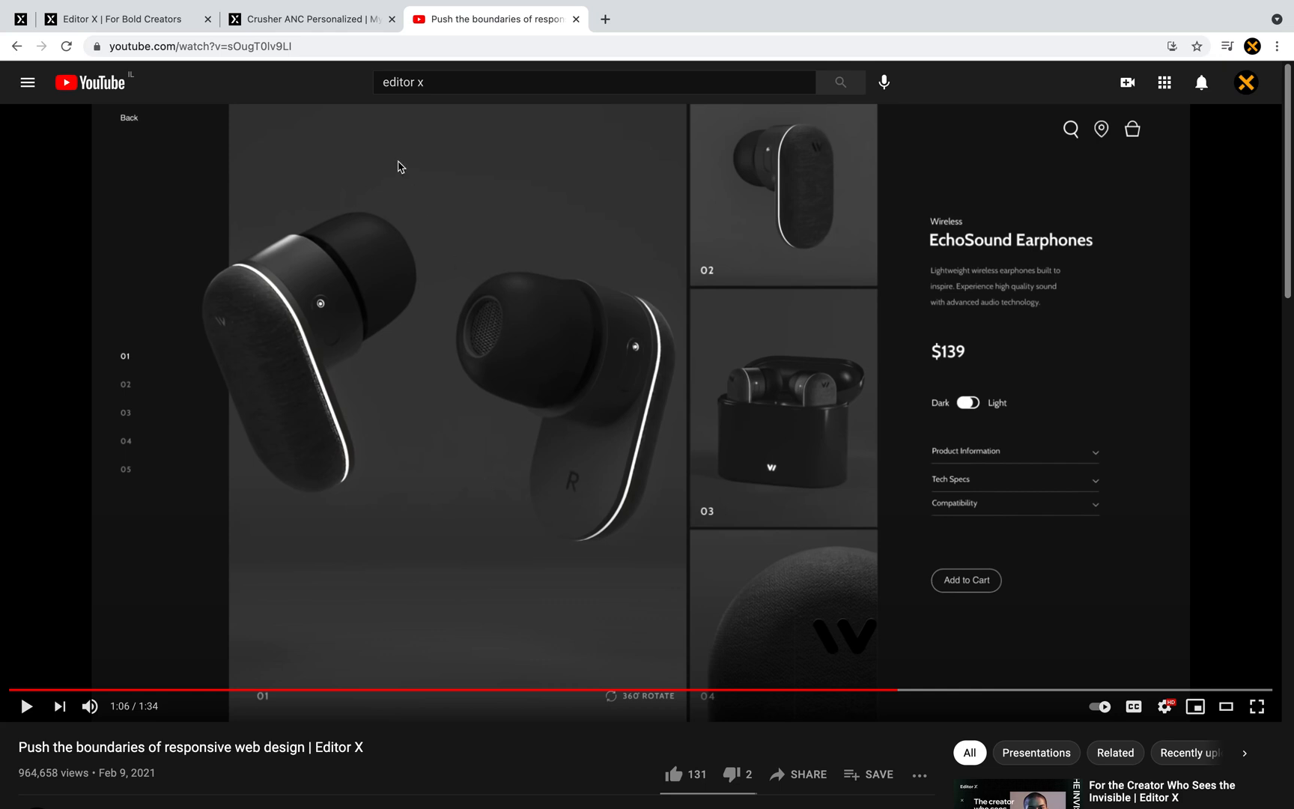
# - Return to the Crusher ANC Personalized page and expand and collapse Product Info and Return & Refund Policy
pyautogui.click(337, 22)
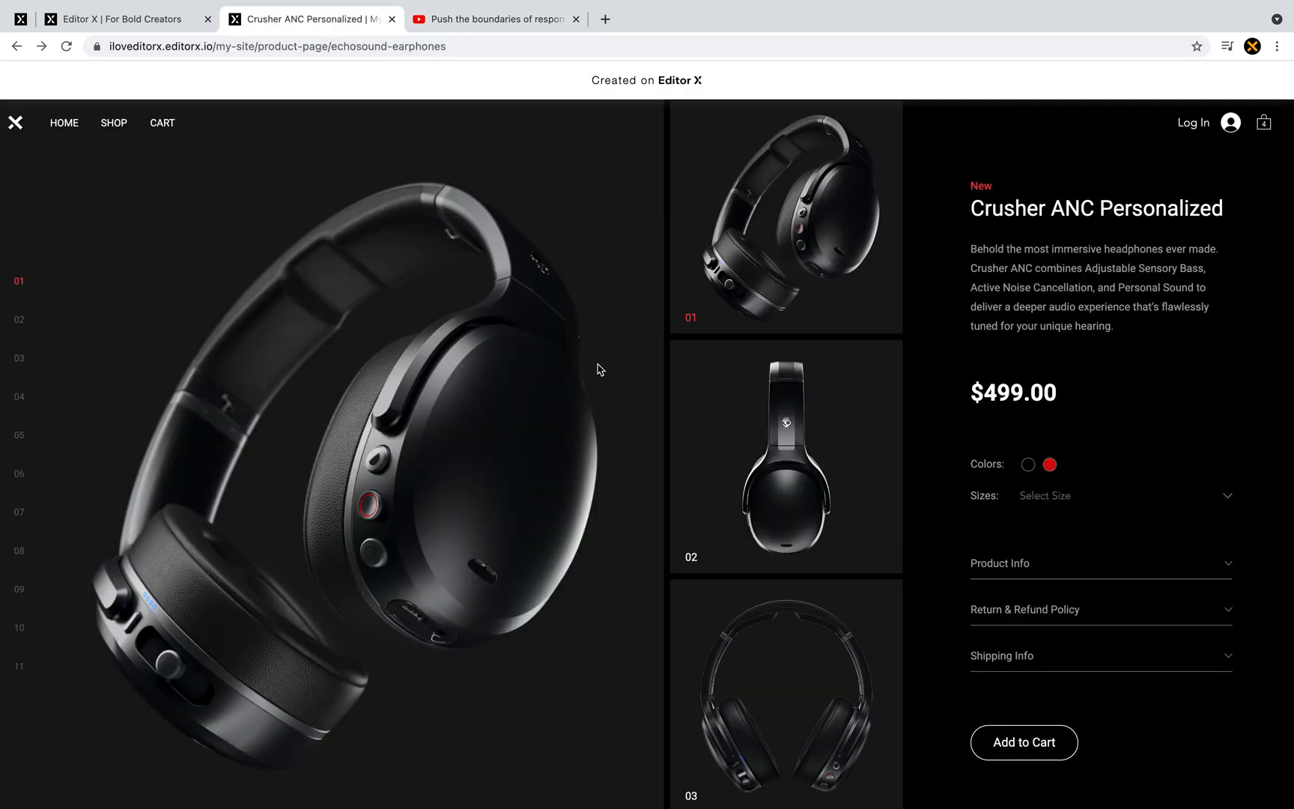
pyautogui.scroll(-3, 597, 370)
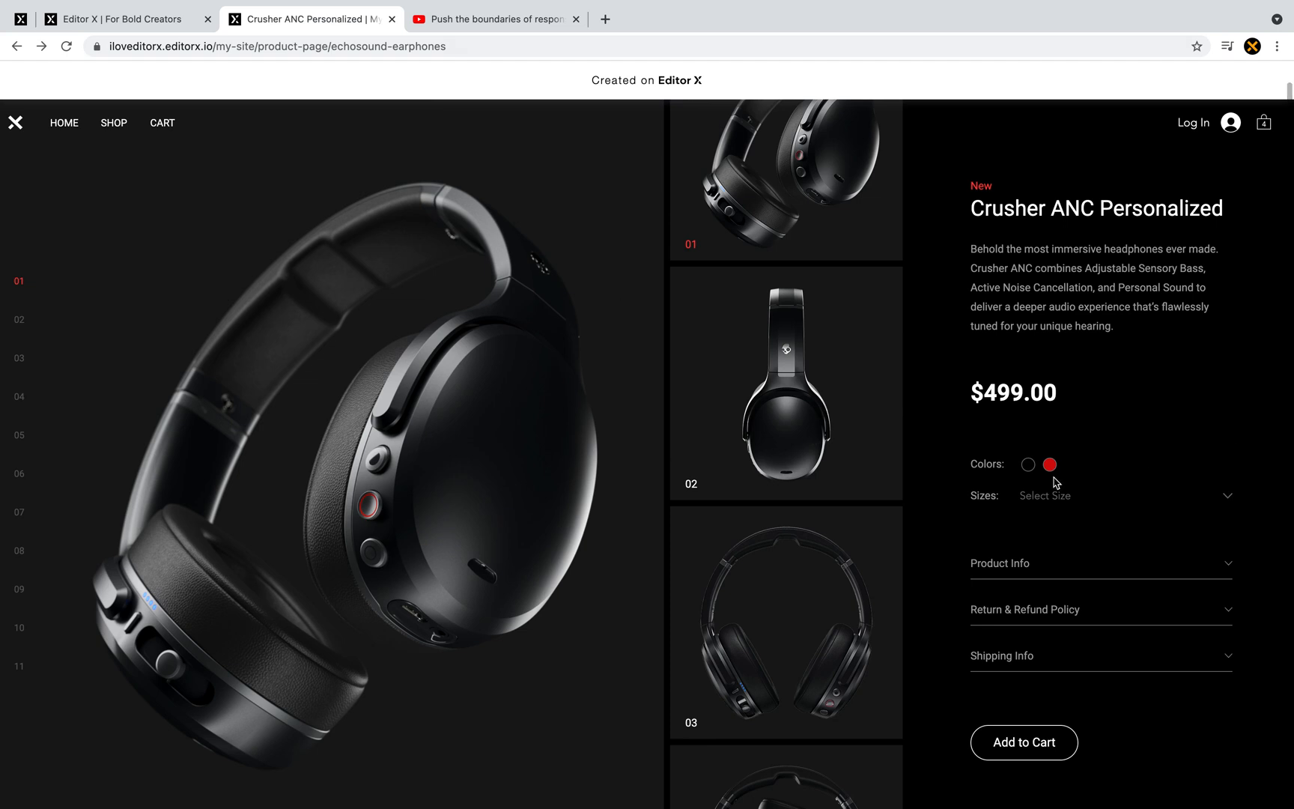
pyautogui.click(1063, 561)
pyautogui.click(1062, 563)
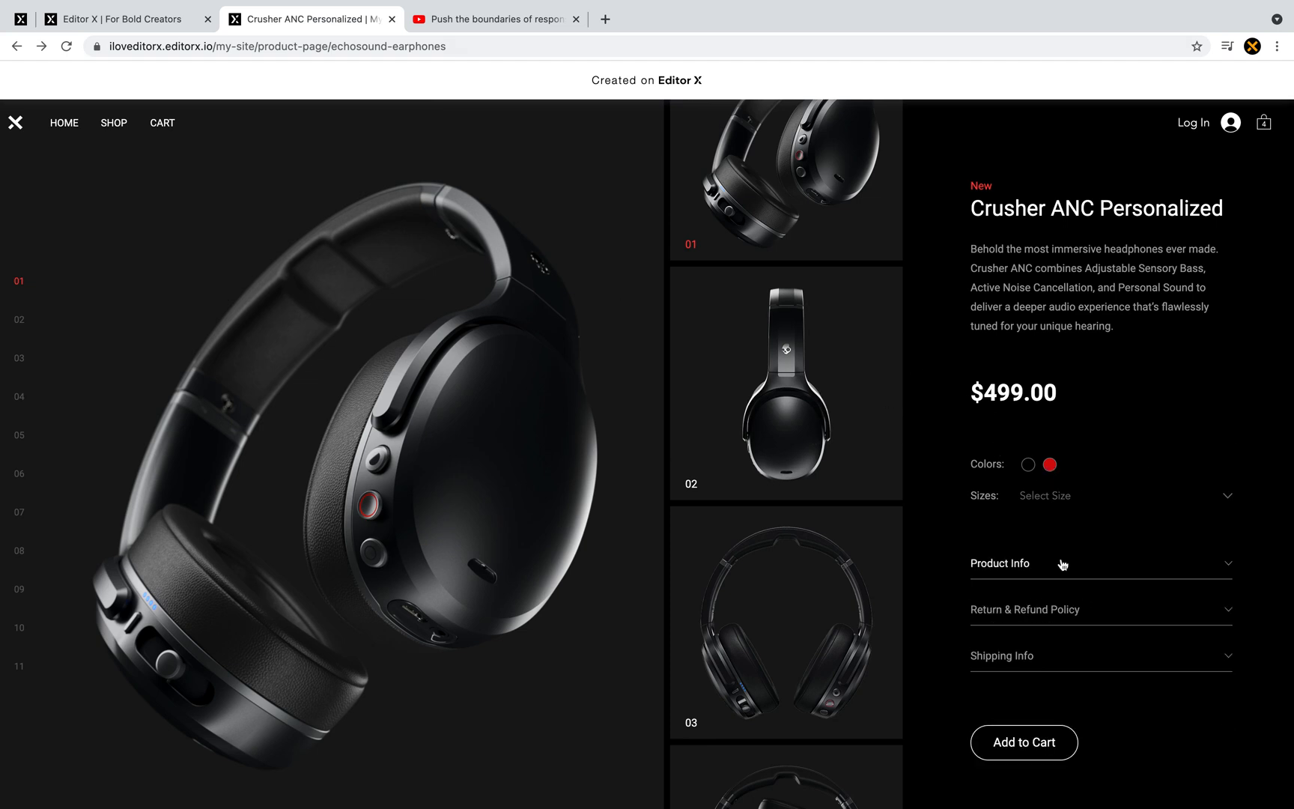
pyautogui.click(1062, 605)
pyautogui.click(1015, 602)
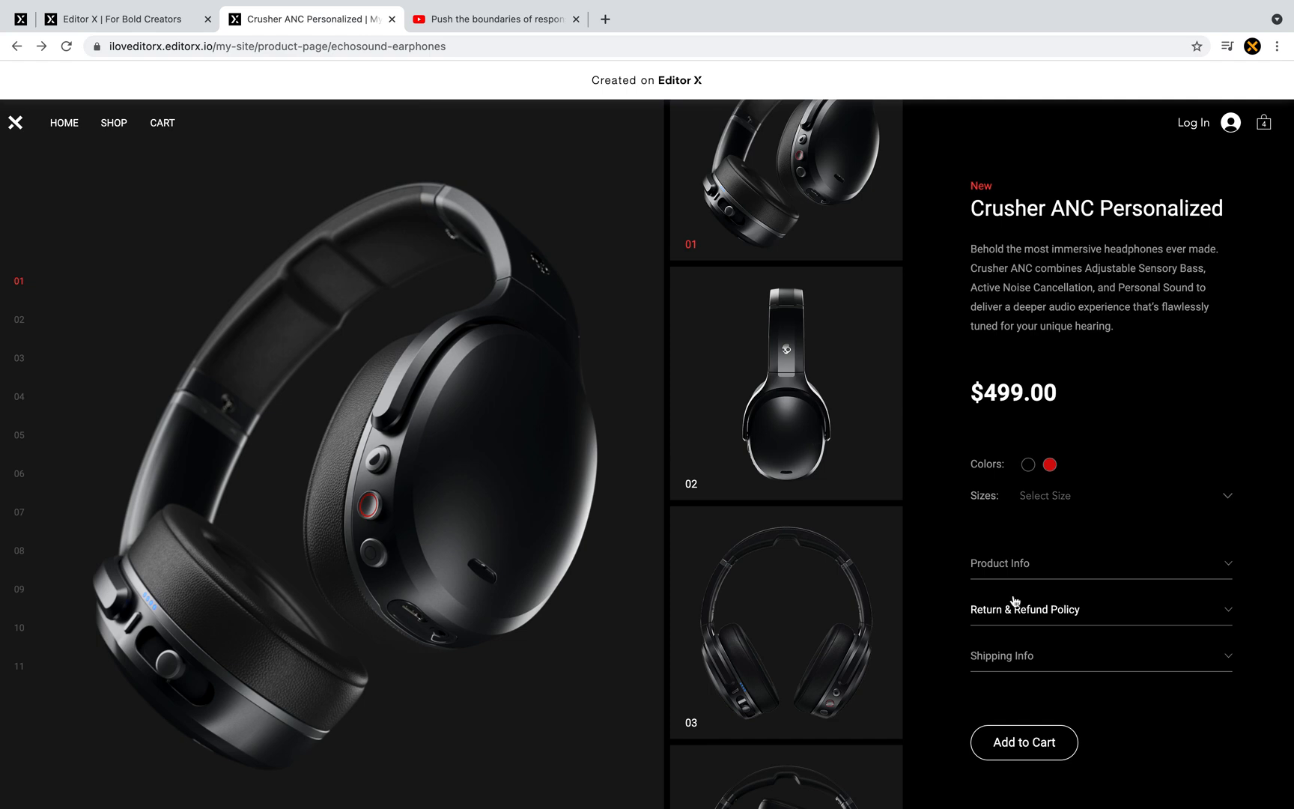
# - Display gallery item 06 of the headphones in the main viewer, followed by the video in item 11
pyautogui.click(25, 481)
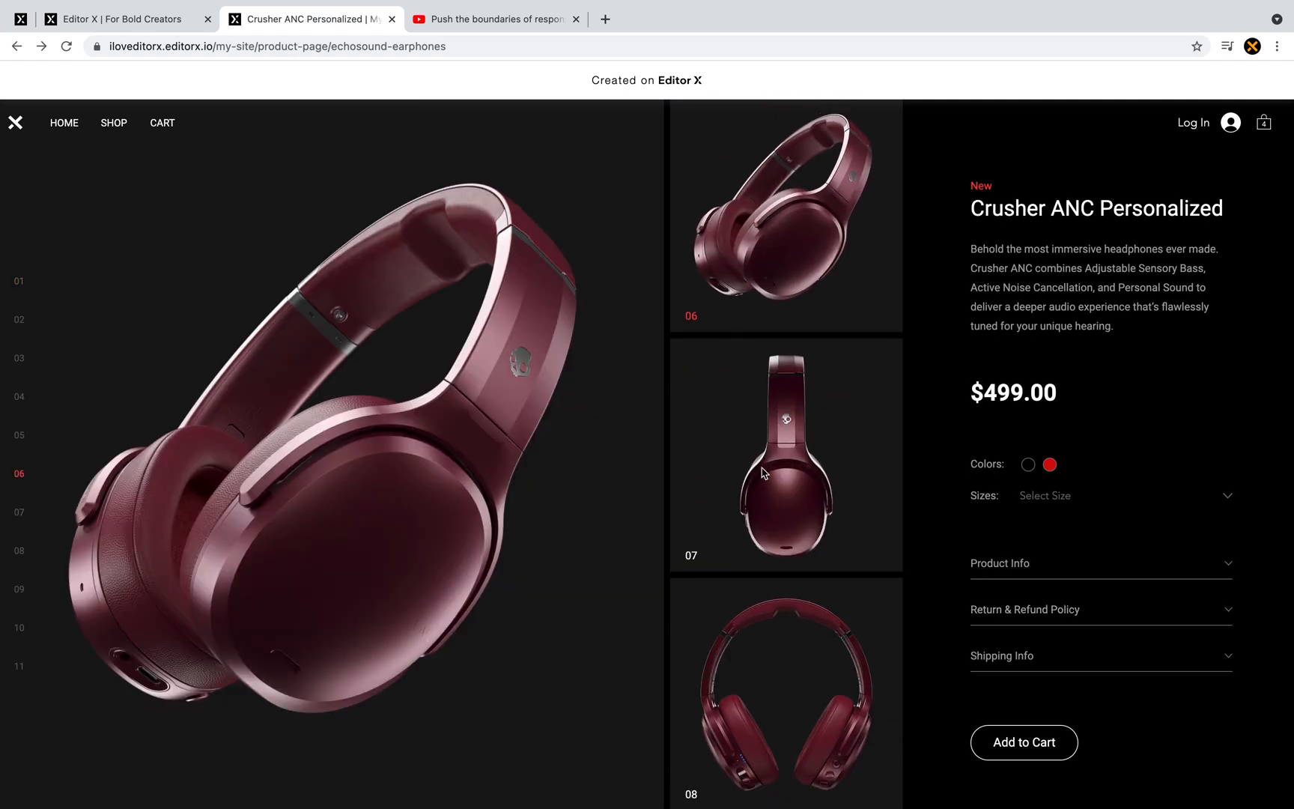
pyautogui.scroll(-1, 740, 711)
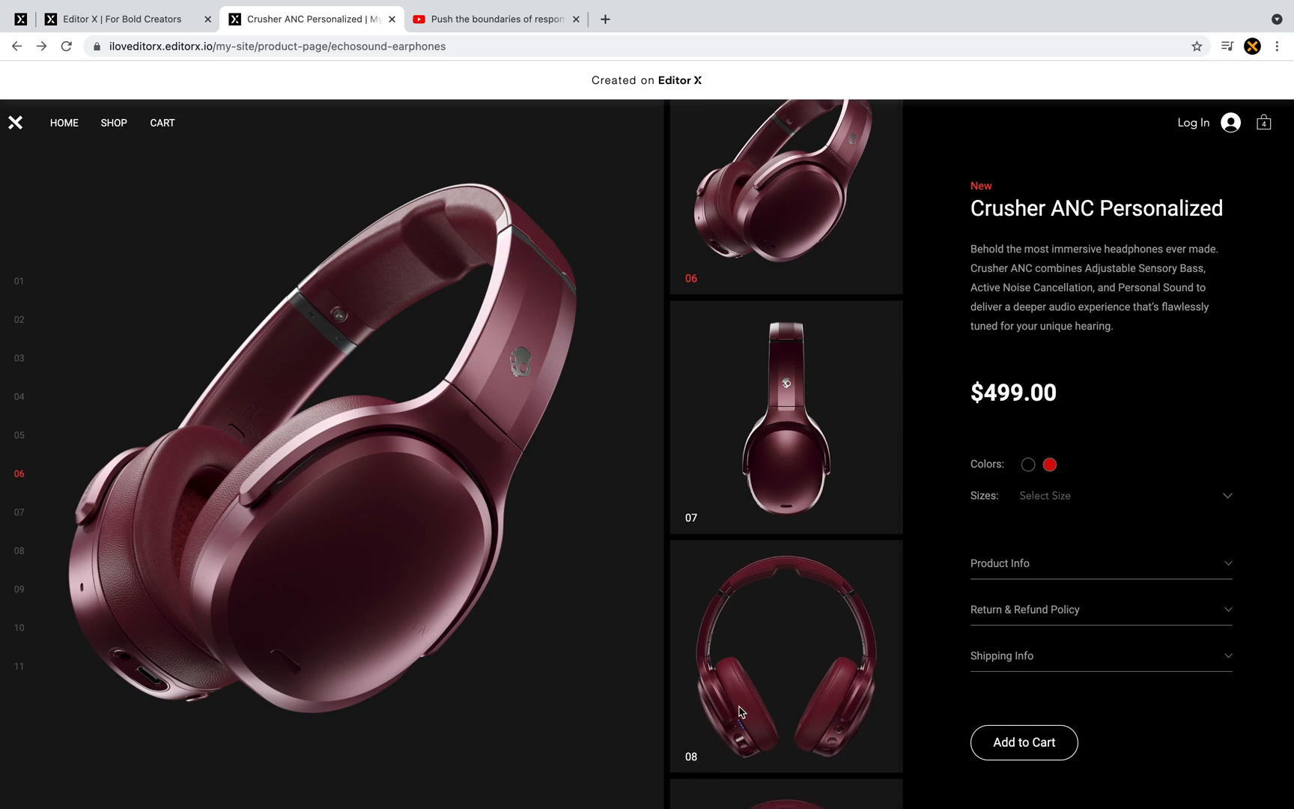
pyautogui.scroll(-5, 740, 711)
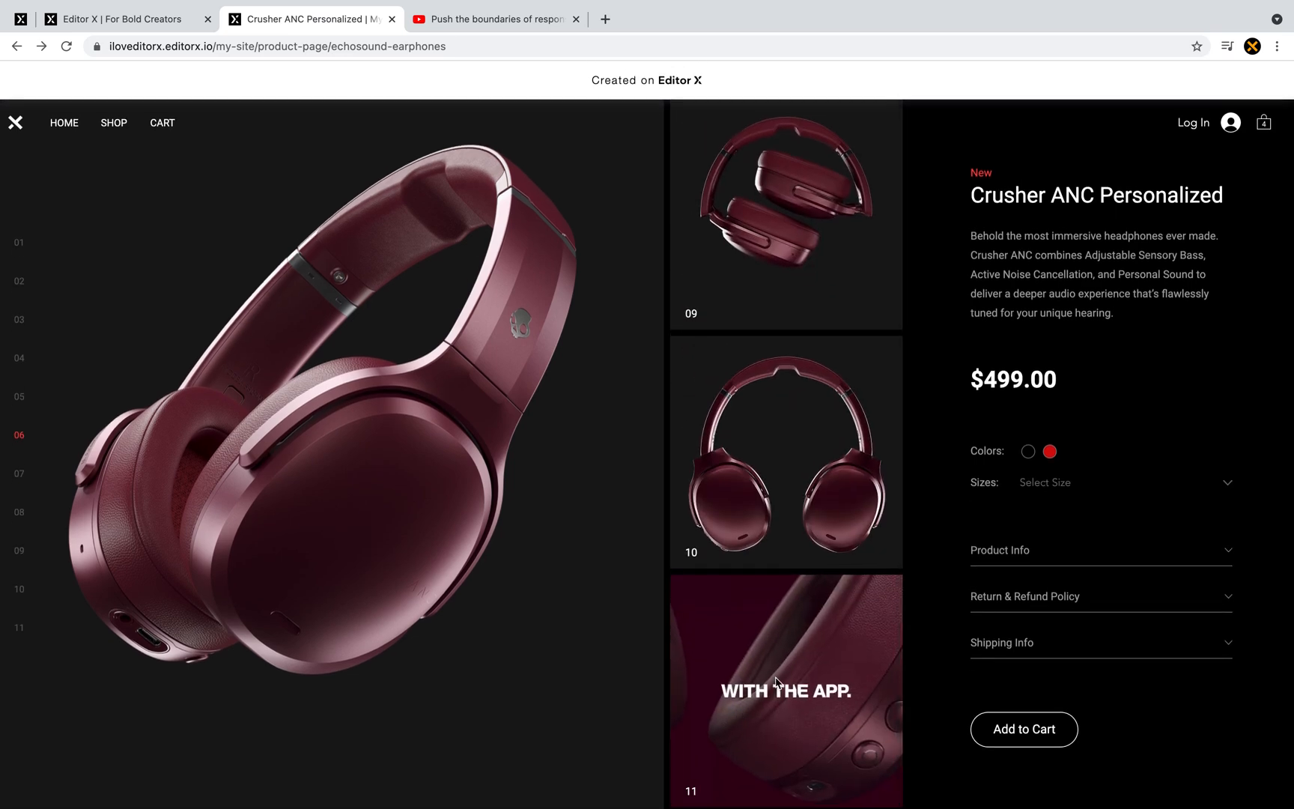
pyautogui.click(775, 681)
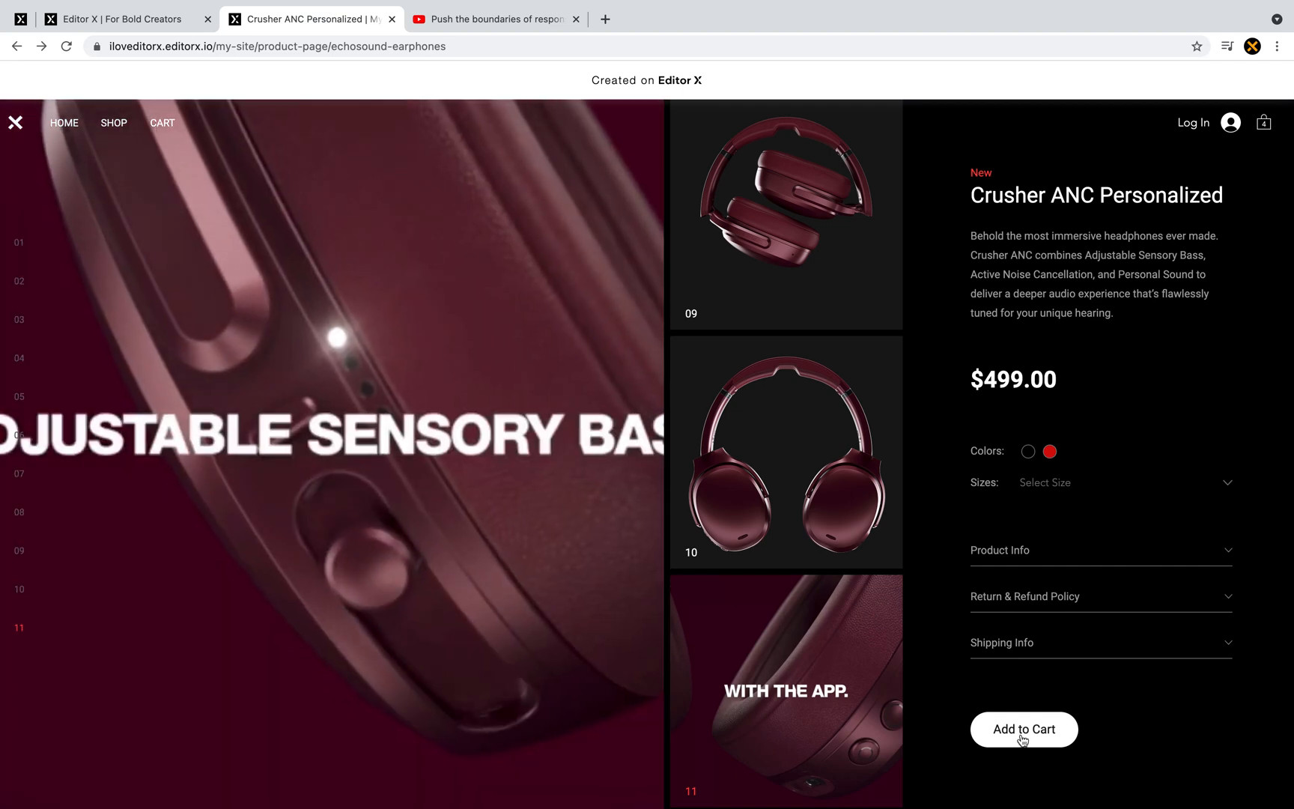
# - Try adding the Crusher ANC Personalized to the cart without options, and select the black color
pyautogui.click(1022, 739)
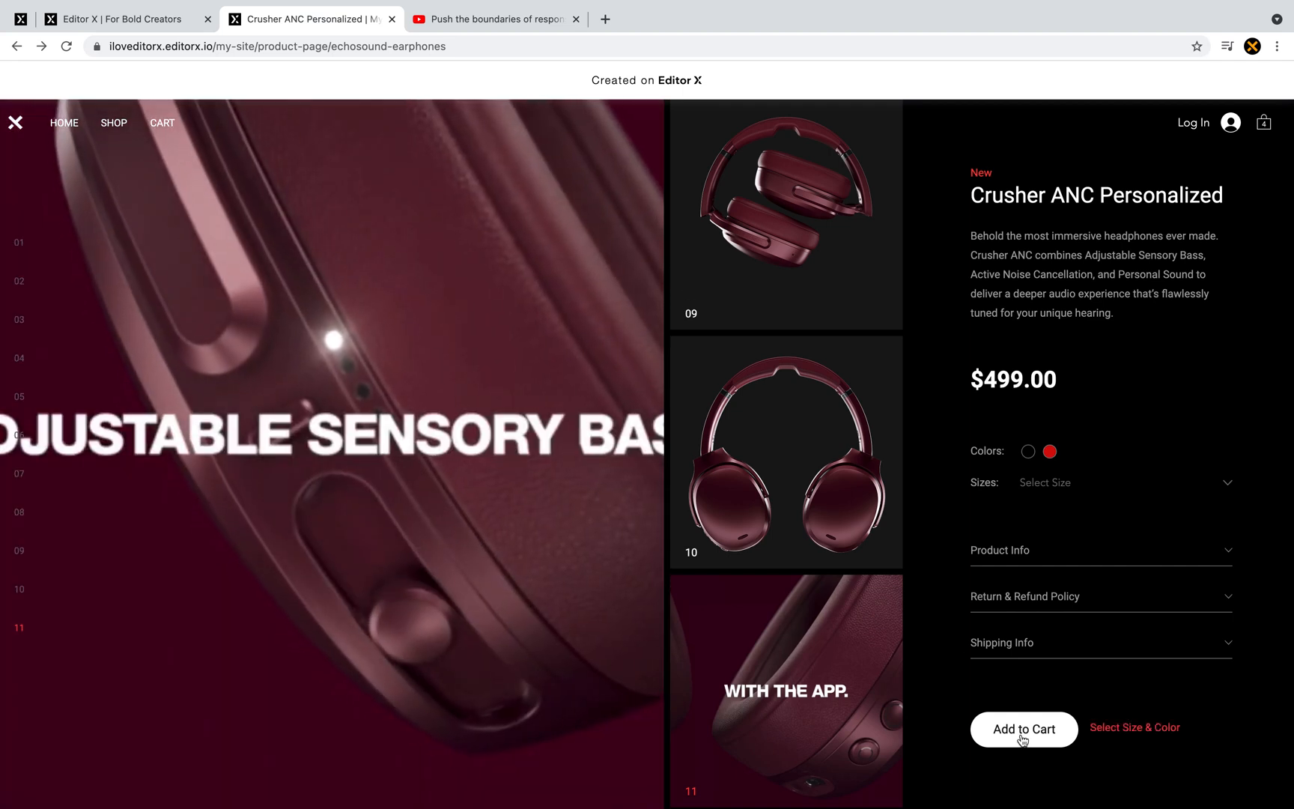
pyautogui.moveTo(1095, 728); pyautogui.dragTo(1153, 728)
pyautogui.click(1133, 733)
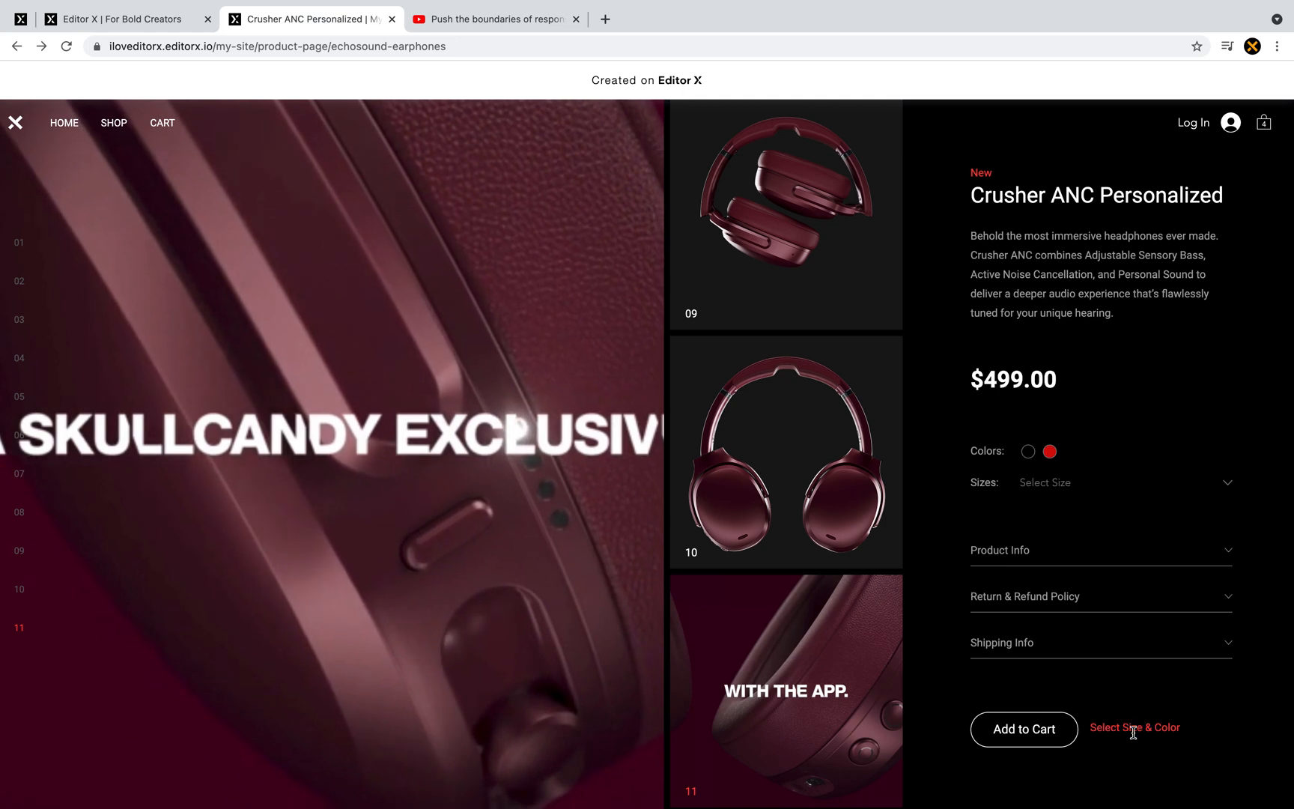
pyautogui.click(1029, 453)
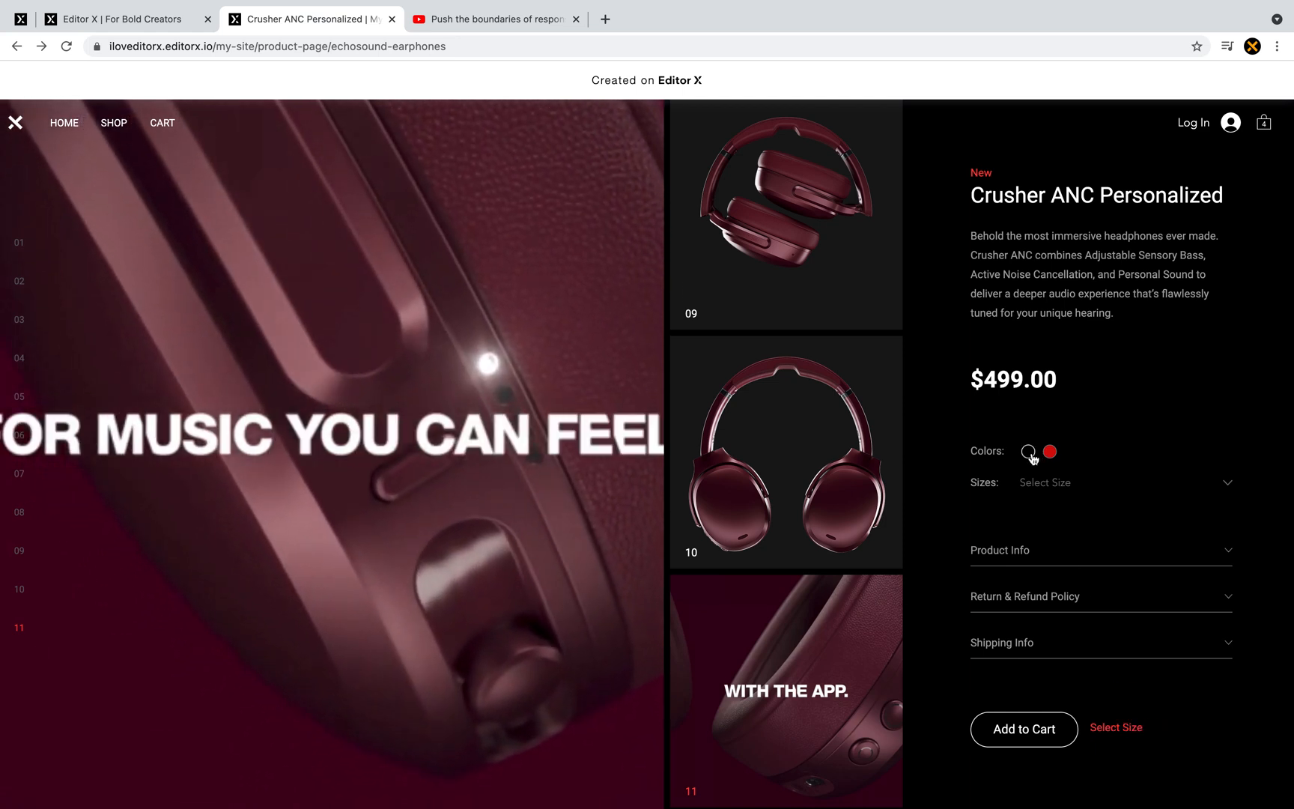
pyautogui.doubleClick(1132, 727)
pyautogui.click(1126, 719)
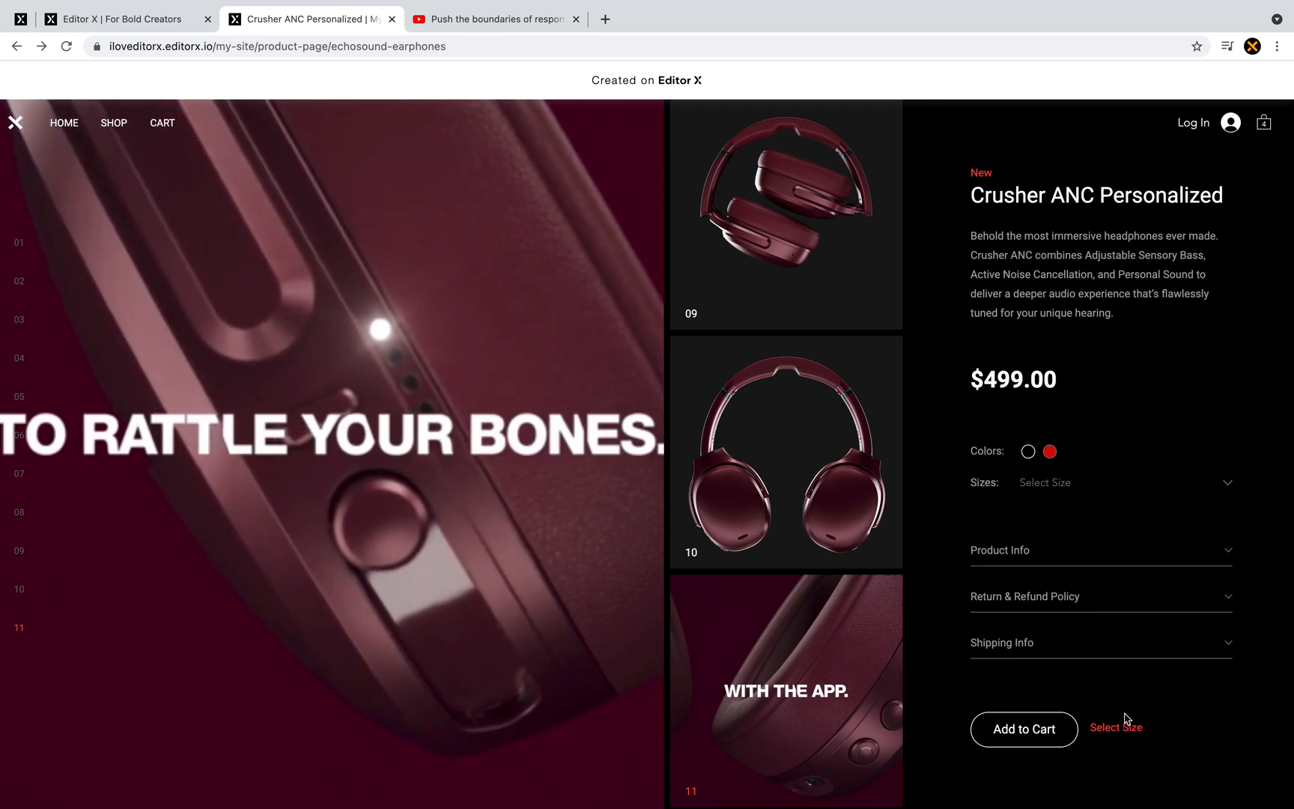
# - Set the headphones' size to Medium and add them to the cart
pyautogui.click(1052, 483)
pyautogui.click(1058, 522)
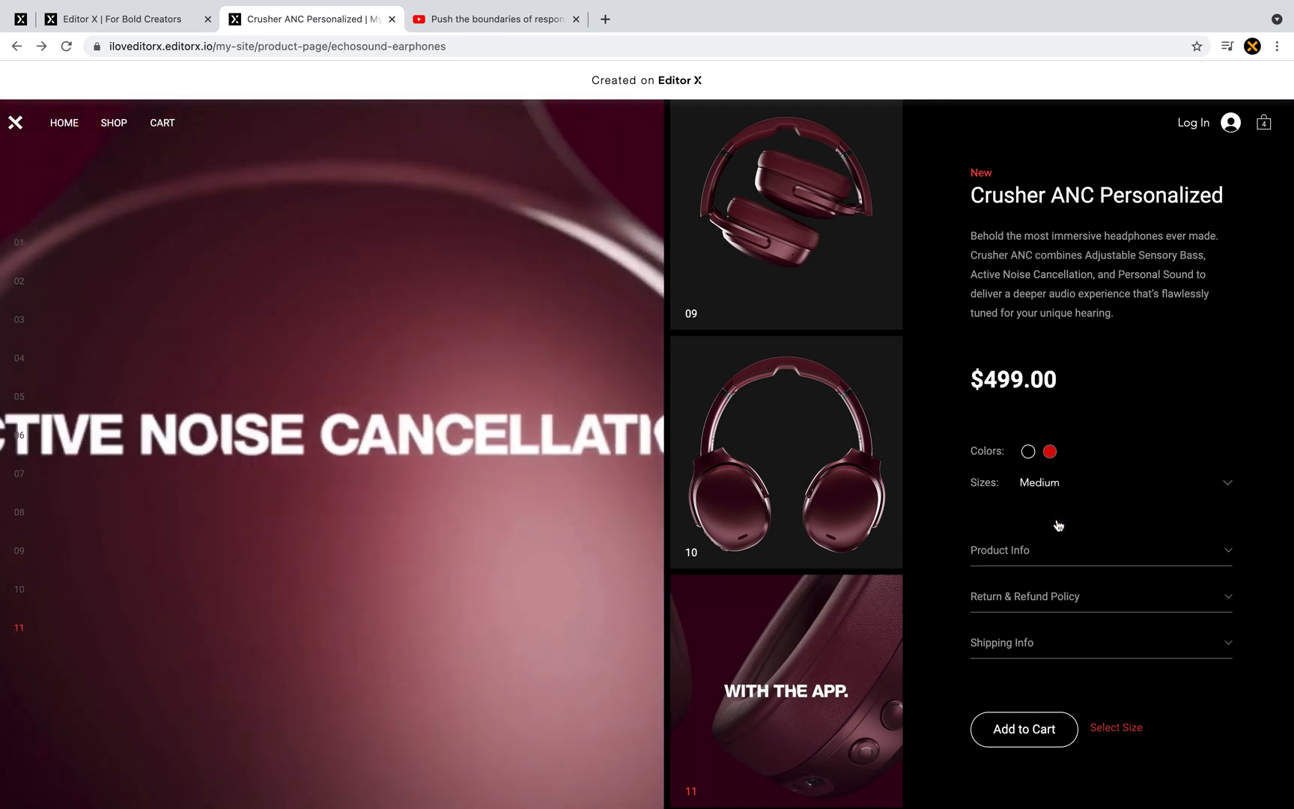
pyautogui.click(1024, 728)
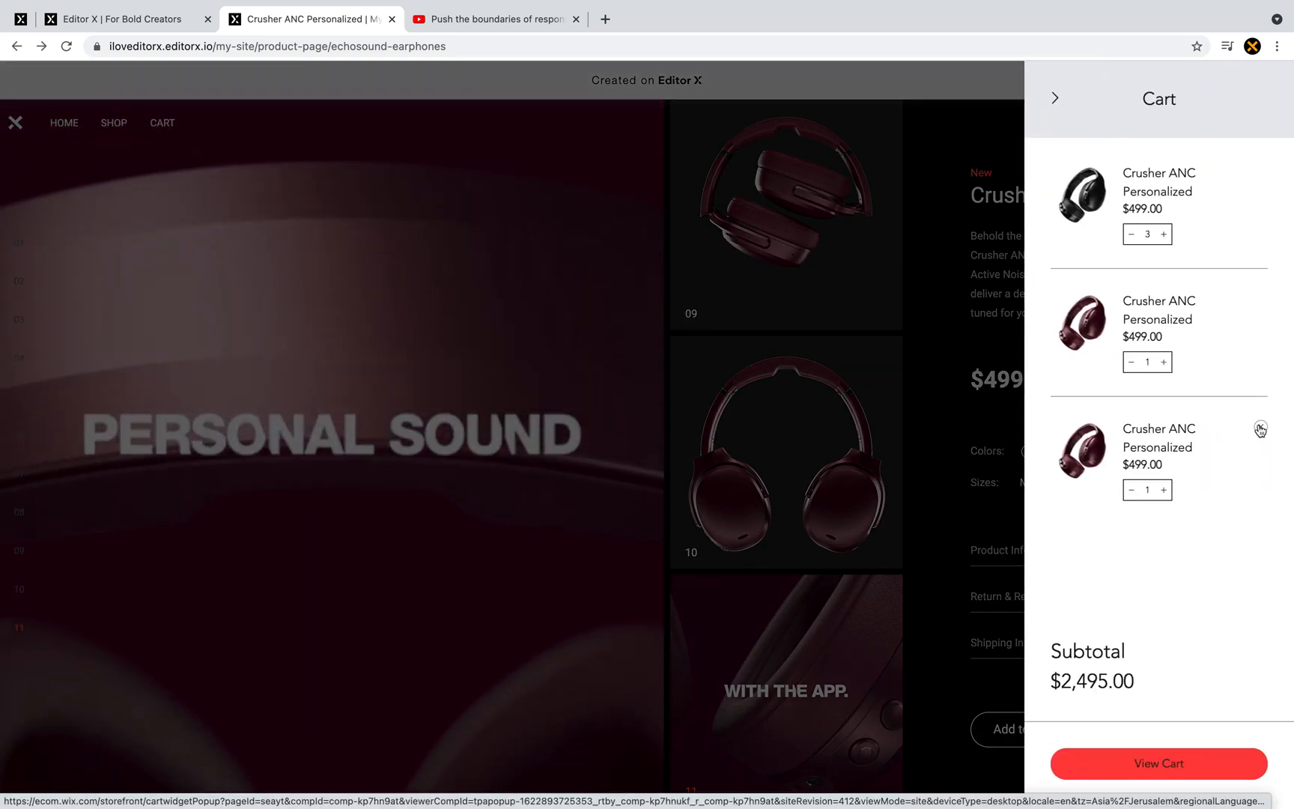
# - Remove both red Crusher ANC Personalized entries from the cart and close the cart
pyautogui.click(1261, 429)
pyautogui.click(1260, 301)
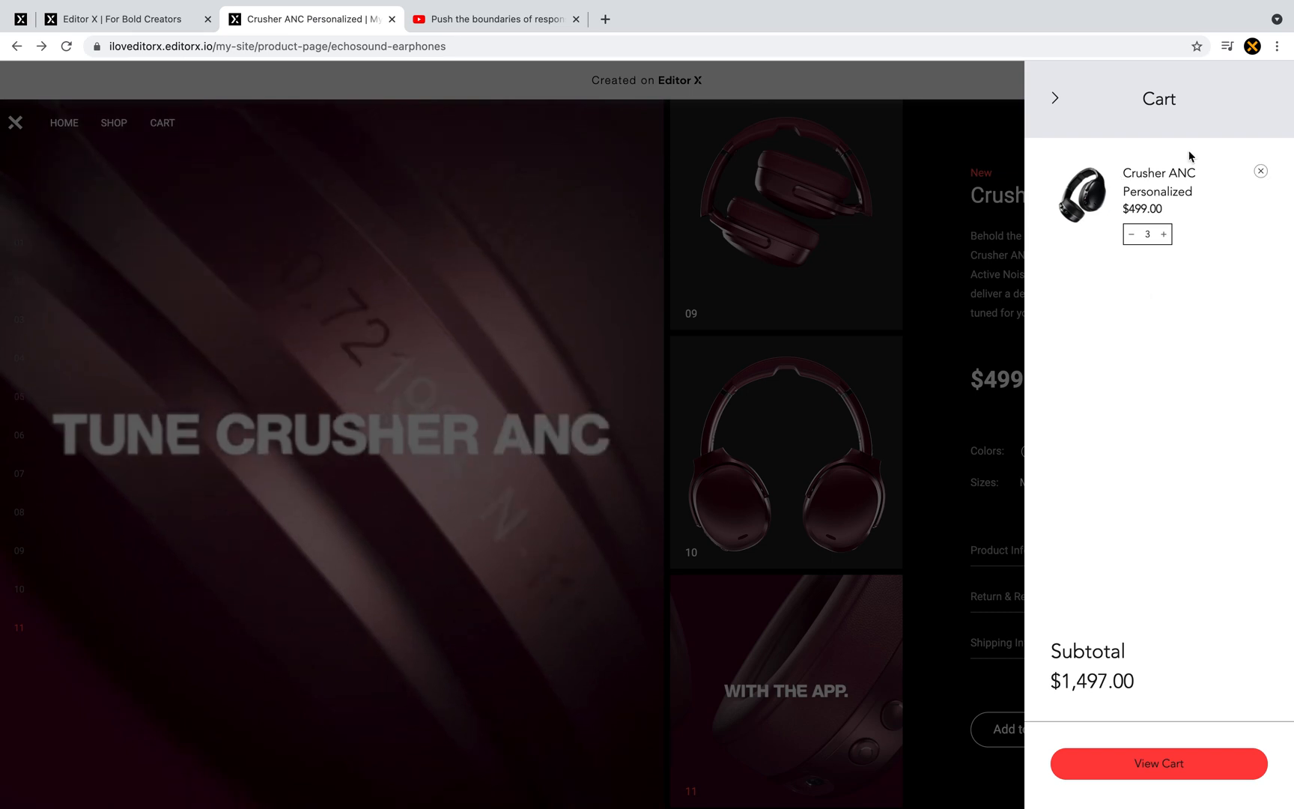
pyautogui.click(947, 269)
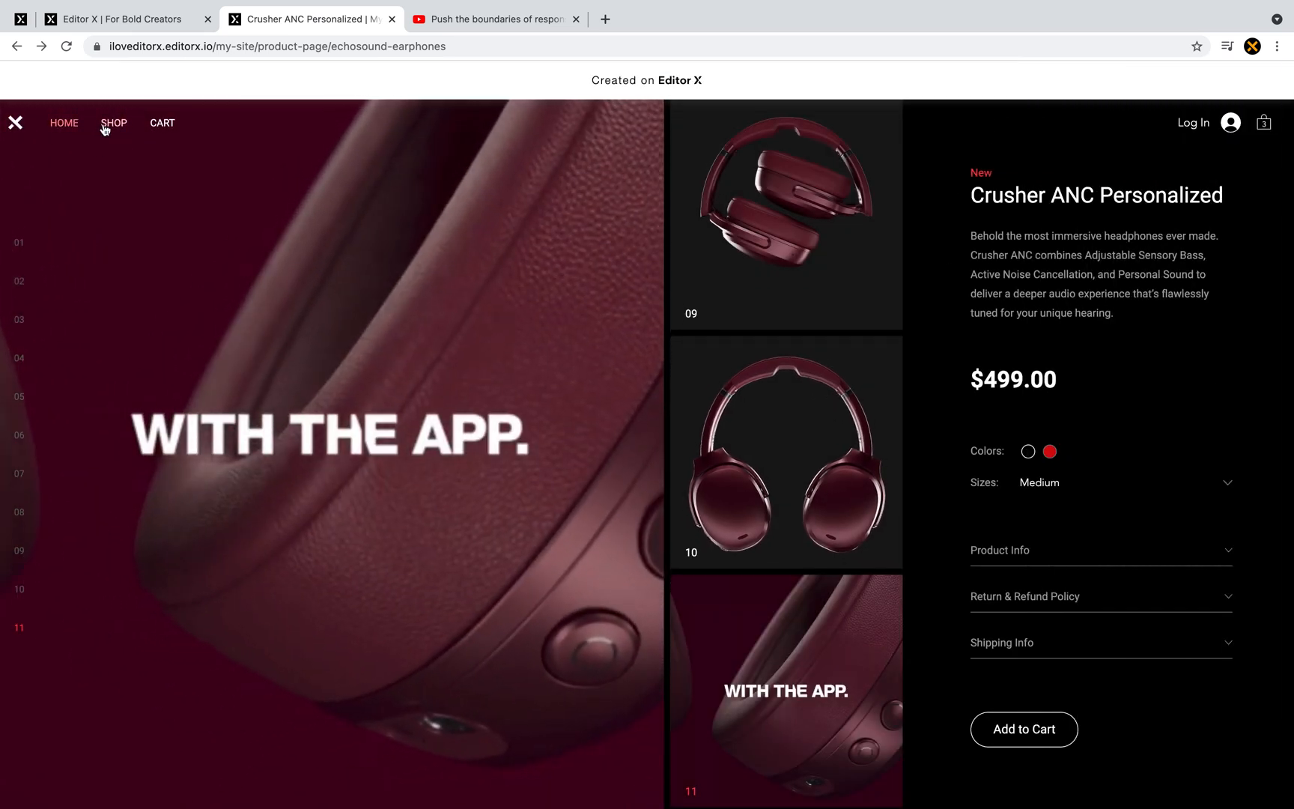
# - Open the Indy Fuel True Wireless Earbud product page from the shop and look through its image gallery
pyautogui.click(104, 128)
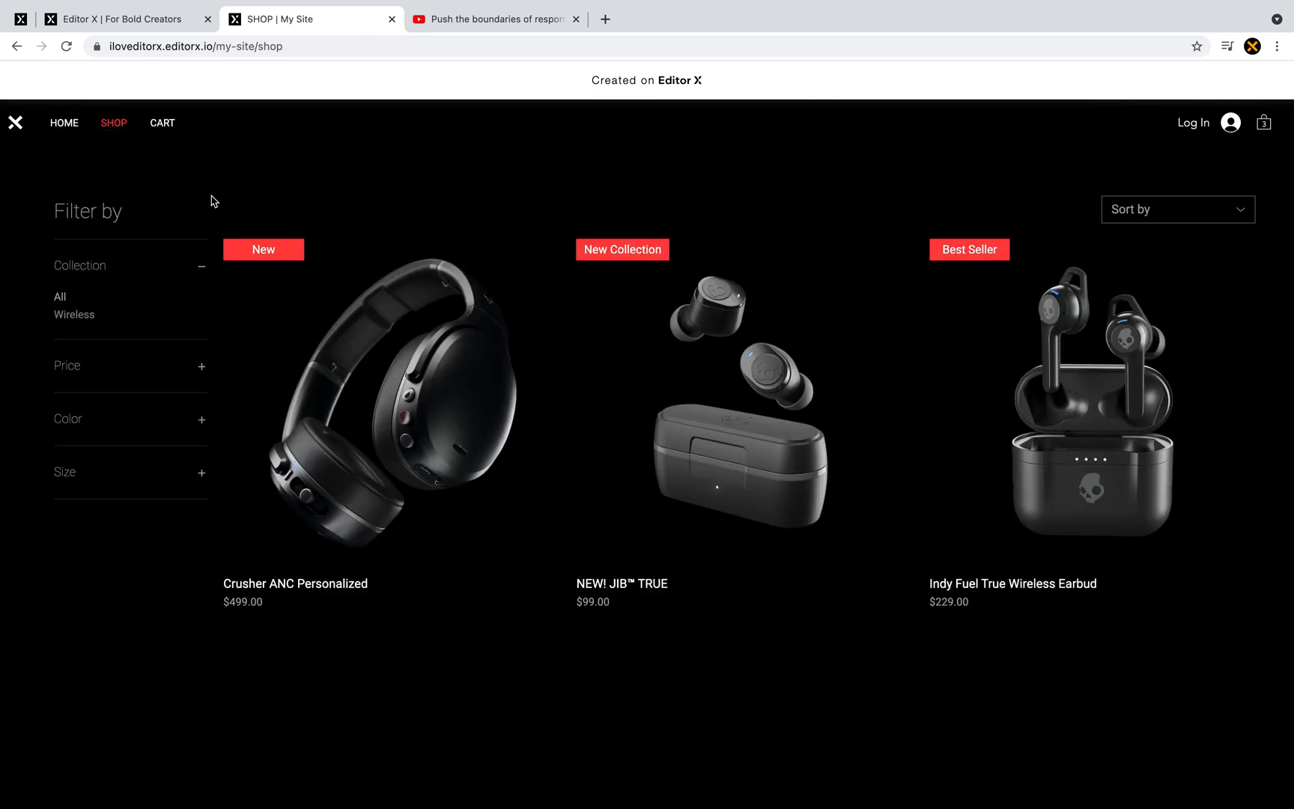
pyautogui.moveTo(1050, 410)
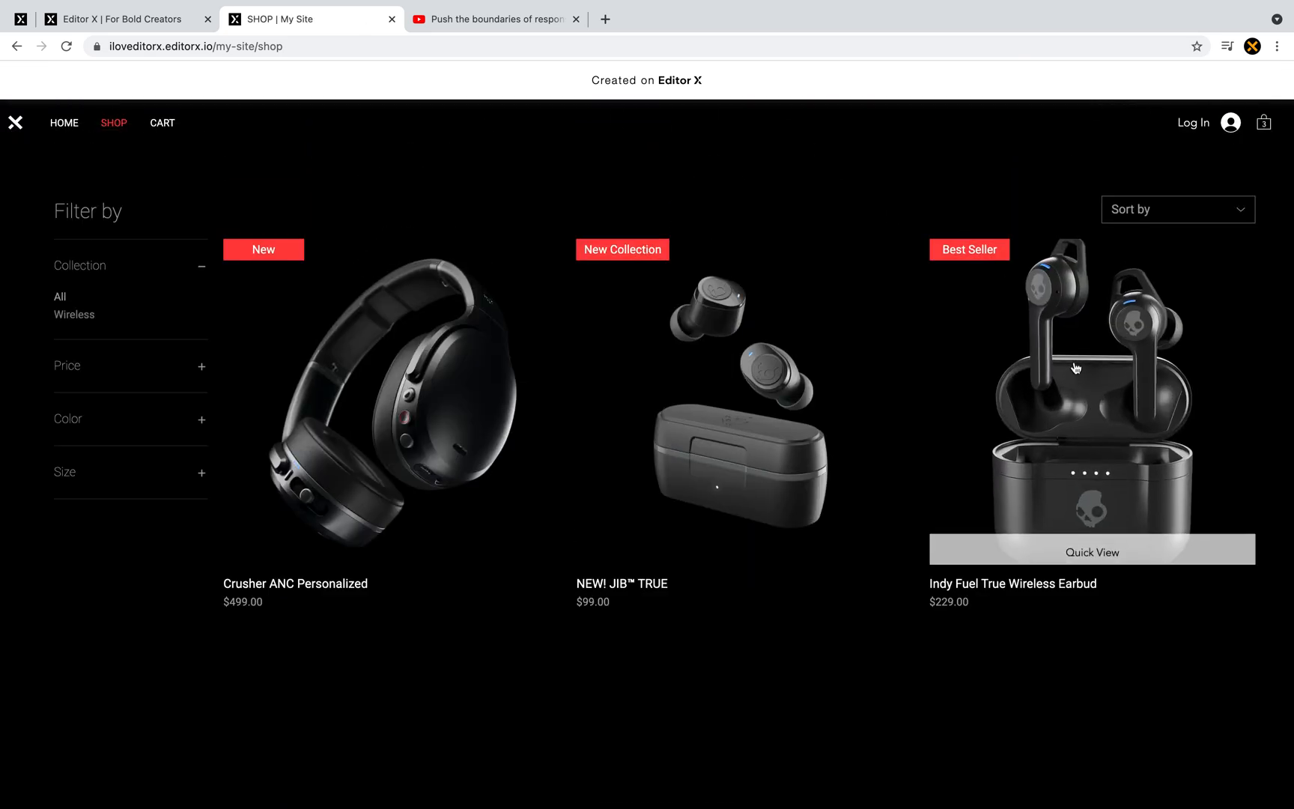
pyautogui.click(1062, 422)
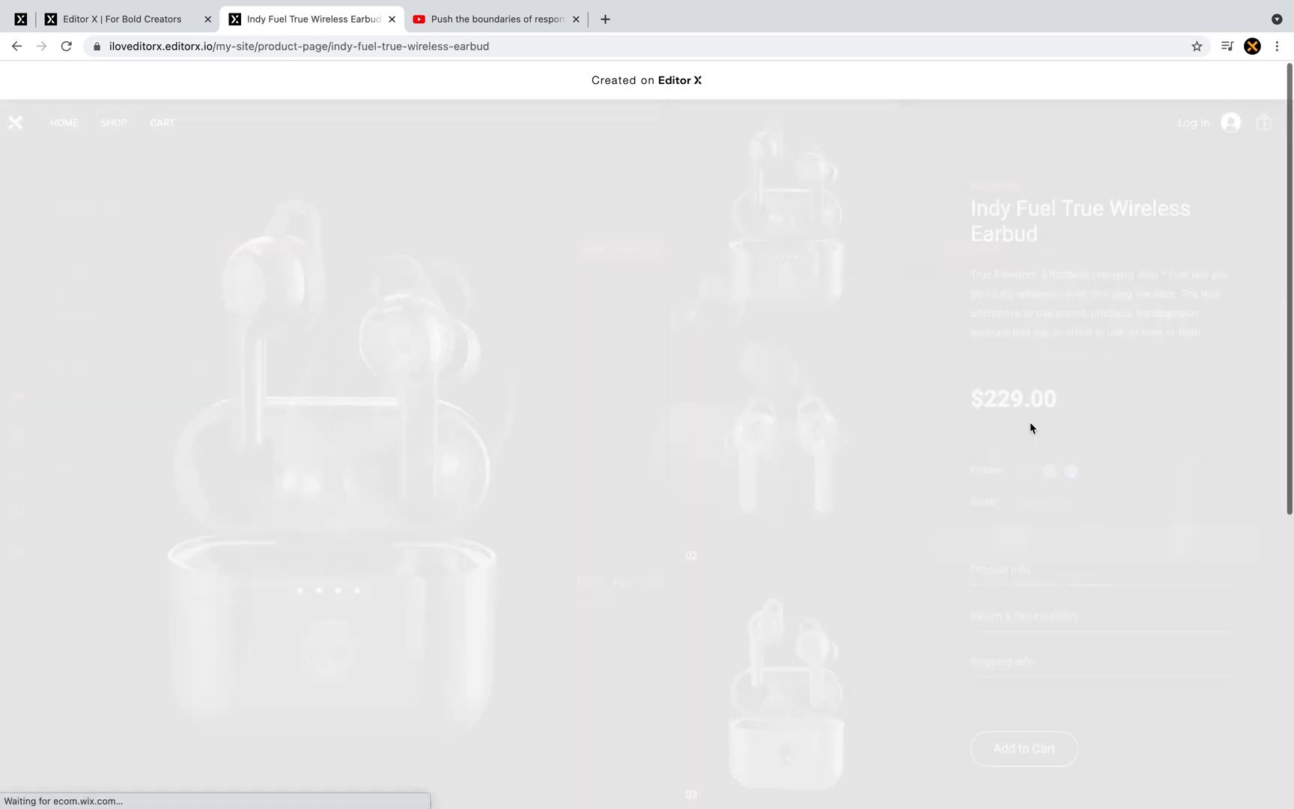
pyautogui.scroll(-5, 474, 457)
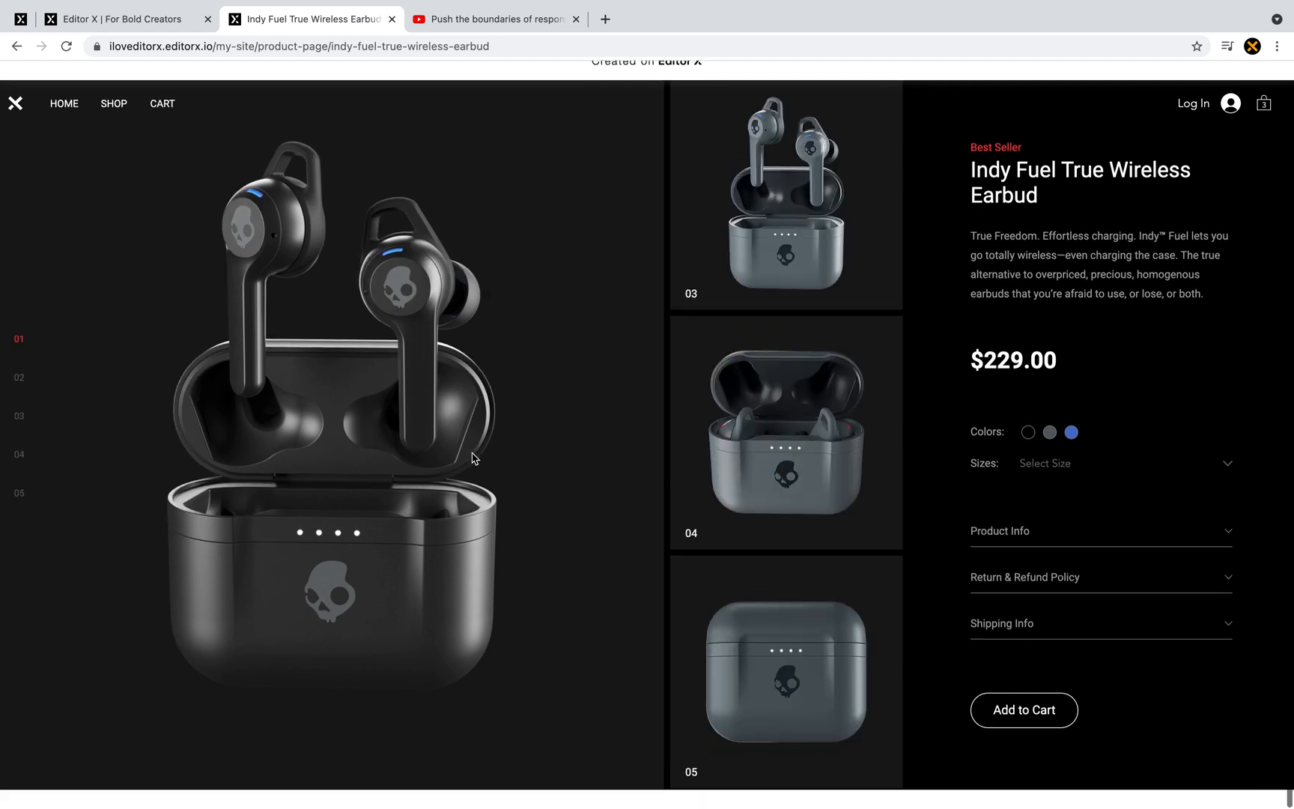
pyautogui.scroll(5, 973, 584)
pyautogui.scroll(-1, 937, 483)
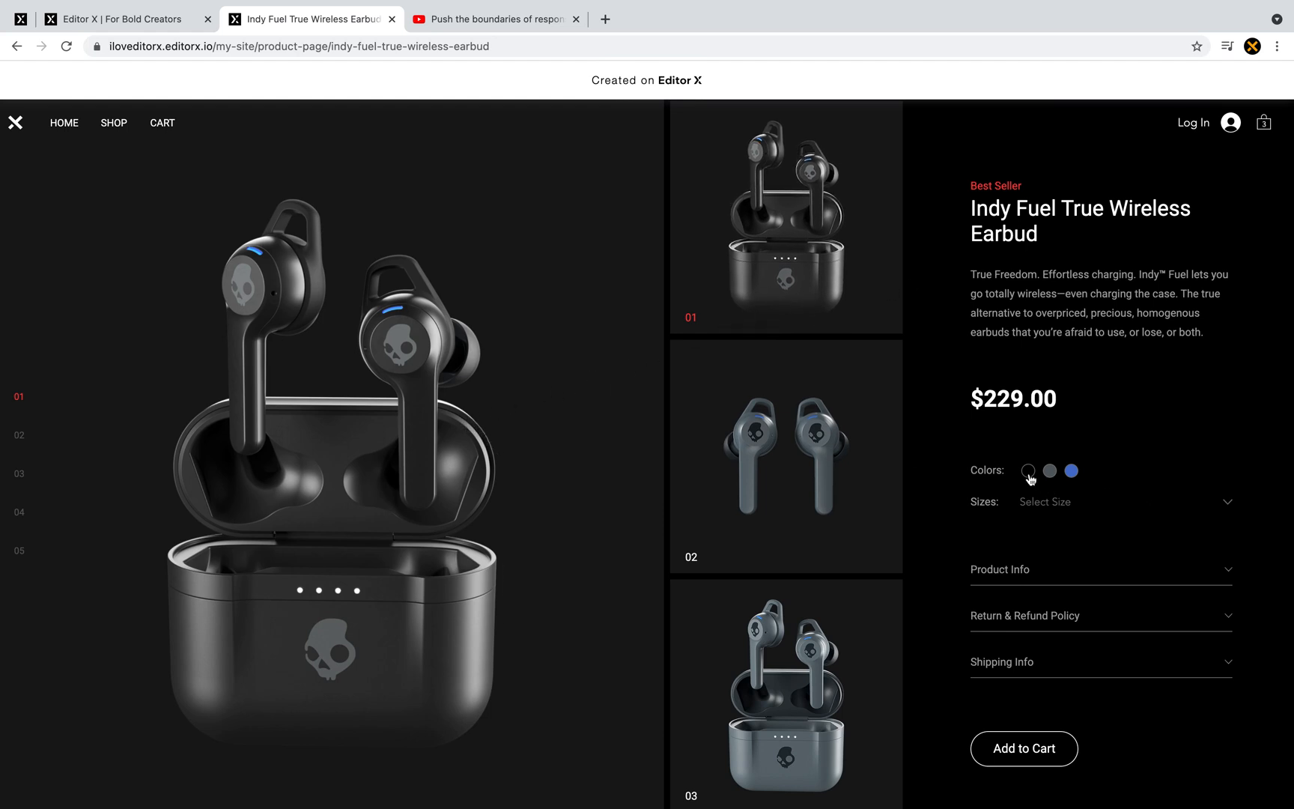
# - Choose the black color and the Small size for the earbuds and add them to the cart
pyautogui.click(1052, 502)
pyautogui.click(1049, 522)
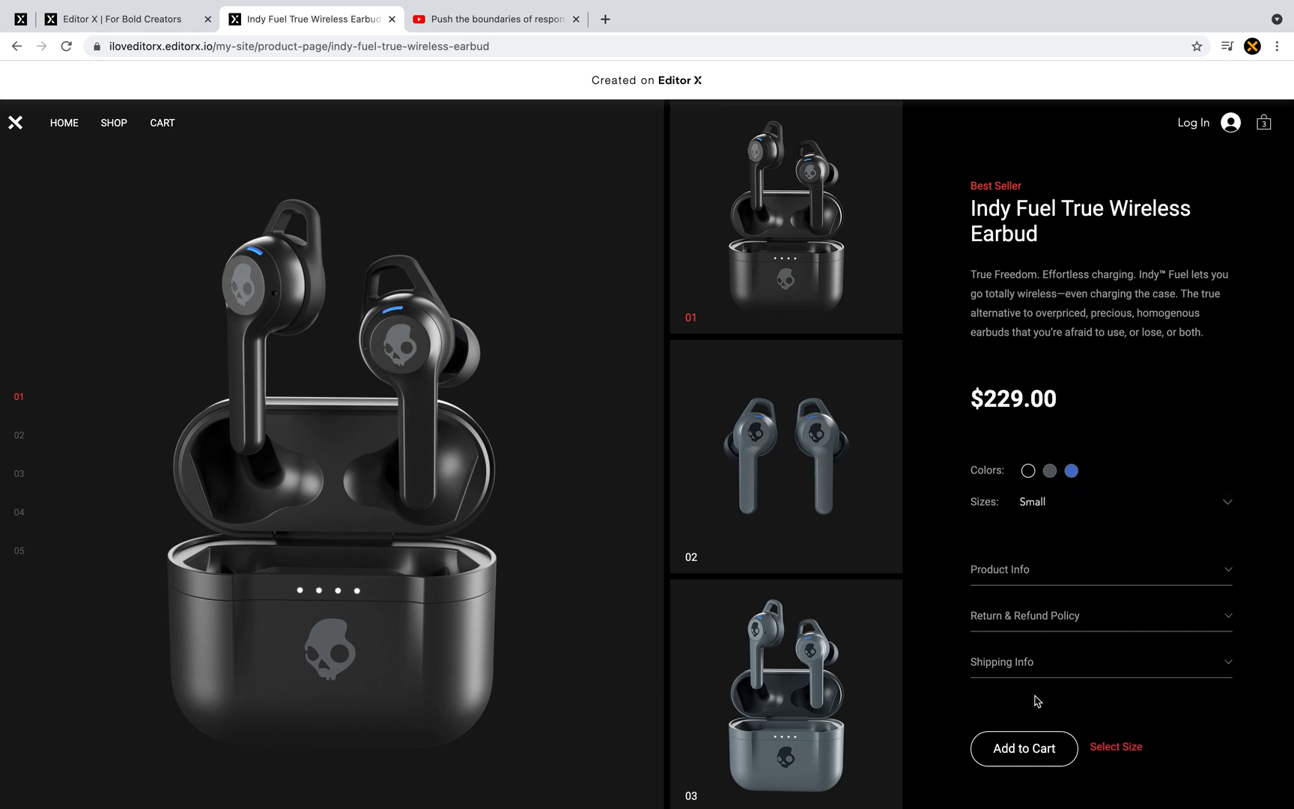
pyautogui.click(1020, 753)
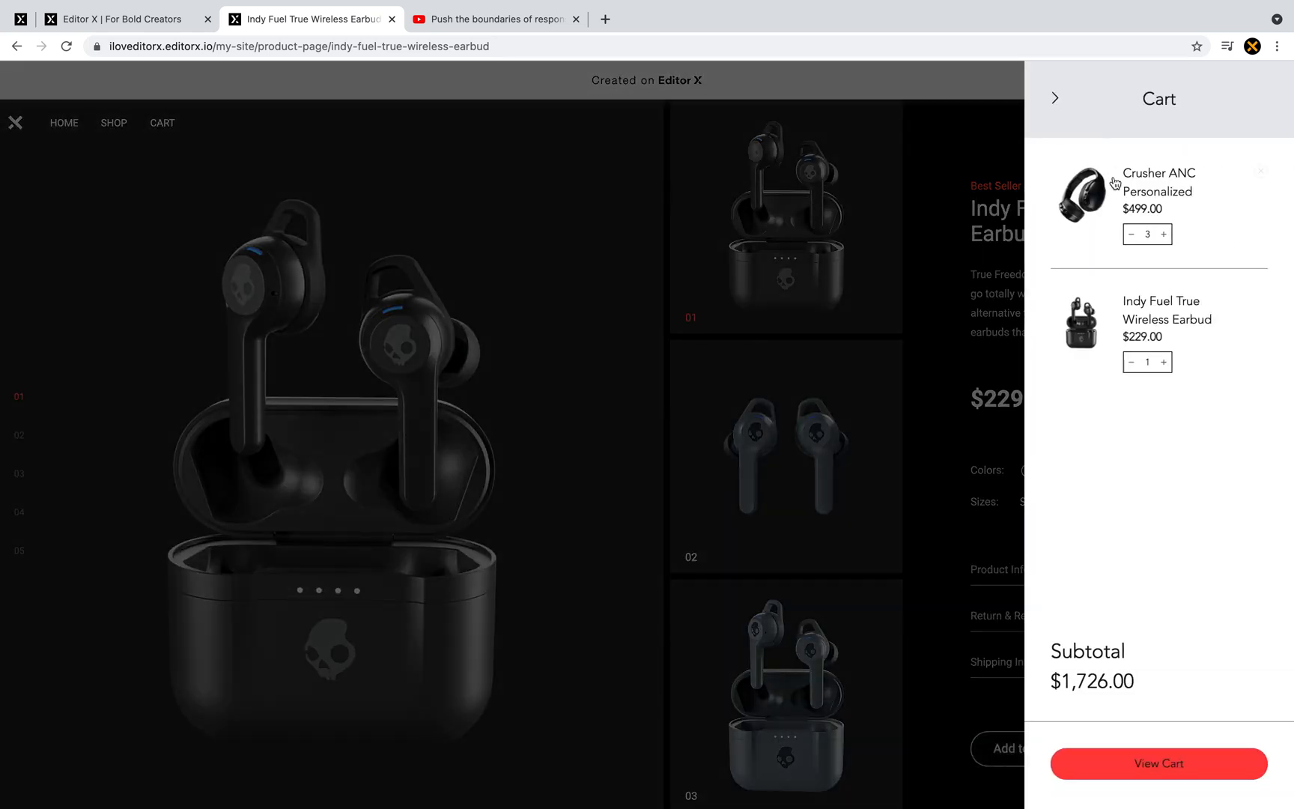
# - Close the cart and switch to Editor X with the site's Product Page open for editing
pyautogui.click(1109, 332)
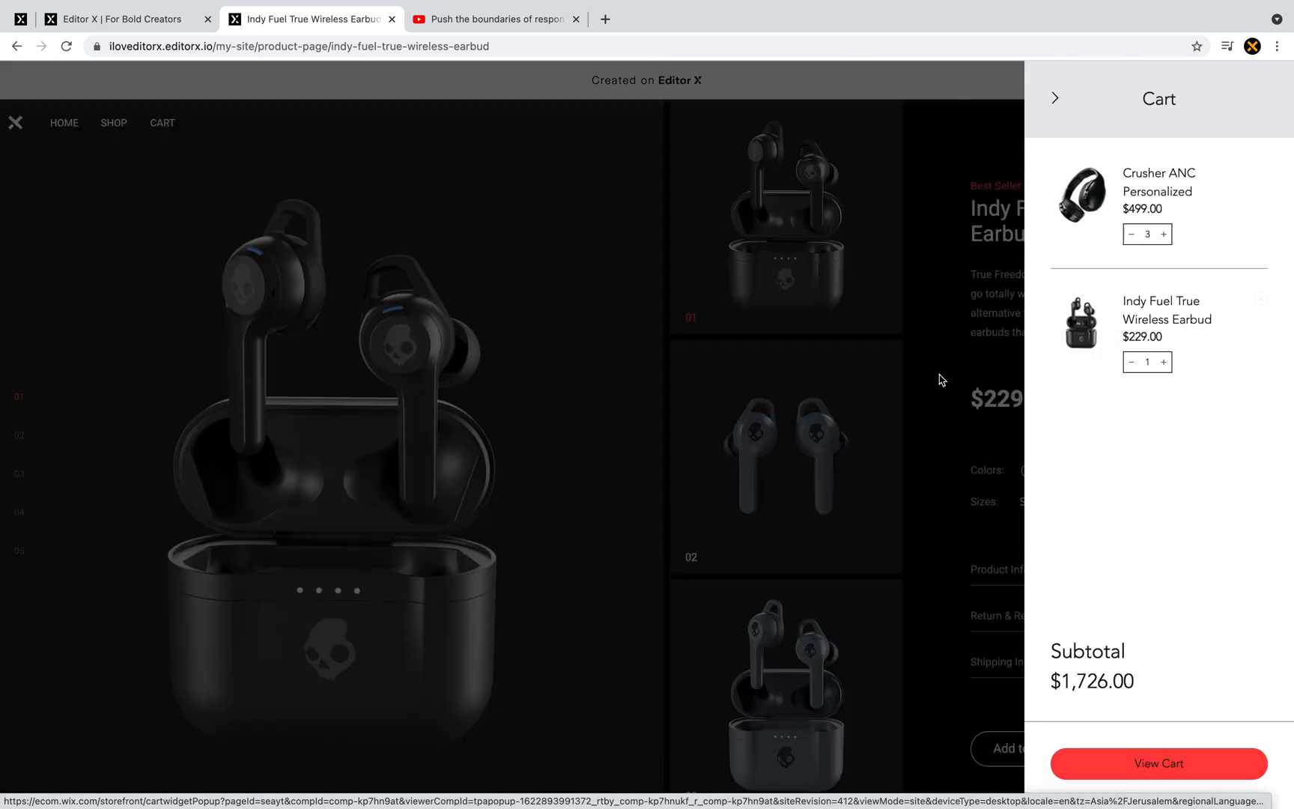
pyautogui.click(941, 380)
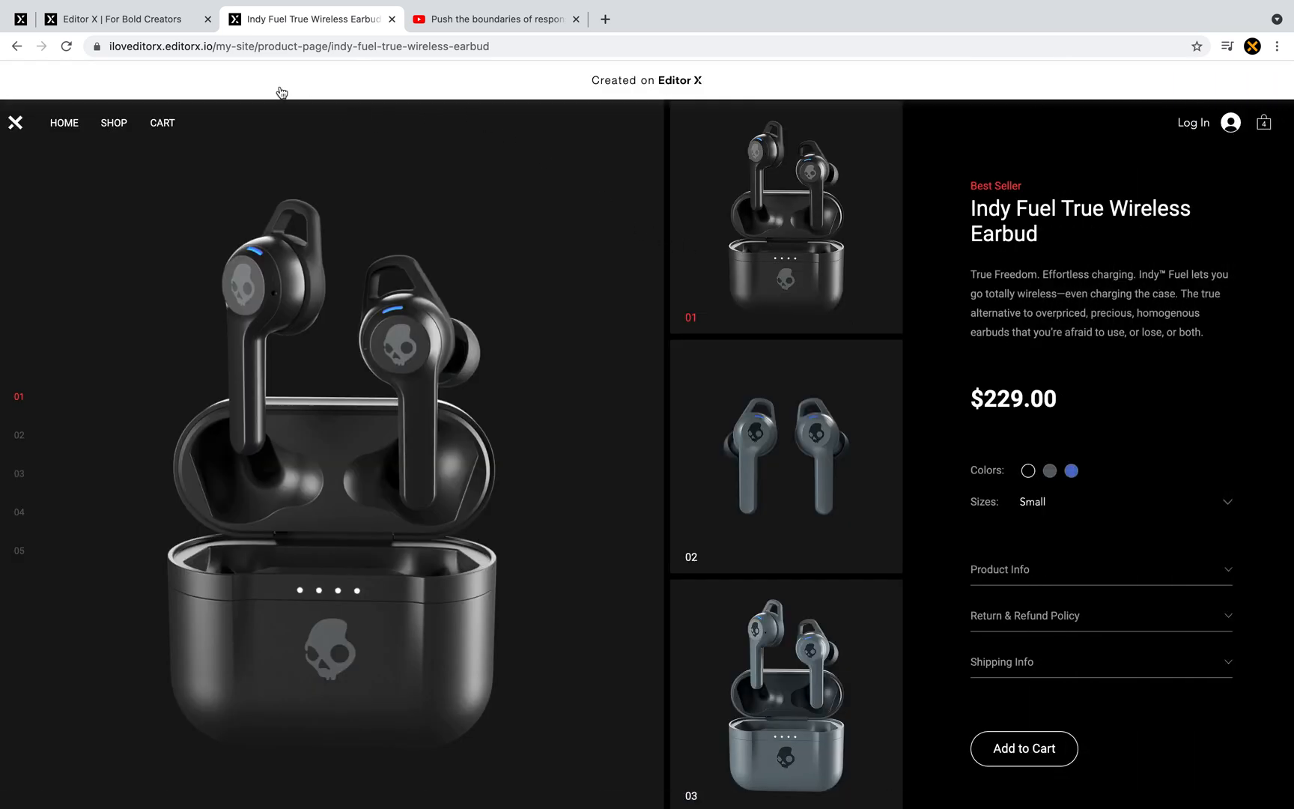
pyautogui.click(172, 18)
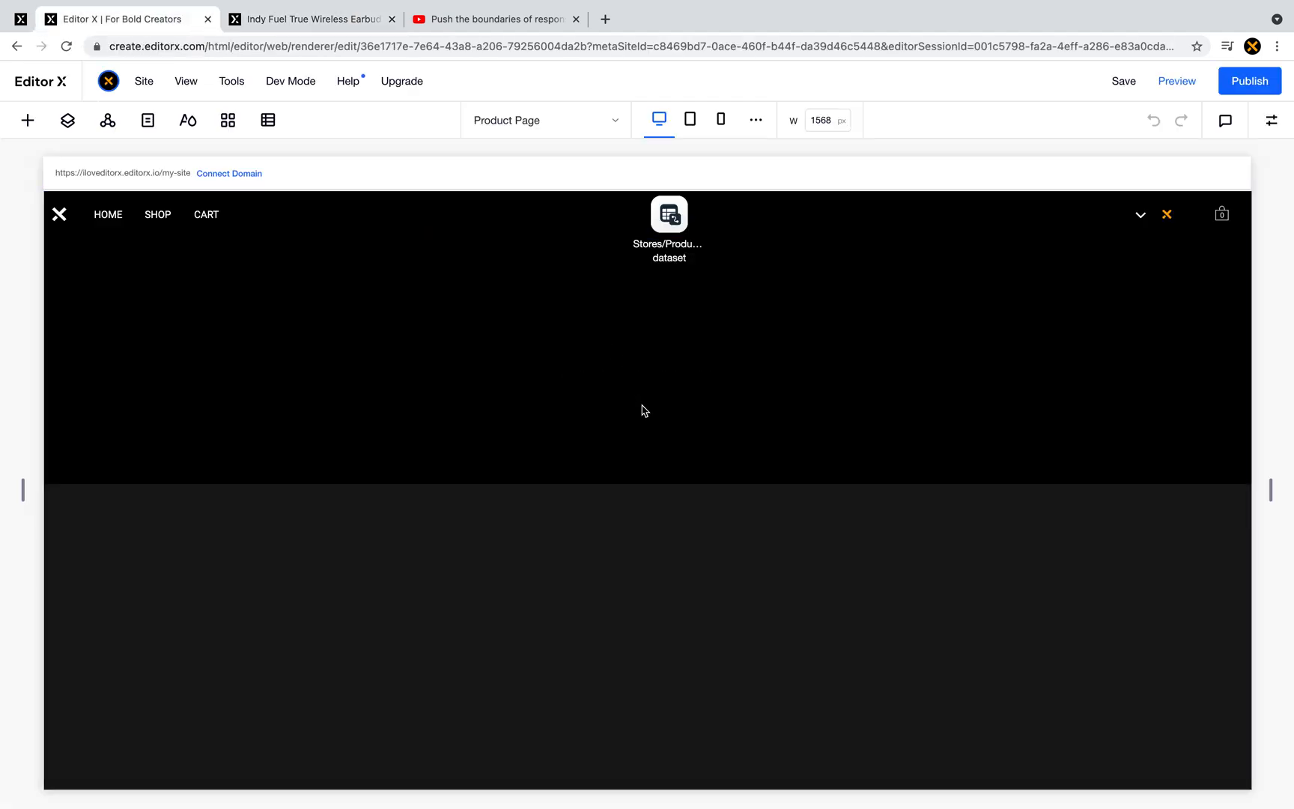
# - Look over the built-in store Product Page widget and its section, from the headphone gallery and options down to the shipping info
pyautogui.scroll(-6, 731, 456)
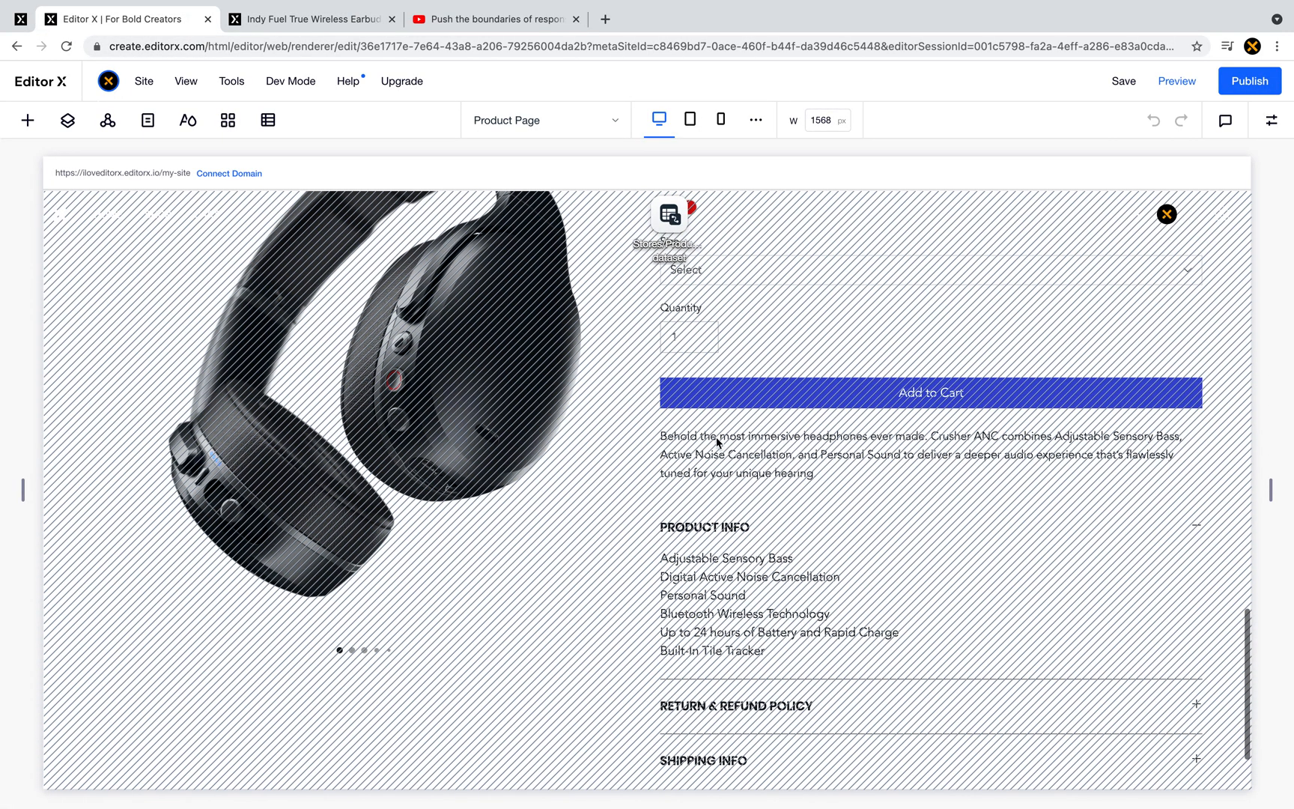
pyautogui.click(821, 534)
pyautogui.scroll(1, 351, 496)
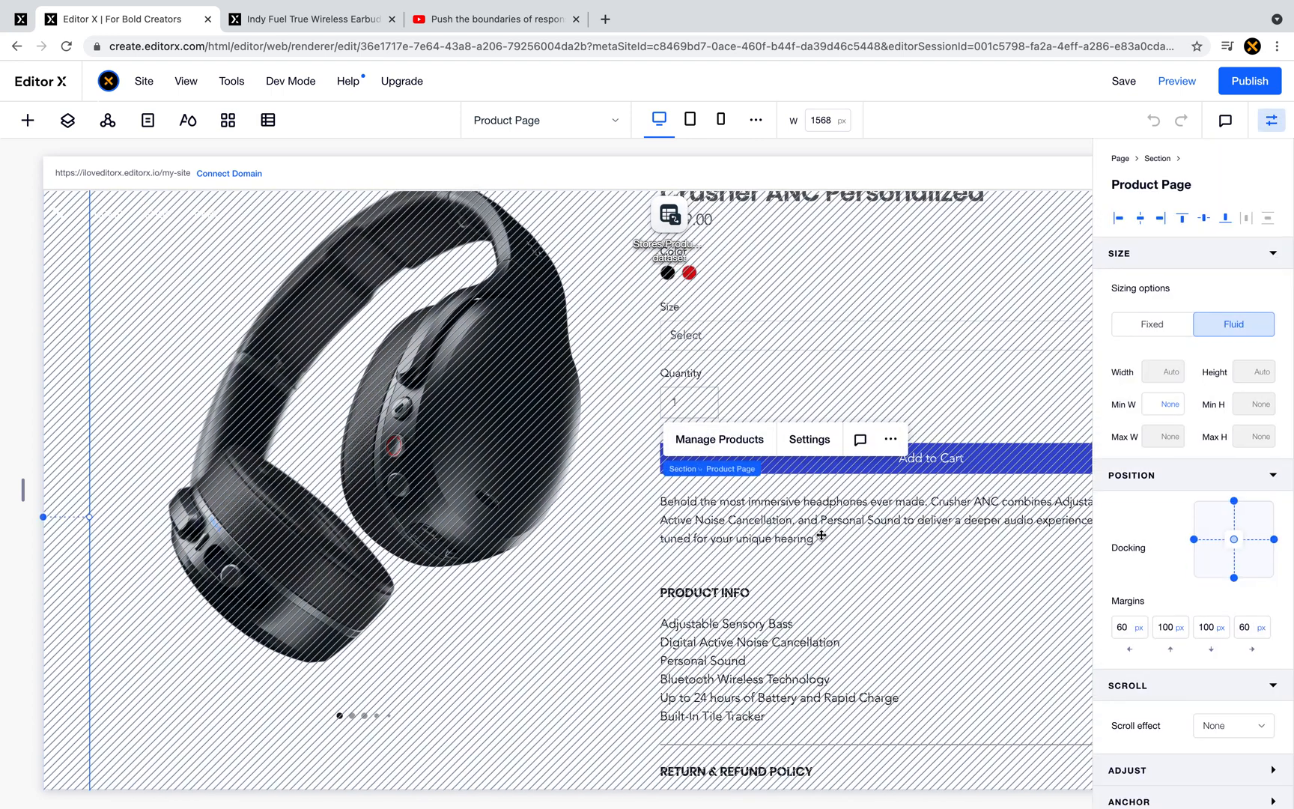
pyautogui.click(153, 449)
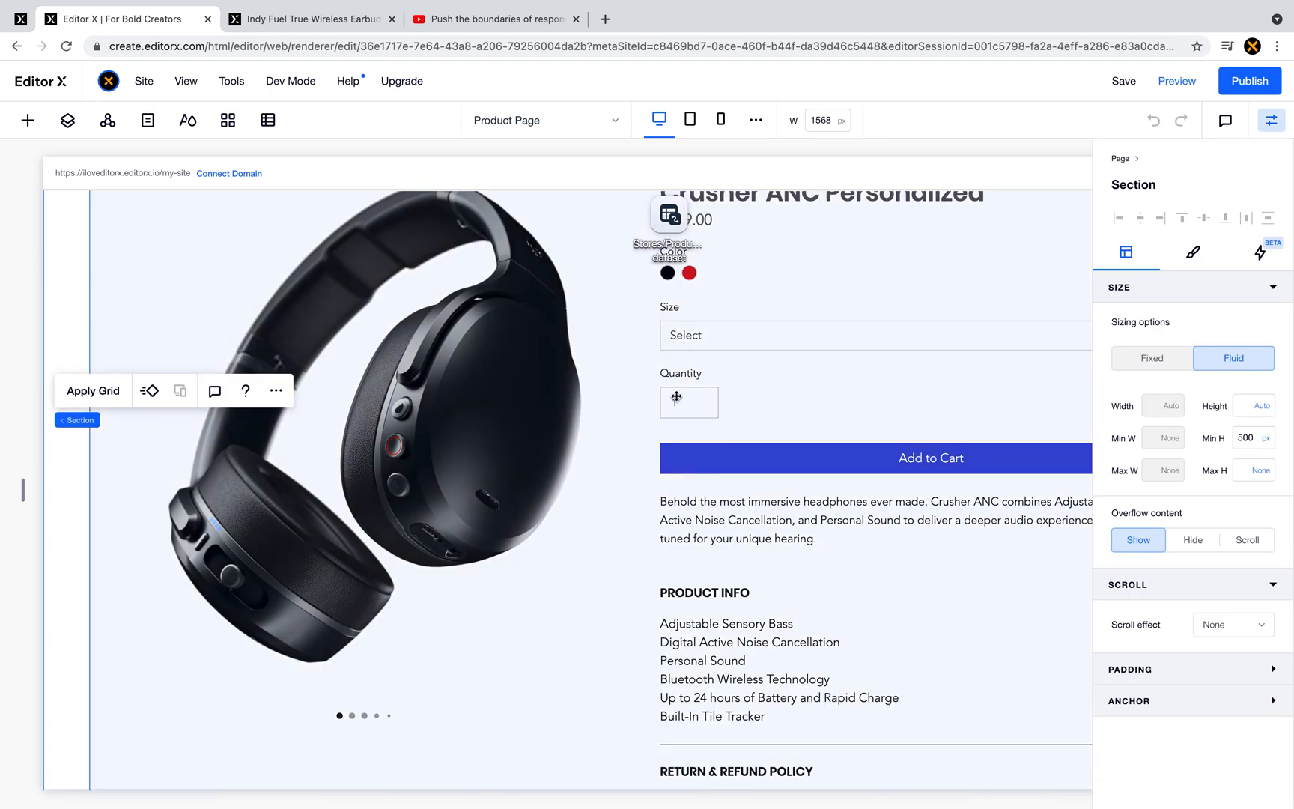
pyautogui.scroll(2, 732, 419)
pyautogui.hscroll(4, 731, 419)
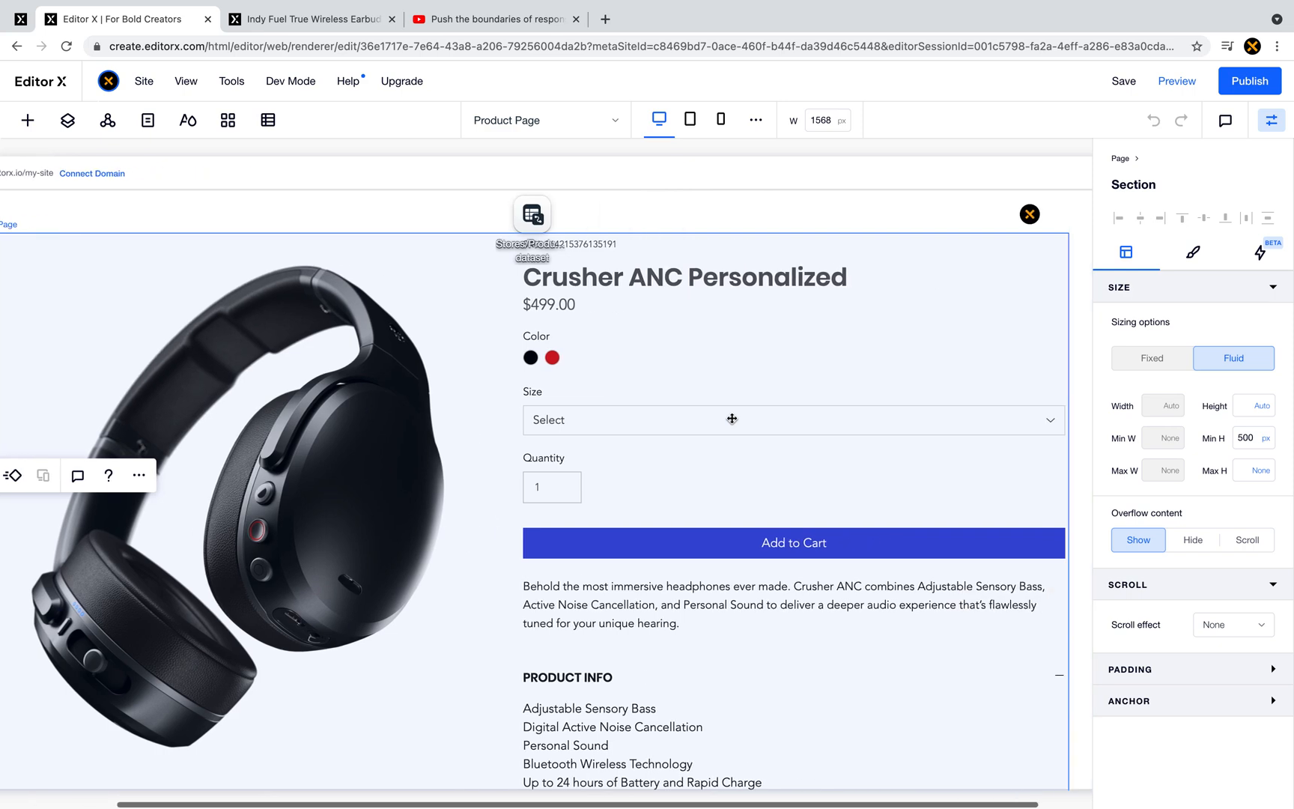
pyautogui.scroll(-3, 732, 419)
pyautogui.scroll(-1, 731, 419)
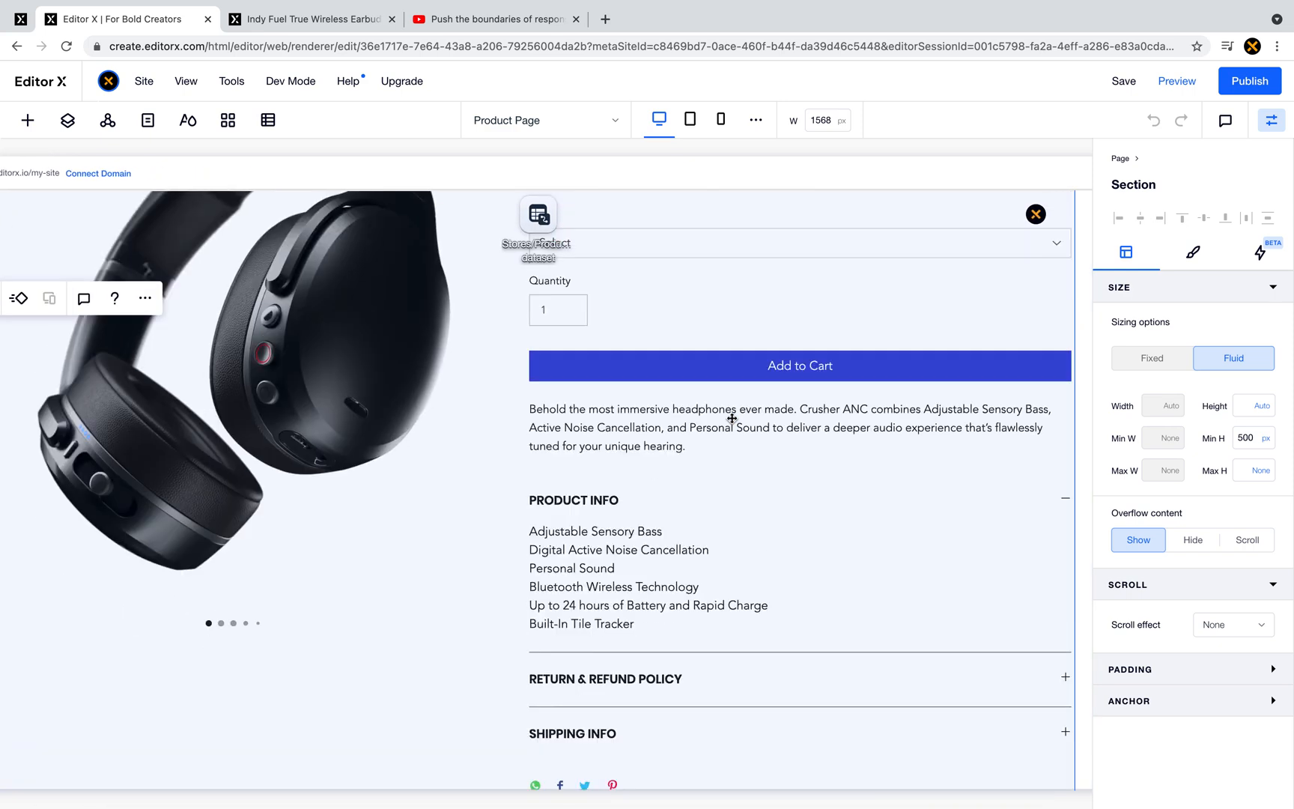
# - Examine the custom product layout section above the built-in product page, then return to the blank section above it
pyautogui.scroll(6, 732, 419)
pyautogui.scroll(4, 731, 419)
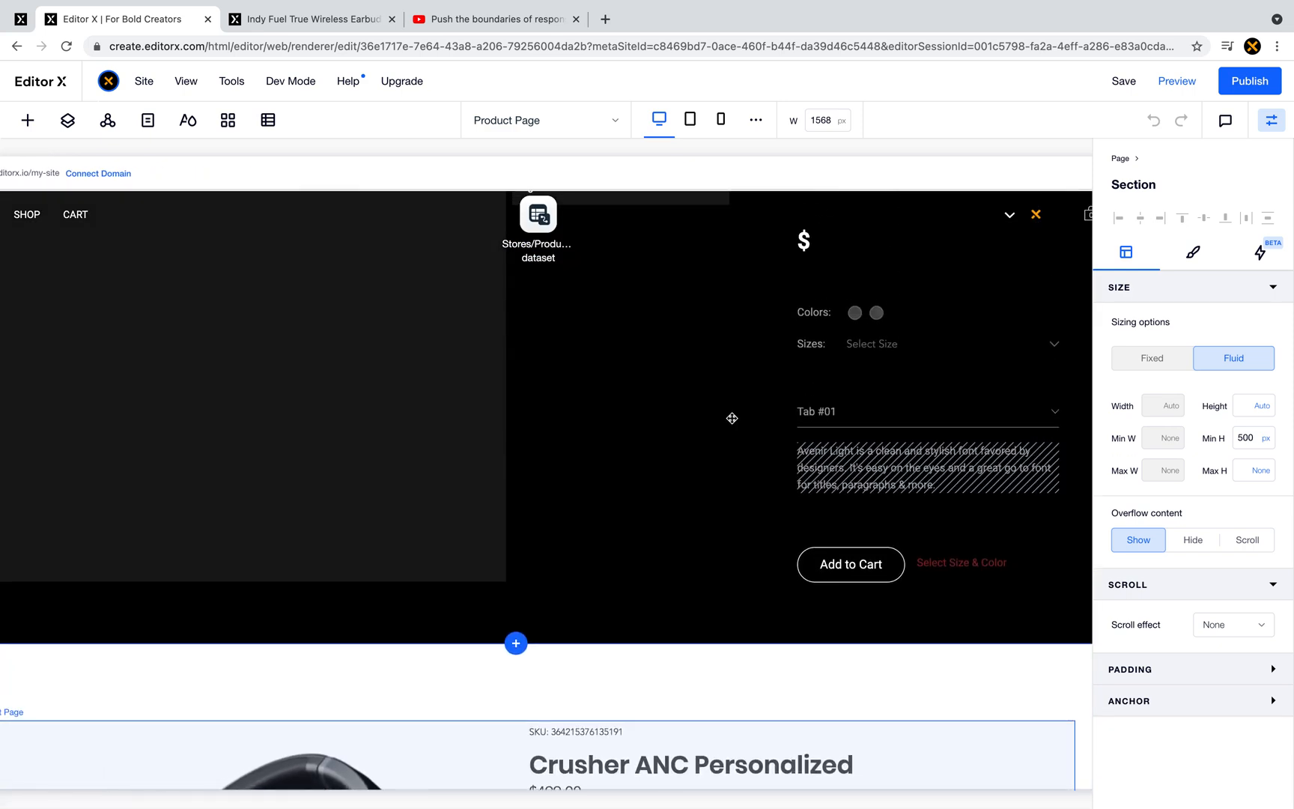
pyautogui.scroll(1, 731, 418)
pyautogui.scroll(-5, 732, 419)
pyautogui.scroll(3, 731, 418)
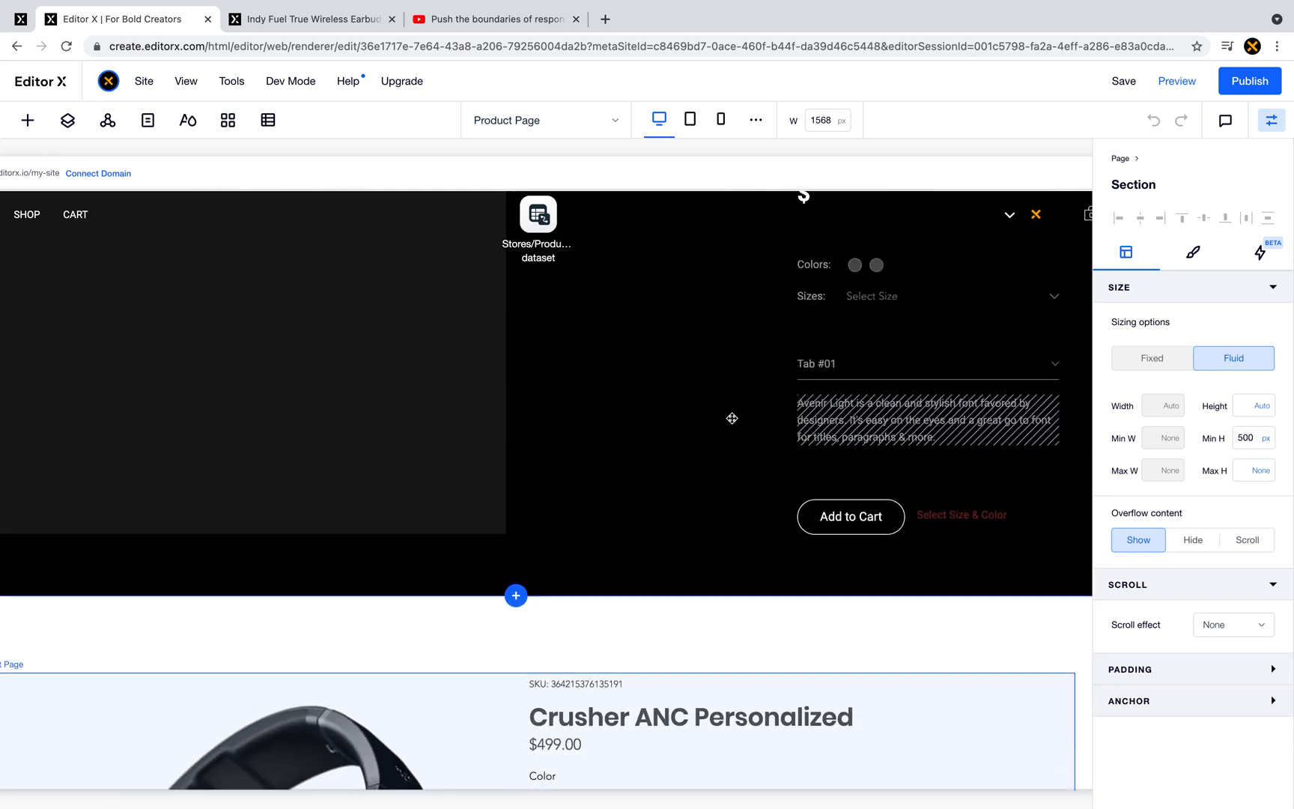
pyautogui.scroll(3, 732, 418)
pyautogui.hscroll(-5, 731, 418)
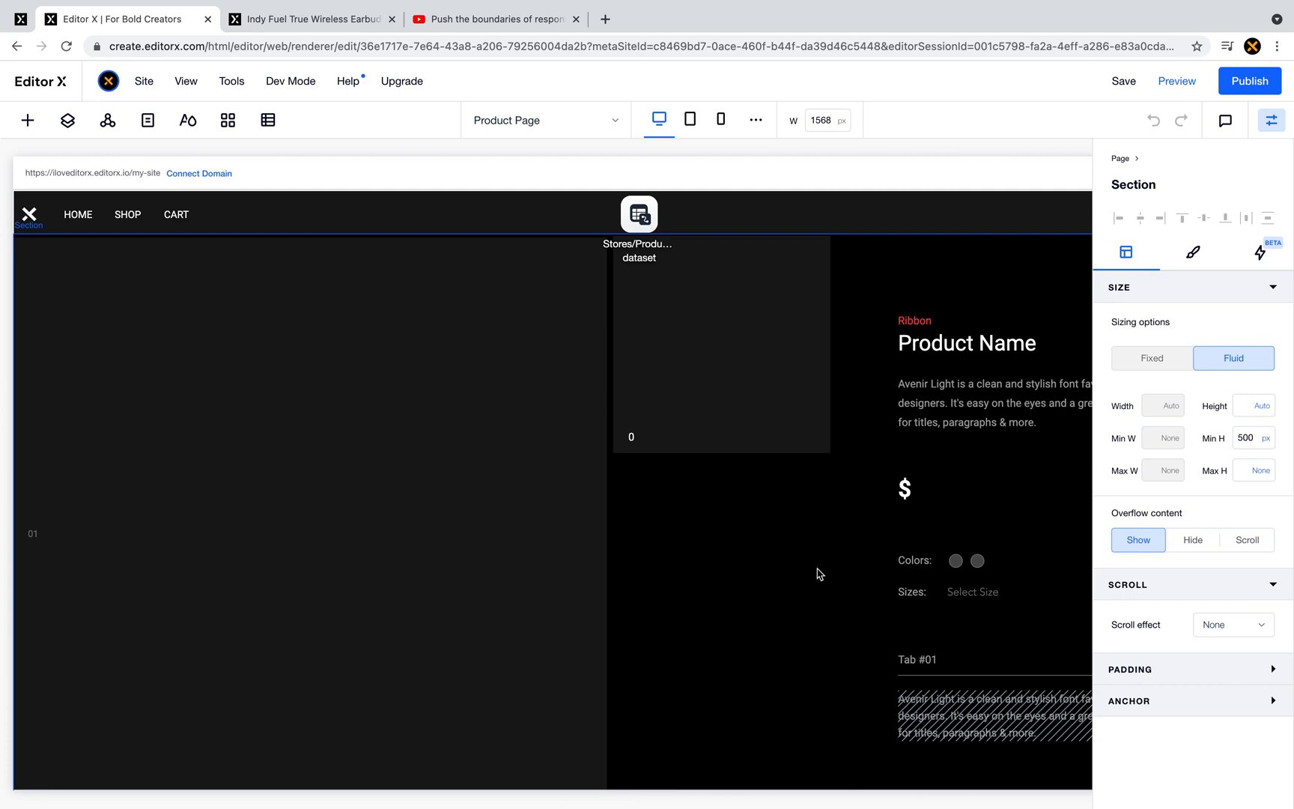
pyautogui.scroll(-7, 819, 573)
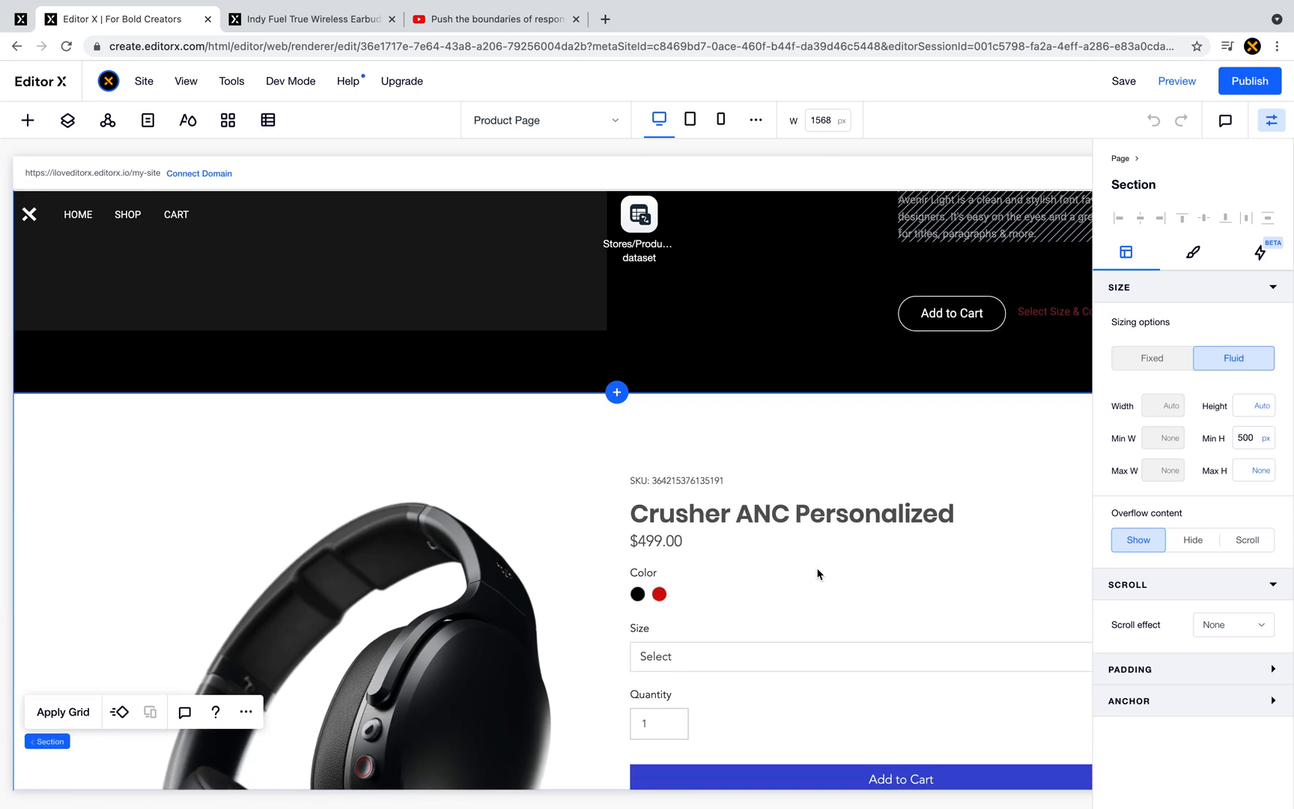
pyautogui.scroll(1, 819, 573)
pyautogui.scroll(7, 819, 574)
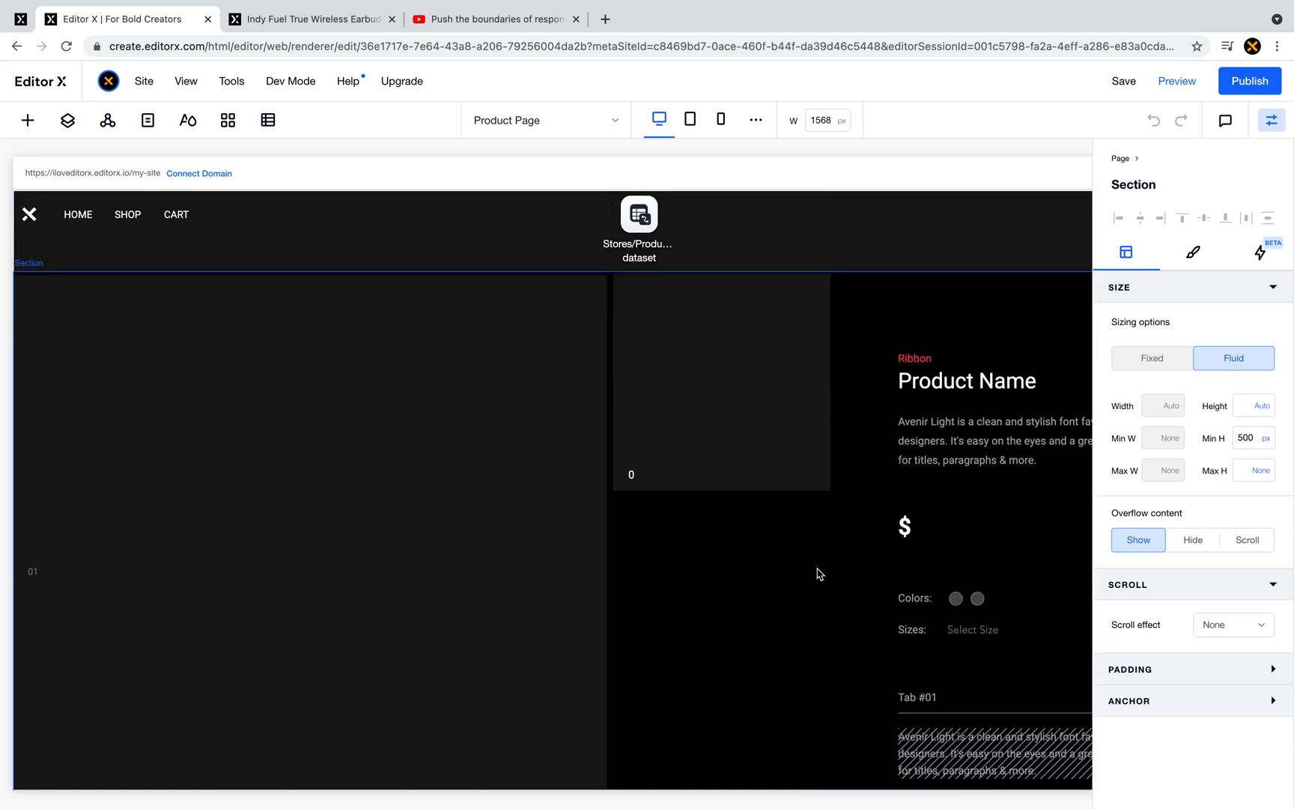
pyautogui.scroll(5, 820, 574)
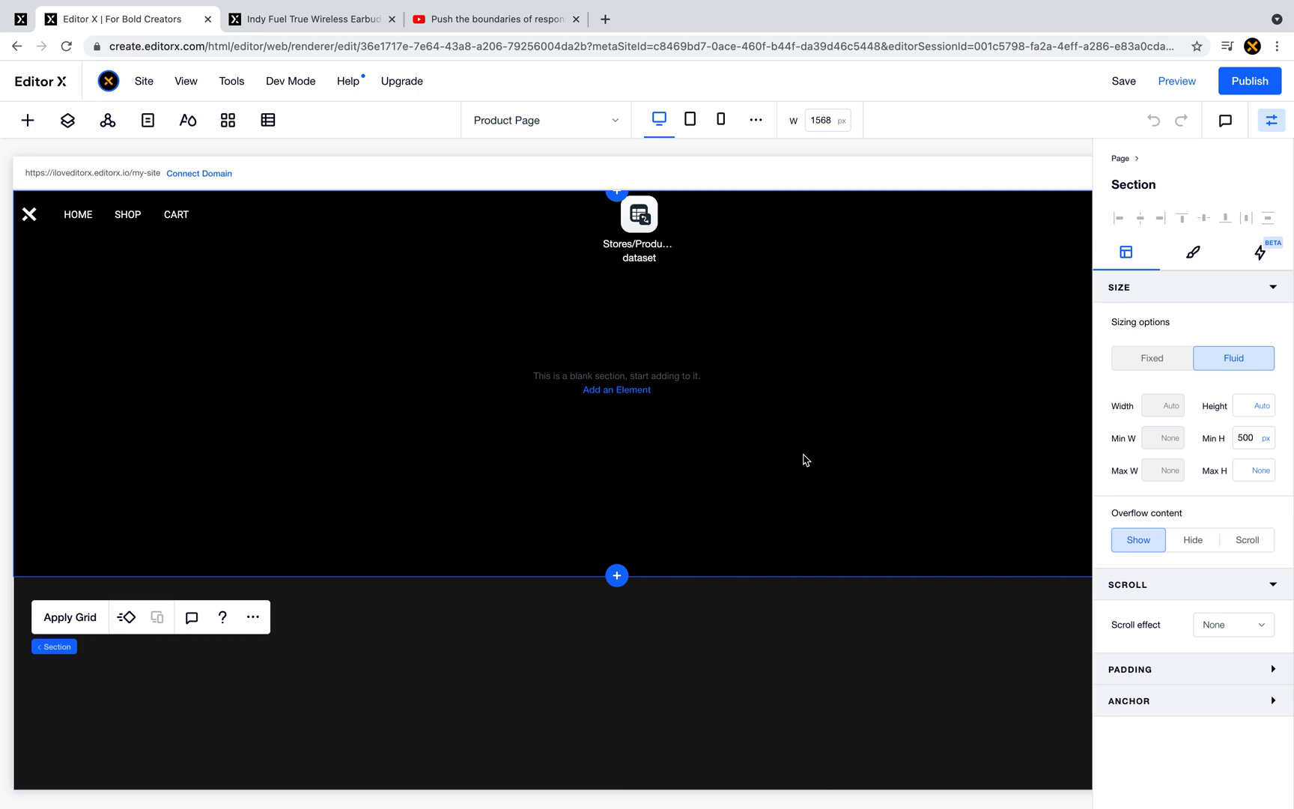
# - Compare the live Indy Fuel True Wireless Earbud page with the blank section and header container in Editor X
pyautogui.click(317, 17)
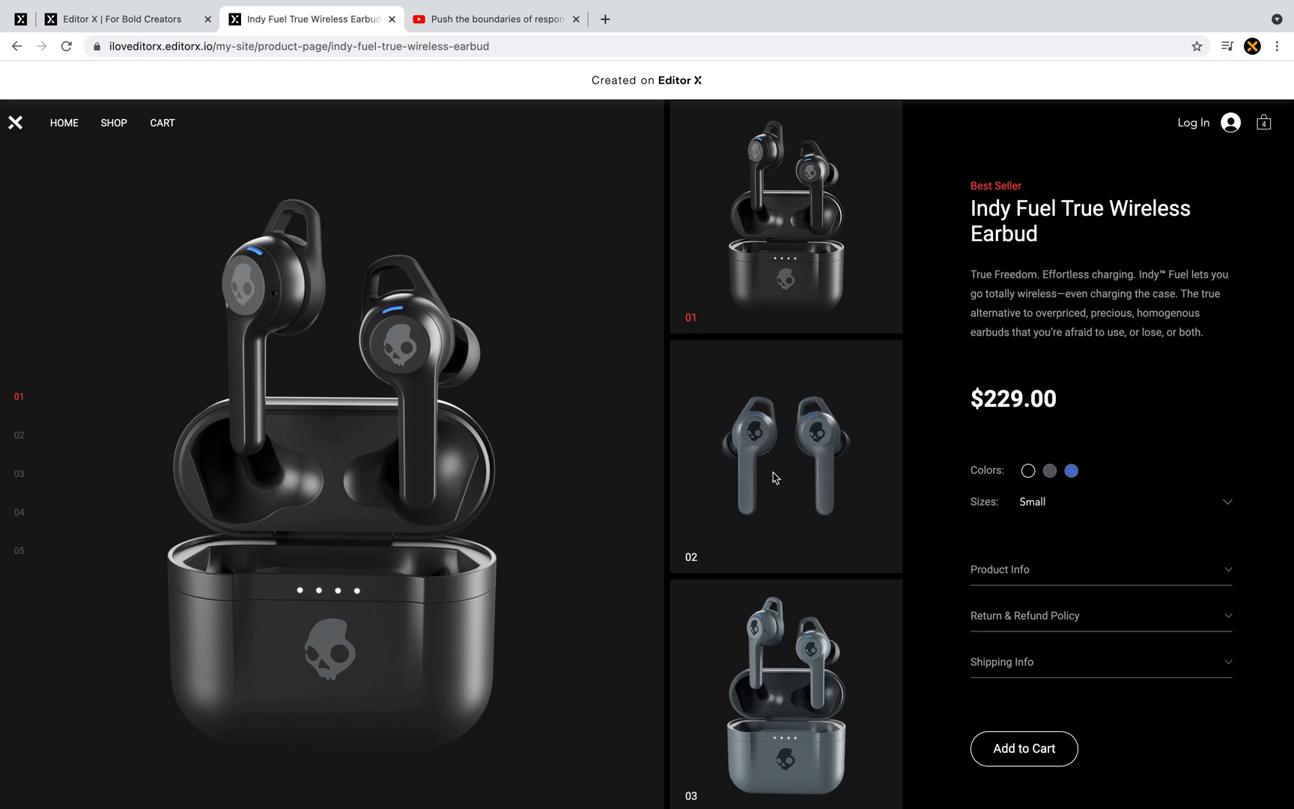
pyautogui.click(178, 26)
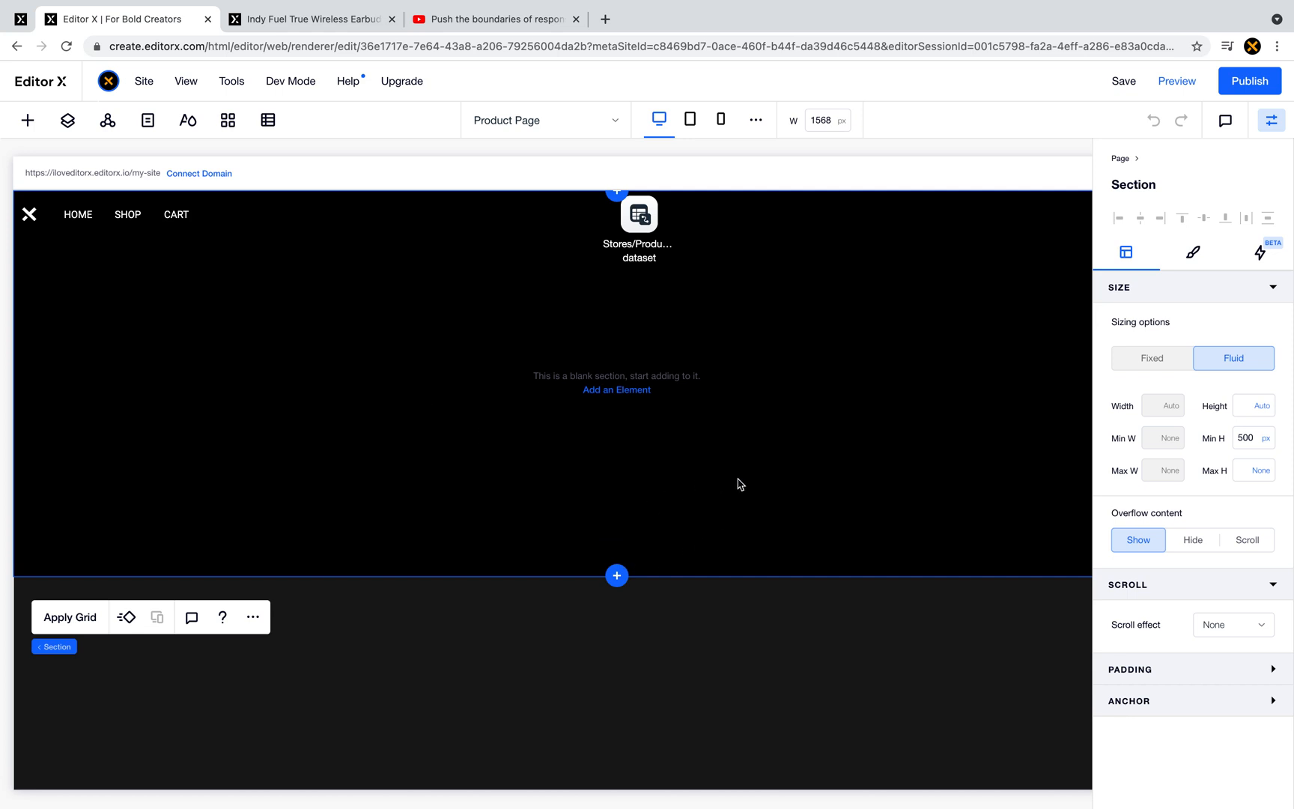
pyautogui.click(792, 213)
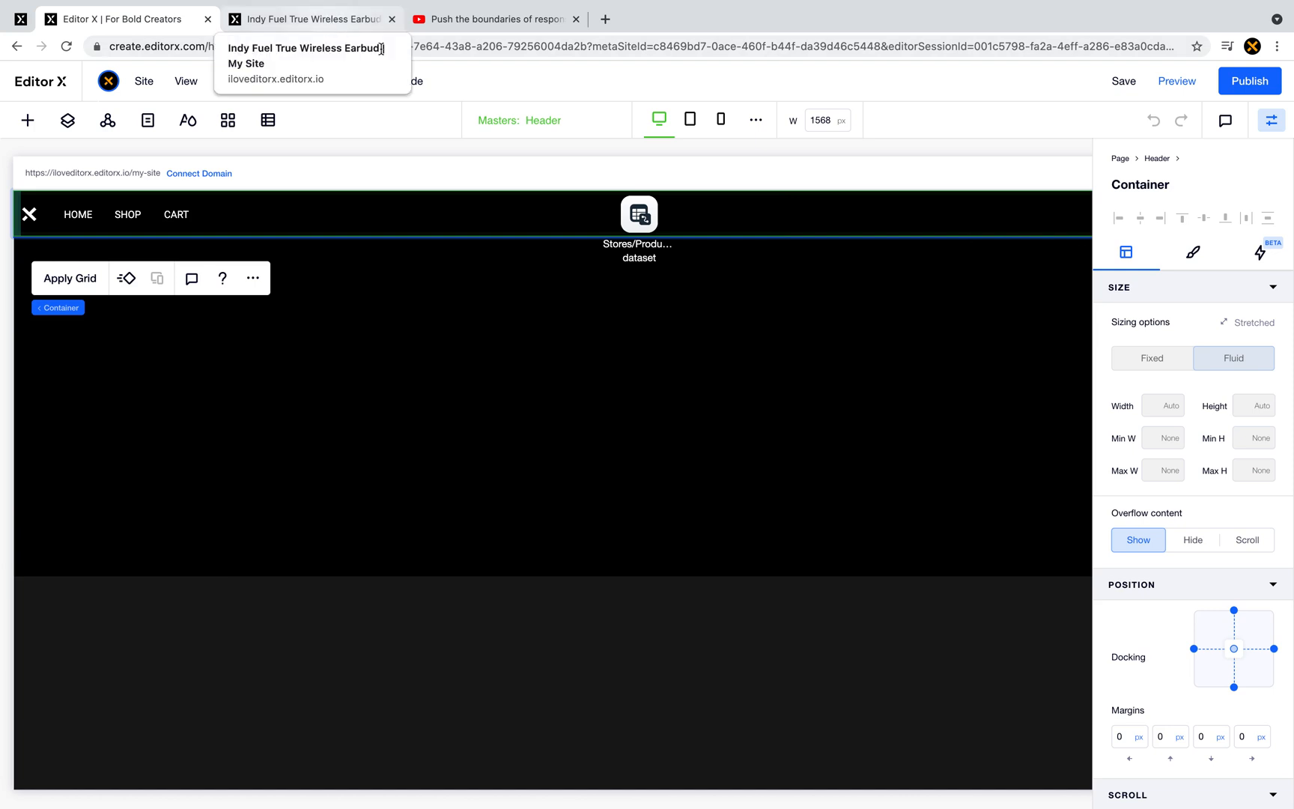
pyautogui.click(378, 22)
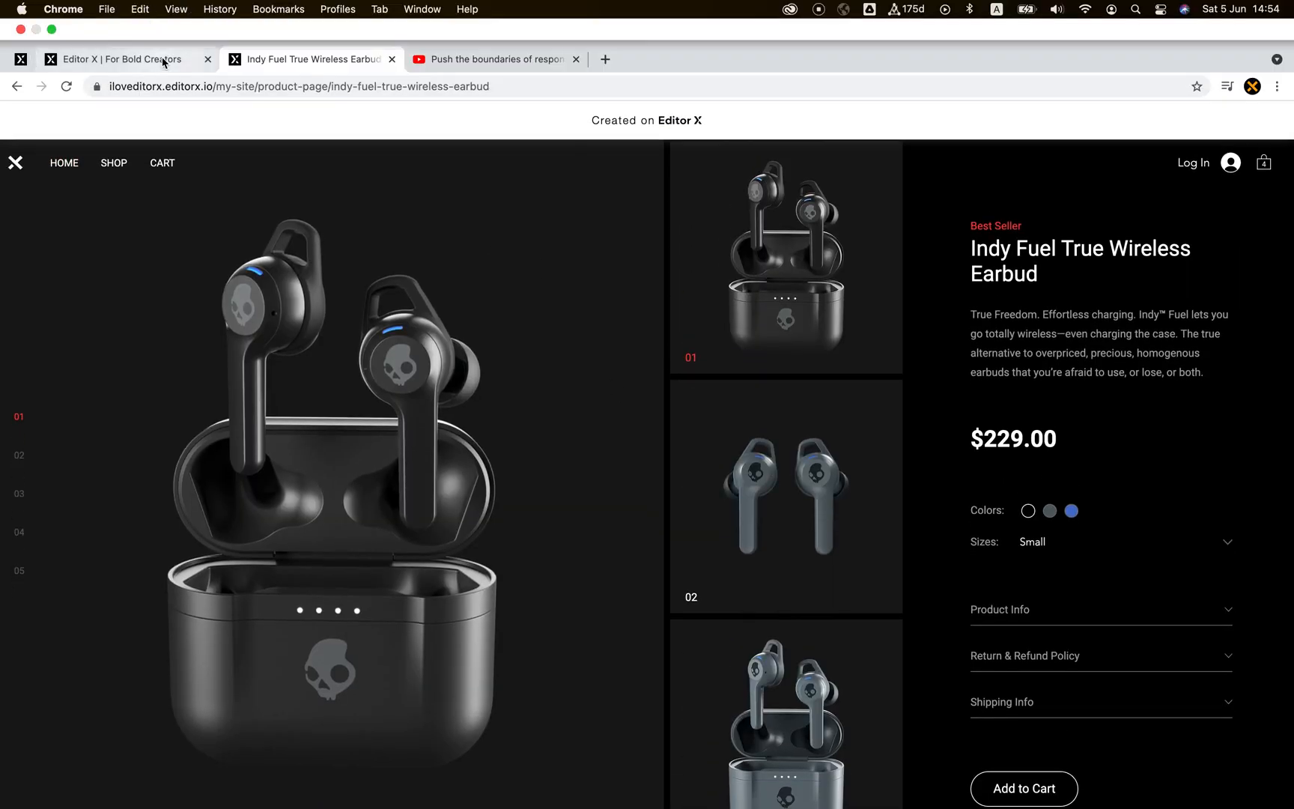
pyautogui.click(165, 58)
pyautogui.click(734, 439)
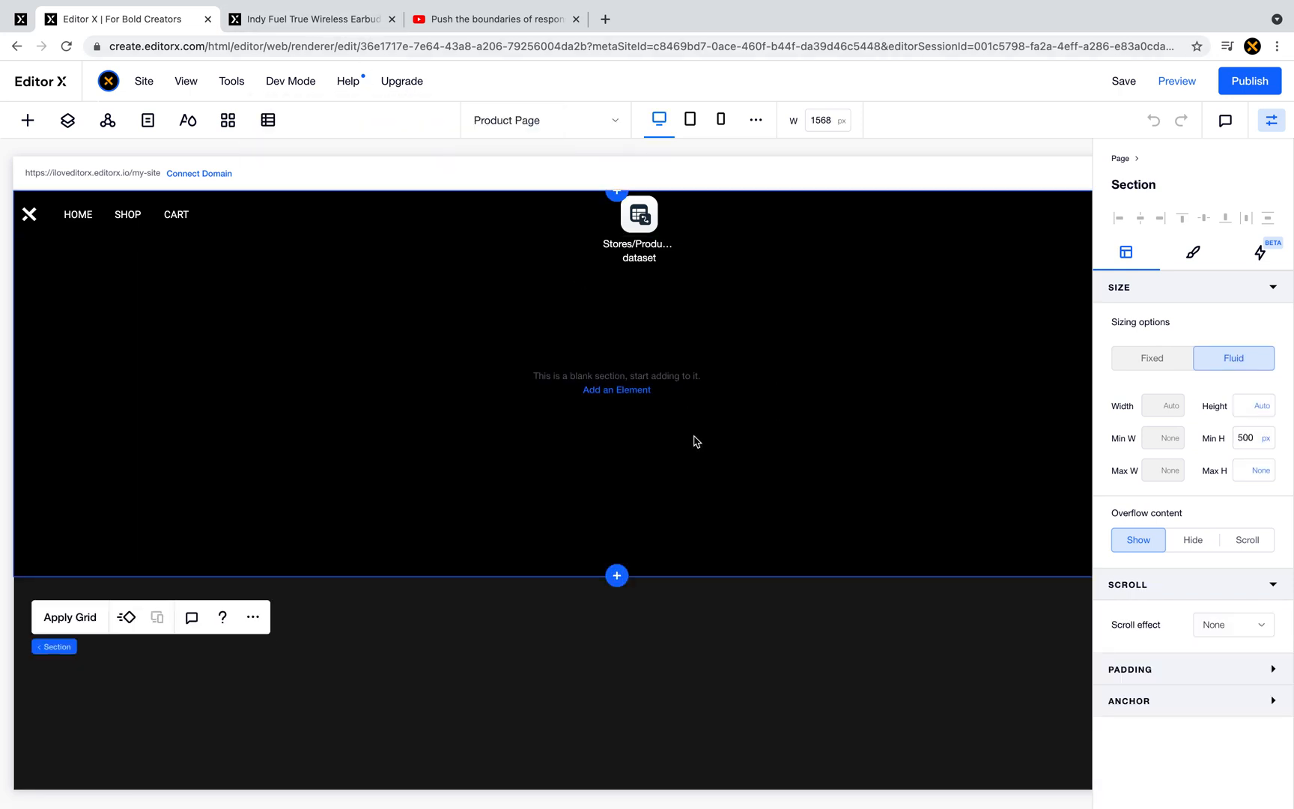
pyautogui.click(334, 25)
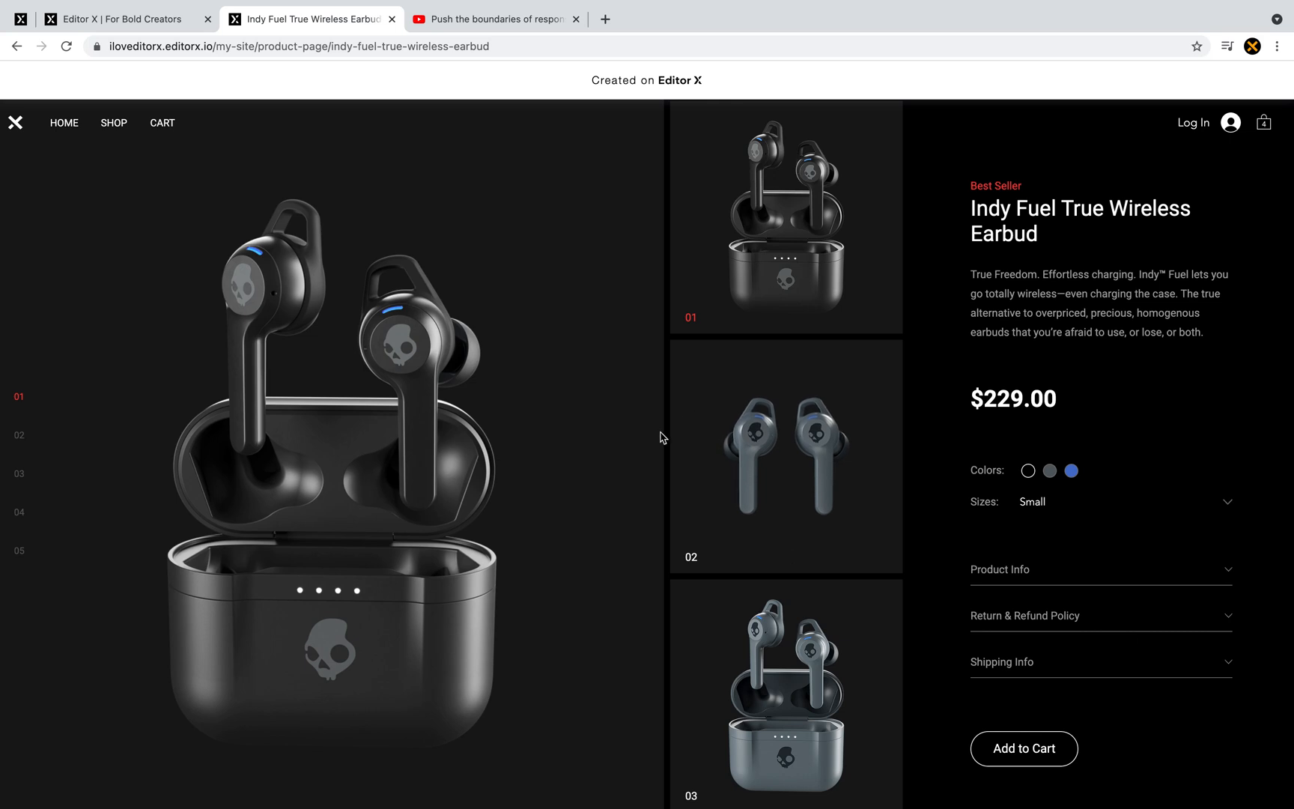
# - Open the developer tools on the live earbud page, narrow their pane, and use element inspection to examine the page layout
pyautogui.press('super+alt+i')
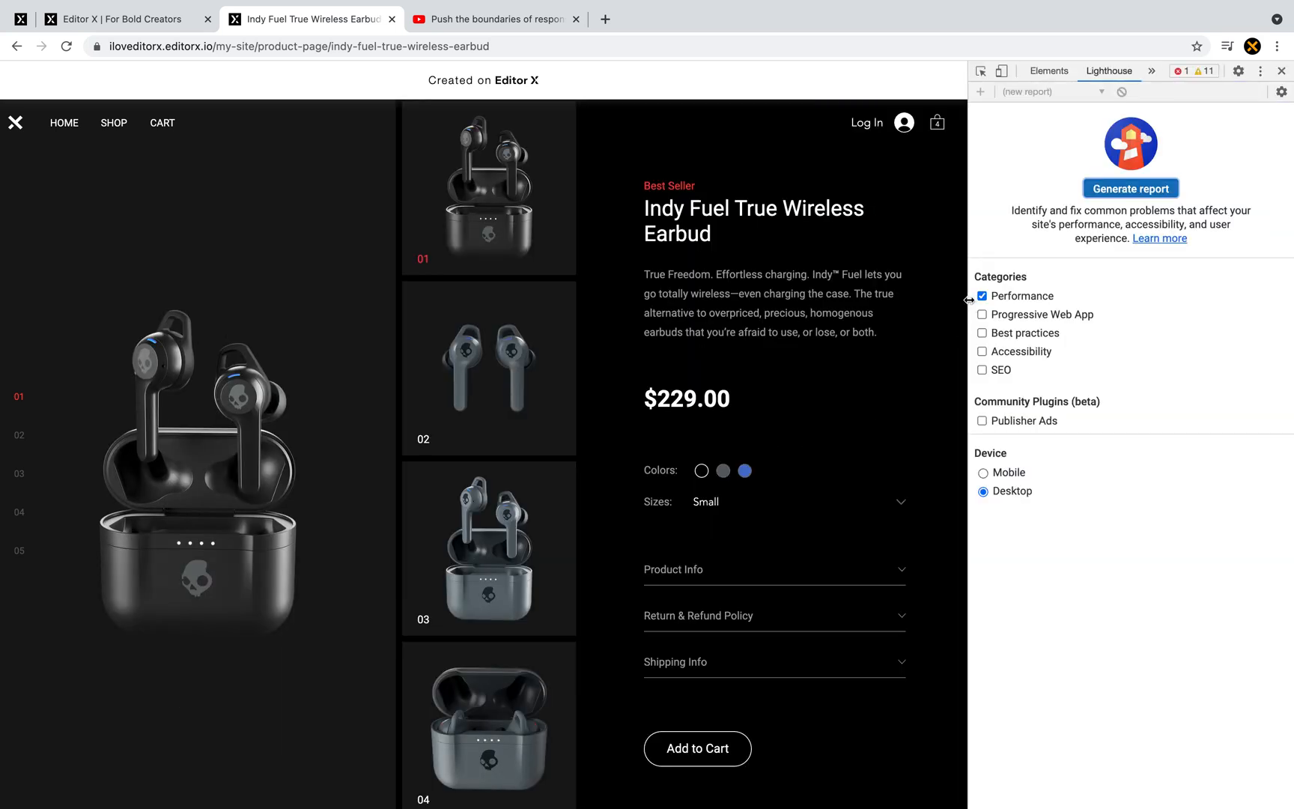
pyautogui.moveTo(970, 299); pyautogui.dragTo(1108, 300)
pyautogui.click(1127, 75)
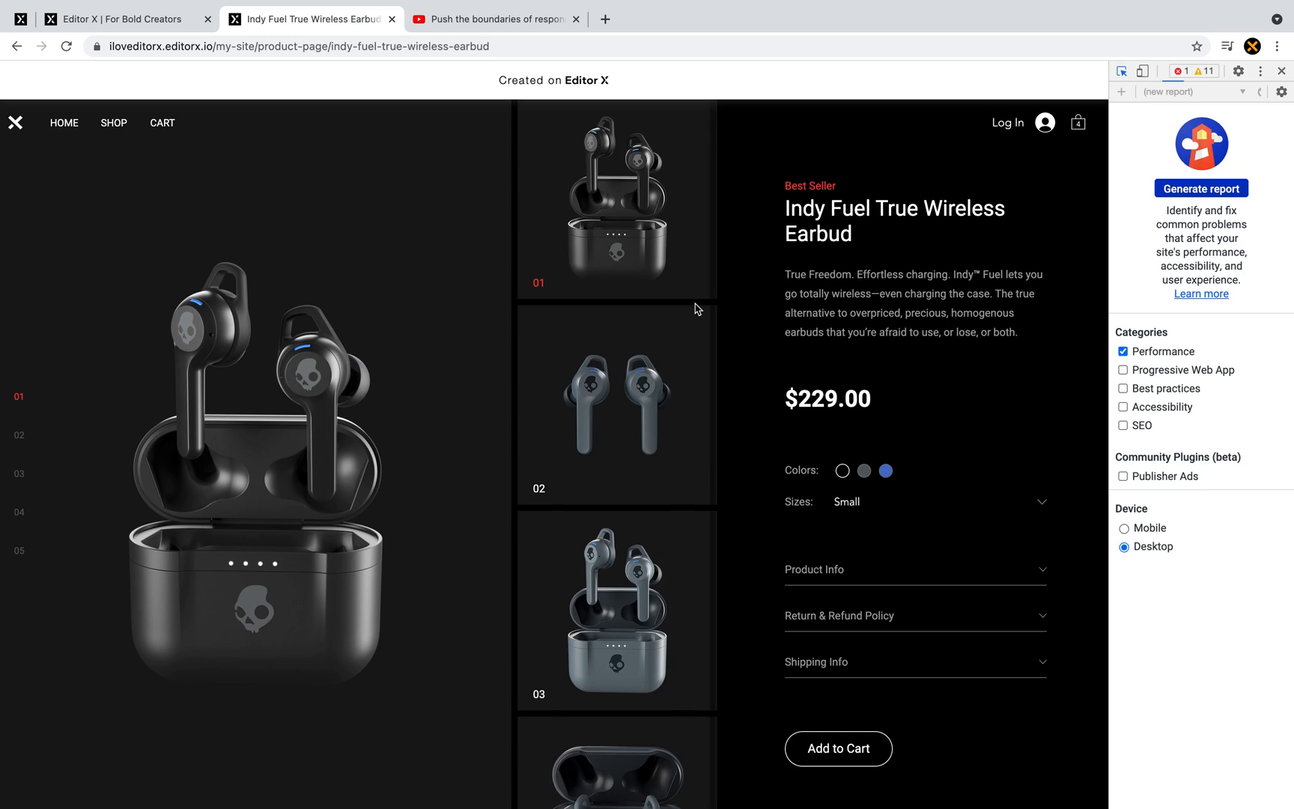
pyautogui.scroll(-5, 672, 371)
pyautogui.scroll(5, 670, 360)
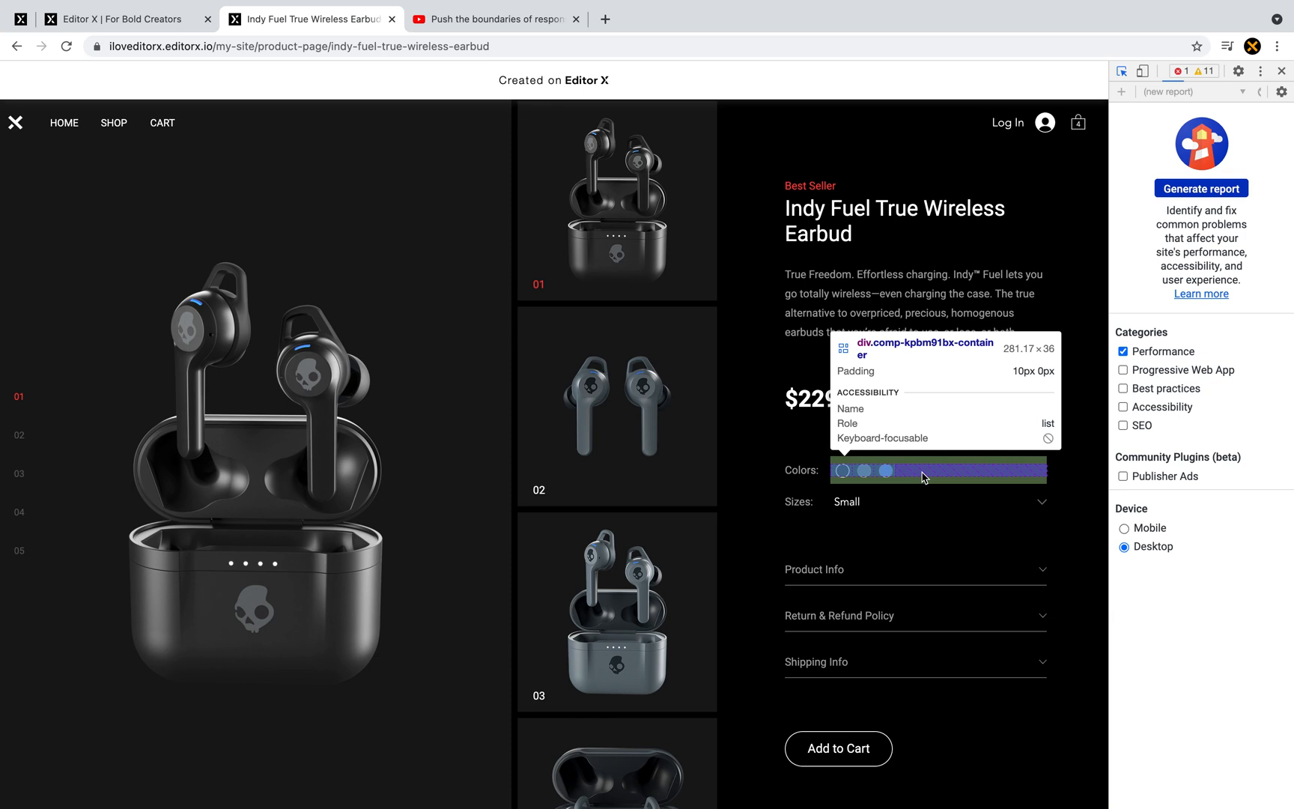
# - Inspect the Sizes dropdown element, try its list of choices, and inspect the container around the product info tabs
pyautogui.click(944, 508)
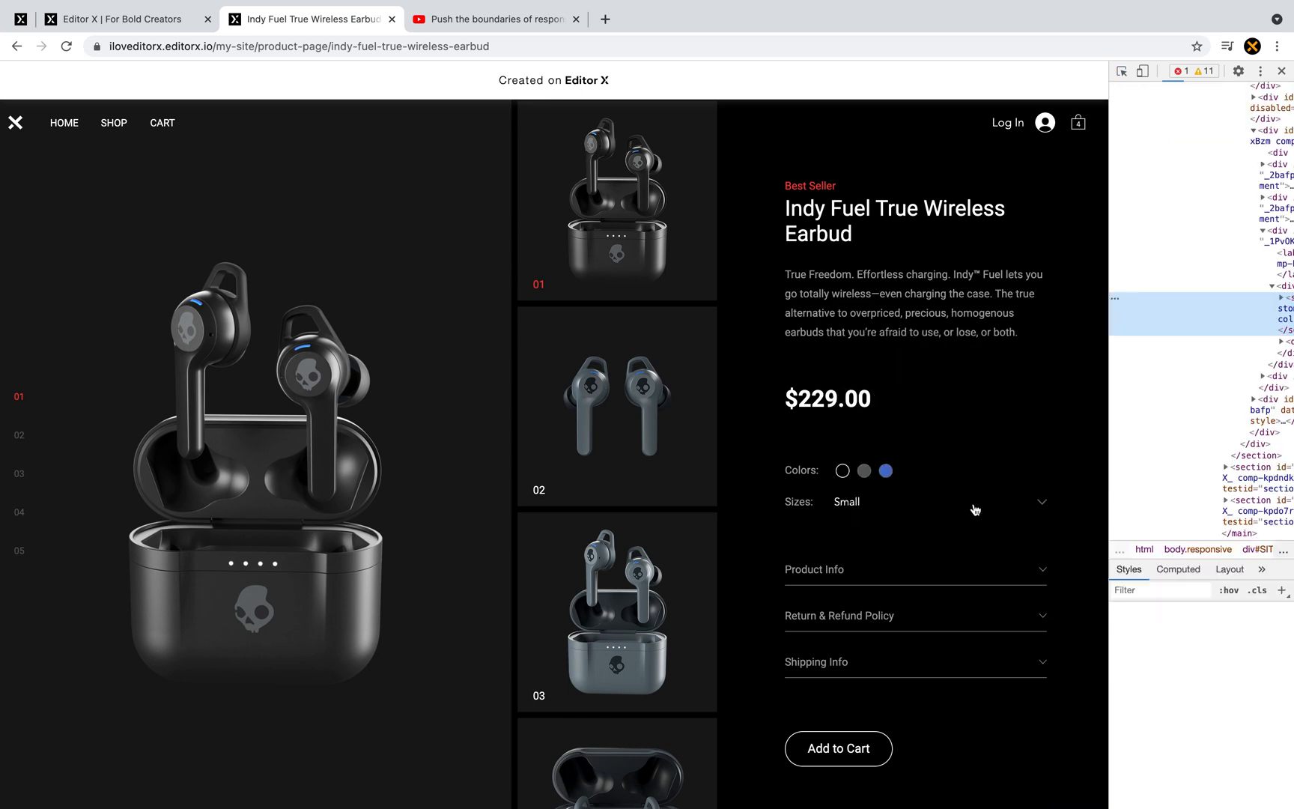
pyautogui.click(975, 509)
pyautogui.click(968, 543)
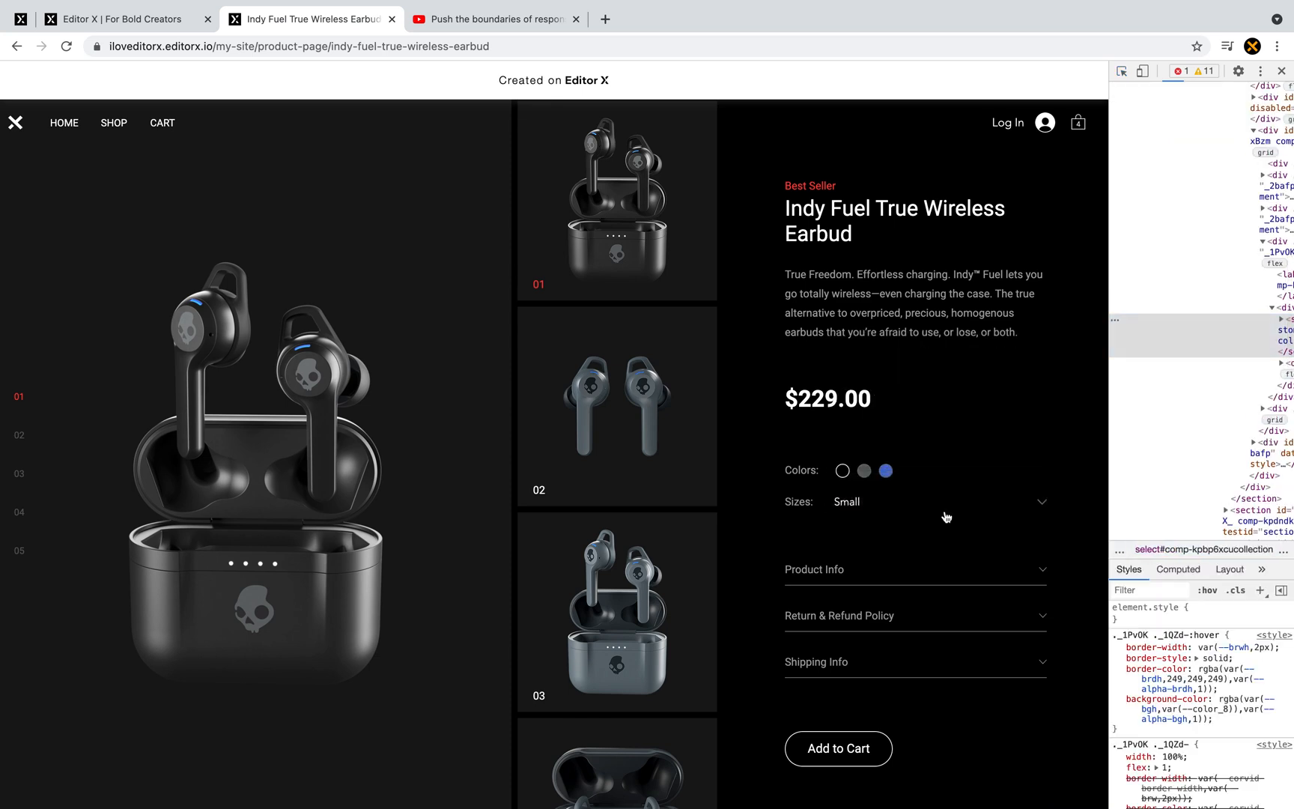
pyautogui.press('super+shift+c')
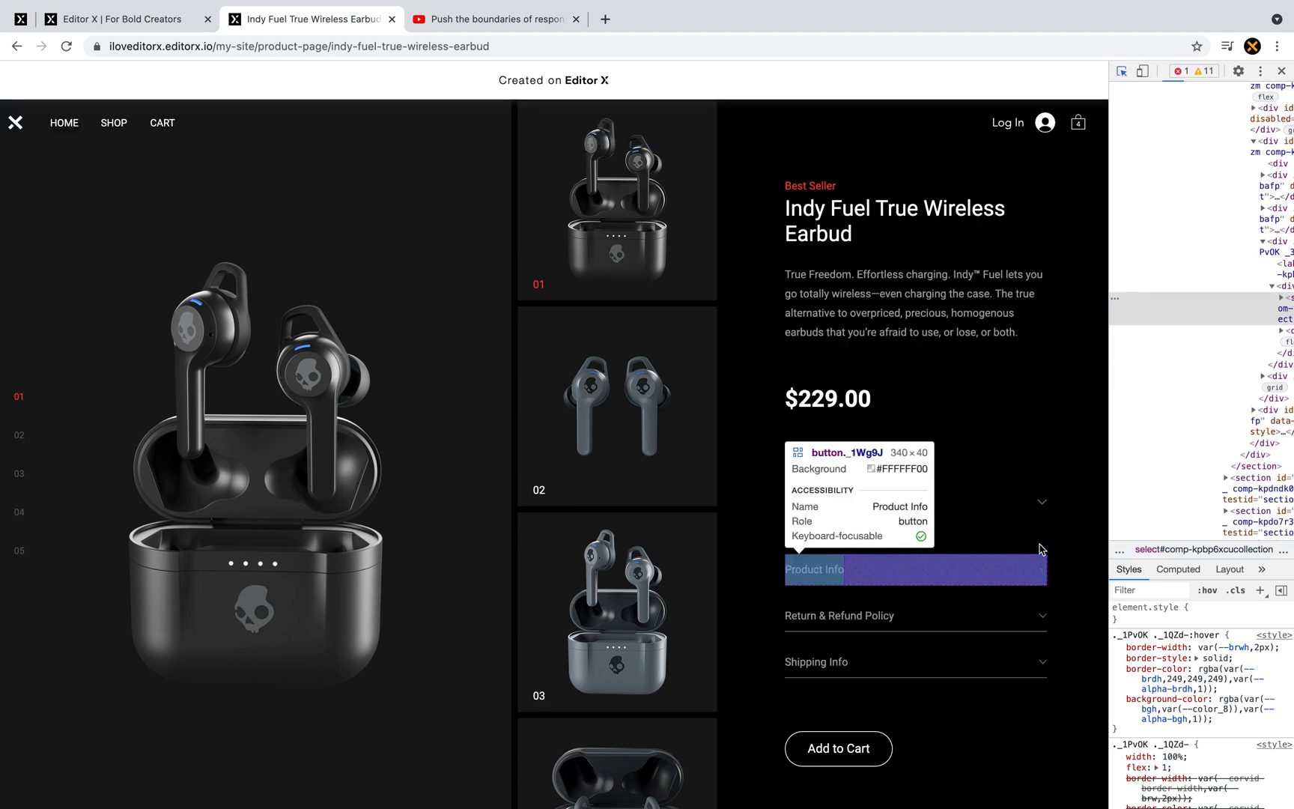
pyautogui.click(1035, 599)
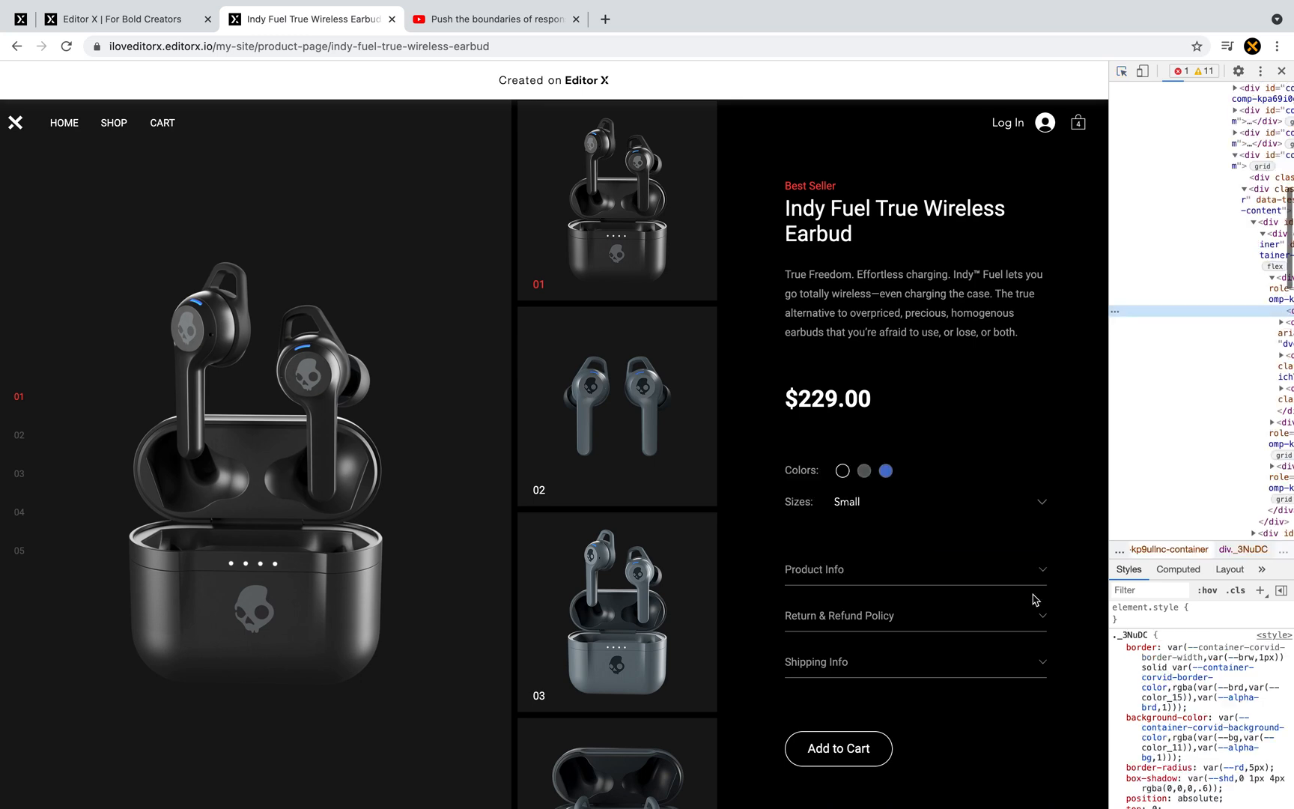
# - Expand and collapse the Product Info and Return & Refund Policy tabs on the live product page
pyautogui.click(959, 571)
pyautogui.click(958, 570)
pyautogui.click(944, 611)
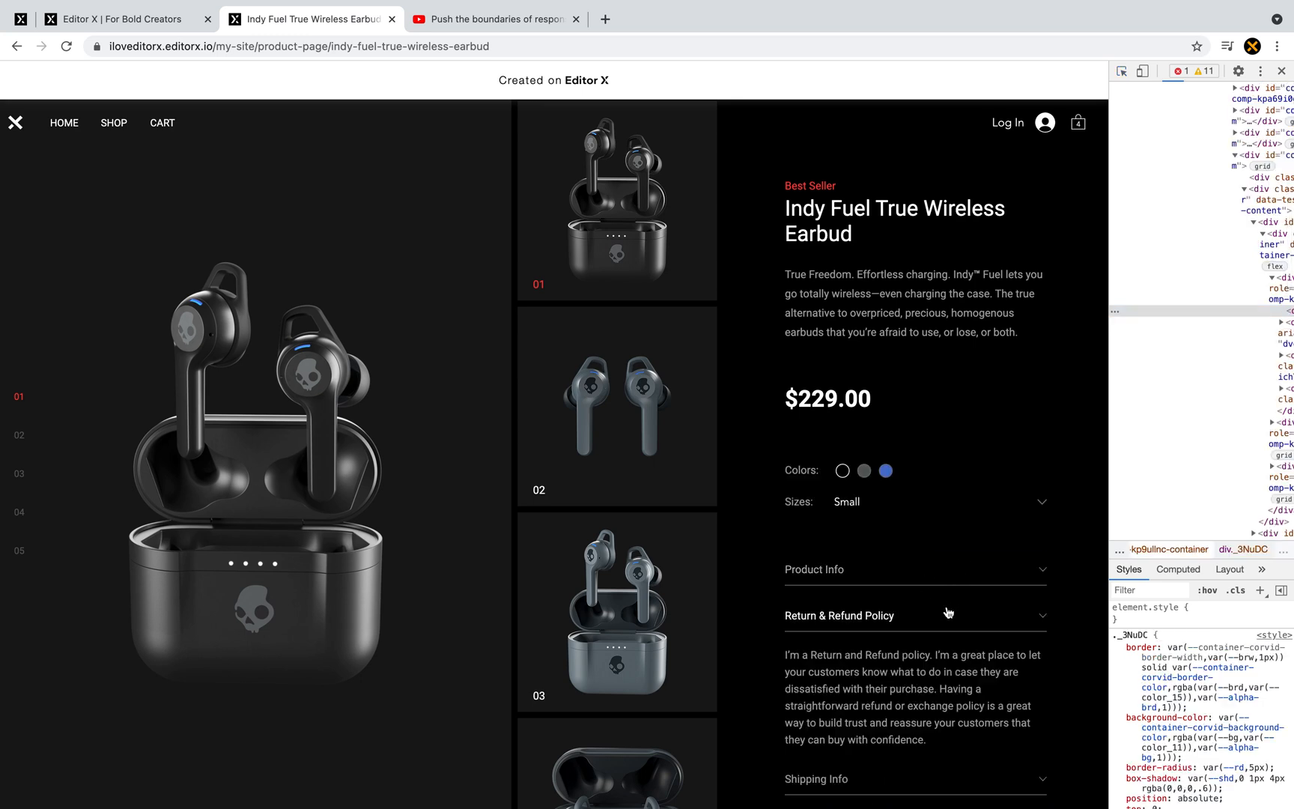
pyautogui.click(945, 611)
pyautogui.click(947, 582)
pyautogui.click(948, 582)
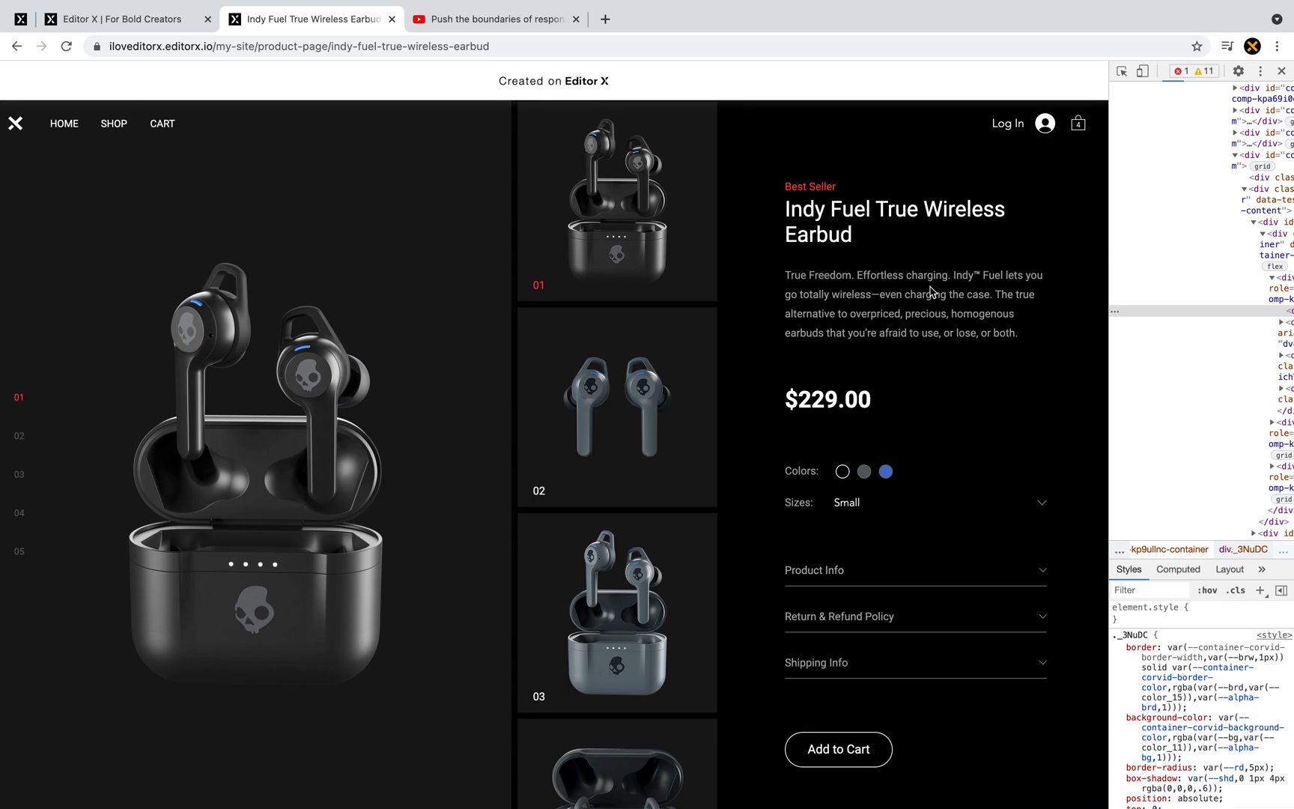
# - Switch to Editor X and apply a 4x1 grid to the blank section of the Product Page
pyautogui.click(161, 27)
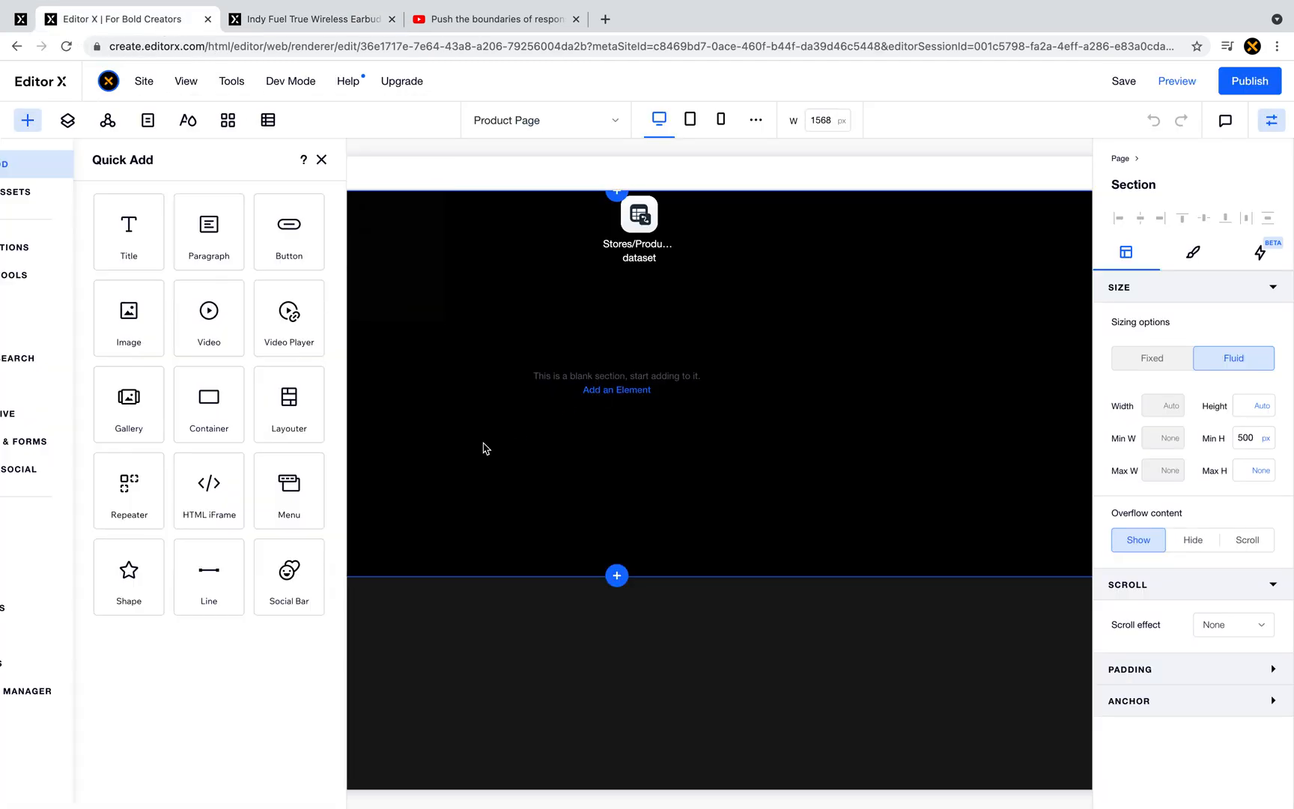
pyautogui.click(390, 160)
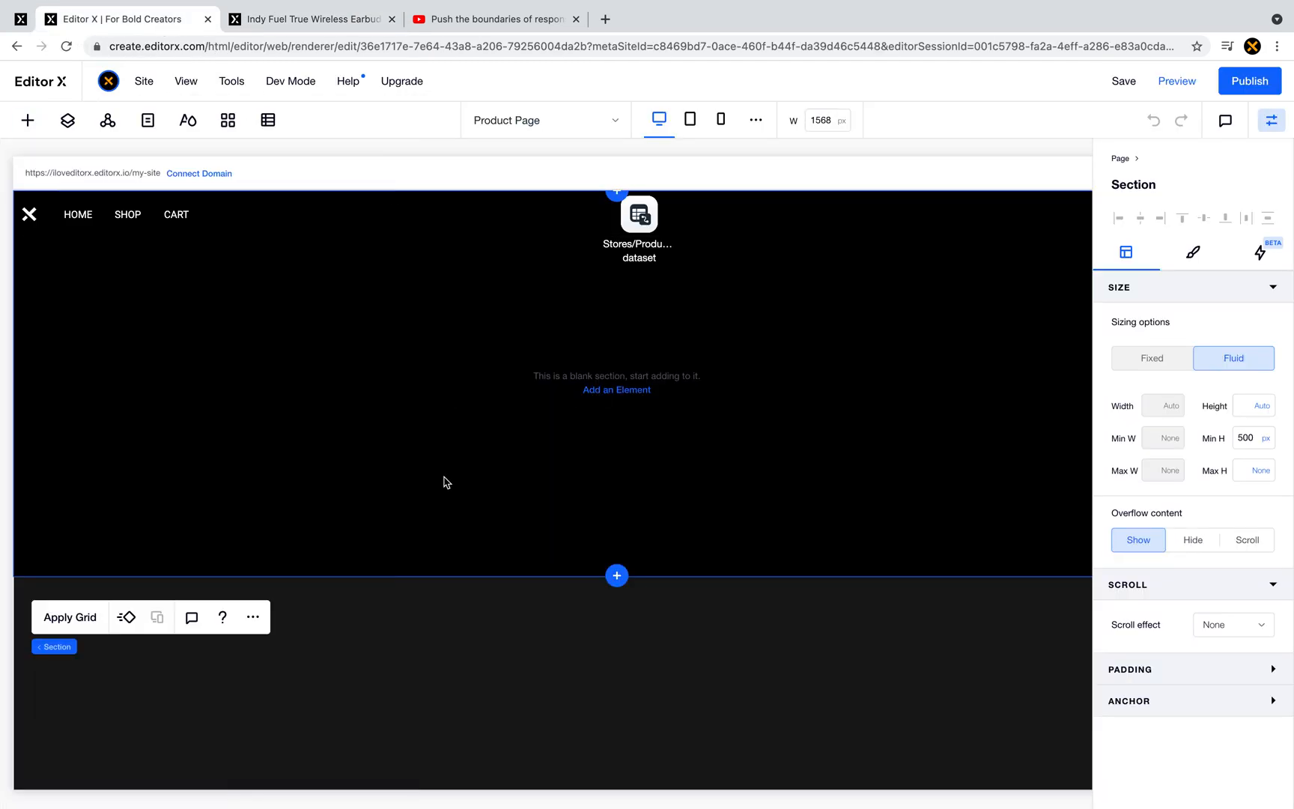
pyautogui.click(69, 627)
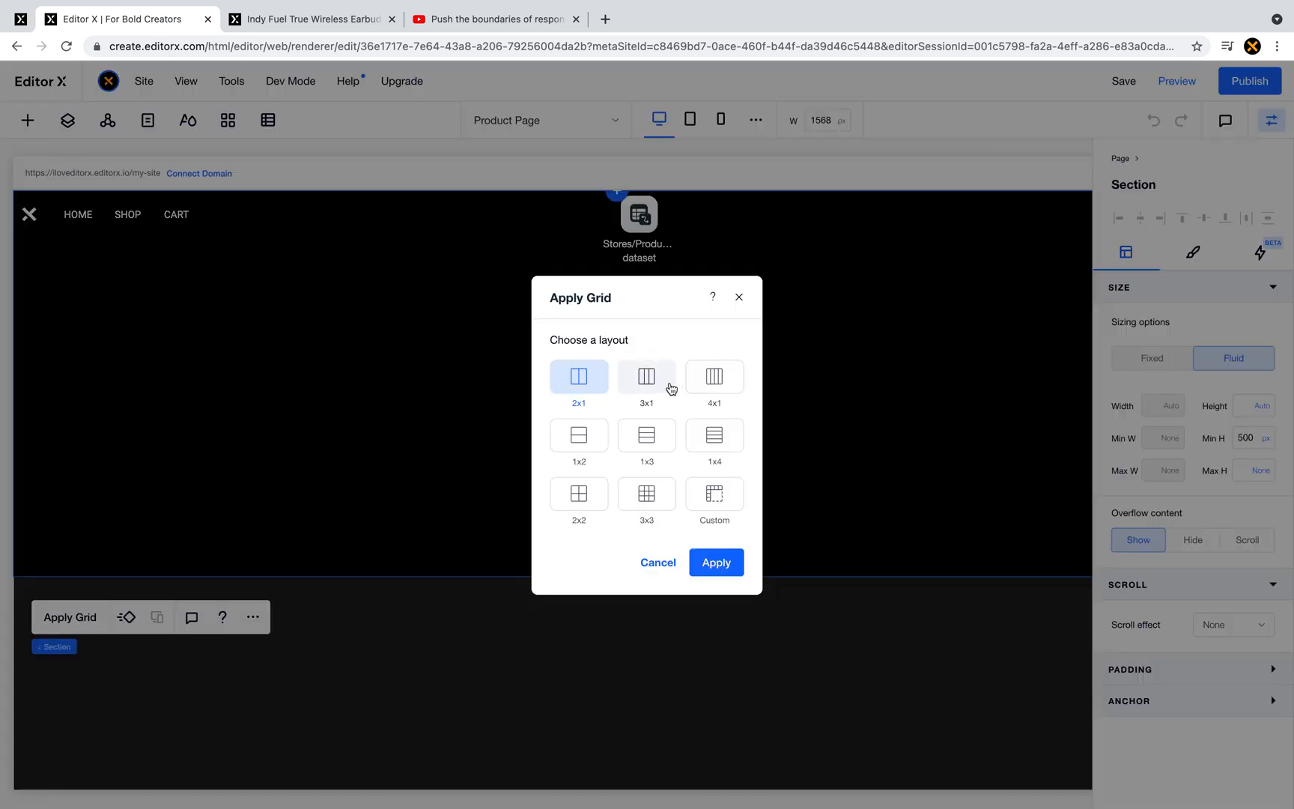
pyautogui.click(714, 378)
pyautogui.click(724, 569)
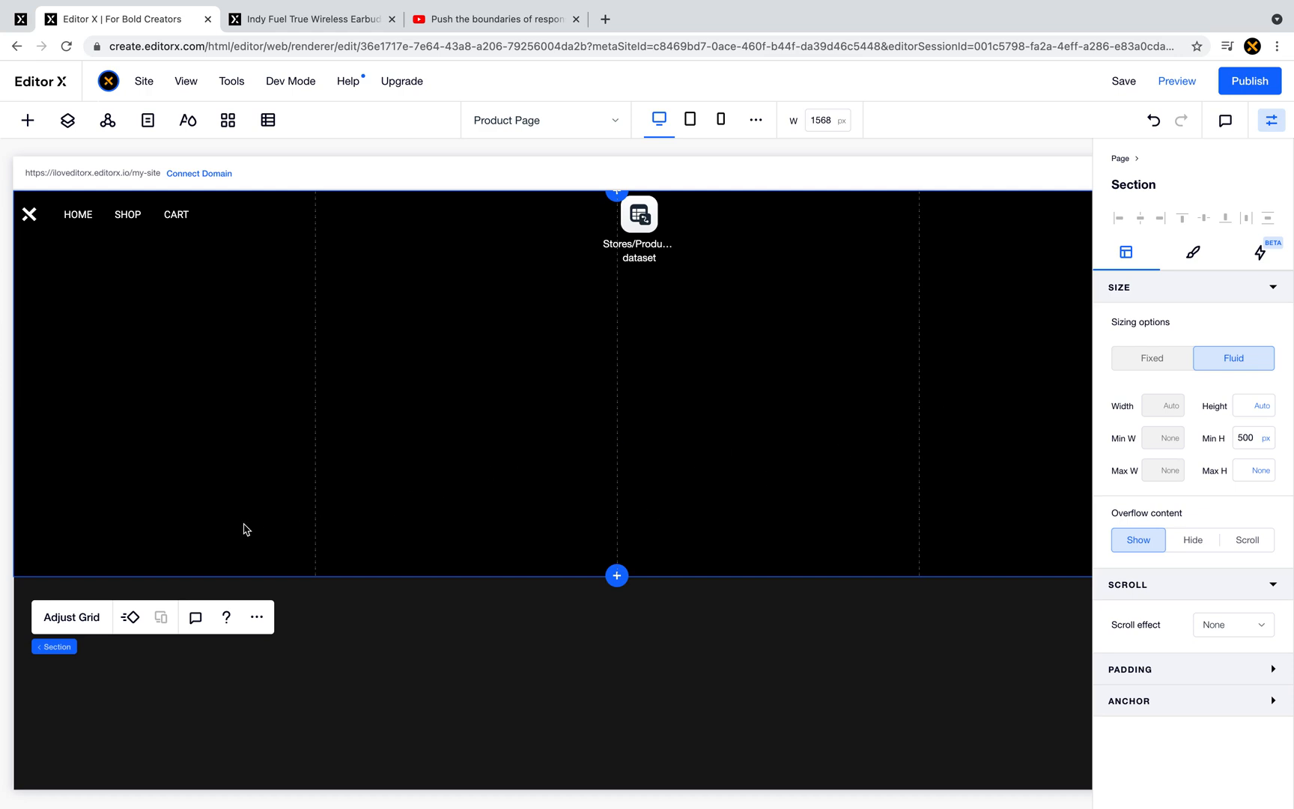
# - Set the horizontal gap between the columns of the section's 4x1 grid to 4 px
pyautogui.click(71, 622)
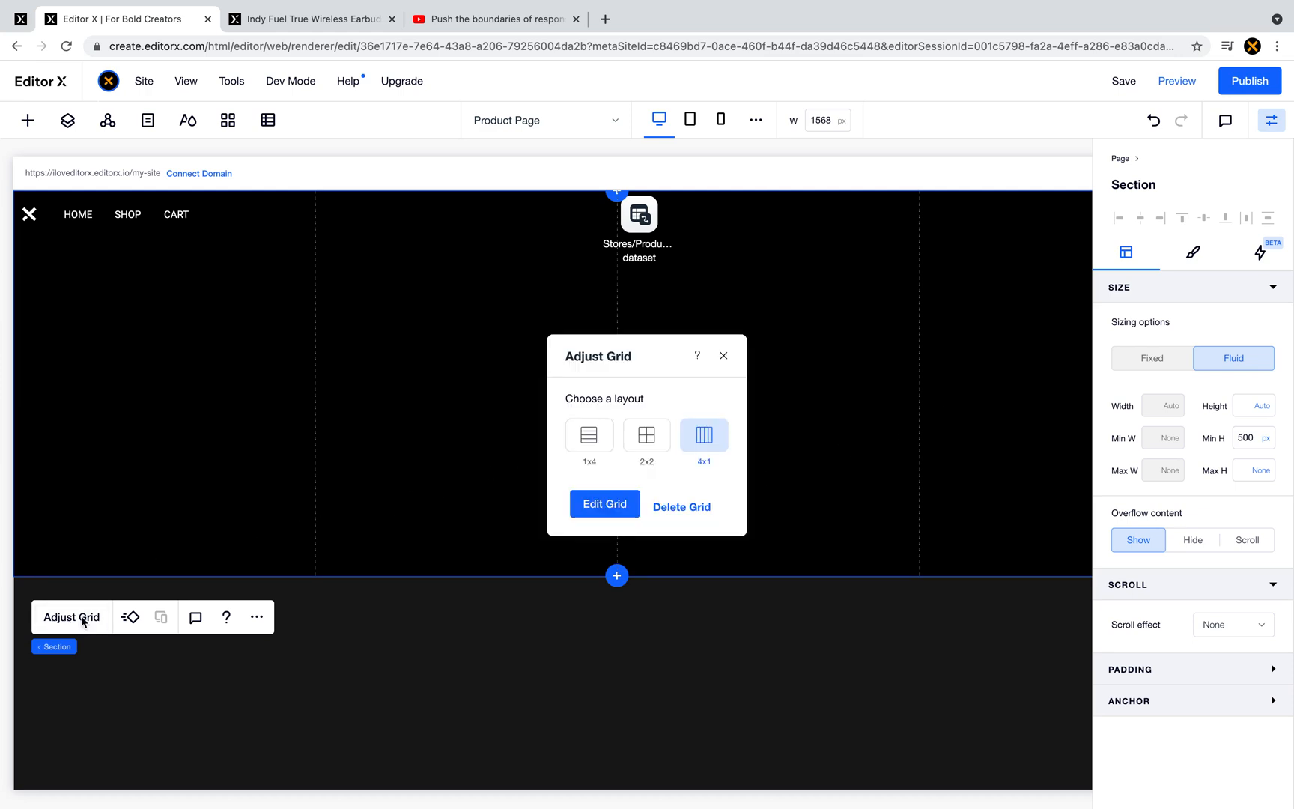
pyautogui.click(603, 507)
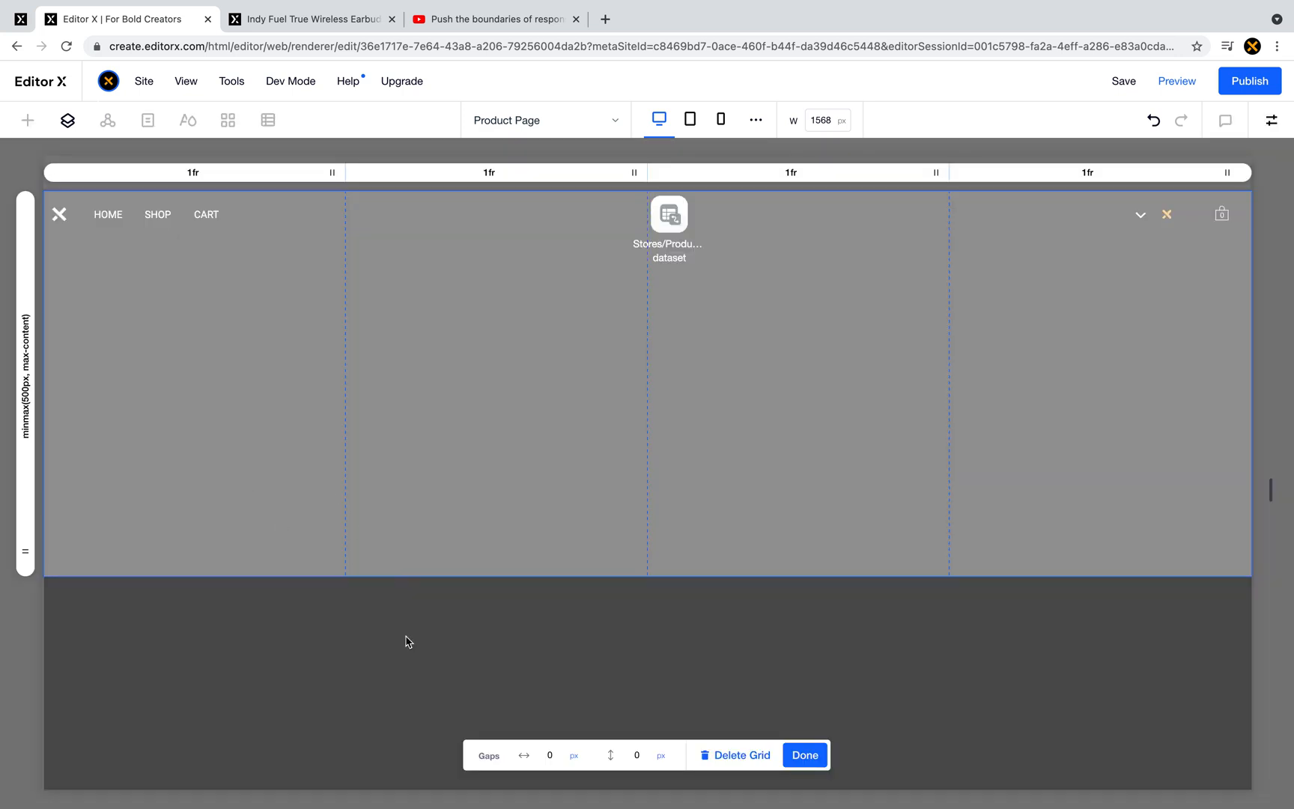
pyautogui.click(558, 757)
pyautogui.write('4')
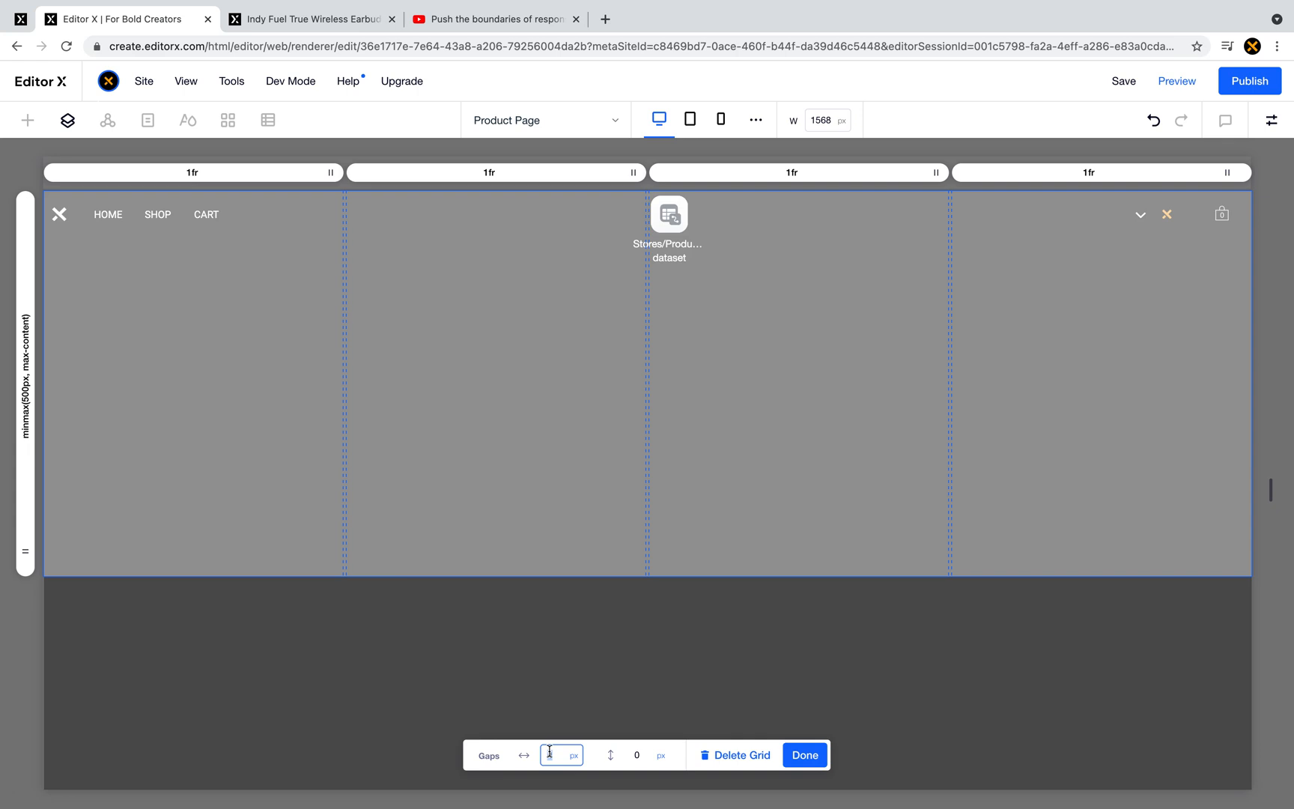
pyautogui.click(805, 754)
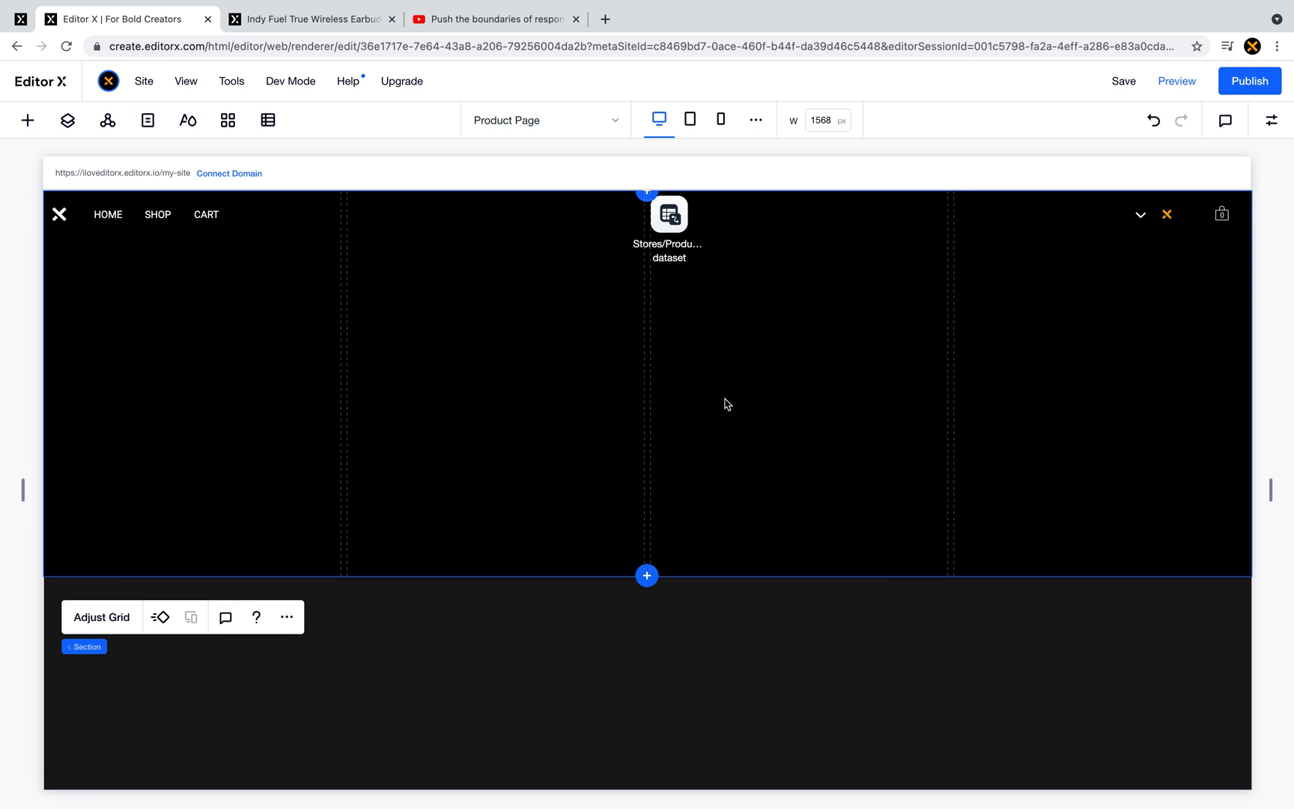
# - Add a container to the fourth column of the section's grid and set its width to 100%
pyautogui.click(27, 119)
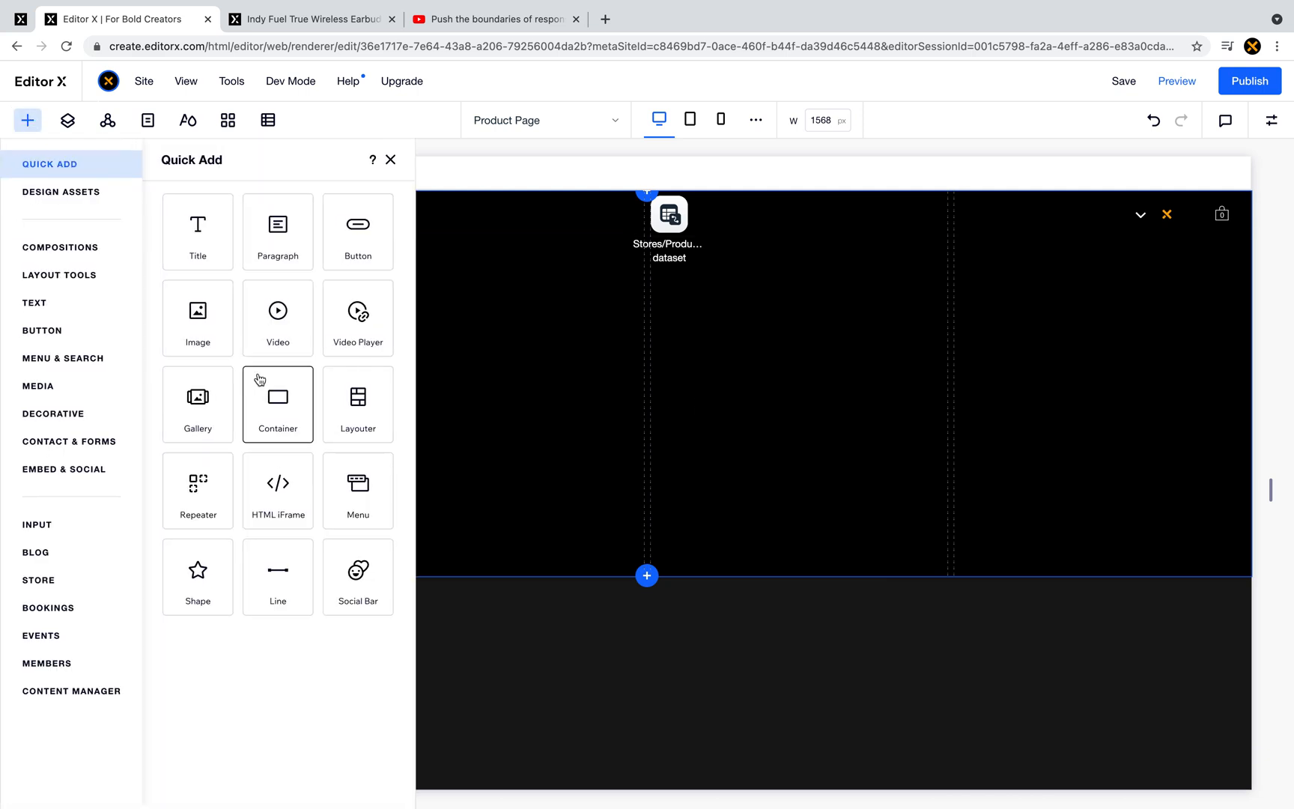
pyautogui.moveTo(259, 379); pyautogui.dragTo(1056, 352)
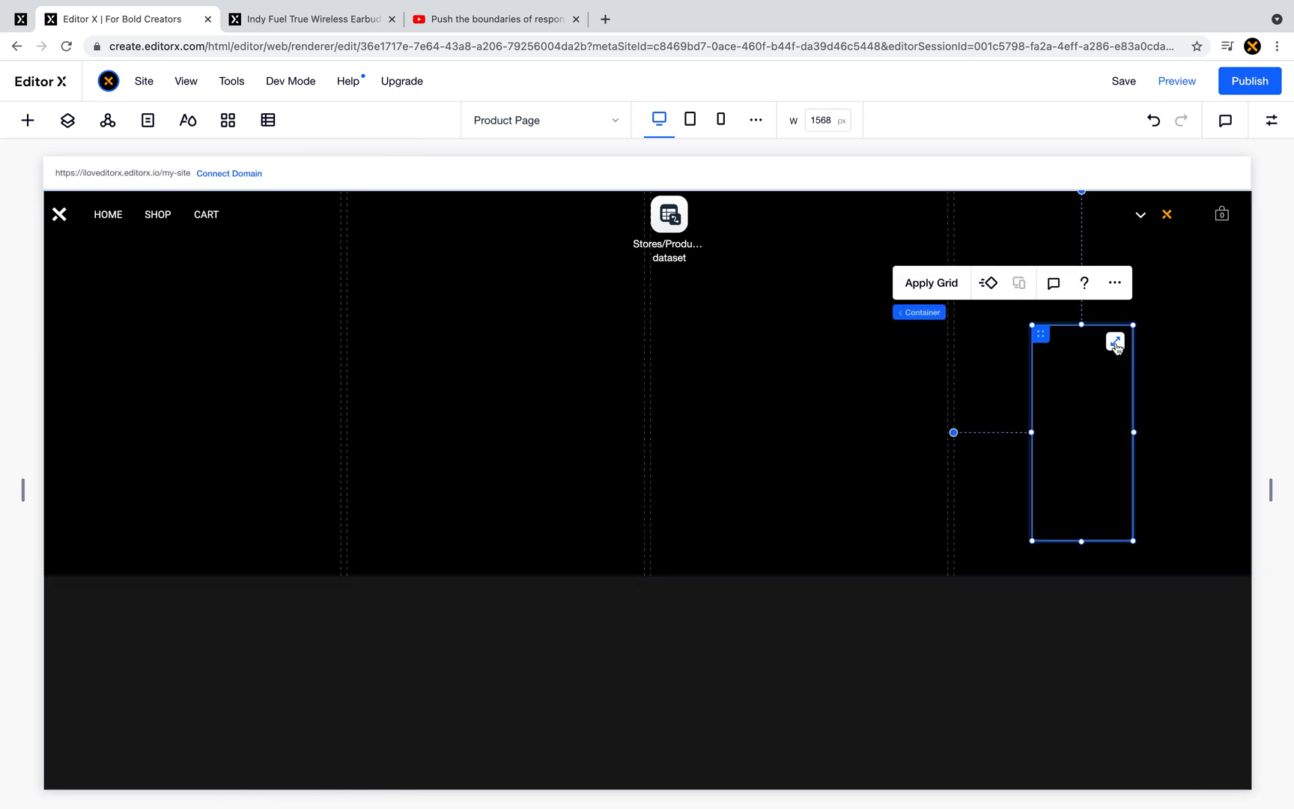
pyautogui.click(1270, 120)
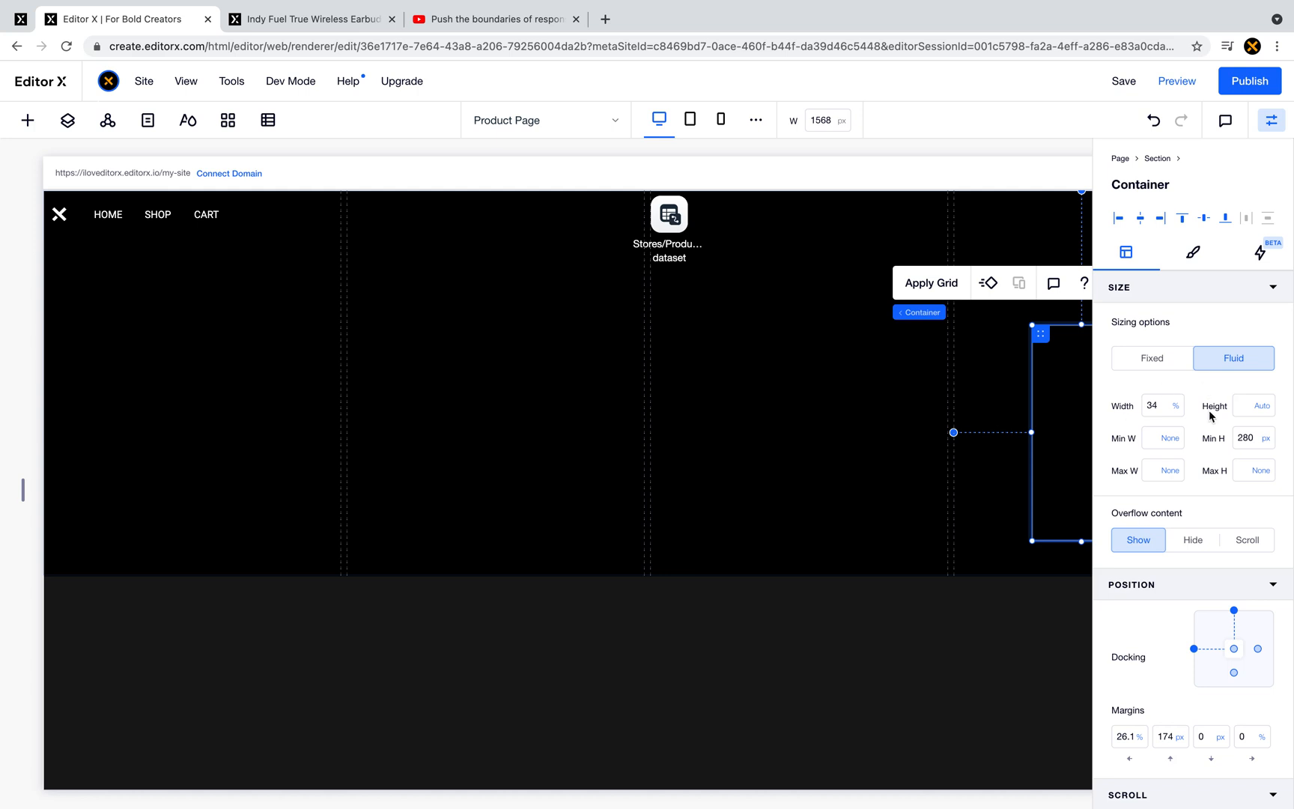
pyautogui.click(1162, 405)
pyautogui.write('100')
pyautogui.press('Return')
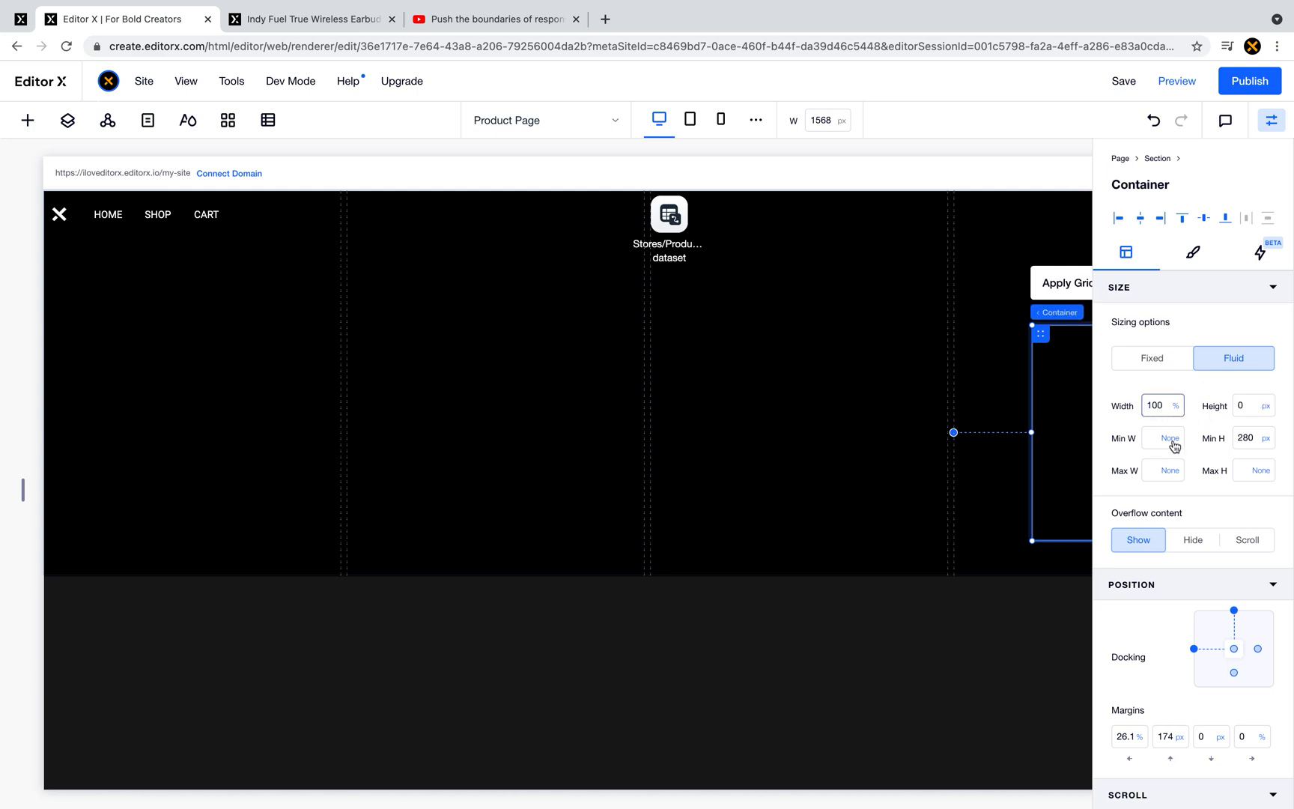
# - Set the container's height to 100% and its minimum height to None
pyautogui.click(1247, 442)
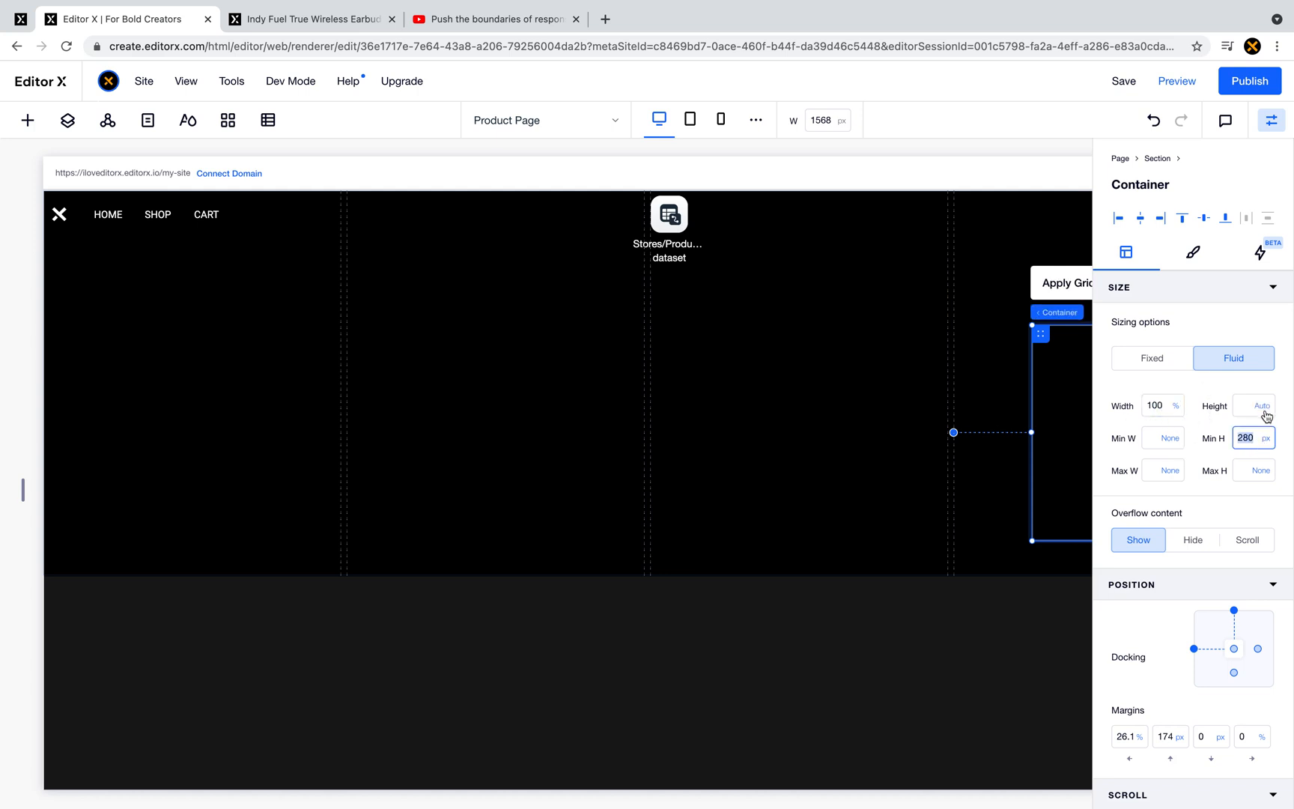
pyautogui.click(1250, 408)
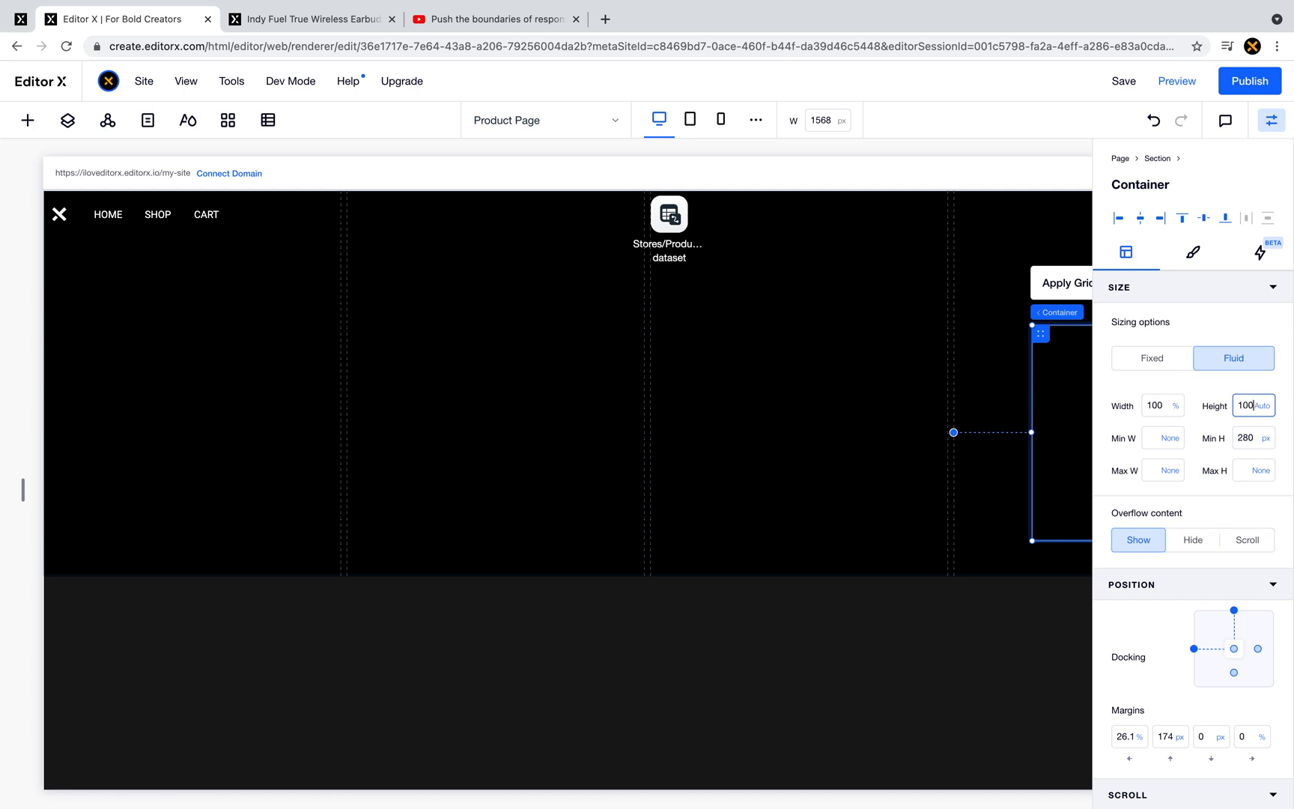
pyautogui.press('Return')
pyautogui.click(1263, 443)
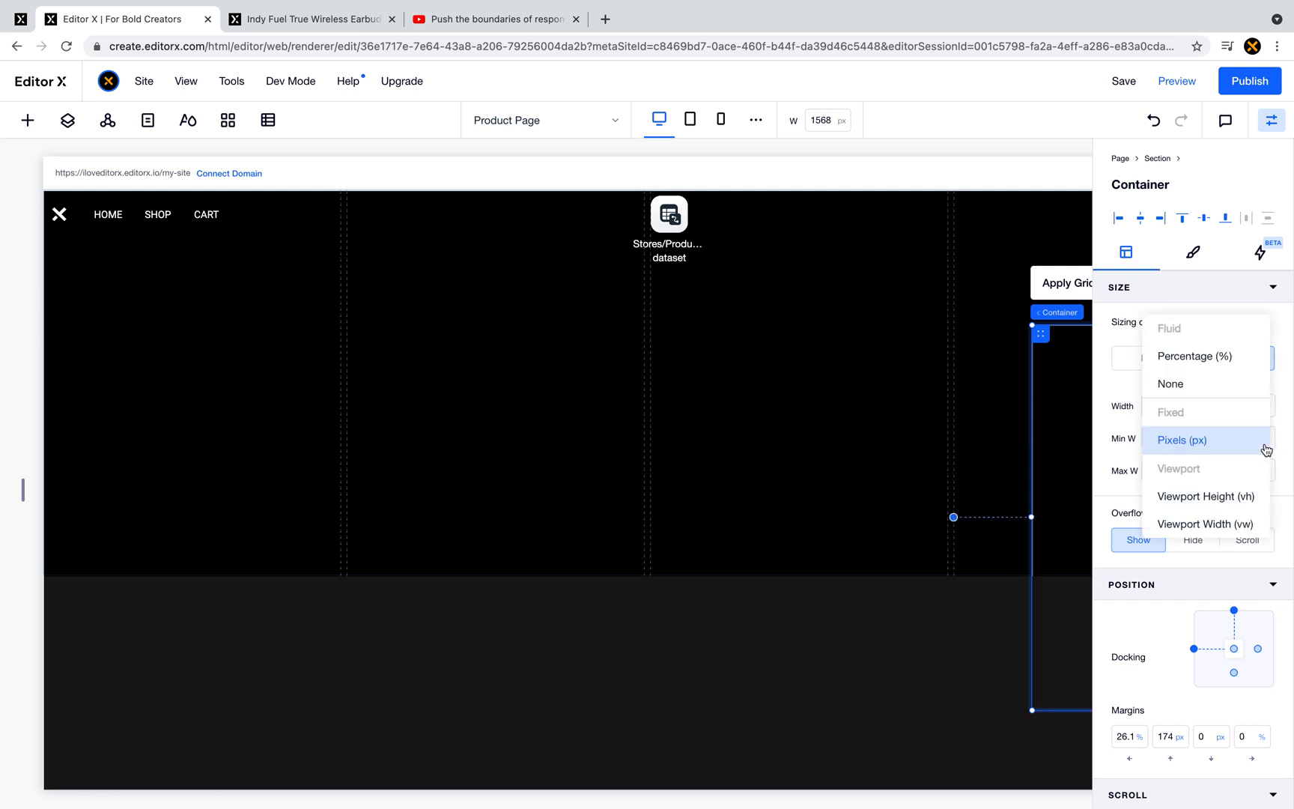
pyautogui.click(1220, 383)
# - Set the container's left margin to 0% and top margin to 0 px so it fills the fourth column
pyautogui.click(1126, 741)
pyautogui.write('0')
pyautogui.press('Tab')
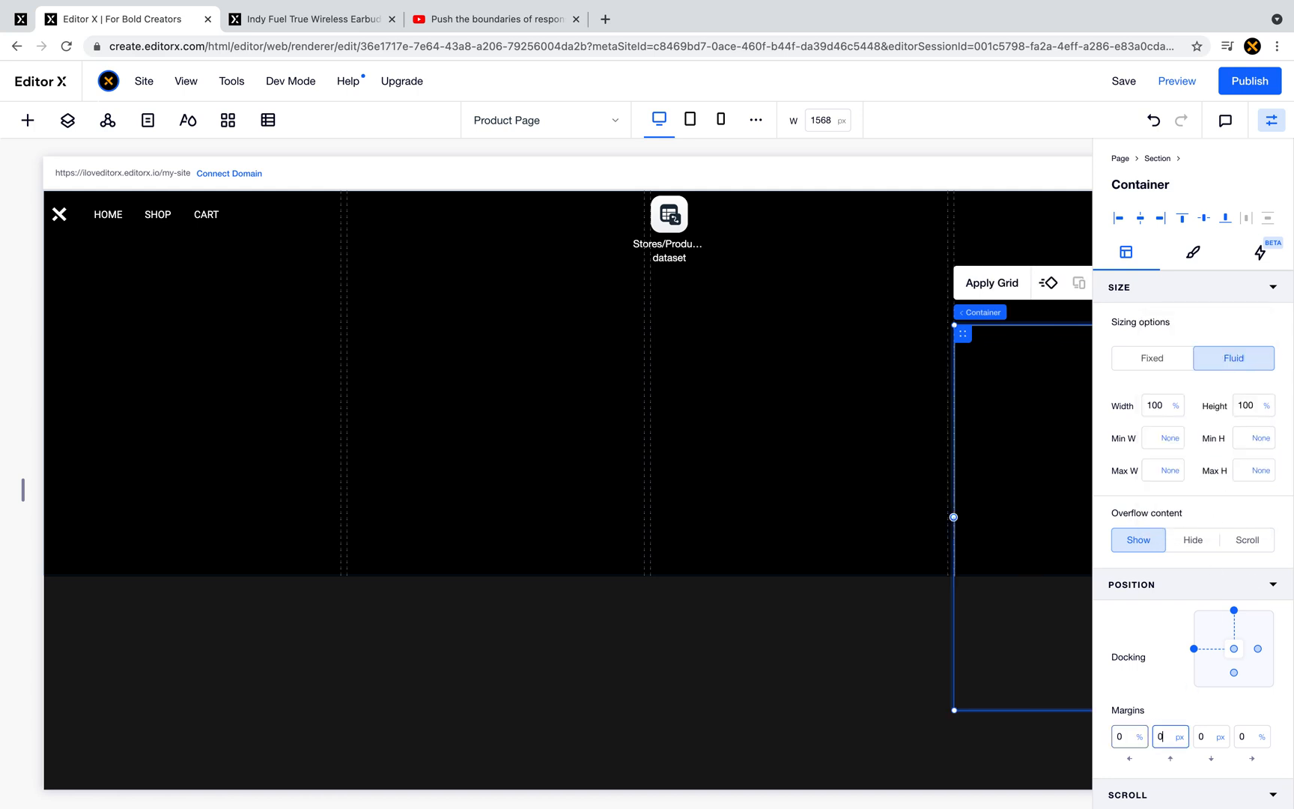
pyautogui.write('0')
pyautogui.press('Tab')
pyautogui.hscroll(5, 987, 418)
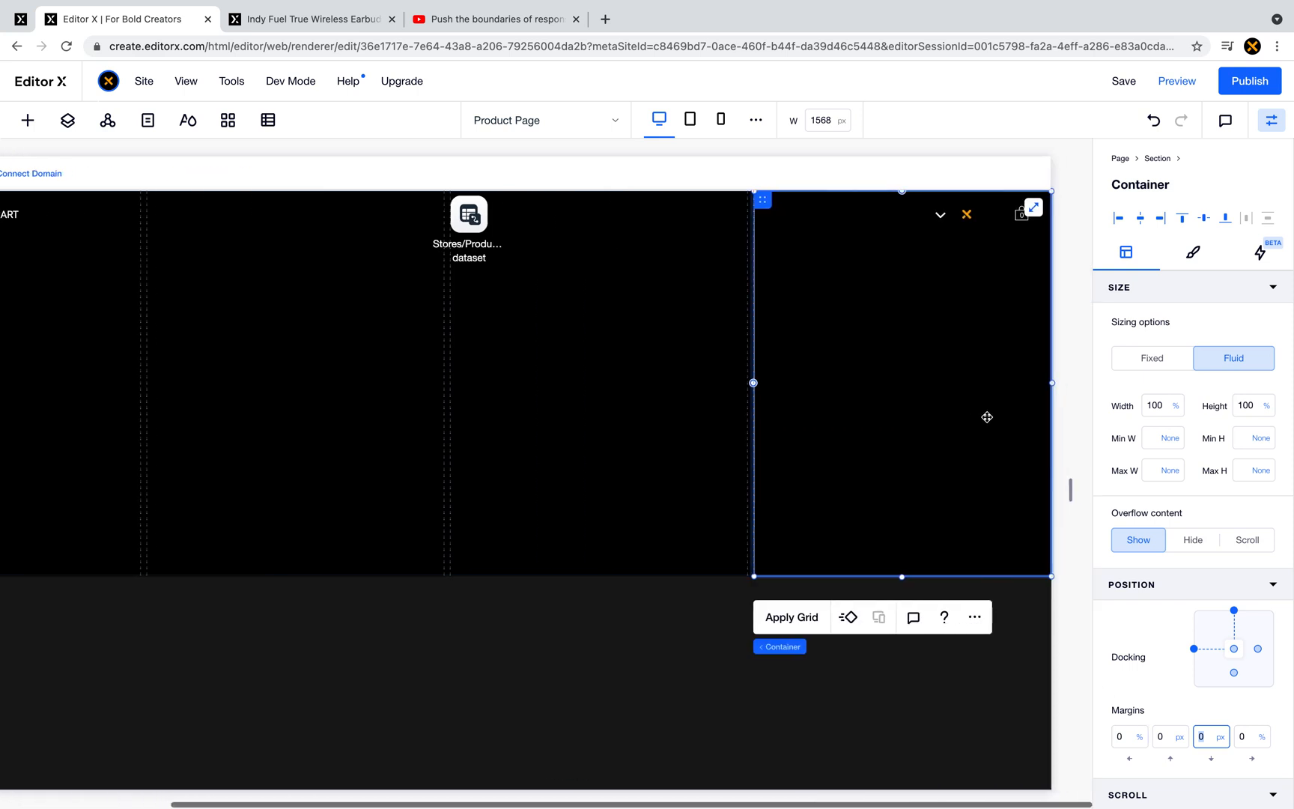
# - Fill the container with the darkest gray theme color at 100% opacity and set its border width to 0 px
pyautogui.click(1196, 257)
pyautogui.click(1164, 354)
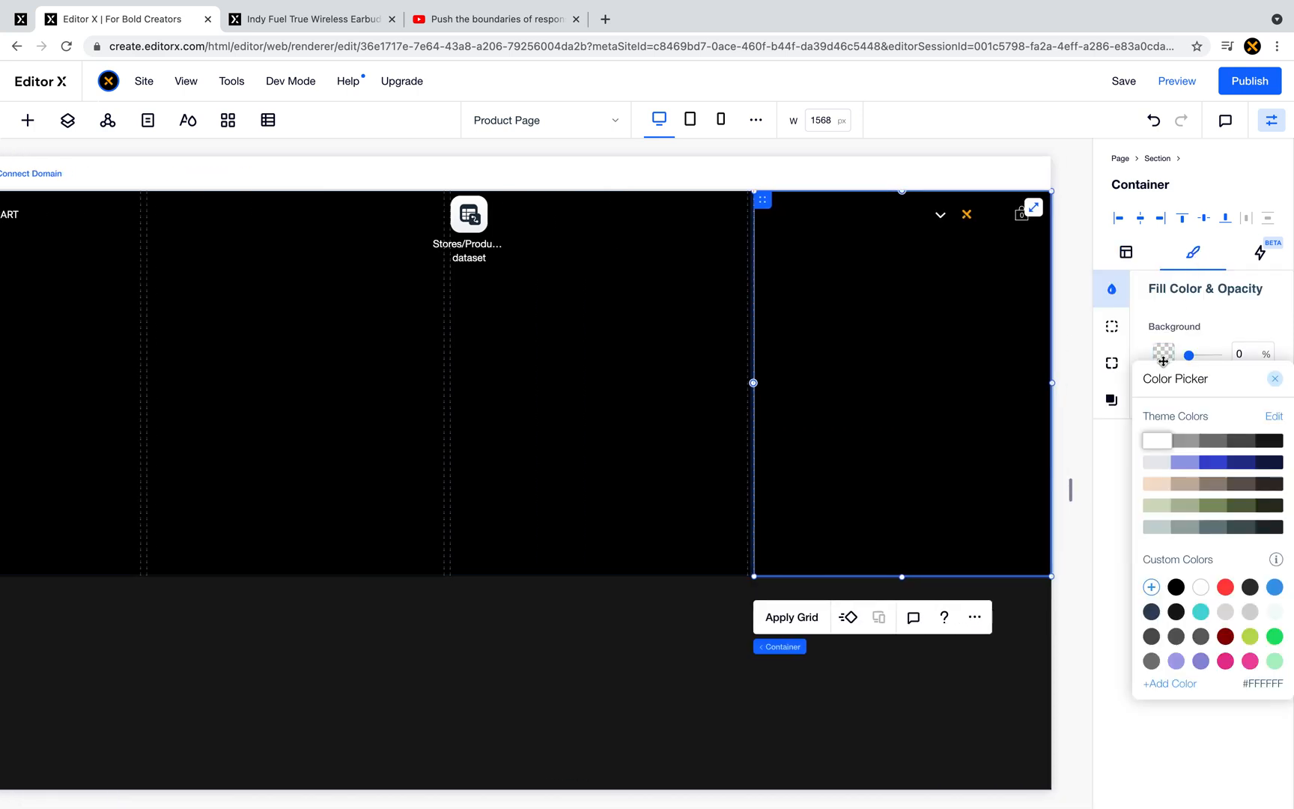
pyautogui.click(1176, 587)
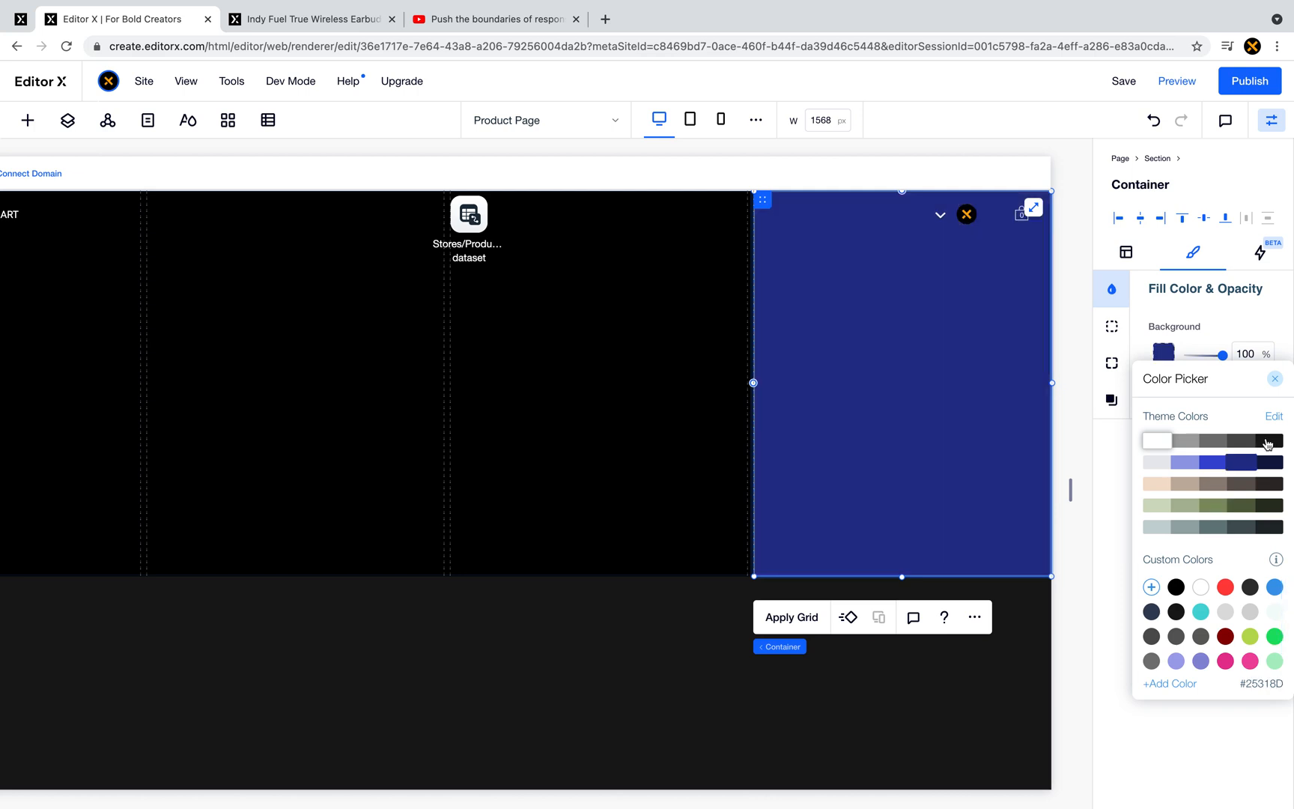
pyautogui.click(1266, 441)
pyautogui.click(1161, 328)
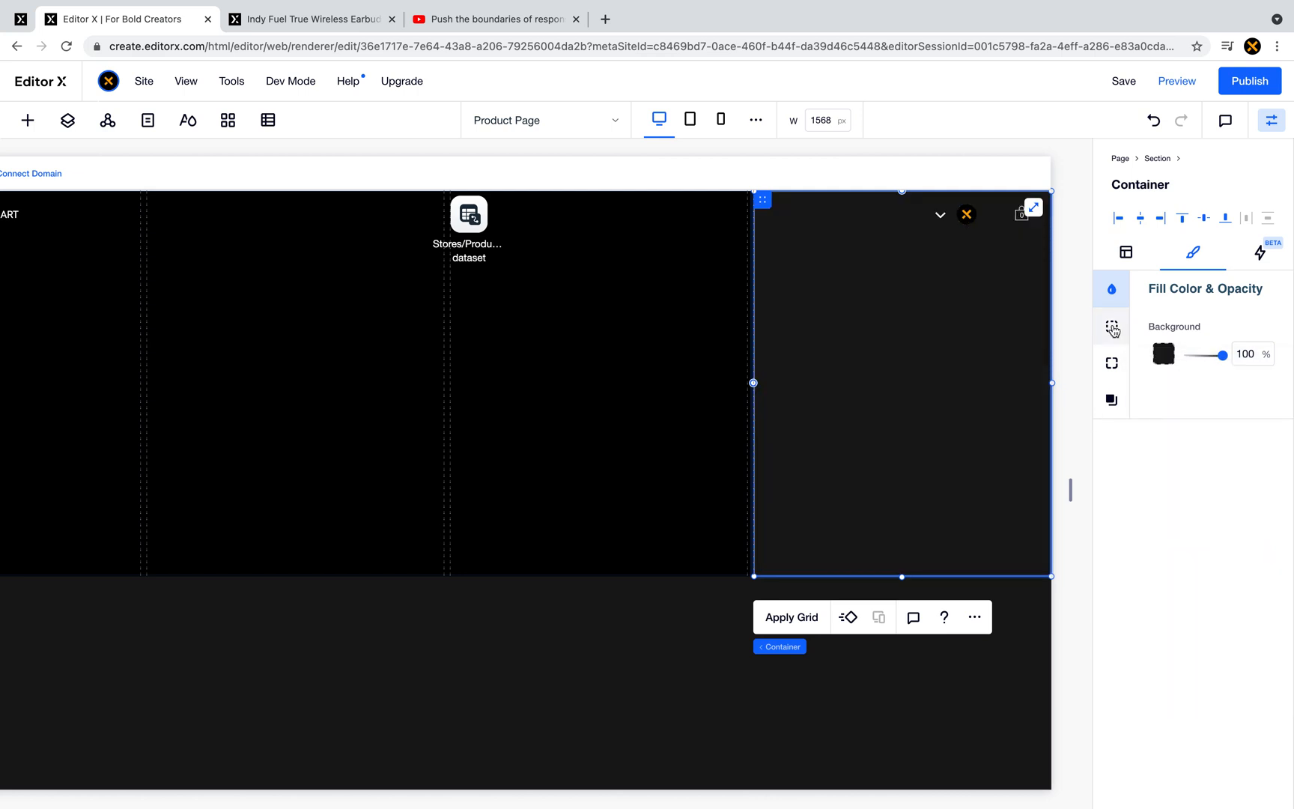
pyautogui.click(1112, 326)
pyautogui.click(1237, 423)
pyautogui.write('0')
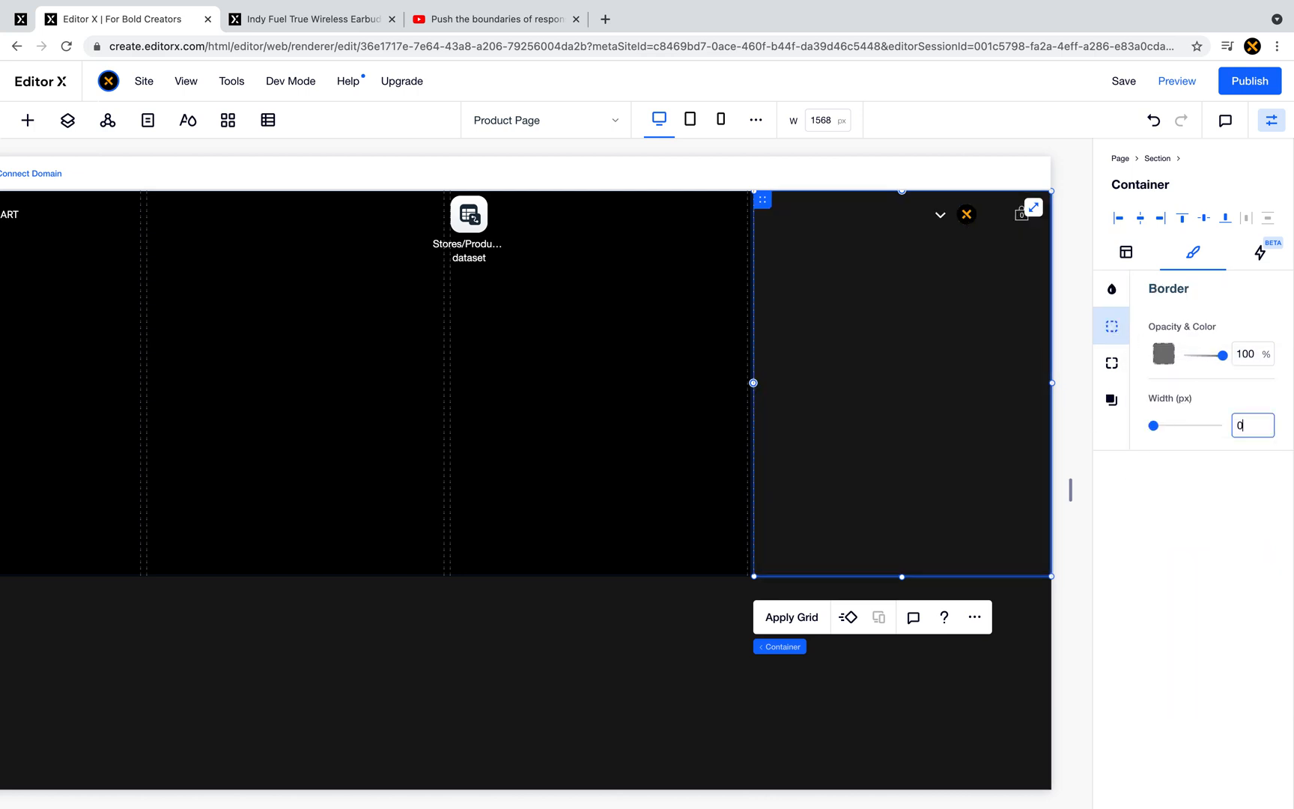
# - Set the section's height to 100 vh and its minimum height to None
pyautogui.click(719, 393)
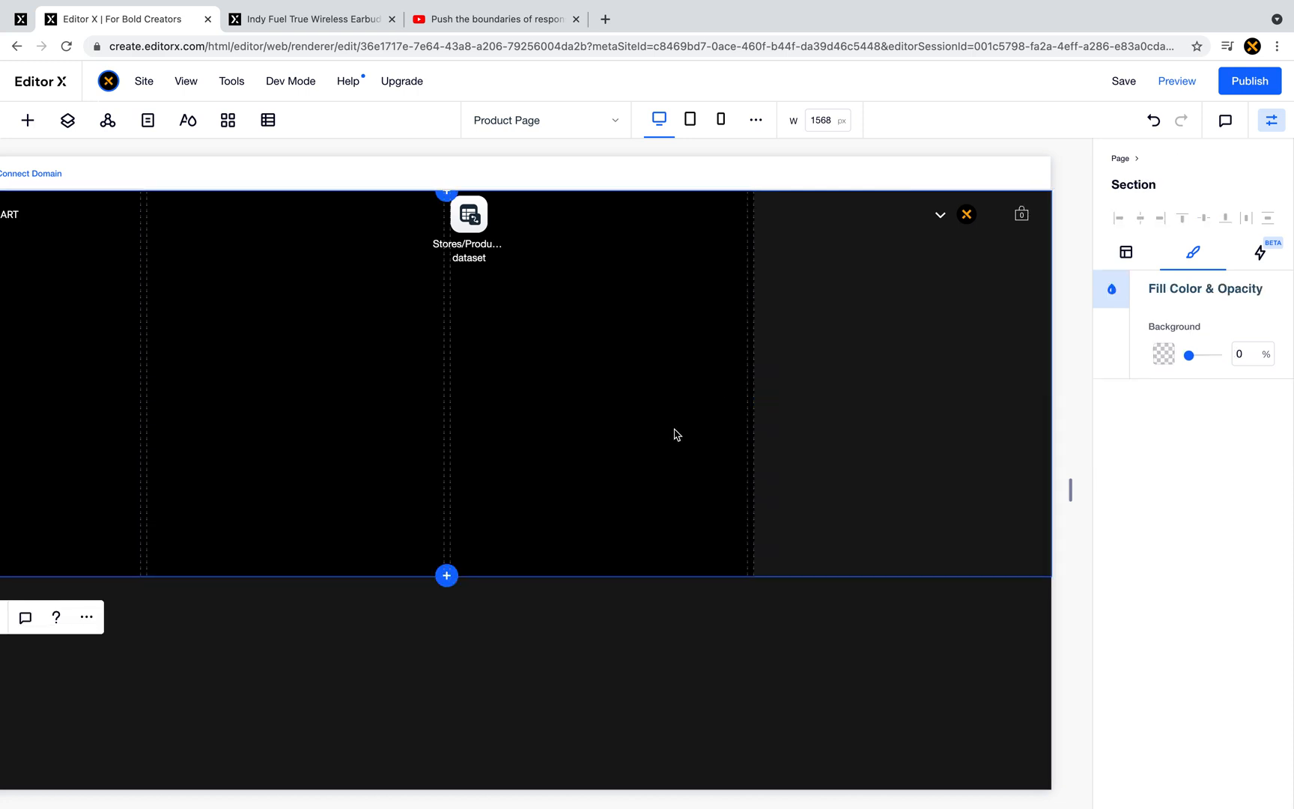
pyautogui.click(1142, 253)
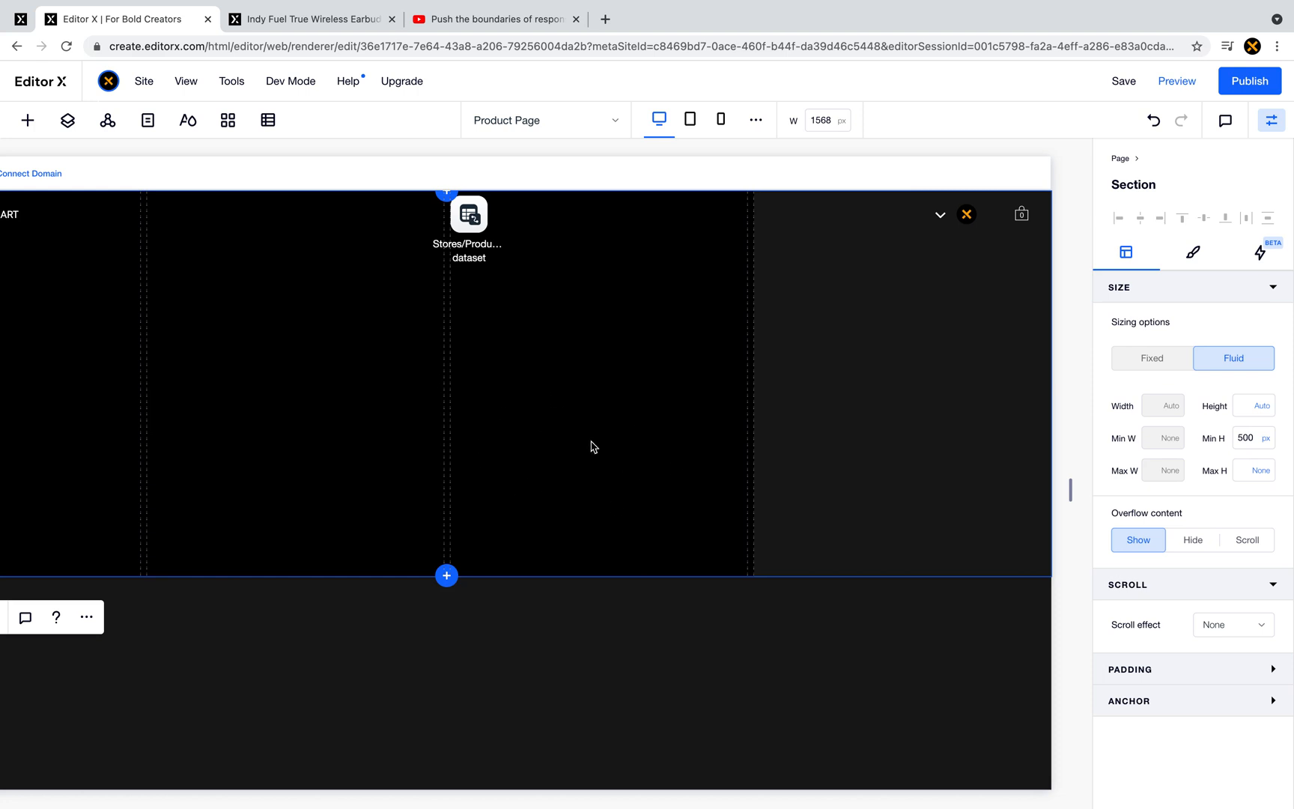
pyautogui.click(1247, 405)
pyautogui.write('100vh')
pyautogui.press('Return')
pyautogui.click(1268, 438)
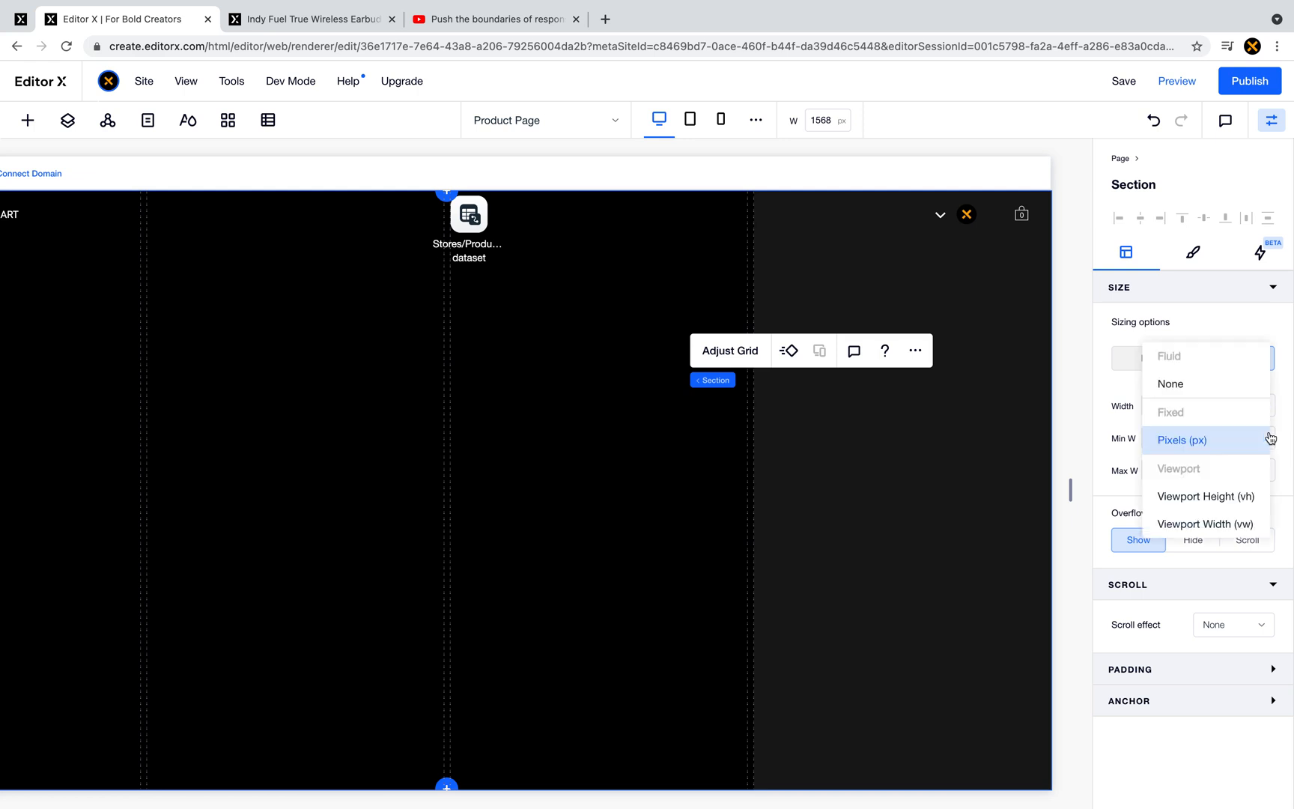
pyautogui.click(1216, 385)
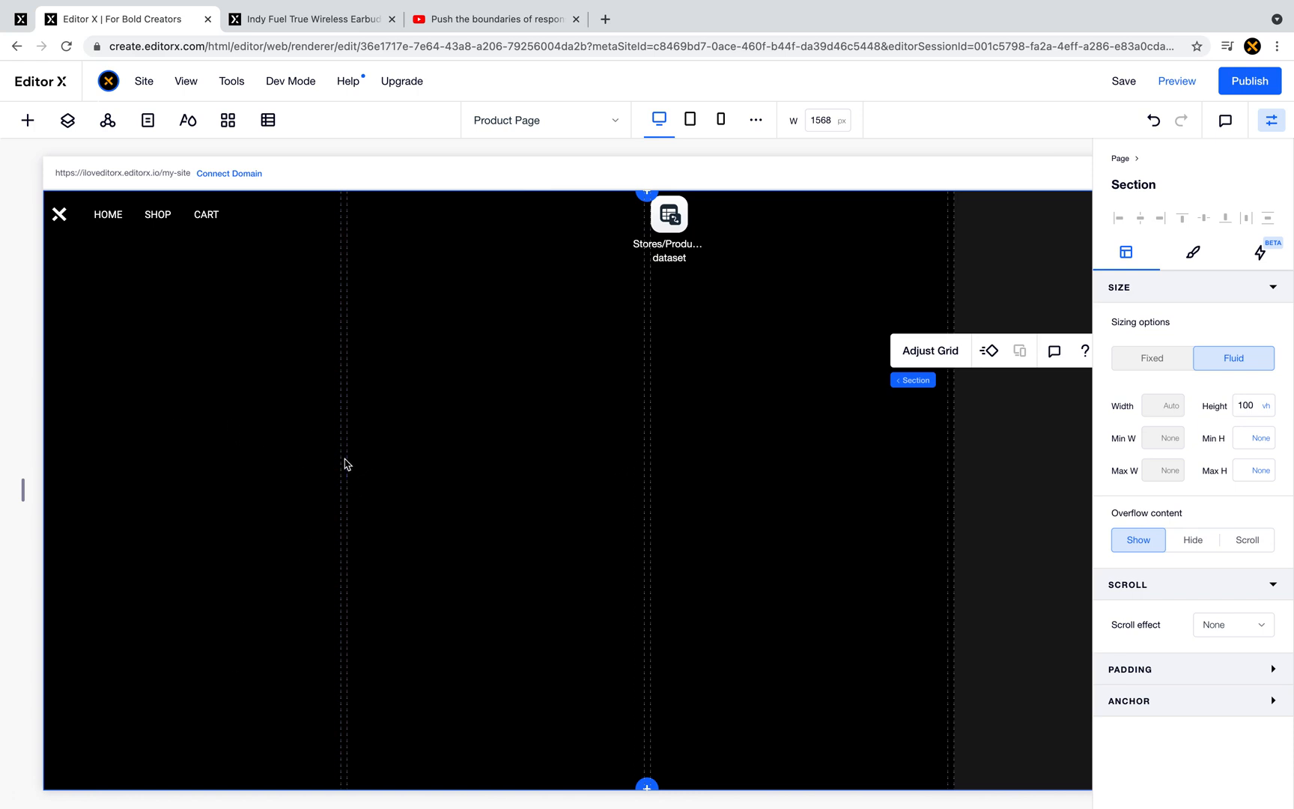
# - Check the image numbering strip on the live earbud page and set the first column of the section's grid to 50 px wide
pyautogui.click(313, 19)
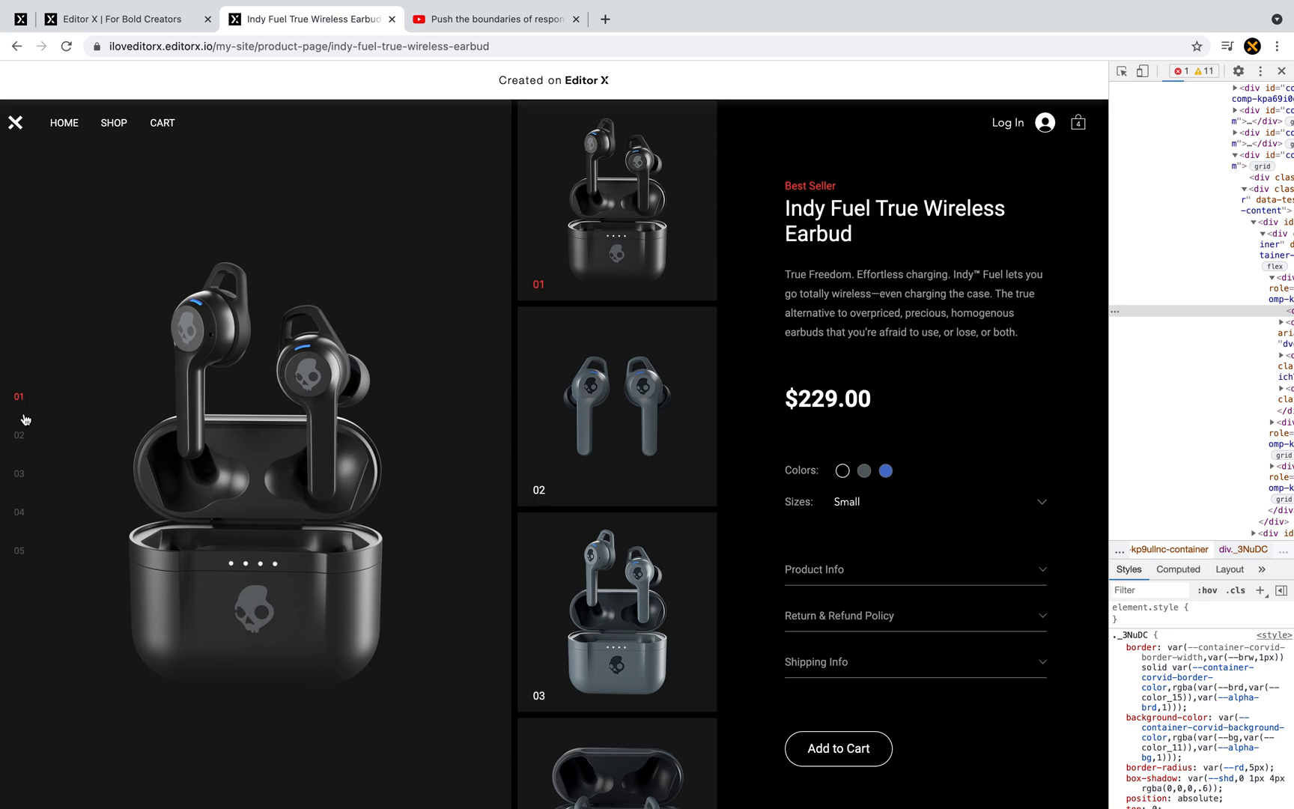
pyautogui.click(173, 21)
pyautogui.click(258, 442)
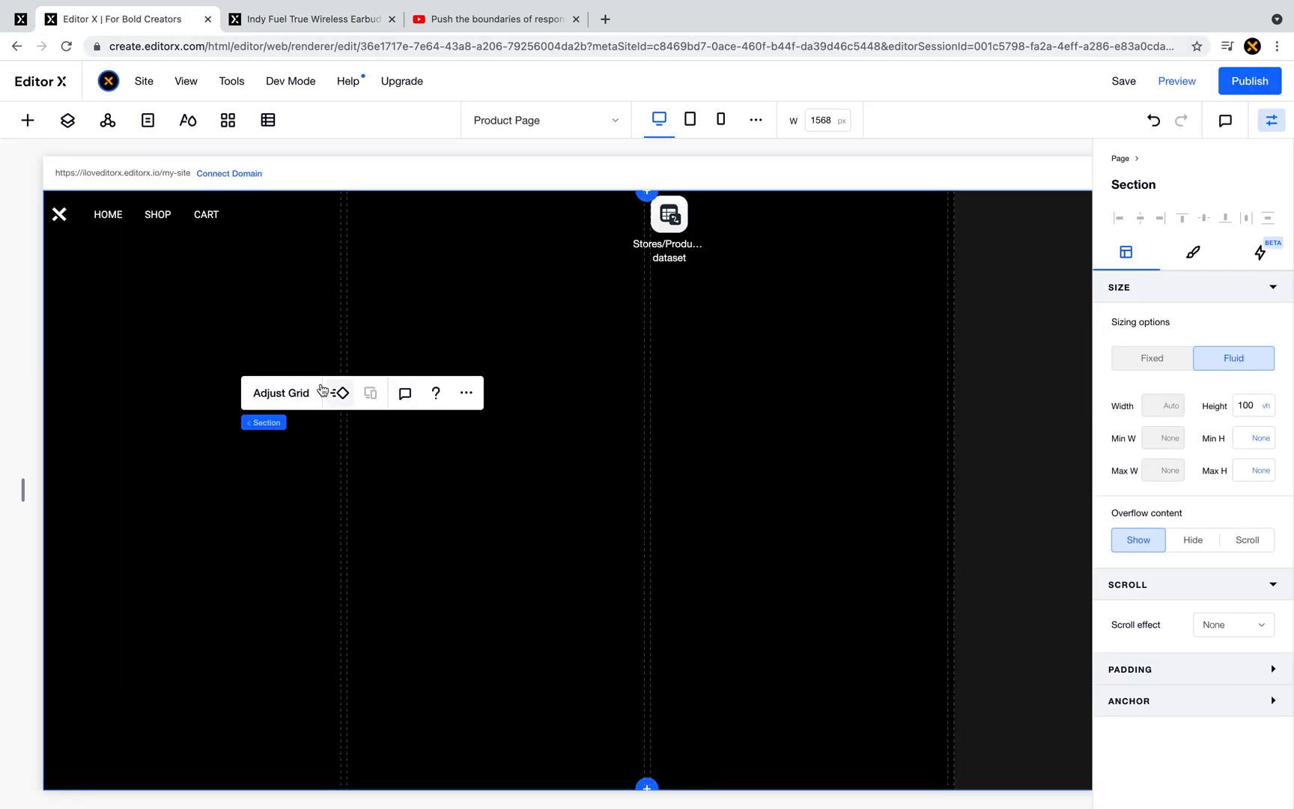
pyautogui.click(279, 397)
pyautogui.click(604, 506)
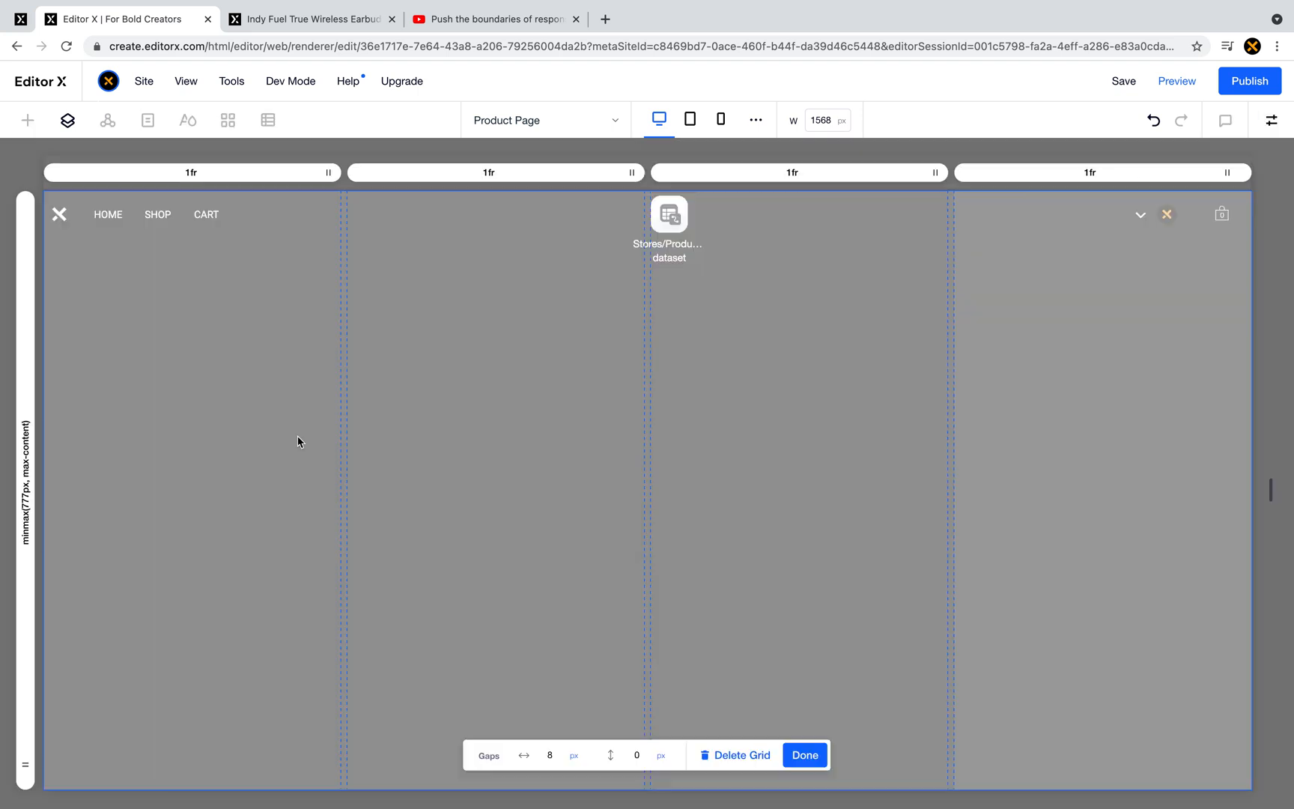
pyautogui.click(208, 174)
pyautogui.click(270, 220)
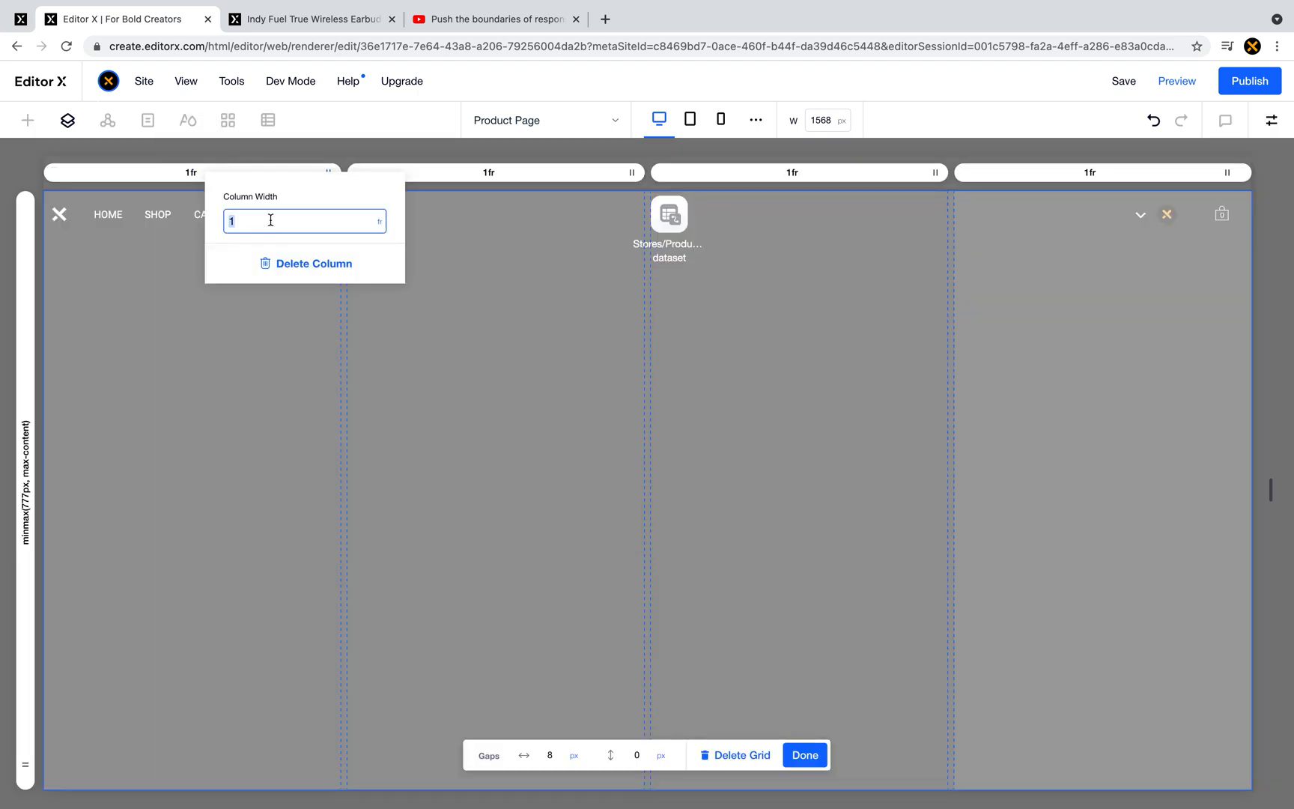
pyautogui.write('50px')
pyautogui.press('Return')
pyautogui.click(330, 411)
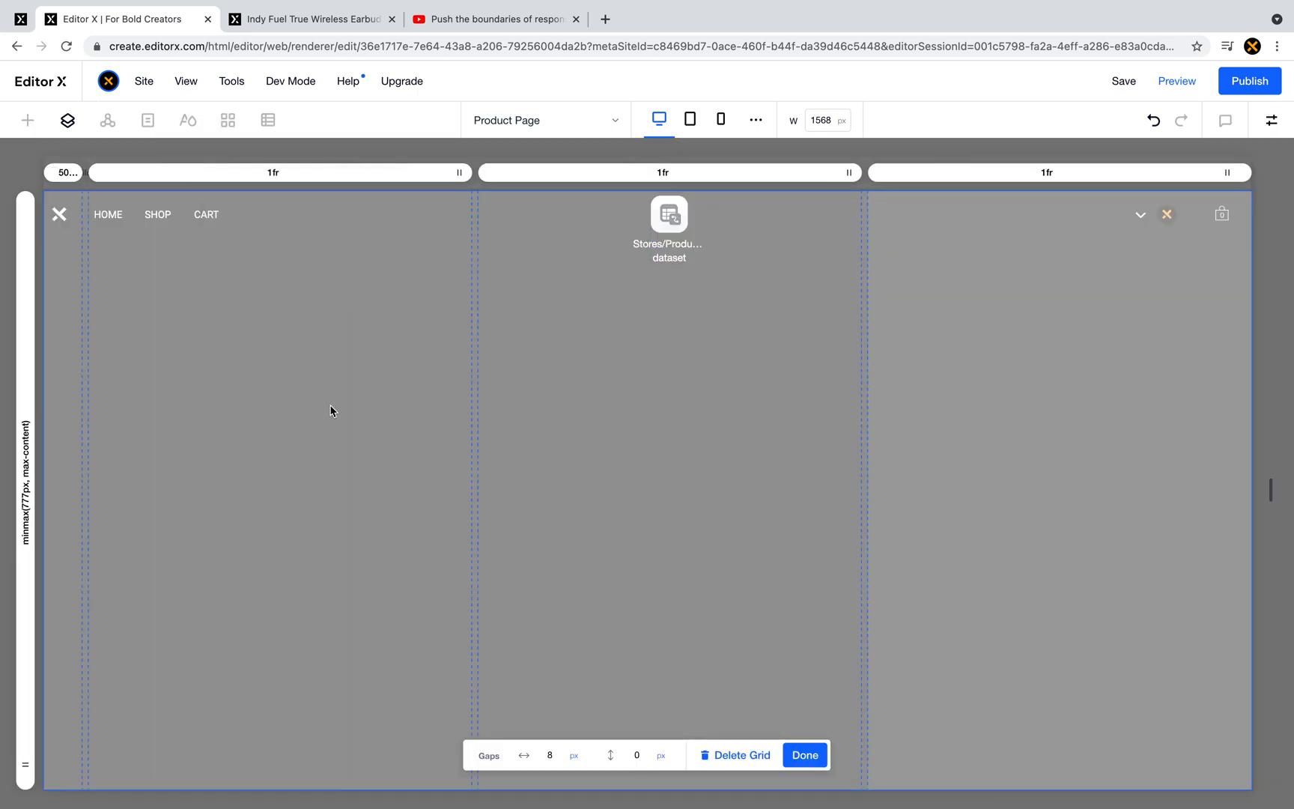
pyautogui.click(806, 753)
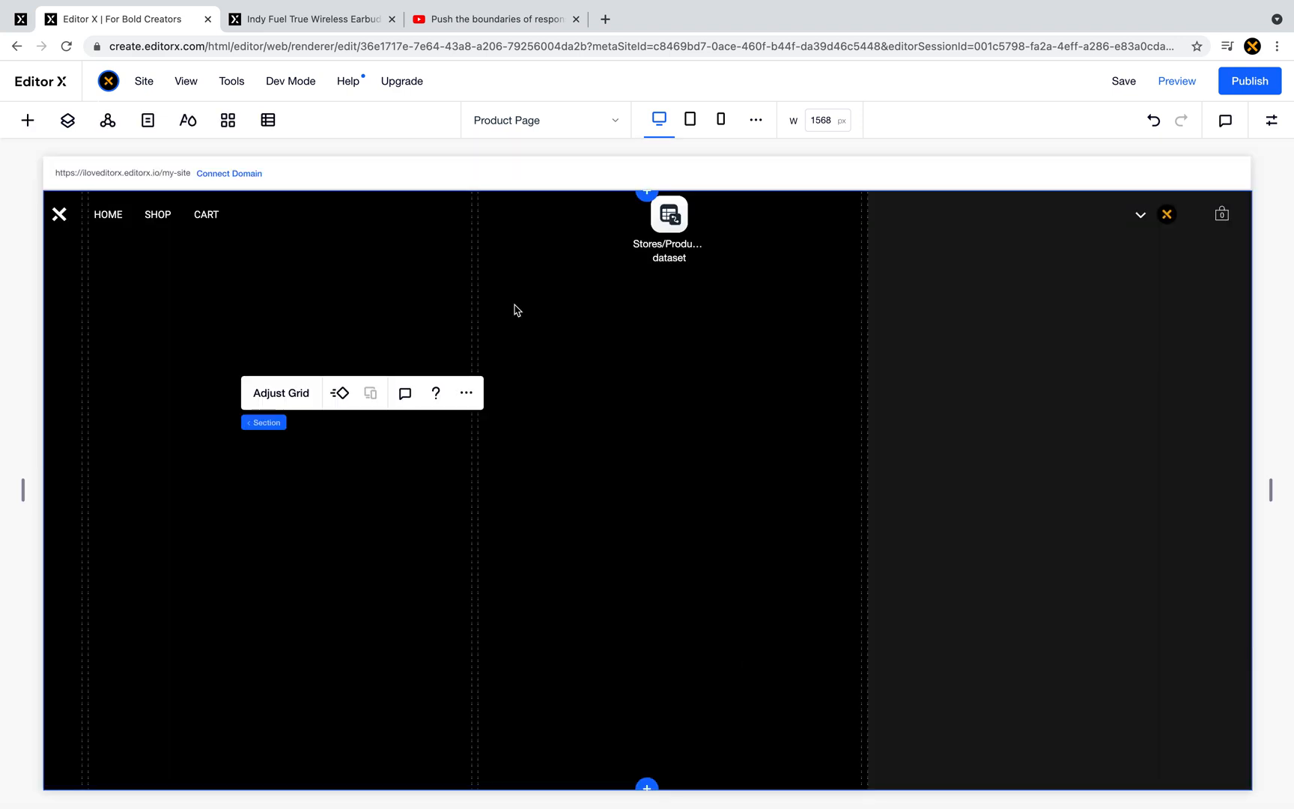
# - Review the column layout on the live earbud page and open the grid of the finished product section in Editor X
pyautogui.click(332, 20)
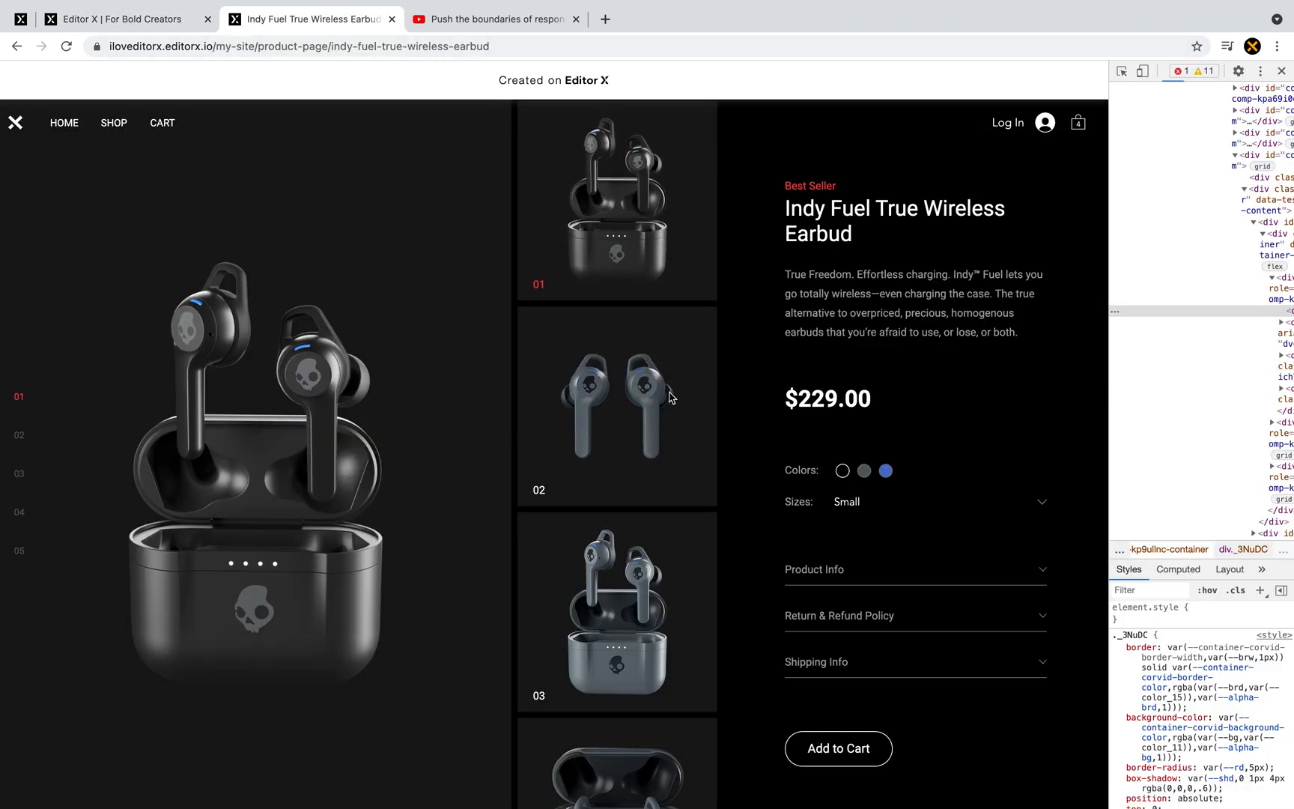
pyautogui.click(152, 20)
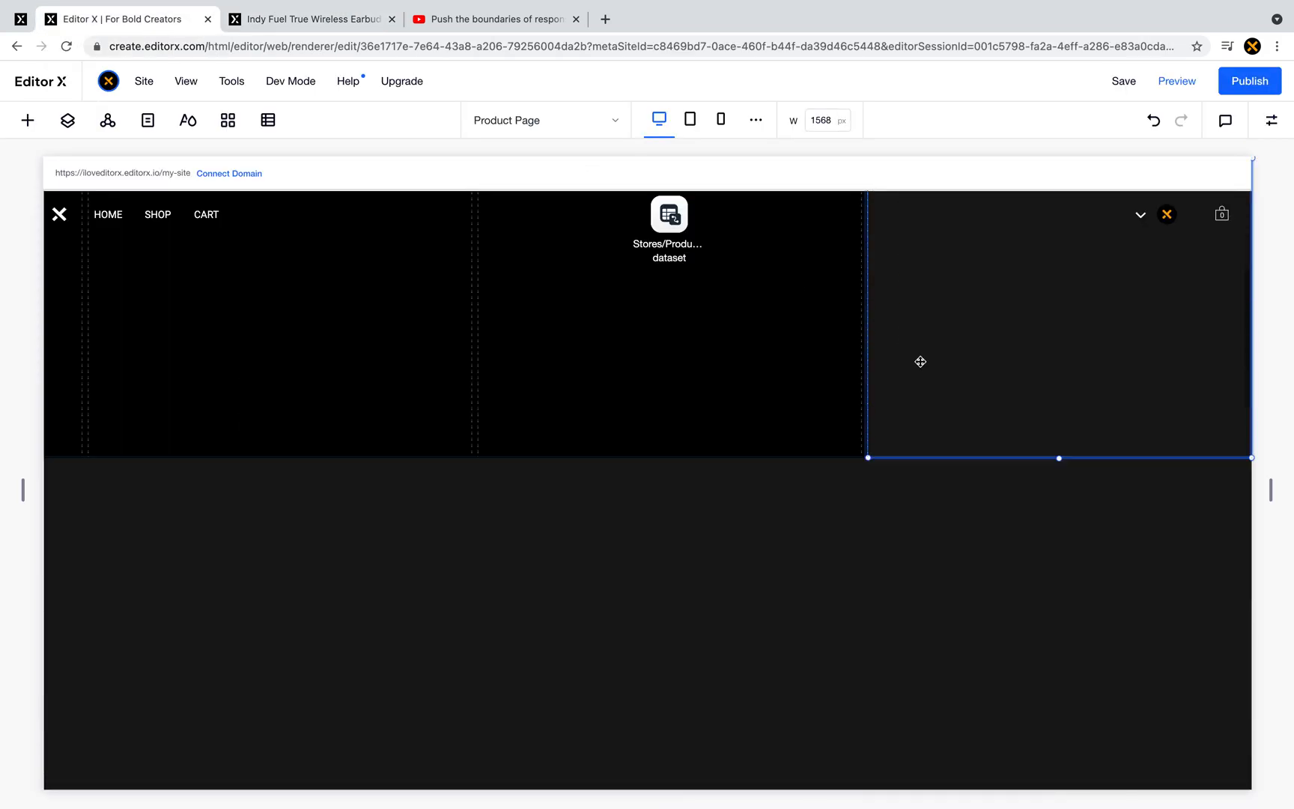
pyautogui.click(784, 459)
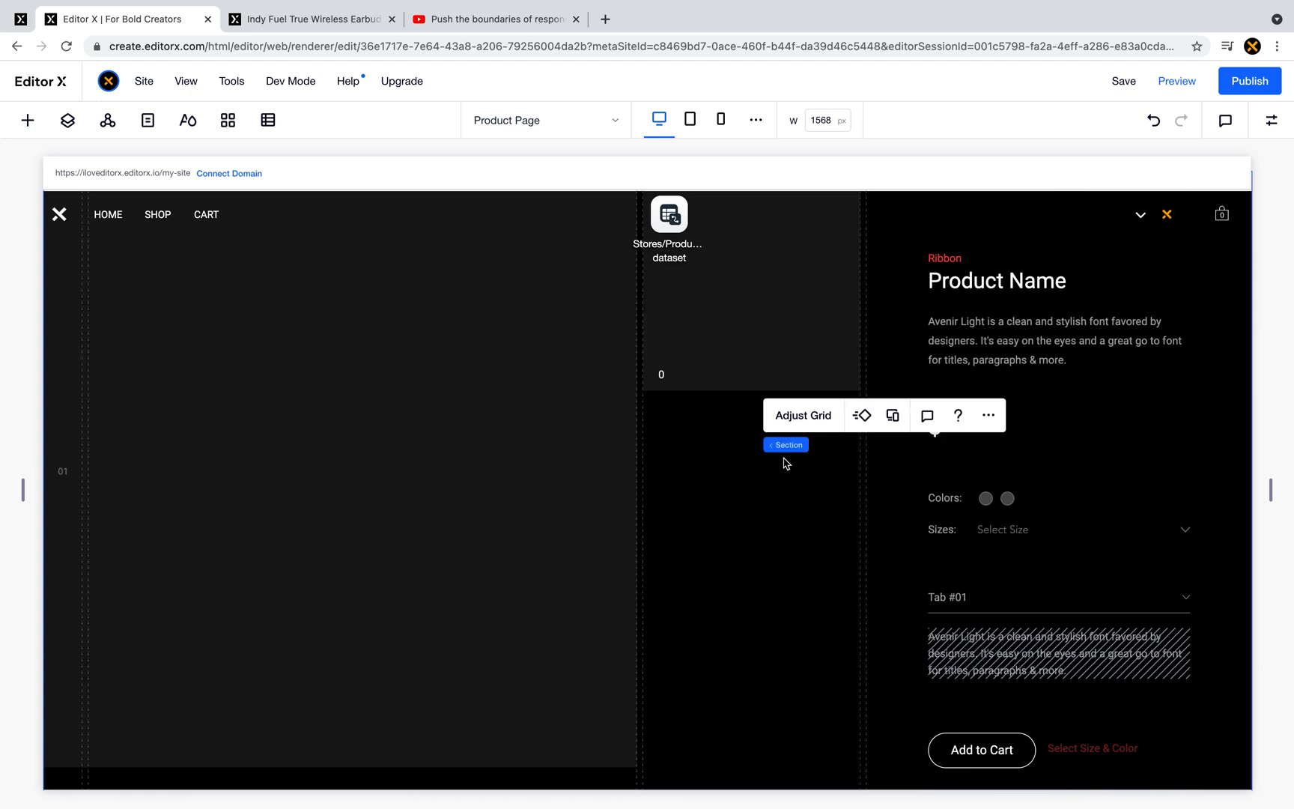
pyautogui.click(805, 416)
pyautogui.click(602, 504)
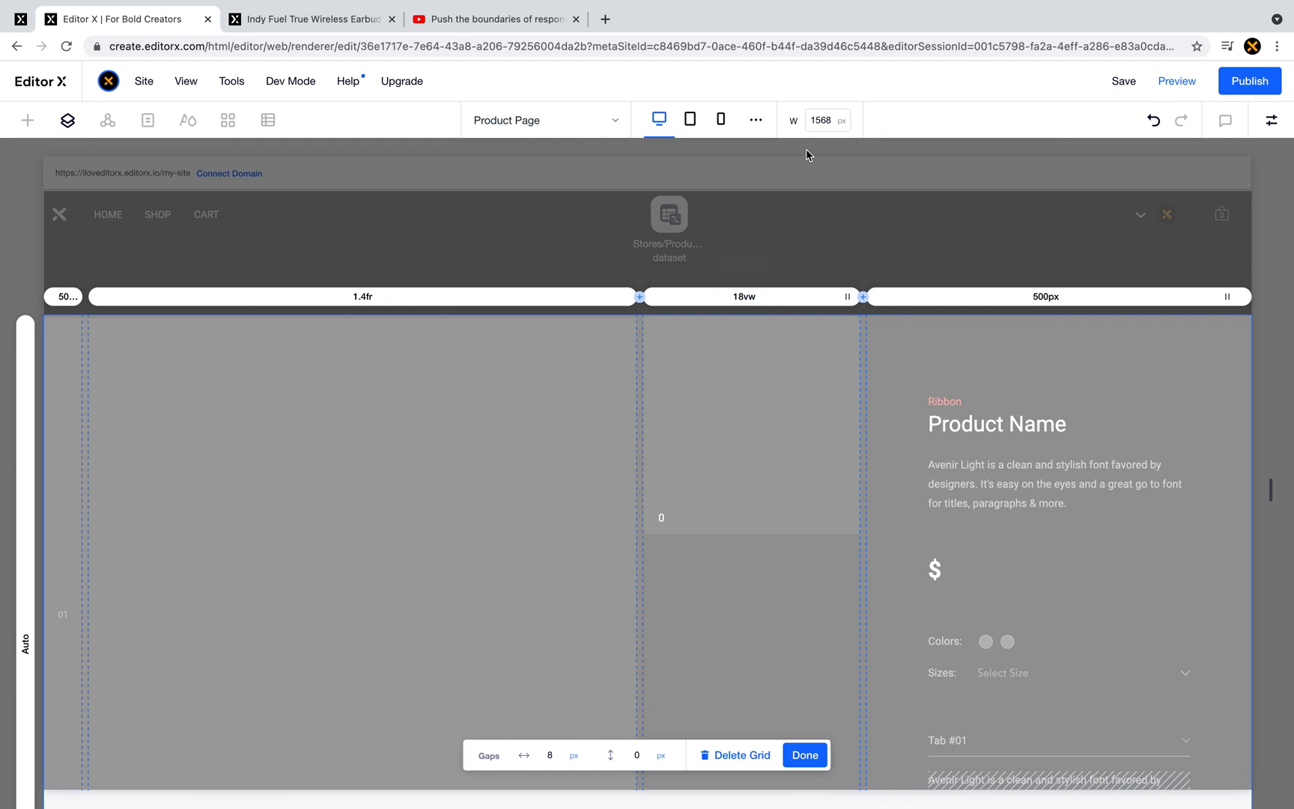
# - Set the editing canvas width to 1920 px
pyautogui.moveTo(810, 124); pyautogui.dragTo(819, 126)
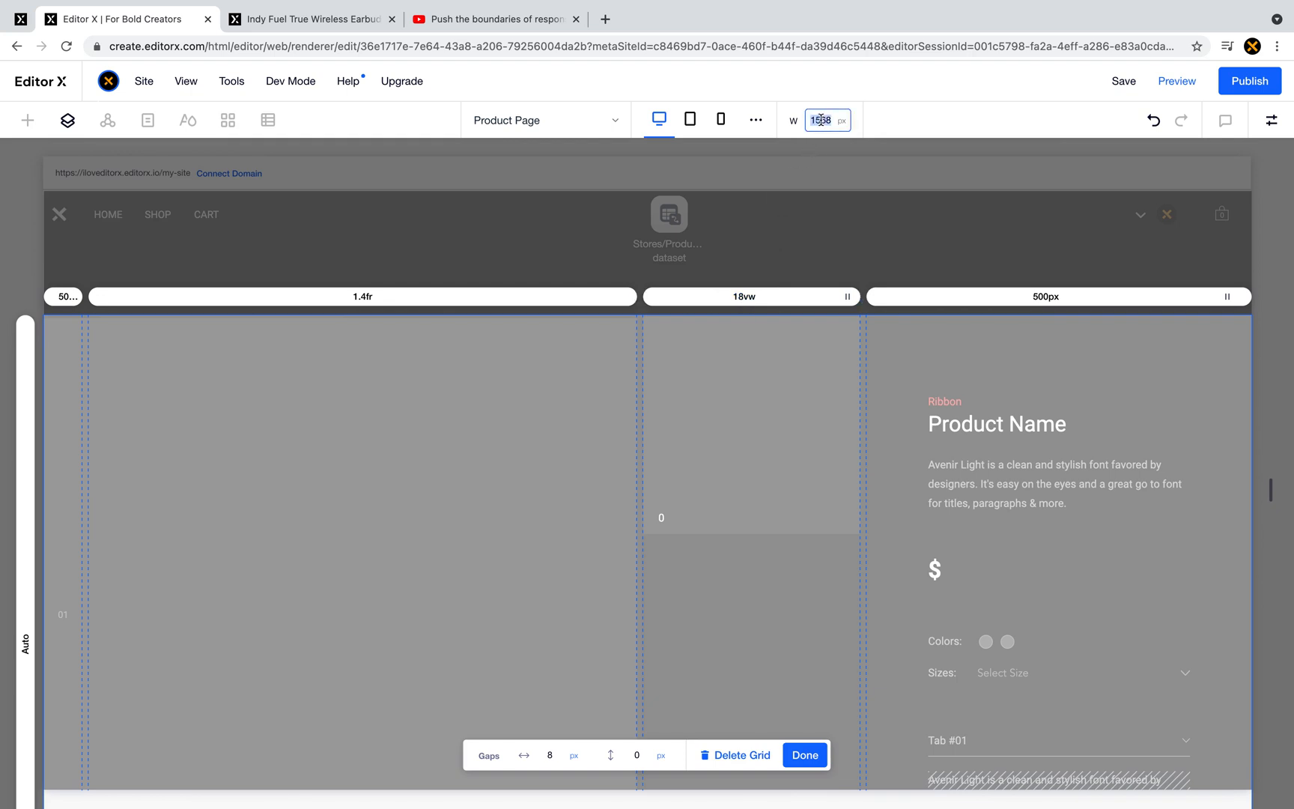
pyautogui.write('19')
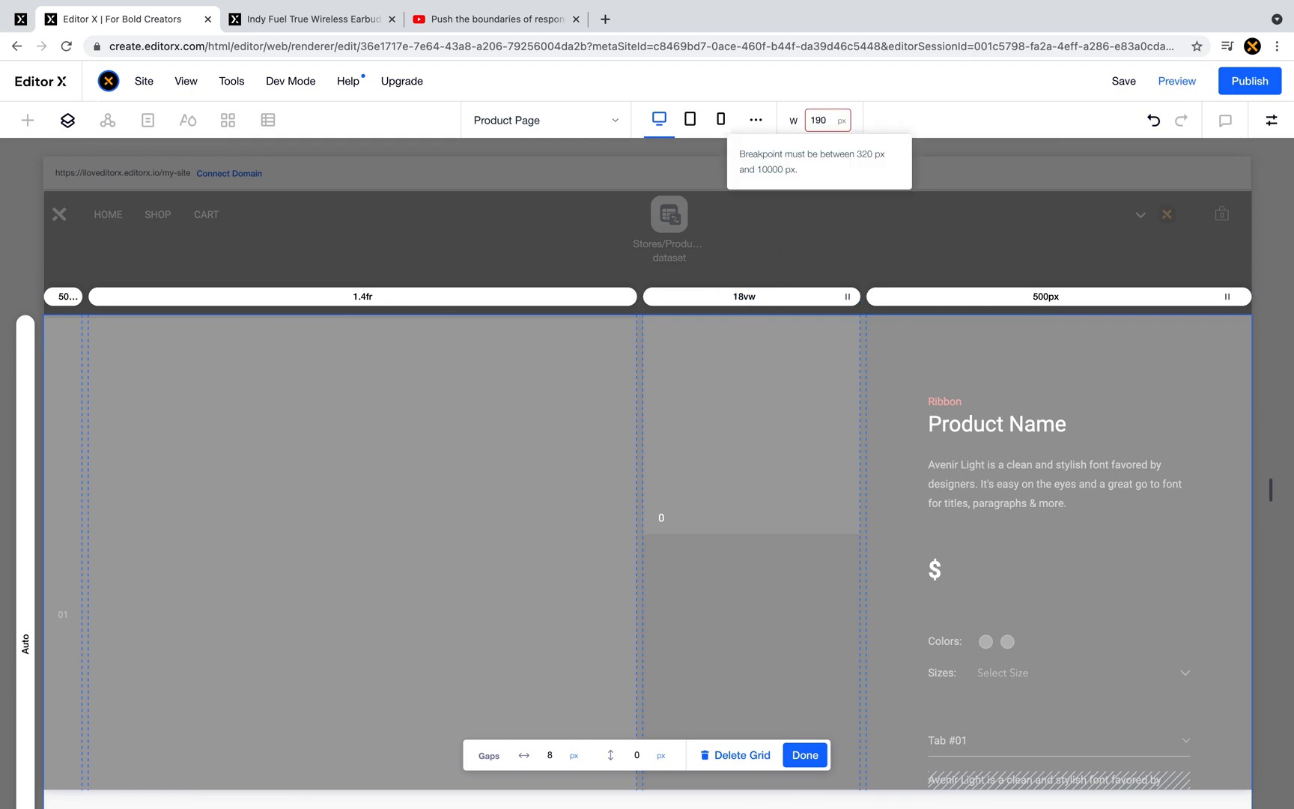
pyautogui.write('20')
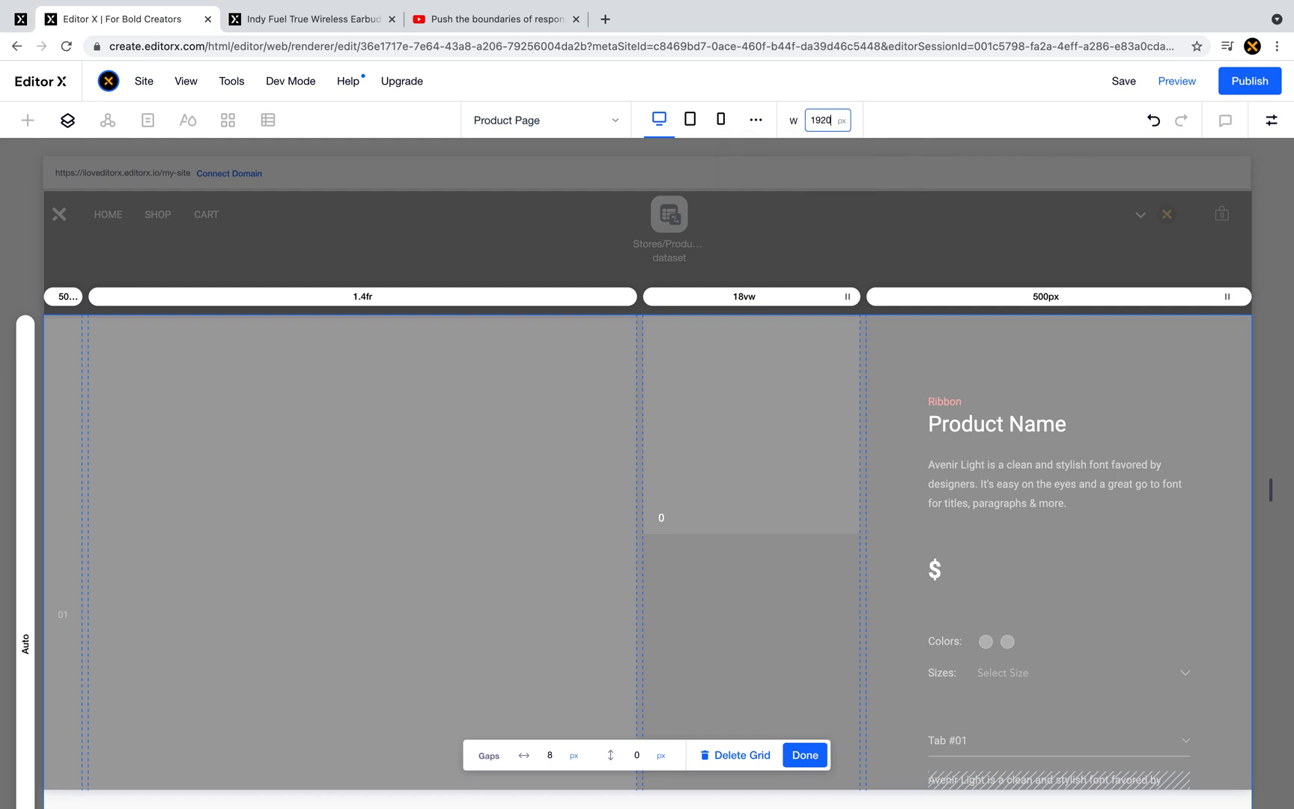
pyautogui.press('Return')
# - Change the width unit of the finished section's third grid column from vw to pixels
pyautogui.click(1046, 177)
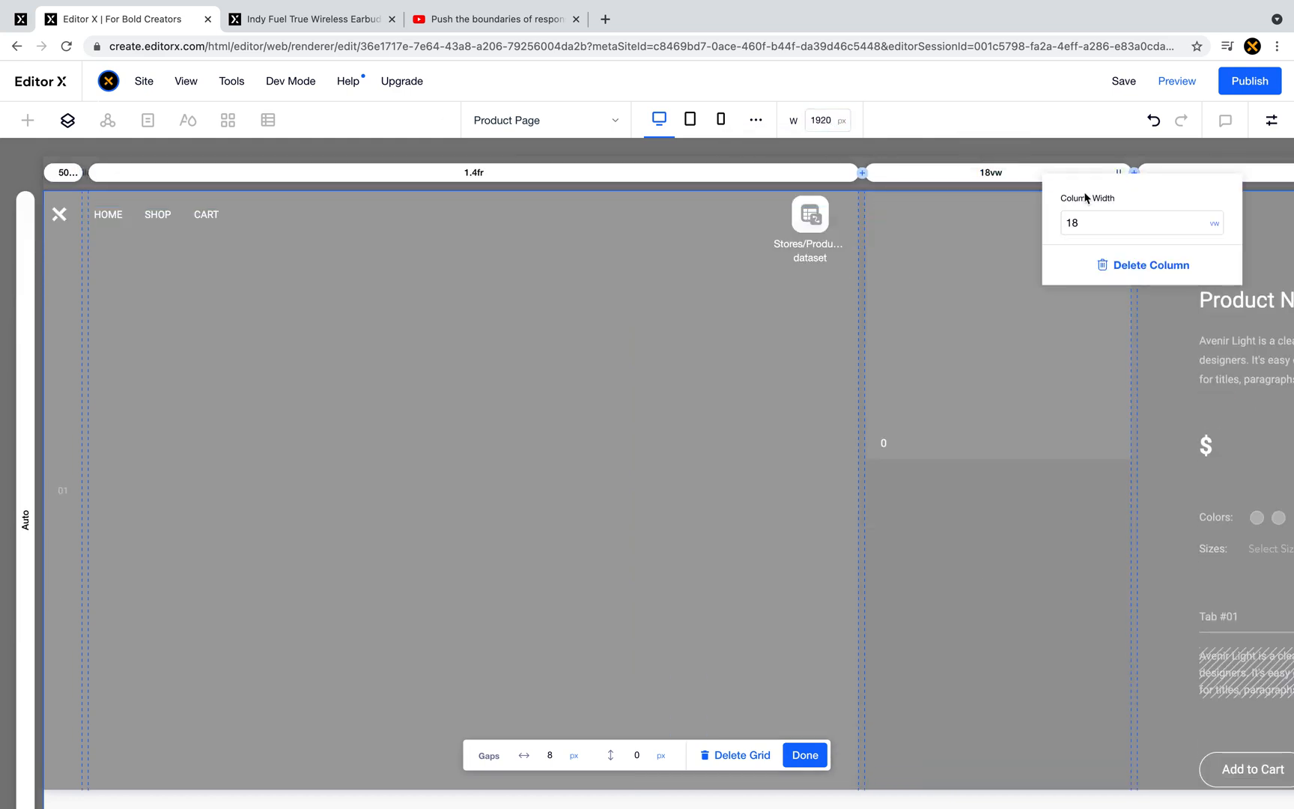
pyautogui.click(1204, 225)
pyautogui.click(1170, 173)
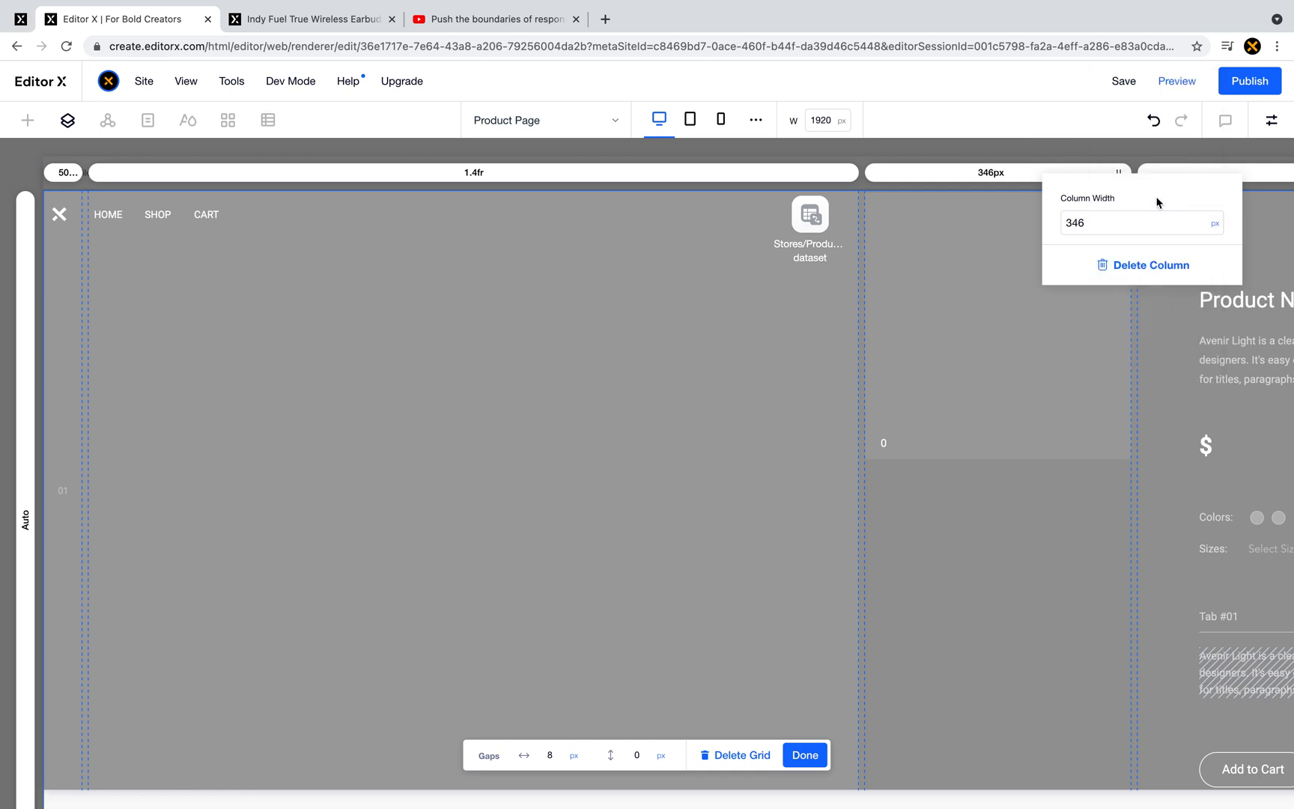
pyautogui.click(1106, 223)
pyautogui.click(985, 319)
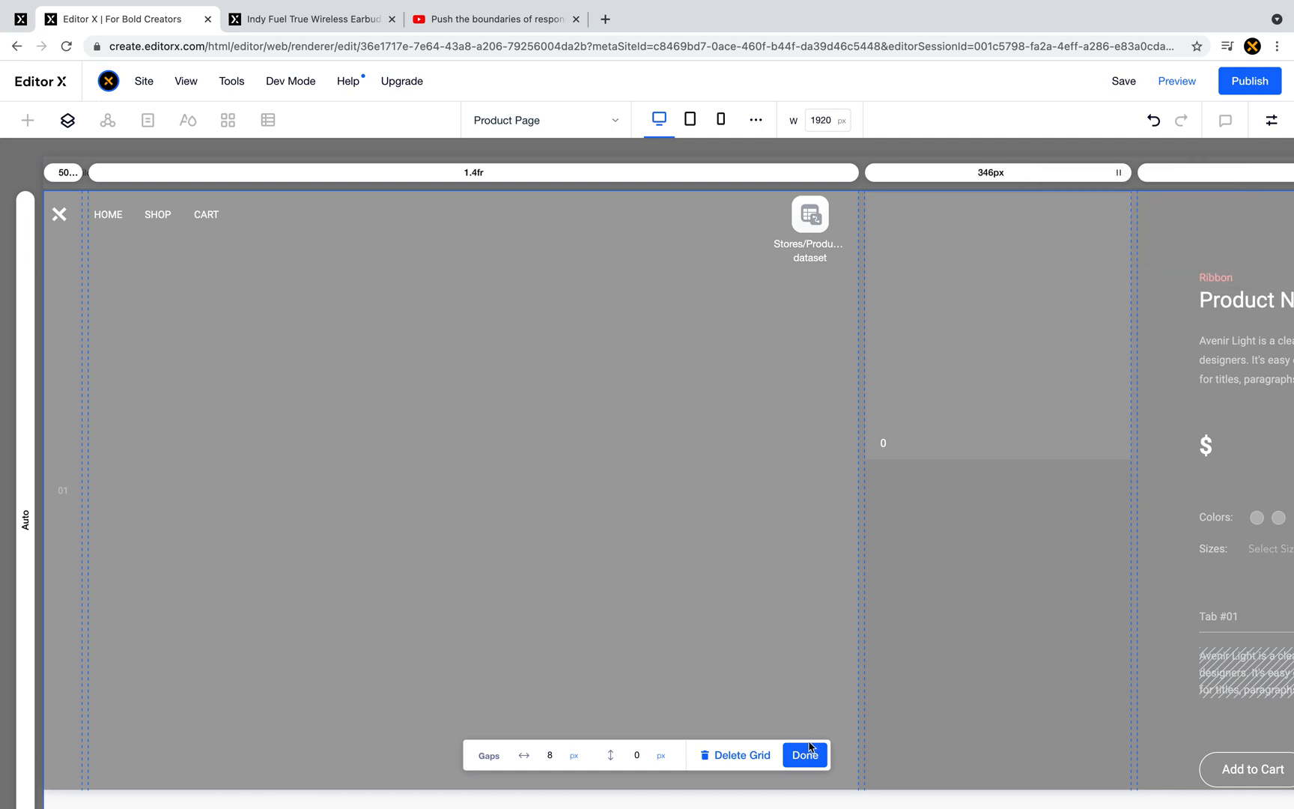
# - Try the height of the finished section's repeater item in pixels and undo the unit change
pyautogui.click(1031, 317)
pyautogui.click(1031, 318)
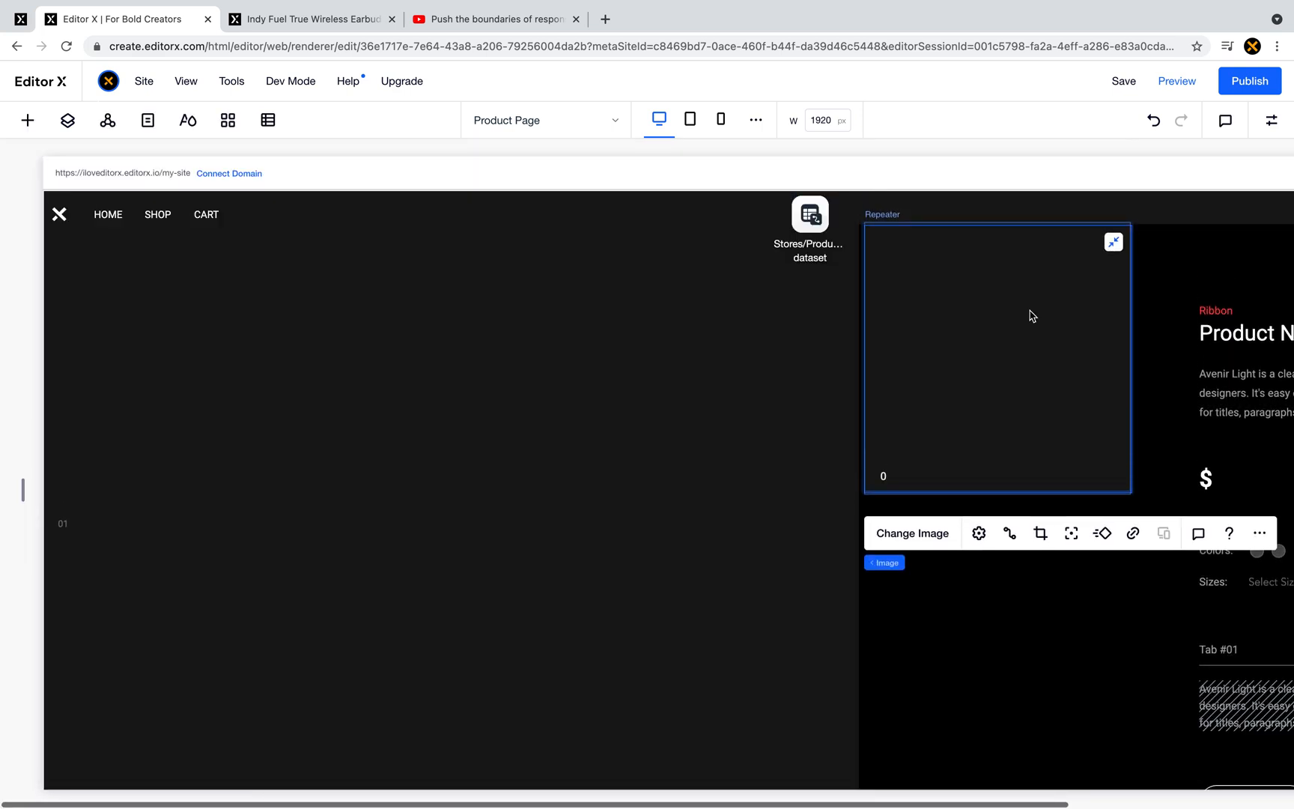
pyautogui.click(936, 567)
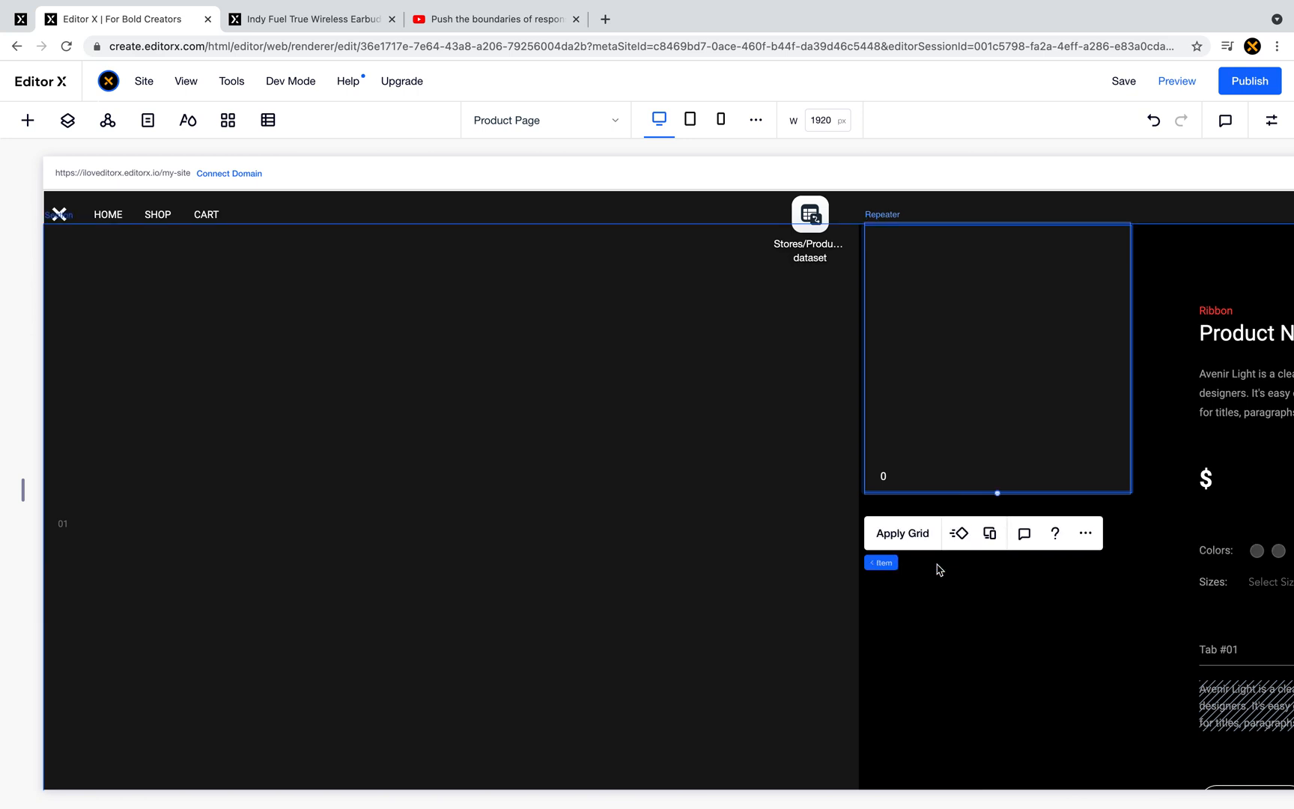
pyautogui.click(1272, 119)
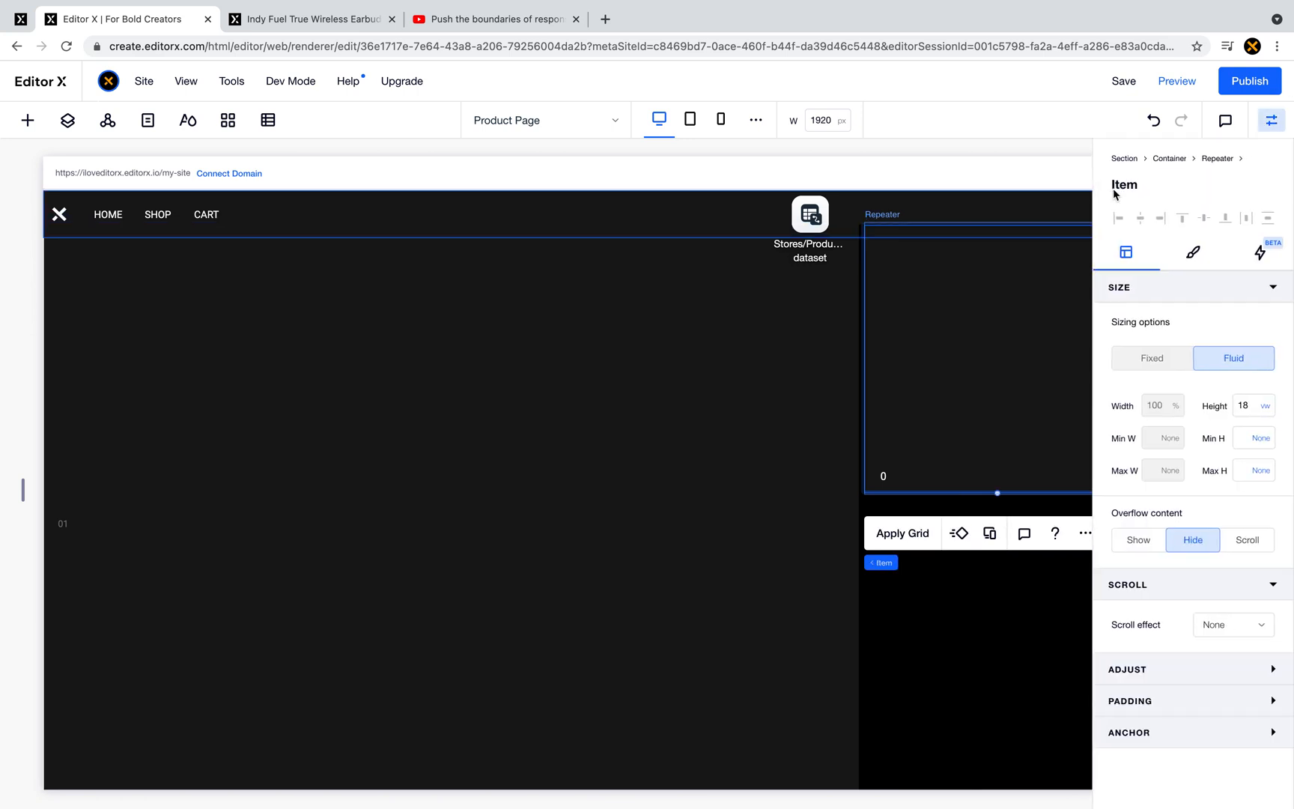
pyautogui.click(1265, 409)
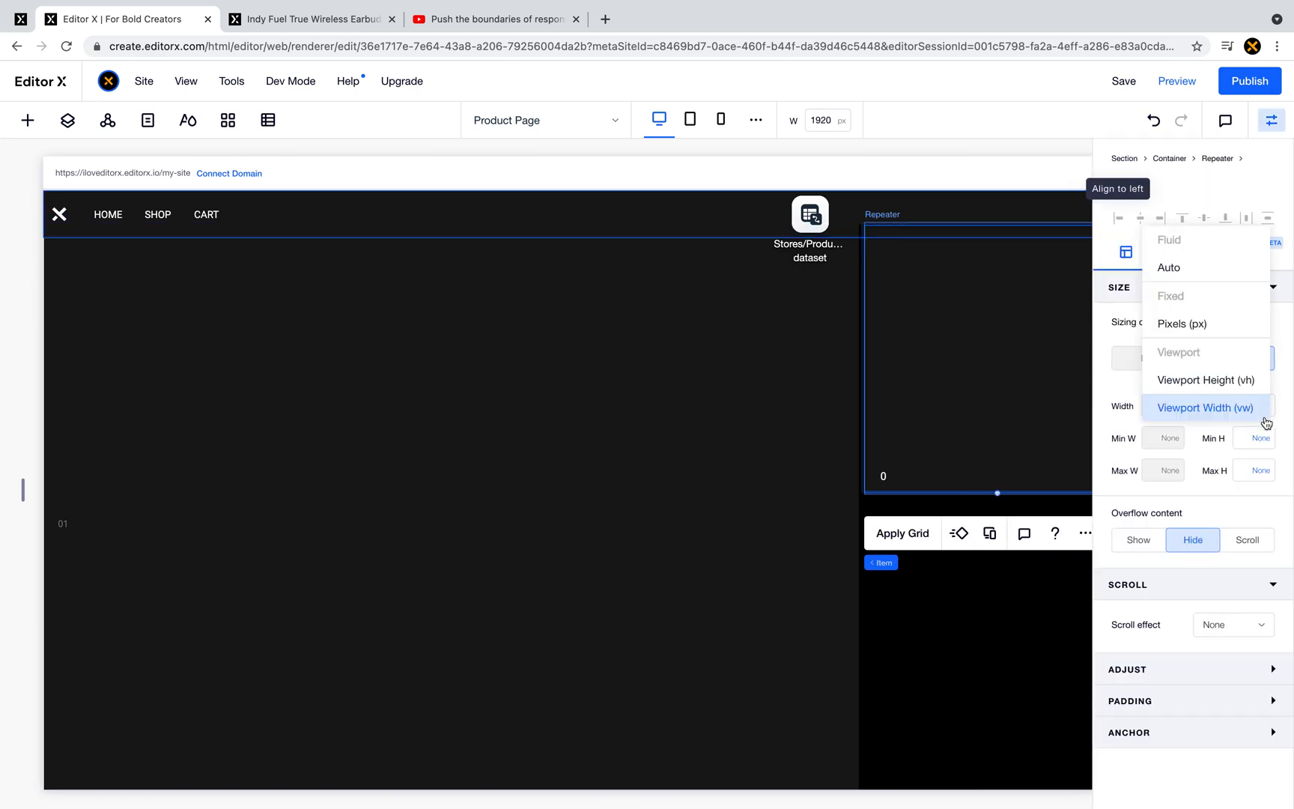
pyautogui.click(1233, 337)
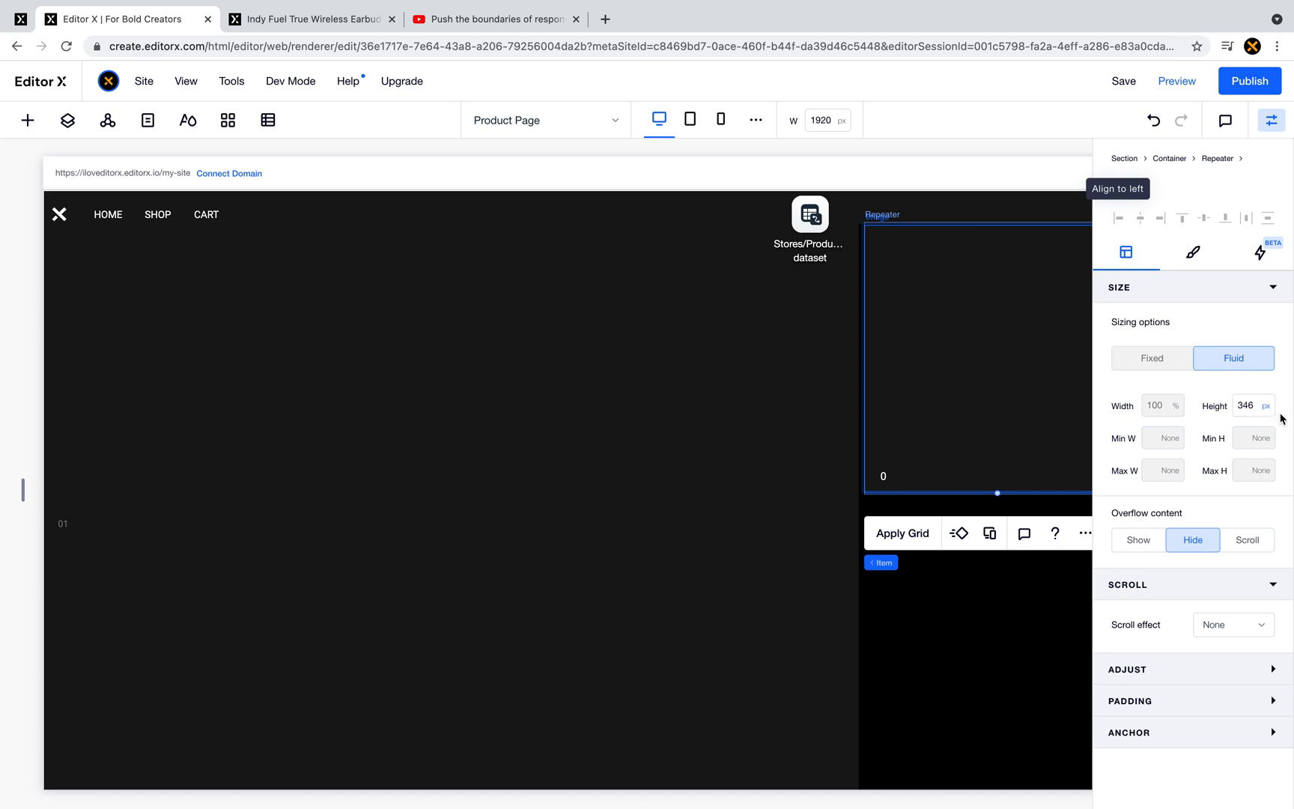
pyautogui.click(1153, 121)
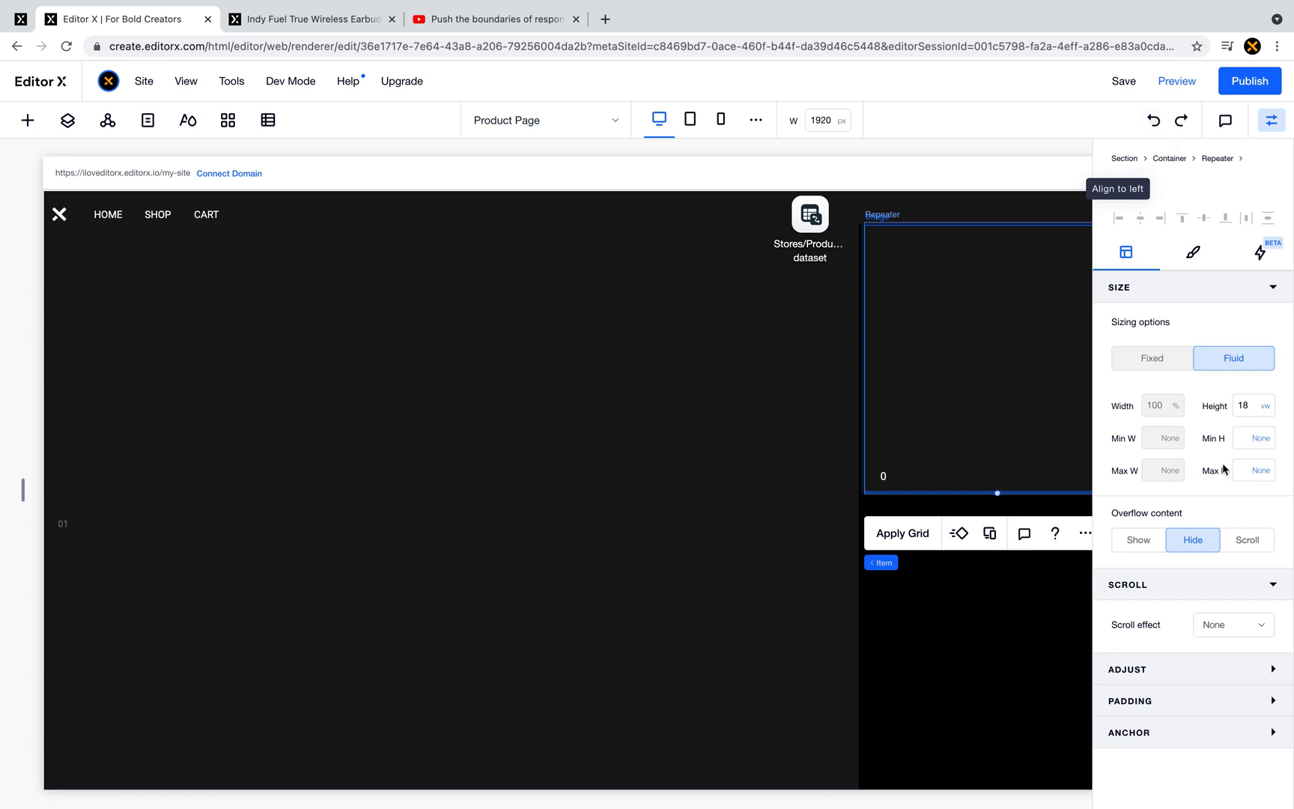
# - Change the width unit of the finished section's third grid column back to viewport width (vw) and finish the grid edit
pyautogui.click(974, 620)
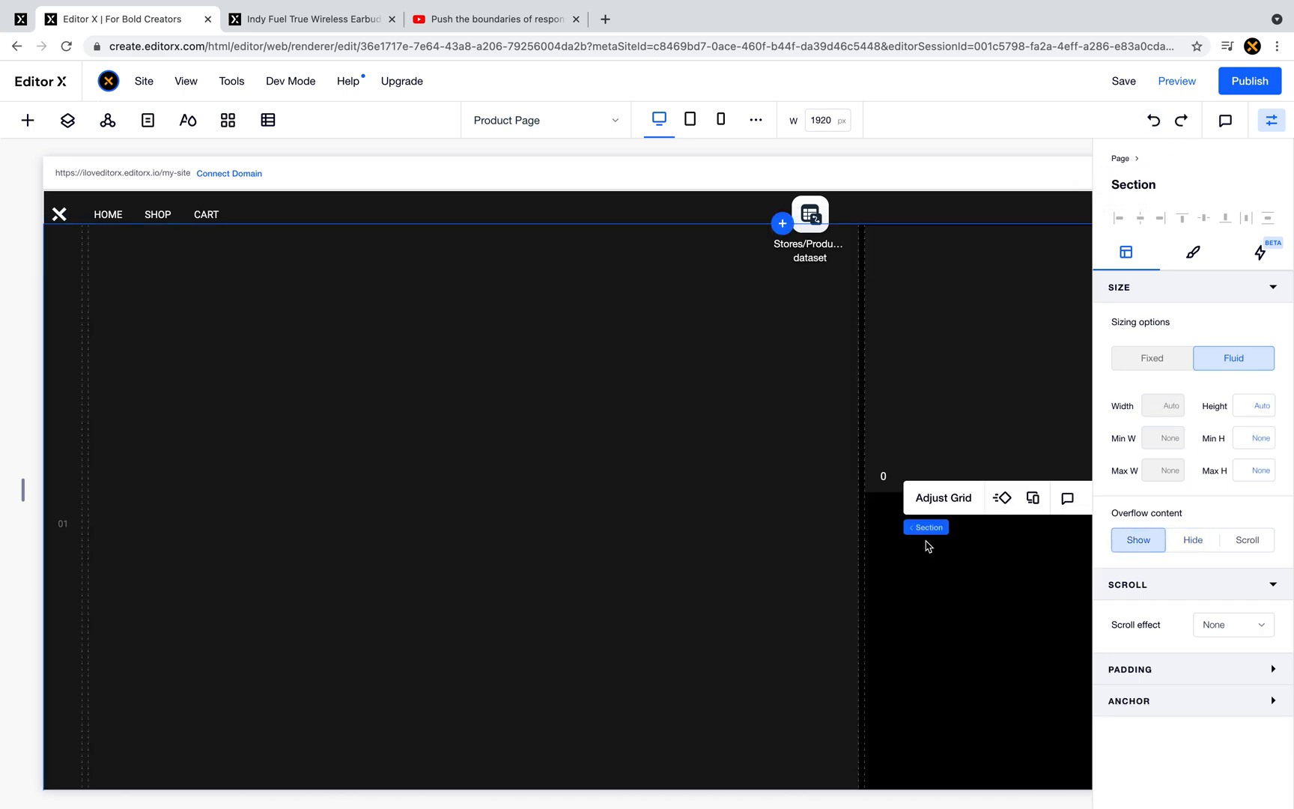
pyautogui.click(928, 510)
pyautogui.click(605, 503)
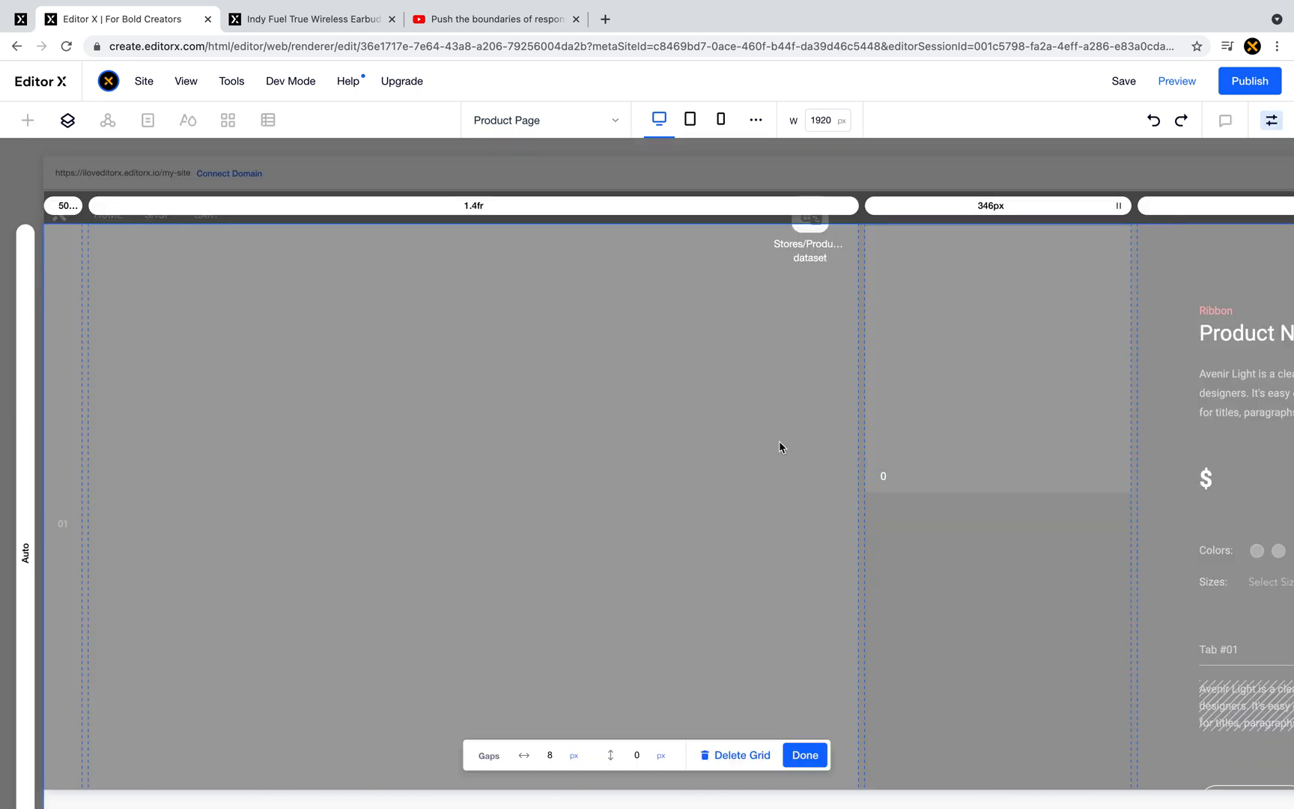
pyautogui.click(979, 207)
pyautogui.click(1150, 253)
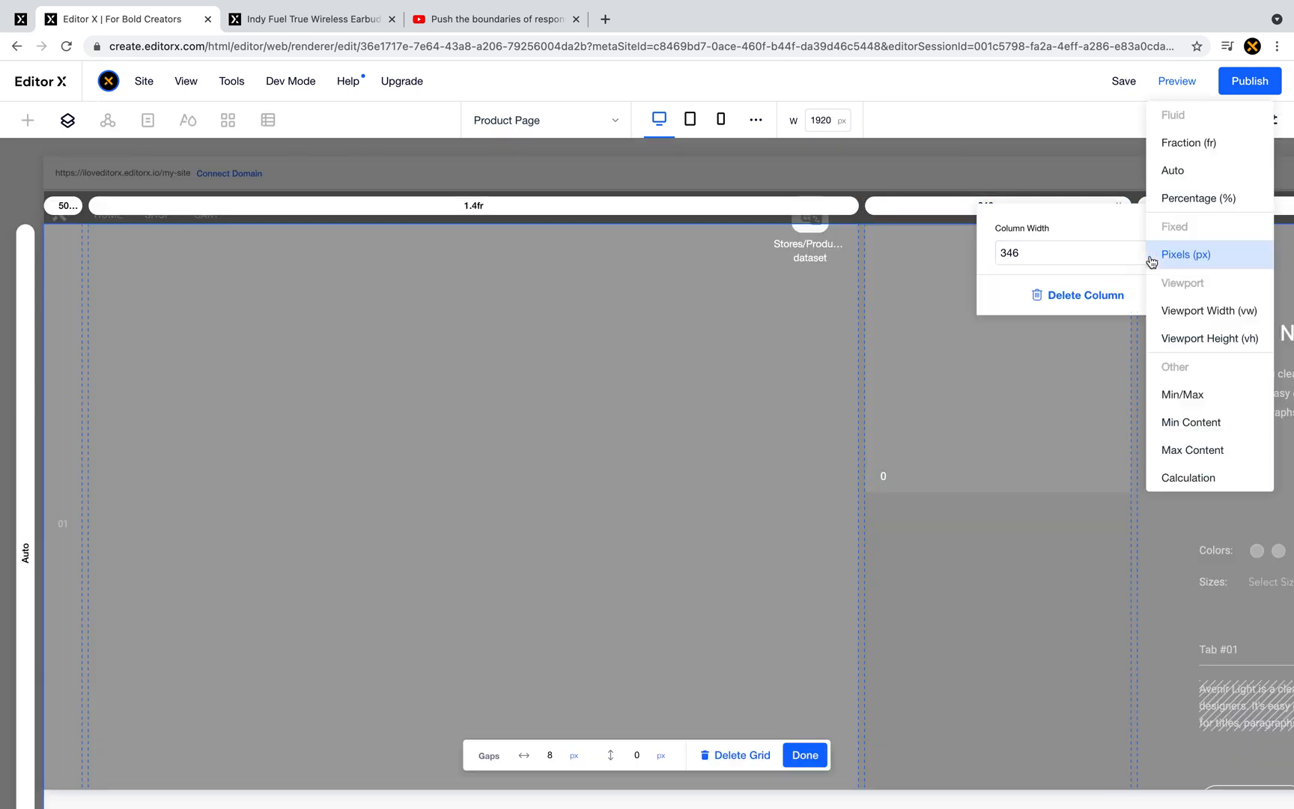
pyautogui.click(1199, 310)
pyautogui.click(972, 448)
pyautogui.click(804, 755)
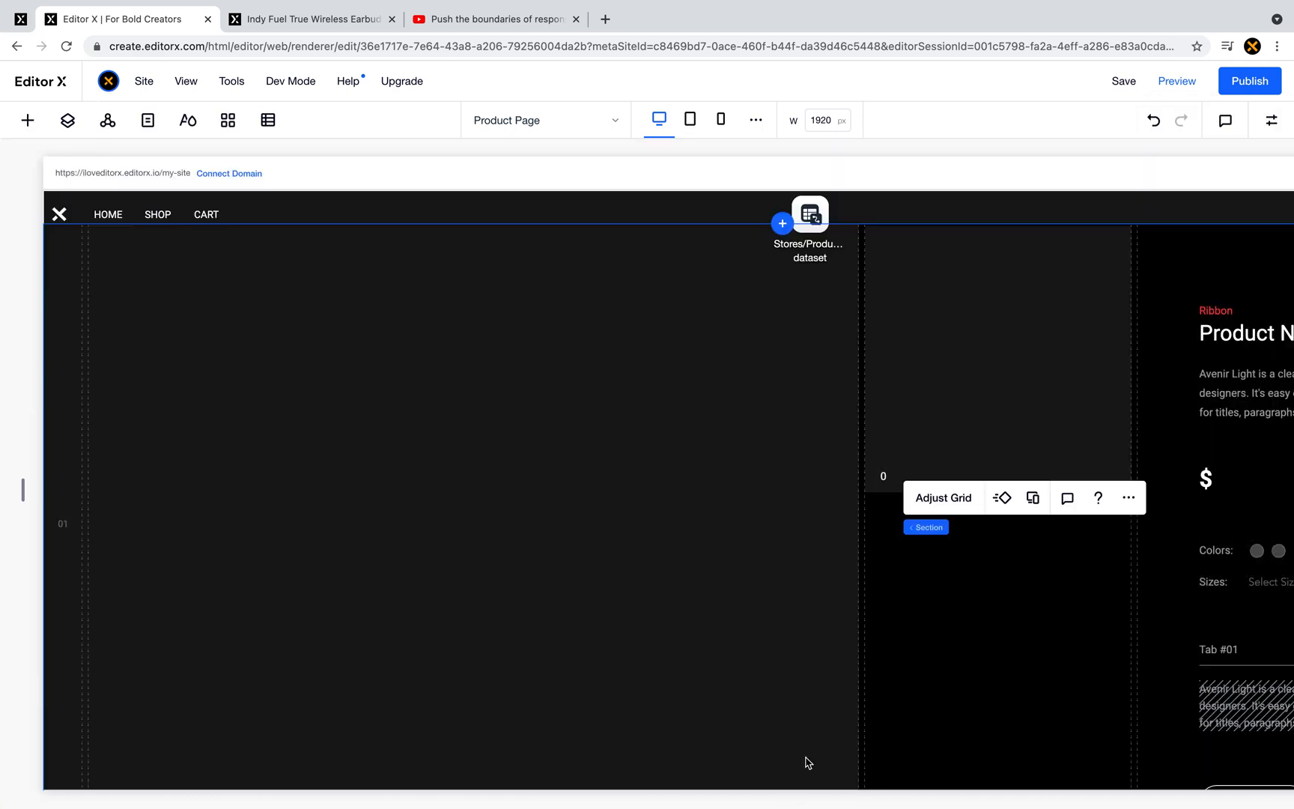
# - Set the third column of the new section's grid to 18vw wide and finish the grid edit
pyautogui.click(837, 464)
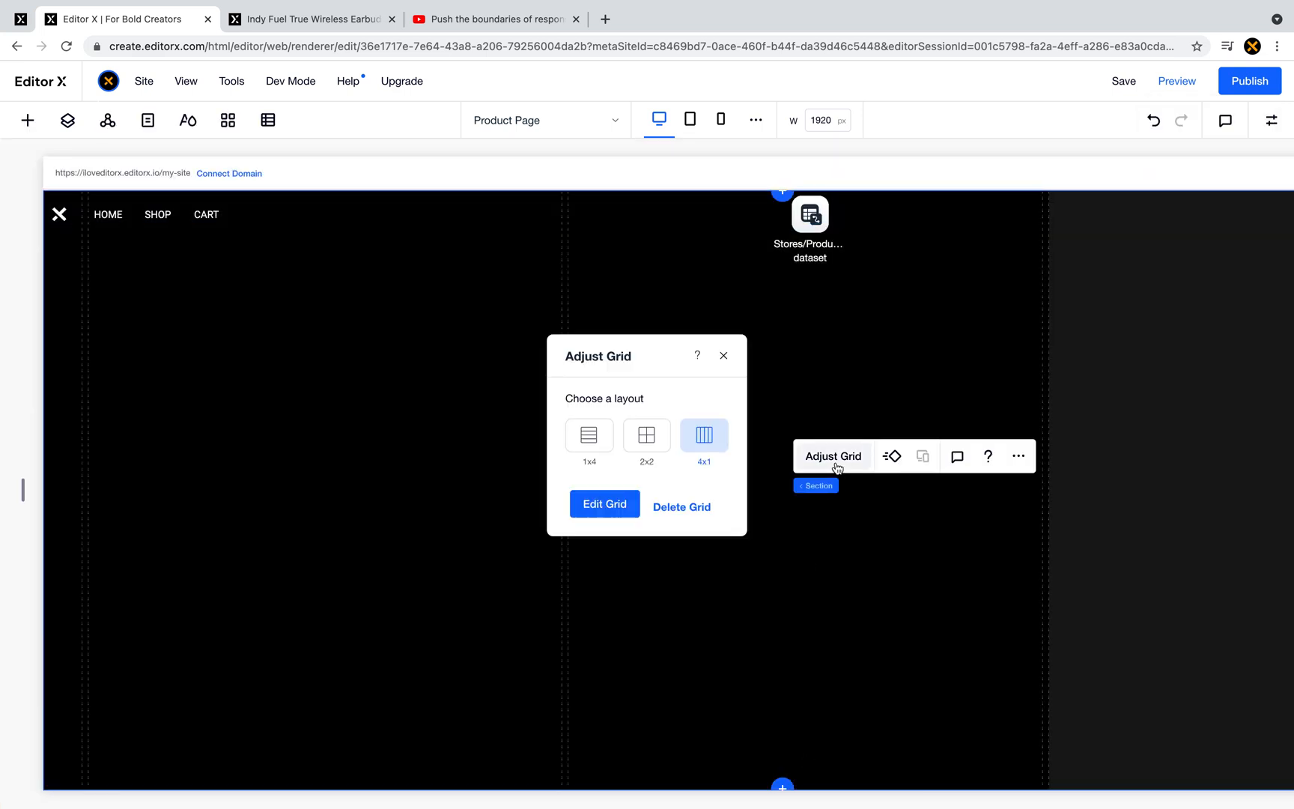
pyautogui.click(618, 503)
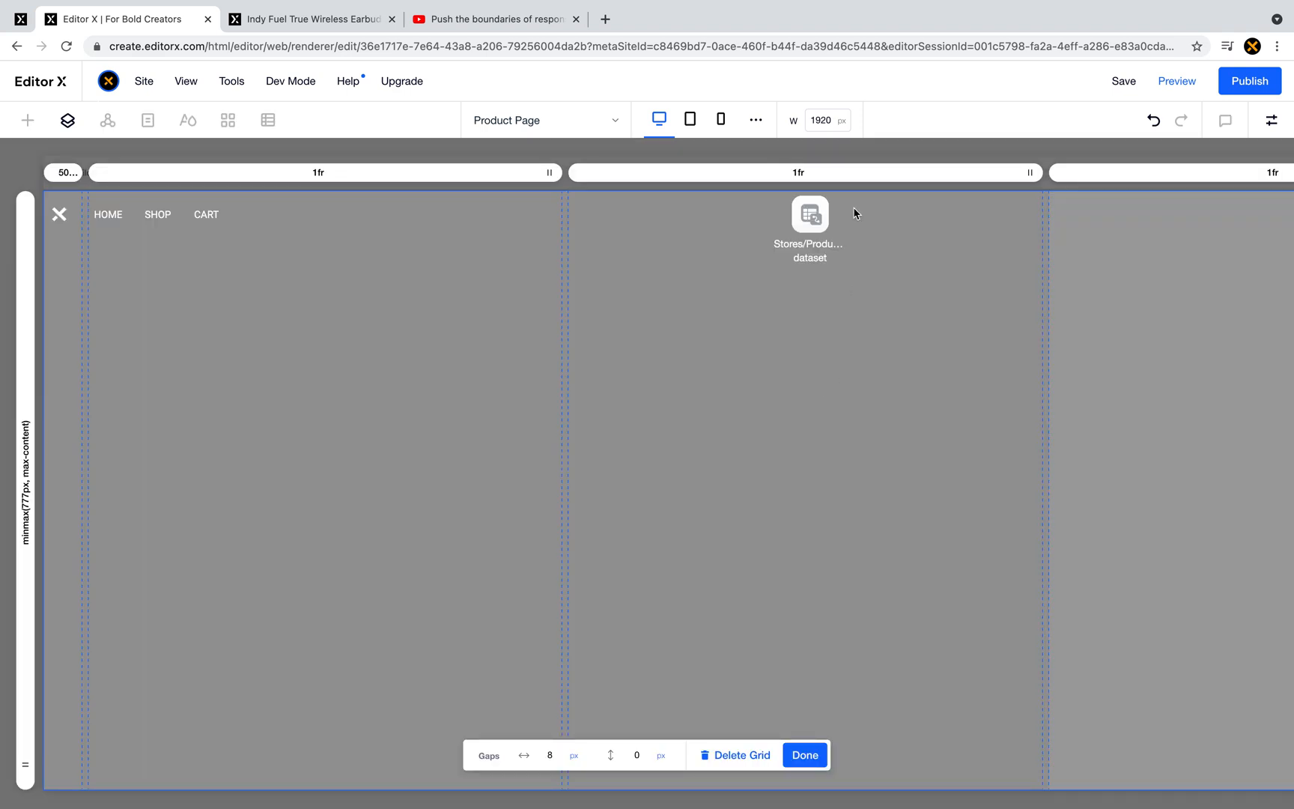
pyautogui.click(887, 172)
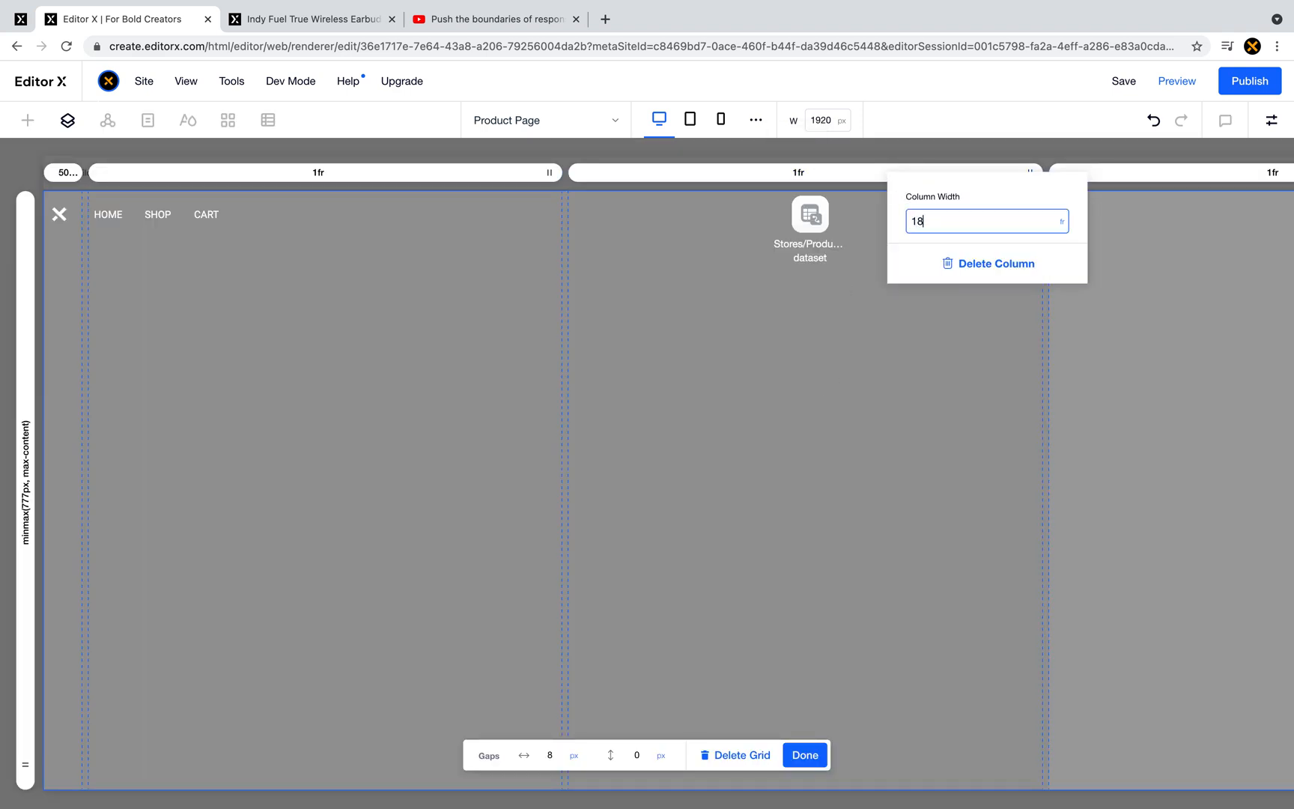
pyautogui.write('18vw')
pyautogui.press('Return')
pyautogui.click(872, 339)
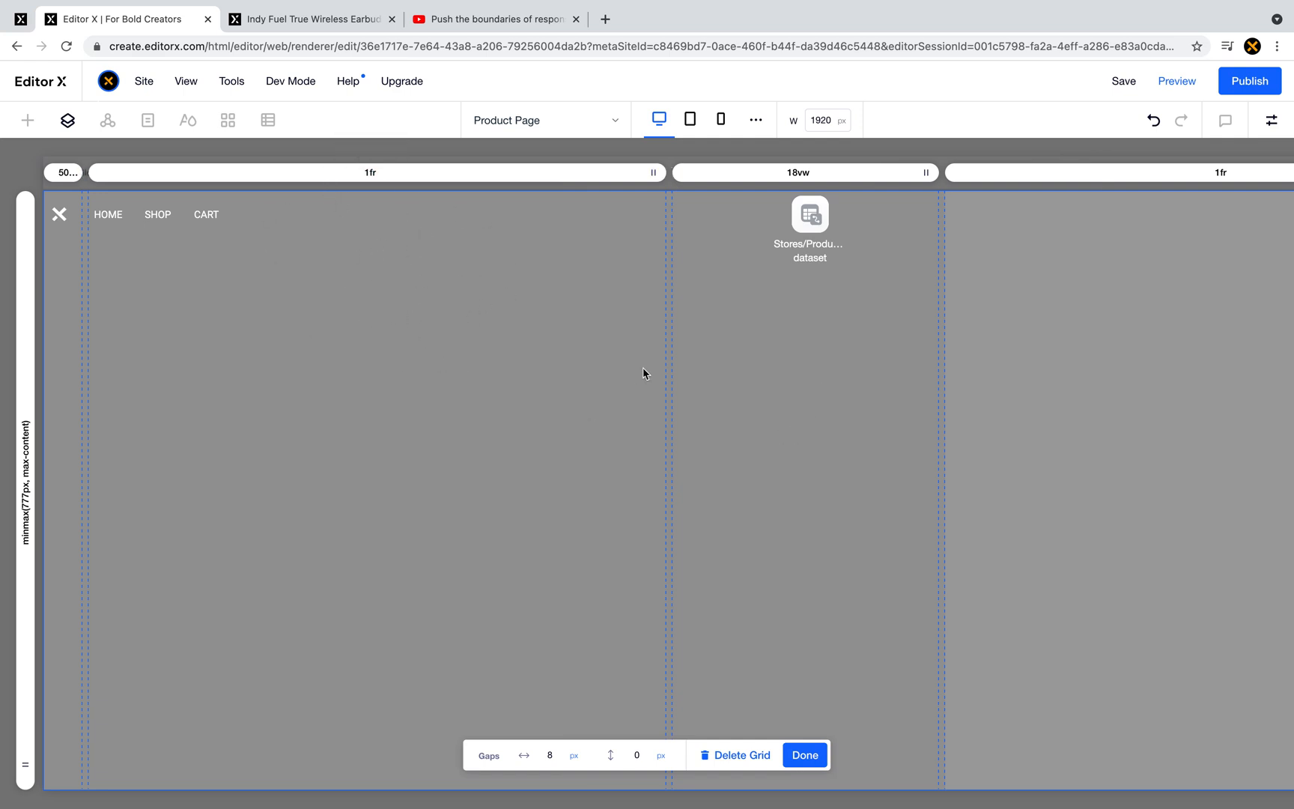
pyautogui.hscroll(3, 828, 422)
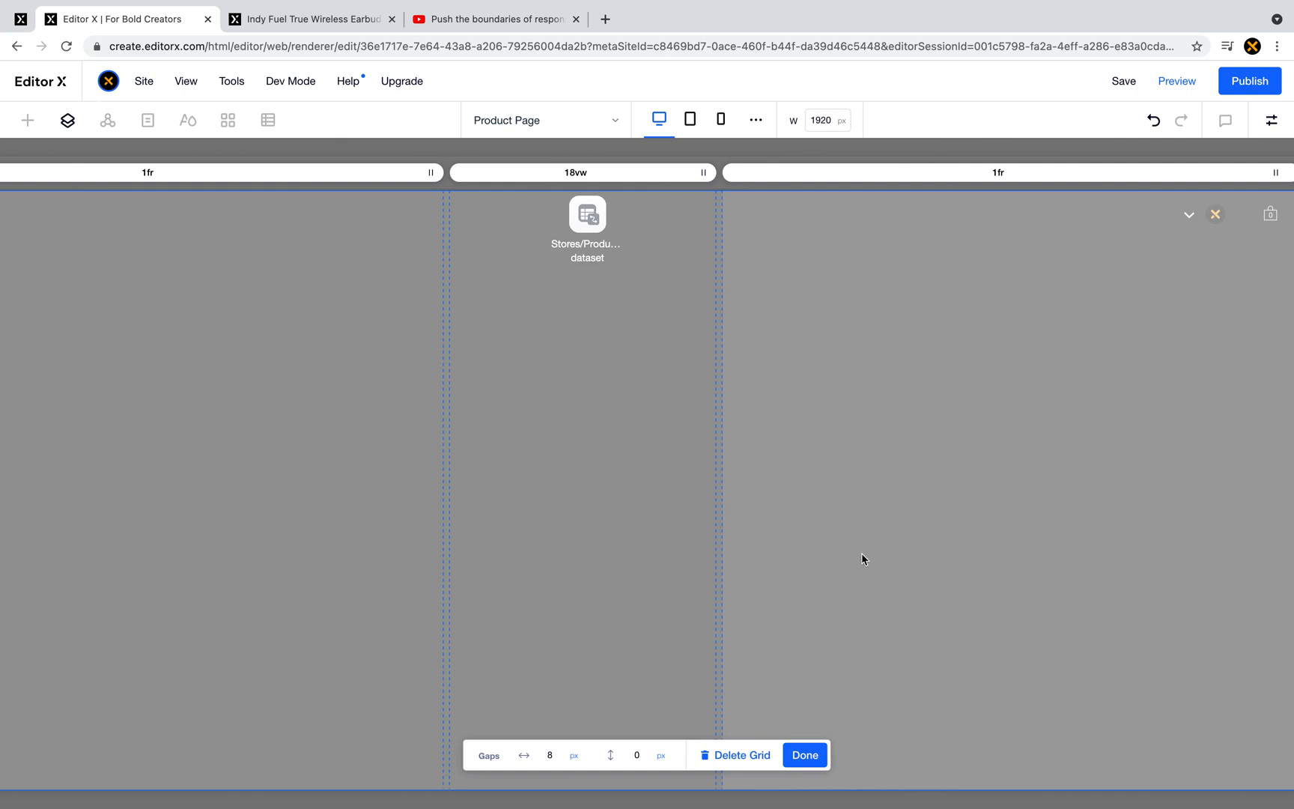
pyautogui.click(805, 755)
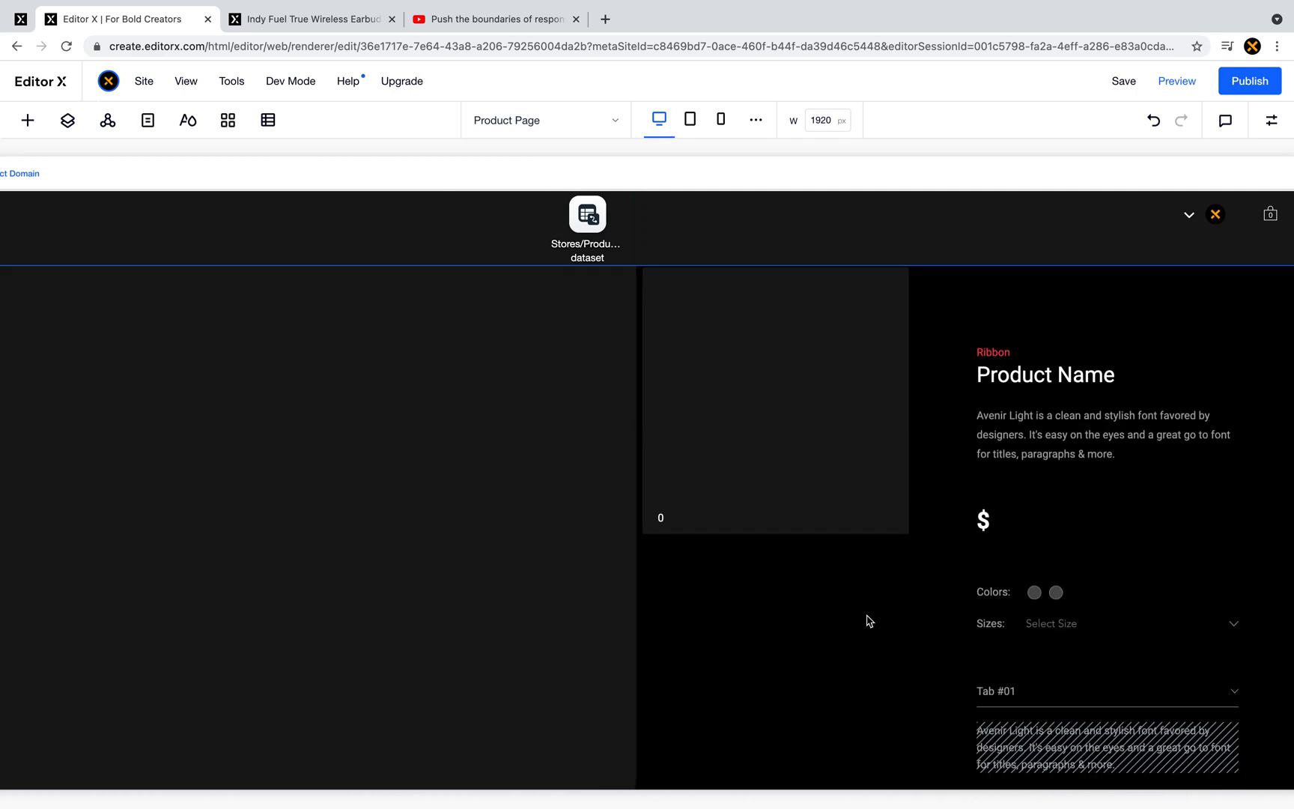
# - Check the width of the fourth grid column in the finished product section
pyautogui.click(875, 574)
pyautogui.click(603, 504)
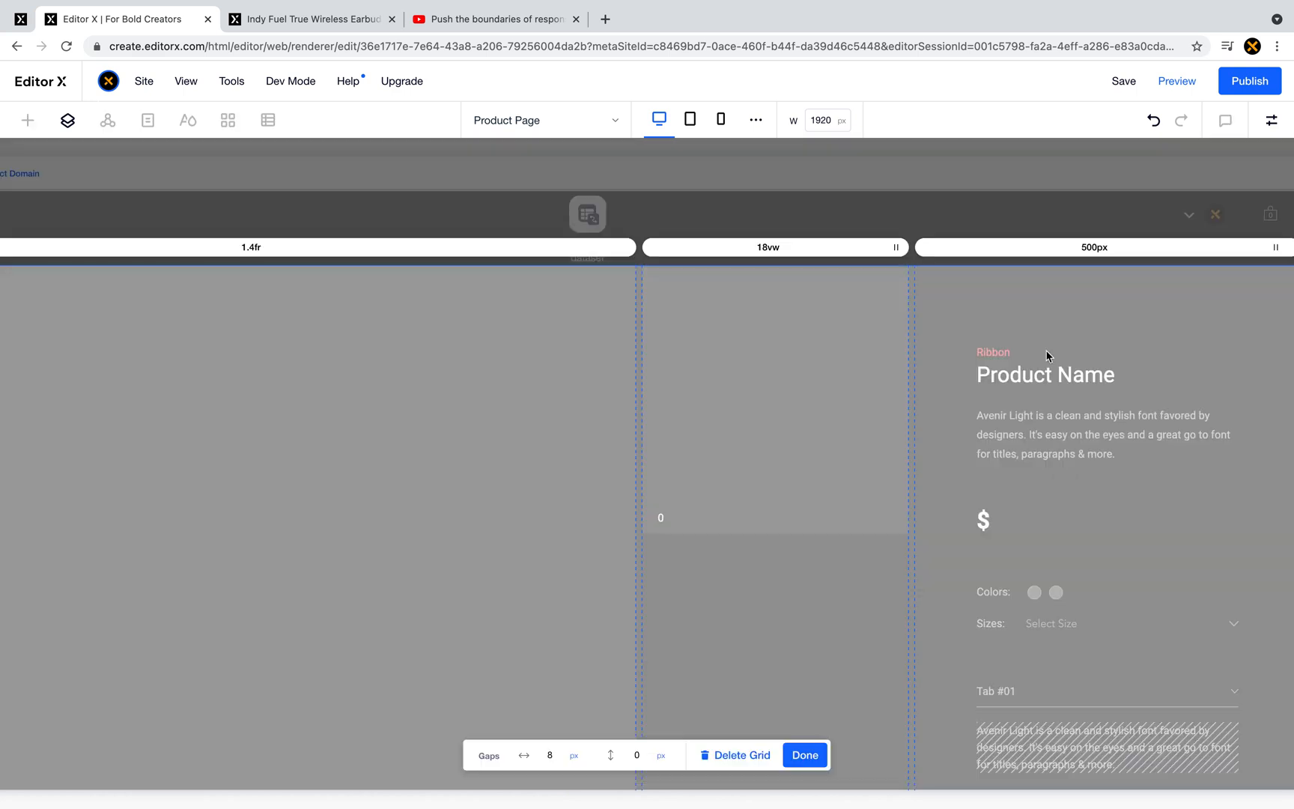
pyautogui.click(805, 755)
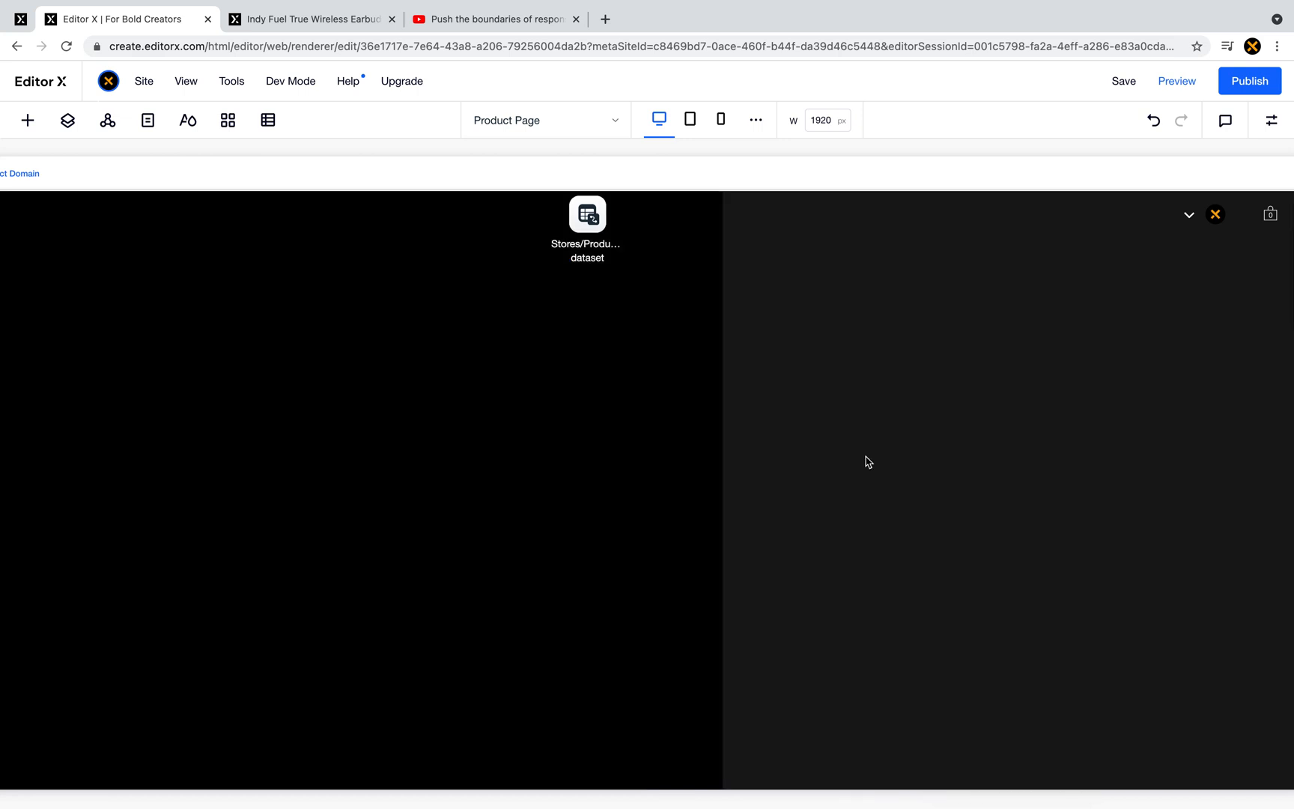
# - Set the fourth column of the new section's grid to 500 px wide
pyautogui.click(849, 476)
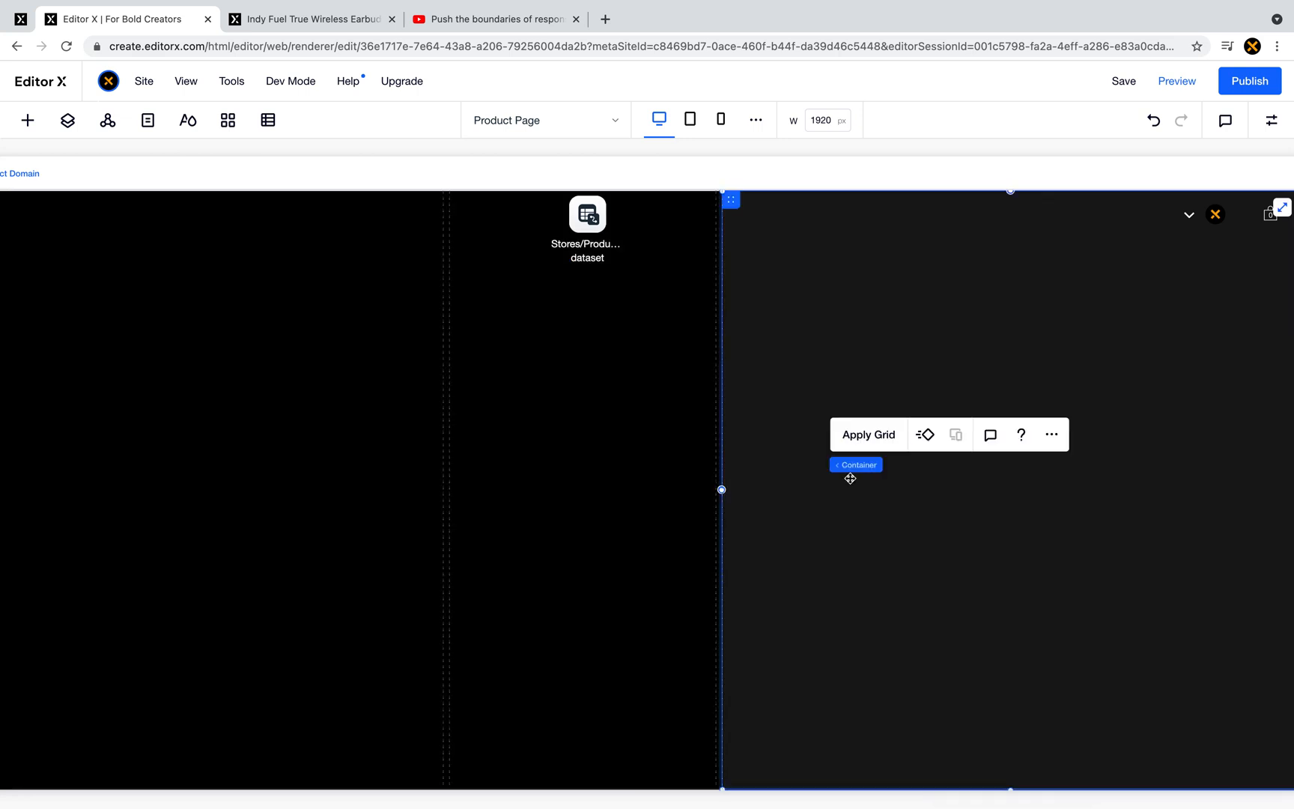
pyautogui.click(626, 500)
pyautogui.click(660, 462)
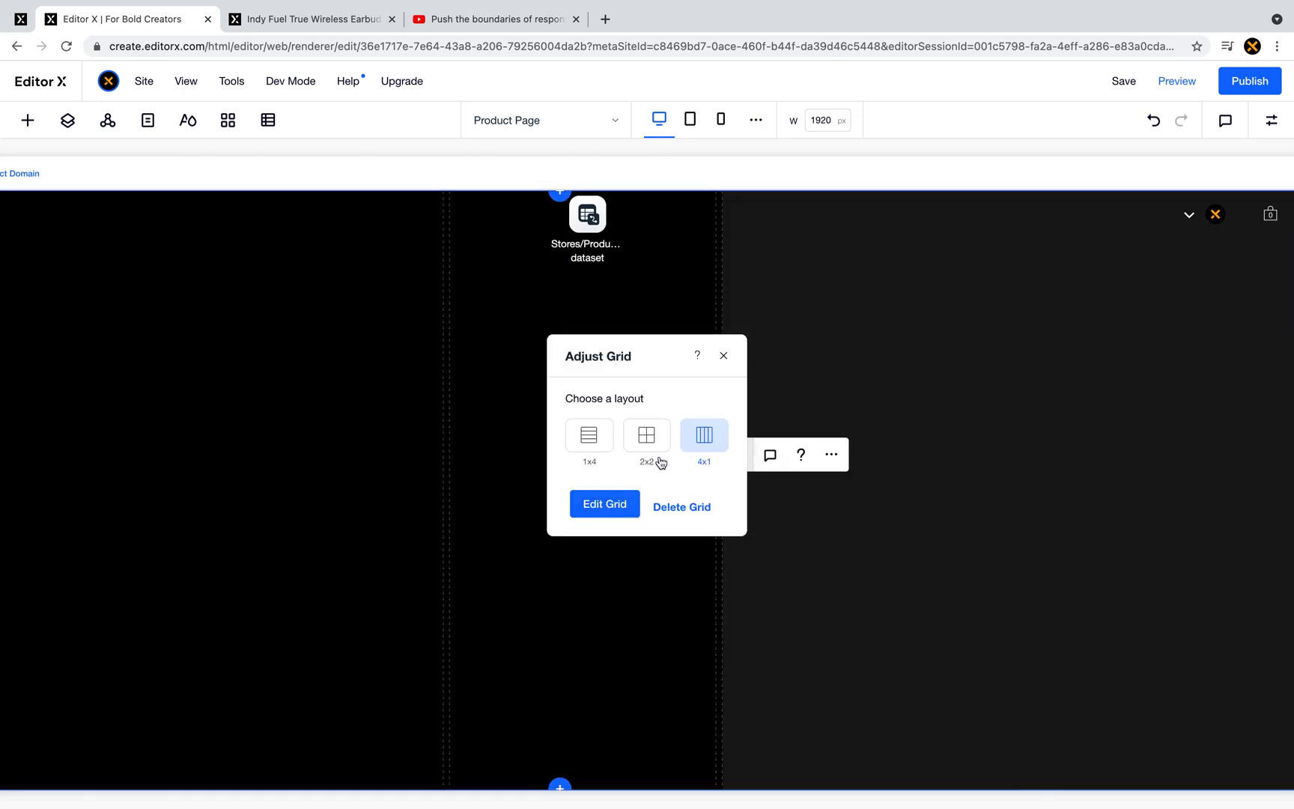
pyautogui.click(605, 504)
pyautogui.click(1062, 174)
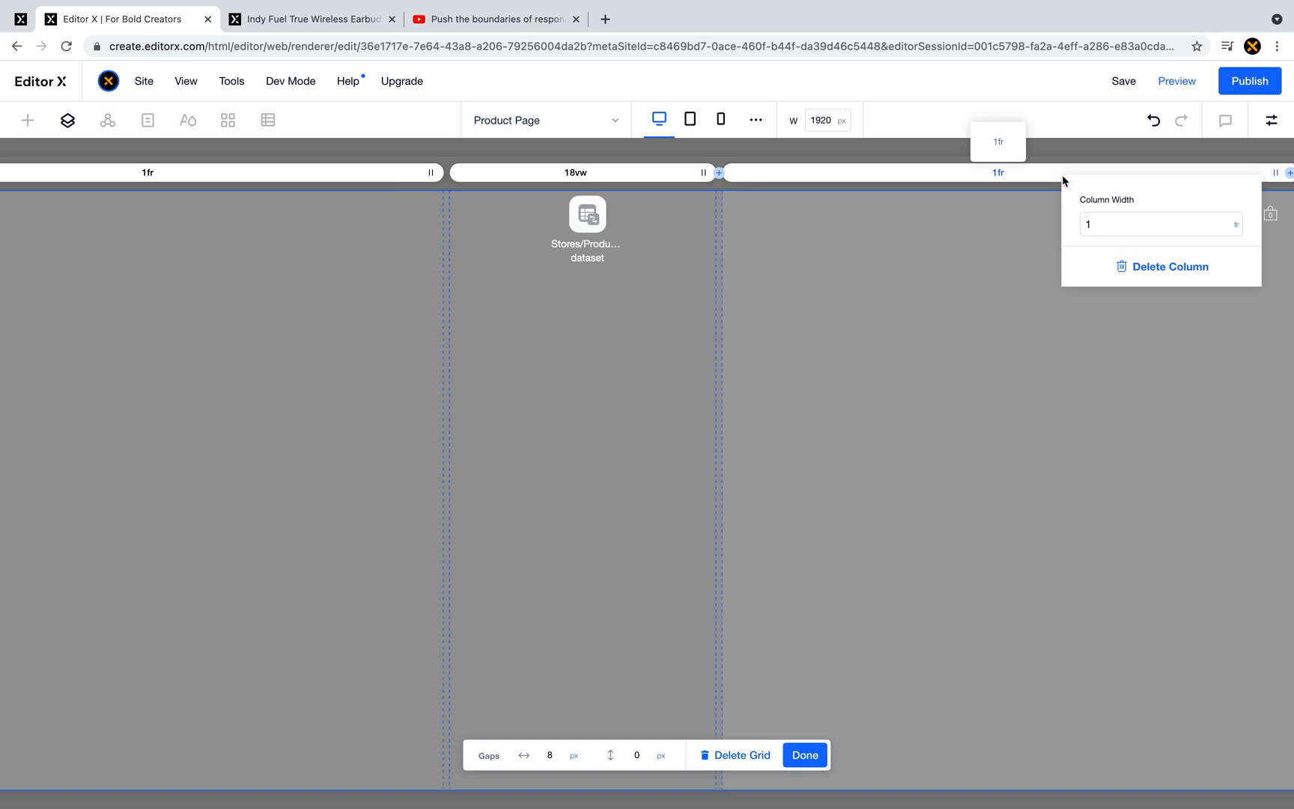
pyautogui.click(1118, 226)
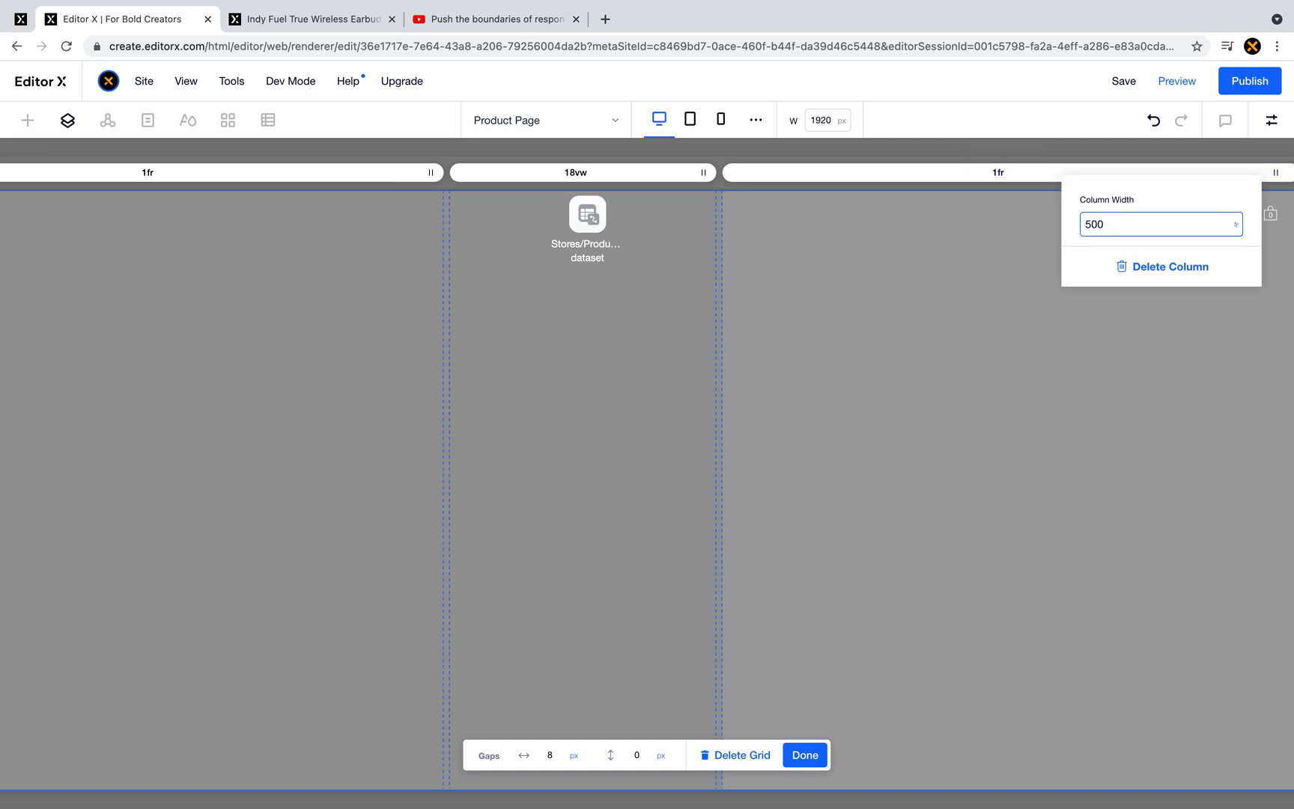
pyautogui.press('Return')
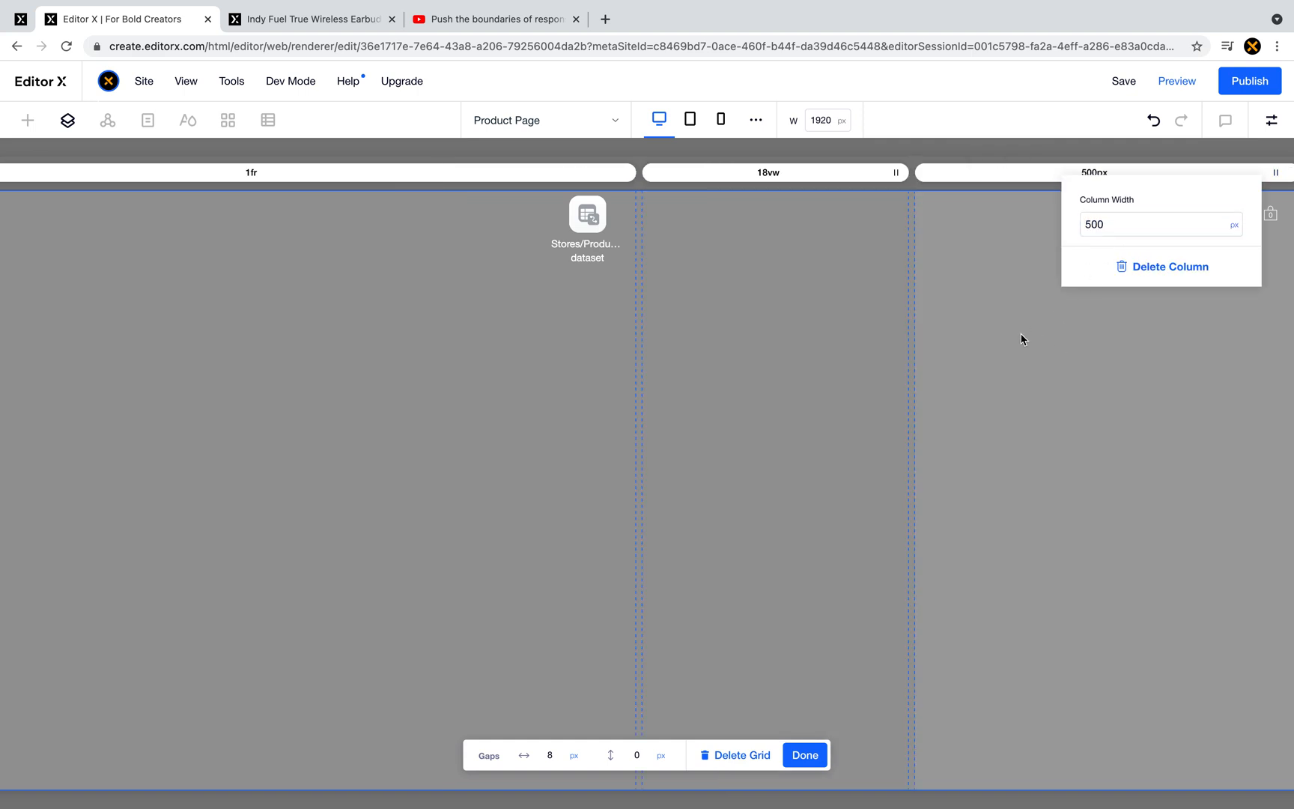
pyautogui.click(1024, 337)
# - Check how the columns of the live earbud page respond to a narrower browser view and close the developer tools
pyautogui.click(347, 23)
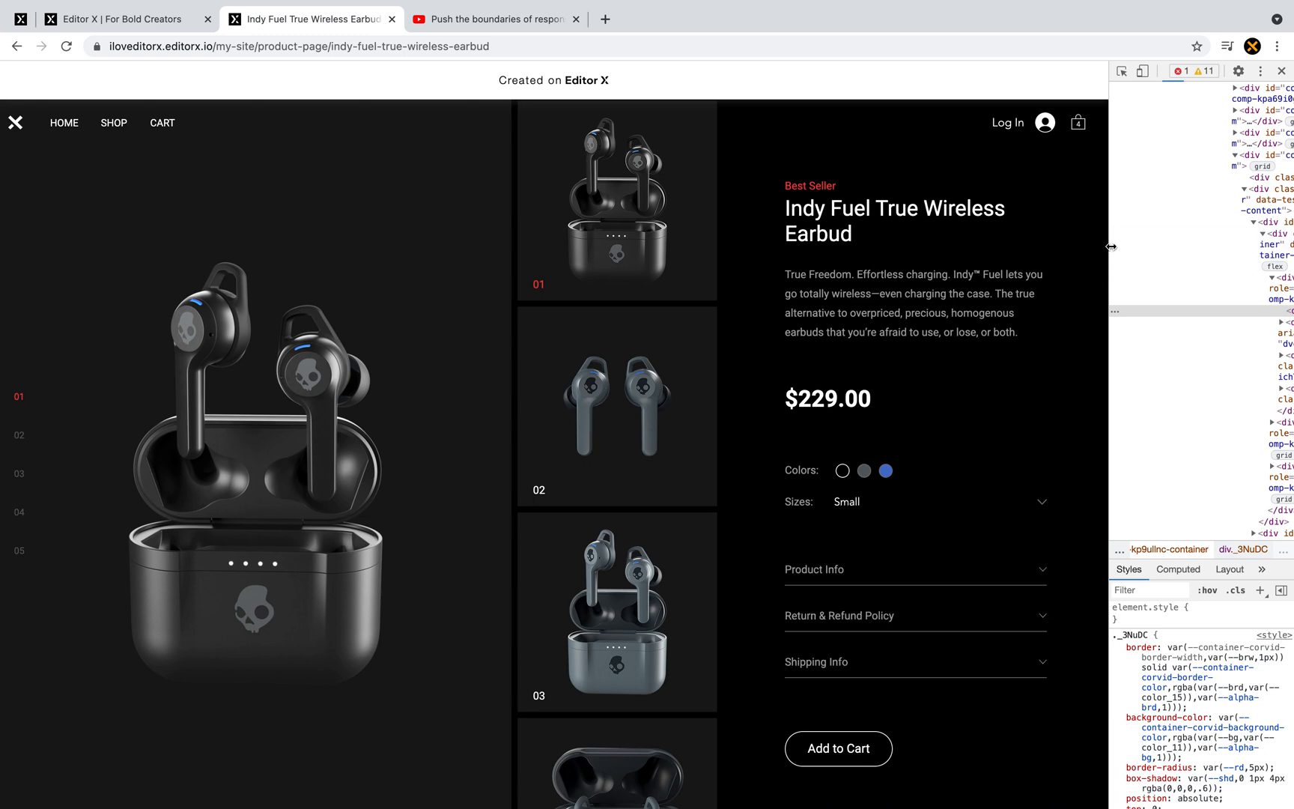
pyautogui.moveTo(1110, 246); pyautogui.dragTo(972, 269)
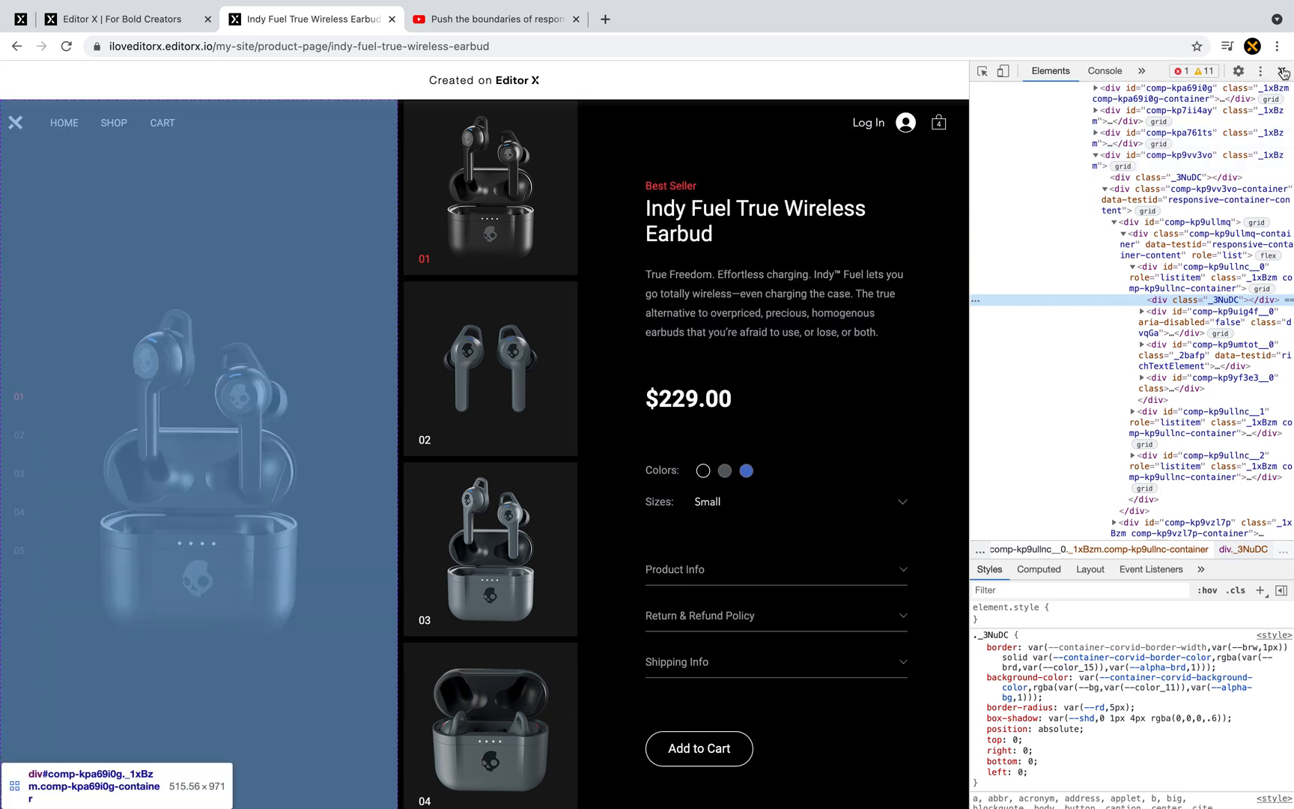
pyautogui.click(1282, 70)
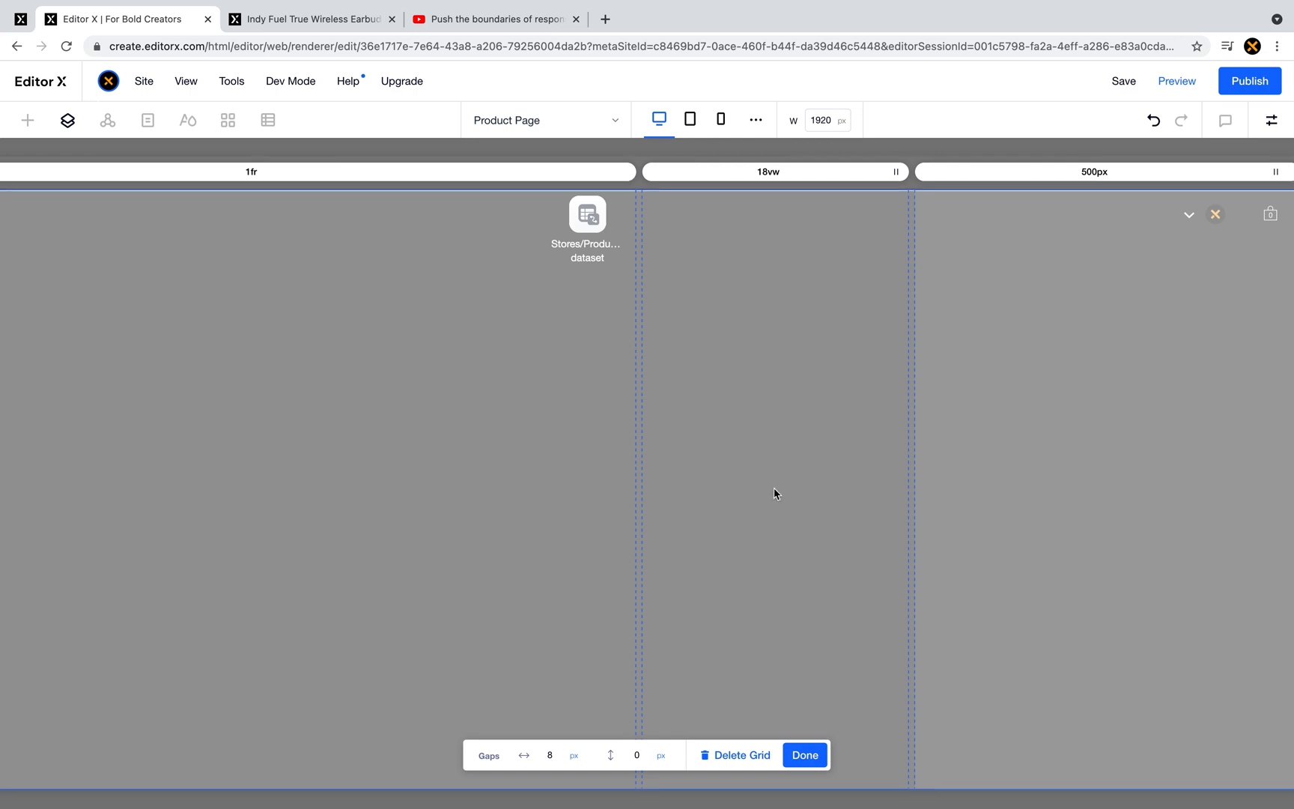
# - Finish editing the new section's grid in Editor X and return the desktop canvas to its 1568 px width
pyautogui.click(805, 755)
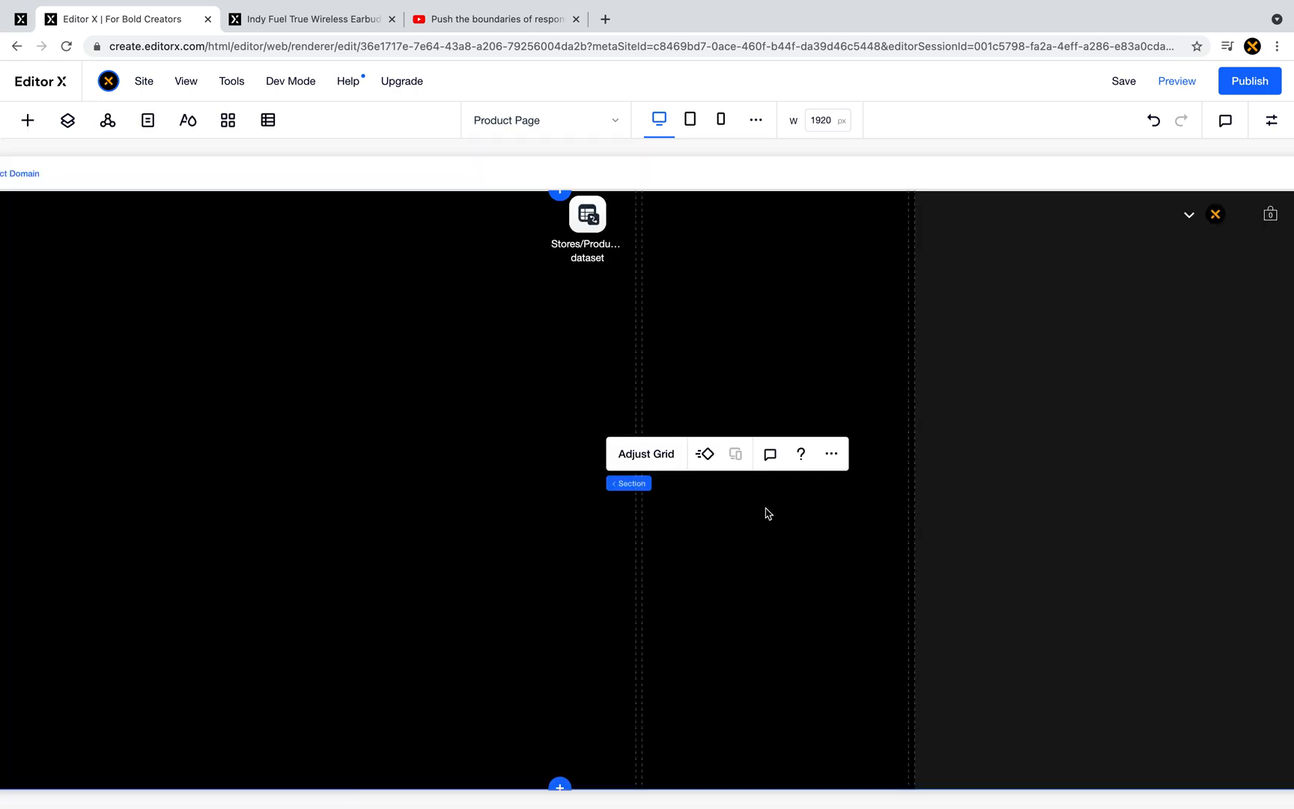
pyautogui.click(659, 118)
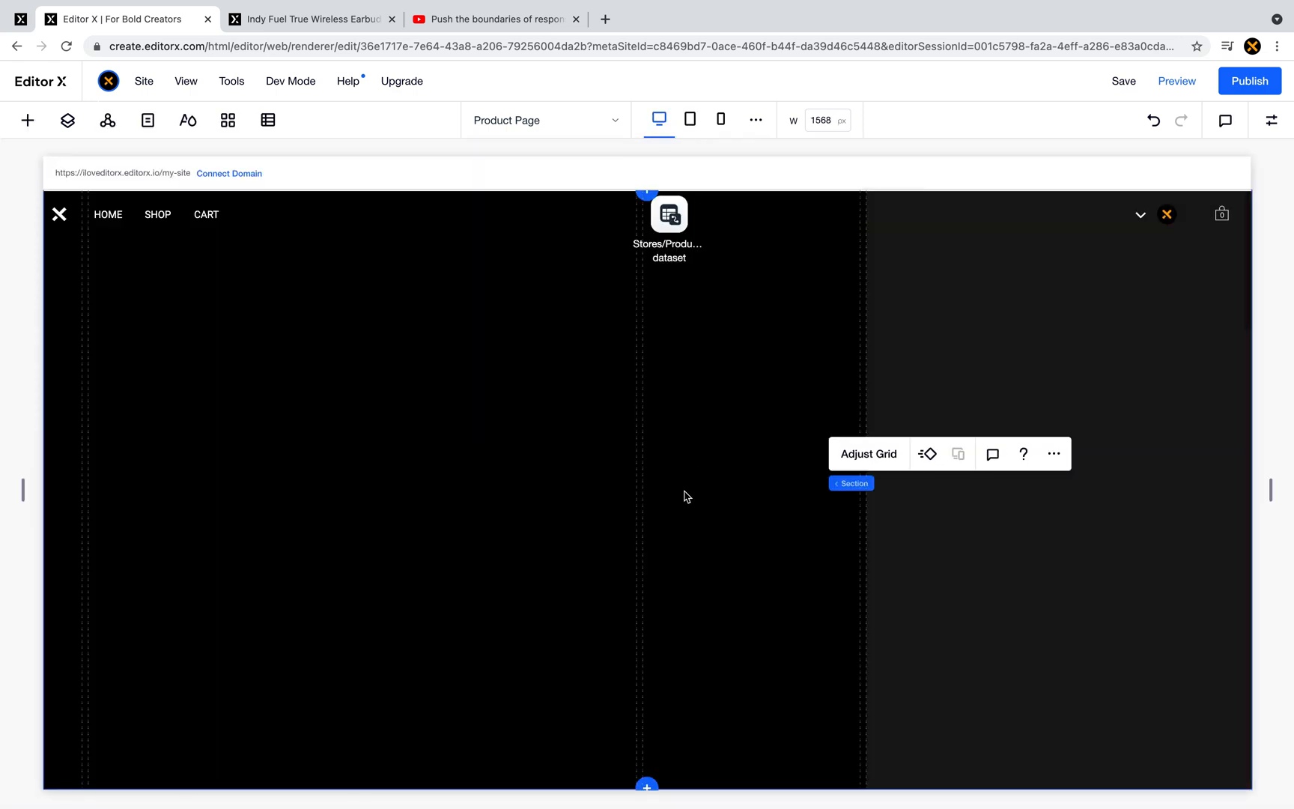
pyautogui.click(607, 462)
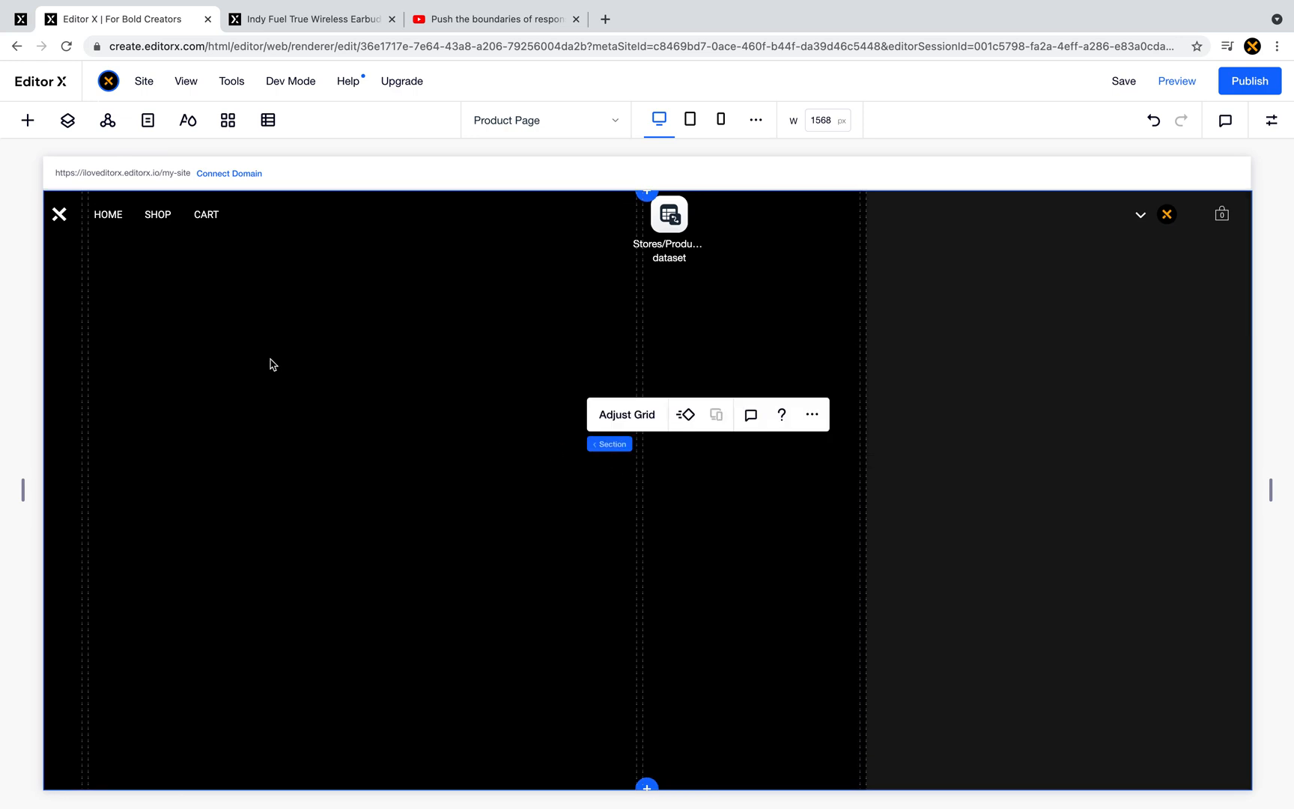
# - Examine the stacked ribbon, product name and description texts in the finished section's product details column
pyautogui.click(27, 121)
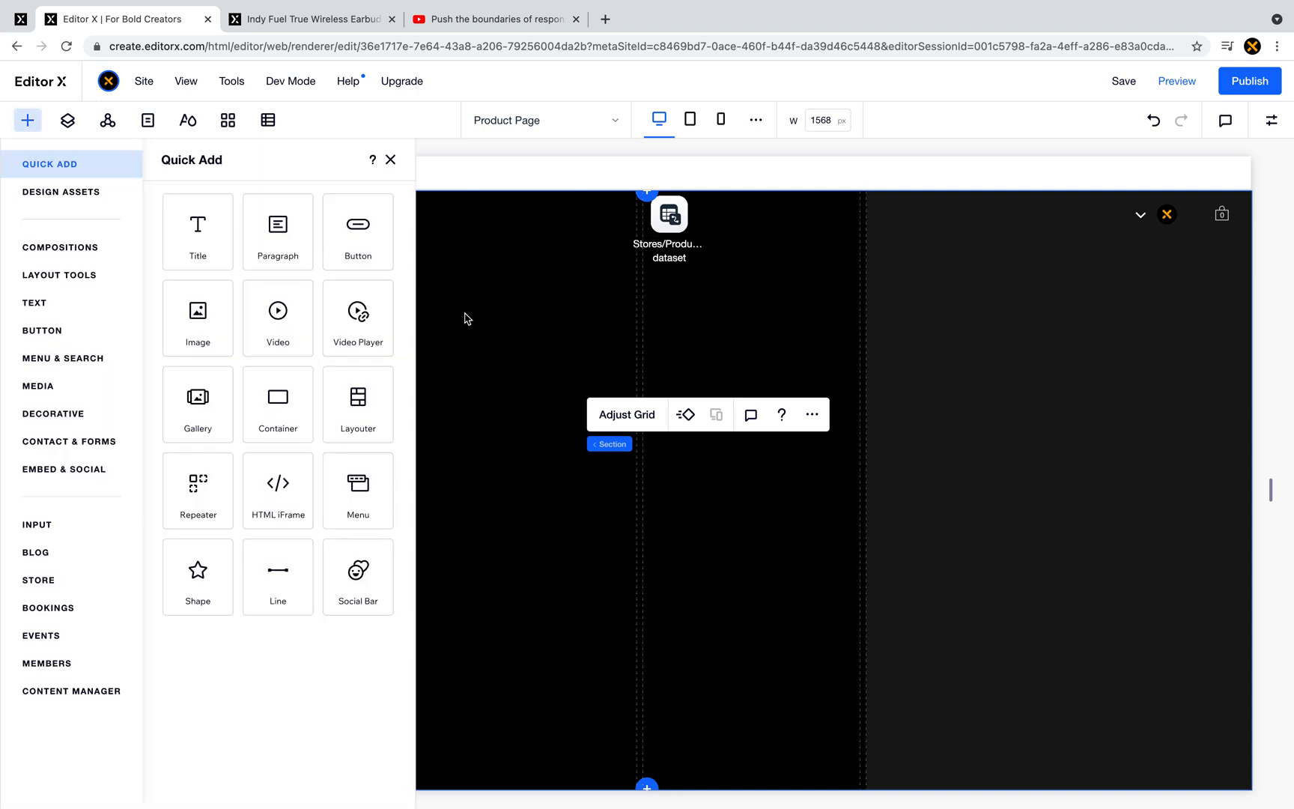
pyautogui.click(390, 159)
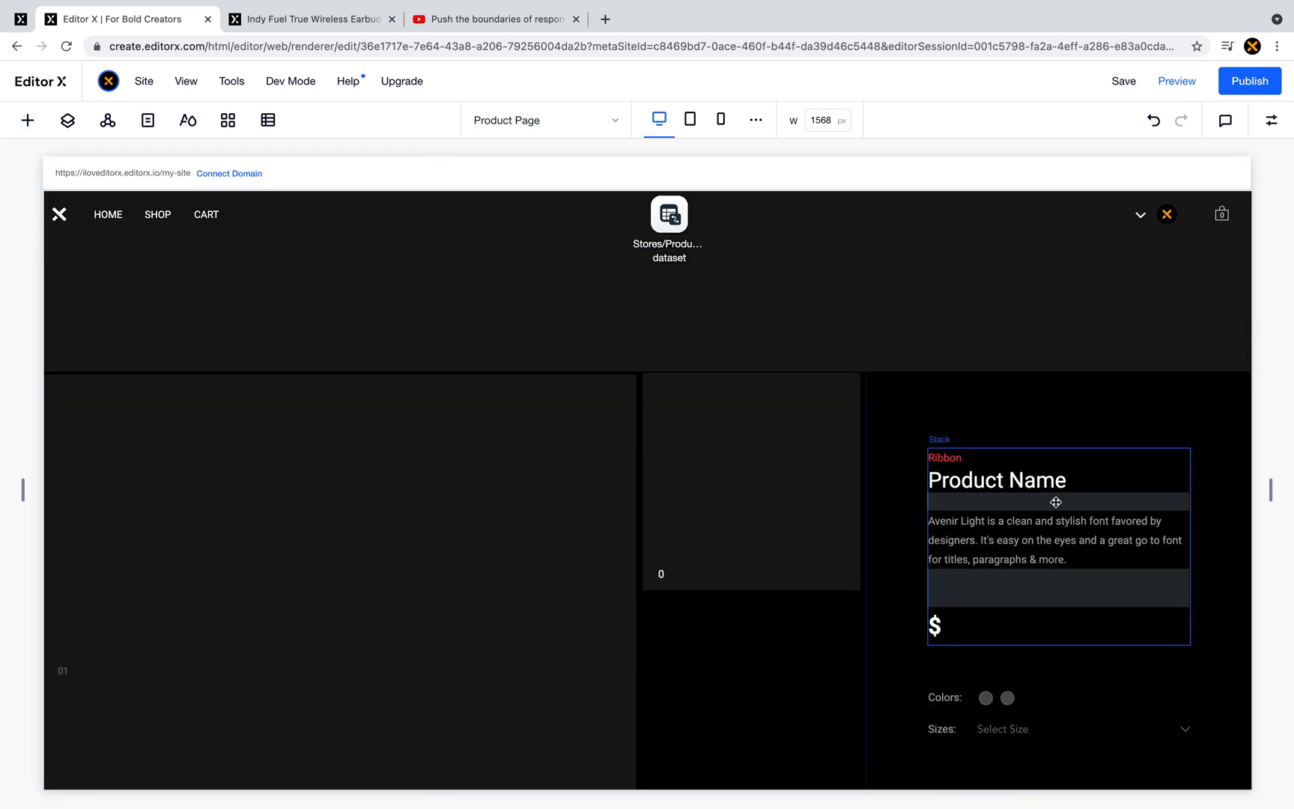
pyautogui.click(981, 460)
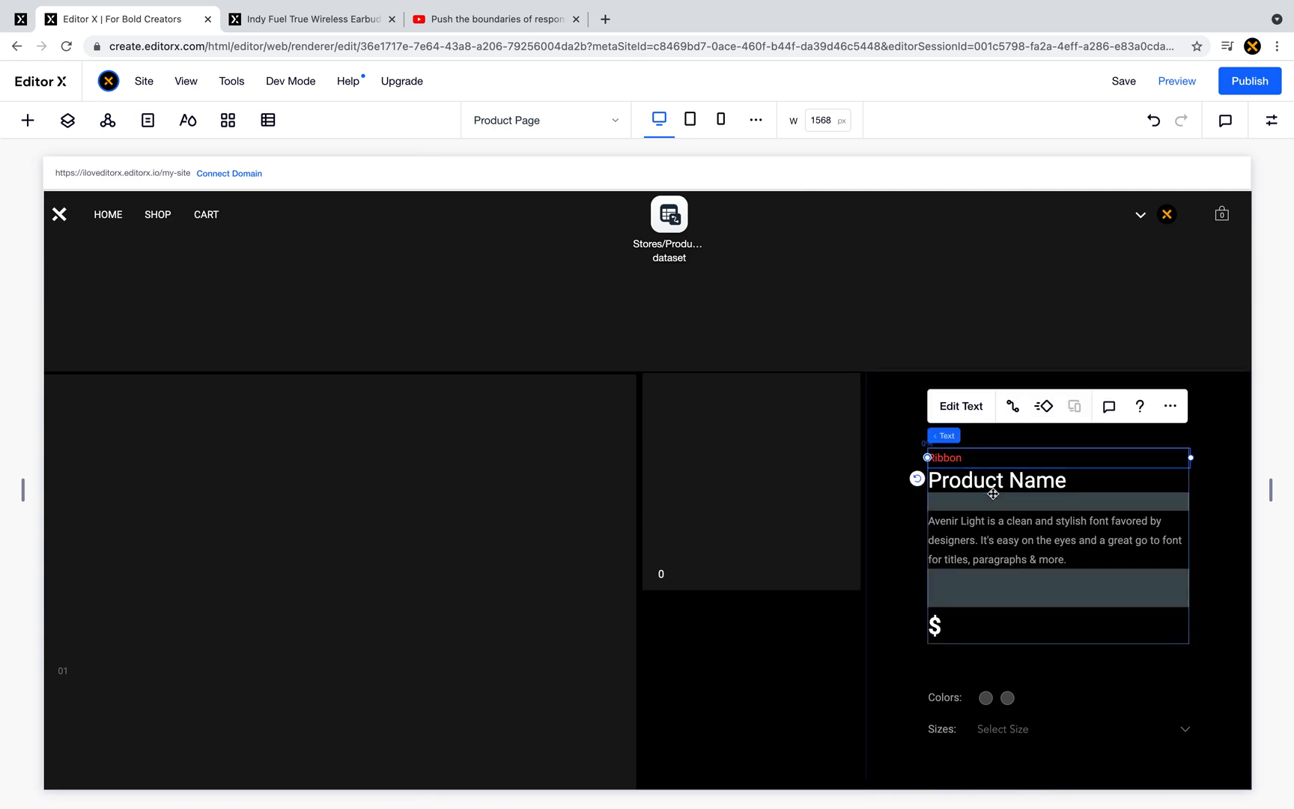
pyautogui.click(993, 480)
pyautogui.click(995, 461)
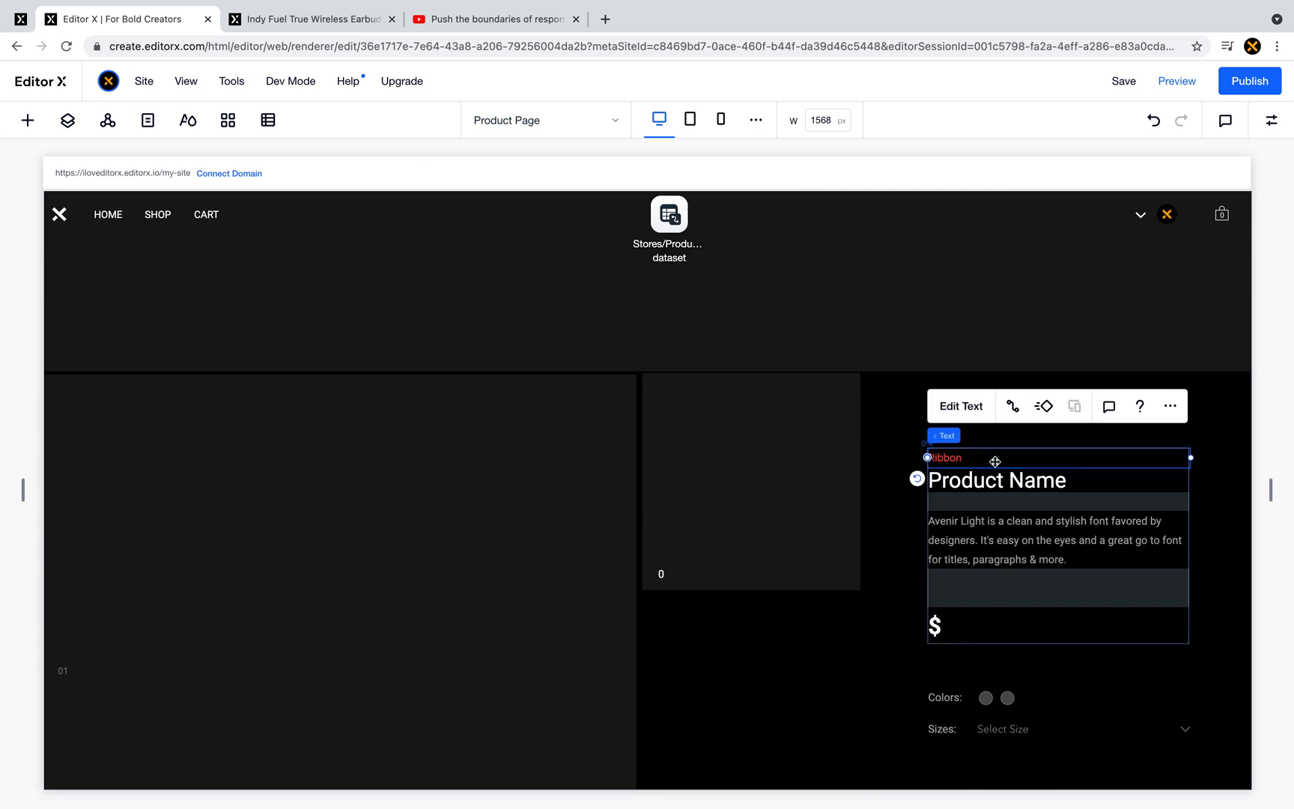
pyautogui.click(989, 480)
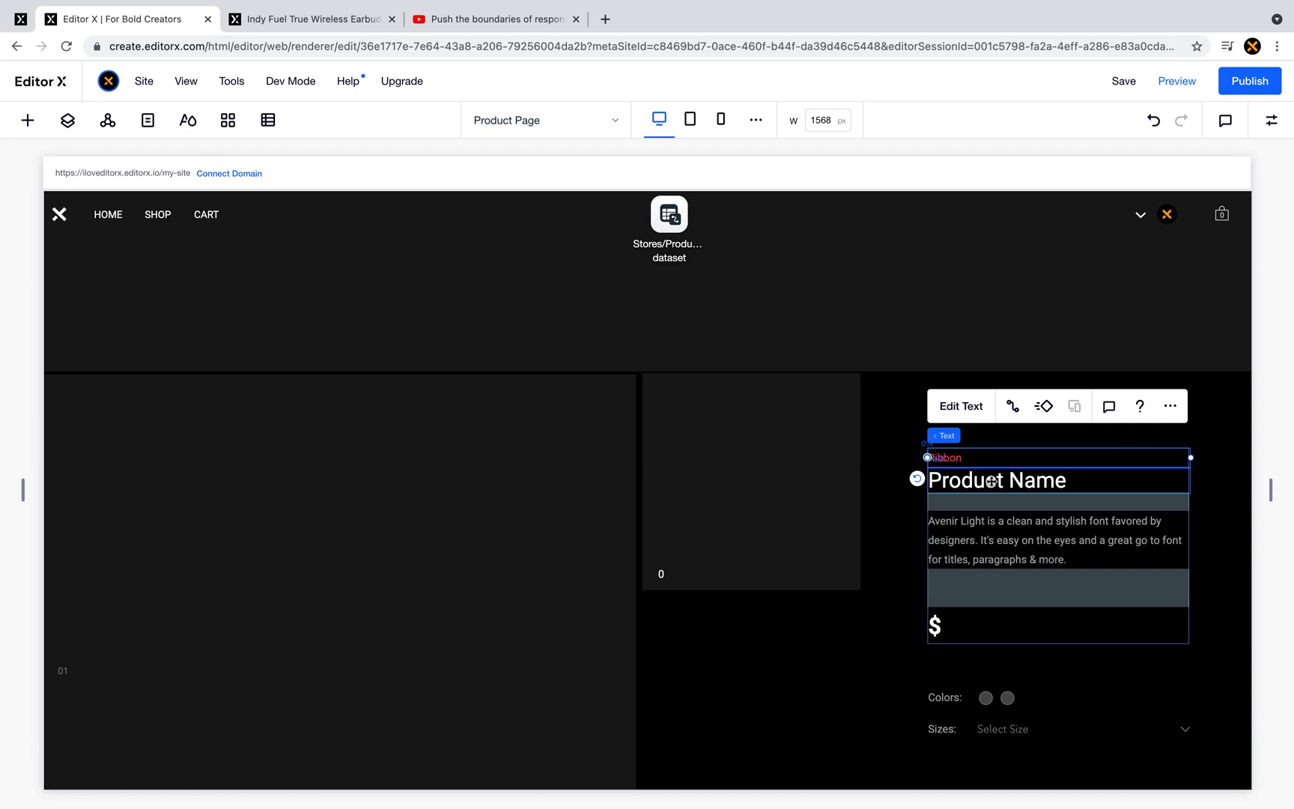
pyautogui.click(1005, 540)
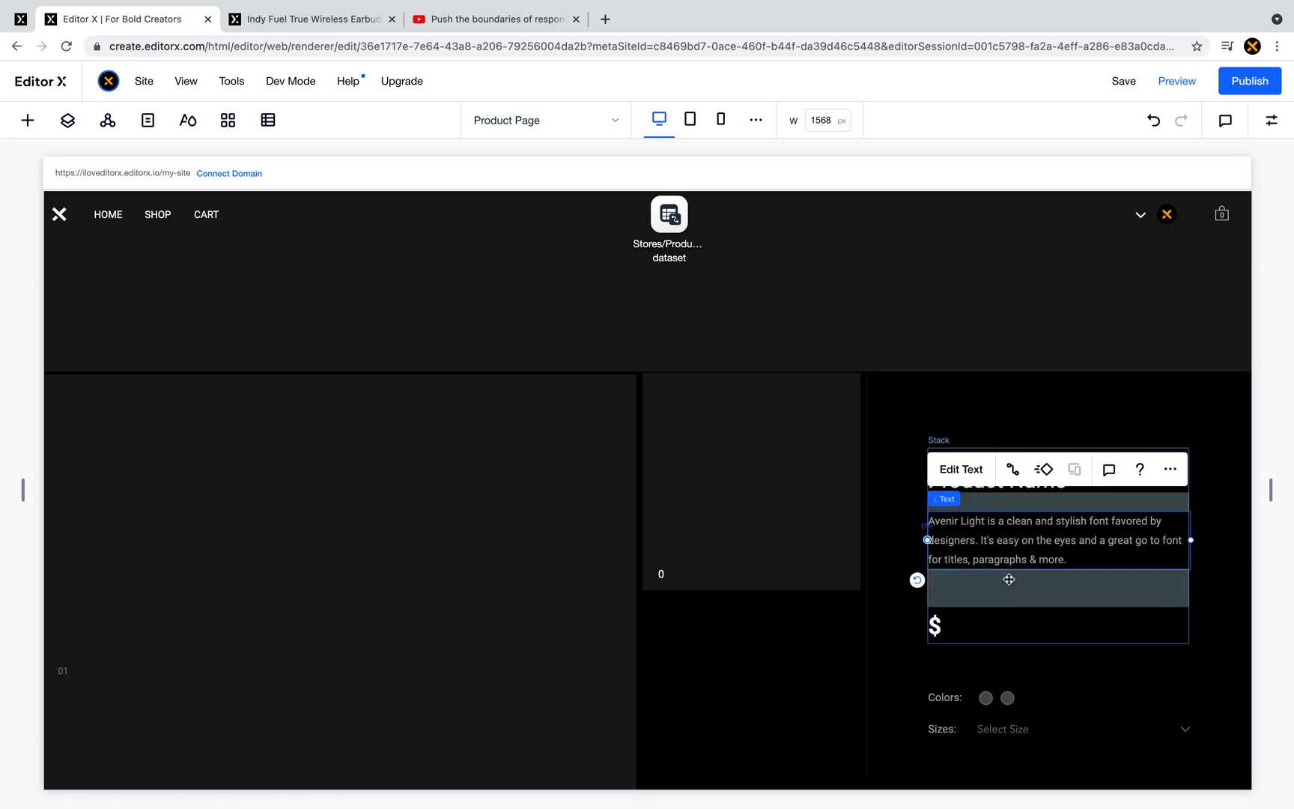
# - Set the price text in the finished section's details stack to 100% width
pyautogui.click(936, 626)
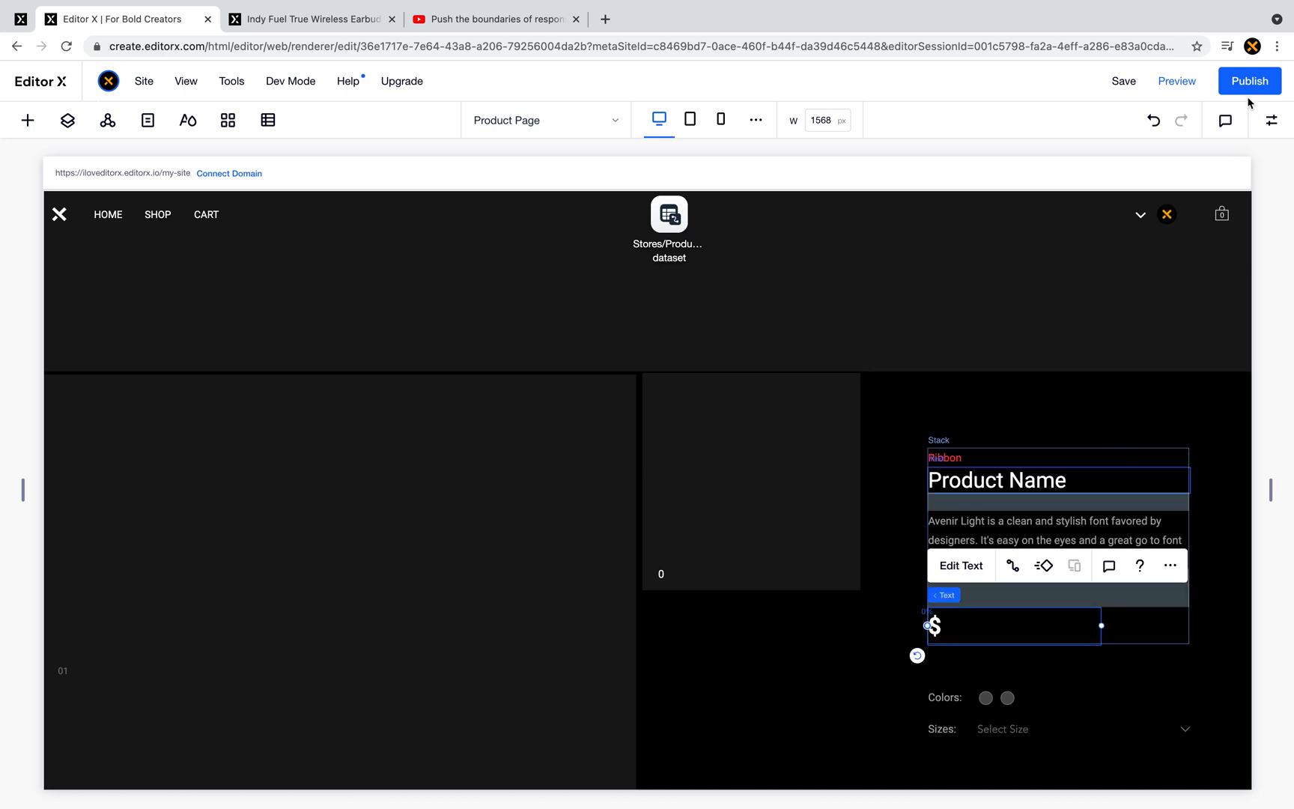
pyautogui.click(1271, 120)
pyautogui.click(1162, 412)
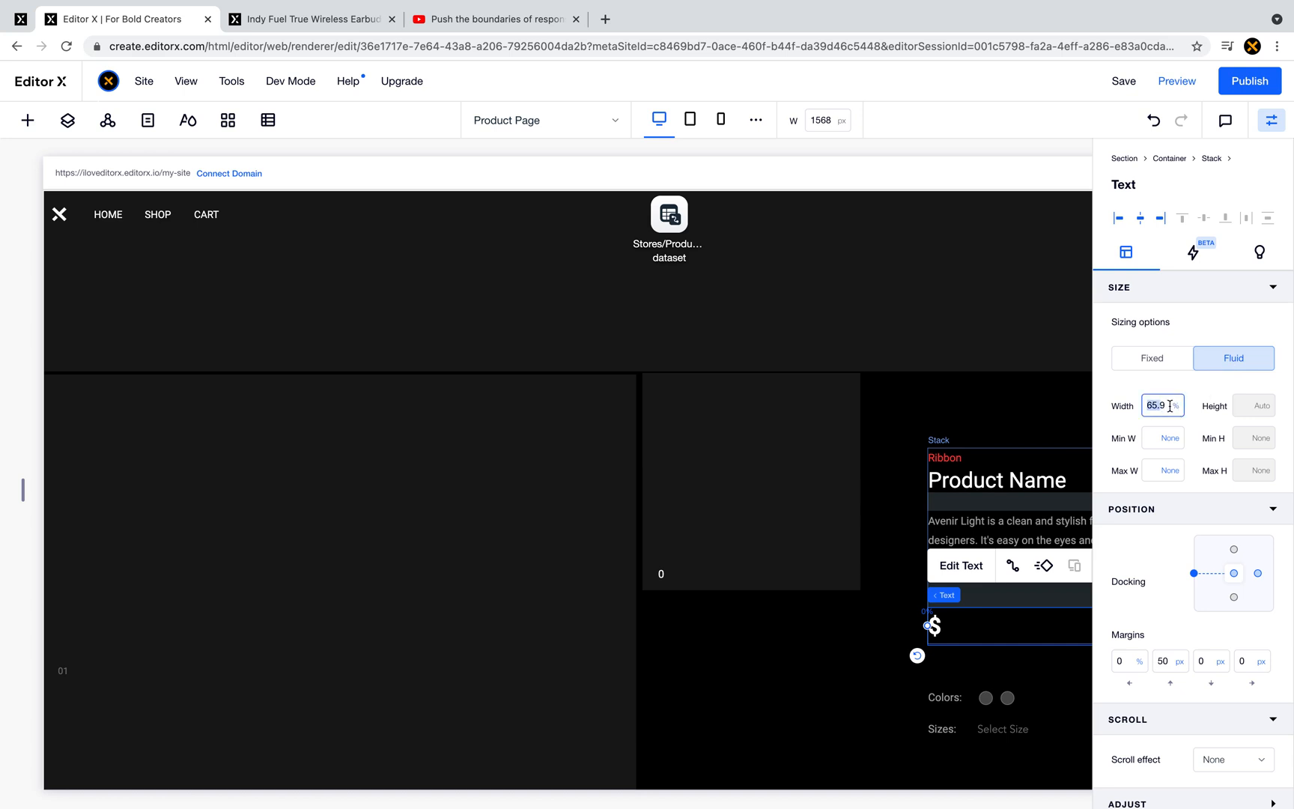
pyautogui.write('100')
pyautogui.press('Return')
pyautogui.hscroll(5, 829, 611)
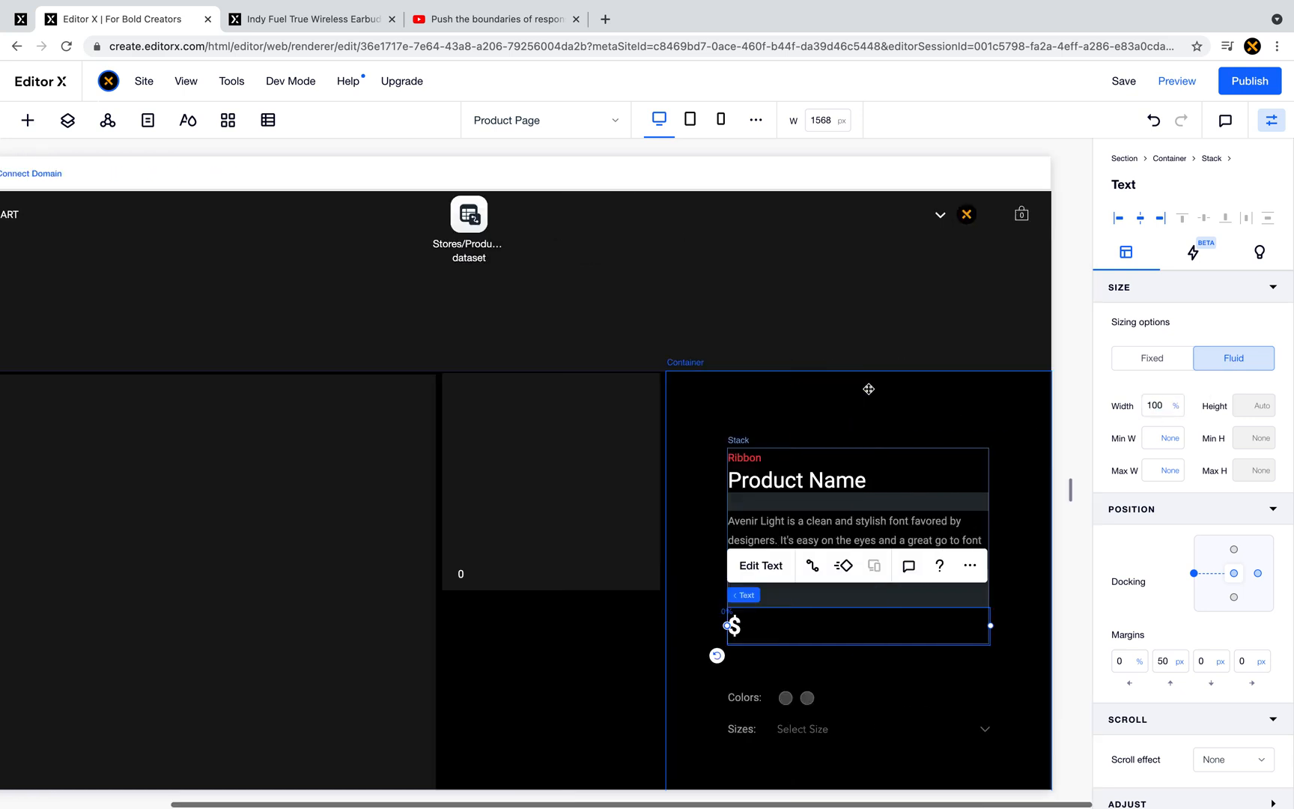
# - Examine the finished section's details stack and the row sizes of its container's 1x4 grid, comparing with the new section's container
pyautogui.click(844, 603)
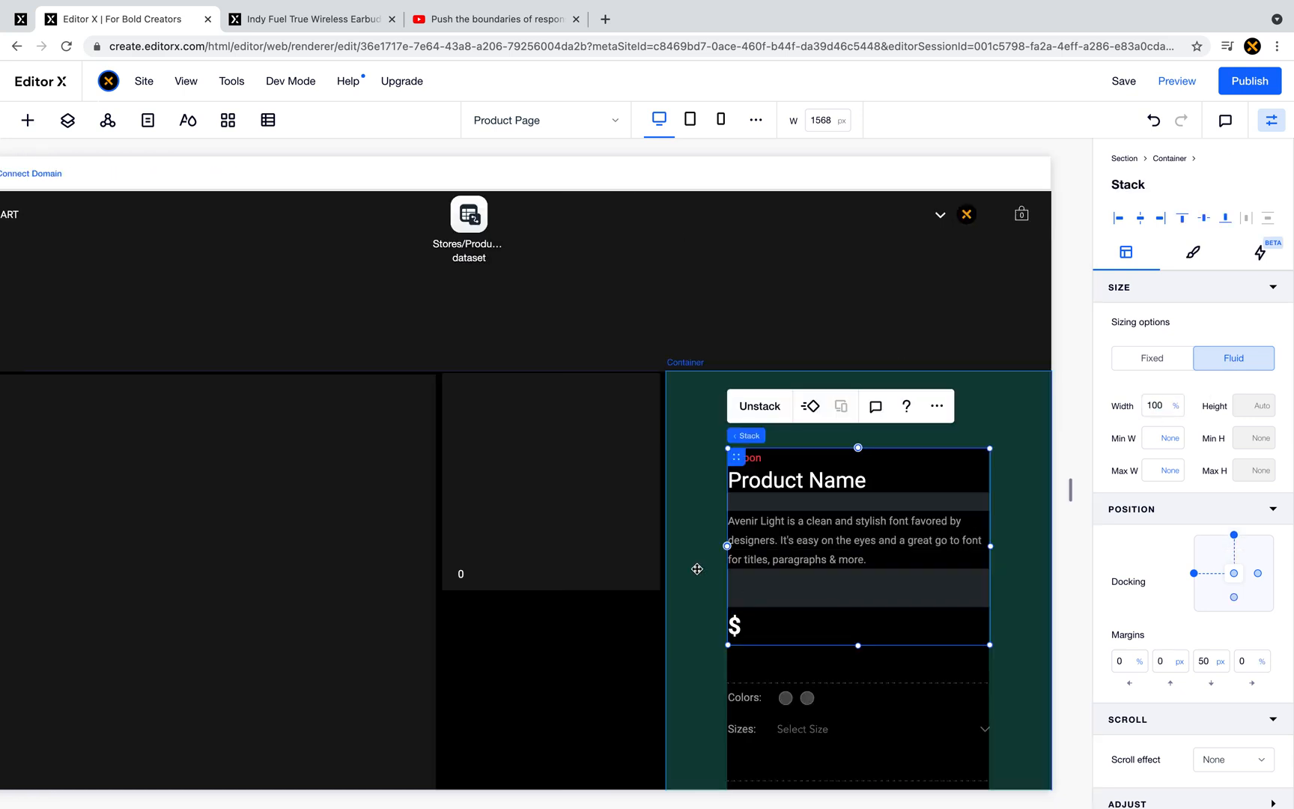
pyautogui.scroll(-1, 698, 569)
pyautogui.scroll(-2, 695, 569)
pyautogui.scroll(8, 704, 555)
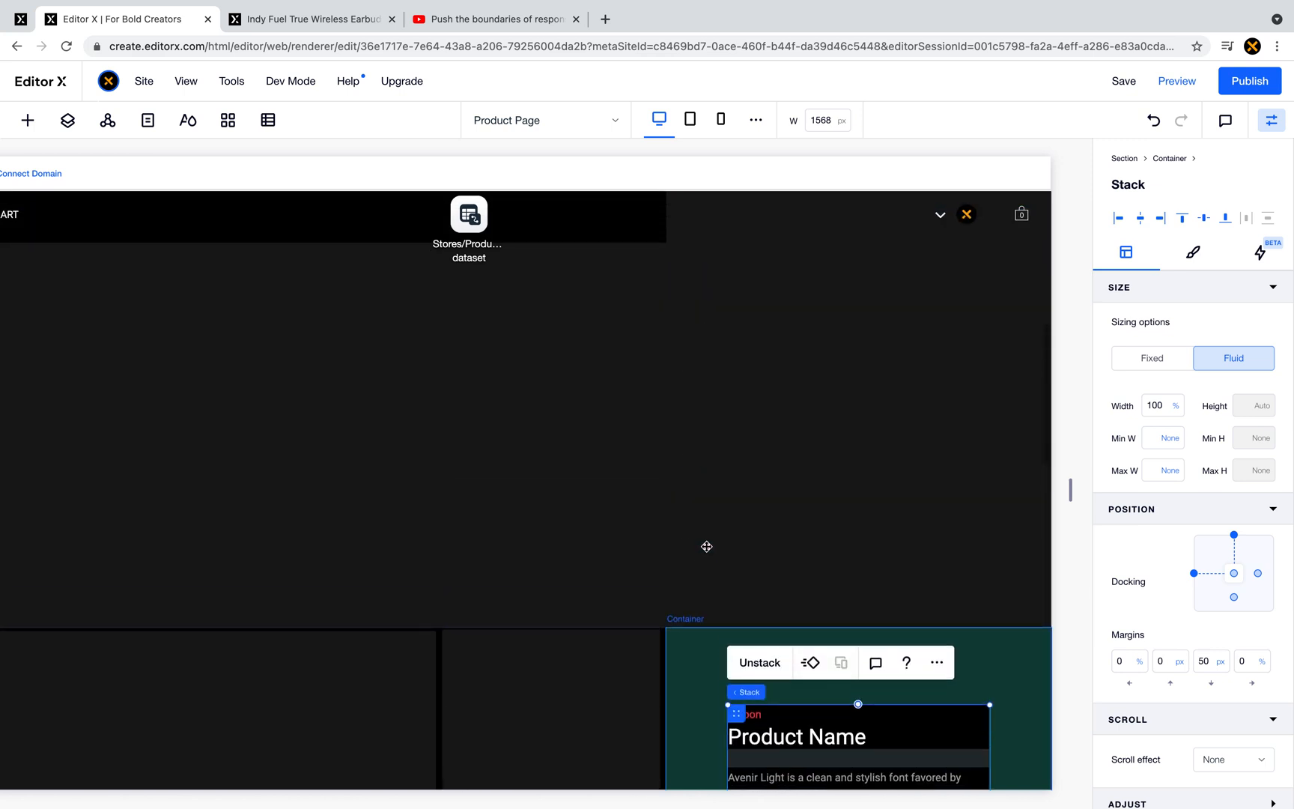
pyautogui.click(777, 386)
pyautogui.scroll(5, 779, 388)
pyautogui.scroll(1, 777, 386)
pyautogui.click(780, 389)
pyautogui.scroll(-5, 785, 391)
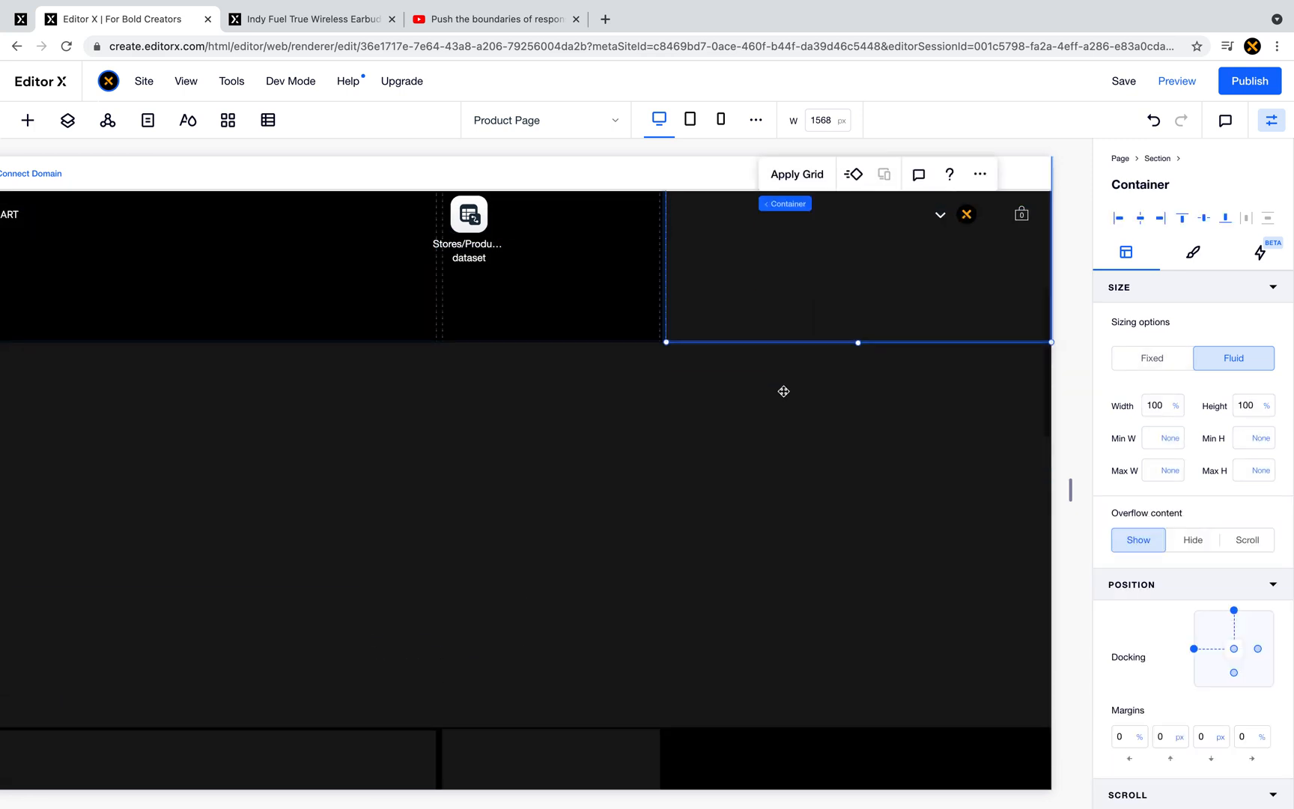
pyautogui.click(691, 421)
pyautogui.scroll(-4, 690, 421)
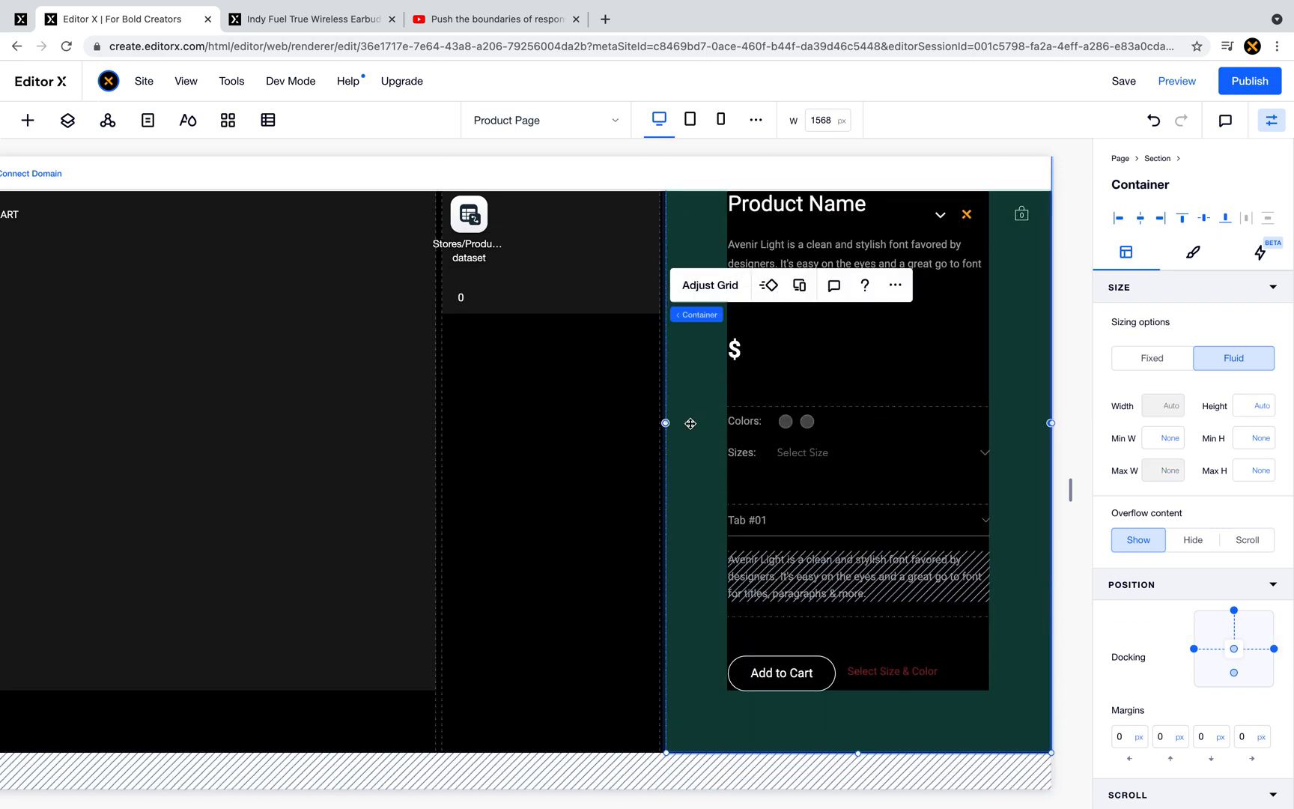
pyautogui.scroll(2, 690, 423)
pyautogui.click(706, 273)
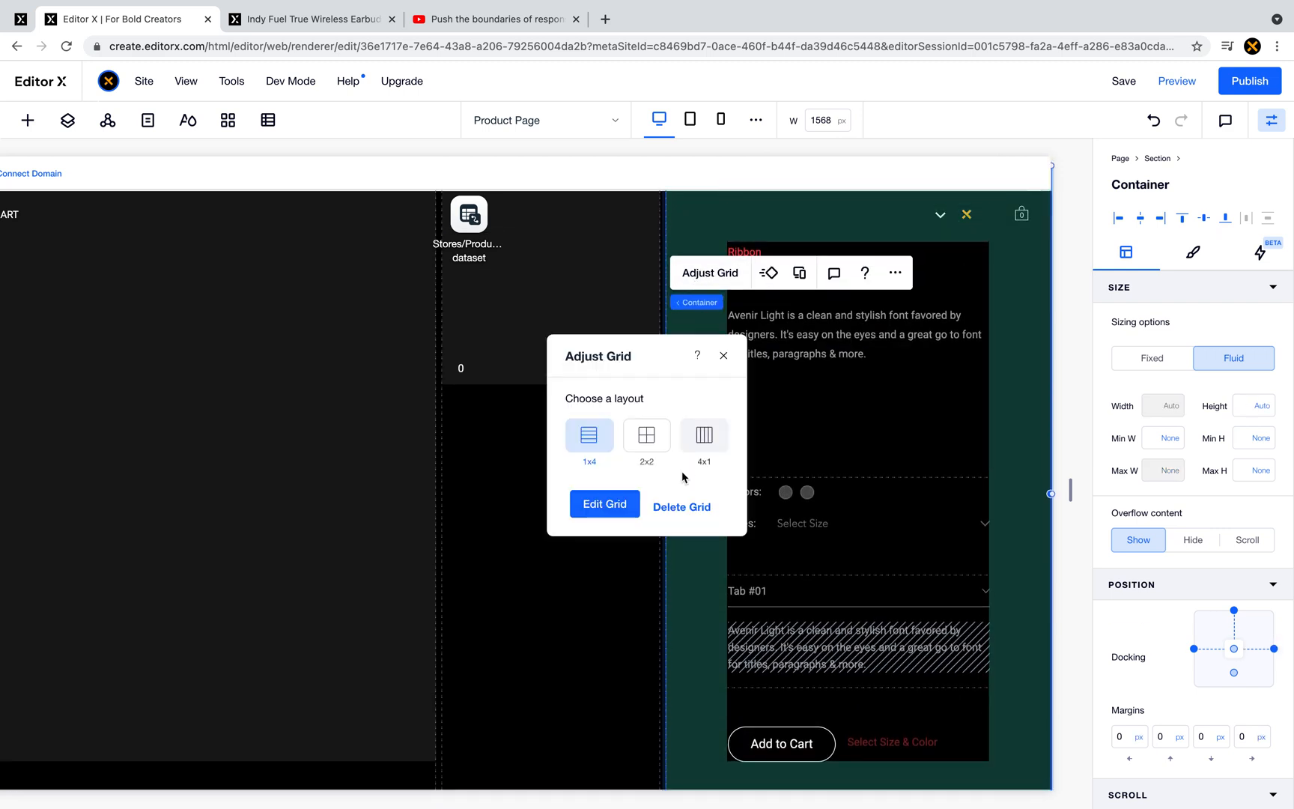
pyautogui.click(605, 504)
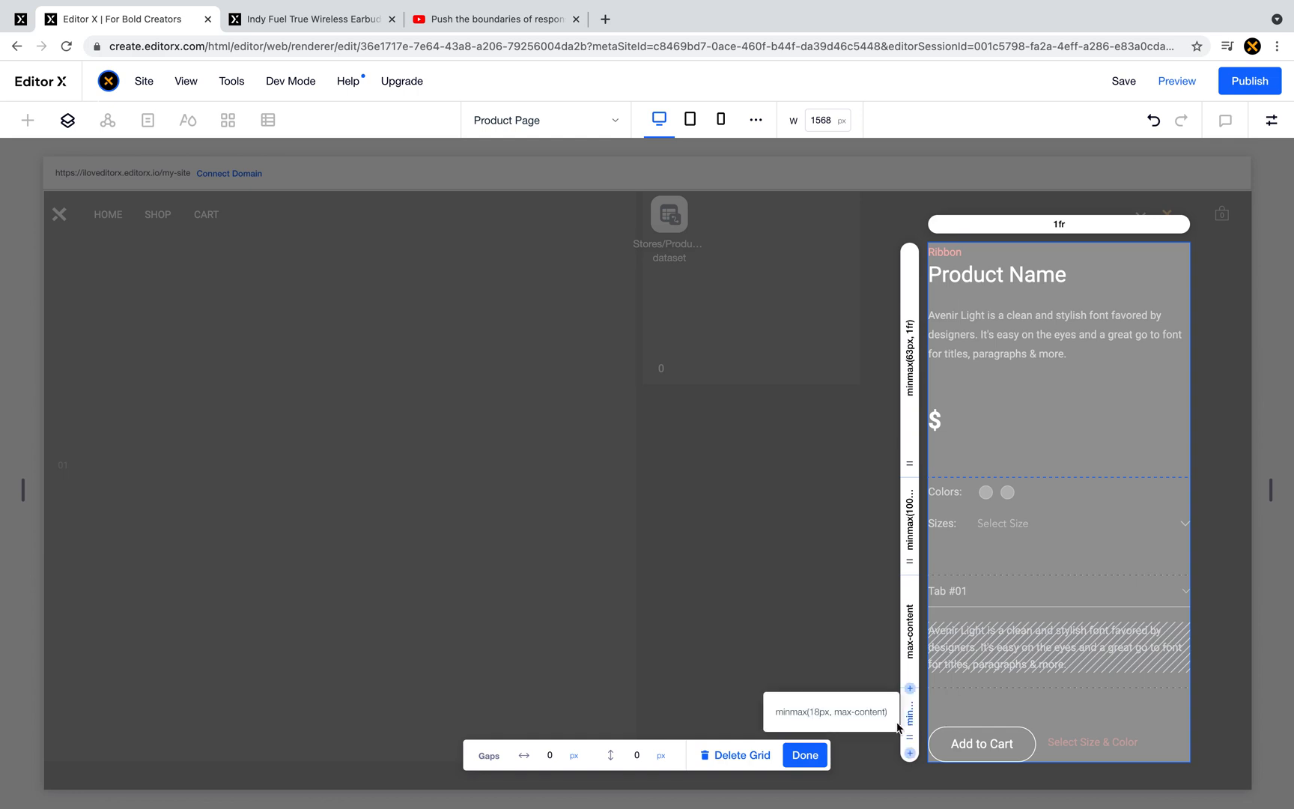
pyautogui.click(801, 756)
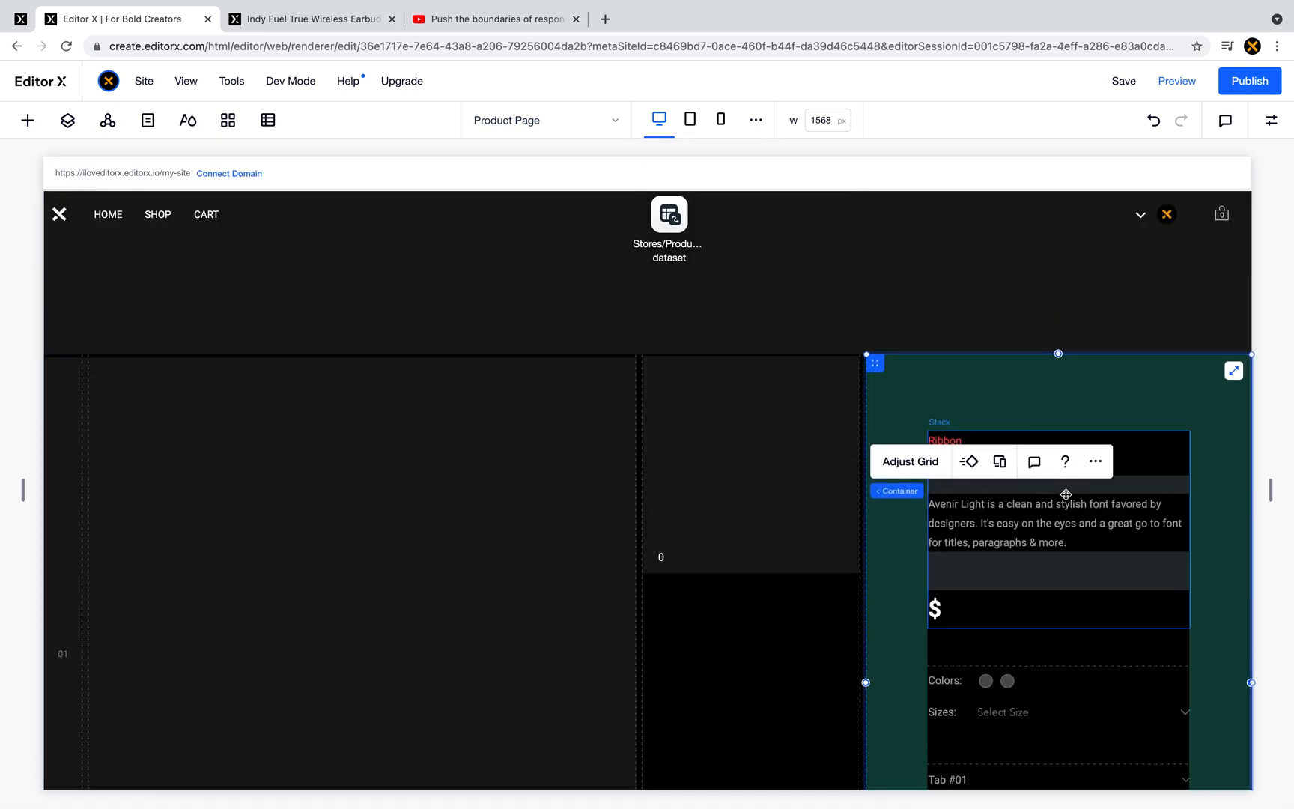
# - Copy the finished section's stack of ribbon, product name, description and price texts
pyautogui.click(1068, 488)
pyautogui.rightClick(1068, 488)
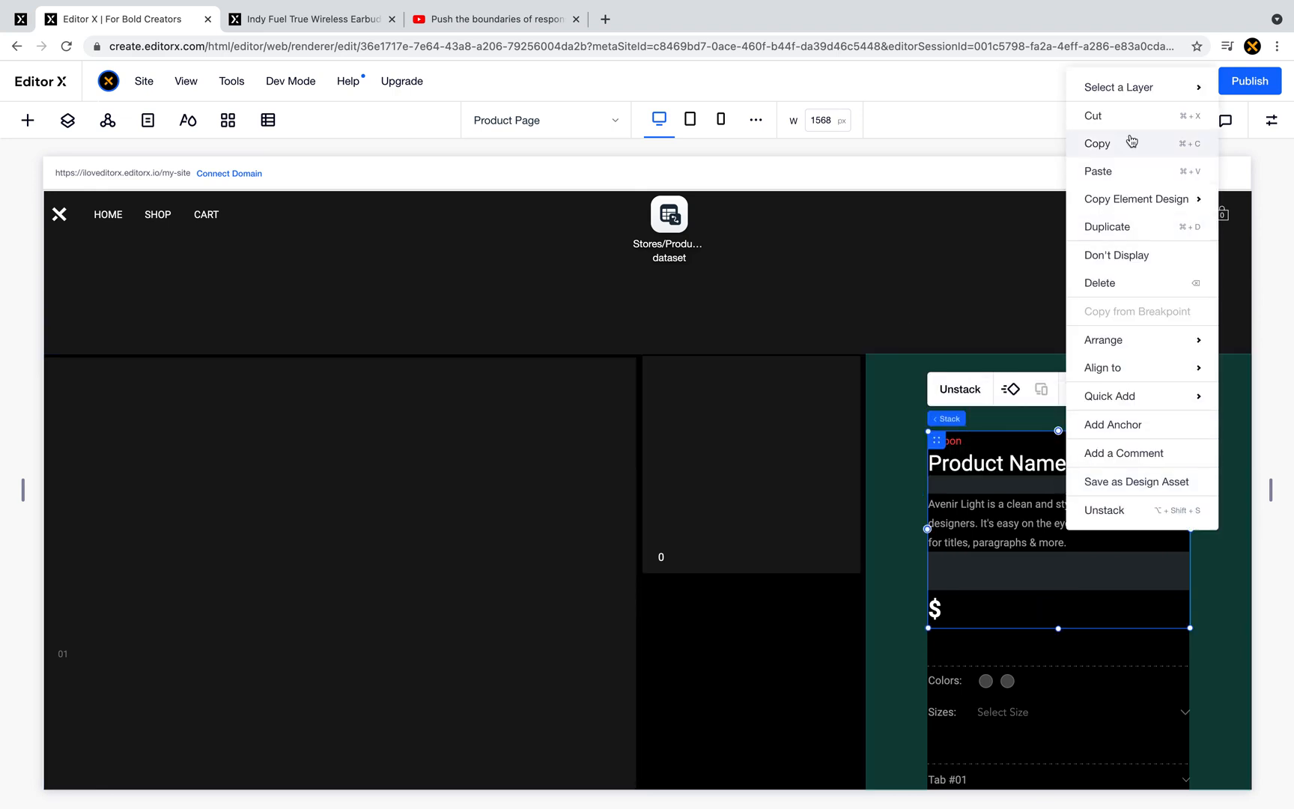
pyautogui.click(1127, 145)
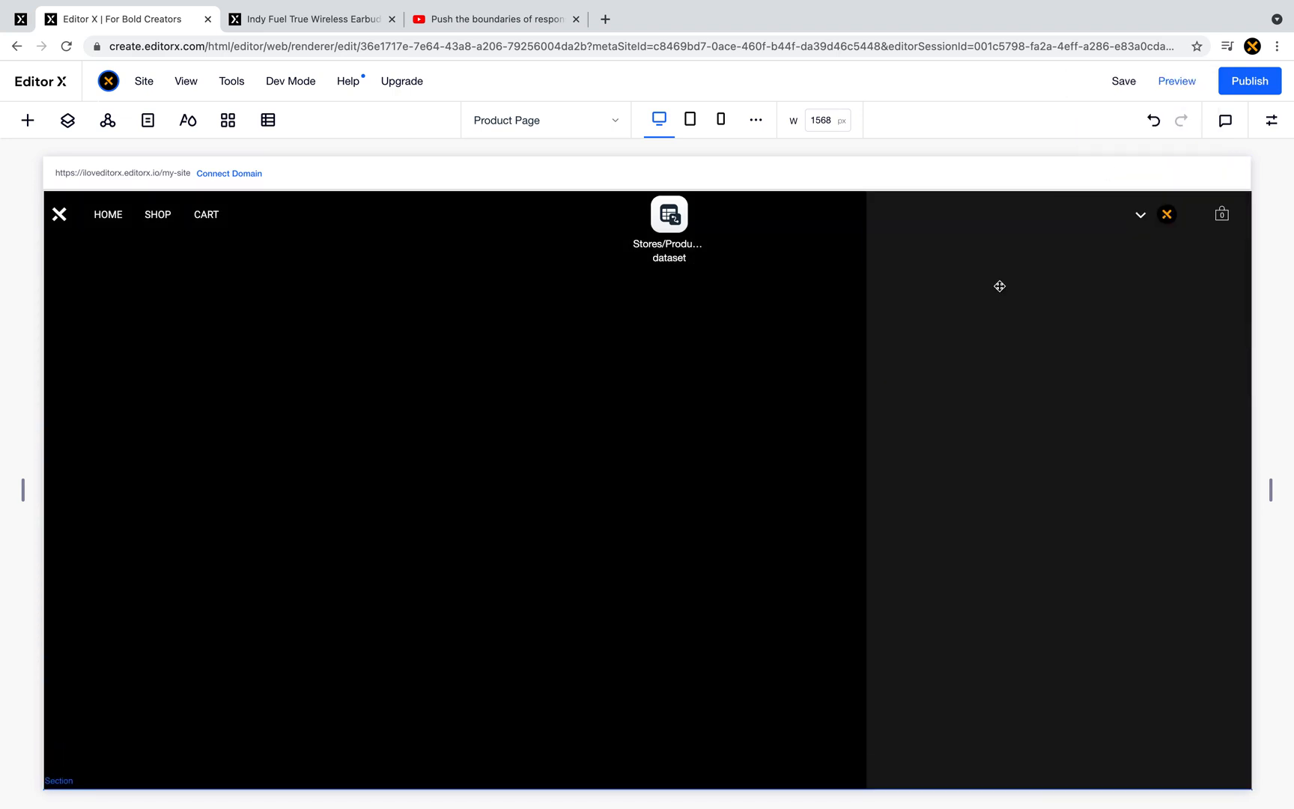
# - Apply a 1x4 grid to the container in the new section's fourth column
pyautogui.click(1000, 286)
pyautogui.click(1009, 252)
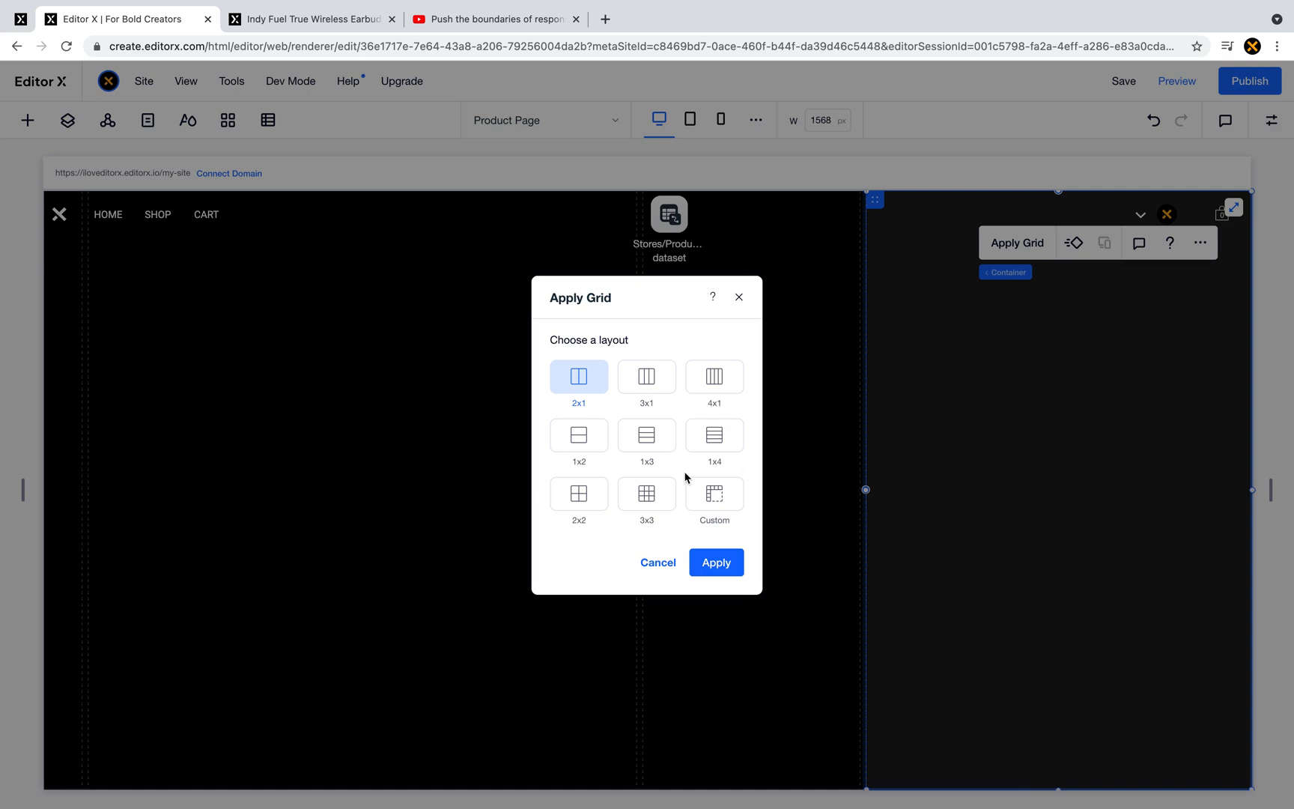
pyautogui.click(716, 443)
pyautogui.click(716, 561)
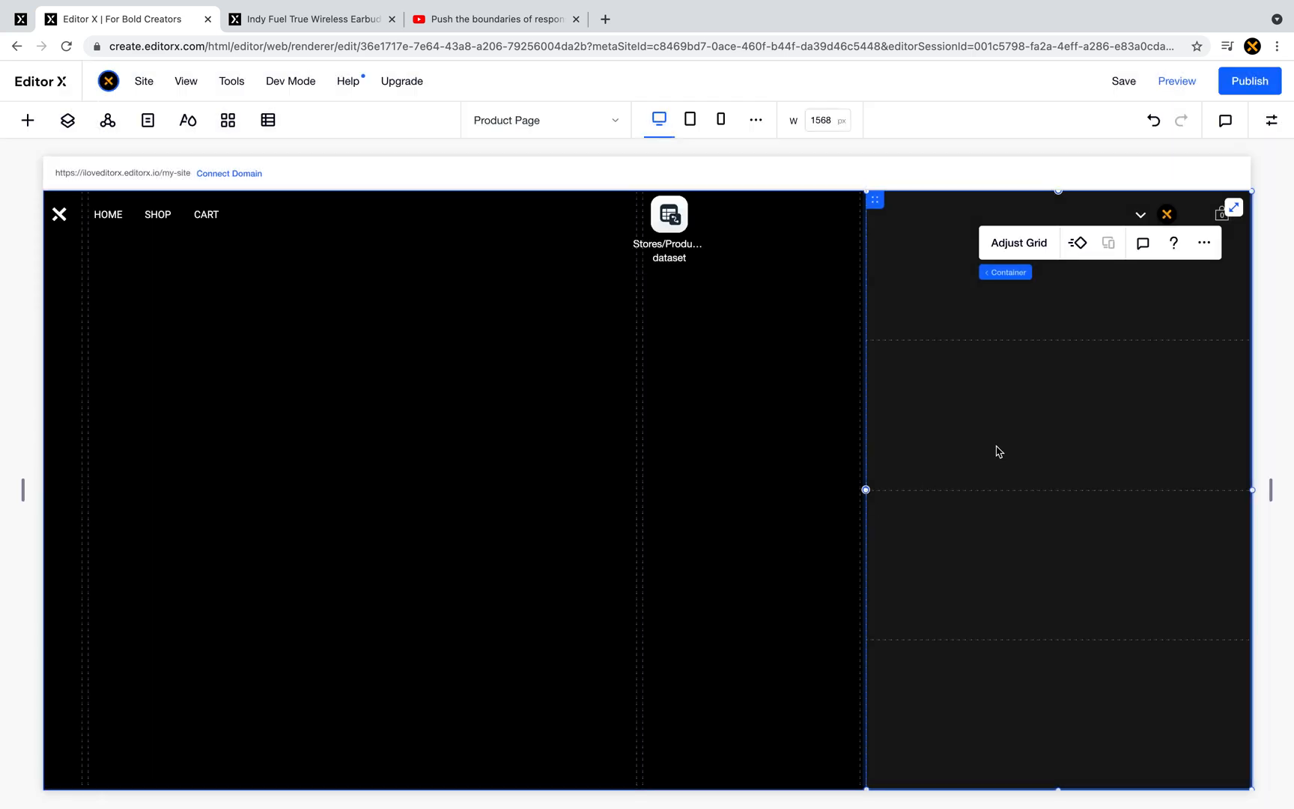
# - Paste the copied product details stack into the new section's gridded container
pyautogui.click(939, 303)
pyautogui.rightClick(939, 304)
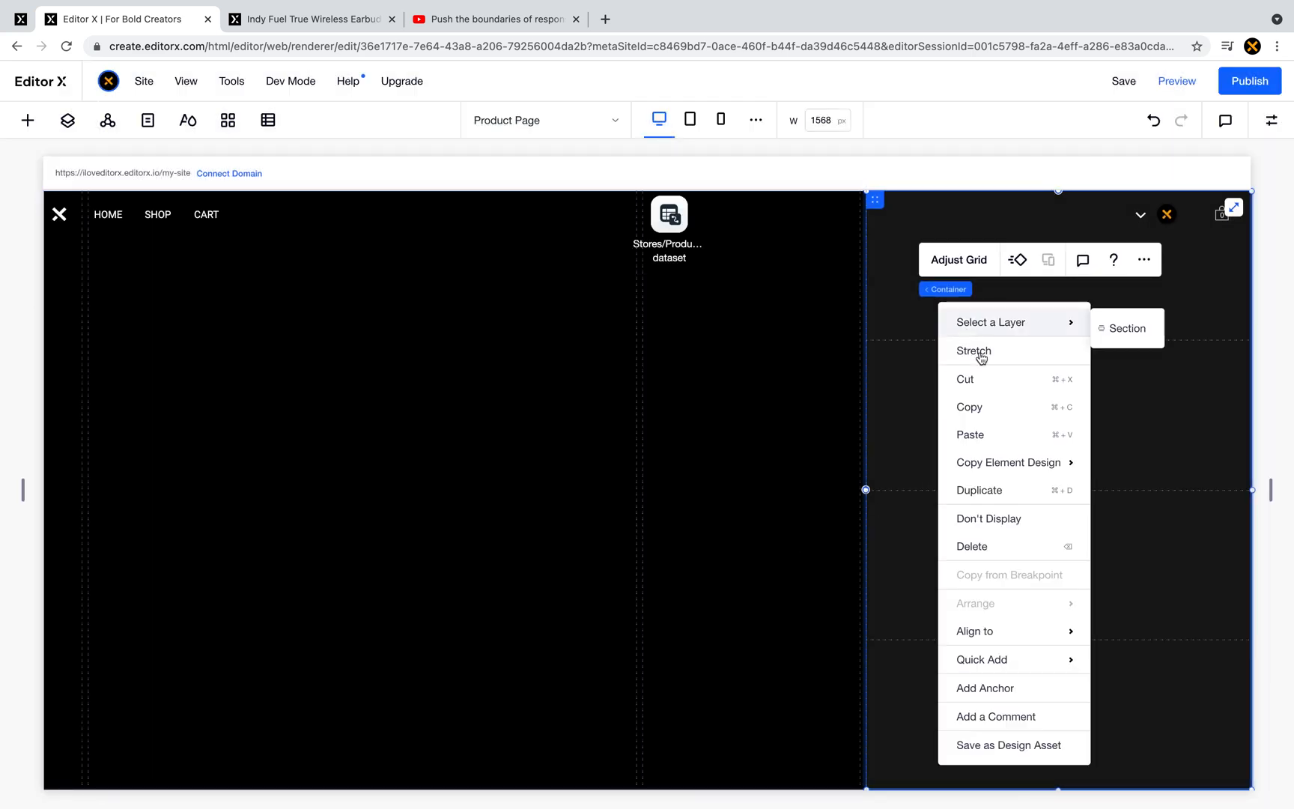
pyautogui.click(992, 434)
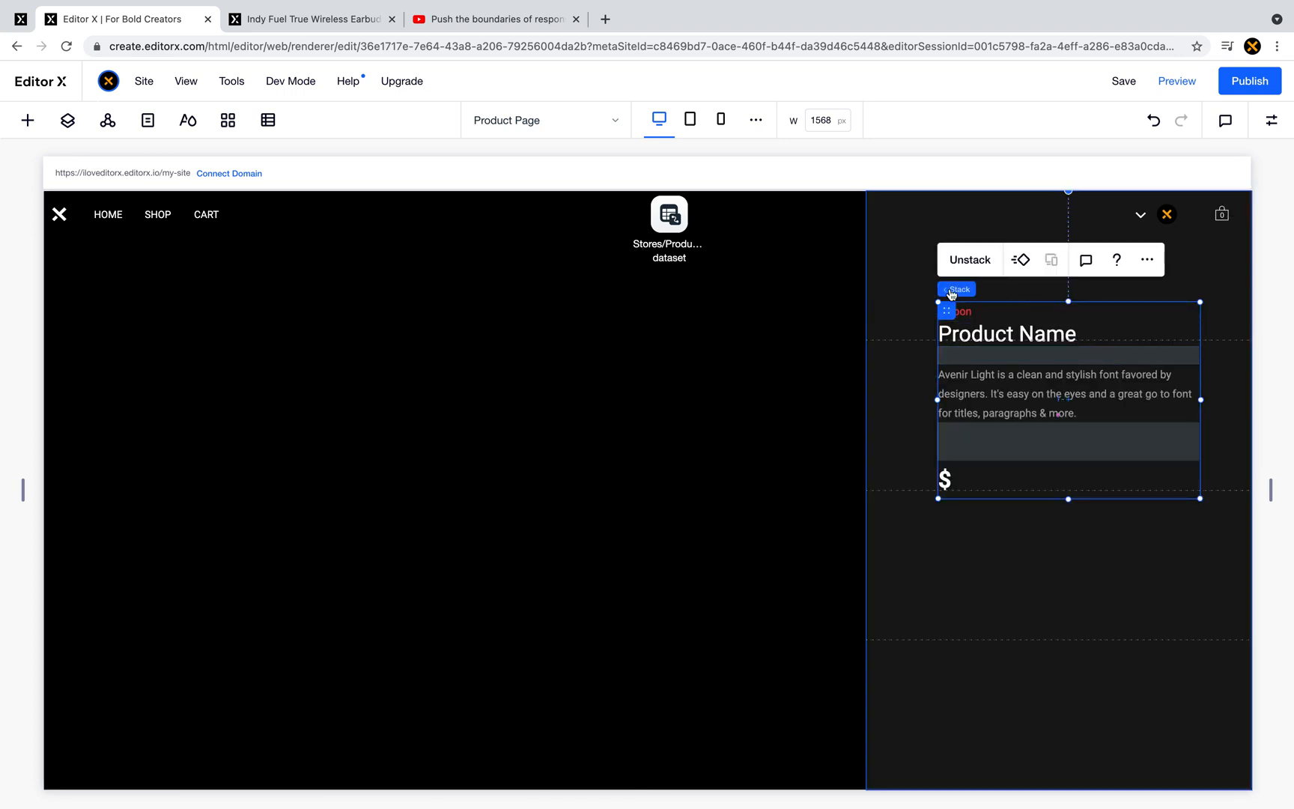
pyautogui.click(902, 275)
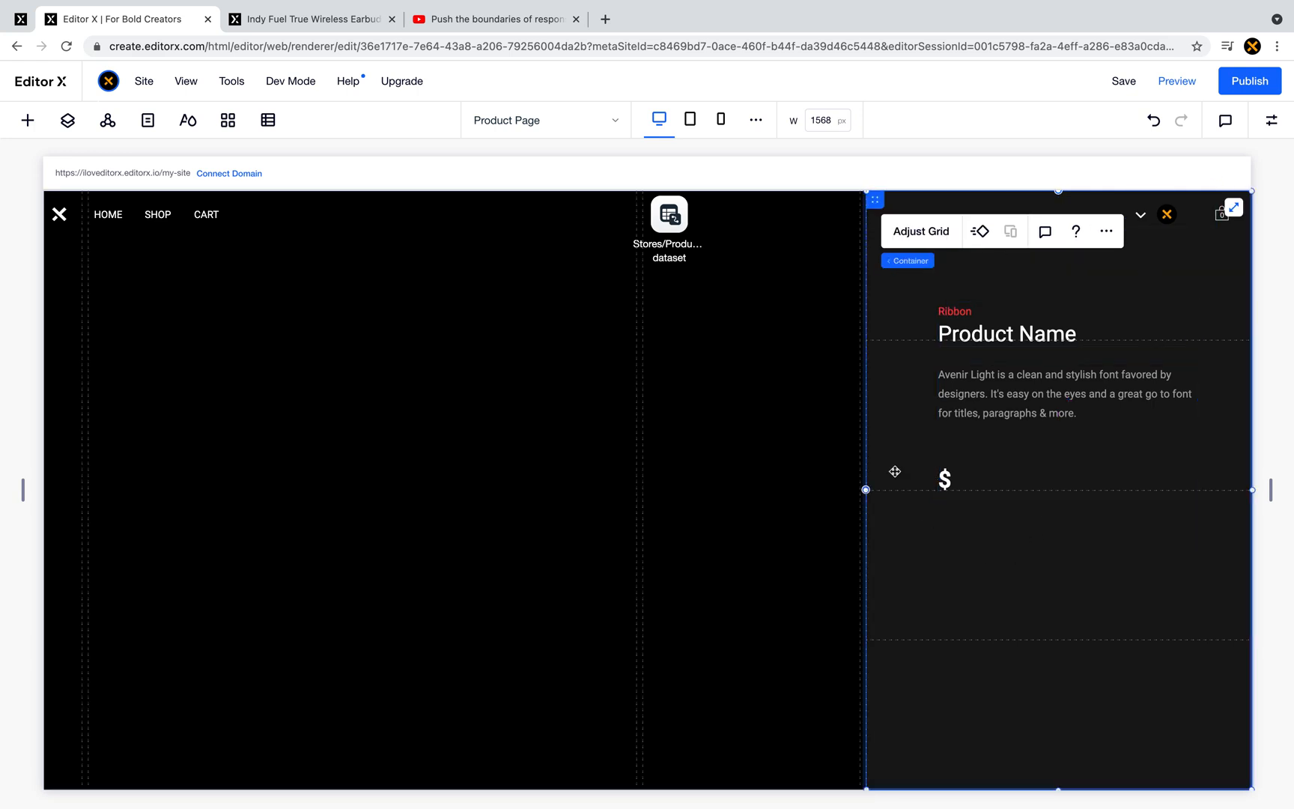
# - Limit the pasted stack's grid area to the container's first row by setting the row end to 2
pyautogui.click(971, 364)
pyautogui.click(1271, 120)
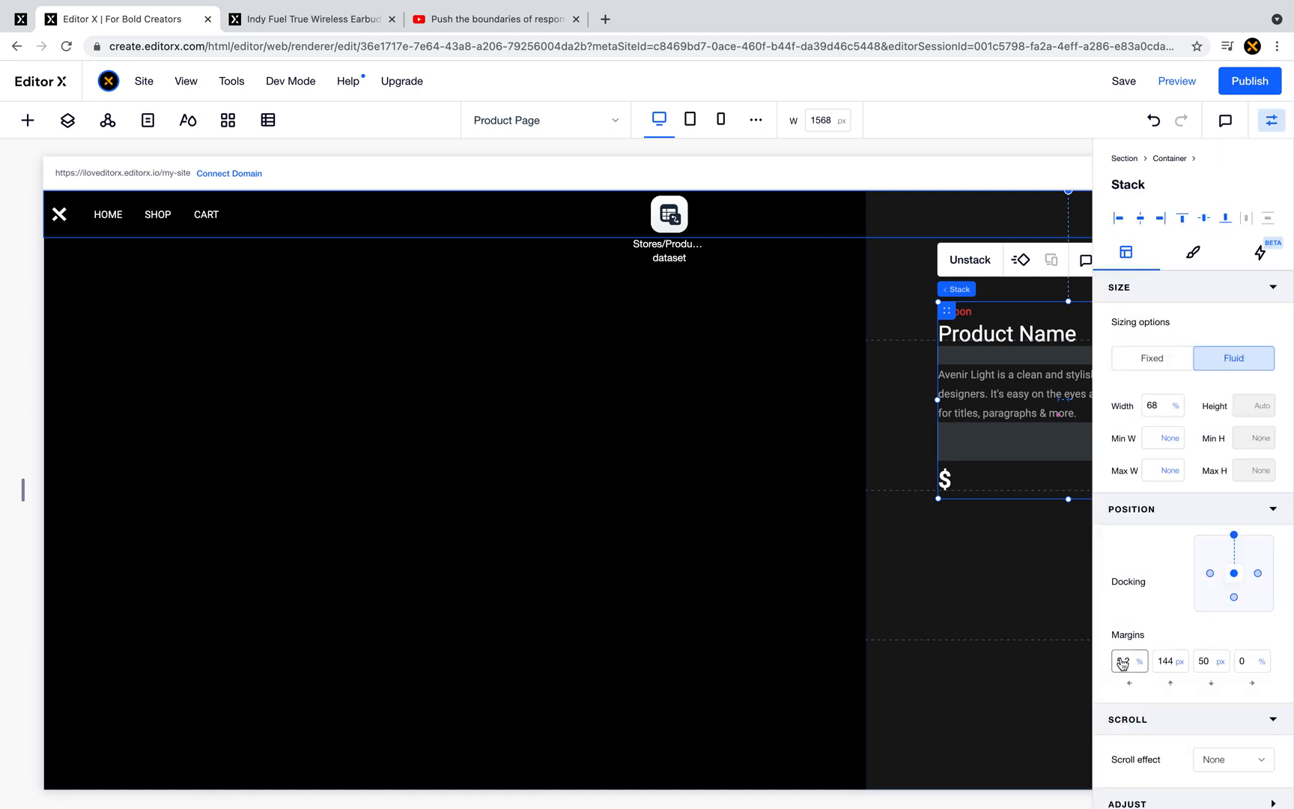
pyautogui.scroll(-2, 1149, 762)
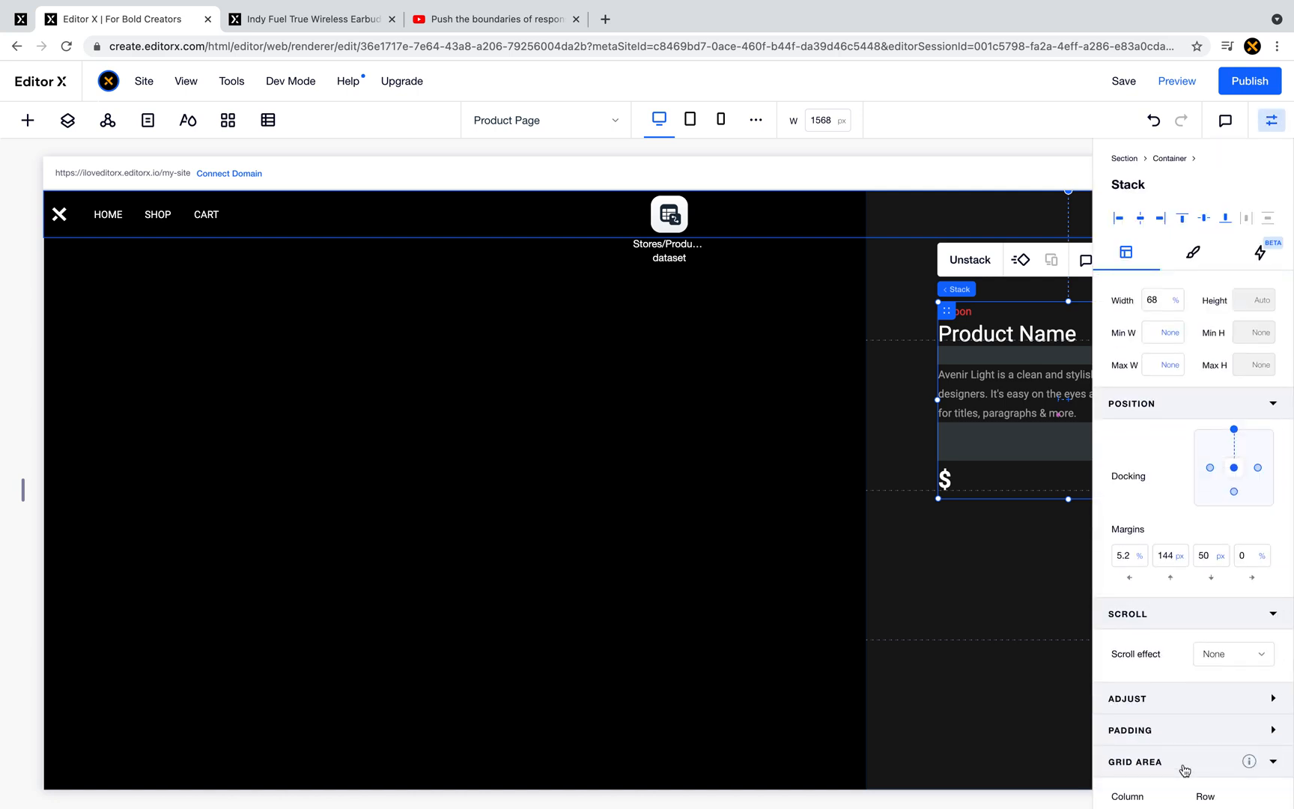
pyautogui.scroll(-2, 1187, 767)
pyautogui.click(1212, 734)
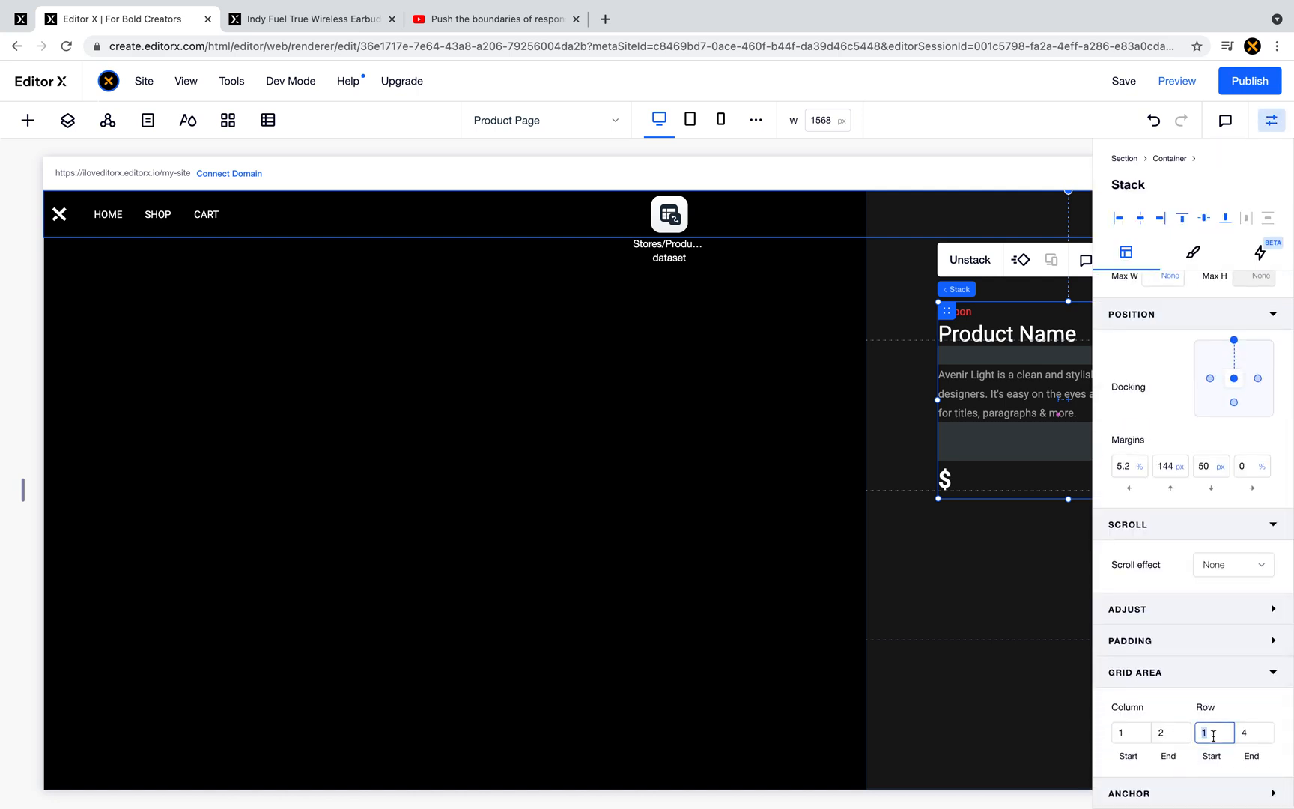
pyautogui.click(1263, 734)
pyautogui.write('2')
pyautogui.scroll(3, 1242, 608)
# - Set the pasted stack's width to 100% and its left margin to 0
pyautogui.click(1163, 415)
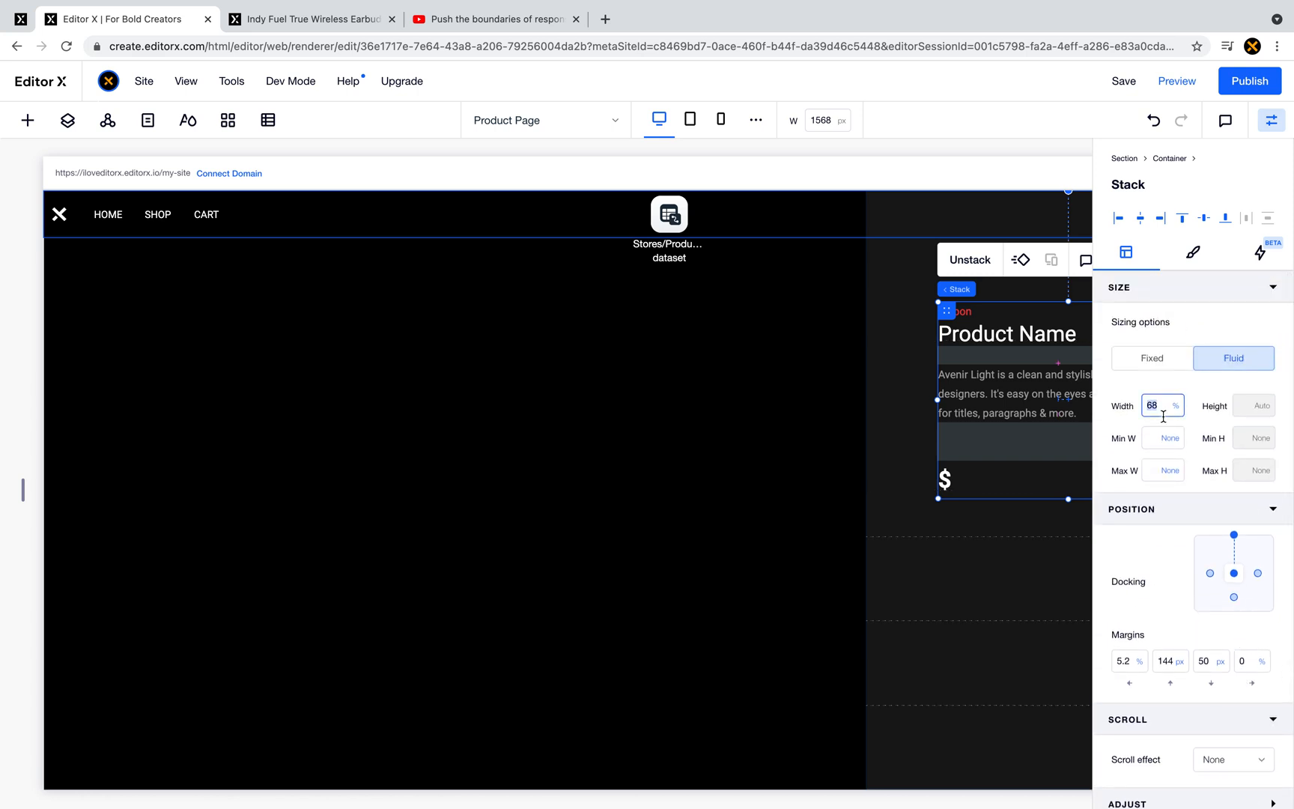
pyautogui.write('100')
pyautogui.press('Return')
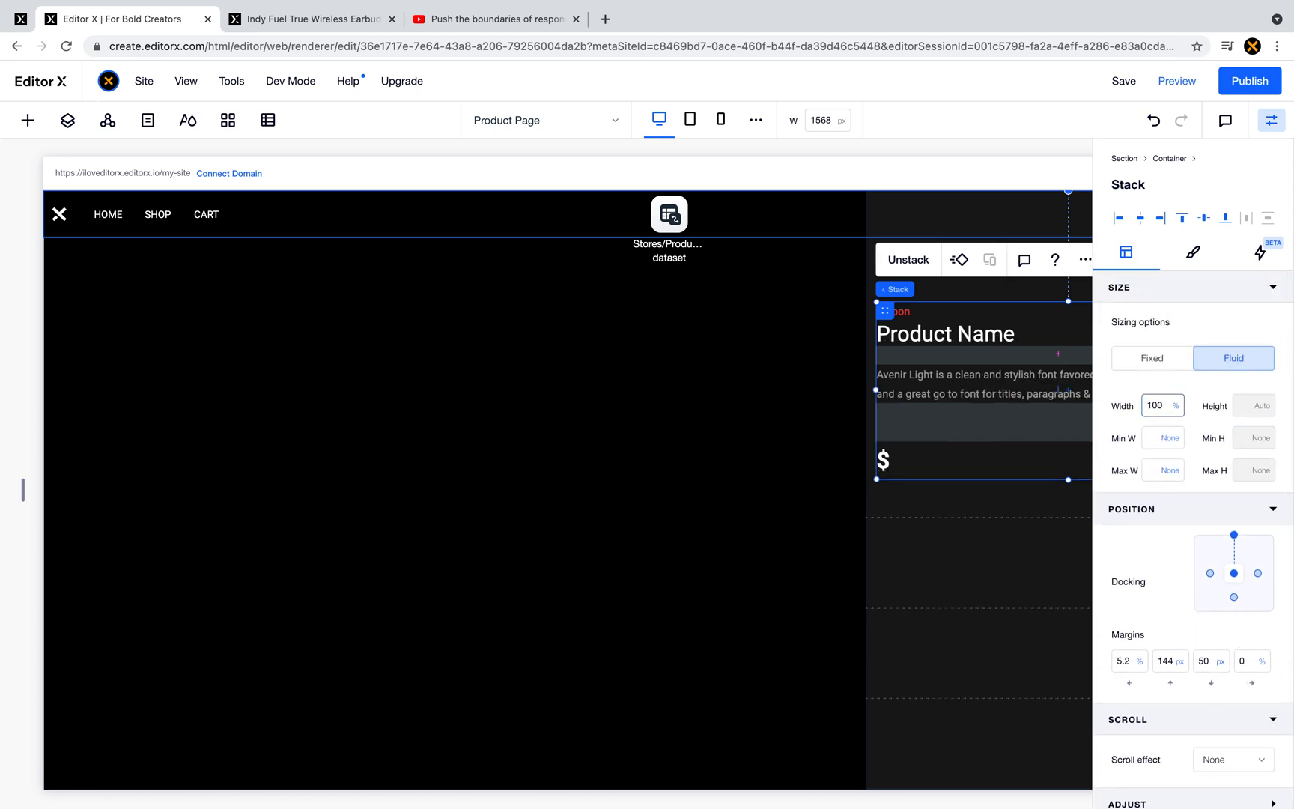
pyautogui.click(1138, 662)
pyautogui.write('0')
pyautogui.press('Return')
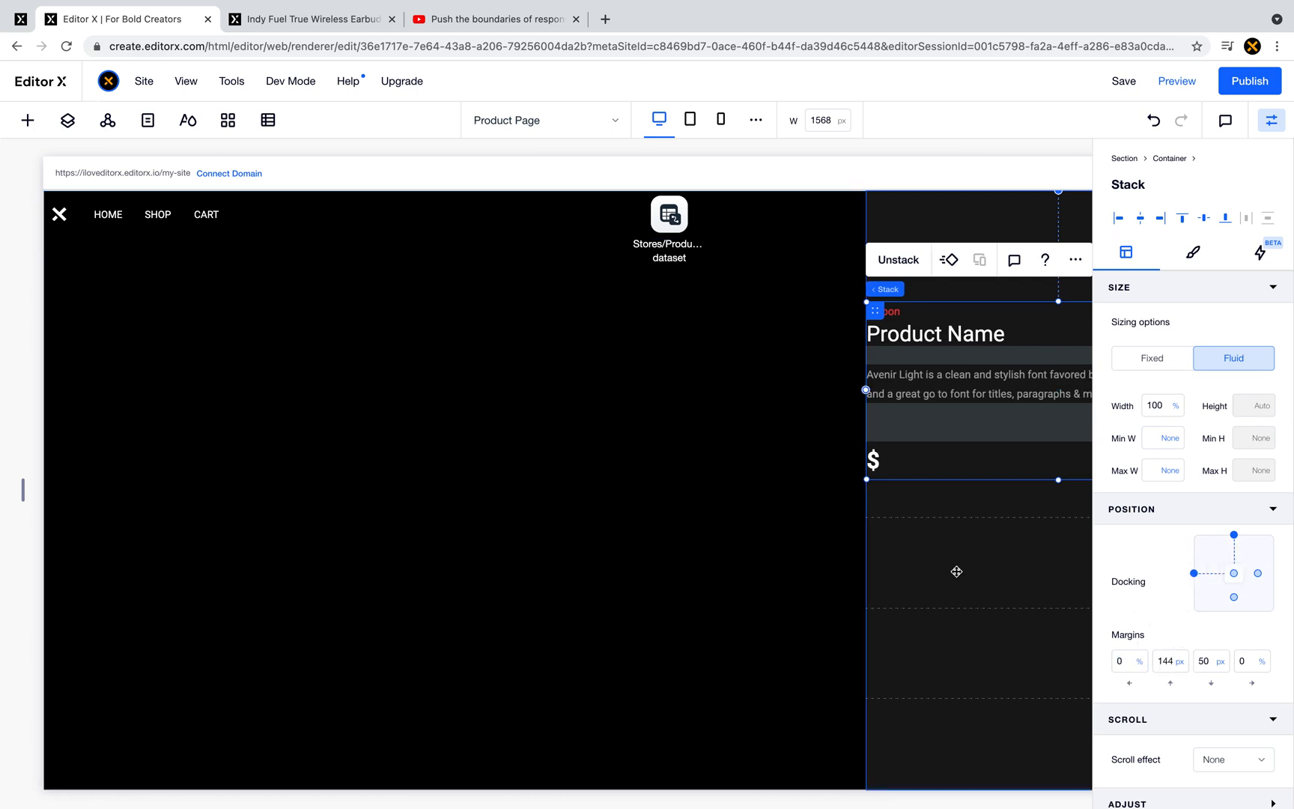
# - Try an 80 px left margin on the new section's container and reset it to 0
pyautogui.hscroll(5, 956, 569)
pyautogui.click(915, 662)
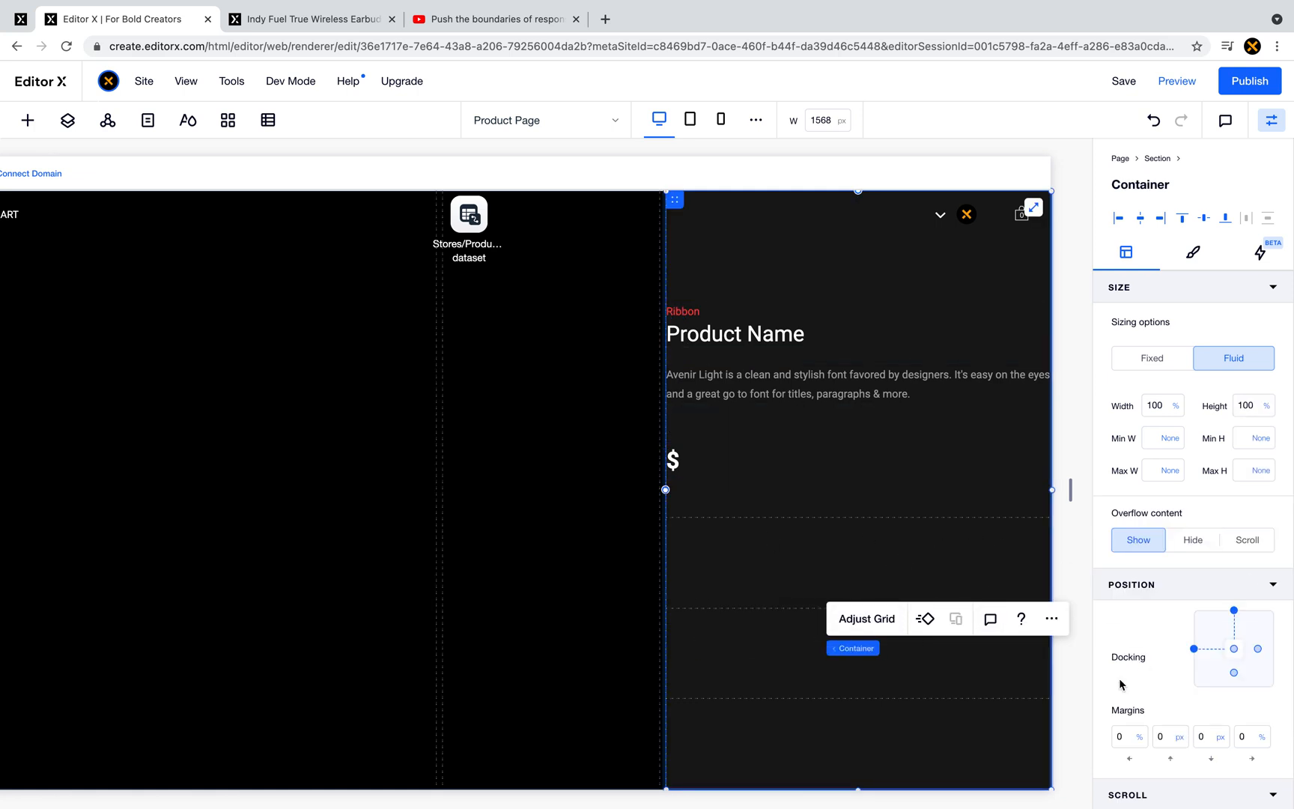
pyautogui.click(1125, 740)
pyautogui.write('80 px')
pyautogui.press('Tab')
pyautogui.press('Tab')
pyautogui.press('Tab')
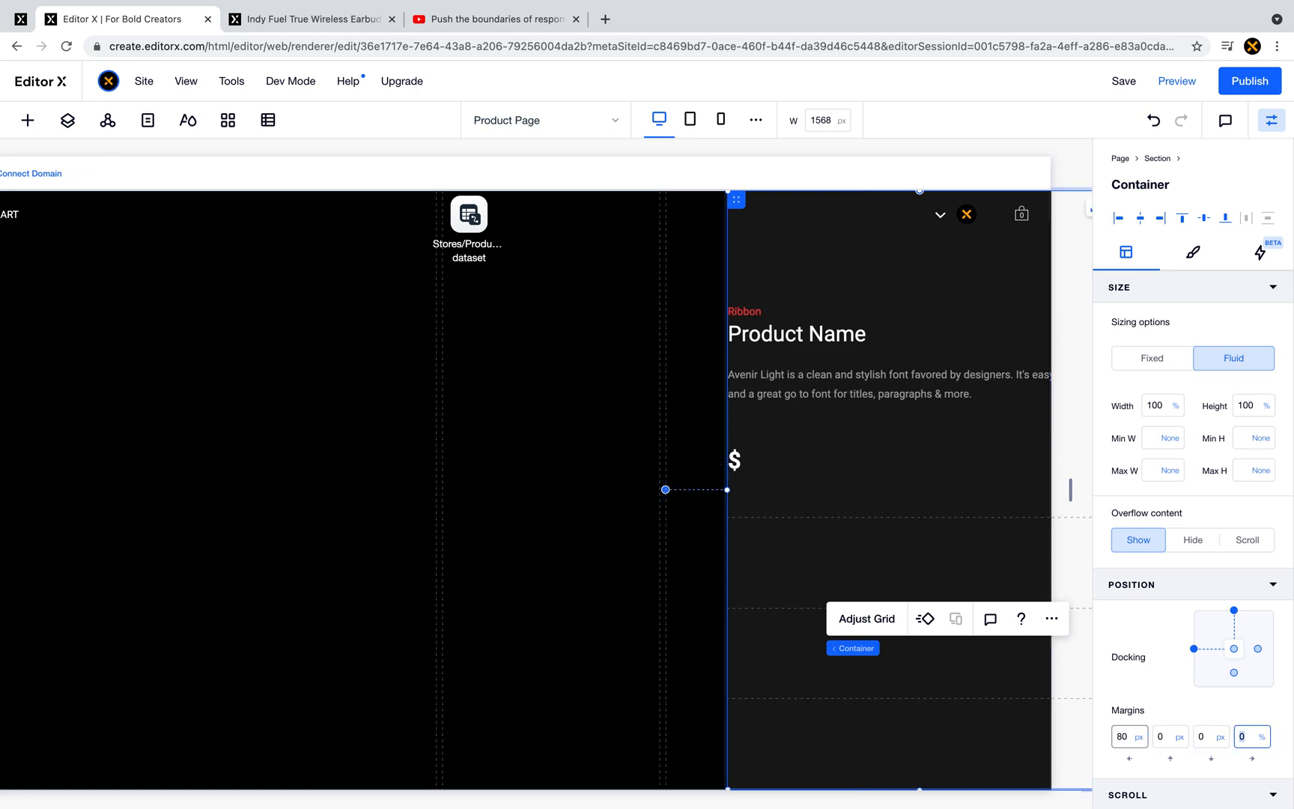
pyautogui.click(1137, 740)
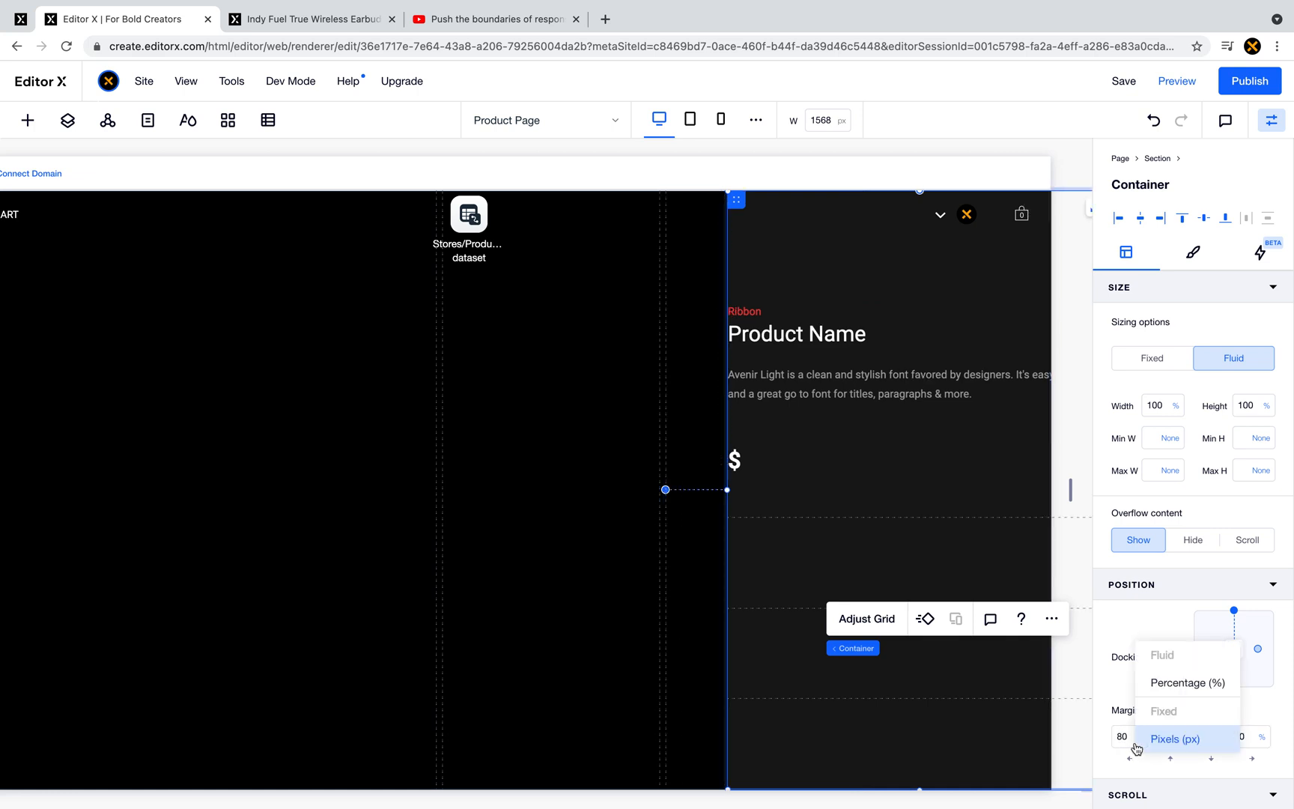
pyautogui.doubleClick(1119, 742)
pyautogui.write('0')
pyautogui.press('Tab')
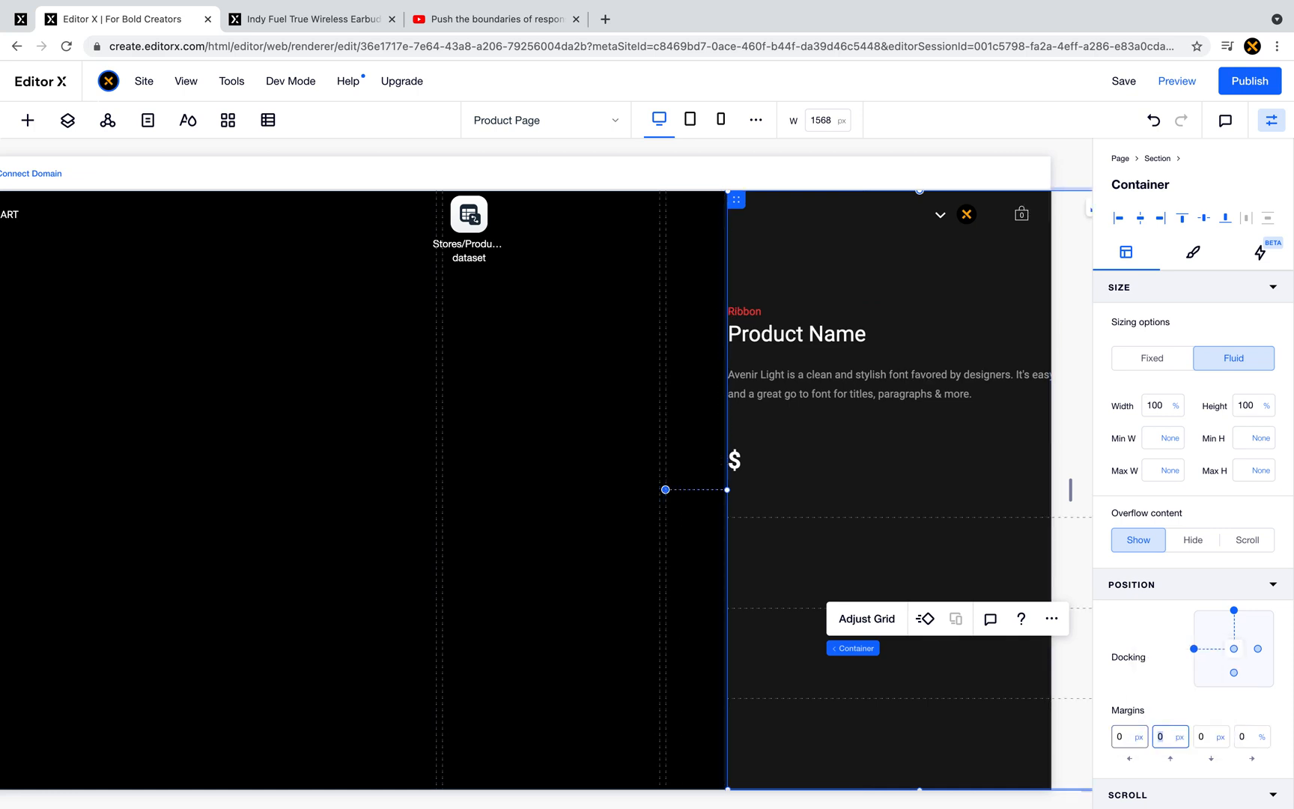
# - Set the left and right padding of the new section's container to 80 px
pyautogui.scroll(-4, 1122, 714)
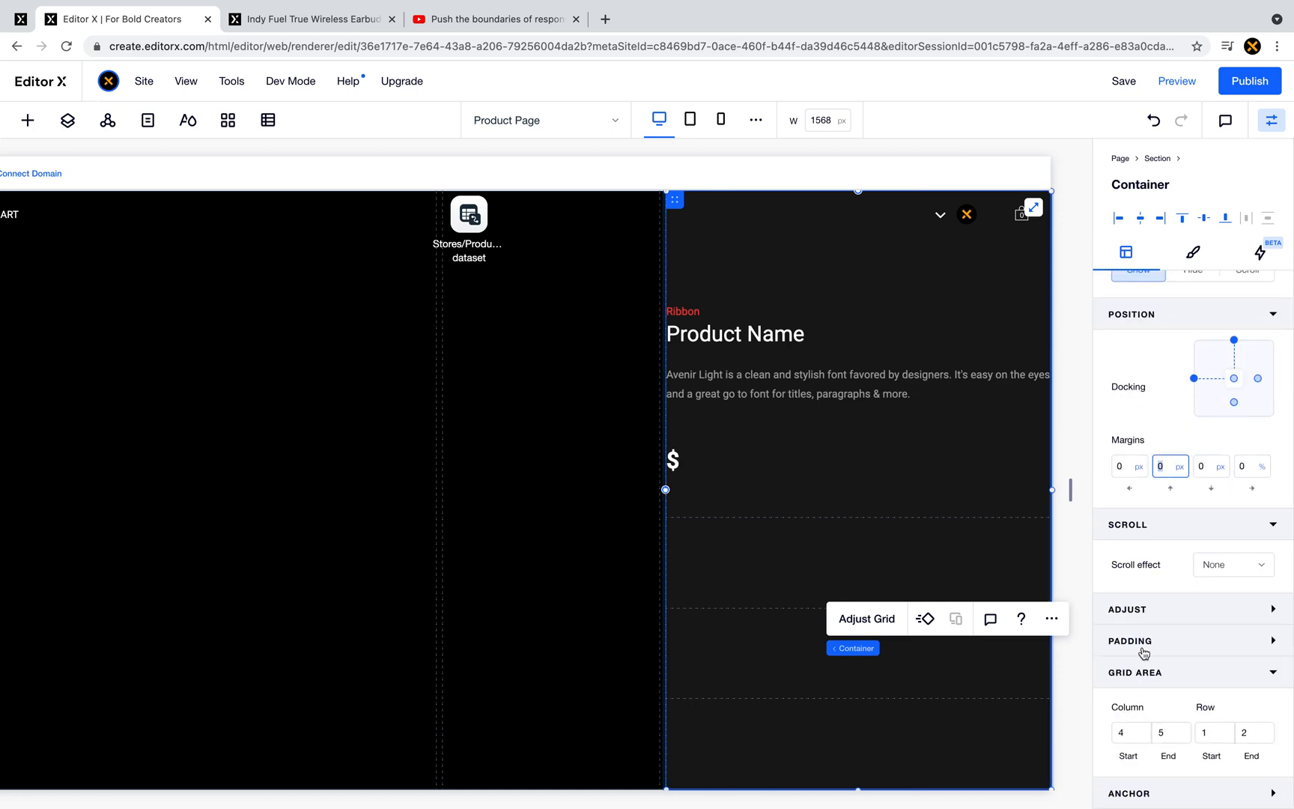
pyautogui.click(1141, 650)
pyautogui.click(1127, 700)
pyautogui.write('80')
pyautogui.press('Tab')
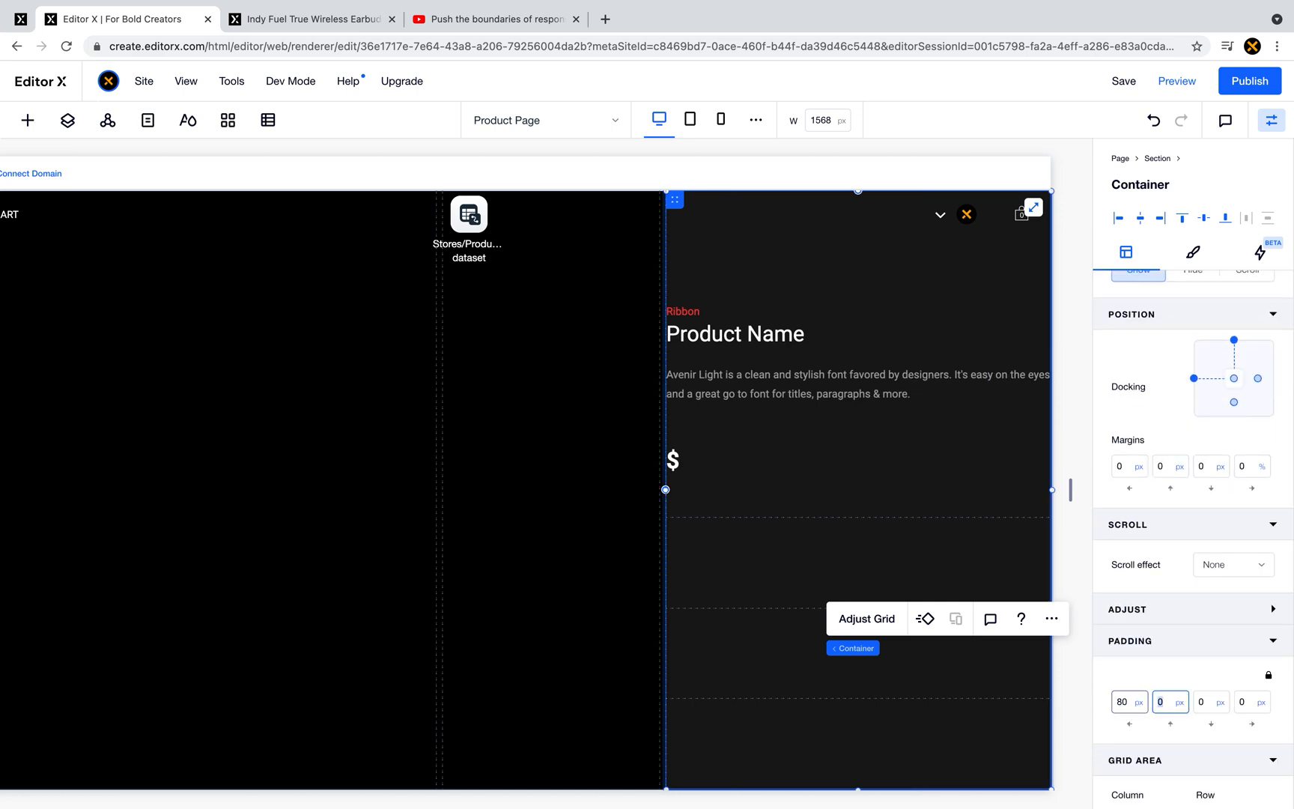
pyautogui.press('Tab')
pyautogui.press('Tab')
pyautogui.write('80')
pyautogui.press('Tab')
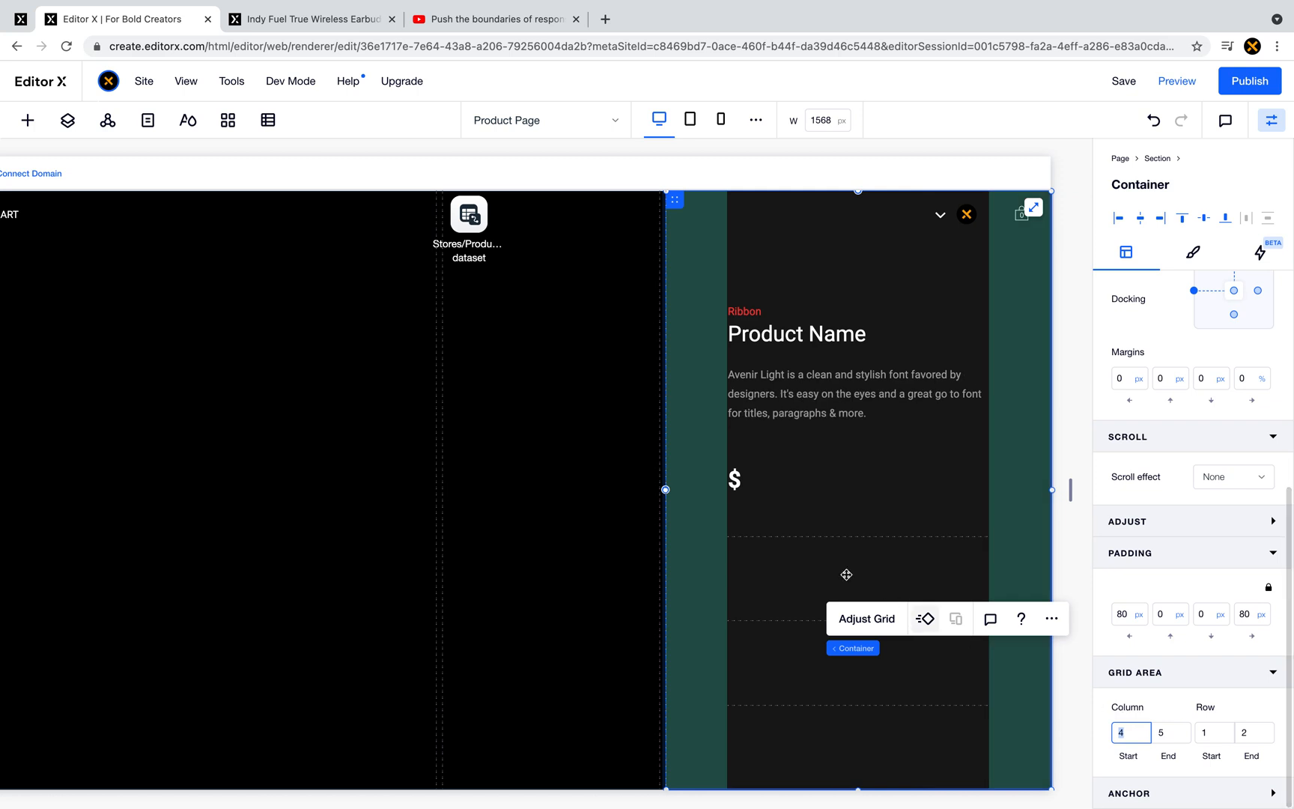
# - Match the original product container's vertical padding in the new section's container: set the top padding to 20% and the bottom padding to 80 px
pyautogui.scroll(-7, 833, 569)
pyautogui.scroll(-2, 833, 569)
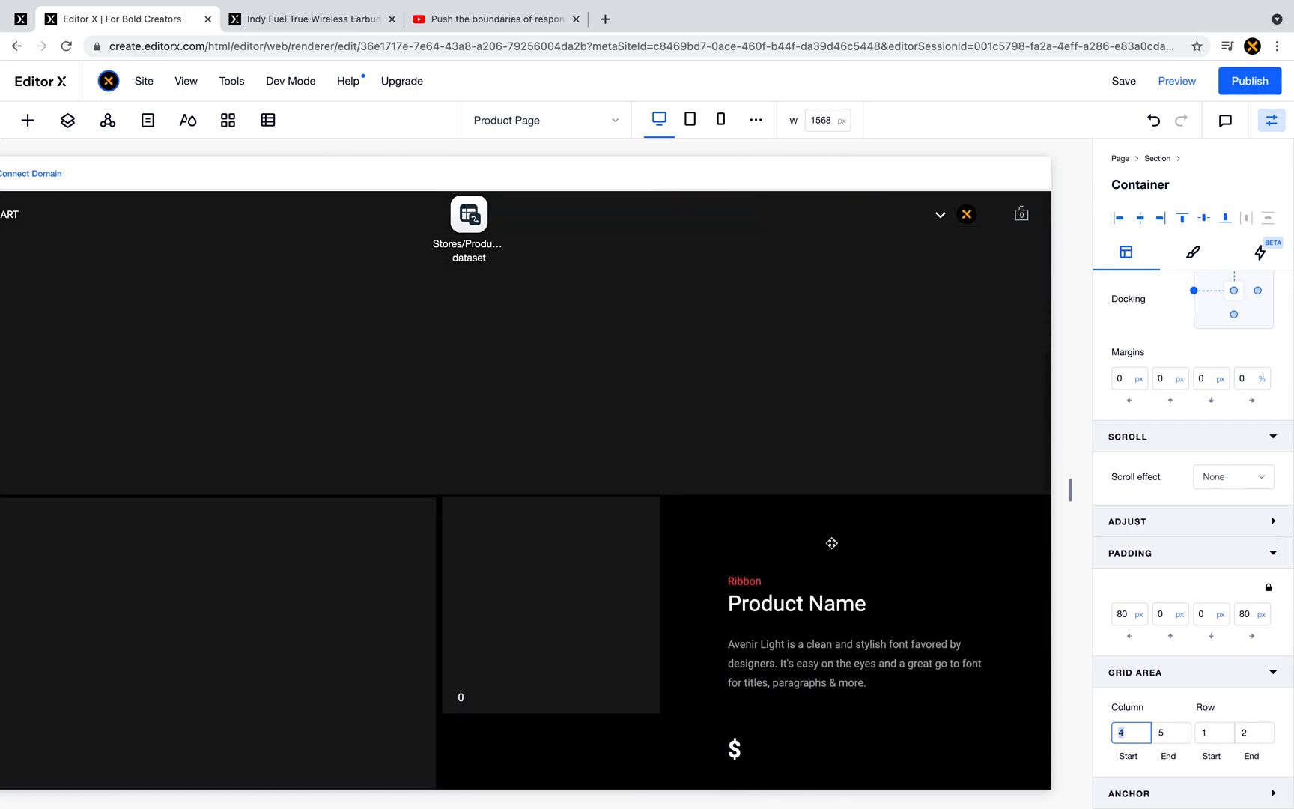
pyautogui.click(892, 558)
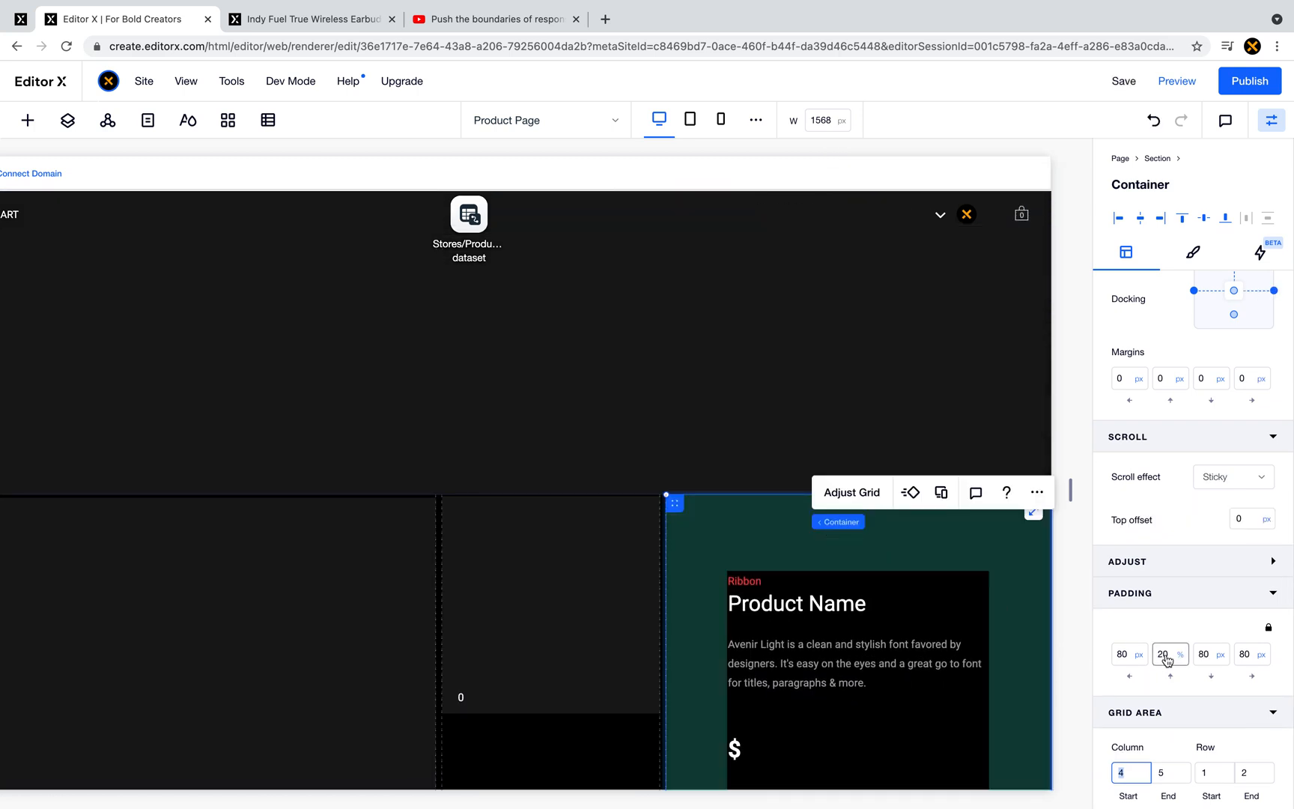
pyautogui.scroll(1, 913, 637)
pyautogui.scroll(-4, 917, 637)
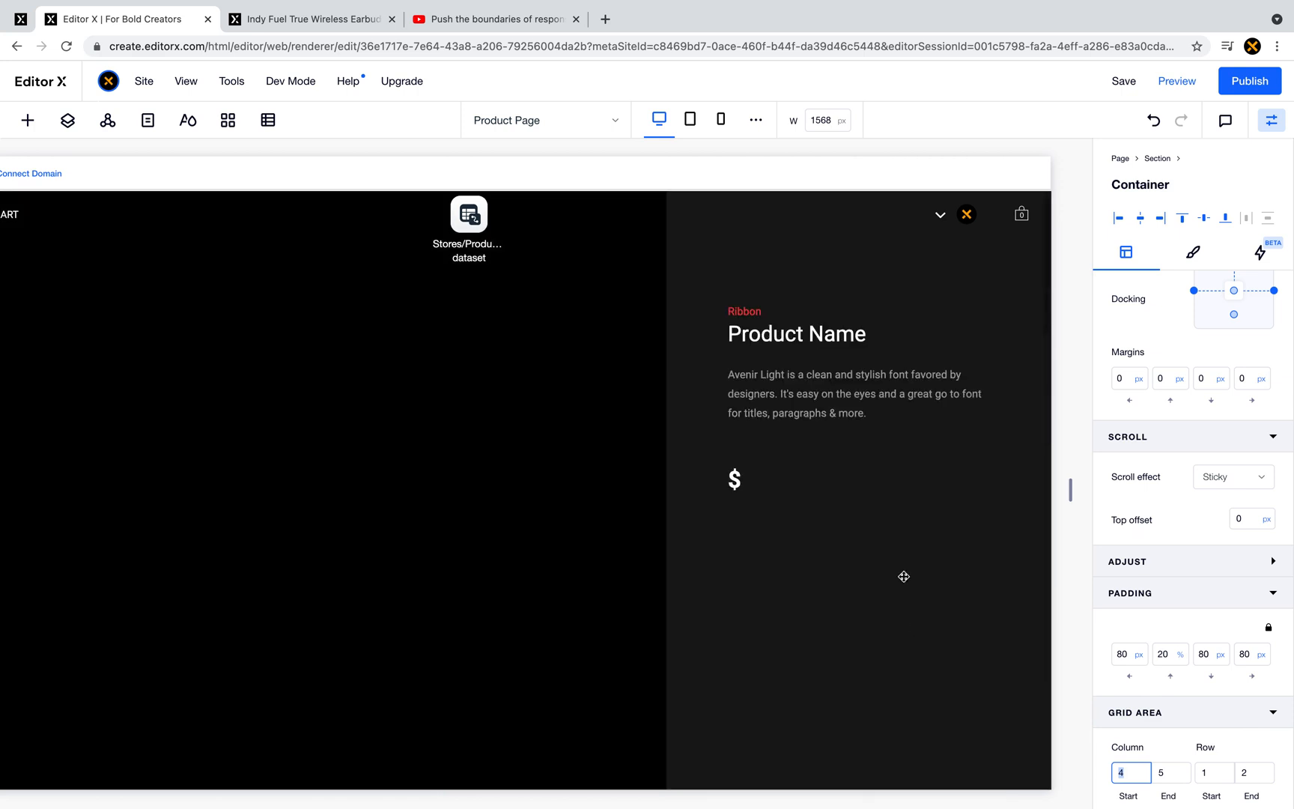
pyautogui.click(681, 471)
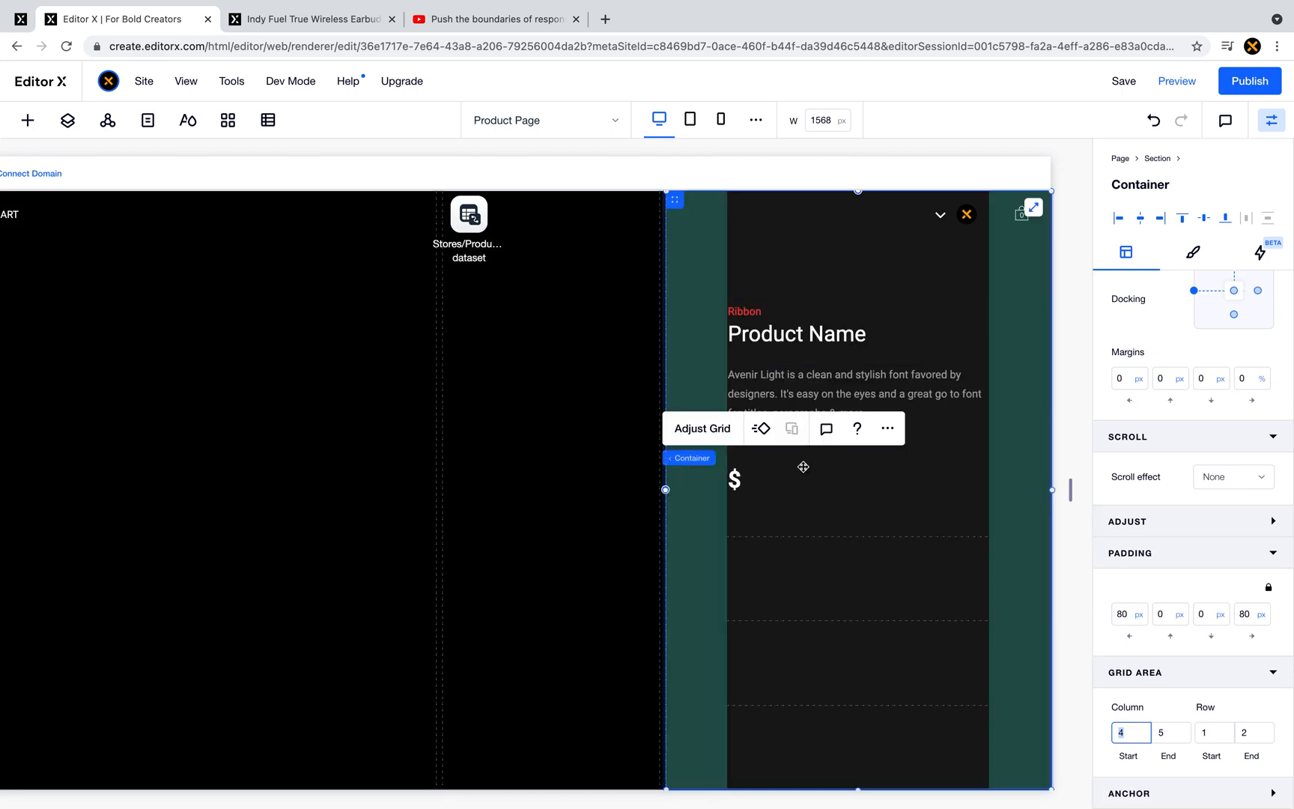
pyautogui.click(1169, 618)
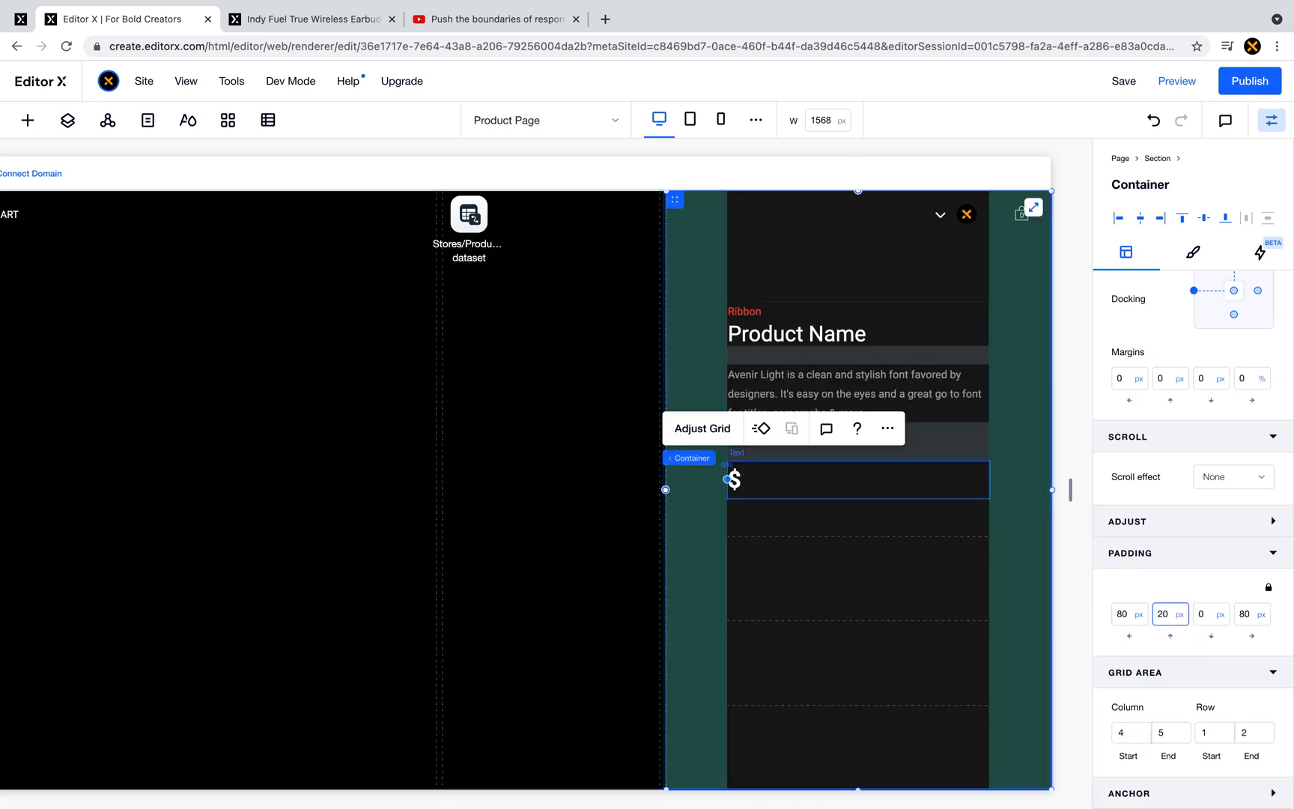
pyautogui.press('Tab')
pyautogui.write('80p')
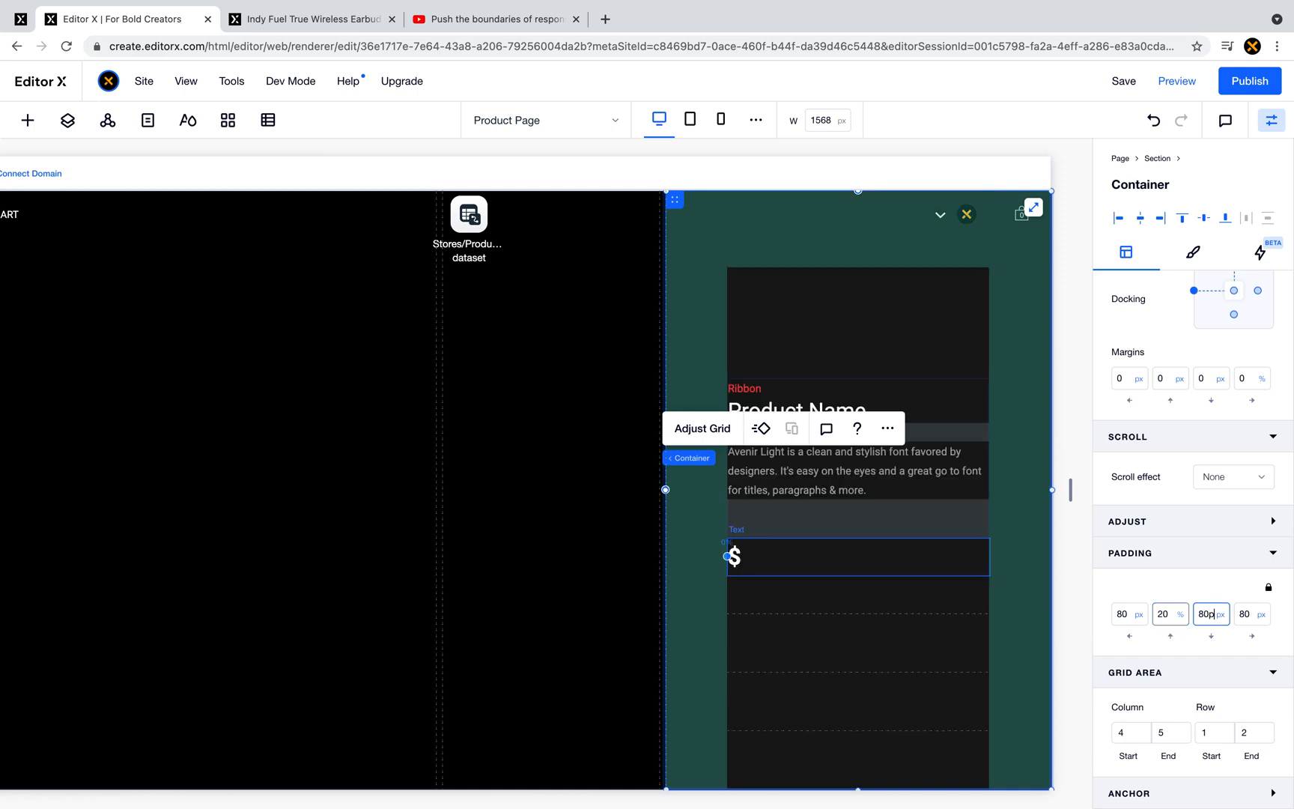
pyautogui.write('x')
pyautogui.press('Tab')
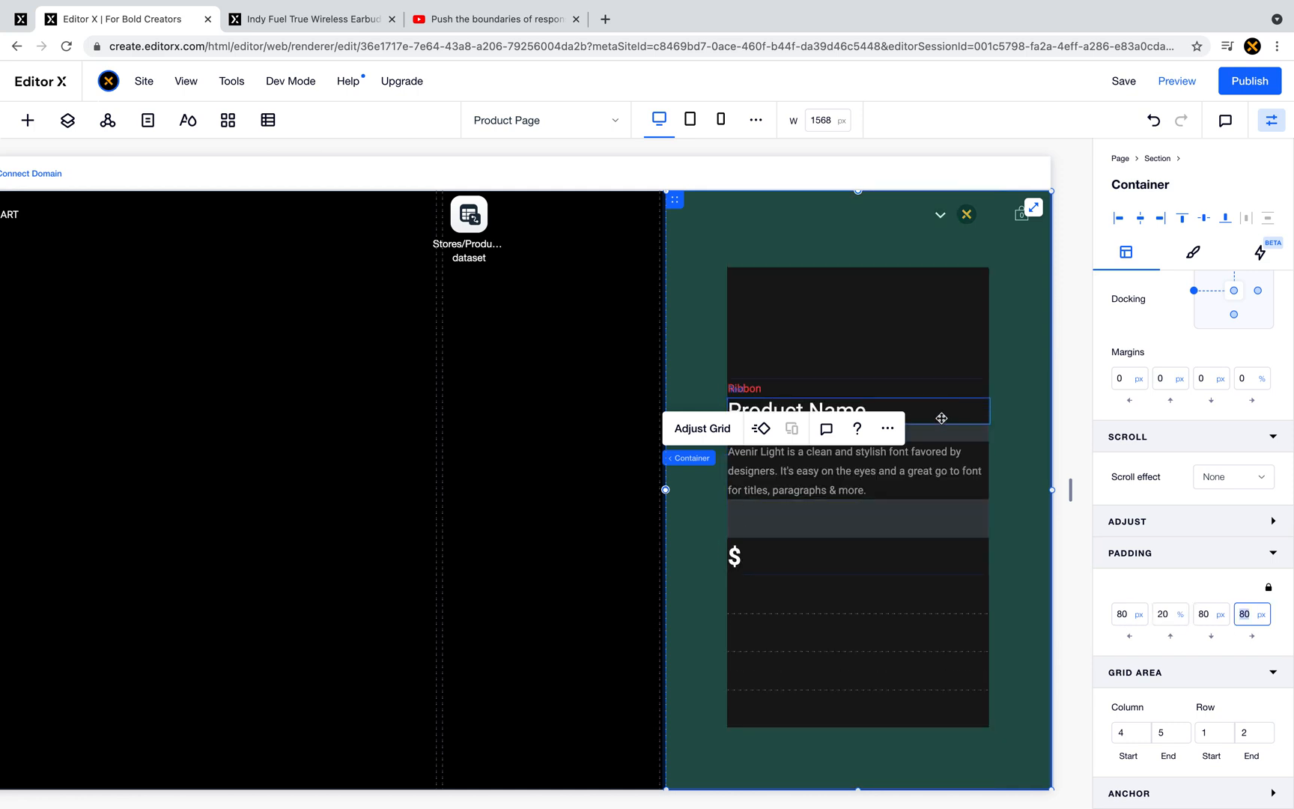
# - Set the top and bottom margins of the product details stack in the new section's container to 0
pyautogui.click(939, 417)
pyautogui.click(1171, 379)
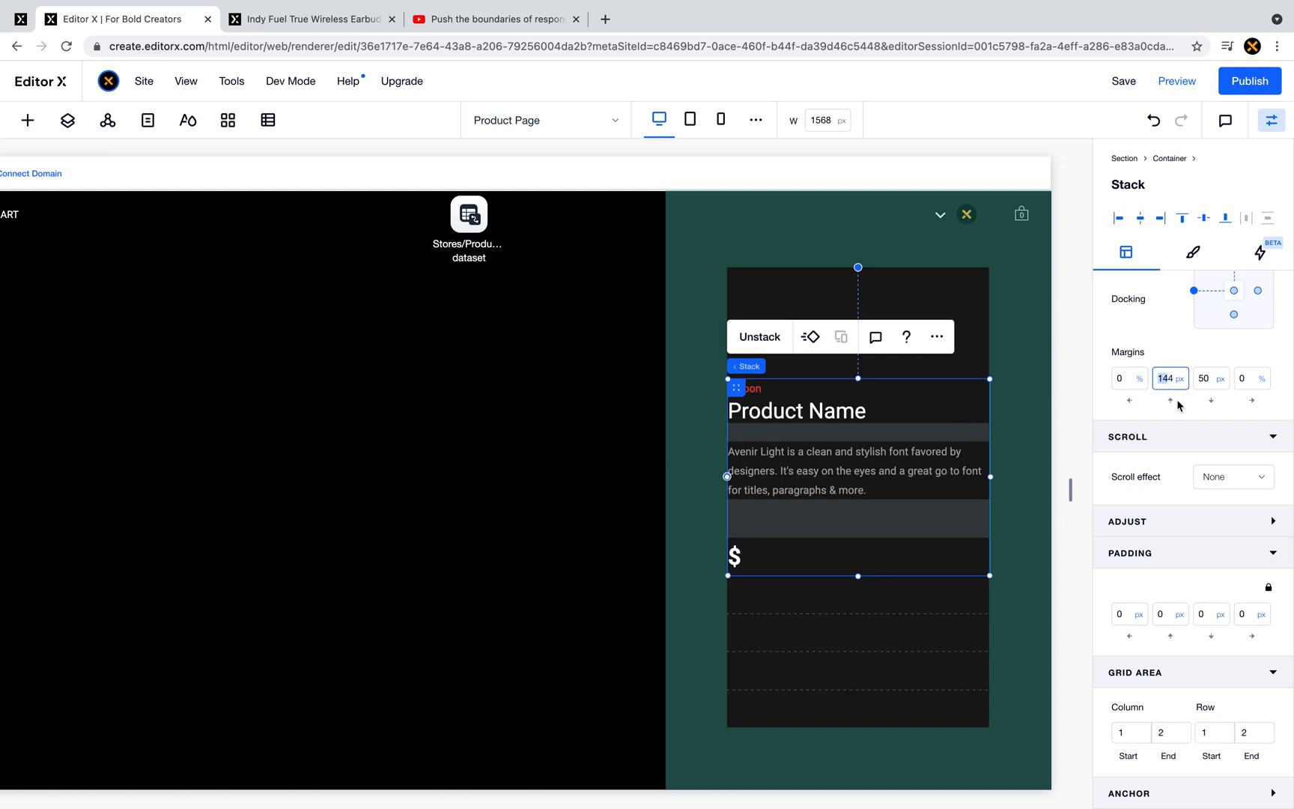
pyautogui.scroll(4, 1177, 406)
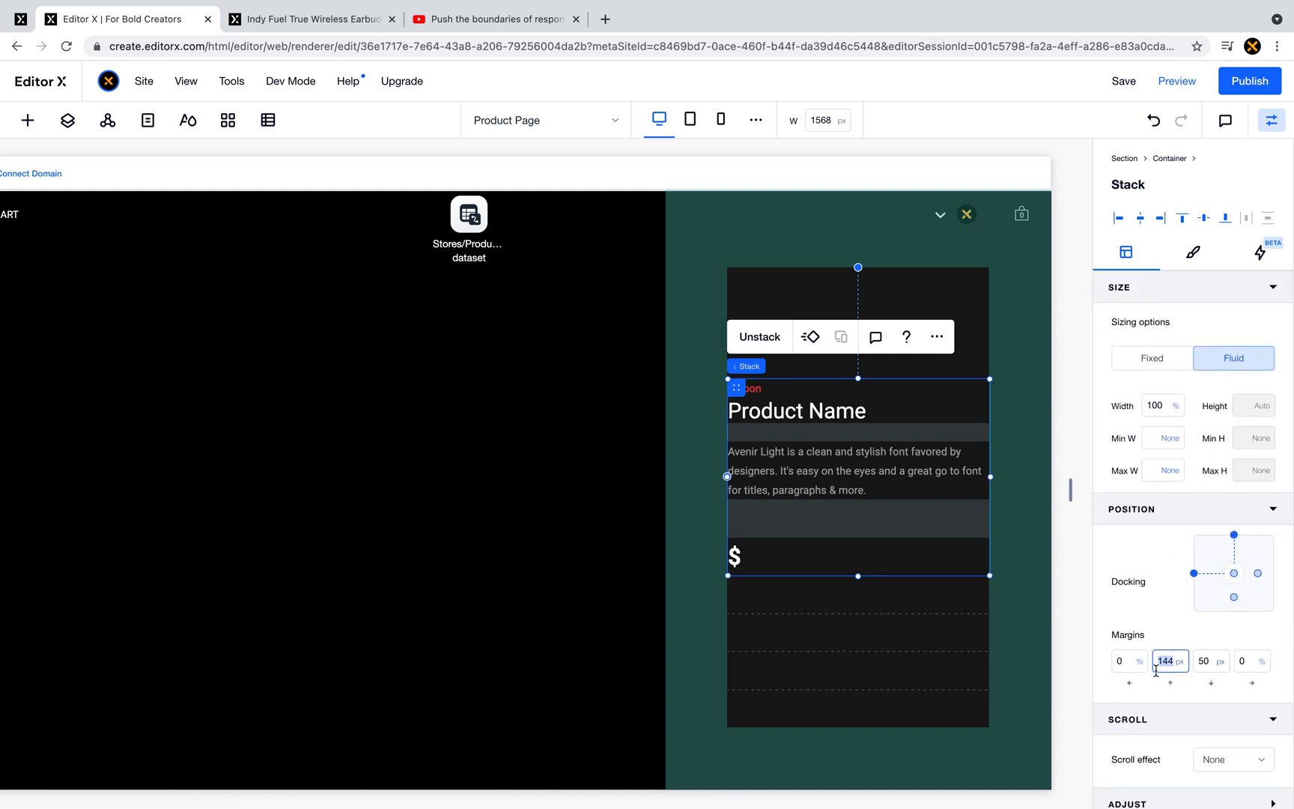
pyautogui.write('0')
pyautogui.press('Tab')
pyautogui.write('0')
pyautogui.press('Tab')
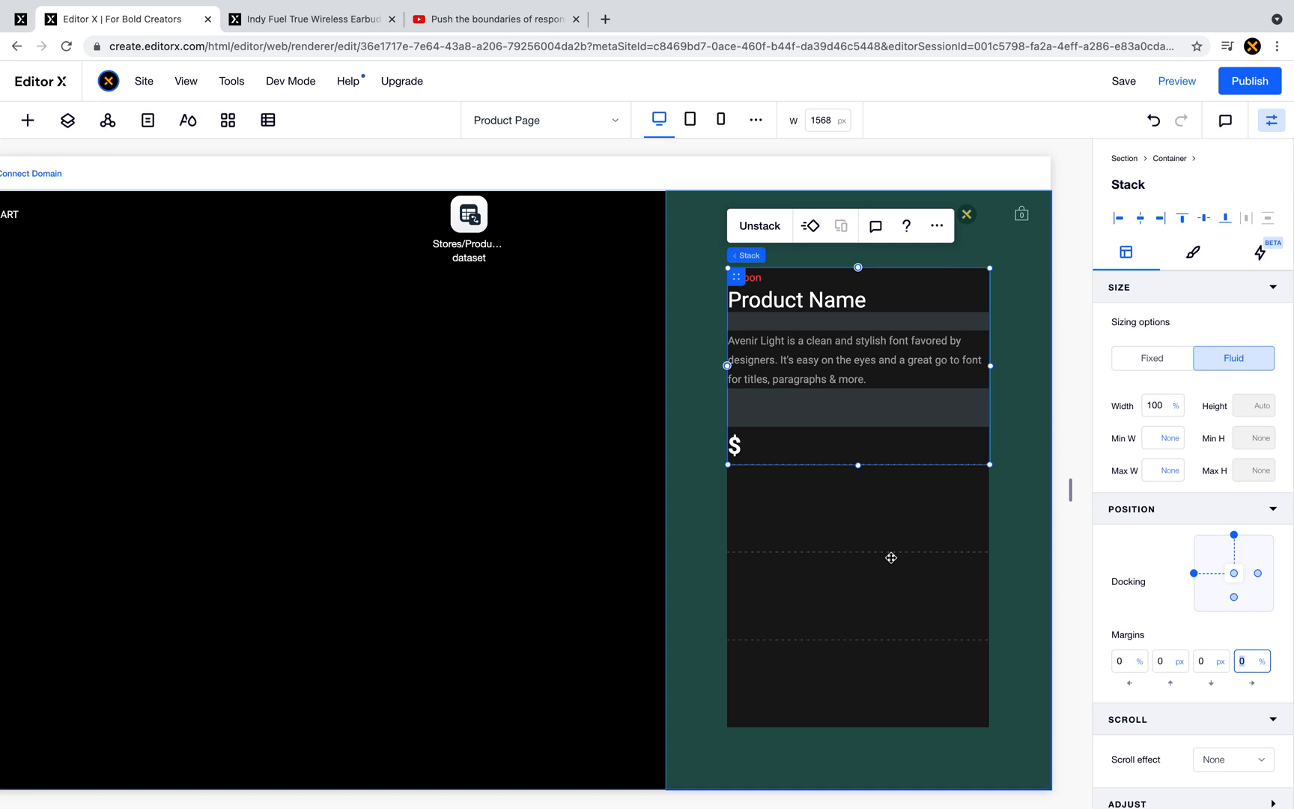
# - Add an inner container below the price in the new section's container and reduce its minimum height to about 72 px
pyautogui.click(613, 547)
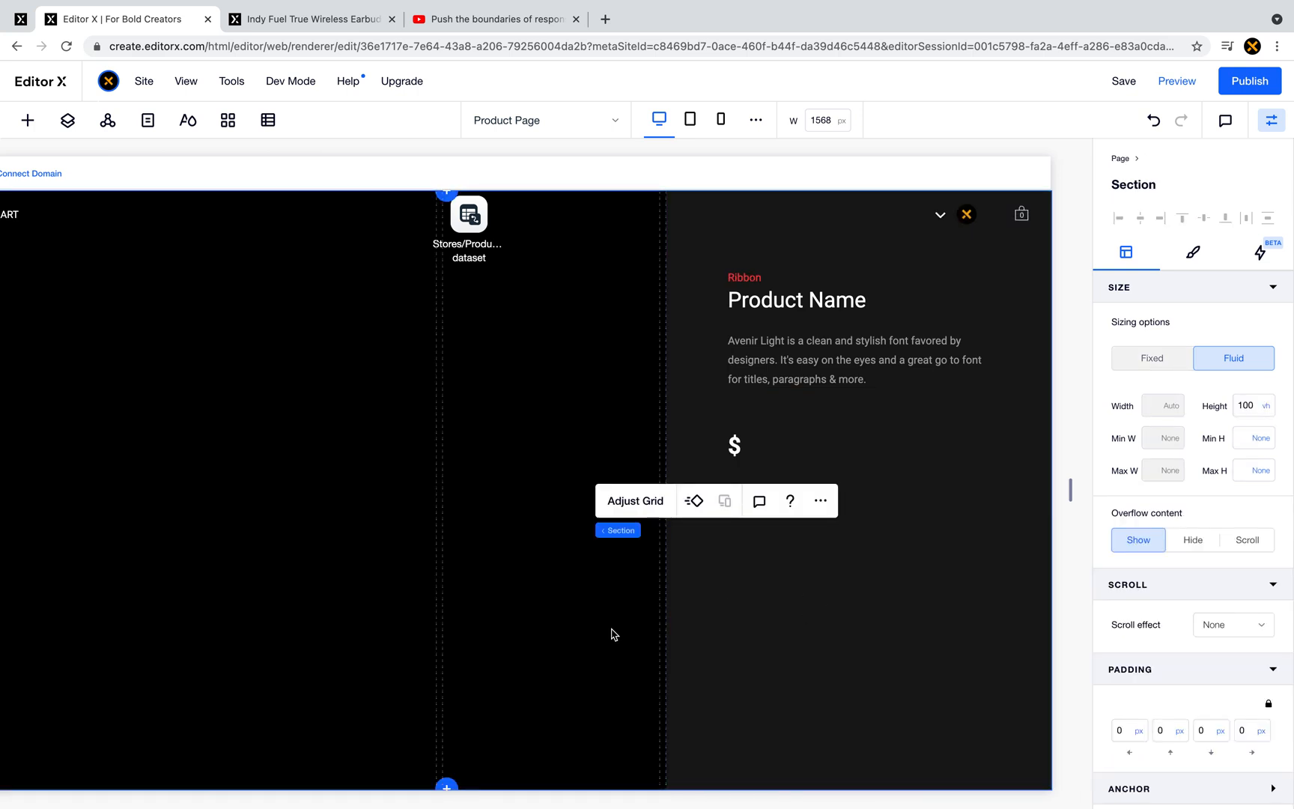
pyautogui.scroll(-9, 614, 635)
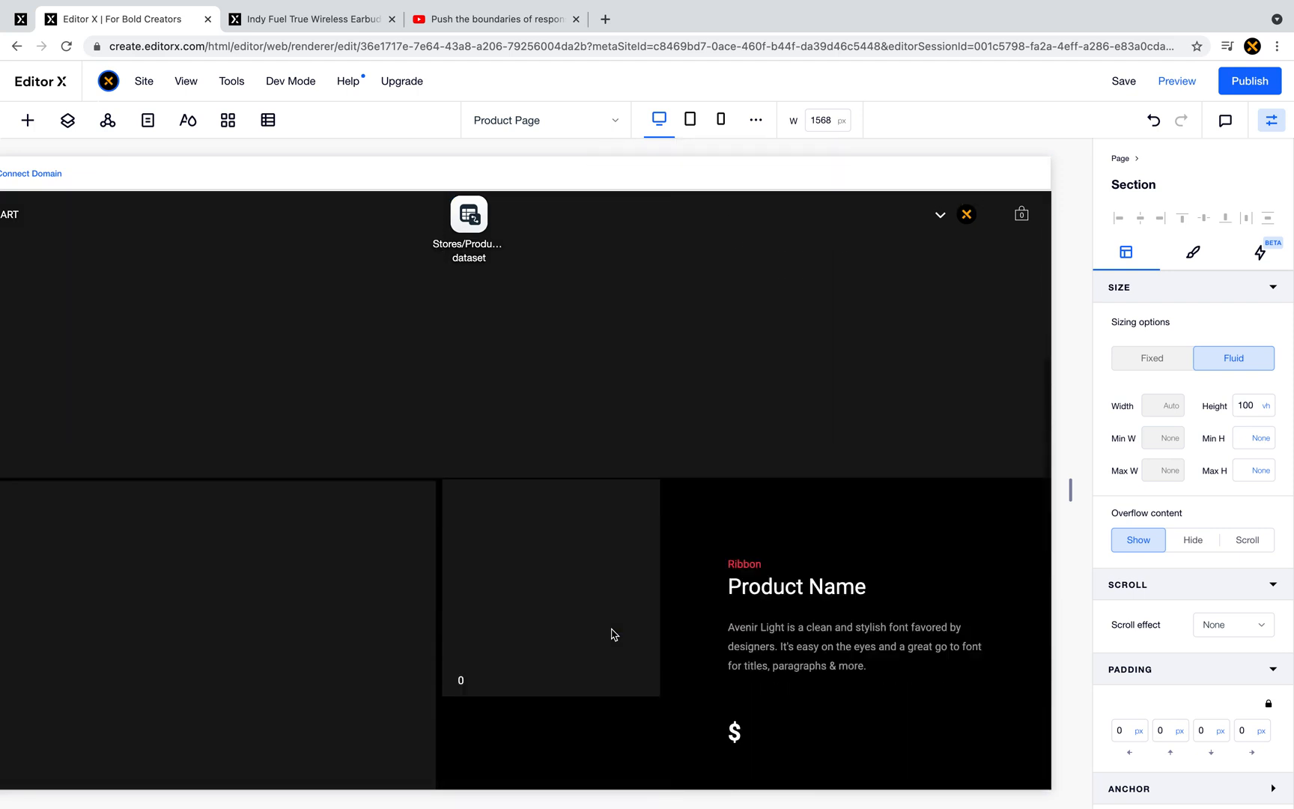
pyautogui.scroll(-3, 614, 635)
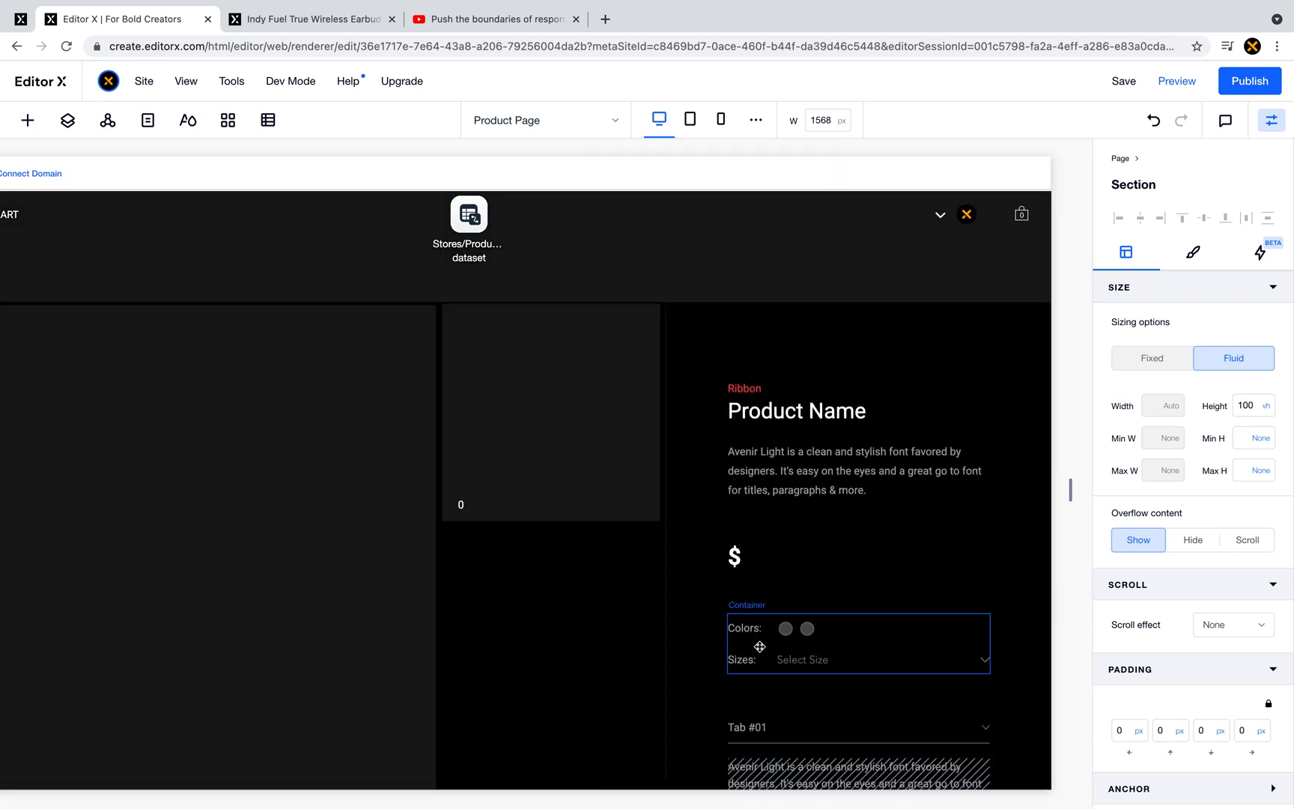
pyautogui.click(759, 646)
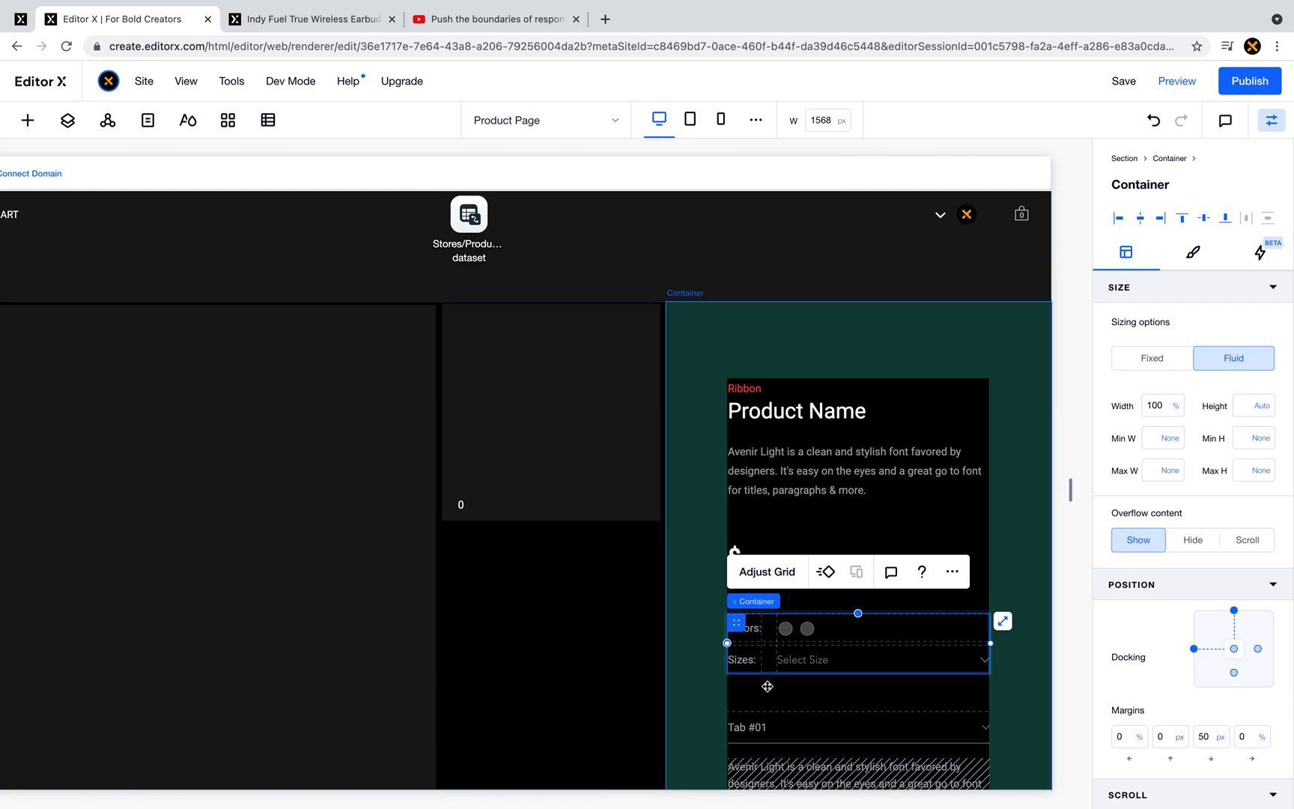
pyautogui.scroll(-1, 767, 686)
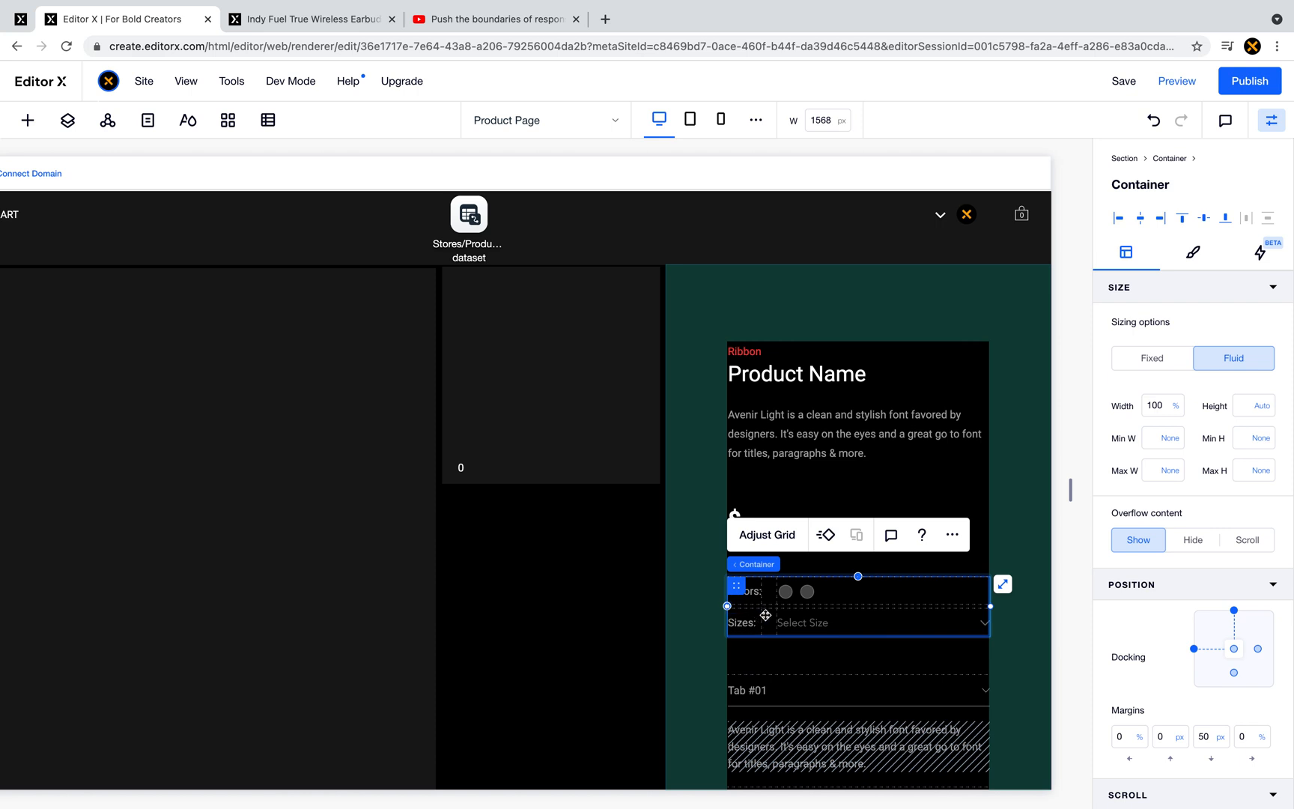
pyautogui.scroll(-3, 766, 615)
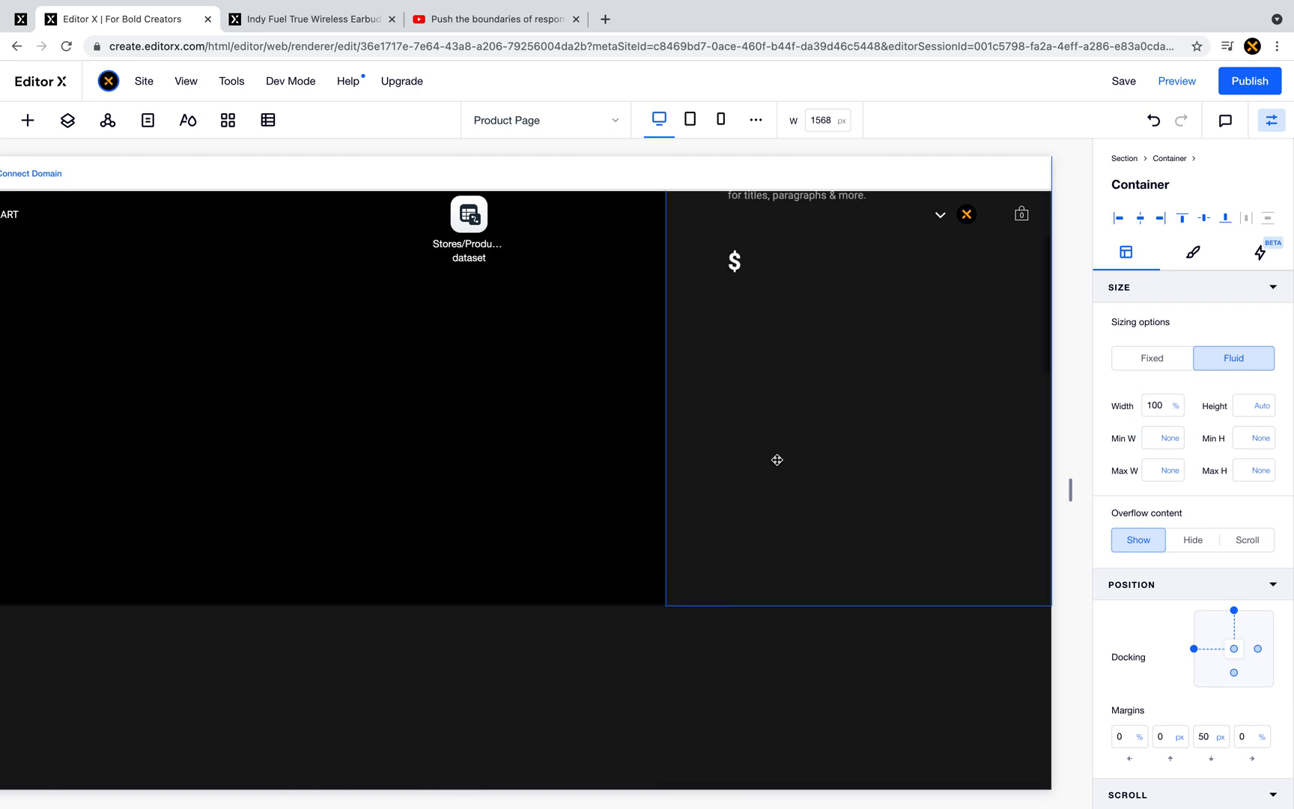
pyautogui.click(775, 456)
pyautogui.scroll(1, 774, 453)
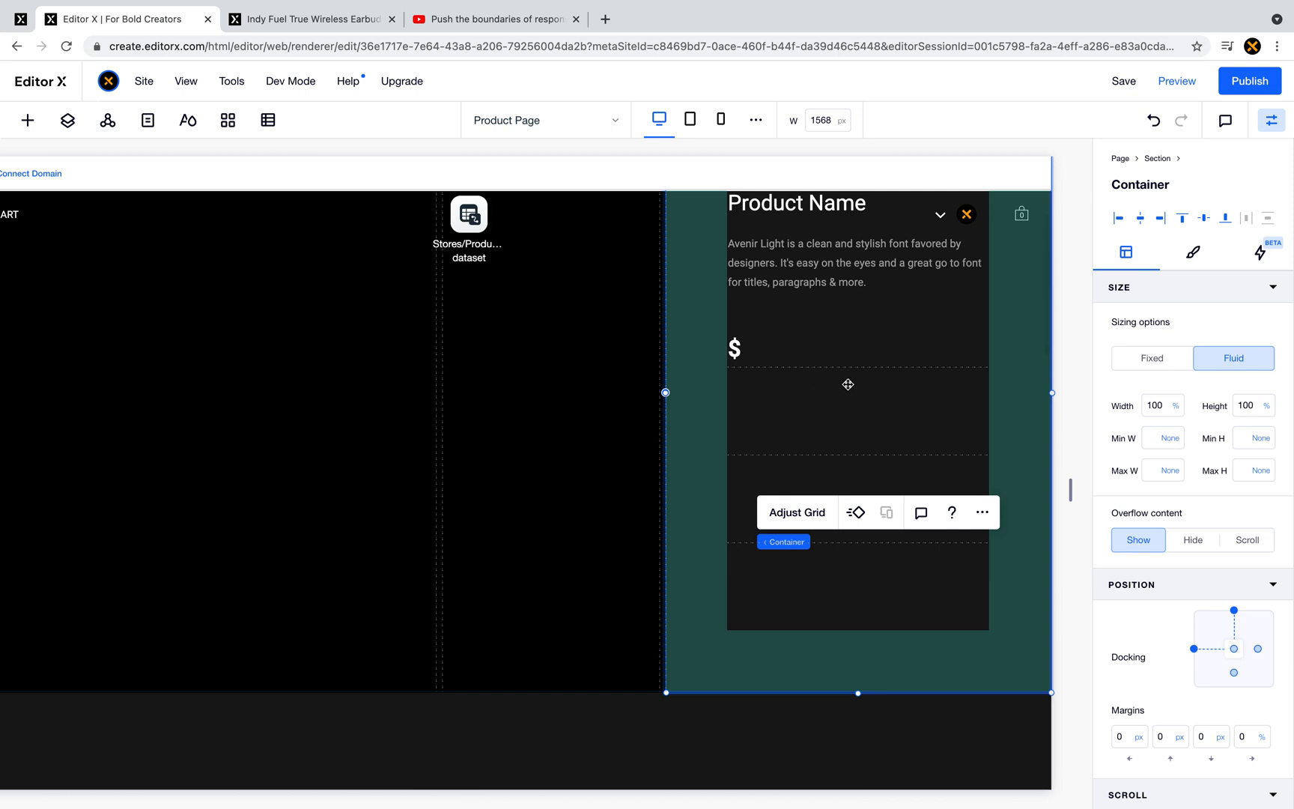
pyautogui.click(25, 120)
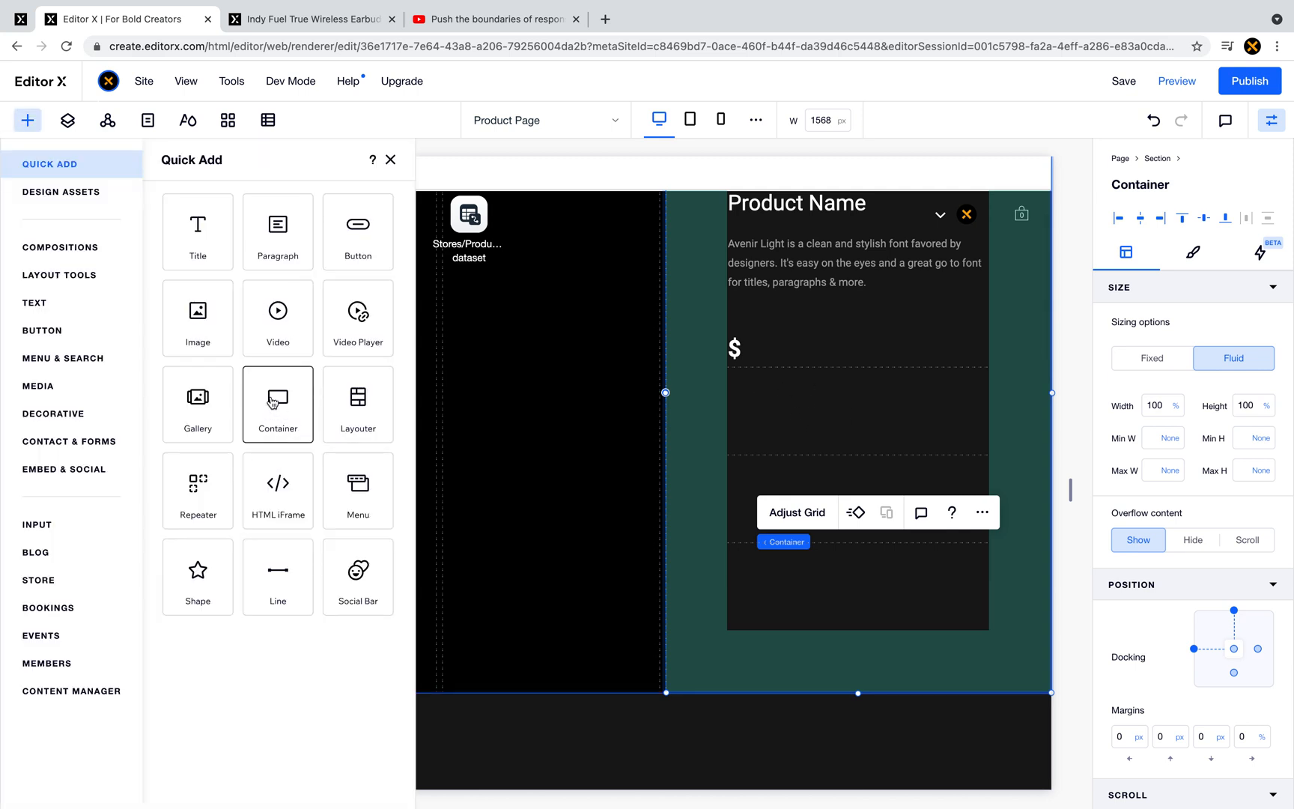
pyautogui.moveTo(278, 408); pyautogui.dragTo(817, 524)
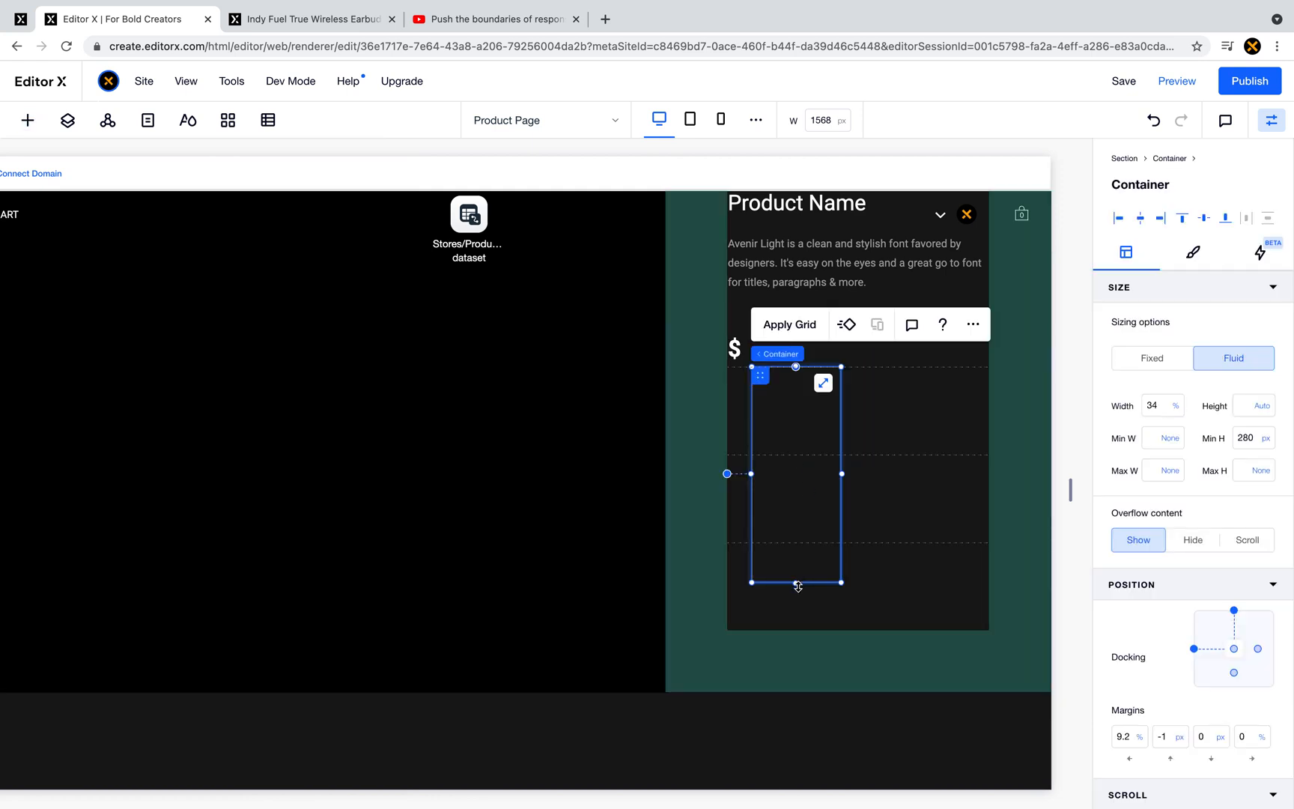
pyautogui.moveTo(797, 586); pyautogui.dragTo(792, 421)
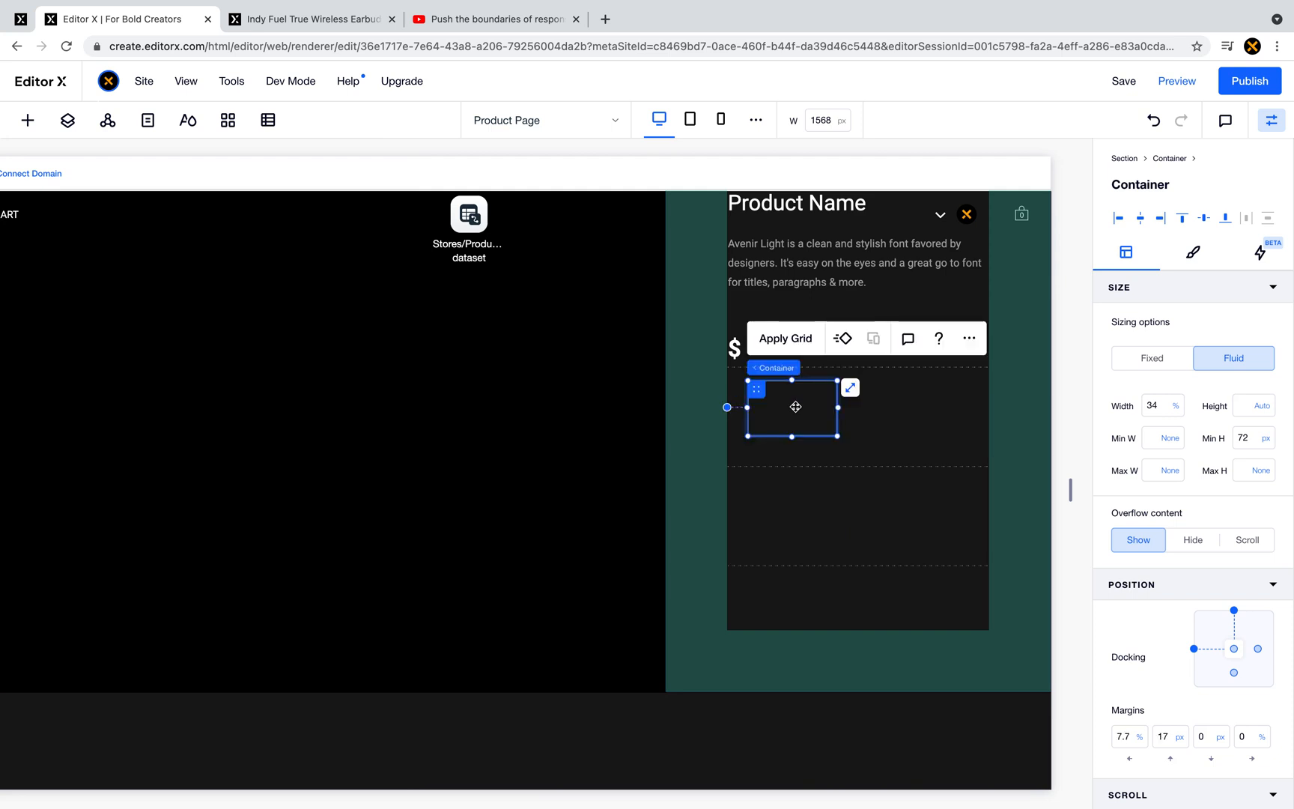
# - Stretch the added inner container and limit it to the second row by setting its row end to 3
pyautogui.click(850, 387)
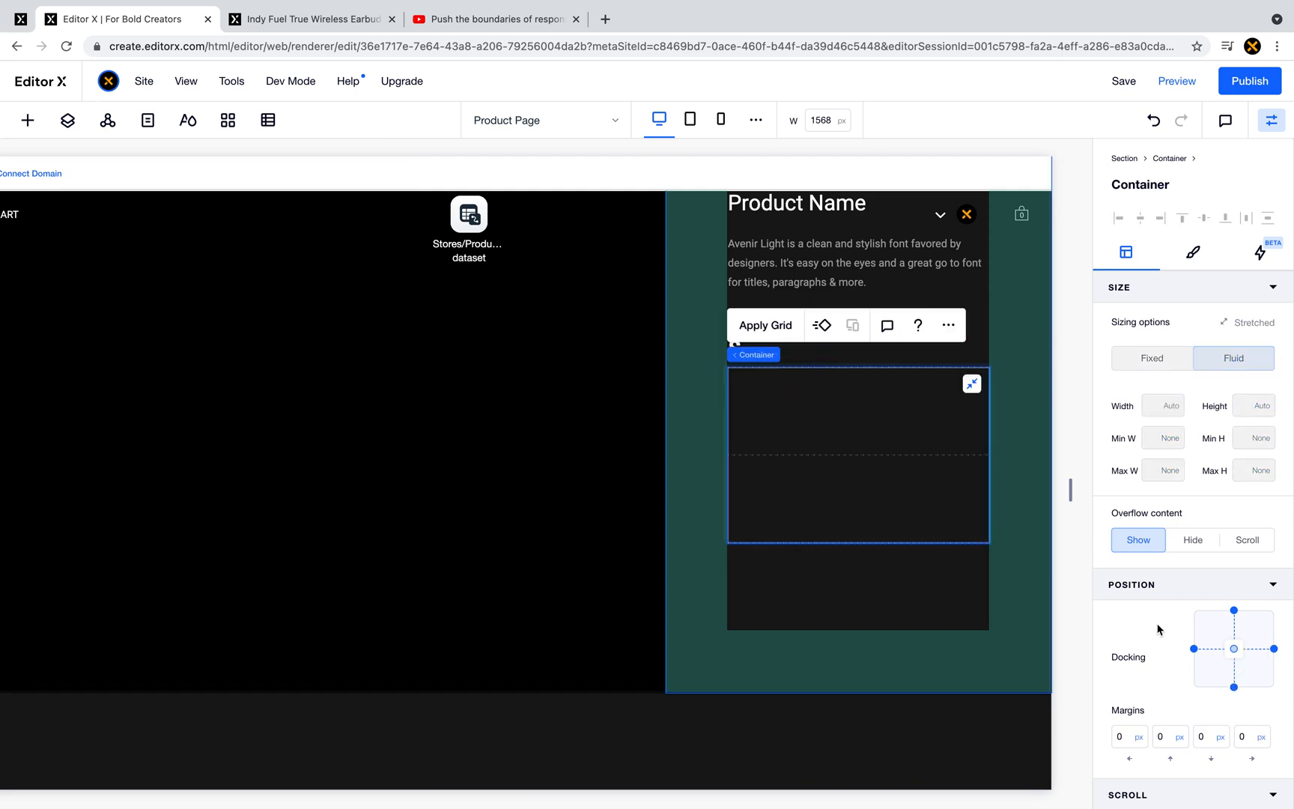
pyautogui.scroll(-5, 1168, 651)
pyautogui.click(1252, 734)
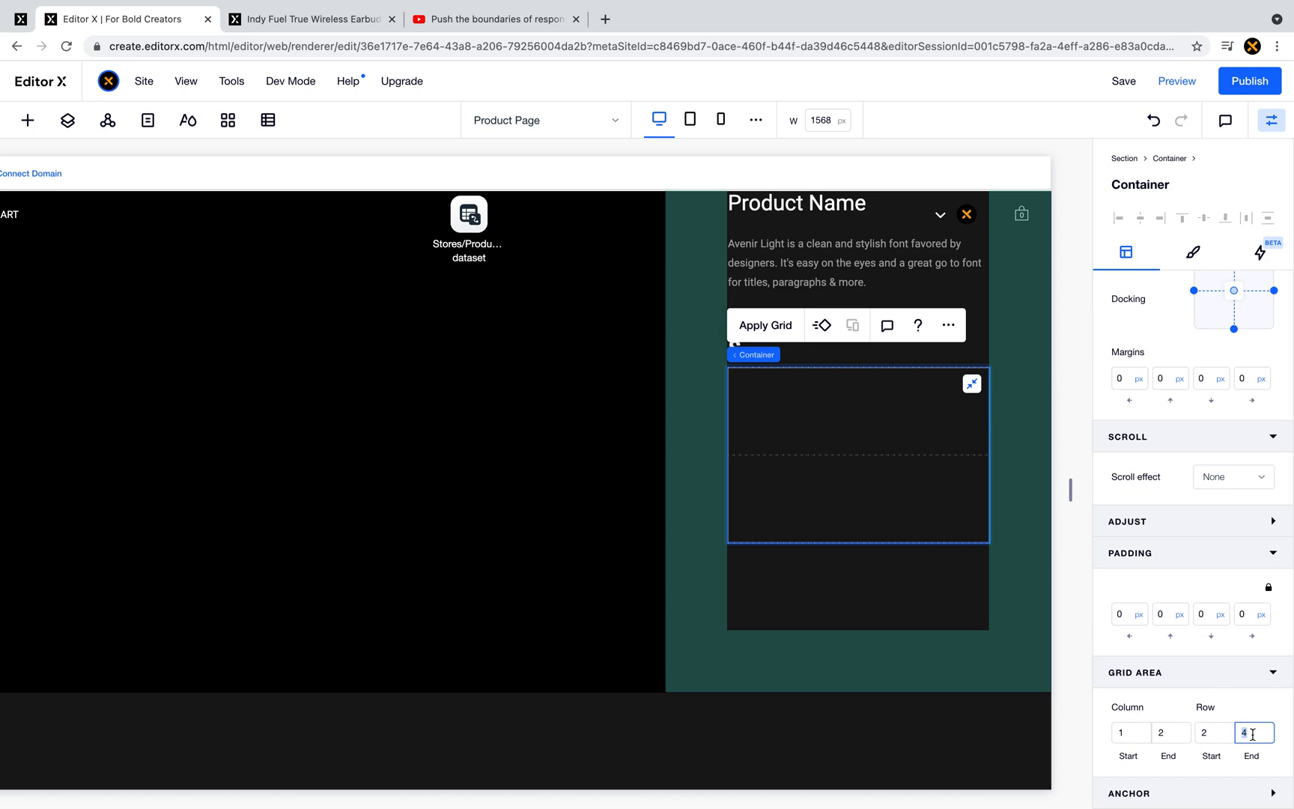
pyautogui.write('3')
pyautogui.scroll(5, 1190, 532)
pyautogui.scroll(-1, 1193, 533)
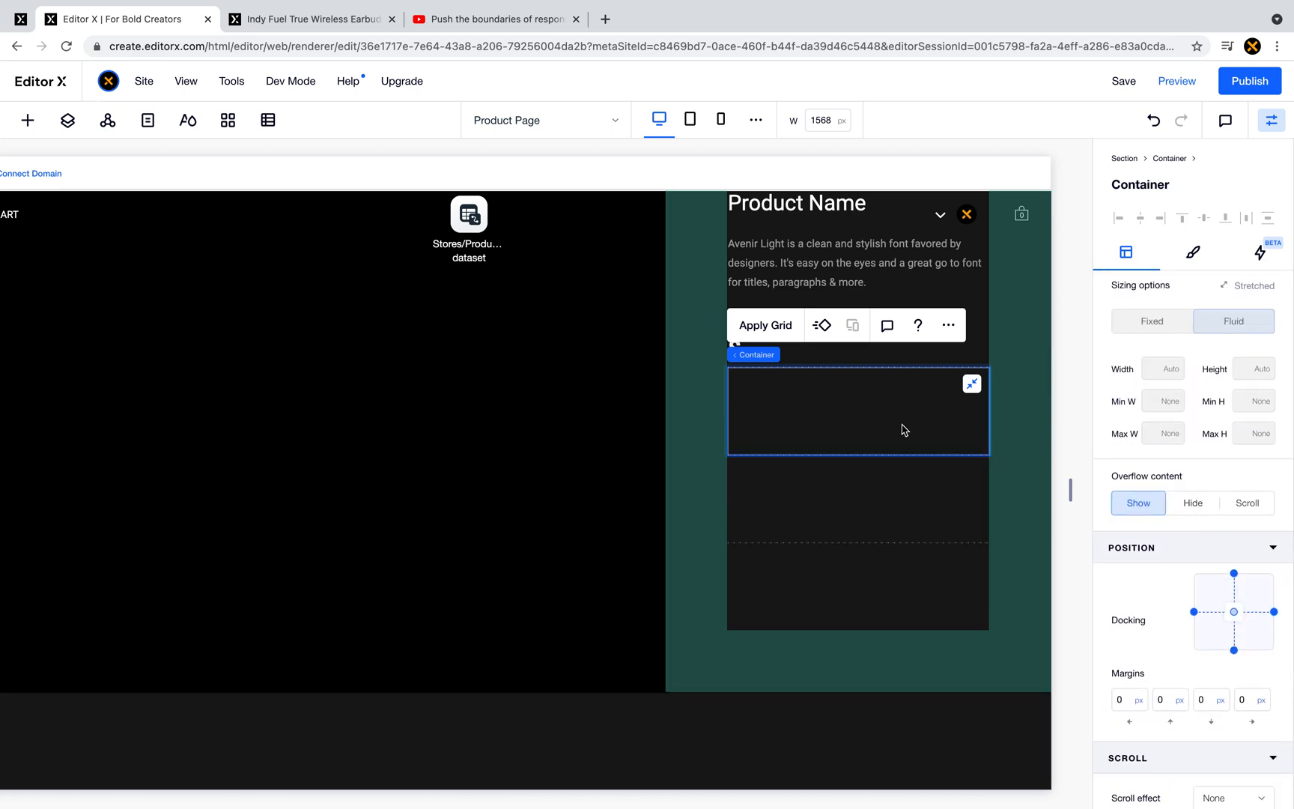
# - Apply a 2x2 grid to the stretched inner container below the price
pyautogui.click(784, 334)
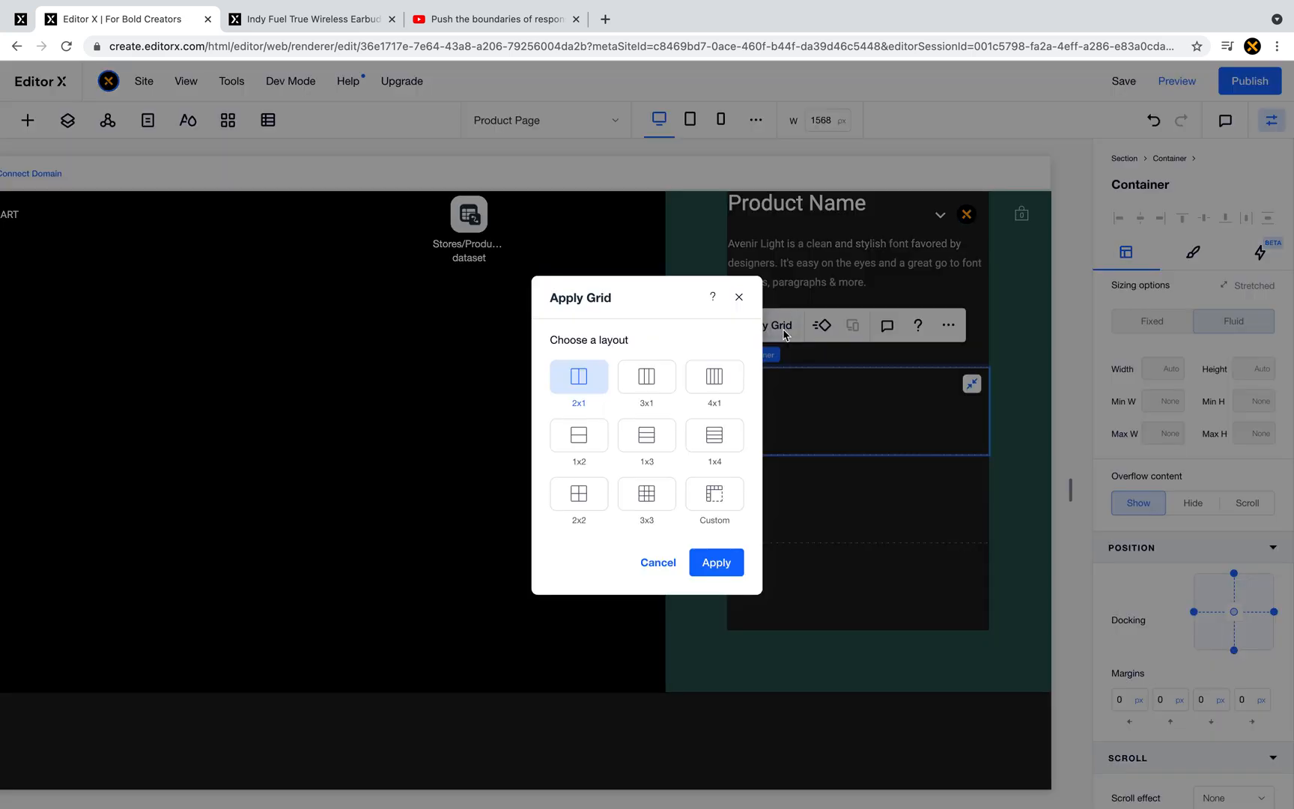
pyautogui.click(578, 495)
pyautogui.click(725, 567)
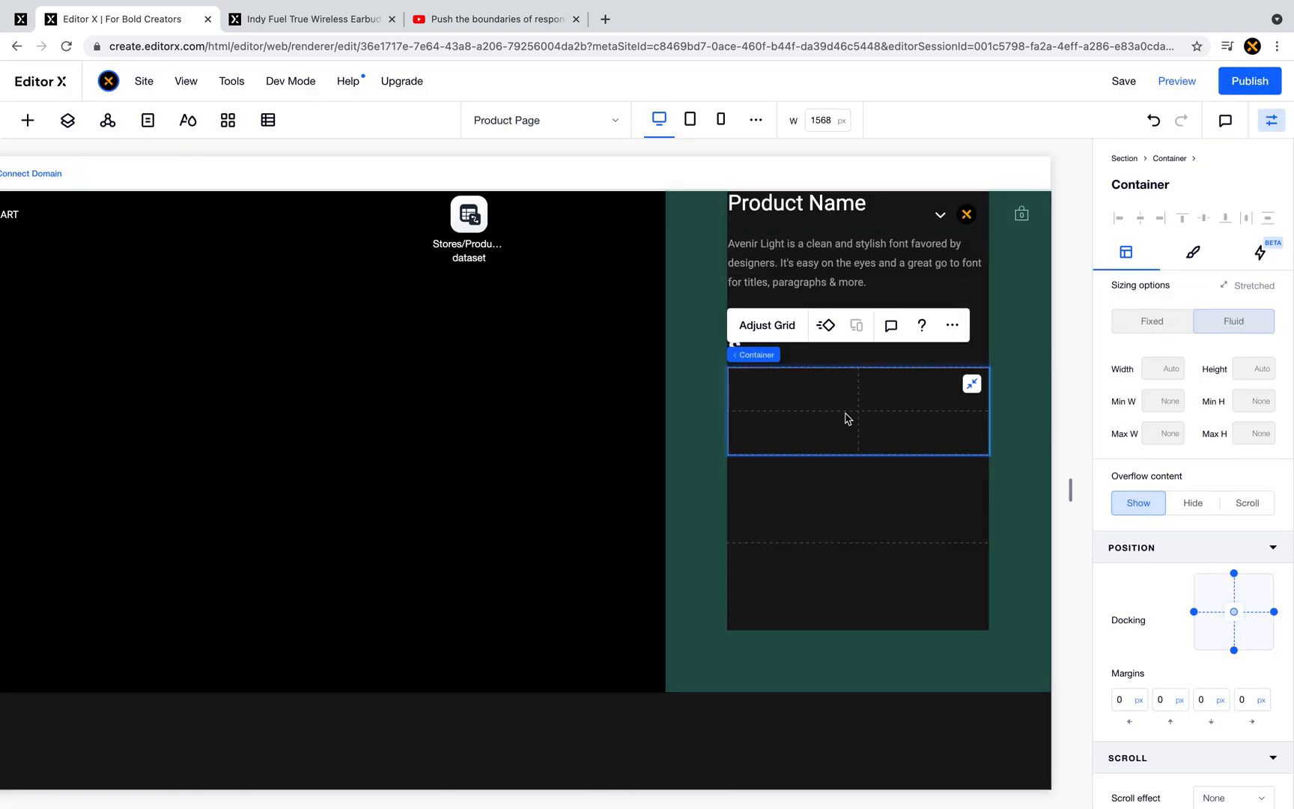
# - Copy the "Colors:" text from the original product section and paste it into the new 2x2 grid container
pyautogui.scroll(-11, 880, 647)
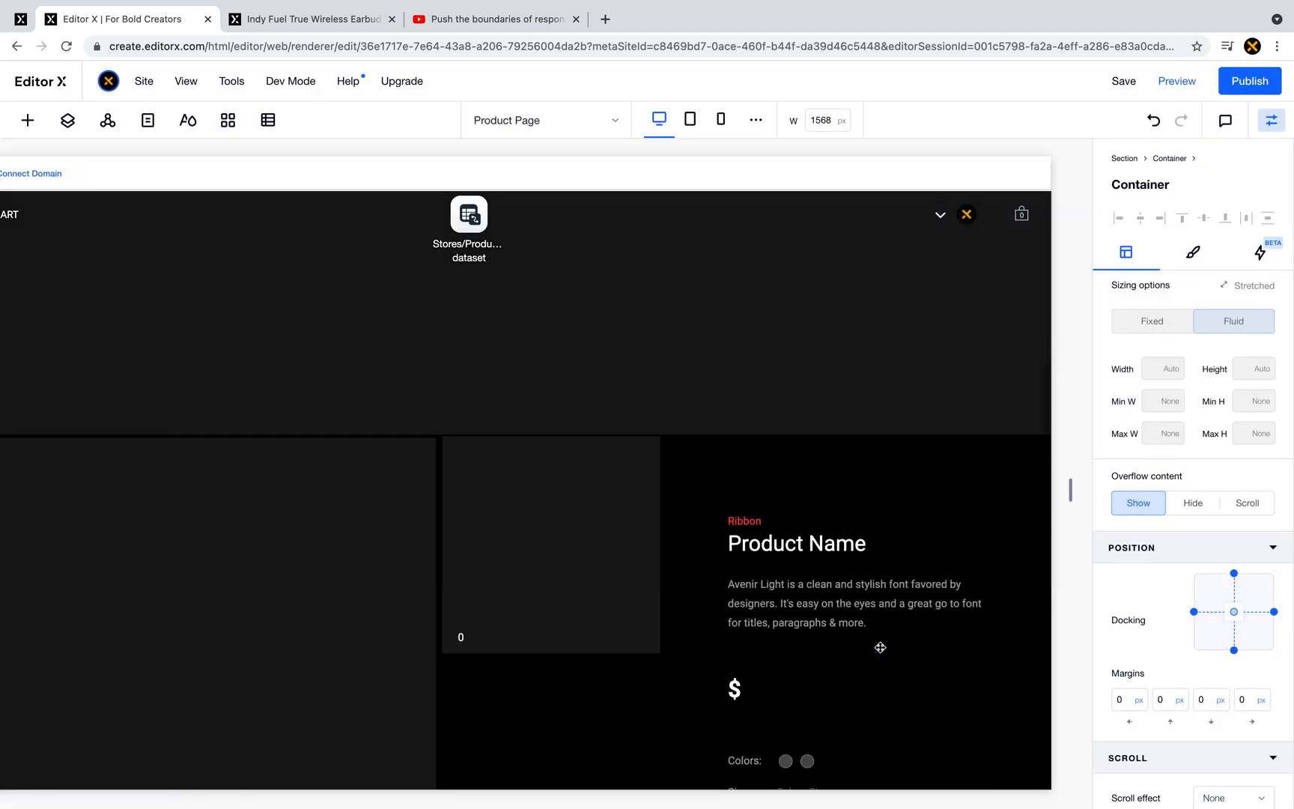
pyautogui.scroll(-2, 880, 647)
pyautogui.scroll(2, 852, 590)
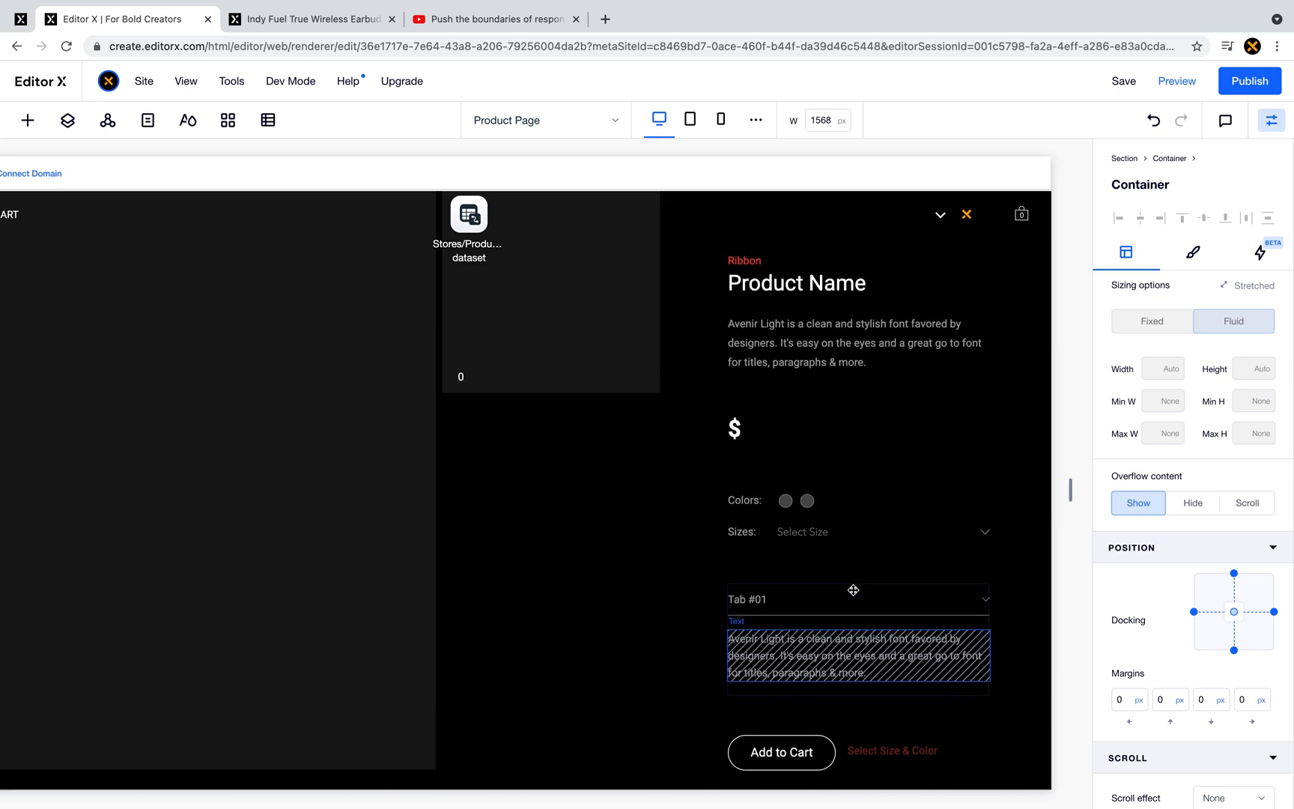
pyautogui.click(738, 578)
pyautogui.rightClick(738, 580)
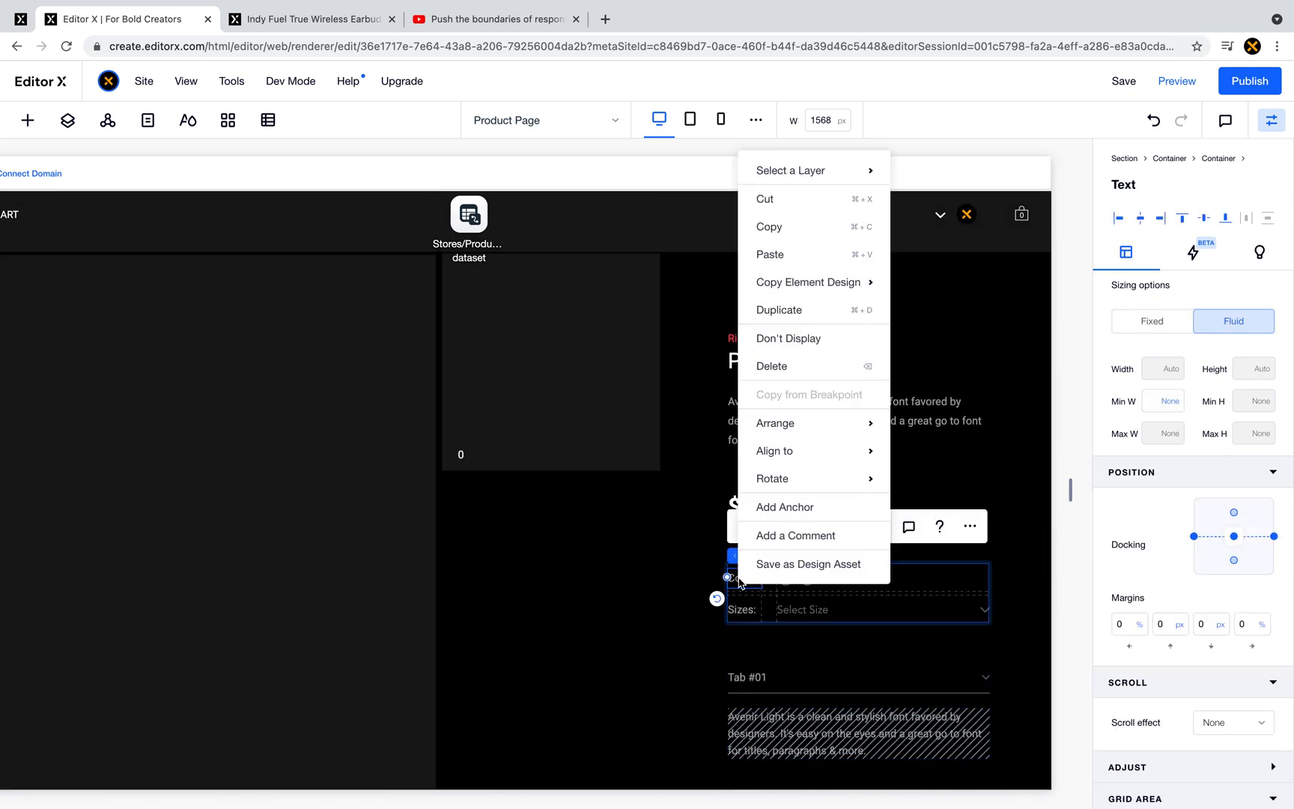
pyautogui.click(810, 229)
pyautogui.scroll(3, 852, 432)
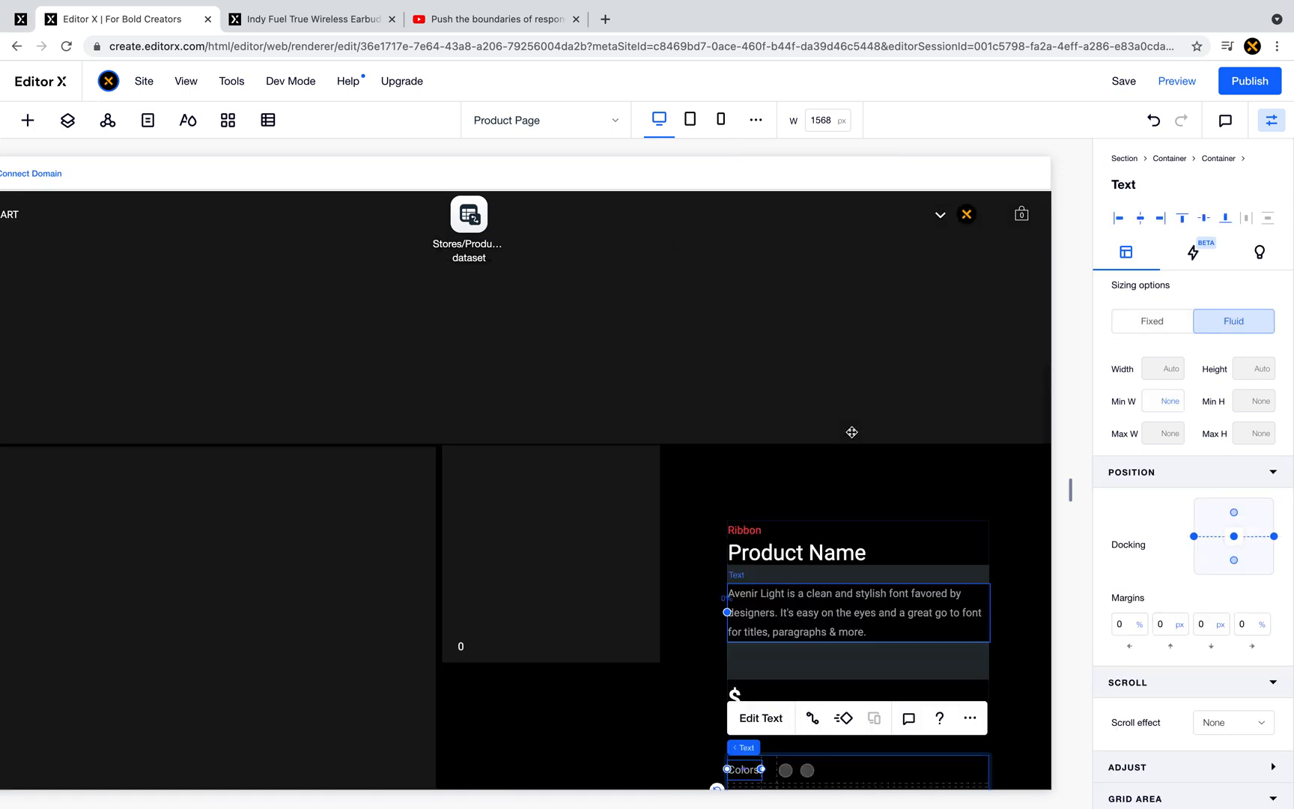
pyautogui.scroll(-5, 852, 432)
pyautogui.scroll(1, 851, 432)
pyautogui.click(753, 405)
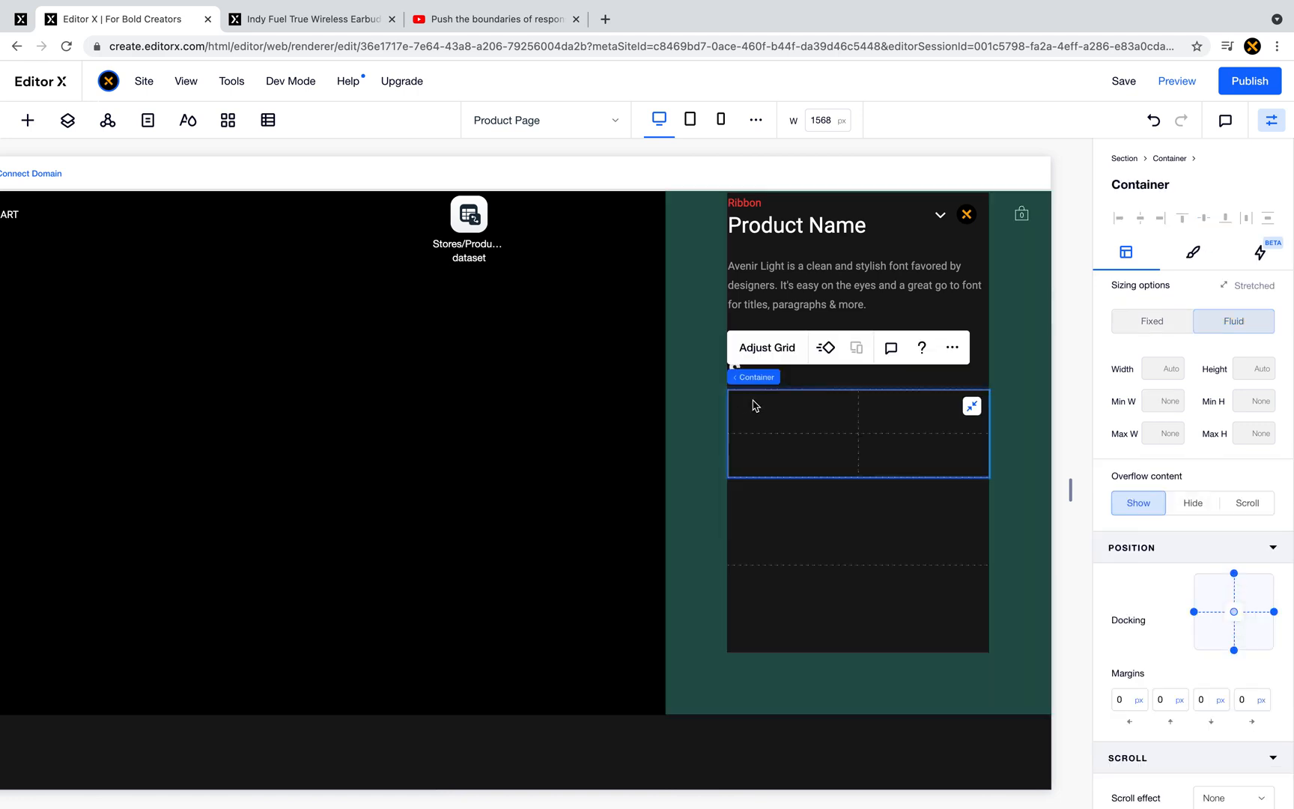
pyautogui.rightClick(753, 404)
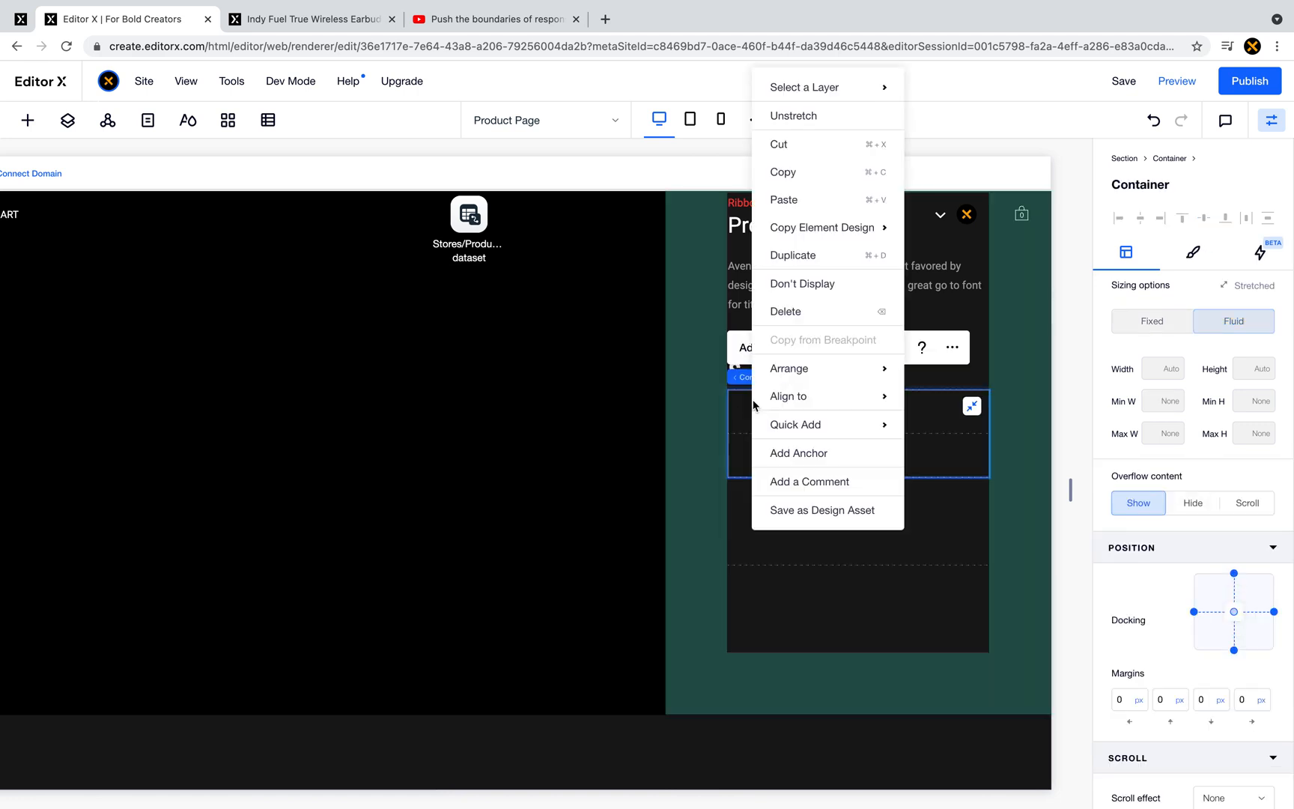
pyautogui.click(812, 200)
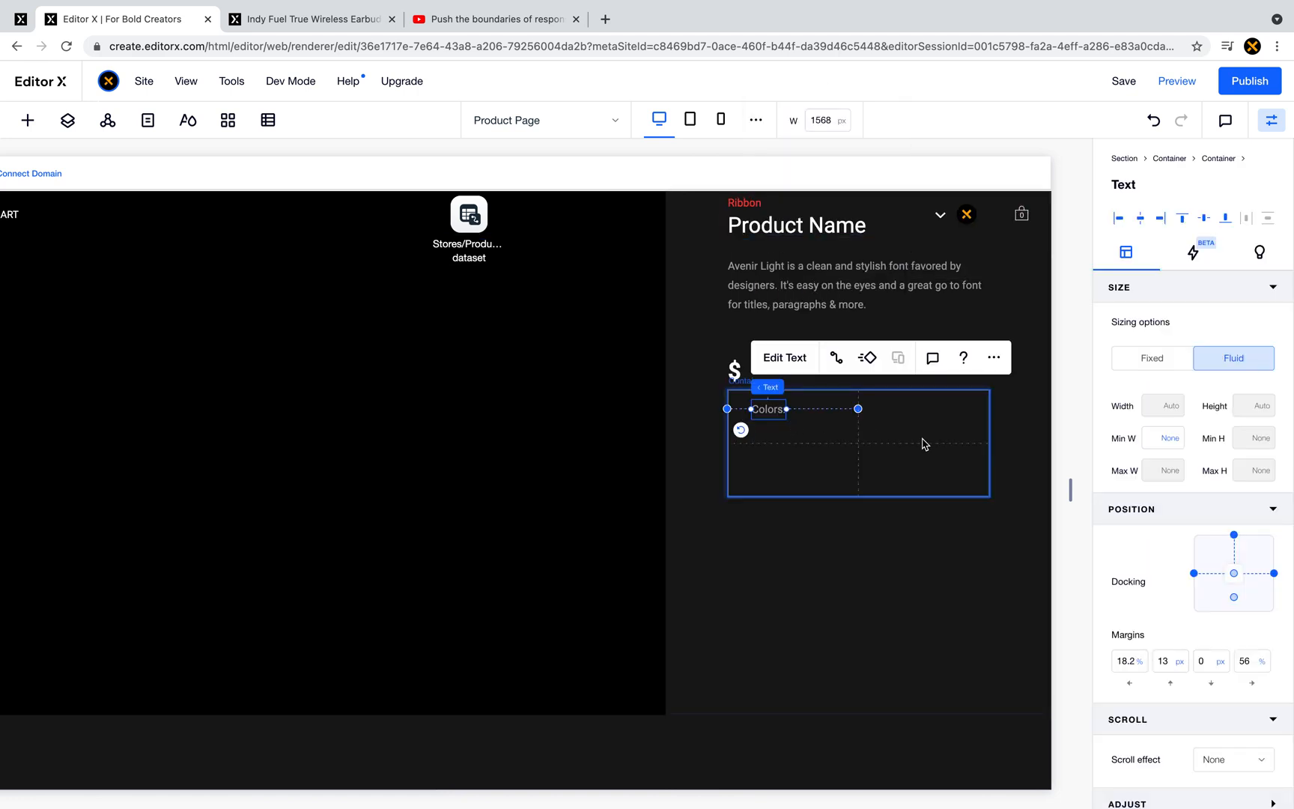
# - Set the left, top and right margins of the pasted "Colors:" text to 0
pyautogui.click(1125, 660)
pyautogui.write('0')
pyautogui.press('Tab')
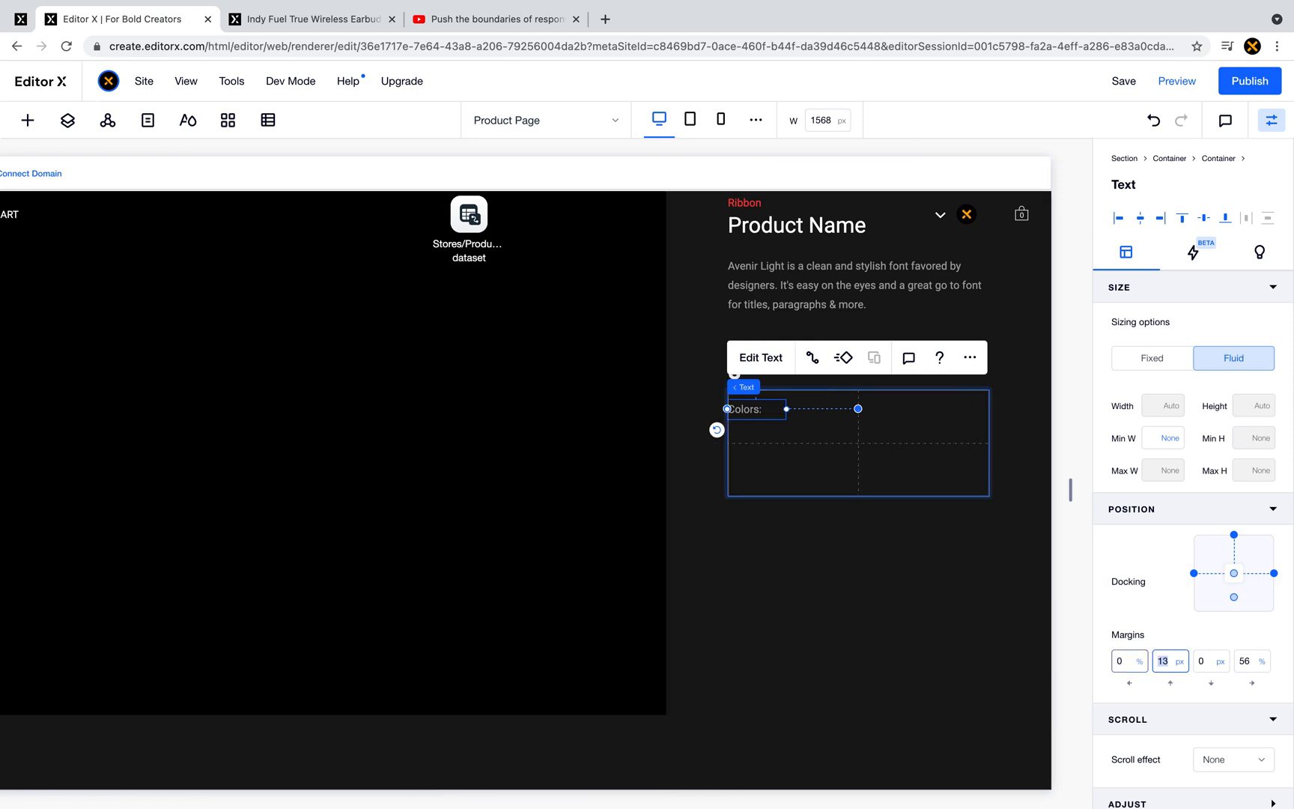
pyautogui.write('0')
pyautogui.press('Tab')
pyautogui.press('Tab')
pyautogui.write('0')
pyautogui.press('Tab')
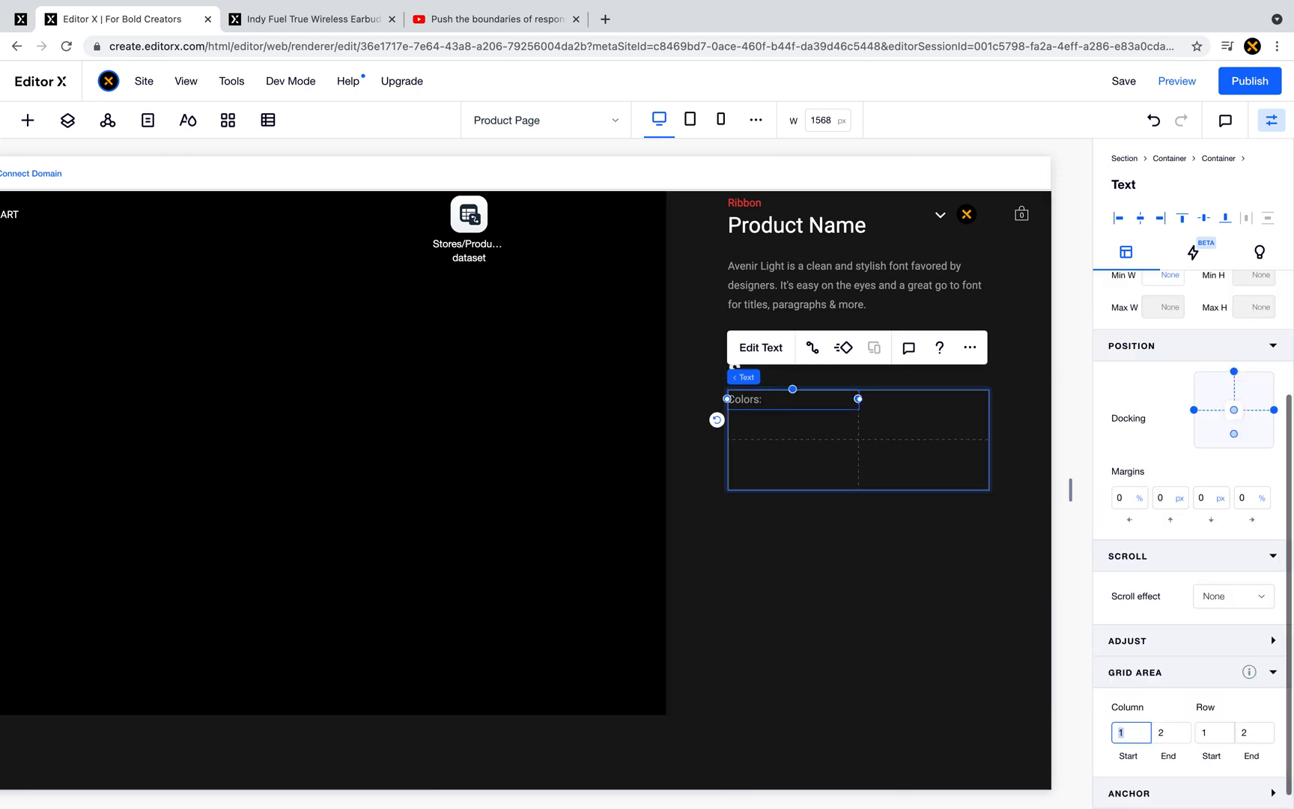
# - Set the first column of the 2x2 grid holding the "Colors:" text to Max Content width
pyautogui.click(880, 442)
pyautogui.click(774, 349)
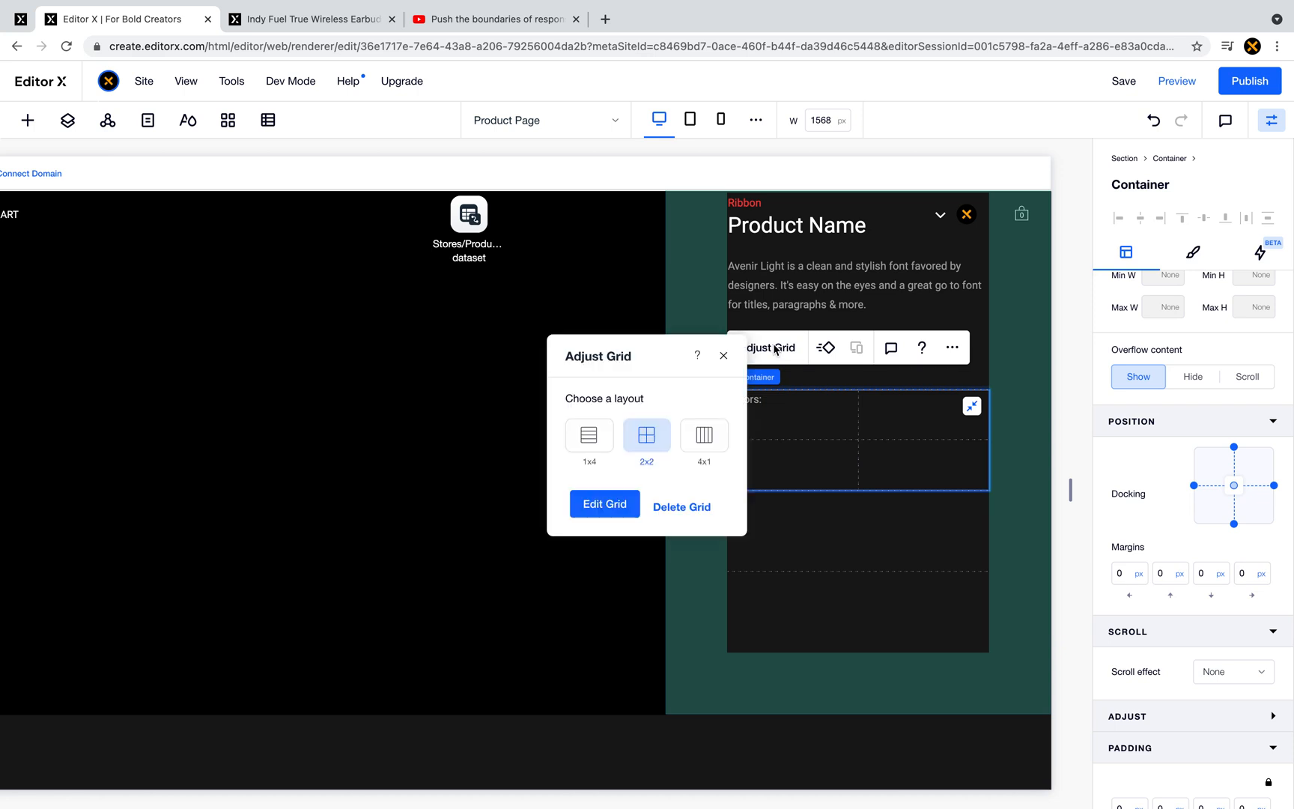
pyautogui.click(625, 511)
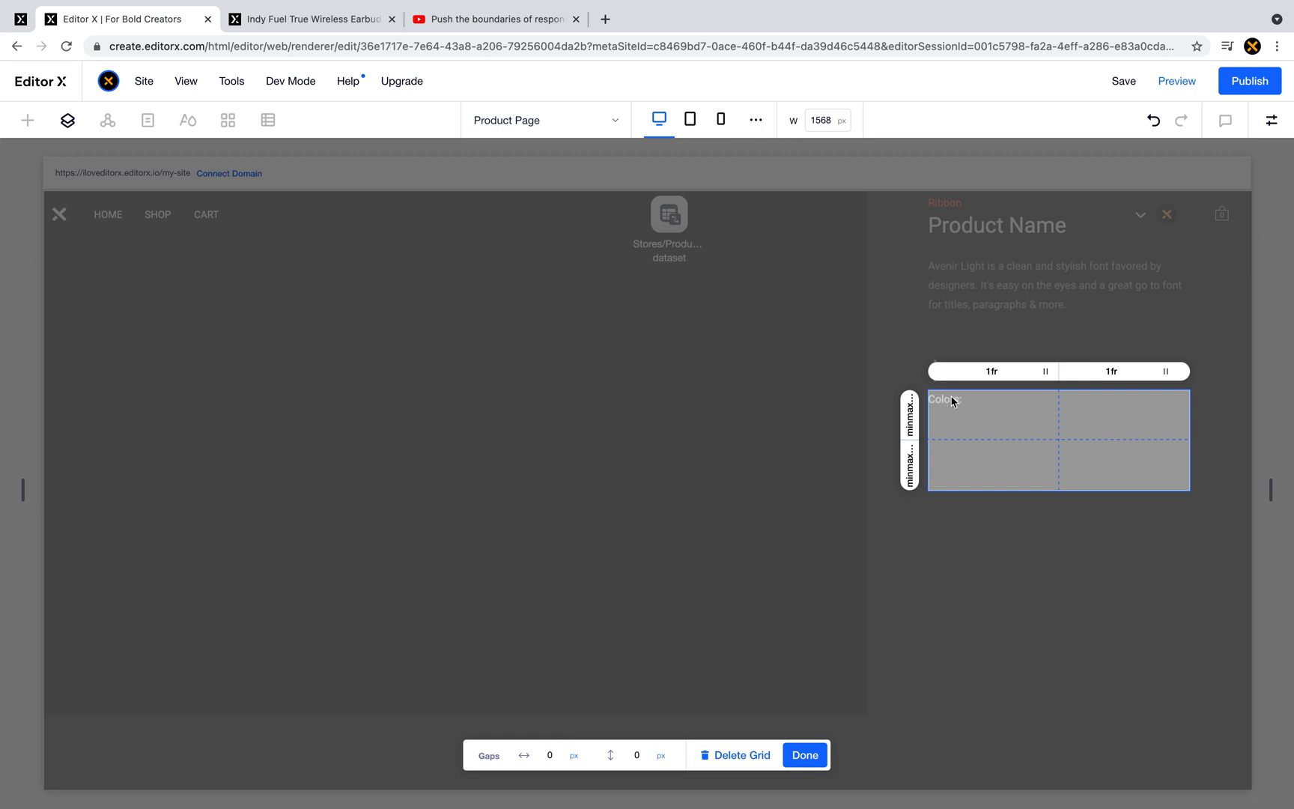
pyautogui.click(990, 371)
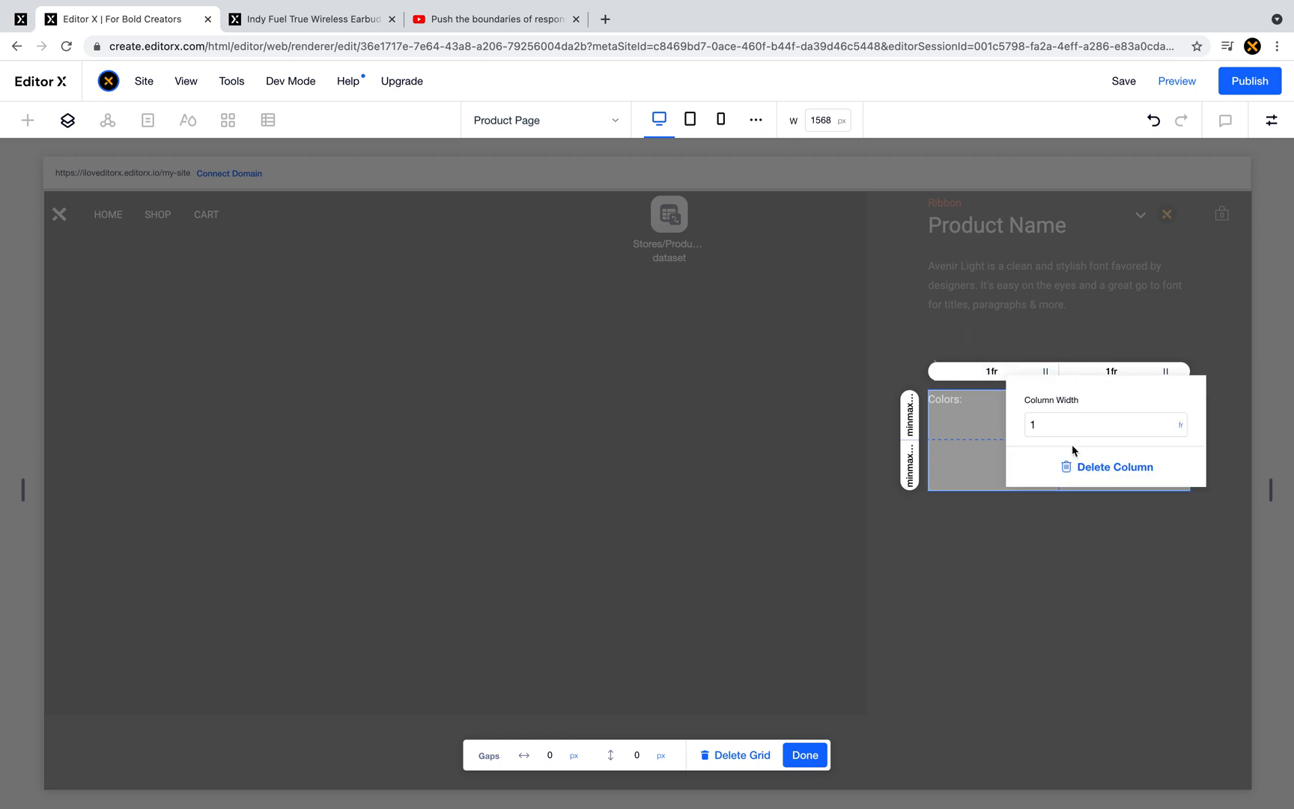
pyautogui.click(1180, 425)
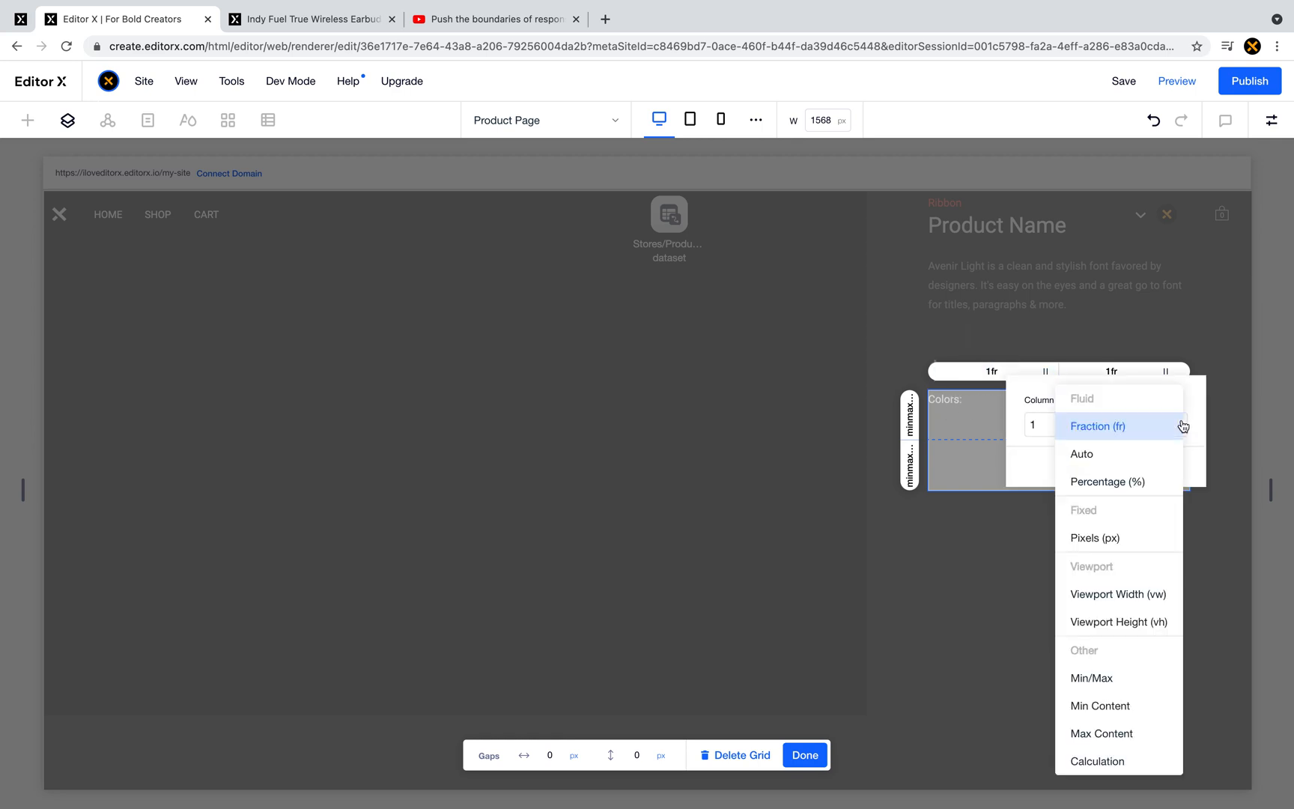
pyautogui.click(1131, 734)
pyautogui.click(1044, 571)
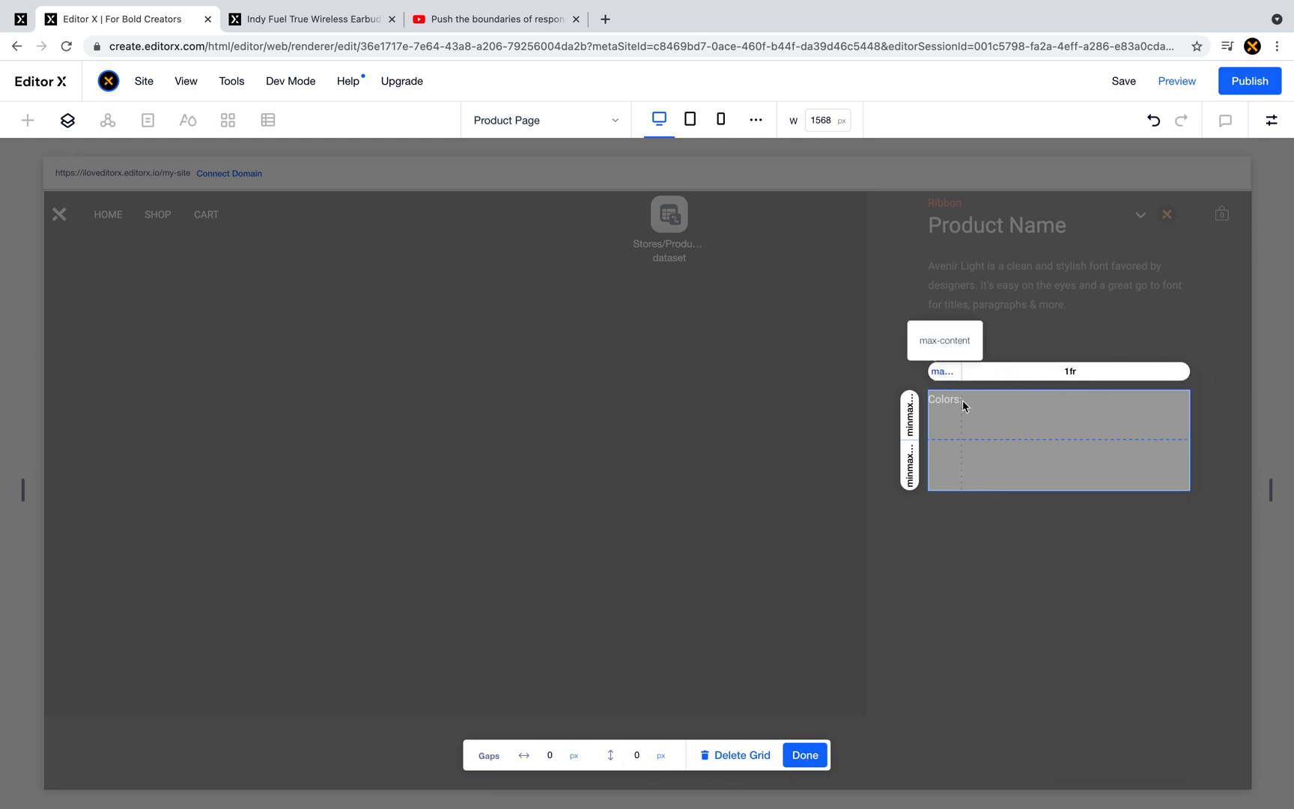
# - Set the grid's horizontal gap to 20 px and finish editing the grid
pyautogui.click(575, 761)
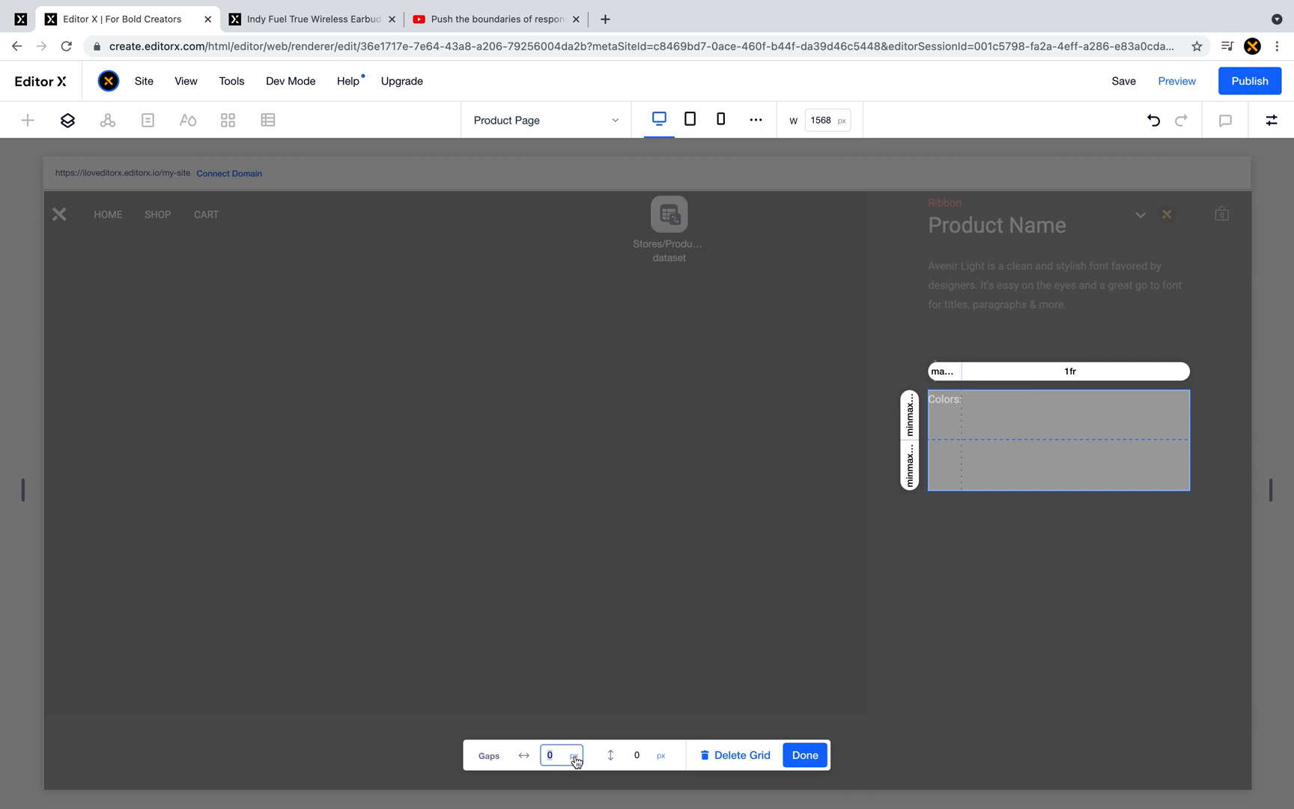
pyautogui.write('20')
pyautogui.press('Return')
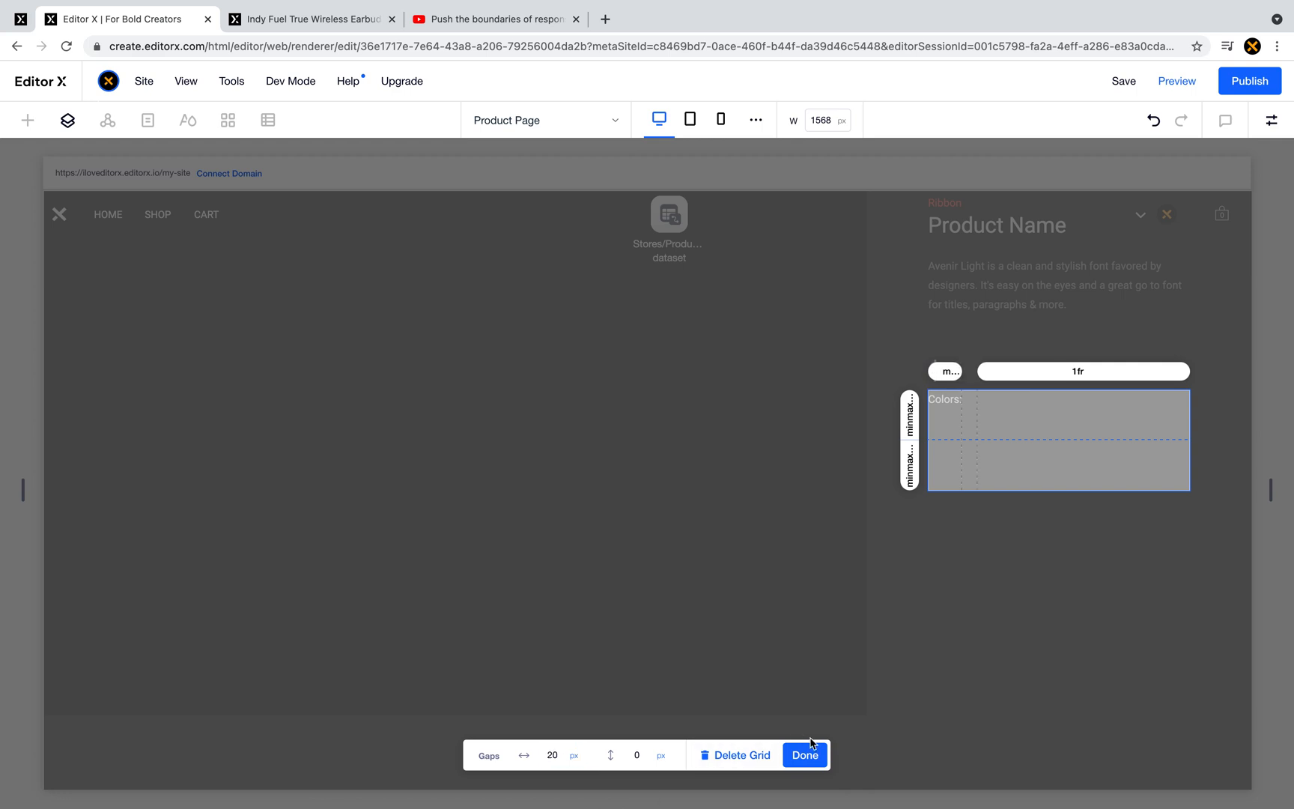
pyautogui.click(818, 759)
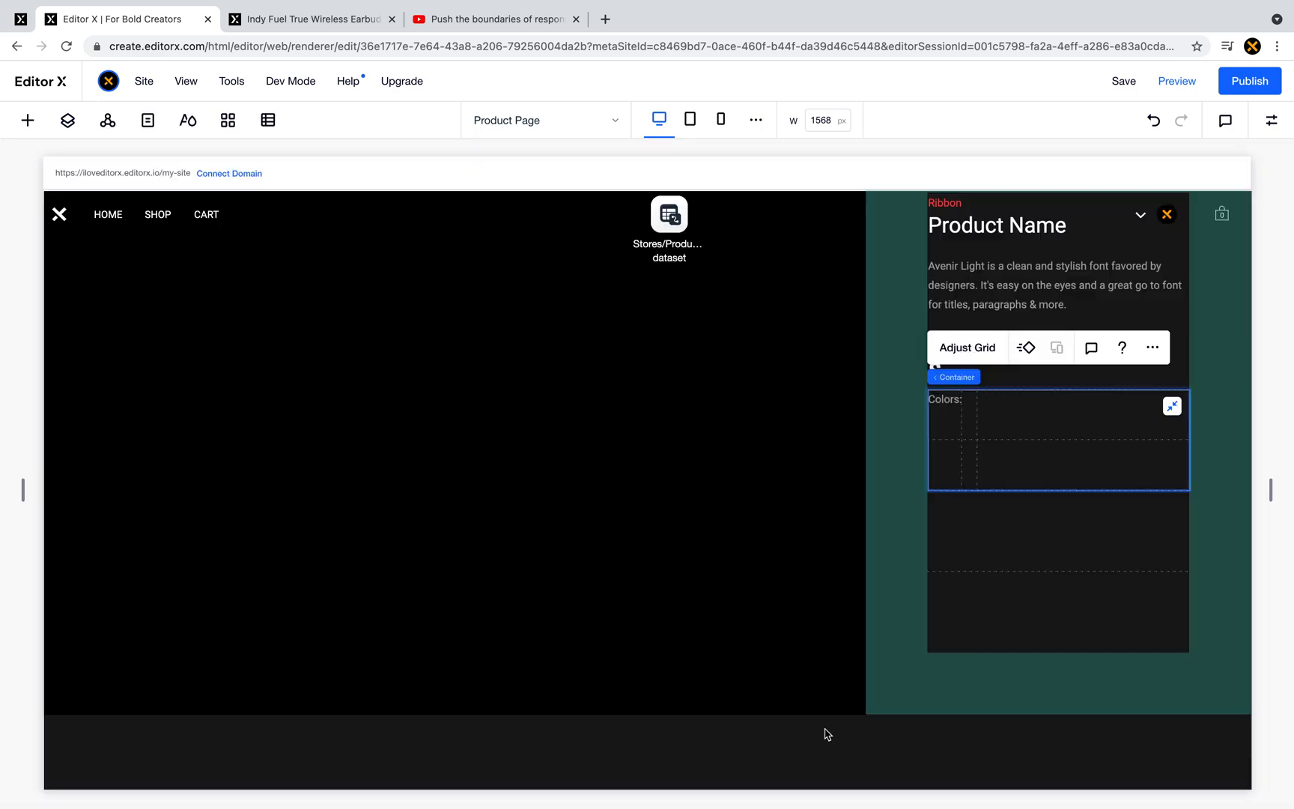
# - Reopen the same grid for editing, adjust its vertical gap and finish
pyautogui.click(973, 346)
pyautogui.click(607, 509)
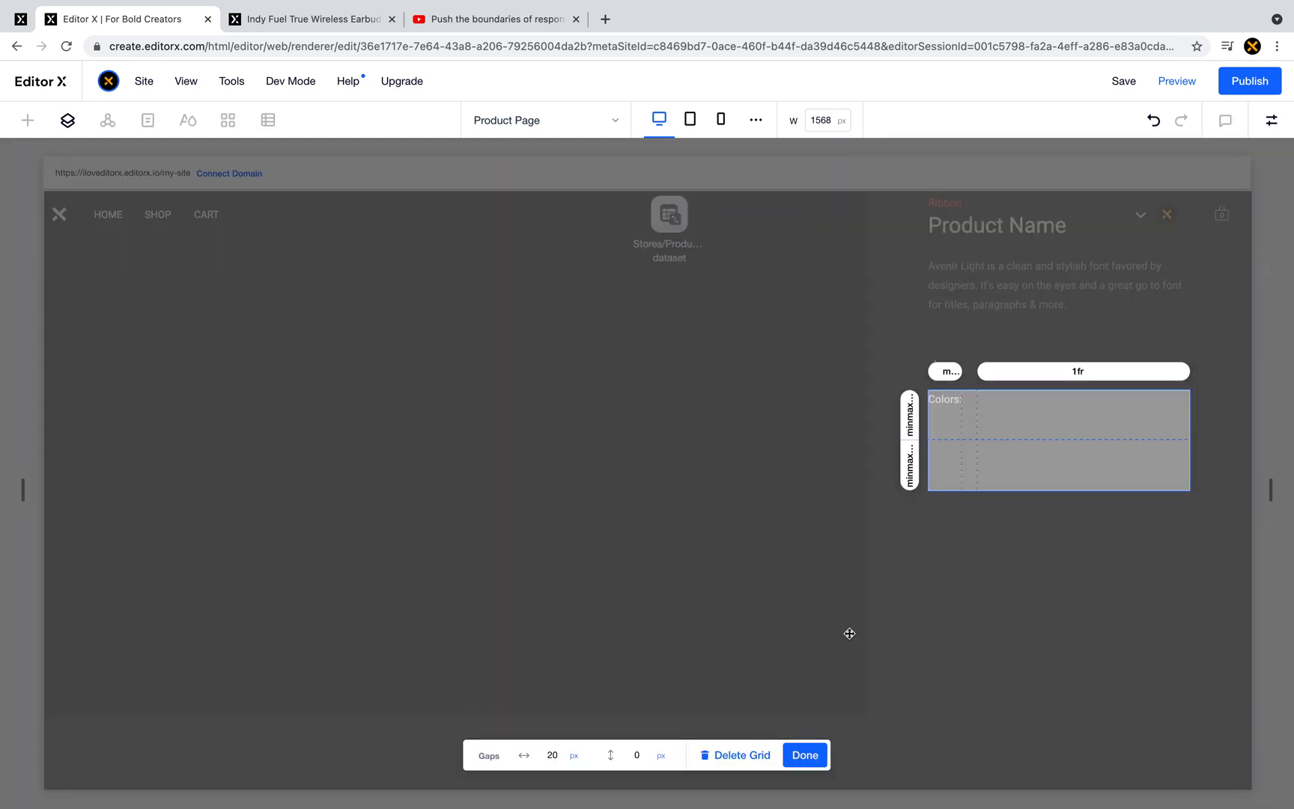
pyautogui.click(649, 757)
pyautogui.press('Return')
pyautogui.click(805, 755)
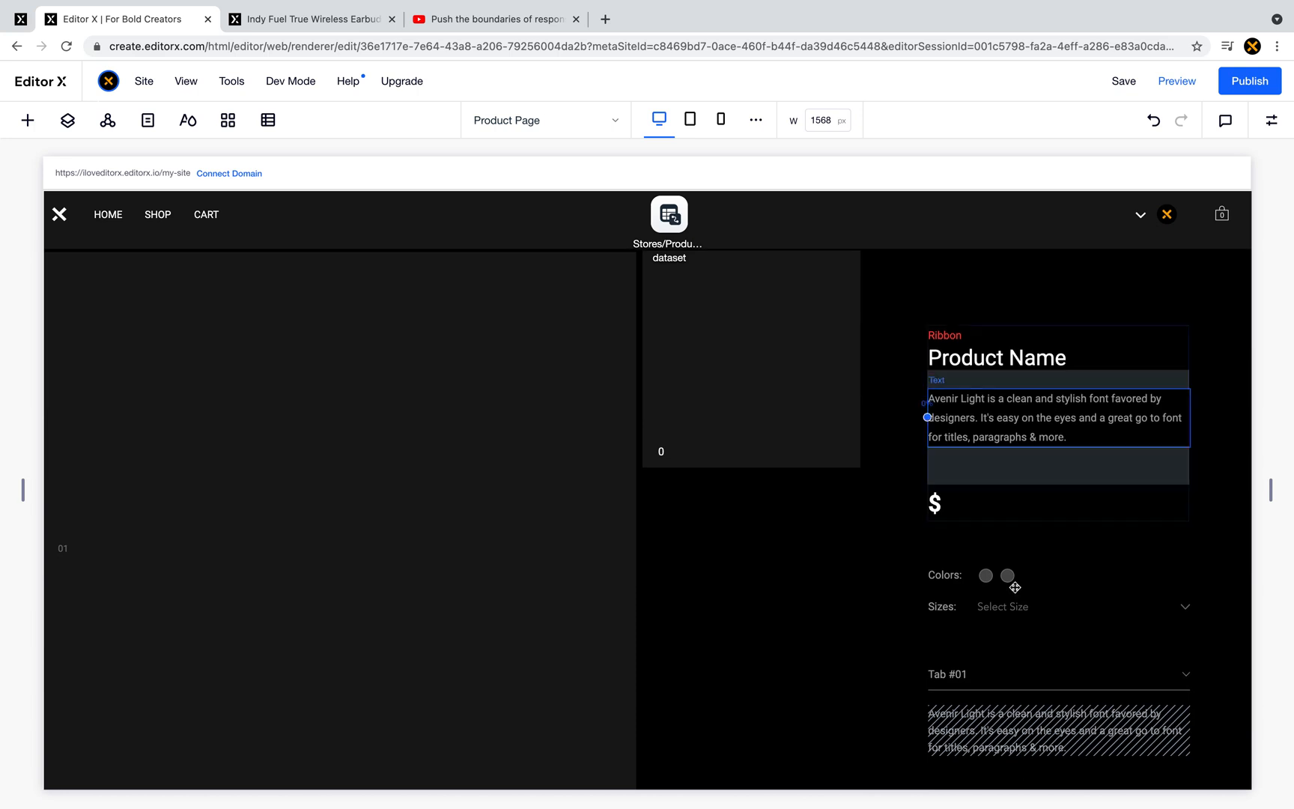
# - Add a Repeater to the empty black area beside the product details container and open its layout settings
pyautogui.click(985, 578)
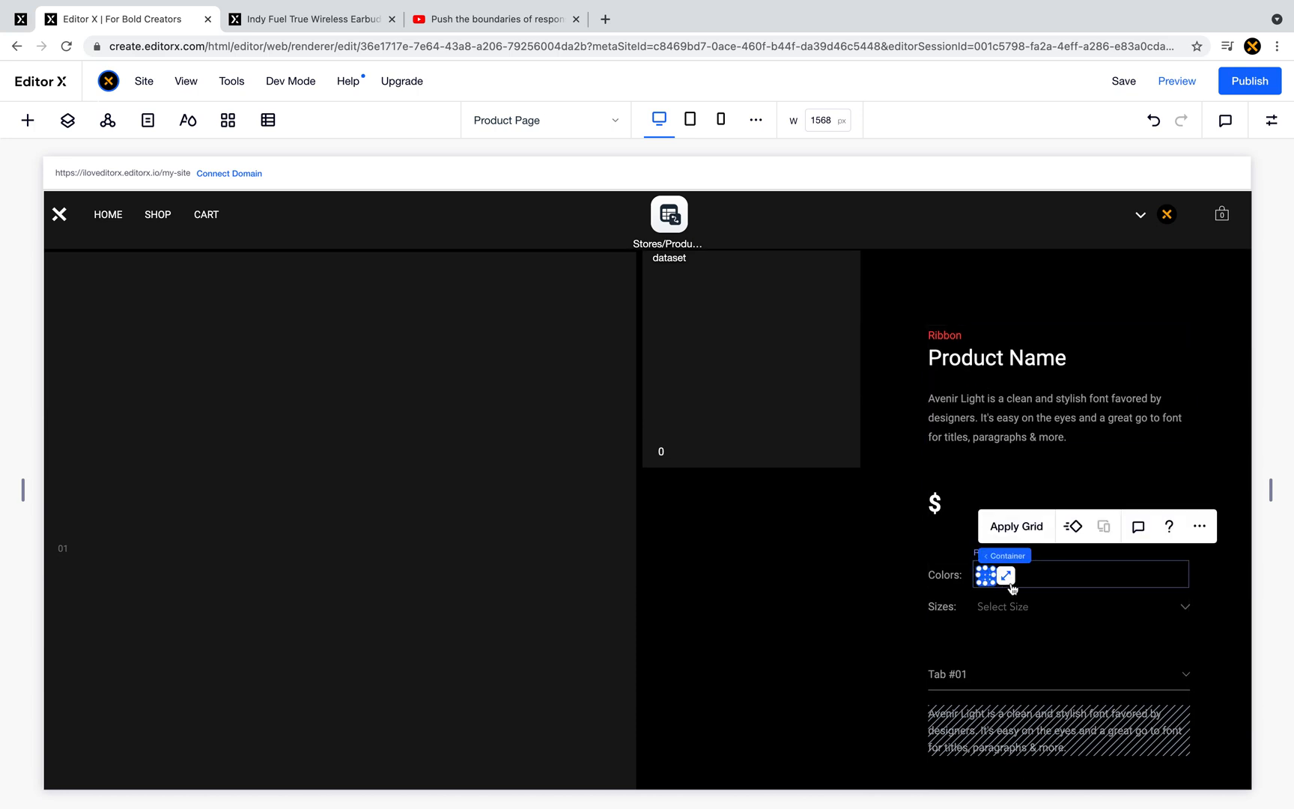
pyautogui.click(1041, 576)
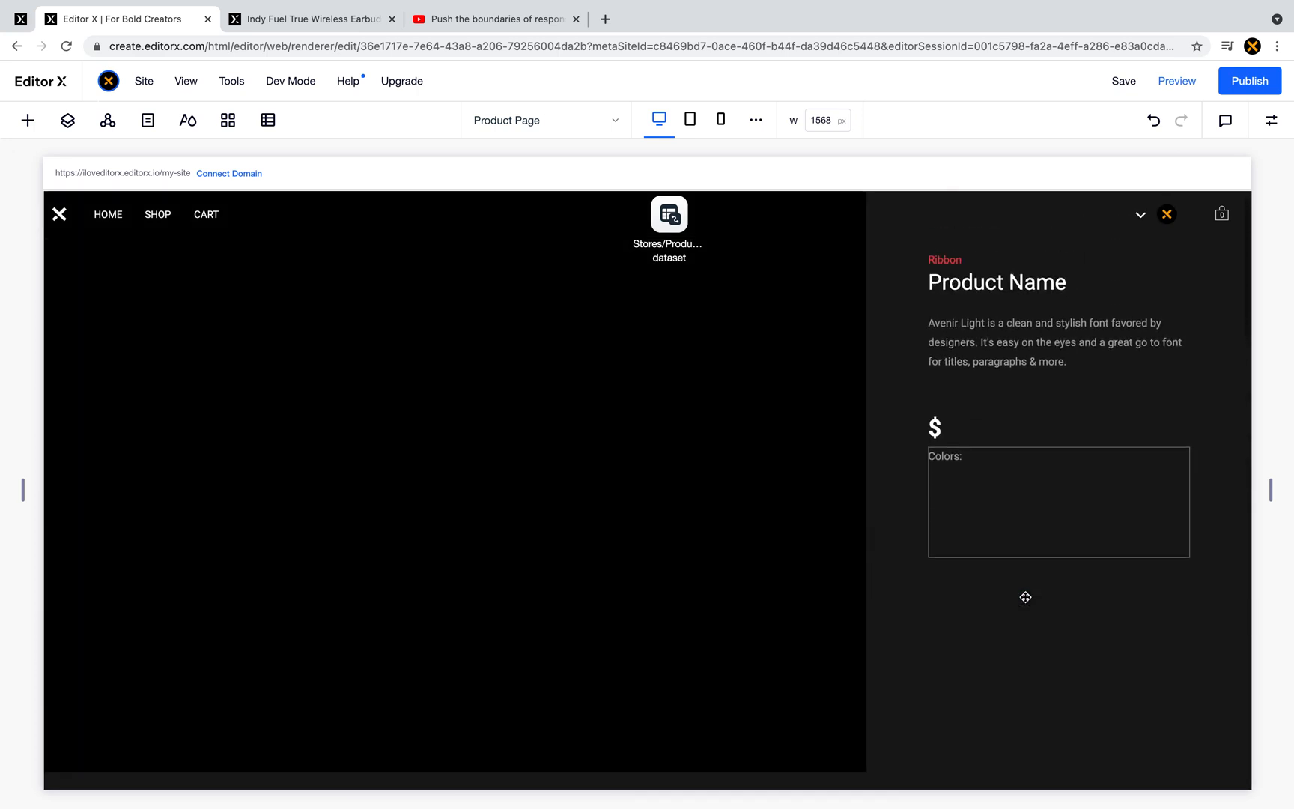
pyautogui.click(27, 120)
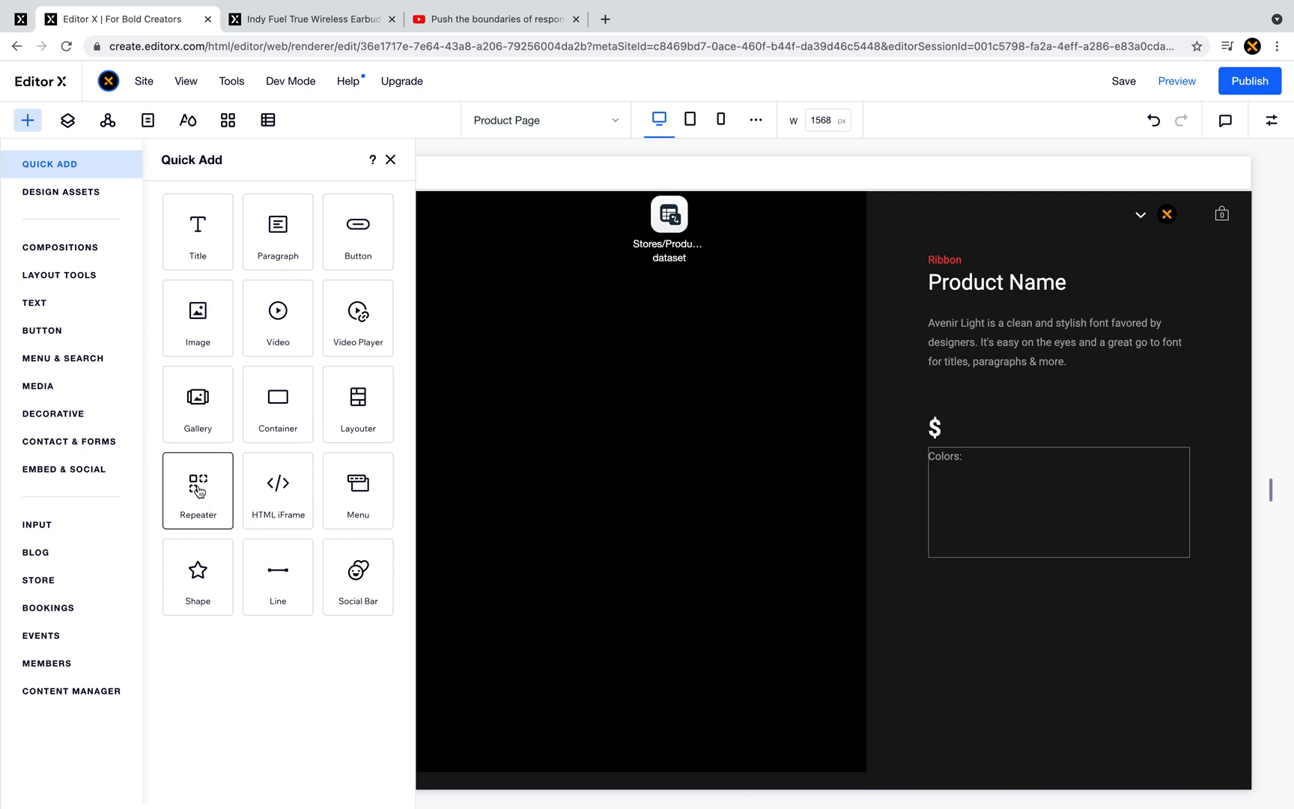
pyautogui.moveTo(358, 491); pyautogui.dragTo(411, 497)
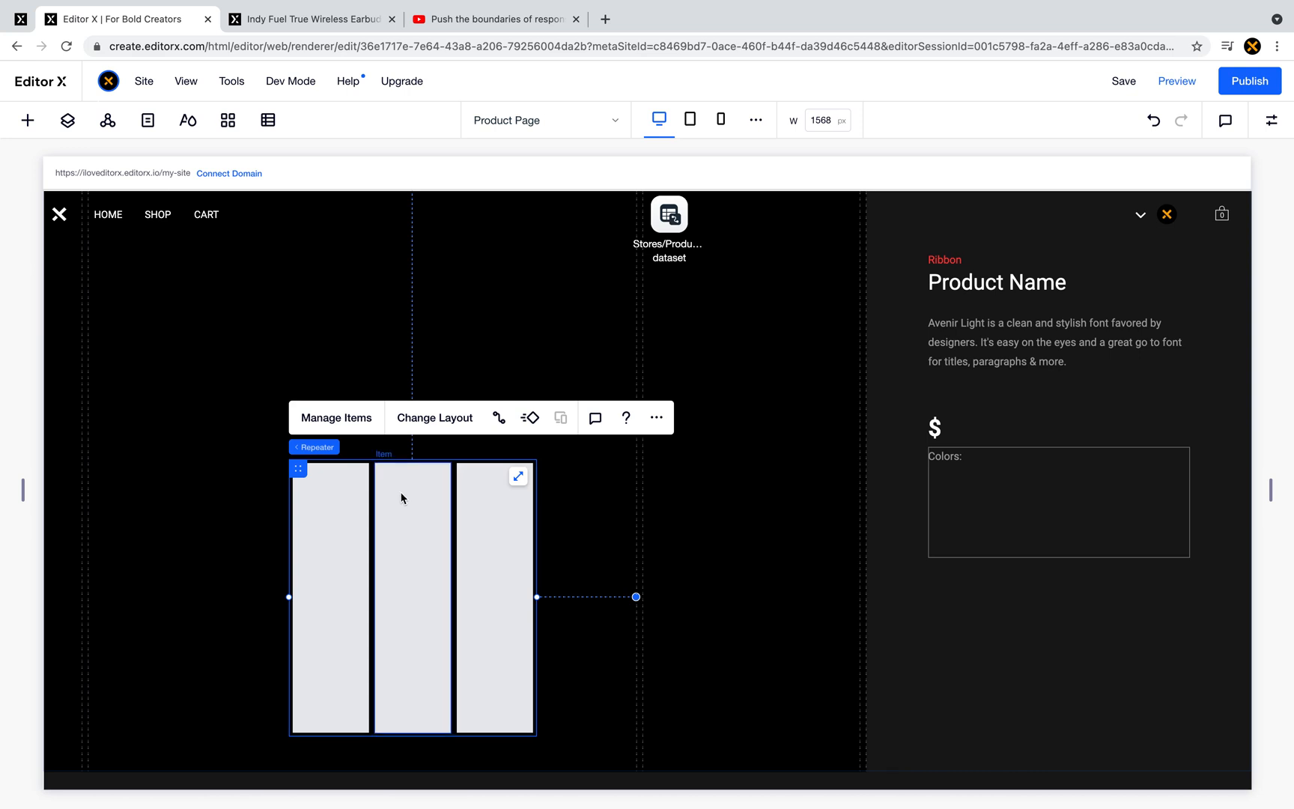
pyautogui.click(433, 422)
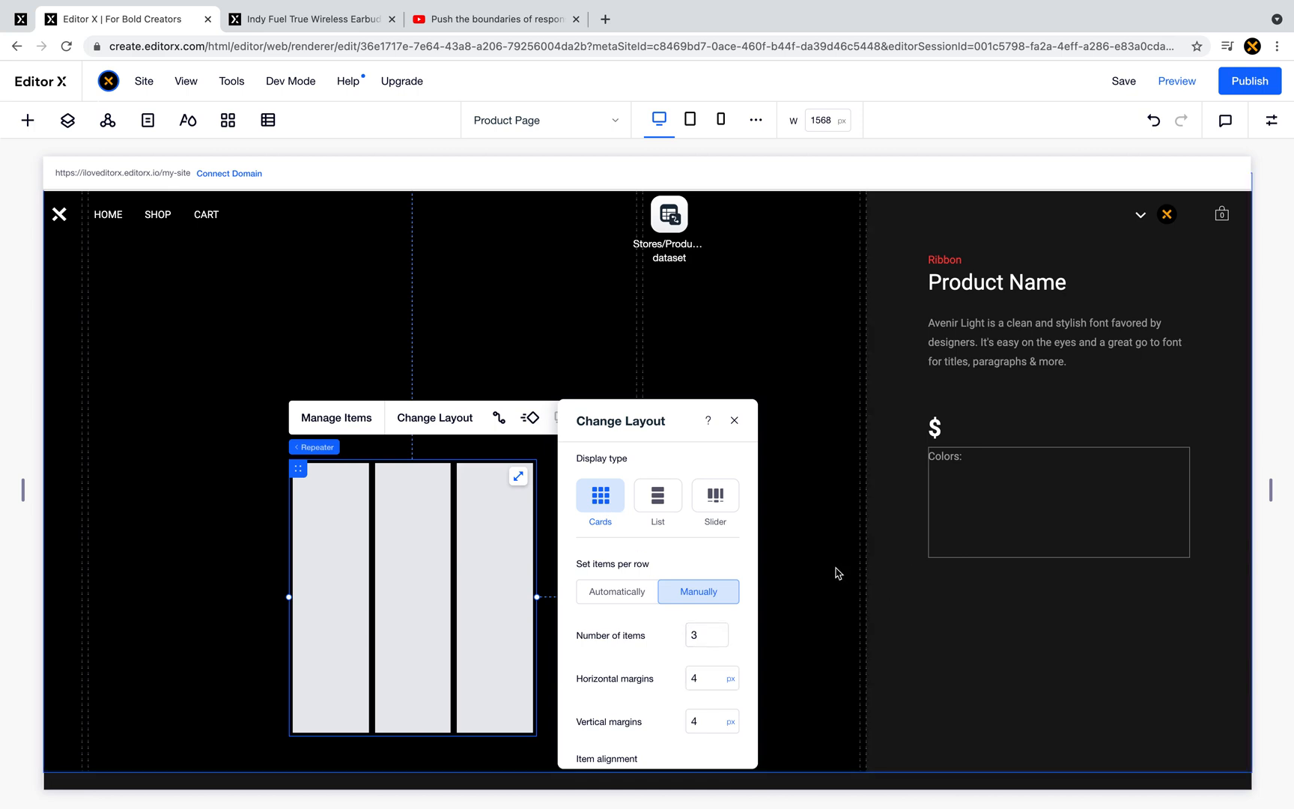
# - Examine the size settings of the original section's color swatch, its repeater item and the parent container
pyautogui.click(913, 607)
pyautogui.scroll(-5, 912, 608)
pyautogui.scroll(-5, 913, 608)
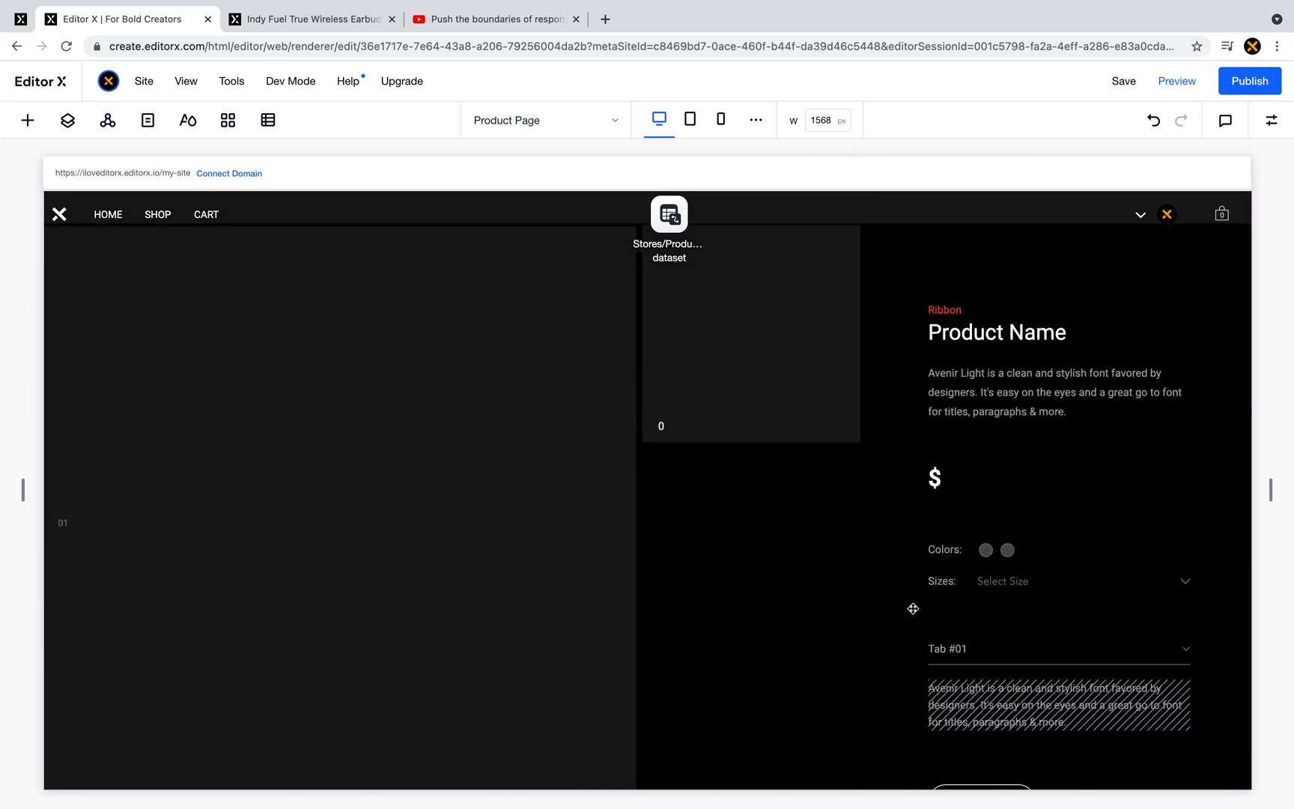
pyautogui.click(1031, 504)
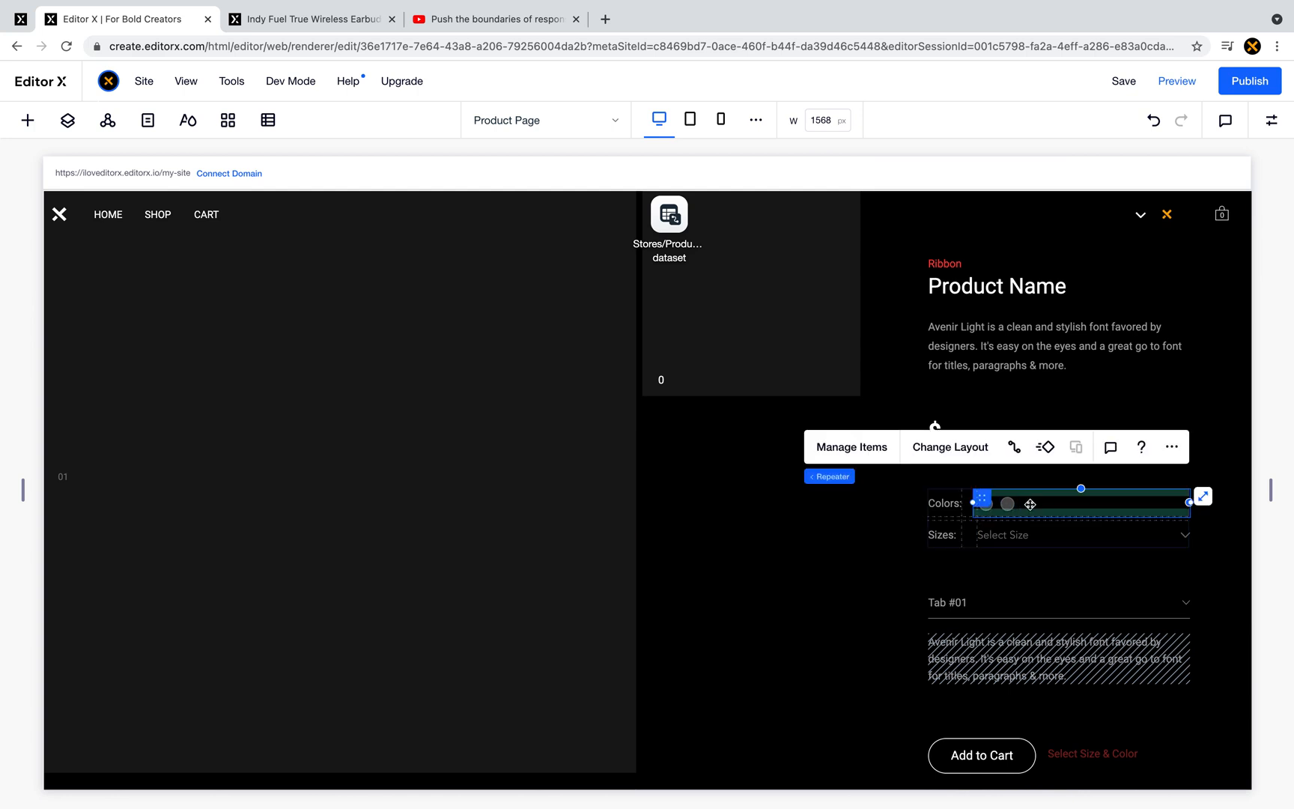
pyautogui.click(1249, 121)
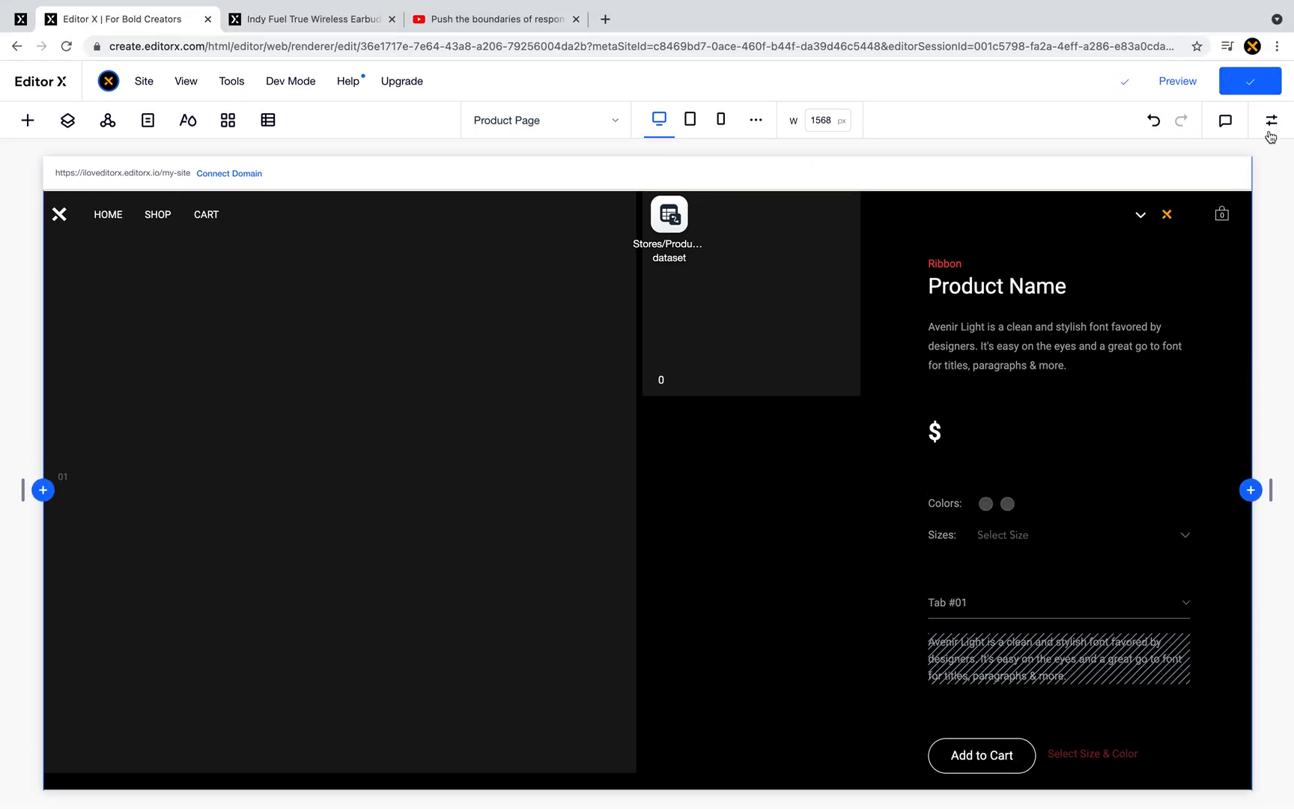
pyautogui.click(1271, 133)
pyautogui.click(1017, 274)
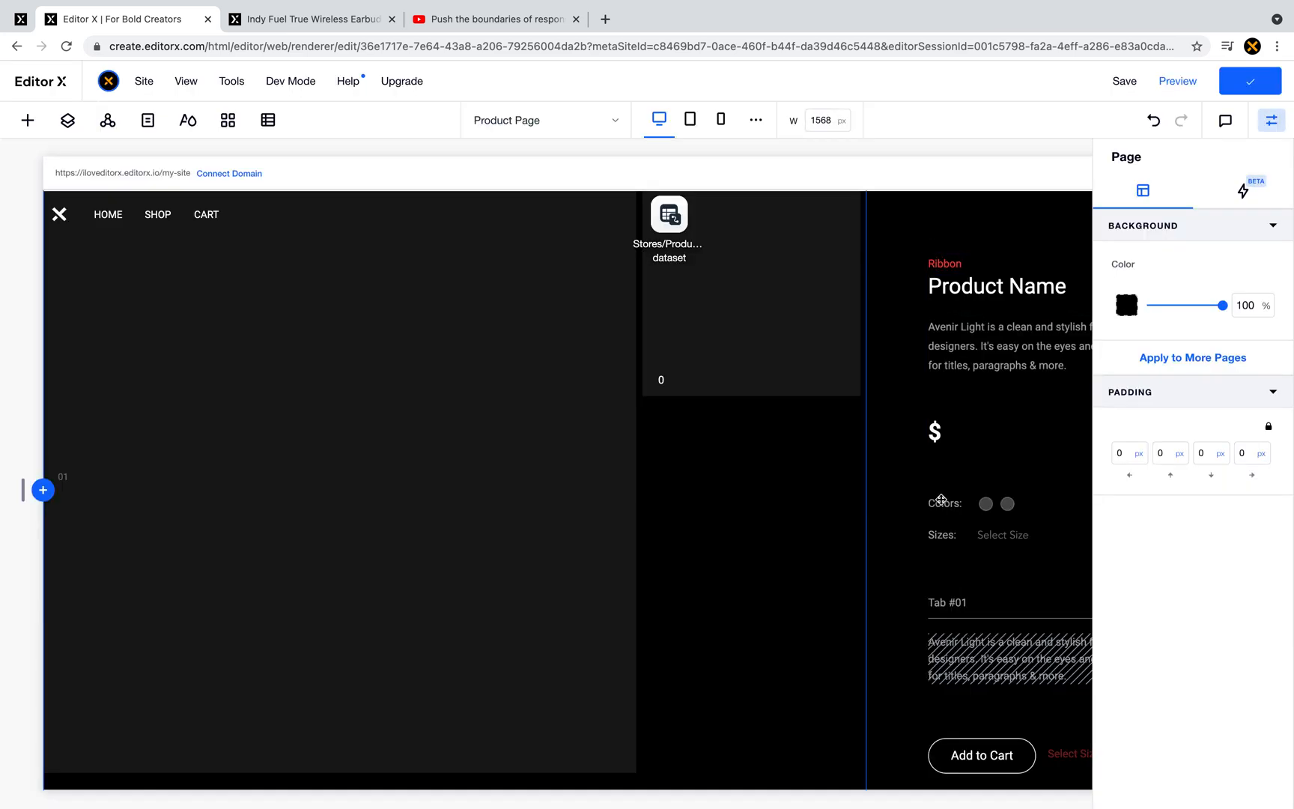
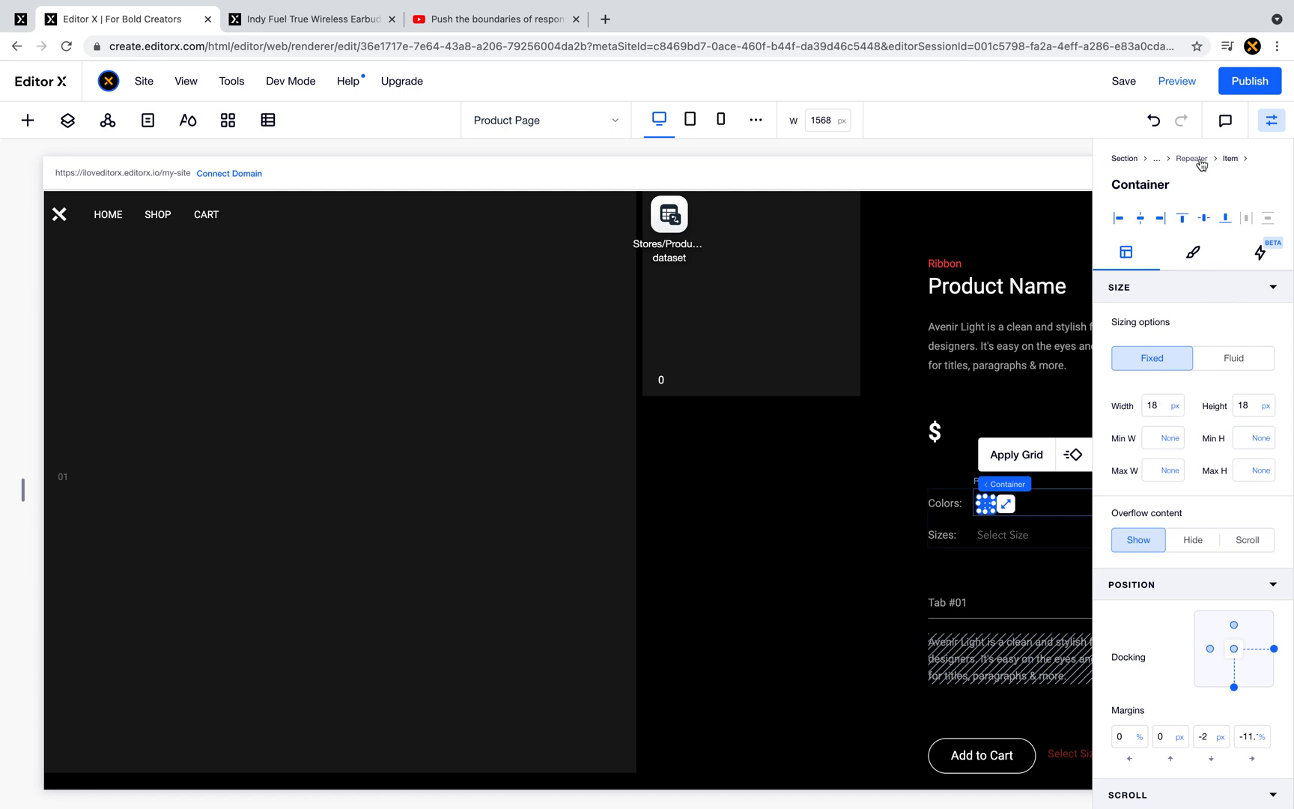
pyautogui.click(1229, 159)
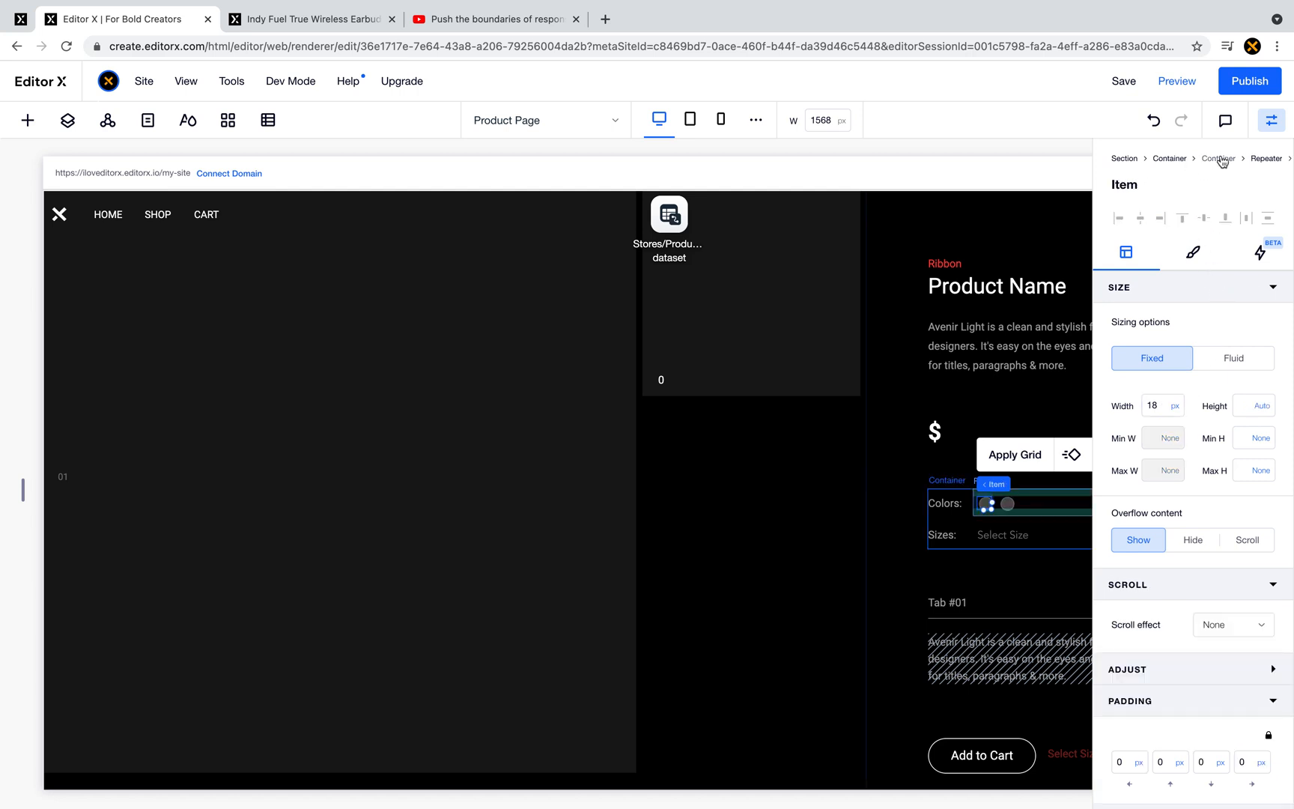
pyautogui.click(1220, 159)
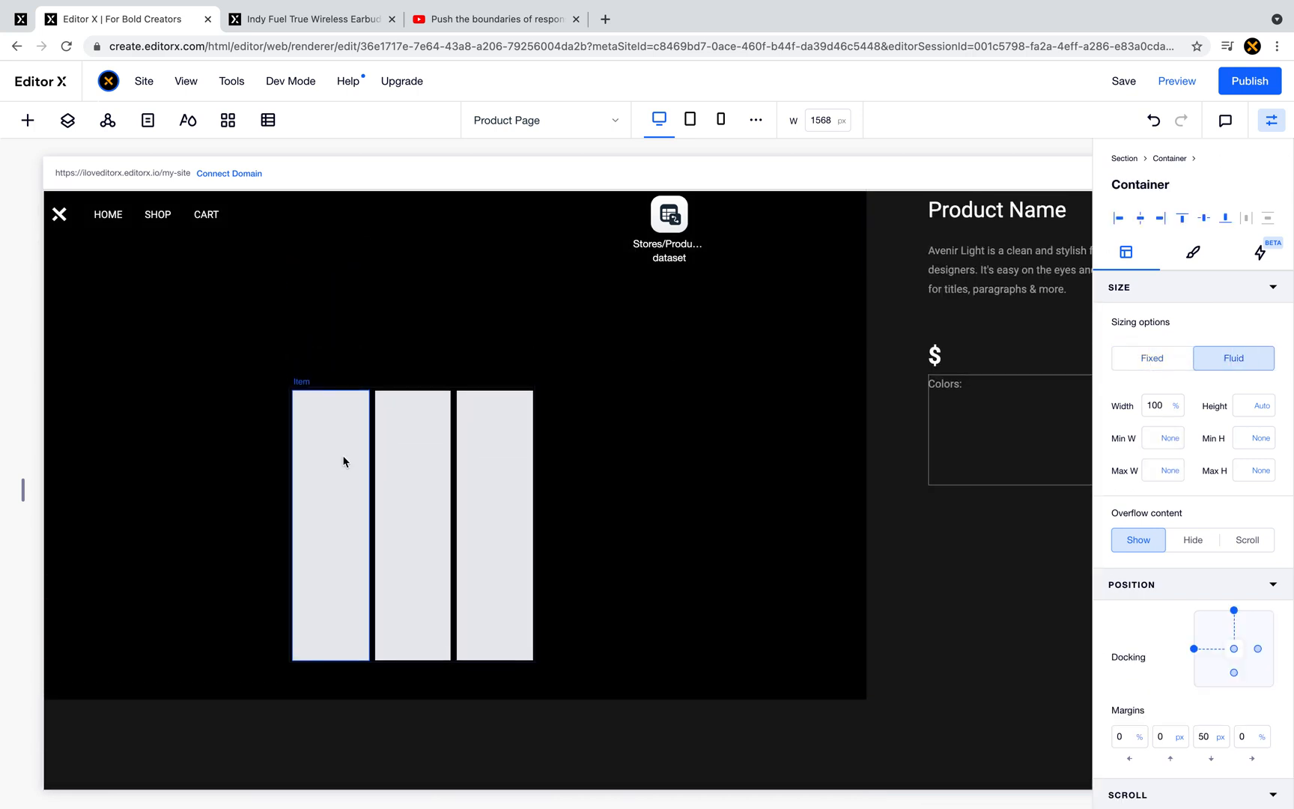
# - Set the height of the new repeater's items to 18 px
pyautogui.click(343, 461)
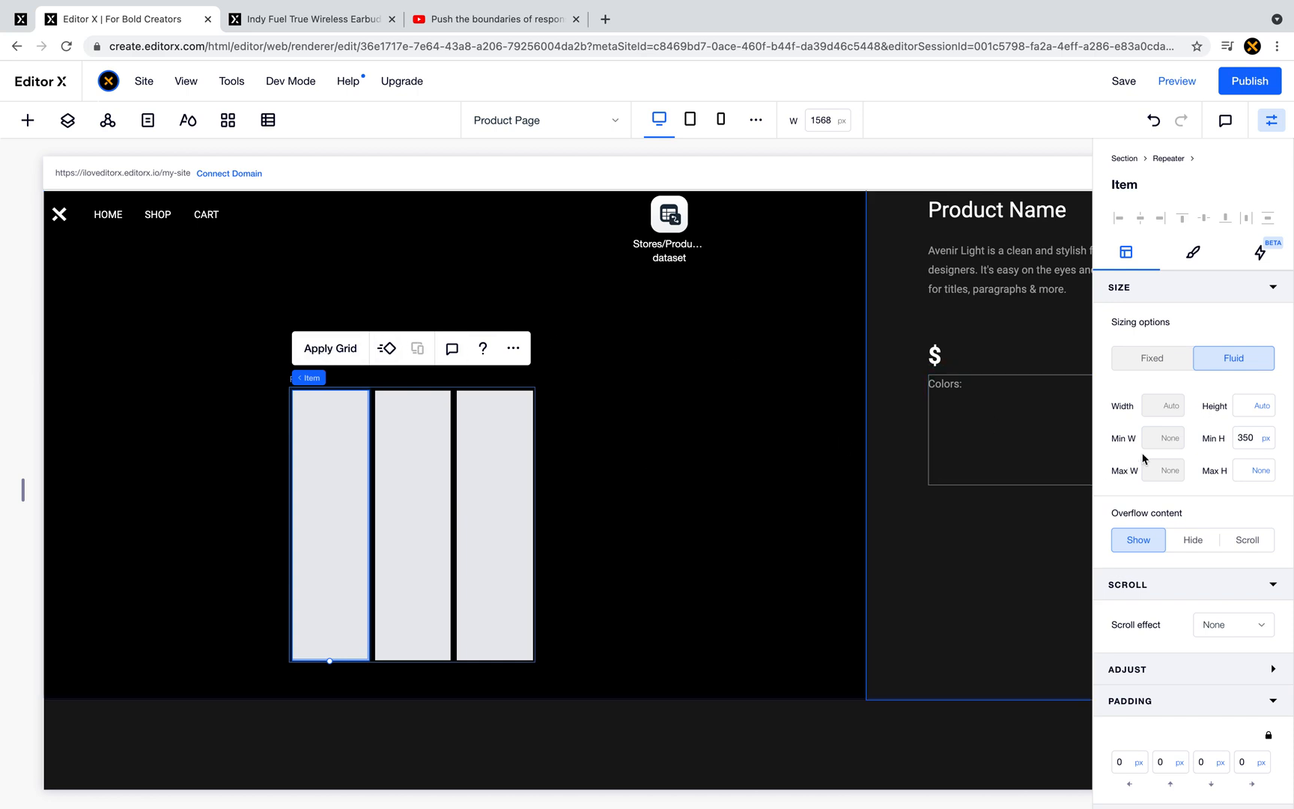
pyautogui.click(1246, 408)
pyautogui.press('Return')
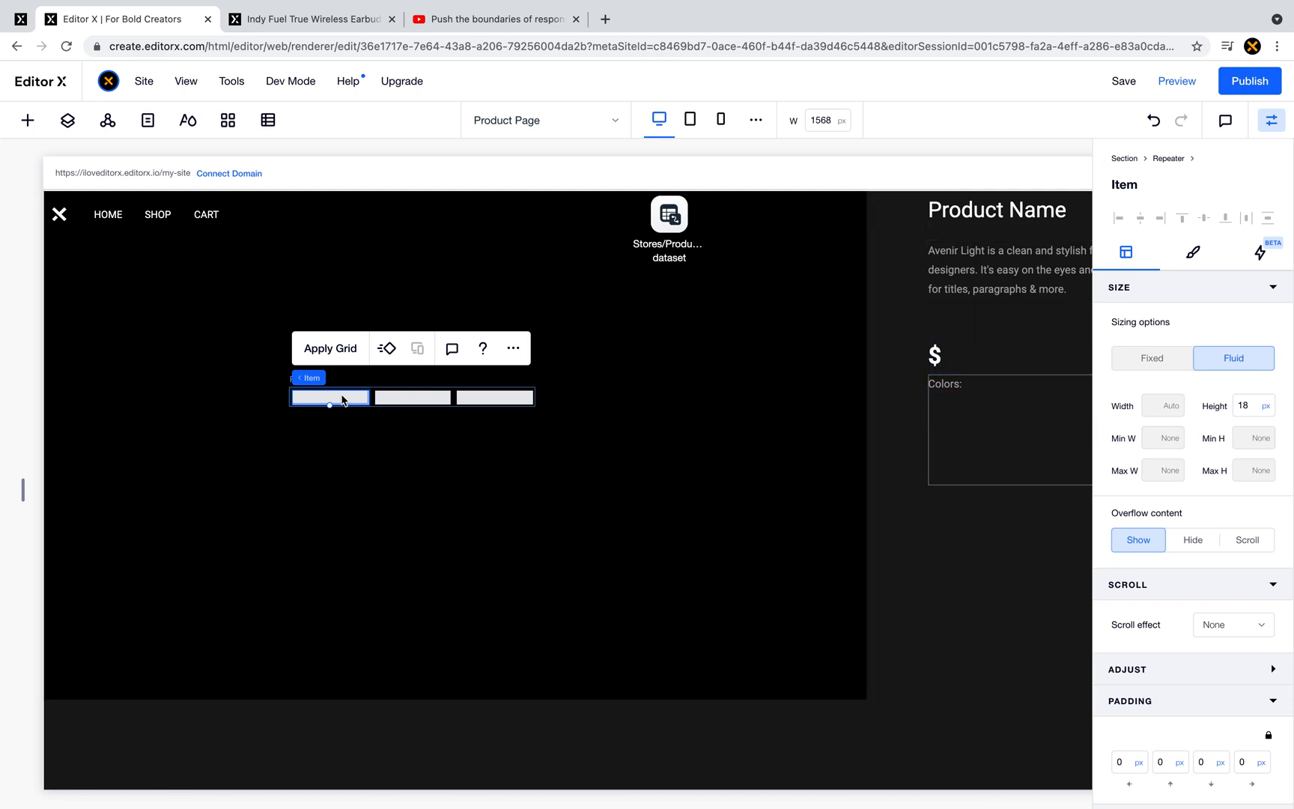
pyautogui.click(361, 379)
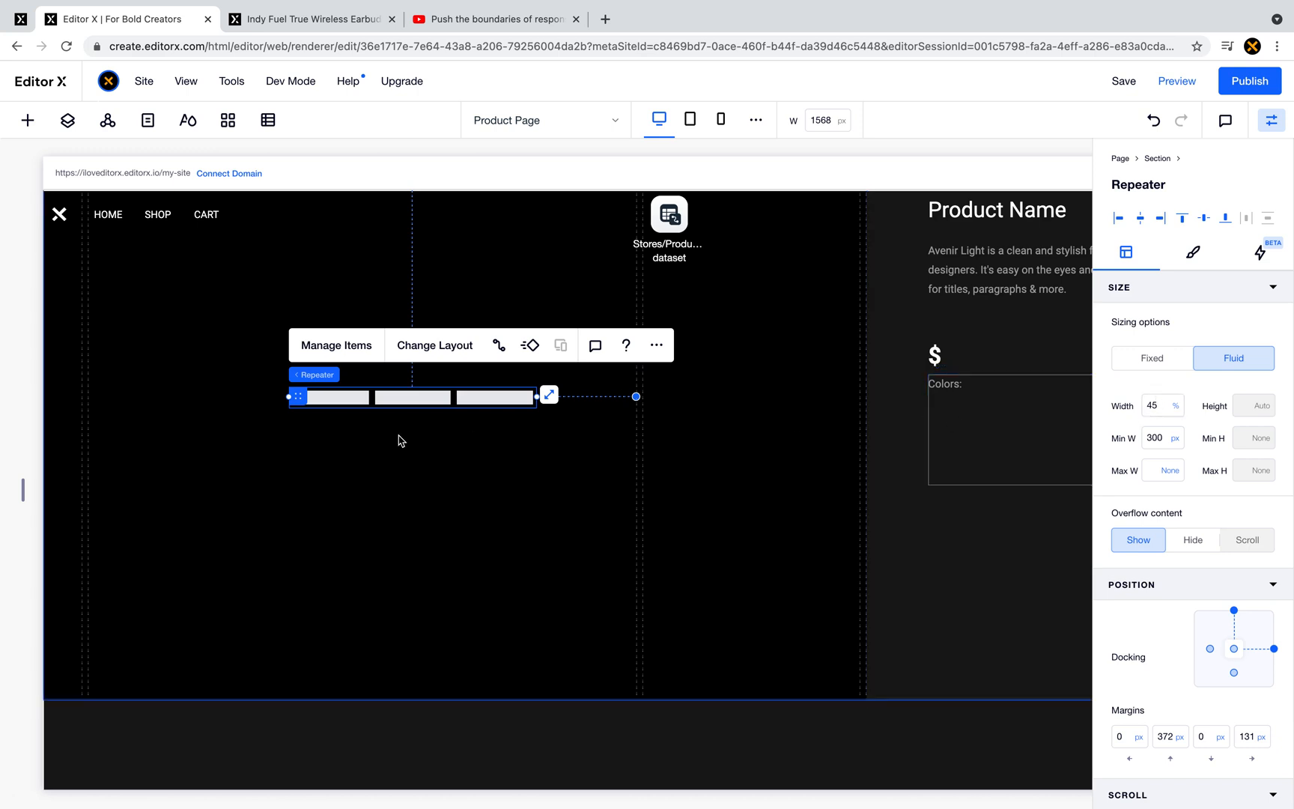
pyautogui.click(347, 403)
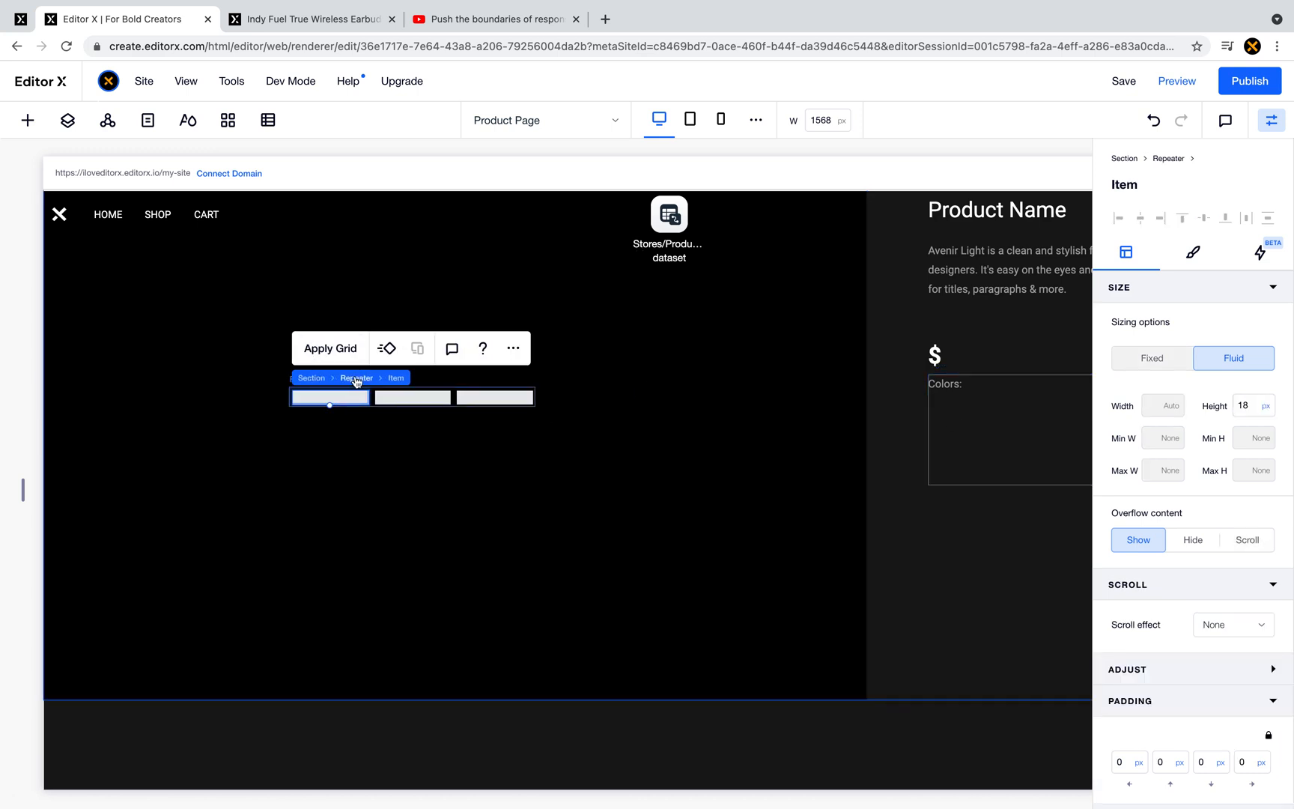
pyautogui.click(357, 378)
pyautogui.click(434, 344)
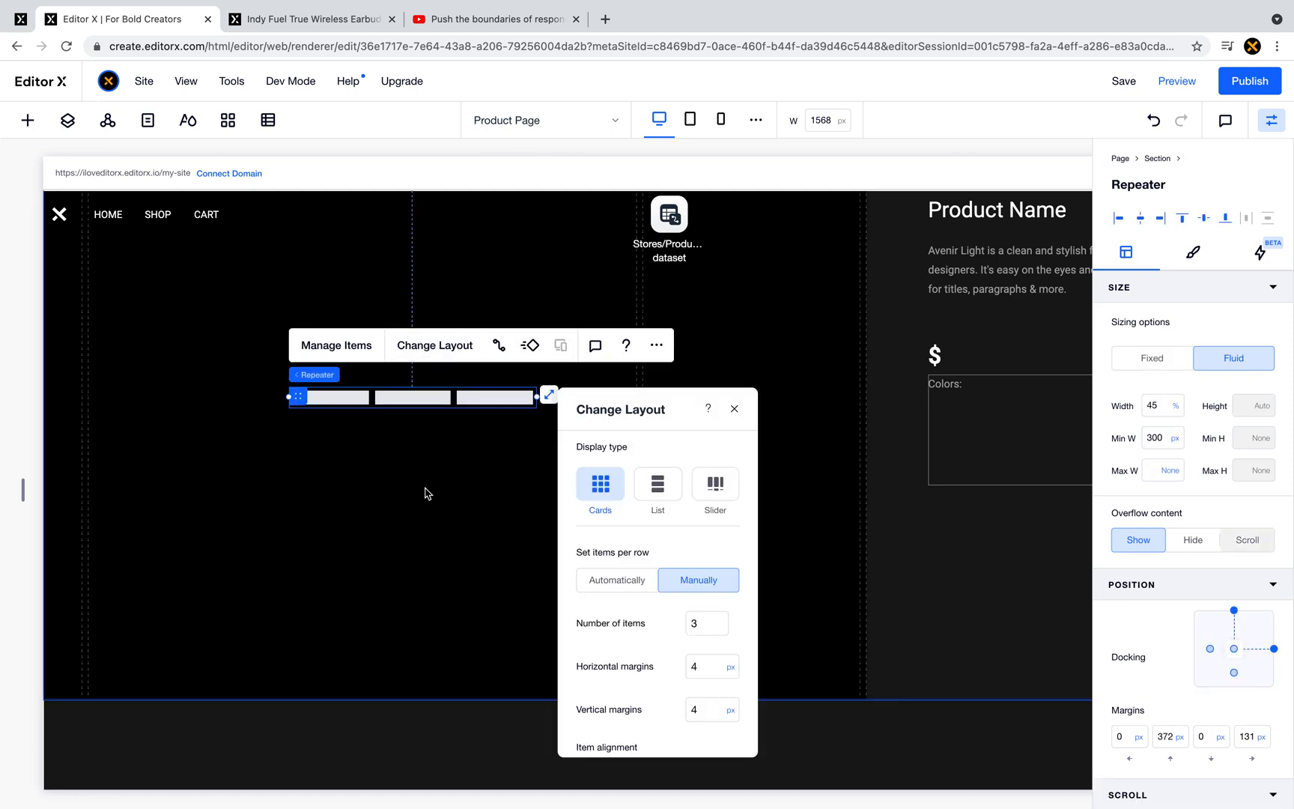
pyautogui.click(646, 591)
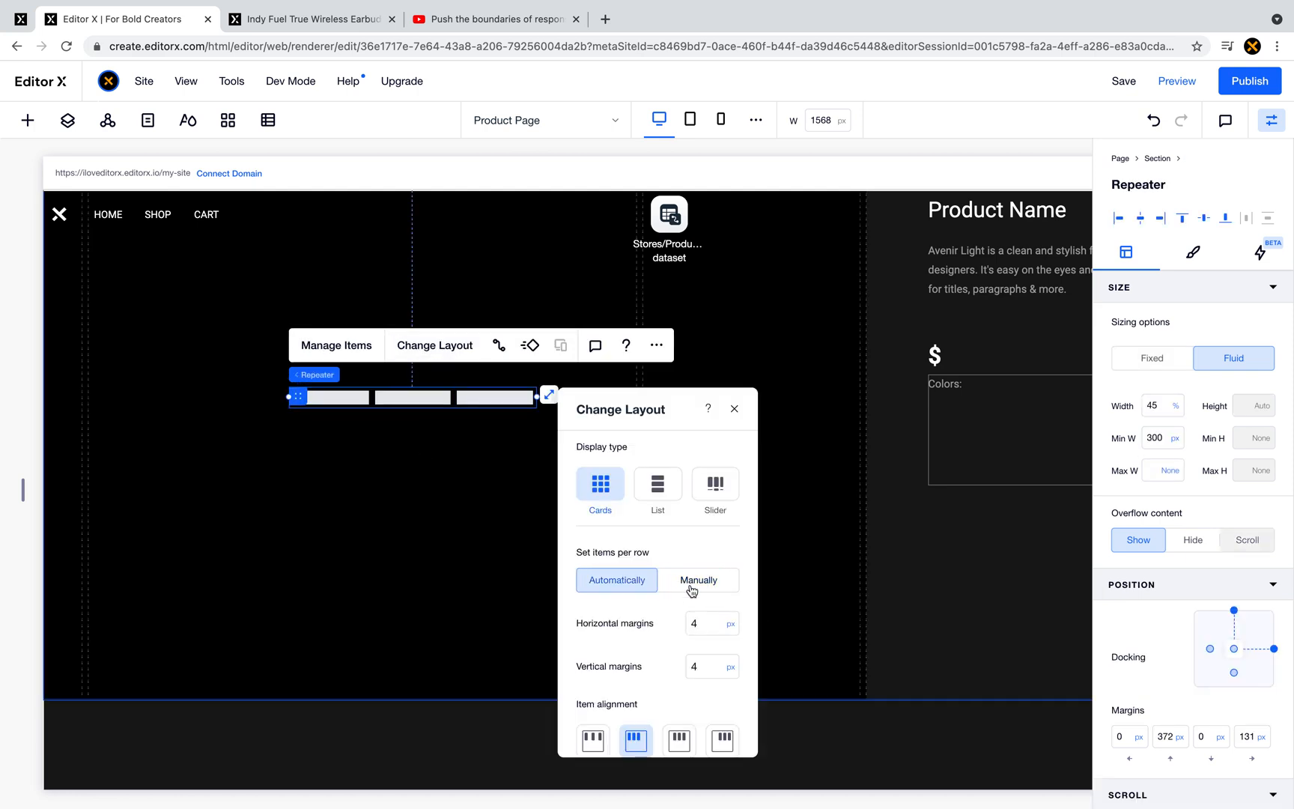
pyautogui.click(691, 588)
# - Set the new repeater's items per row to Automatically in its Cards layout
pyautogui.click(352, 398)
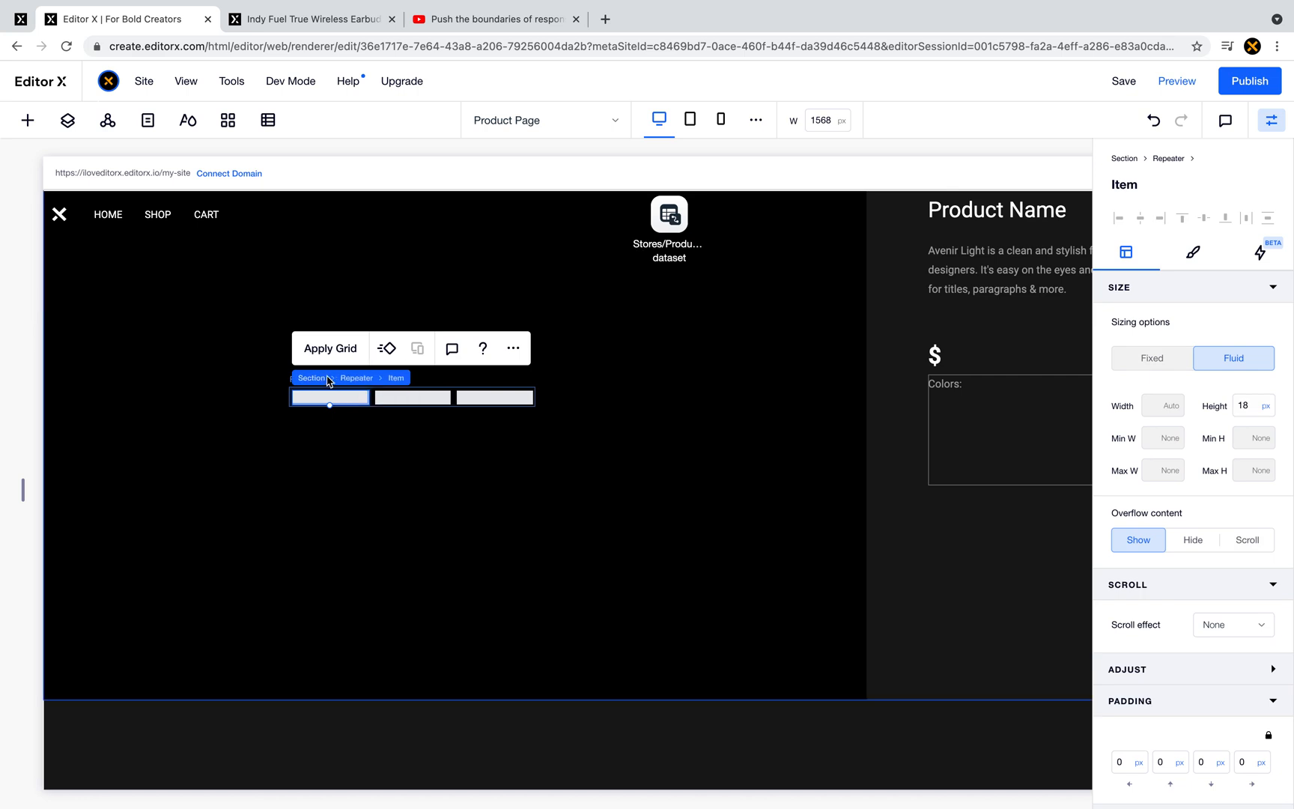
pyautogui.click(362, 378)
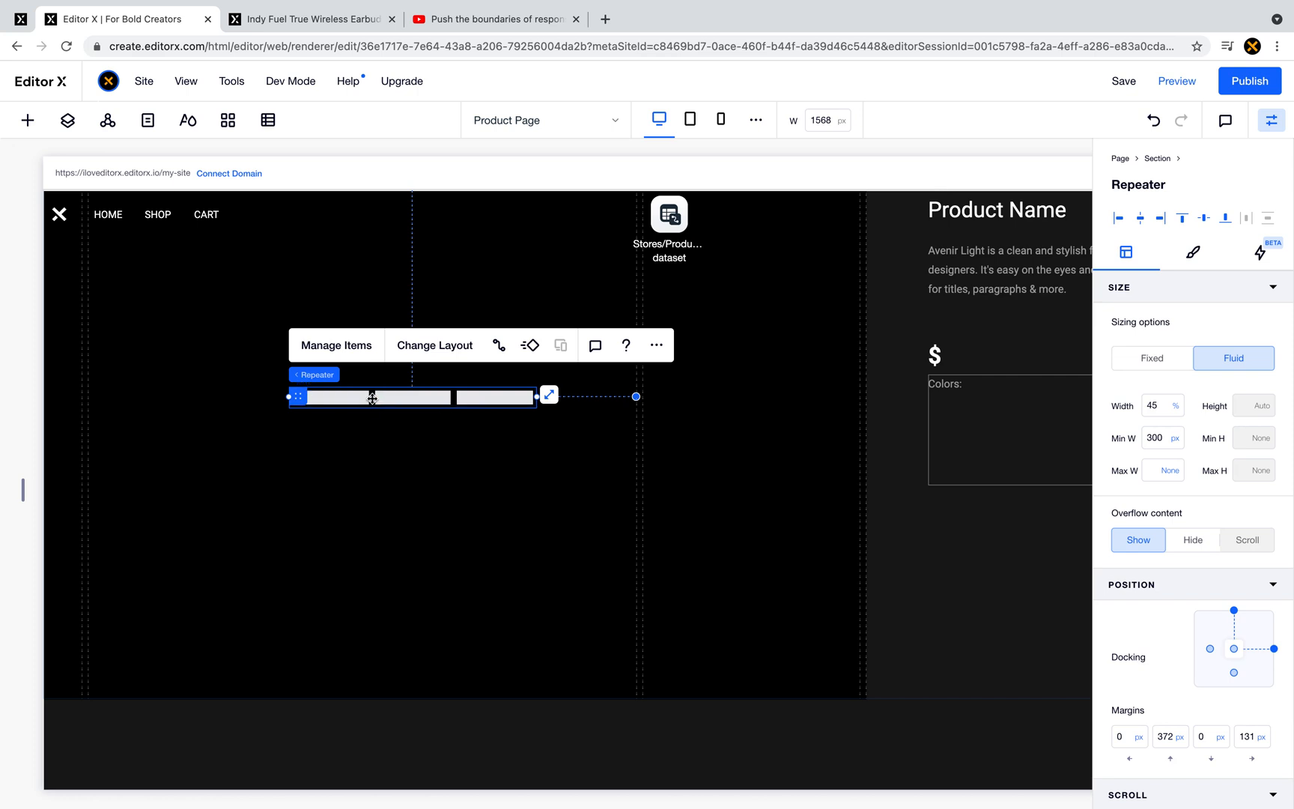
pyautogui.click(425, 346)
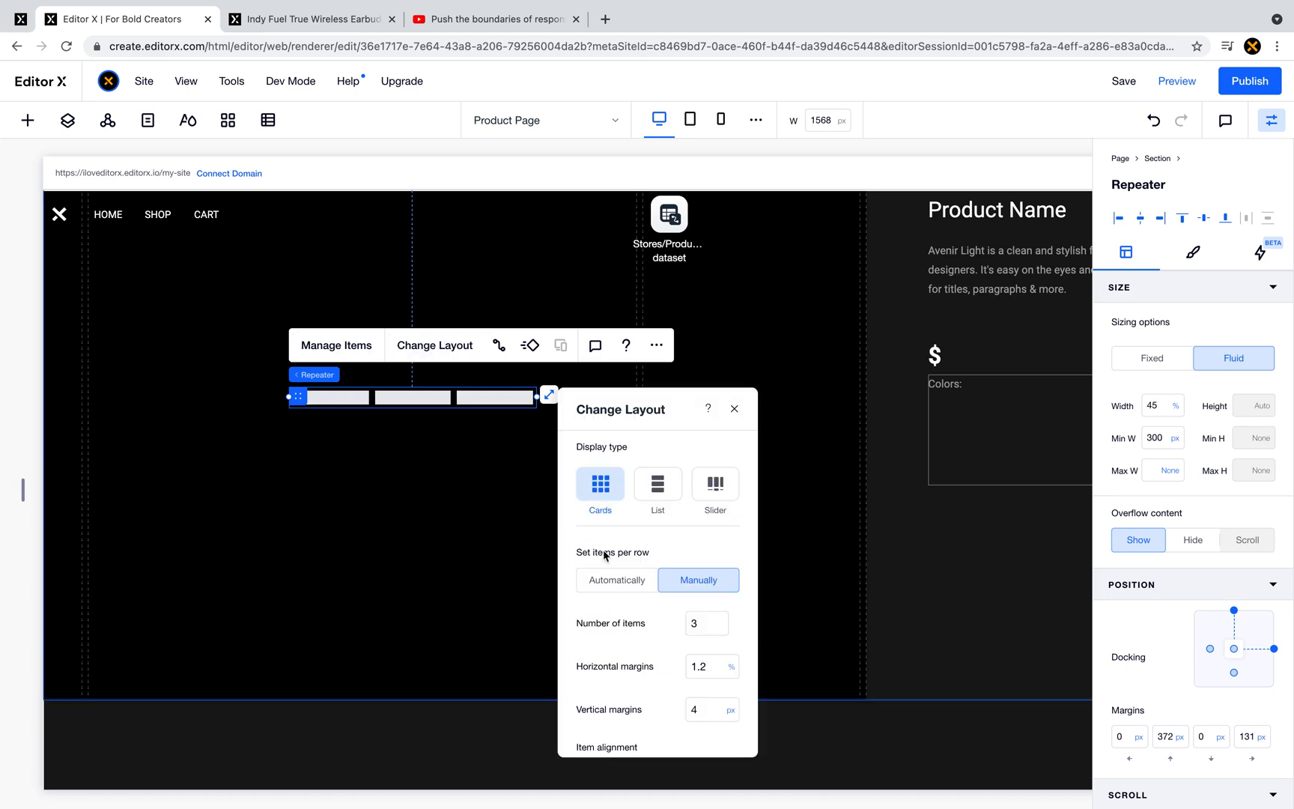
pyautogui.click(620, 585)
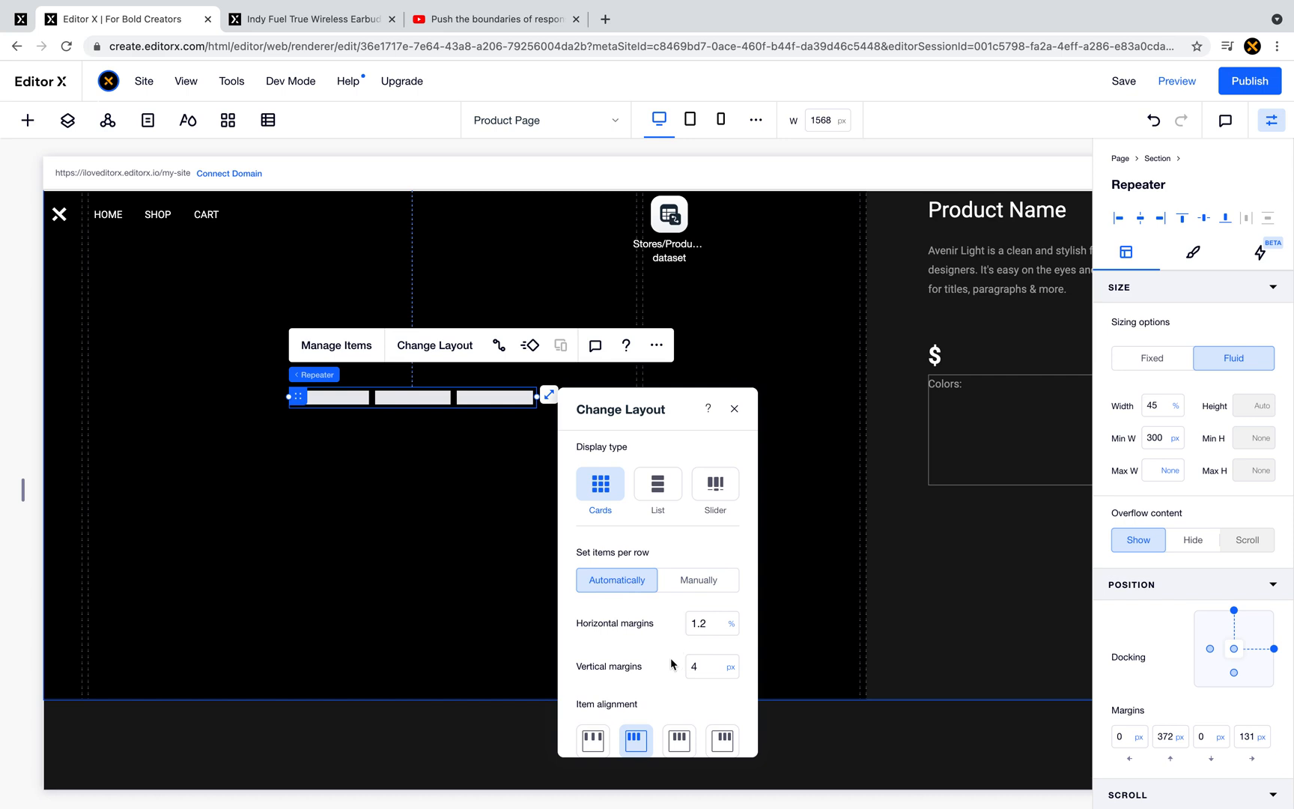
# - Set the fixed width of the new repeater's items to 18 px
pyautogui.click(346, 401)
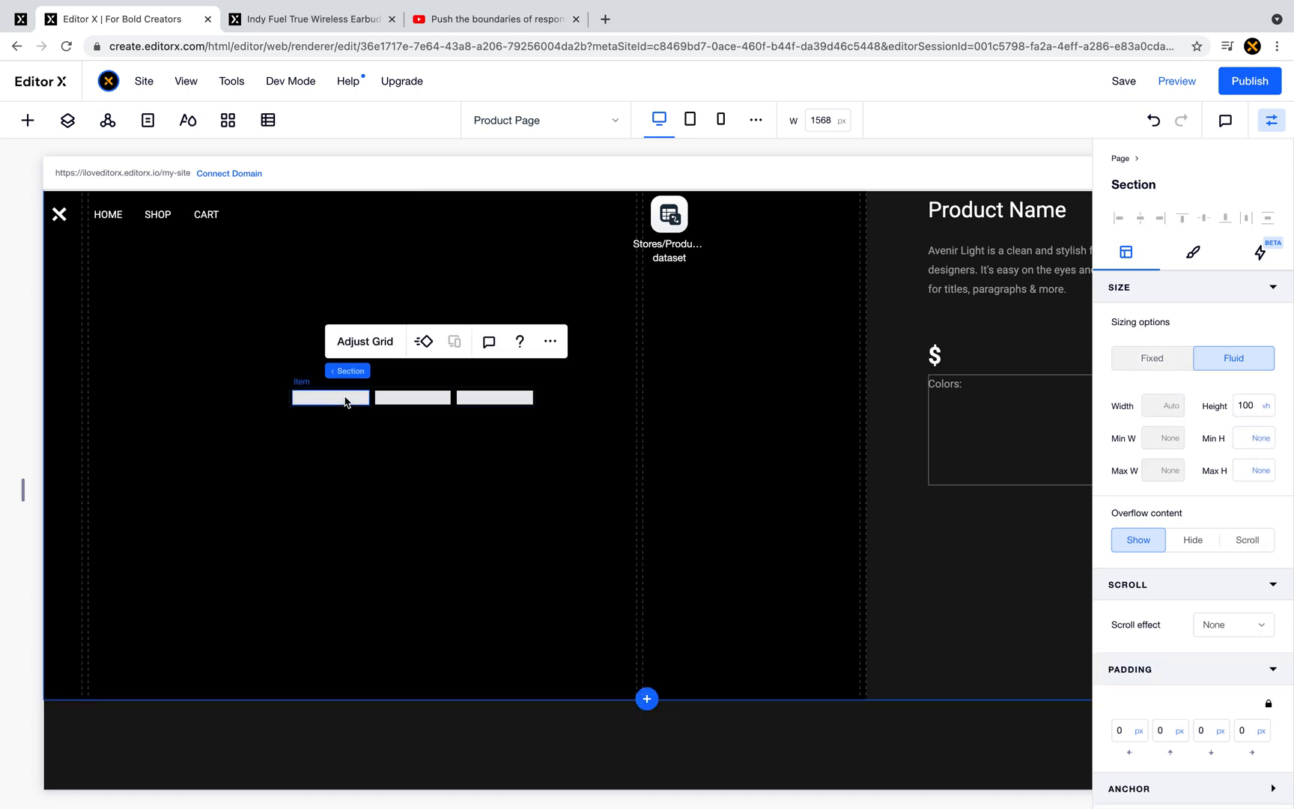
pyautogui.click(348, 401)
pyautogui.click(1163, 411)
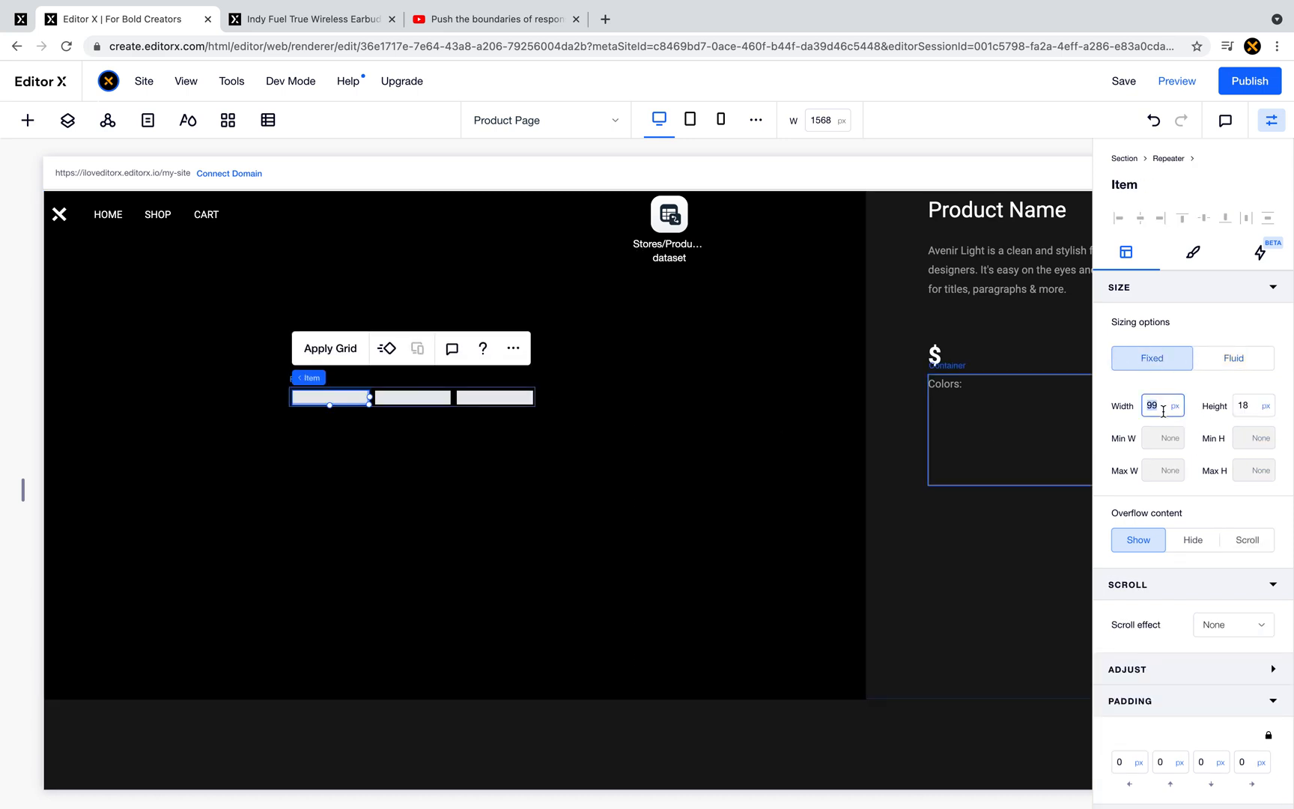
pyautogui.write('18')
pyautogui.press('Return')
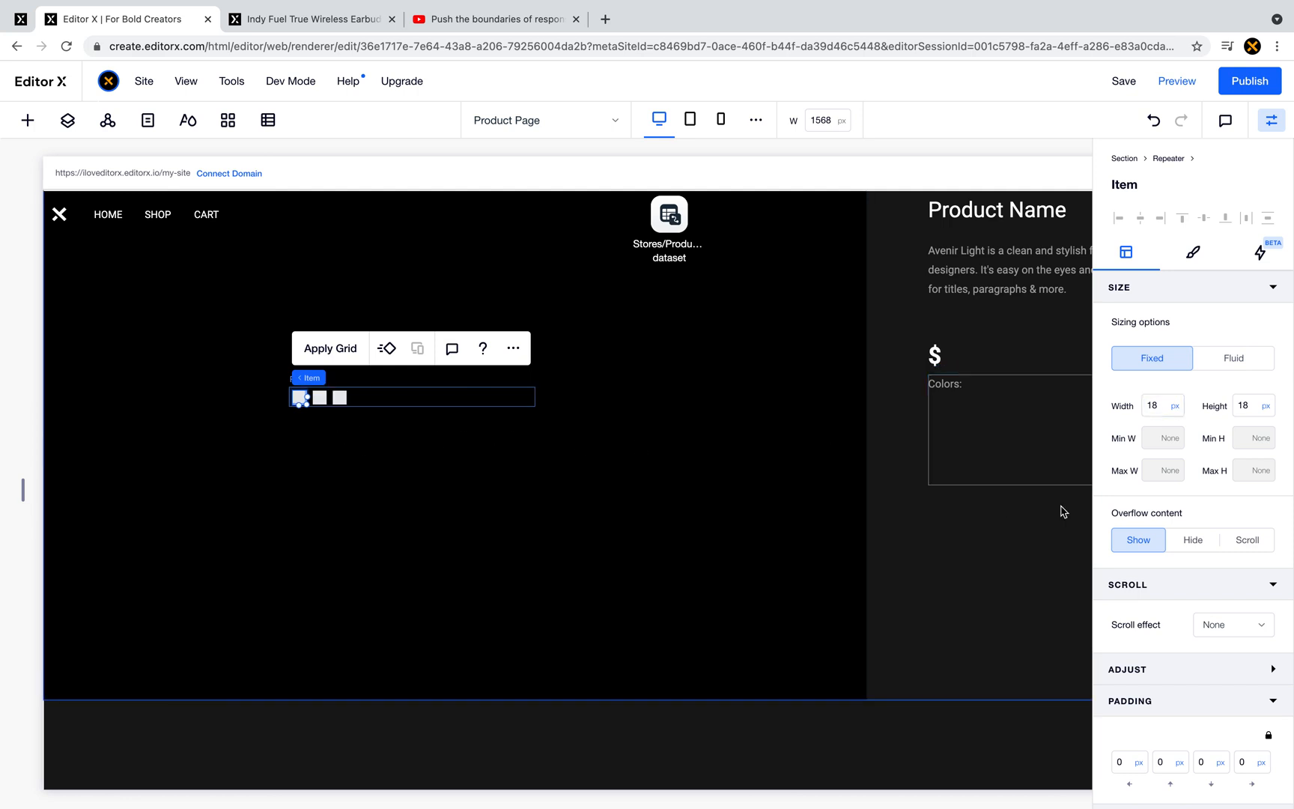
# - Round the corners of the new repeater's items with a 999 px radius
pyautogui.click(1193, 254)
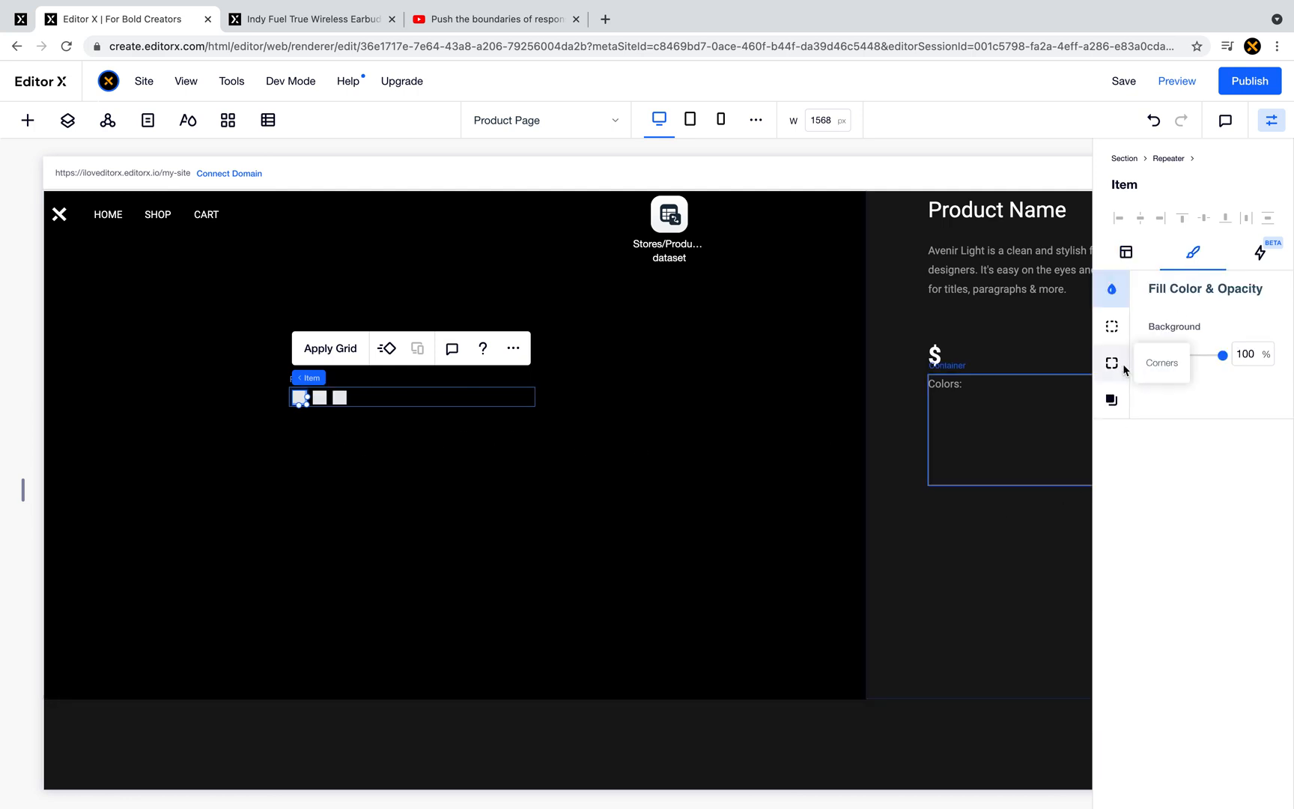
pyautogui.click(1124, 366)
pyautogui.click(1173, 351)
pyautogui.write('999')
pyautogui.press('Return')
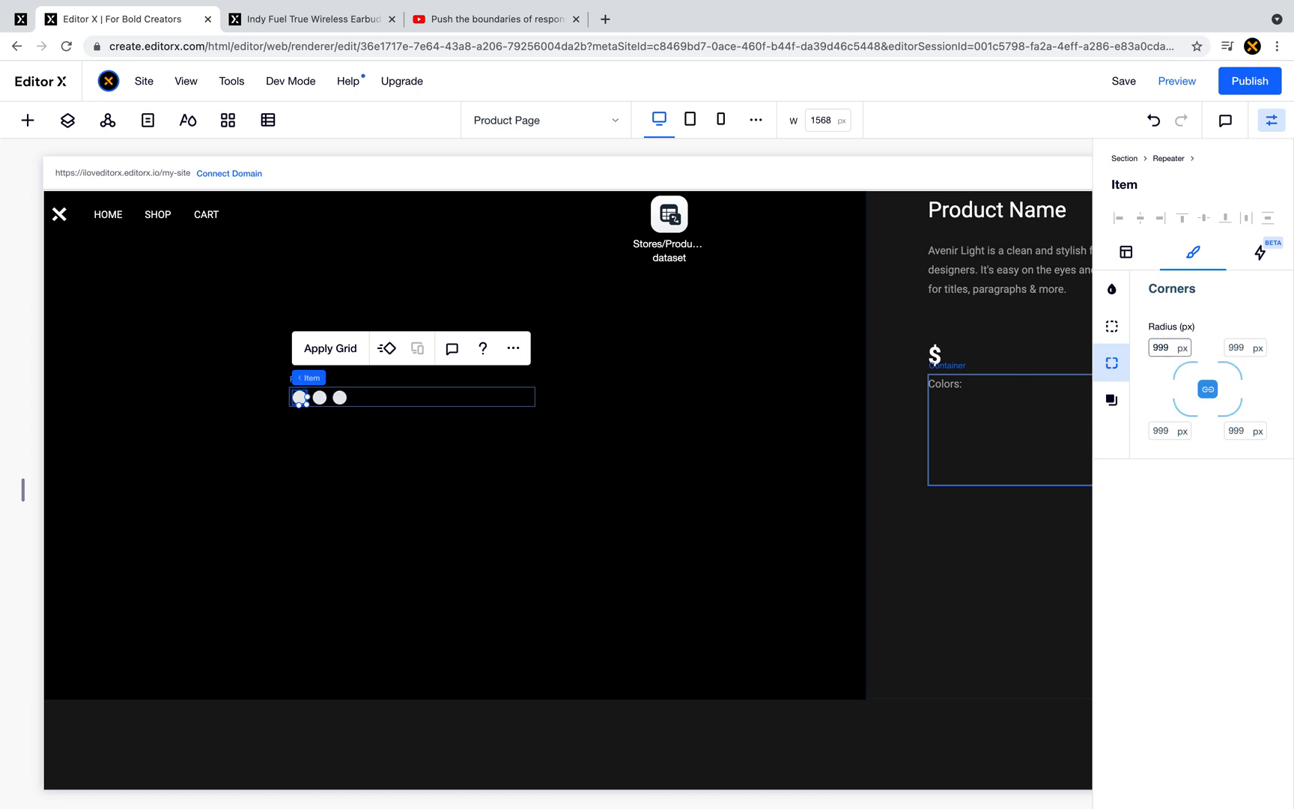
pyautogui.click(682, 433)
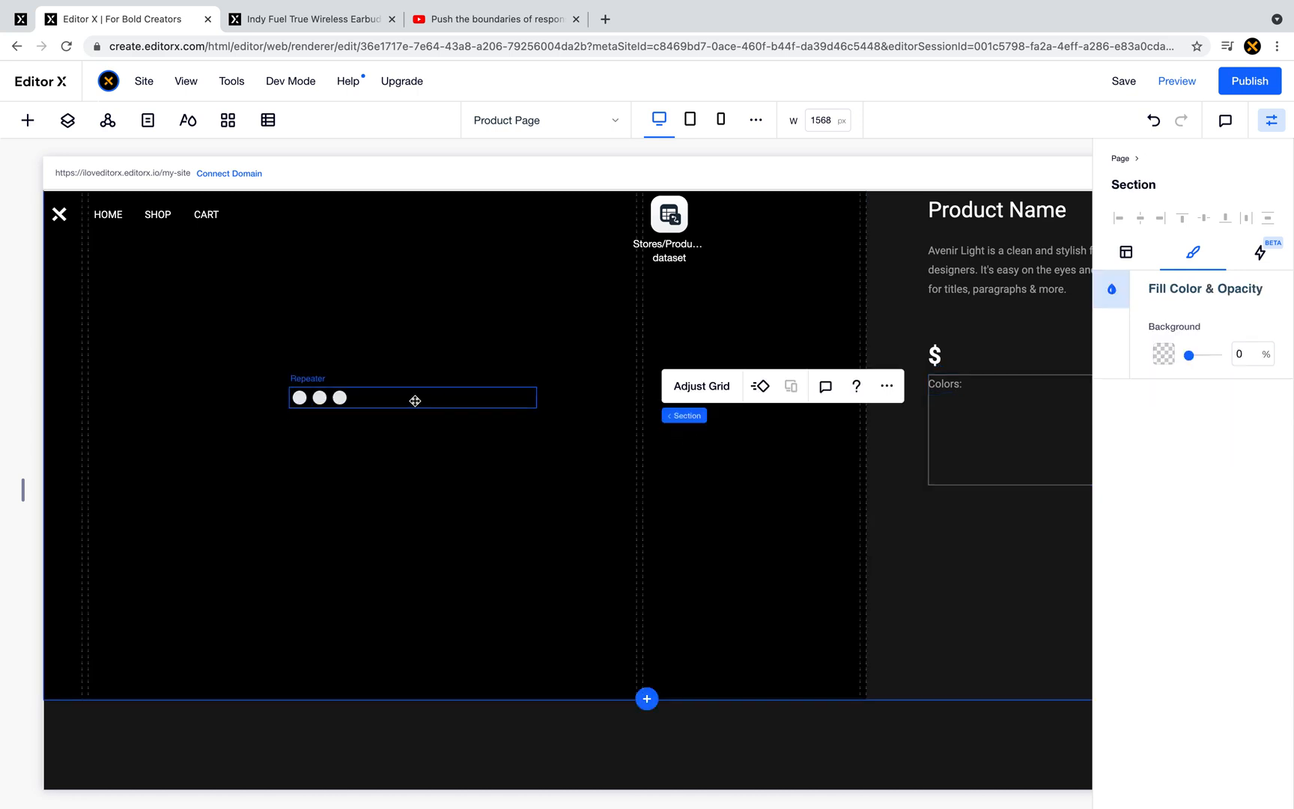
# - Move the color-swatch repeater into the options container, beside the "Colors:" label
pyautogui.click(393, 397)
pyautogui.moveTo(533, 397); pyautogui.dragTo(1091, 392)
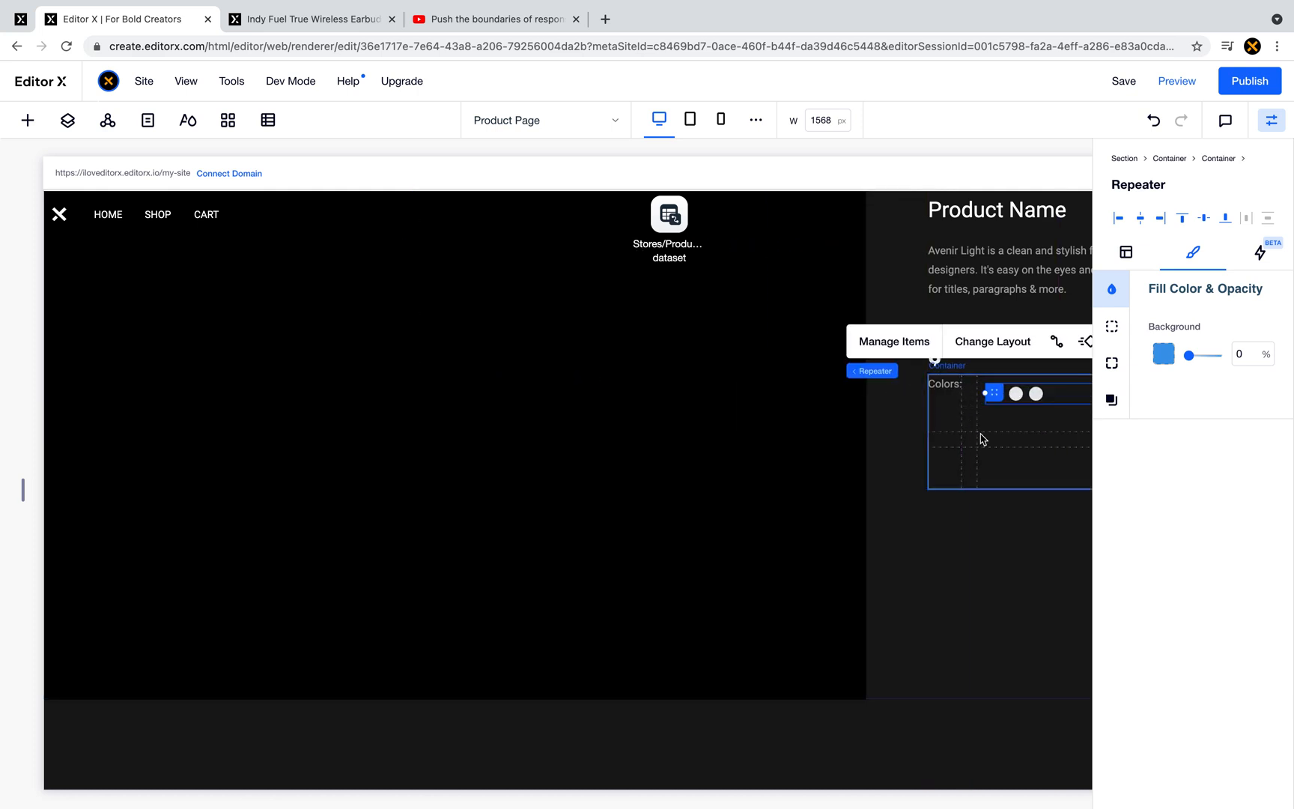
pyautogui.hscroll(3, 967, 284)
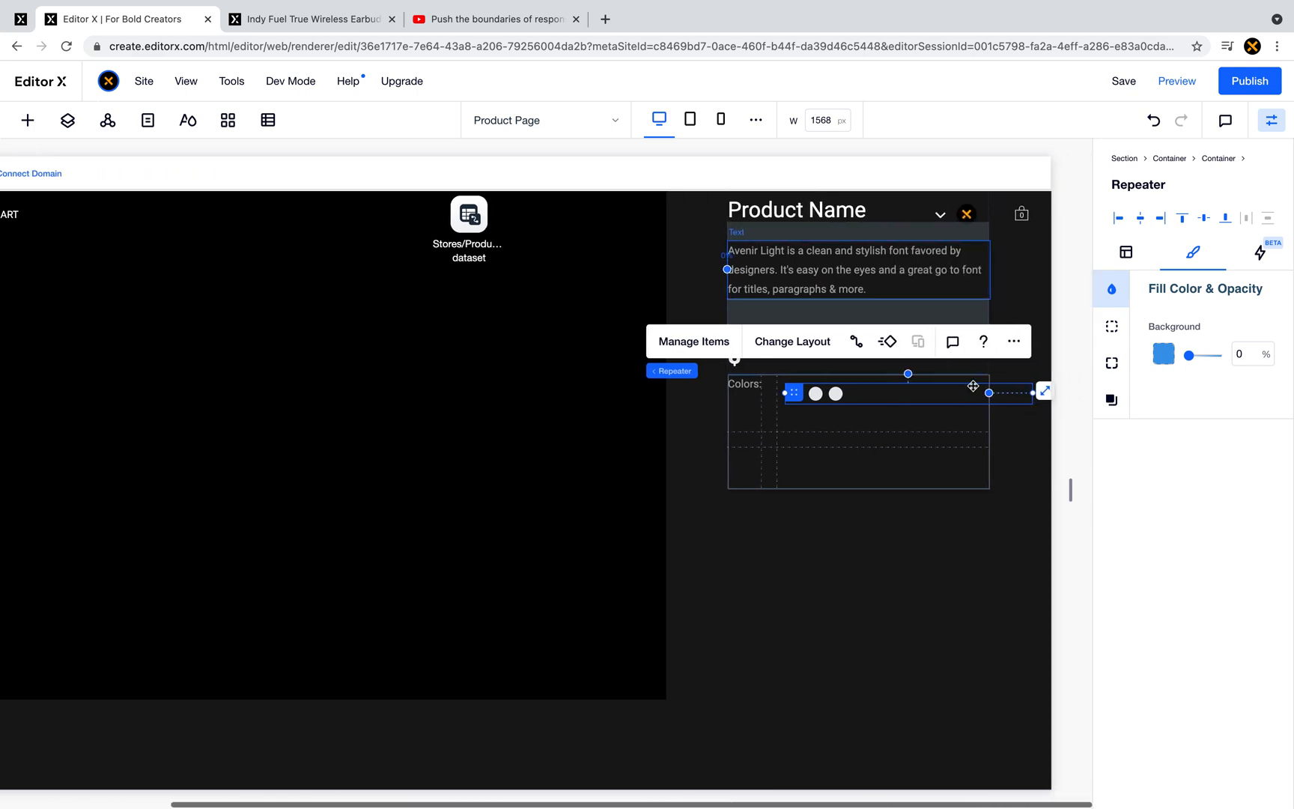
# - Set the swatch repeater's width to 100% and its minimum width to None
pyautogui.click(1126, 253)
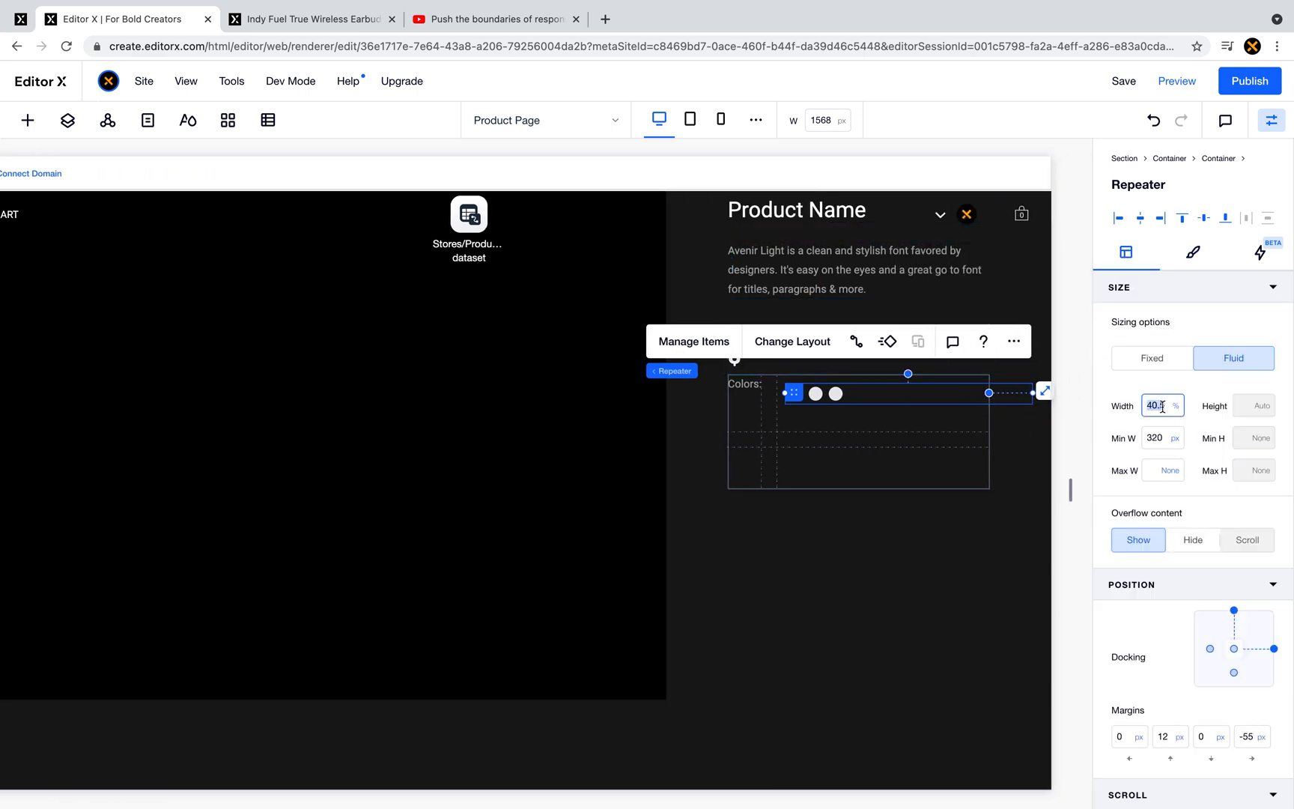
pyautogui.write('100')
pyautogui.press('Tab')
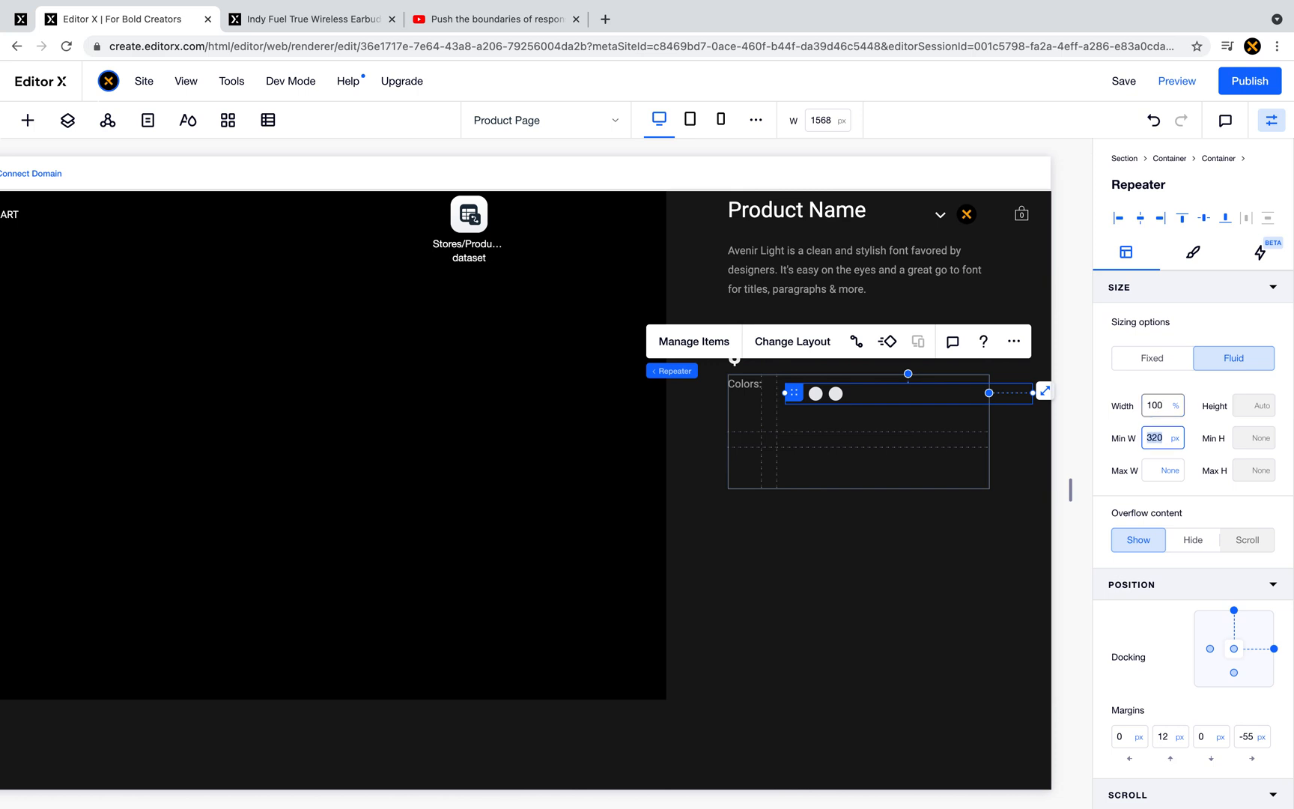
pyautogui.click(1178, 444)
pyautogui.click(1108, 382)
# - Dock the swatch repeater to the left of its grid cell with left and top margins of 0
pyautogui.click(1210, 649)
pyautogui.click(1127, 736)
pyautogui.write('0')
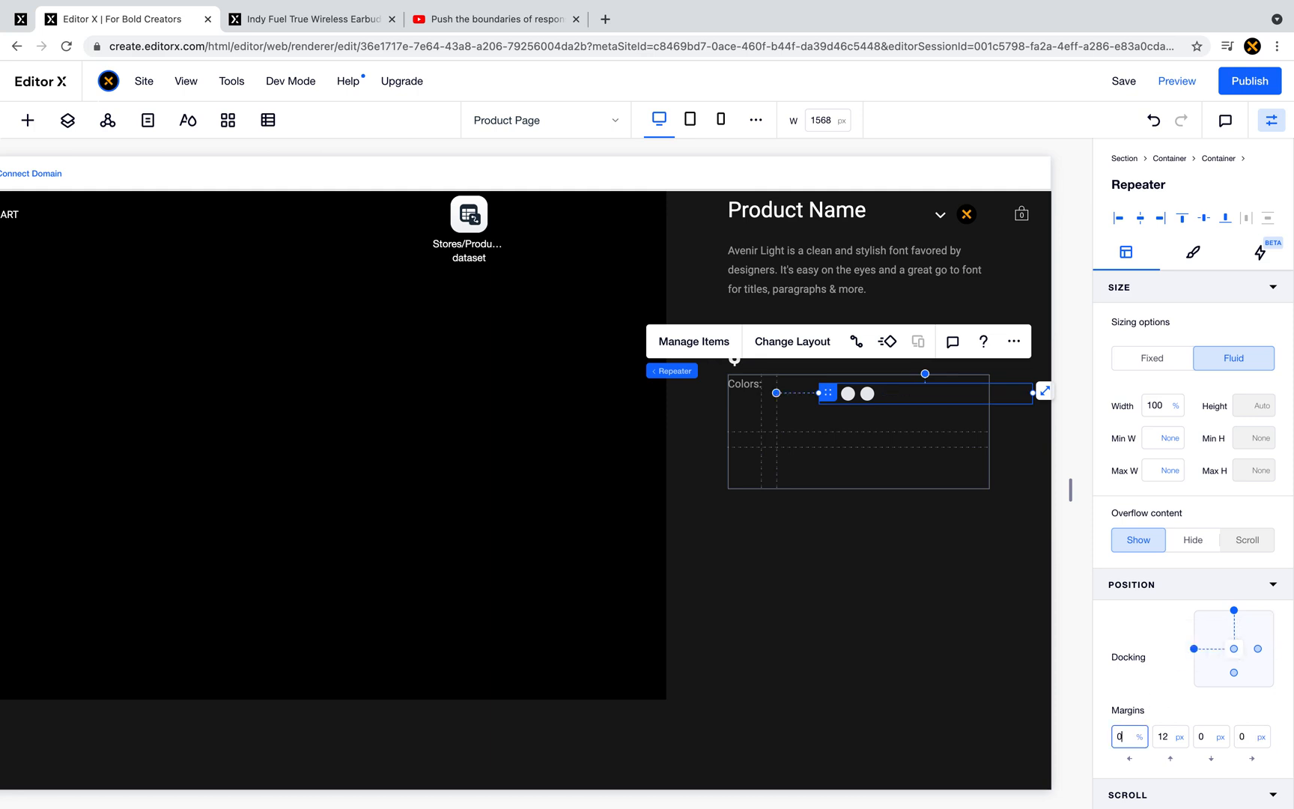
pyautogui.press('Return')
pyautogui.click(1177, 746)
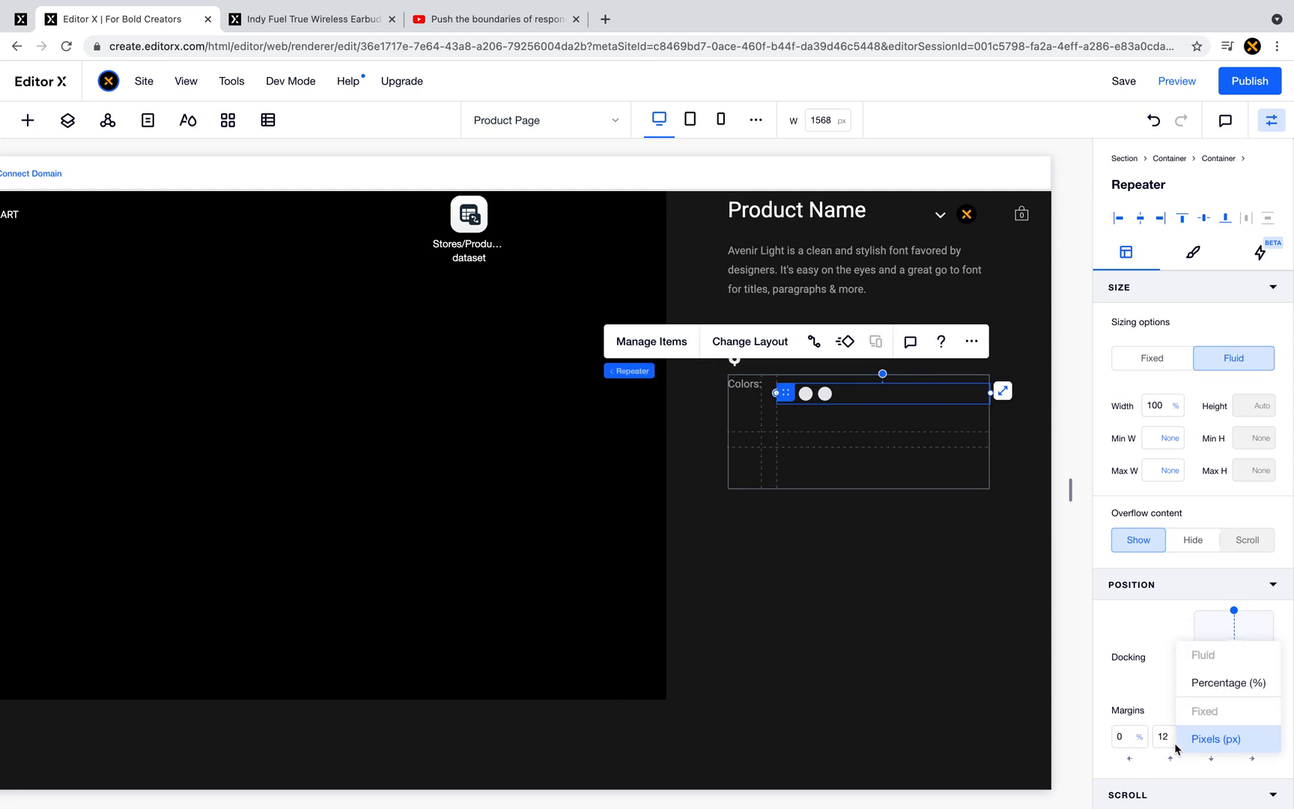
pyautogui.click(1163, 738)
pyautogui.click(1163, 738)
pyautogui.write('0')
pyautogui.press('Return')
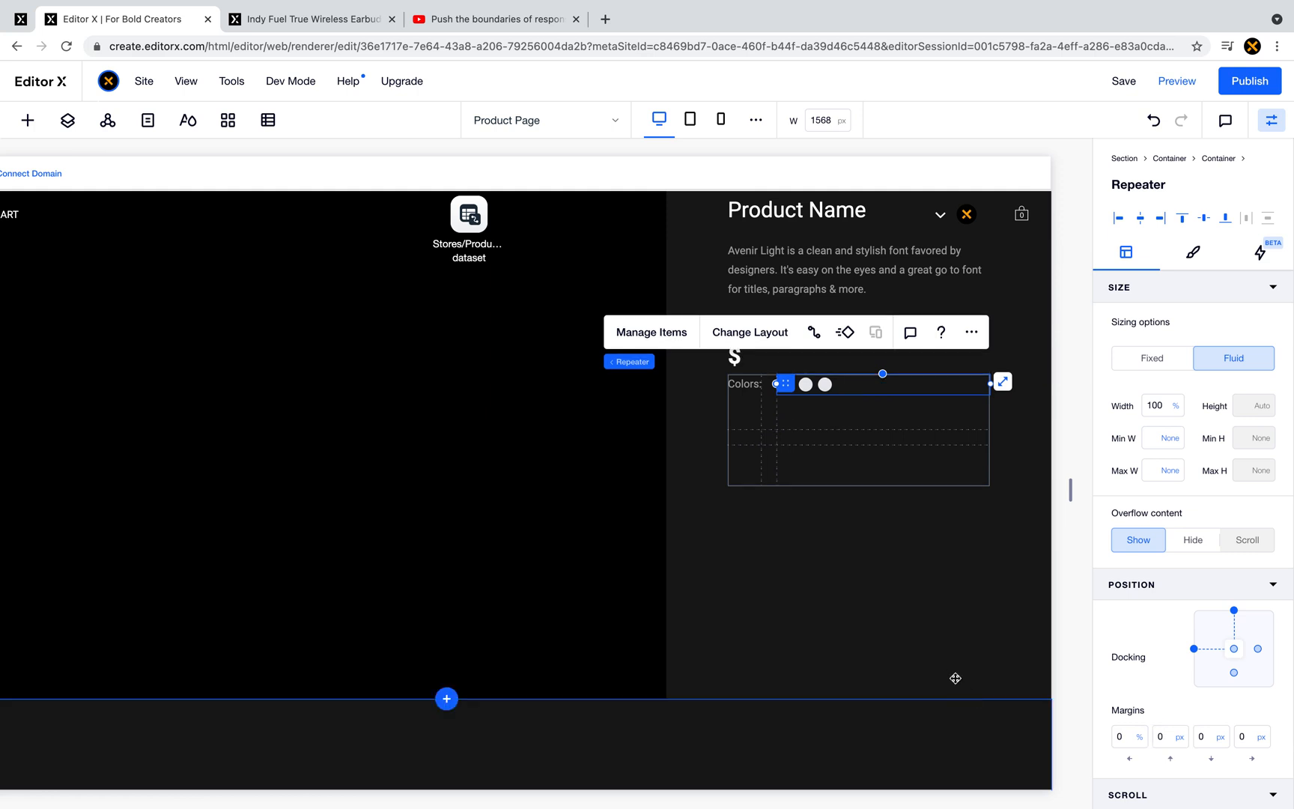
# - Duplicate the "Colors:" text in the options container
pyautogui.click(893, 684)
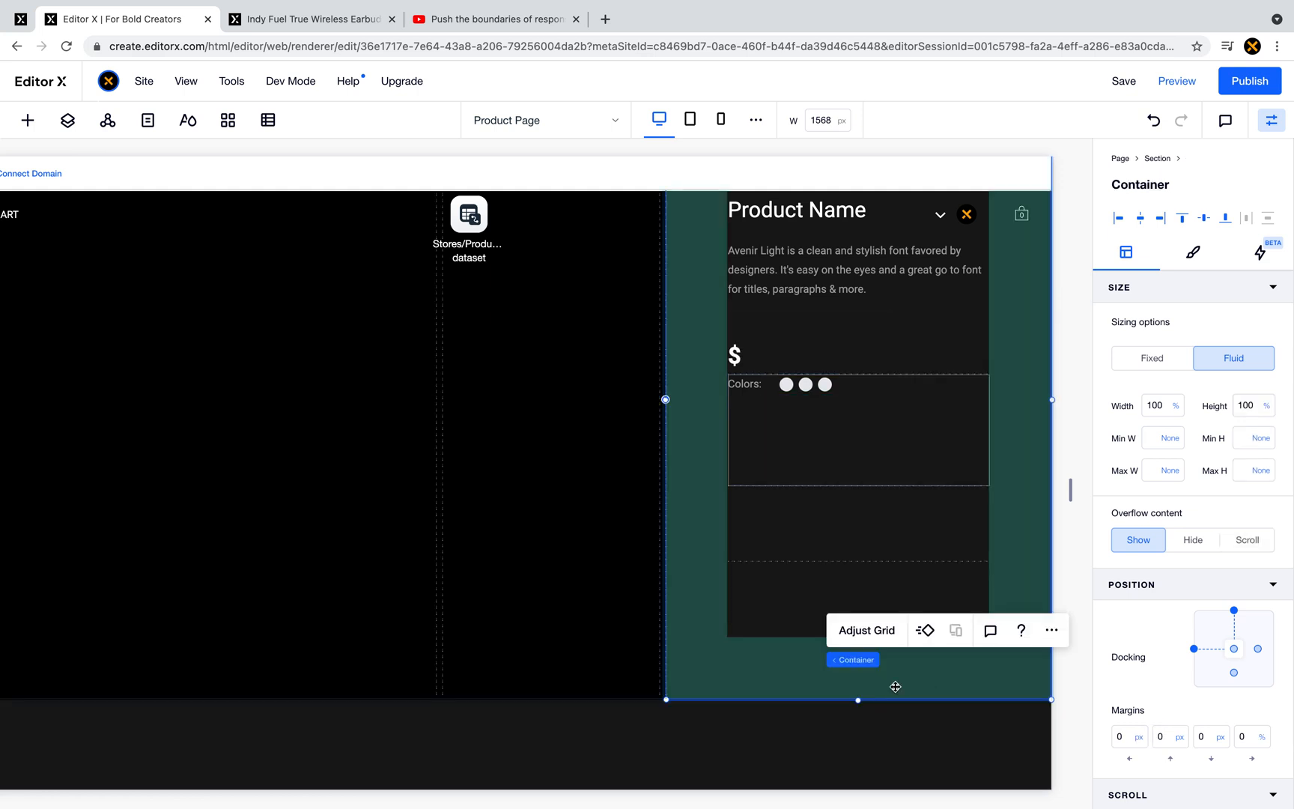
pyautogui.click(827, 465)
pyautogui.click(749, 384)
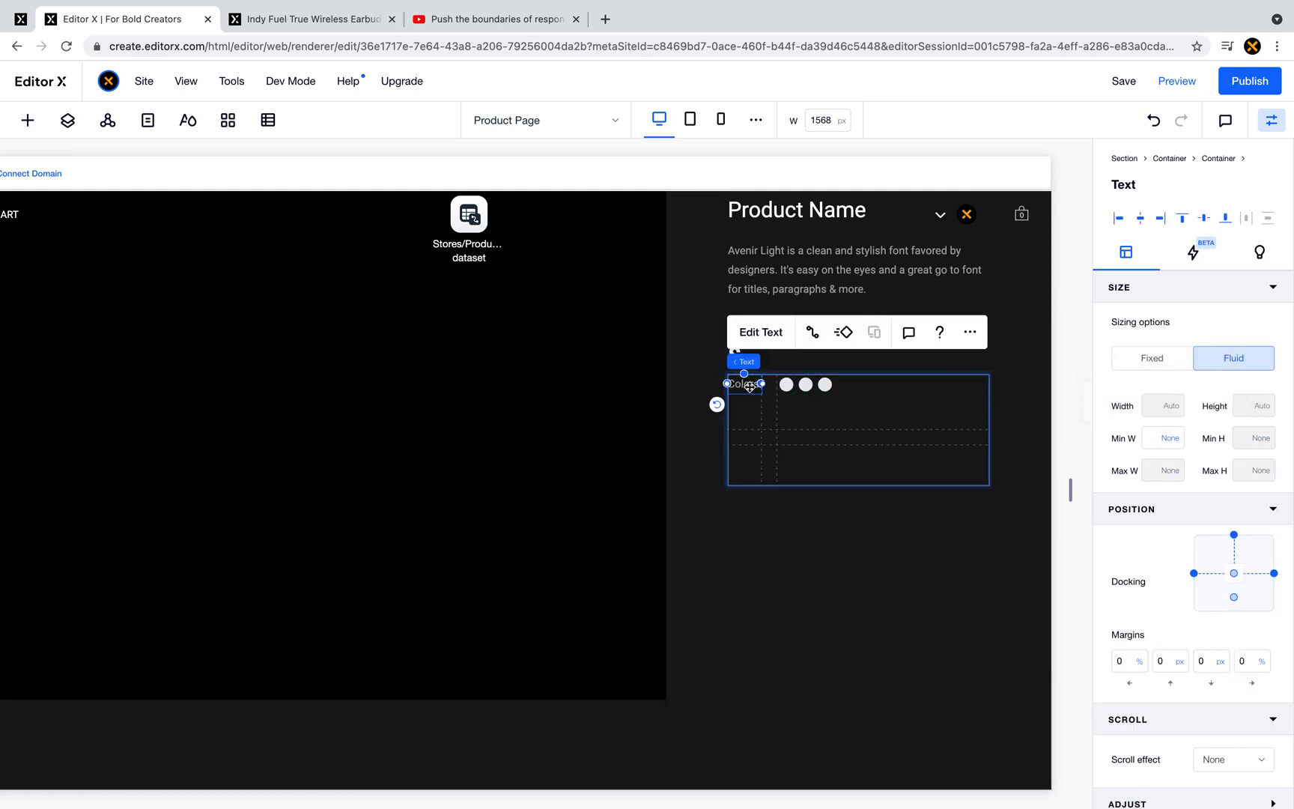
pyautogui.rightClick(749, 384)
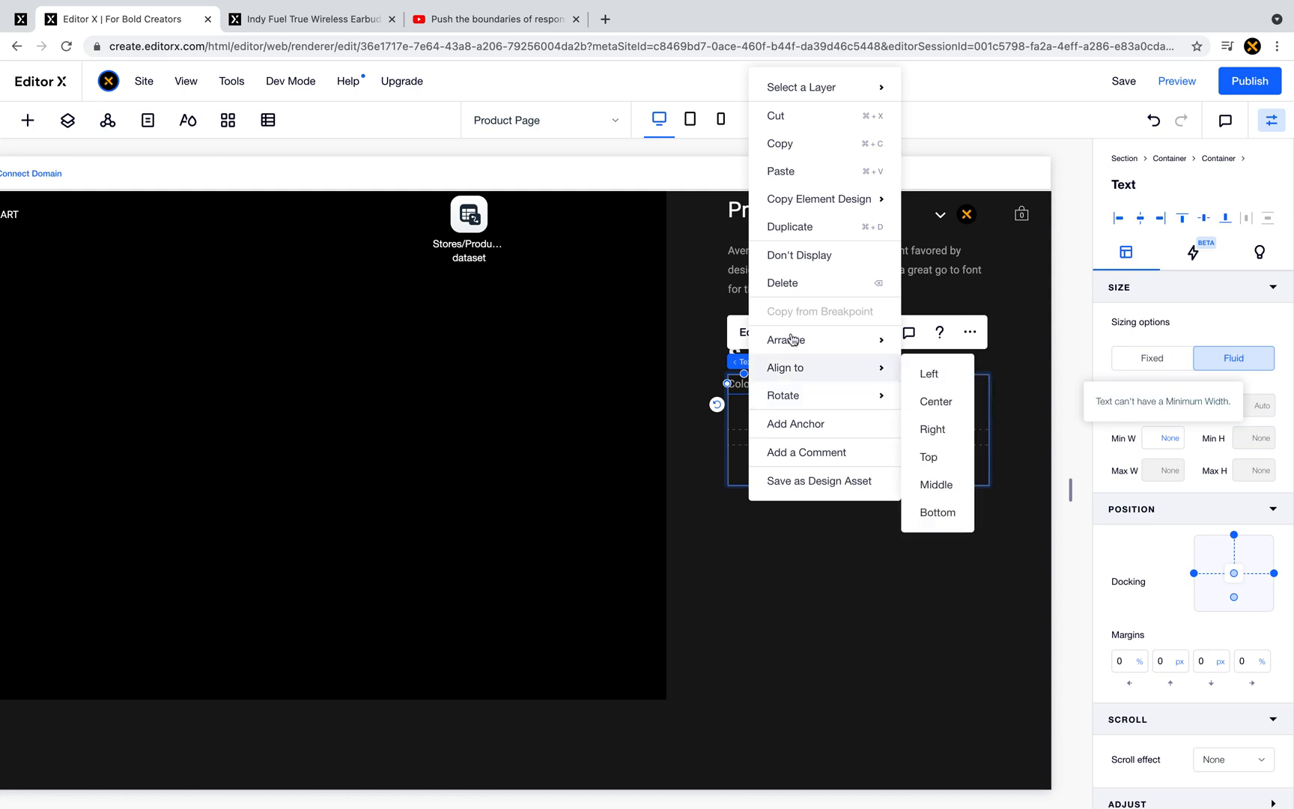
pyautogui.click(828, 229)
# - Place the duplicated label in the options grid's first column, second row, with column end 2 and row start 2
pyautogui.scroll(-3, 1172, 647)
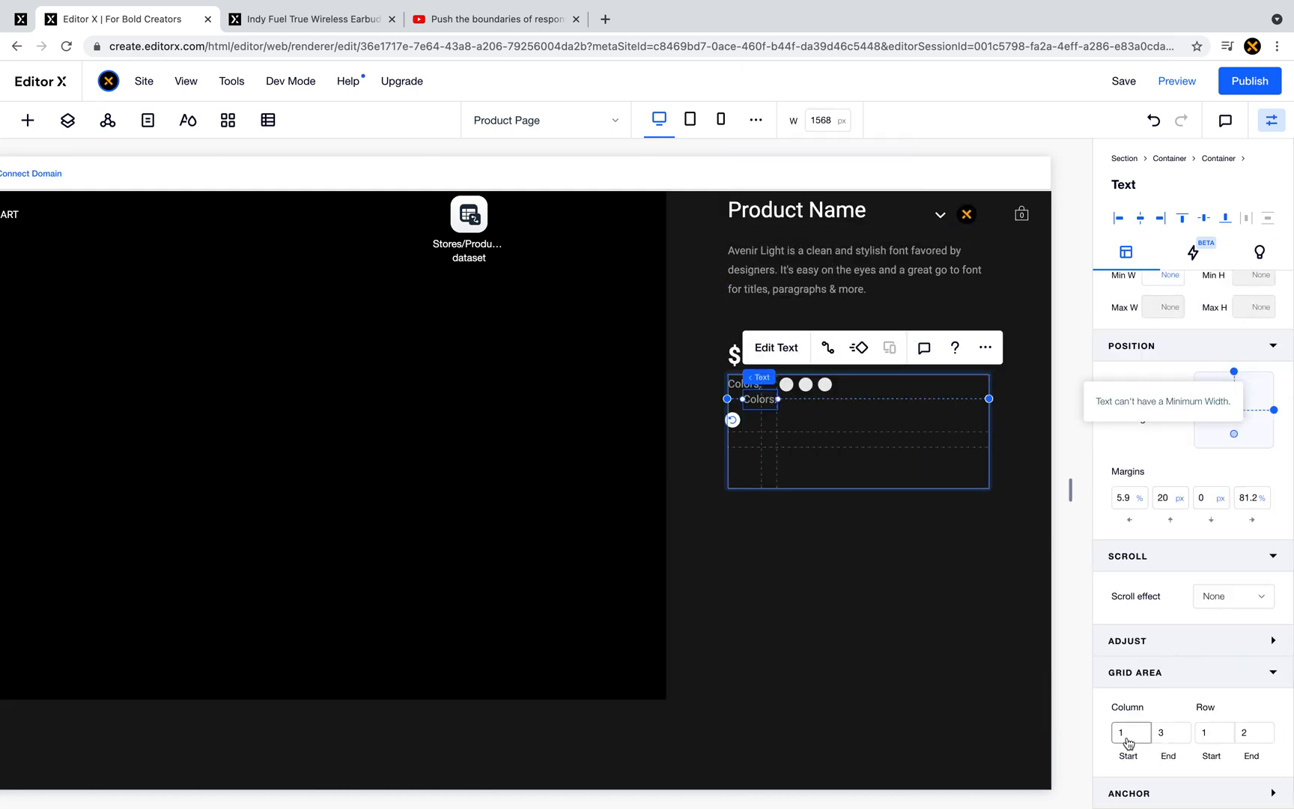
pyautogui.click(1221, 734)
pyautogui.write('2')
pyautogui.click(1163, 736)
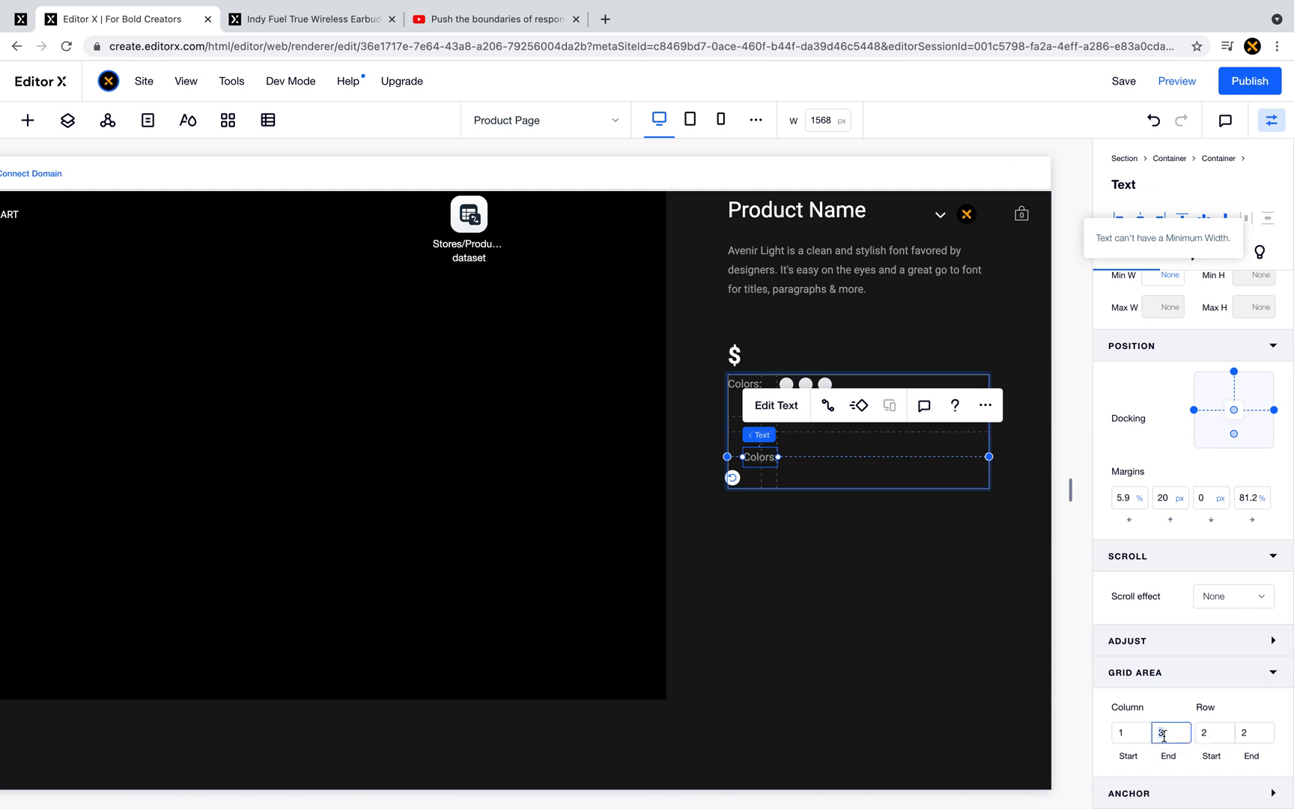
pyautogui.write('2')
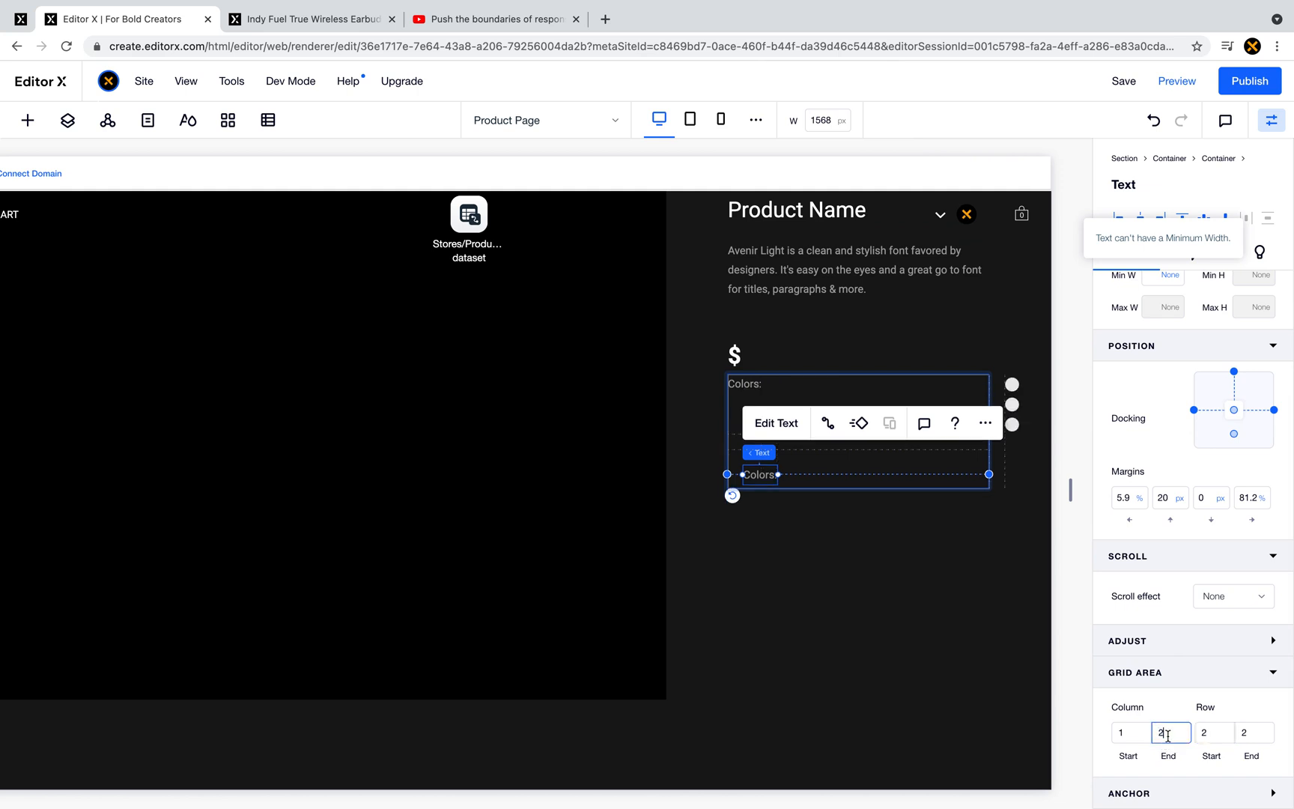
# - Set the duplicated label's left, top and right margins to 0
pyautogui.click(1131, 498)
pyautogui.write('0')
pyautogui.press('Tab')
pyautogui.write('0')
pyautogui.press('Tab')
pyautogui.press('Tab')
pyautogui.write('0')
pyautogui.press('Tab')
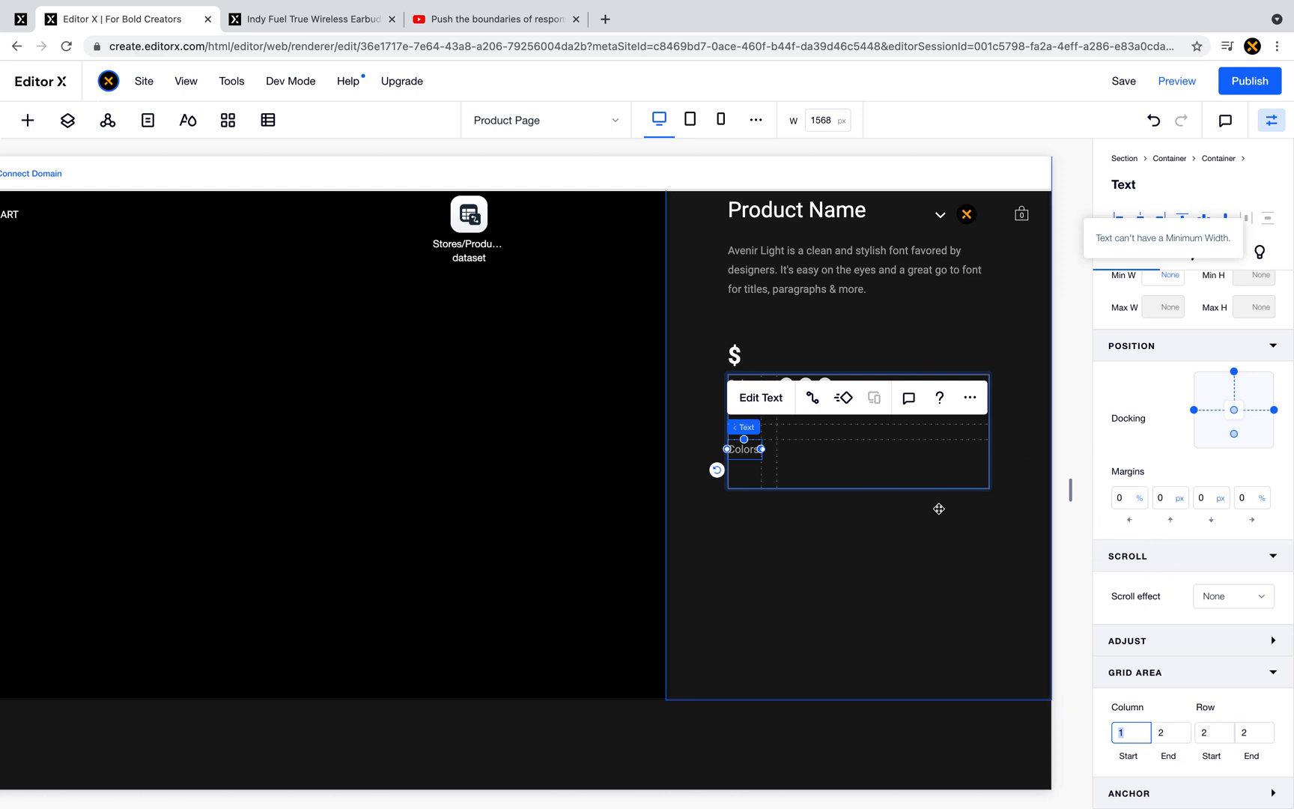
# - Change the duplicated label's text to "Size:"
pyautogui.scroll(3, 1107, 480)
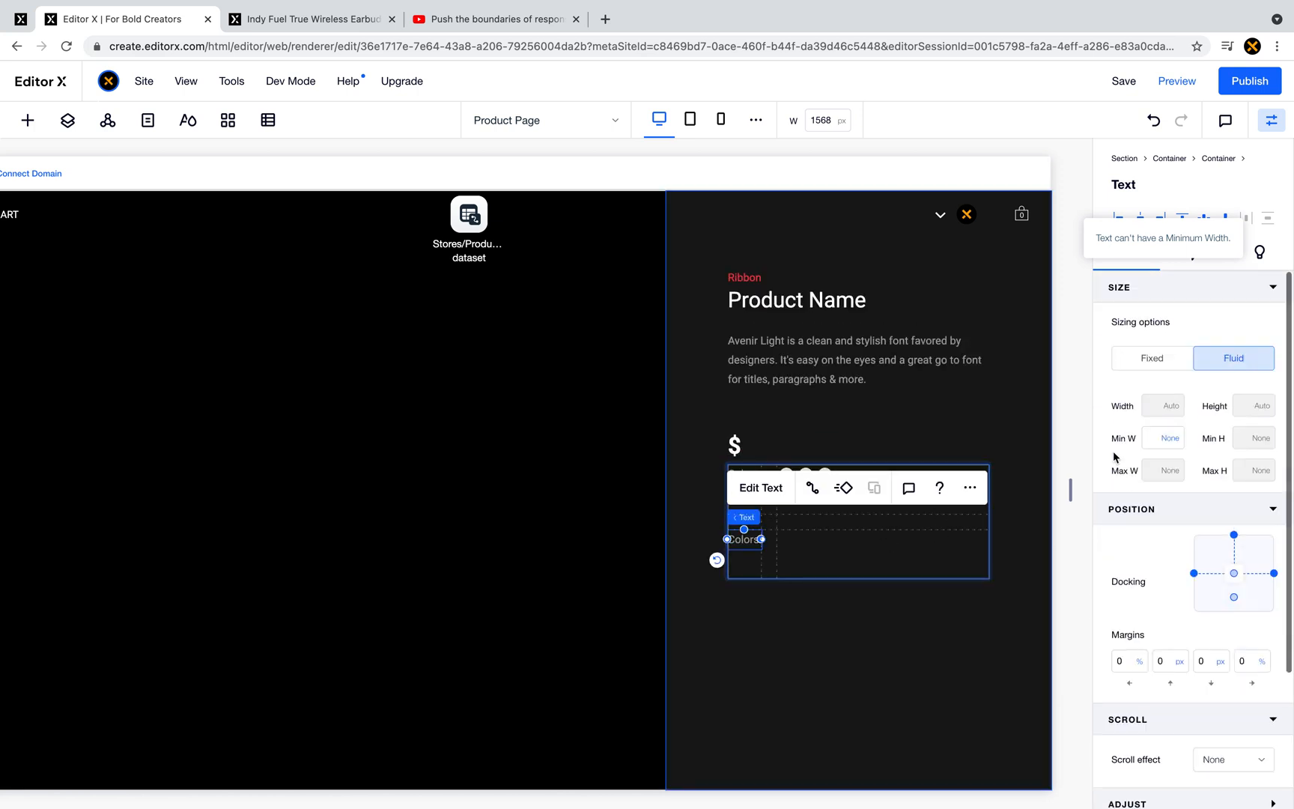
pyautogui.click(866, 560)
pyautogui.doubleClick(746, 542)
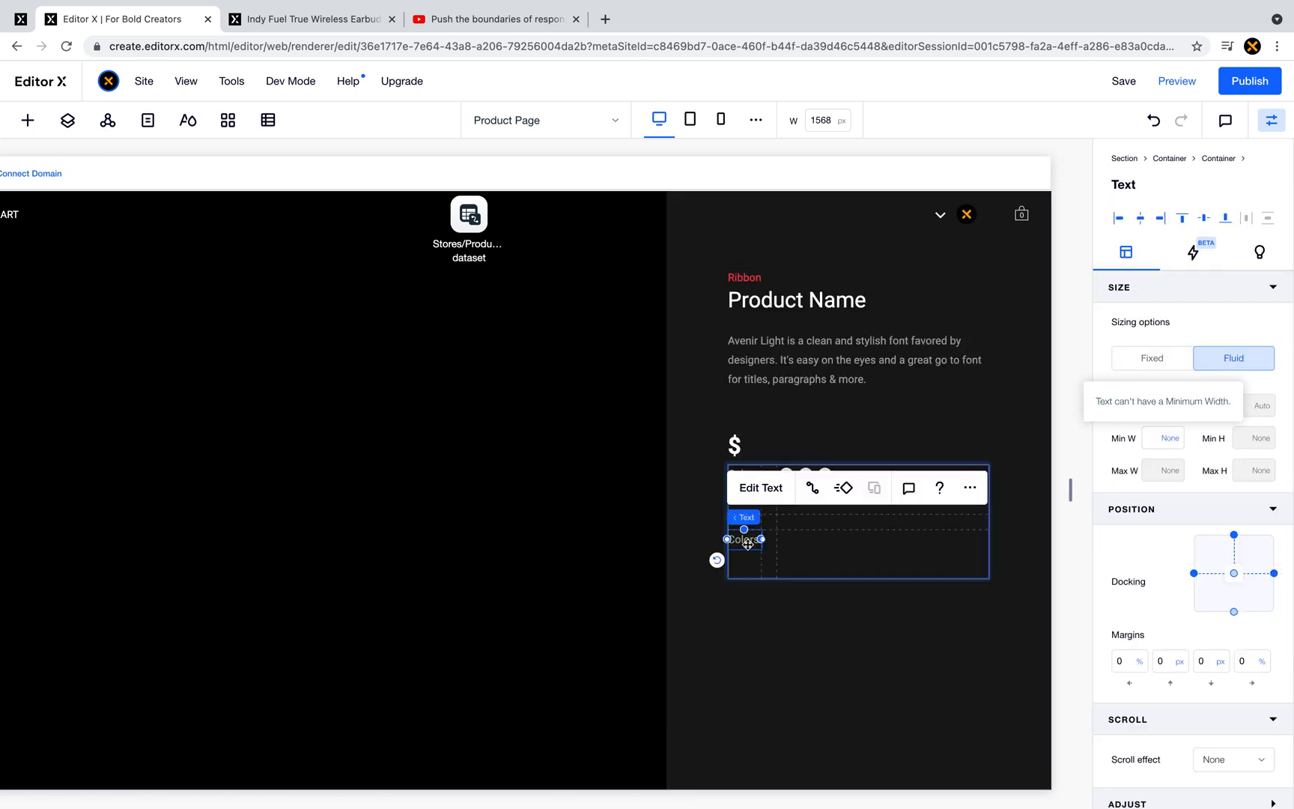
pyautogui.write('Size:')
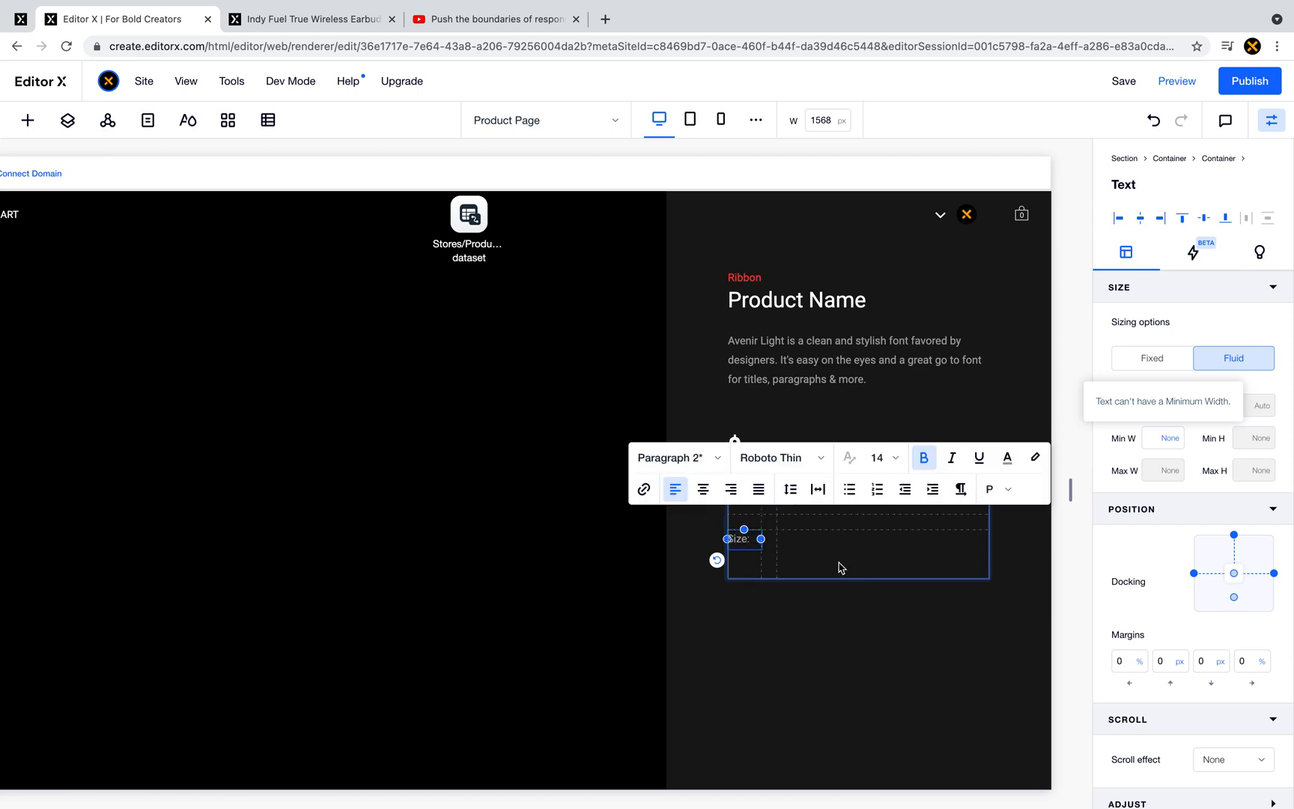
pyautogui.click(838, 568)
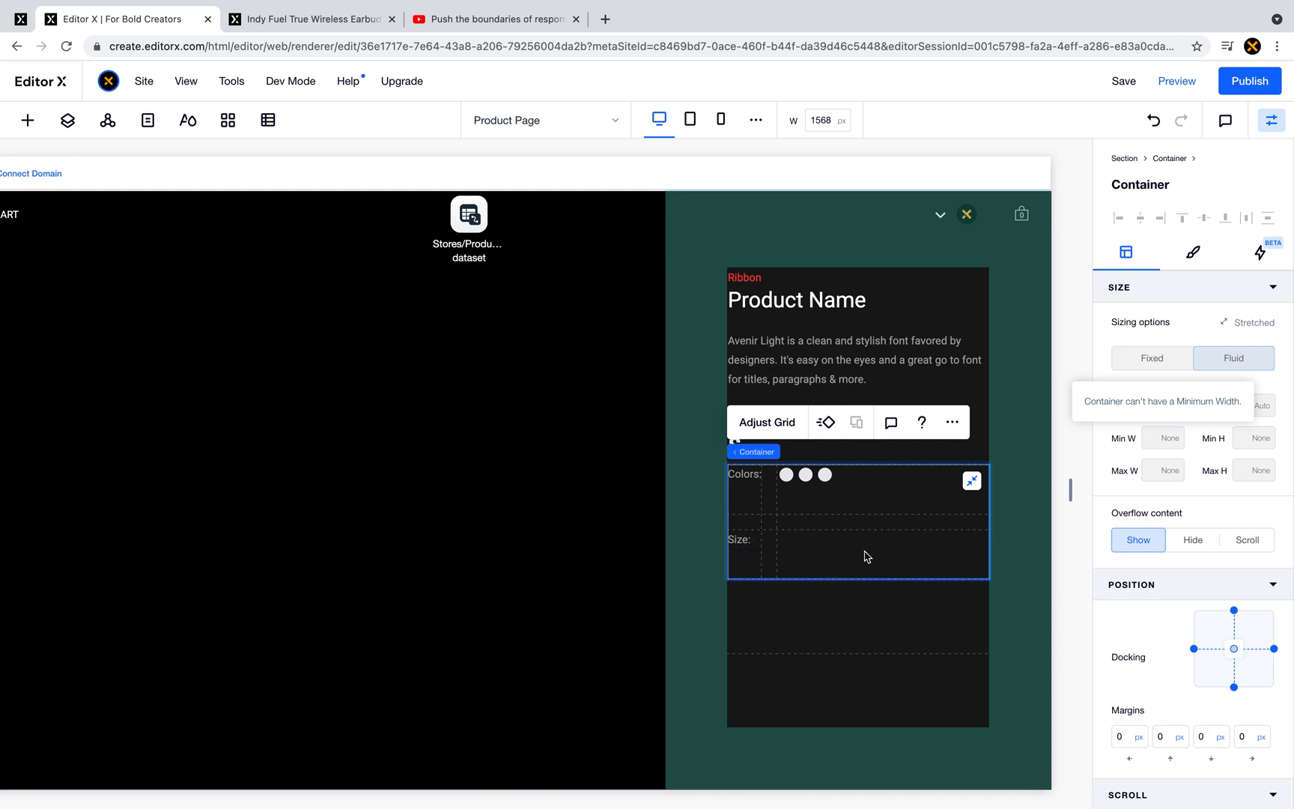
# - Add a "What's the best flavor?" dropdown input element to the options container beside the "Size:" label
pyautogui.click(28, 124)
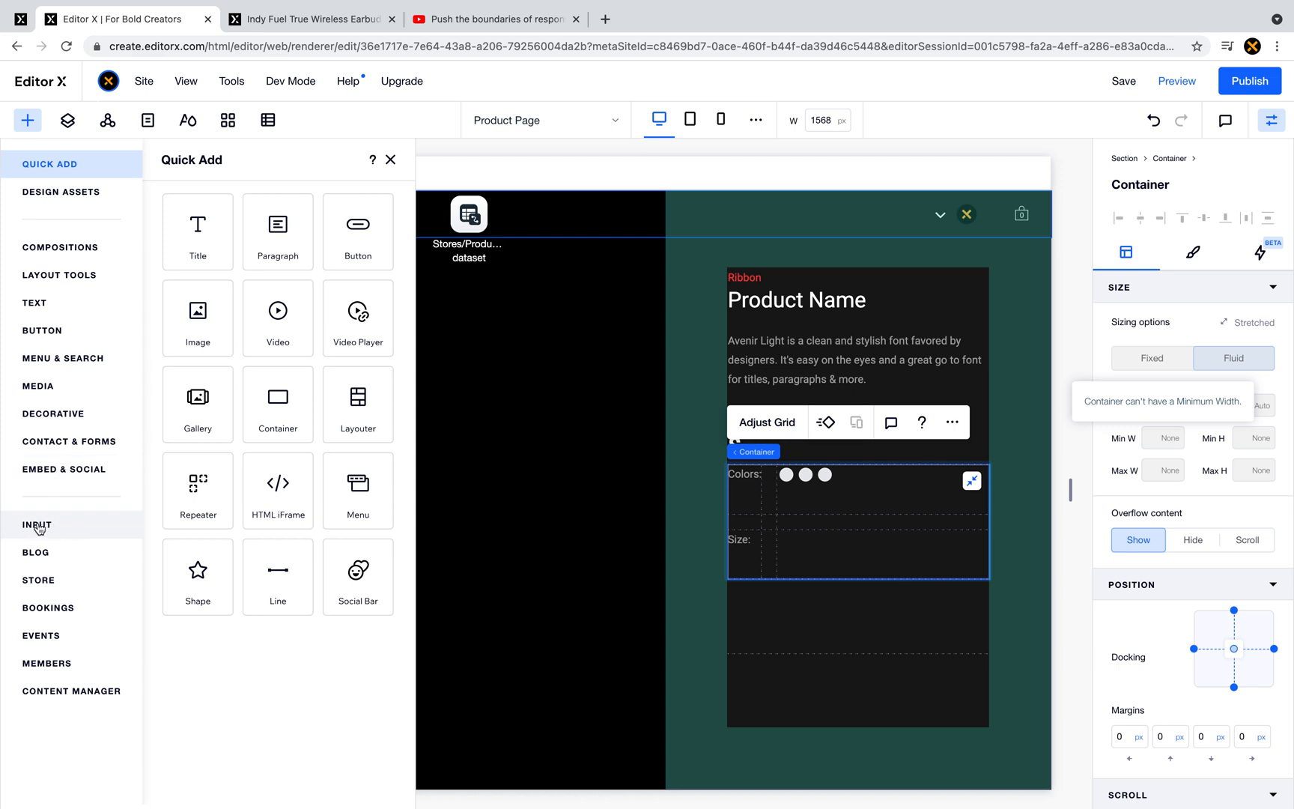
pyautogui.click(37, 525)
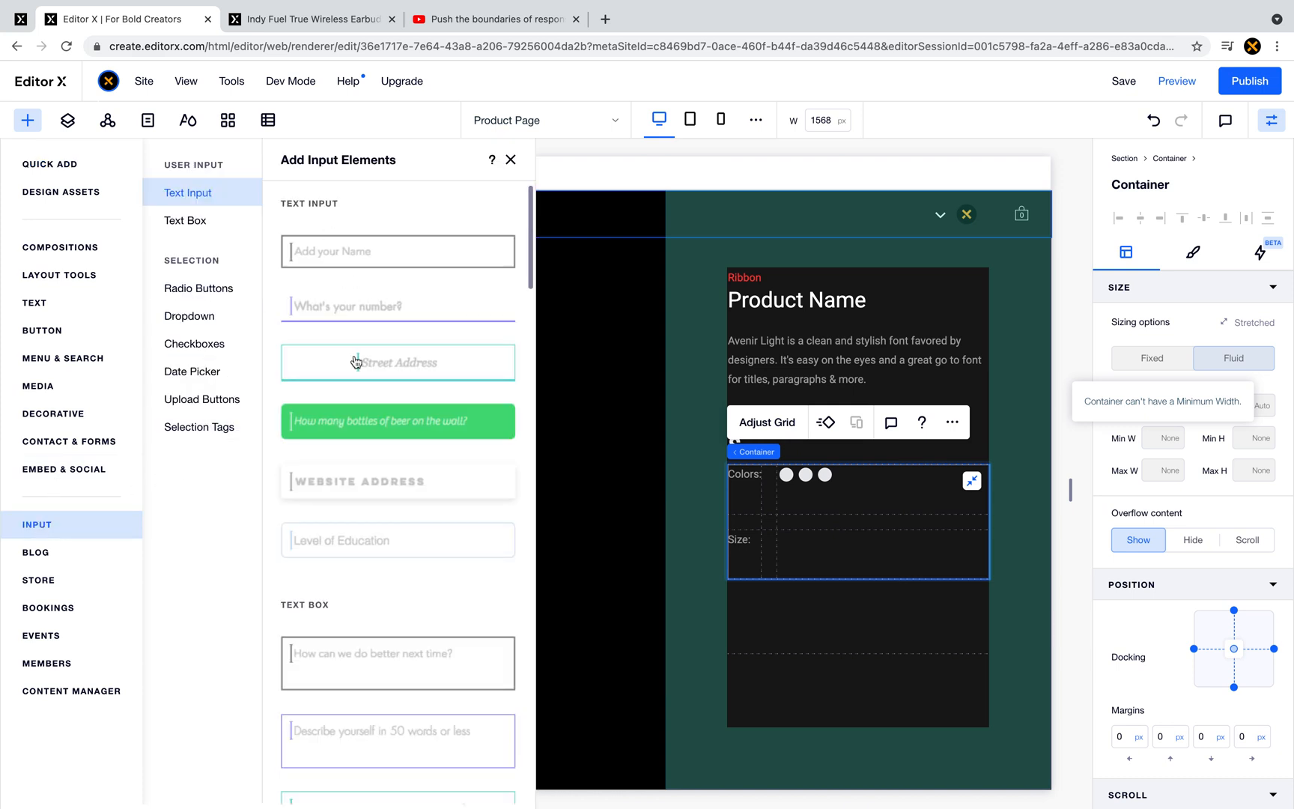
pyautogui.scroll(-15, 347, 636)
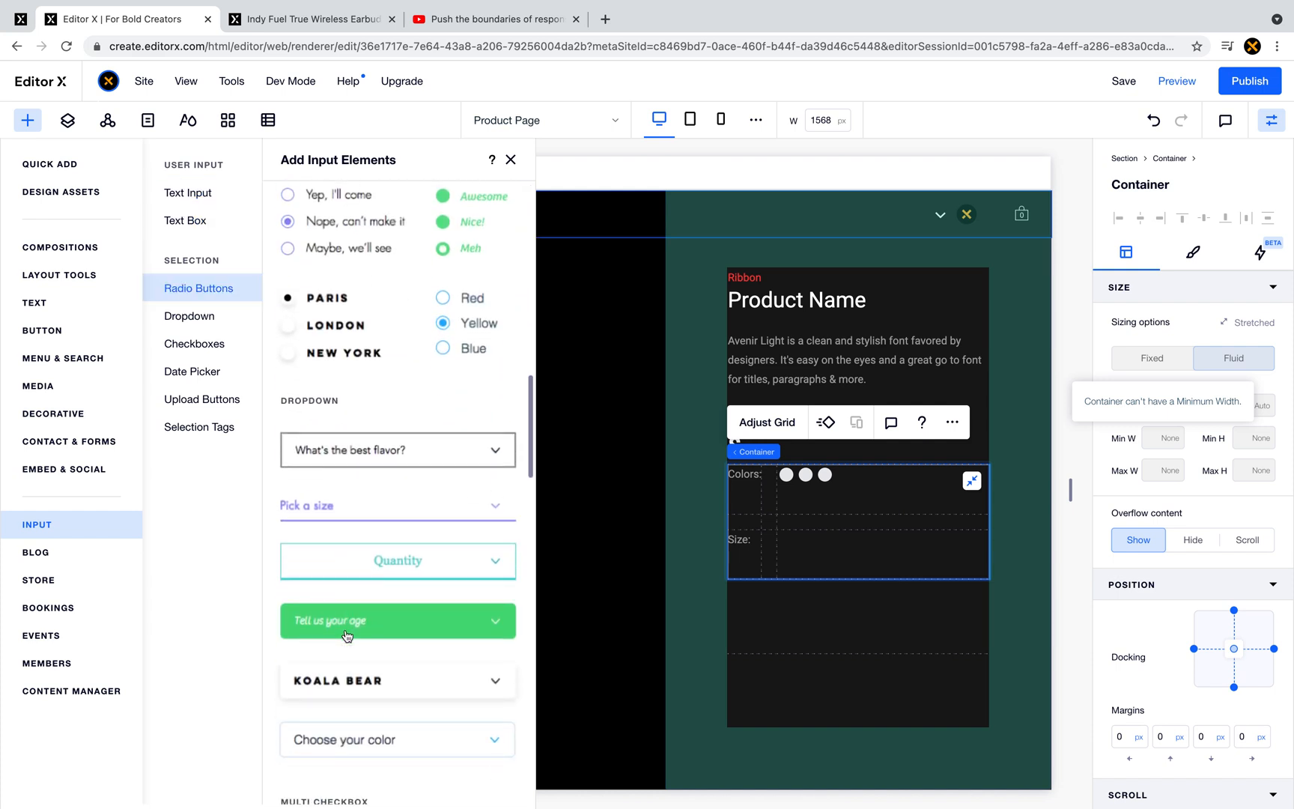
pyautogui.moveTo(830, 554); pyautogui.dragTo(830, 555)
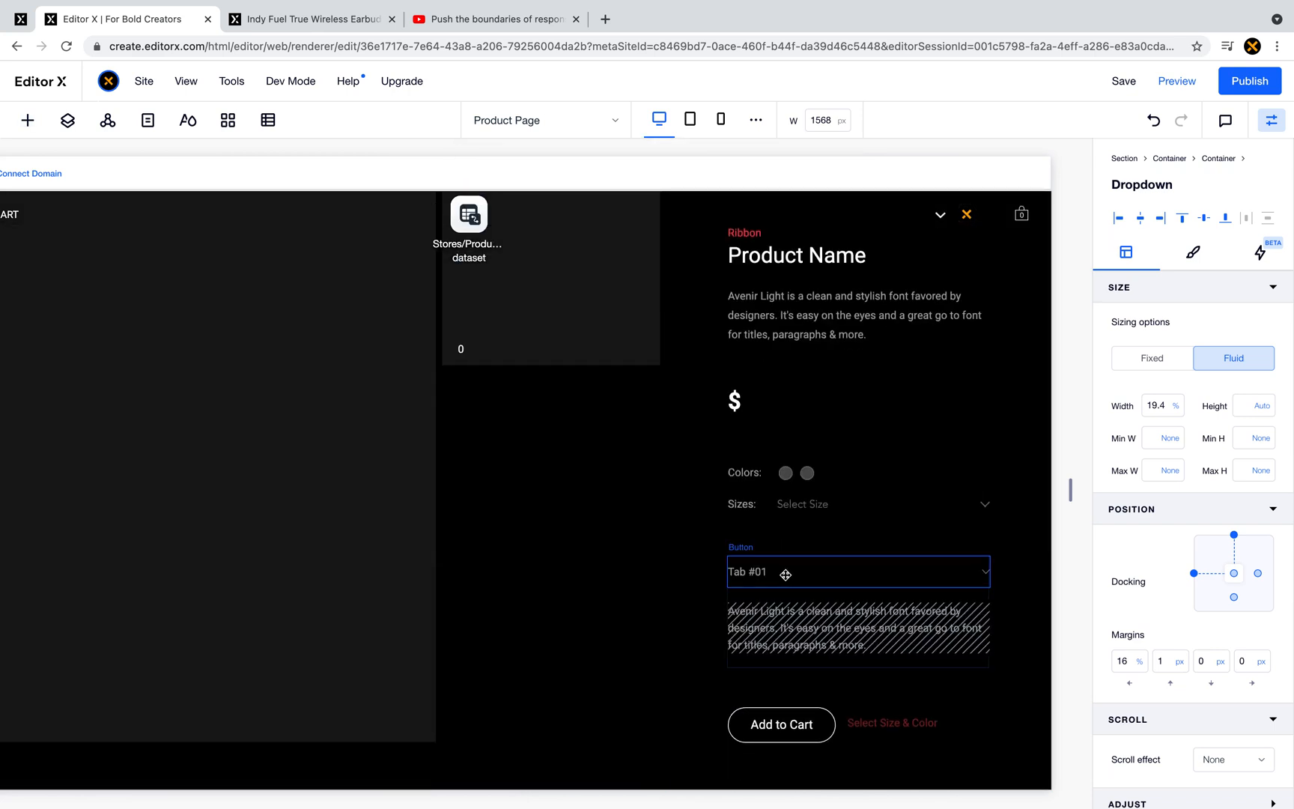
# - Copy the original "Select Size" dropdown's design from all breakpoints and apply it to the new dropdown
pyautogui.click(786, 575)
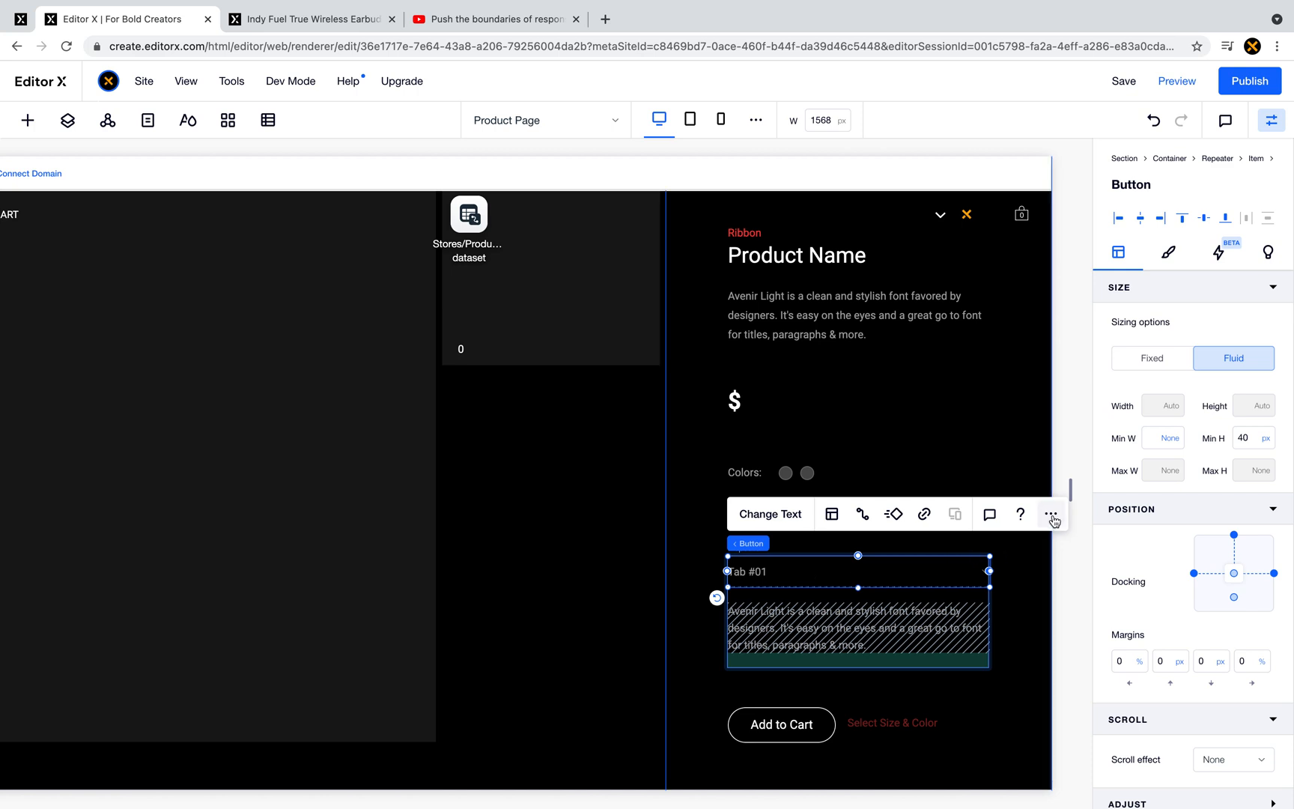
pyautogui.click(871, 474)
pyautogui.click(854, 505)
pyautogui.click(987, 447)
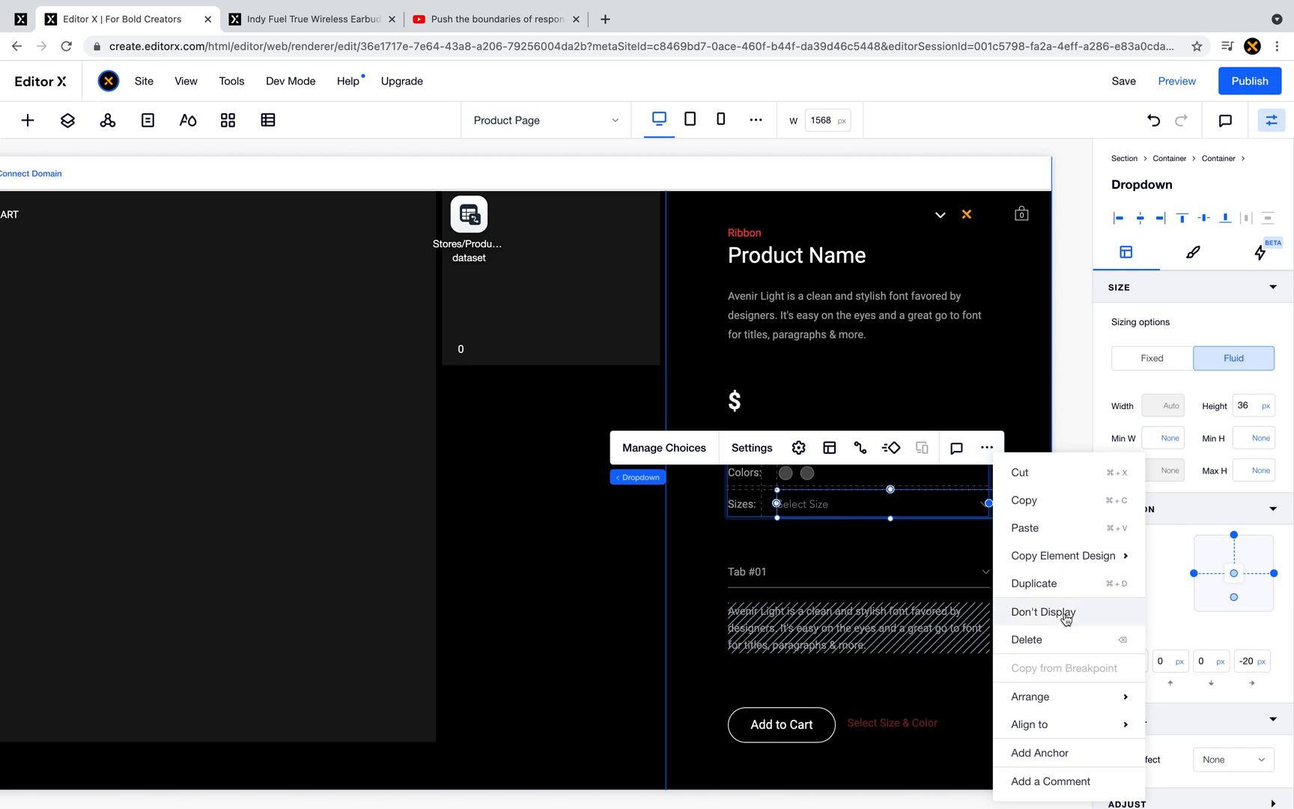
pyautogui.moveTo(1075, 558)
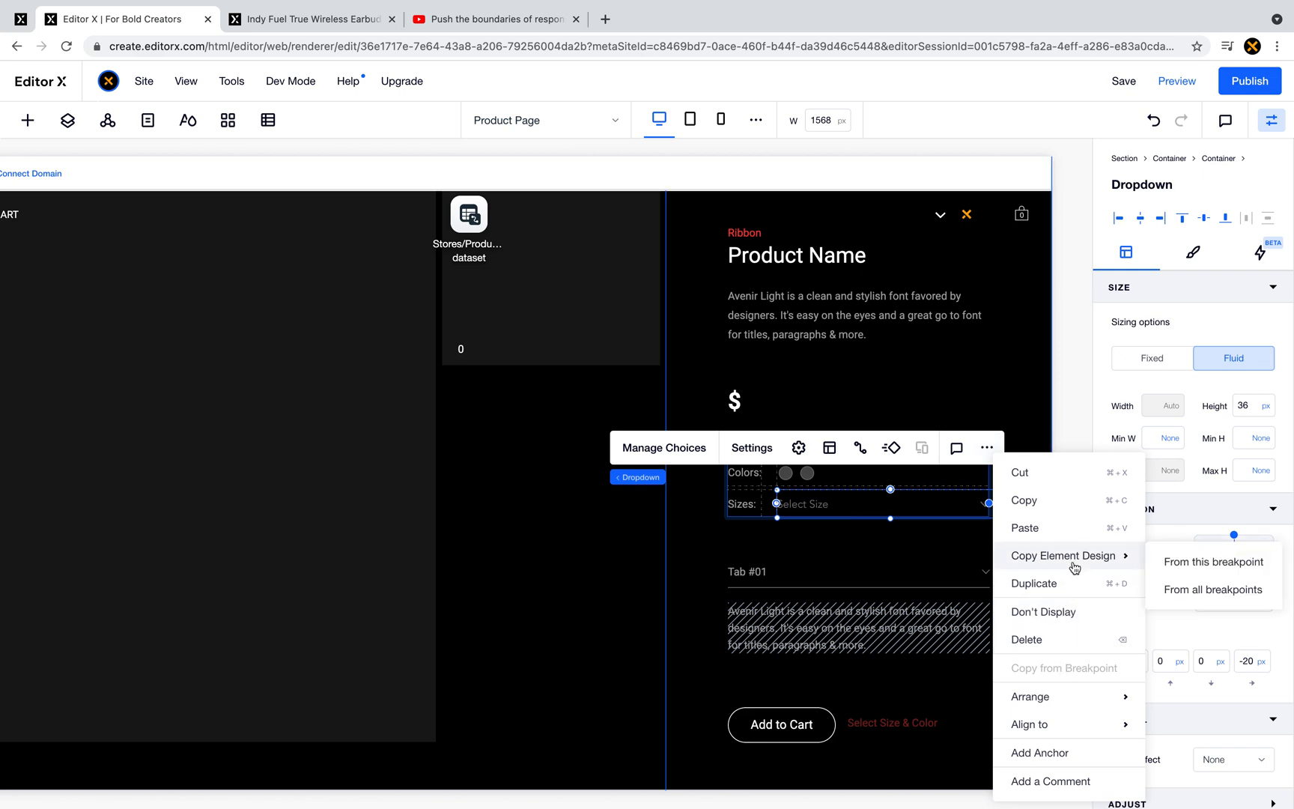
pyautogui.click(1194, 593)
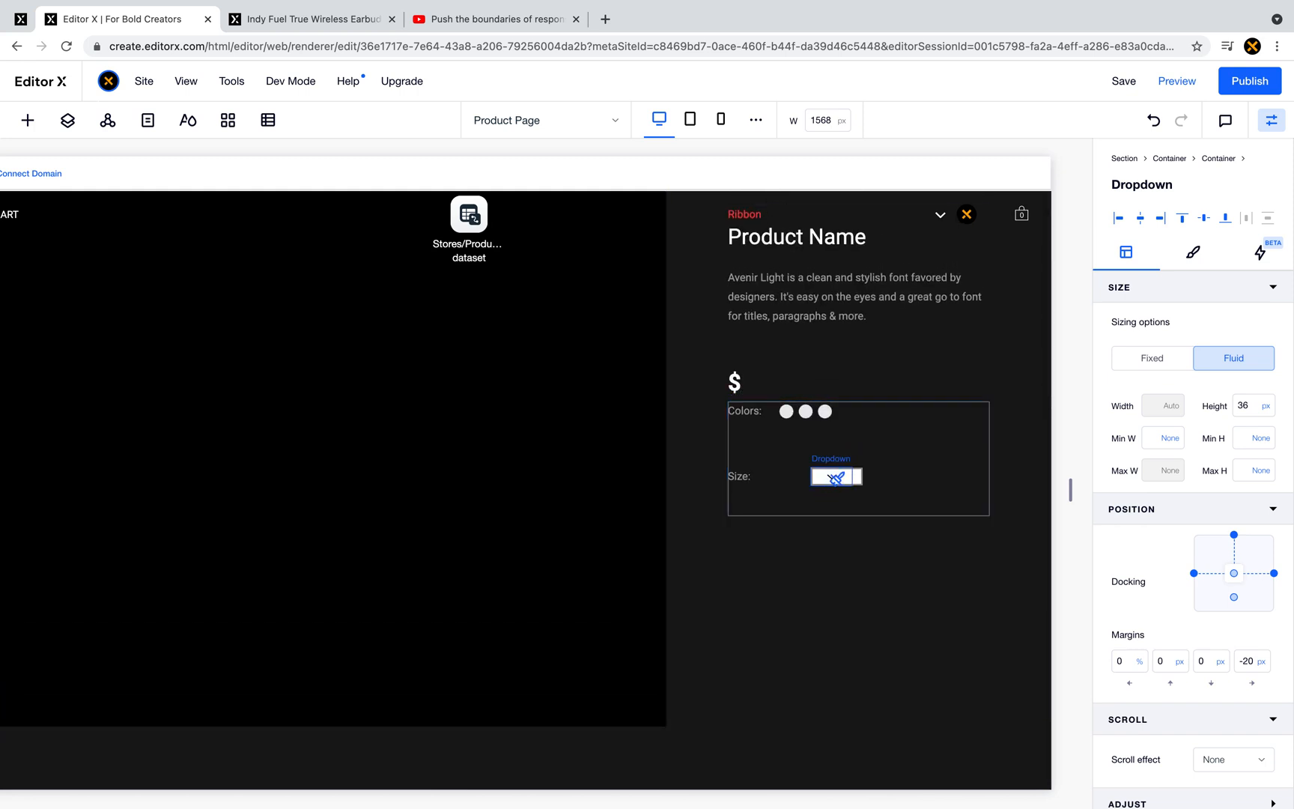
pyautogui.click(836, 476)
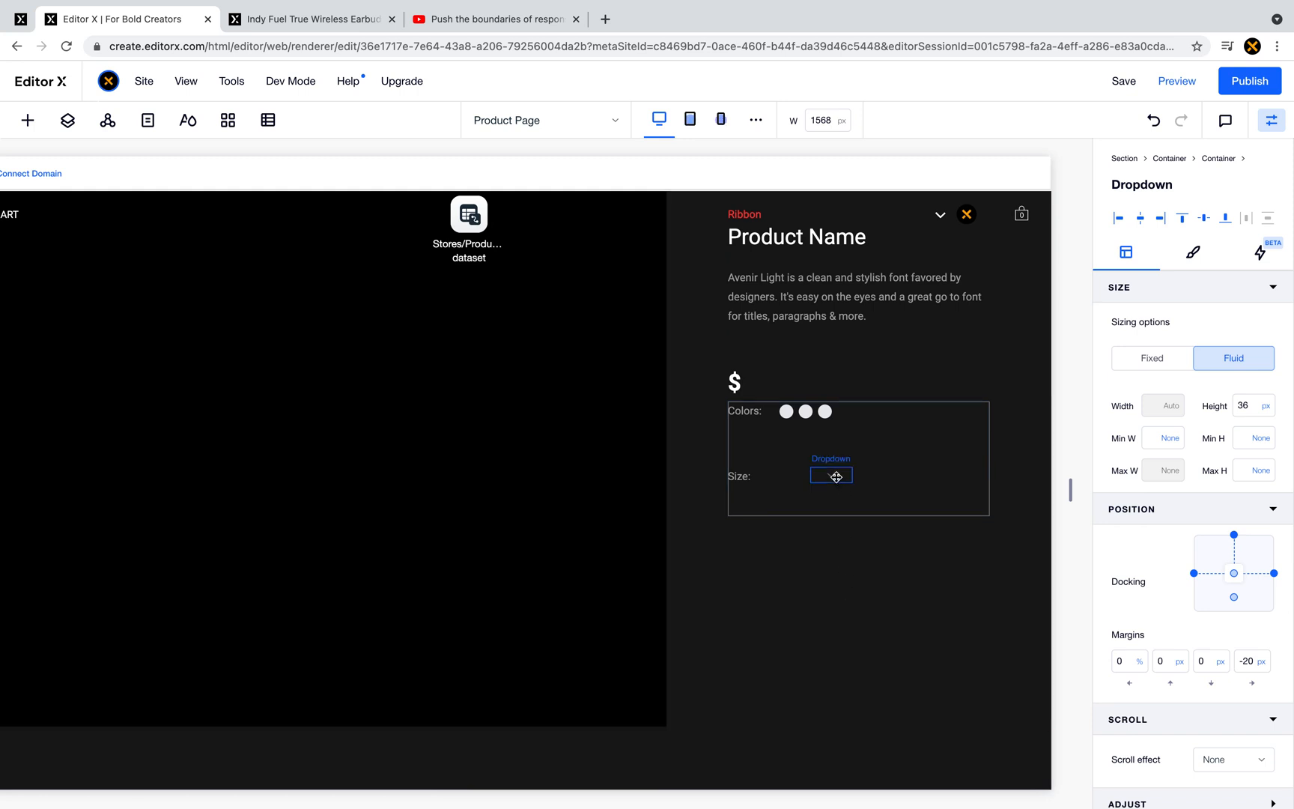
# - Set the new dropdown's width to 100%
pyautogui.click(837, 475)
pyautogui.click(1166, 408)
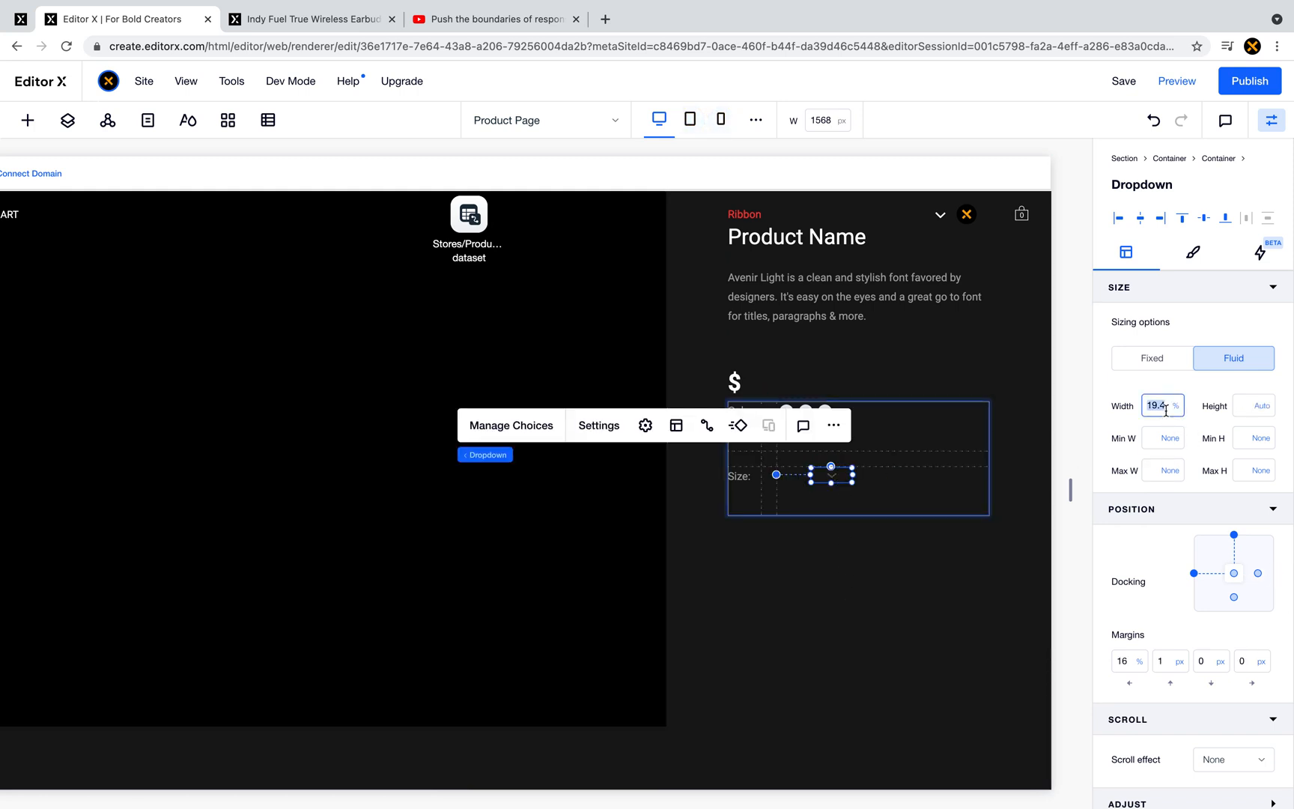
pyautogui.write('100')
pyautogui.press('Return')
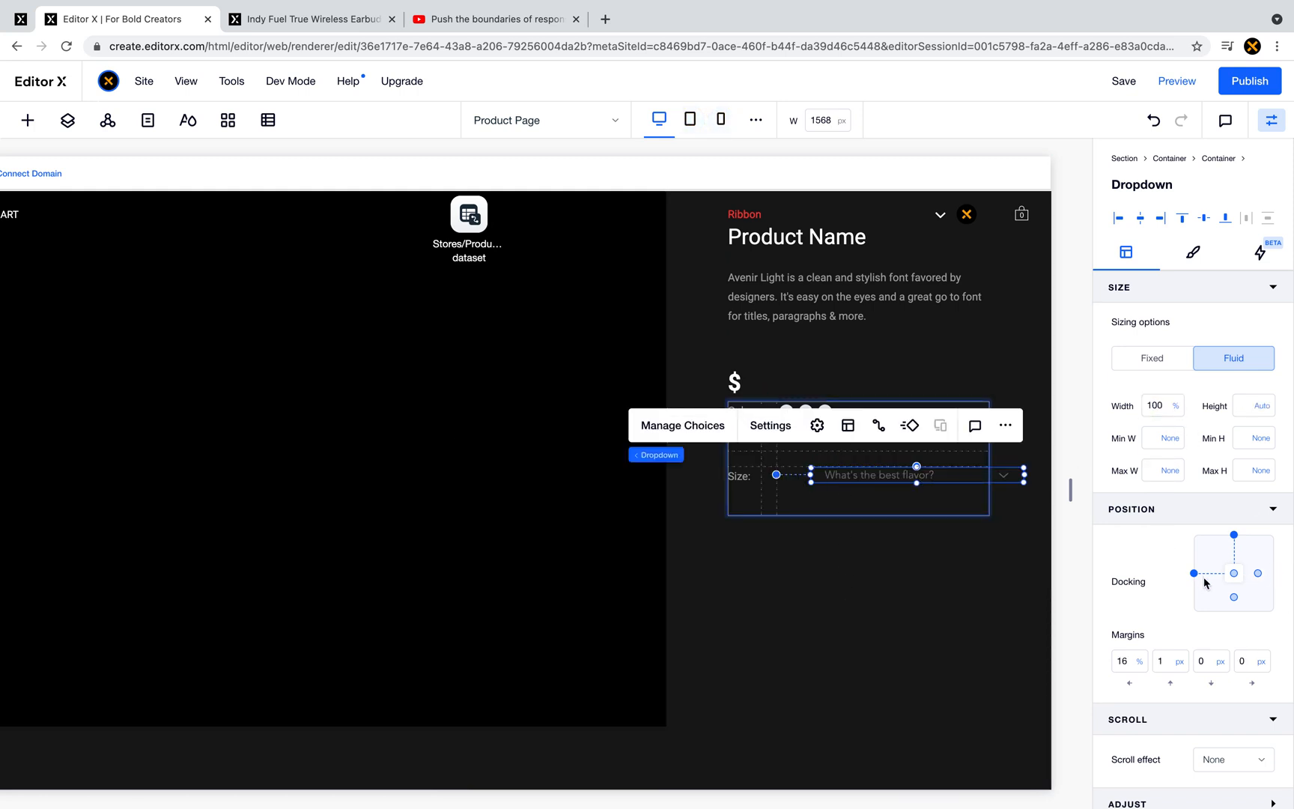
# - Set the new dropdown's left and top margins to 0
pyautogui.click(1122, 660)
pyautogui.write('0')
pyautogui.press('Tab')
pyautogui.write('0')
pyautogui.press('Tab')
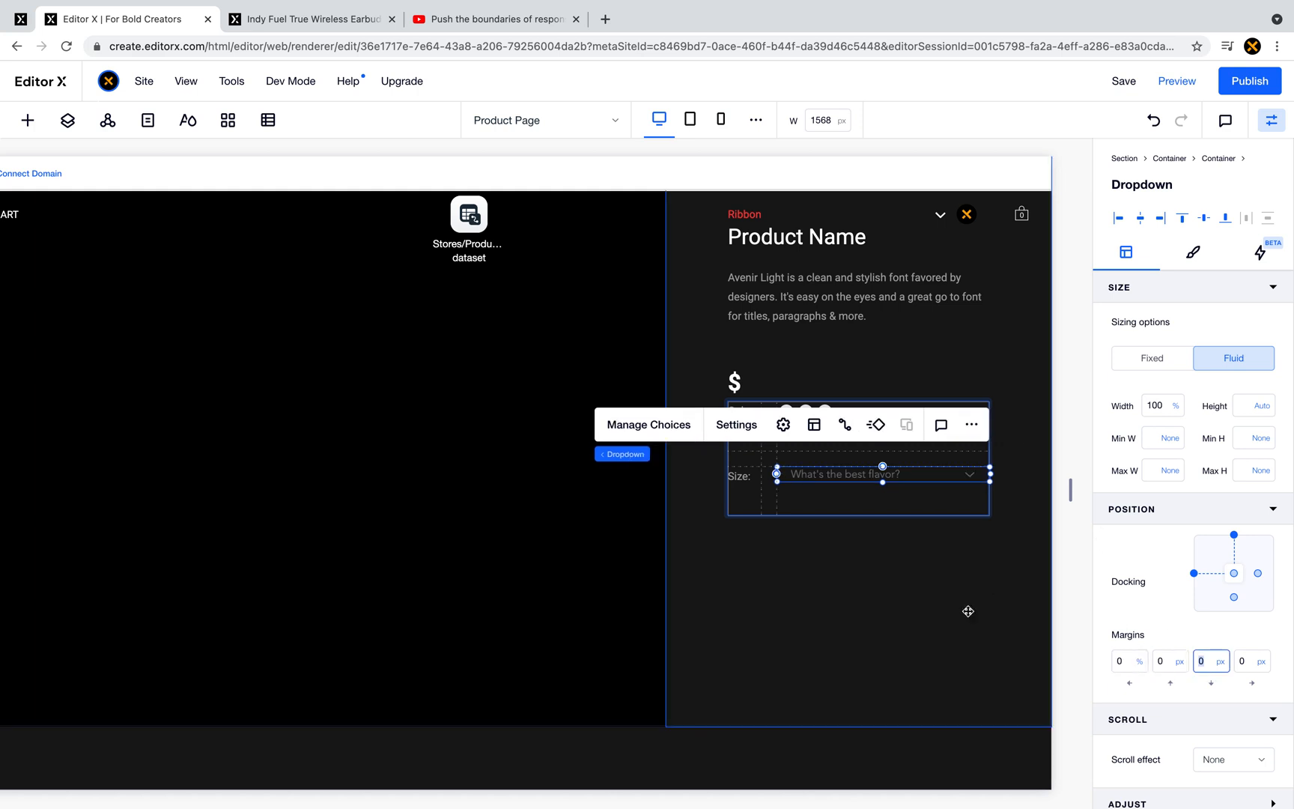
# - Set the new dropdown's height to 50 px
pyautogui.click(1241, 406)
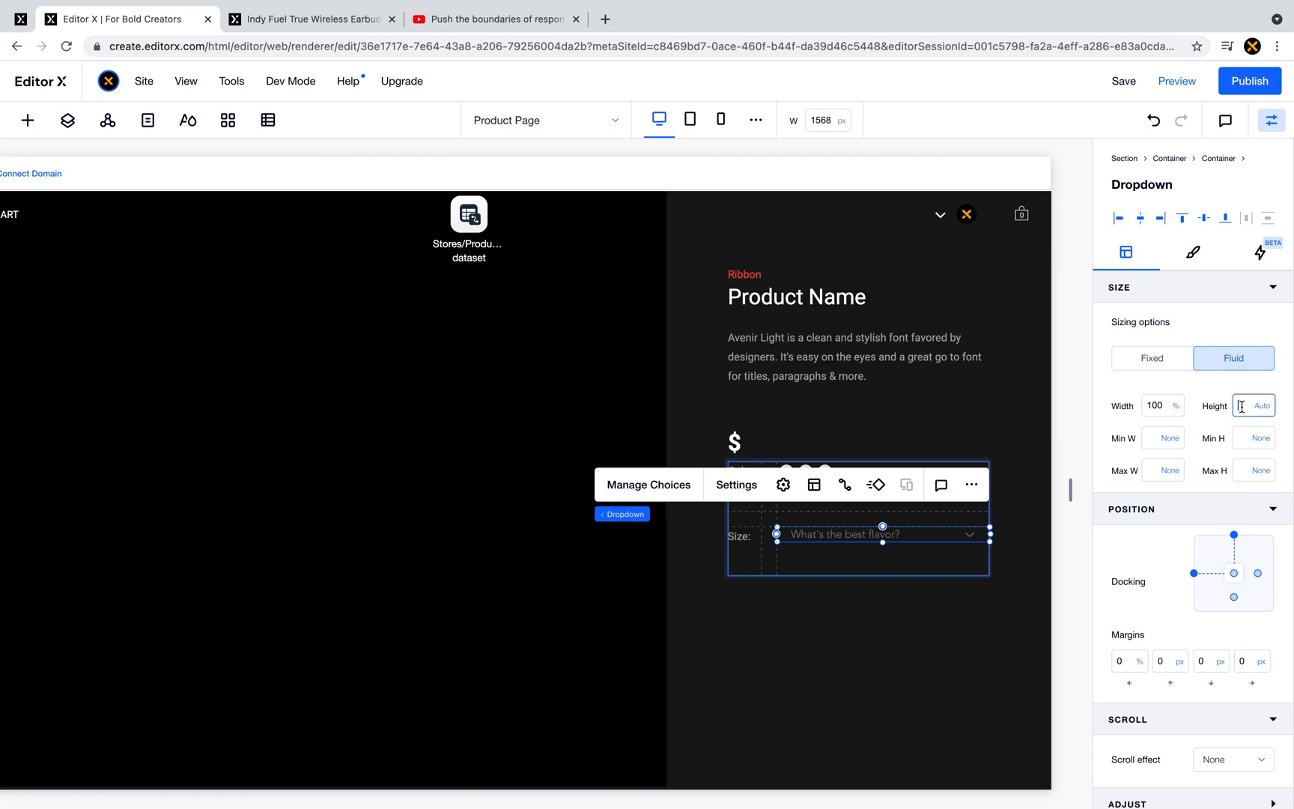
pyautogui.press('Return')
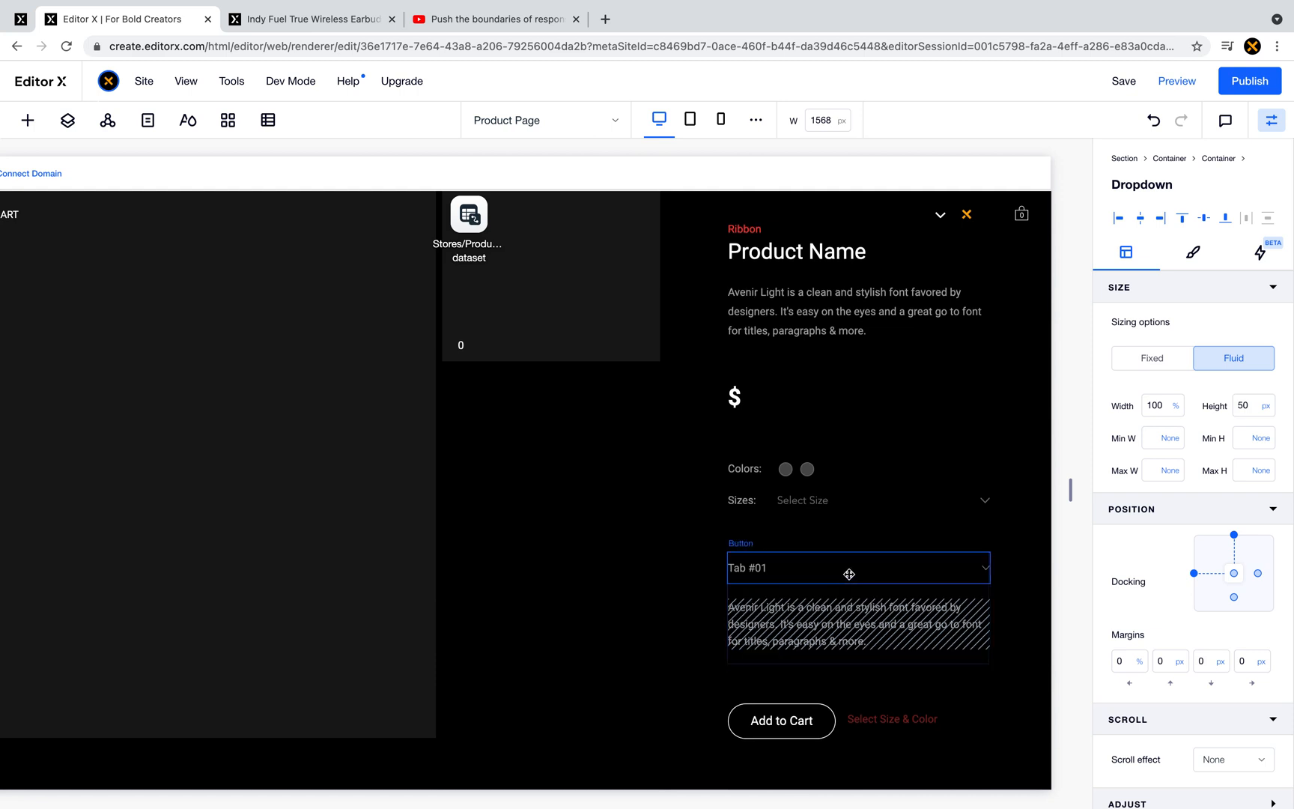
# - Match the new dropdown to the original "Select Size" dropdown by setting its height to 36 px
pyautogui.click(883, 495)
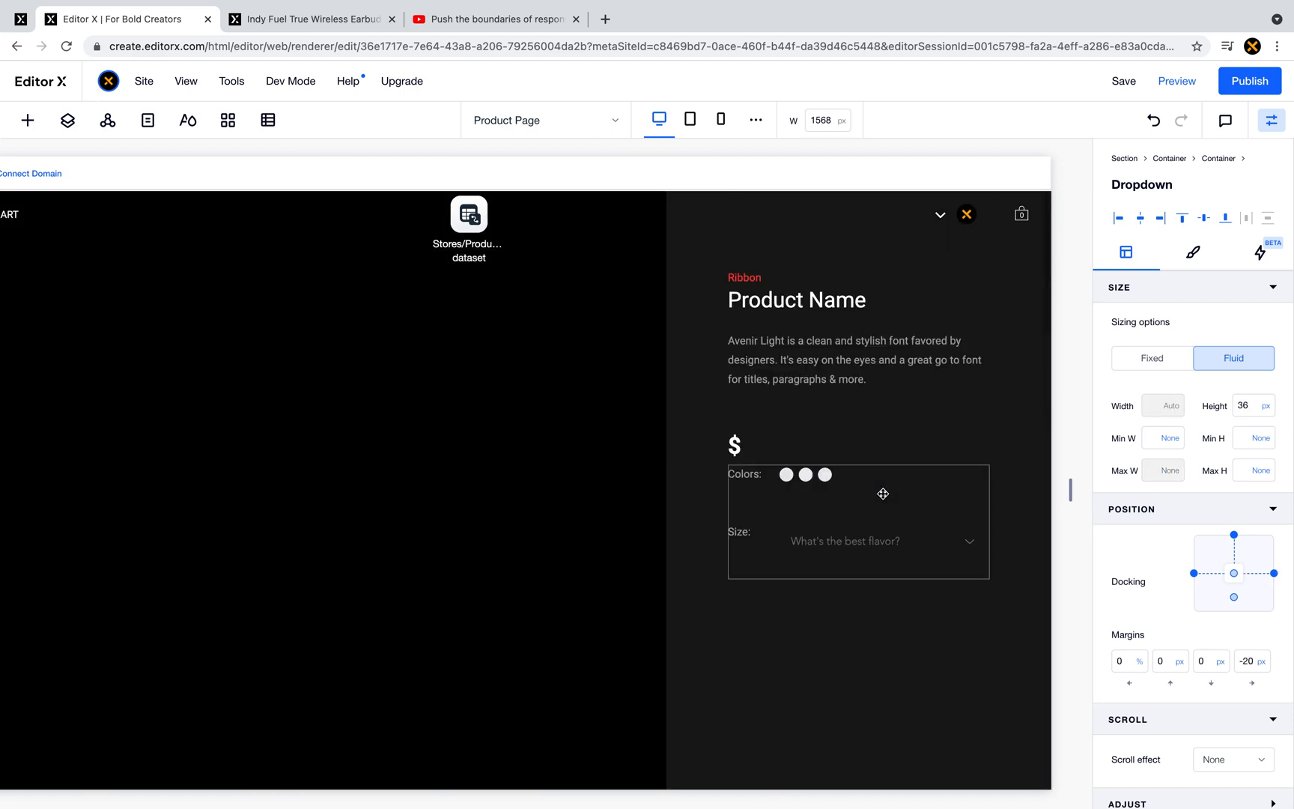
pyautogui.click(878, 538)
pyautogui.click(1254, 405)
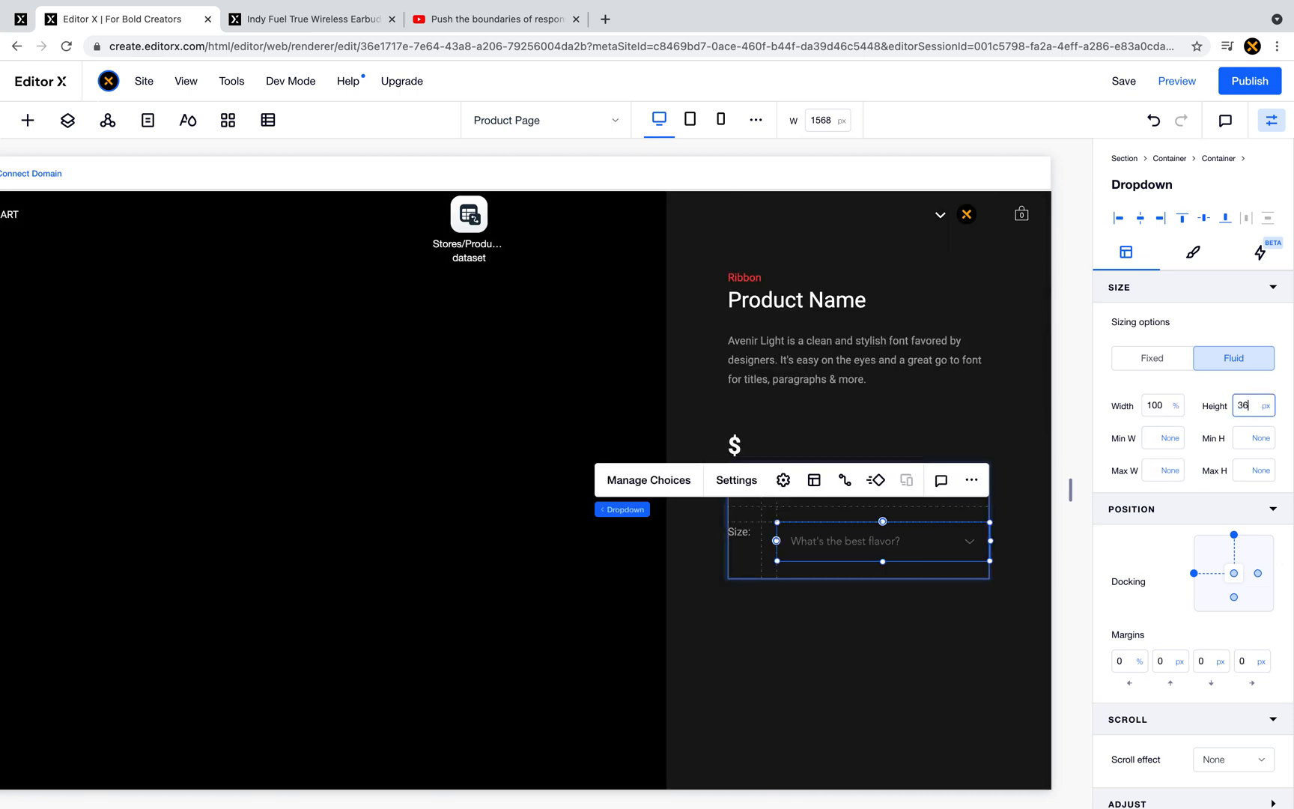
pyautogui.press('Return')
pyautogui.click(739, 536)
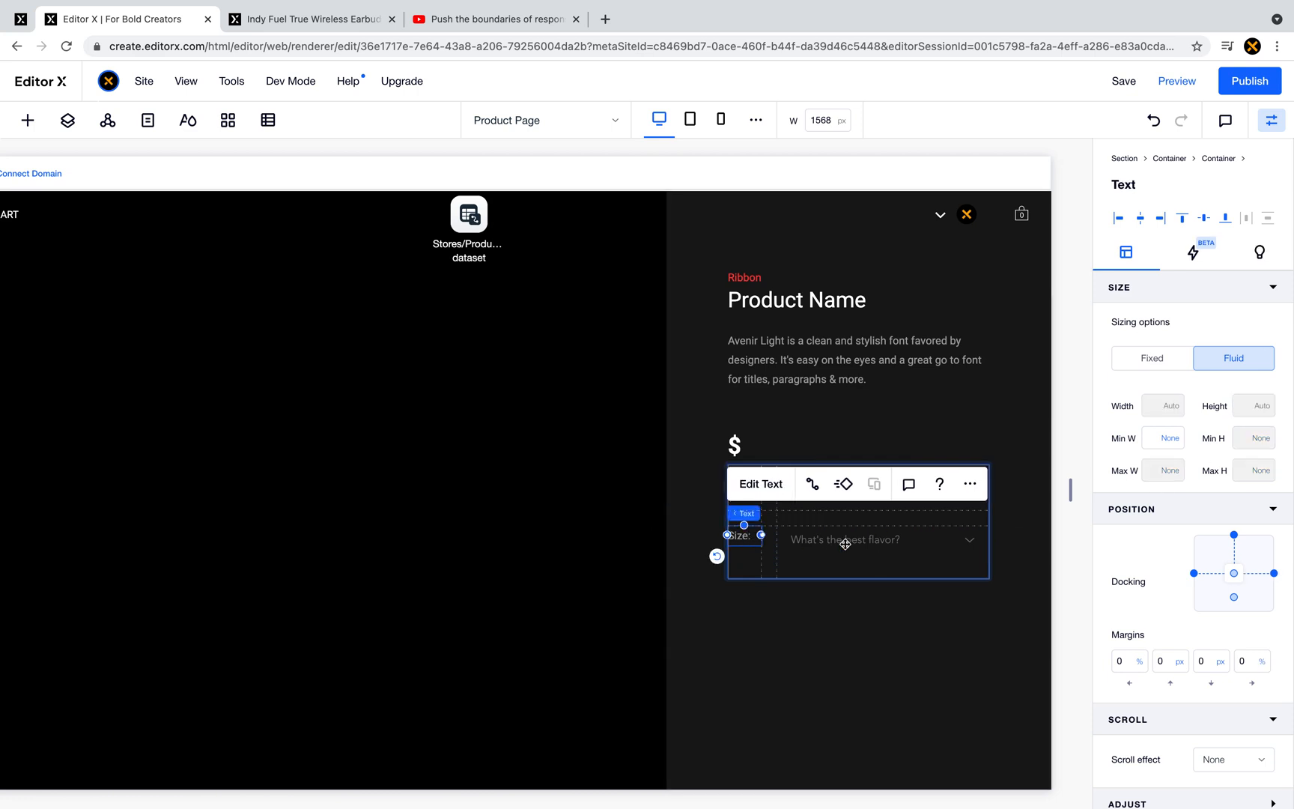
pyautogui.click(902, 575)
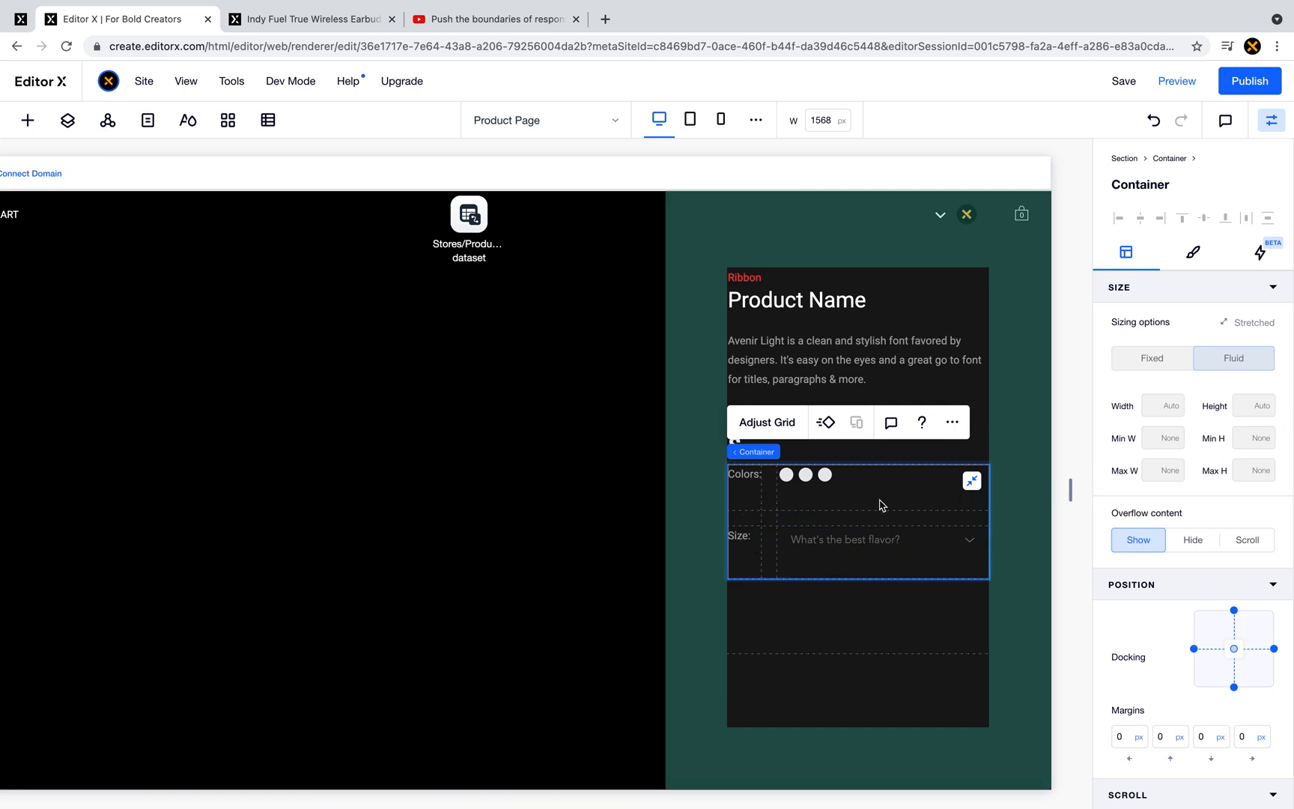
pyautogui.click(767, 422)
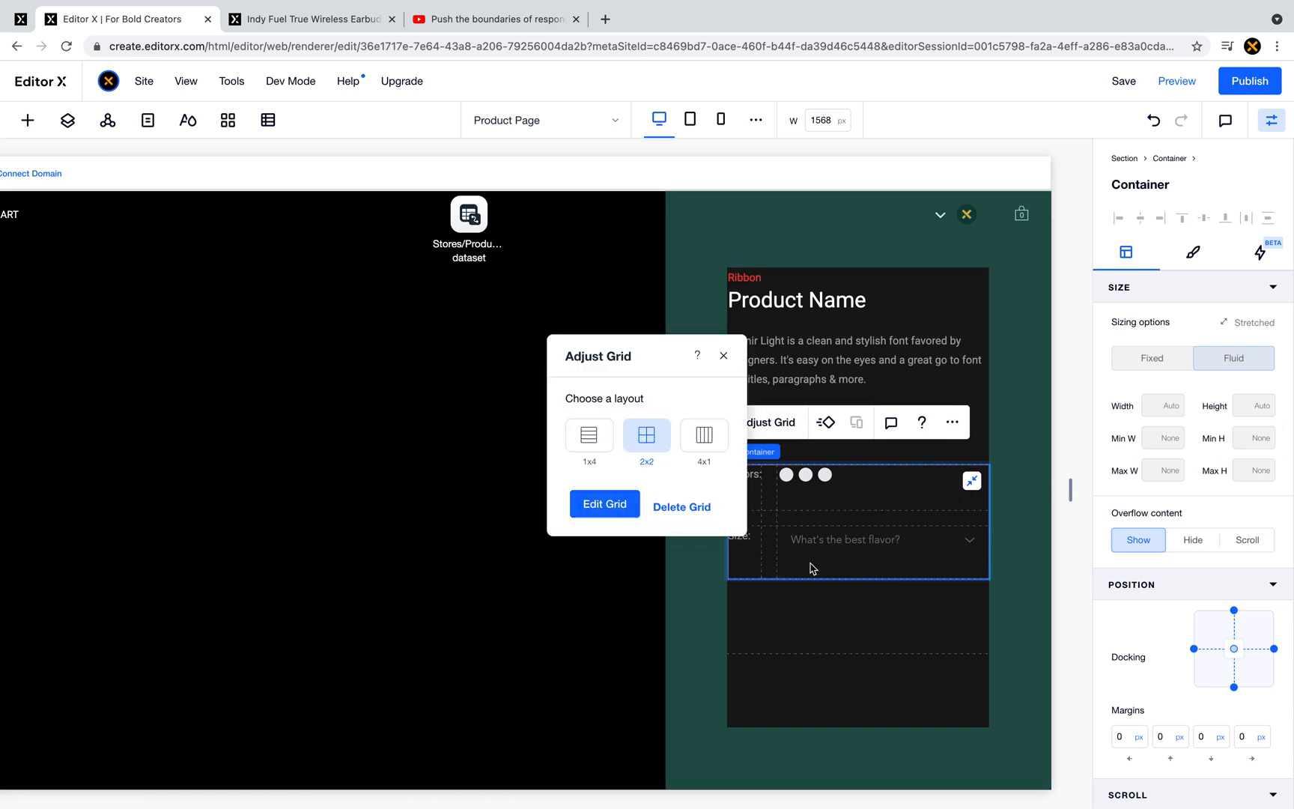
pyautogui.click(880, 504)
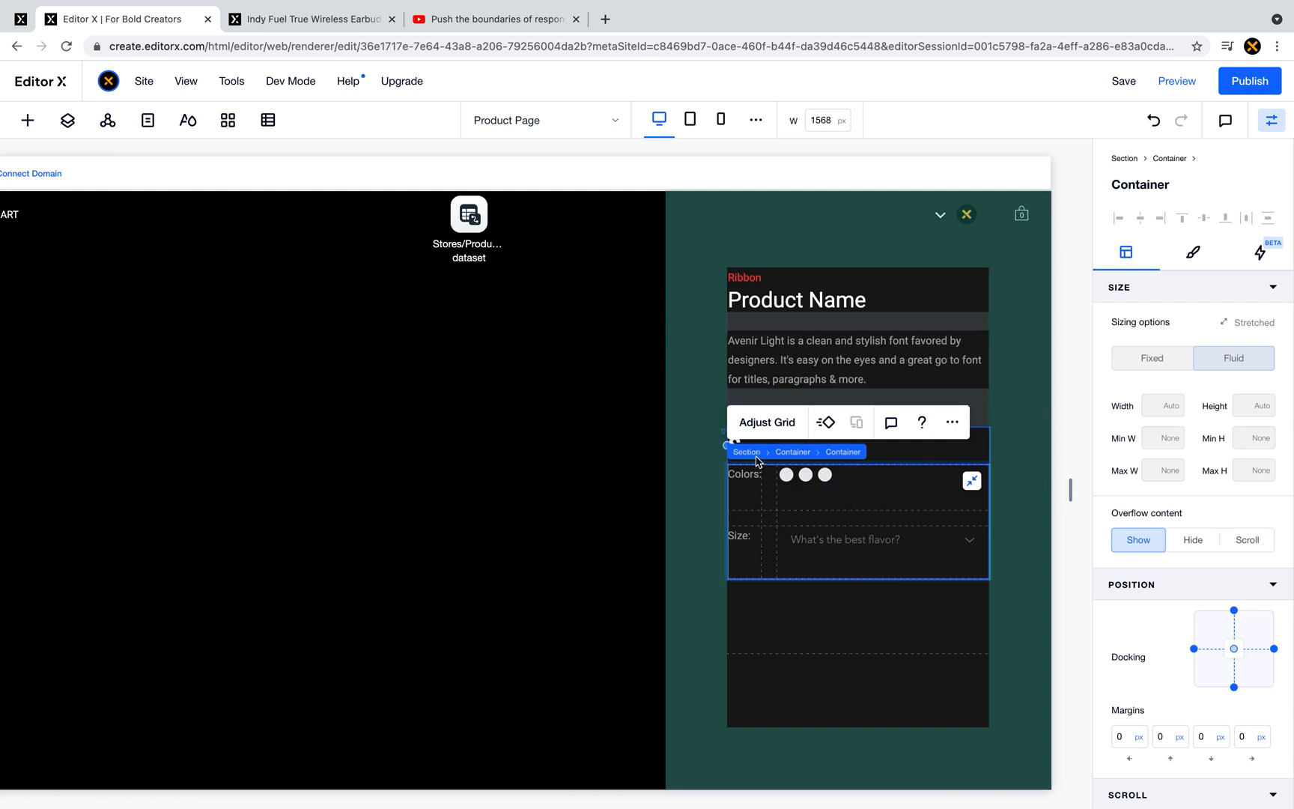
# - Edit the grid of the outer product details container and set its first row's height to Max Content
pyautogui.click(697, 591)
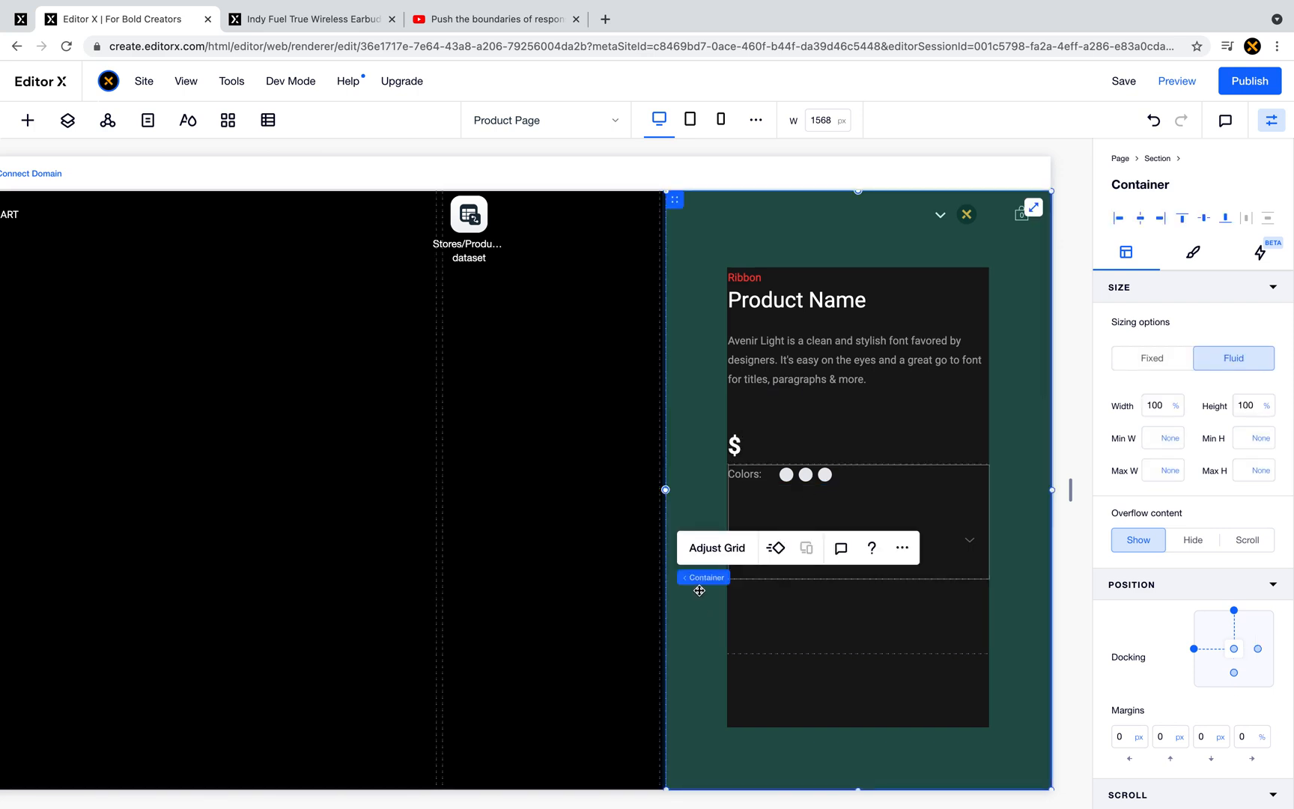
pyautogui.click(726, 551)
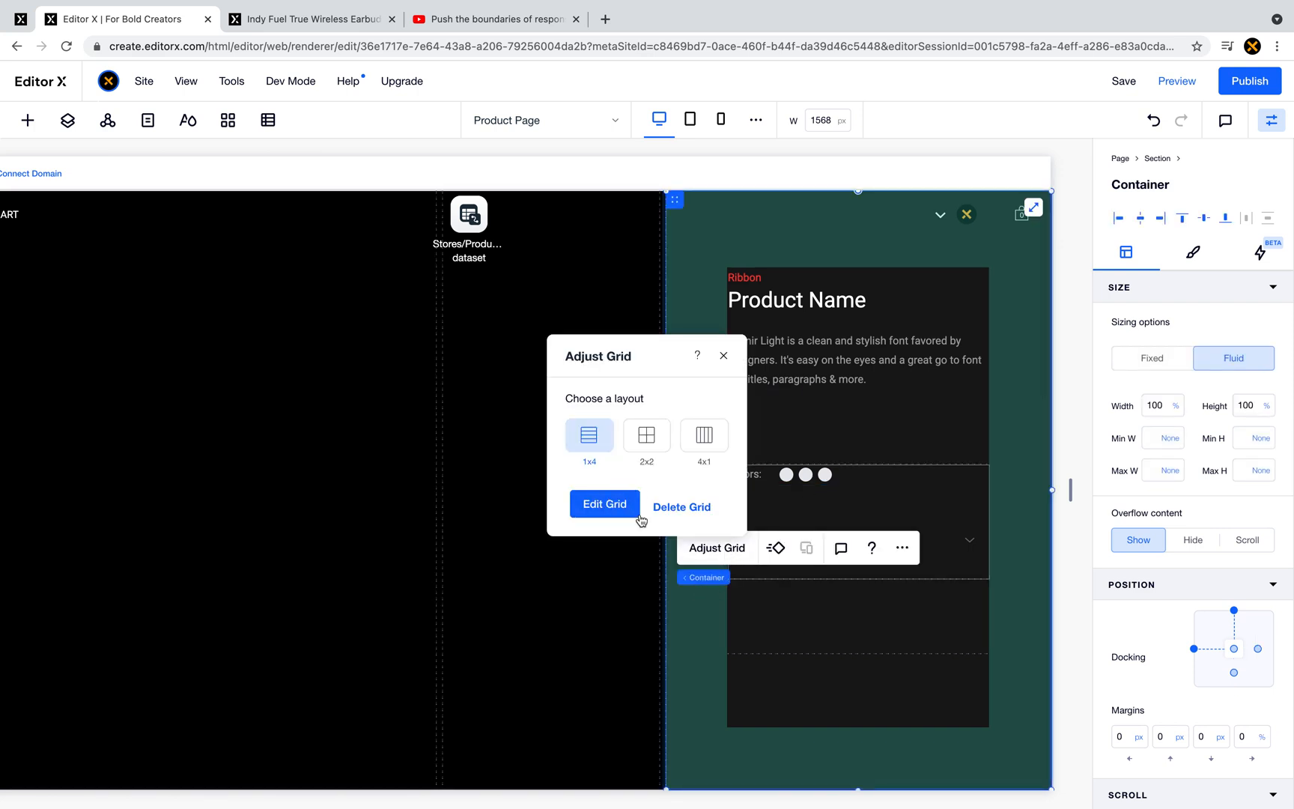
pyautogui.click(608, 504)
pyautogui.click(909, 323)
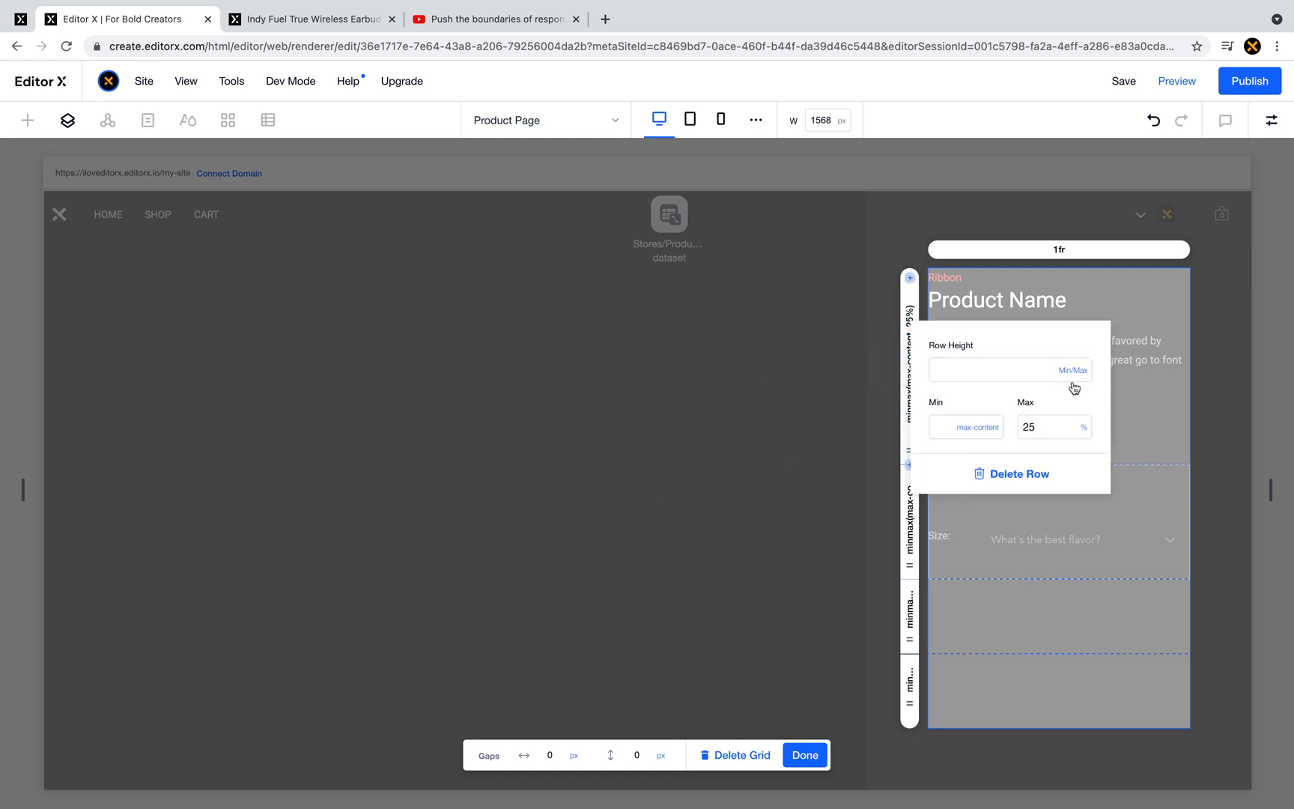
pyautogui.click(1075, 384)
pyautogui.click(1101, 428)
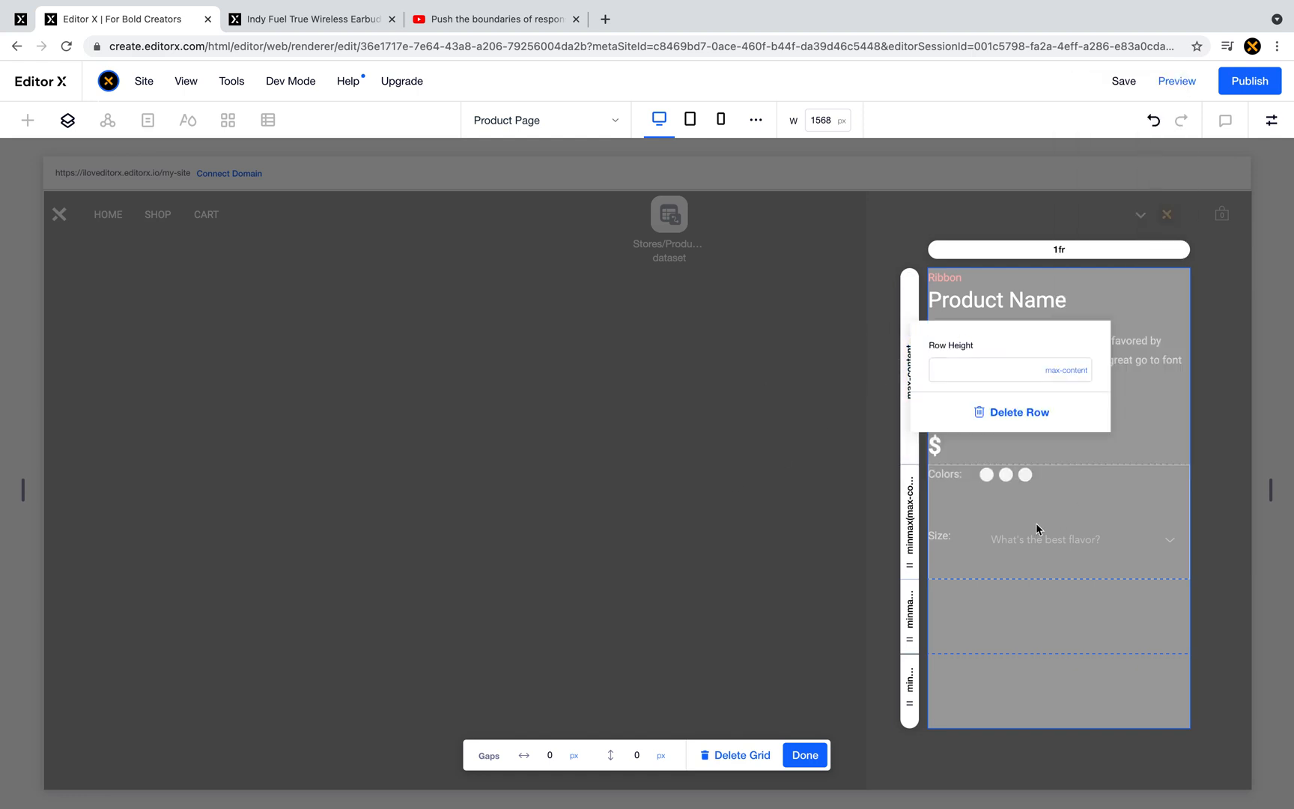
pyautogui.click(1037, 529)
# - Set the outer container grid's second row, holding the color and size options, to Max Content height and finish editing the grid
pyautogui.click(911, 515)
pyautogui.click(1072, 562)
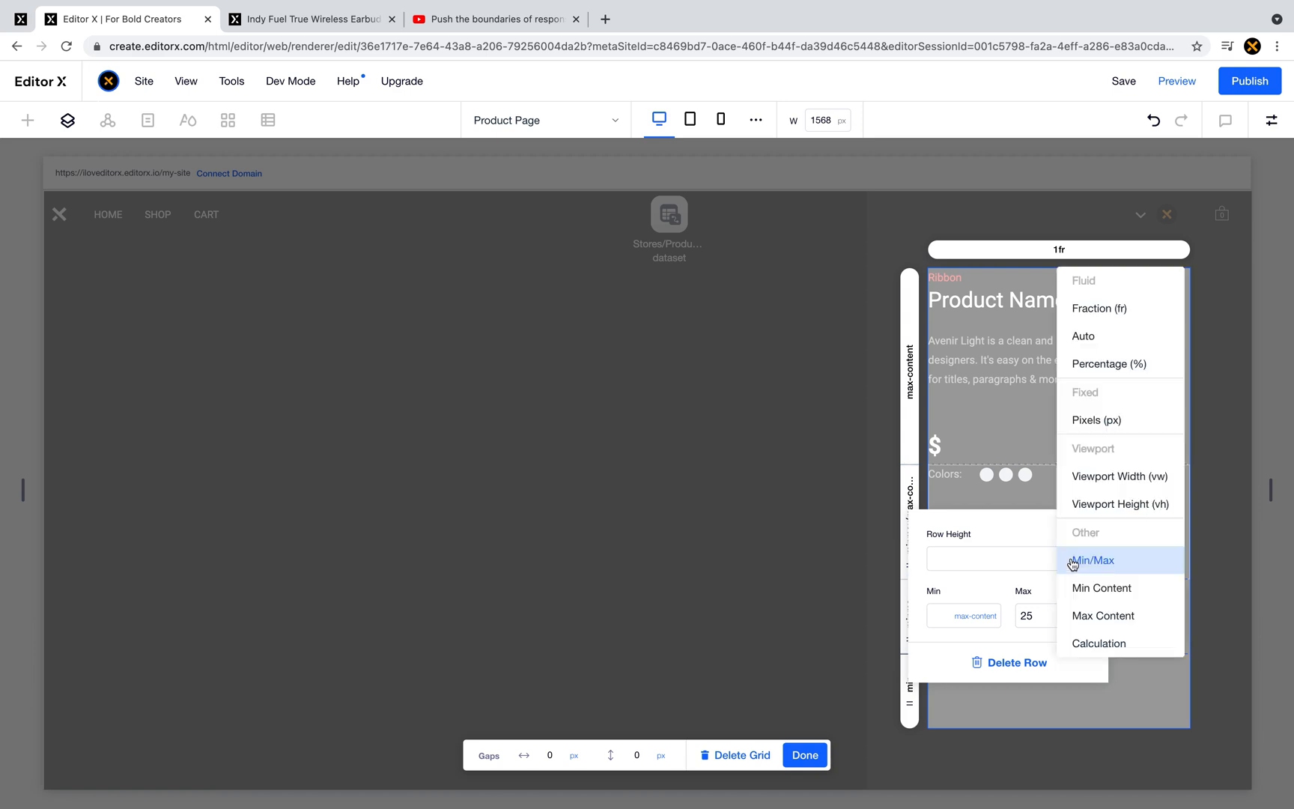
pyautogui.click(1095, 615)
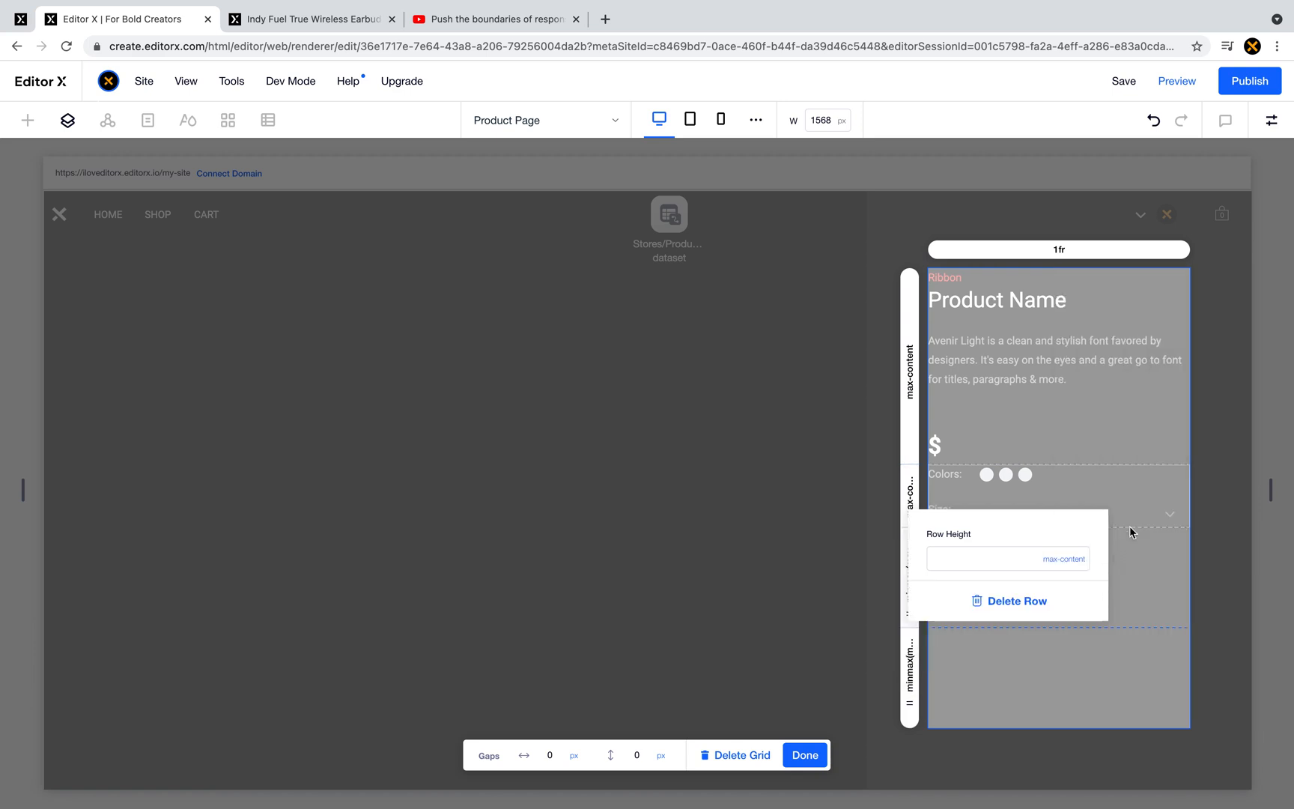
pyautogui.click(1131, 528)
pyautogui.click(805, 755)
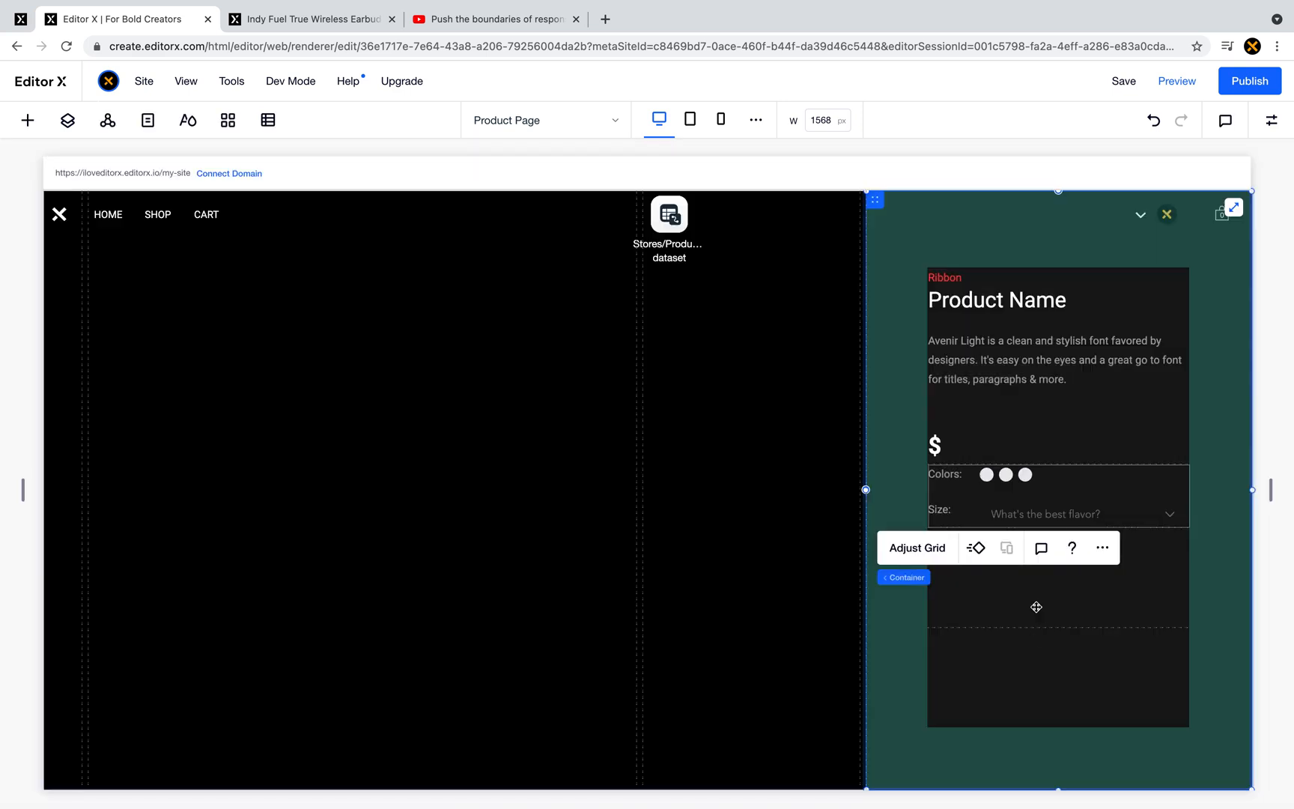
# - Edit the grid of the inner color and size container and set the "Size:" row's height to Max Content
pyautogui.click(966, 496)
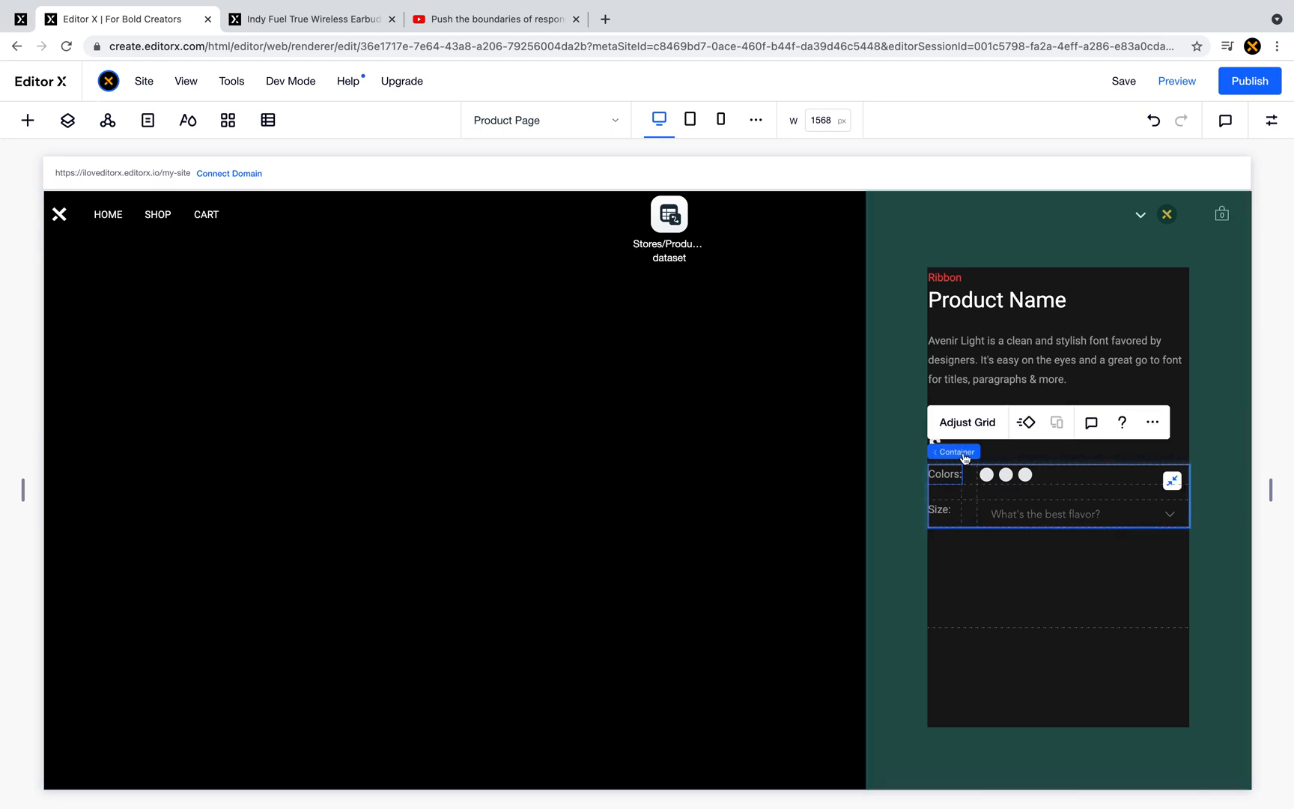
pyautogui.click(966, 433)
pyautogui.click(605, 504)
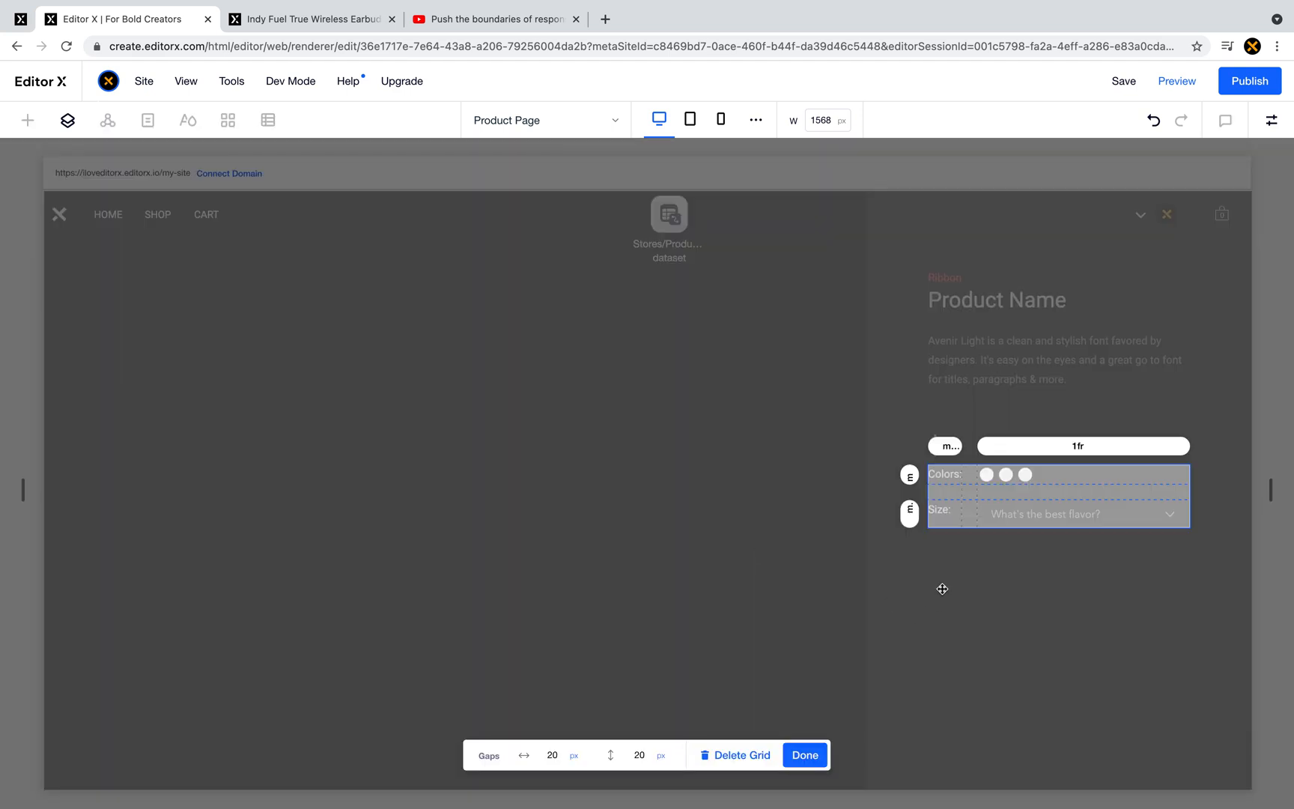
pyautogui.click(911, 511)
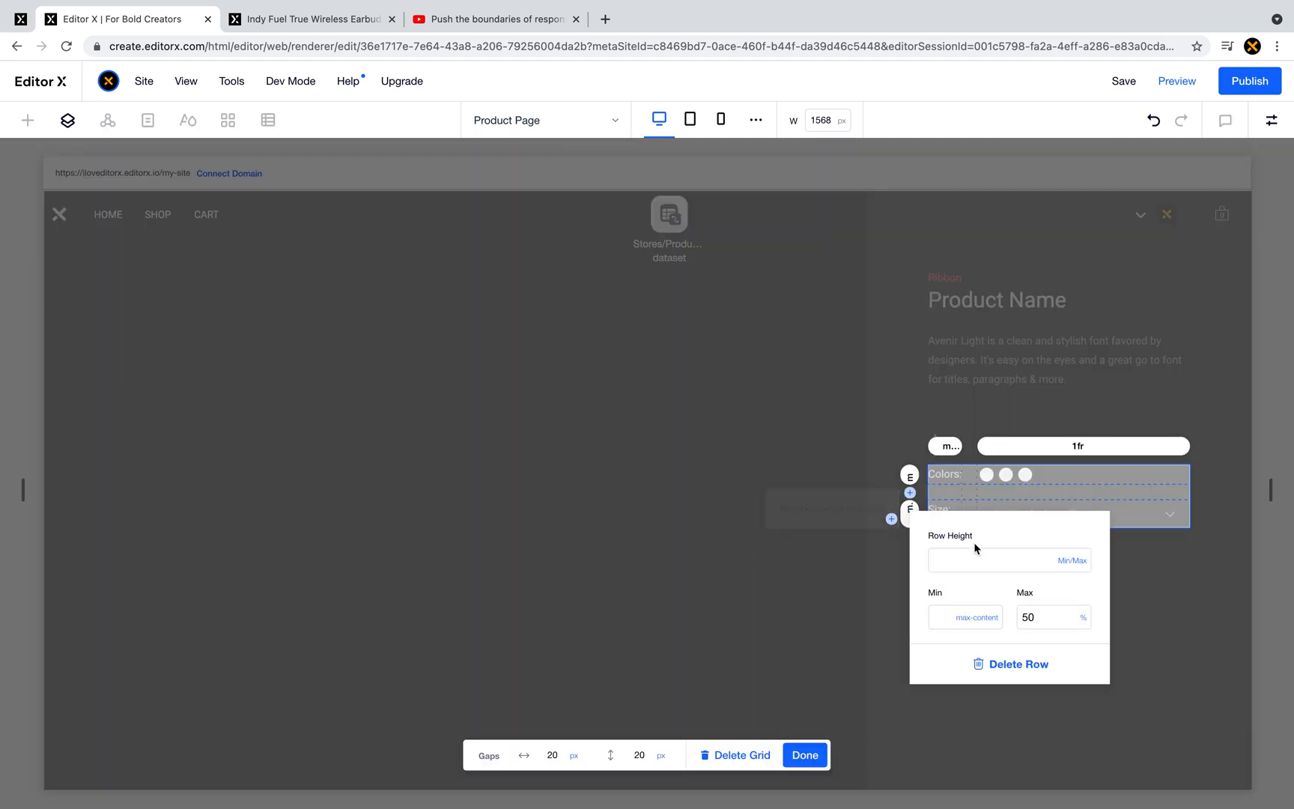
pyautogui.click(1069, 561)
pyautogui.click(1104, 619)
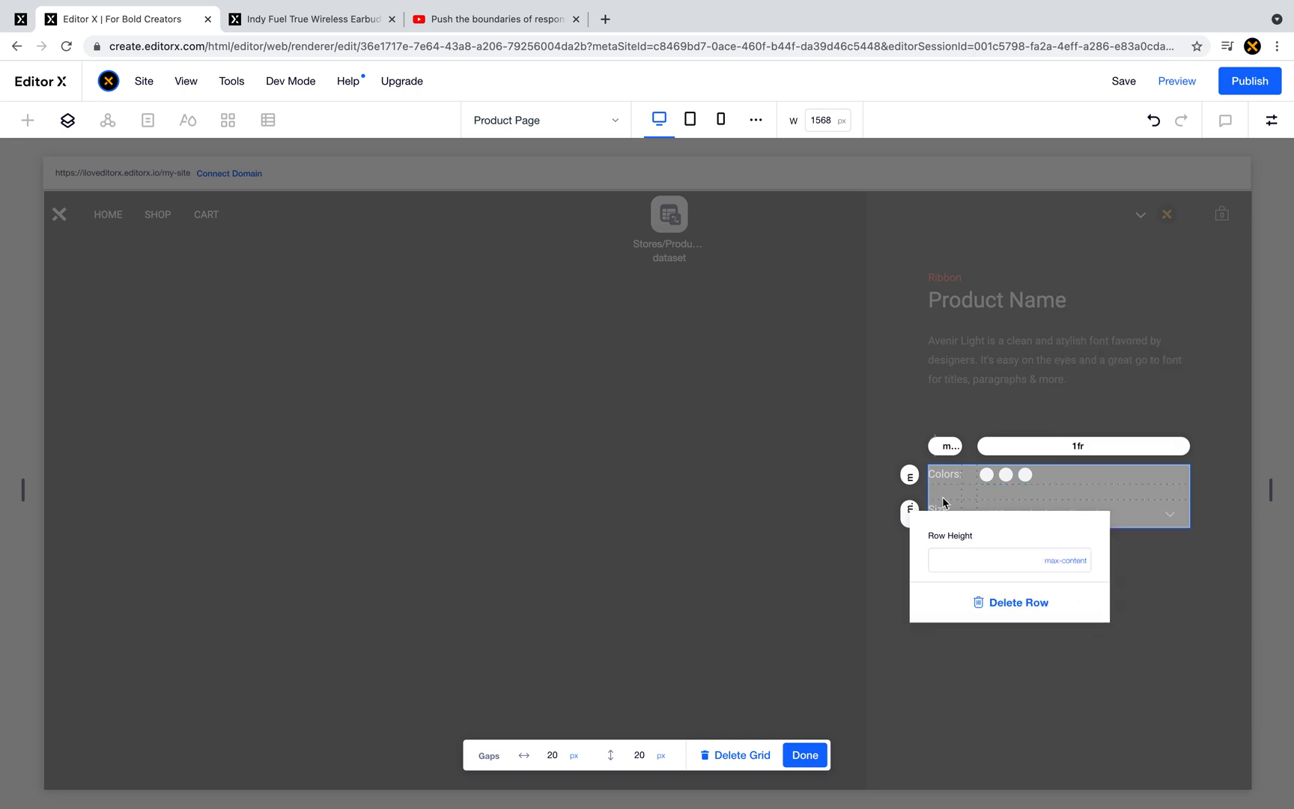
# - Set the "Colors:" row of the inner container's grid to Max Content height
pyautogui.click(917, 474)
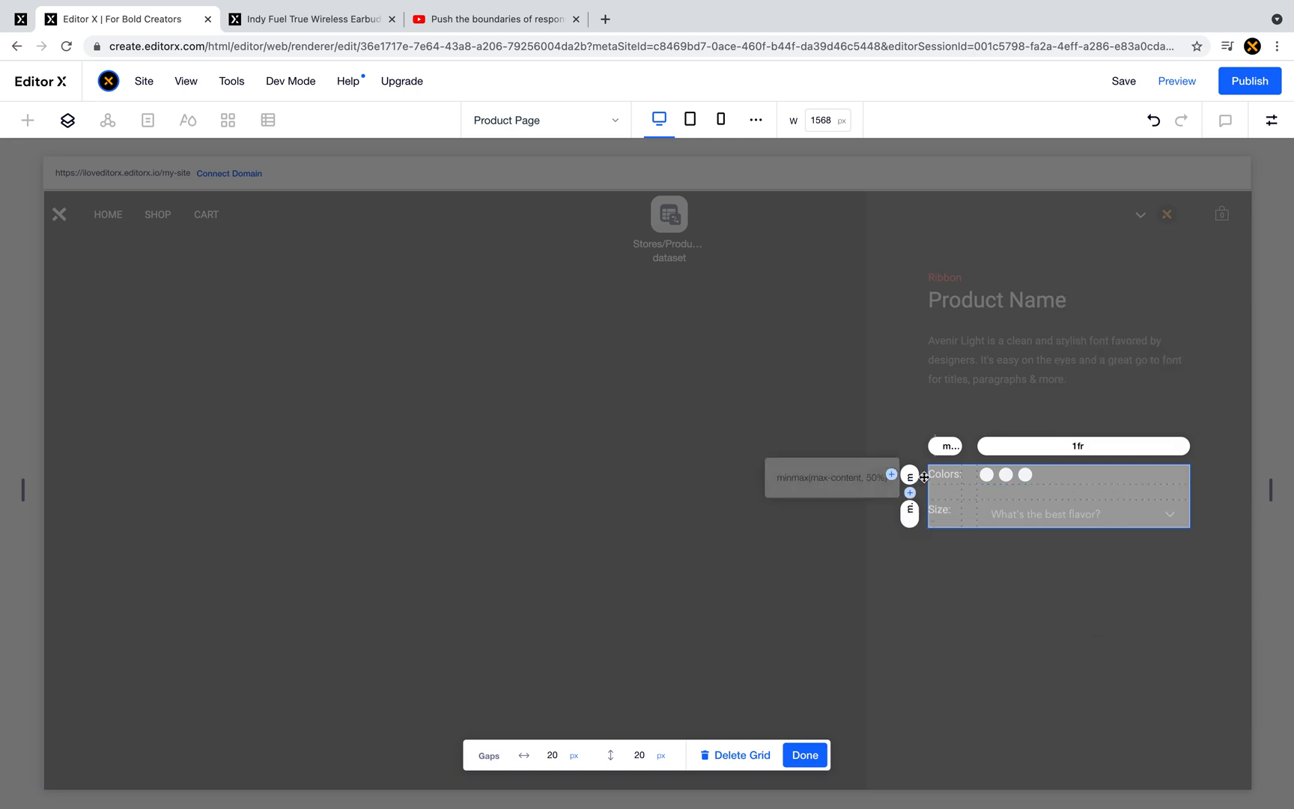
pyautogui.click(910, 476)
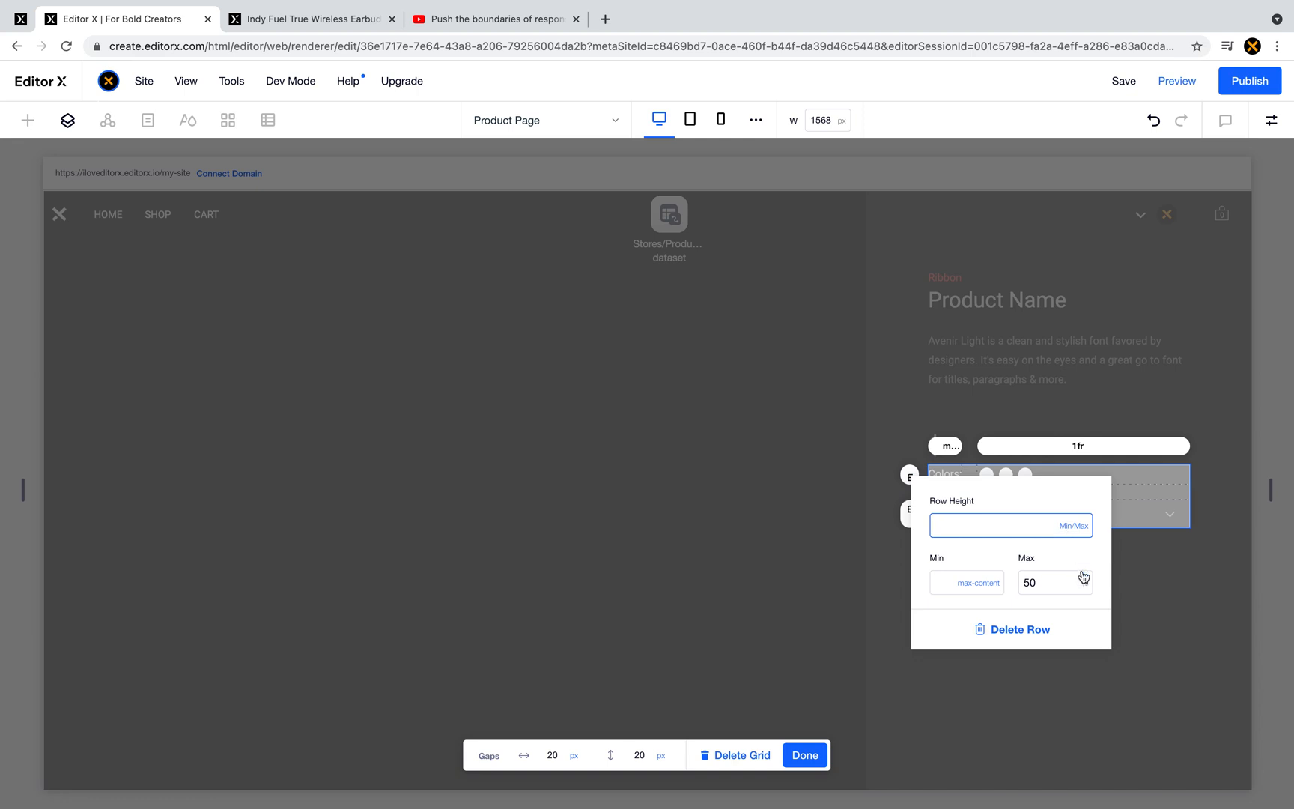
pyautogui.click(1085, 531)
pyautogui.click(1105, 588)
pyautogui.click(986, 689)
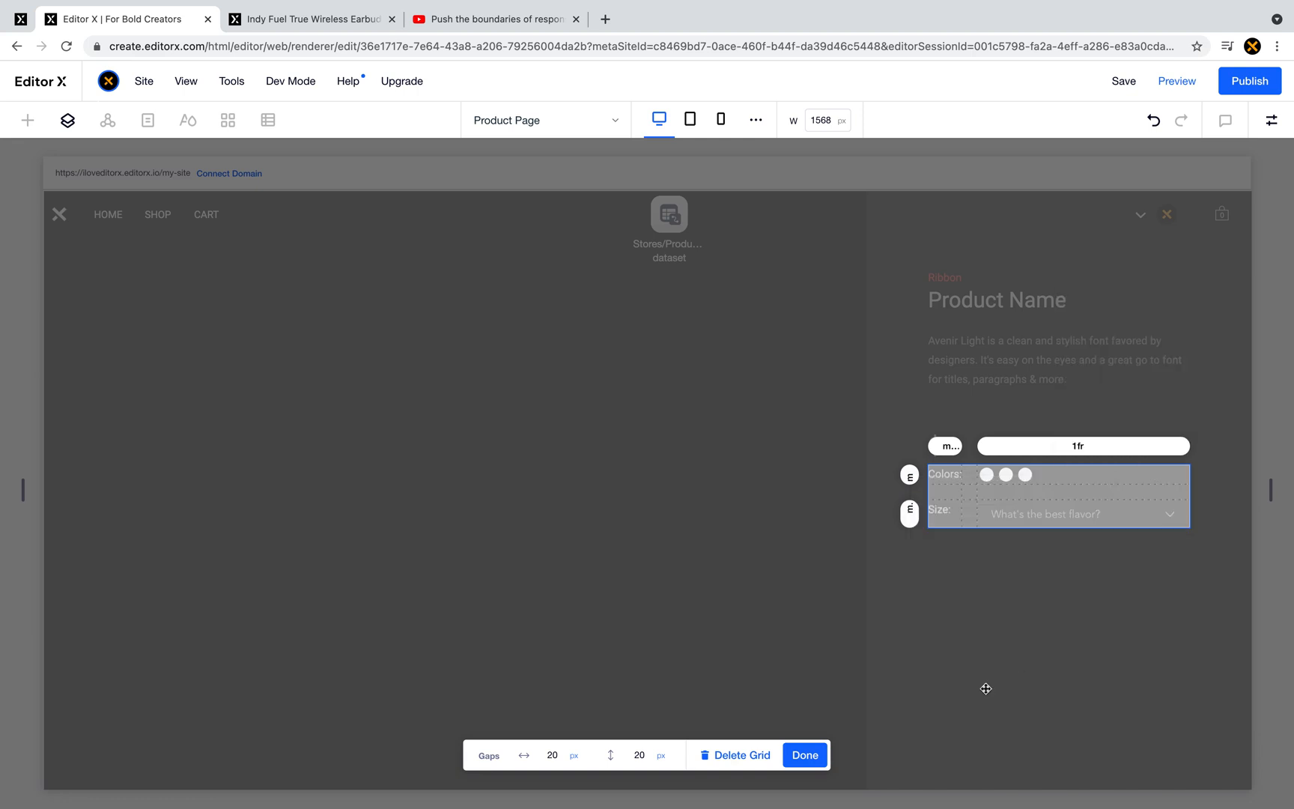
# - Finish editing the grid and dock the Size label to the vertical centre of its cell
pyautogui.click(802, 766)
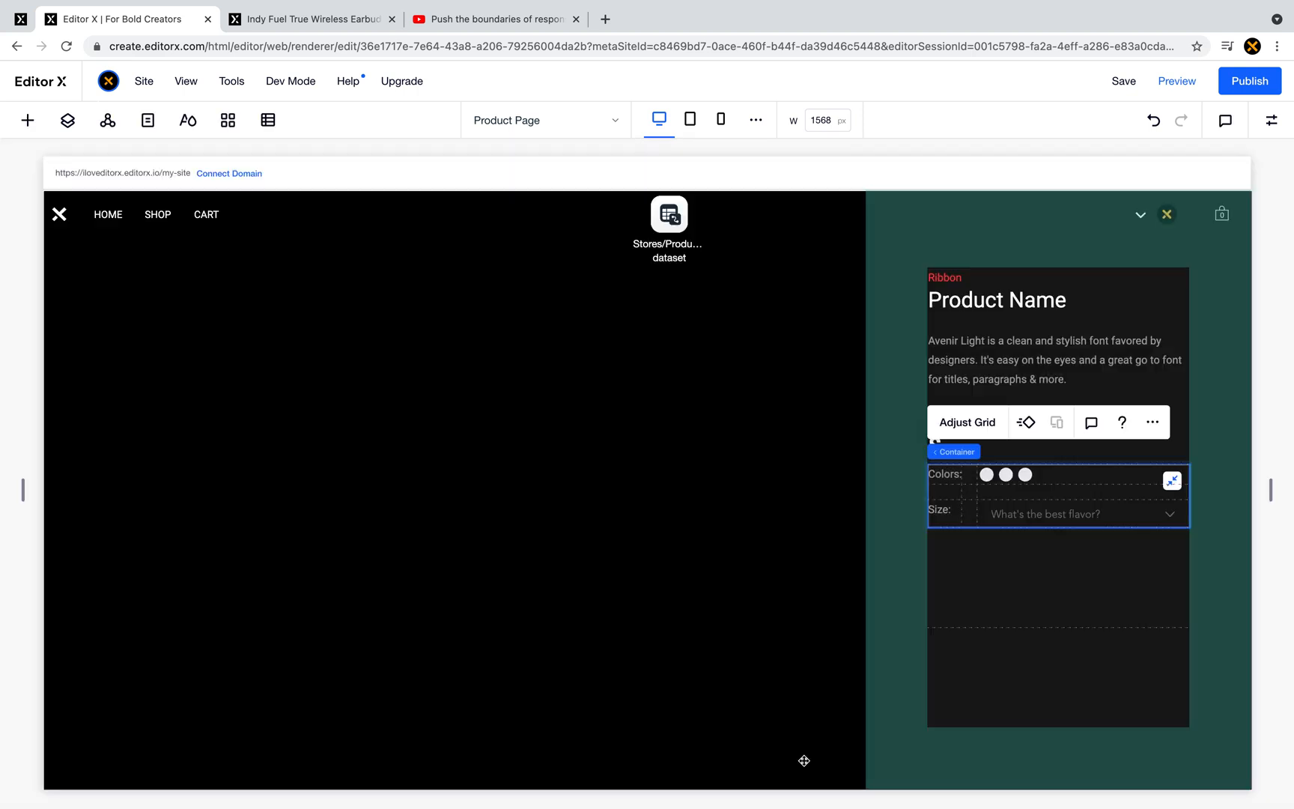
pyautogui.click(942, 479)
pyautogui.click(1071, 496)
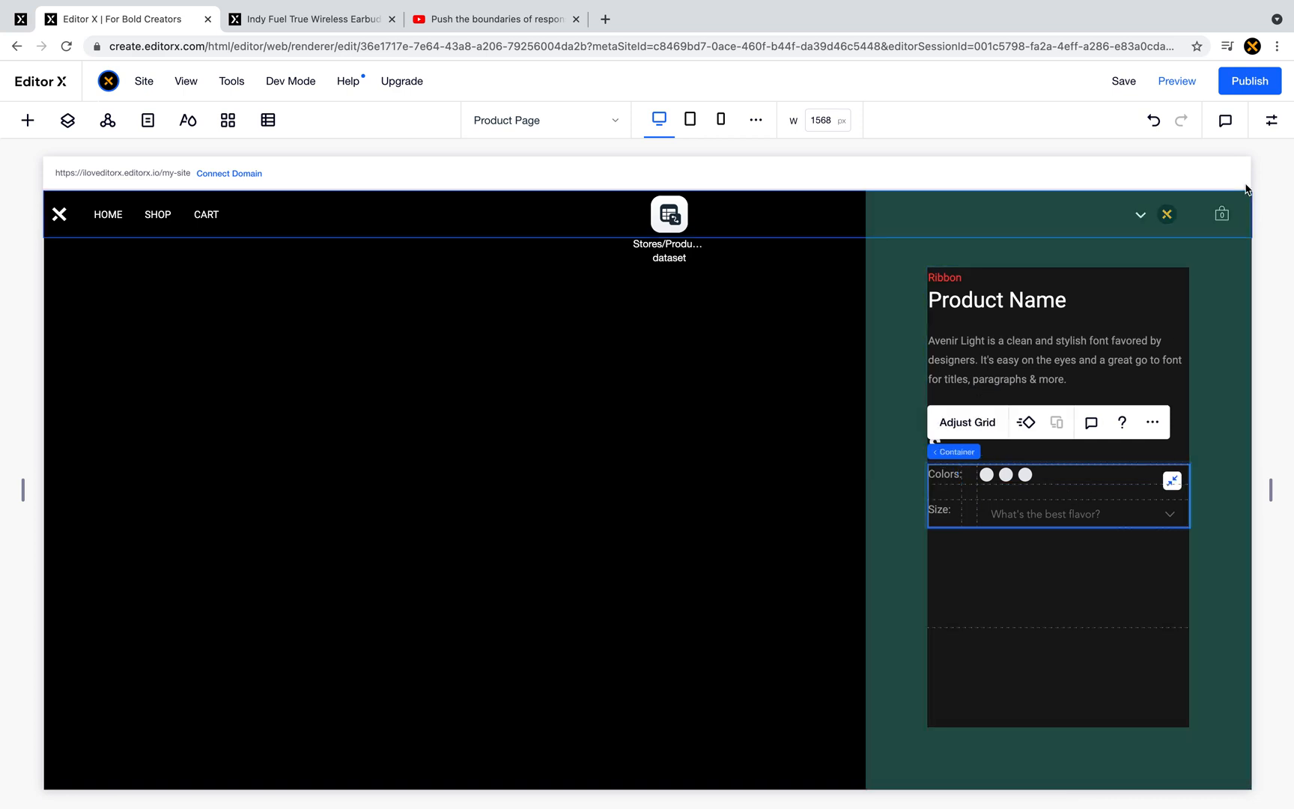
pyautogui.click(942, 510)
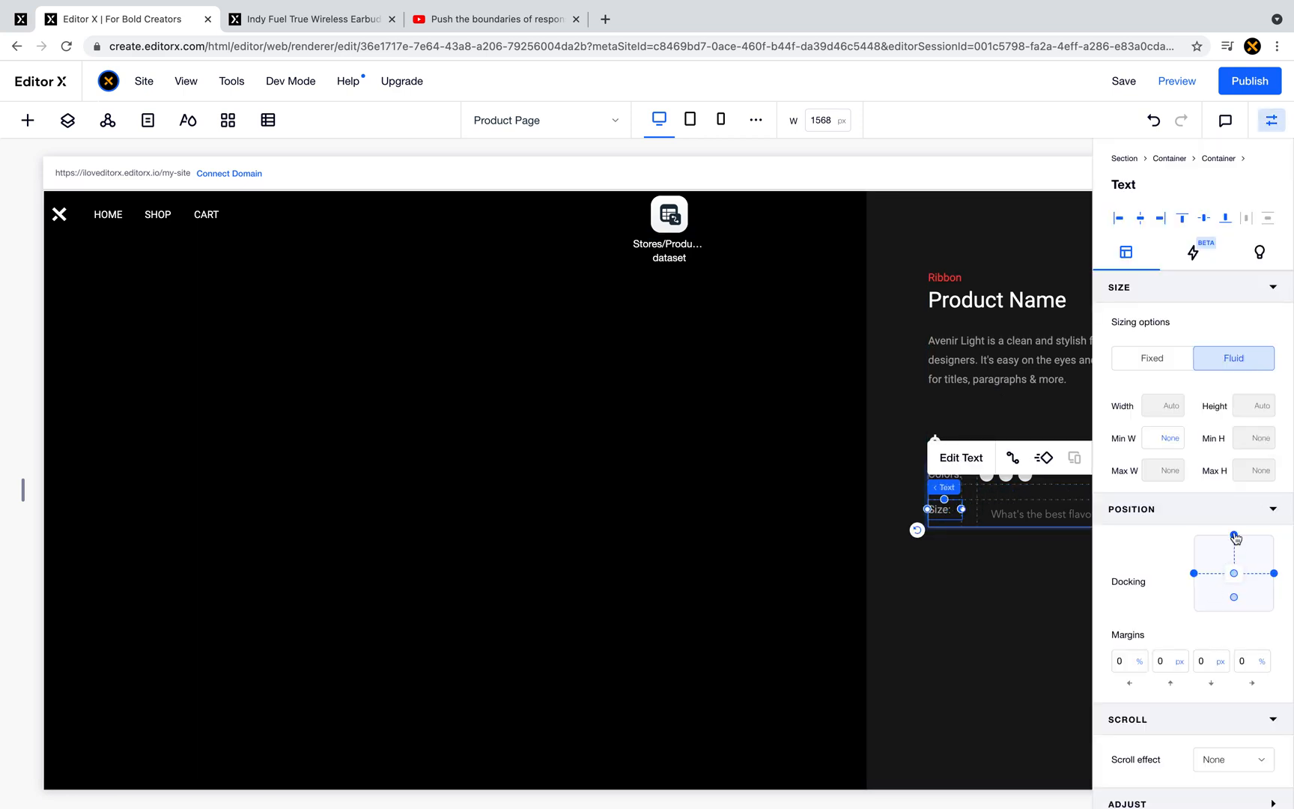
pyautogui.click(1234, 536)
pyautogui.click(1161, 665)
pyautogui.press('Return')
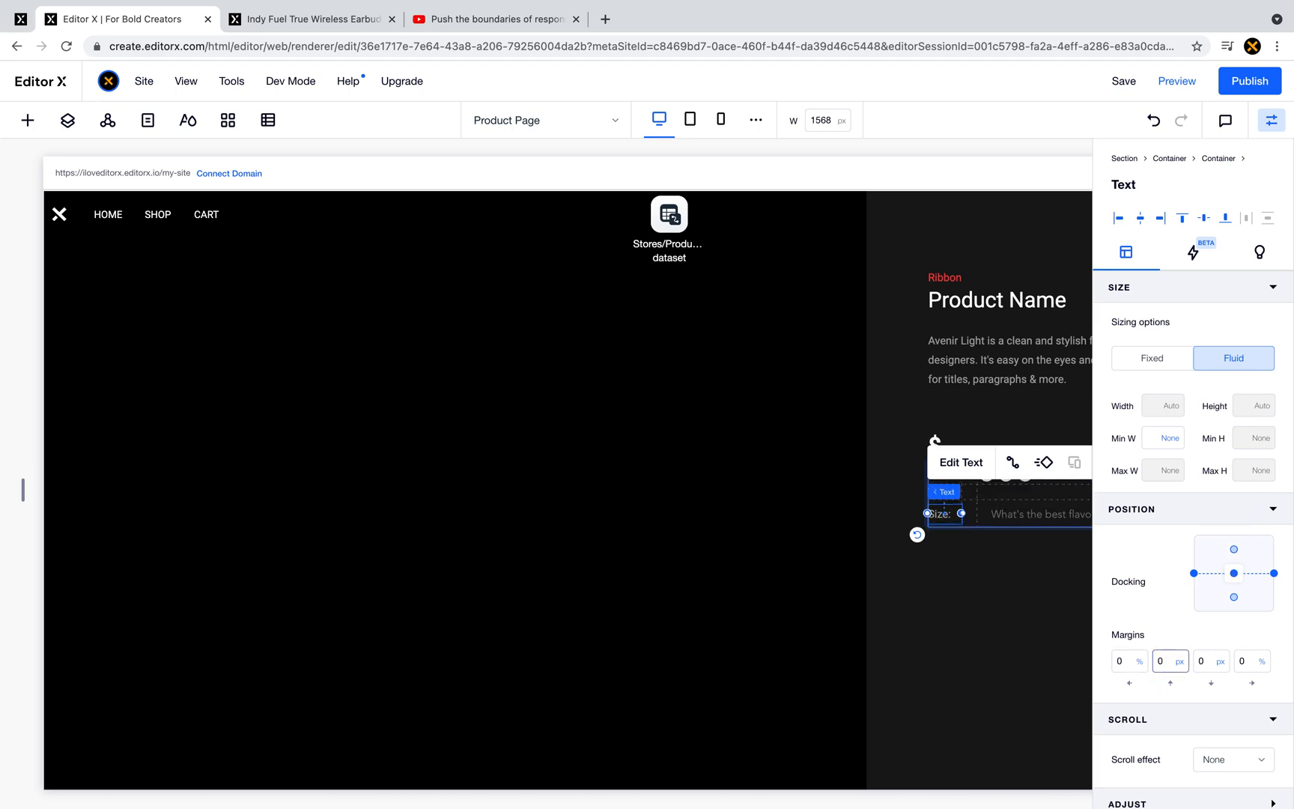
# - Open the border width setting of the container holding the Colors and Size options
pyautogui.hscroll(5, 1039, 607)
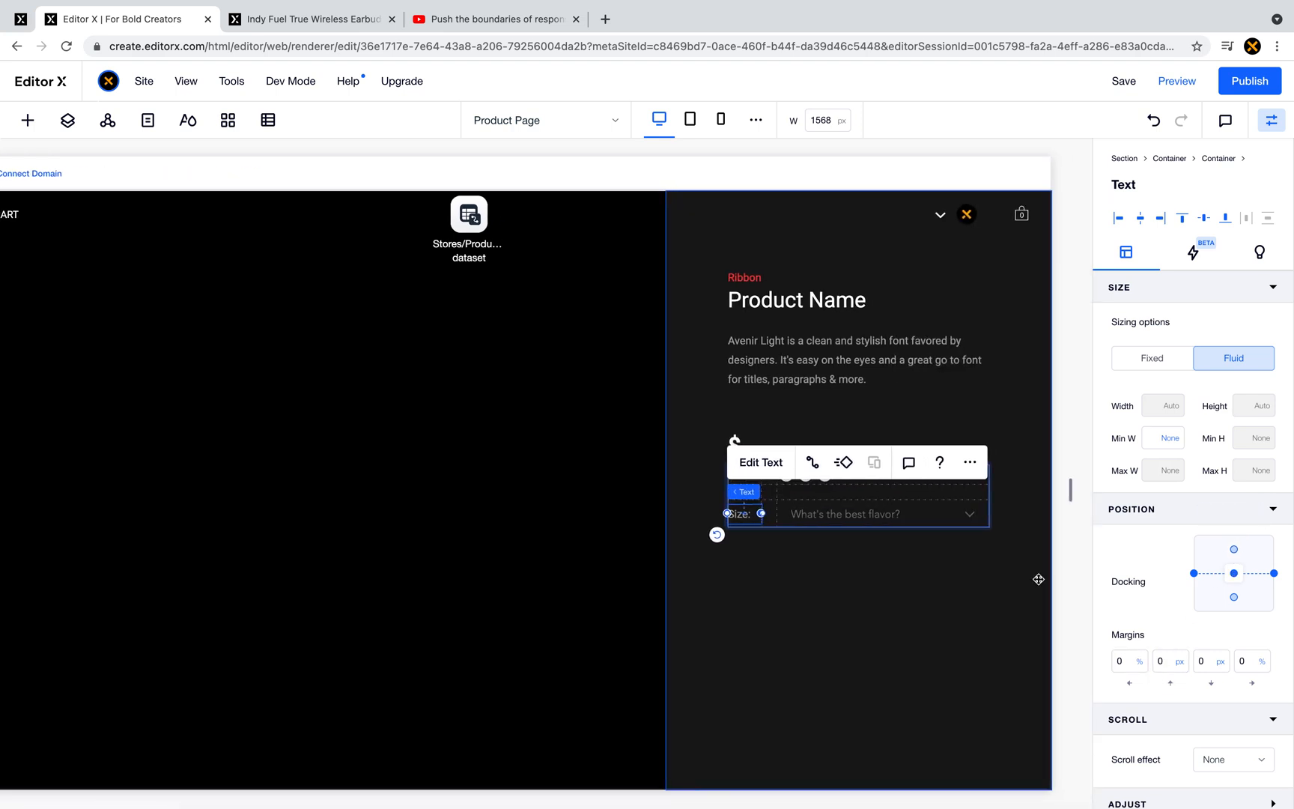
pyautogui.click(975, 498)
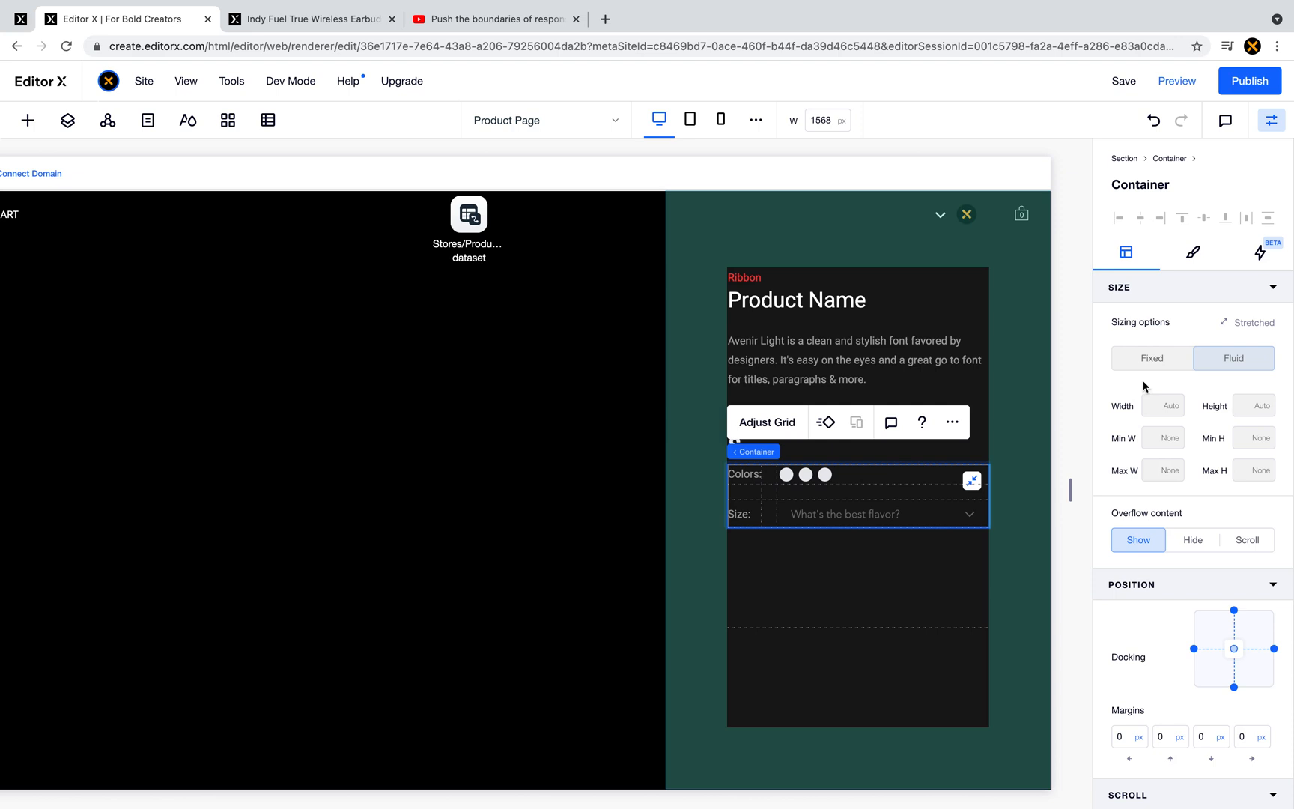
pyautogui.click(1194, 253)
pyautogui.click(1111, 326)
pyautogui.click(1272, 424)
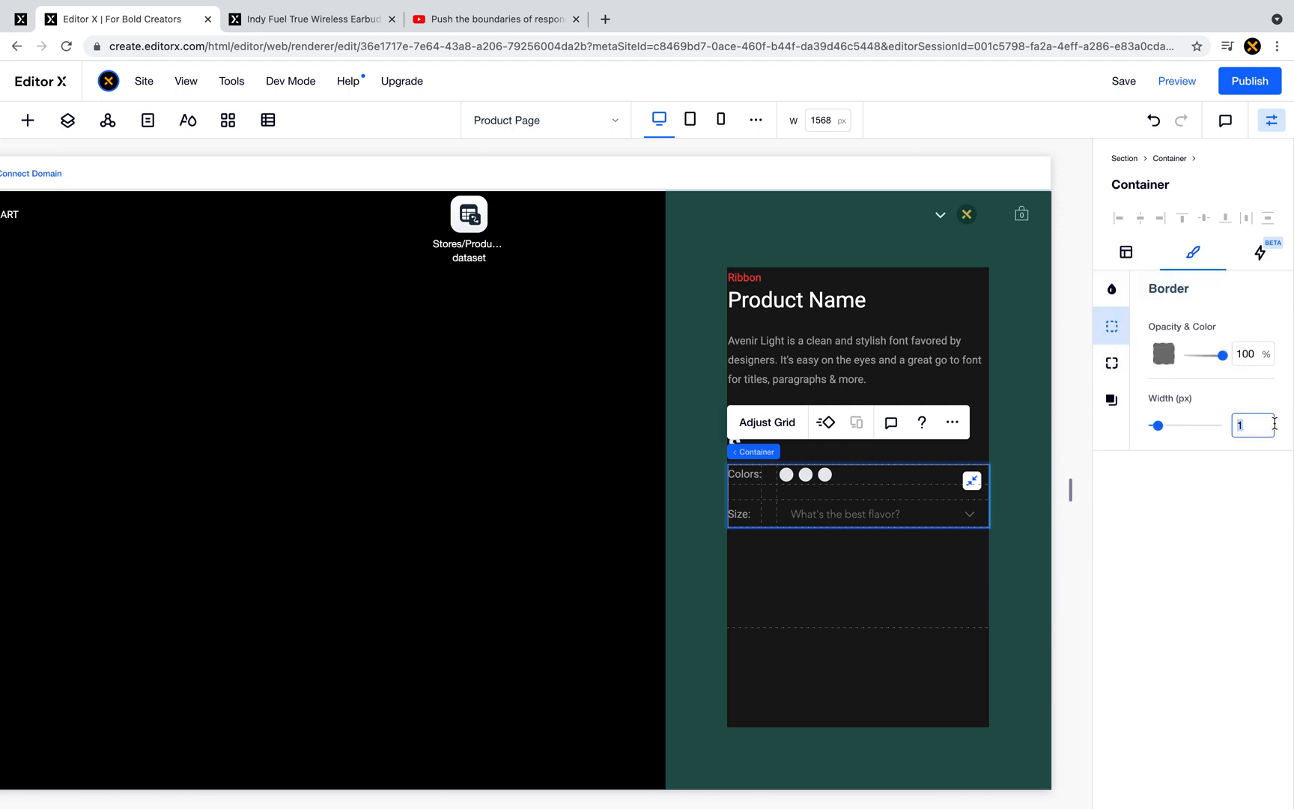
pyautogui.click(507, 492)
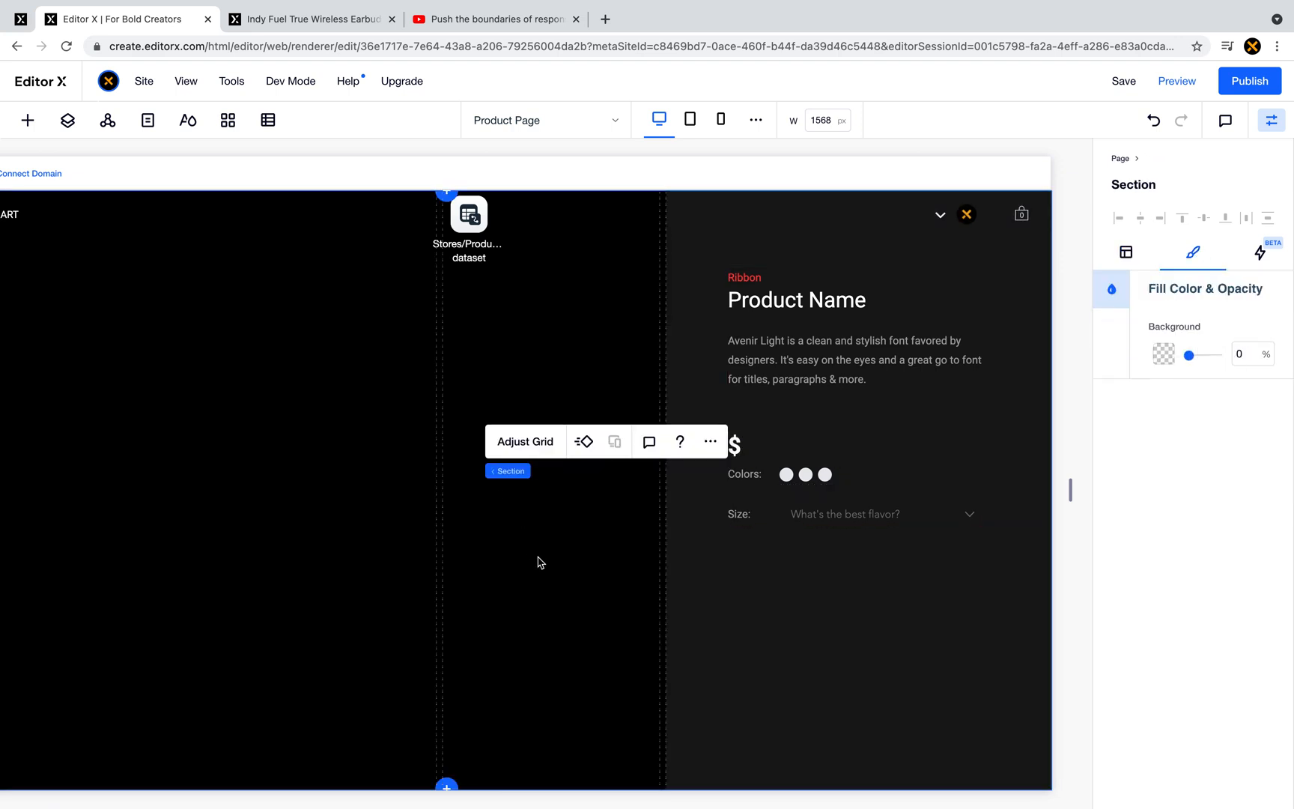
# - Set the placeholder padding of the size dropdown to 0 px
pyautogui.click(806, 515)
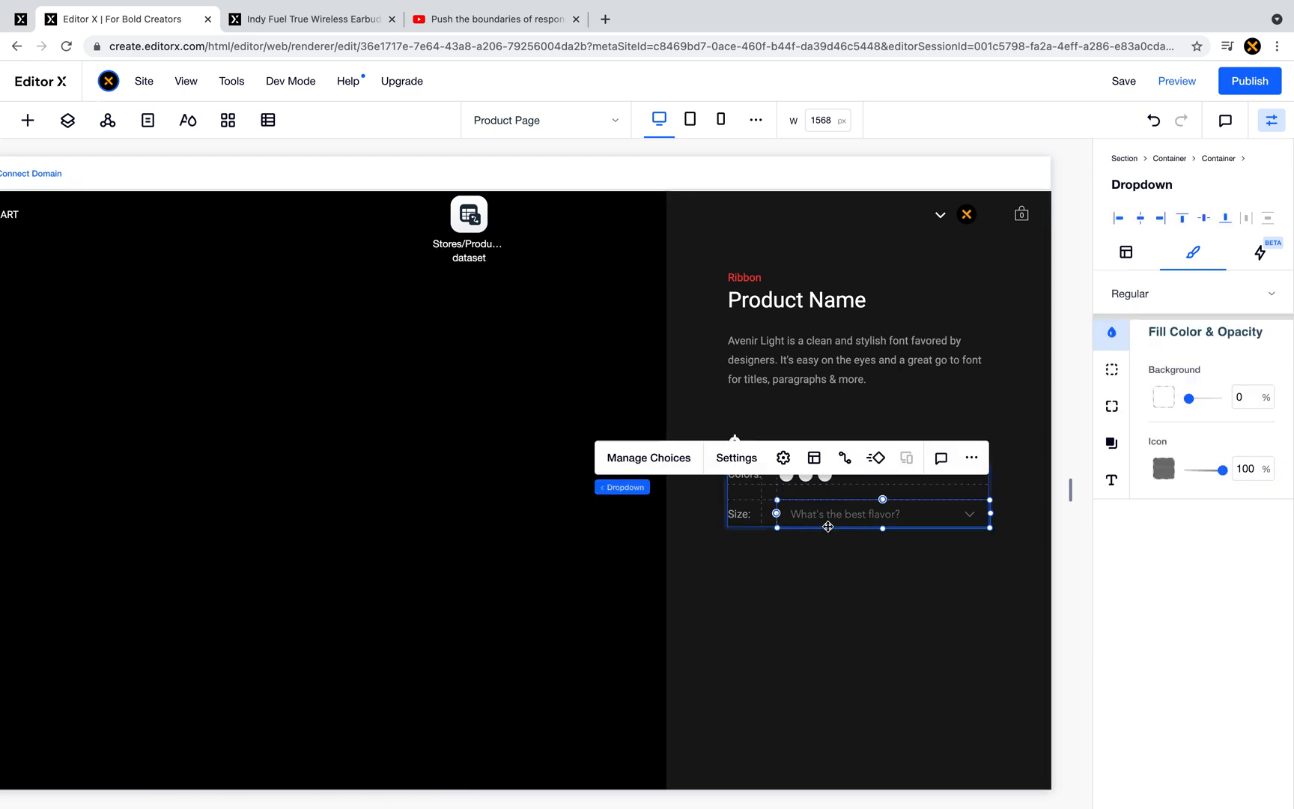
pyautogui.click(814, 457)
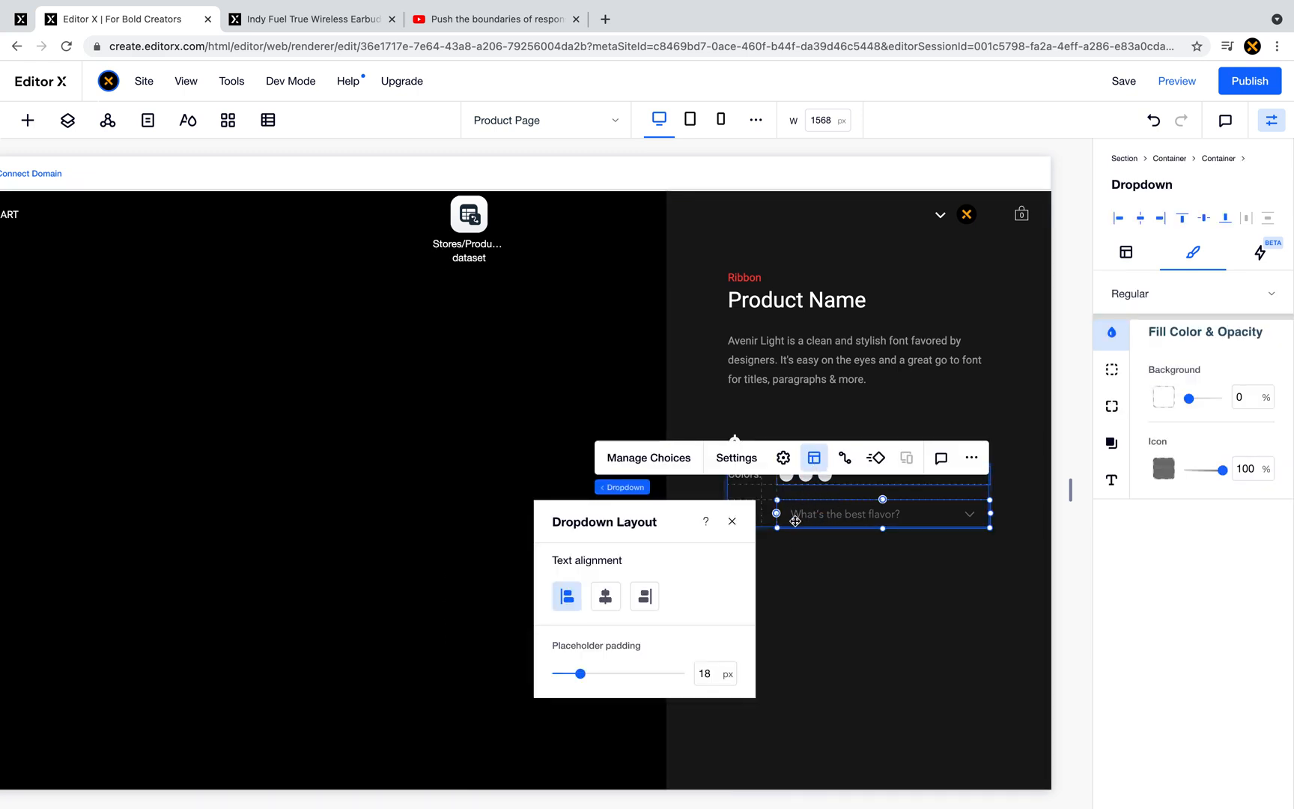
pyautogui.click(717, 670)
pyautogui.write('0')
pyautogui.press('Return')
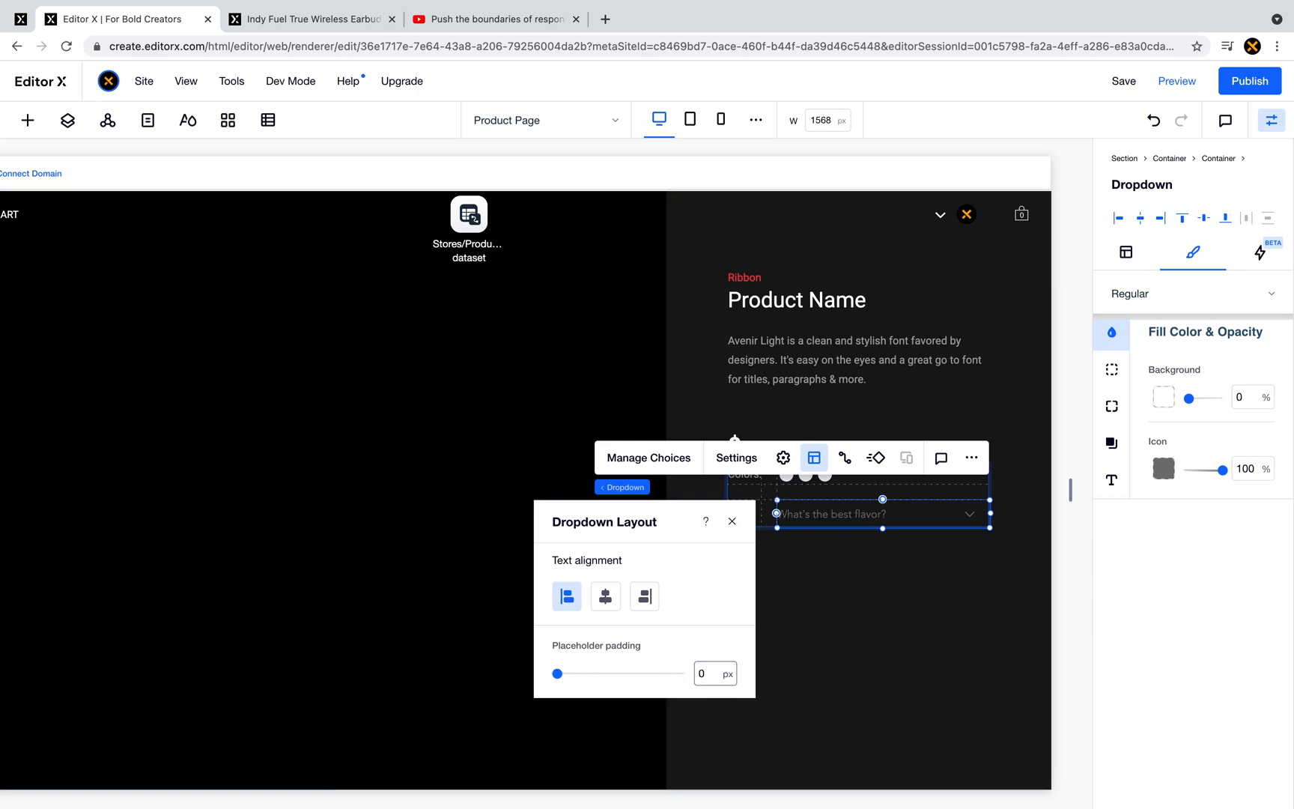
pyautogui.click(903, 647)
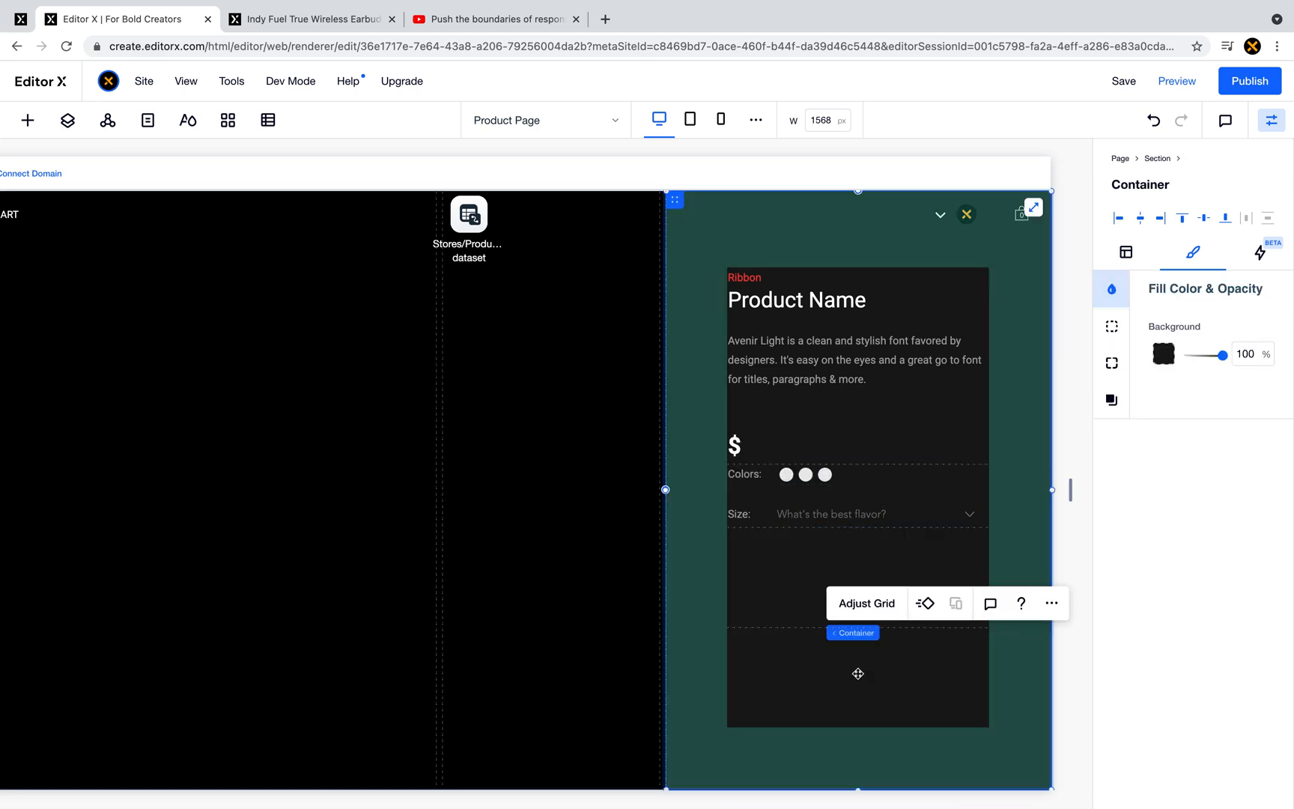
pyautogui.click(466, 614)
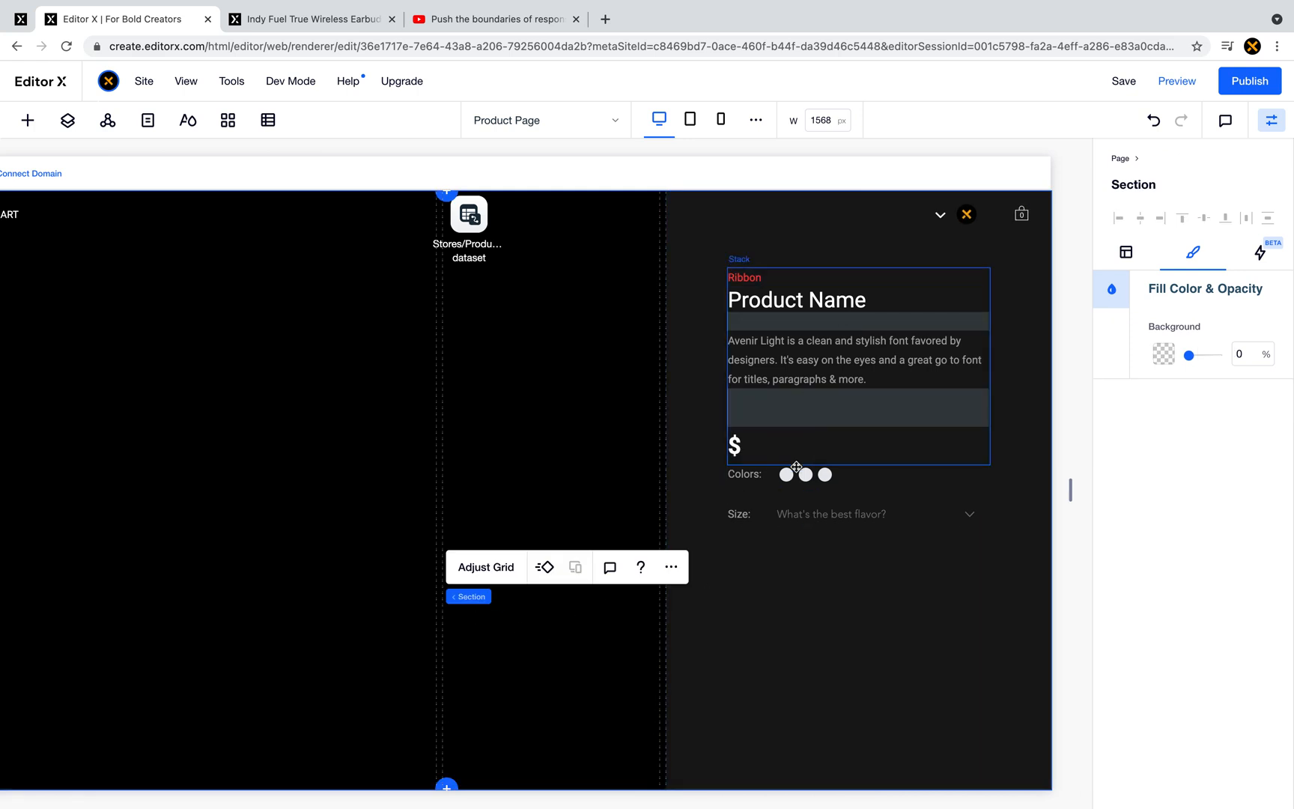
# - Set the bottom margin of the stack with the product name, description and price to 50 px
pyautogui.click(789, 412)
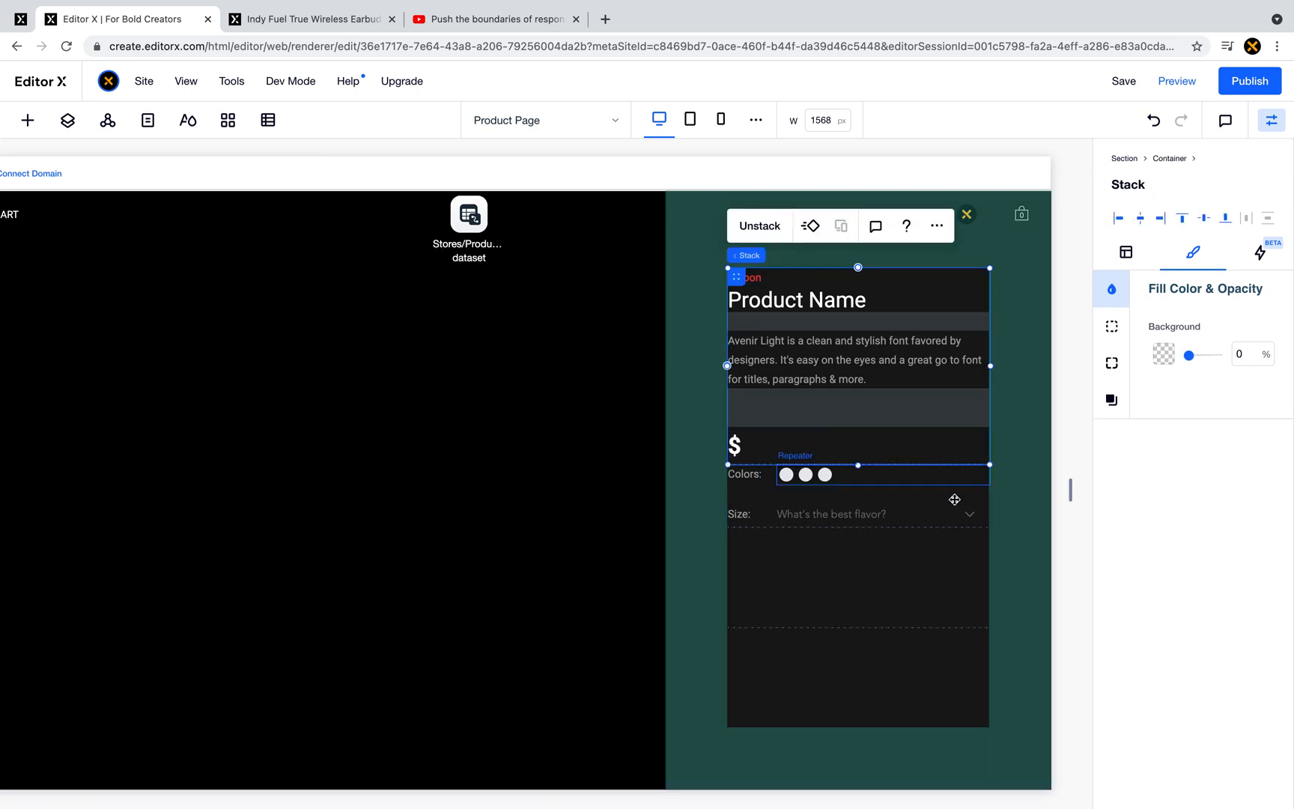
pyautogui.click(1136, 268)
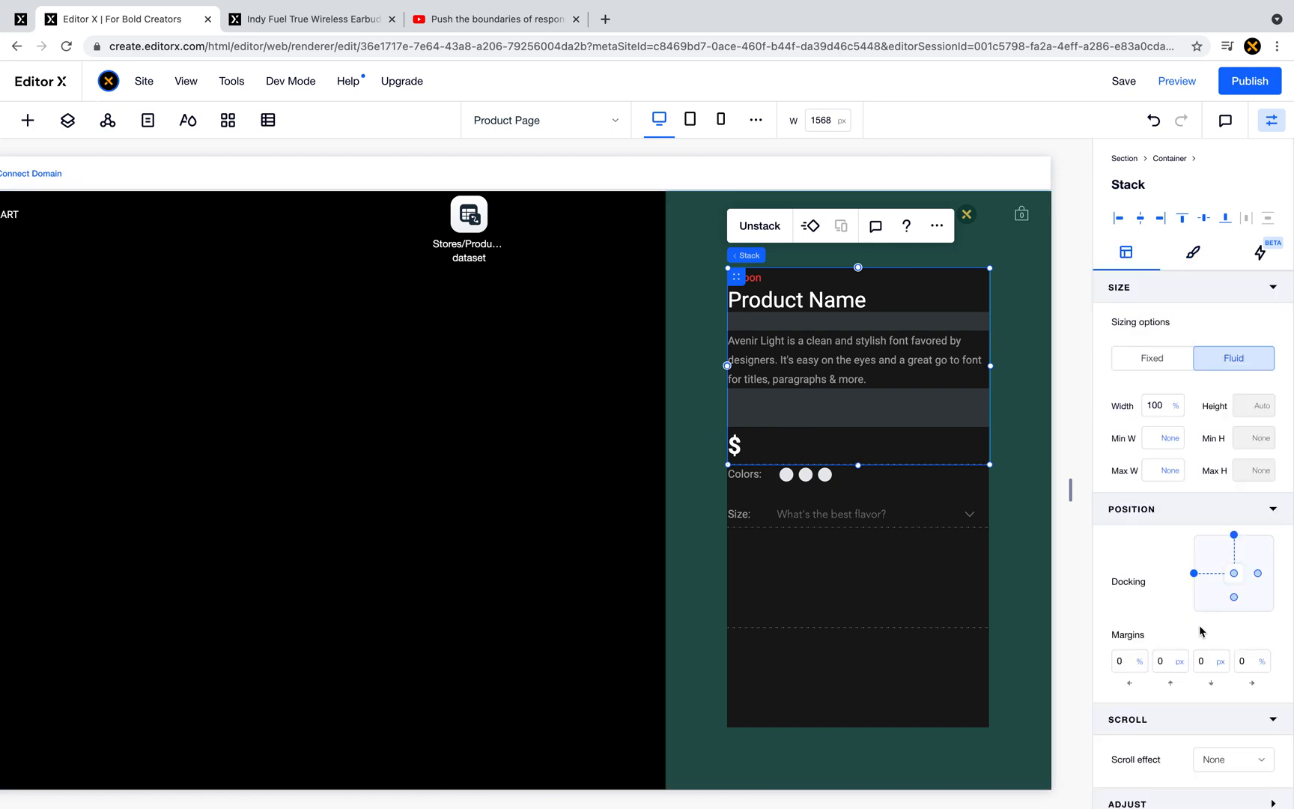
pyautogui.click(1201, 661)
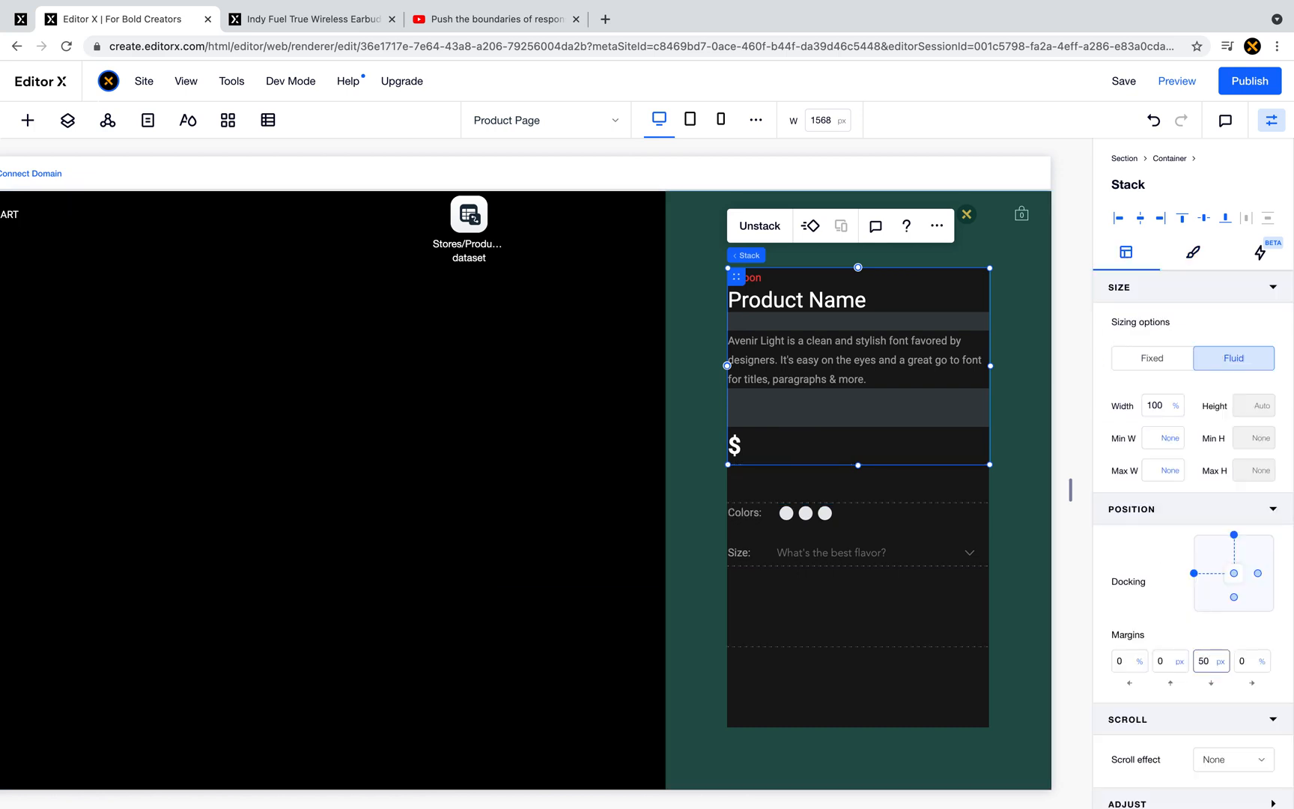
pyautogui.click(588, 555)
# - Open the grid of the container holding the Colors and Size options for editing
pyautogui.scroll(-2, 586, 556)
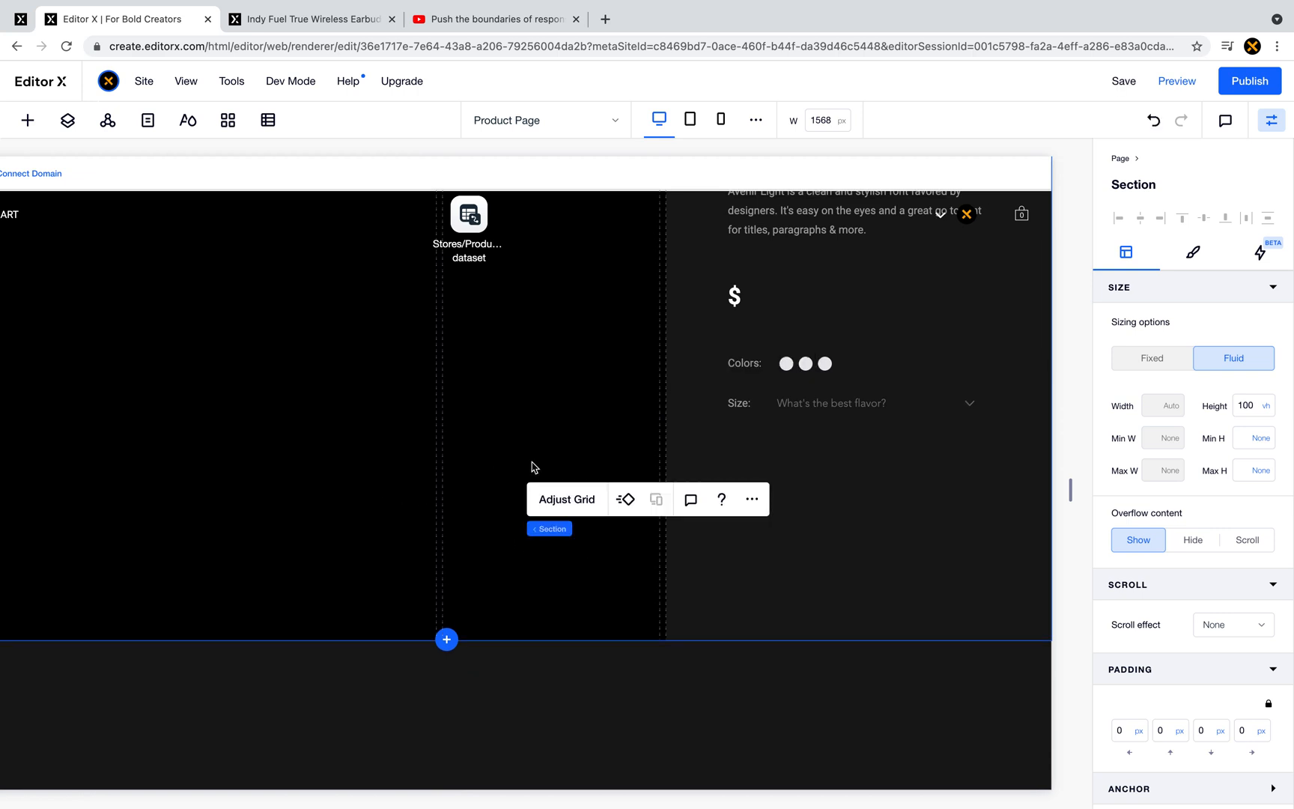
pyautogui.click(771, 381)
pyautogui.click(769, 316)
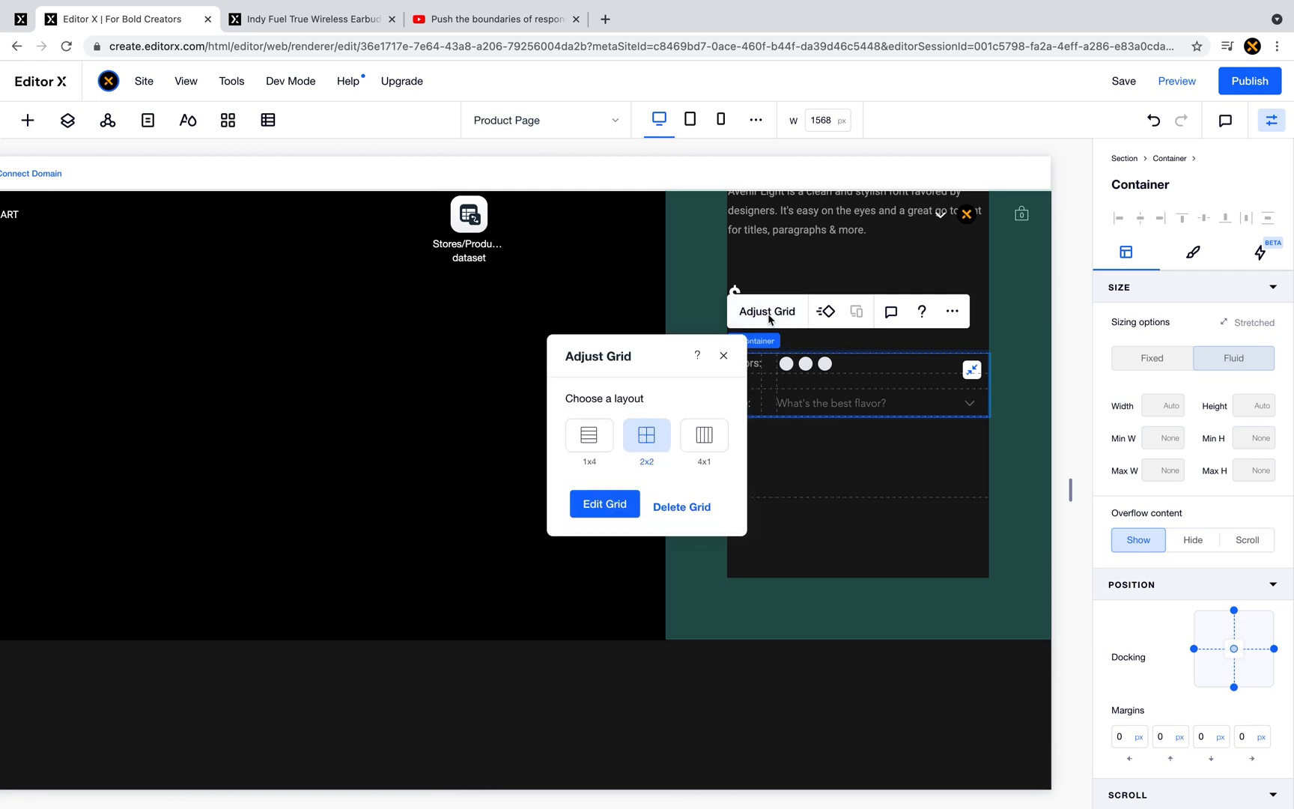
pyautogui.click(610, 506)
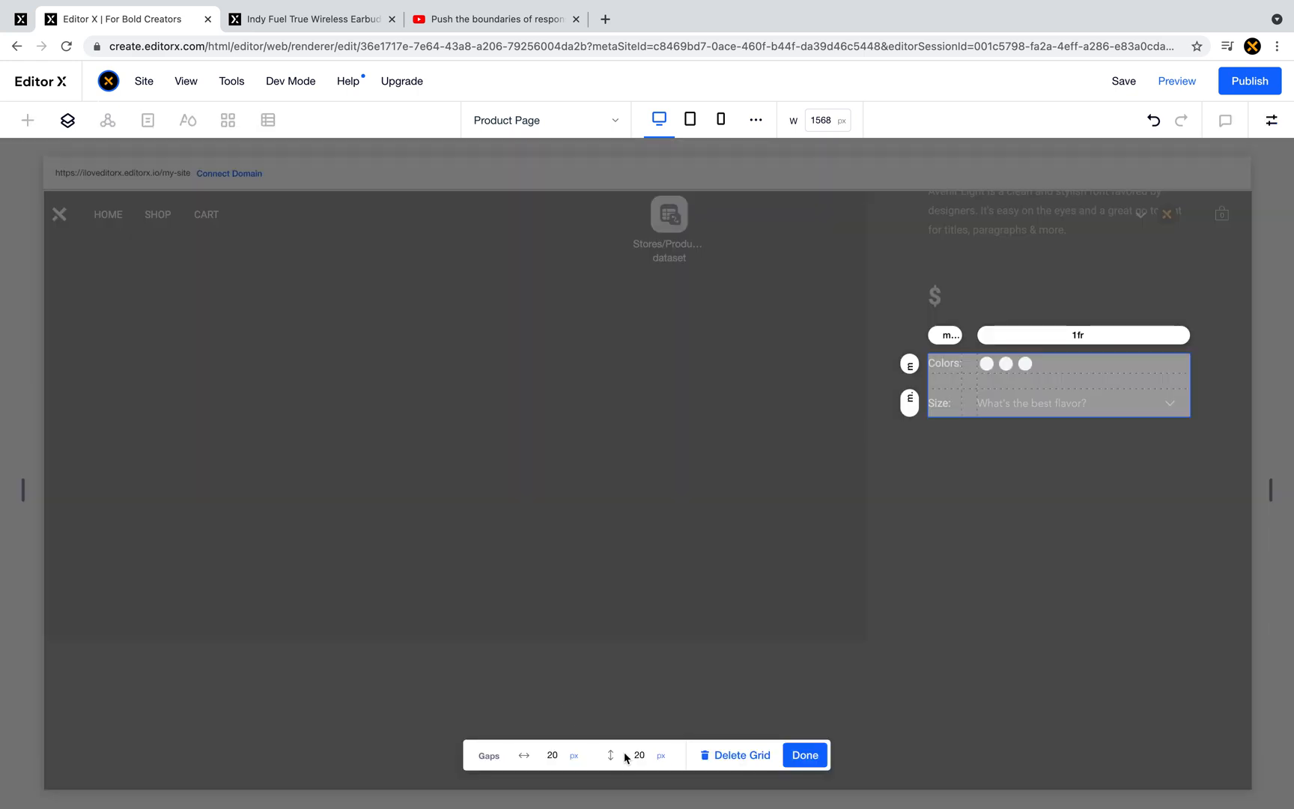
# - Try a 10 px horizontal gap in the container's grid and restore it to 20 px
pyautogui.click(552, 756)
pyautogui.write('10')
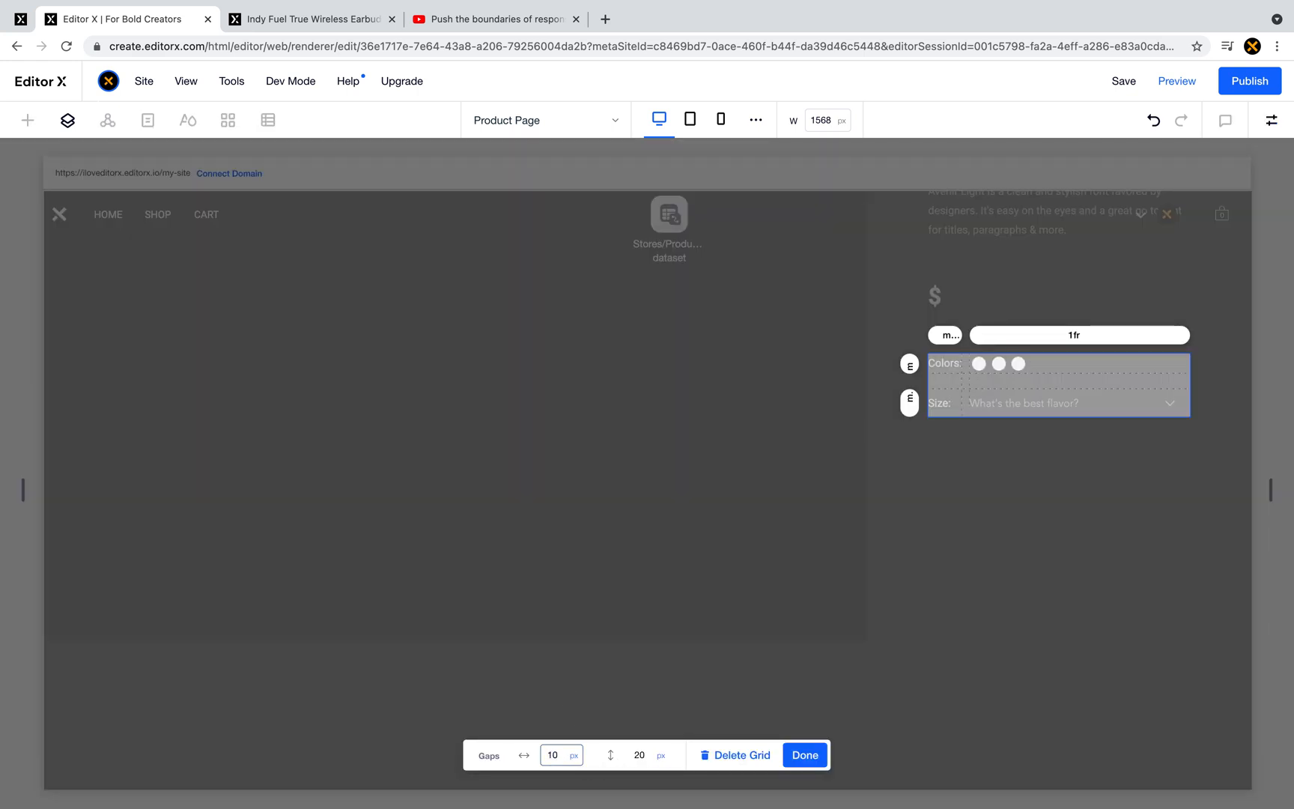
pyautogui.doubleClick(564, 758)
pyautogui.write('20')
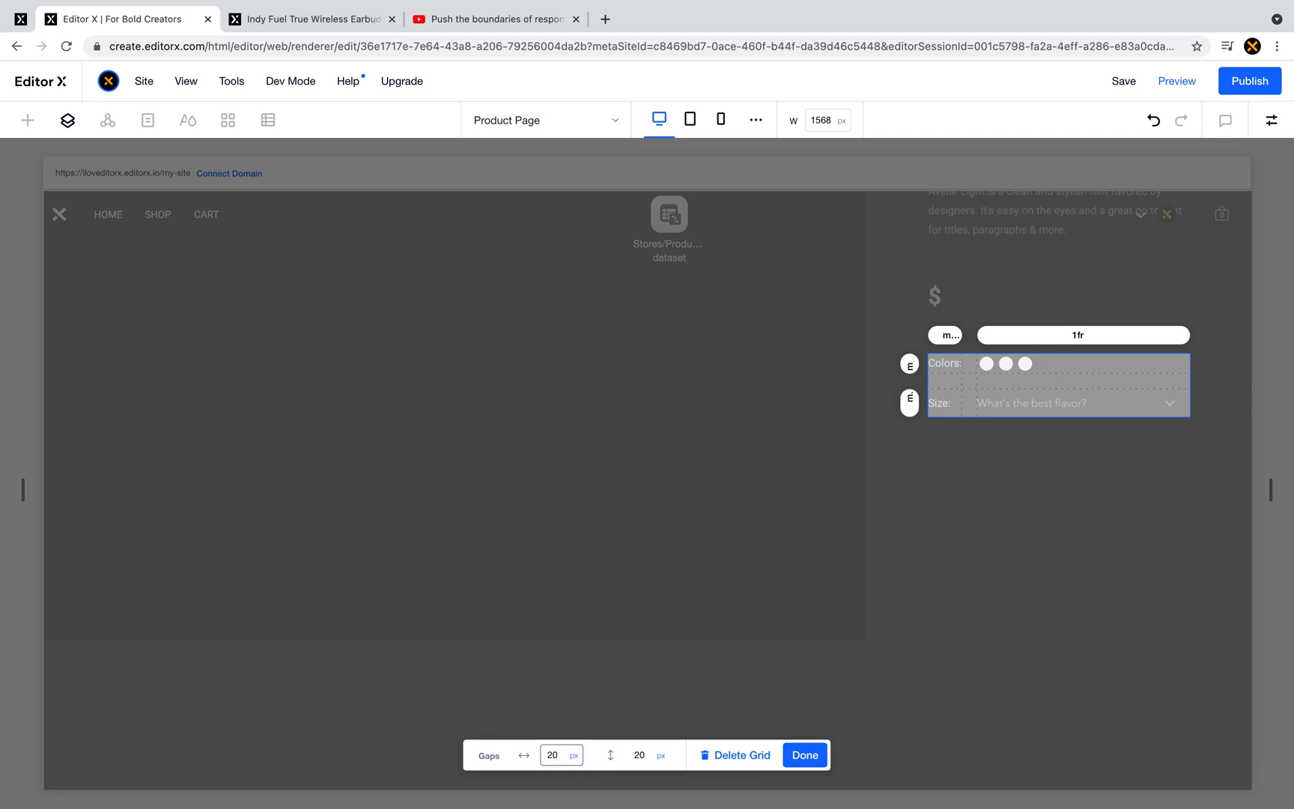
# - Set the vertical gap of the Colors and Size grid to 10 px and finish editing the grid
pyautogui.click(642, 758)
pyautogui.write('5')
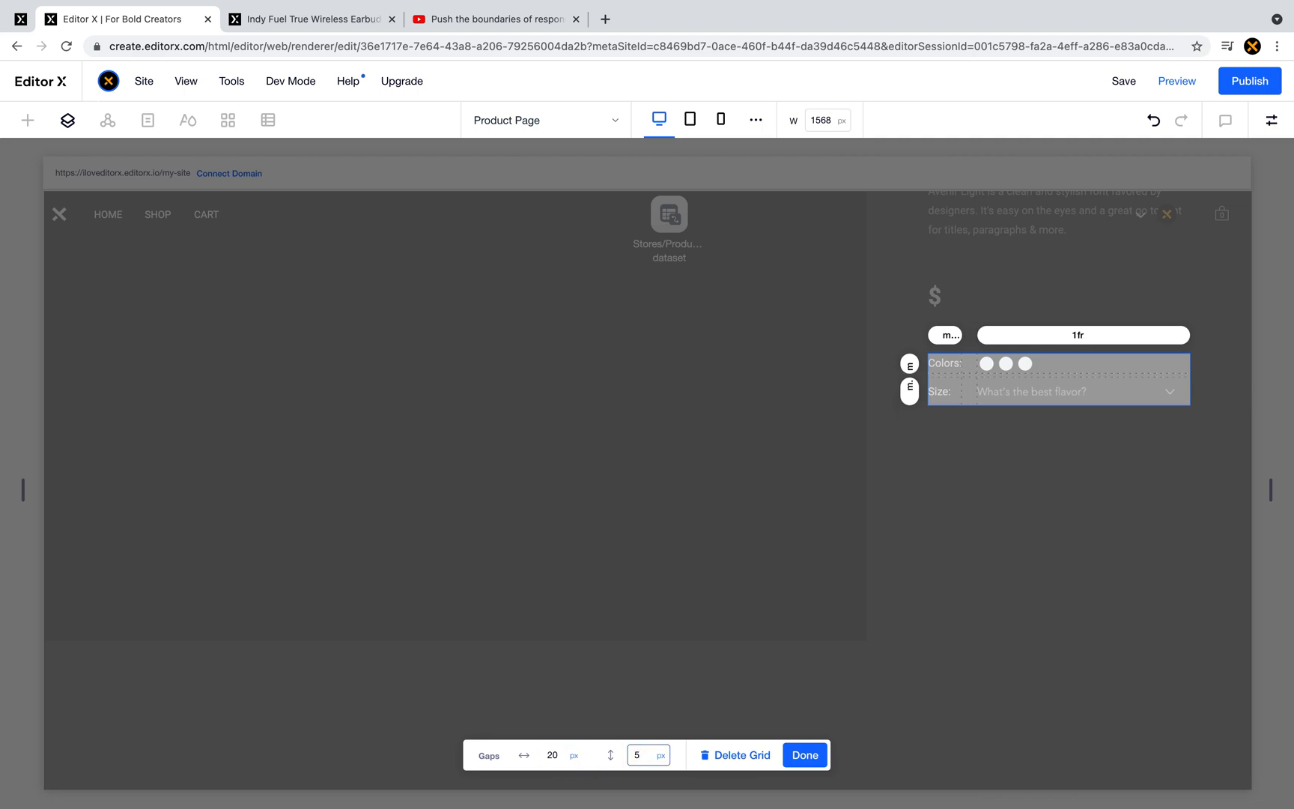
pyautogui.write('10')
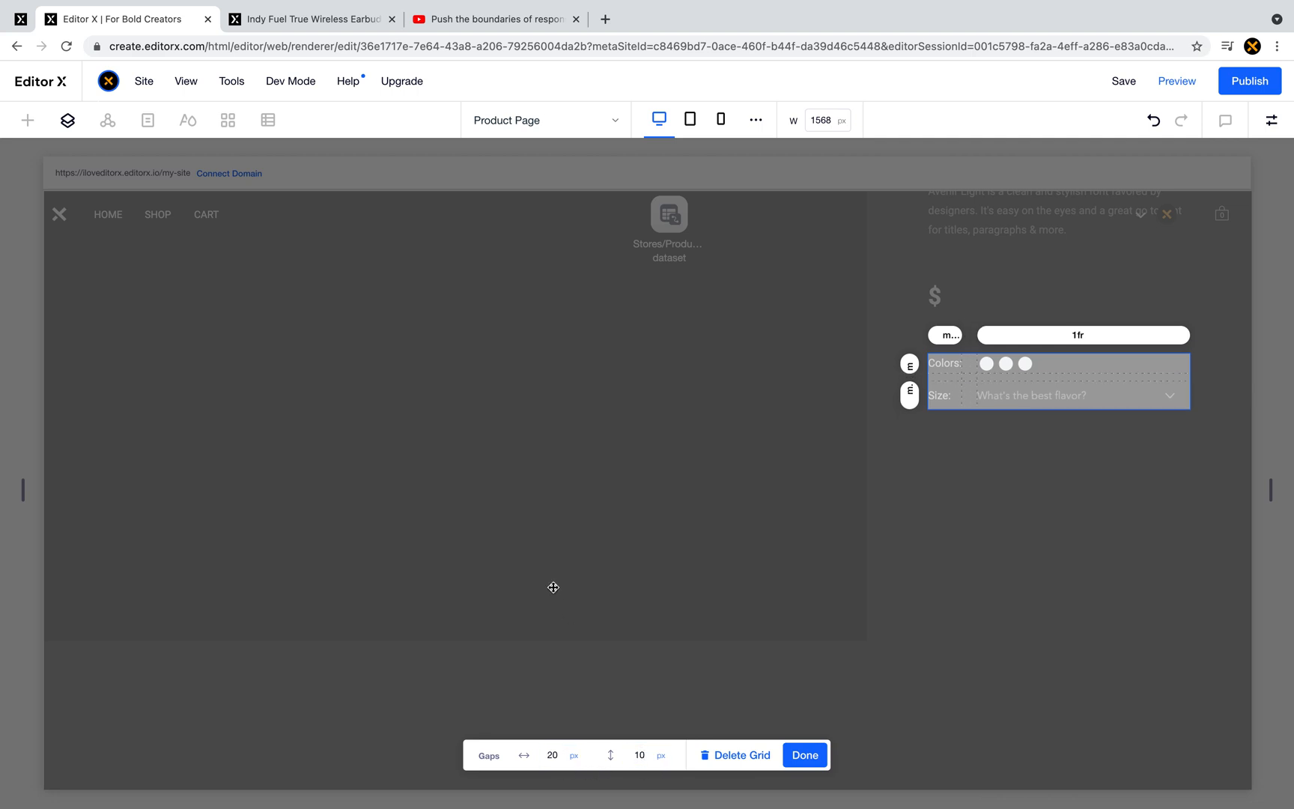
pyautogui.click(806, 755)
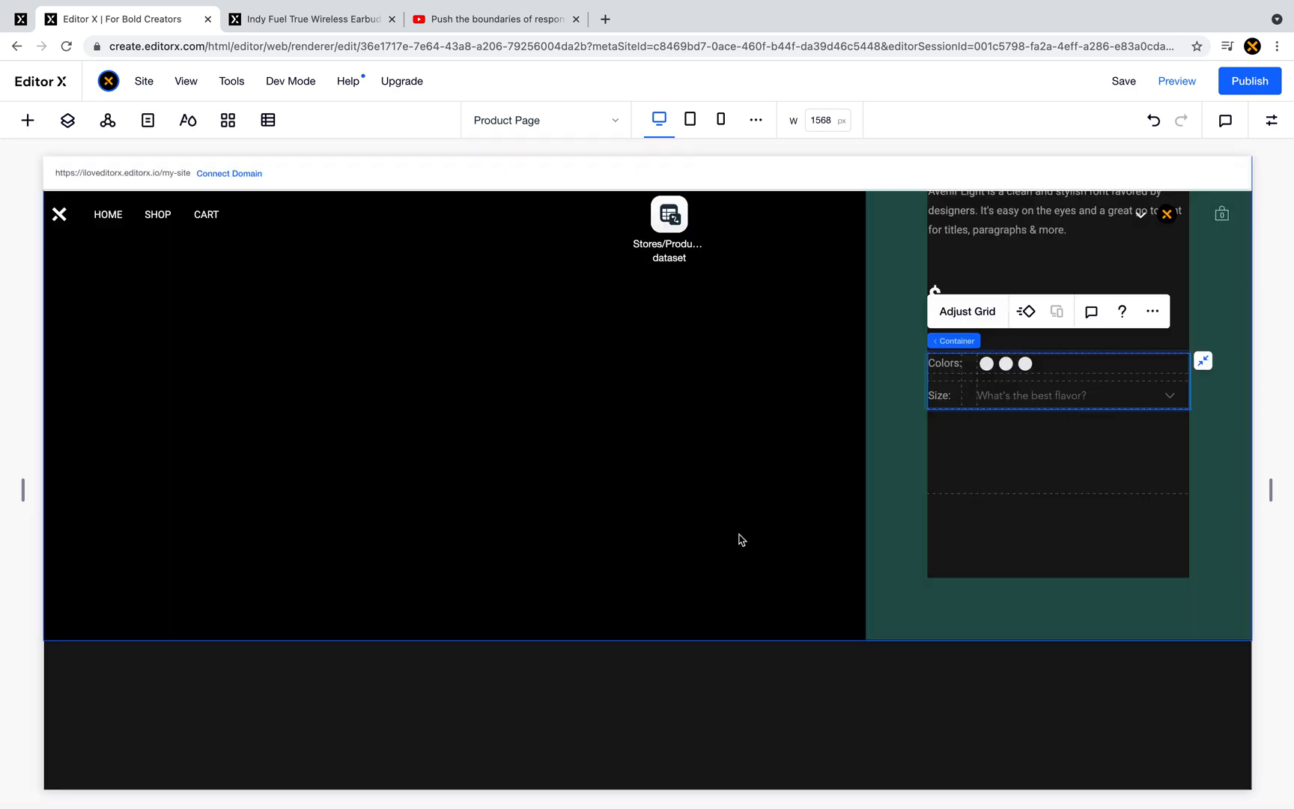
pyautogui.click(739, 537)
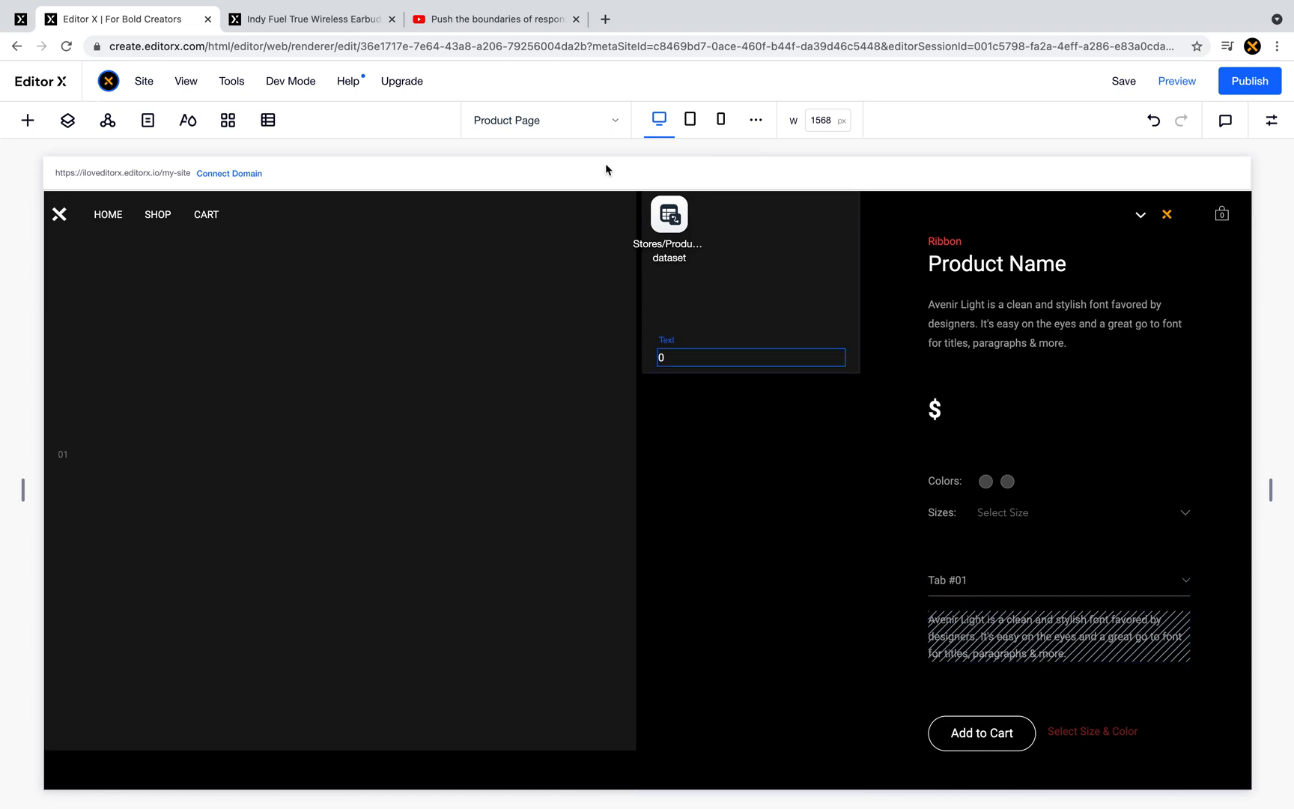
# - Examine how the Product Info and Return & Refund Policy sections expand and collapse on the live earbud page, and return to Editor X
pyautogui.click(357, 26)
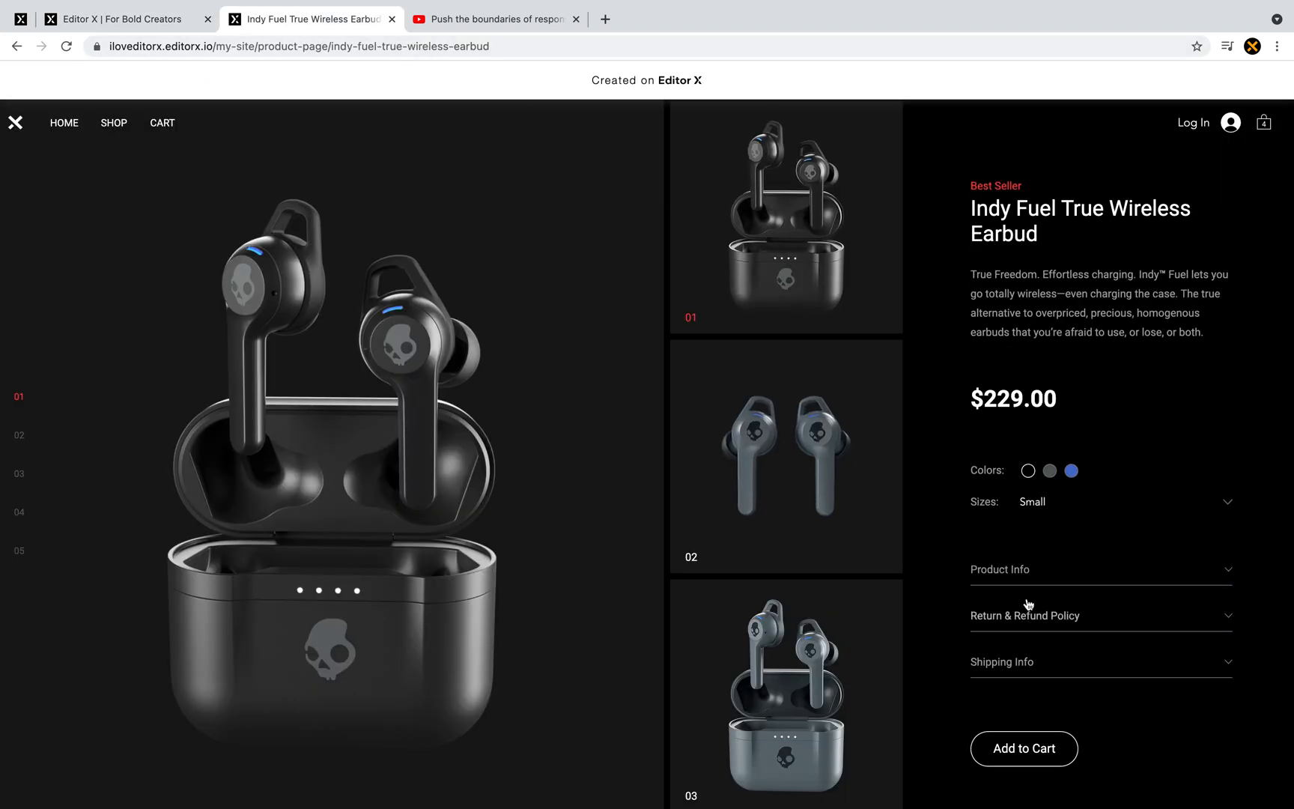
pyautogui.click(1033, 567)
pyautogui.click(1034, 567)
pyautogui.click(1056, 619)
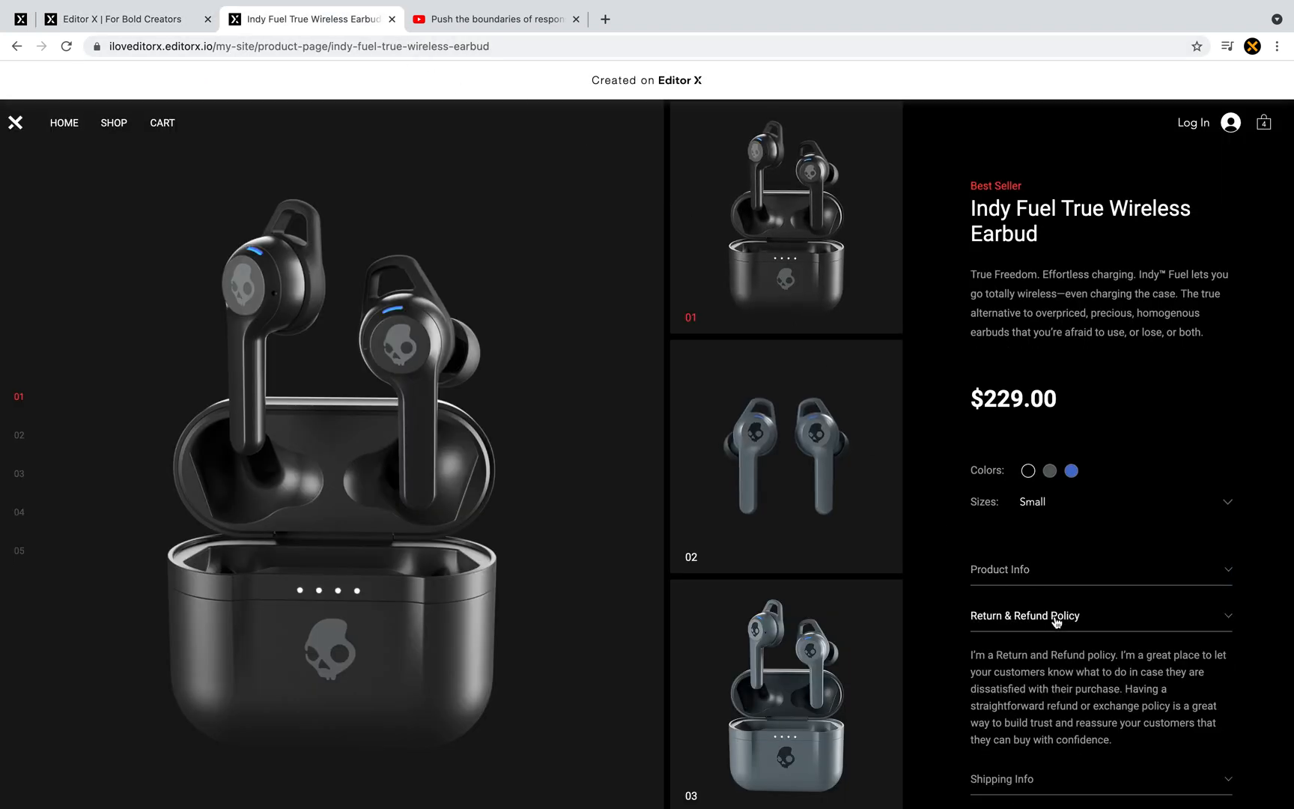
pyautogui.click(1056, 620)
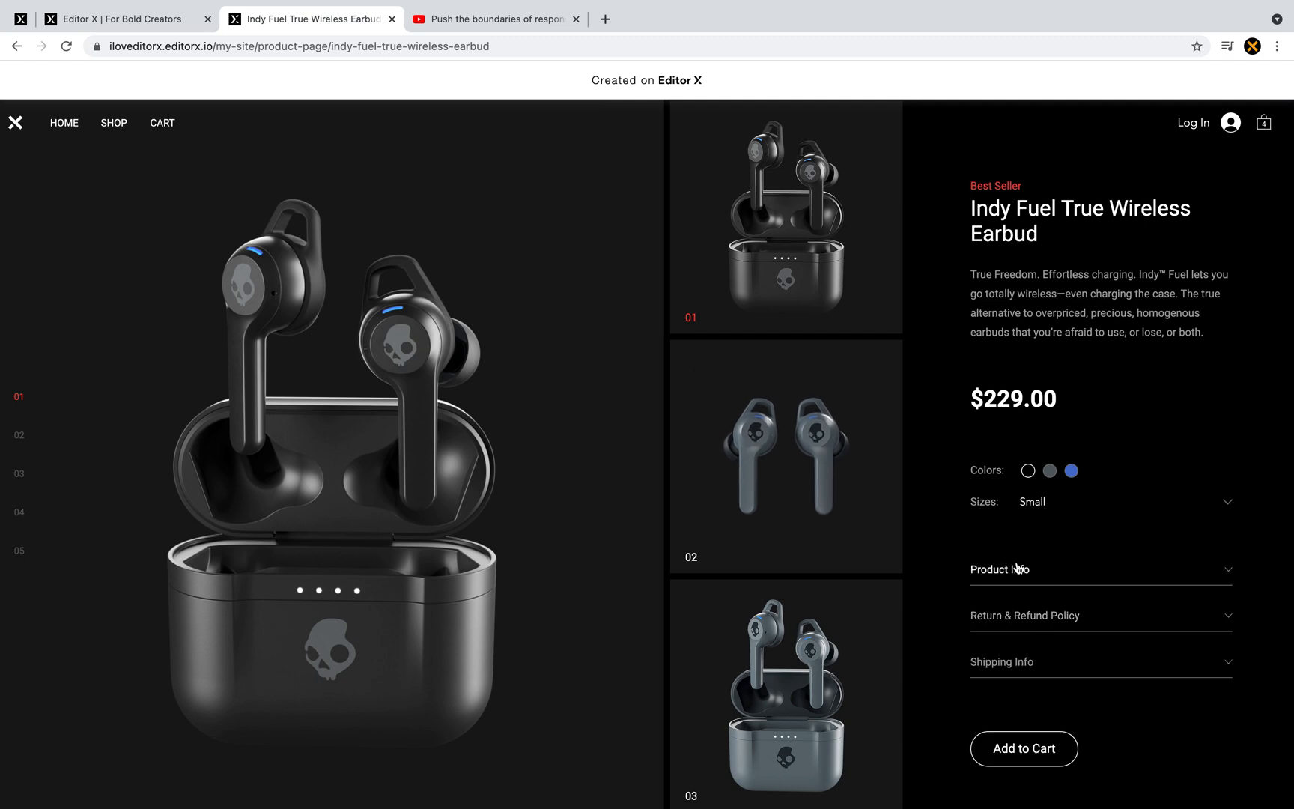
pyautogui.click(204, 24)
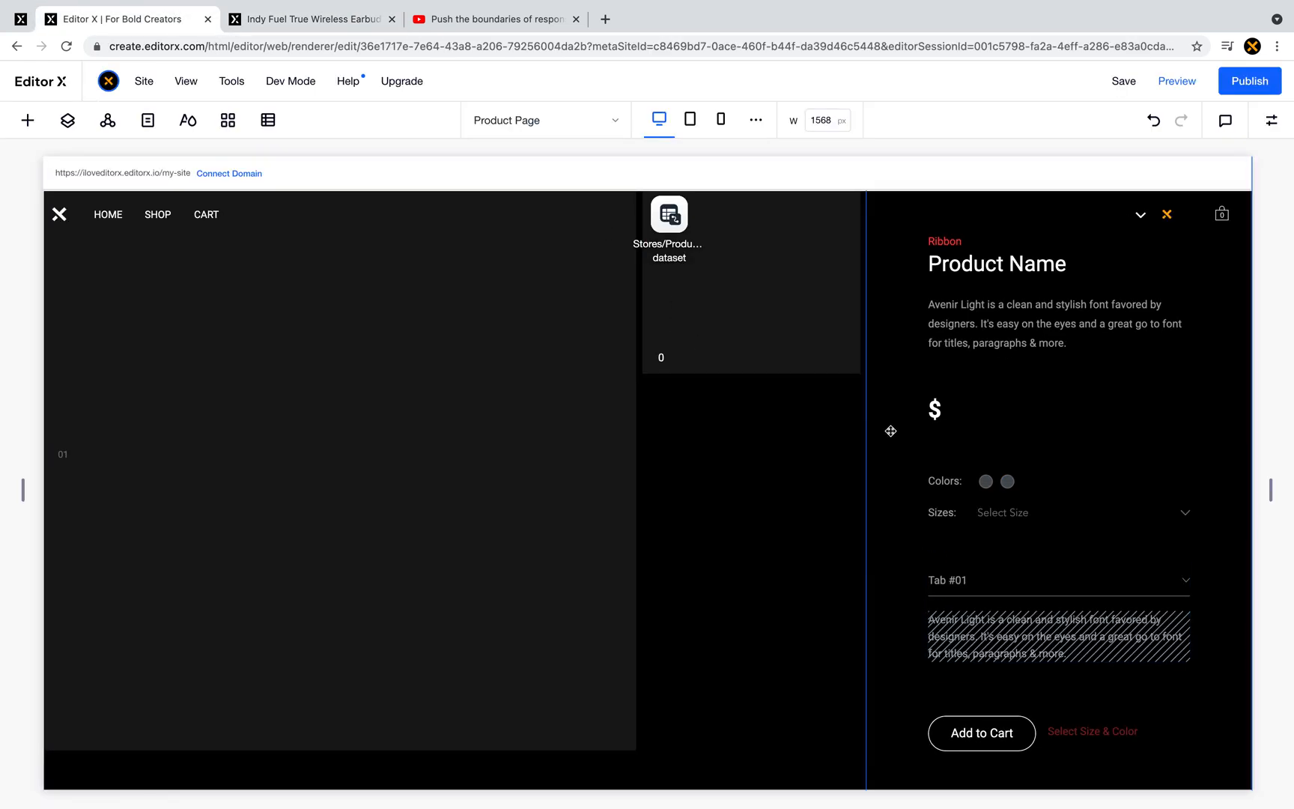
# - Add a repeater to the product page's section and change its display type to List
pyautogui.scroll(13, 891, 431)
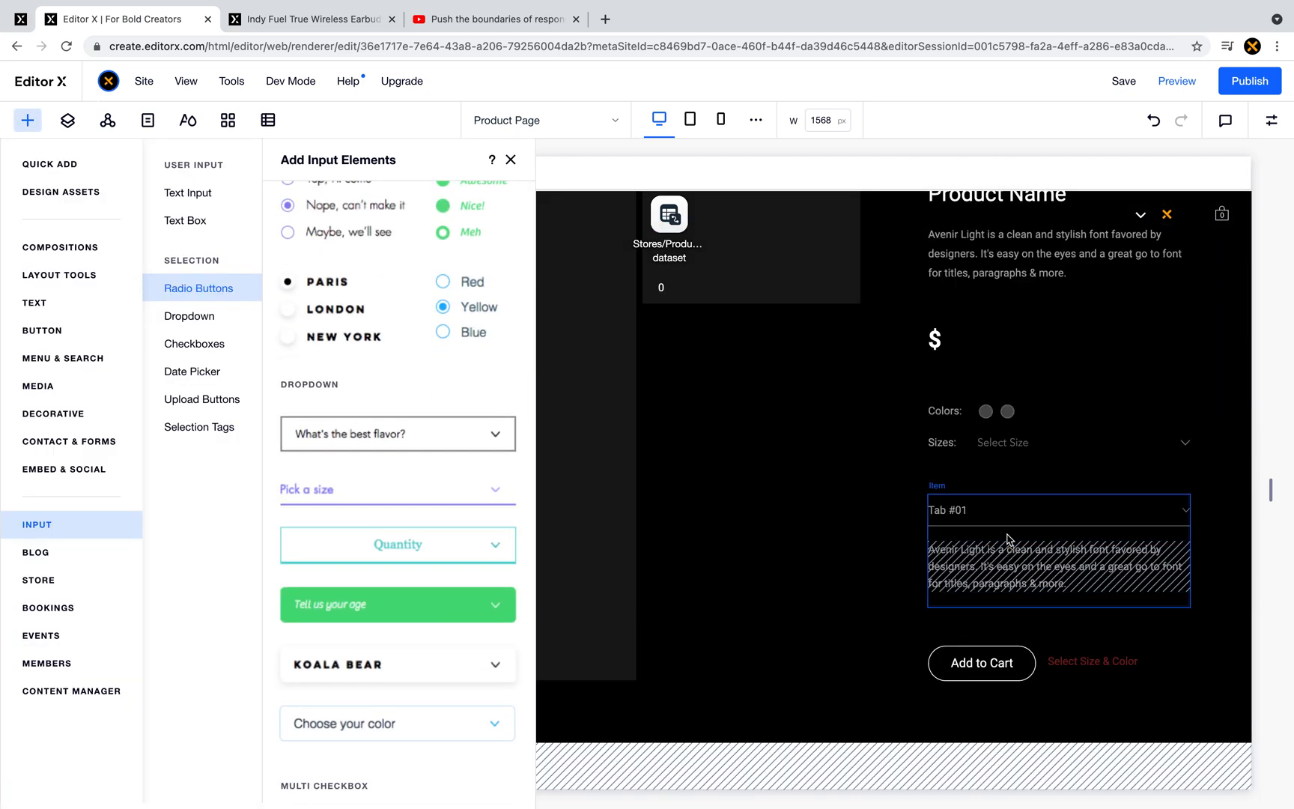
pyautogui.click(781, 438)
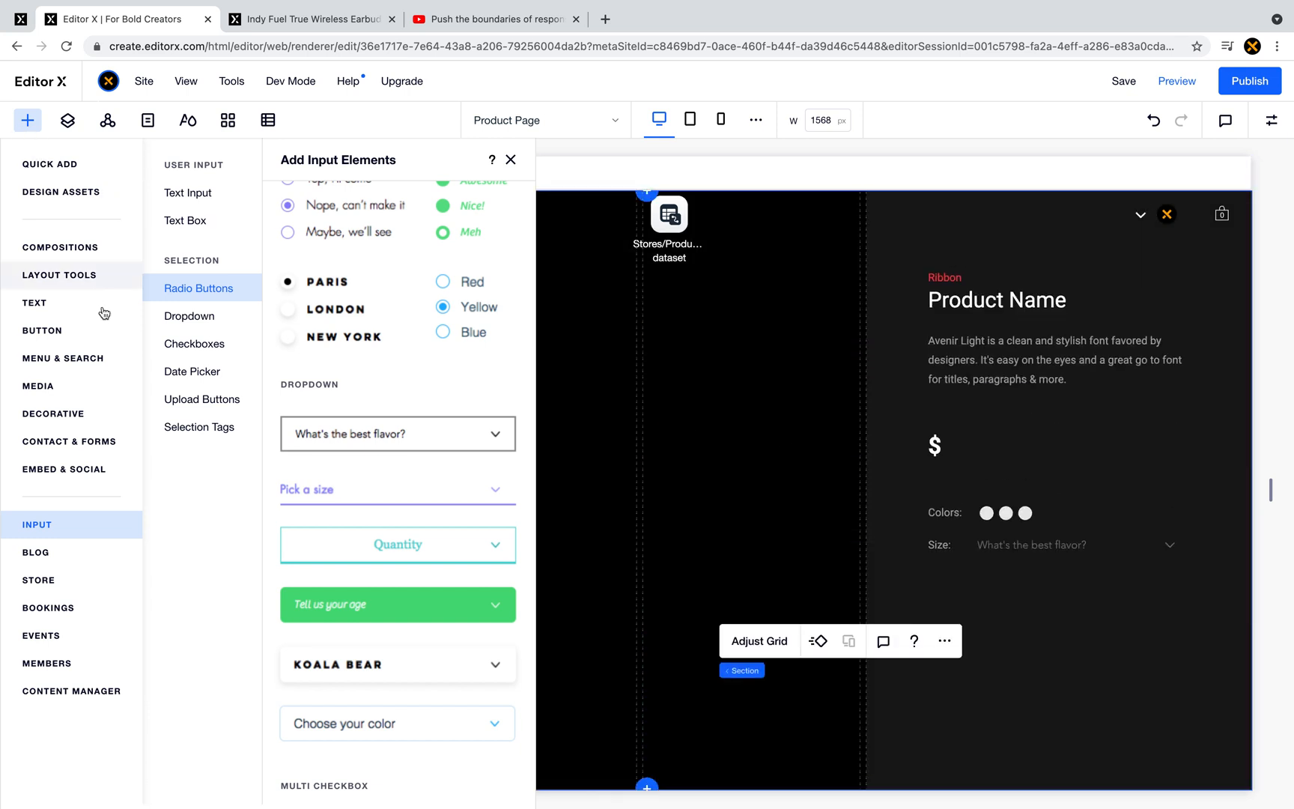
pyautogui.click(64, 164)
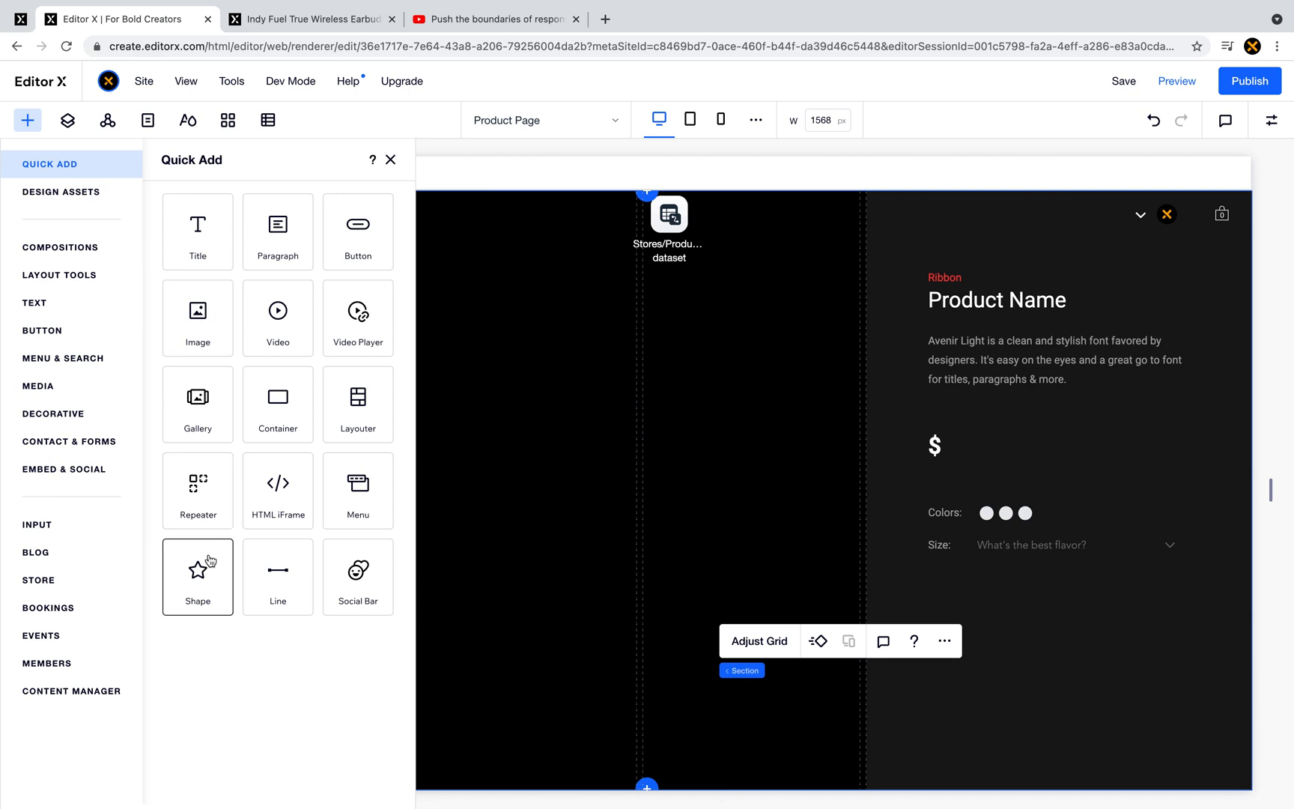
pyautogui.moveTo(365, 491); pyautogui.dragTo(410, 517)
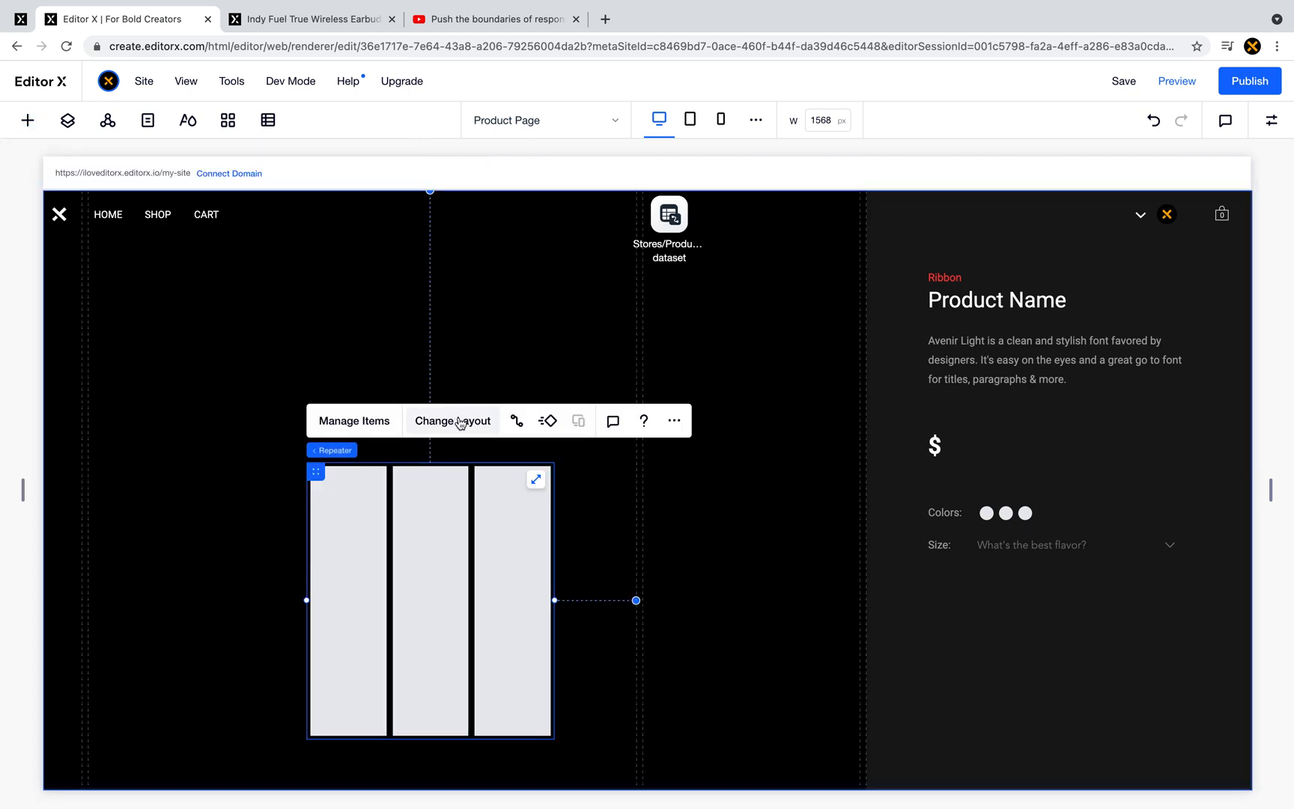
pyautogui.click(460, 423)
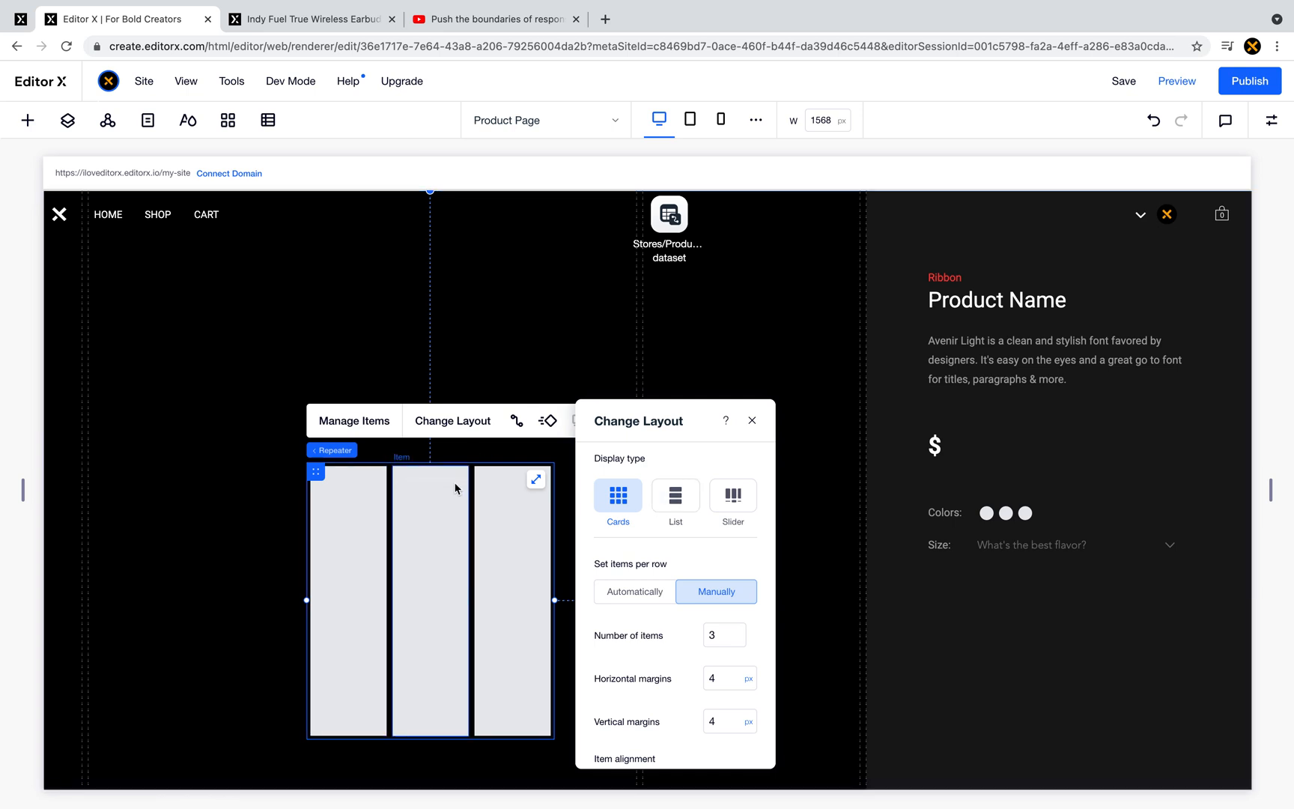
pyautogui.click(675, 495)
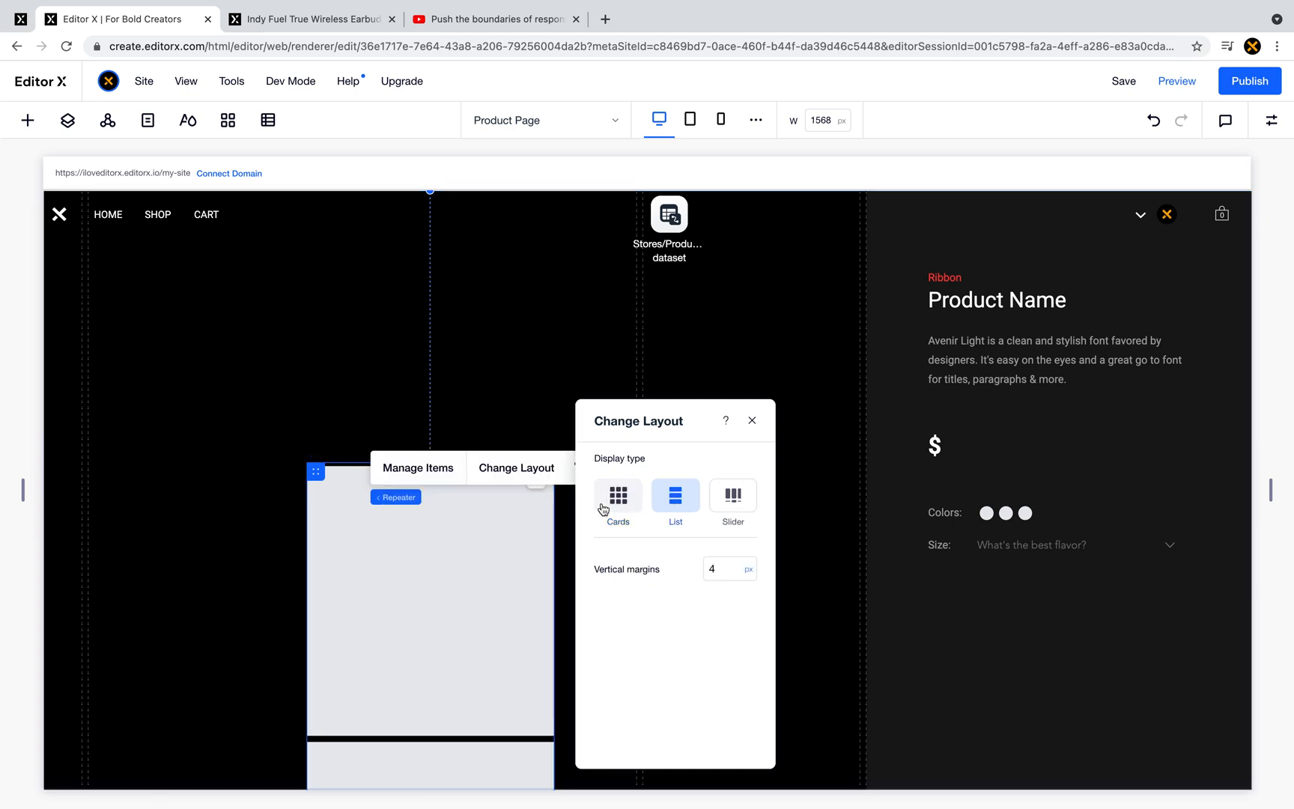
# - Examine the first repeater item's sizing settings and compare the repeater with the finished product layout further down the page
pyautogui.click(451, 587)
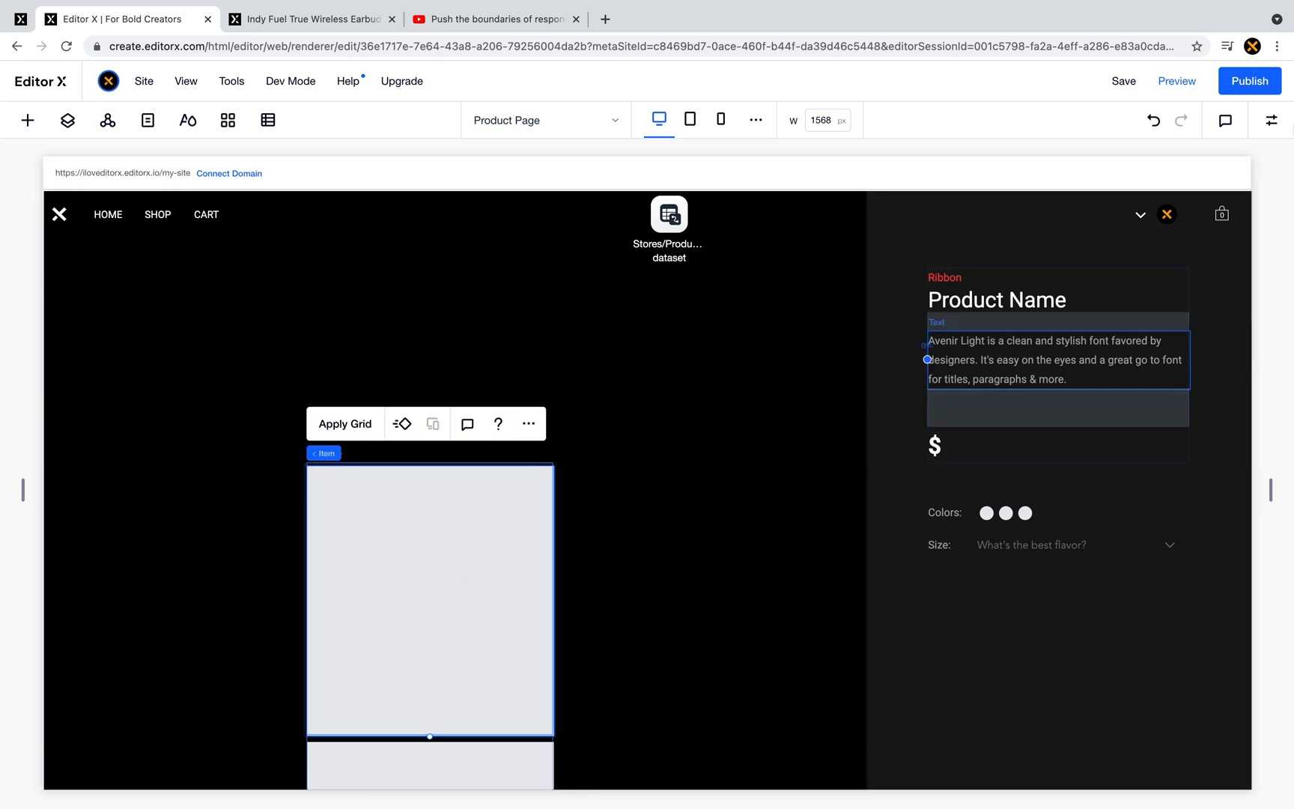
pyautogui.click(1241, 442)
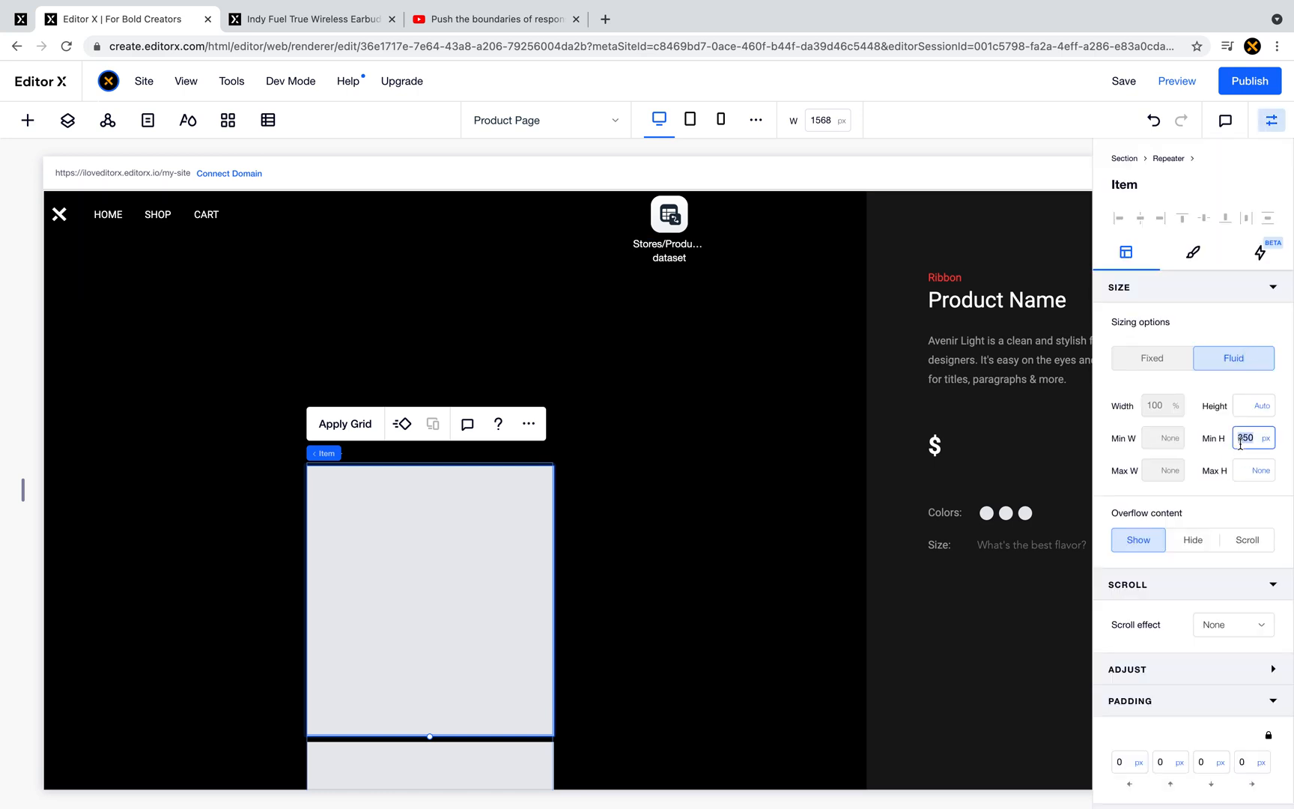
pyautogui.click(1240, 407)
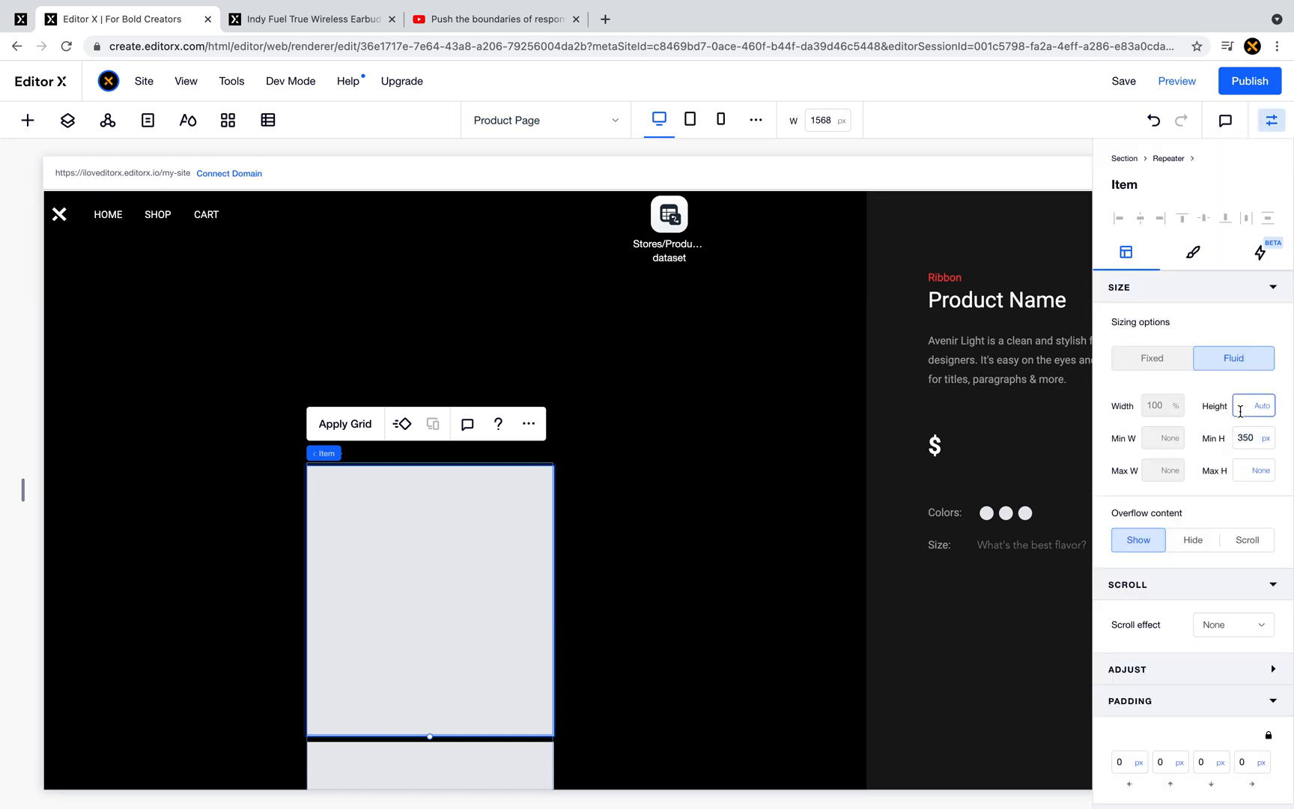
pyautogui.click(709, 527)
pyautogui.click(398, 549)
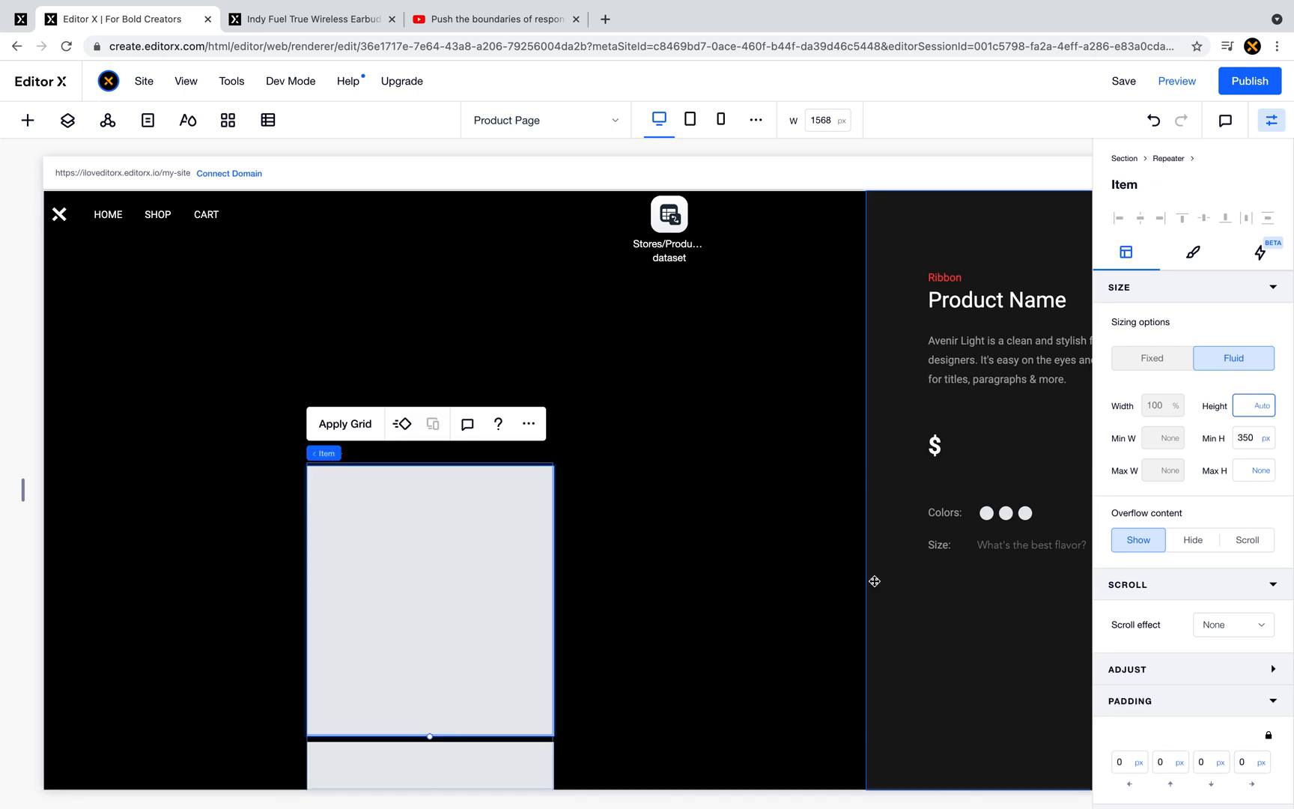
pyautogui.scroll(-12, 874, 581)
pyautogui.scroll(8, 875, 581)
pyautogui.scroll(2, 875, 581)
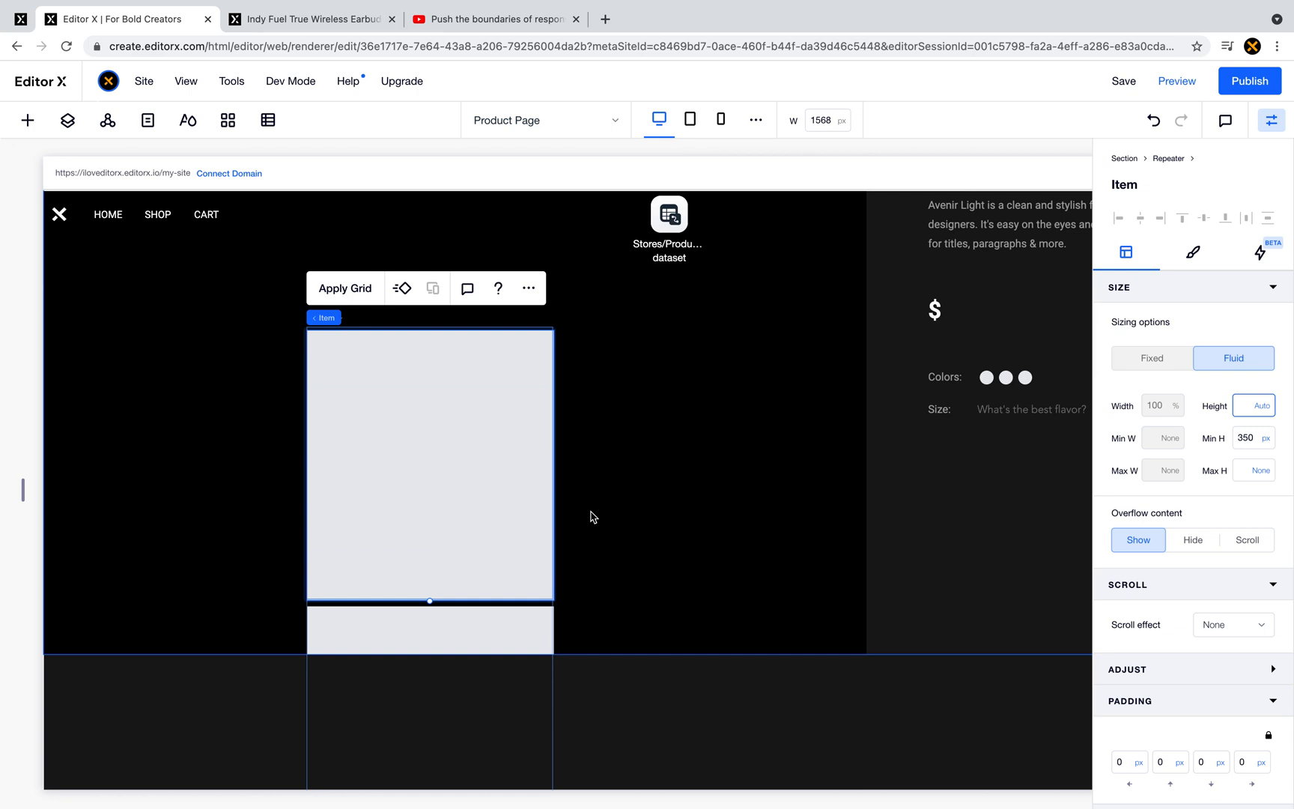
pyautogui.scroll(-4, 936, 508)
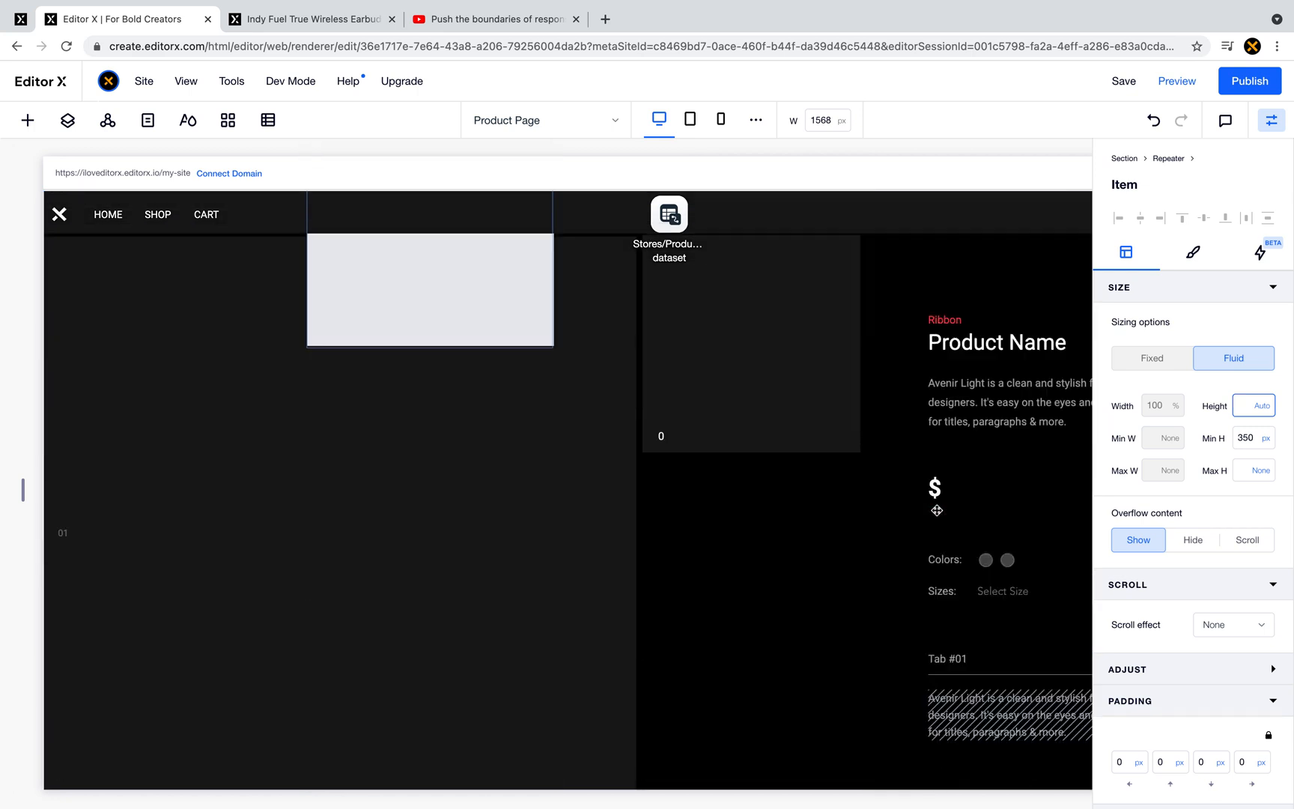
# - Examine how the Product Info section expands on the live earbud page, and return to Editor X
pyautogui.click(341, 22)
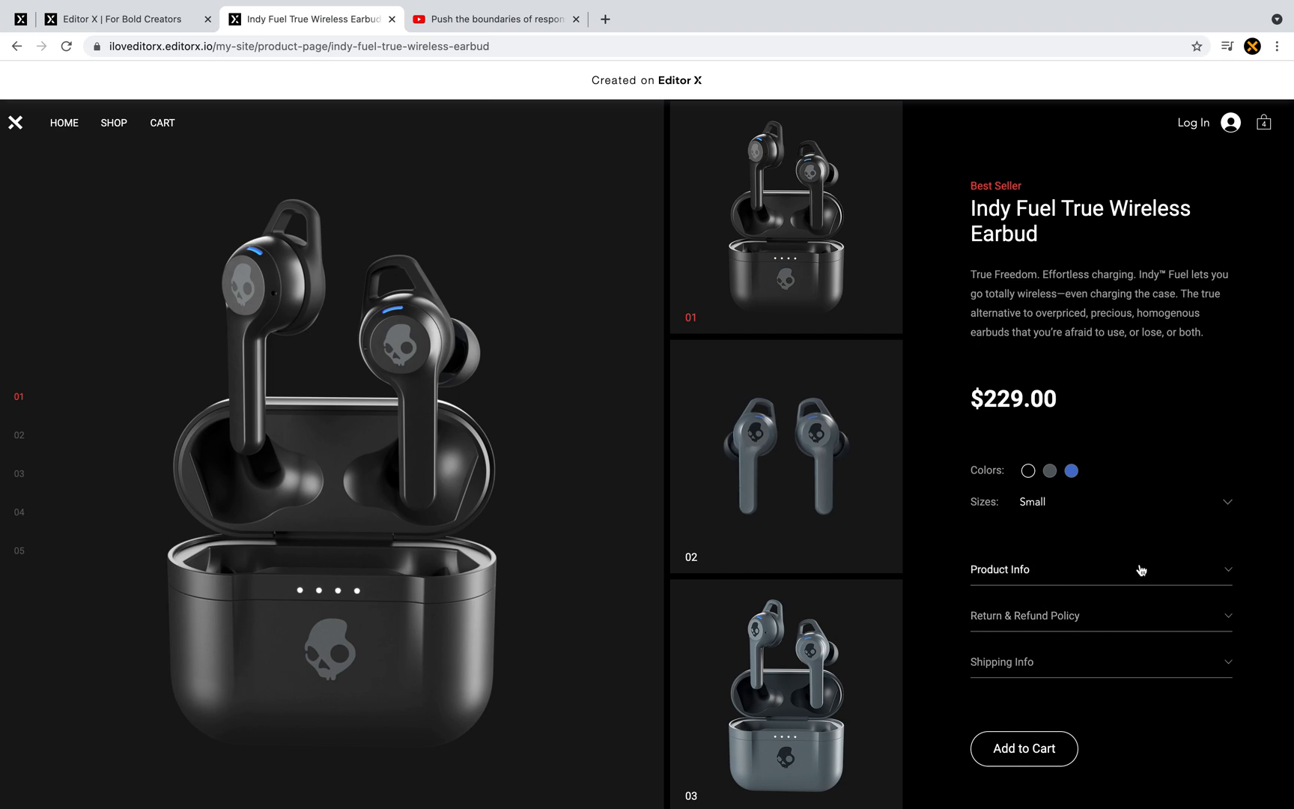
pyautogui.click(1036, 570)
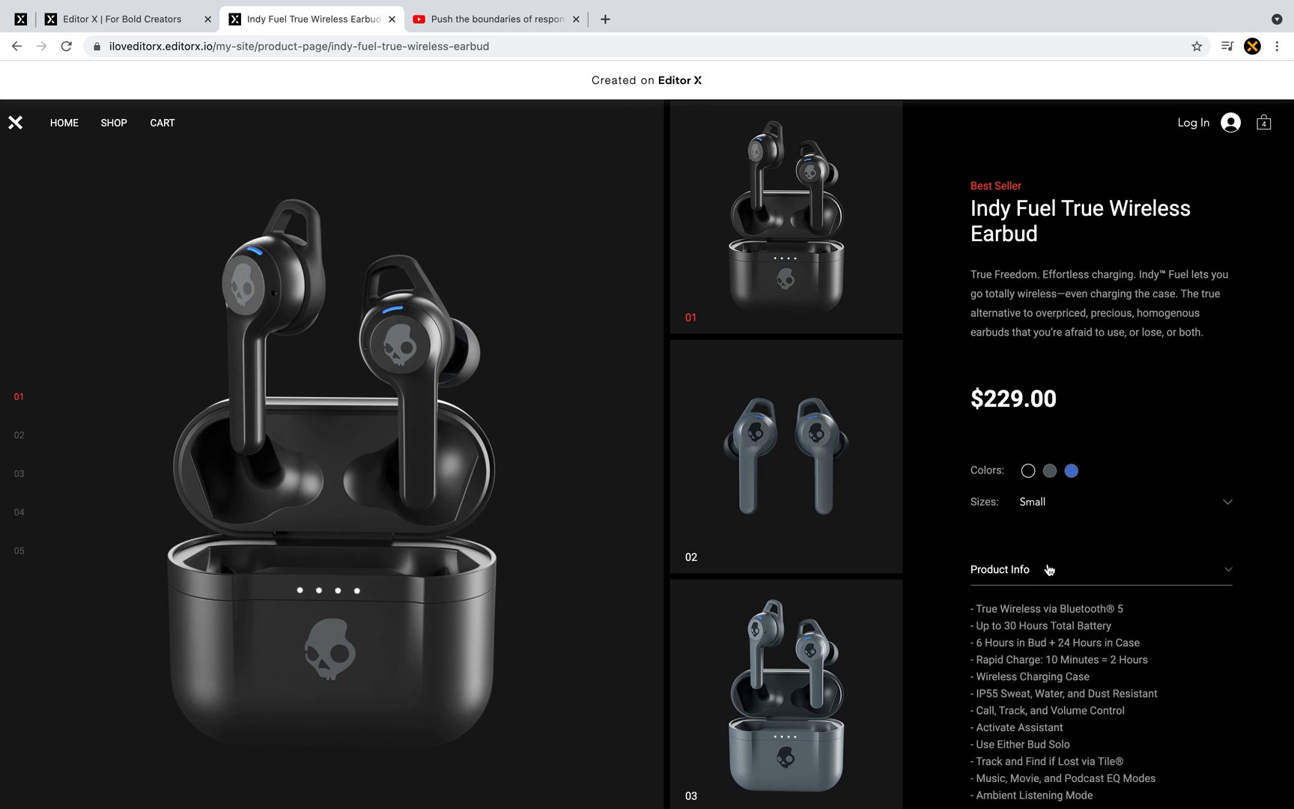
pyautogui.scroll(-2, 1057, 656)
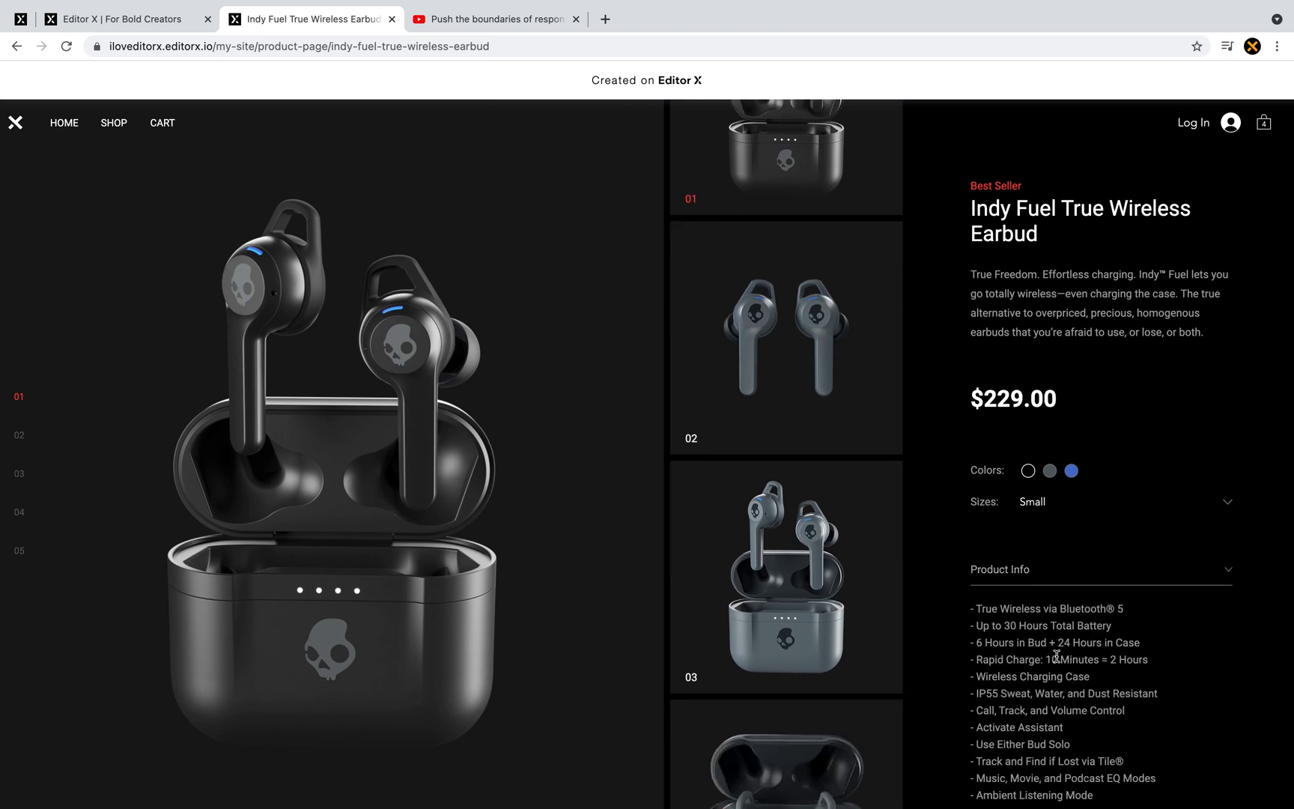
pyautogui.scroll(1, 1056, 656)
pyautogui.click(147, 19)
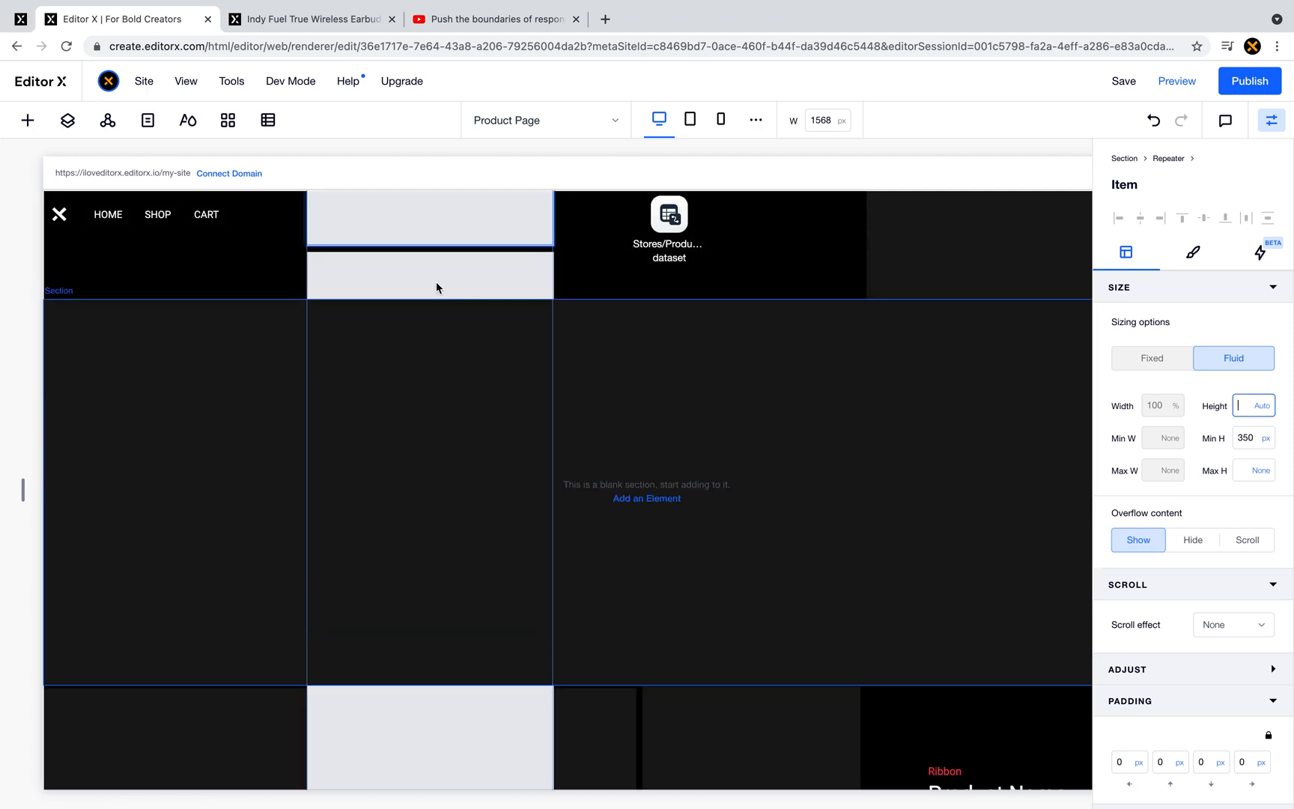
# - Add a button from the quick-add elements inside the first repeater item
pyautogui.click(213, 284)
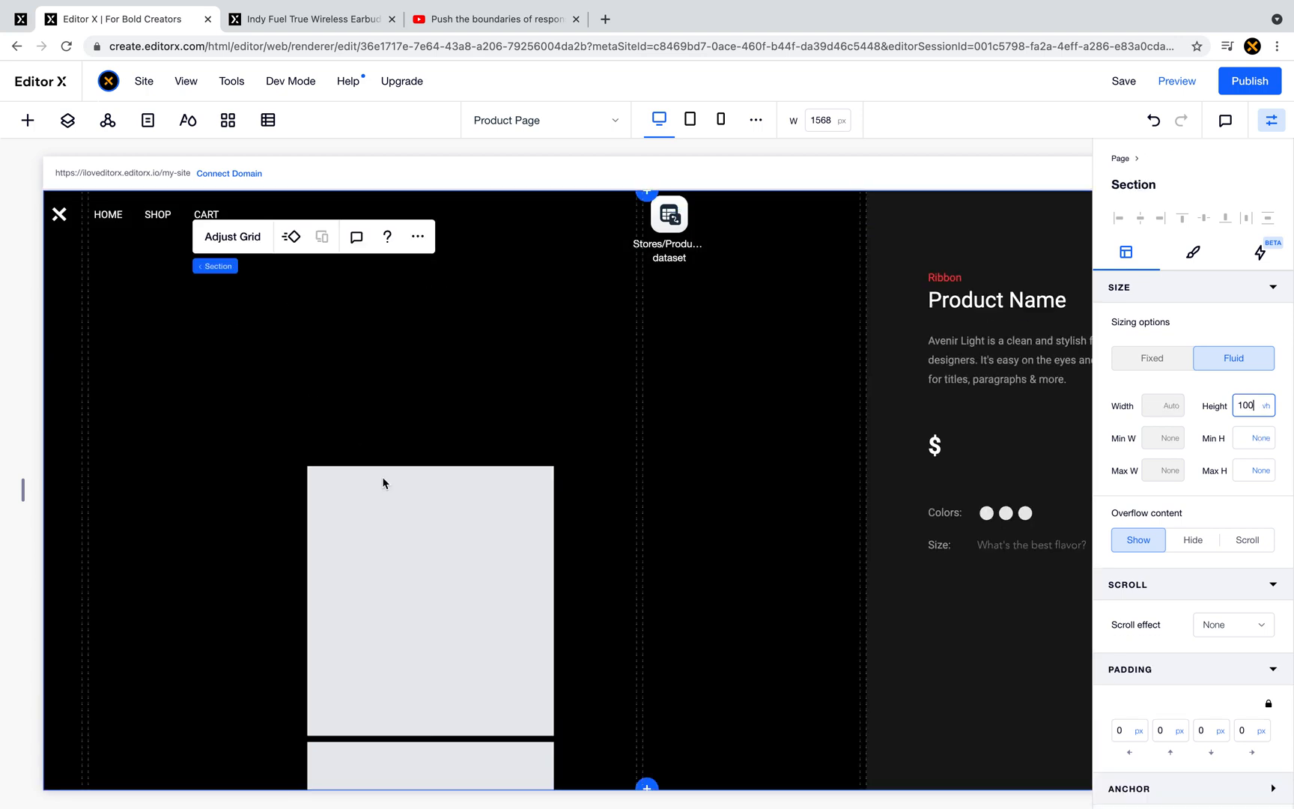
pyautogui.click(423, 565)
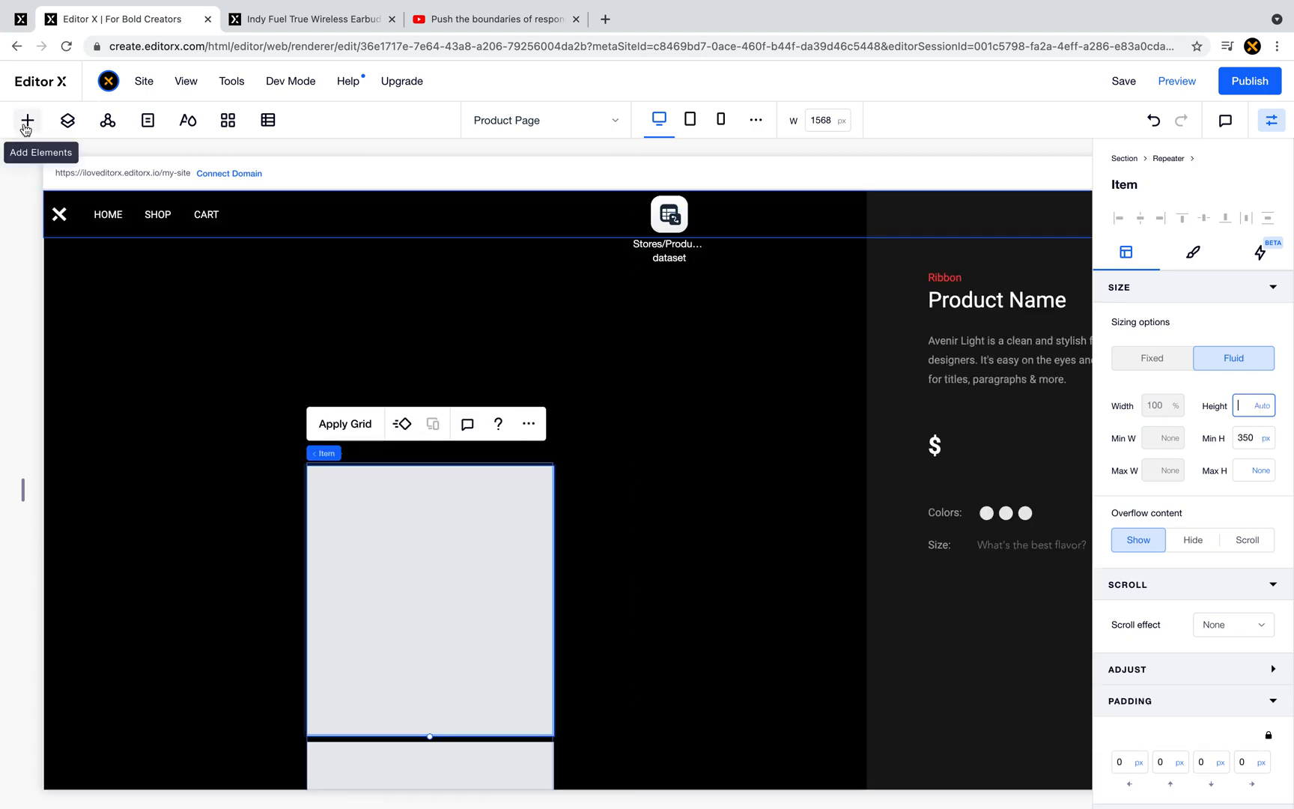
pyautogui.click(1193, 254)
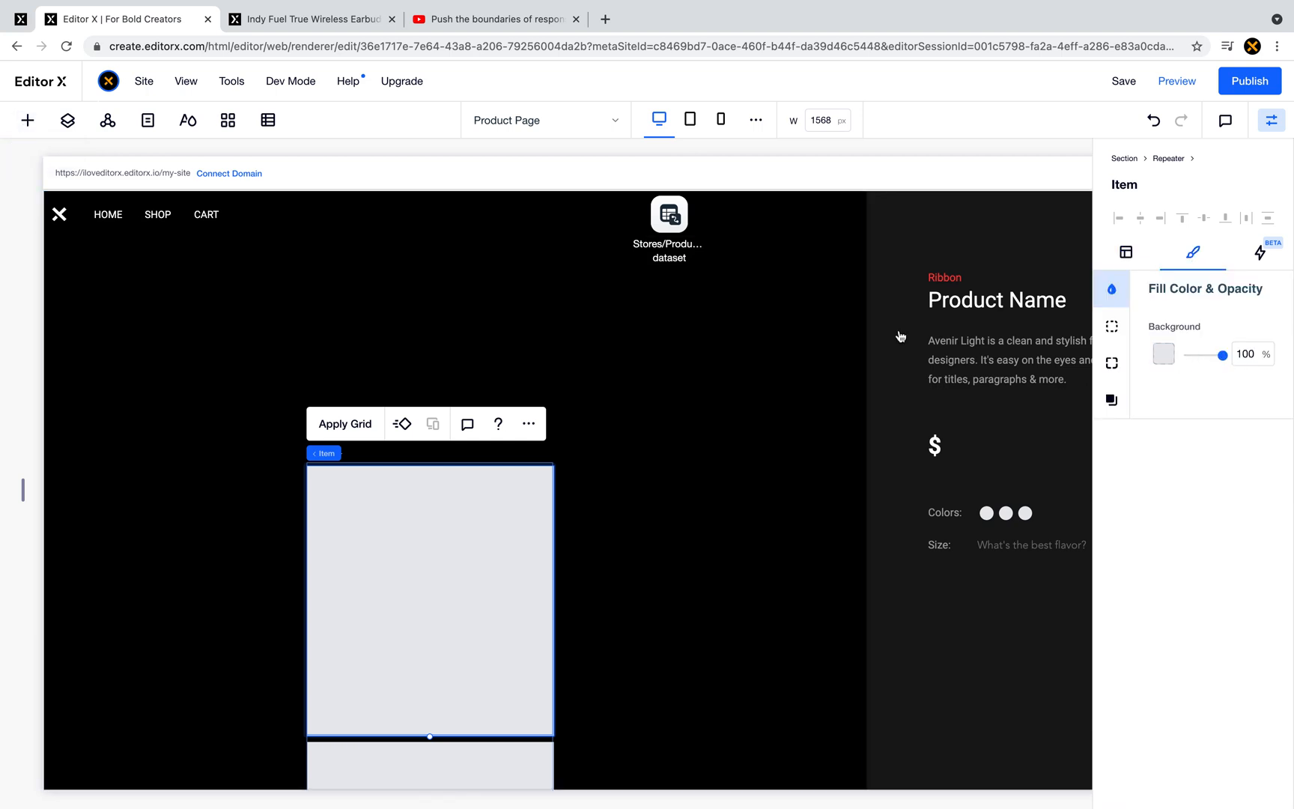
pyautogui.click(27, 120)
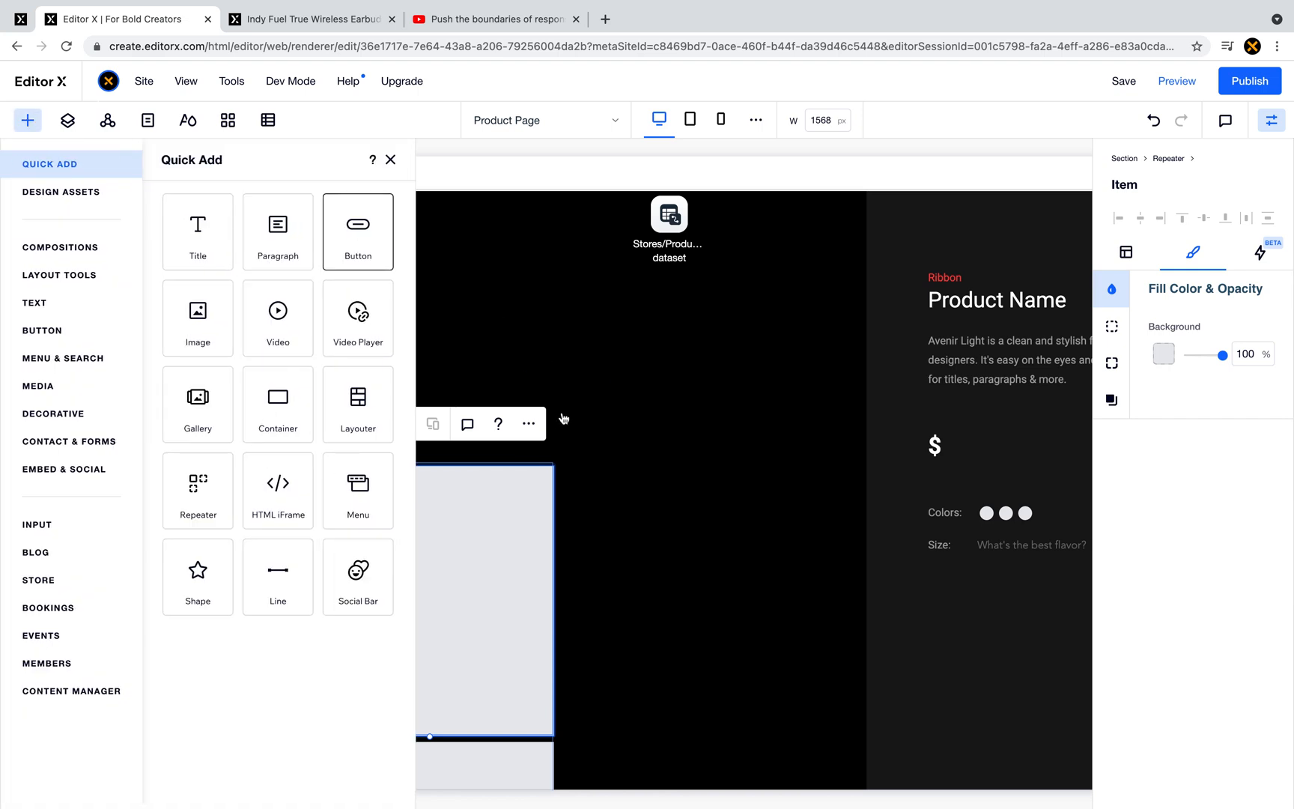
pyautogui.moveTo(564, 419); pyautogui.dragTo(480, 489)
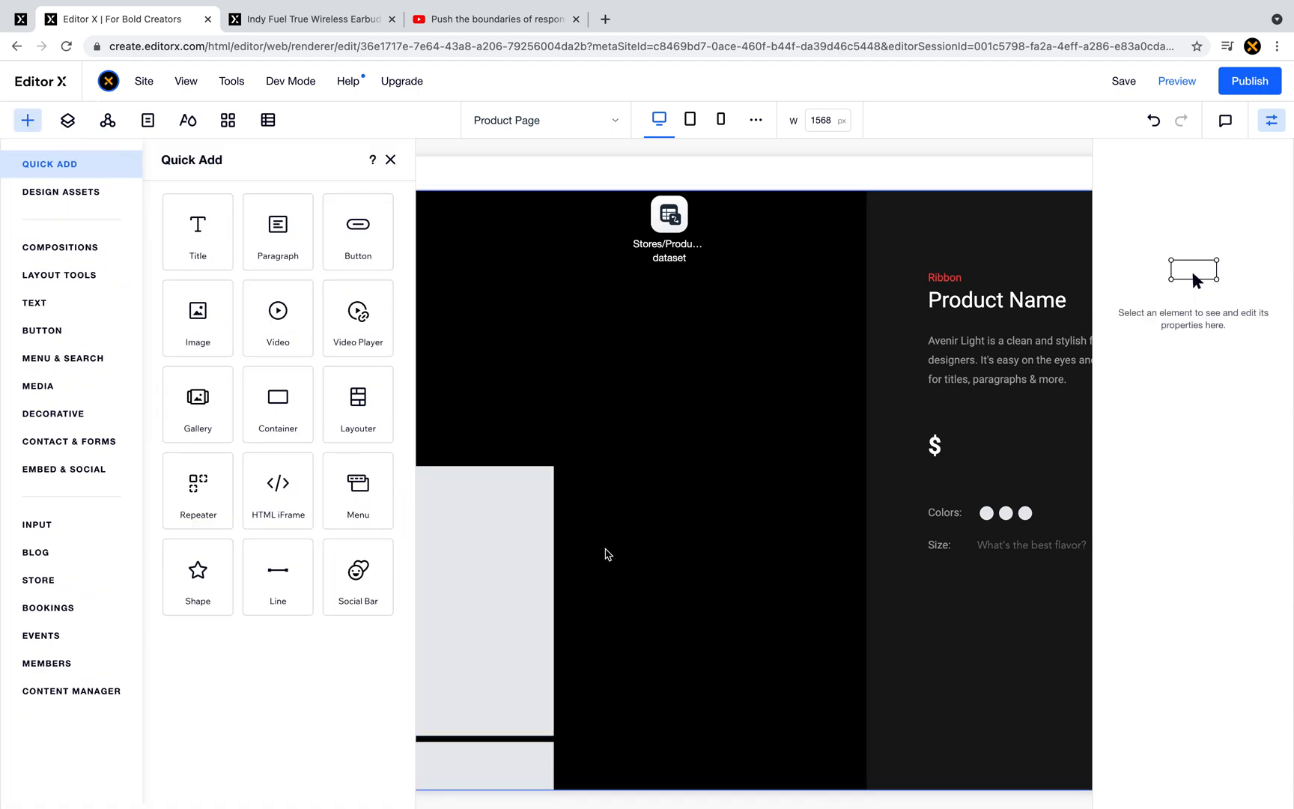
pyautogui.click(390, 156)
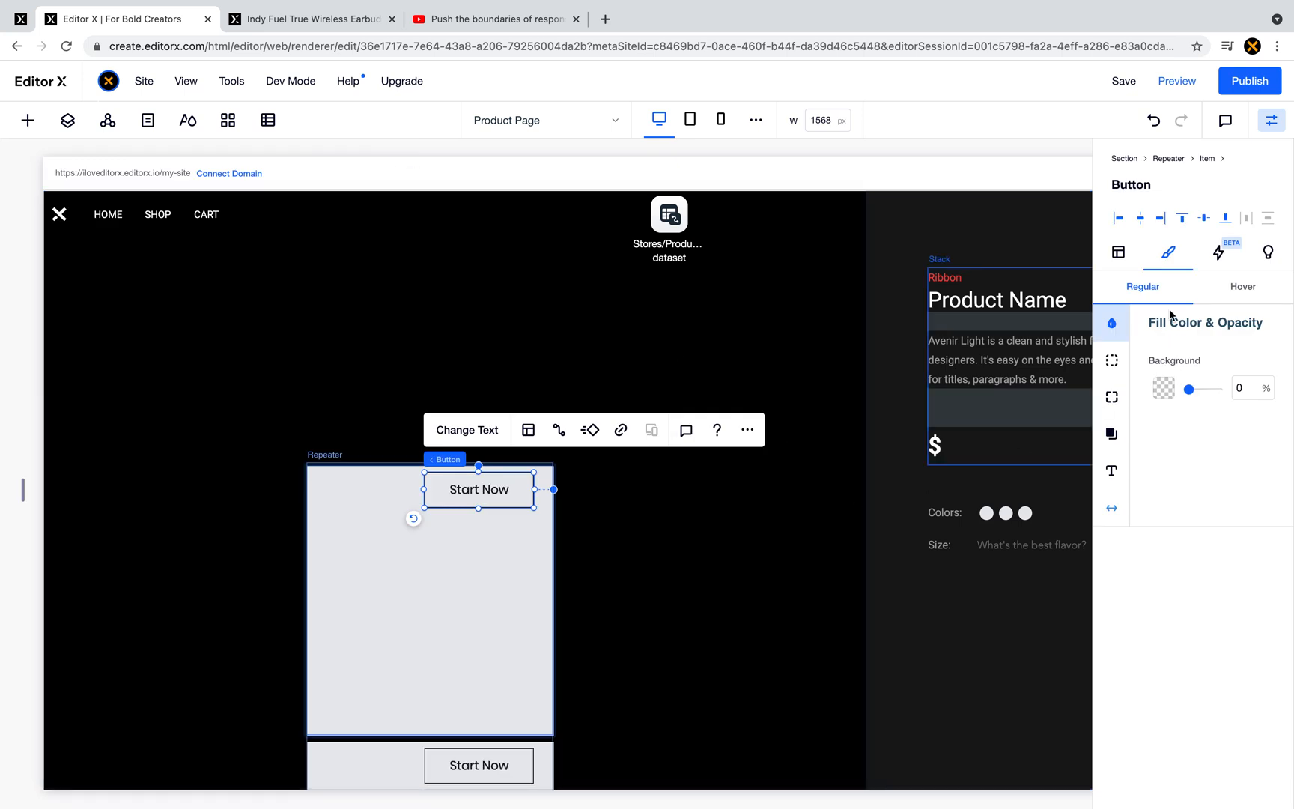
# - Dock the Start Now button to the top and left of the repeater item and set its width to 100%
pyautogui.click(1118, 253)
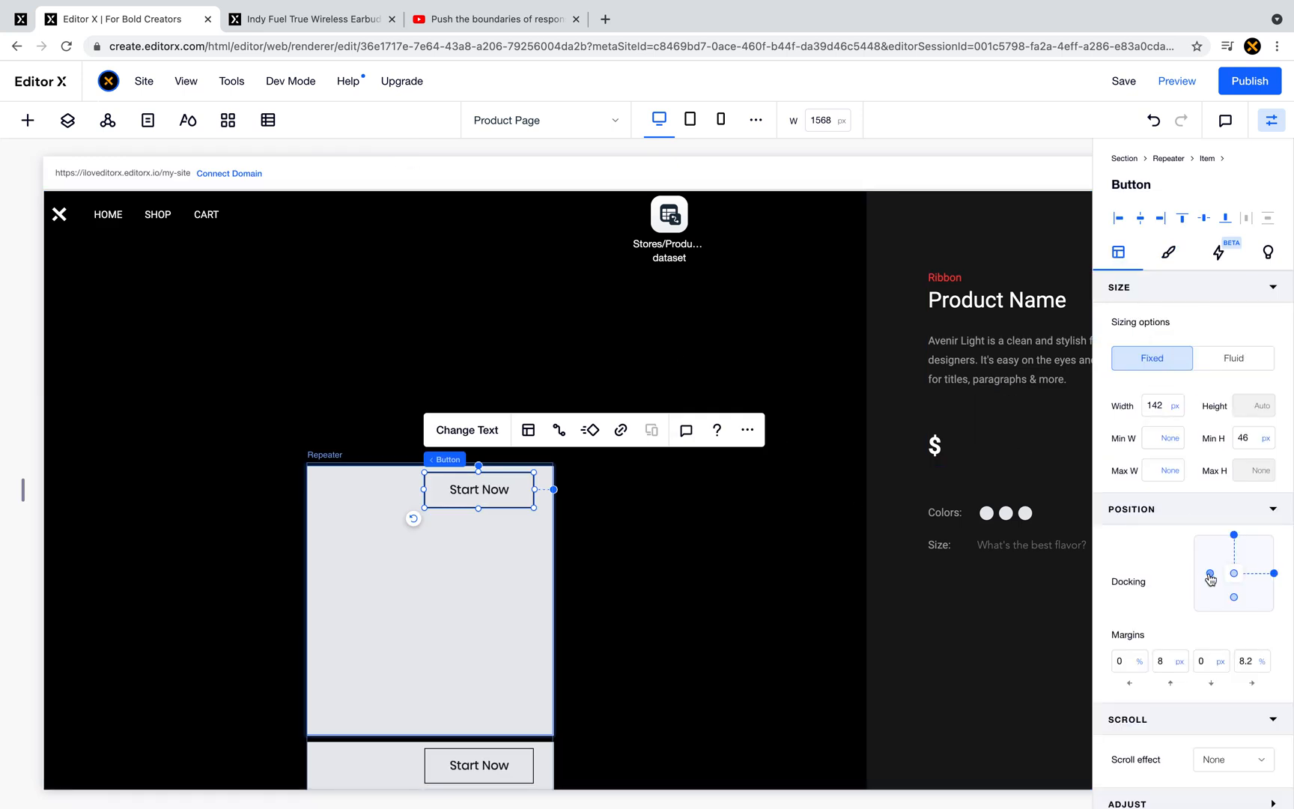
pyautogui.click(1273, 575)
pyautogui.click(1210, 574)
pyautogui.click(1154, 405)
pyautogui.write('100')
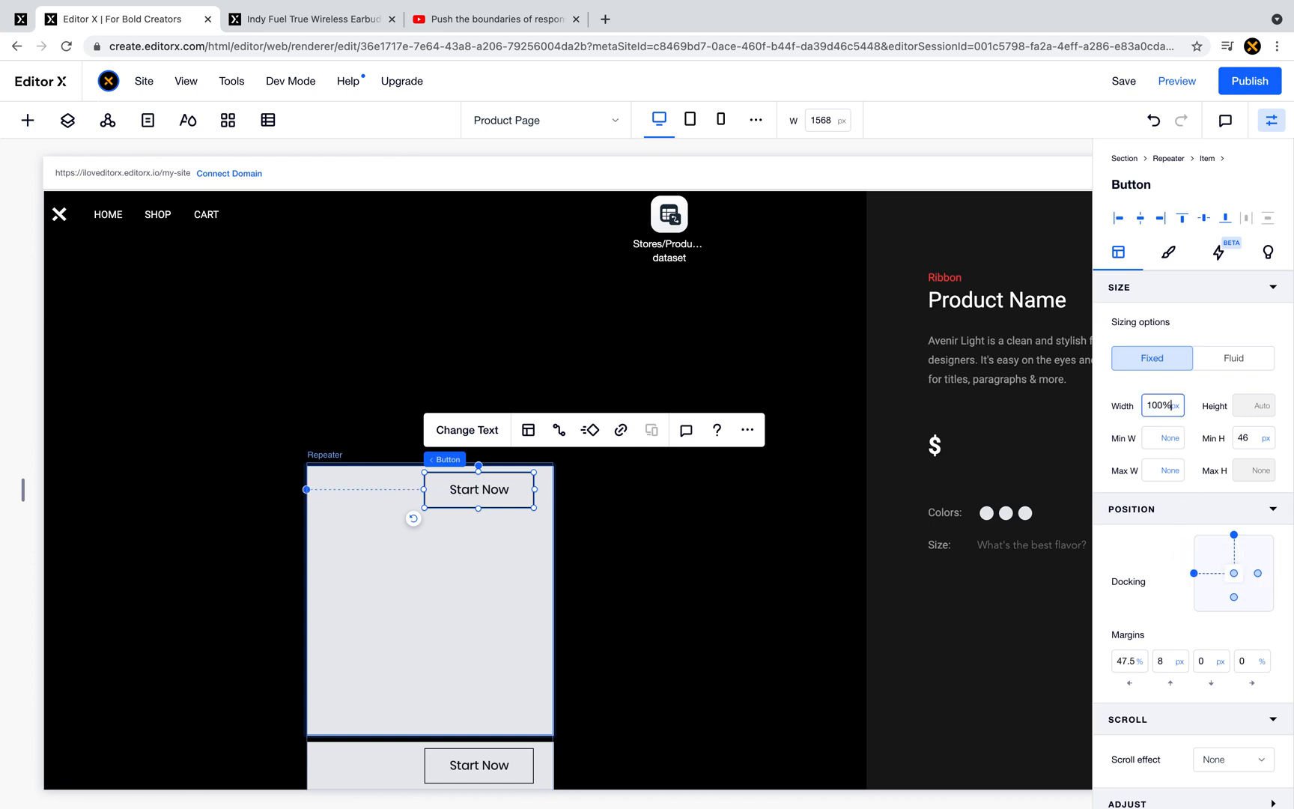
pyautogui.press('Return')
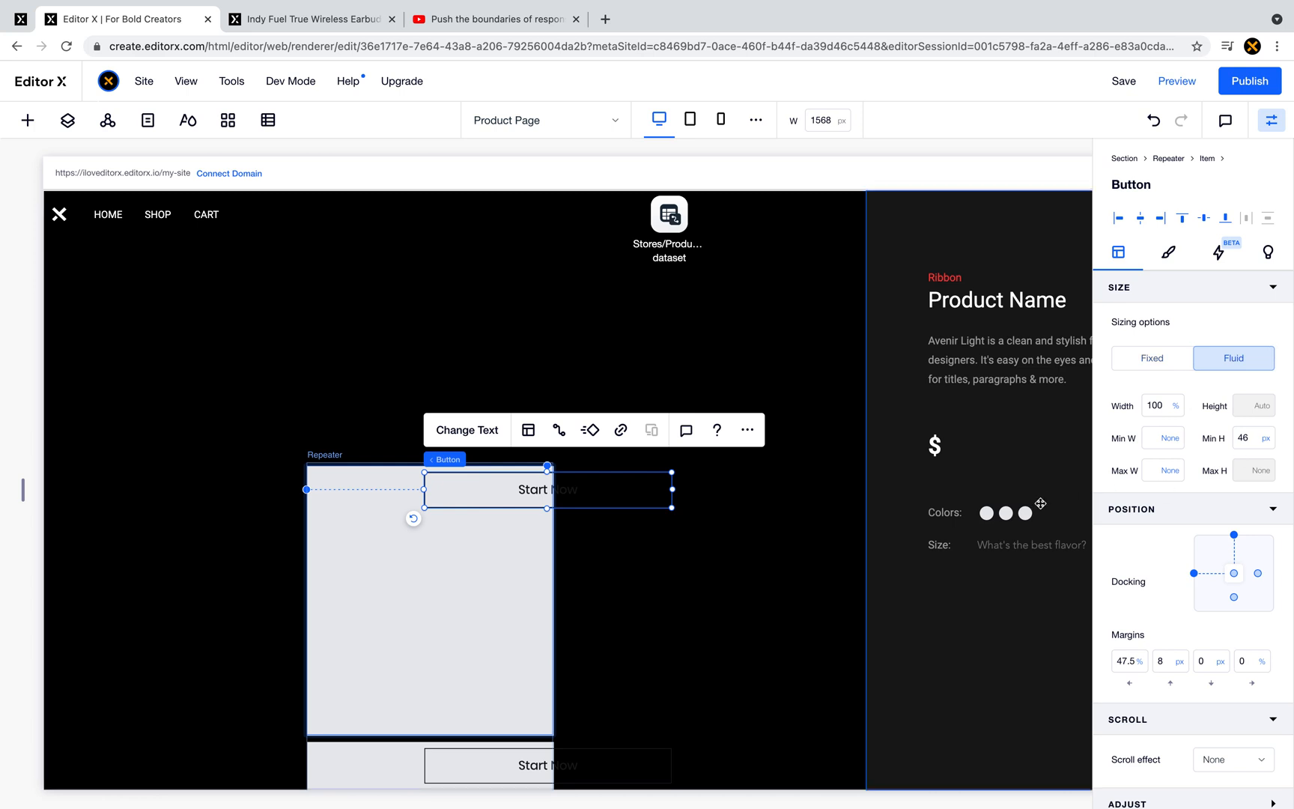
# - Set the Start Now button's left and top margins to 0
pyautogui.click(1129, 661)
pyautogui.write('0')
pyautogui.press('Tab')
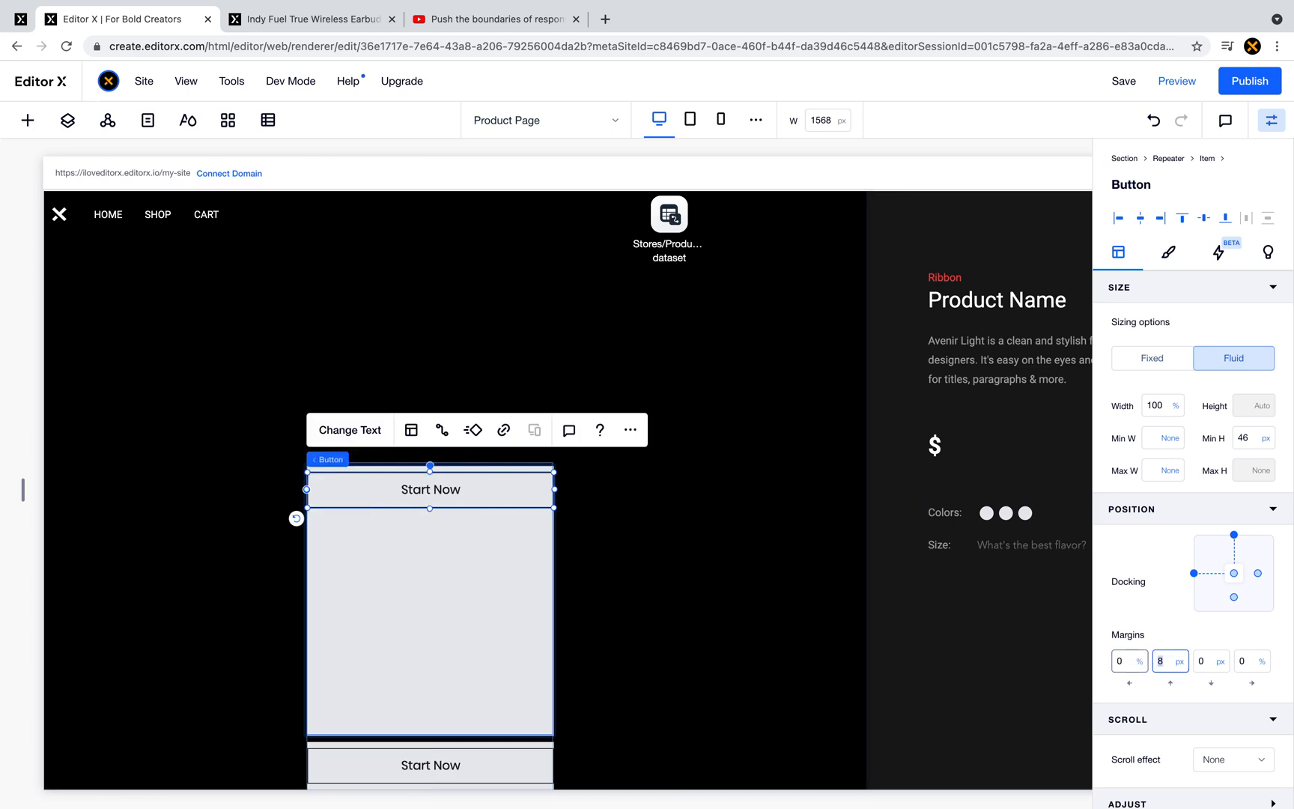
pyautogui.write('0')
pyautogui.press('Tab')
# - Copy the element design of the Tab #01 button in the finished layout onto the Start Now button
pyautogui.scroll(-7, 958, 673)
pyautogui.hscroll(3, 958, 674)
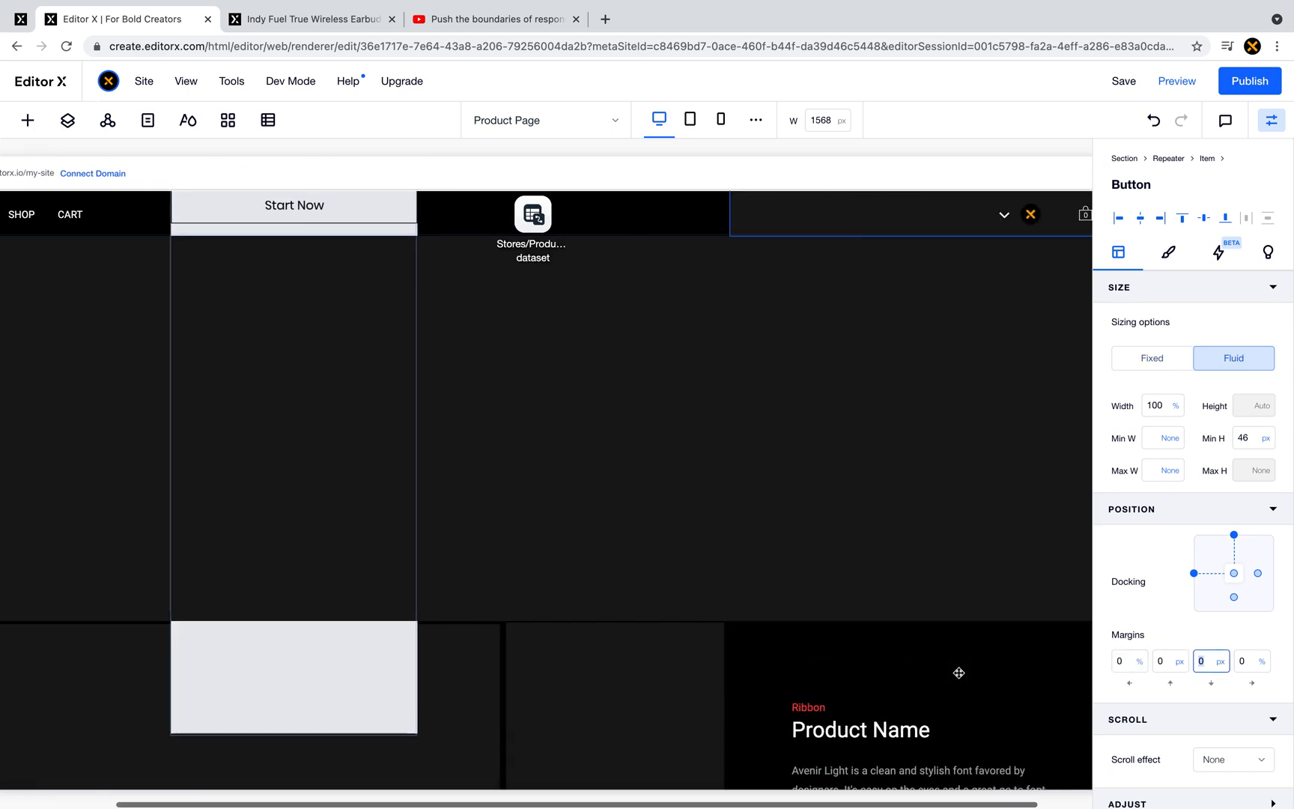
pyautogui.scroll(-8, 958, 673)
pyautogui.scroll(2, 959, 673)
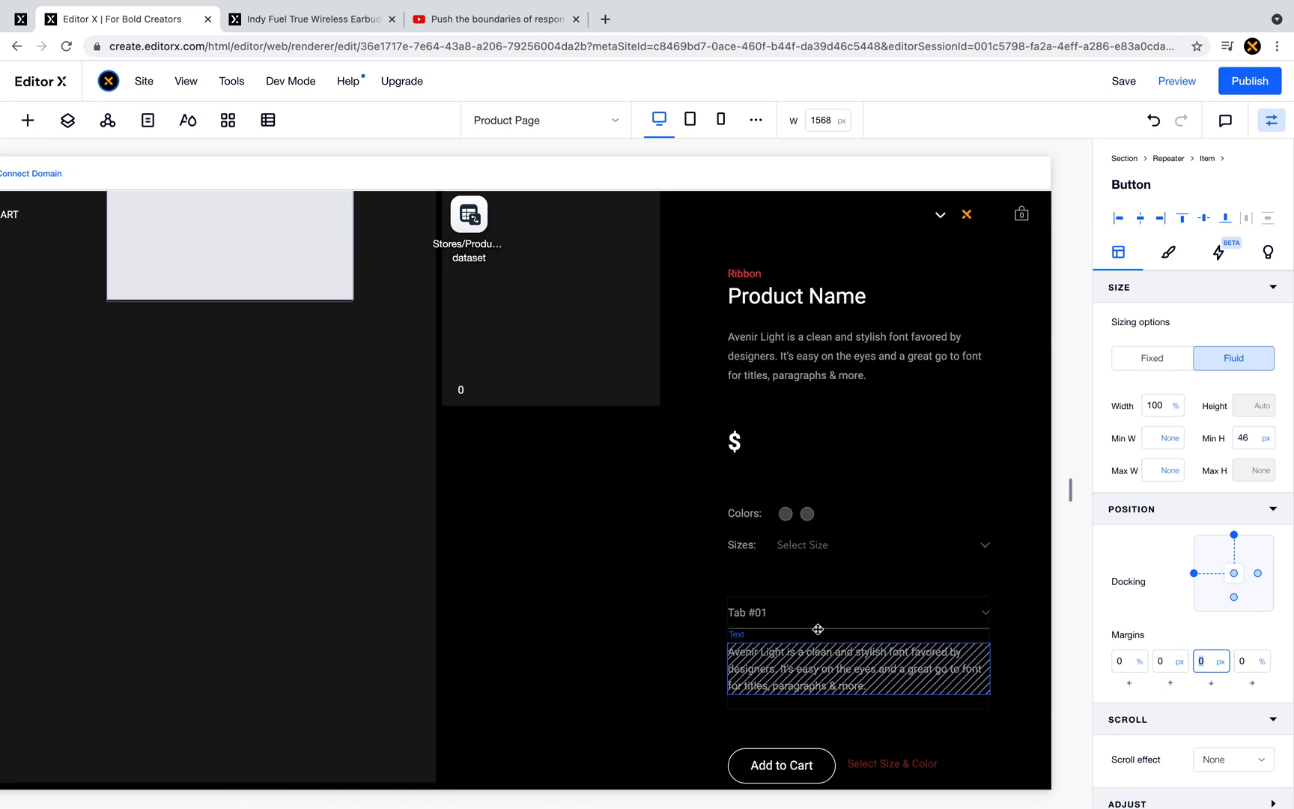
pyautogui.click(765, 613)
pyautogui.click(1052, 555)
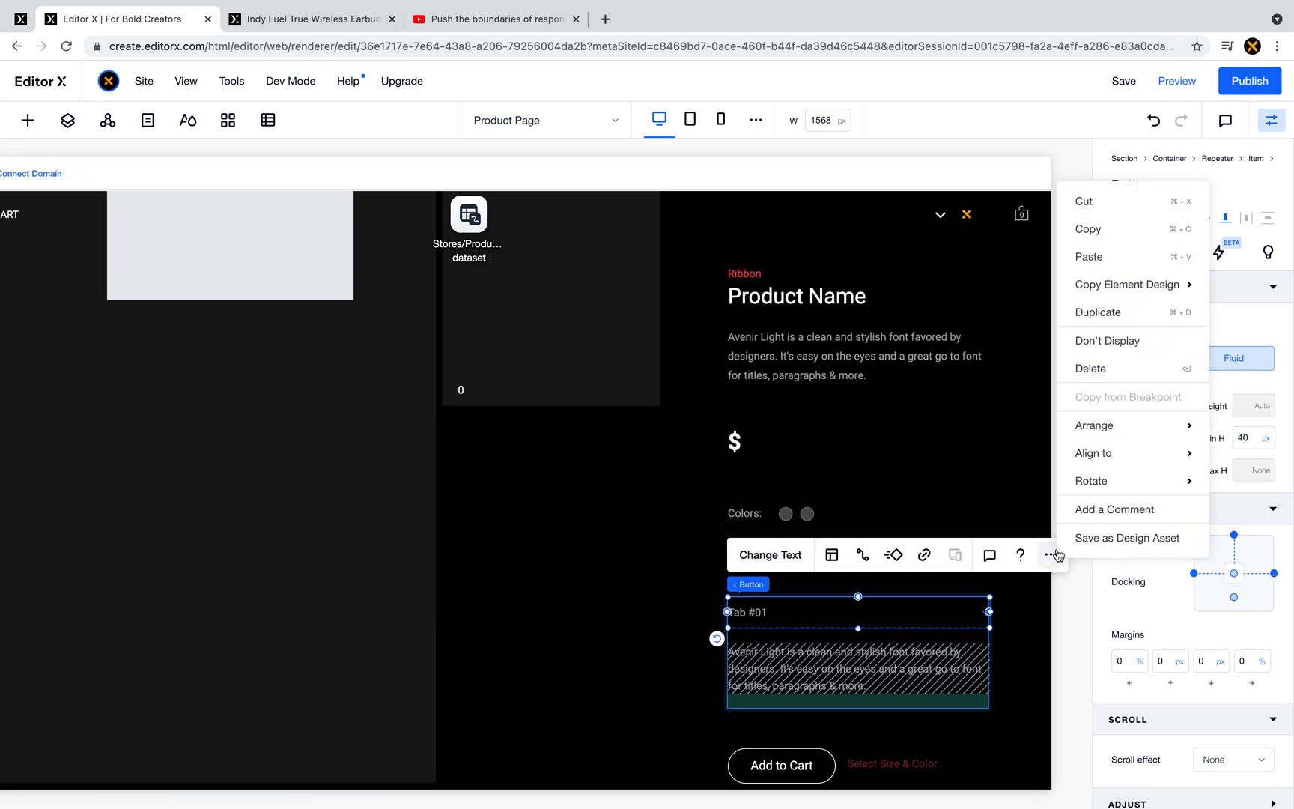
pyautogui.moveTo(1183, 284)
pyautogui.click(997, 318)
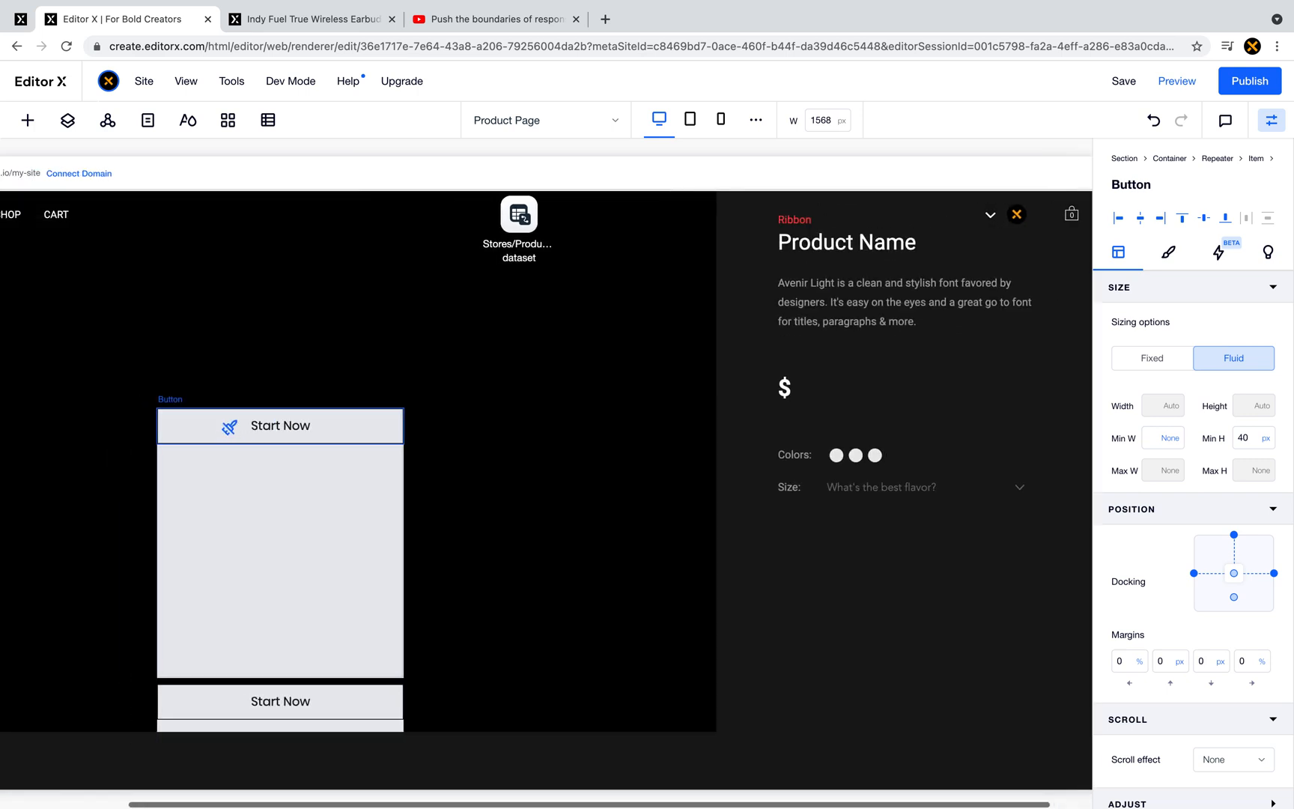
pyautogui.click(240, 421)
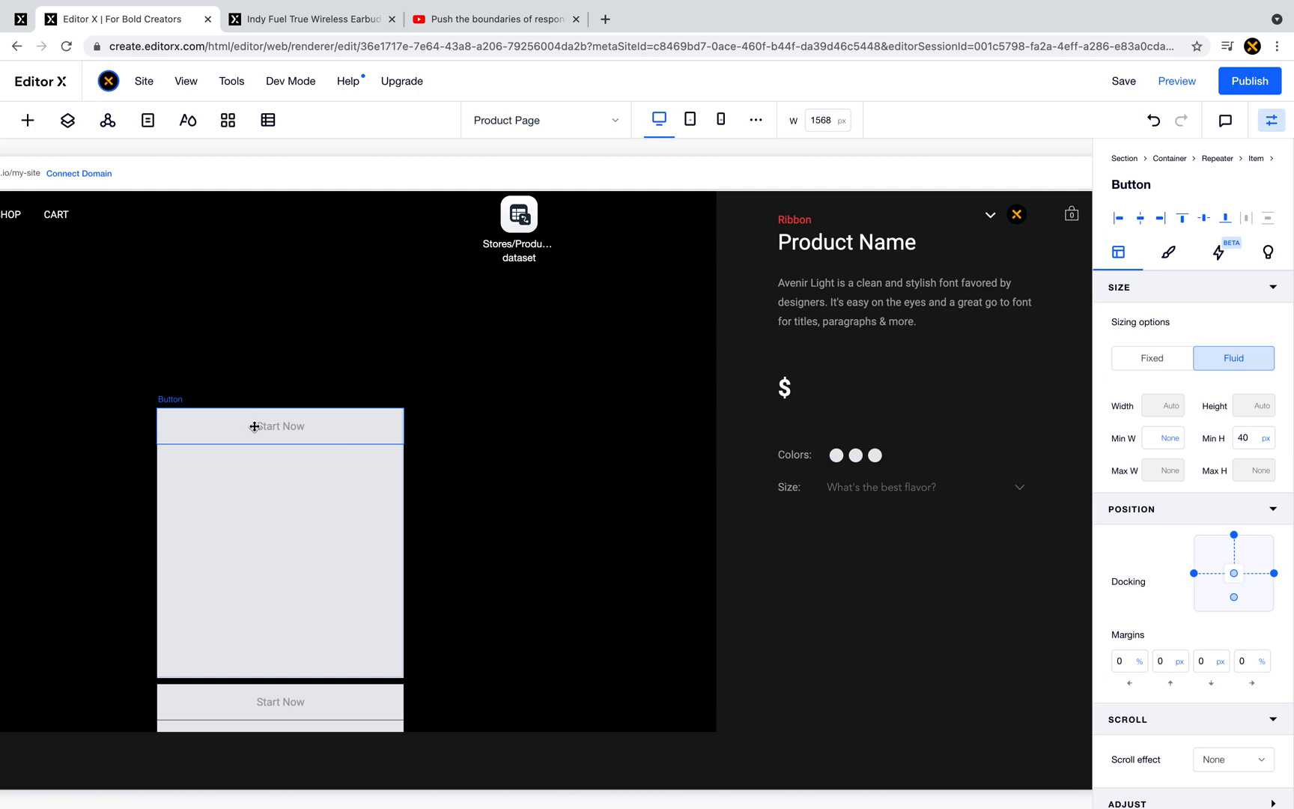
# - Align the Start Now button's text to the left
pyautogui.click(255, 426)
pyautogui.click(260, 366)
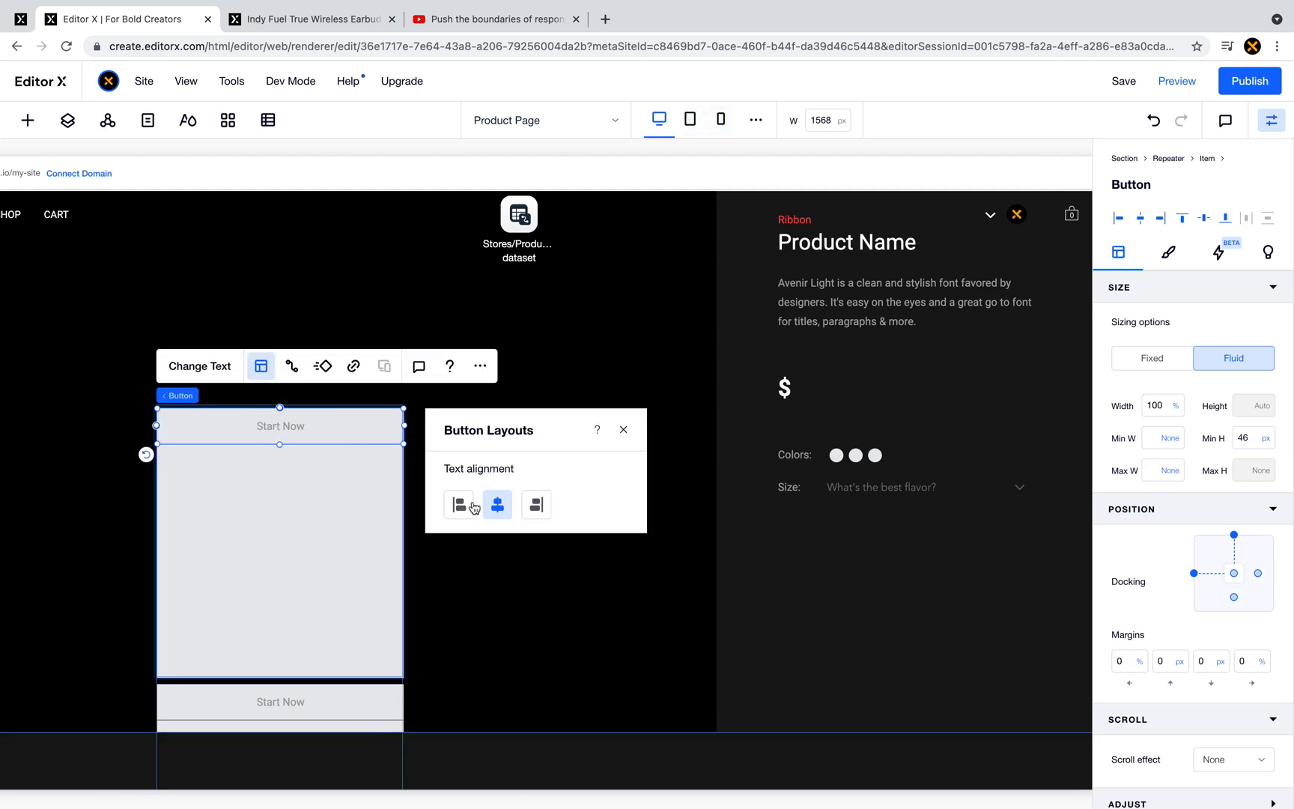
pyautogui.click(460, 505)
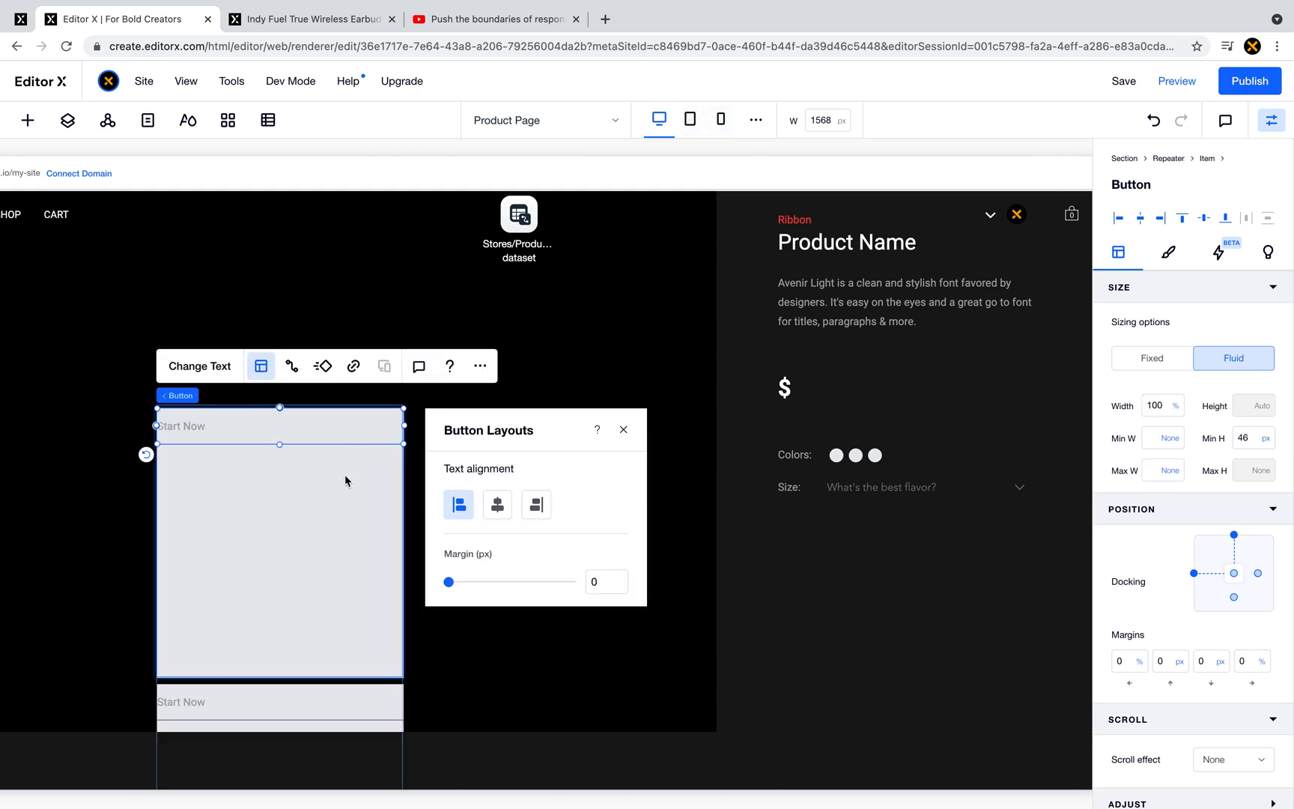
pyautogui.click(299, 470)
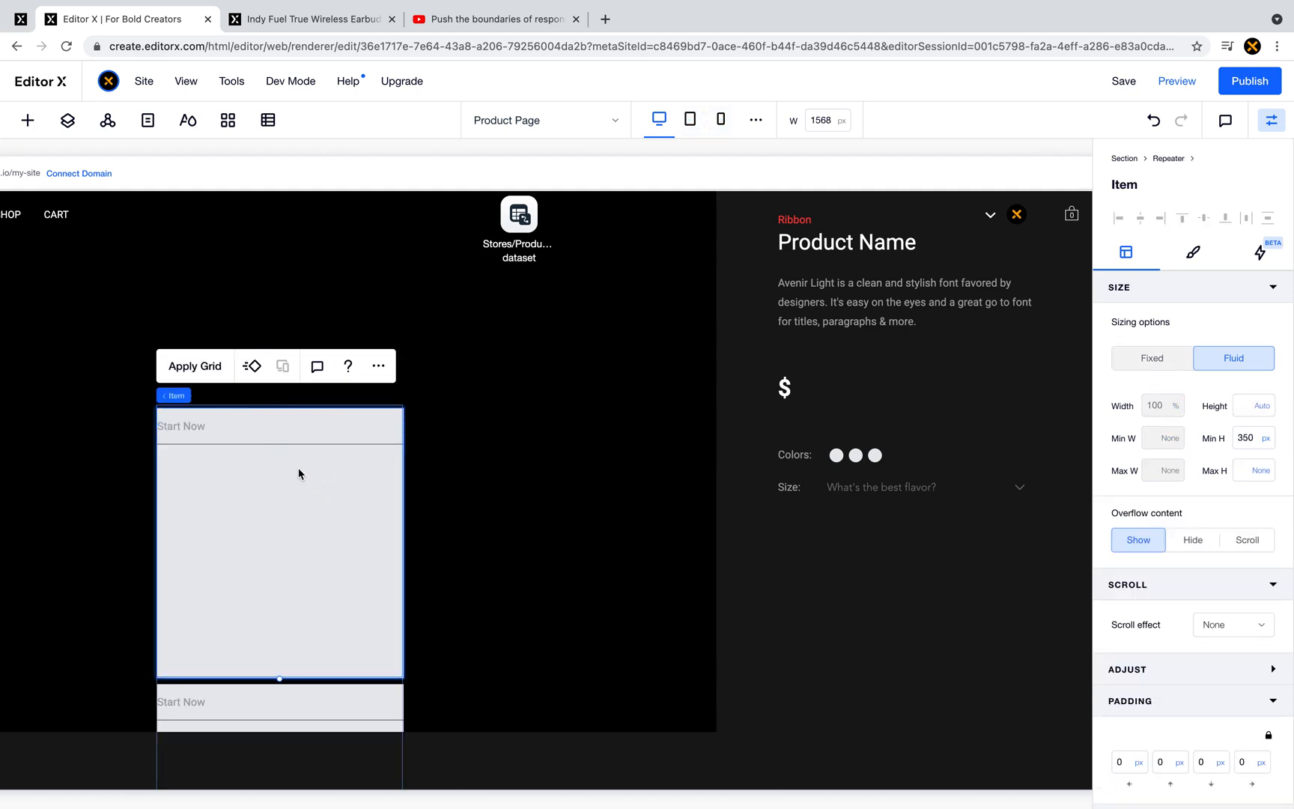
# - Check the Tab #01 button's size in the finished layout and set the Start Now button's minimum height to 40 px
pyautogui.click(341, 426)
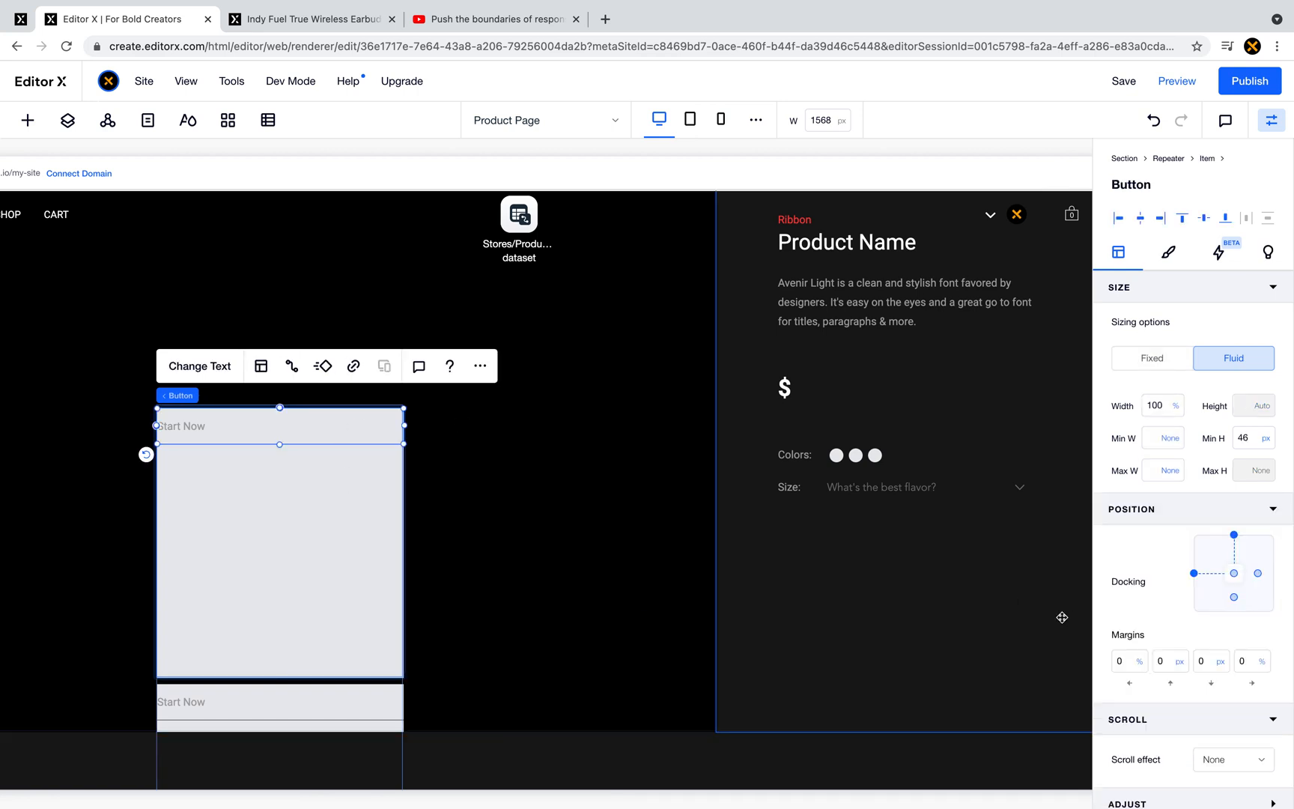
pyautogui.scroll(-2, 823, 626)
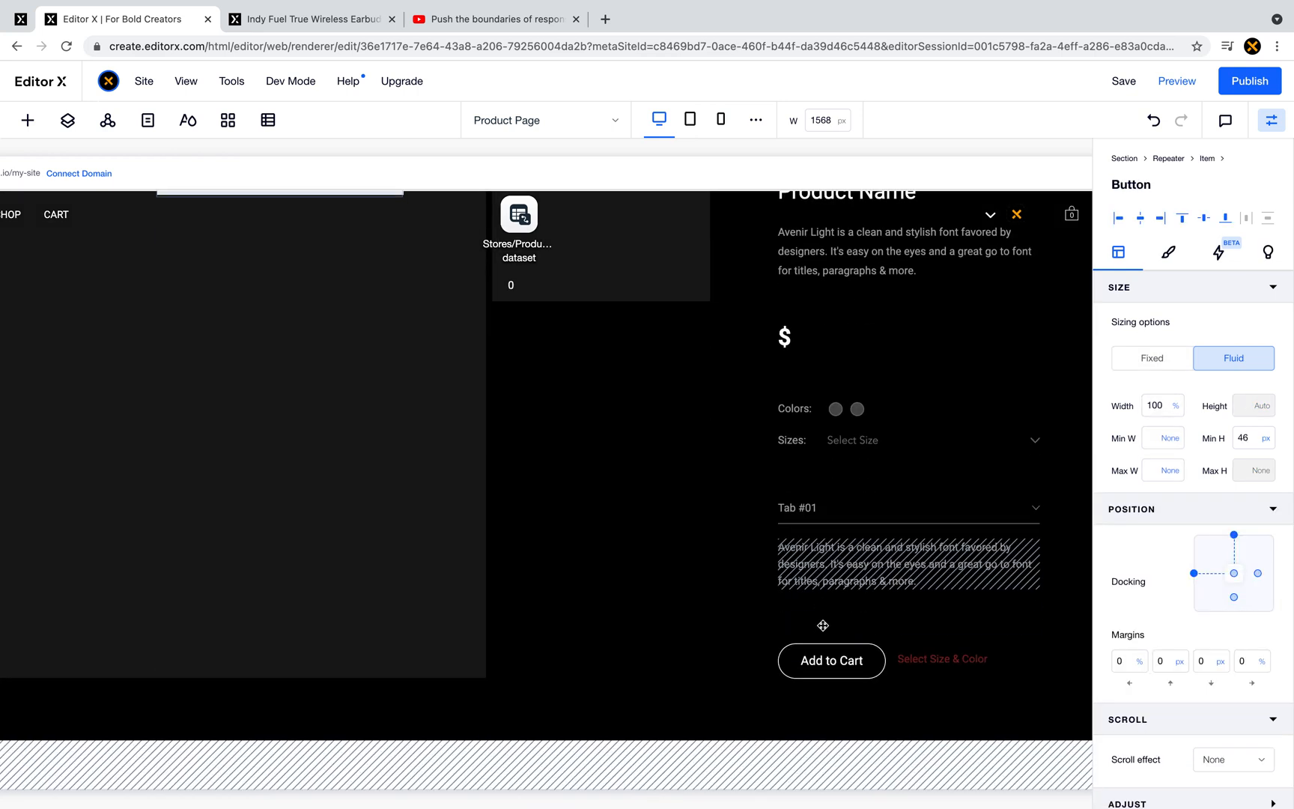
pyautogui.scroll(-1, 847, 524)
pyautogui.click(861, 469)
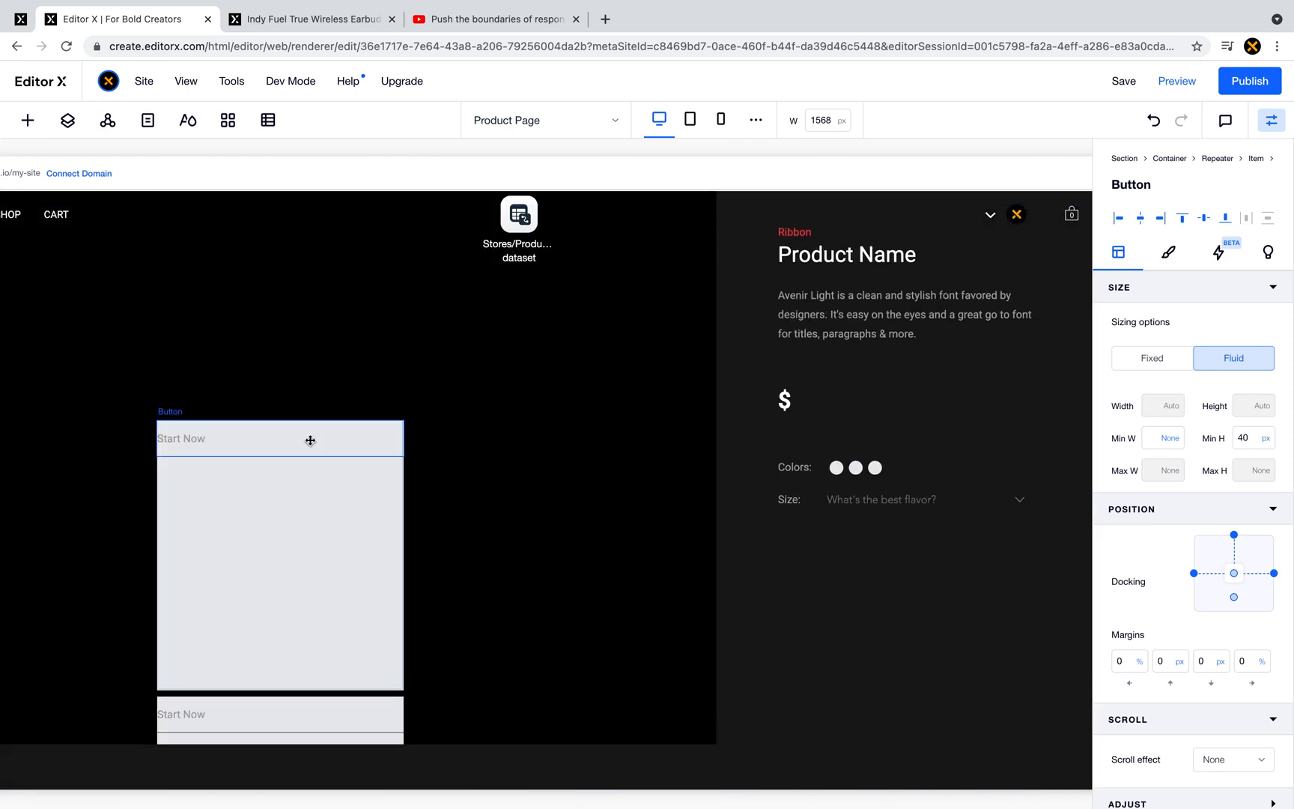
pyautogui.click(310, 440)
pyautogui.click(1250, 442)
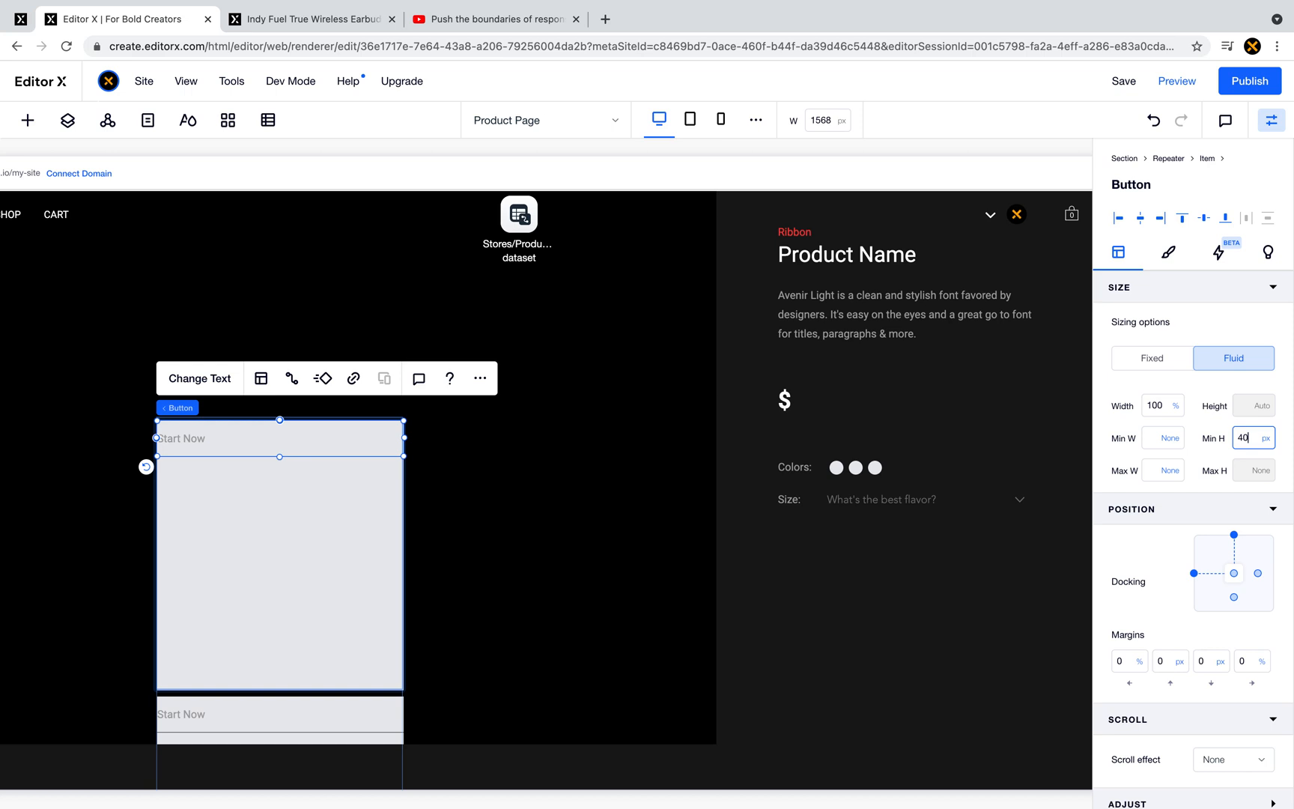
pyautogui.press('Tab')
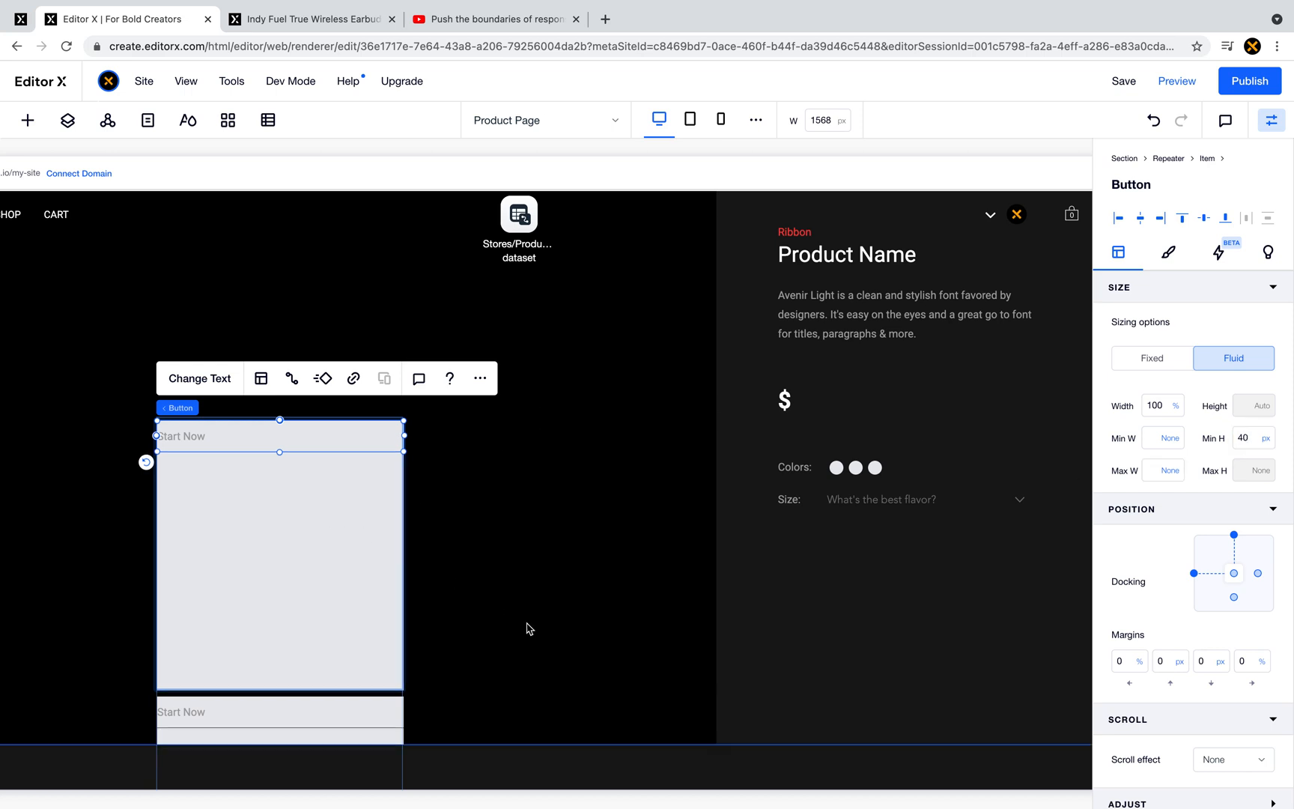
# - Copy the description text under the Tab #01 button in the finished layout and paste it into the first repeater item
pyautogui.hscroll(1, 538, 626)
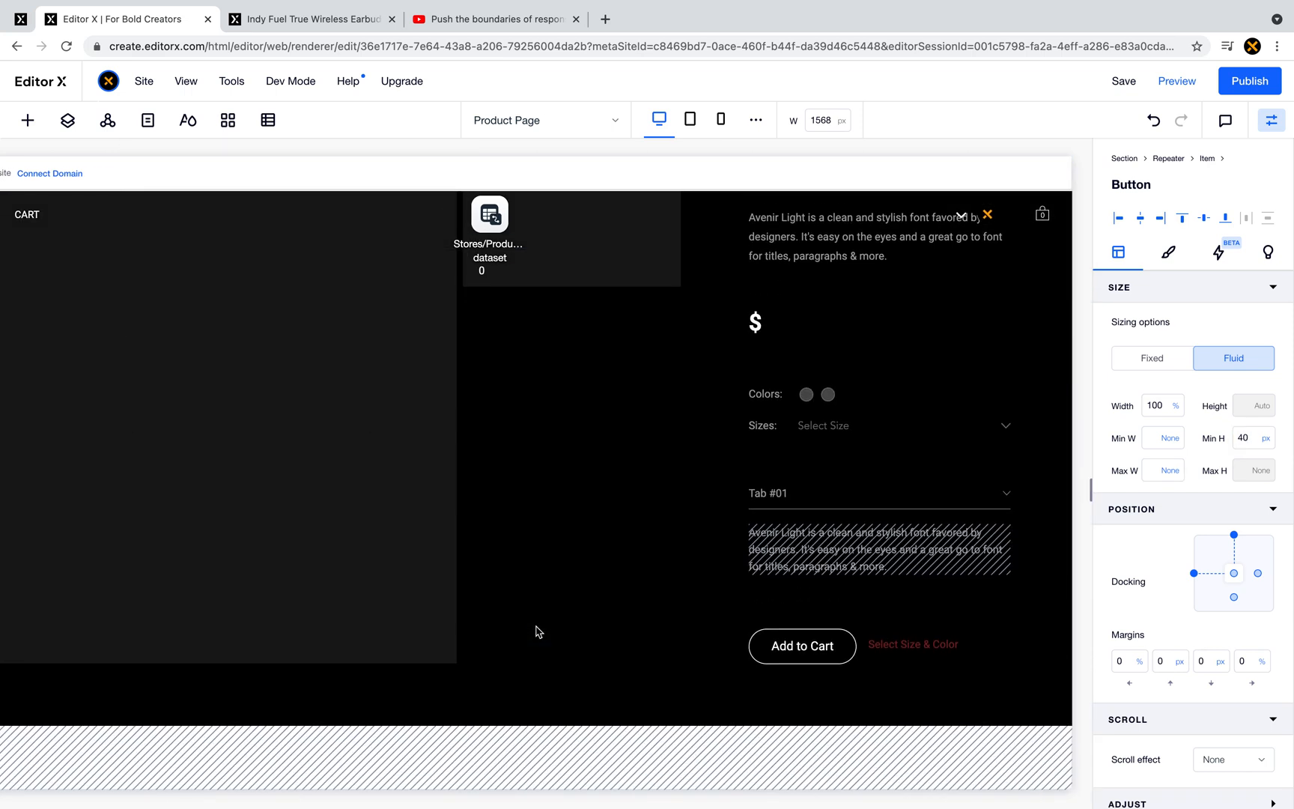
pyautogui.click(869, 551)
pyautogui.rightClick(862, 552)
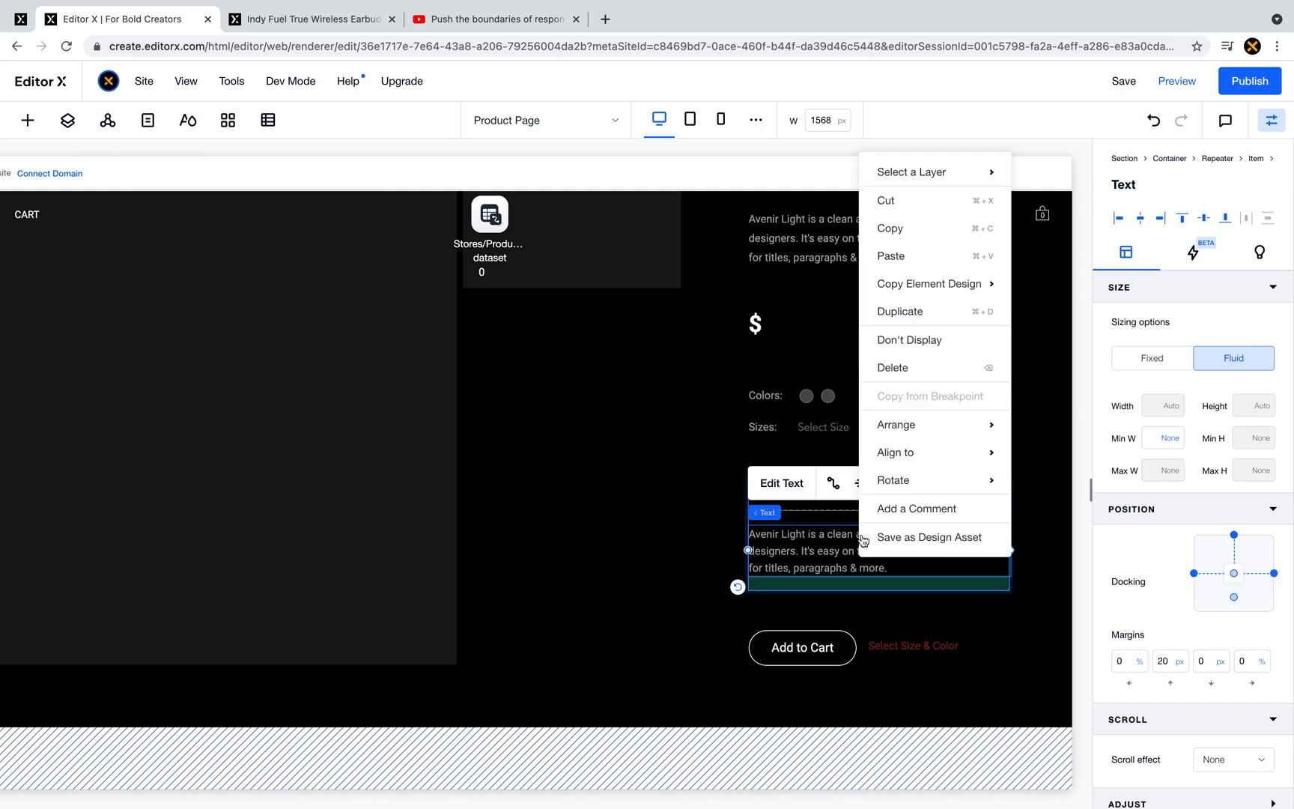
pyautogui.click(913, 229)
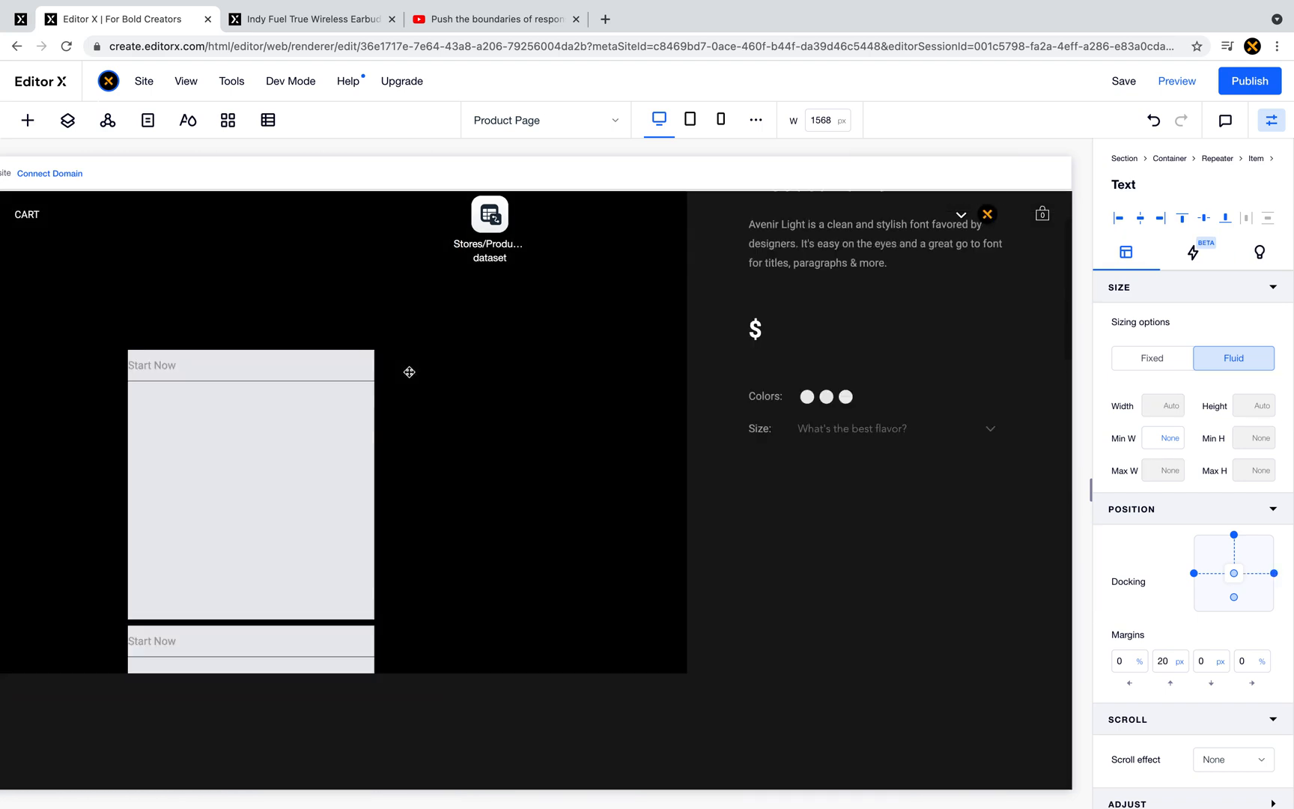
pyautogui.click(196, 428)
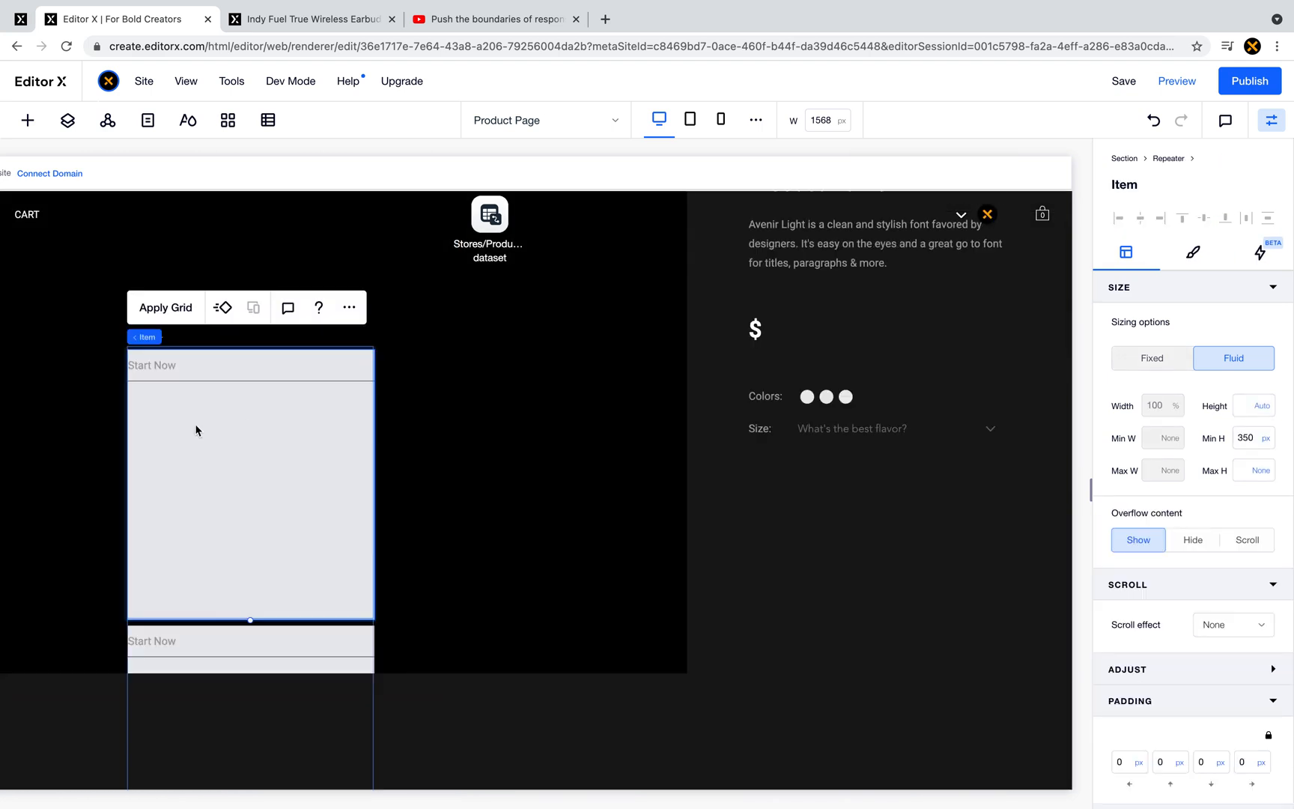
pyautogui.rightClick(197, 427)
pyautogui.moveTo(236, 517)
pyautogui.click(242, 484)
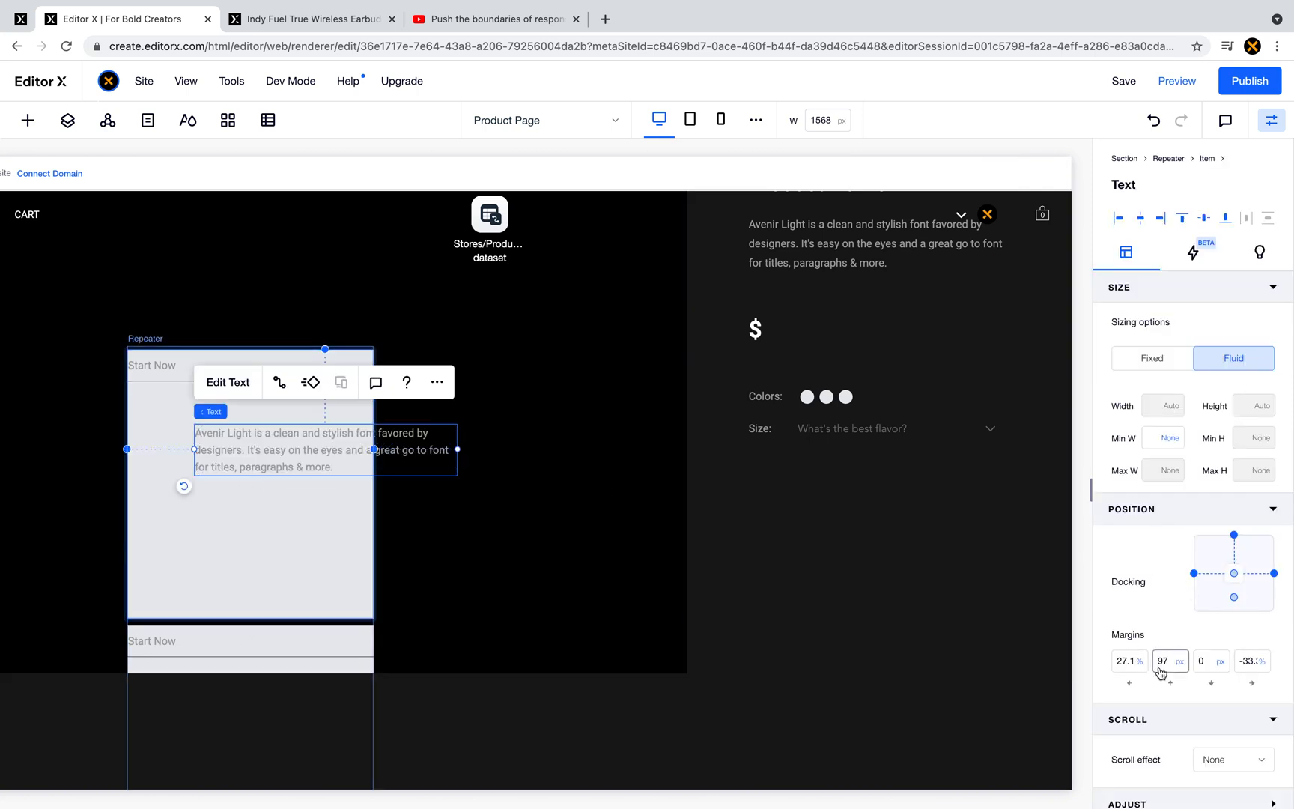
# - Set the pasted text's left, top and right margins to 0
pyautogui.click(1128, 660)
pyautogui.write('0')
pyautogui.press('Tab')
pyautogui.write('0')
pyautogui.press('Tab')
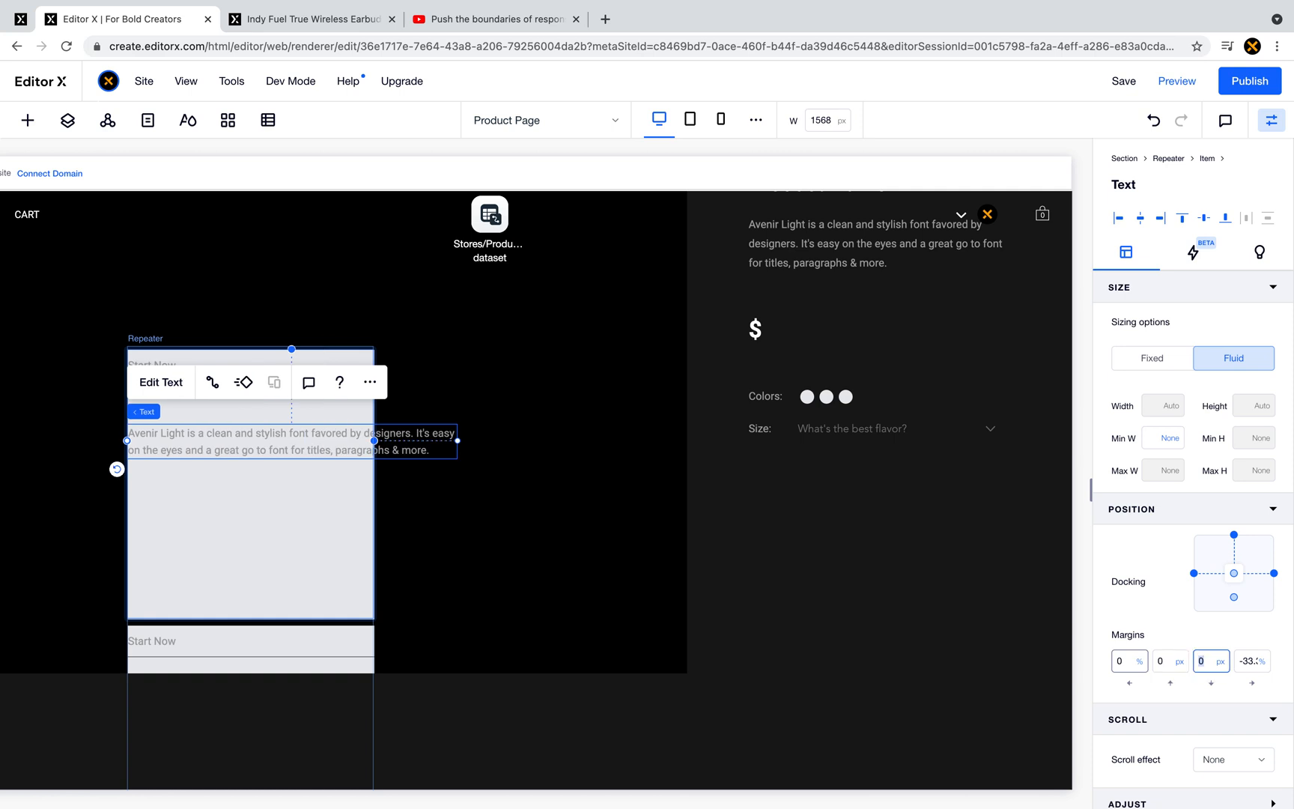
pyautogui.press('Tab')
pyautogui.write('0')
pyautogui.press('Return')
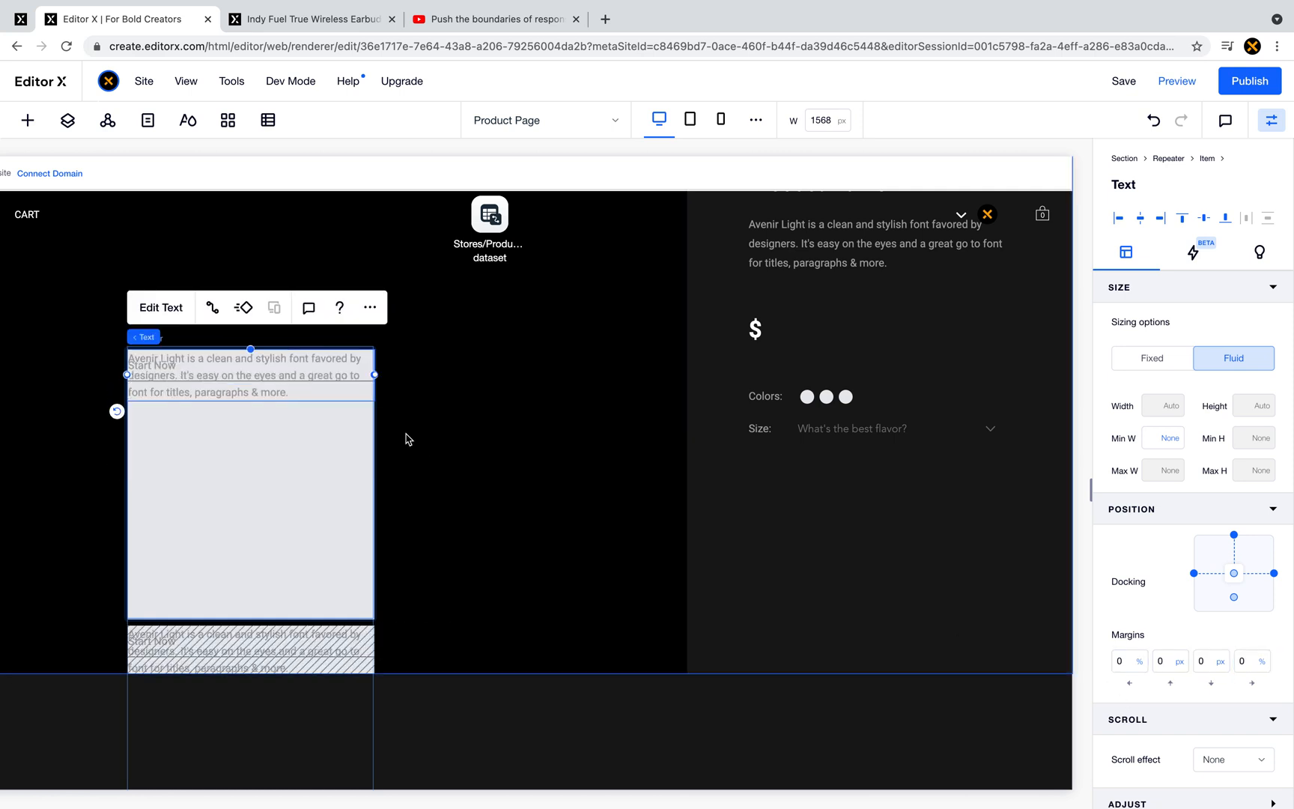
# - Move the text below the Start Now button and set the repeater item's minimum height to None
pyautogui.moveTo(212, 445); pyautogui.dragTo(211, 442)
pyautogui.click(264, 540)
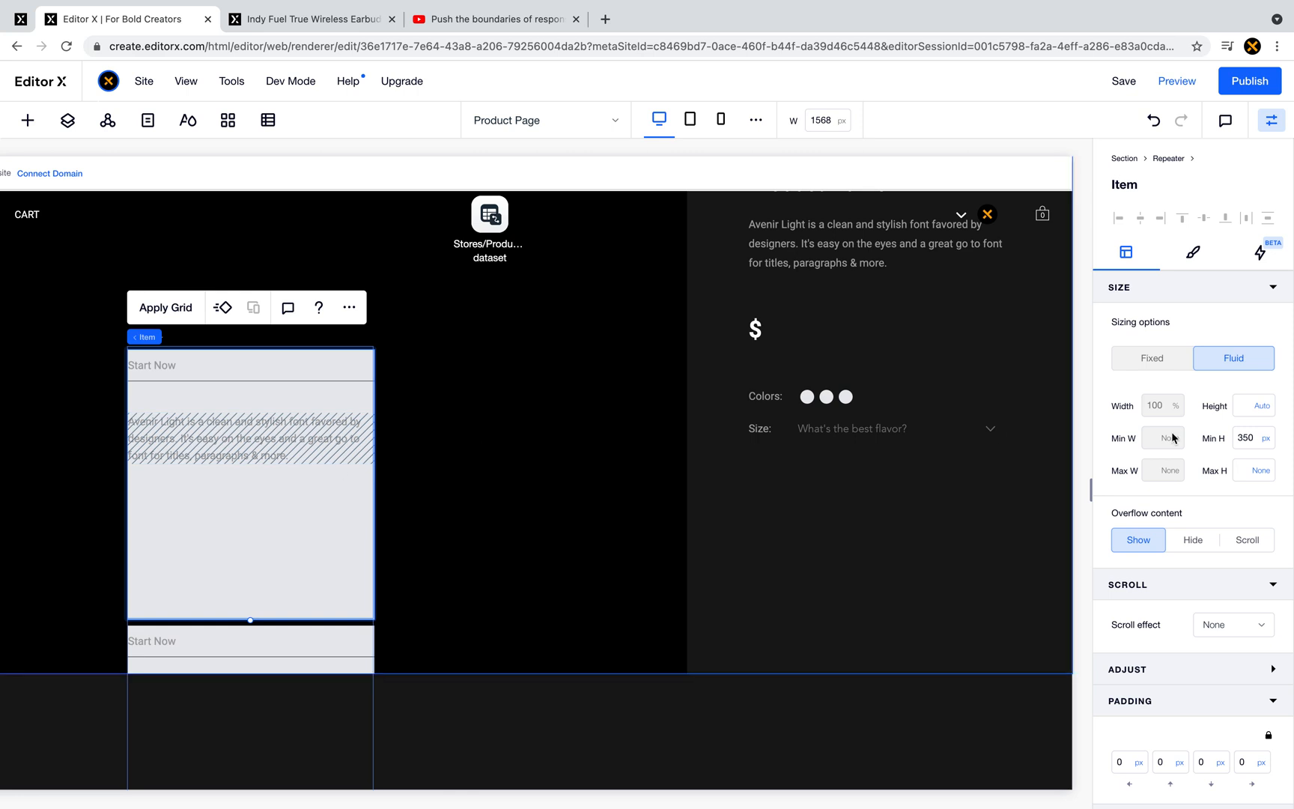
pyautogui.click(1264, 439)
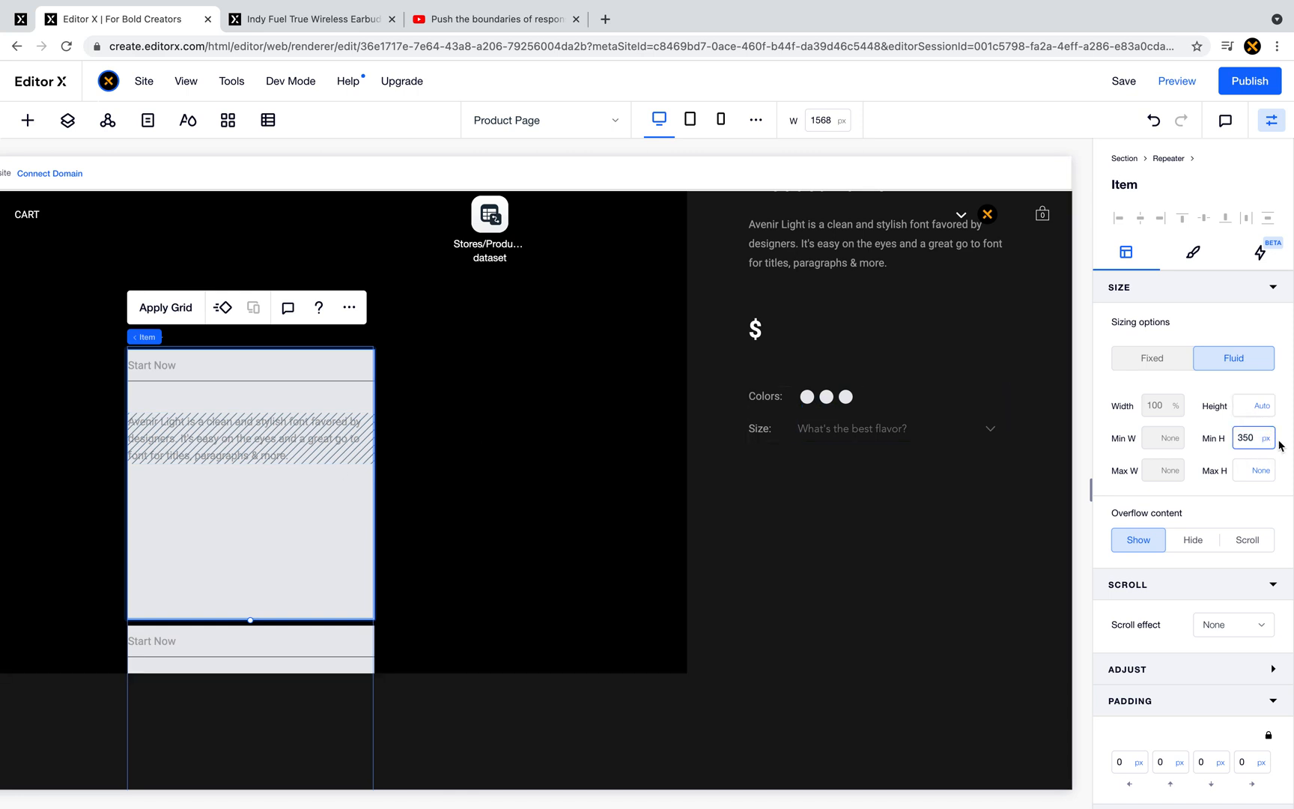
pyautogui.click(1269, 439)
pyautogui.click(1222, 393)
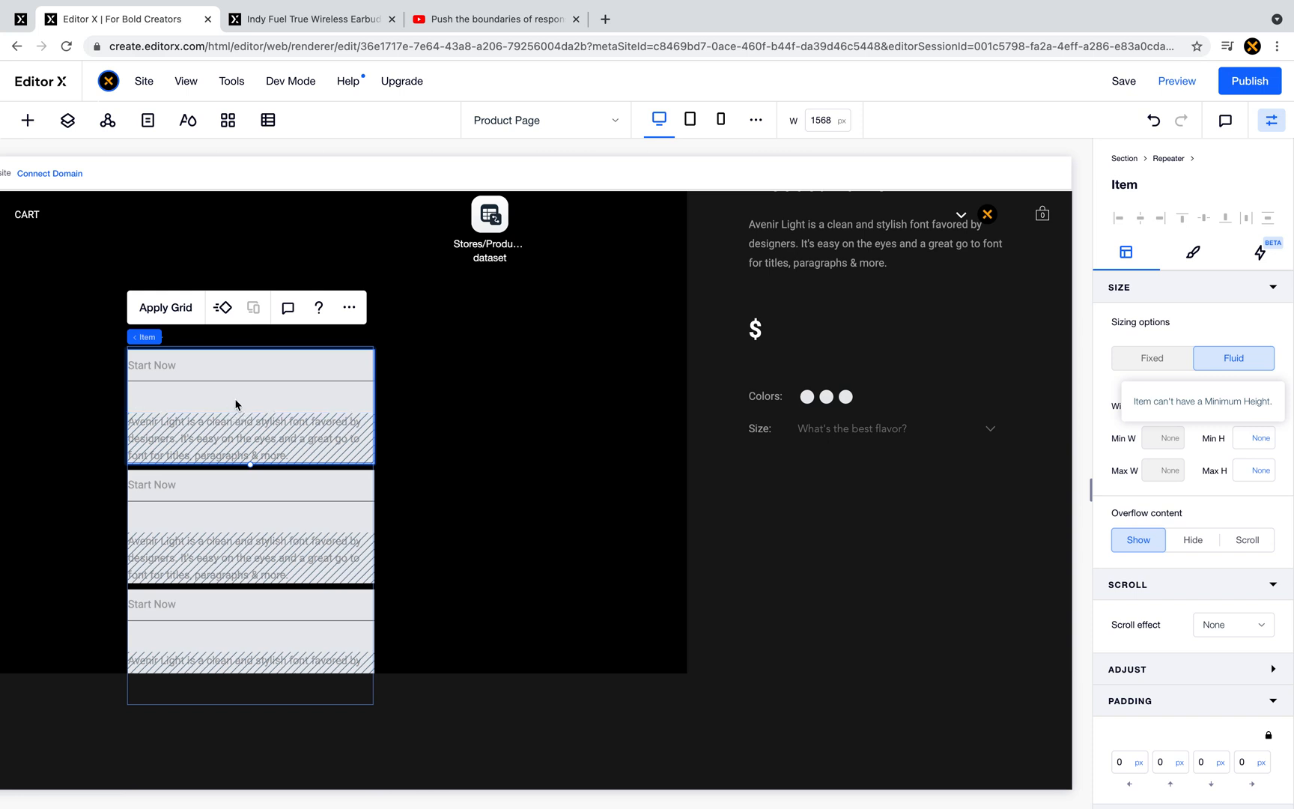
# - Apply a 1x2 grid to the repeater item and check the Start Now button's grid area
pyautogui.click(166, 307)
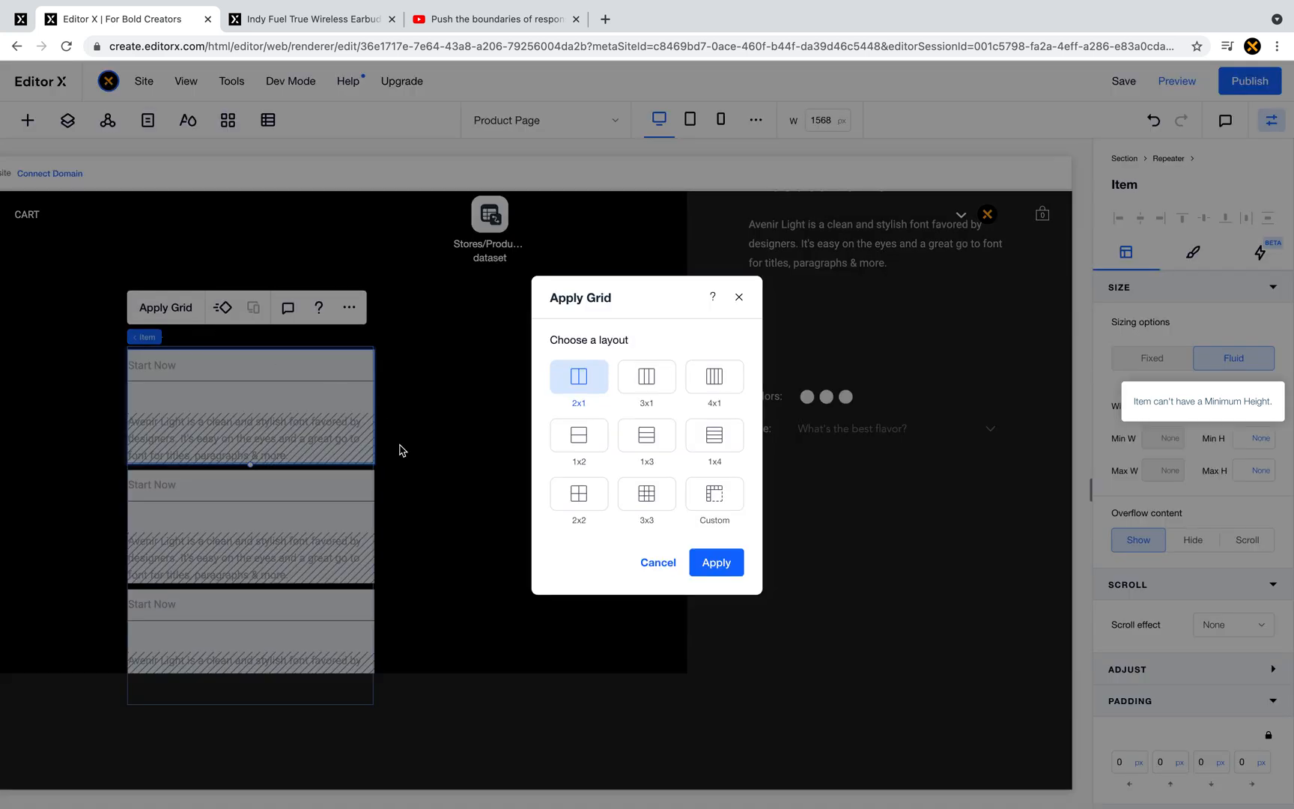
pyautogui.click(591, 444)
pyautogui.click(715, 563)
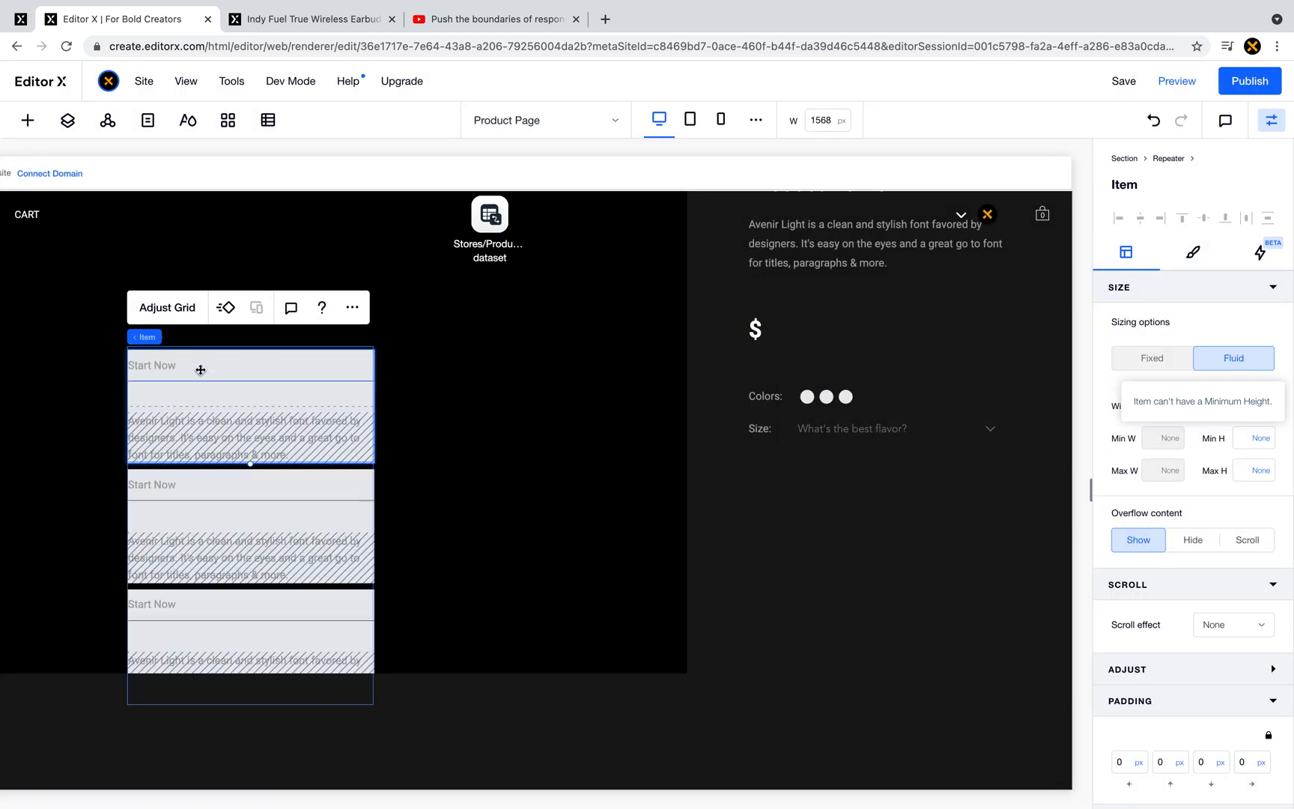
pyautogui.click(218, 368)
pyautogui.scroll(-2, 1225, 644)
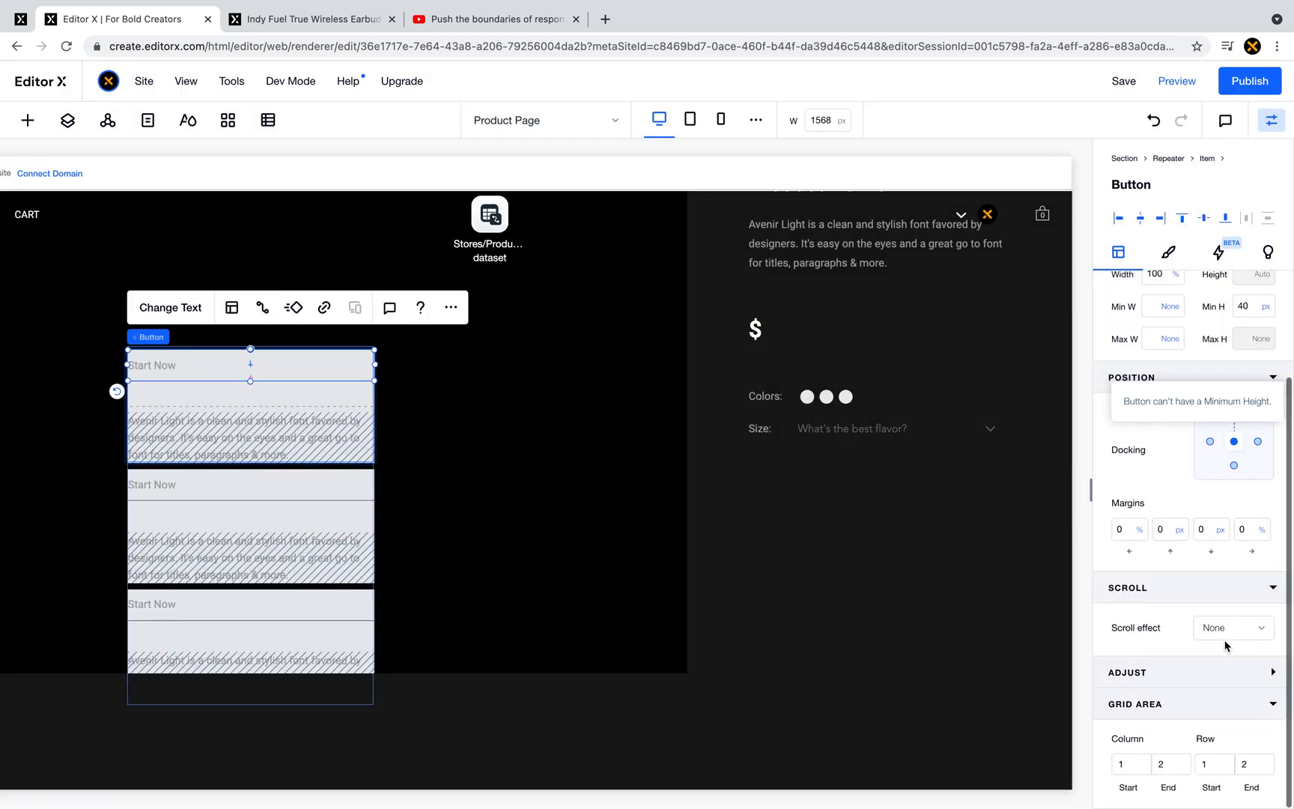
# - Edit the item's grid and set the height of the first row, which holds the button, to max-content
pyautogui.click(304, 392)
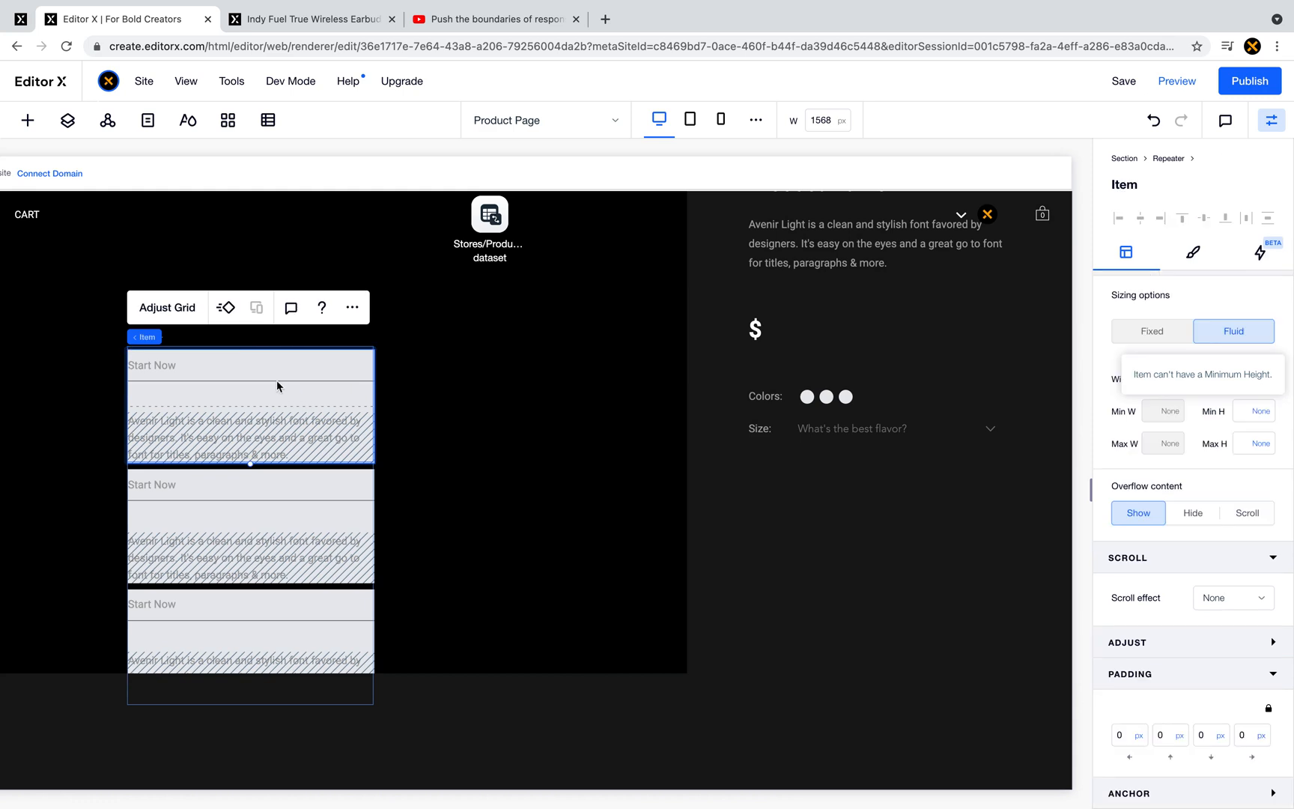
pyautogui.click(185, 307)
pyautogui.click(618, 504)
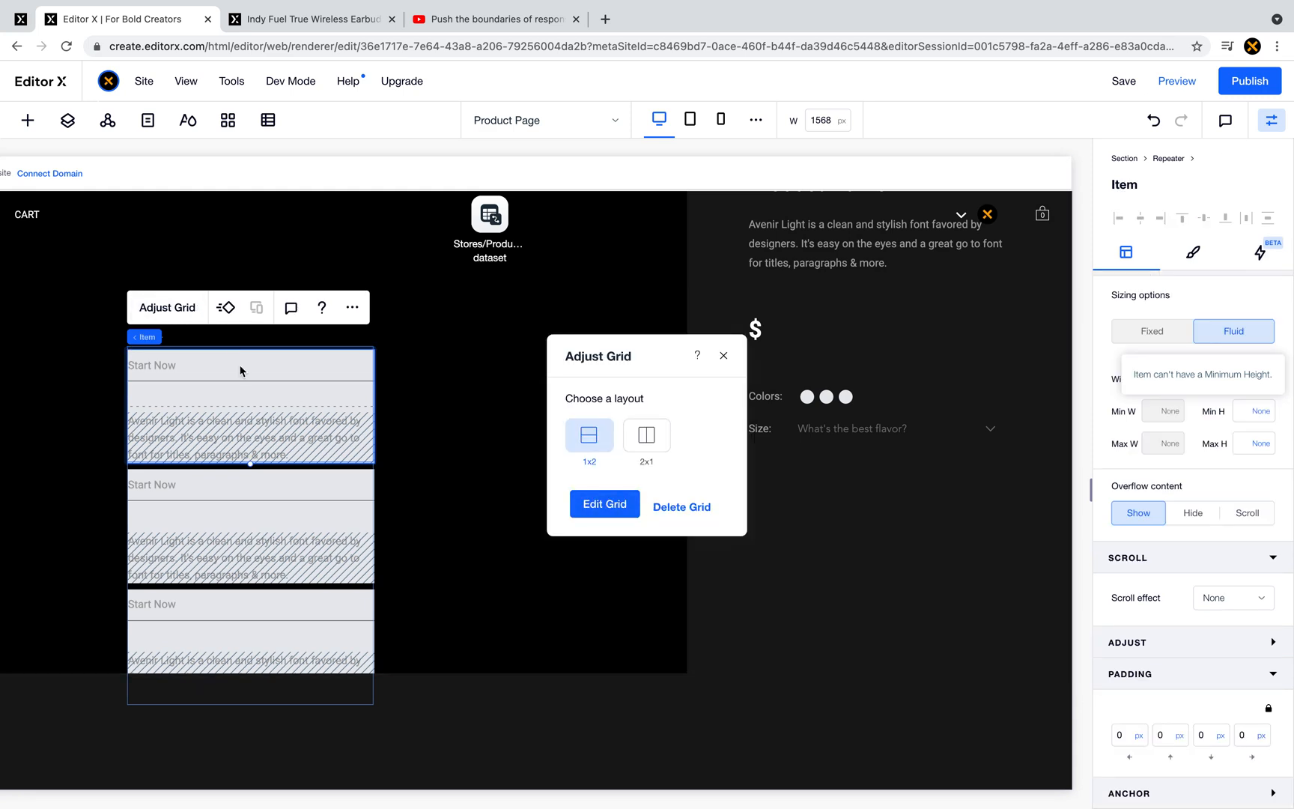
pyautogui.click(289, 364)
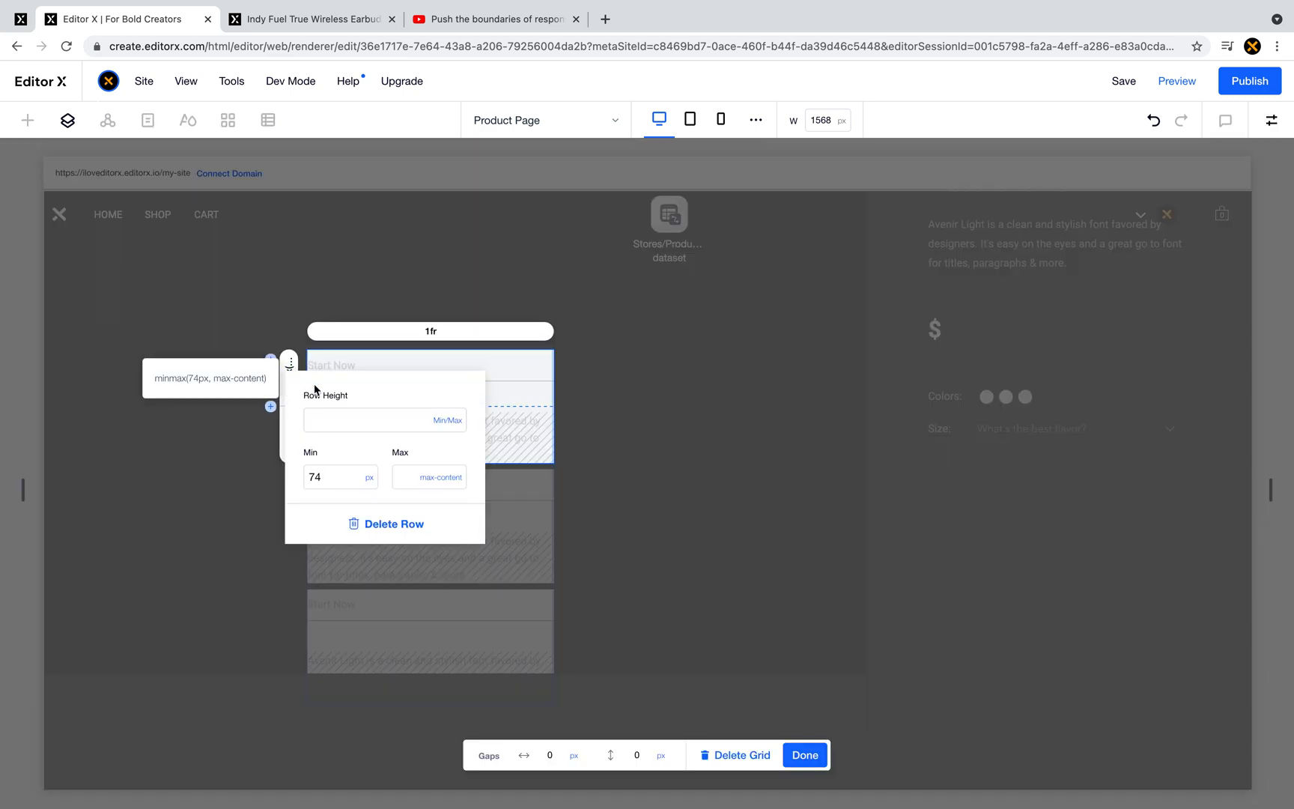
pyautogui.click(451, 421)
pyautogui.click(485, 476)
pyautogui.click(610, 429)
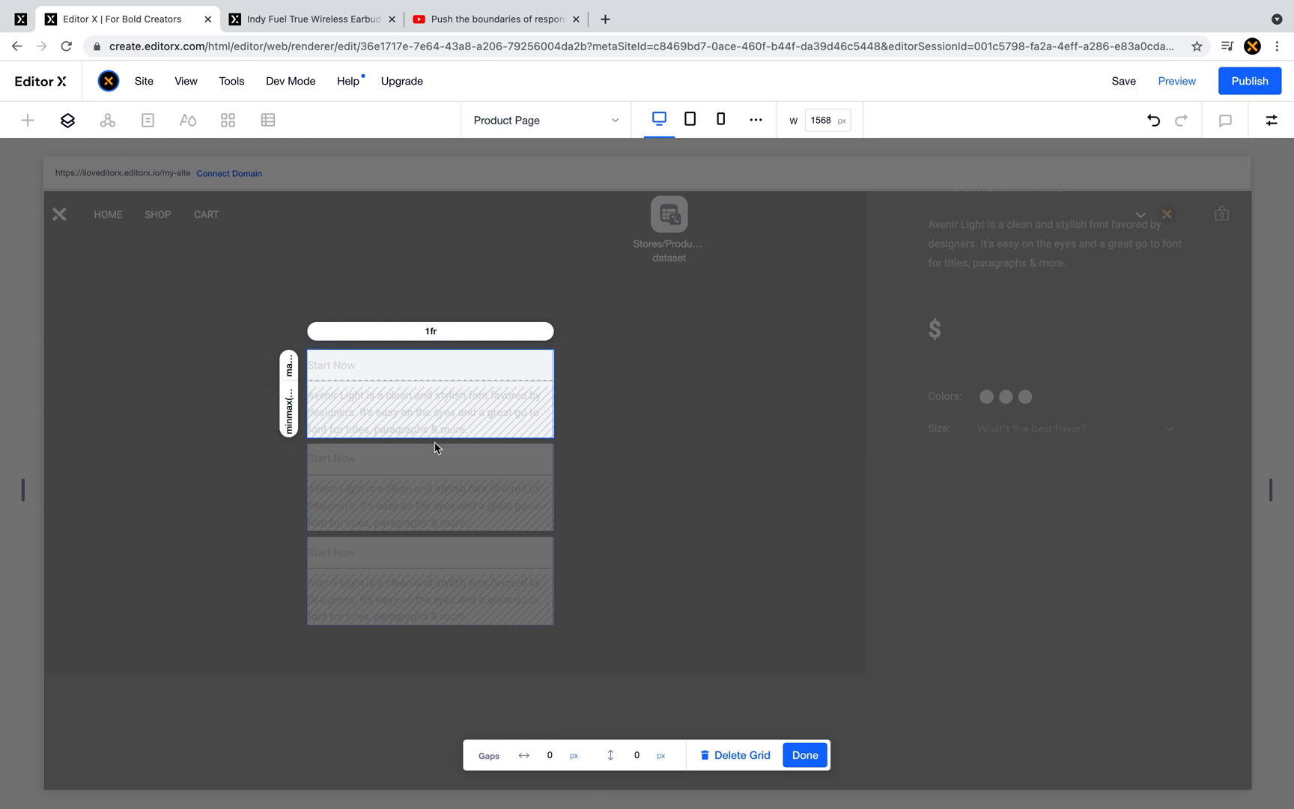
# - Set the height of the item's second grid row to max-content and finish editing the grid
pyautogui.click(290, 404)
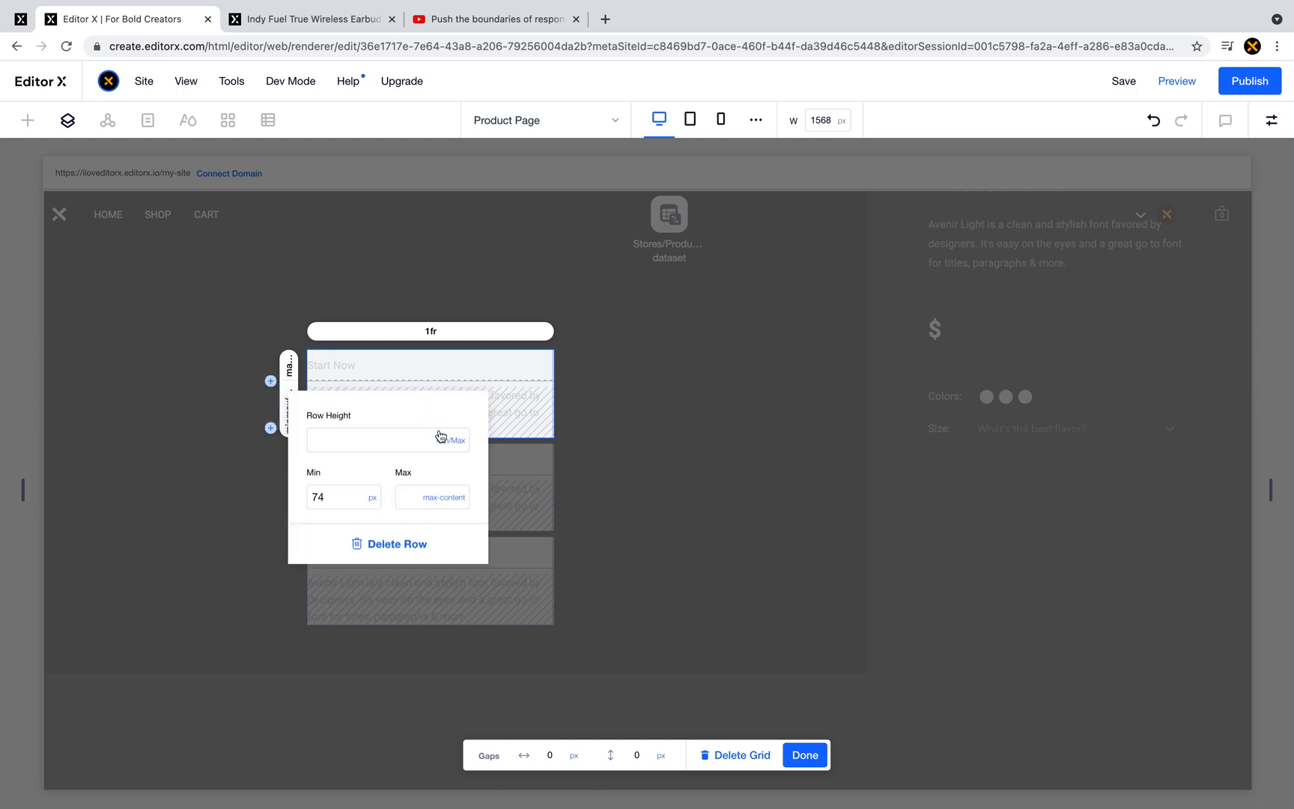
pyautogui.click(442, 439)
pyautogui.click(486, 498)
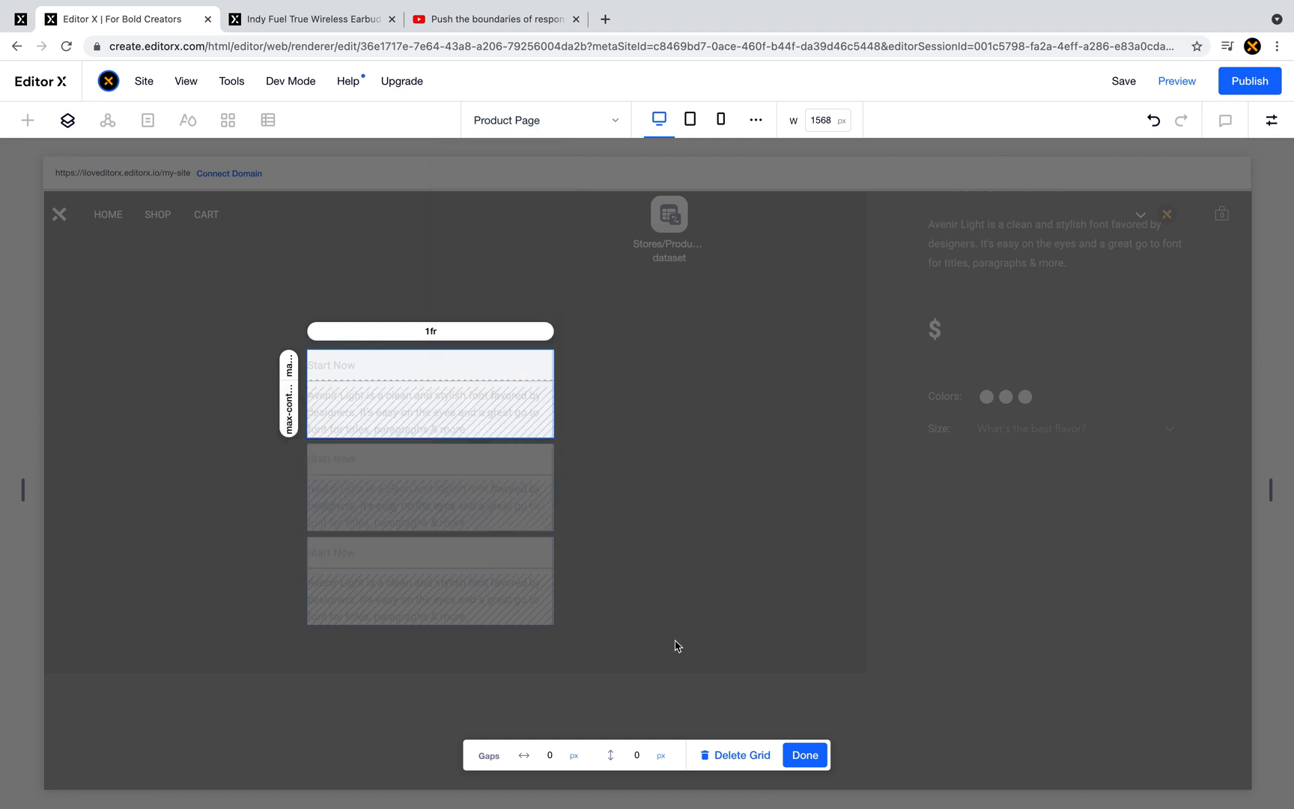
pyautogui.click(711, 649)
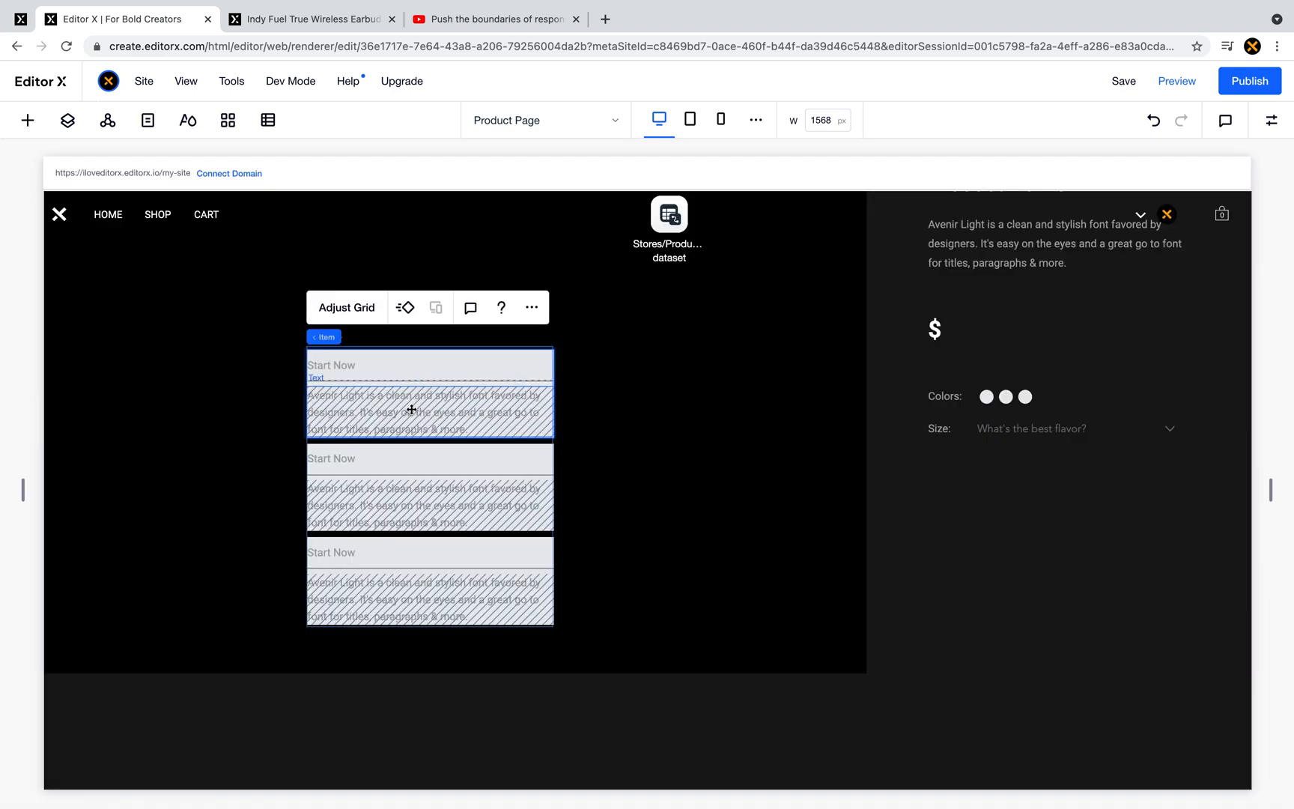
# - Turn on Dev Mode, clear the Hidden and Collapsed default values for the item's text, and minimize the code area
pyautogui.click(413, 410)
pyautogui.click(1271, 121)
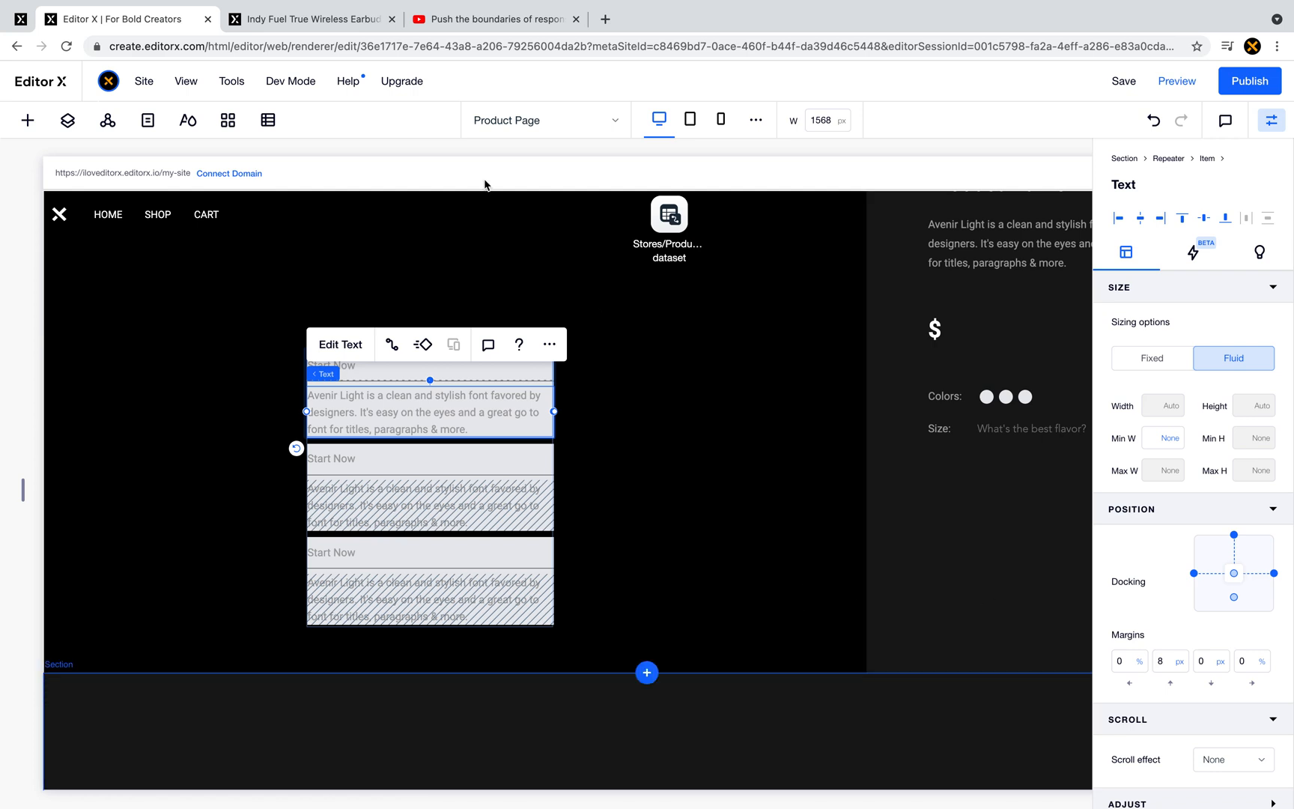
pyautogui.moveTo(290, 80)
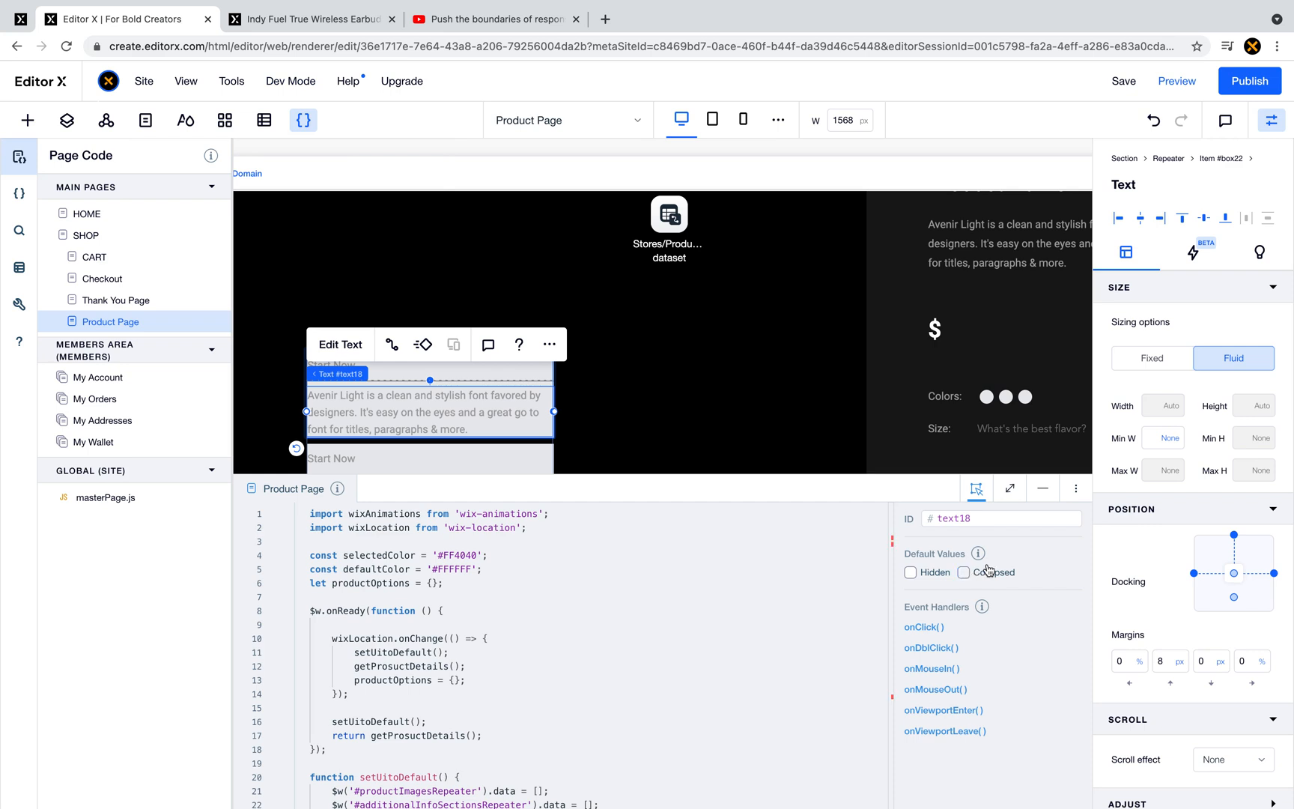
pyautogui.click(1041, 497)
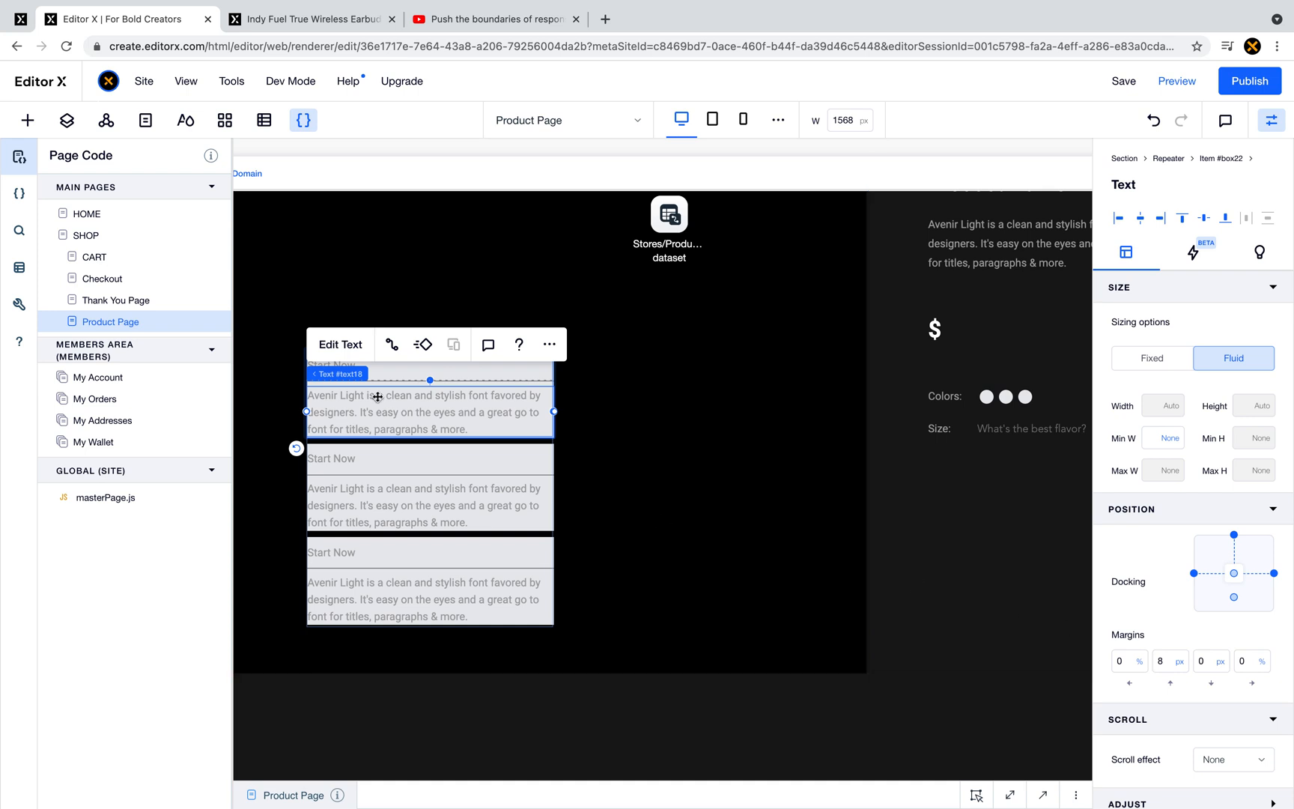
# - Set the repeater item's bottom padding to 20 px
pyautogui.moveTo(352, 372)
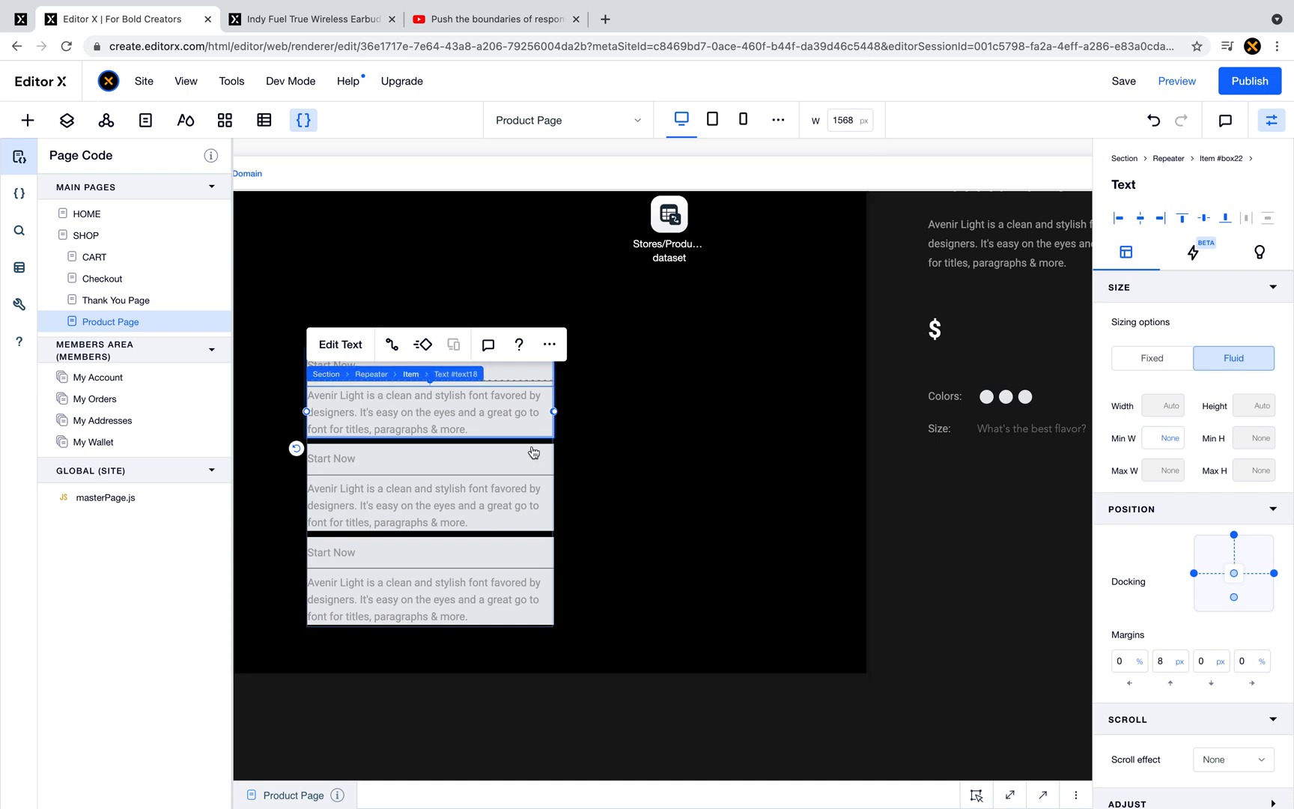
pyautogui.click(411, 374)
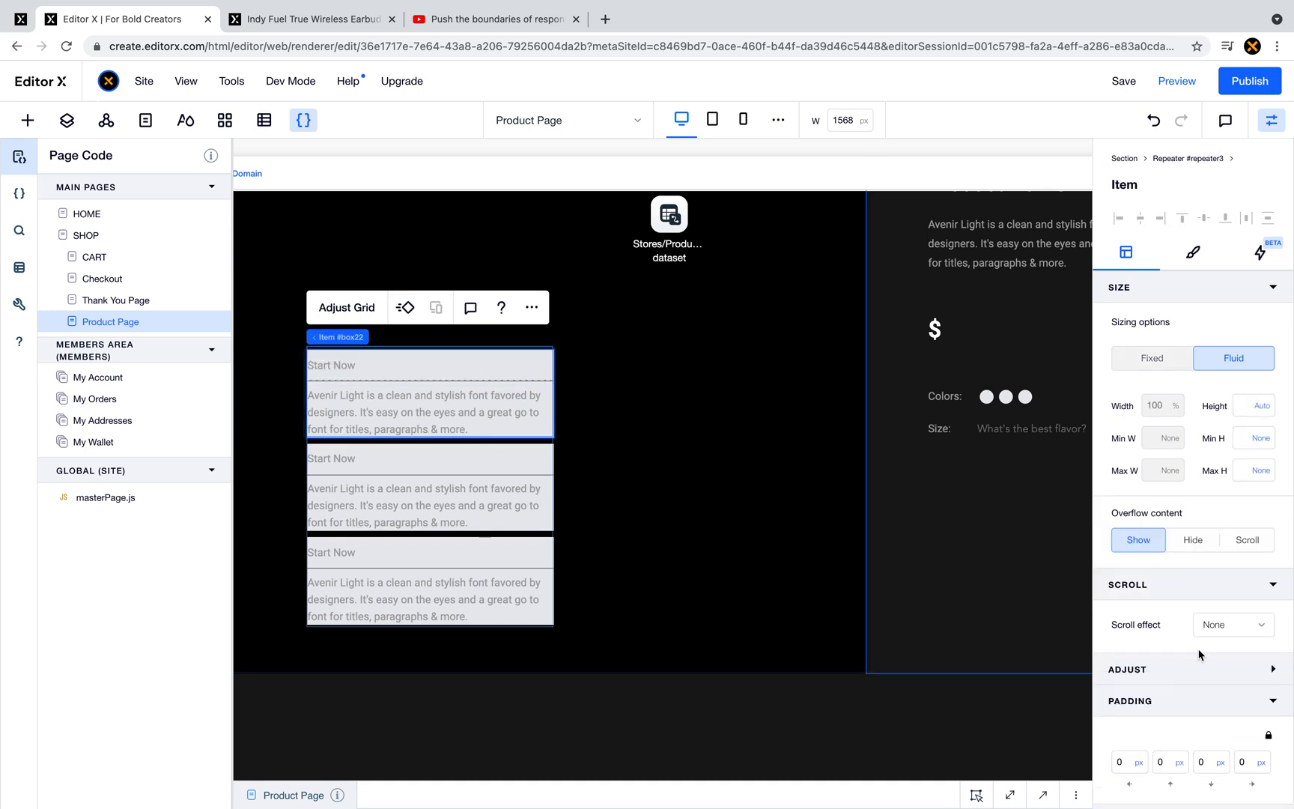
pyautogui.scroll(-1, 1208, 698)
pyautogui.click(1203, 737)
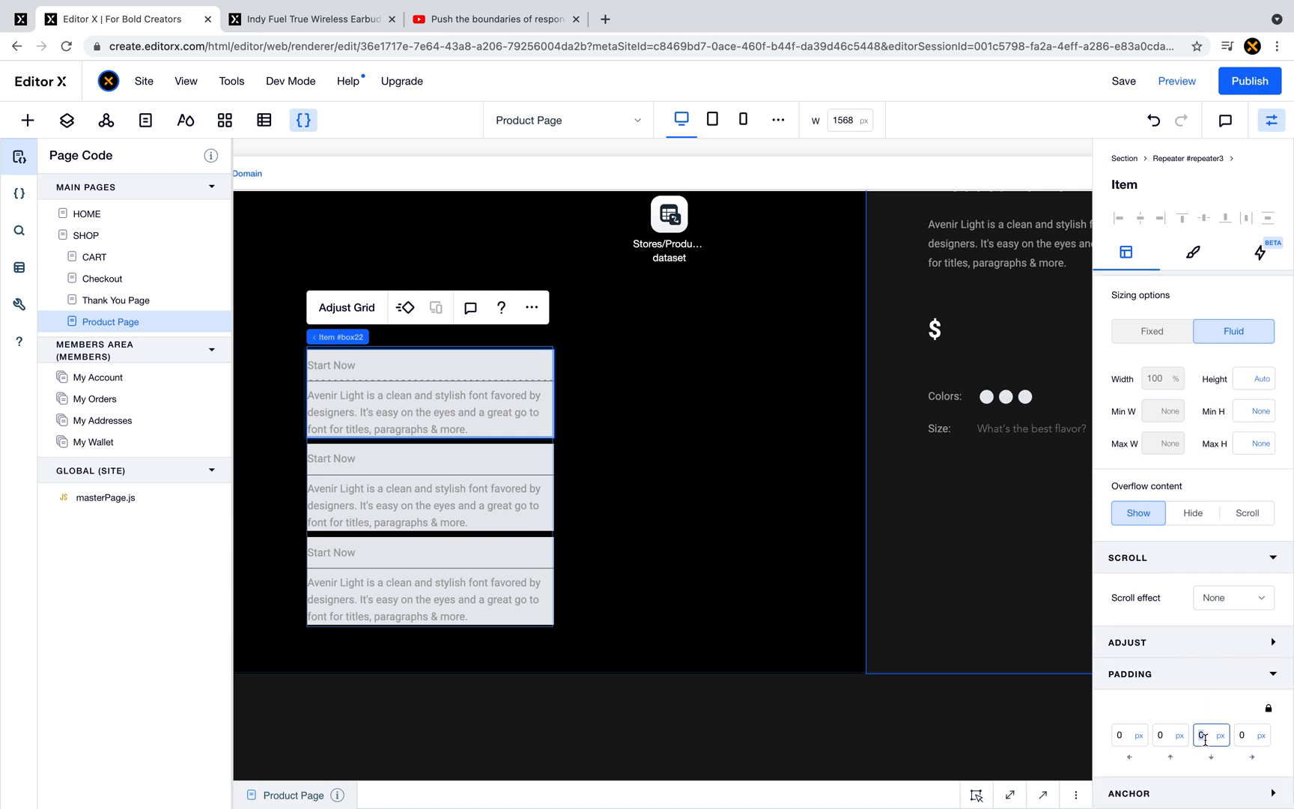
pyautogui.write('20')
pyautogui.press('Return')
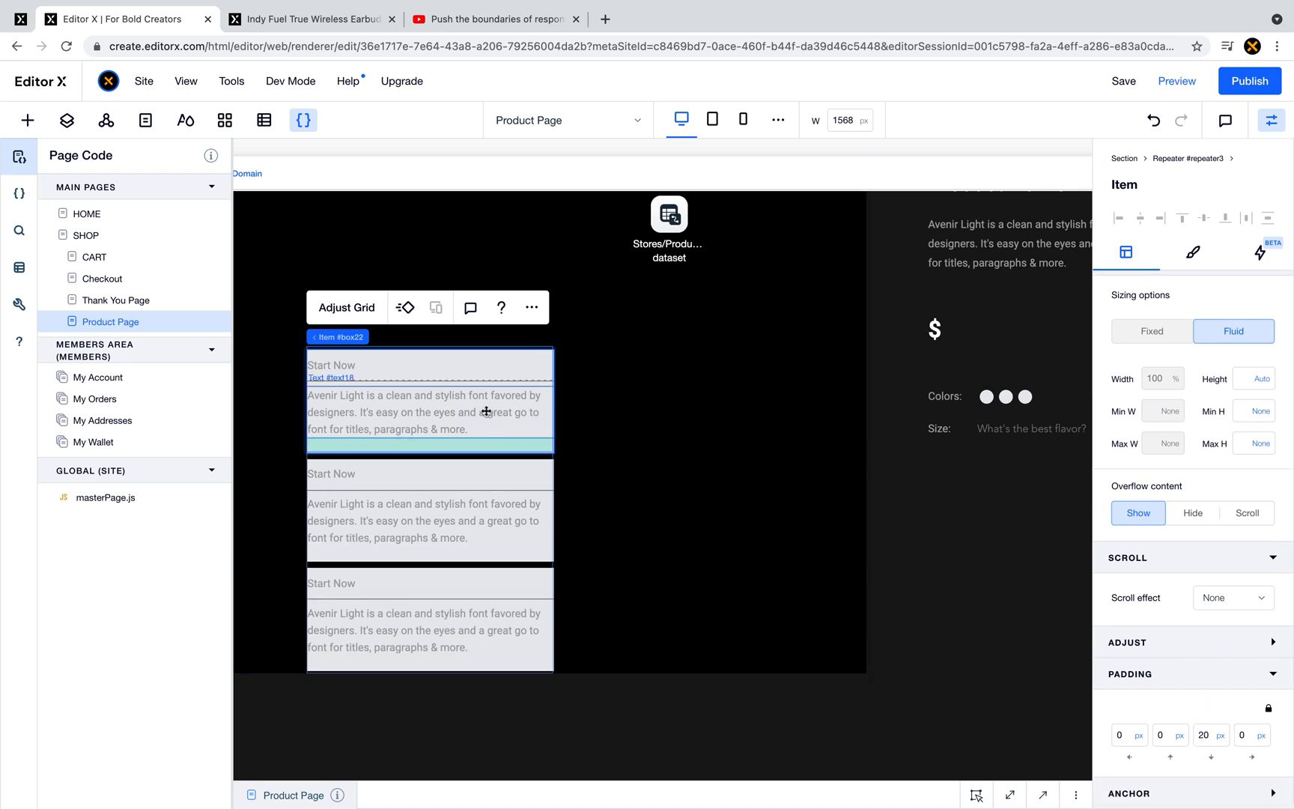
# - Set the top margin of the text in the repeater item to 20 px
pyautogui.click(486, 411)
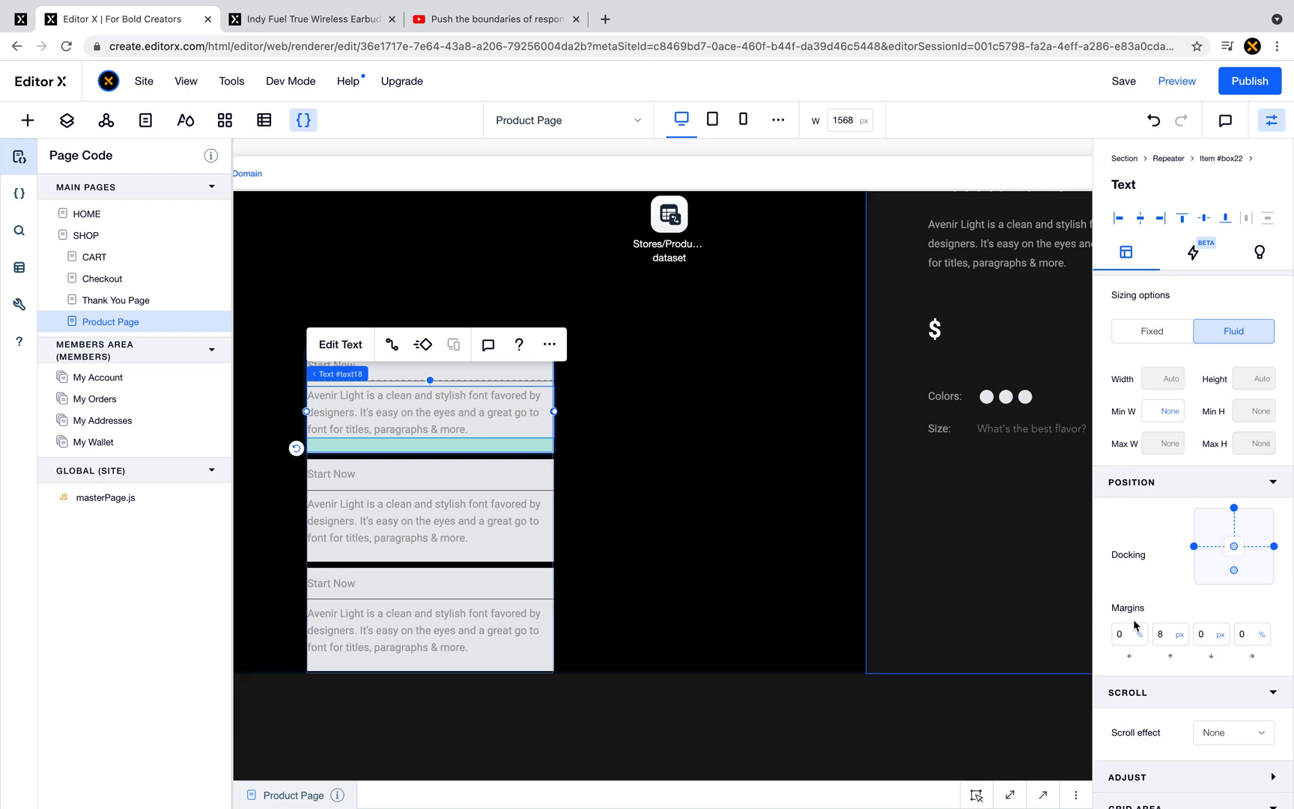
pyautogui.click(1166, 637)
pyautogui.press('Return')
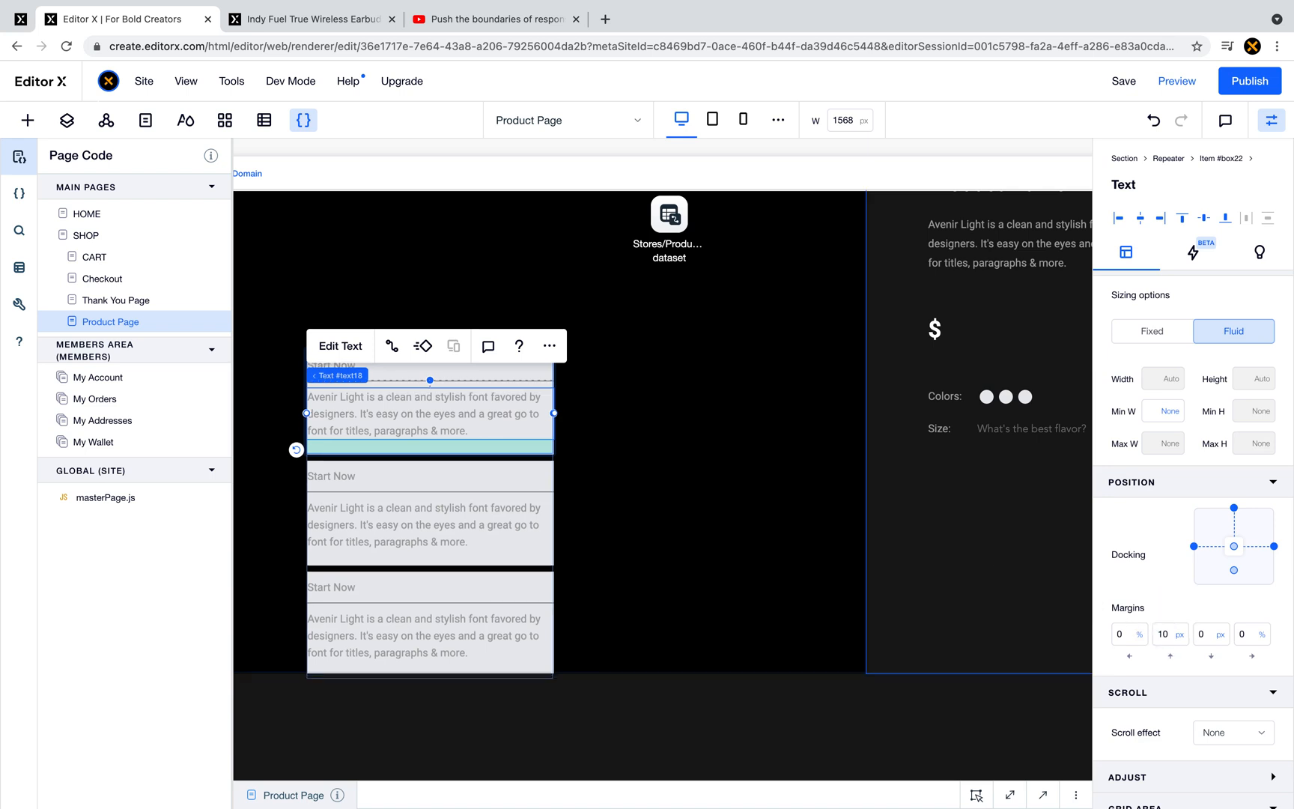
pyautogui.doubleClick(1170, 630)
pyautogui.press('Return')
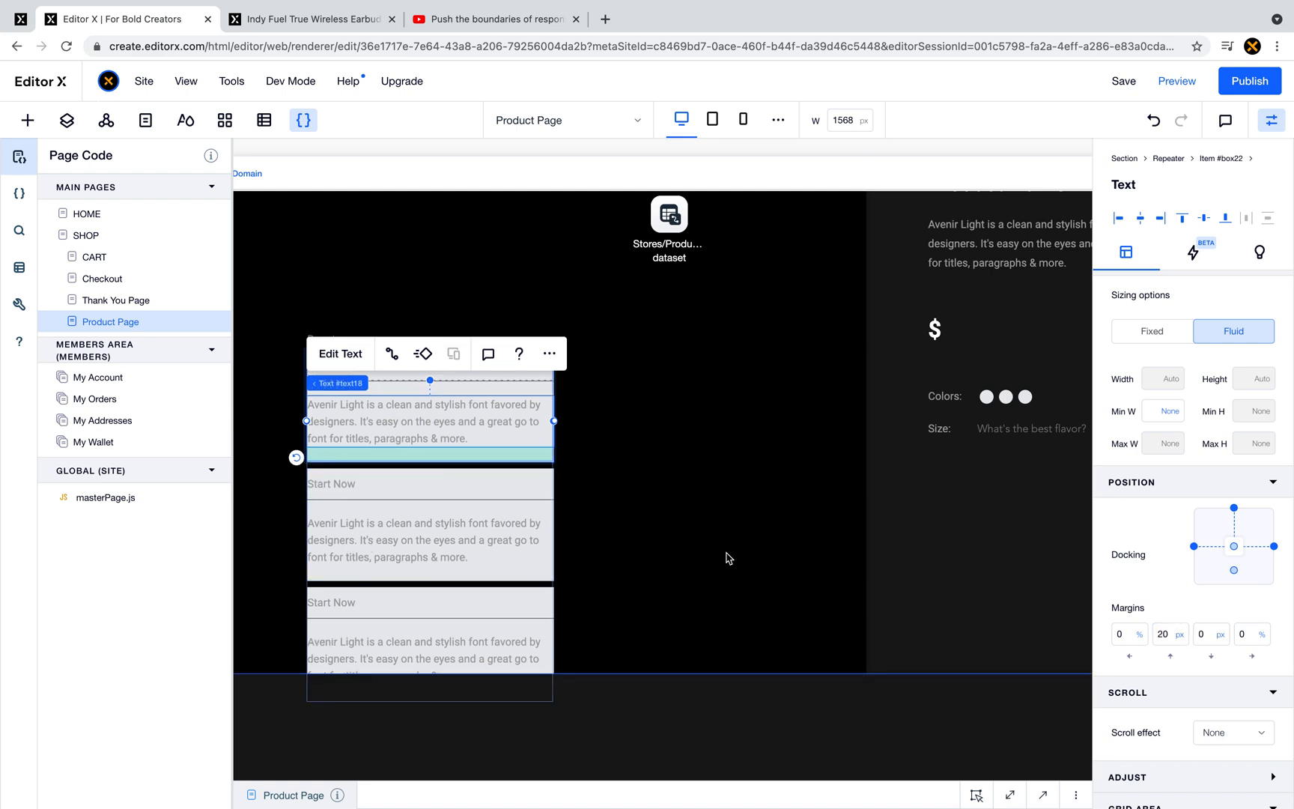
# - Check the spacing of the Product Info section on the live Indy Fuel True Wireless Earbud page and return to the editor
pyautogui.click(313, 19)
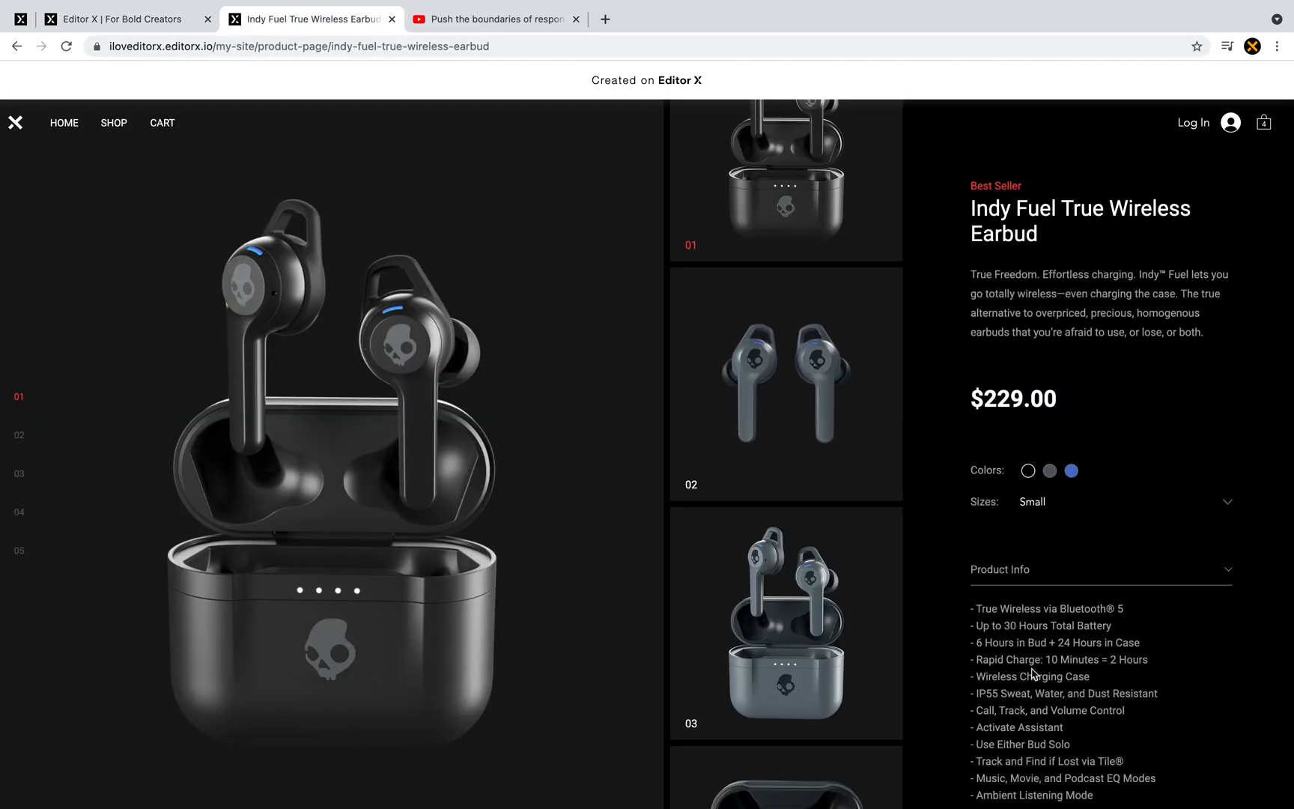
pyautogui.scroll(-2, 999, 653)
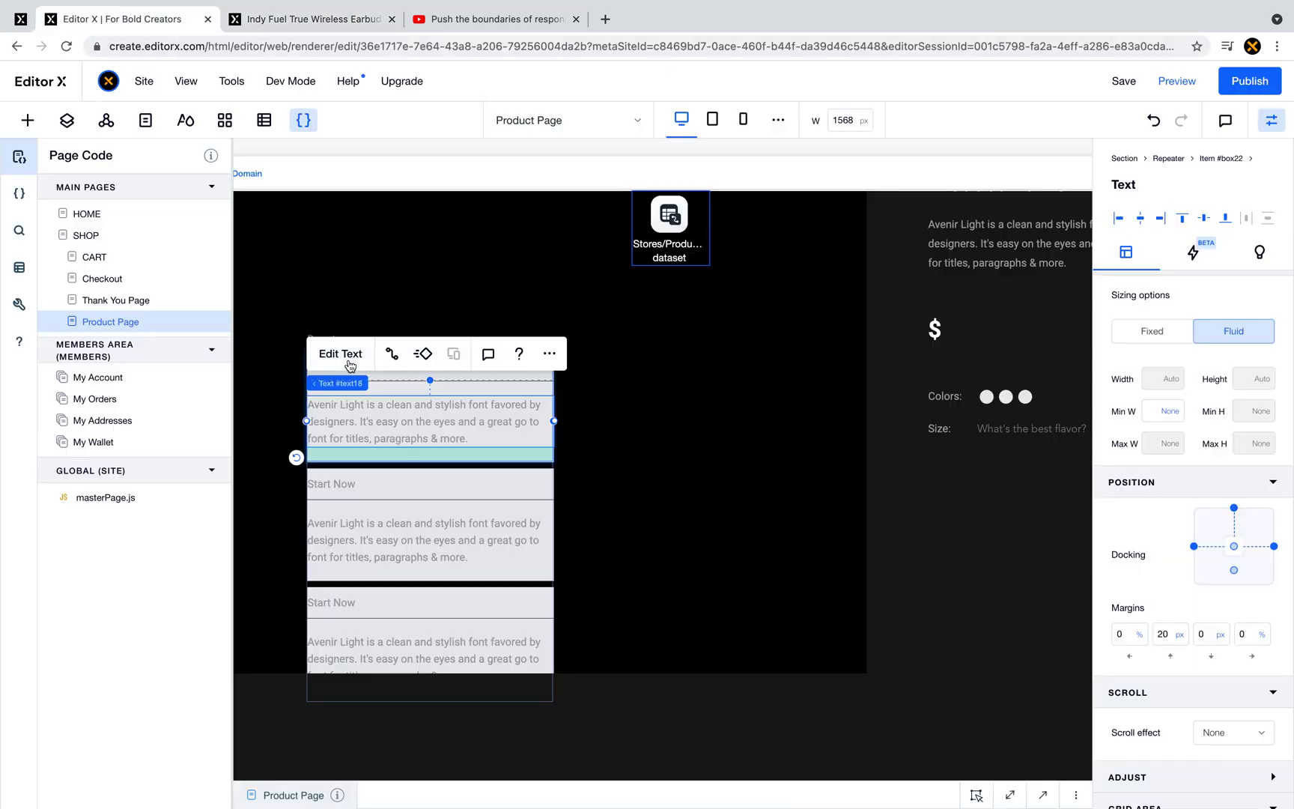
pyautogui.click(134, 19)
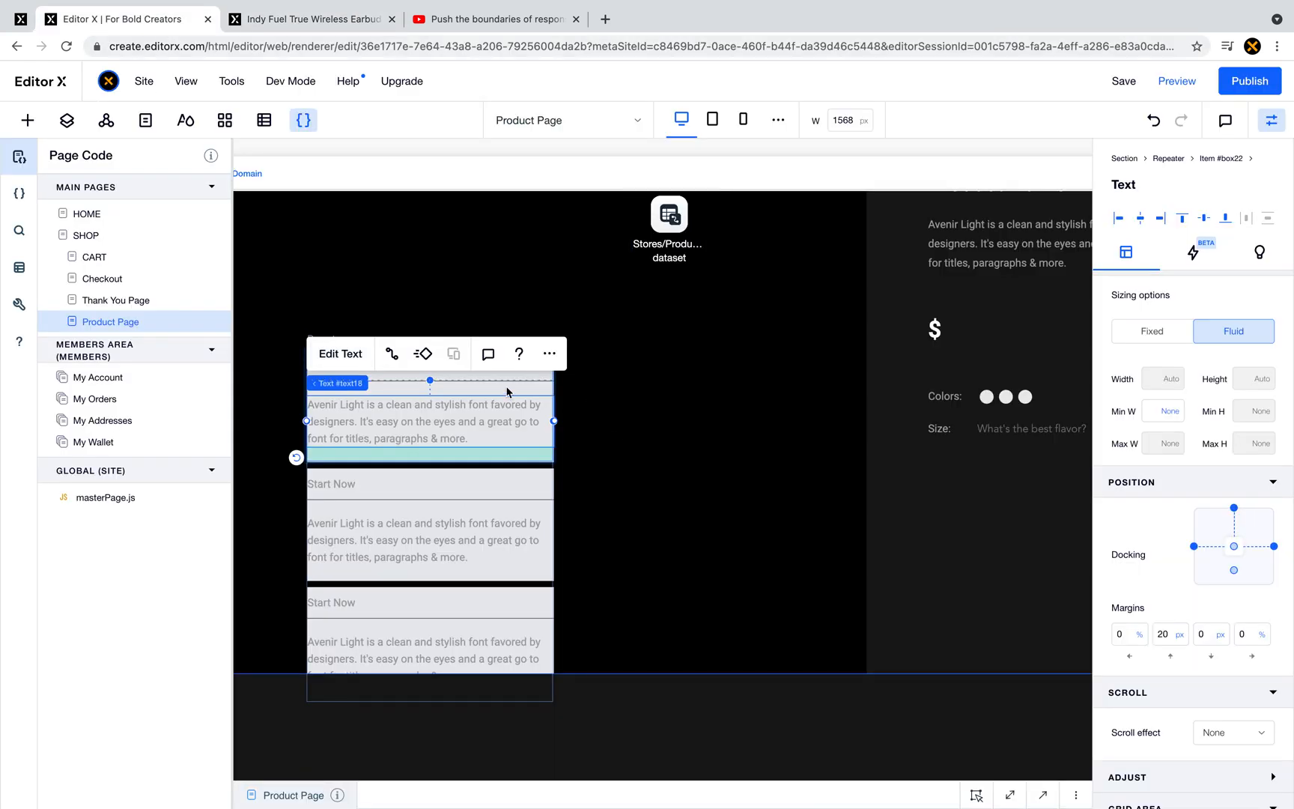
# - Make the background fill of the tab repeater's items fully transparent
pyautogui.click(588, 409)
pyautogui.click(507, 392)
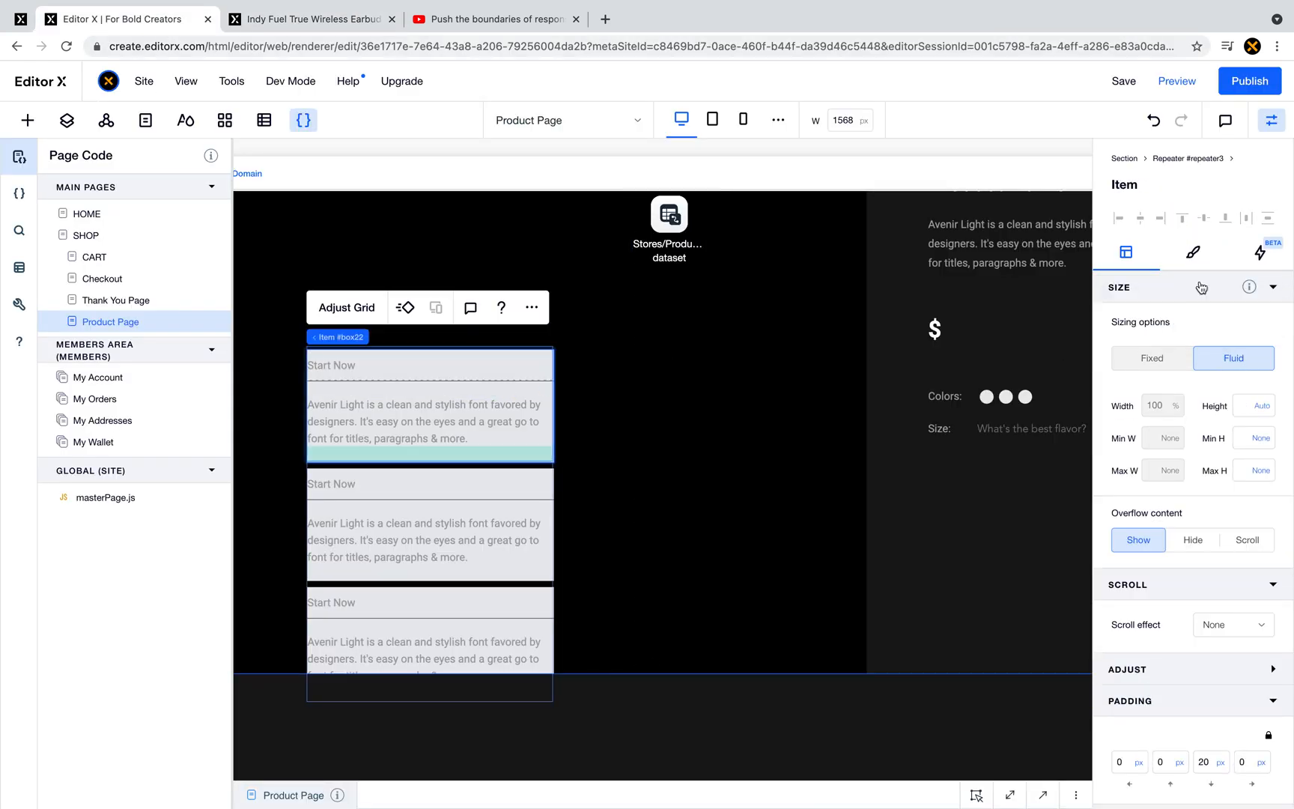
pyautogui.click(1193, 251)
pyautogui.click(1162, 355)
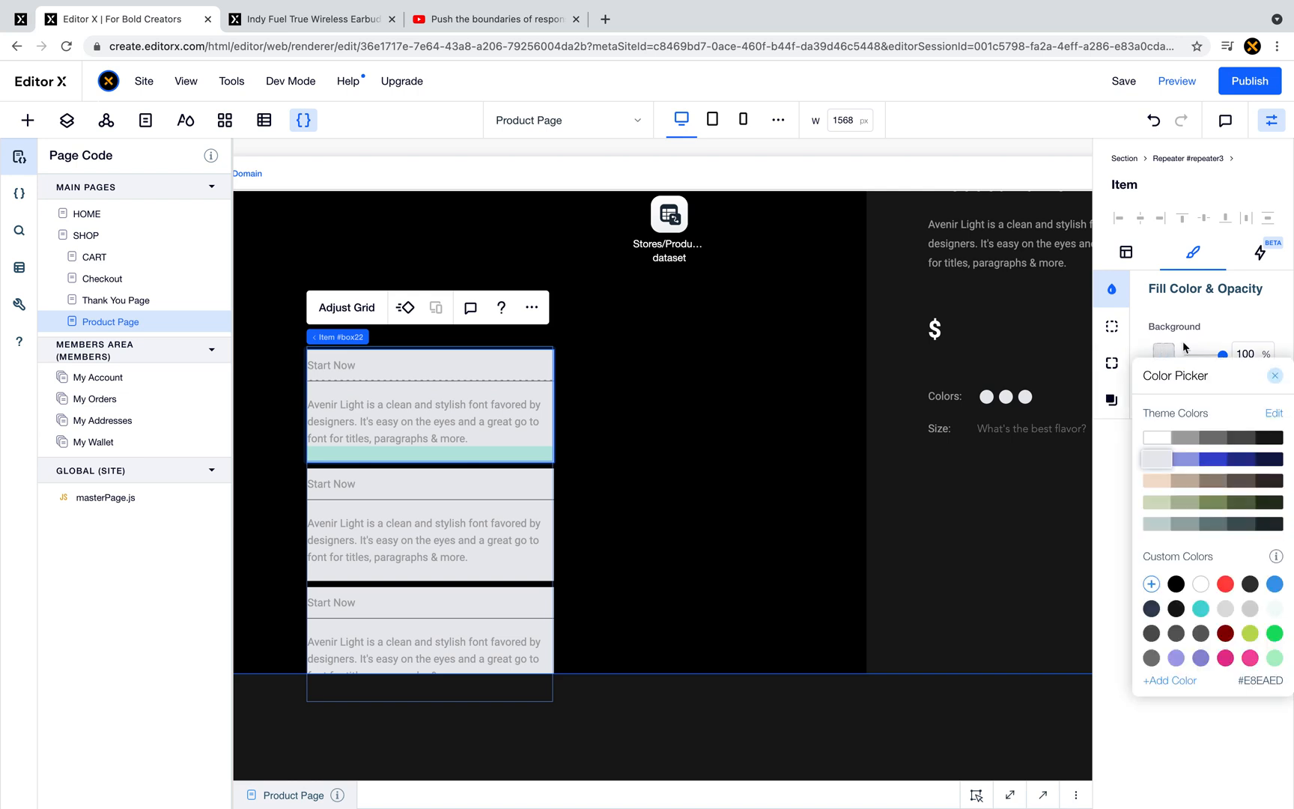
pyautogui.click(1253, 355)
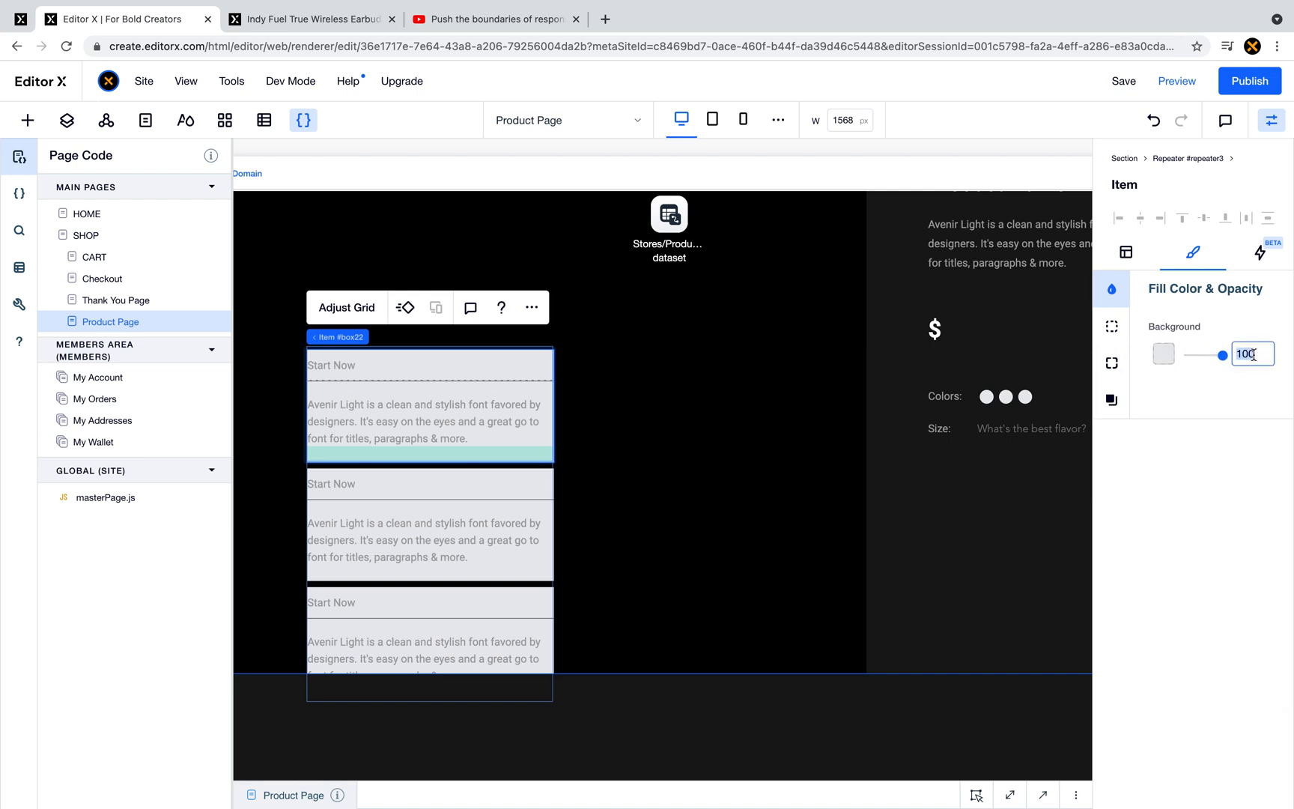
pyautogui.click(822, 412)
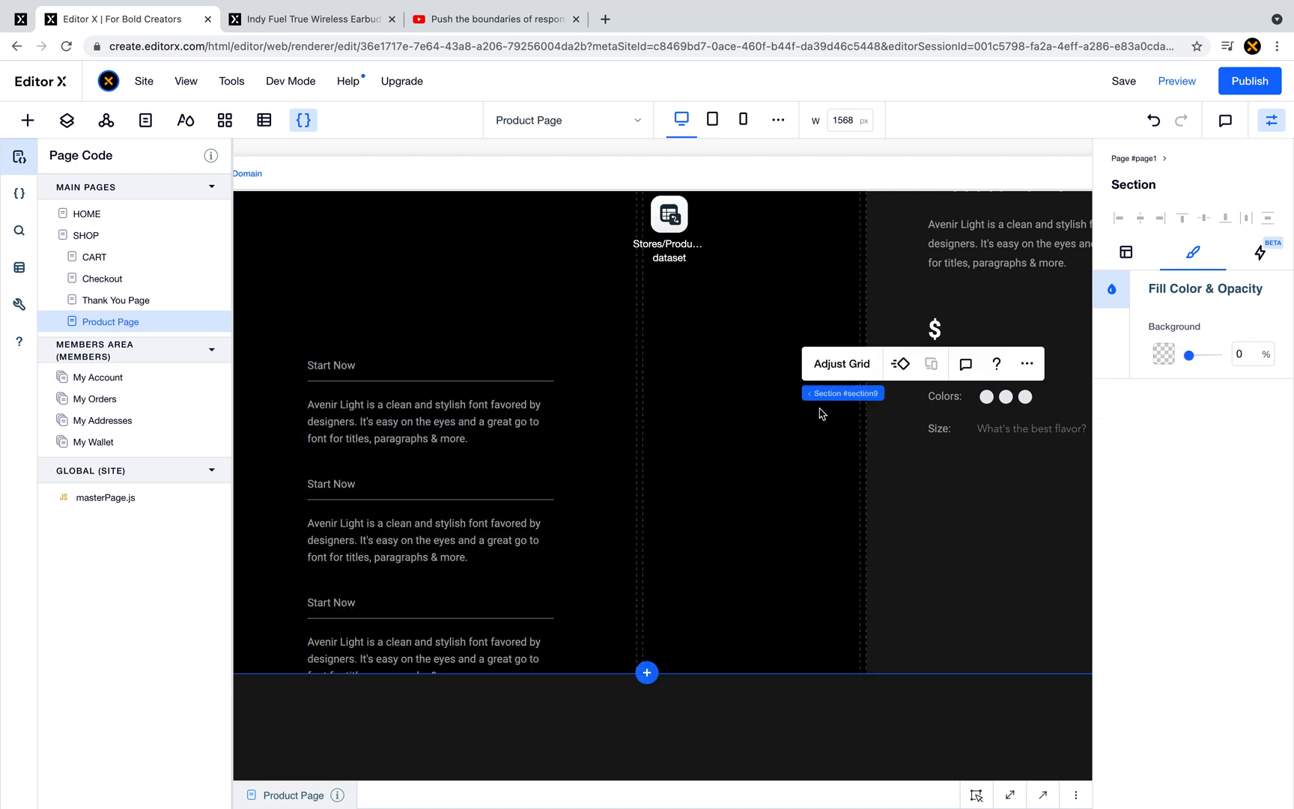
# - Change the button label in the first repeater item to "Tab #01"
pyautogui.click(421, 368)
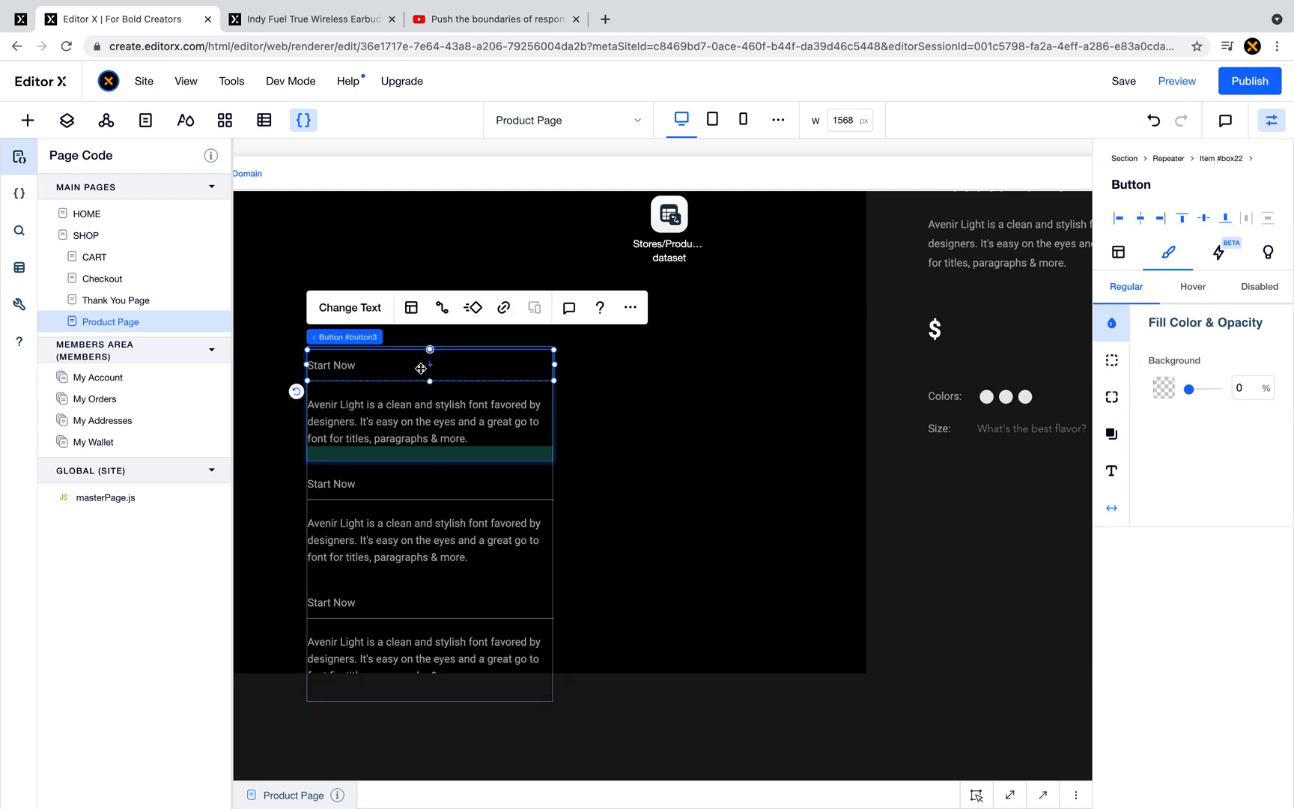
pyautogui.click(366, 314)
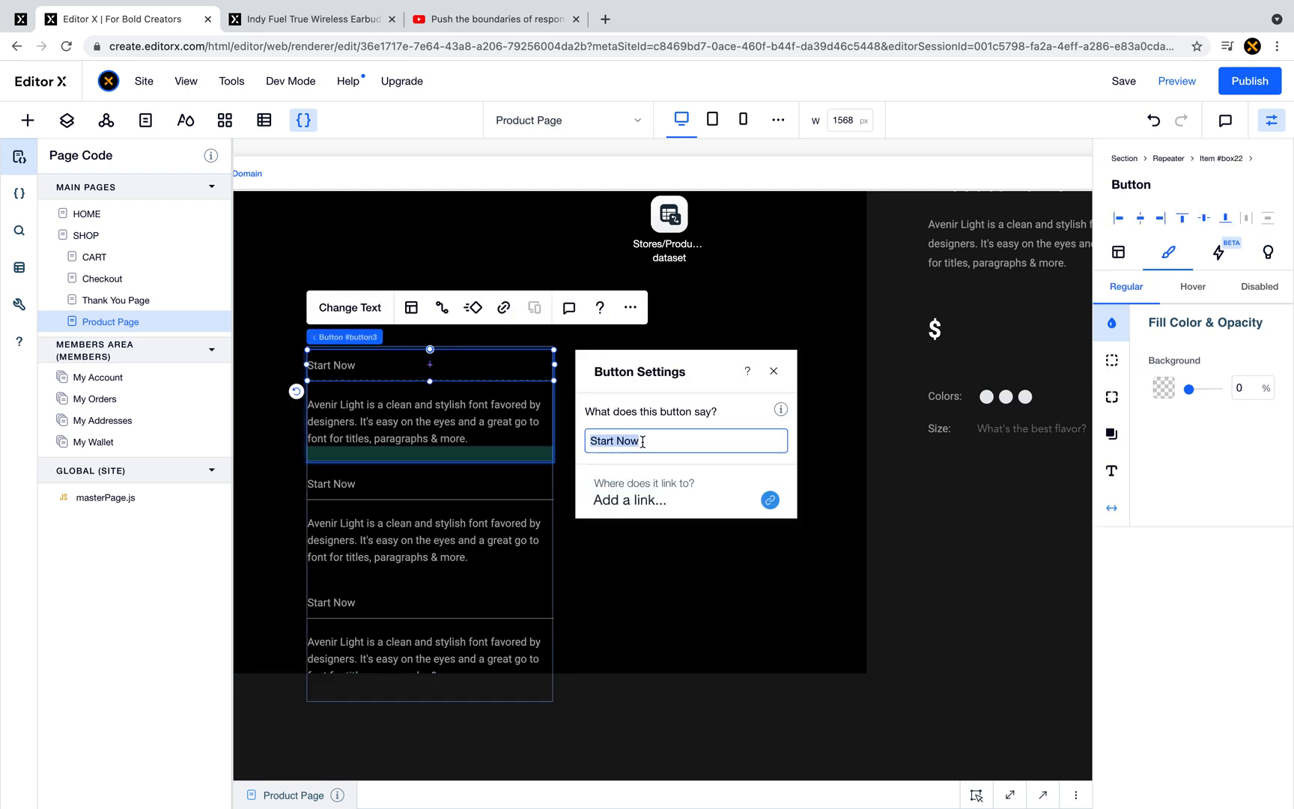
pyautogui.write('Tab #01')
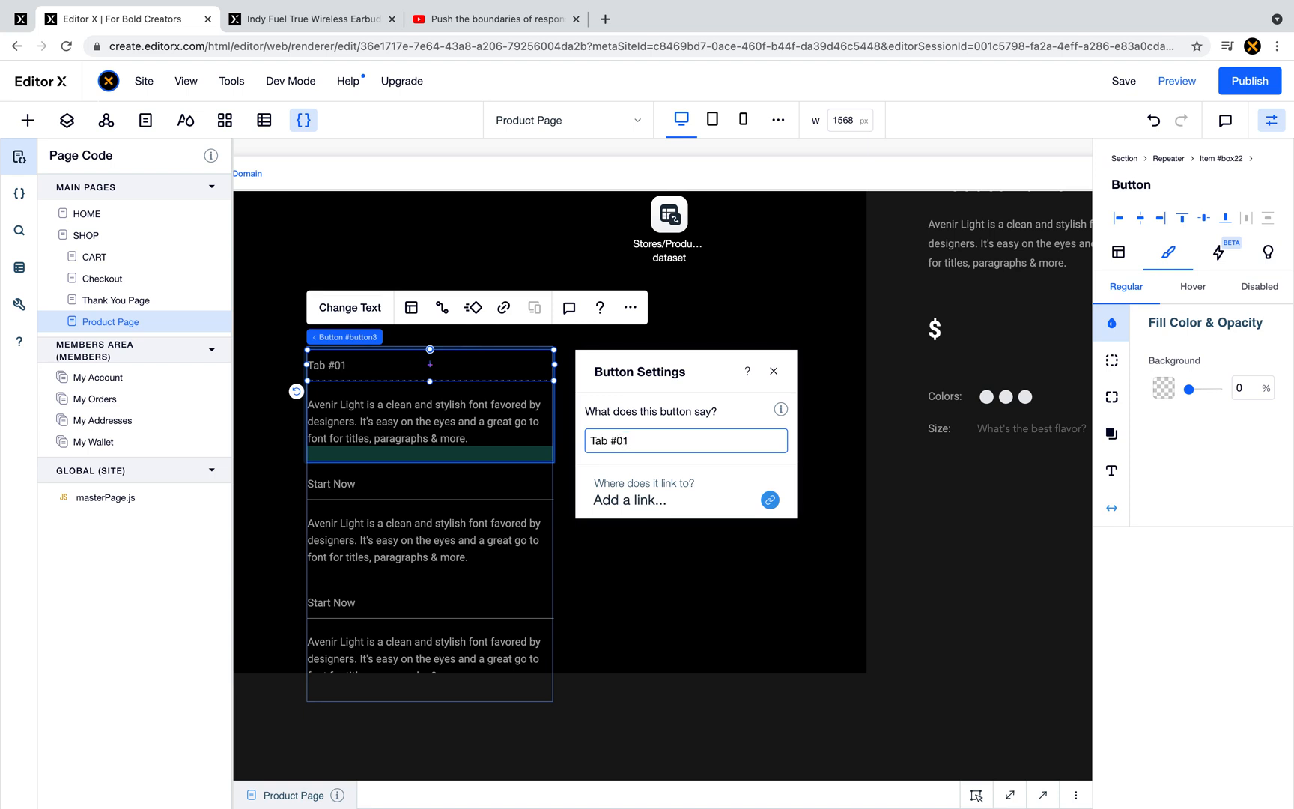
pyautogui.press('super+a')
pyautogui.press('Return')
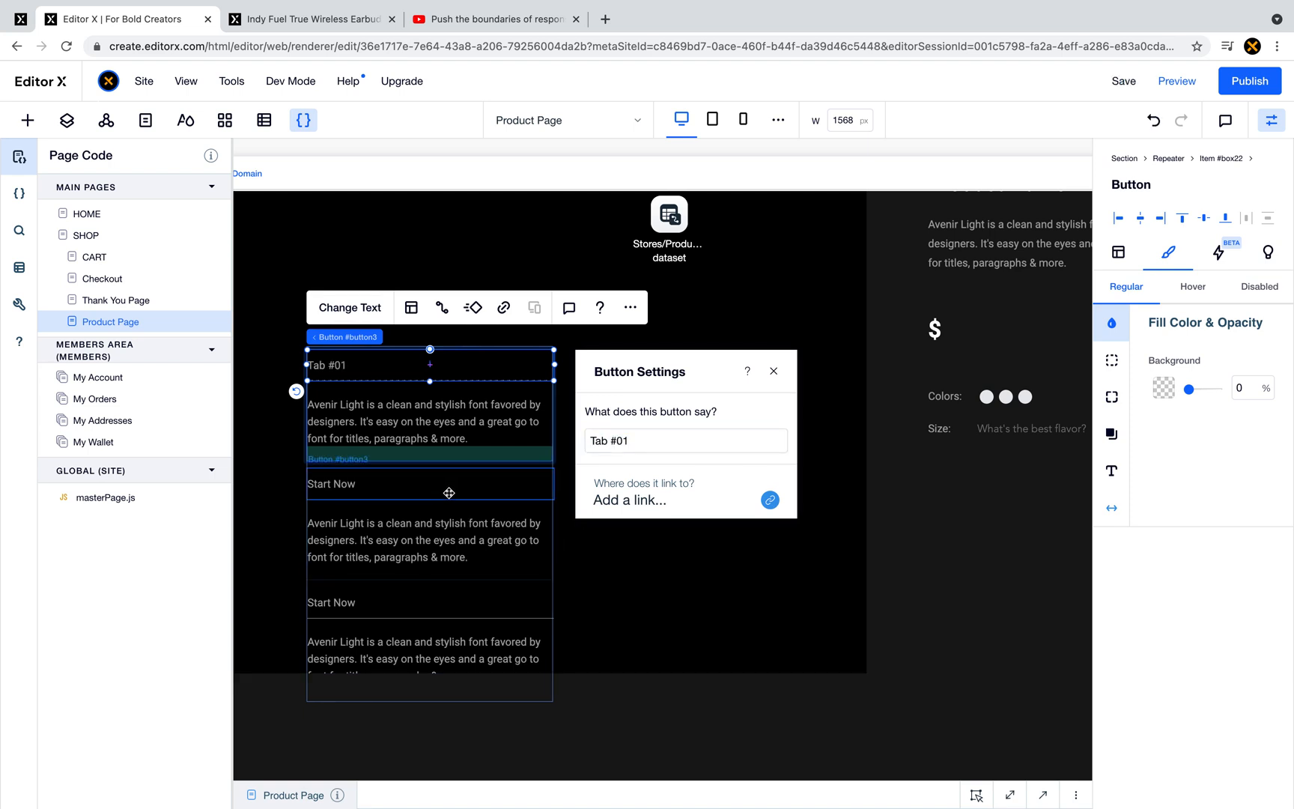
# - Change the button label in the second repeater item to "Tab #02"
pyautogui.click(522, 586)
pyautogui.click(528, 591)
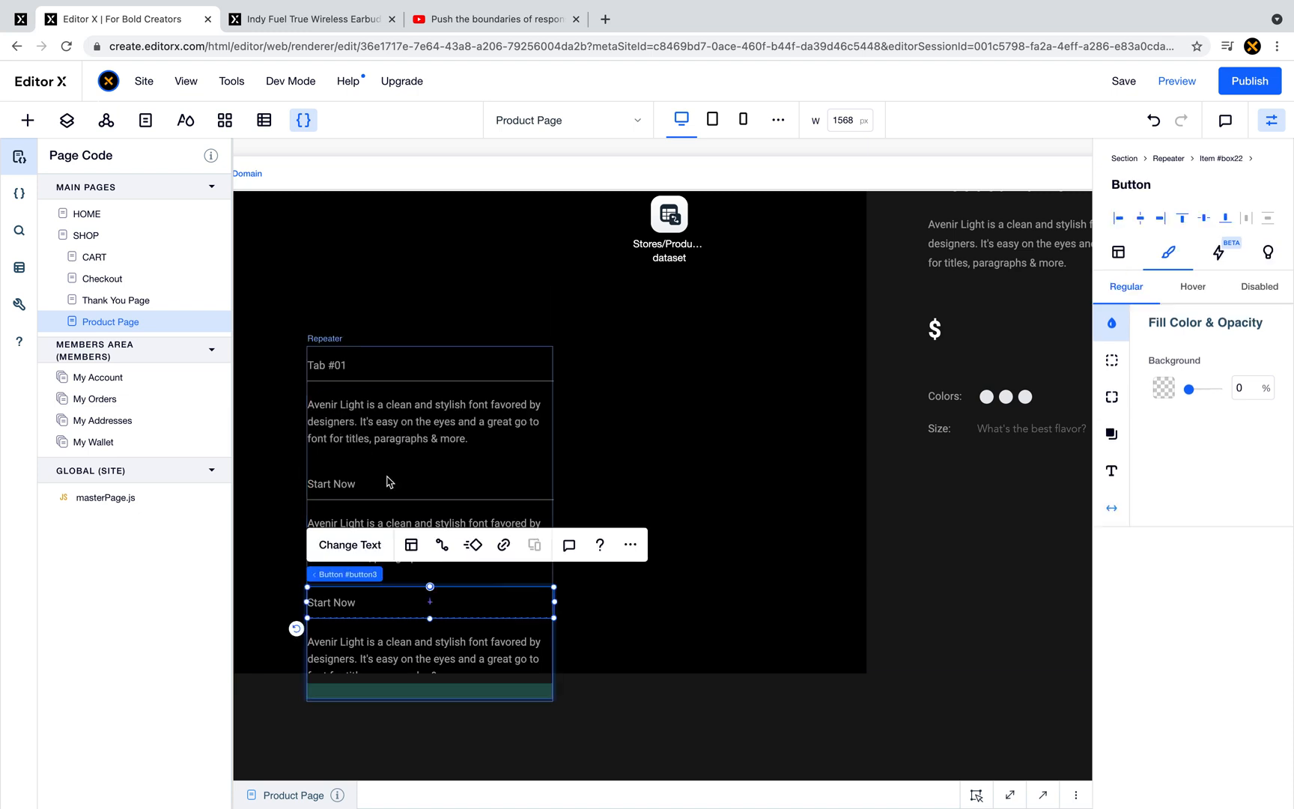
pyautogui.click(351, 484)
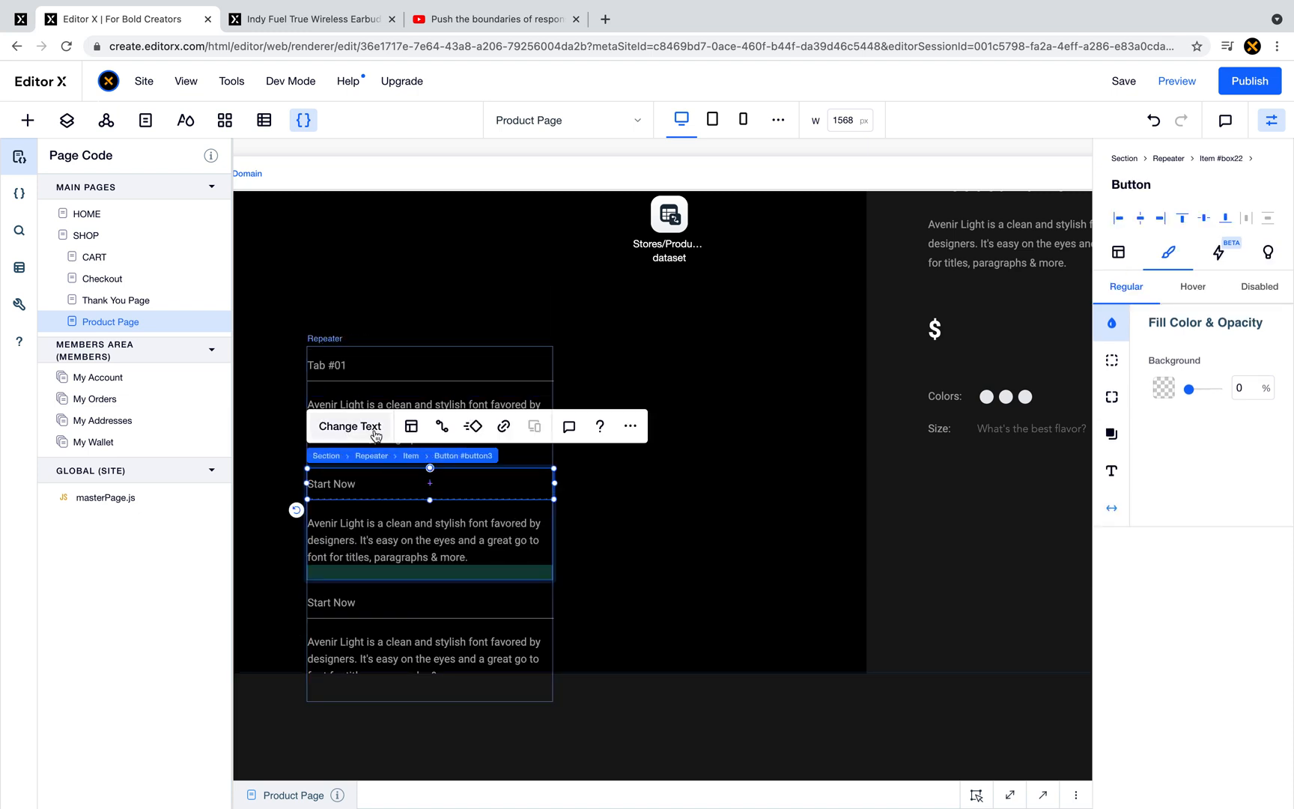
pyautogui.click(375, 436)
pyautogui.write('setUitoDefault()')
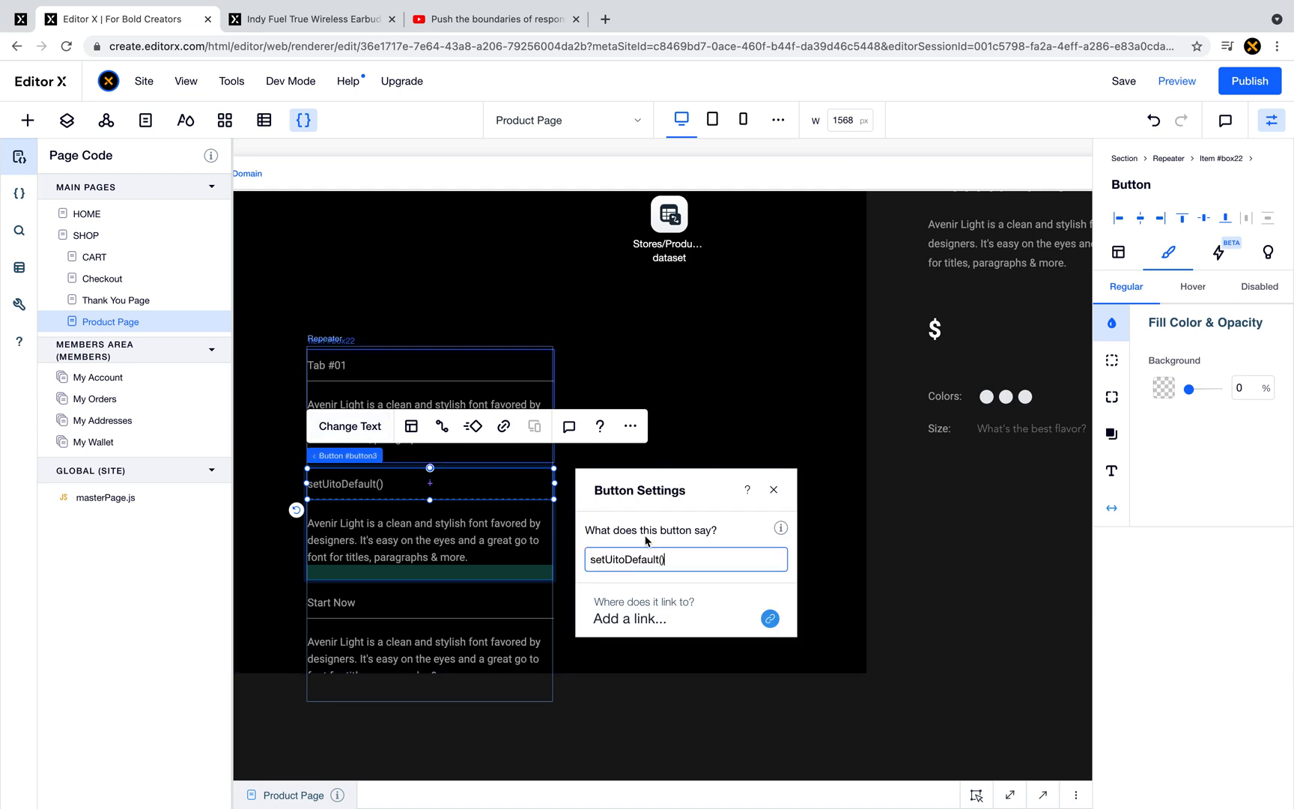
pyautogui.press('super+a')
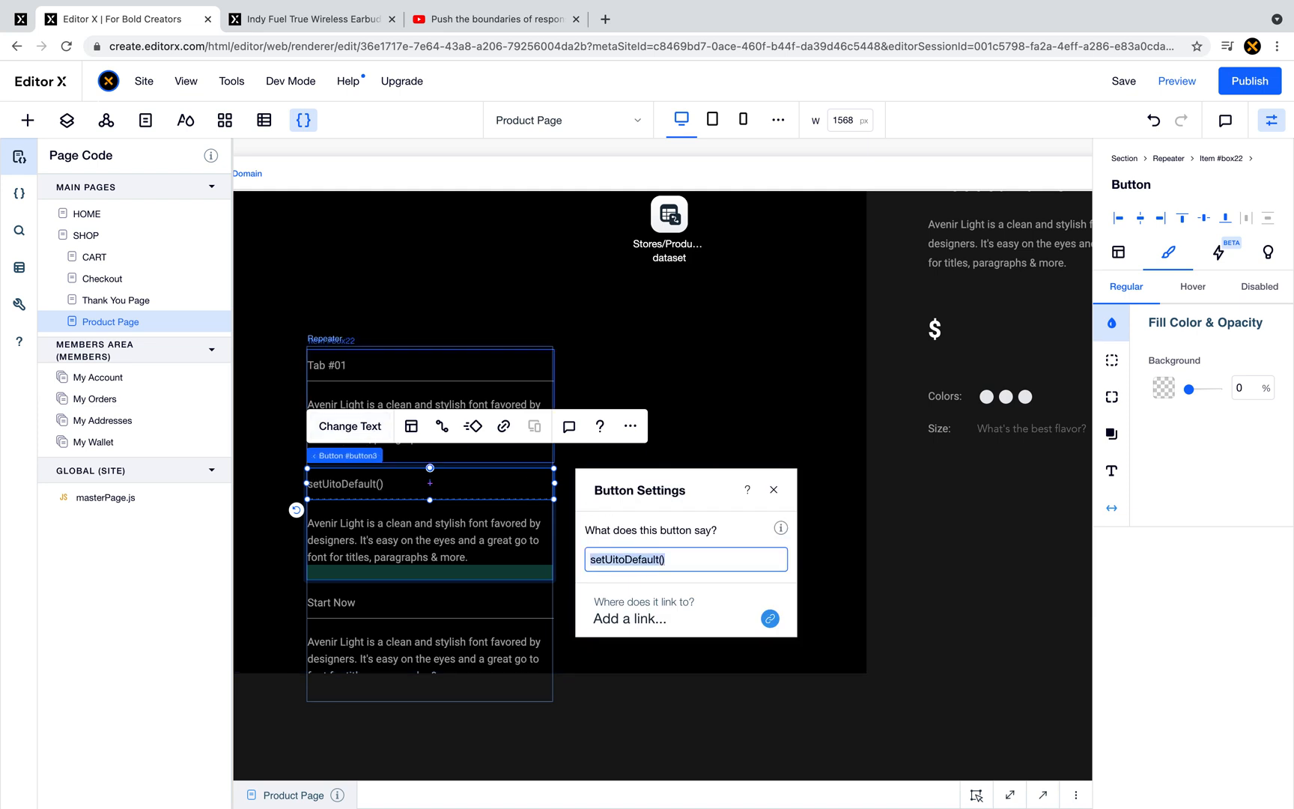
pyautogui.write('Tab #')
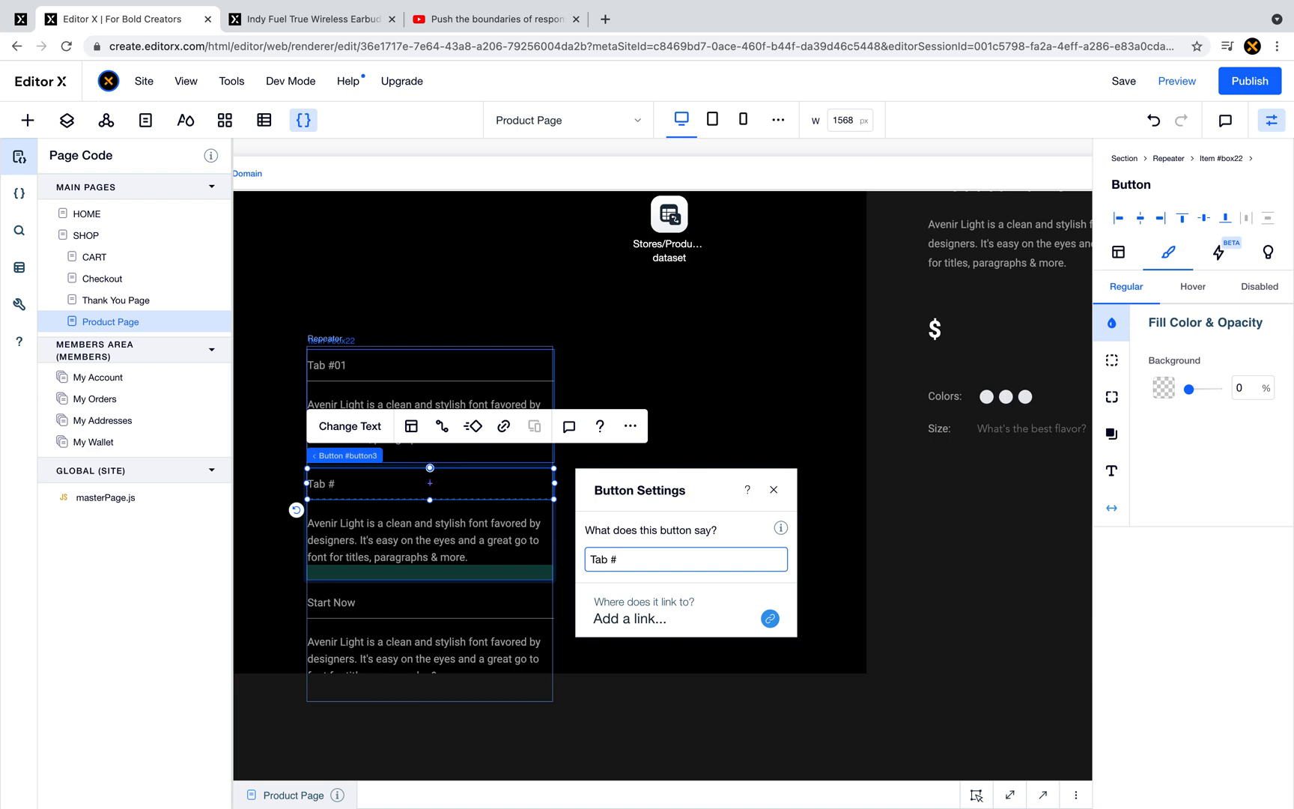
pyautogui.write('02')
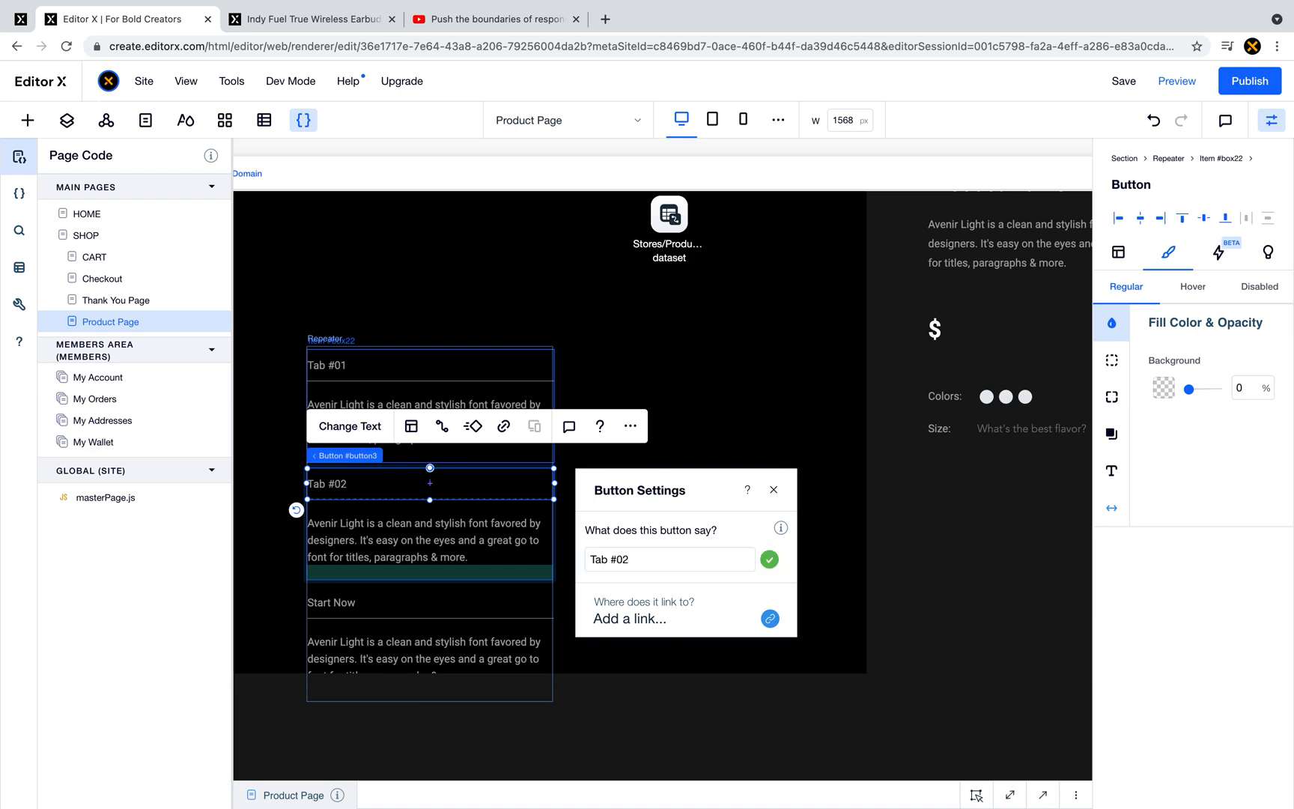
# - Change the button label in the third repeater item to "Tab #03"
pyautogui.click(376, 604)
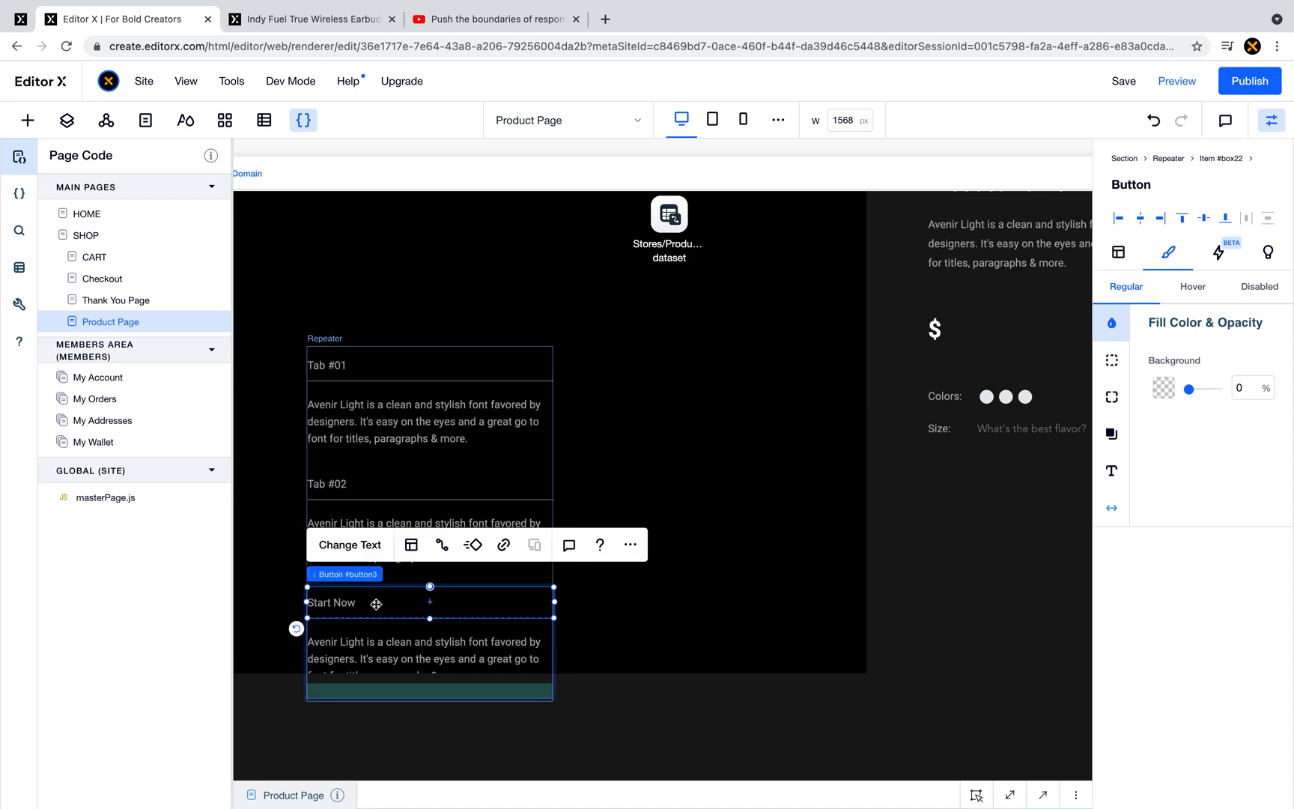
pyautogui.click(353, 547)
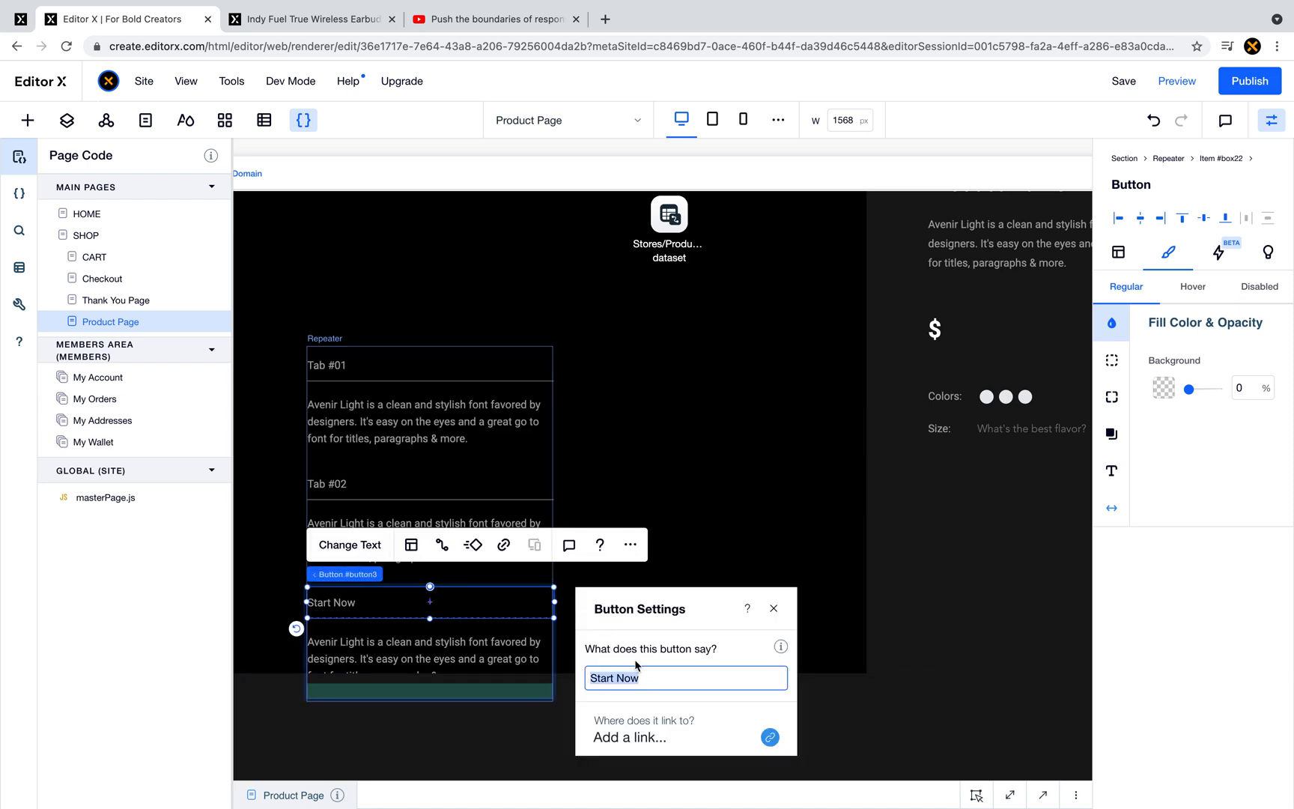
pyautogui.write('Tab #')
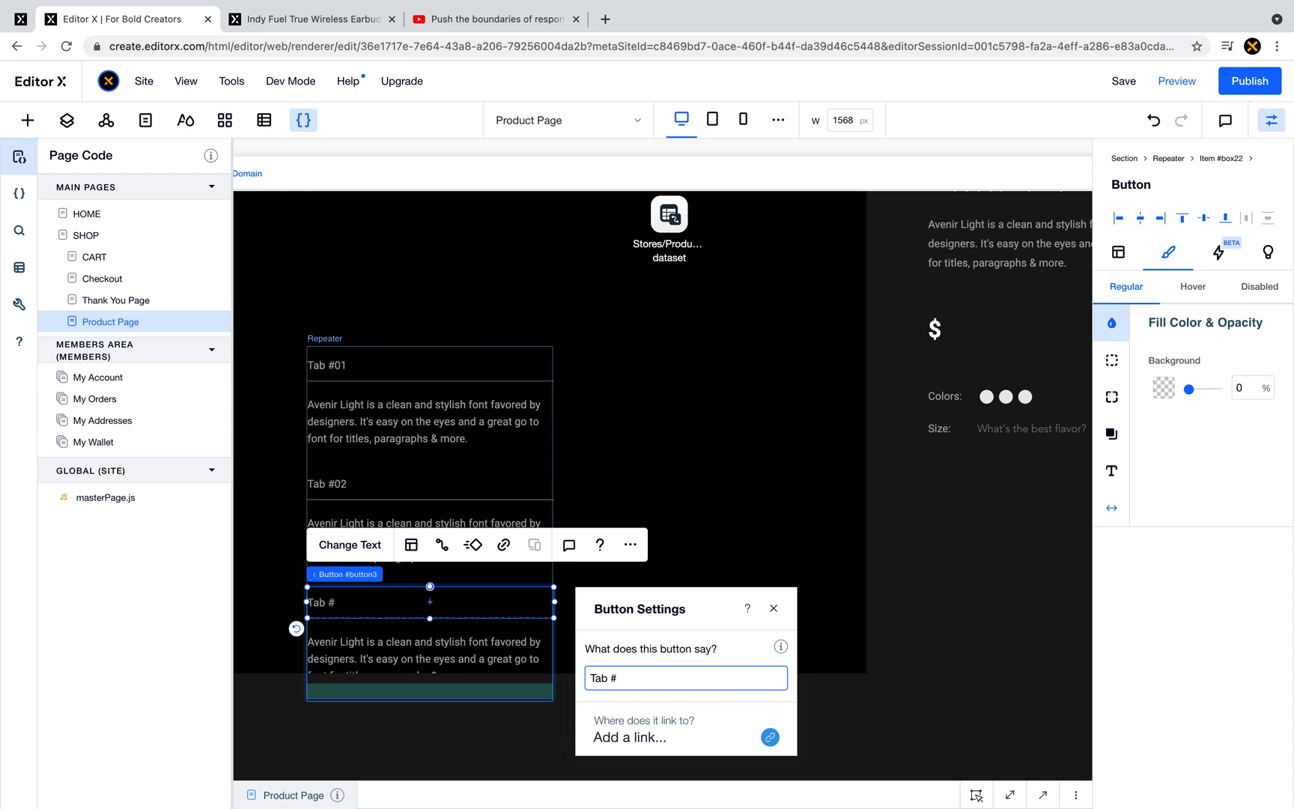
pyautogui.write('03')
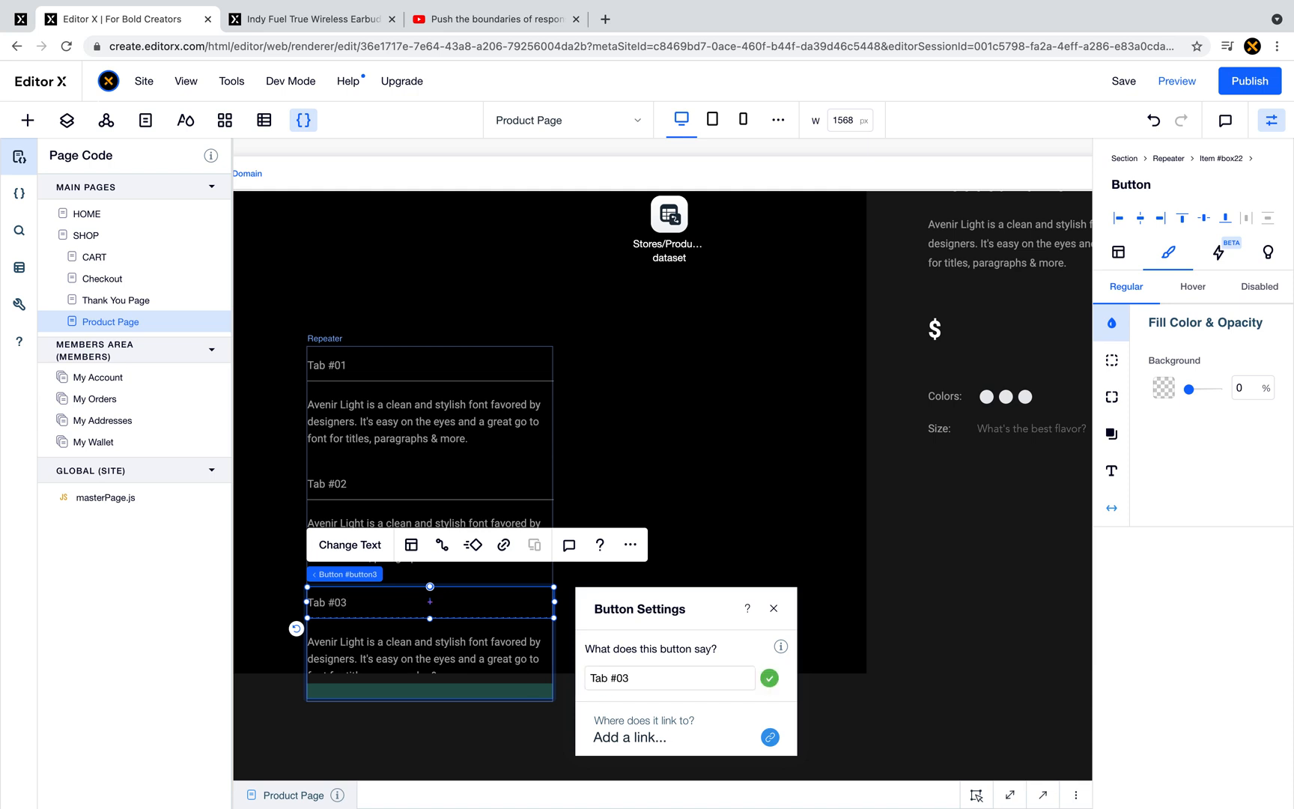
pyautogui.click(732, 447)
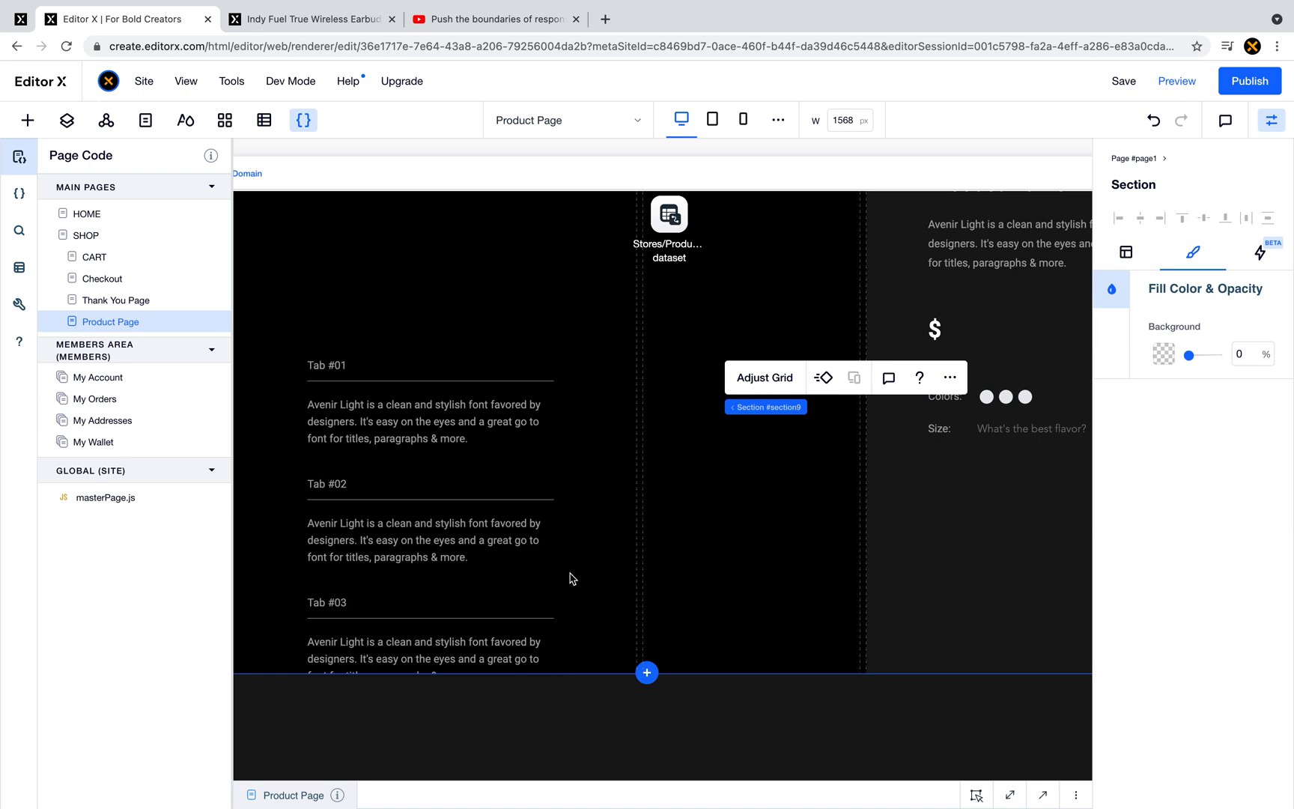
# - Move the whole tab repeater into the product details container, just below the size option
pyautogui.click(536, 467)
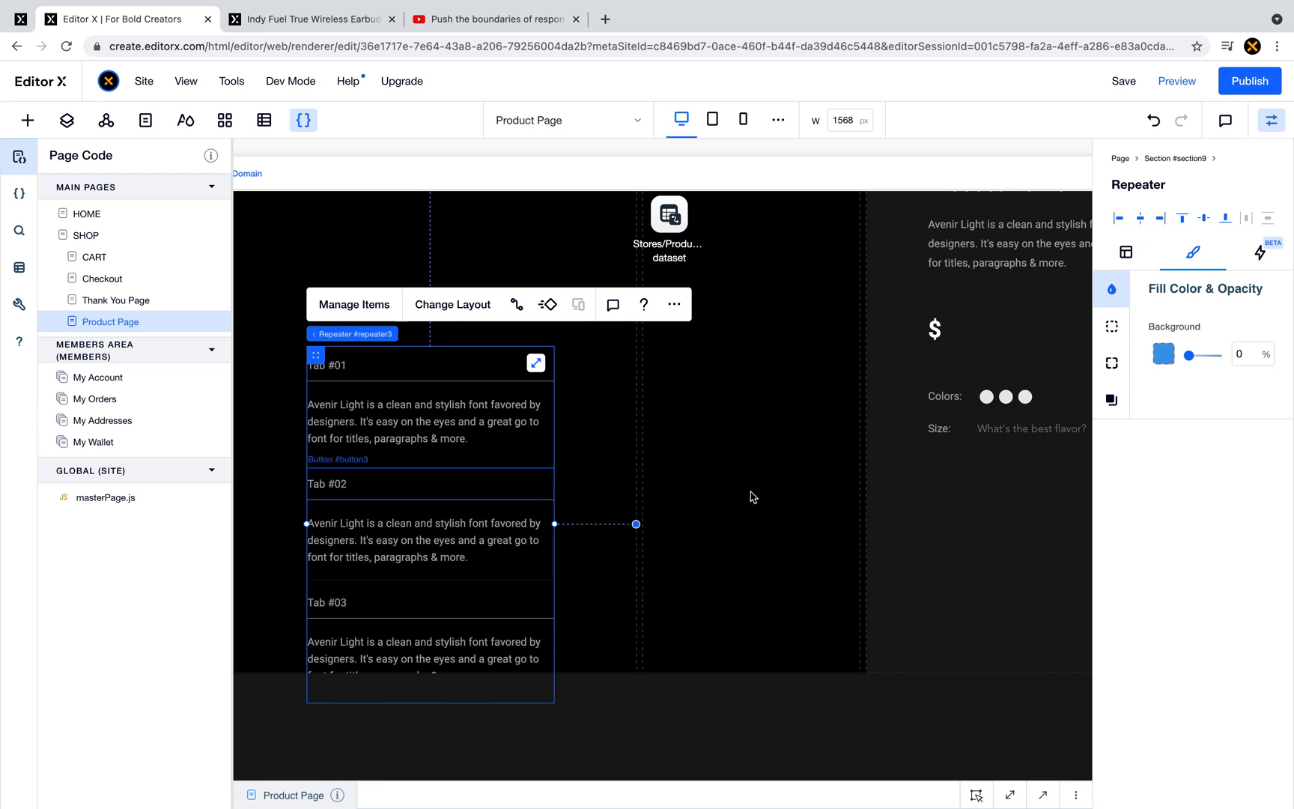
pyautogui.scroll(-5, 858, 563)
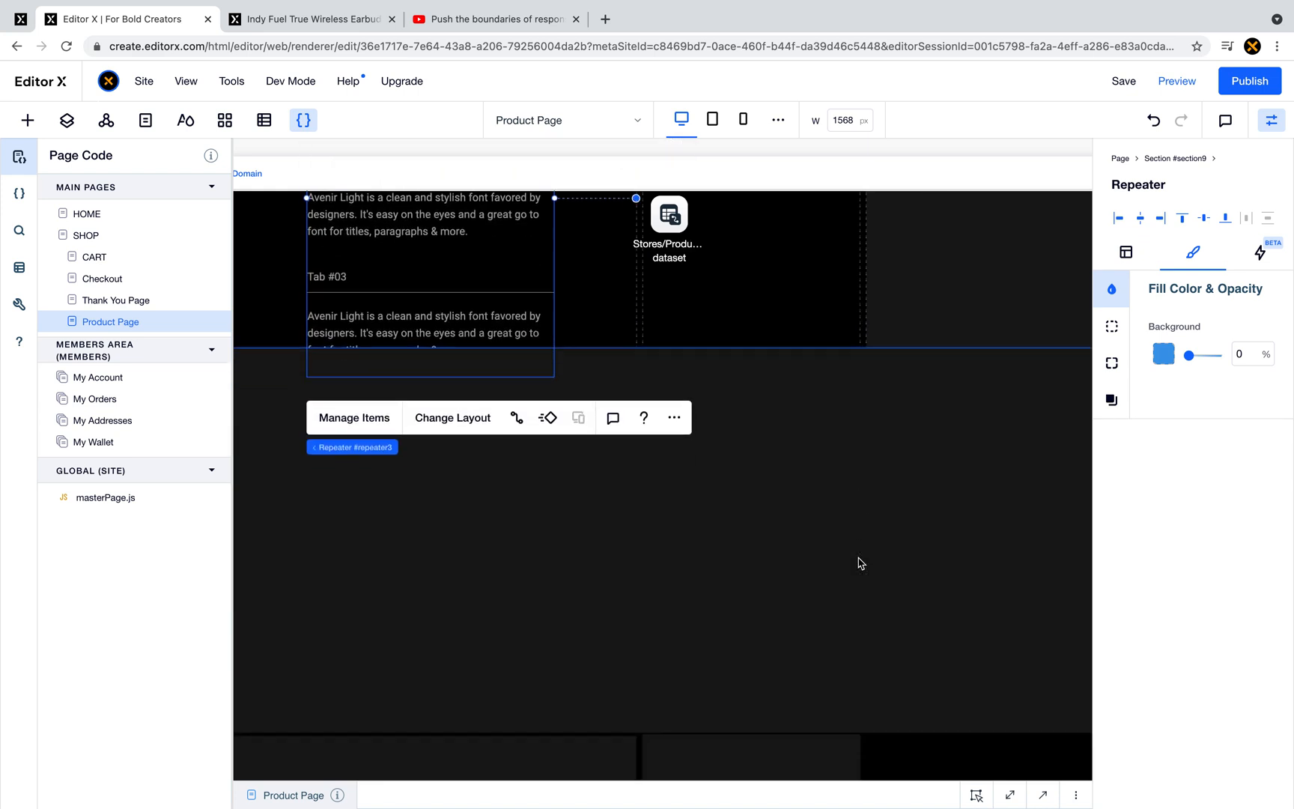
pyautogui.scroll(5, 858, 563)
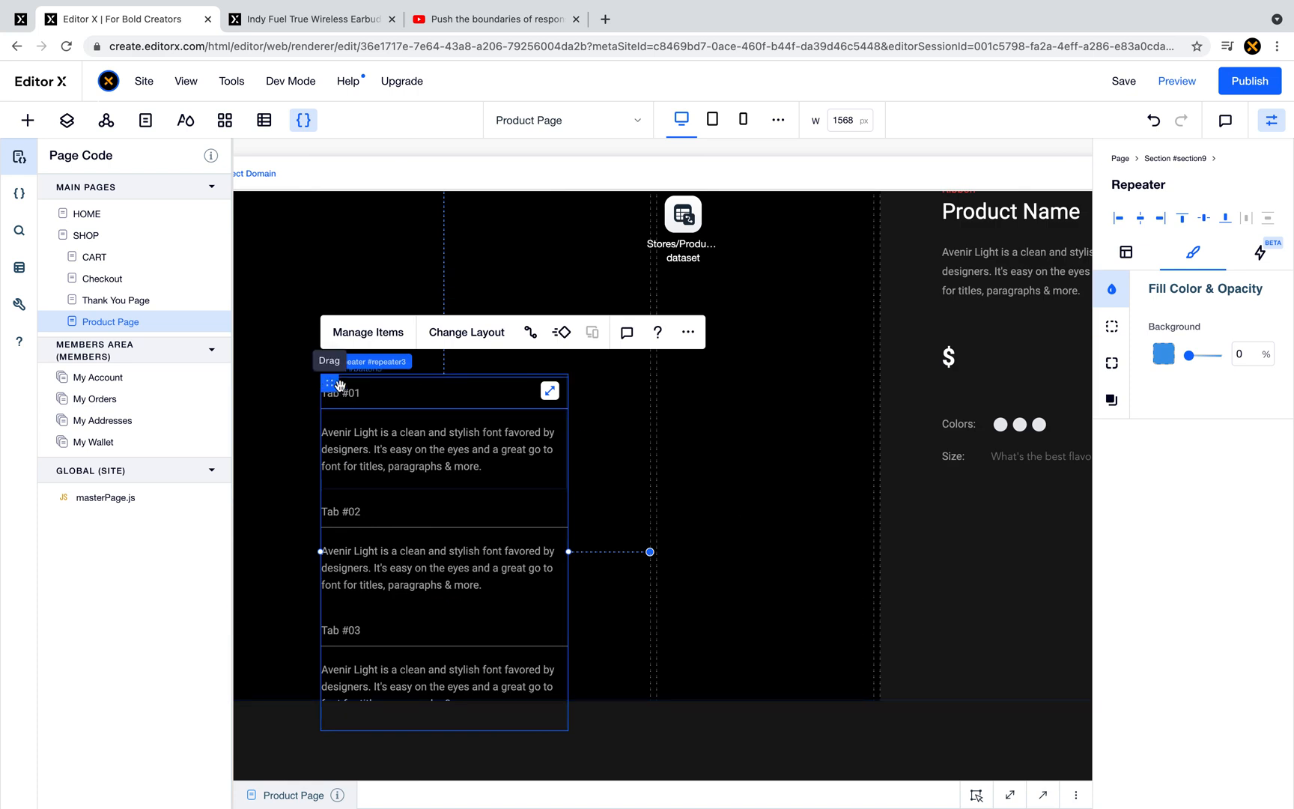
pyautogui.moveTo(339, 385); pyautogui.dragTo(976, 520)
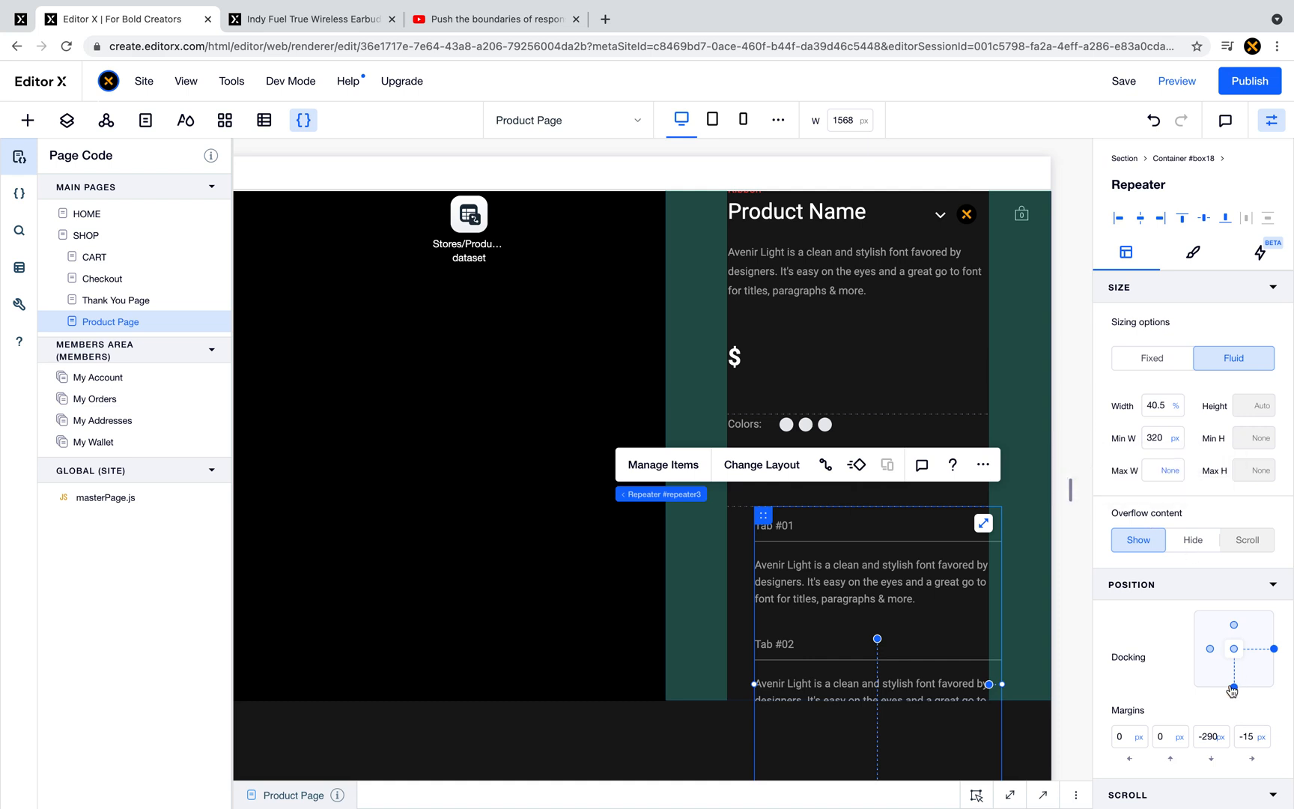
# - Dock the repeater to the top and left of its grid cell and set its left margin to 0
pyautogui.click(1235, 625)
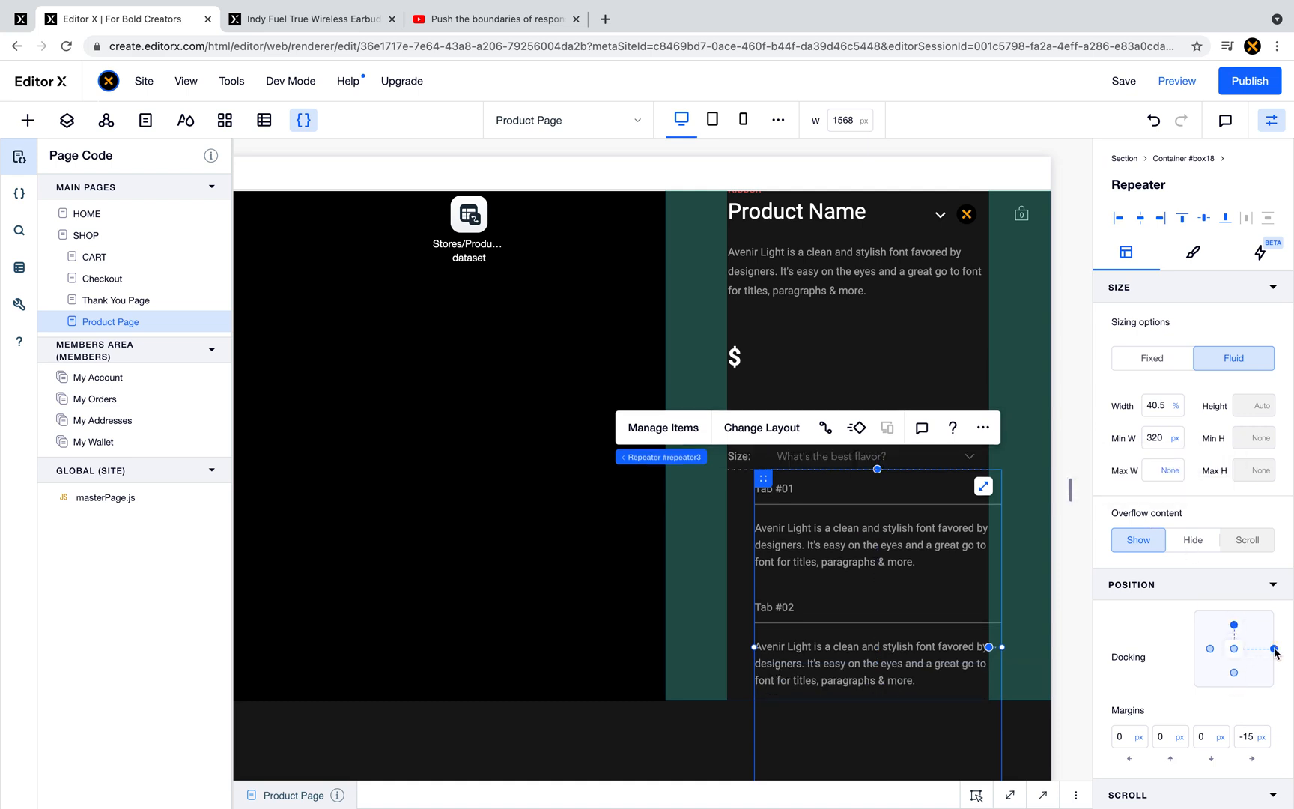
pyautogui.click(1209, 648)
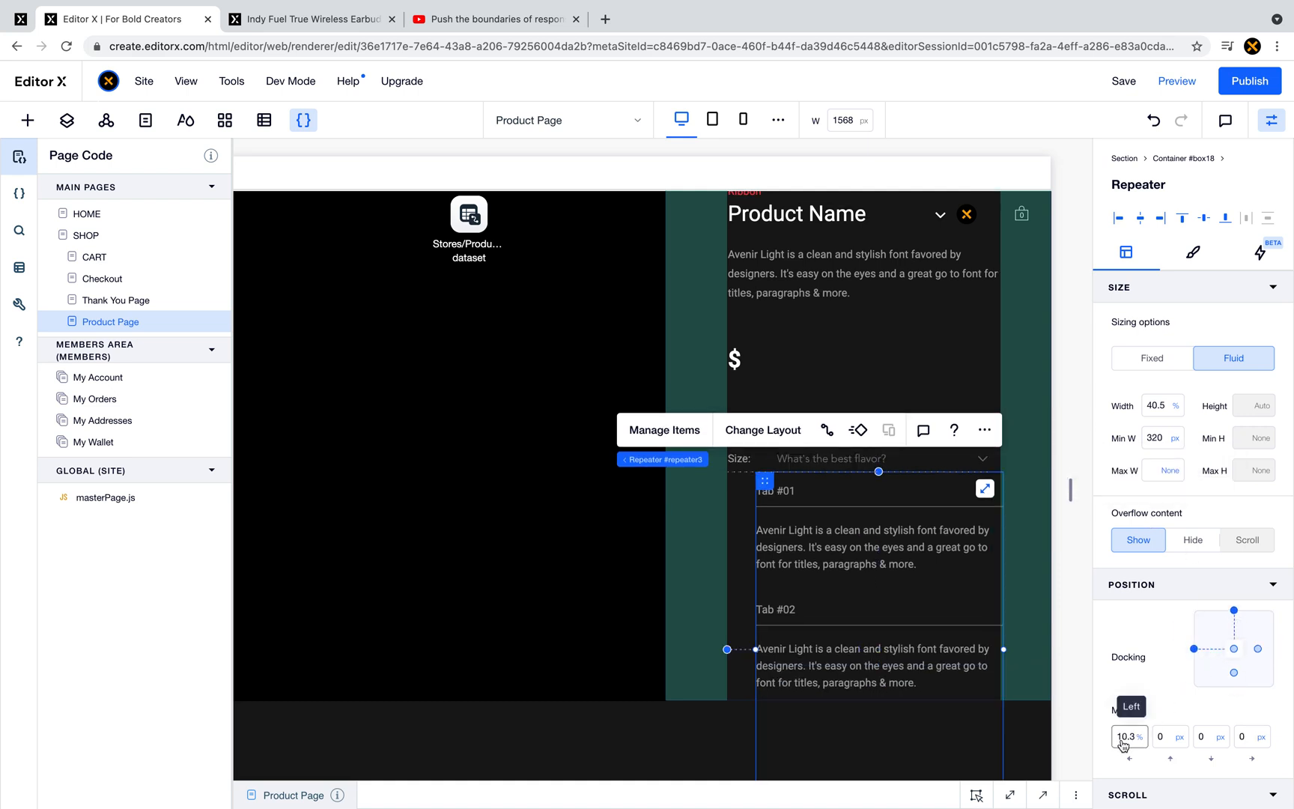
pyautogui.click(1123, 741)
pyautogui.write('0')
pyautogui.press('Tab')
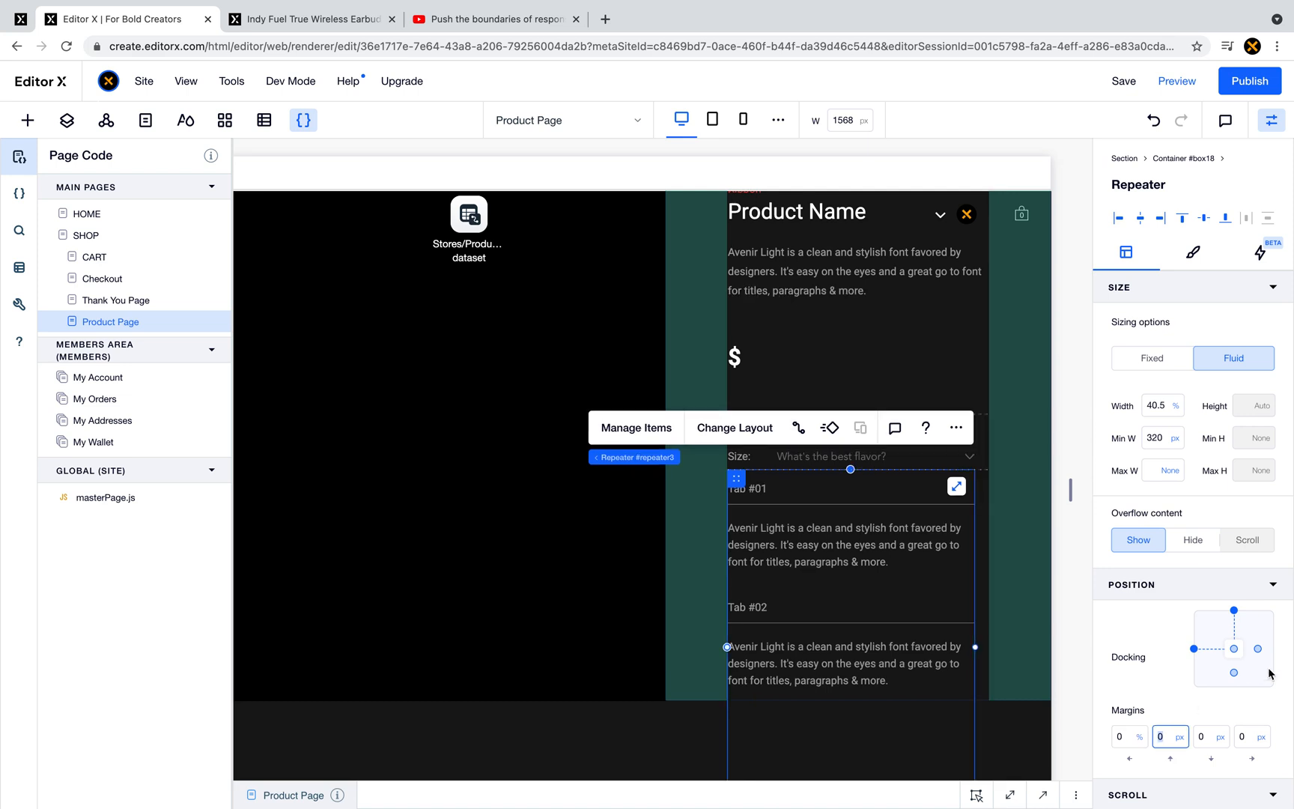
# - Set the repeater's grid area to start at row 3 and end at row 4 of the container
pyautogui.scroll(-4, 1268, 674)
pyautogui.scroll(1, 1268, 674)
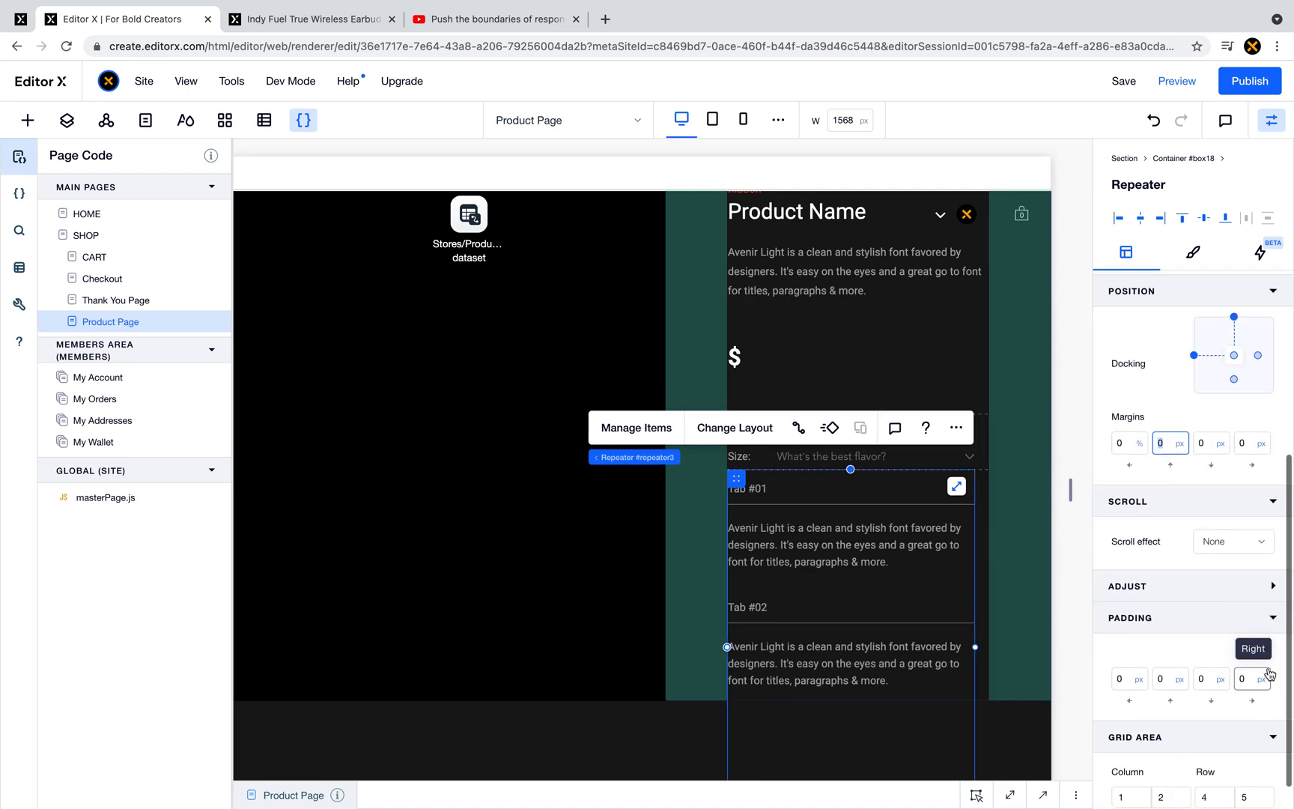
pyautogui.scroll(-1, 1268, 674)
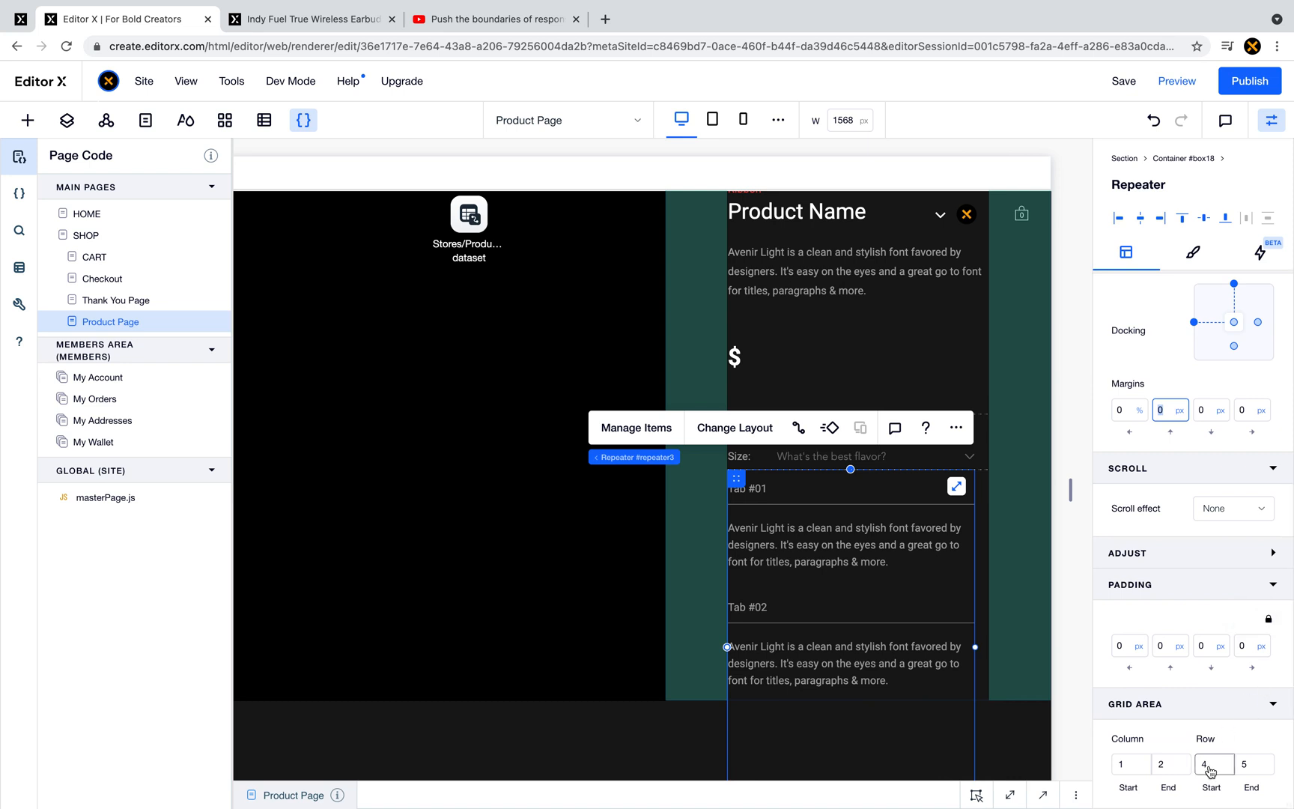
pyautogui.scroll(2, 978, 458)
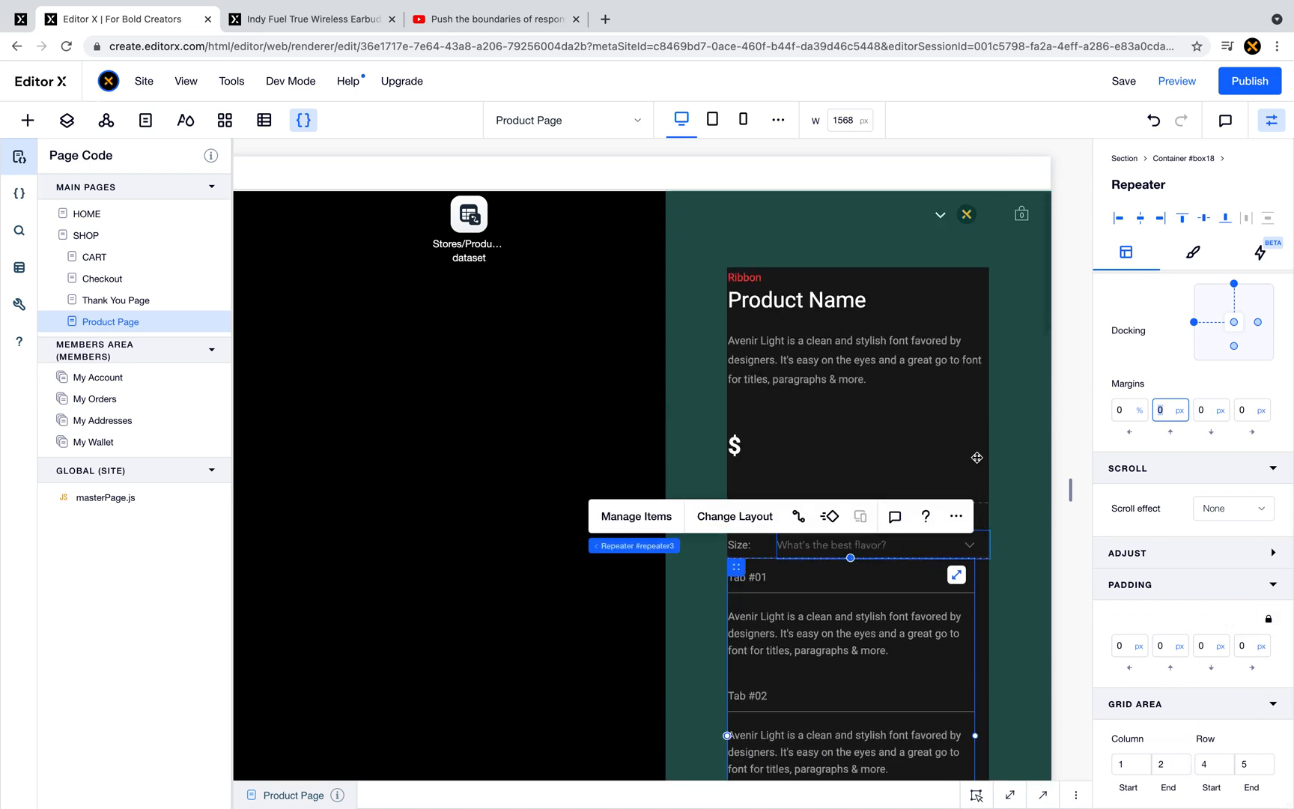
pyautogui.scroll(-2, 876, 393)
pyautogui.click(872, 389)
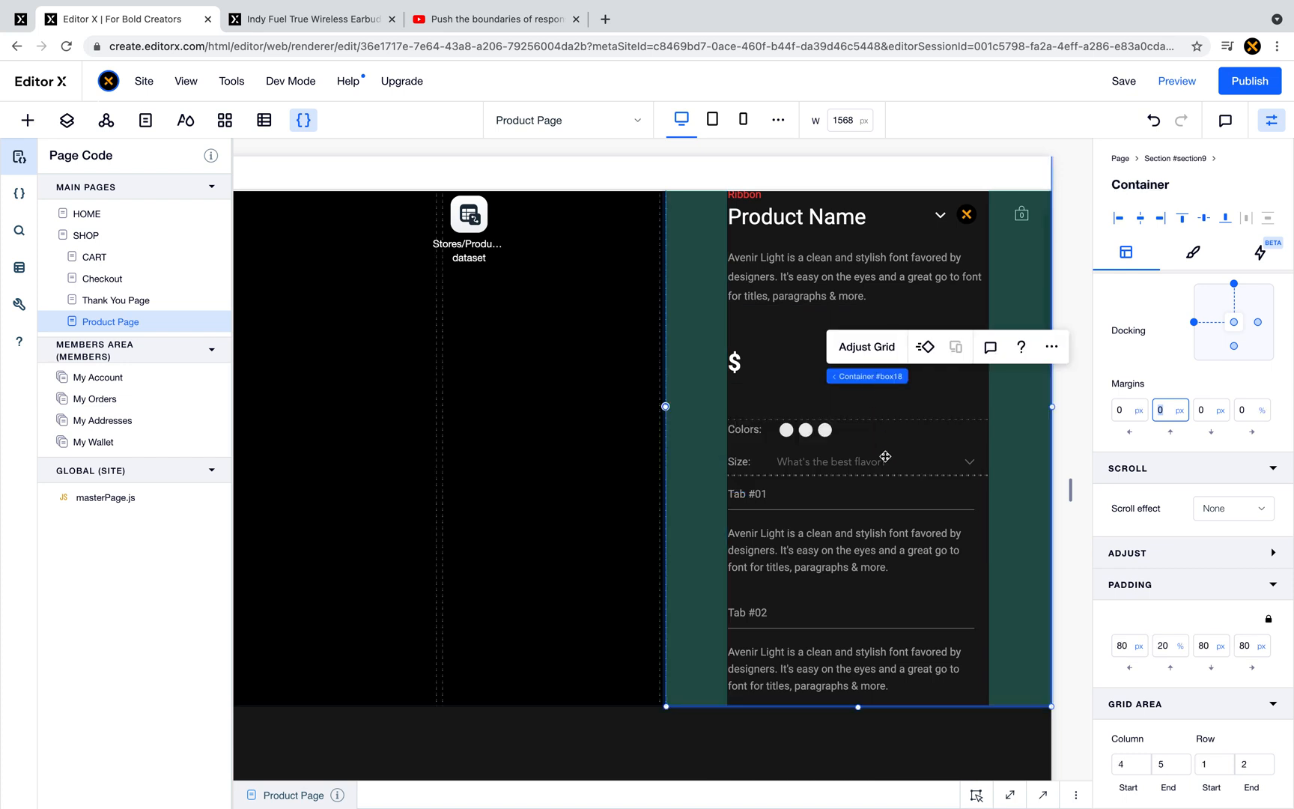
pyautogui.click(920, 520)
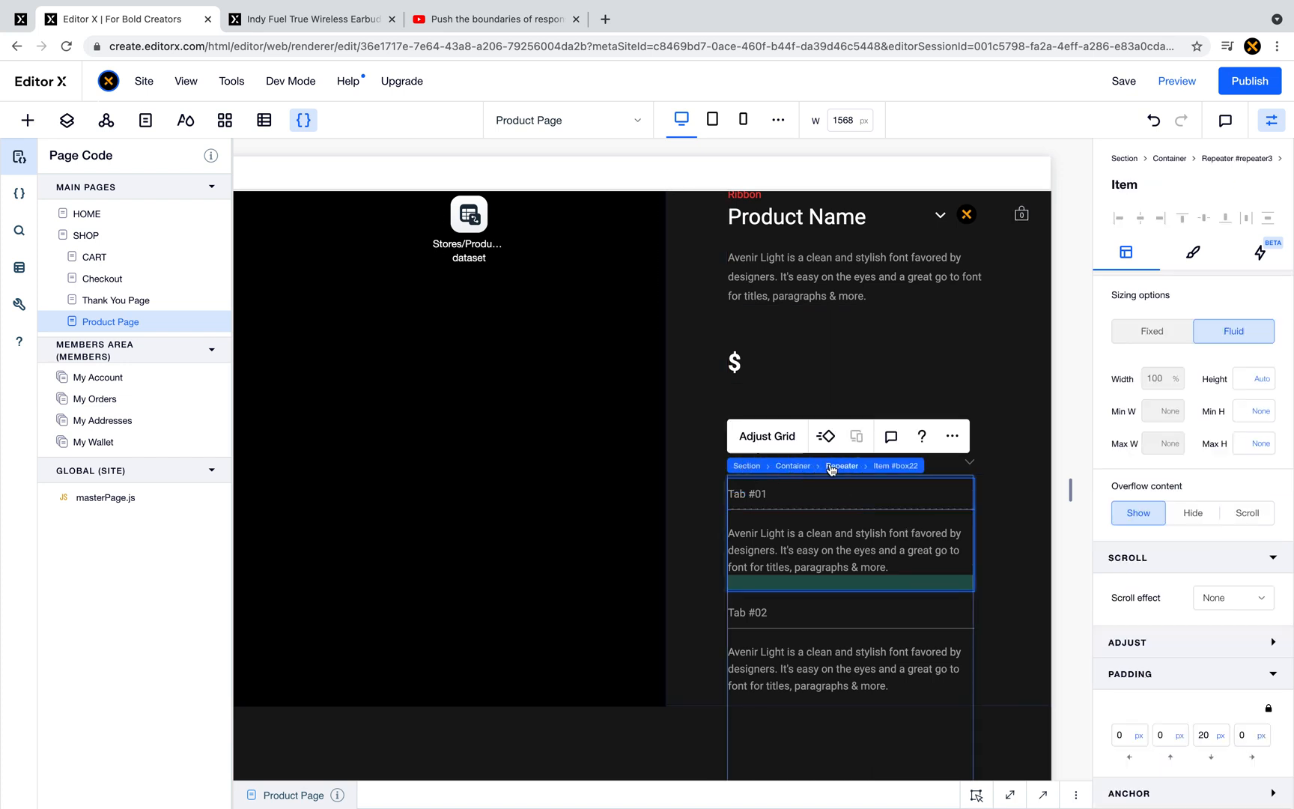
pyautogui.click(832, 462)
pyautogui.click(1210, 757)
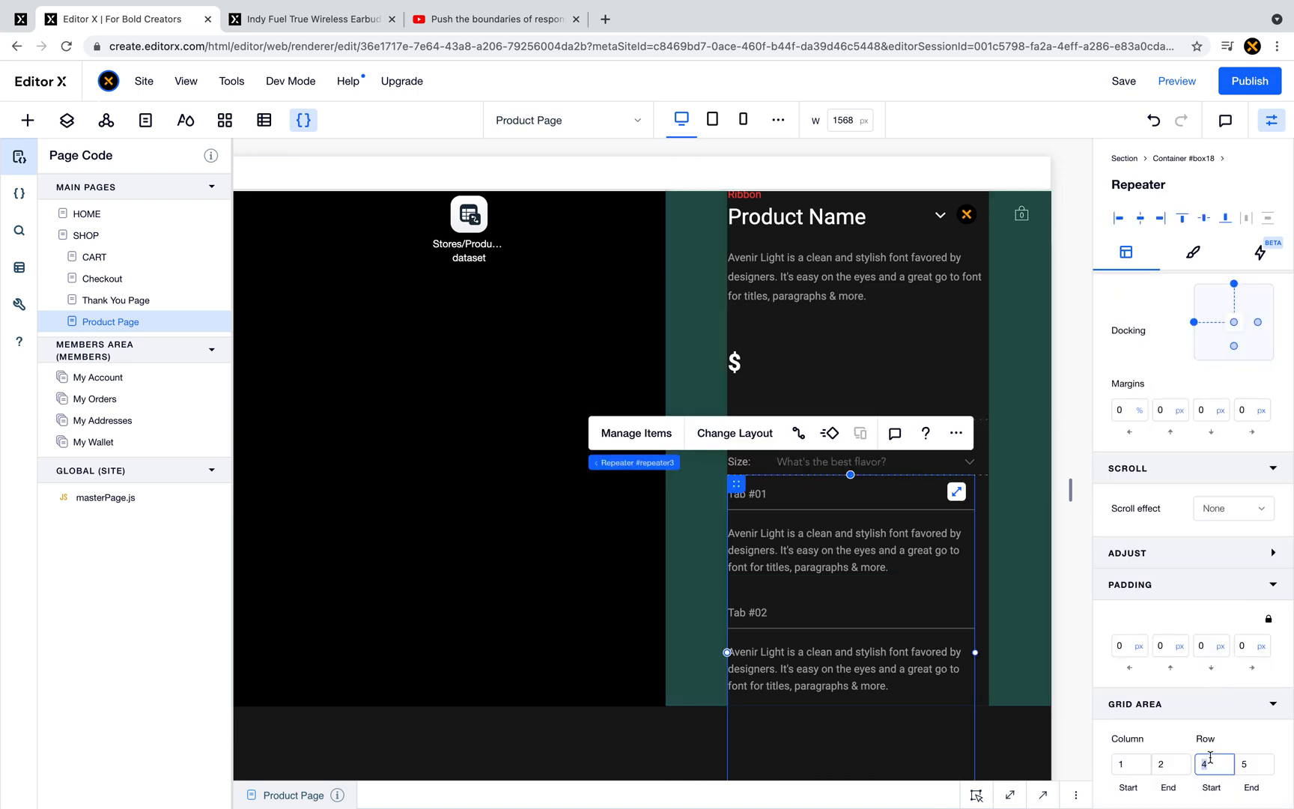
pyautogui.write('3')
pyautogui.click(1249, 764)
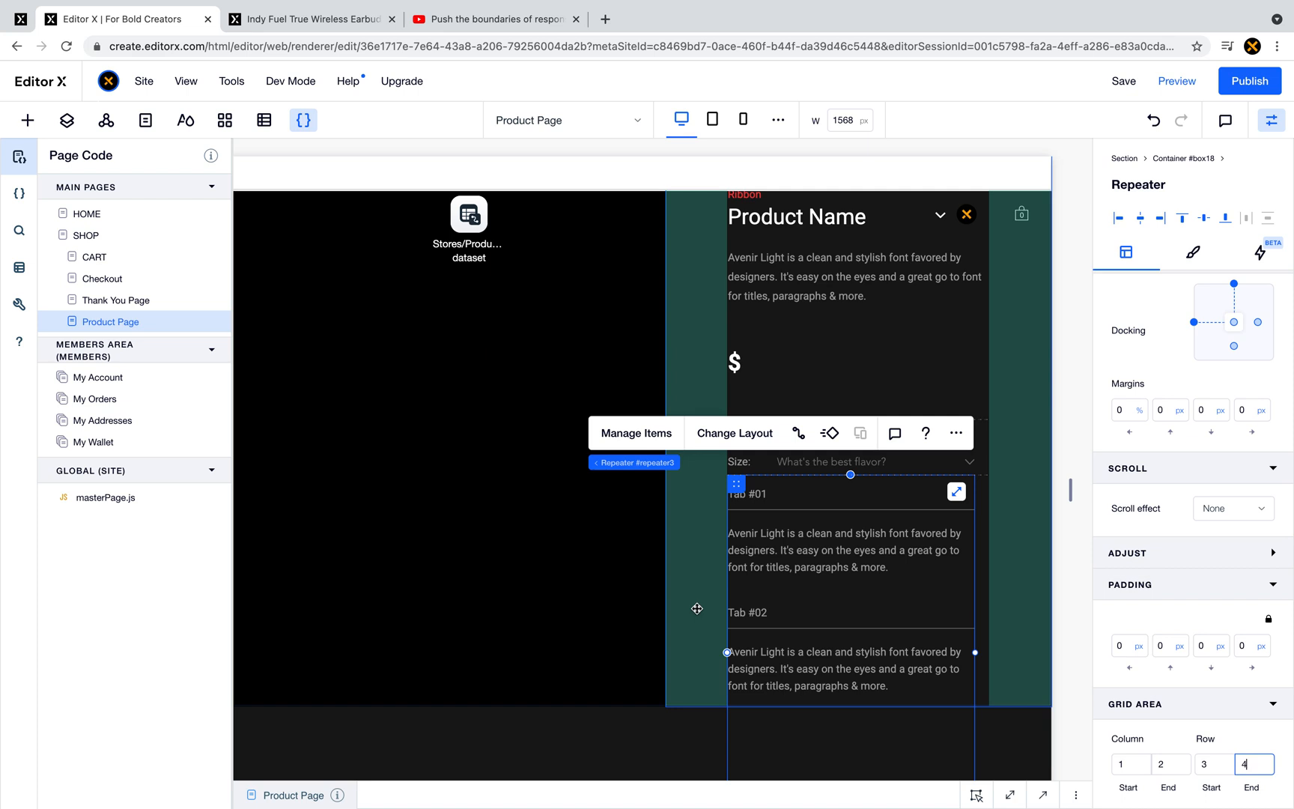
# - Set the height of the product details container and of its parent section to Auto
pyautogui.scroll(-3, 867, 641)
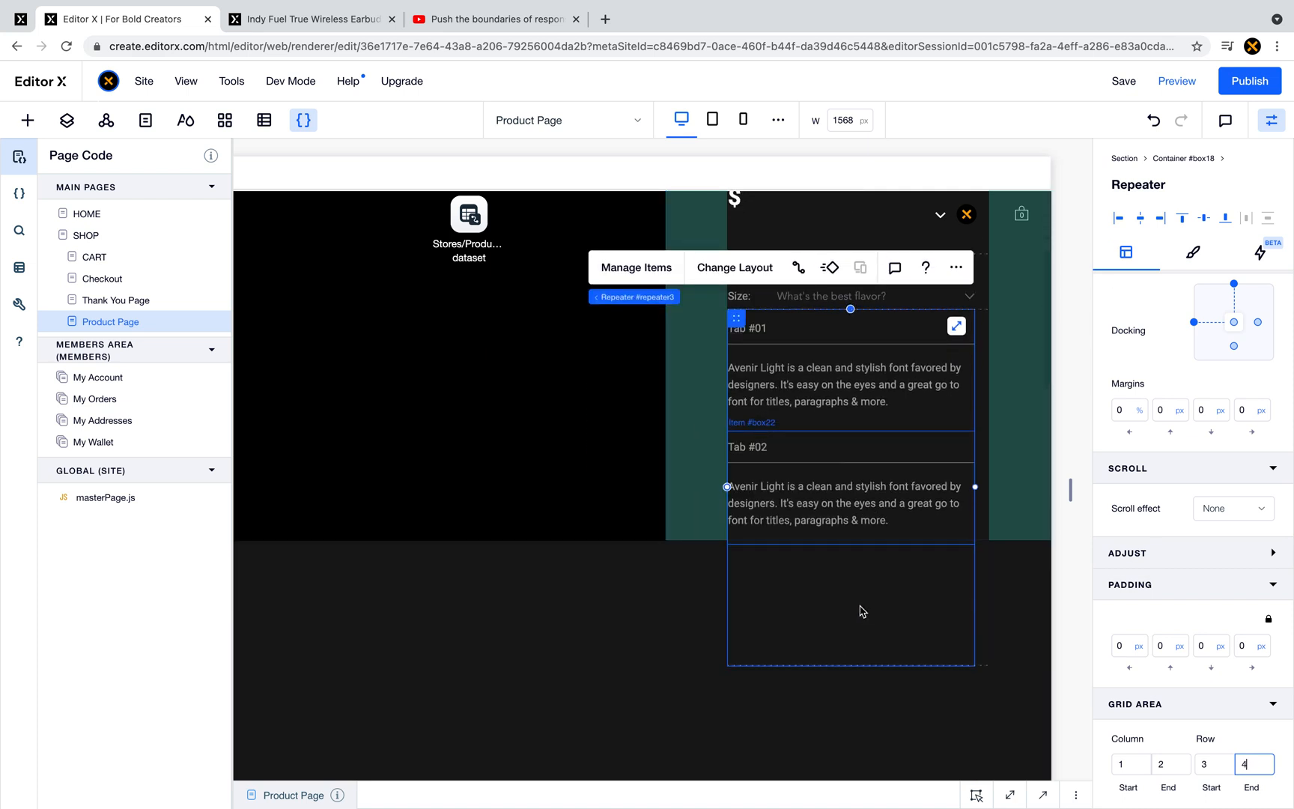
pyautogui.click(702, 423)
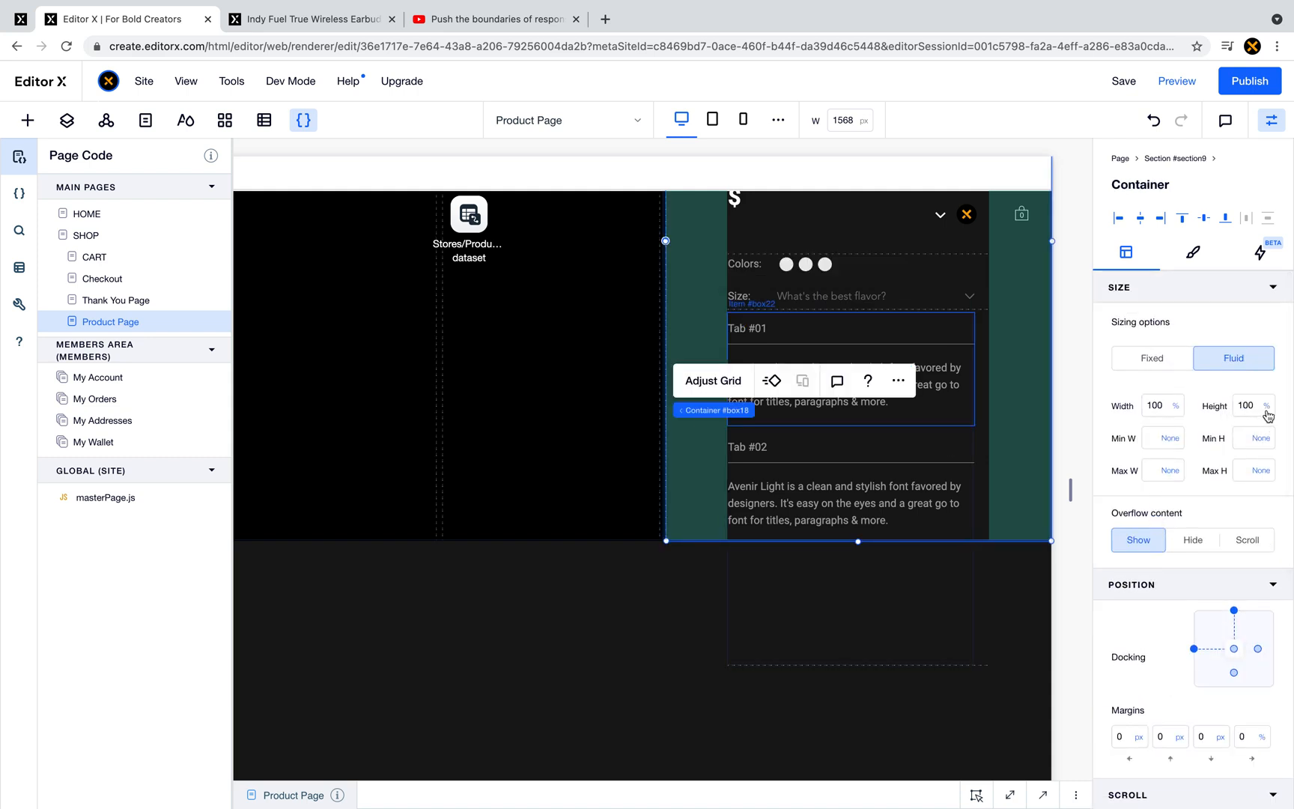
pyautogui.click(1266, 414)
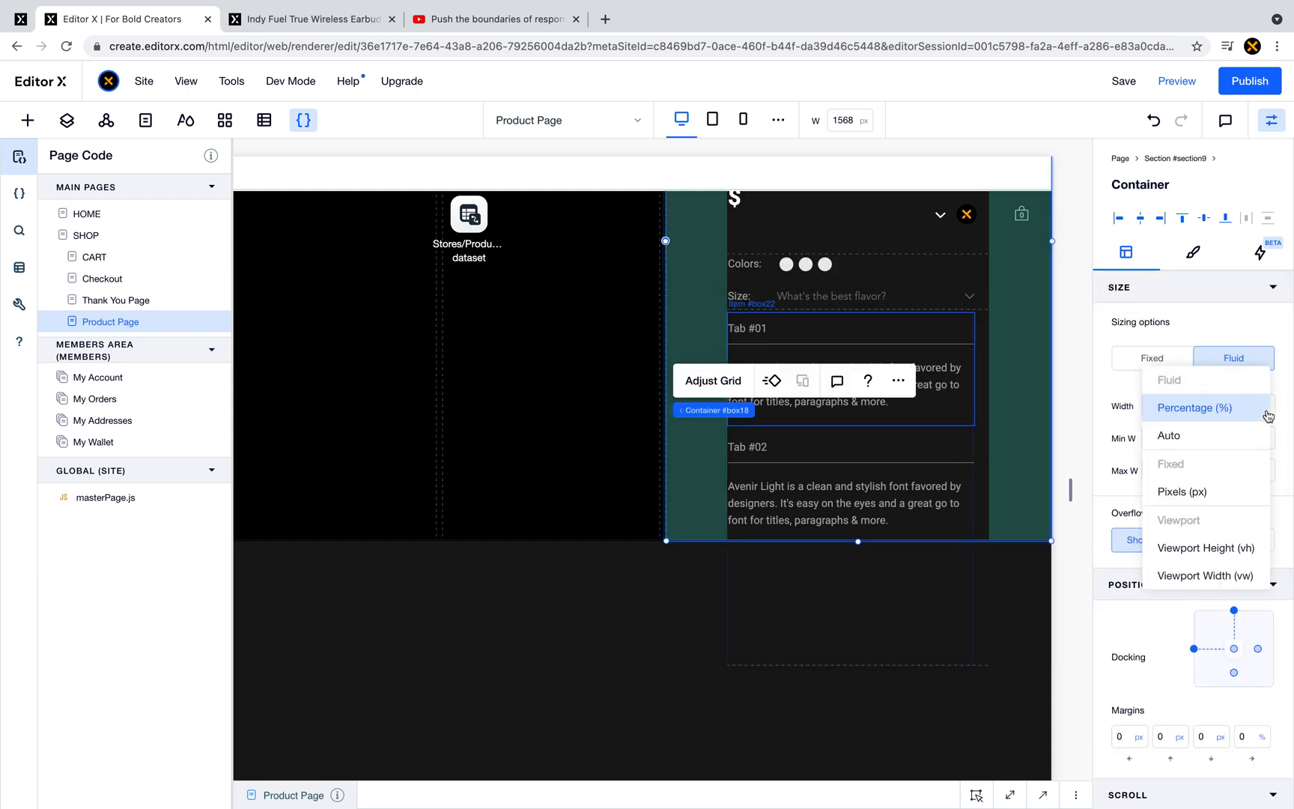
pyautogui.click(1202, 445)
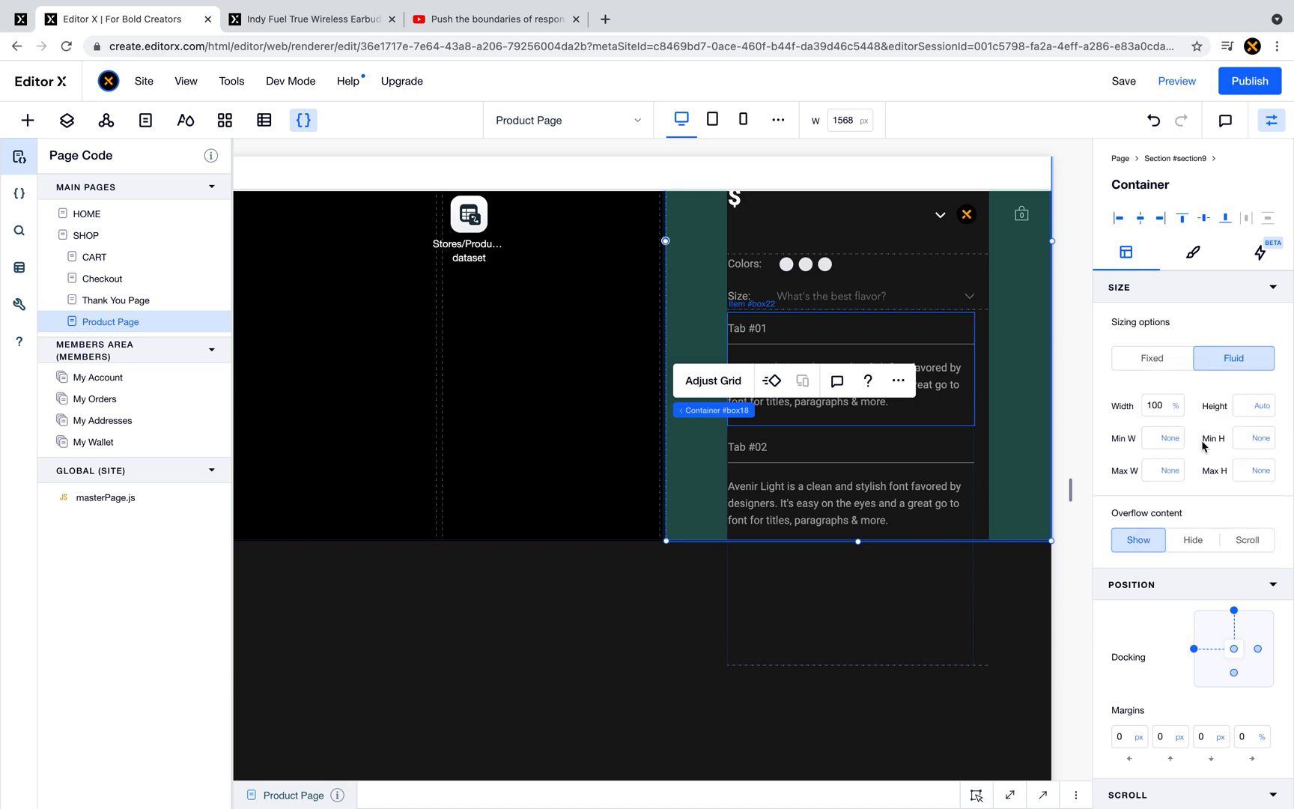
pyautogui.click(522, 410)
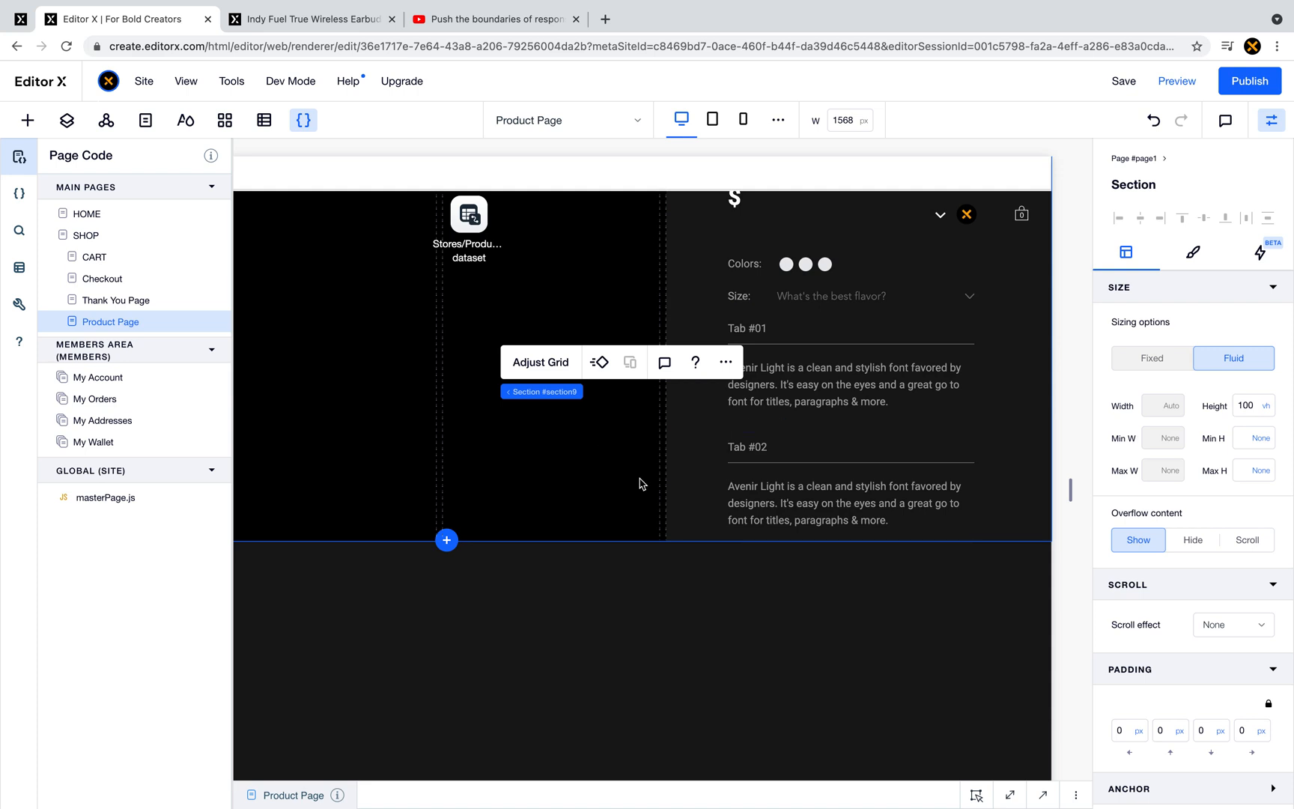
pyautogui.click(1265, 407)
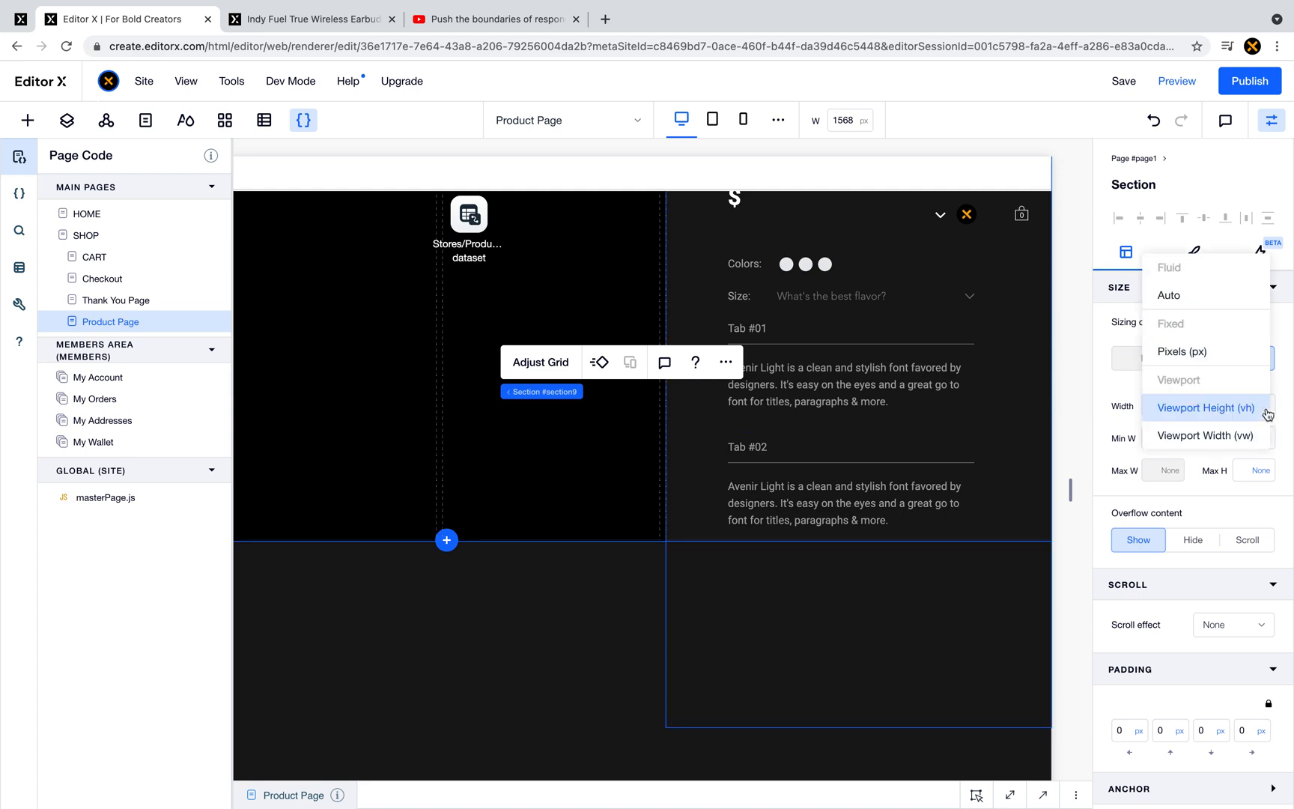
pyautogui.click(1214, 296)
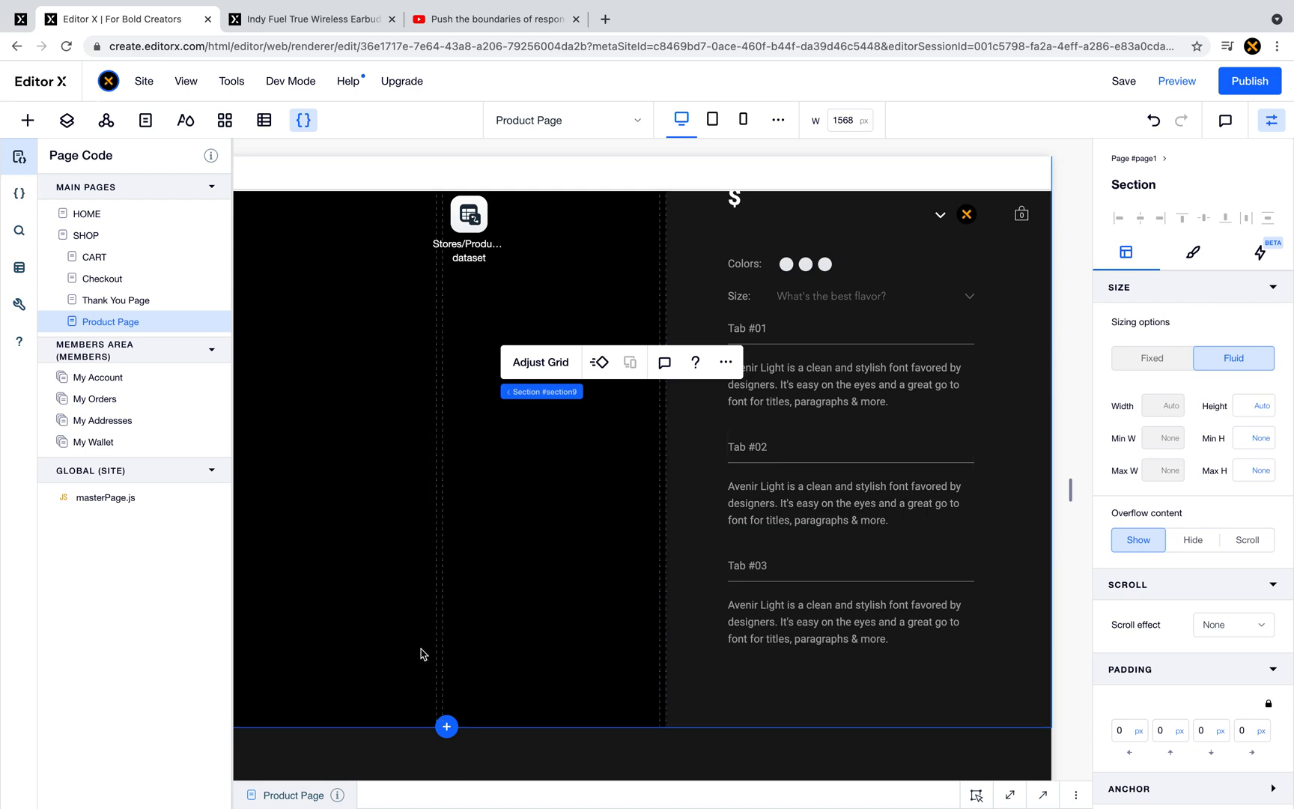
# - Set the top margin of the tab repeater to 50 px
pyautogui.click(854, 427)
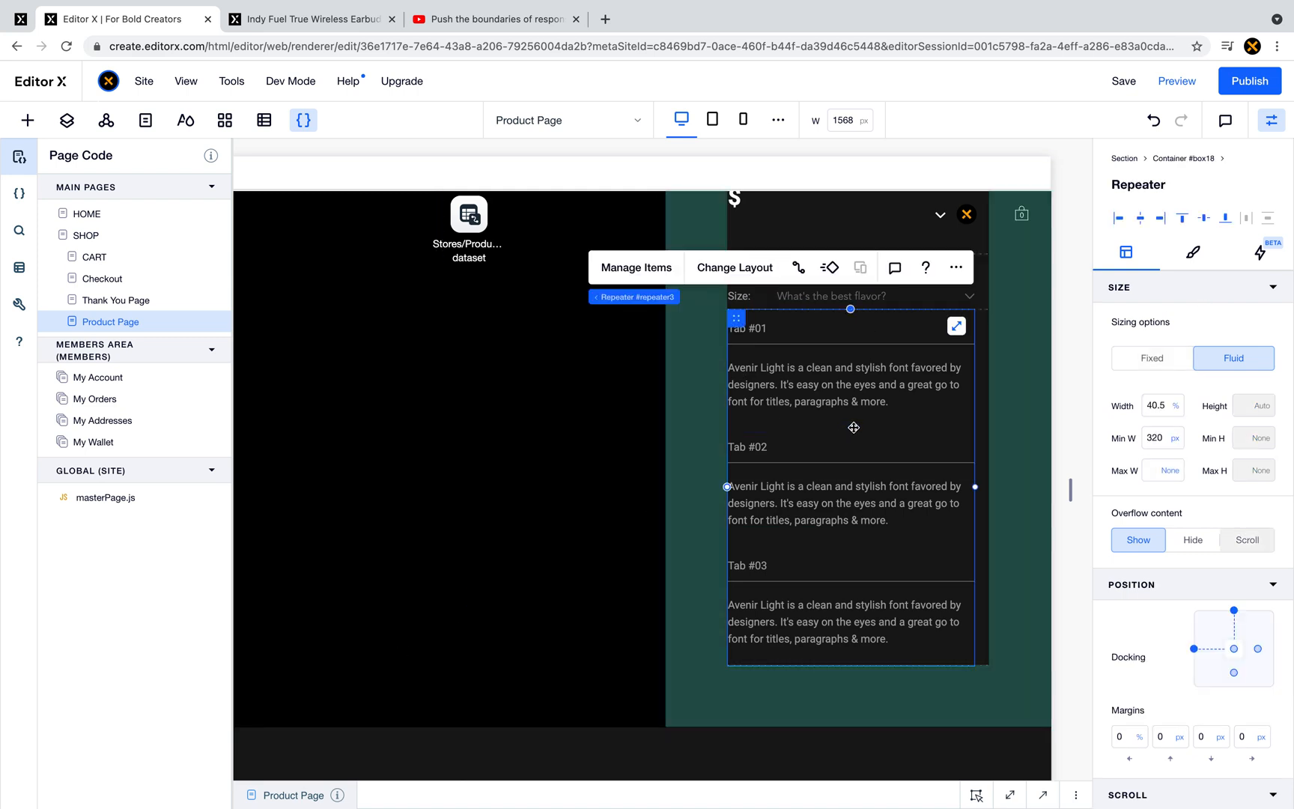
pyautogui.click(1161, 738)
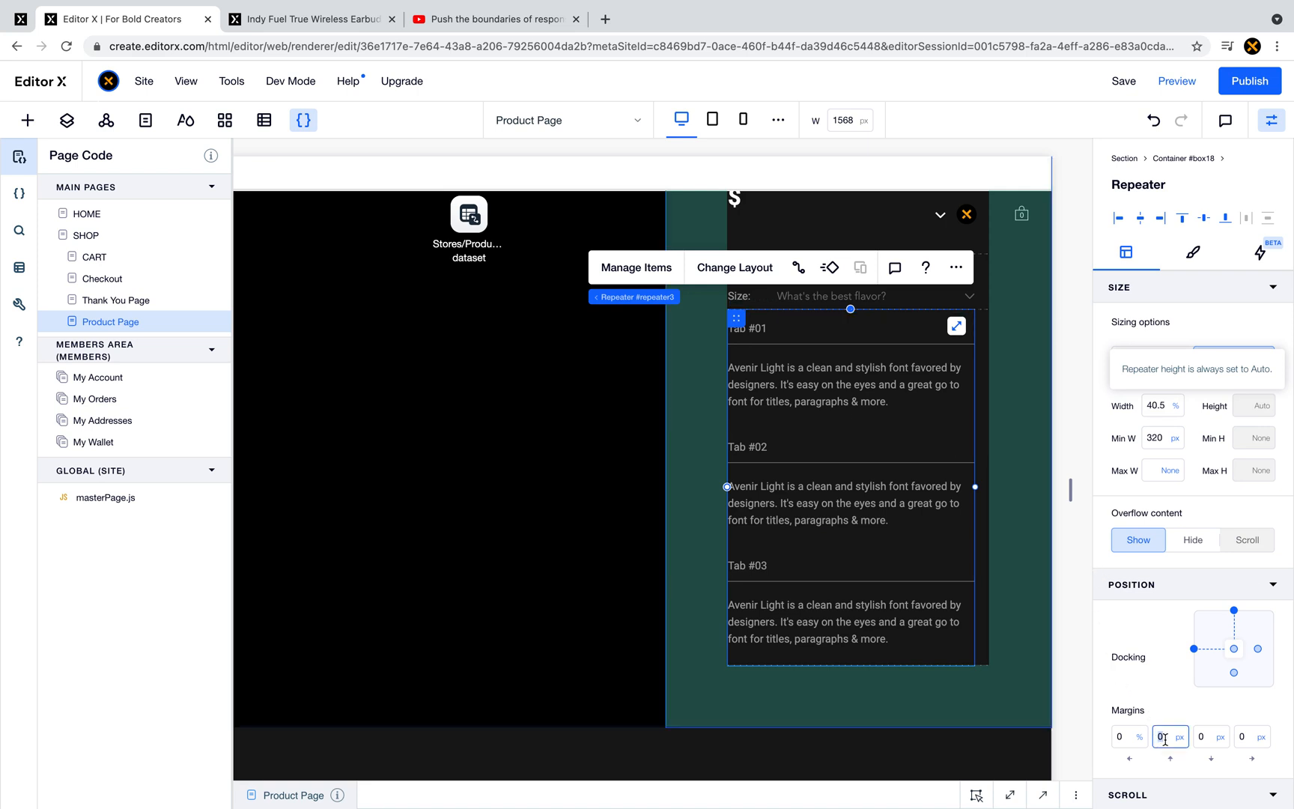
pyautogui.press('Return')
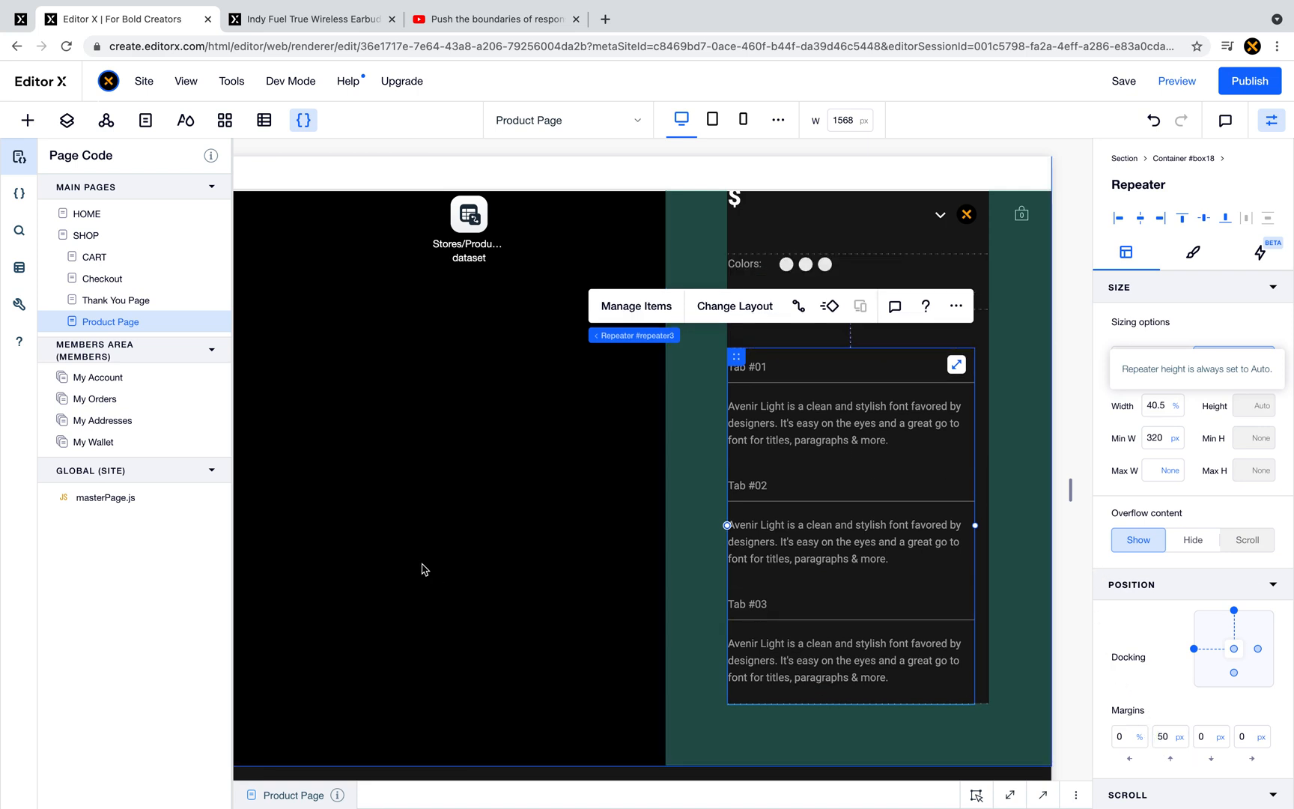
pyautogui.click(475, 577)
# - Copy the small dropdown arrow shape from the Tab #01 header in the finished product section below
pyautogui.scroll(2, 477, 579)
pyautogui.scroll(1, 480, 583)
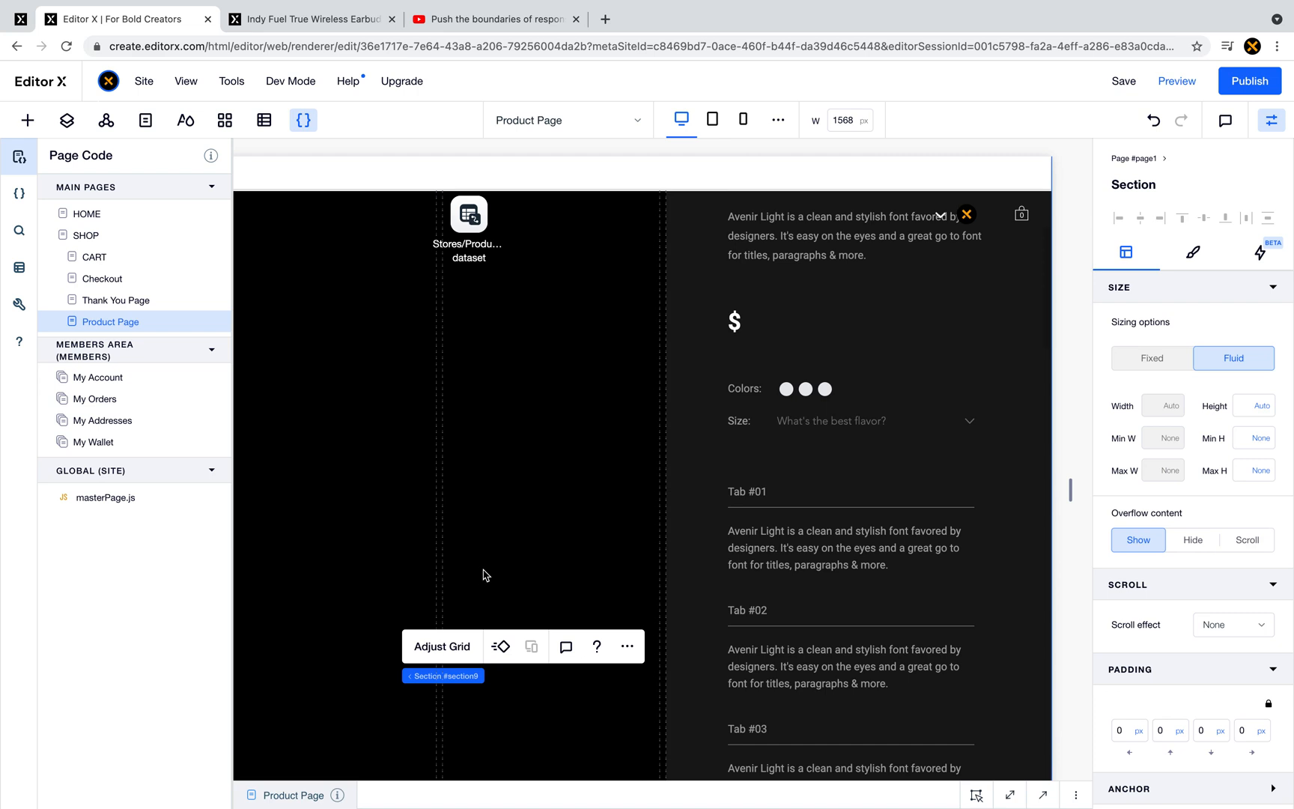
pyautogui.click(970, 419)
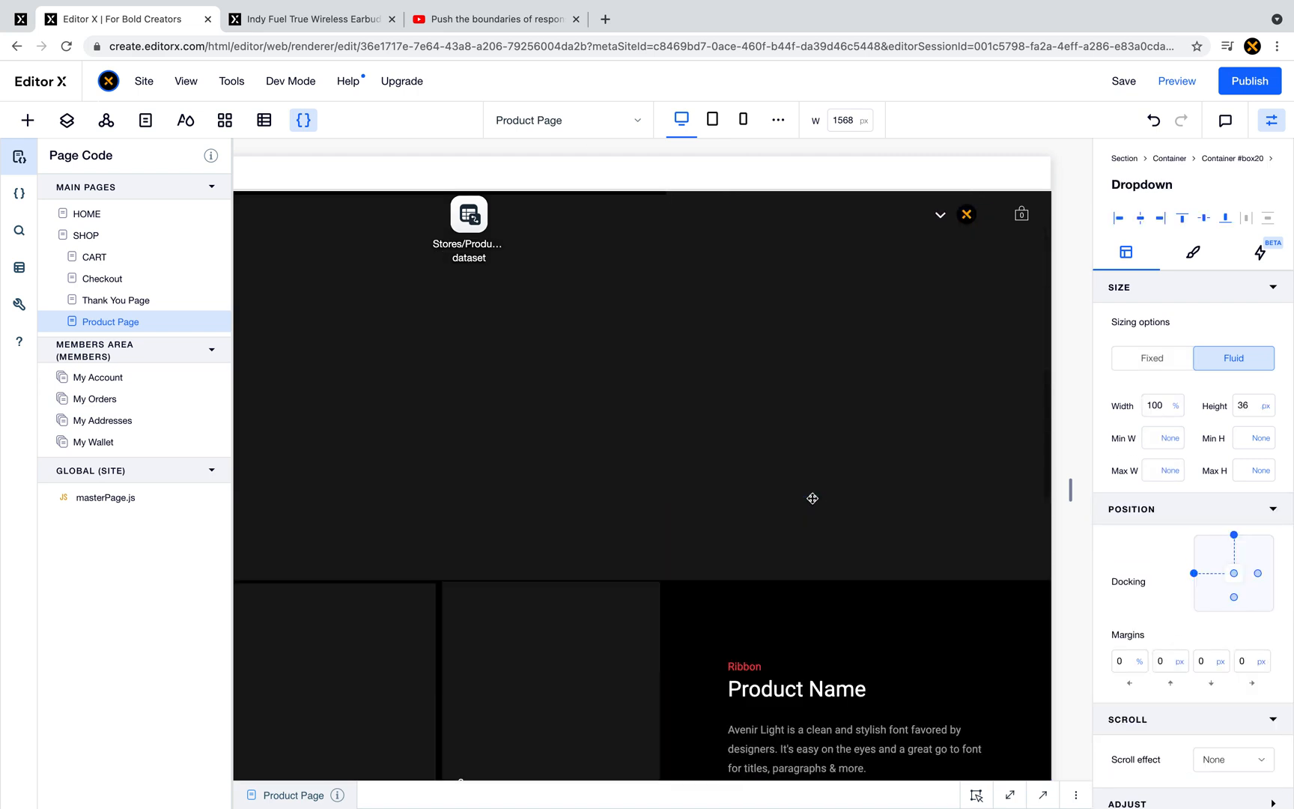
pyautogui.click(984, 676)
pyautogui.click(969, 630)
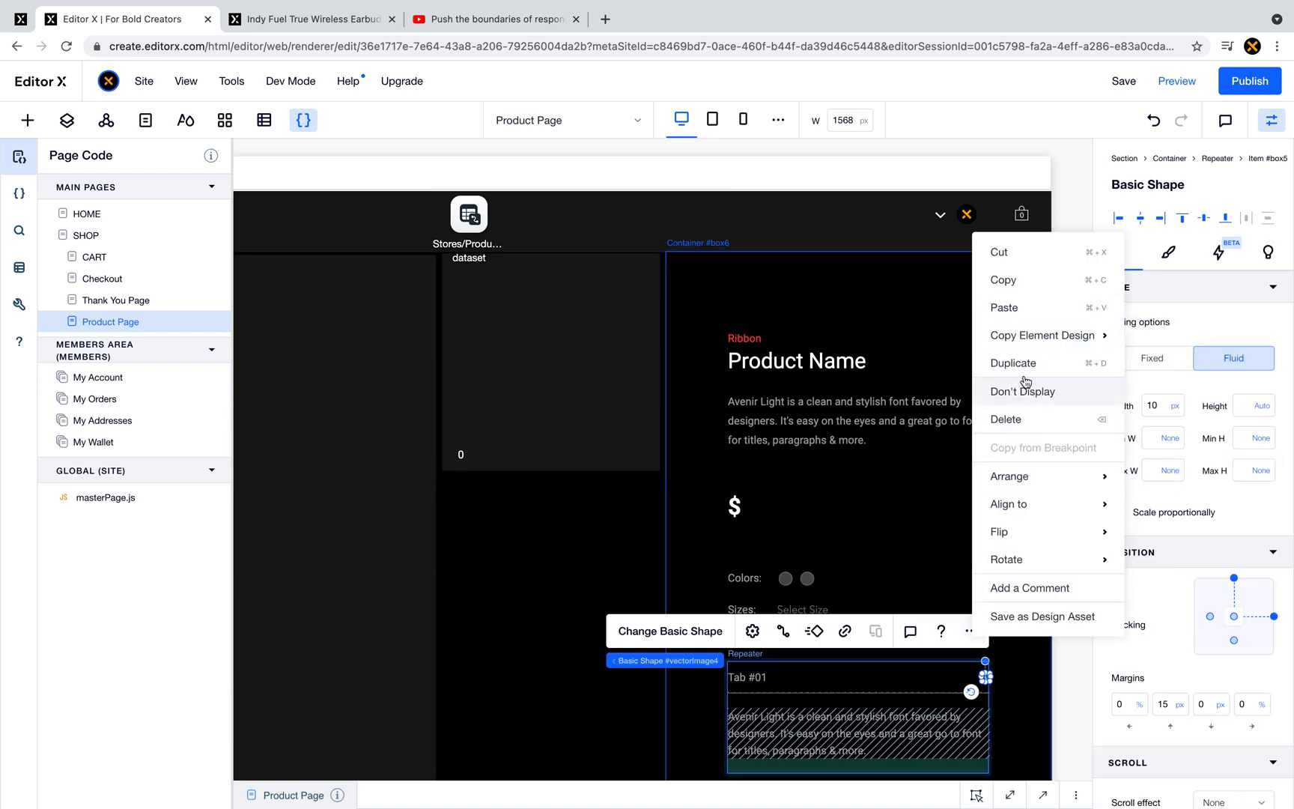
pyautogui.click(1032, 287)
# - Paste the arrow shape onto the Tab #01 button in the new tab repeater
pyautogui.scroll(2, 937, 394)
pyautogui.scroll(-7, 937, 394)
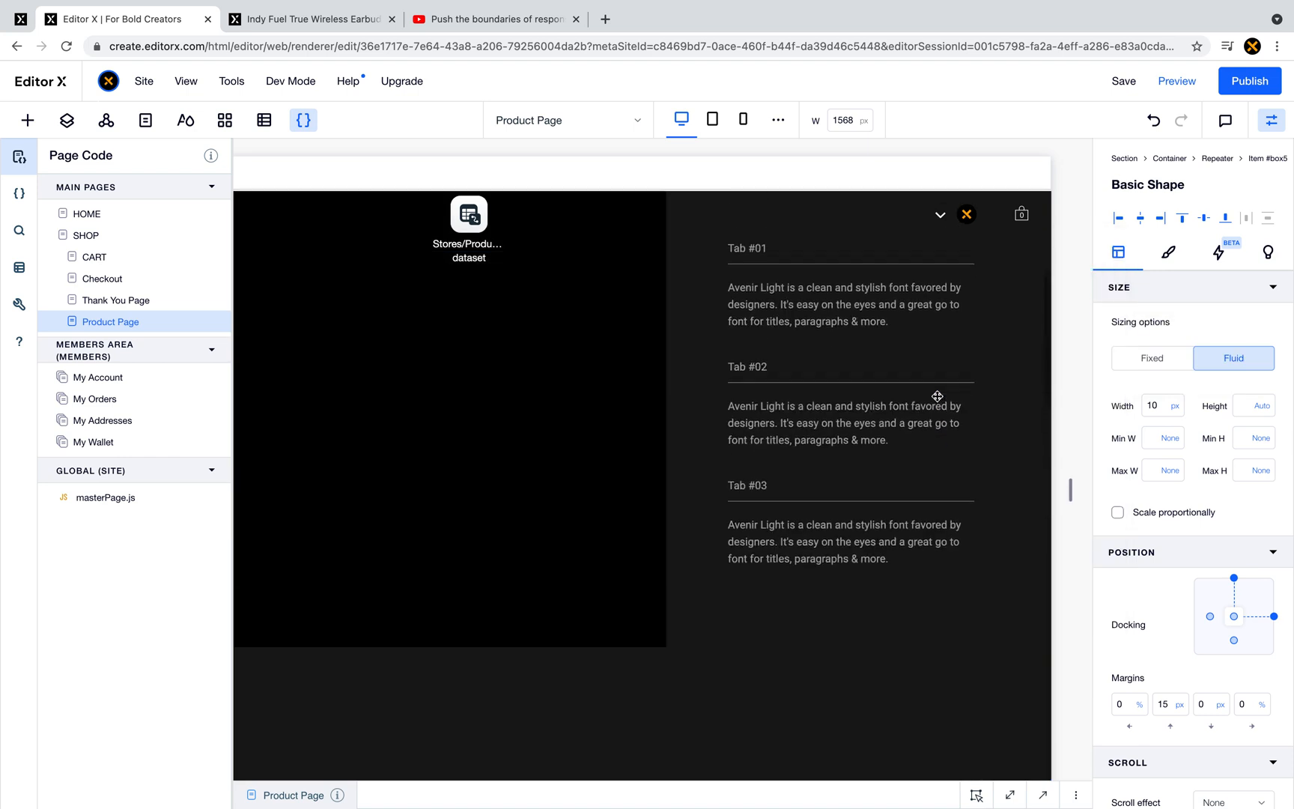
pyautogui.scroll(1, 938, 382)
pyautogui.scroll(2, 937, 373)
pyautogui.click(939, 364)
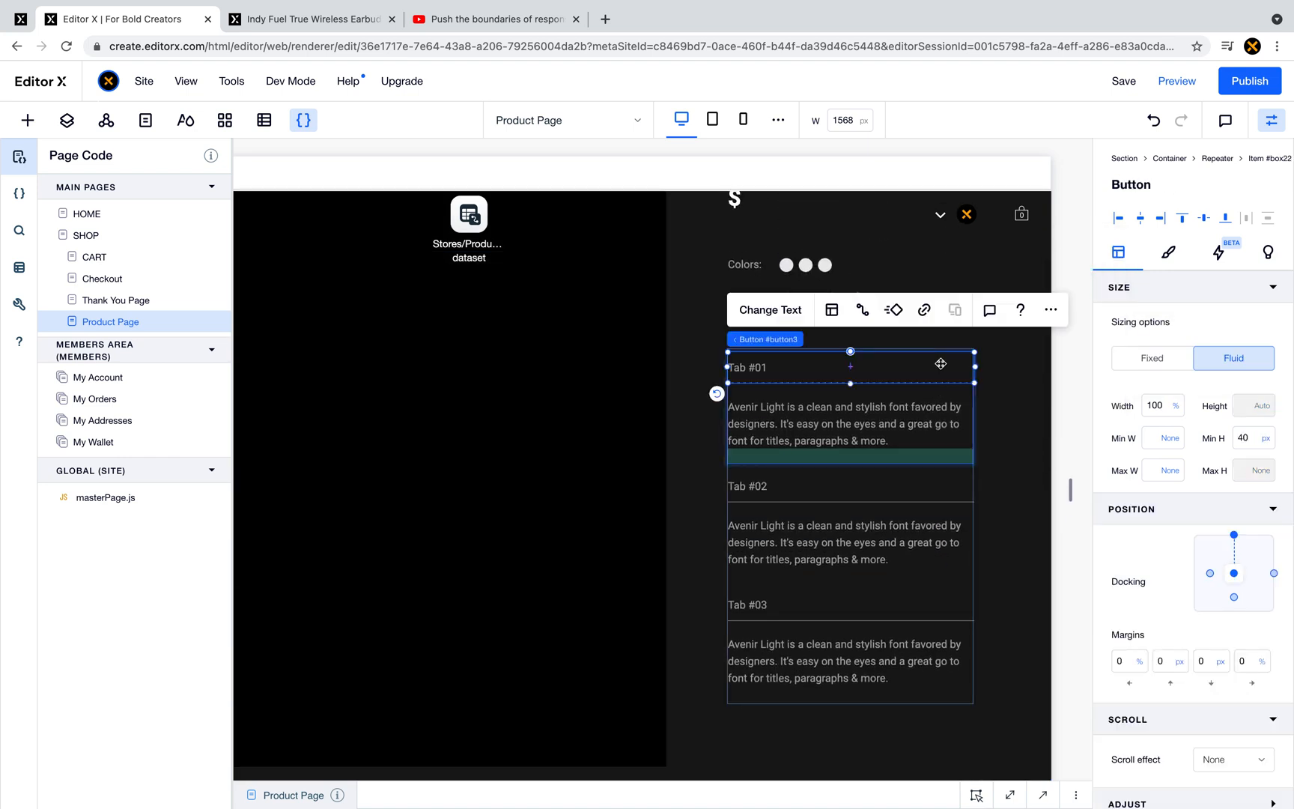
pyautogui.rightClick(942, 367)
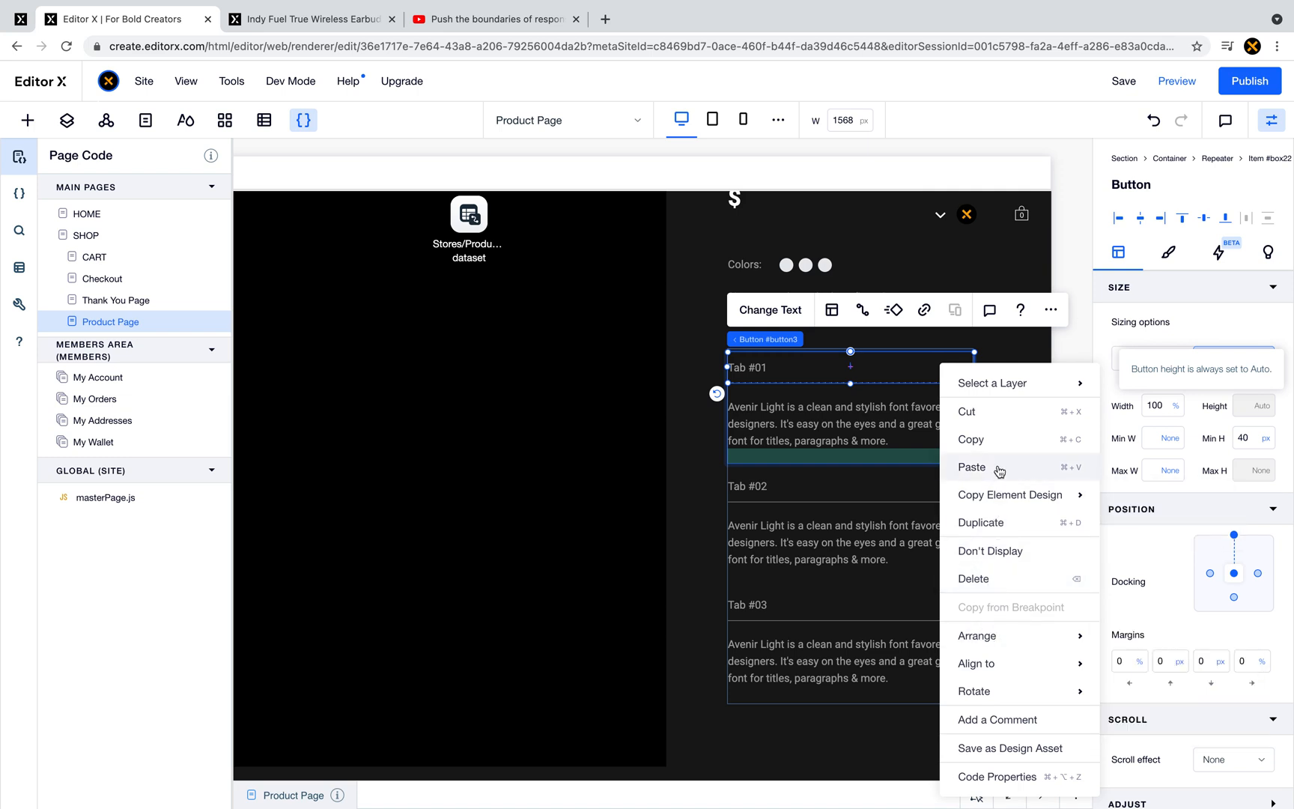
pyautogui.press('Escape')
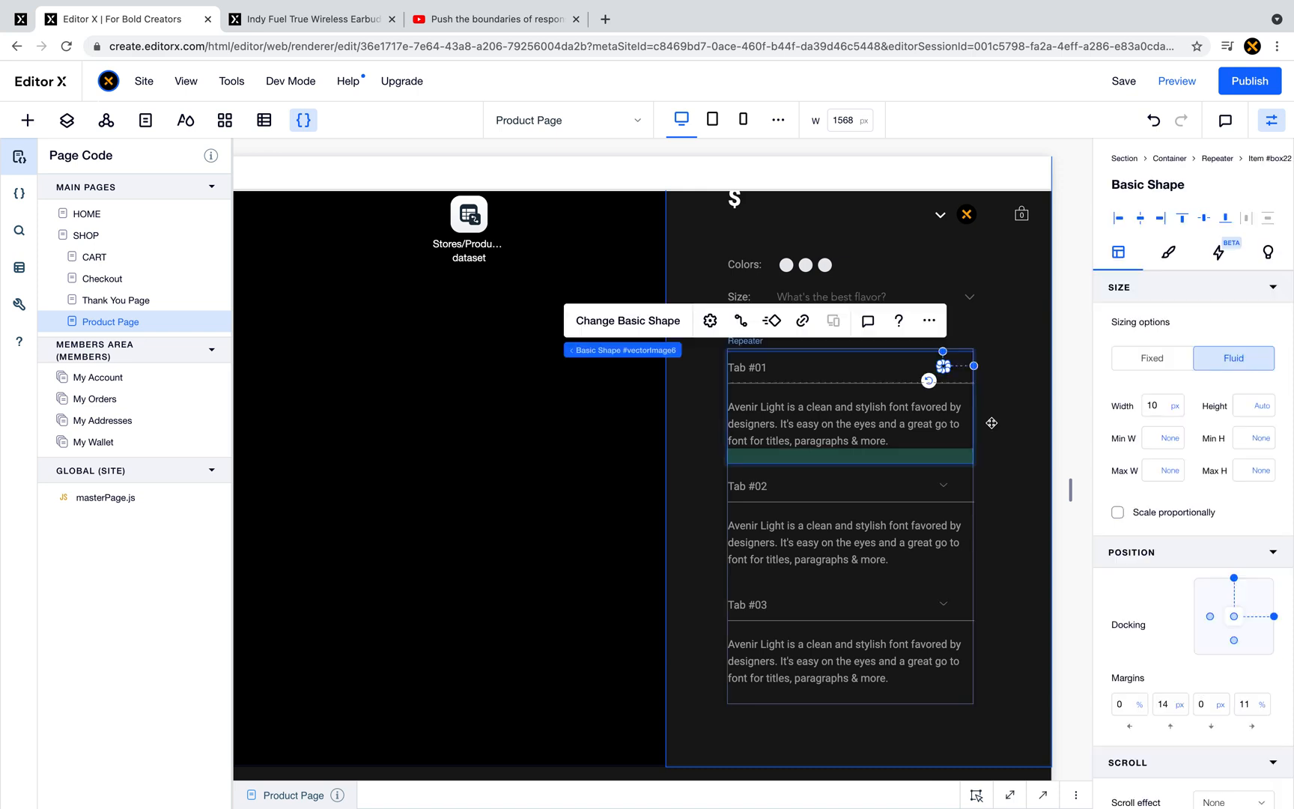
# - Dock the arrow shape to the right and vertical centre of its repeater item with 0 margins
pyautogui.click(1235, 580)
pyautogui.click(1164, 706)
pyautogui.press('Tab')
pyautogui.press('Tab')
pyautogui.write('0')
pyautogui.press('Tab')
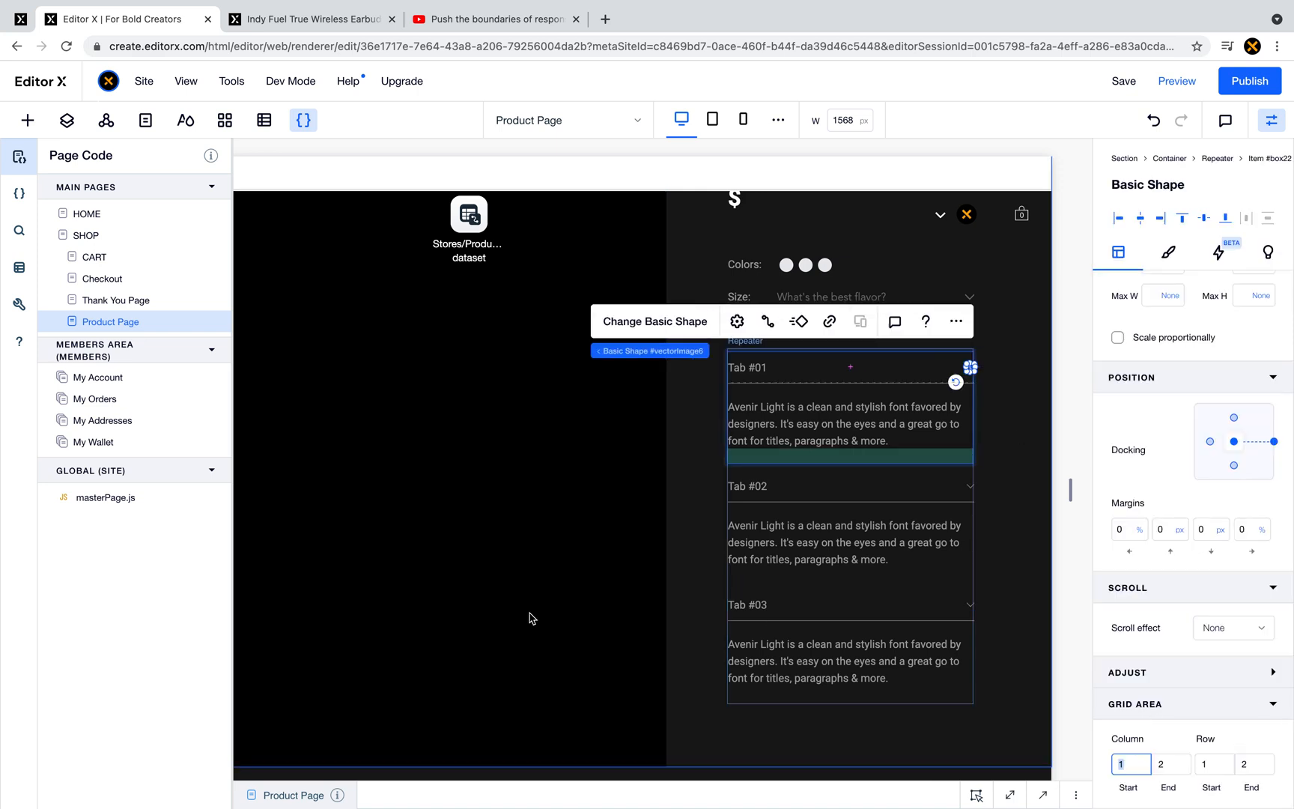
pyautogui.click(530, 618)
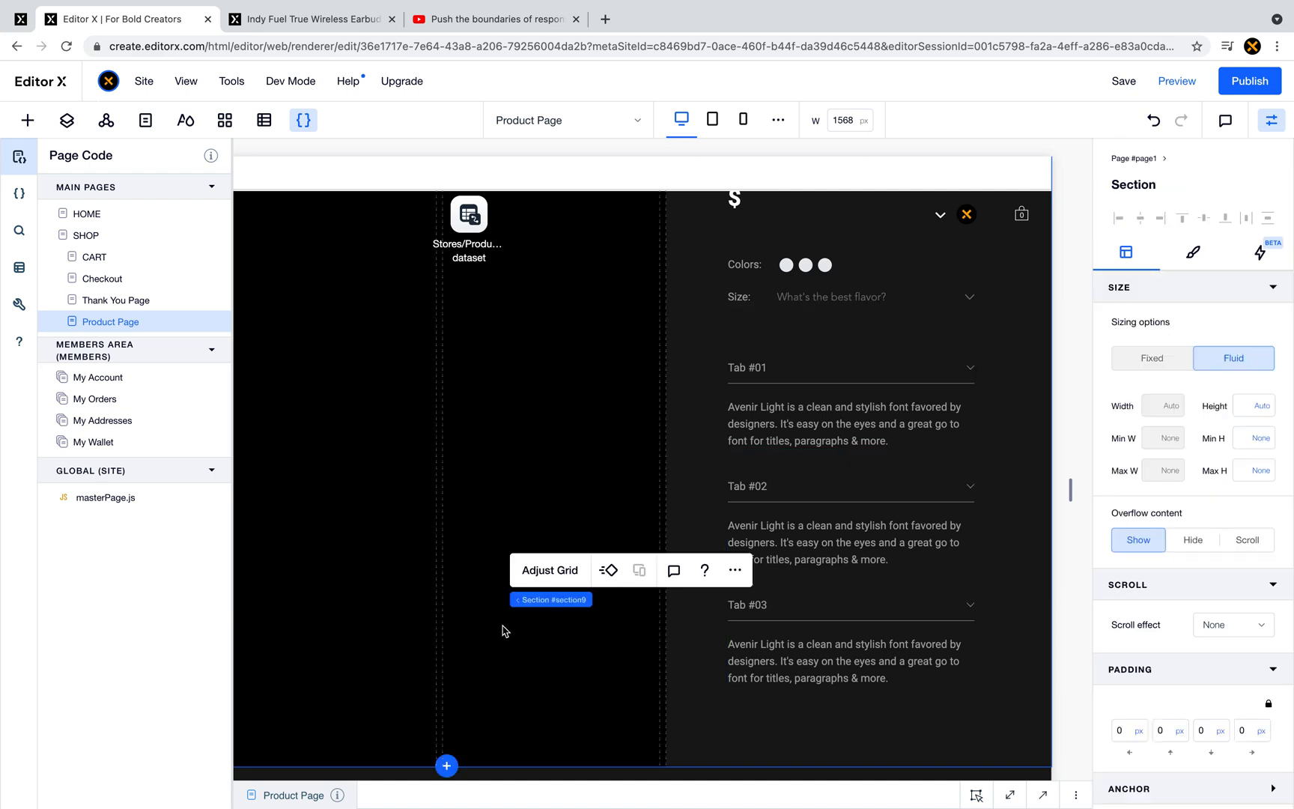
# - Set the description text under Tab #01 in the repeater to be collapsed by default
pyautogui.click(882, 421)
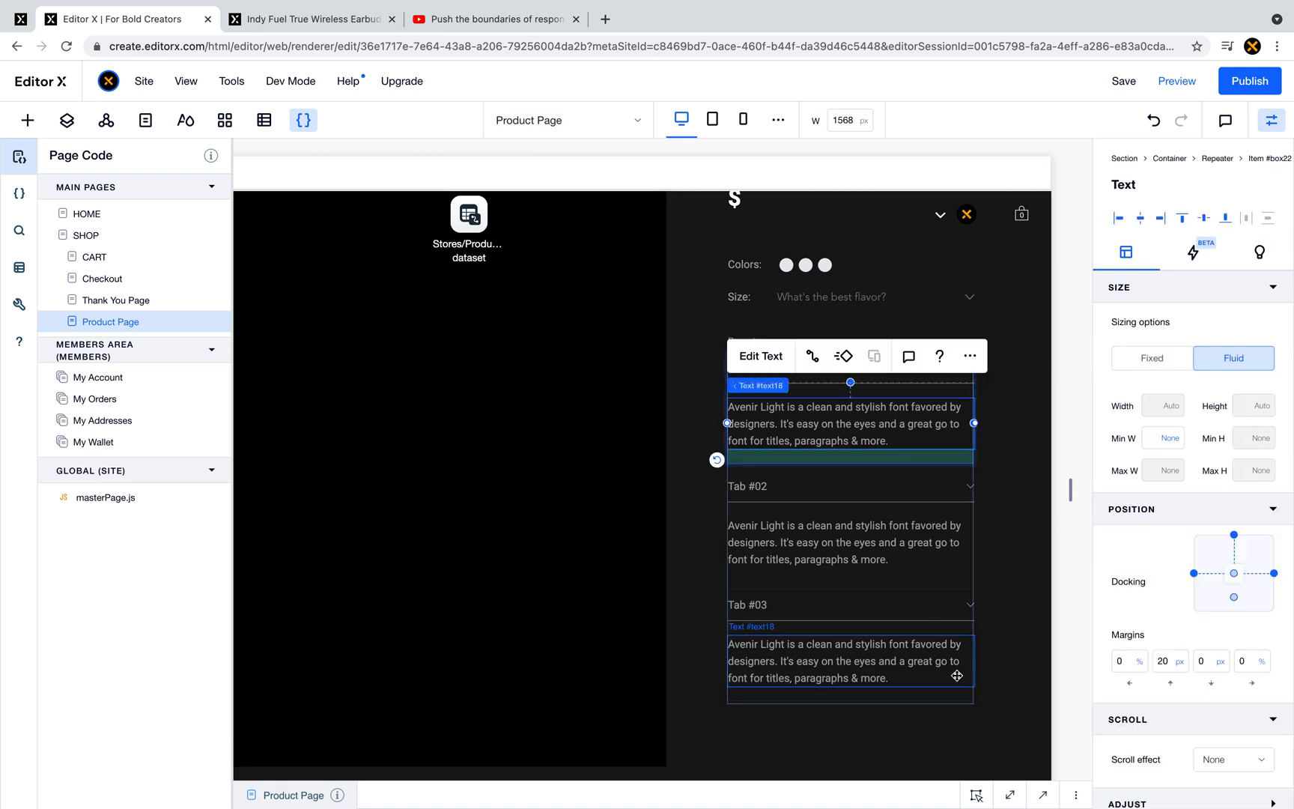
pyautogui.click(1042, 794)
pyautogui.click(964, 572)
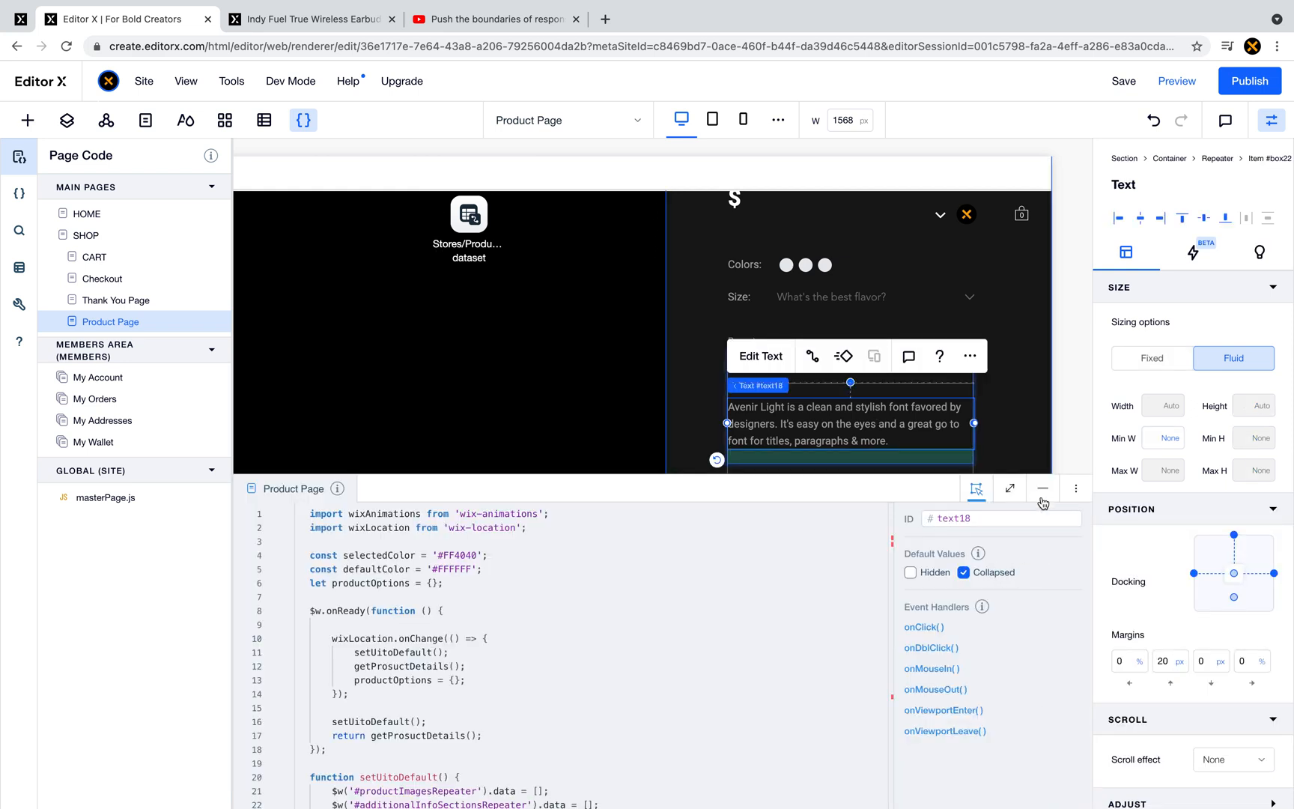
pyautogui.click(1045, 491)
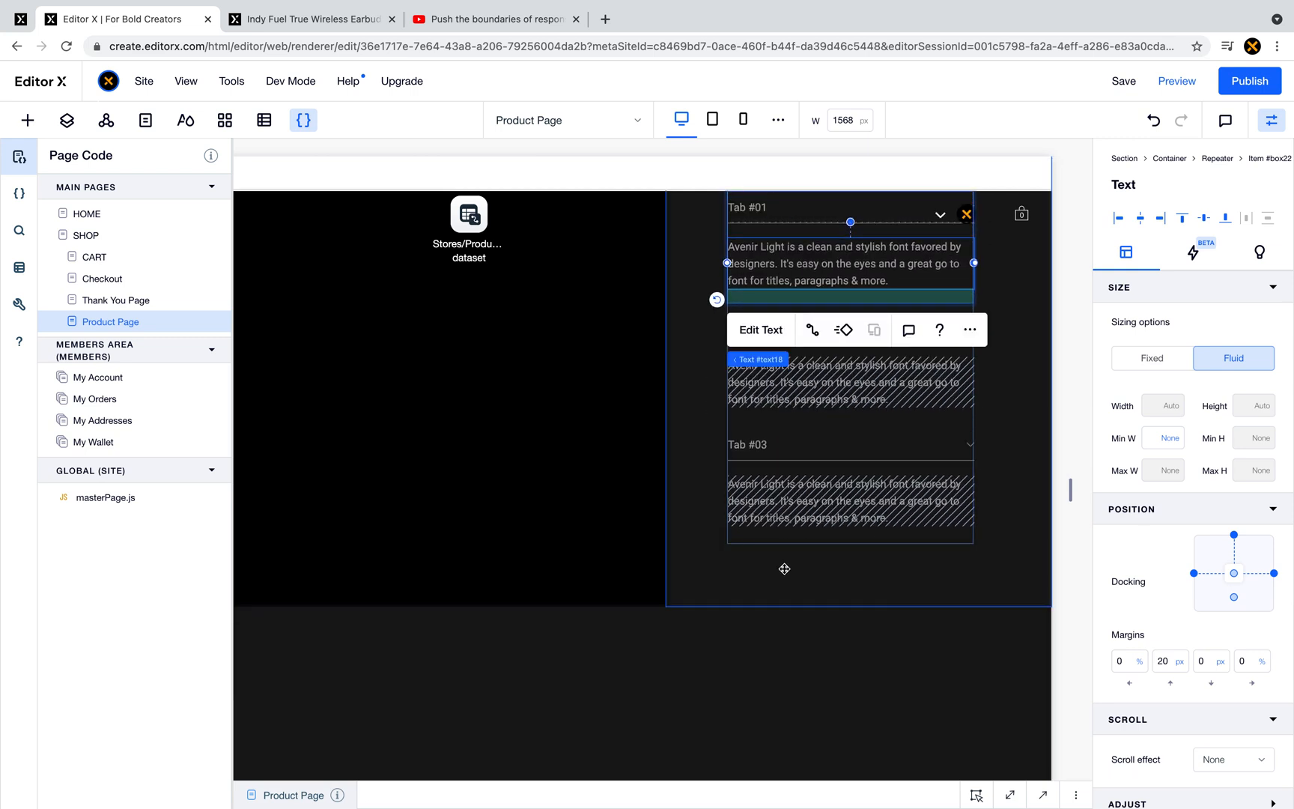
# - Copy the Add to Cart button from the finished product section below
pyautogui.click(965, 581)
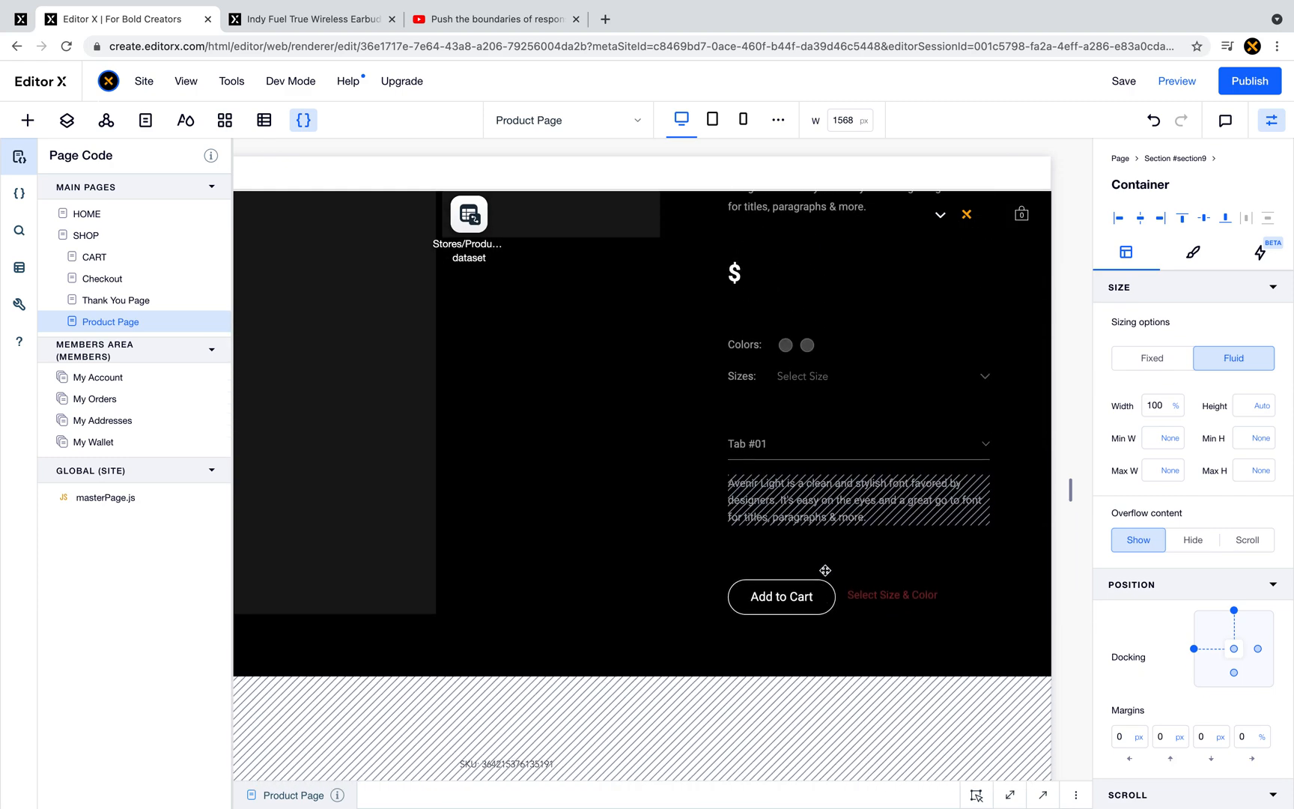
pyautogui.click(811, 596)
pyautogui.rightClick(811, 596)
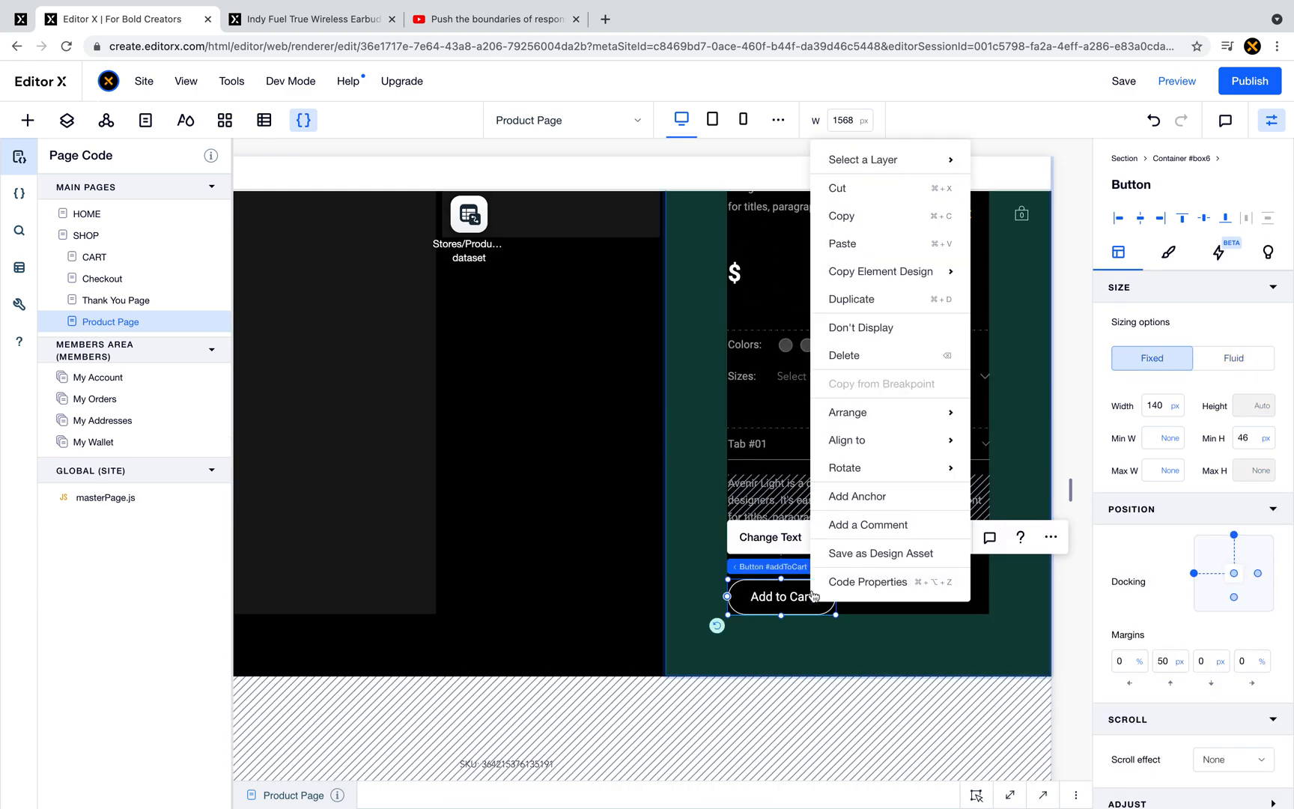
pyautogui.click(874, 226)
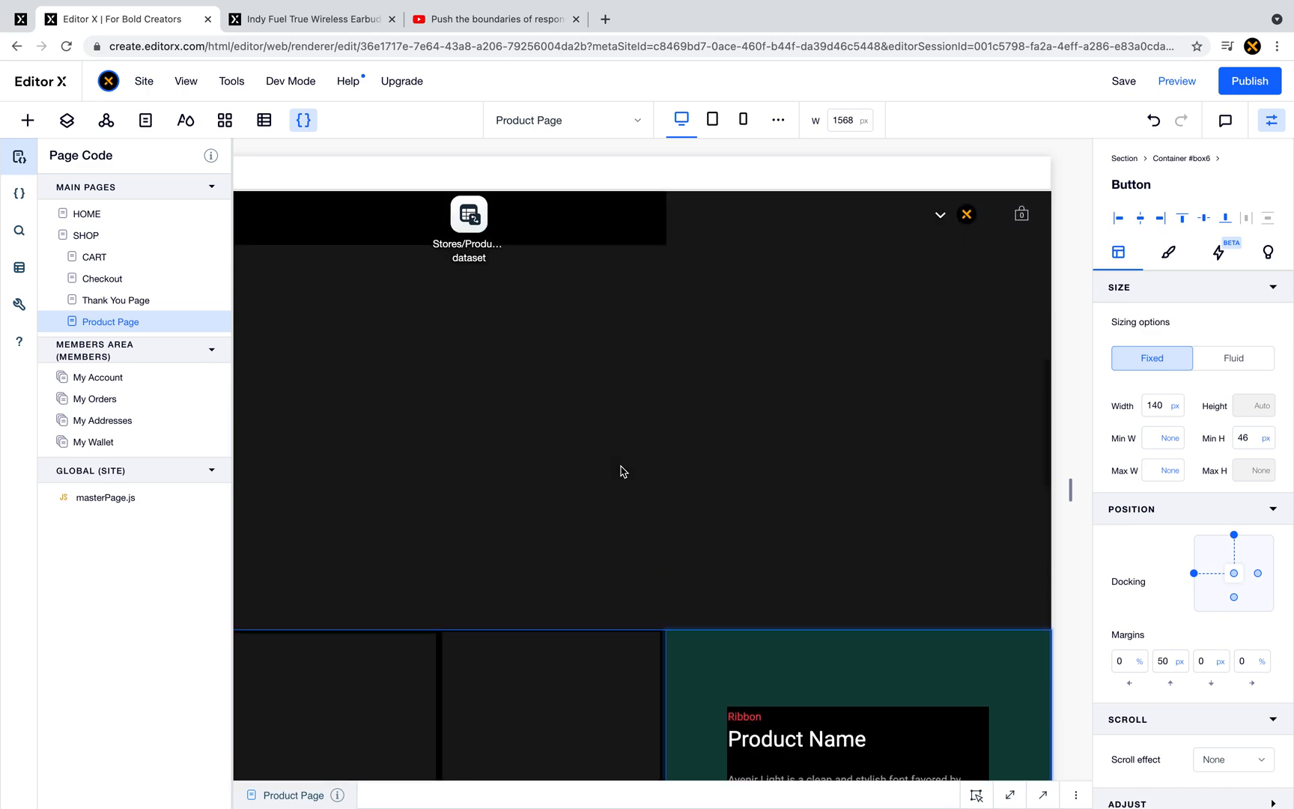
# - Examine the row sizing of the product details container's grid
pyautogui.click(810, 492)
pyautogui.rightClick(810, 494)
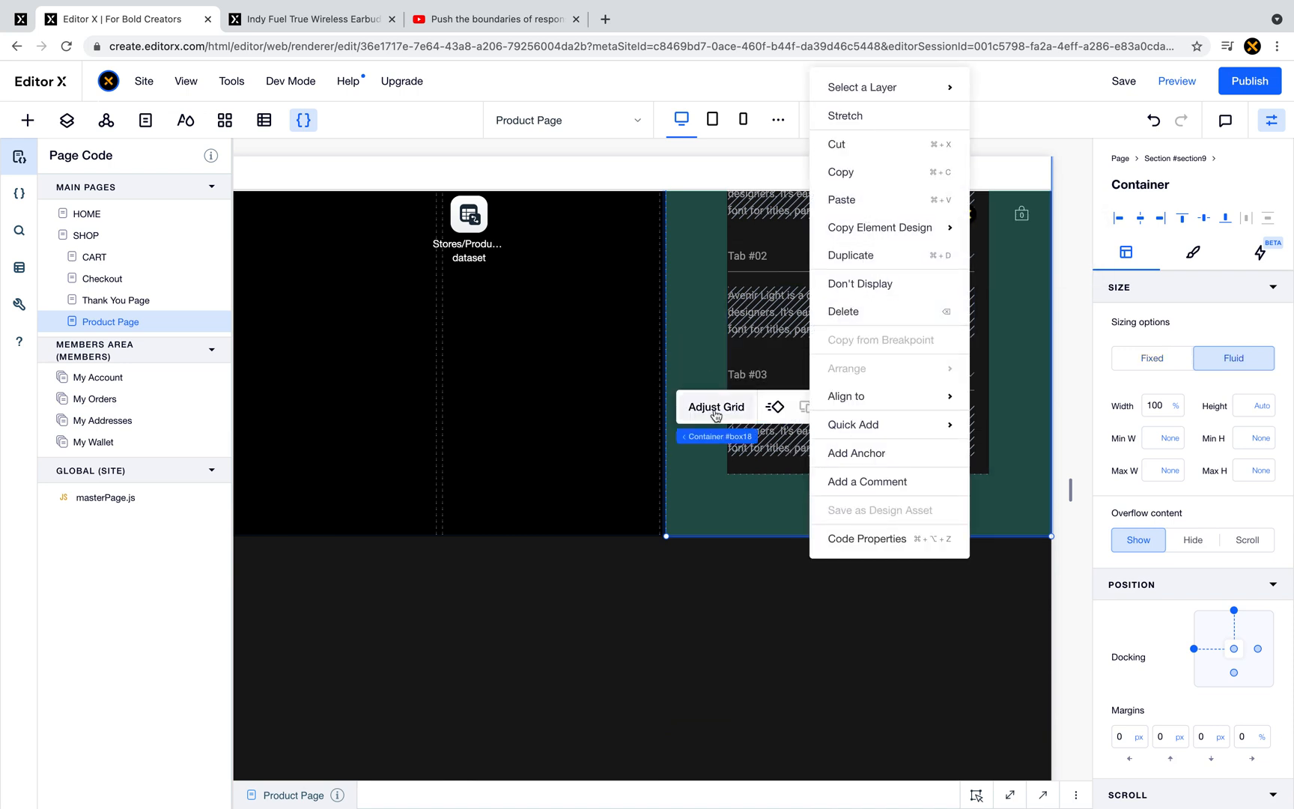
pyautogui.click(716, 415)
pyautogui.click(597, 504)
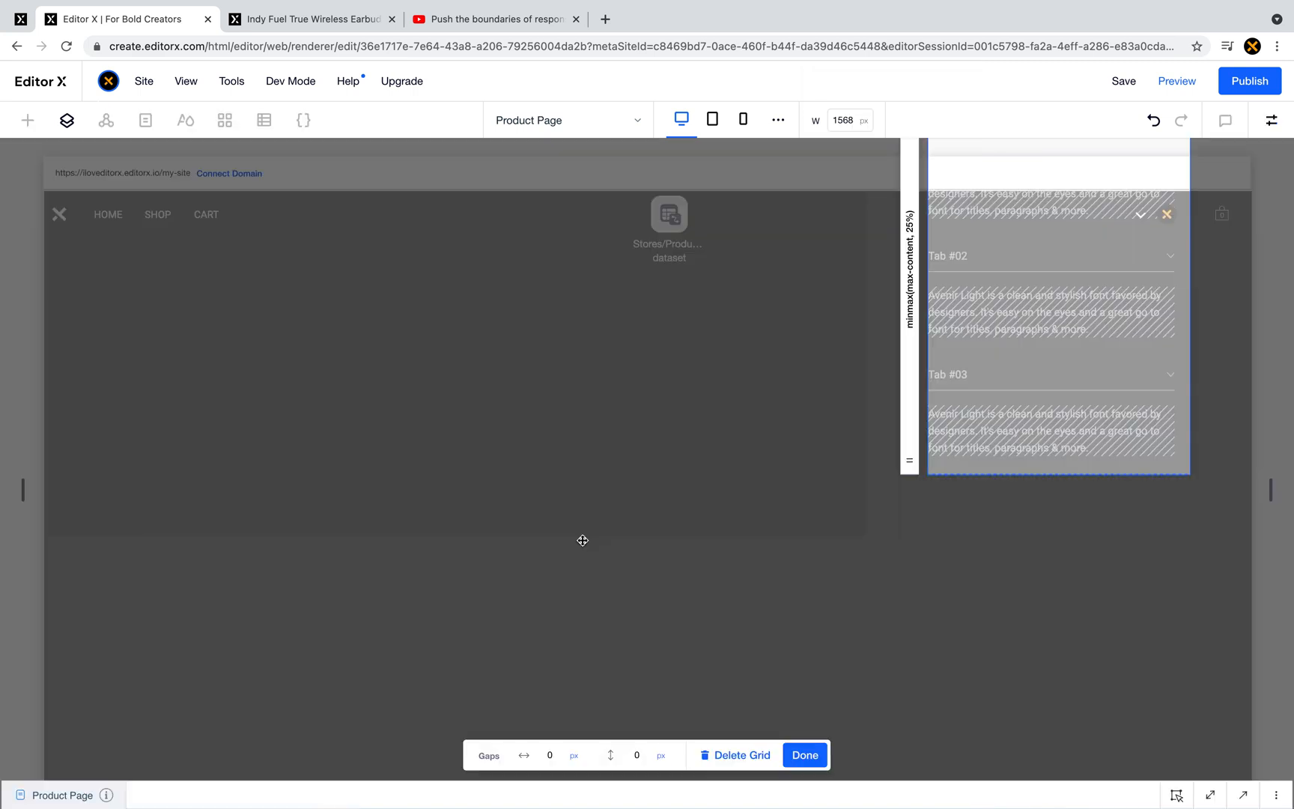
pyautogui.scroll(6, 876, 529)
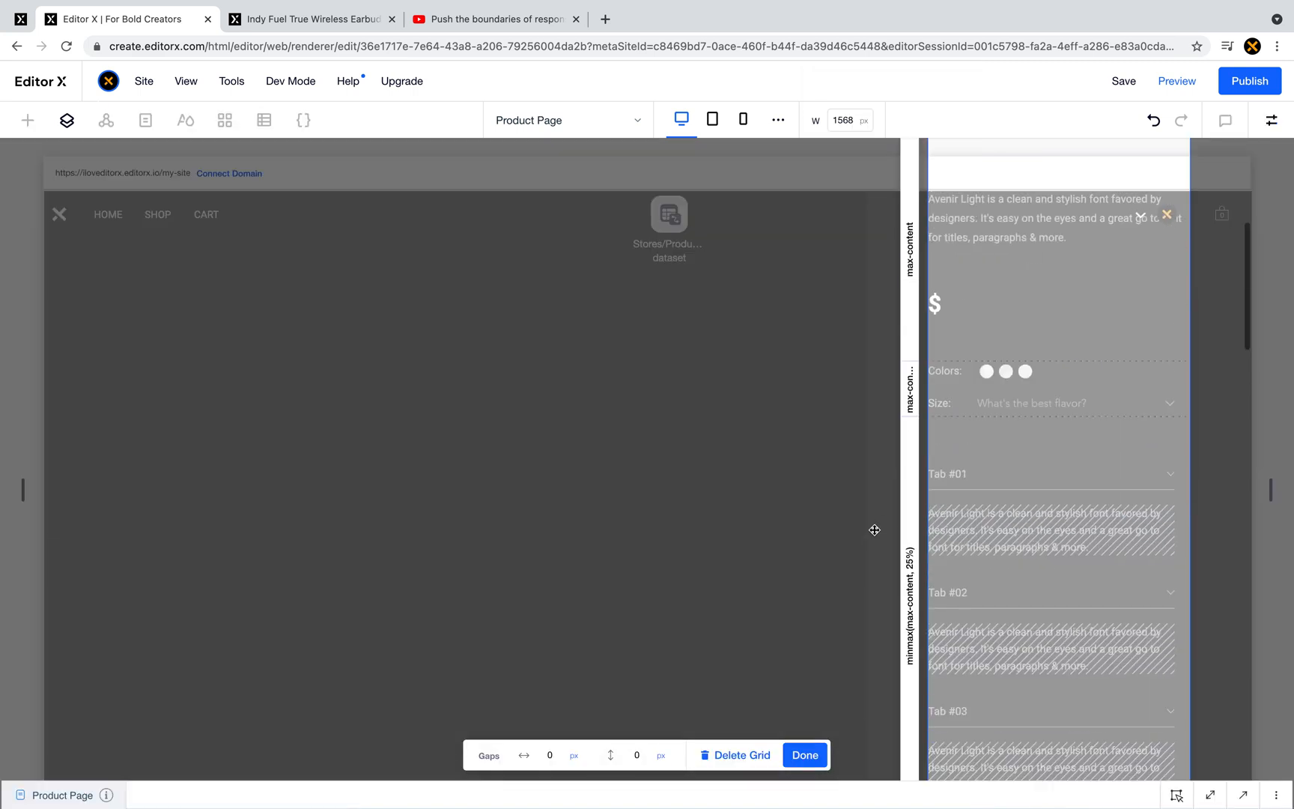
pyautogui.scroll(-6, 874, 530)
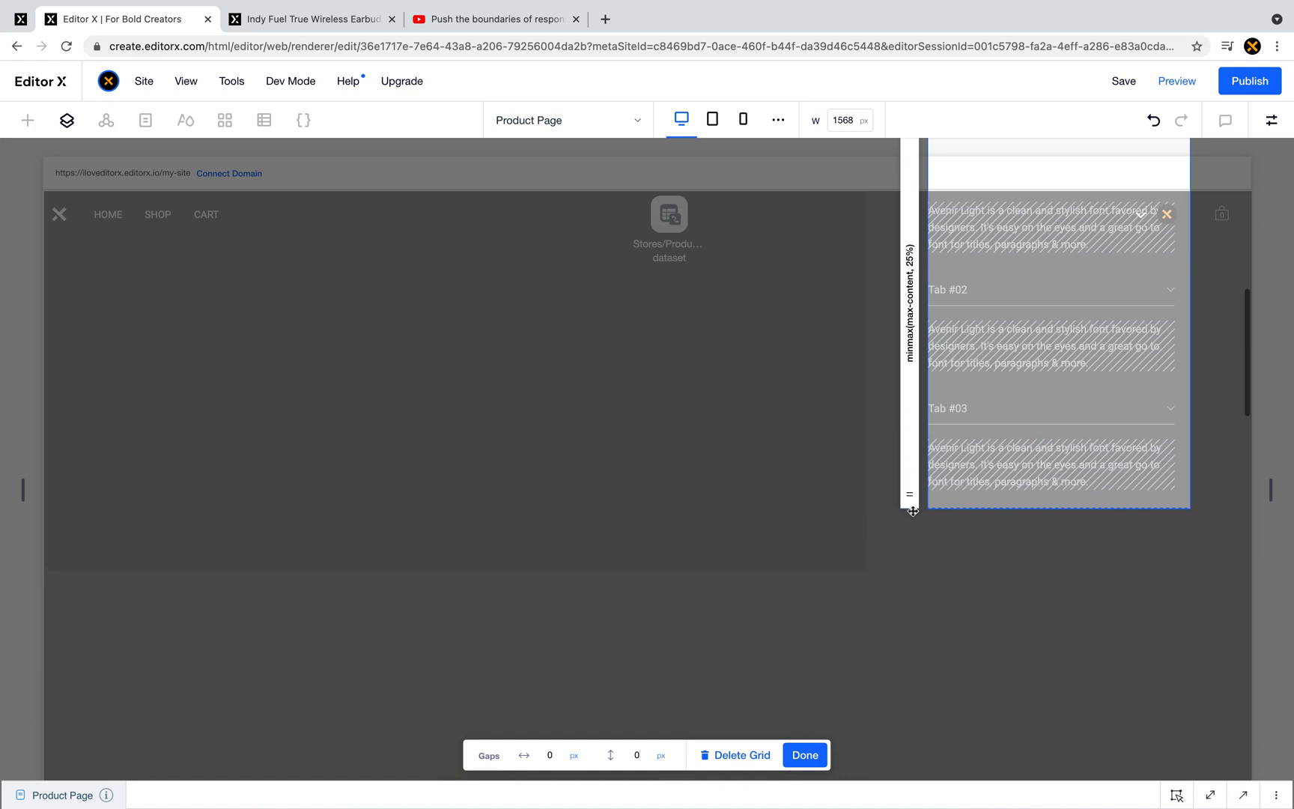
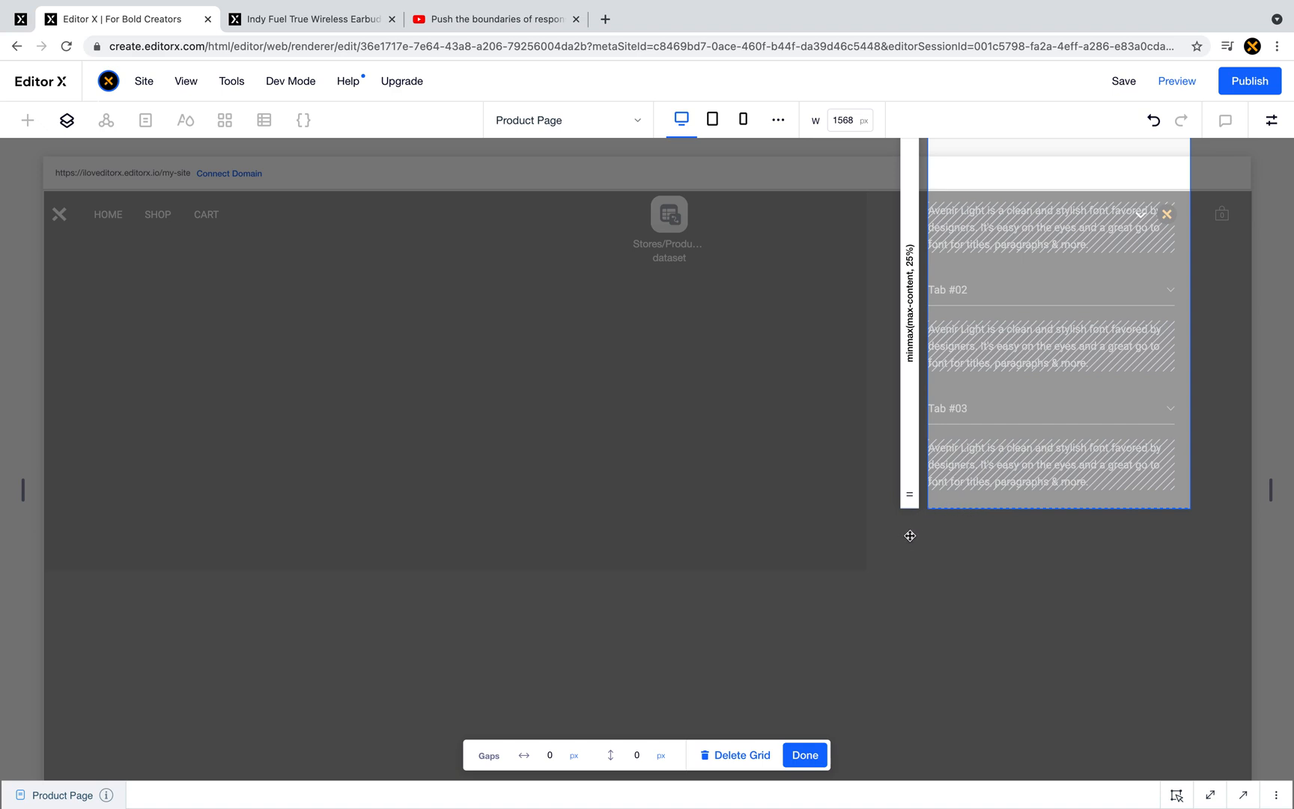
pyautogui.click(799, 756)
# - Paste the Add to Cart button into the product details container and dock it to the top instead of the bottom
pyautogui.rightClick(973, 542)
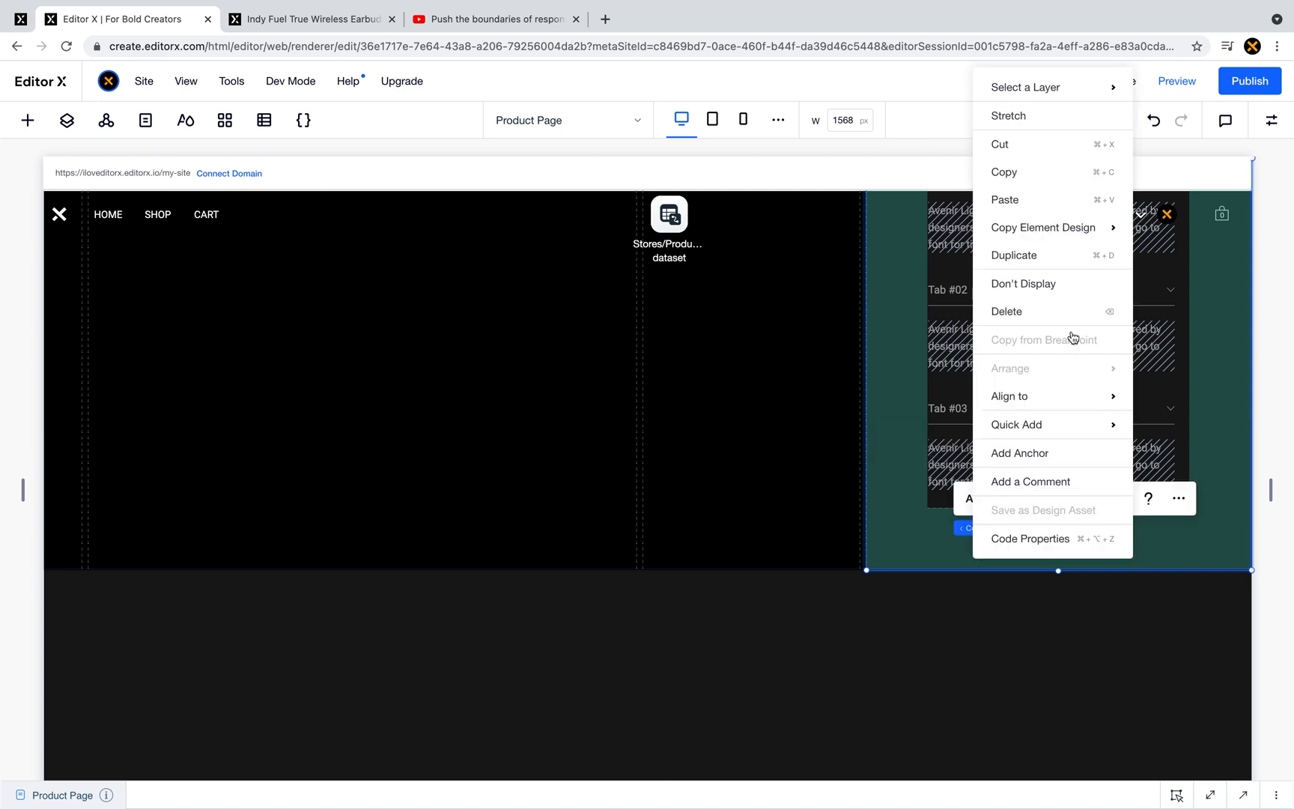
pyautogui.click(1056, 200)
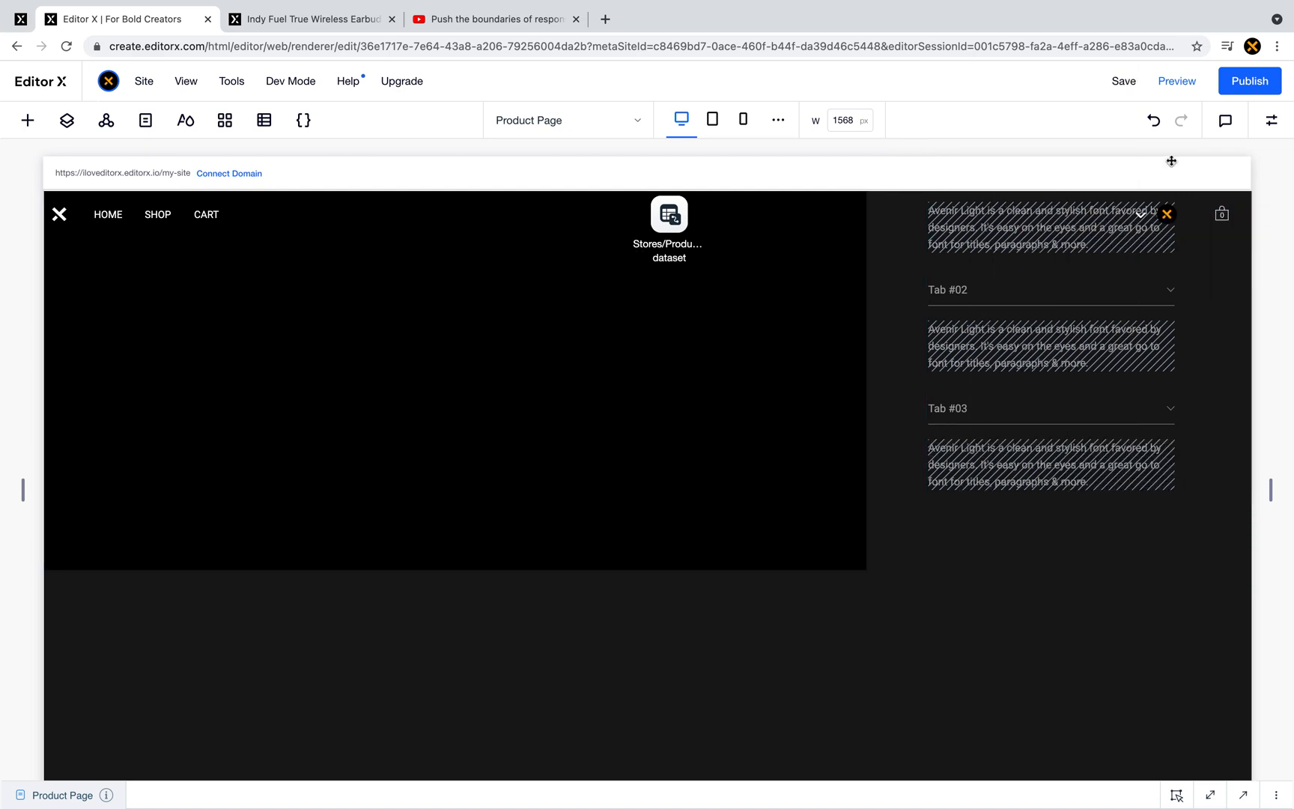
pyautogui.click(1272, 119)
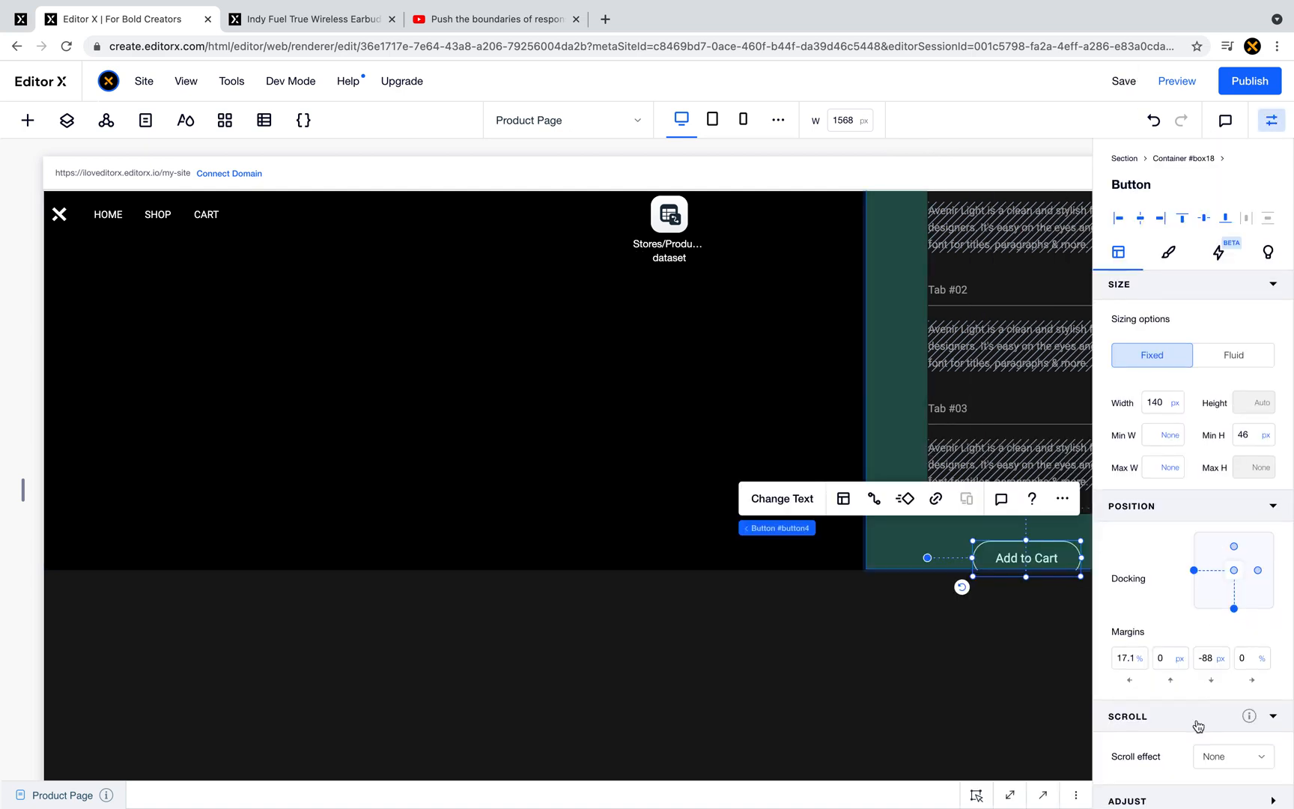
pyautogui.scroll(-3, 1198, 726)
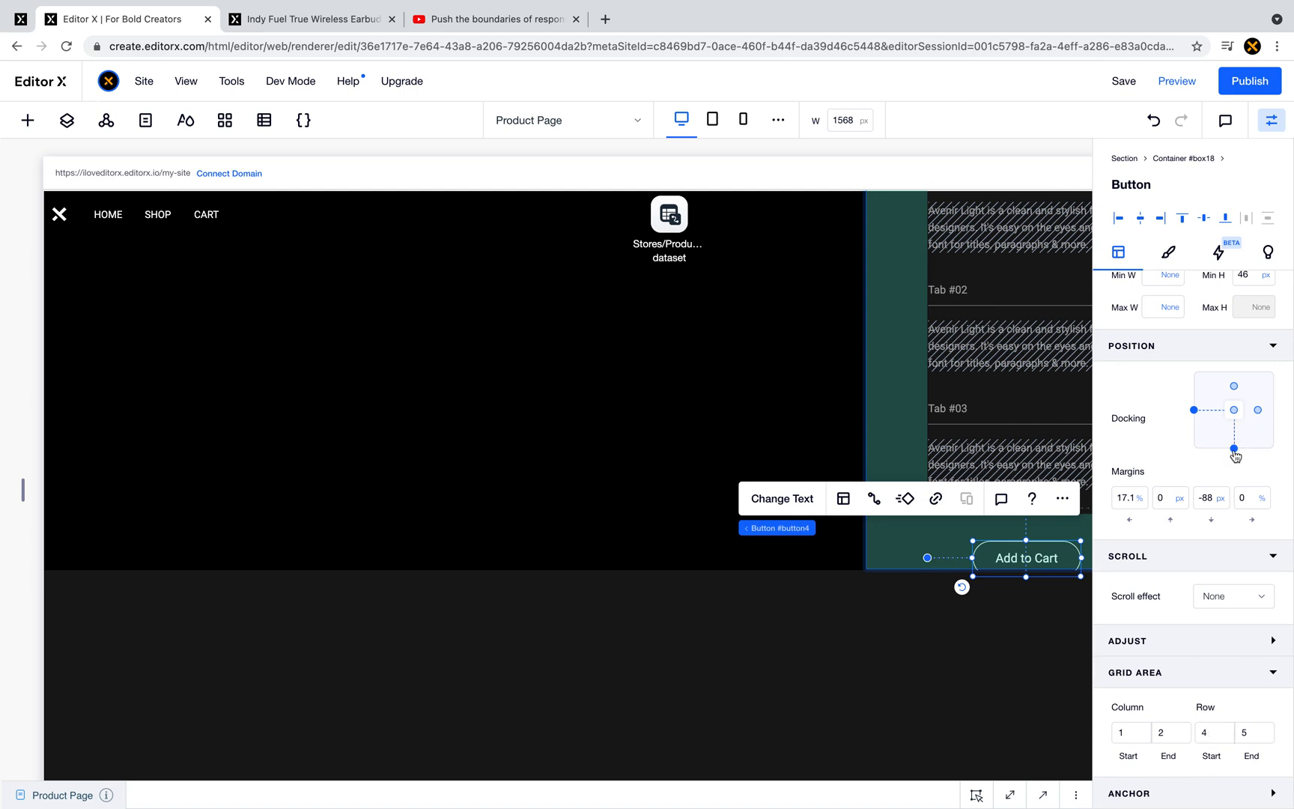
pyautogui.click(1234, 386)
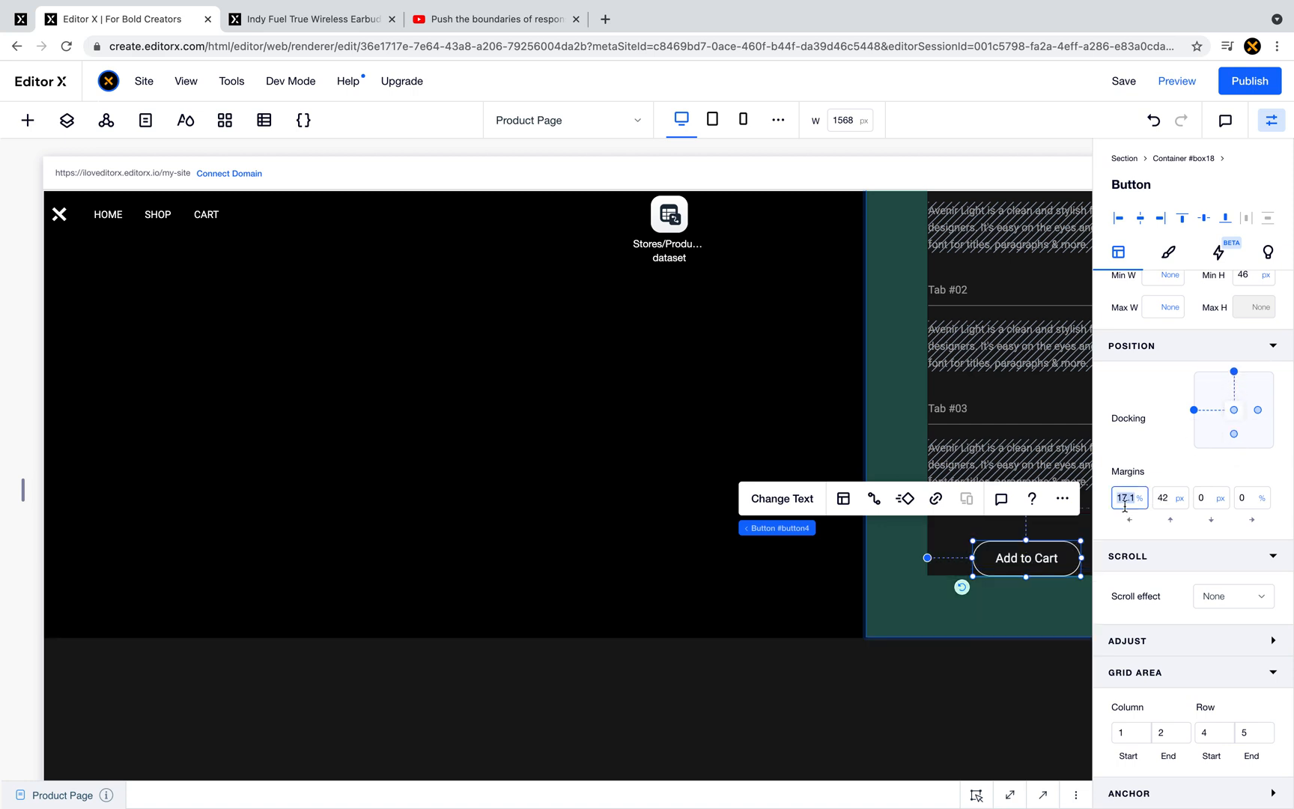
# - Set the Add to Cart button's left margin to 0% and its top margin to 50 px
pyautogui.write('0')
pyautogui.press('Tab')
pyautogui.write('0')
pyautogui.press('Tab')
pyautogui.click(1166, 504)
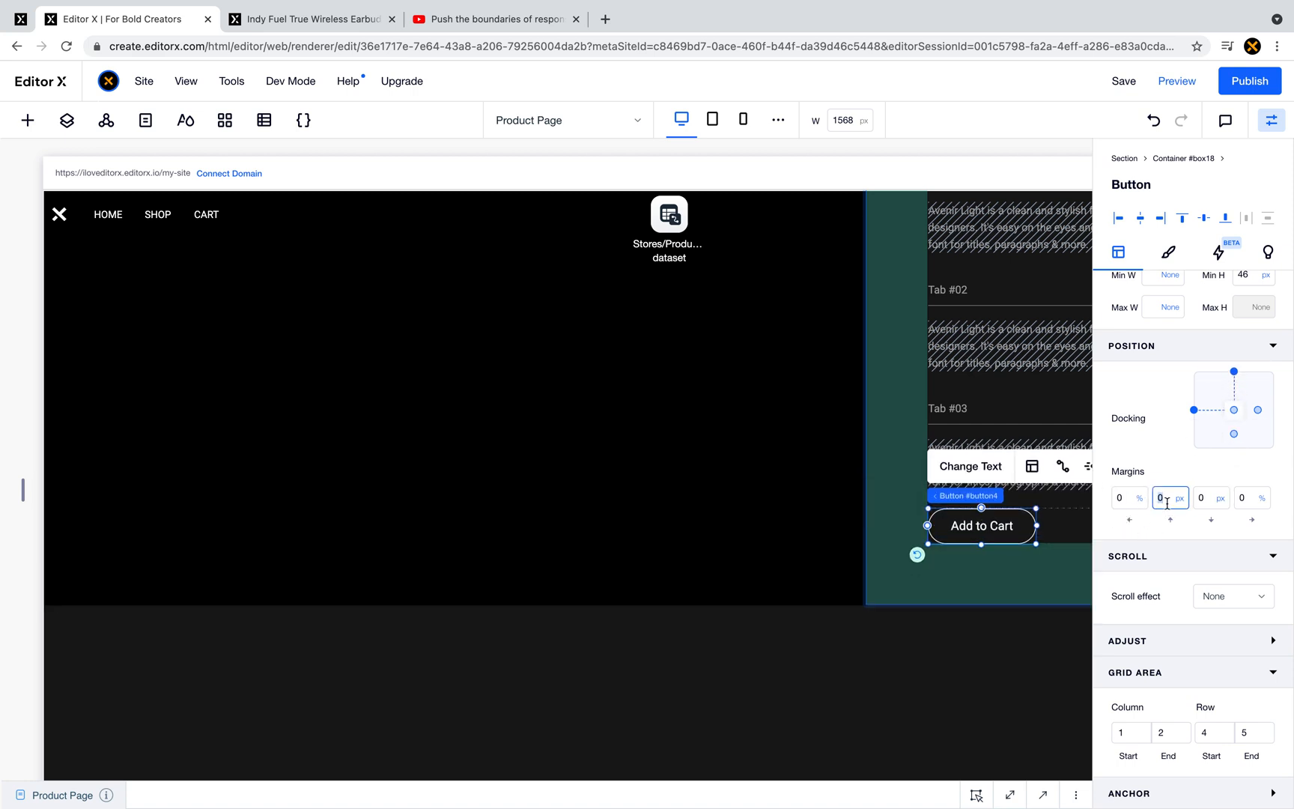
pyautogui.write('50')
pyautogui.press('Return')
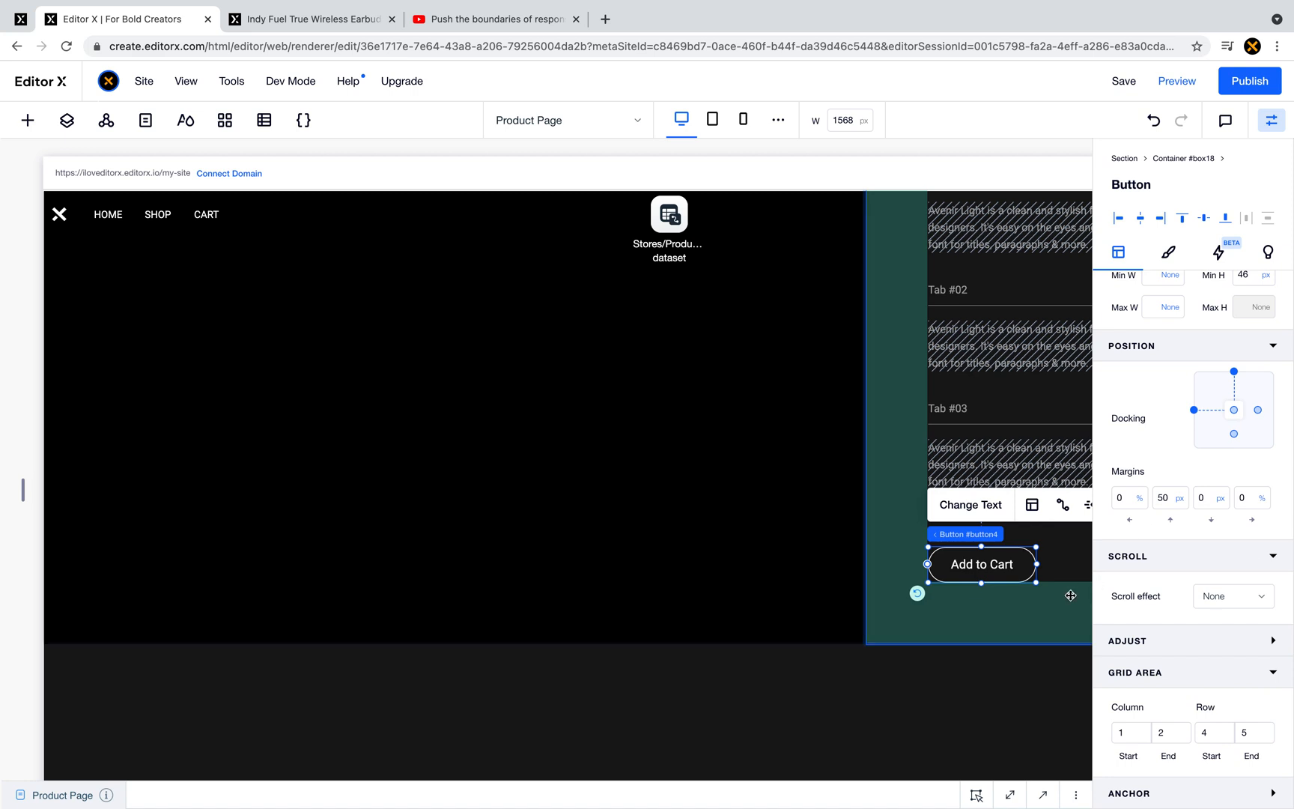
# - Examine the row sizing of the product details container's grid and the overall layout of its content
pyautogui.click(933, 534)
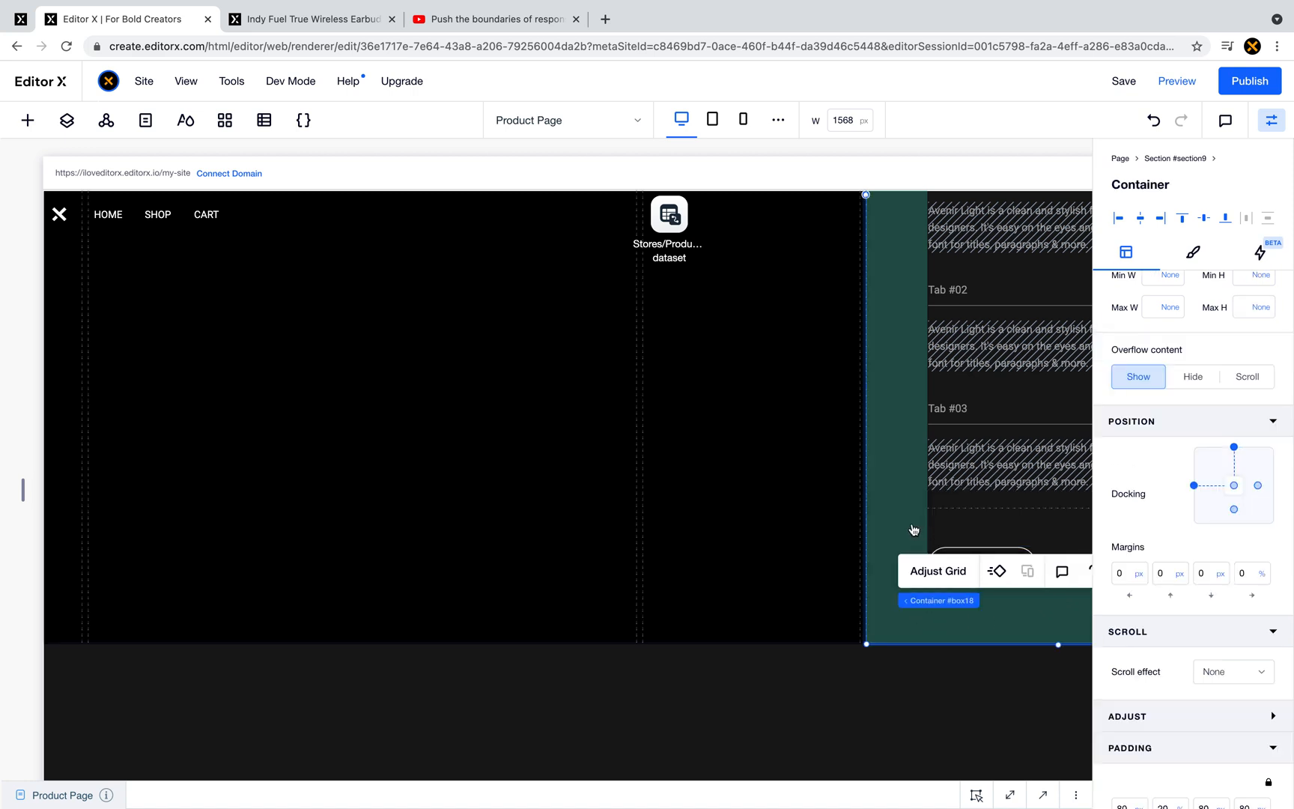
pyautogui.click(937, 571)
pyautogui.click(596, 516)
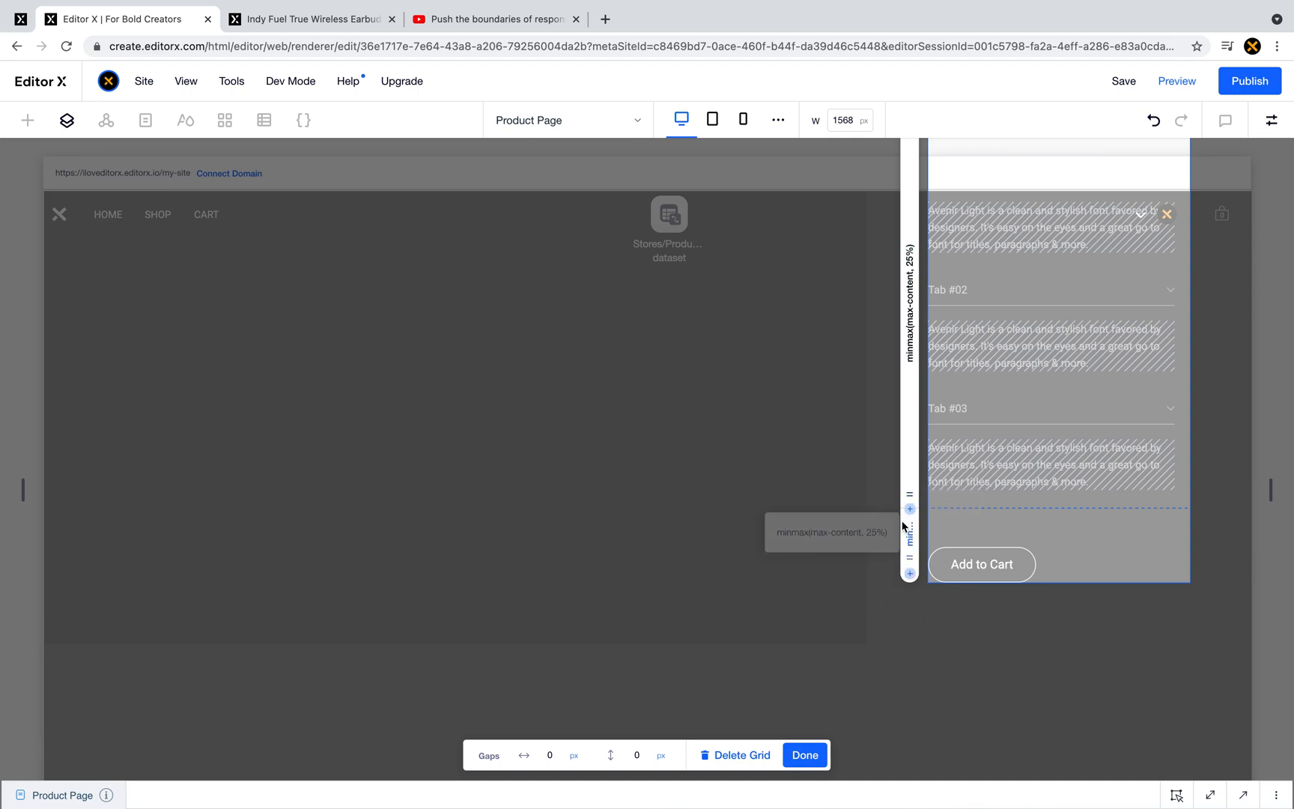
pyautogui.scroll(3, 882, 524)
pyautogui.scroll(-2, 879, 710)
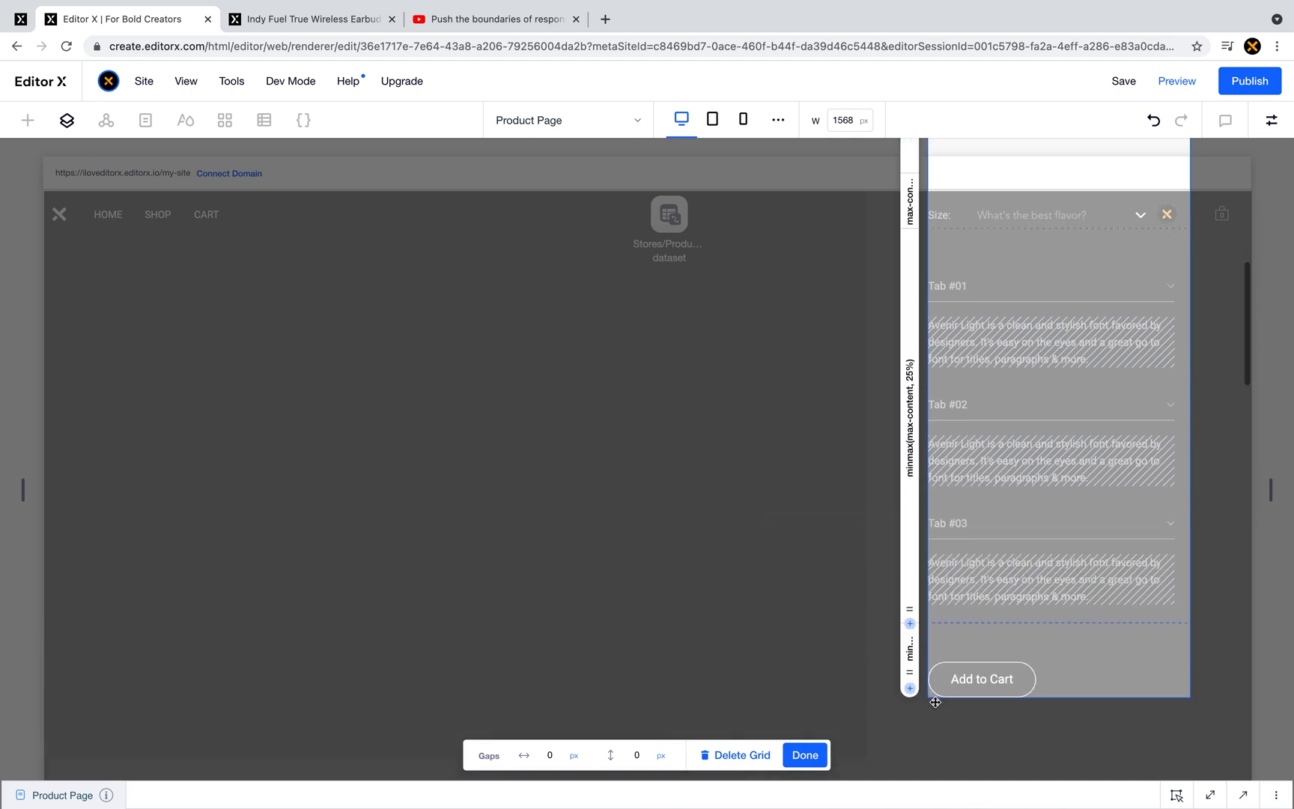
pyautogui.click(788, 693)
pyautogui.click(759, 617)
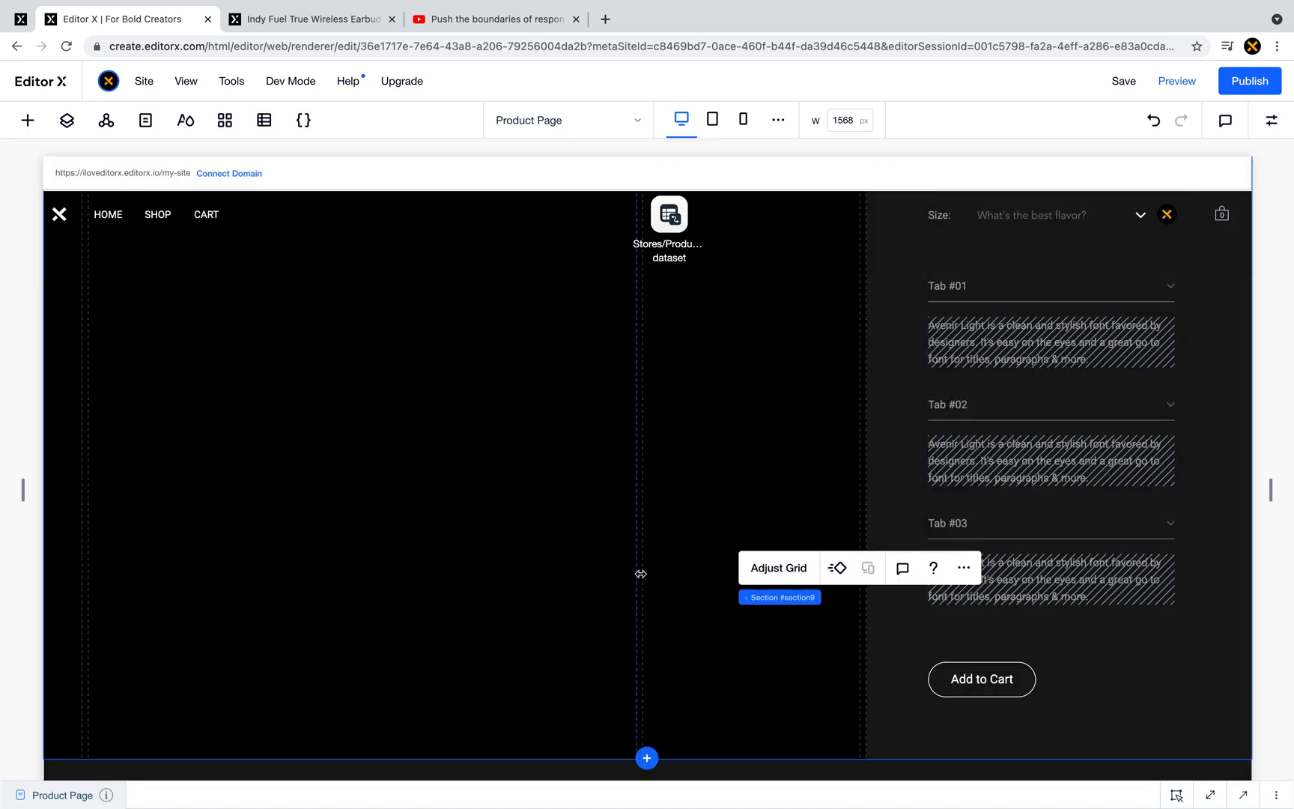
pyautogui.scroll(5, 702, 429)
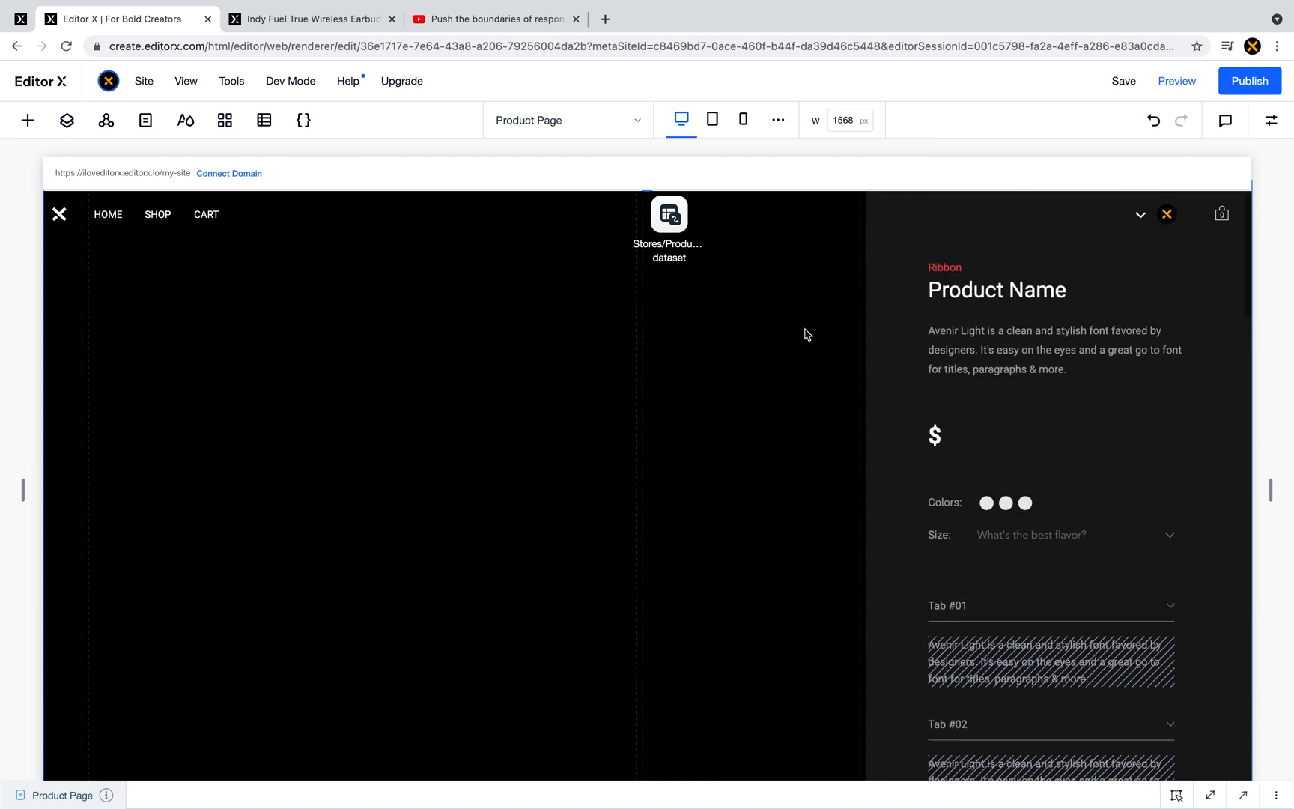
pyautogui.scroll(-5, 894, 650)
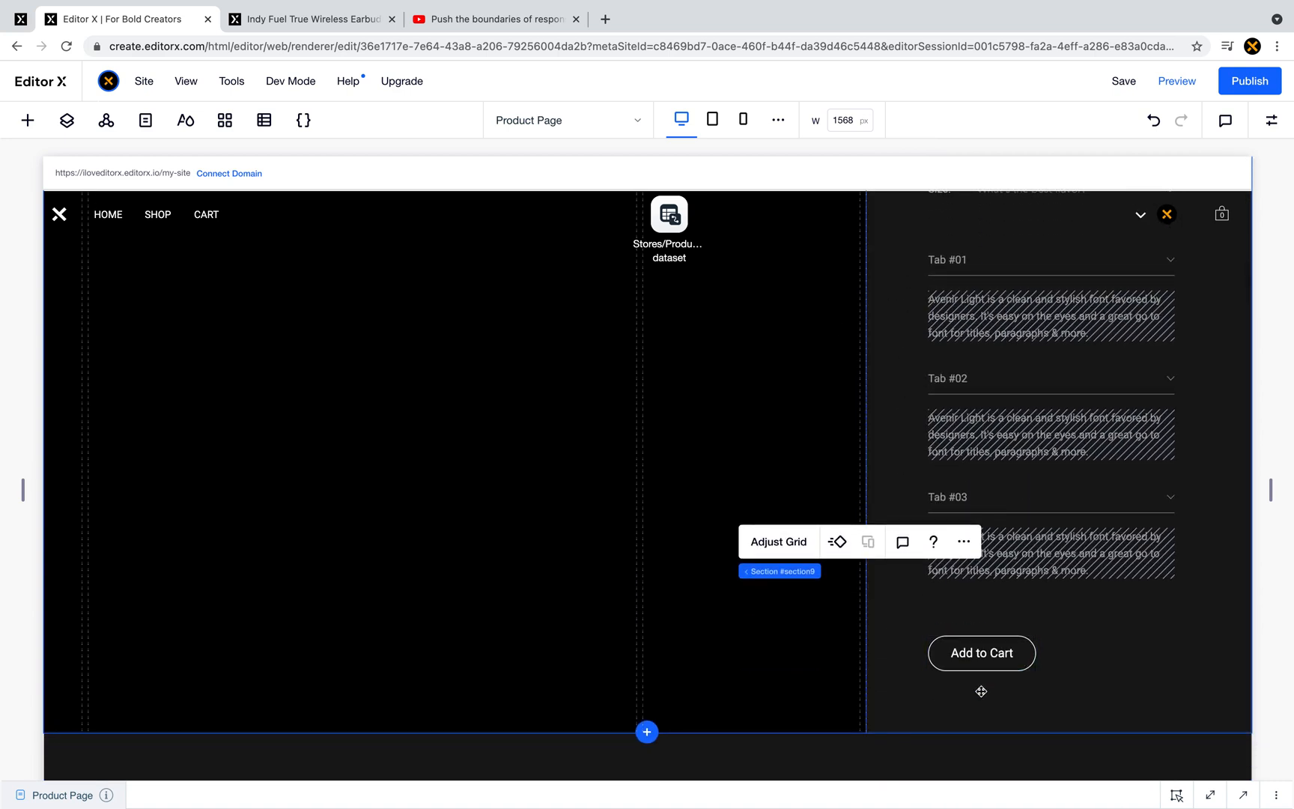
# - Copy the red "Select Size & Color" text from the finished product section below and paste it into the product details container
pyautogui.scroll(-5, 979, 687)
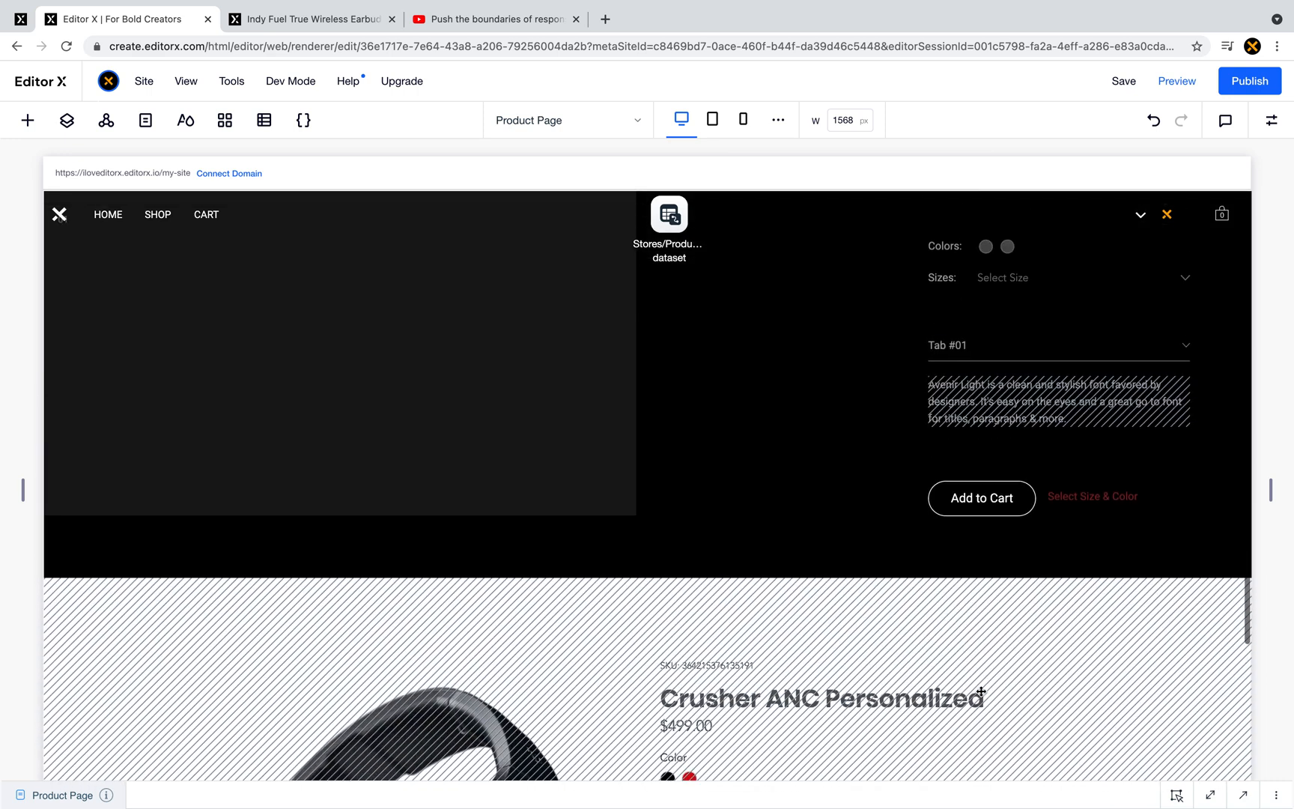
pyautogui.click(1084, 572)
pyautogui.rightClick(1084, 571)
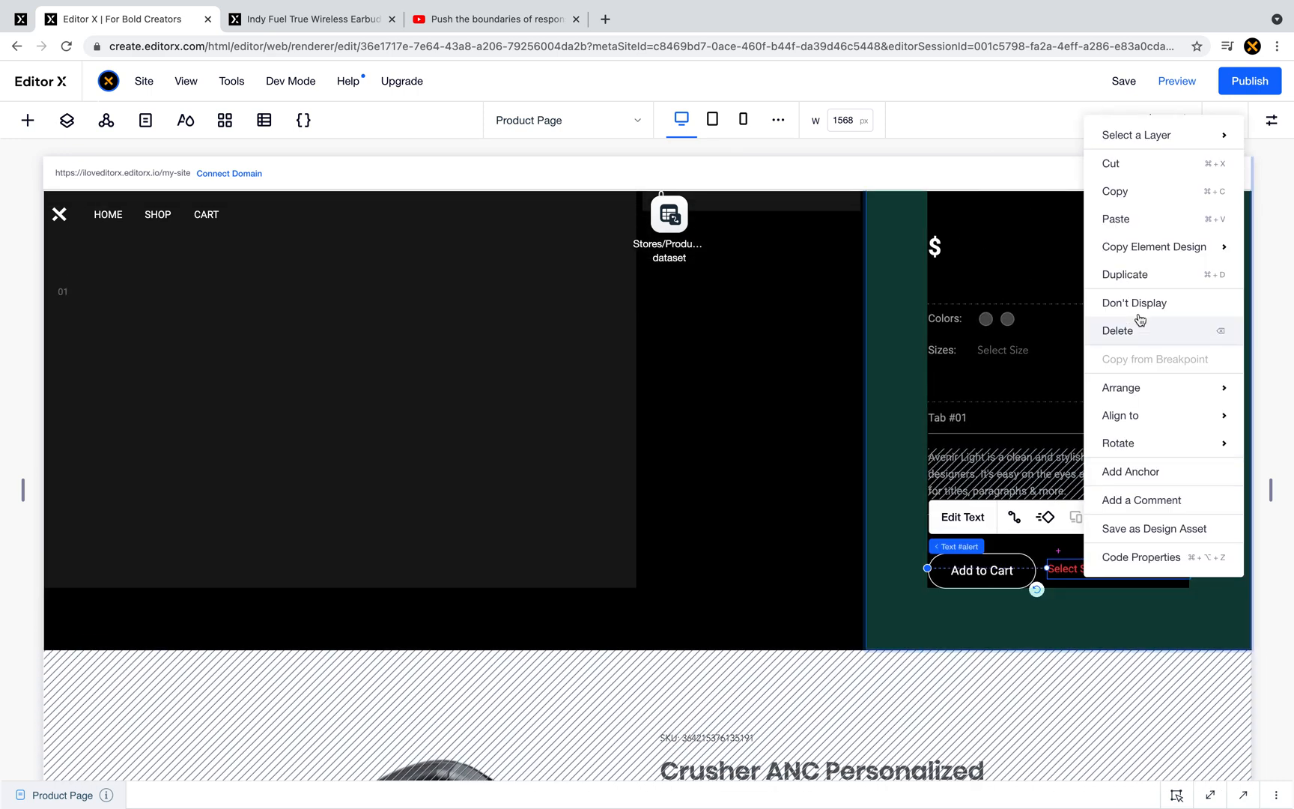
pyautogui.click(1137, 191)
pyautogui.press('Delete')
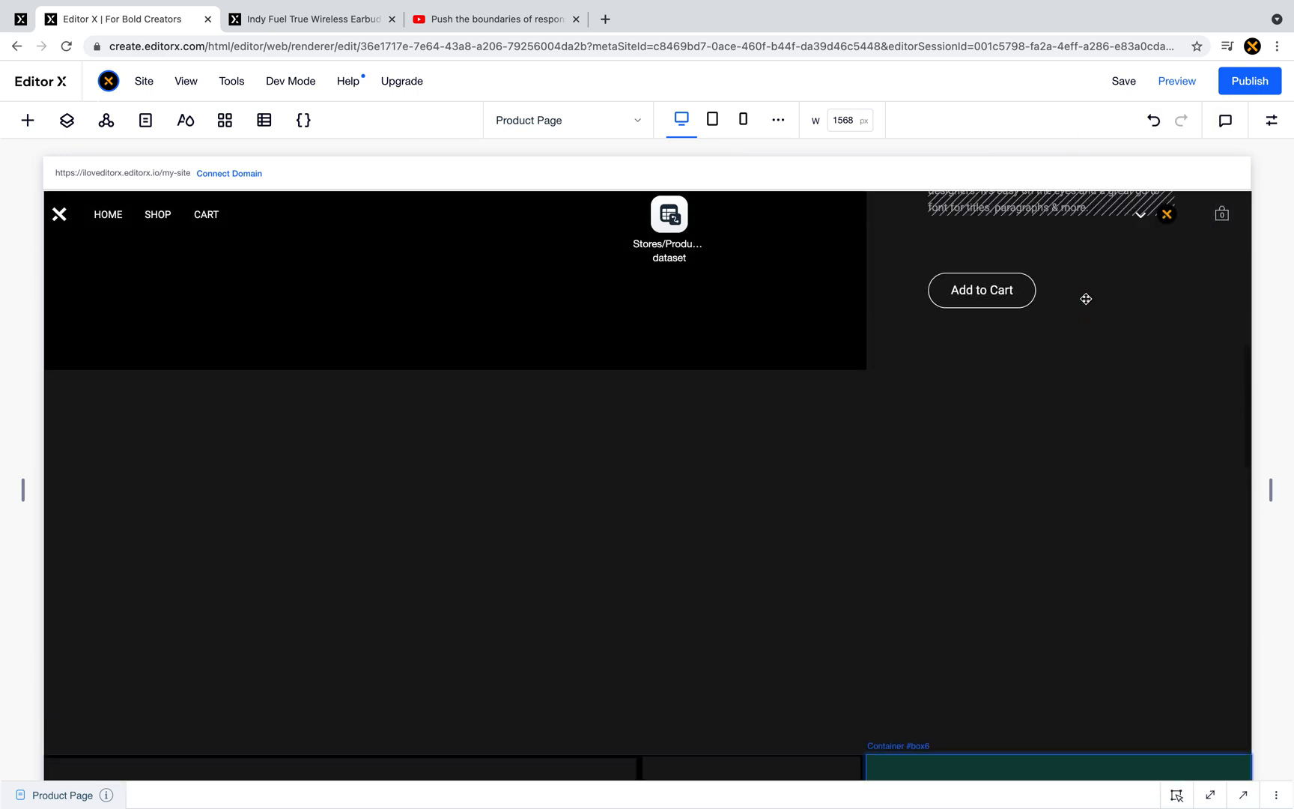
pyautogui.click(1086, 366)
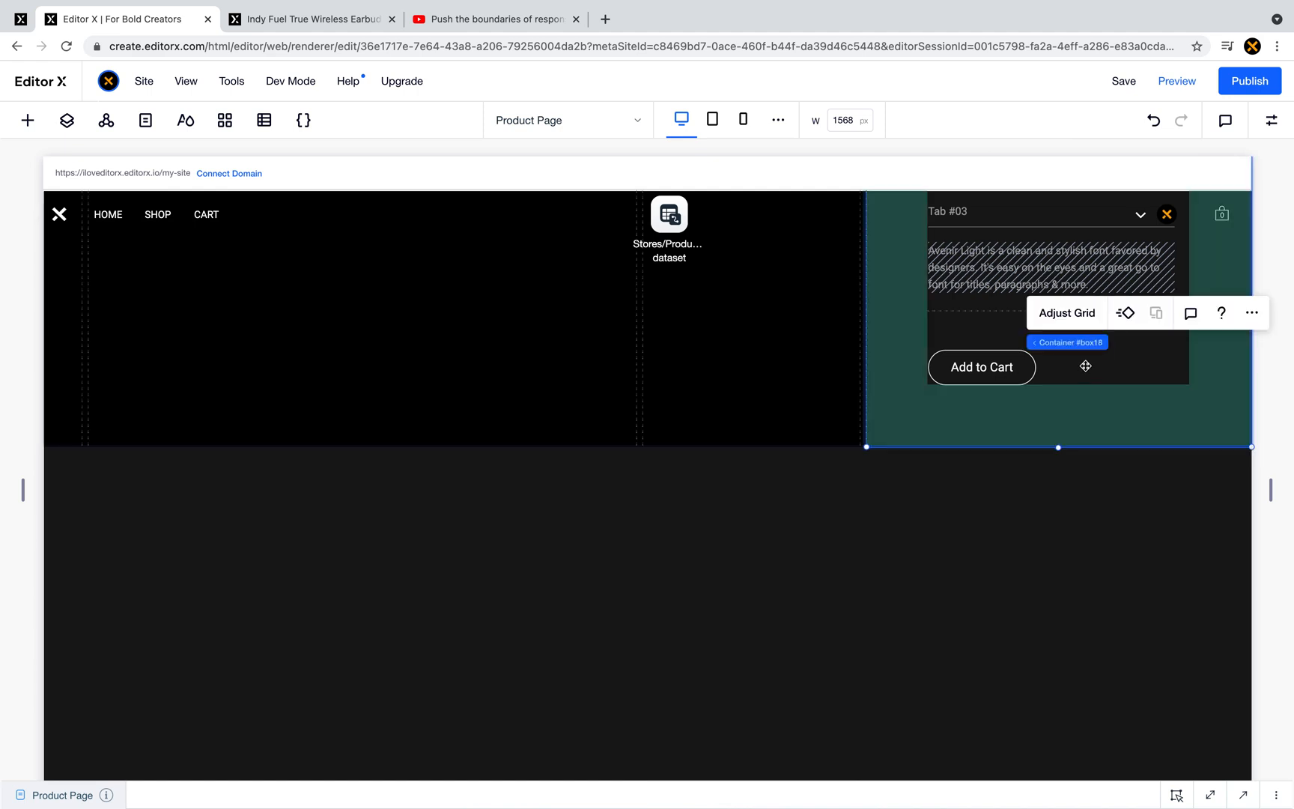
pyautogui.rightClick(1086, 366)
pyautogui.click(1133, 183)
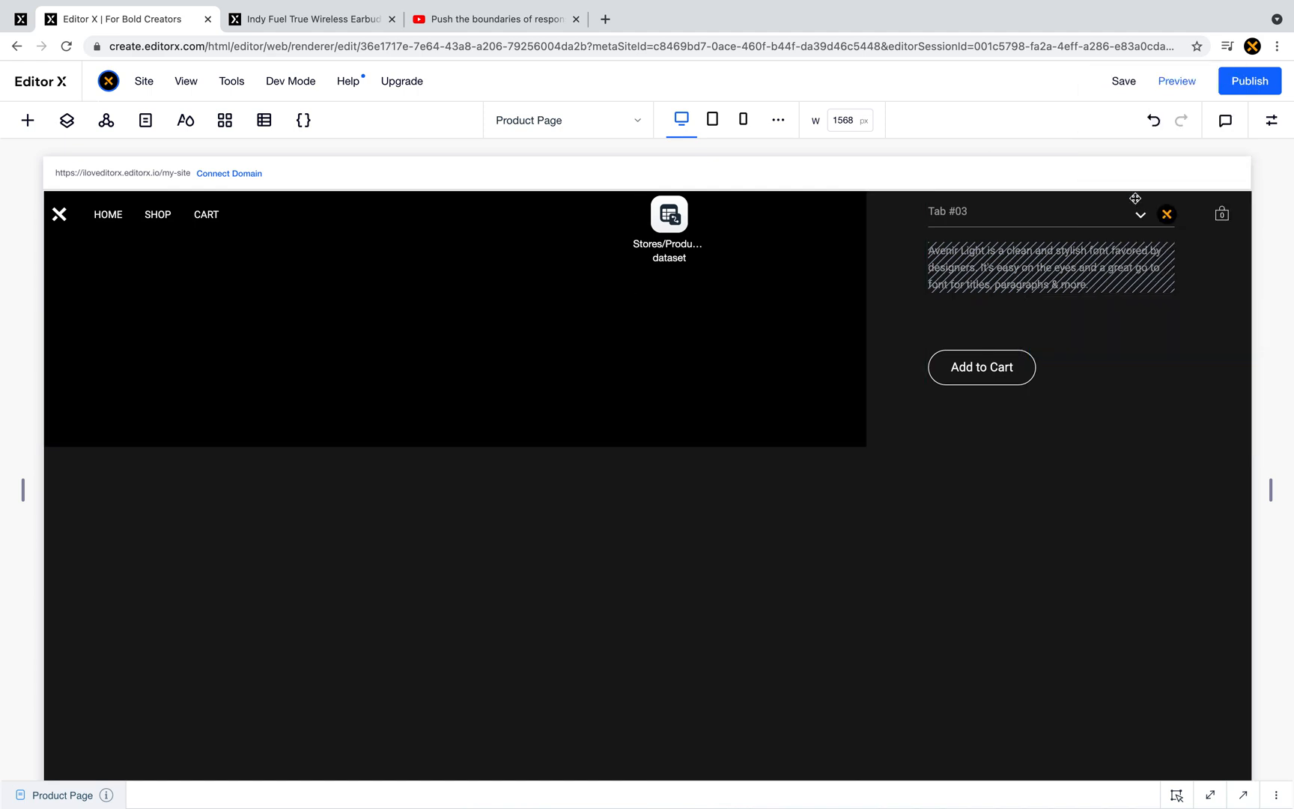
pyautogui.hotkey('ctrl', 'v')
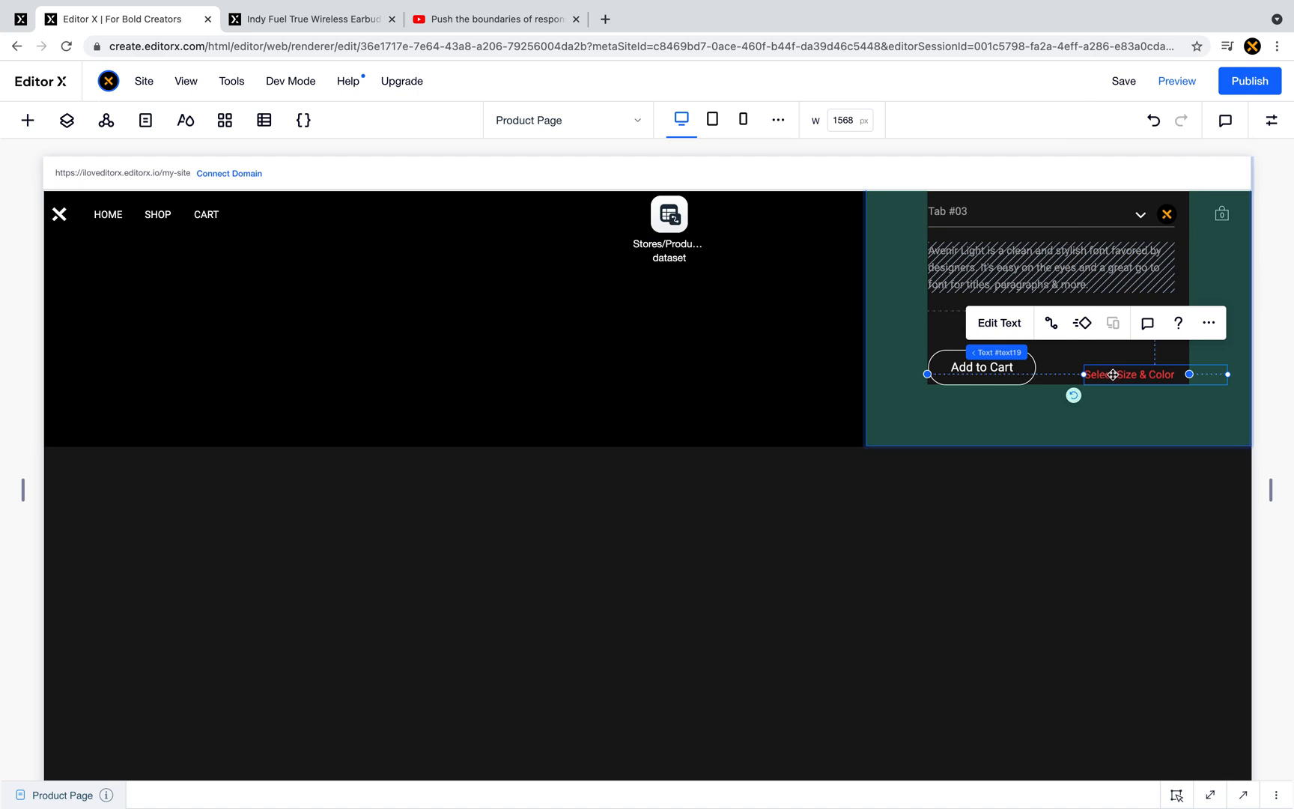
# - Place the "Select Size & Color" text beside the Add to Cart button, vertically aligned with it, and set its right margin to 0%
pyautogui.moveTo(1079, 364); pyautogui.dragTo(1078, 366)
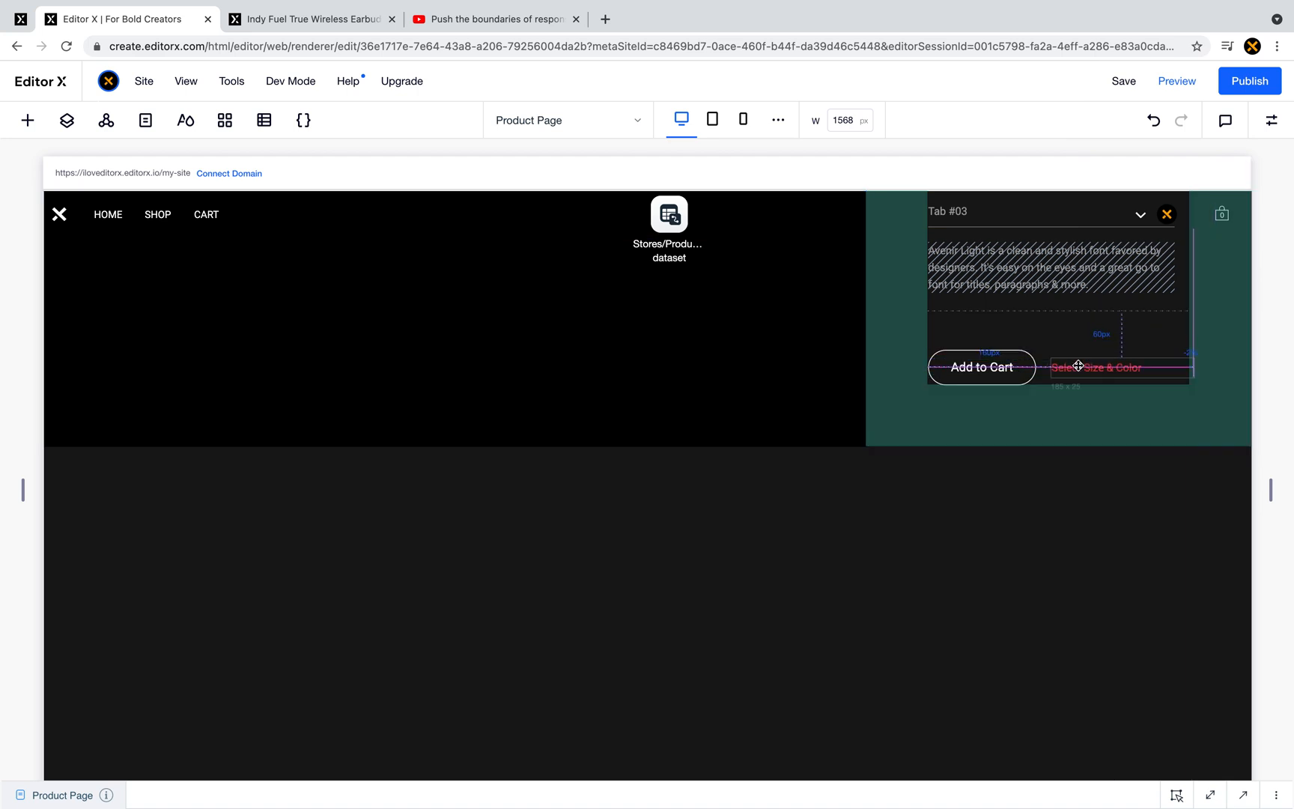
pyautogui.click(1270, 120)
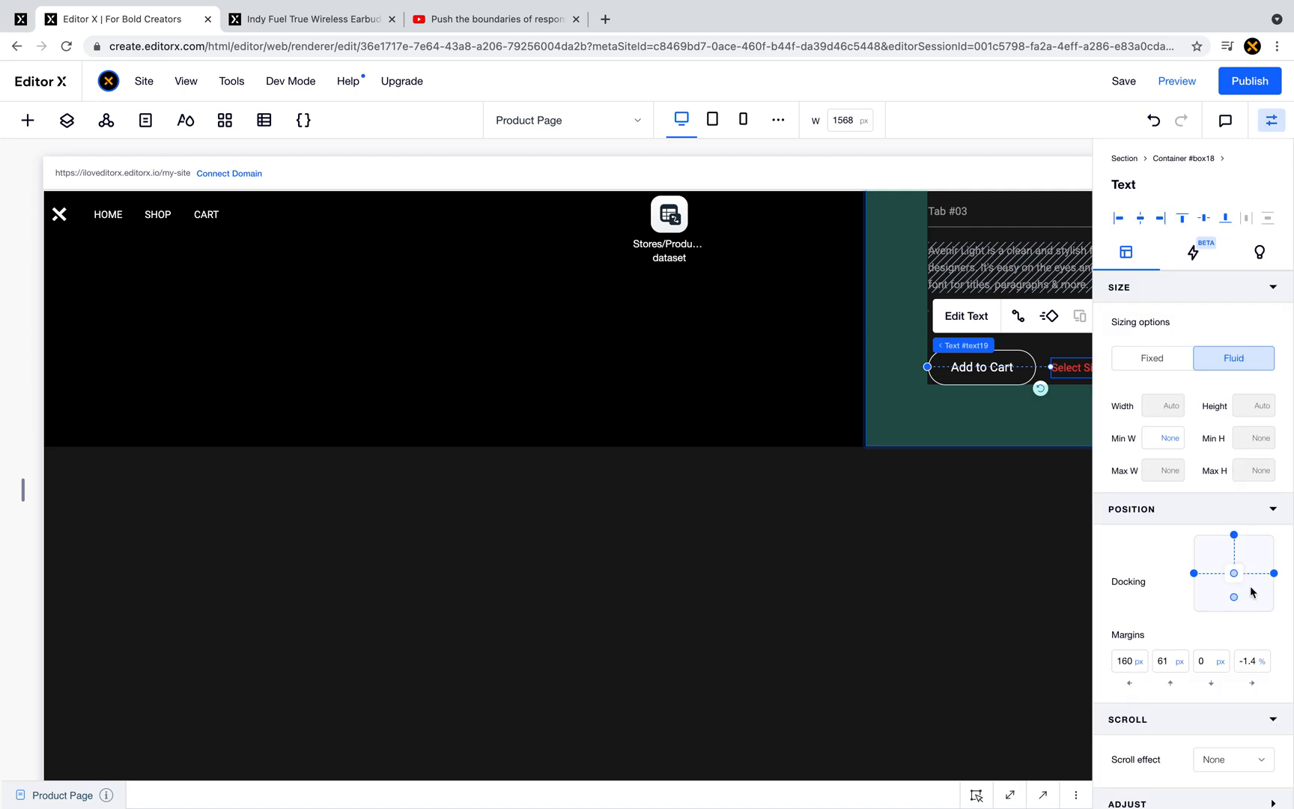
pyautogui.click(1248, 664)
pyautogui.press('Return')
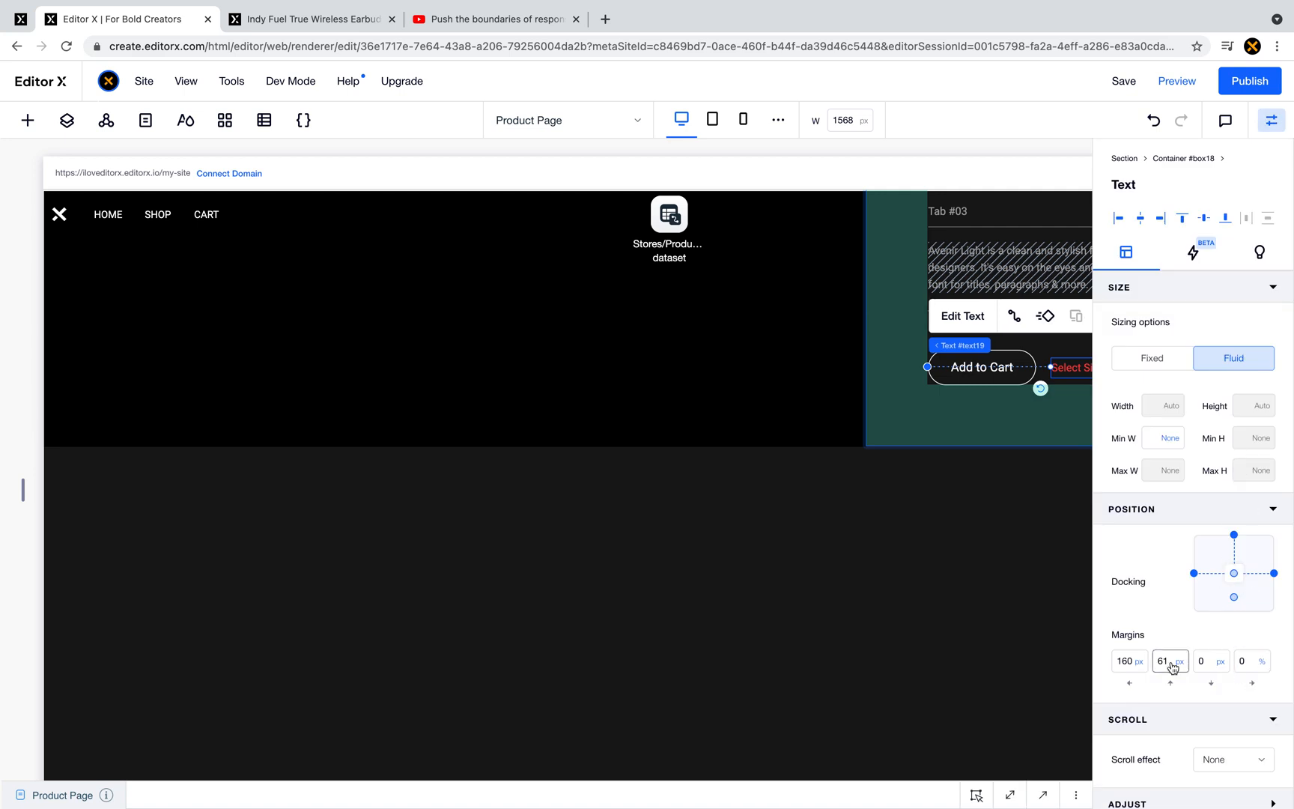
pyautogui.hscroll(5, 986, 573)
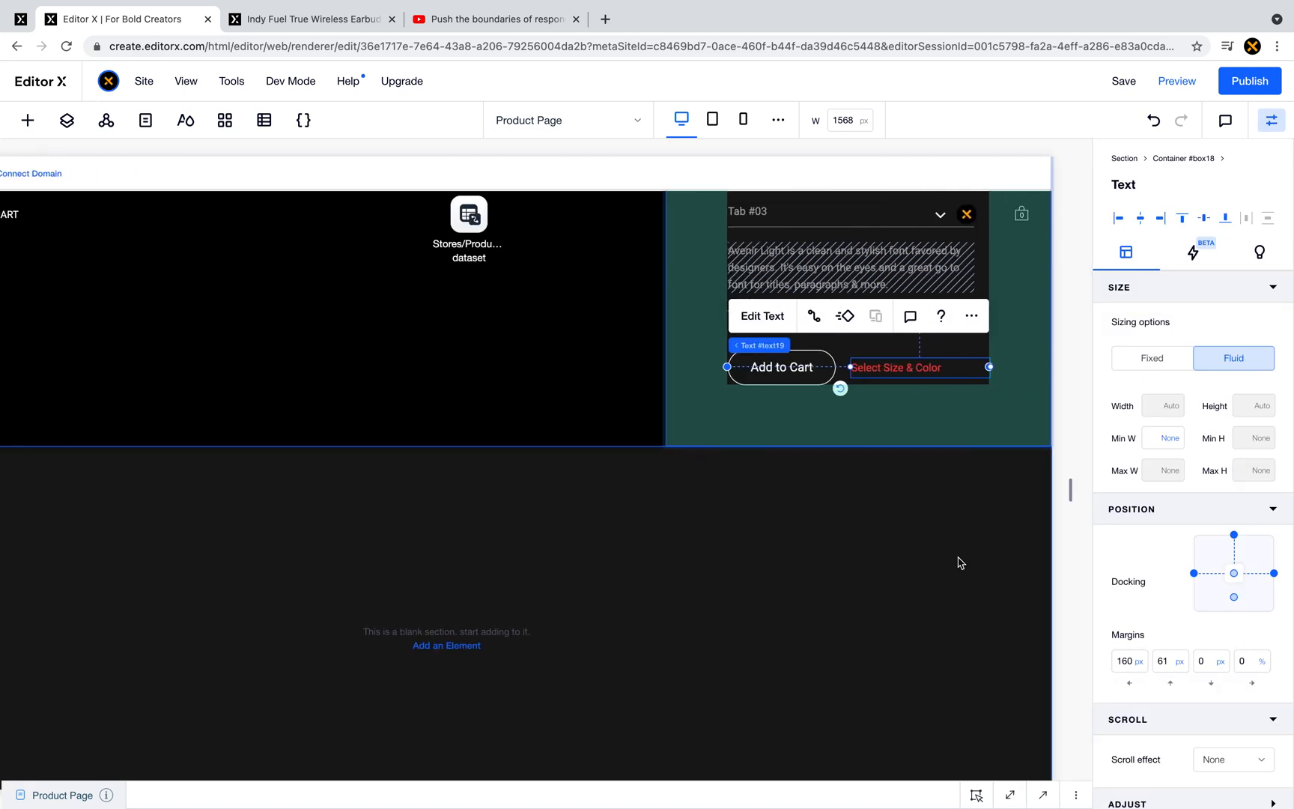
pyautogui.click(885, 610)
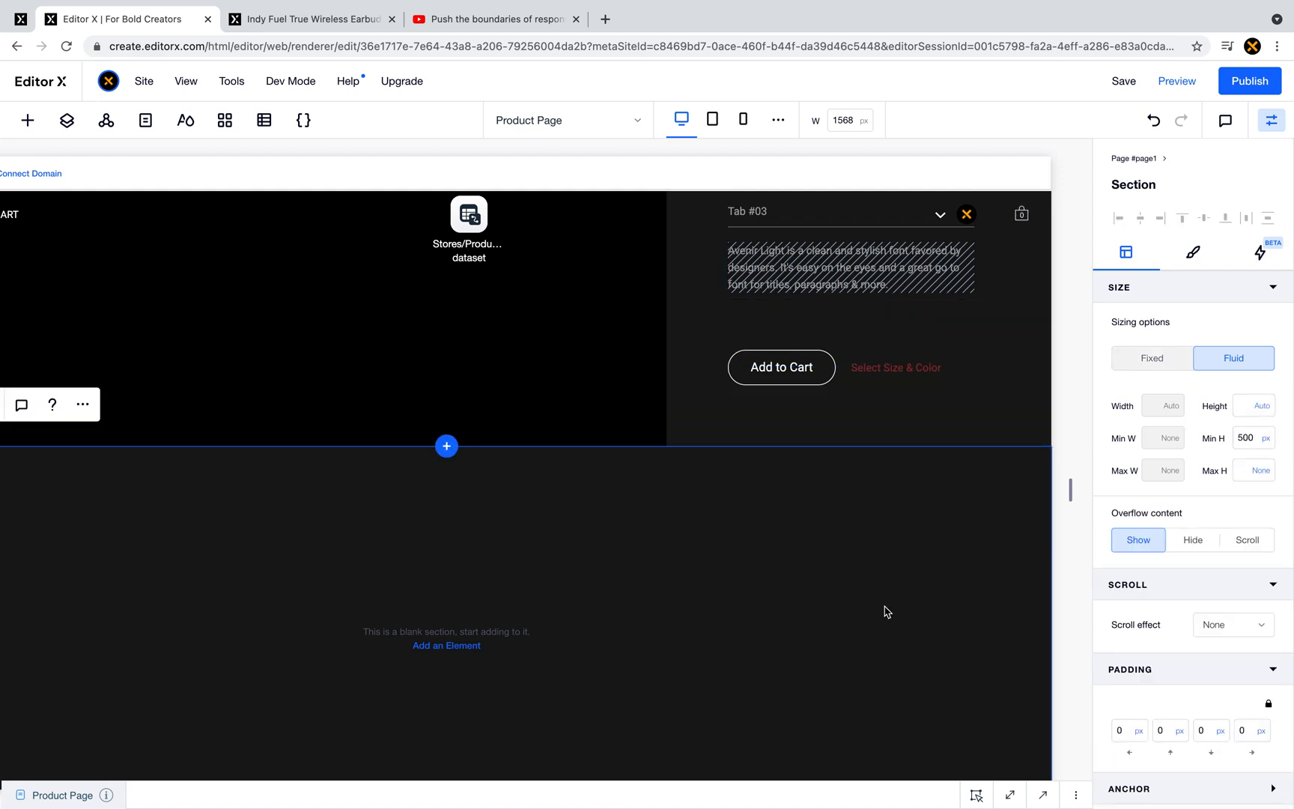
# - Publish the site, check the product details on the live product page and return to the editor
pyautogui.click(1220, 84)
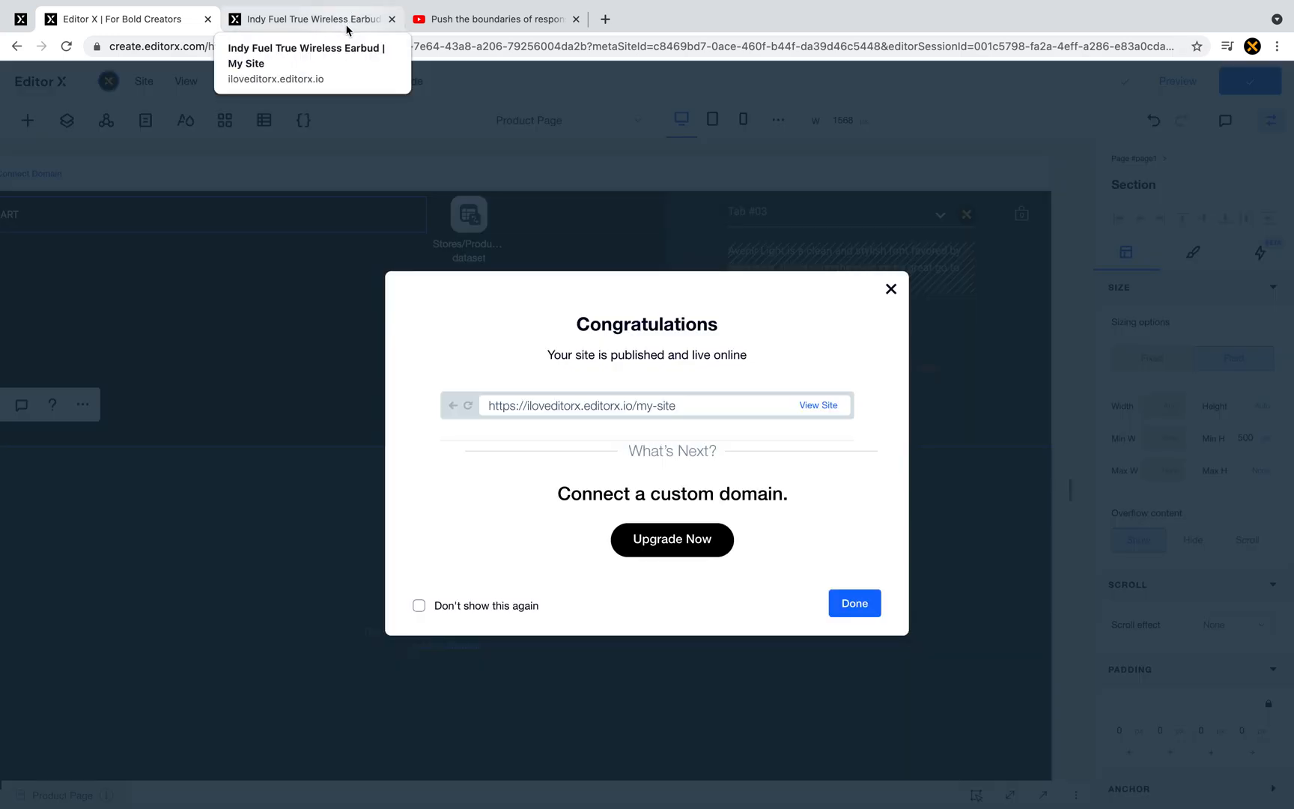
pyautogui.click(346, 22)
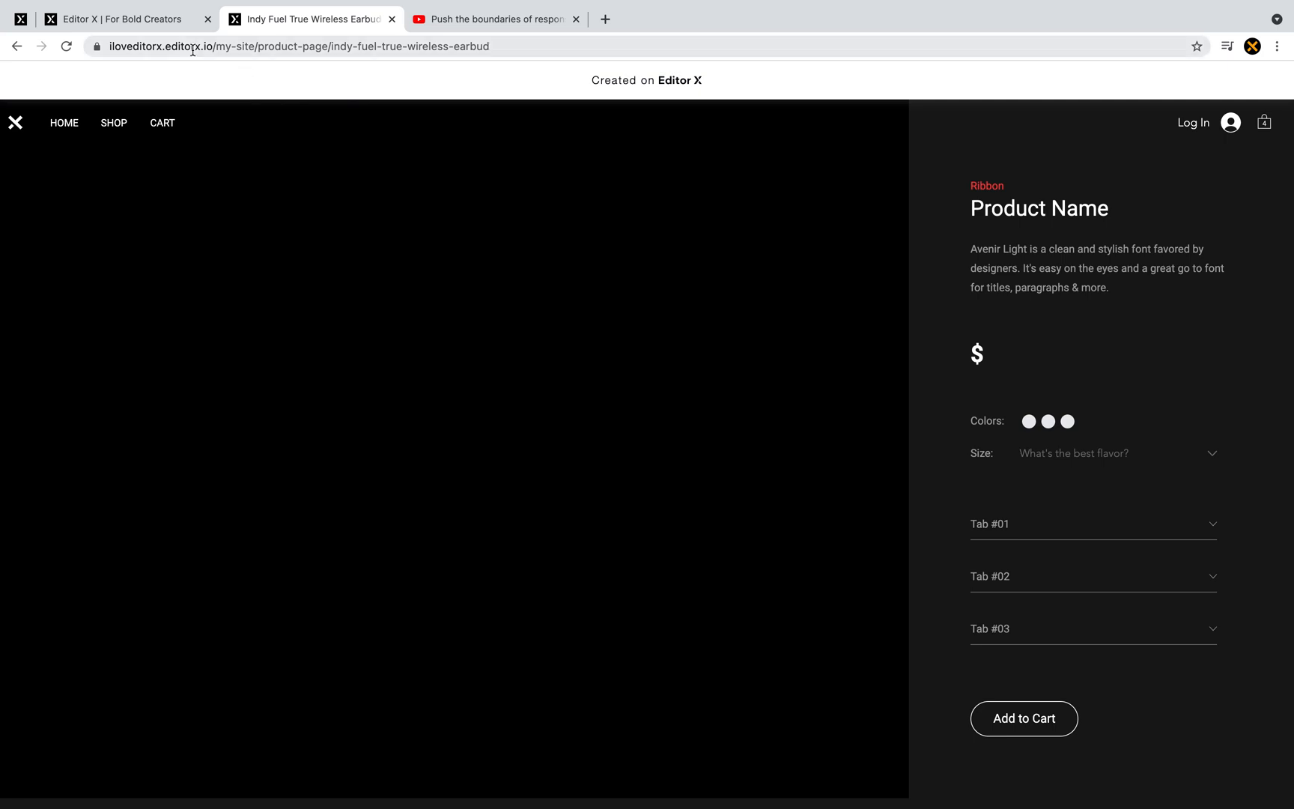
pyautogui.click(173, 28)
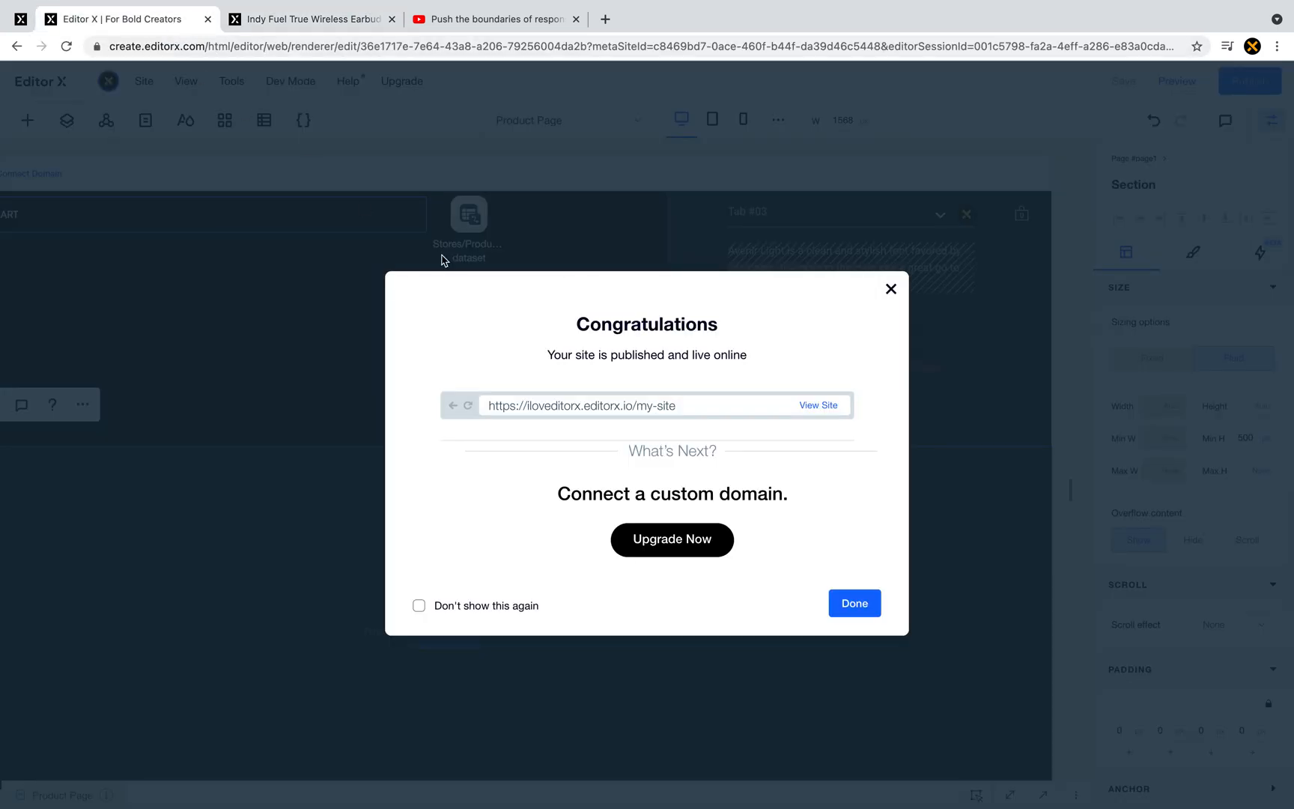
pyautogui.click(443, 178)
# - Set the vertical margins of the info tabs repeater's list layout to 0 px
pyautogui.scroll(3, 829, 313)
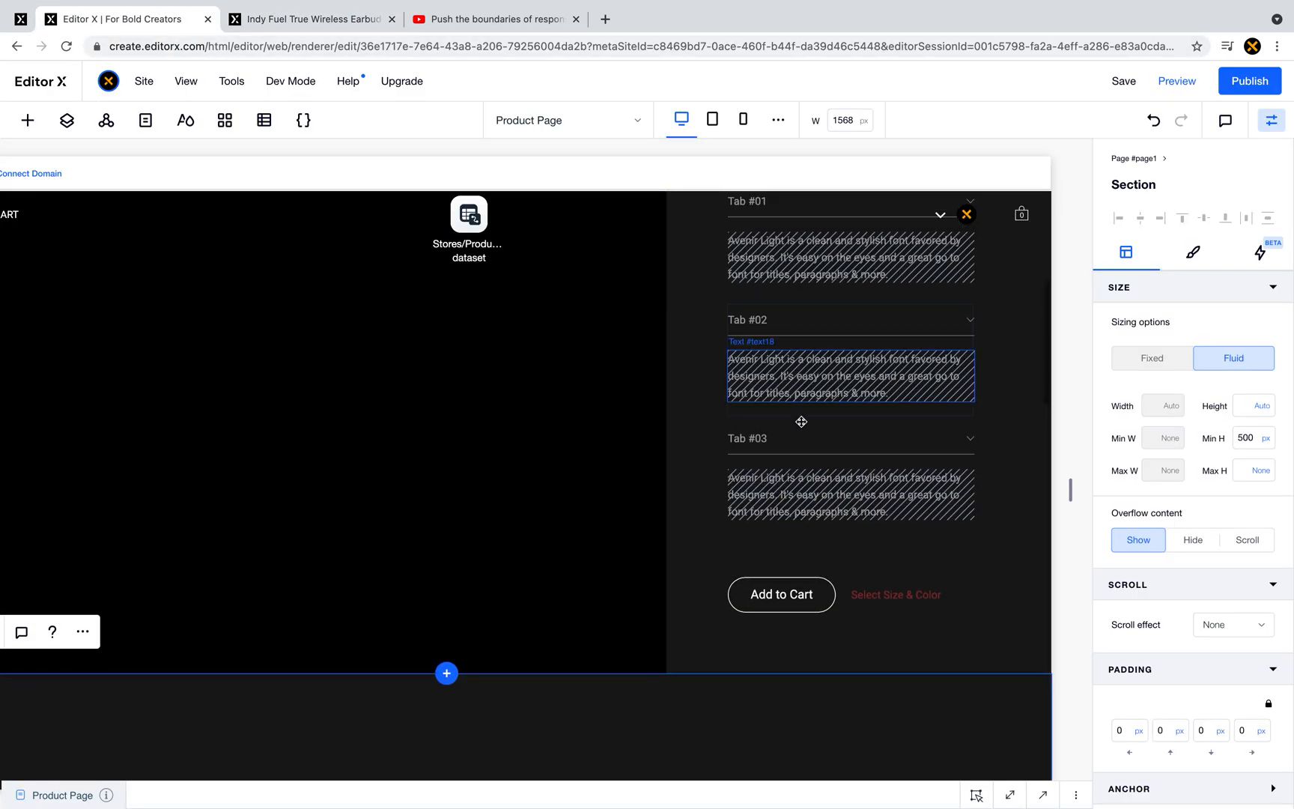
pyautogui.click(801, 429)
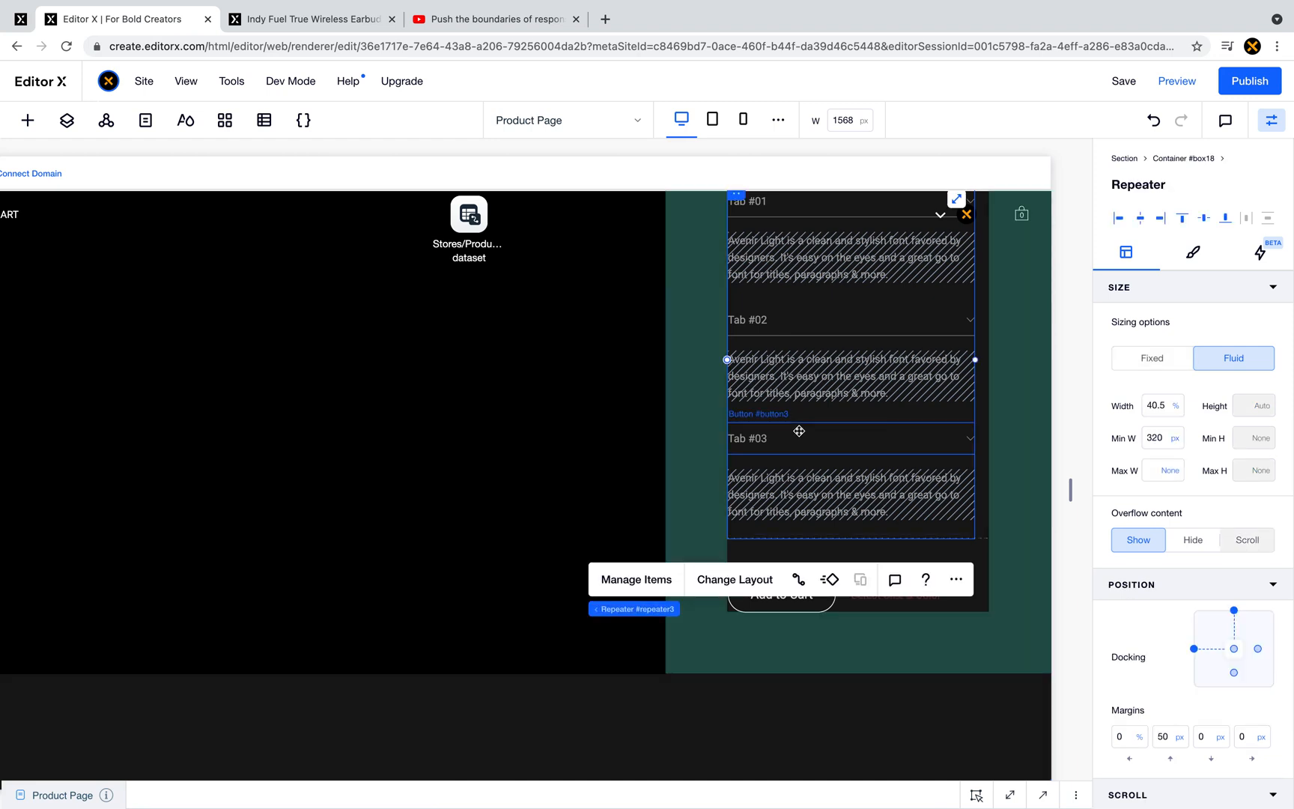
pyautogui.click(725, 589)
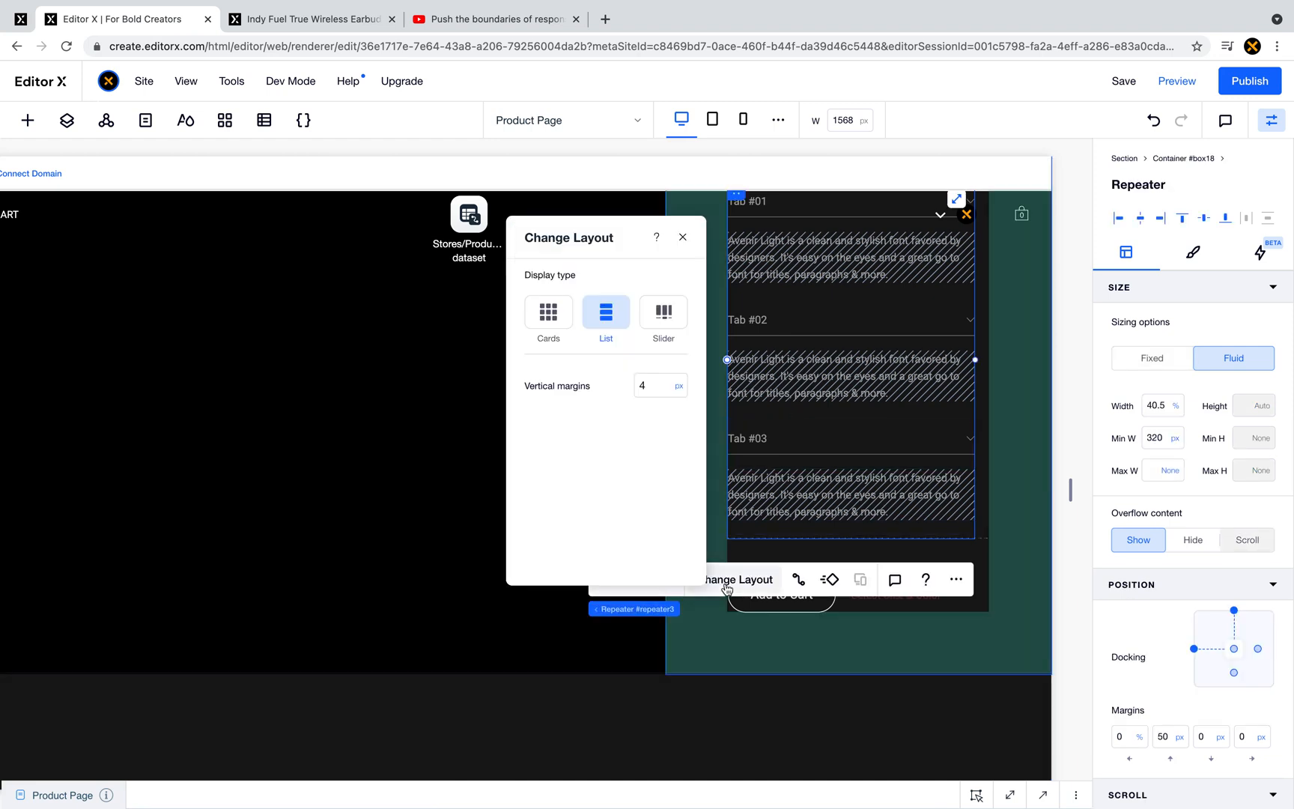
pyautogui.click(679, 397)
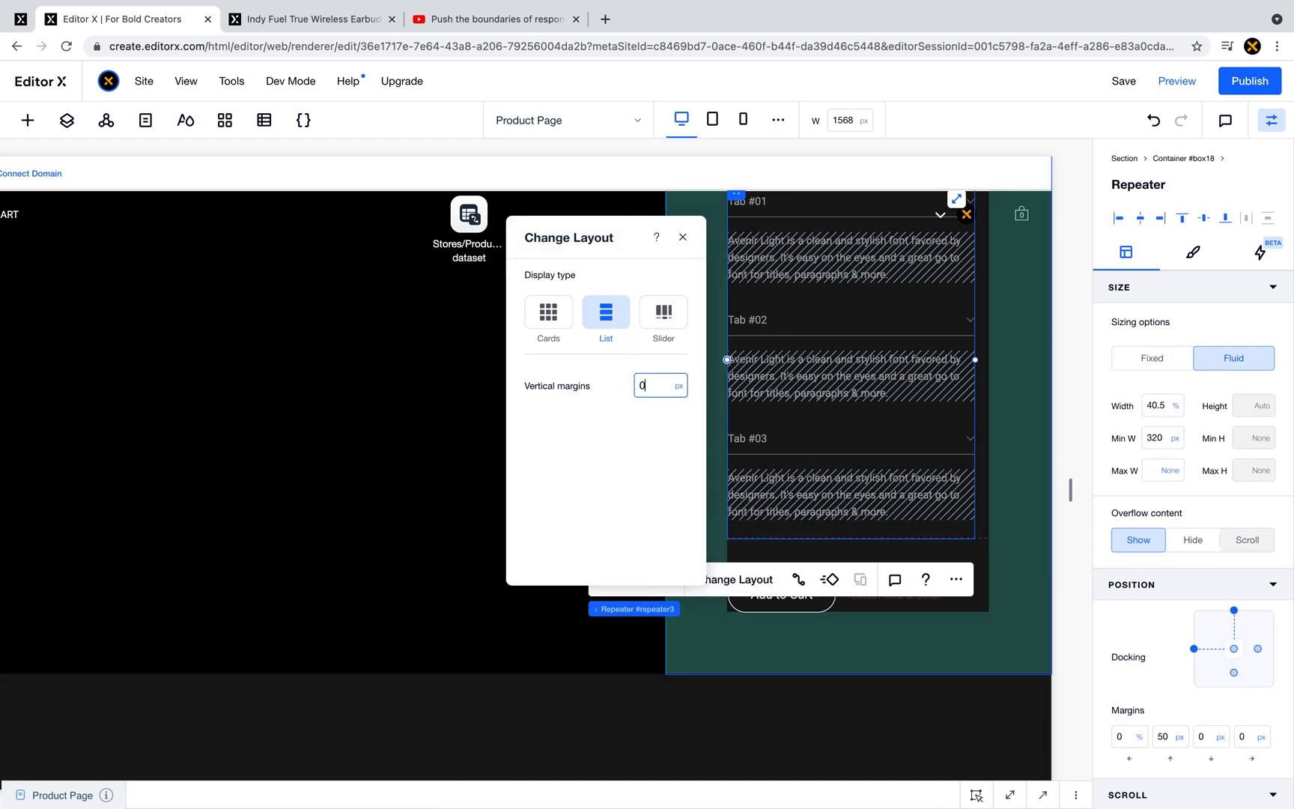
pyautogui.write('0')
pyautogui.press('Return')
# - Publish the site again and reload the live product page to check the spacing between the tabs
pyautogui.click(1265, 84)
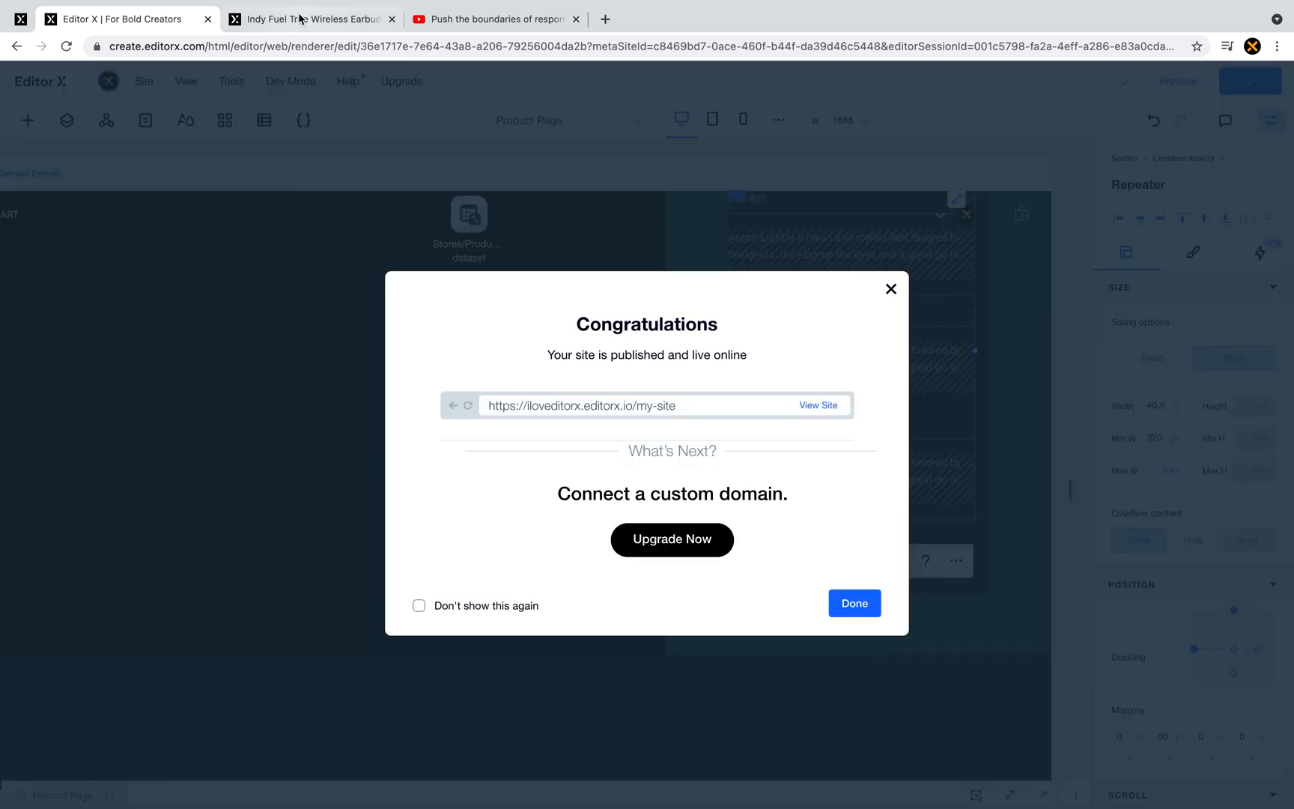
pyautogui.click(299, 28)
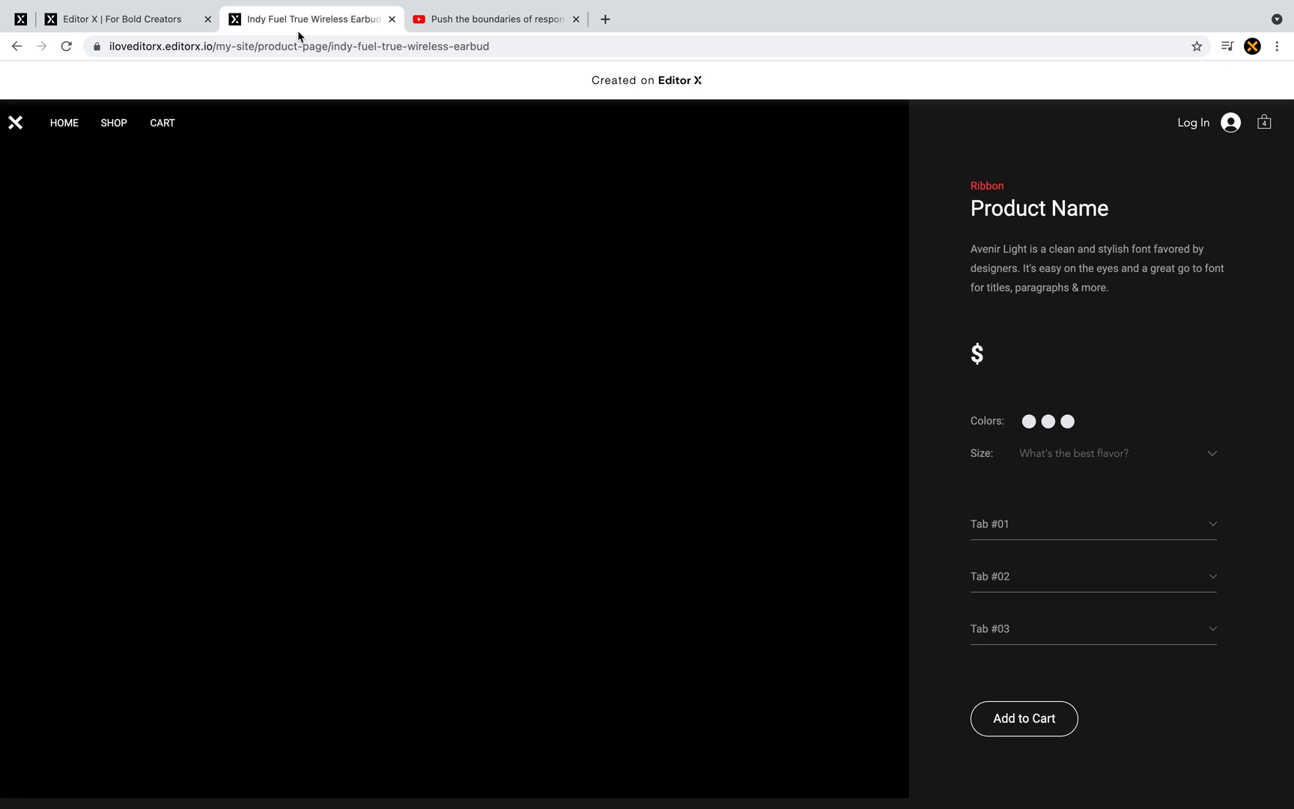
pyautogui.press('super+r')
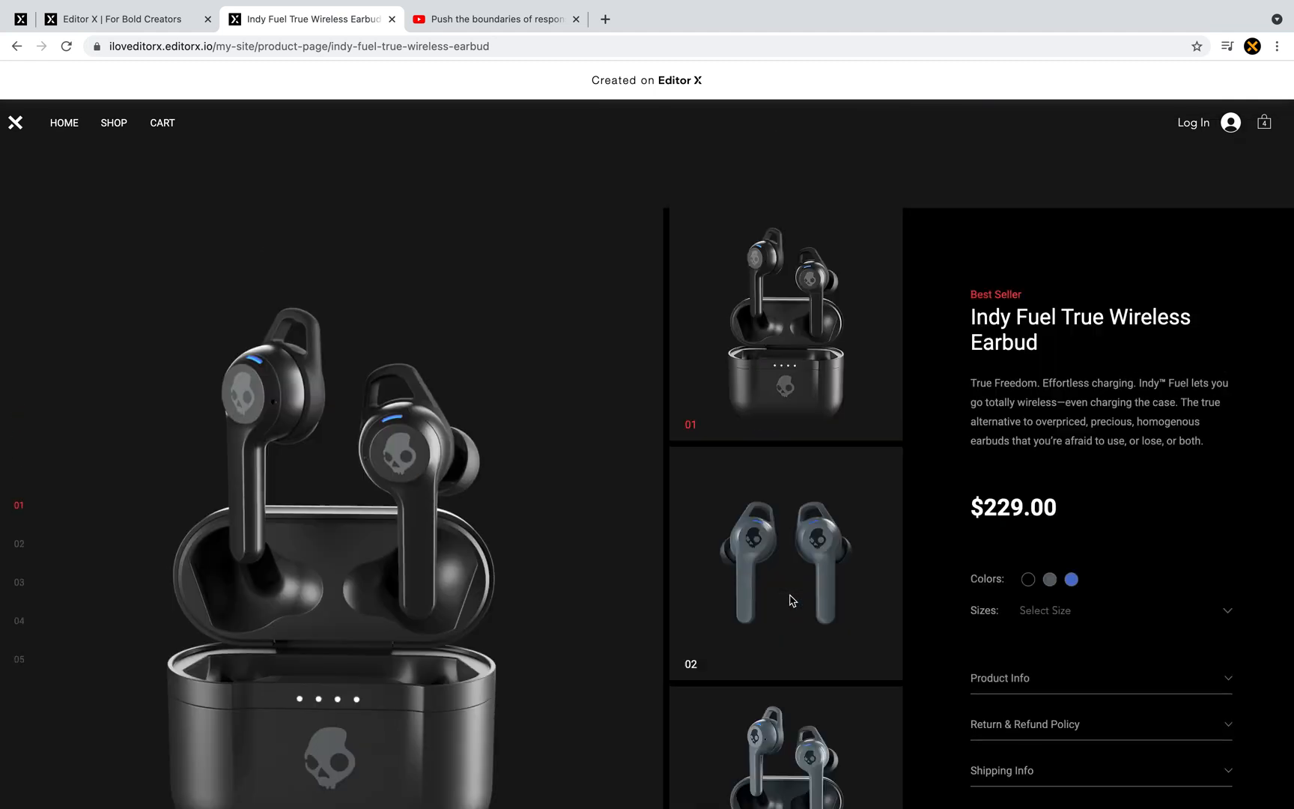
pyautogui.scroll(2, 791, 601)
pyautogui.scroll(10, 791, 601)
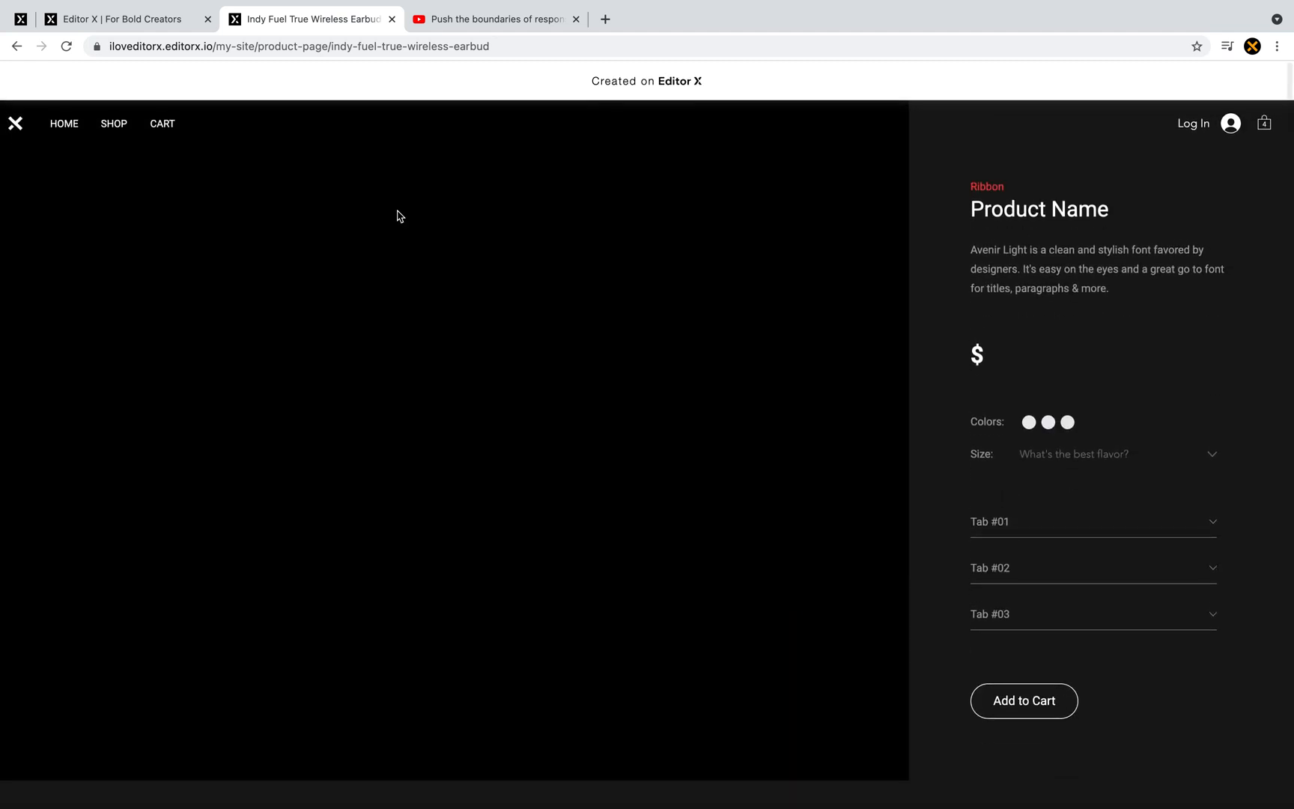
pyautogui.click(153, 19)
pyautogui.click(286, 268)
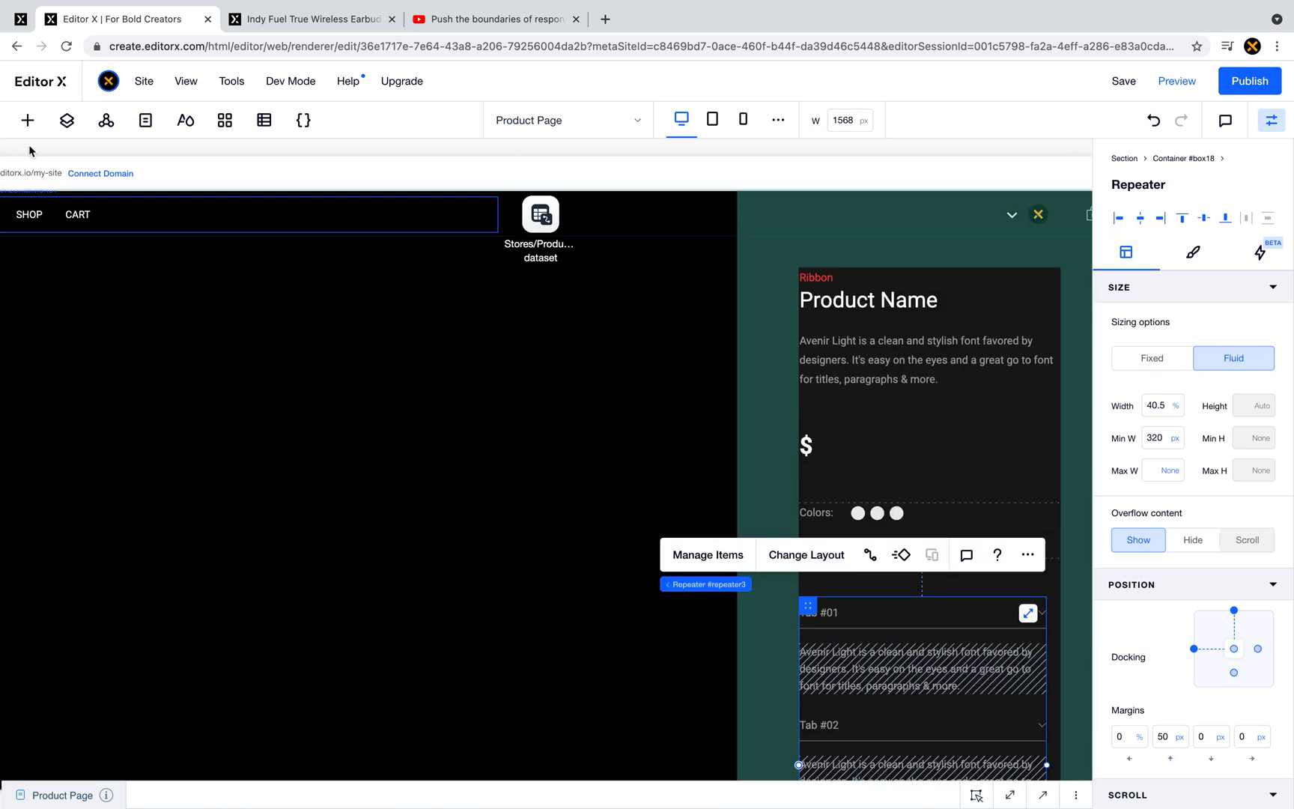
# - Add a repeater to the empty black area beside the product details container and set its display type to List
pyautogui.click(25, 122)
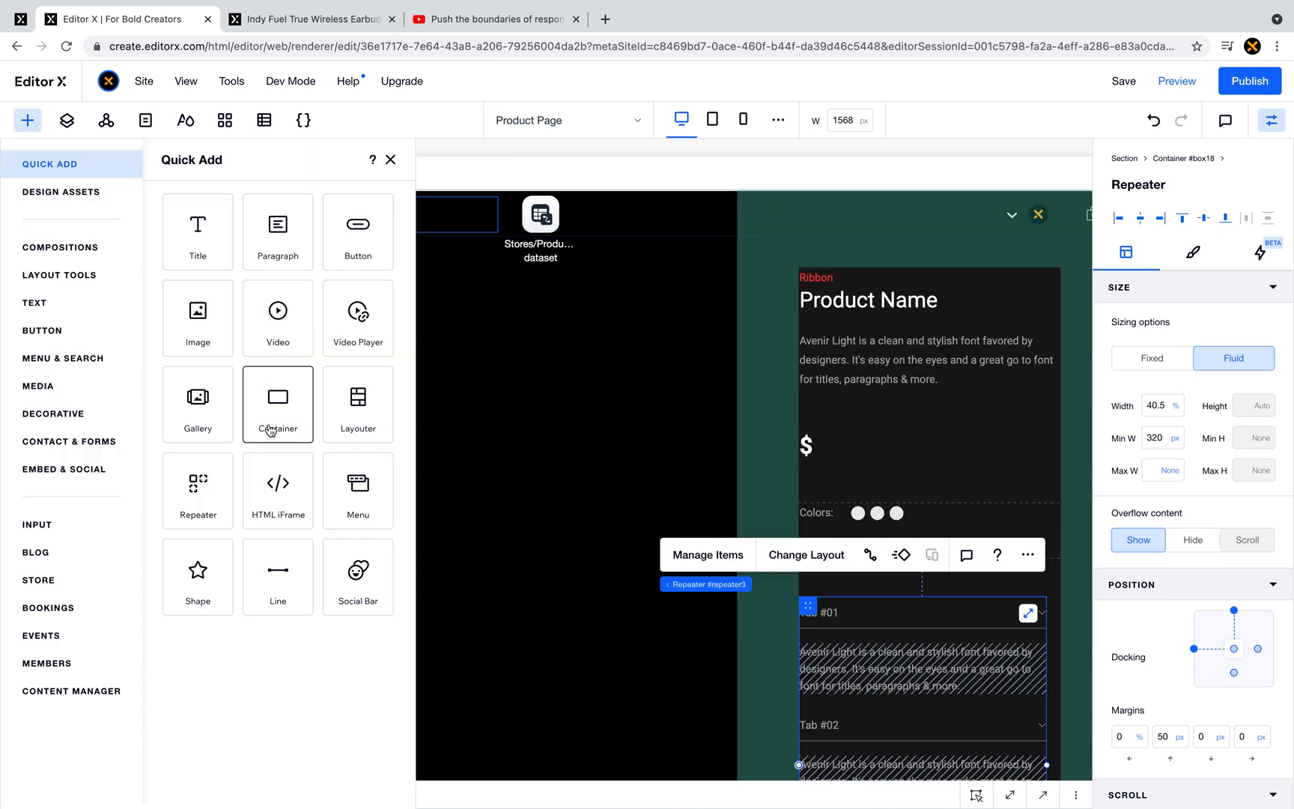
pyautogui.moveTo(198, 487); pyautogui.dragTo(412, 513)
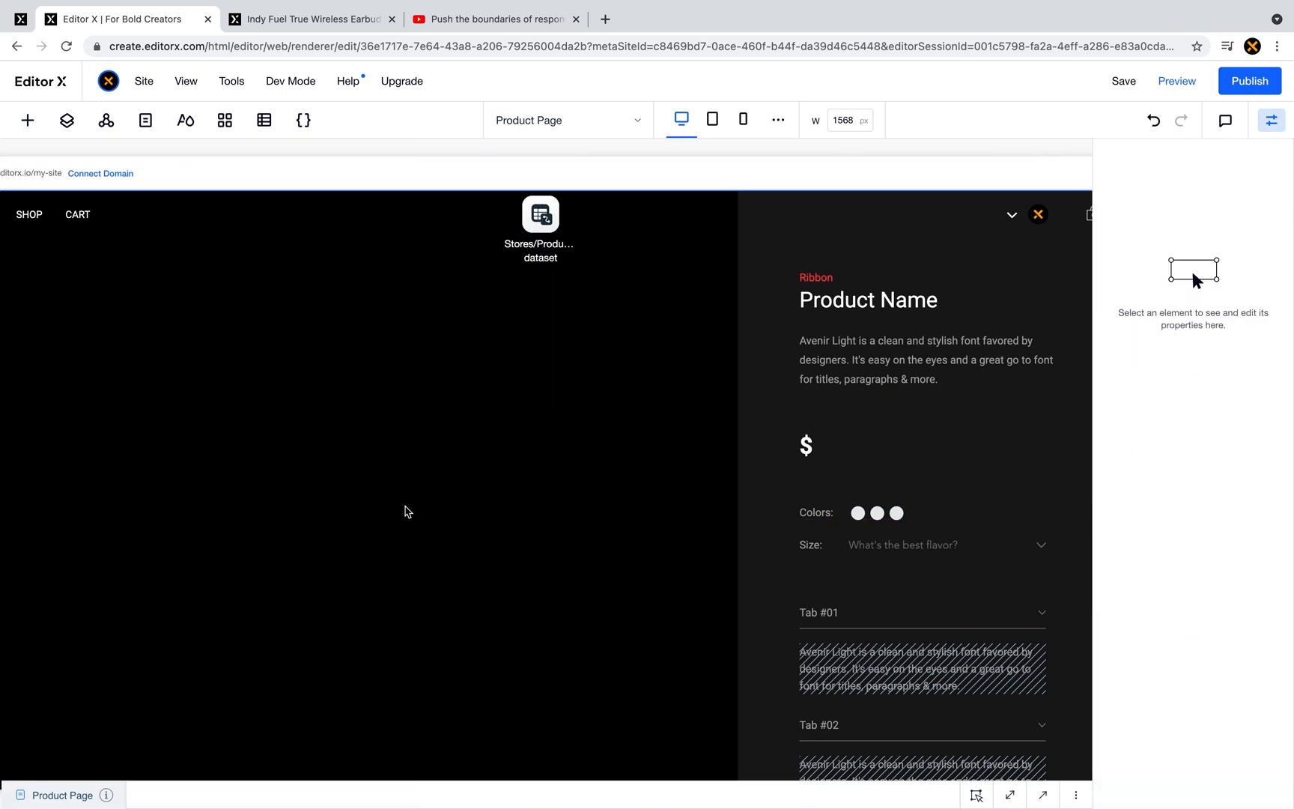
pyautogui.click(319, 376)
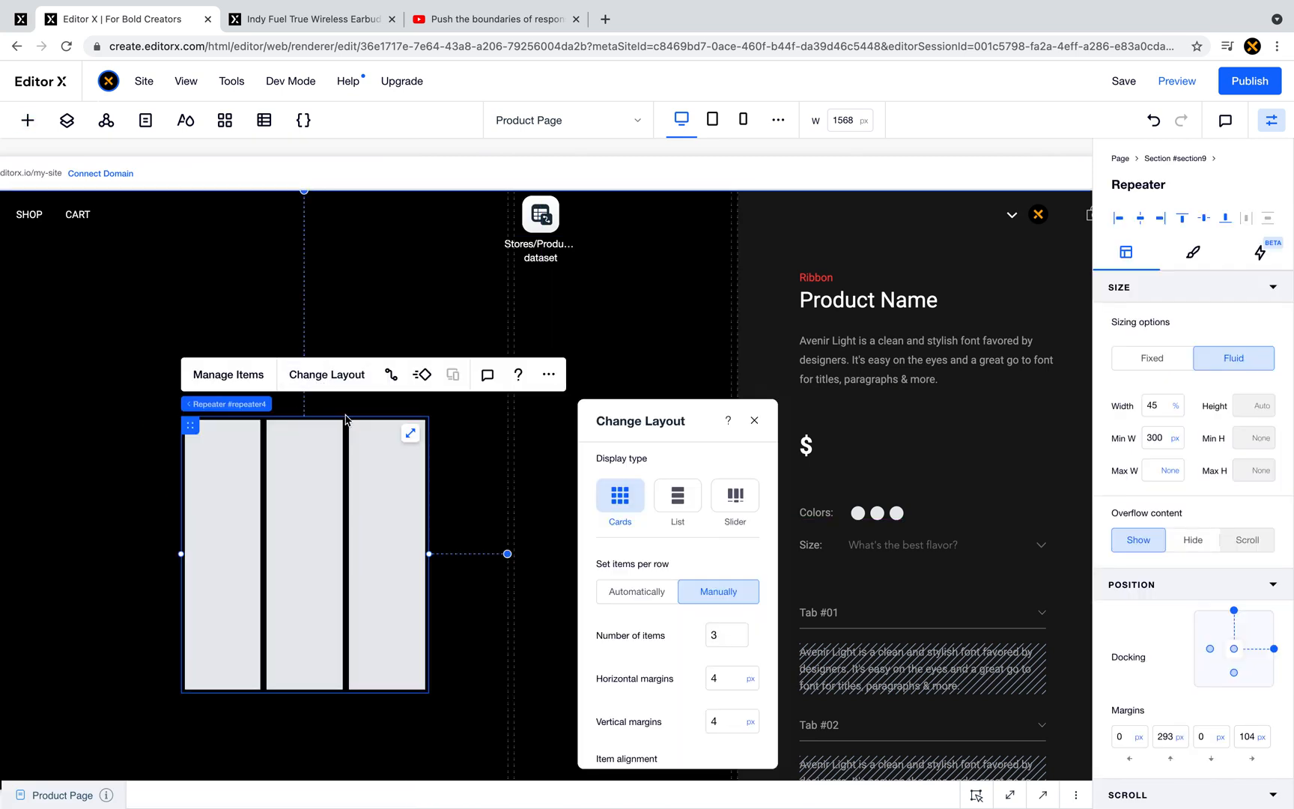
pyautogui.click(677, 496)
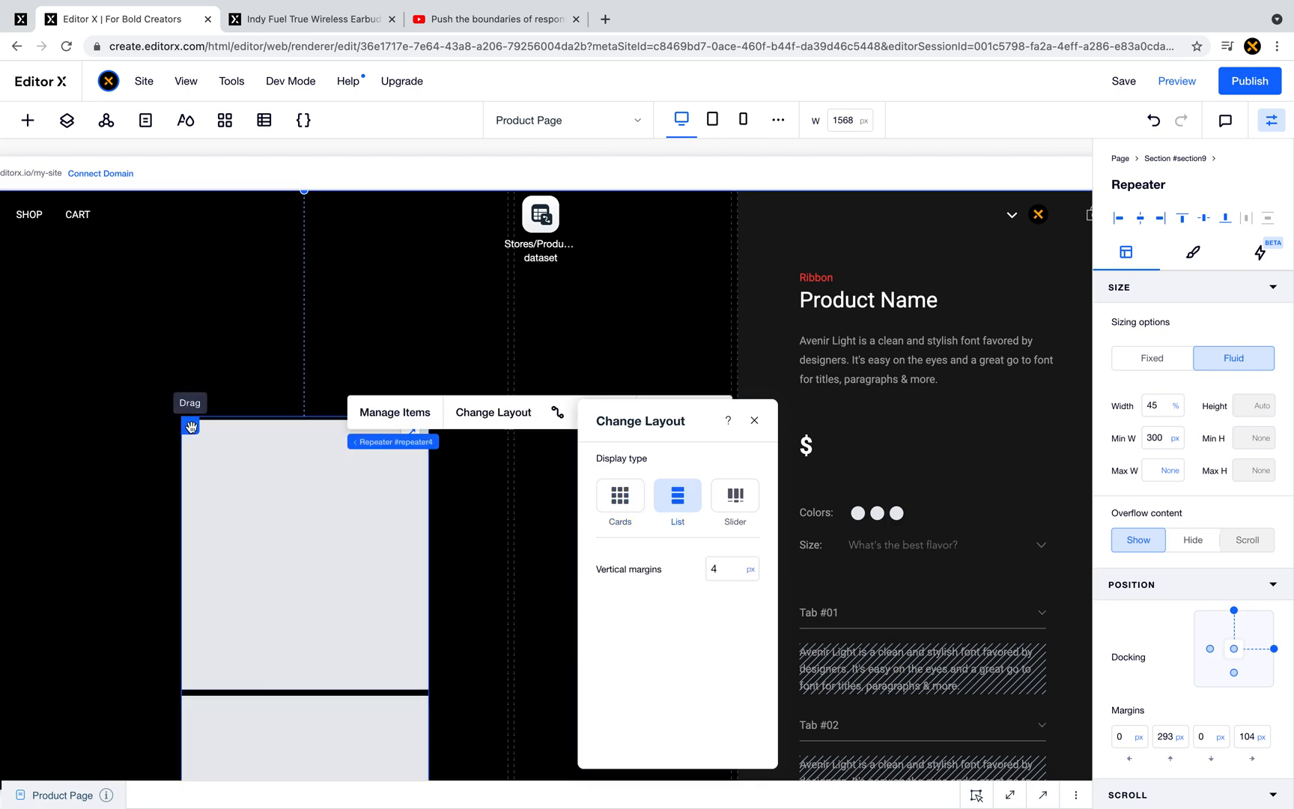
# - Move the list repeater next to the product details container and set its width to 100% with no minimum width
pyautogui.moveTo(191, 426); pyautogui.dragTo(468, 274)
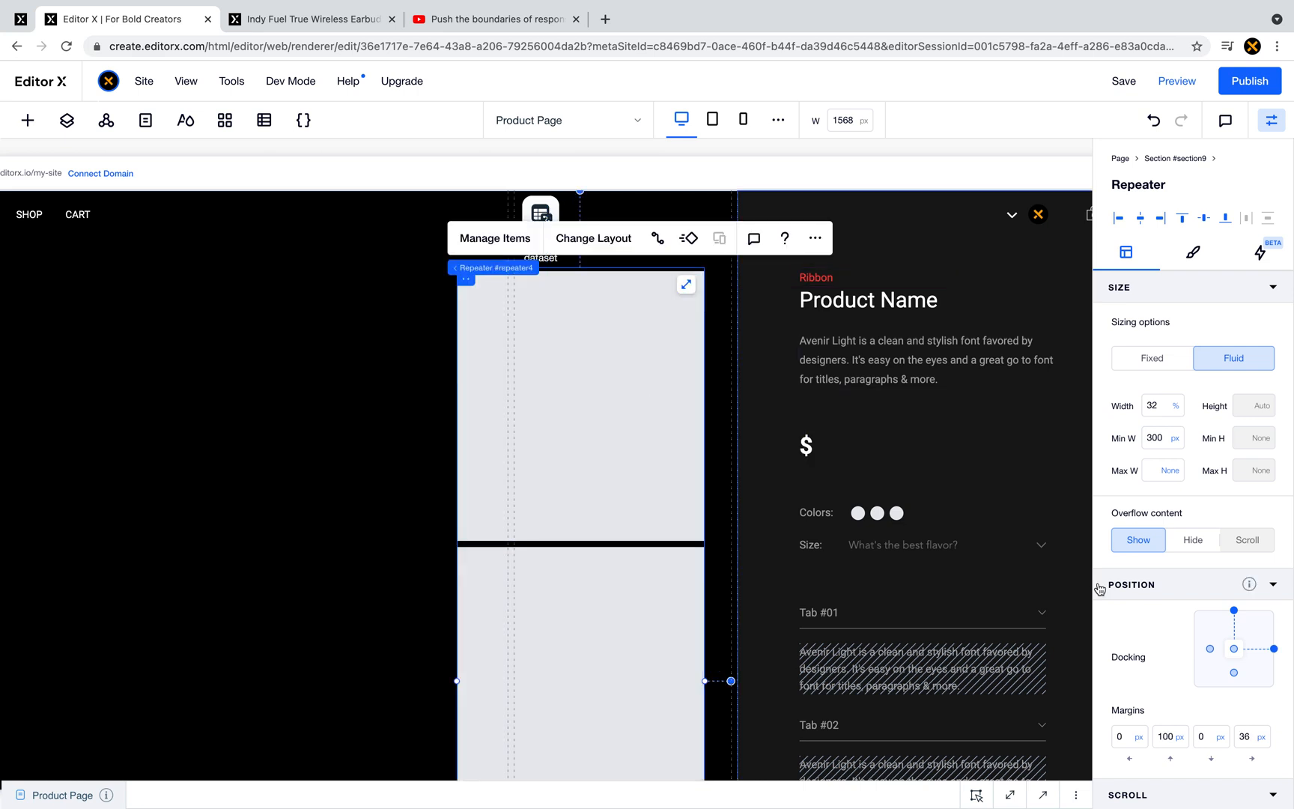
pyautogui.click(1176, 439)
pyautogui.click(1147, 388)
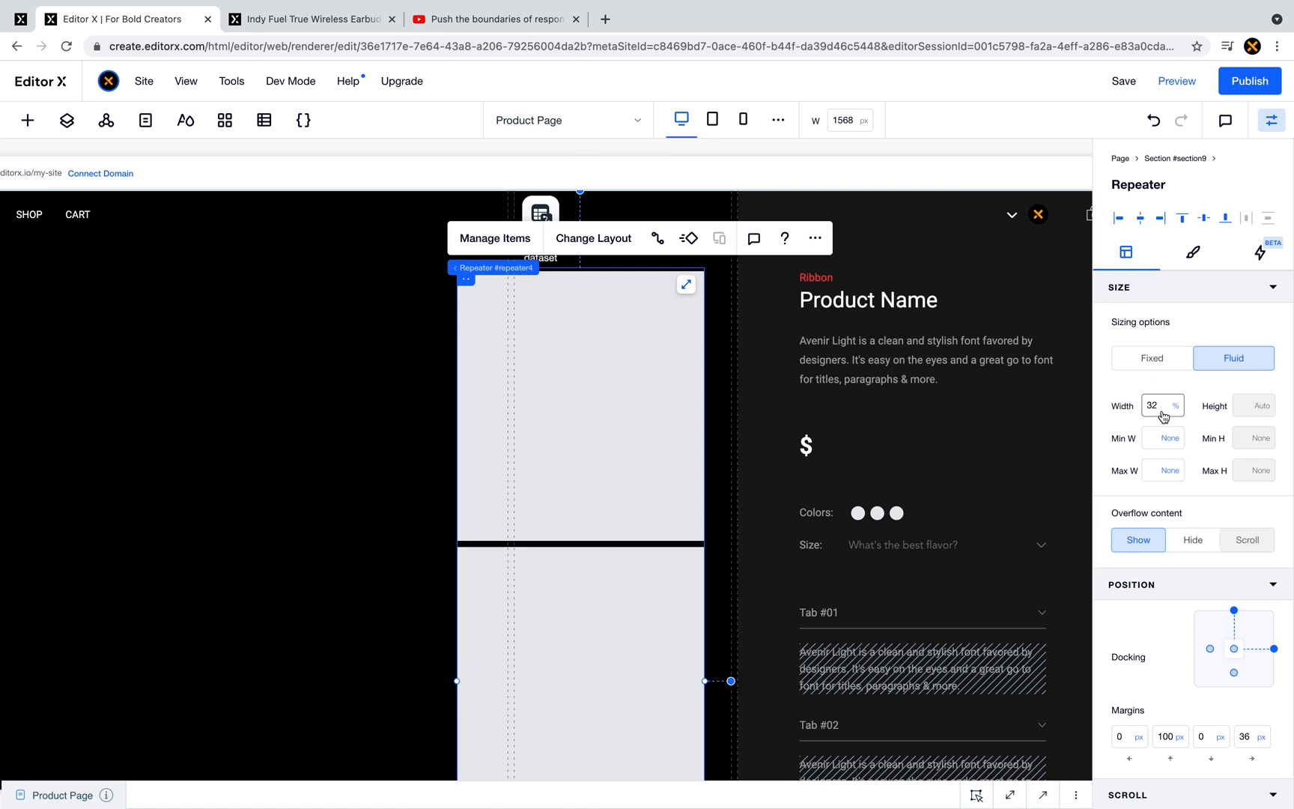
pyautogui.click(1163, 410)
pyautogui.press('Return')
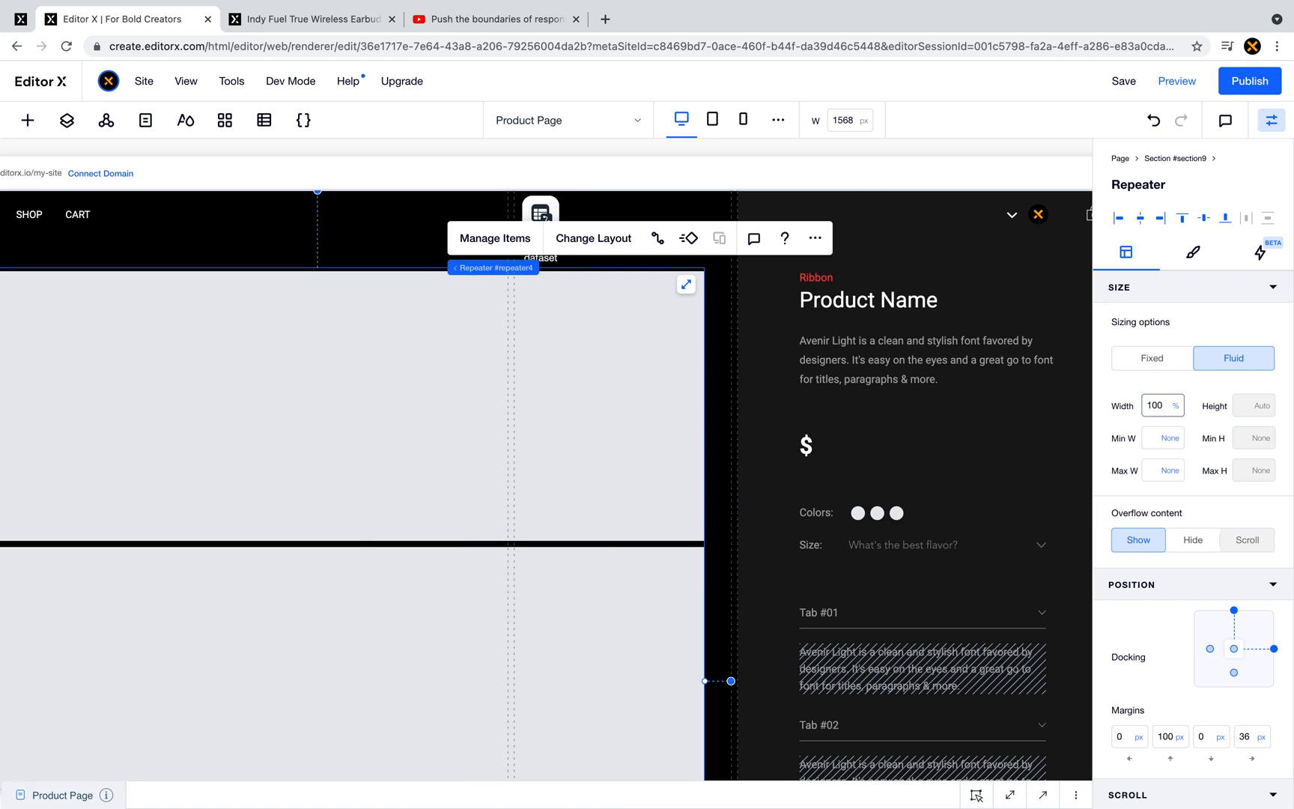
# - Set the repeater's grid area to start at column 3
pyautogui.scroll(-5, 1165, 537)
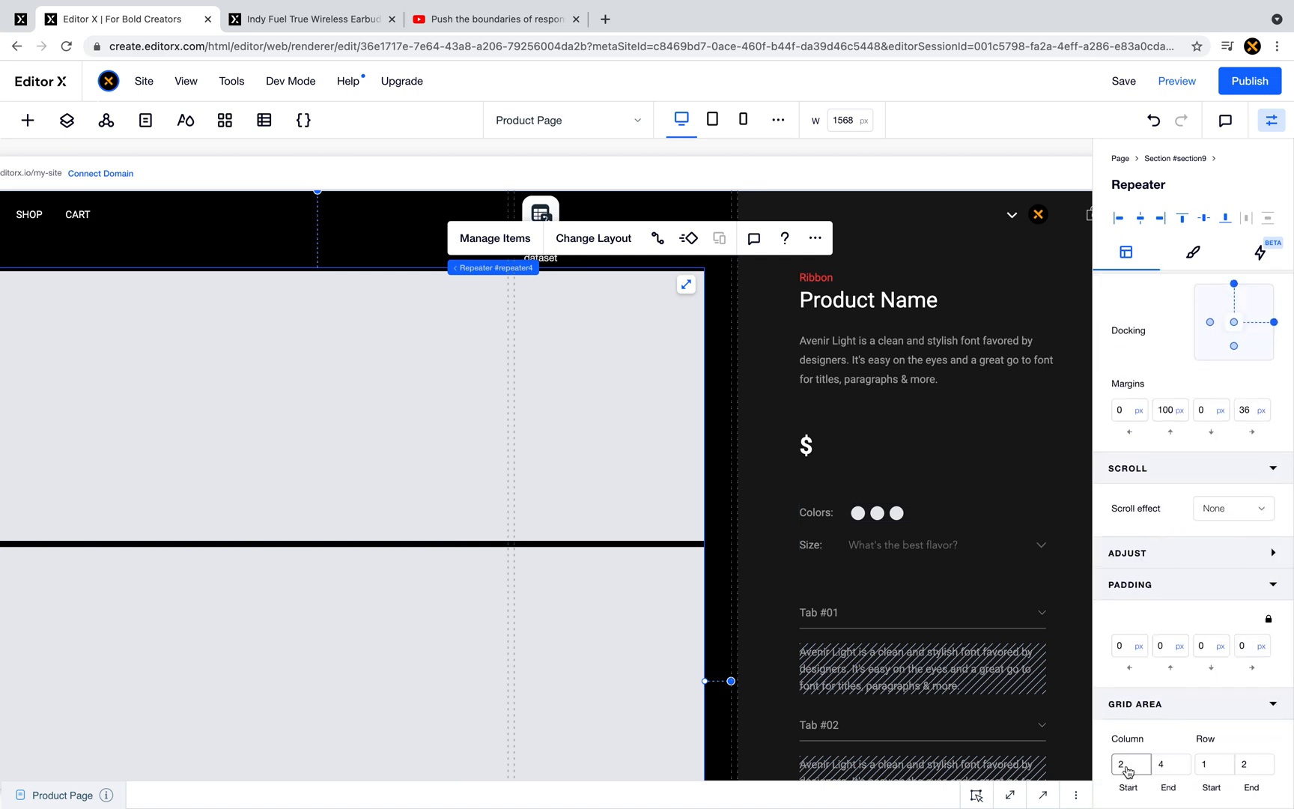
pyautogui.hscroll(-3, 211, 249)
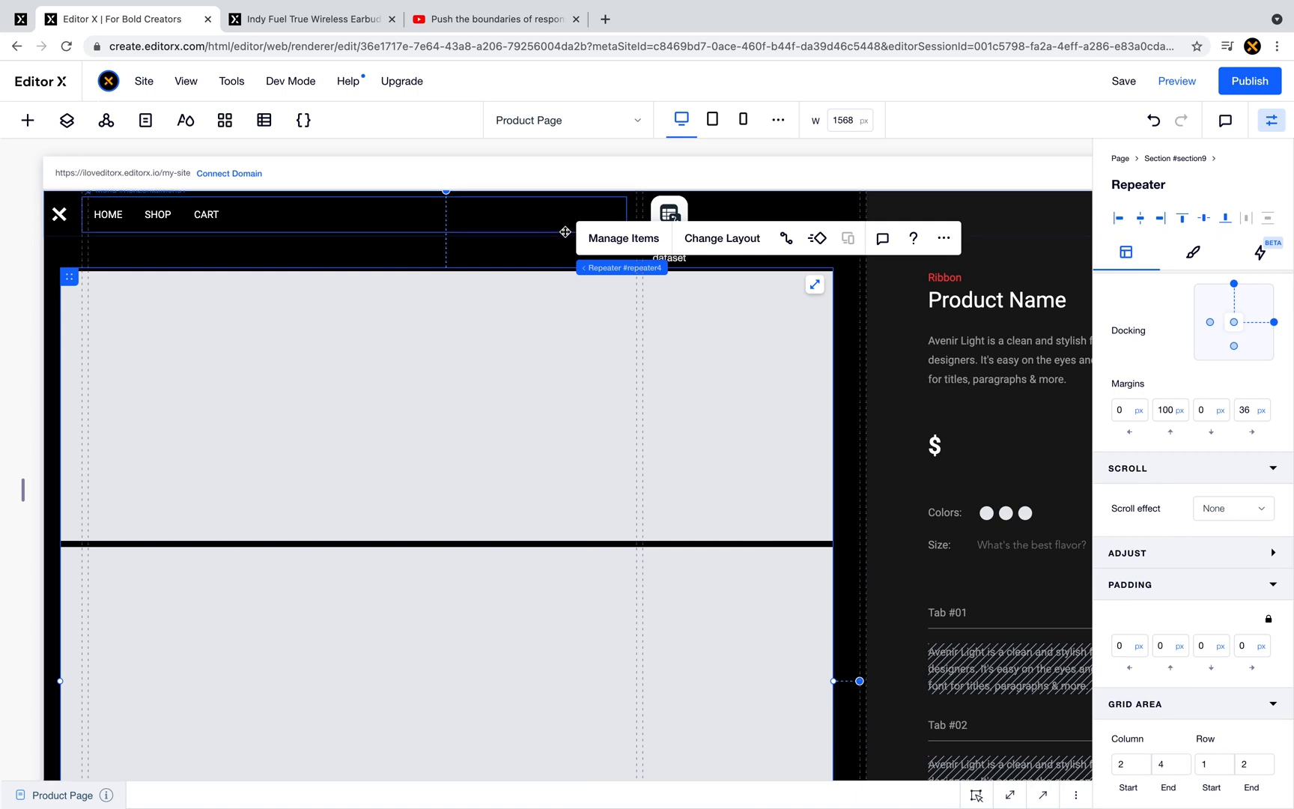
pyautogui.hscroll(3, 570, 240)
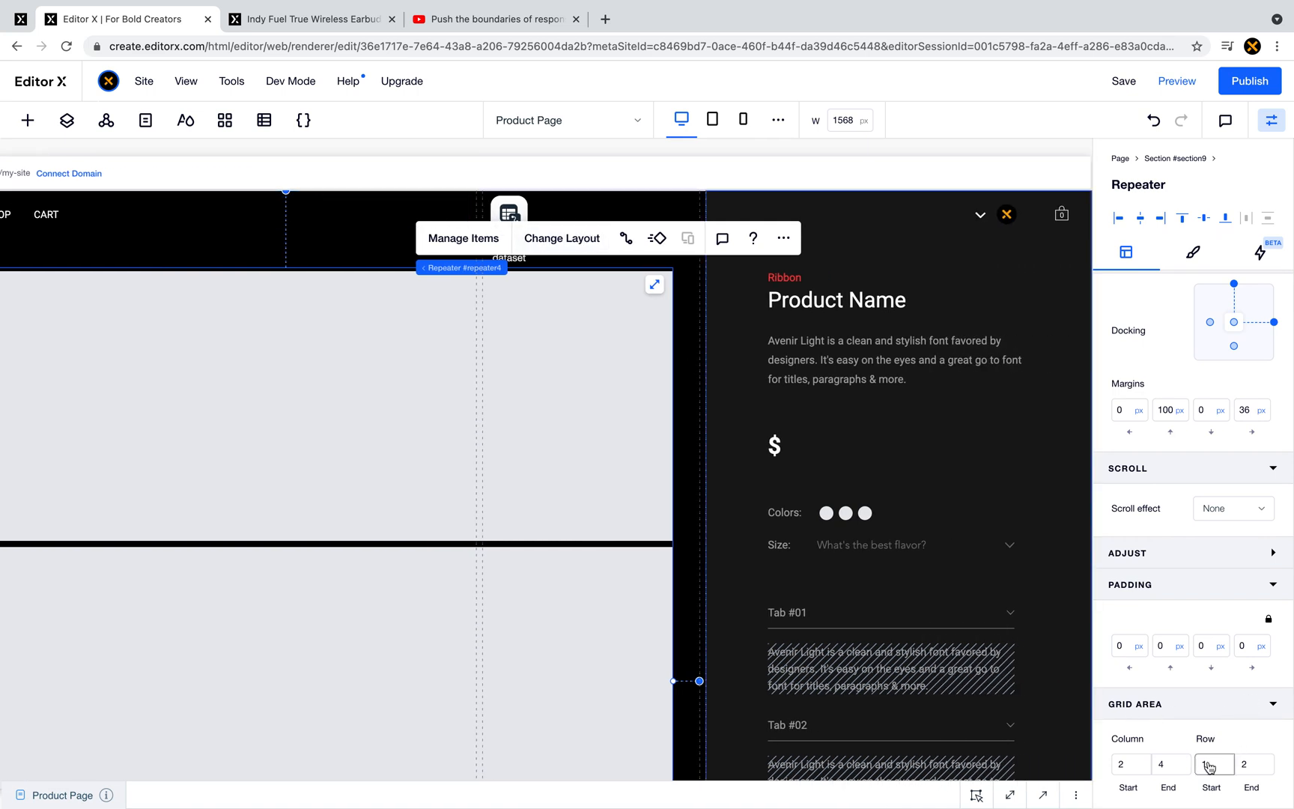
pyautogui.click(1126, 764)
pyautogui.write('3')
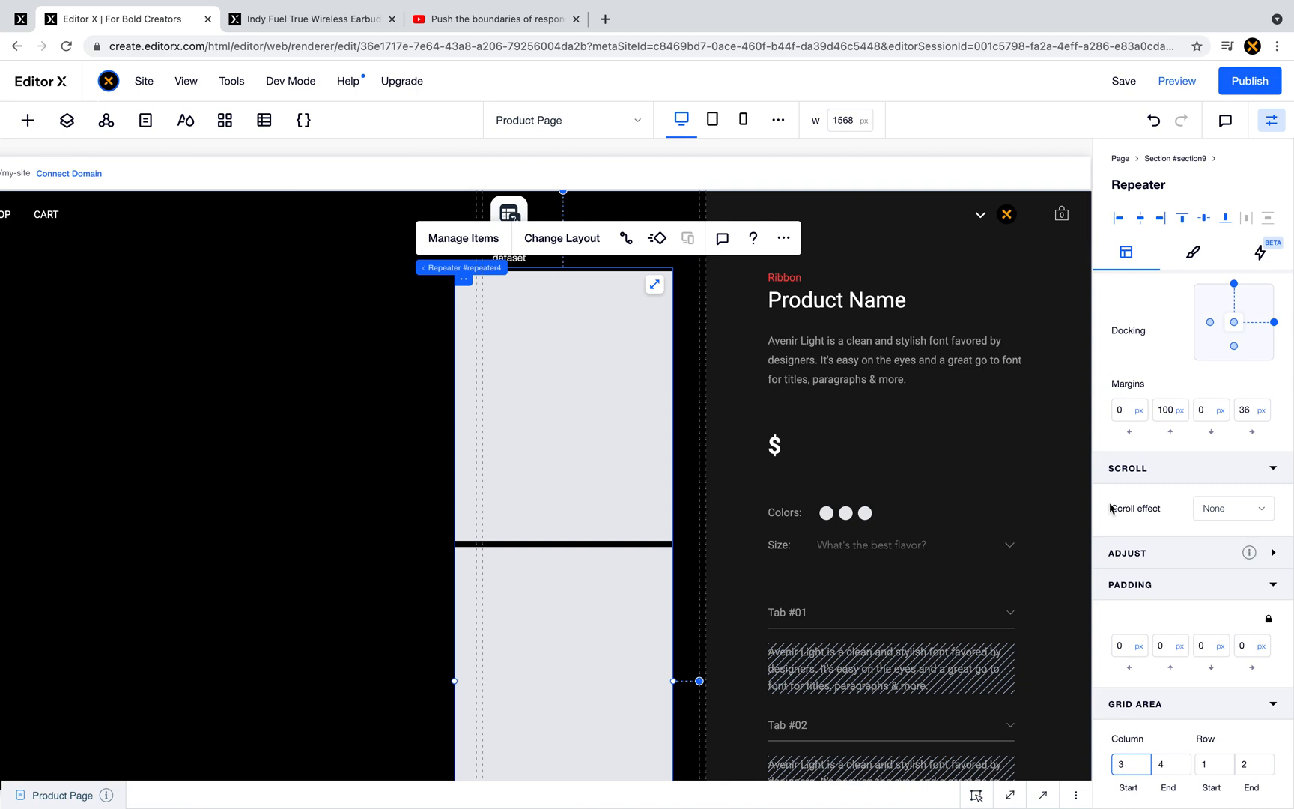
# - Set the repeater's right and top margins to 0 px
pyautogui.click(1242, 409)
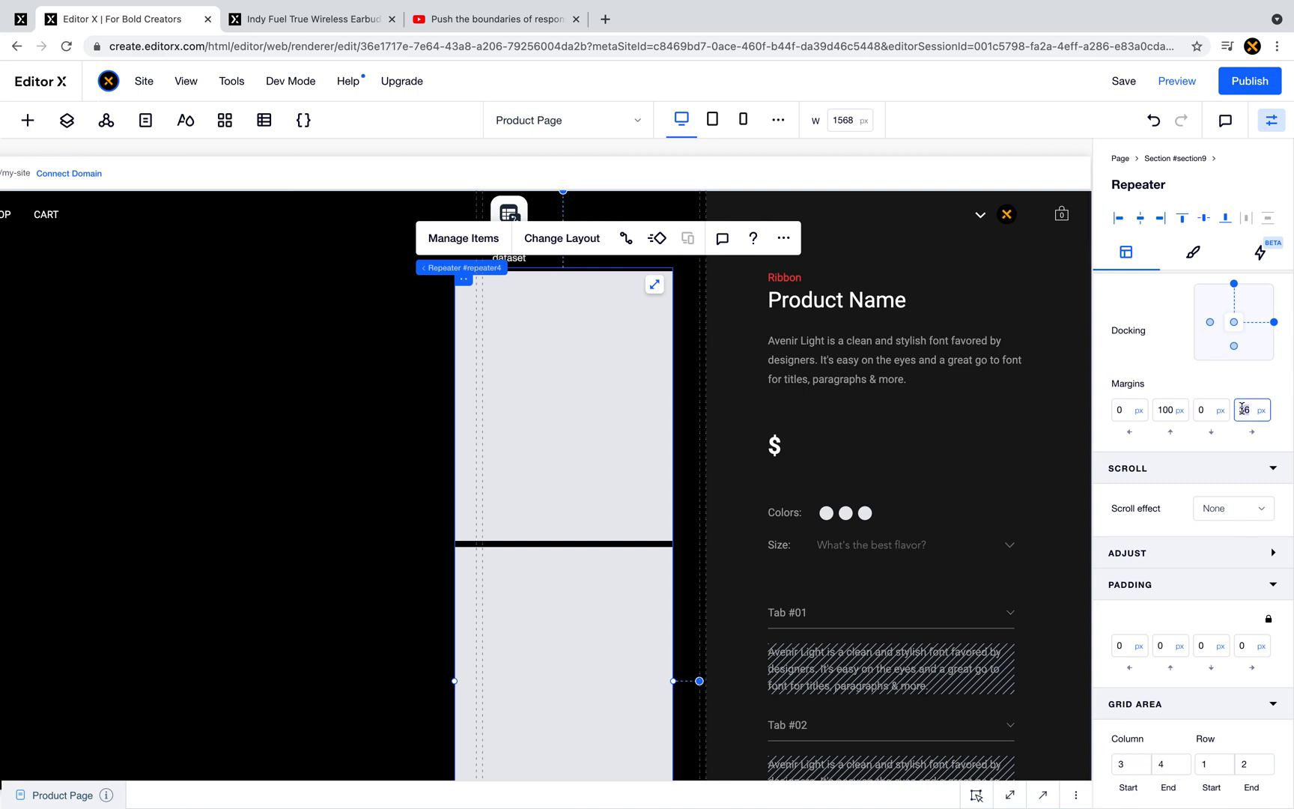
pyautogui.press('Return')
pyautogui.click(1166, 411)
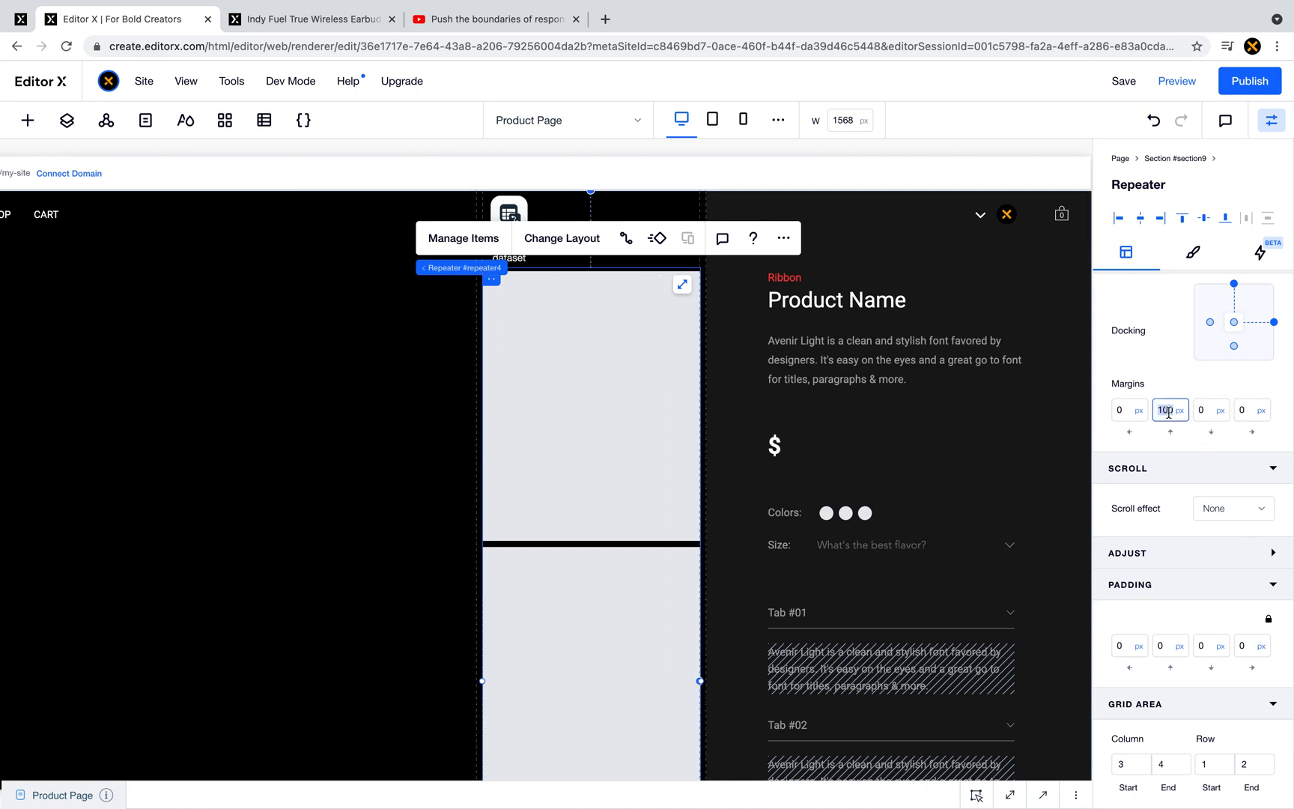
pyautogui.write('0')
pyautogui.press('Tab')
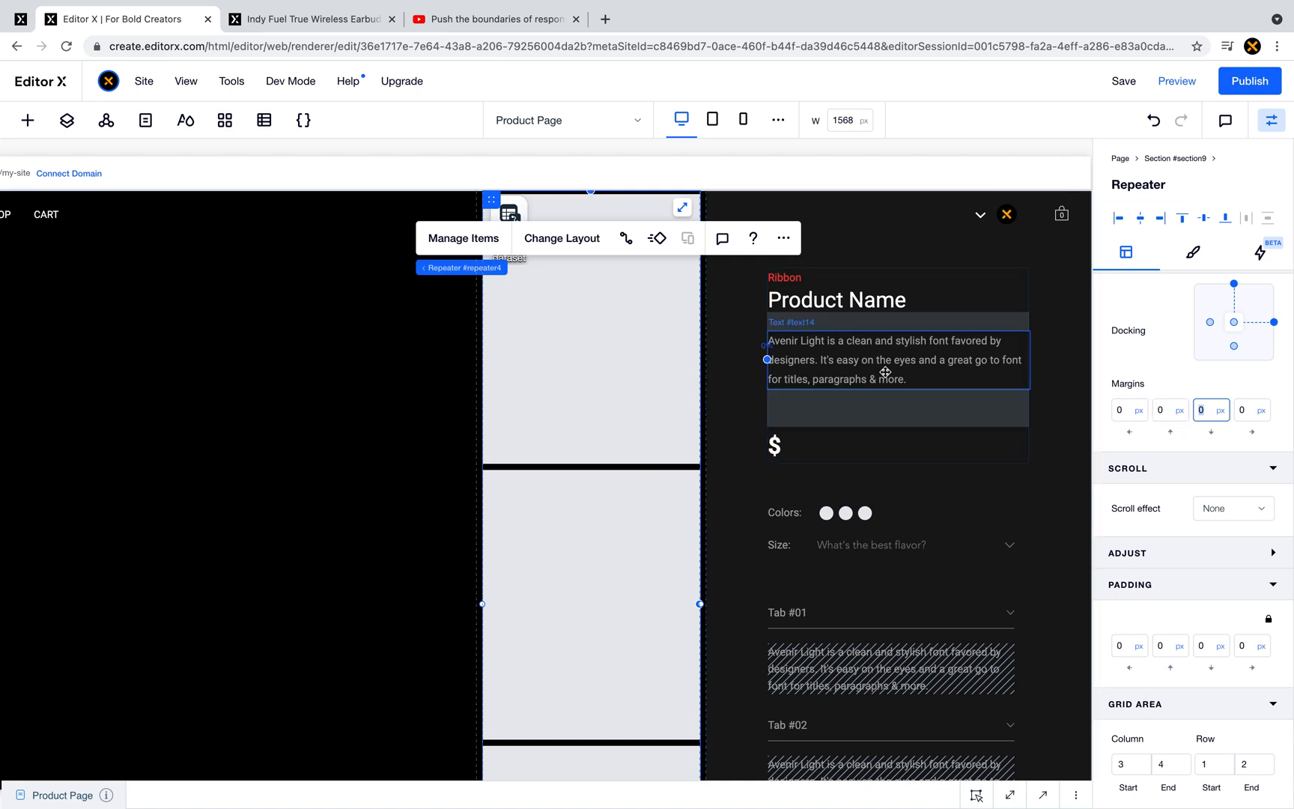
# - Check the vertical margins in the repeater's list layout settings
pyautogui.click(611, 466)
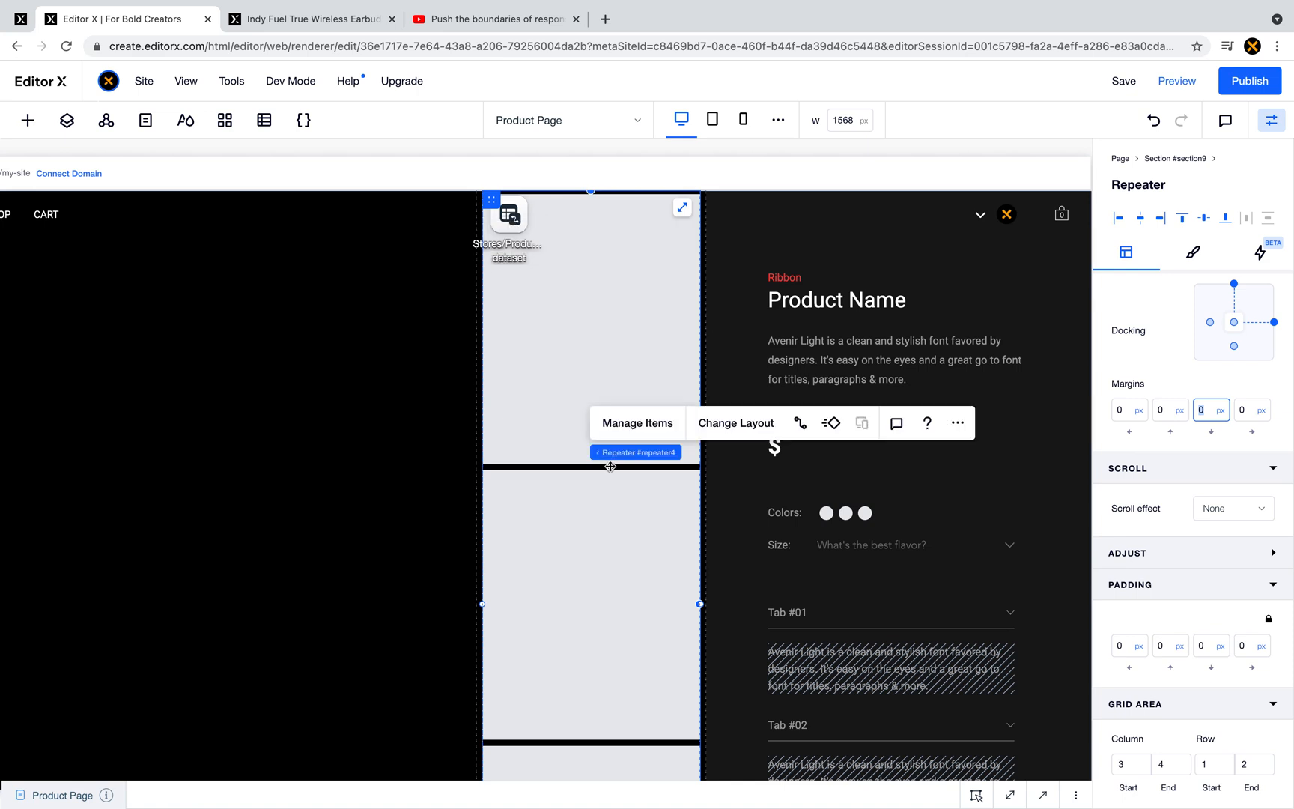
pyautogui.click(756, 426)
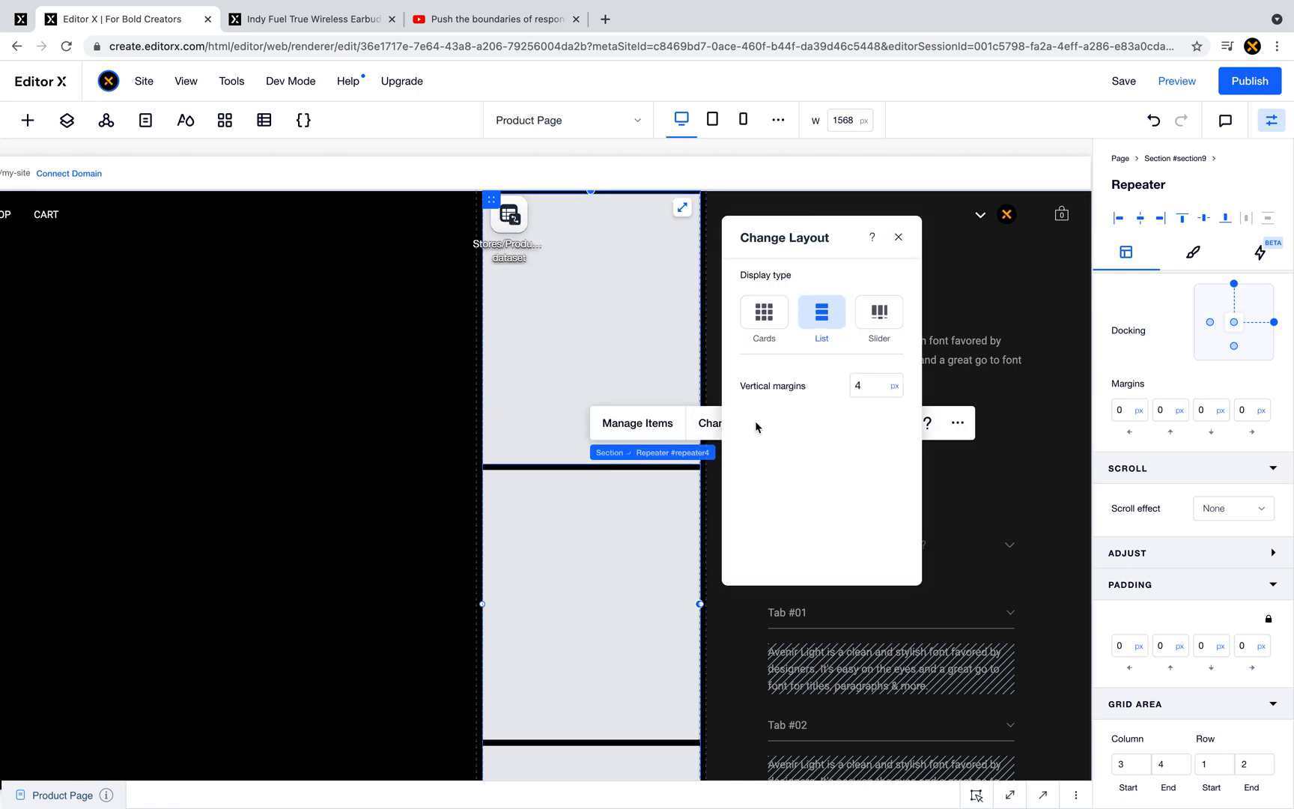
pyautogui.click(900, 240)
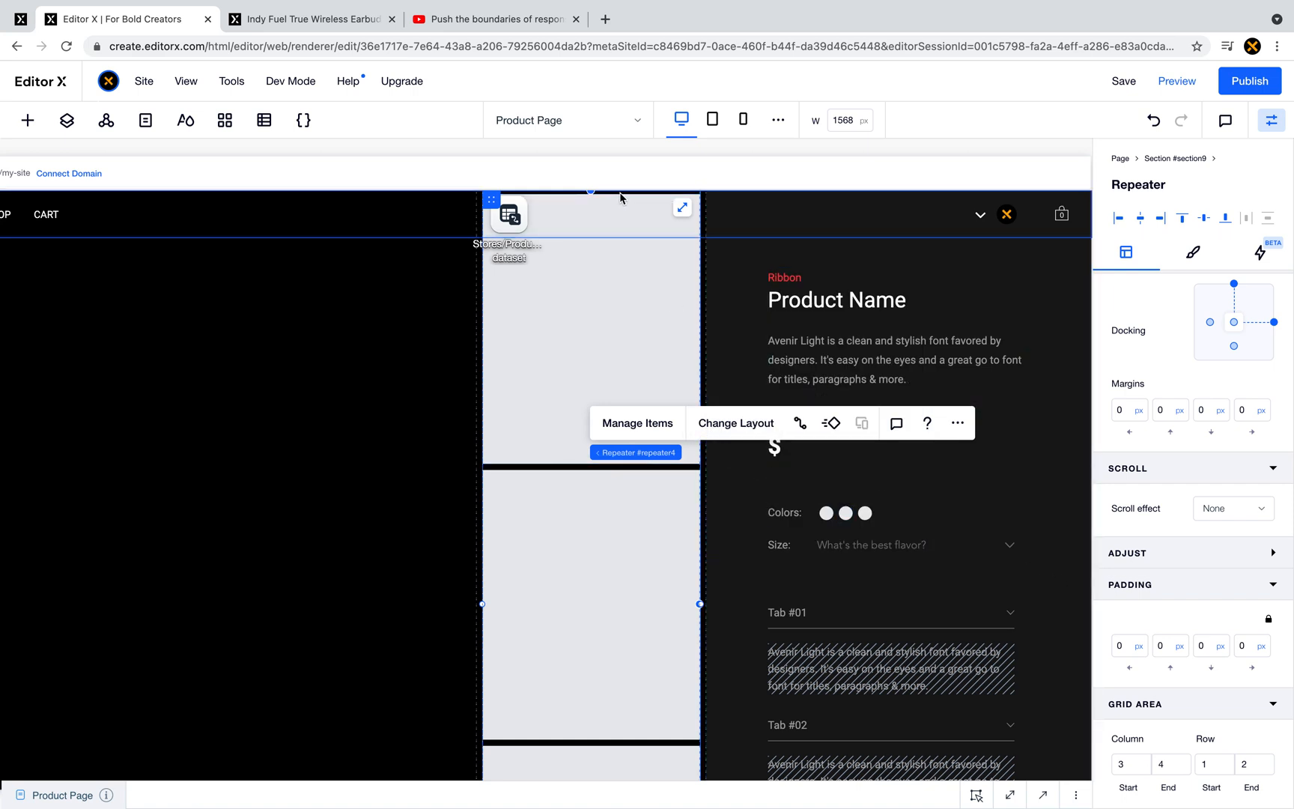
pyautogui.click(1166, 651)
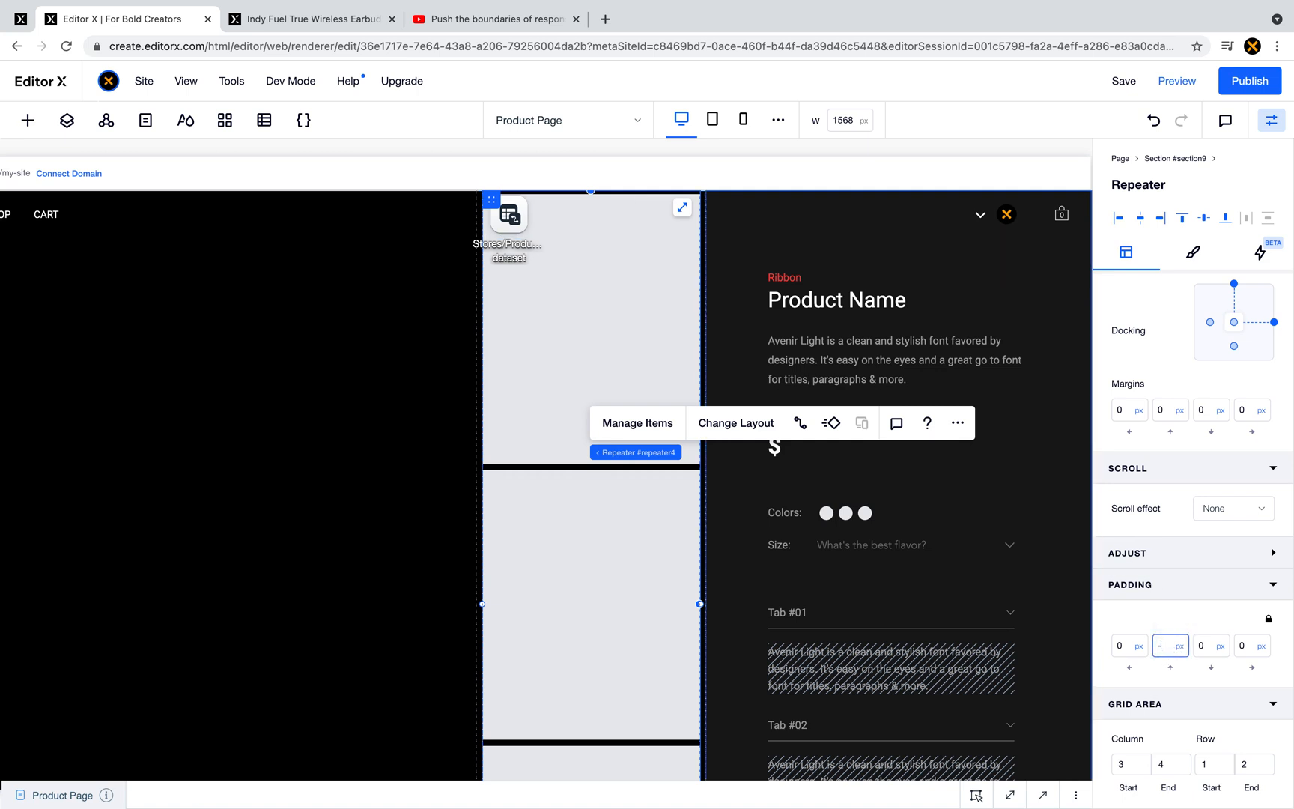
pyautogui.press('Return')
pyautogui.click(1159, 649)
# - Set the repeater's top margin to -4 px
pyautogui.click(1162, 411)
pyautogui.write('-4')
pyautogui.press('Return')
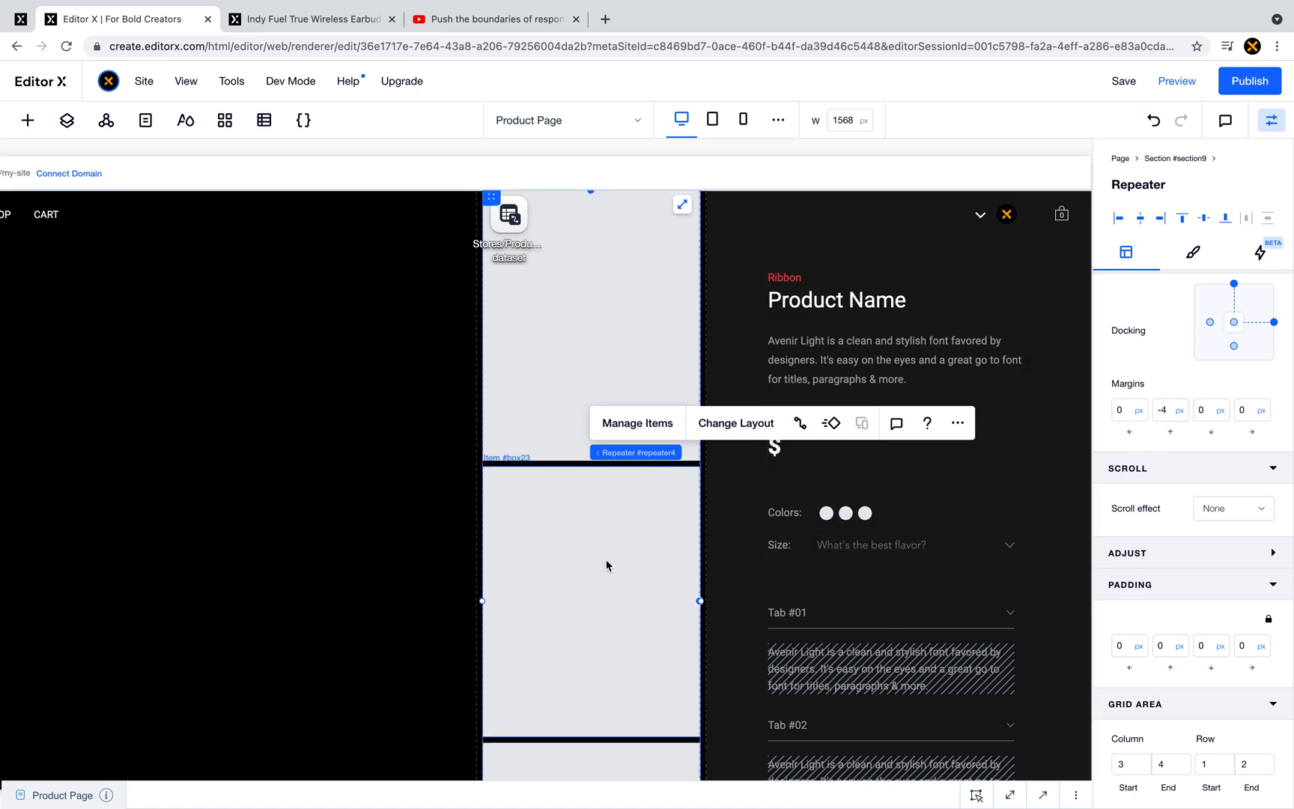
# - Check the width of the repeater's column in the section grid
pyautogui.click(607, 267)
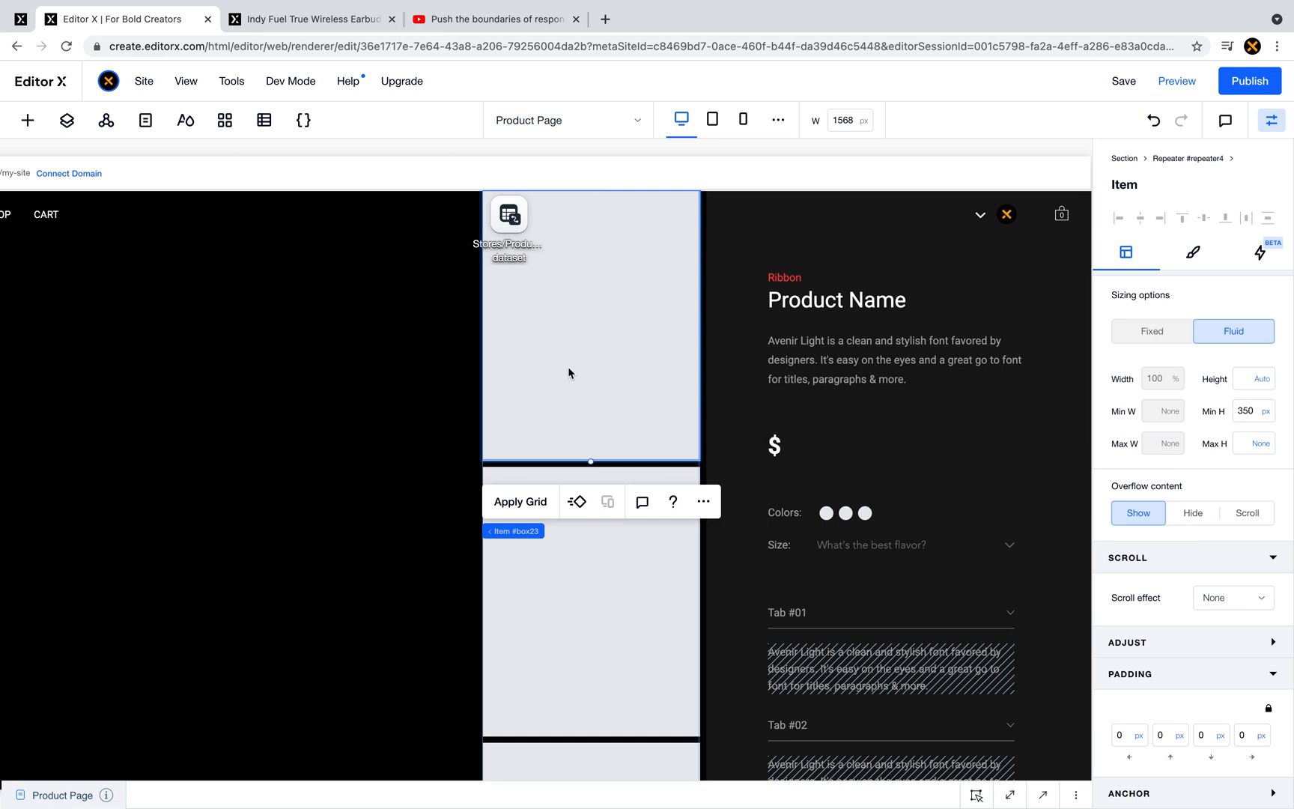
pyautogui.click(410, 404)
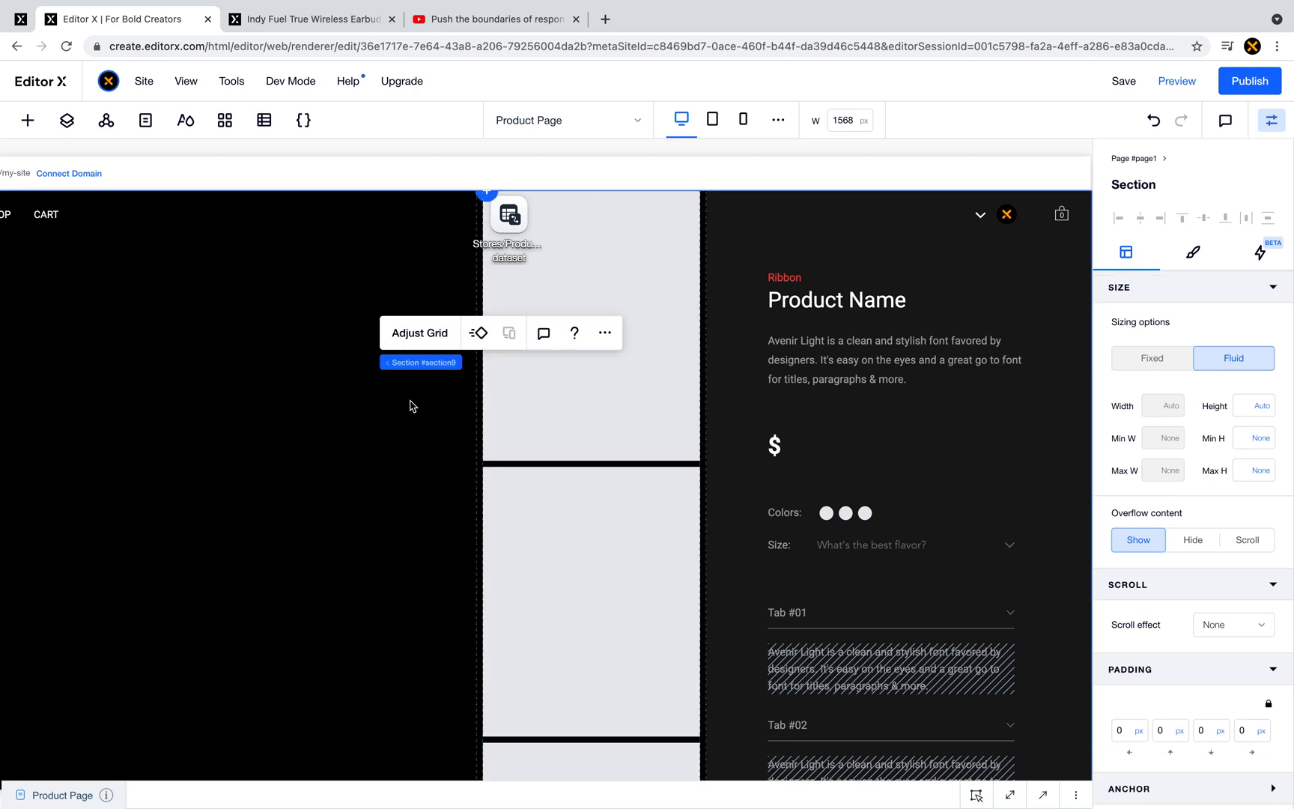
pyautogui.click(420, 332)
pyautogui.click(618, 506)
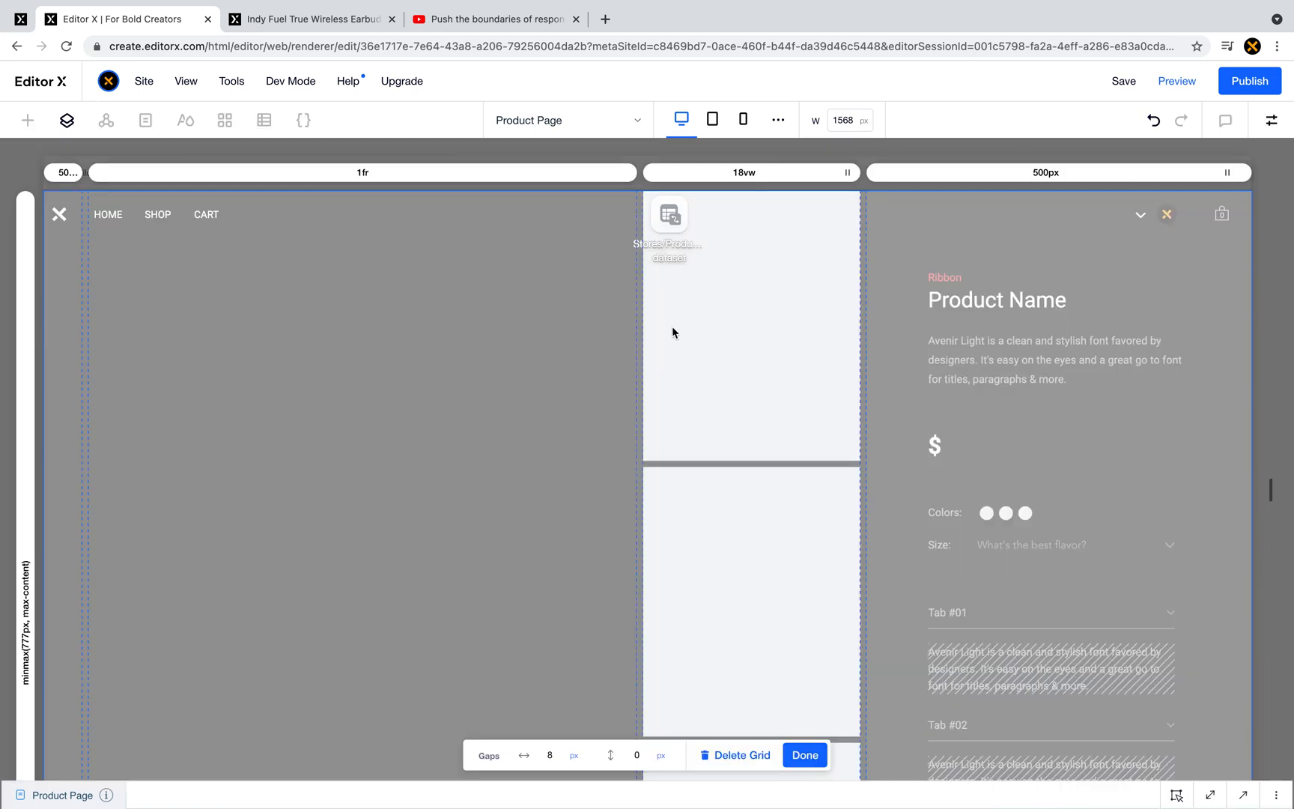
pyautogui.click(805, 755)
# - Set the repeater item's height to 18 vw and its minimum height to None
pyautogui.click(809, 351)
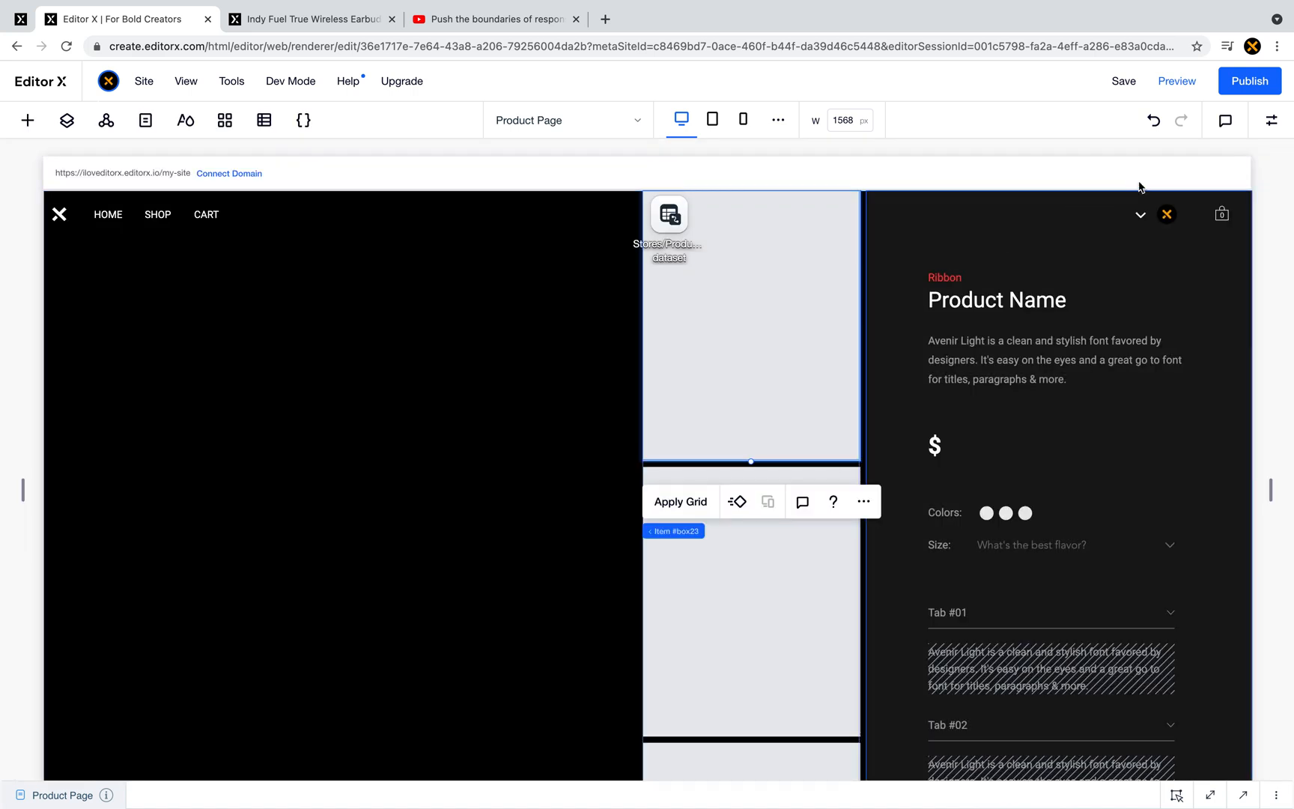
pyautogui.click(1271, 123)
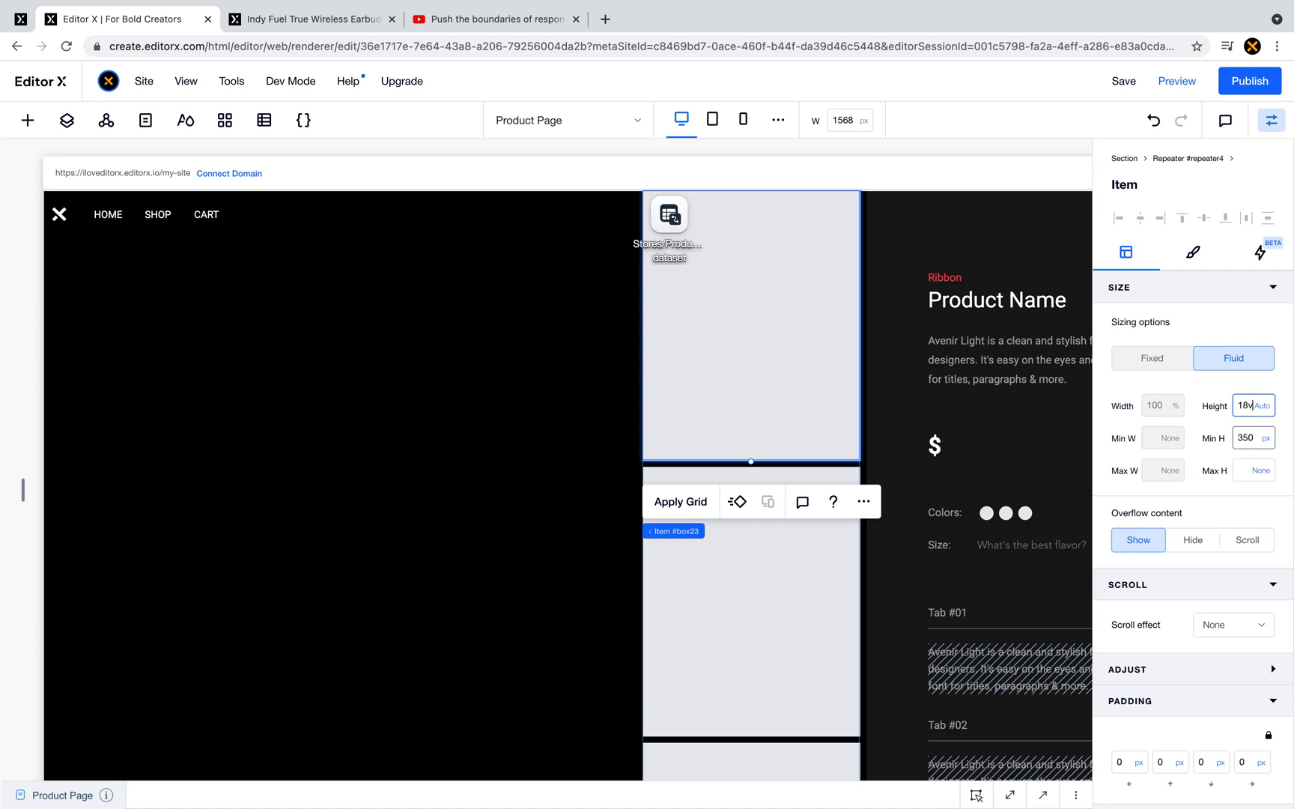
pyautogui.click(1266, 446)
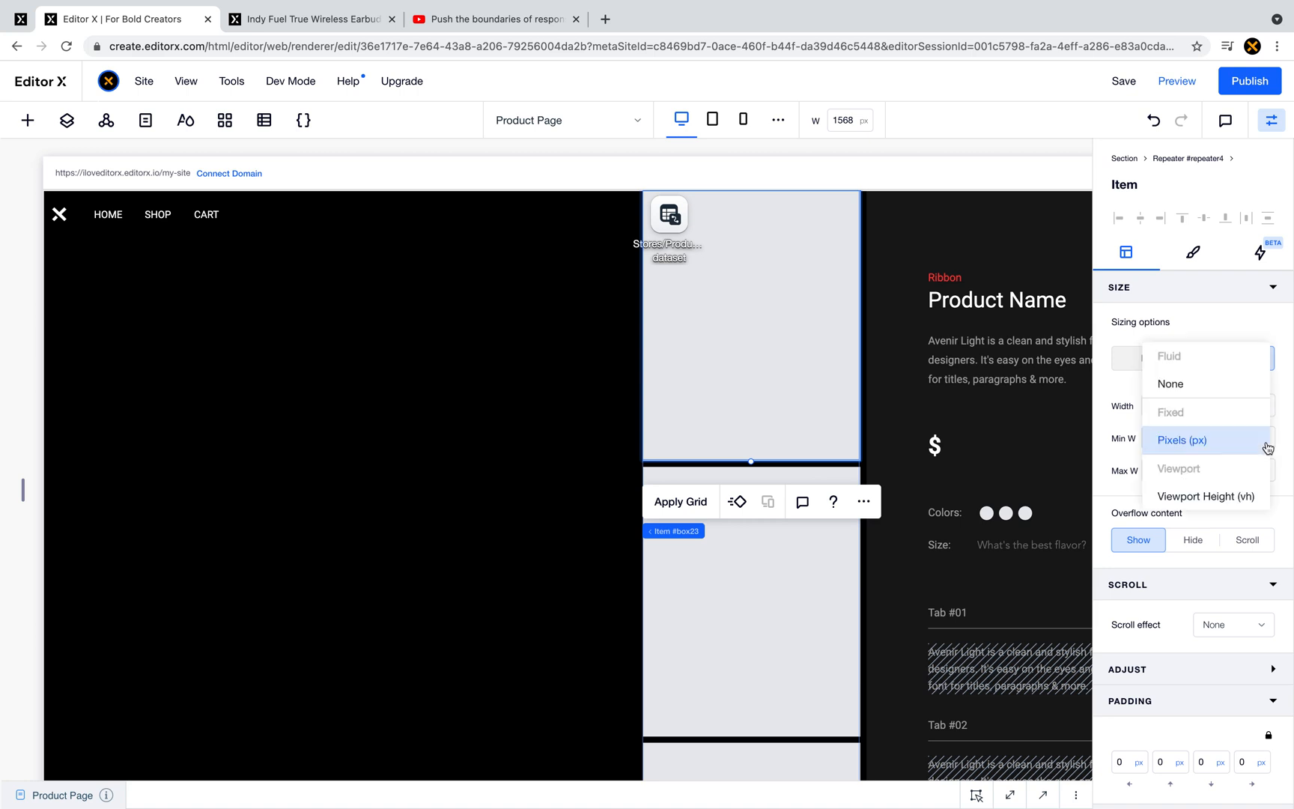
pyautogui.click(1241, 391)
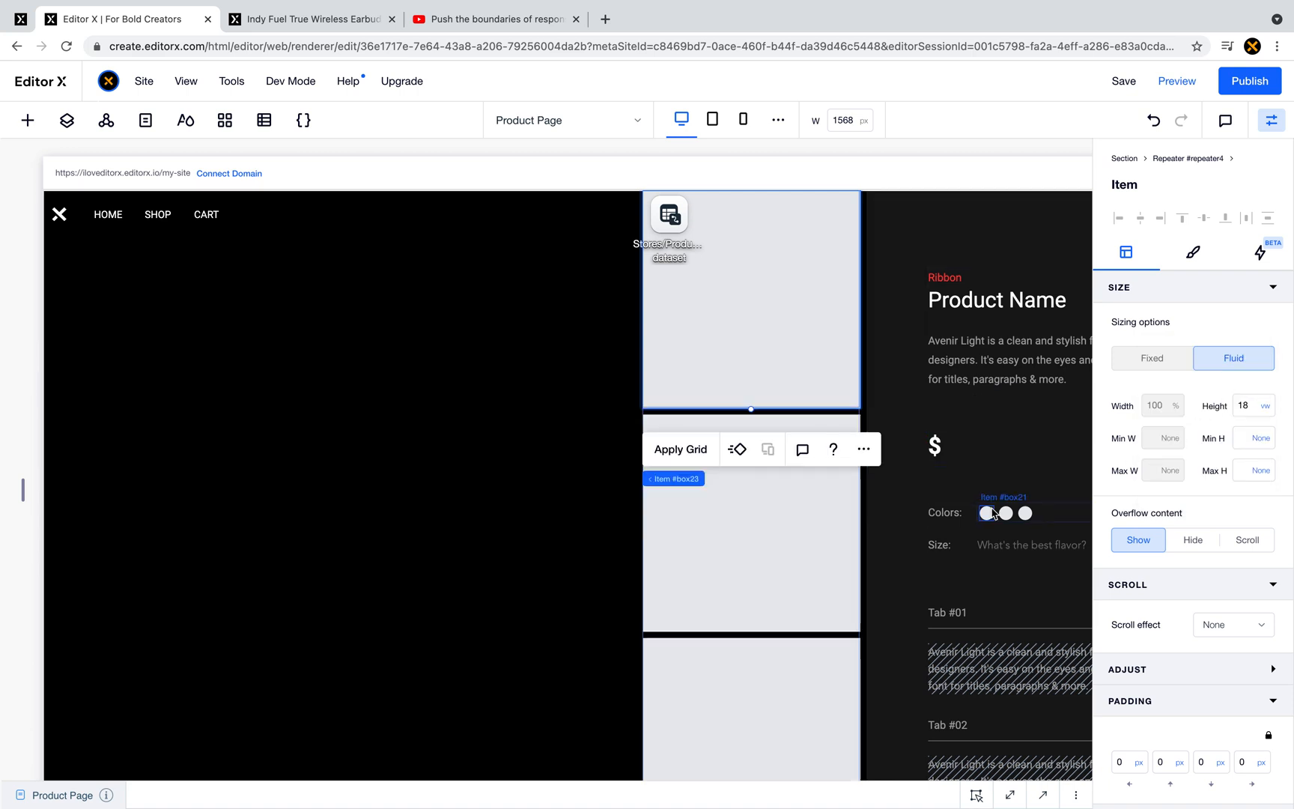
# - Fill the list repeater's items with the darkest colour of the grey theme row
pyautogui.click(988, 513)
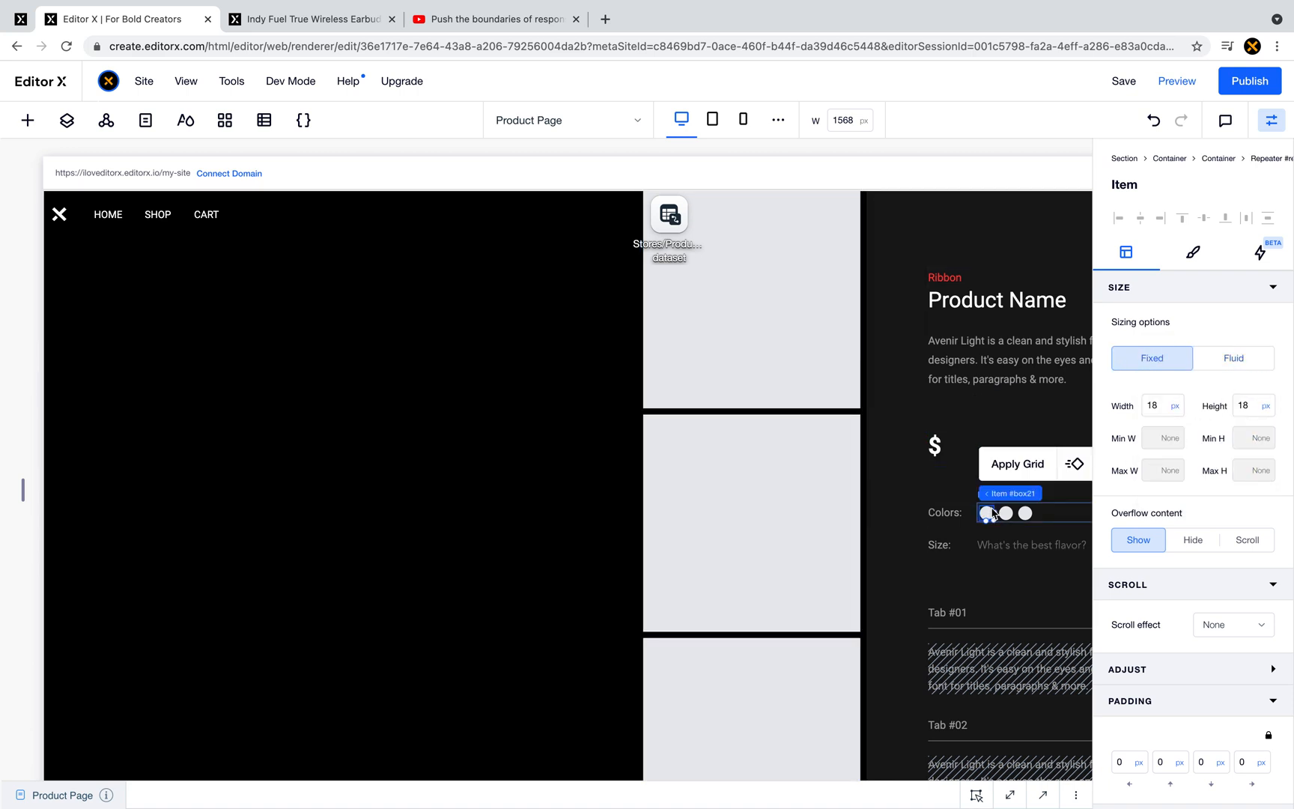
pyautogui.click(785, 388)
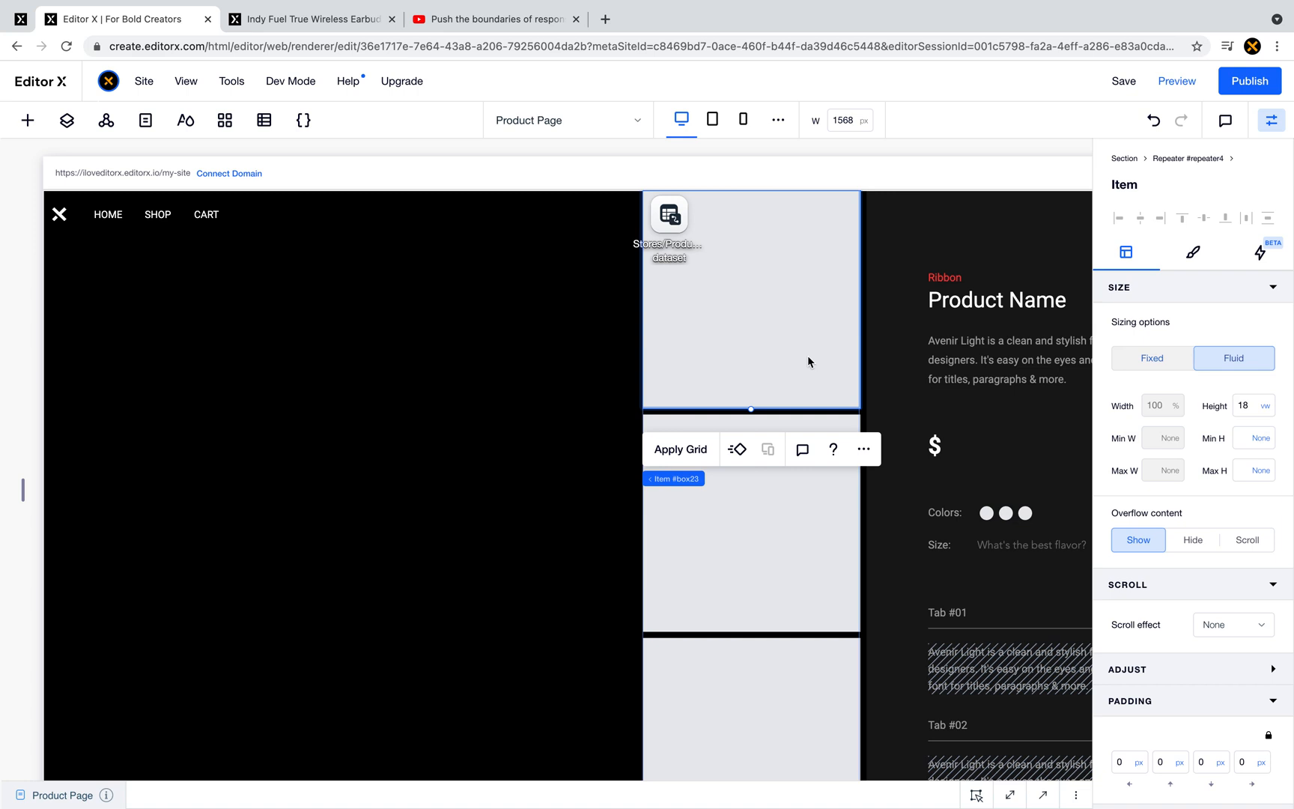
pyautogui.click(1196, 252)
pyautogui.click(1167, 357)
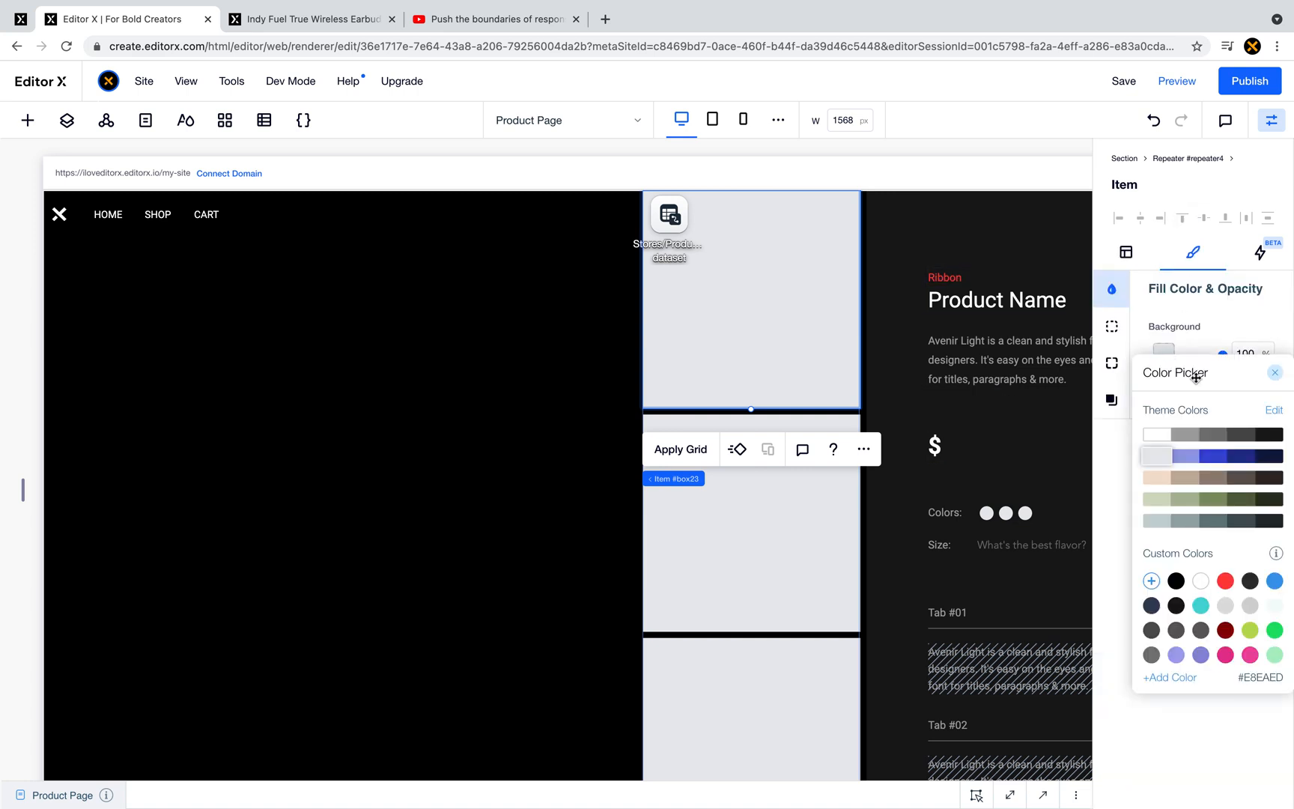
pyautogui.click(1269, 435)
pyautogui.click(1198, 257)
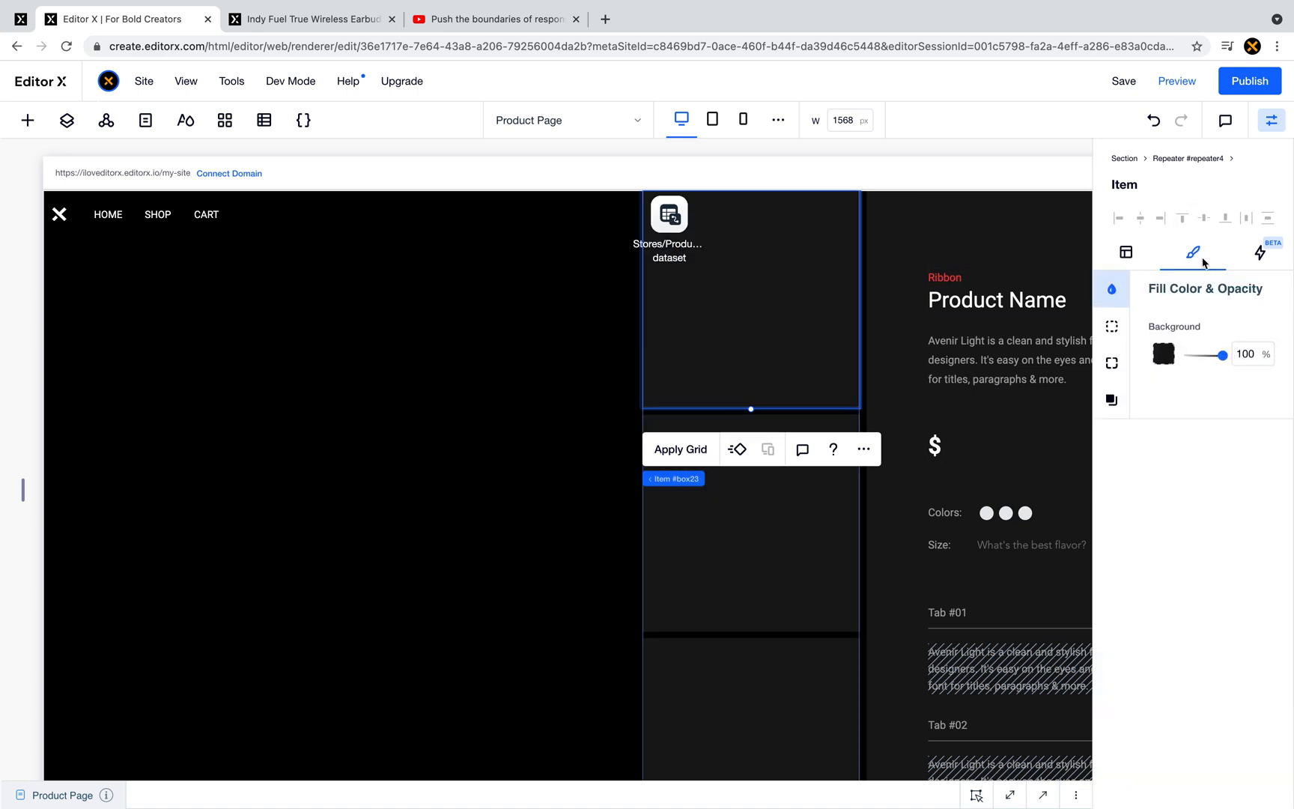
# - Add an image element to the first repeater item and stretch it to fill the item
pyautogui.click(368, 457)
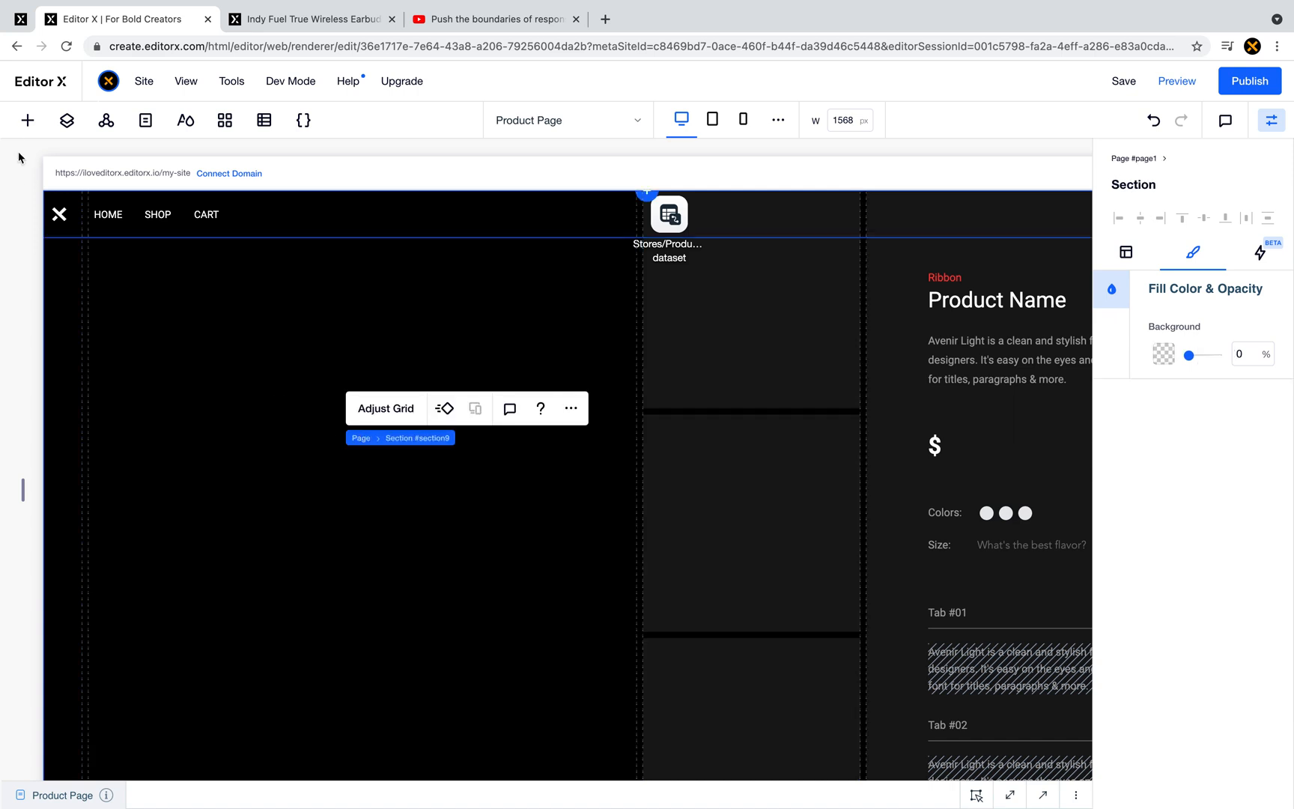
pyautogui.click(26, 121)
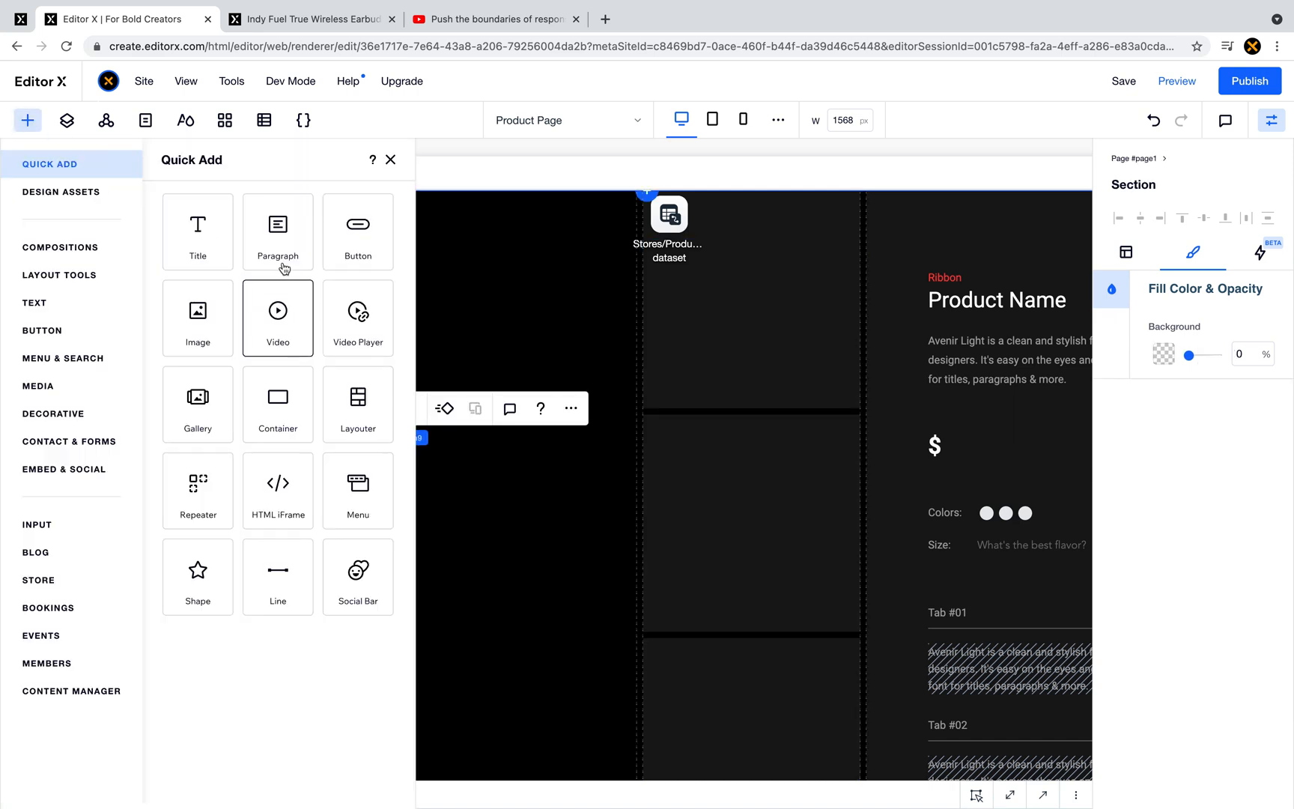
pyautogui.moveTo(197, 310); pyautogui.dragTo(716, 301)
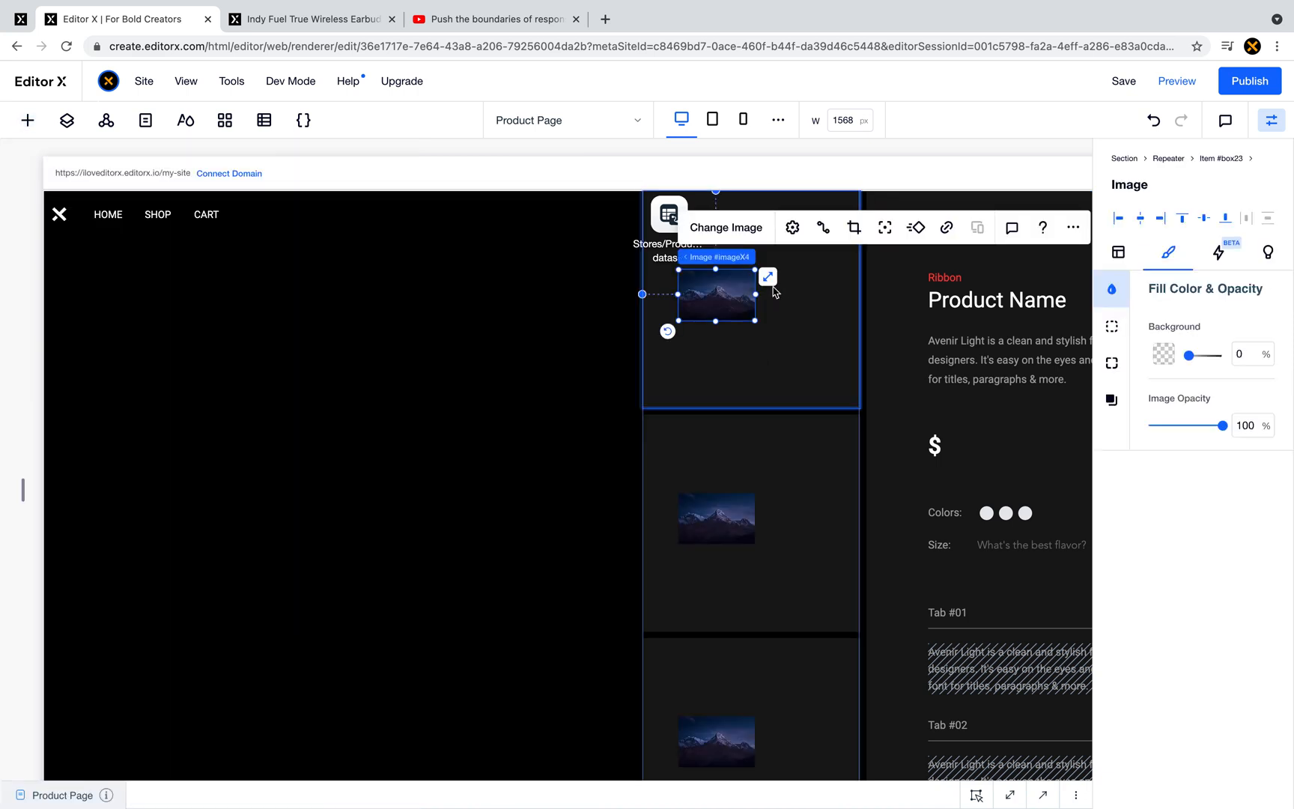
pyautogui.click(767, 277)
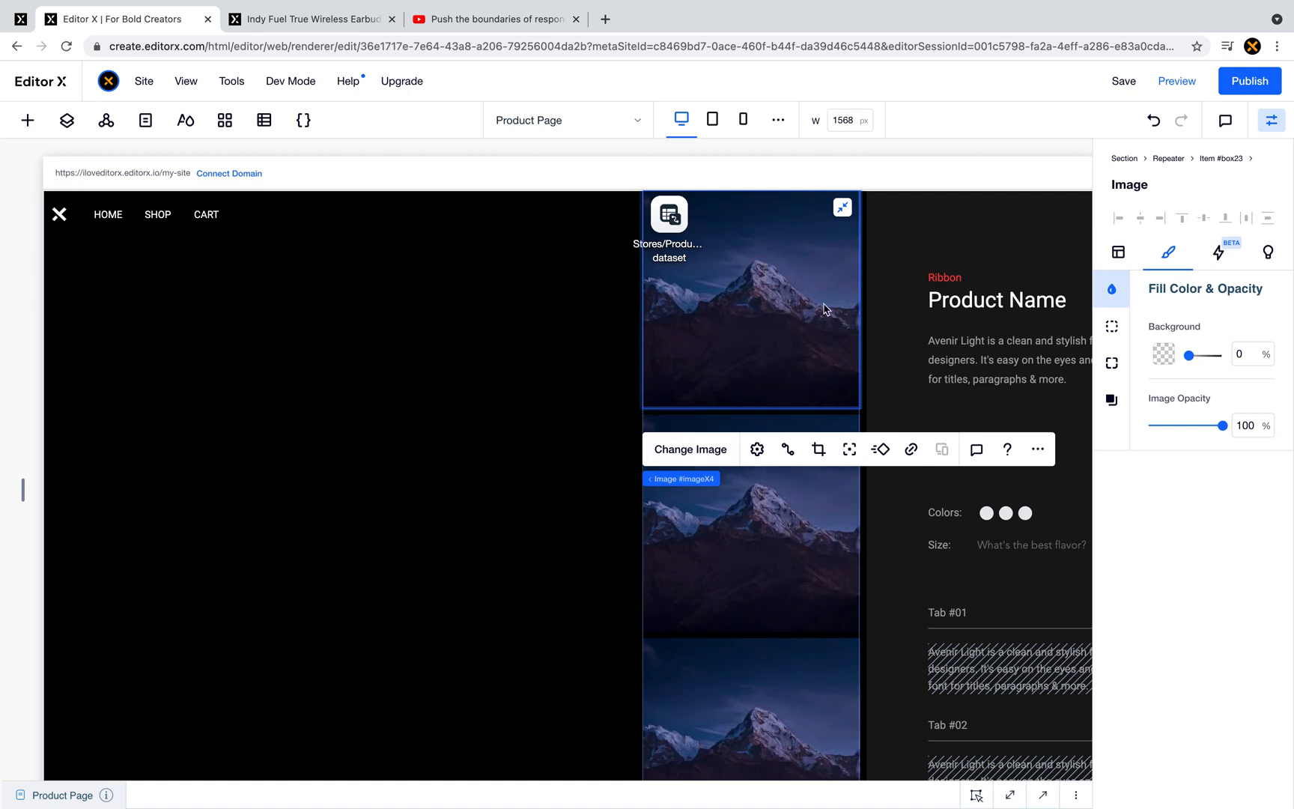
# - Replace the first item's image with the angled dark red headphones picture from the Crusher ANC site folder
pyautogui.click(670, 453)
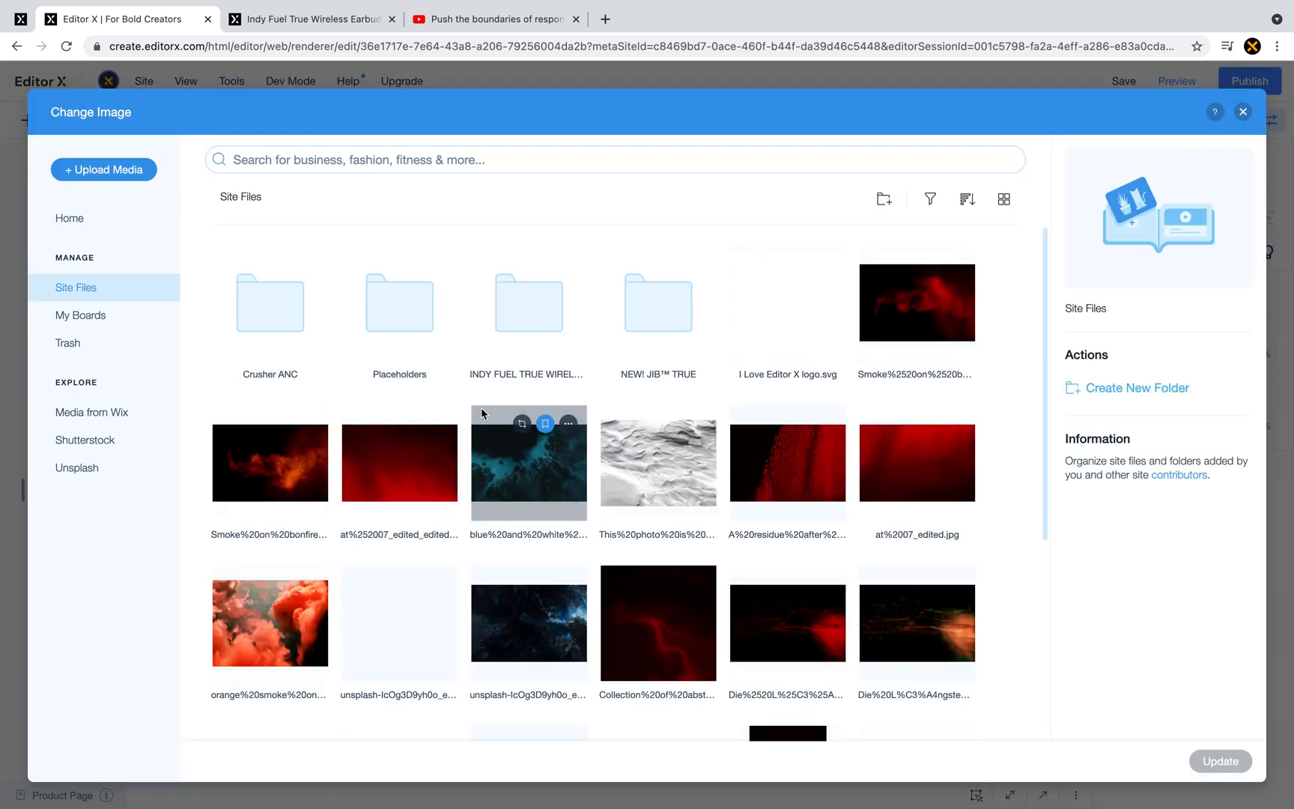
pyautogui.click(292, 331)
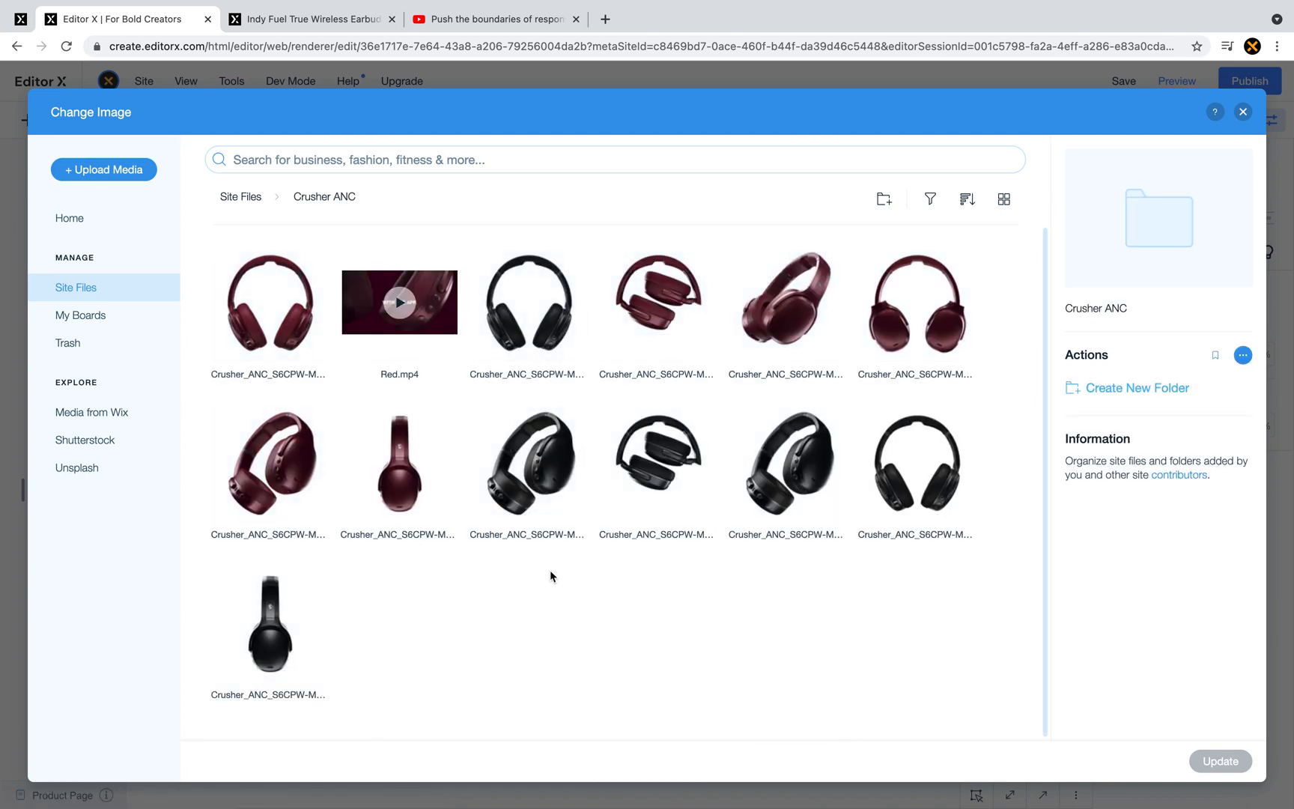
pyautogui.doubleClick(295, 475)
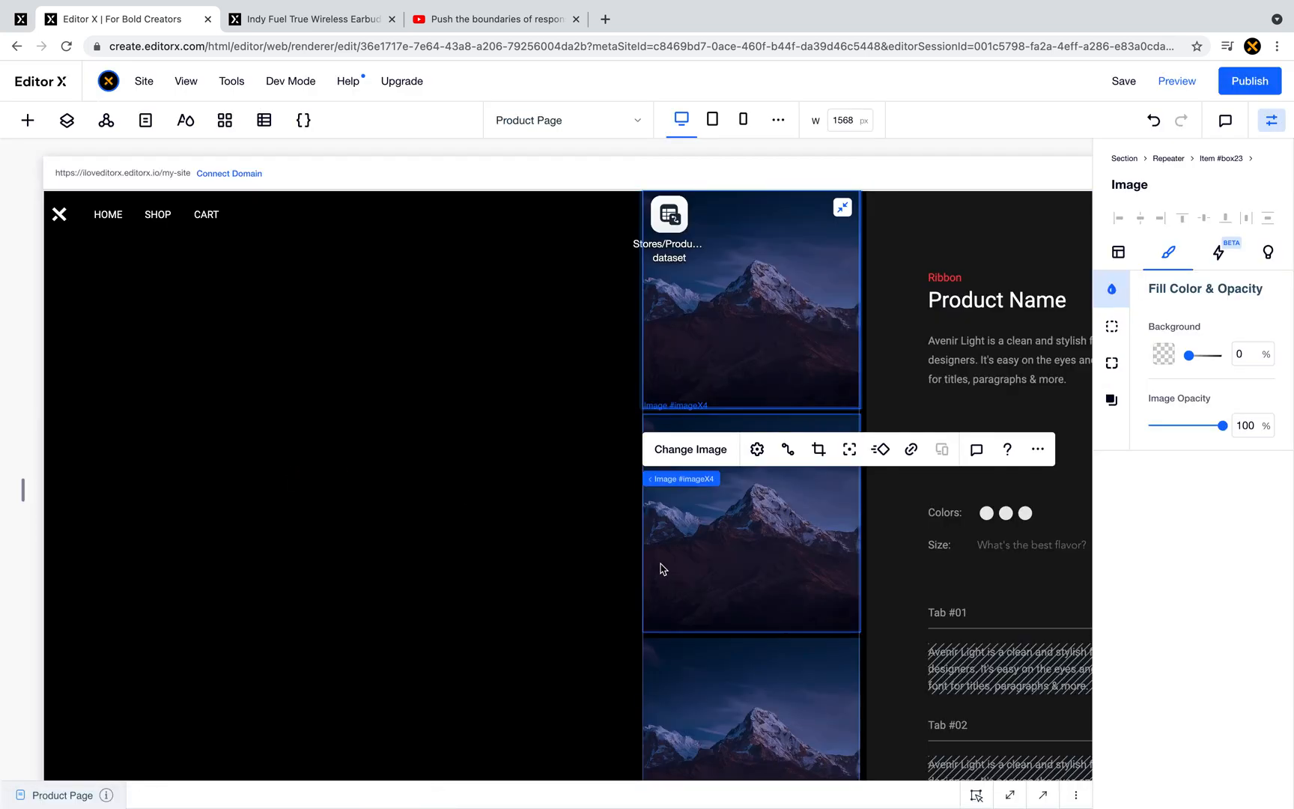
pyautogui.click(469, 571)
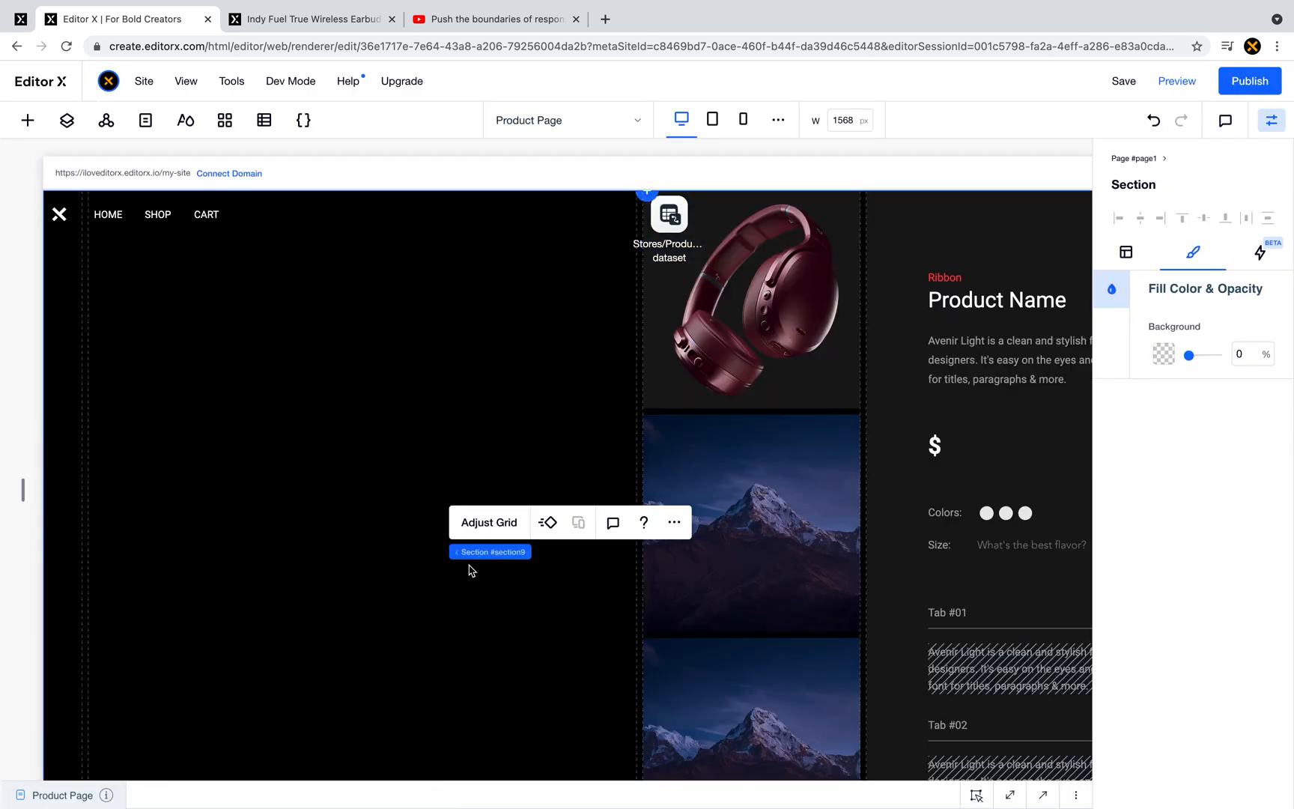
pyautogui.click(759, 324)
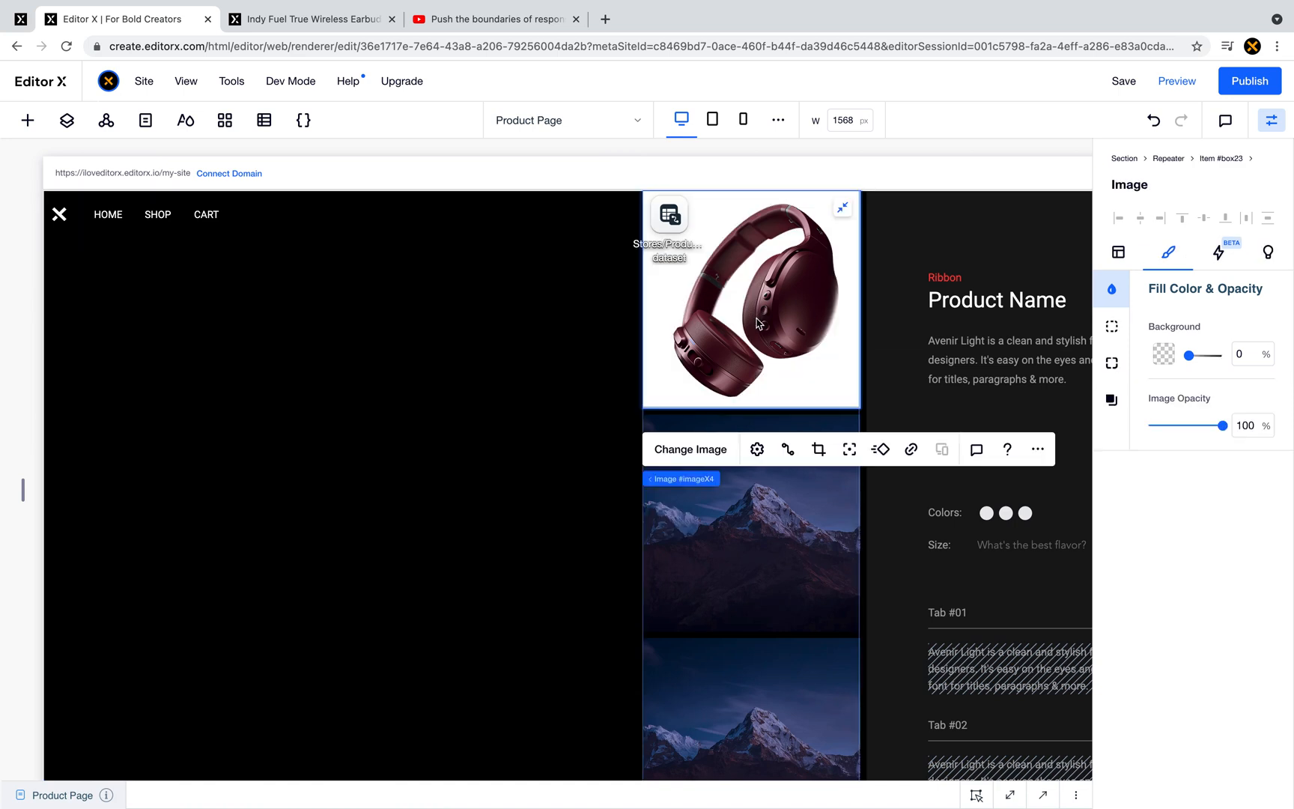
# - Set the background opacity of the headphones image in the first repeater item to 0%
pyautogui.click(593, 332)
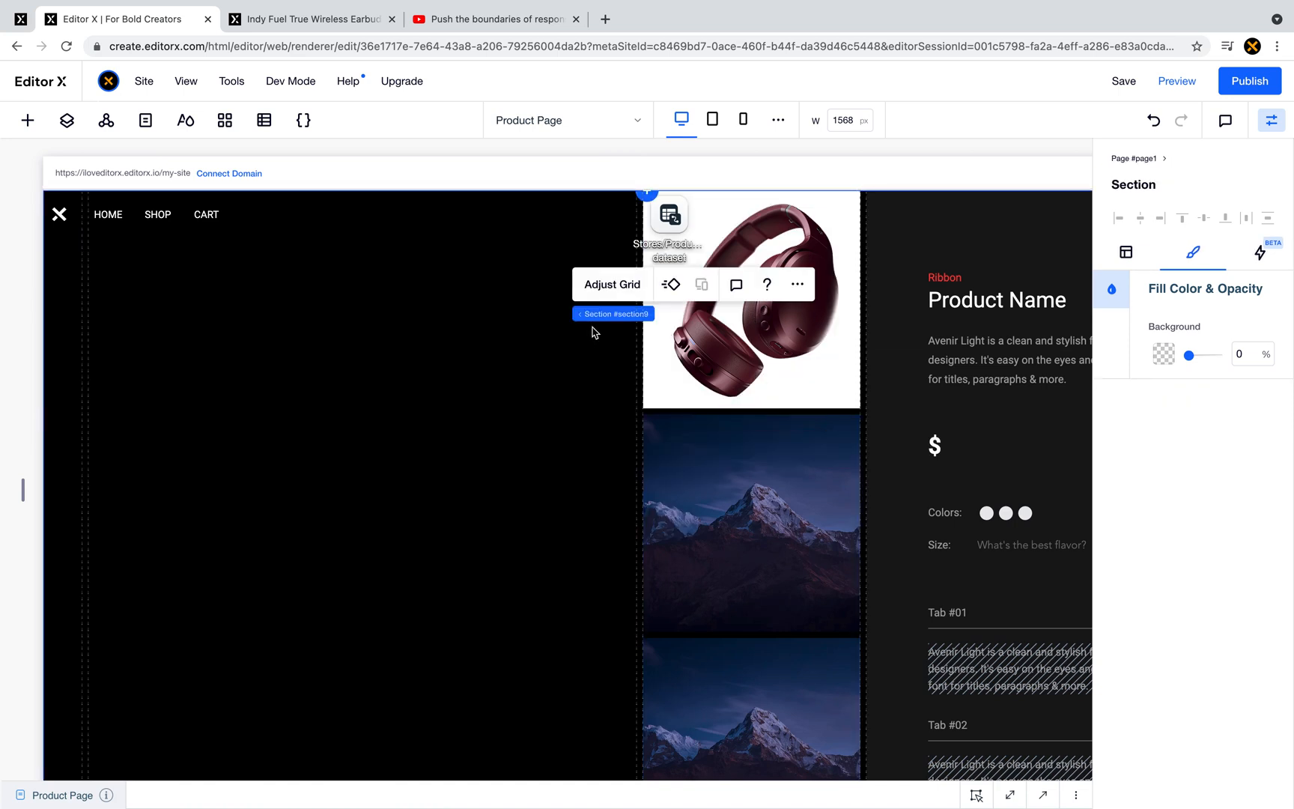
pyautogui.click(746, 342)
pyautogui.doubleClick(1246, 355)
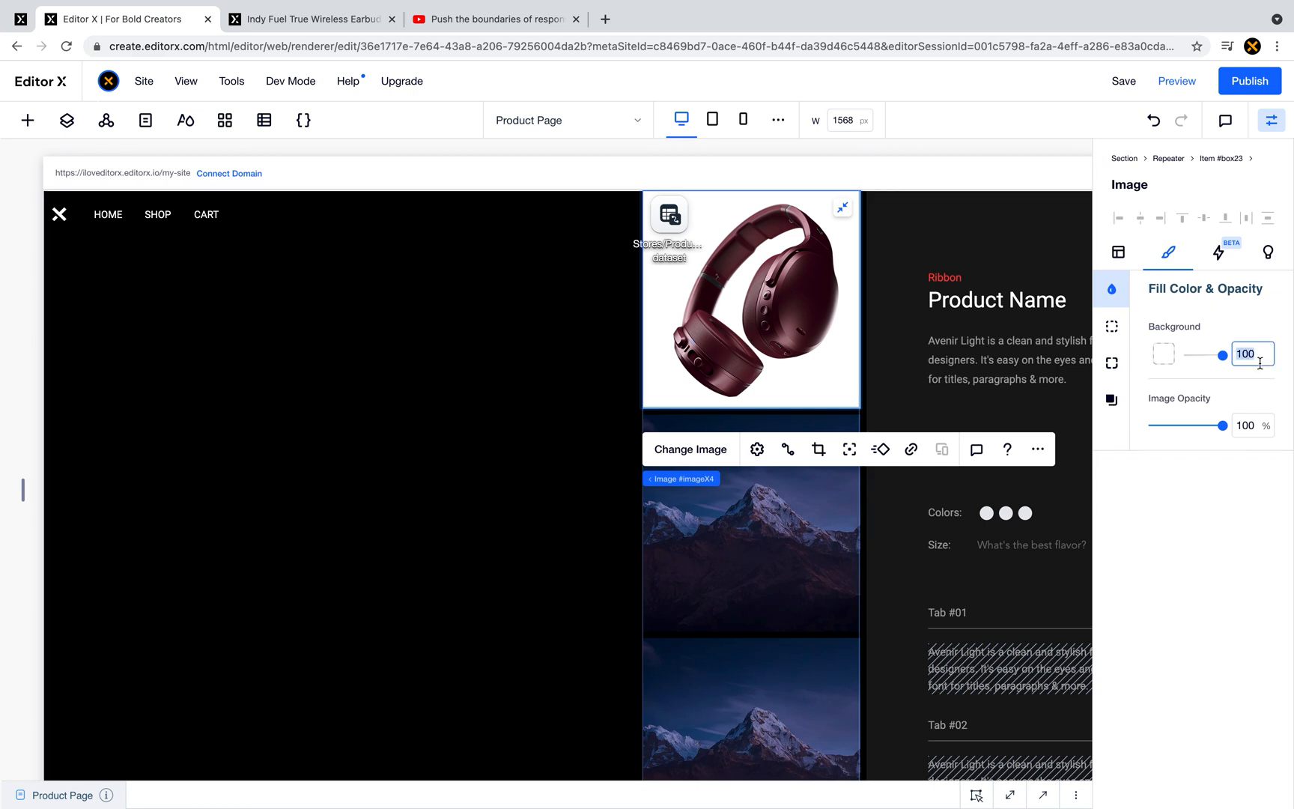
pyautogui.write('0')
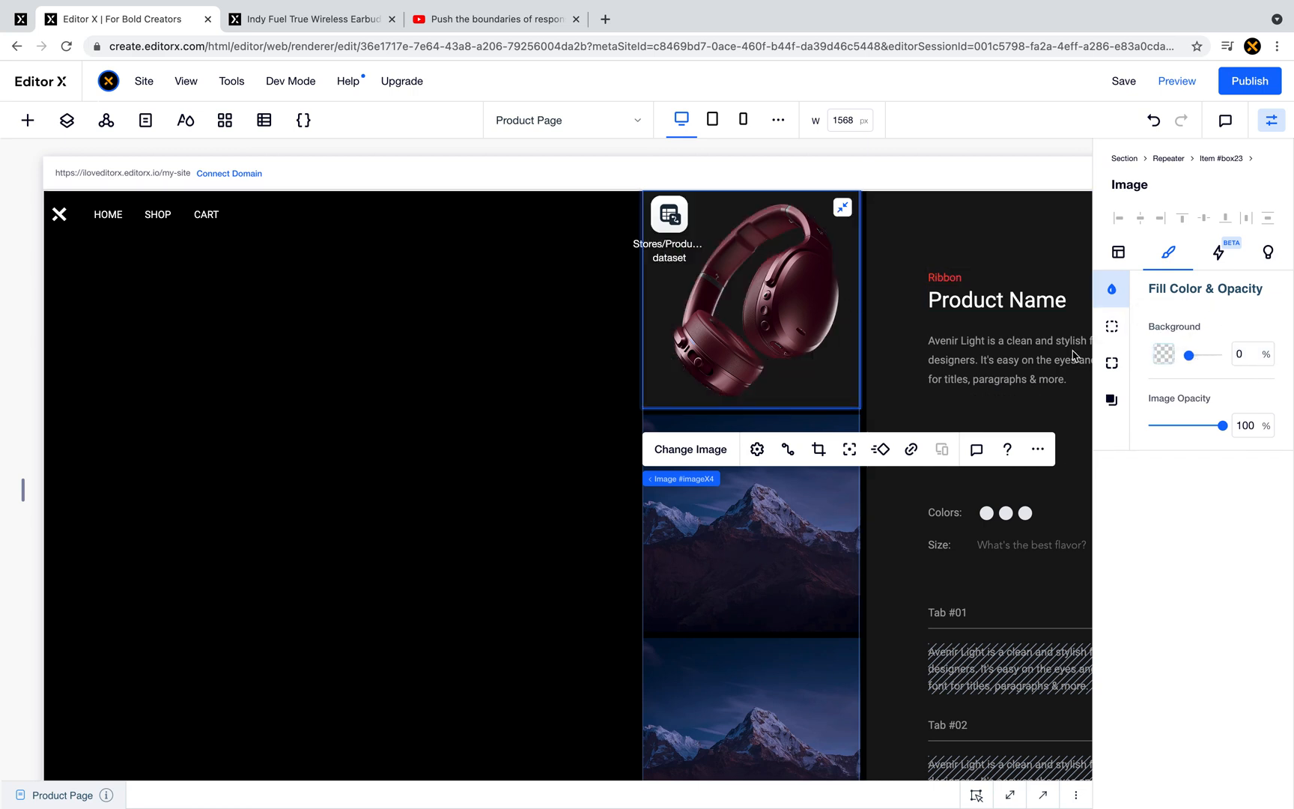
# - Try red, turquoise and other custom colours as the repeater item's fill, then return it to #181818
pyautogui.click(1221, 158)
pyautogui.click(1164, 353)
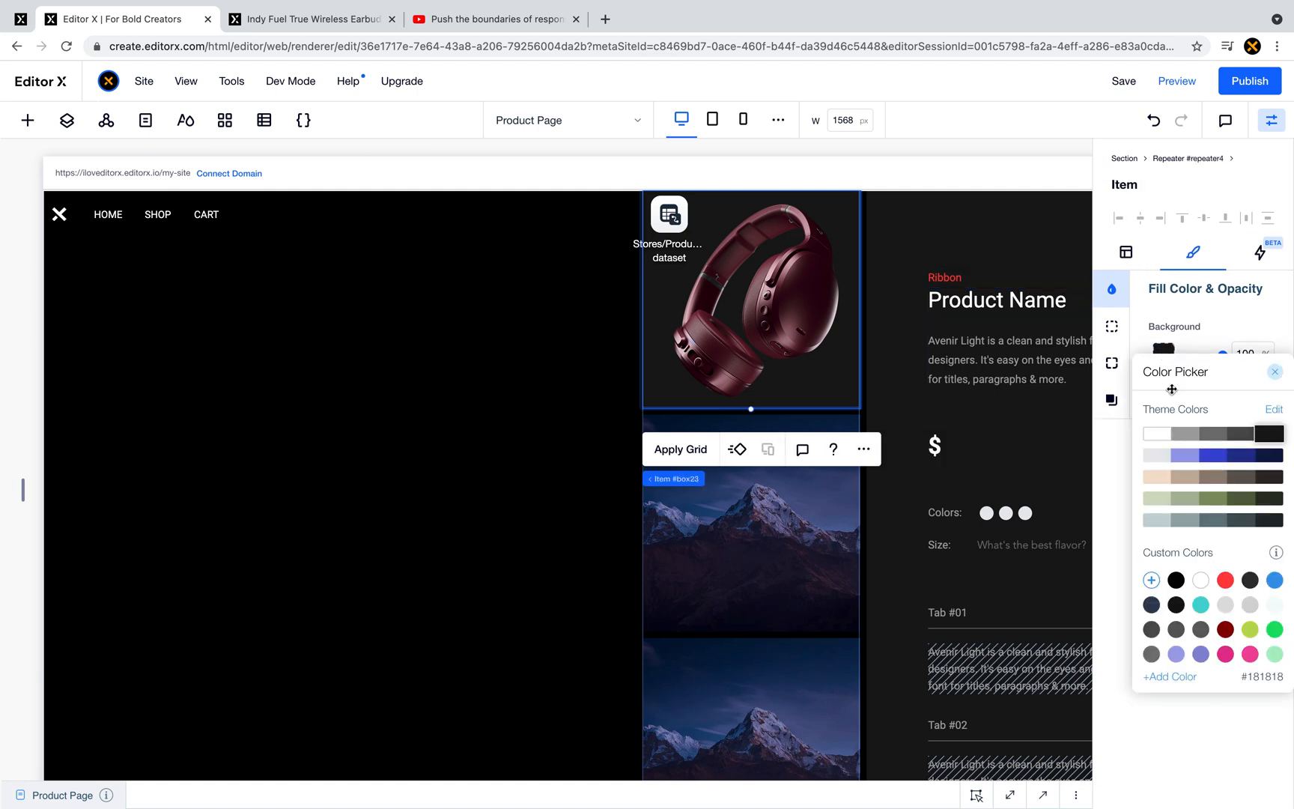
pyautogui.click(1225, 581)
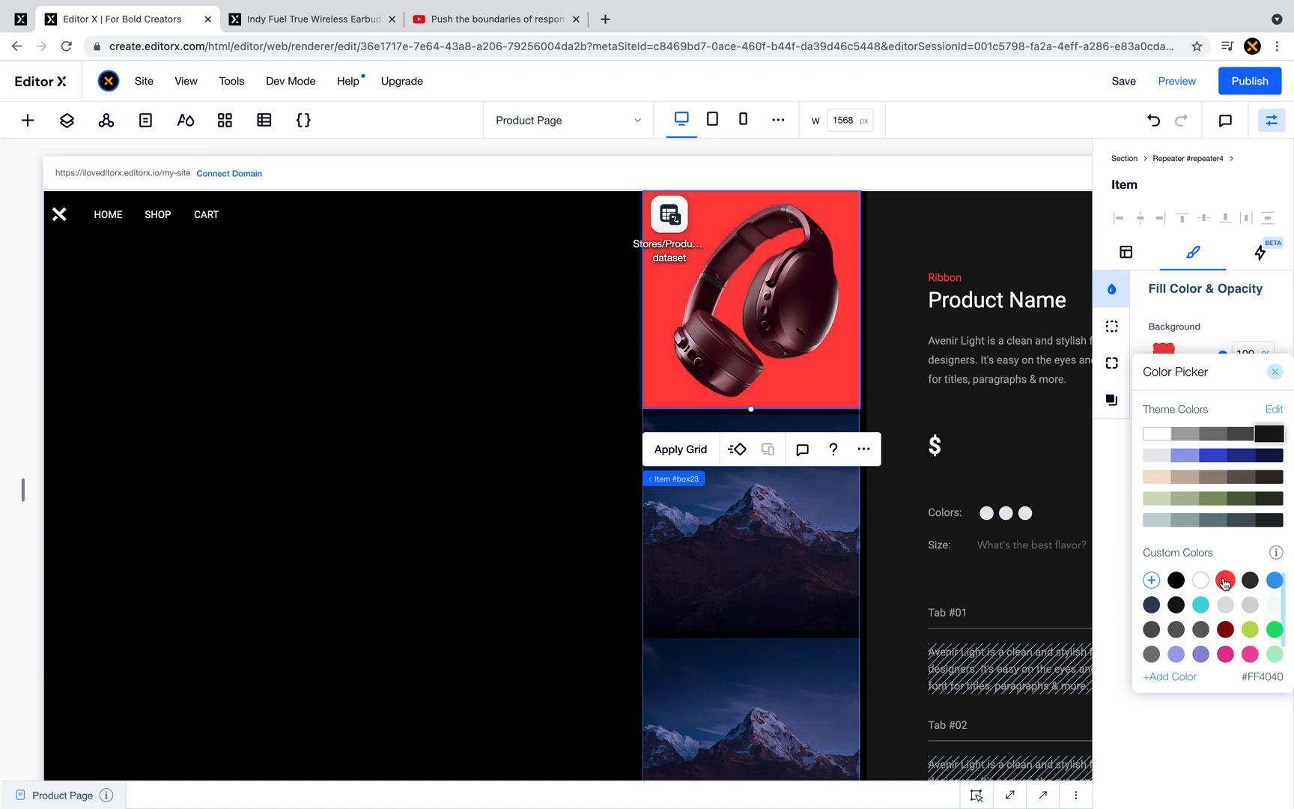
pyautogui.click(1200, 604)
pyautogui.click(1176, 604)
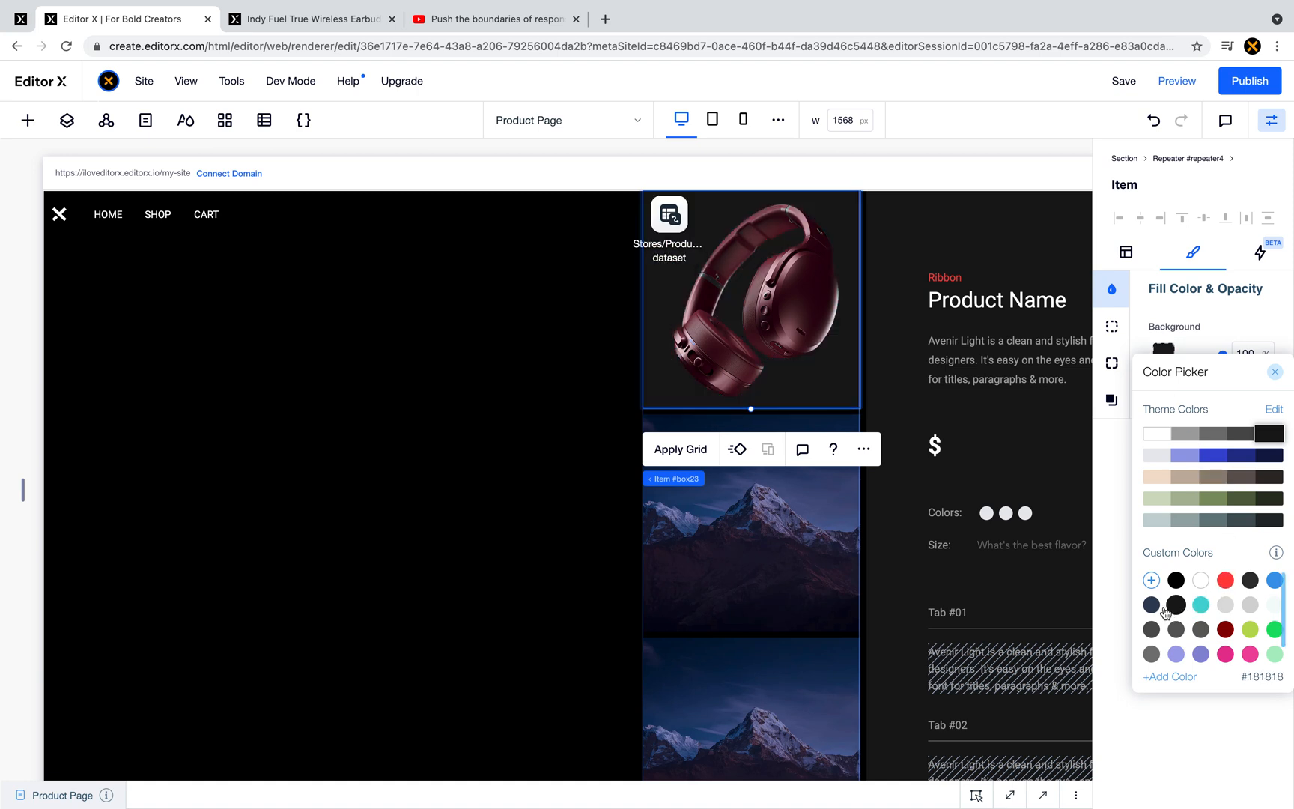
pyautogui.click(1151, 604)
pyautogui.click(1175, 629)
pyautogui.click(1226, 629)
pyautogui.click(1201, 604)
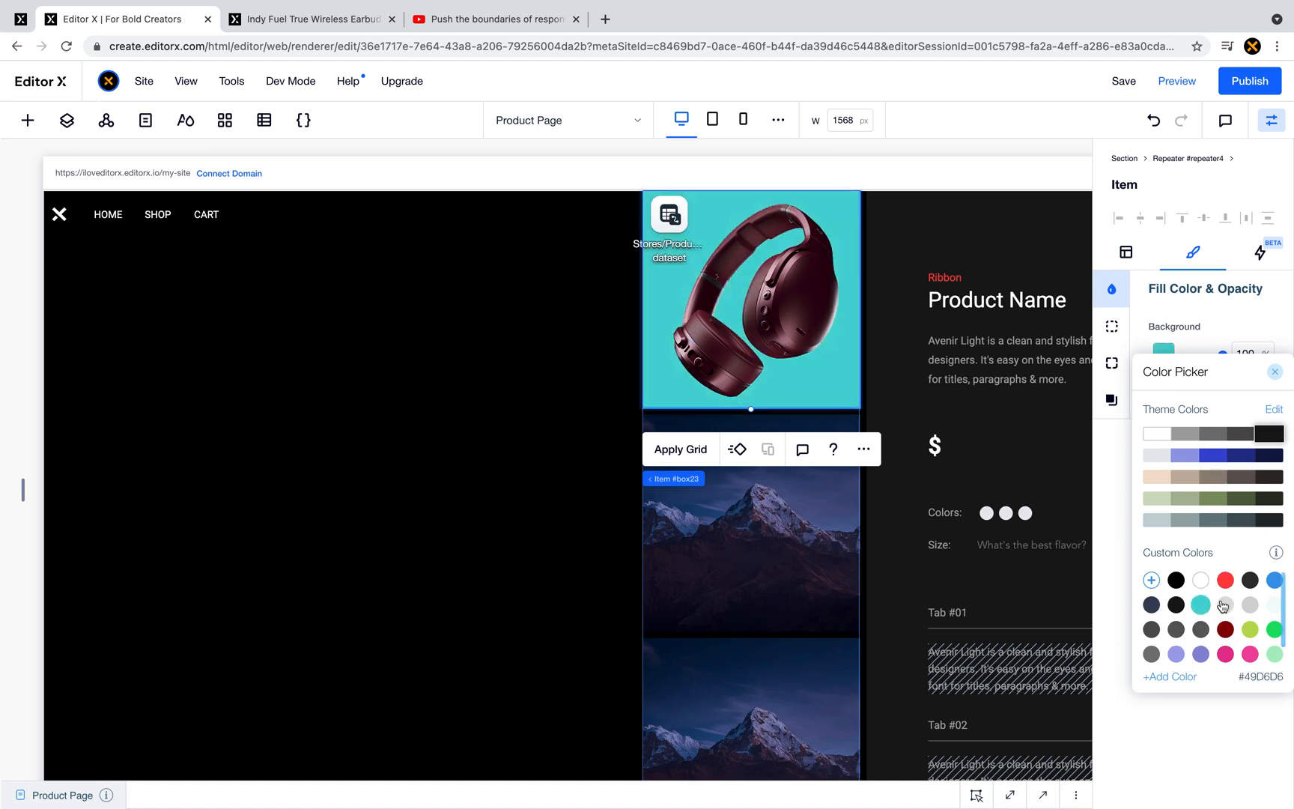
pyautogui.click(1221, 603)
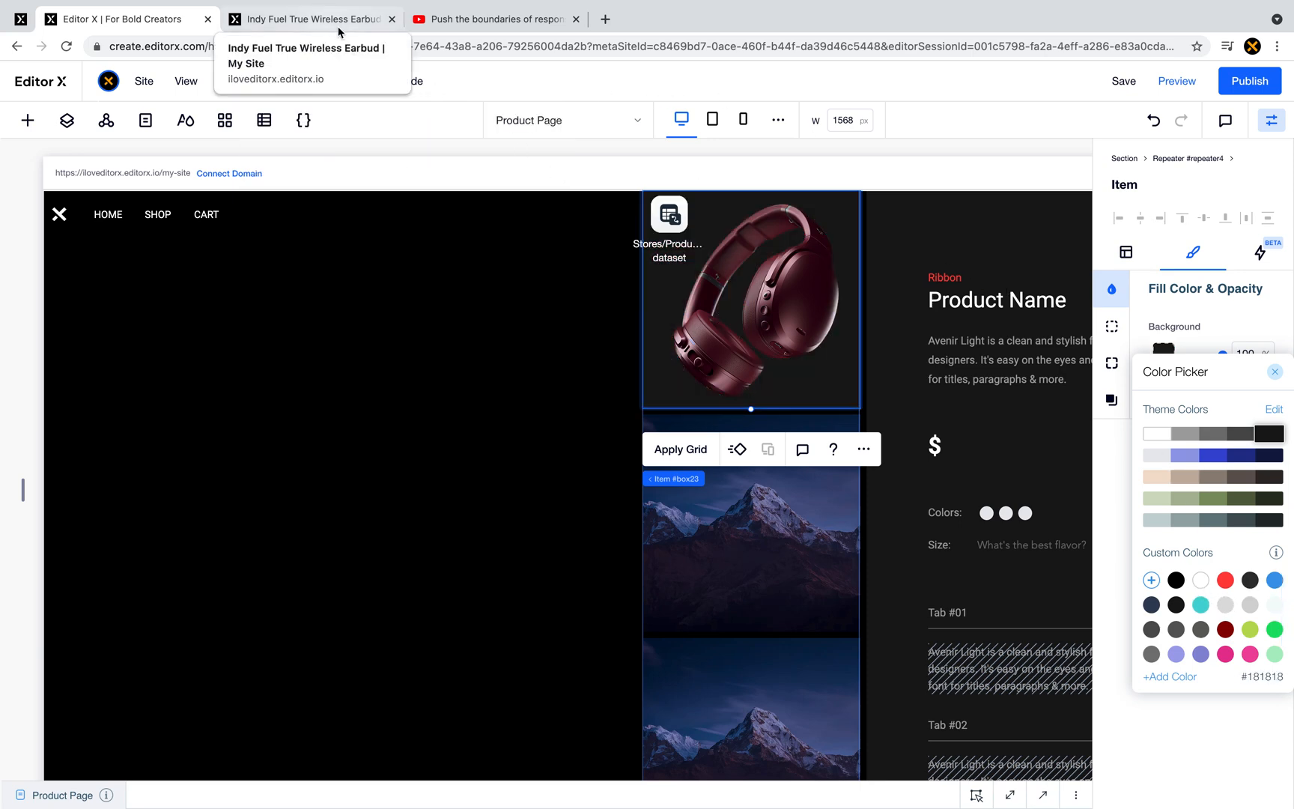
# - Switch to the YouTube reference video and examine the product page's dark and light versions, returning to 1:07
pyautogui.click(449, 23)
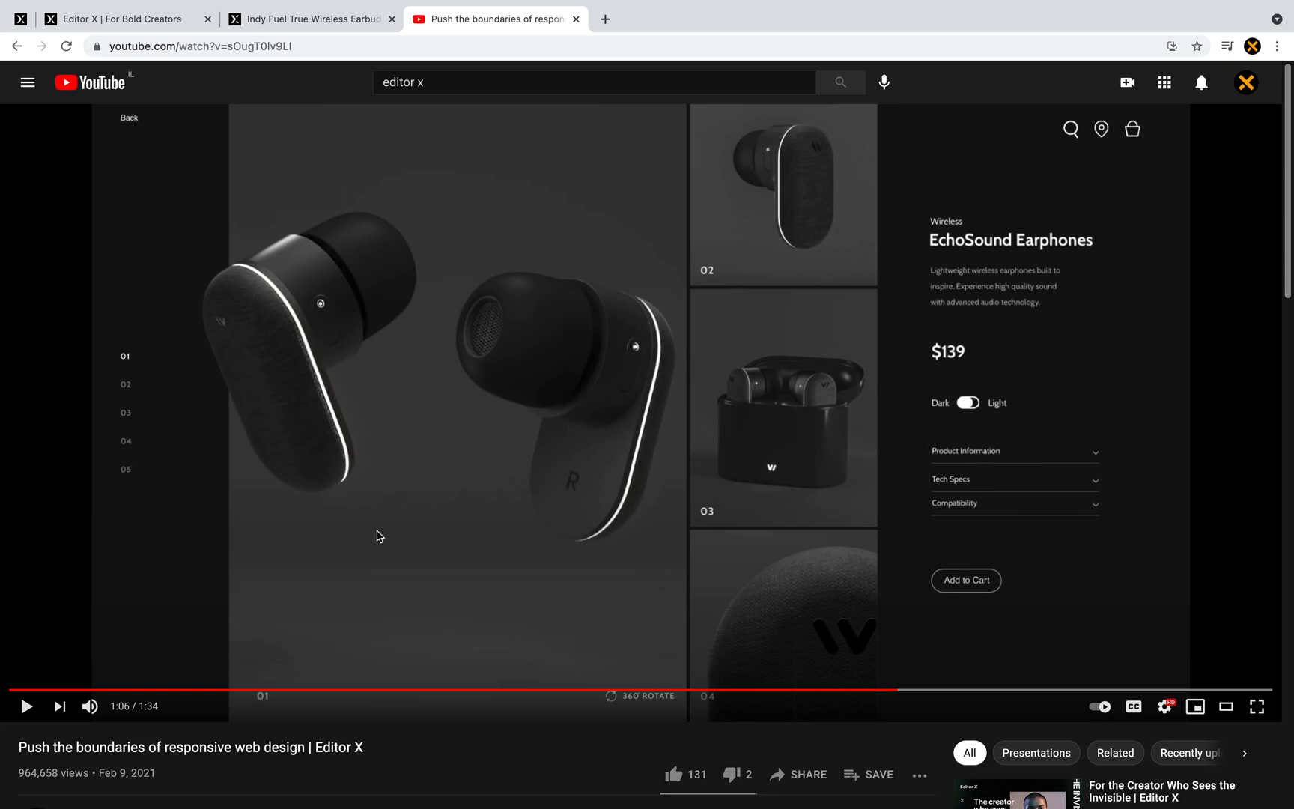
pyautogui.click(25, 707)
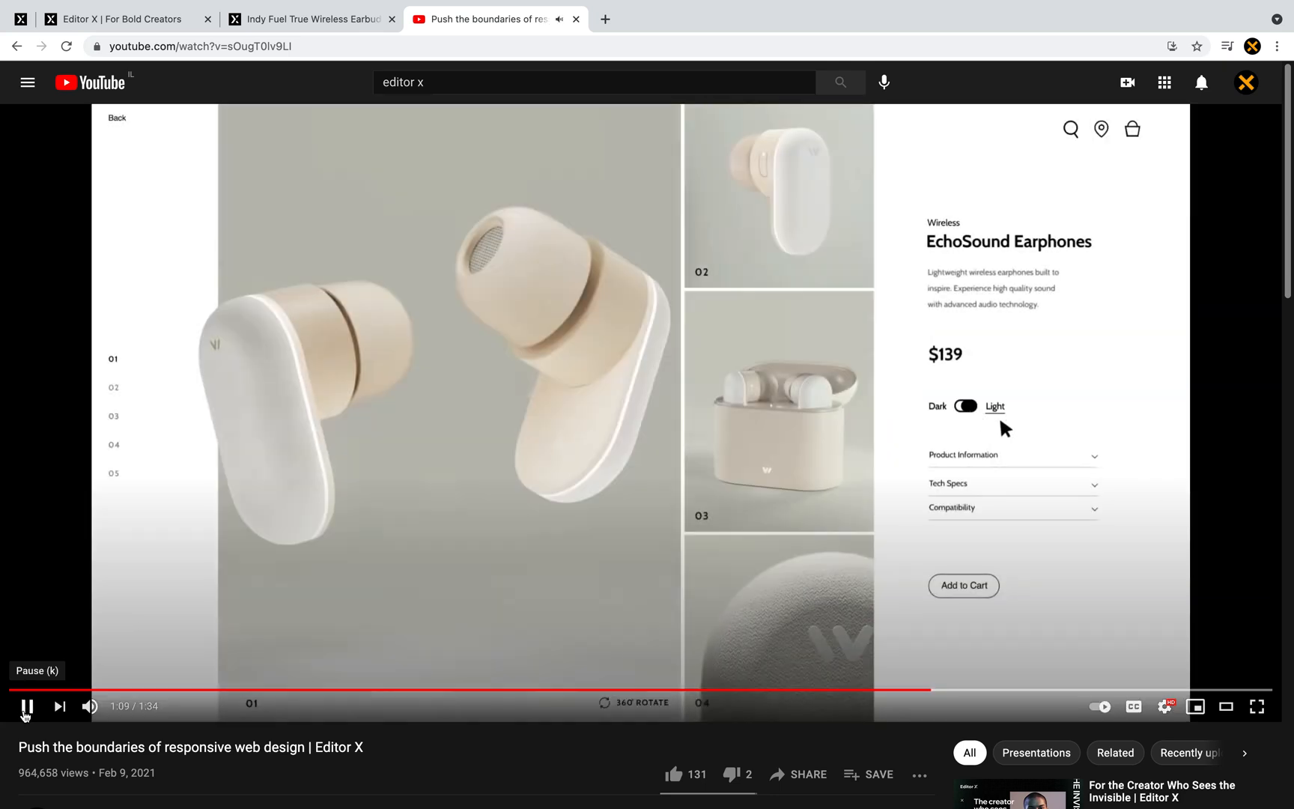
pyautogui.click(26, 706)
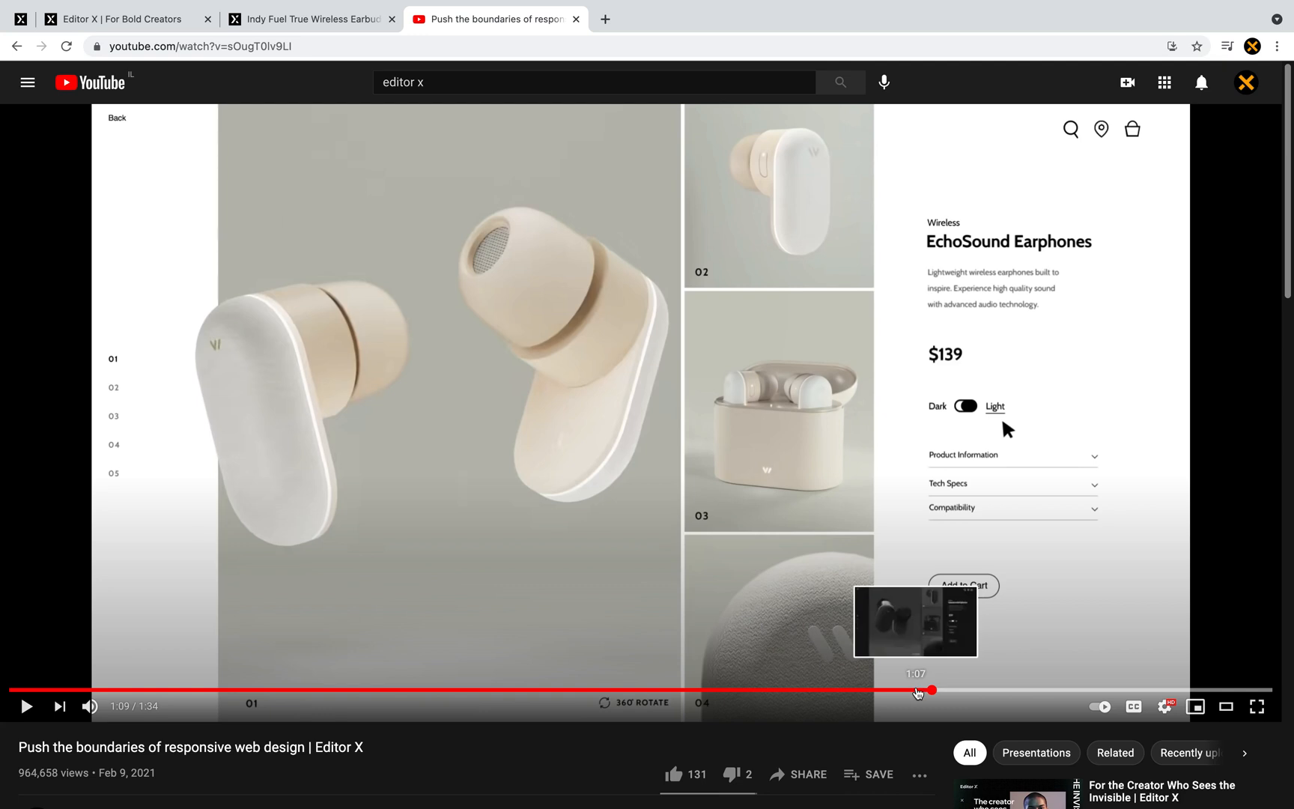
pyautogui.click(918, 690)
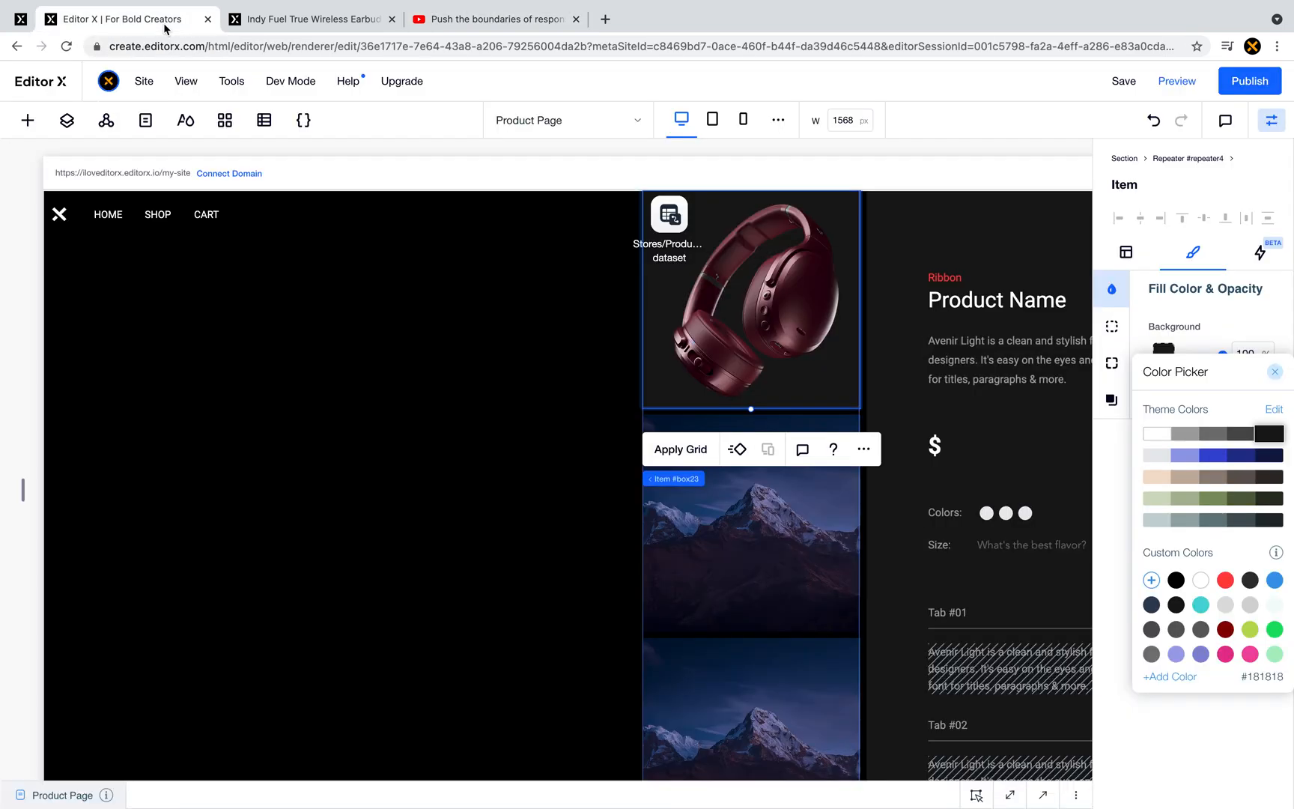
# - Switch back to Editor X and replace the second repeater item's image with the first file in the Placeholders site folder
pyautogui.click(164, 28)
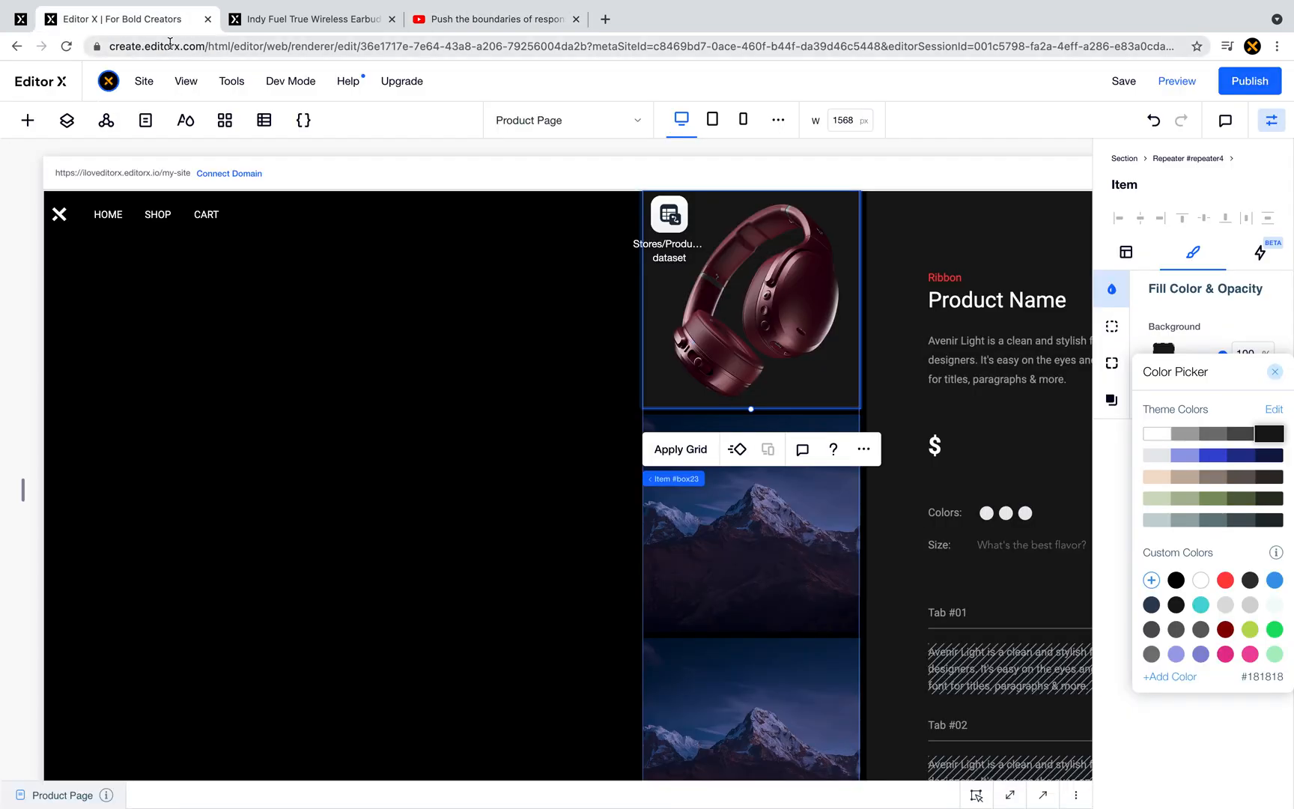
pyautogui.click(442, 411)
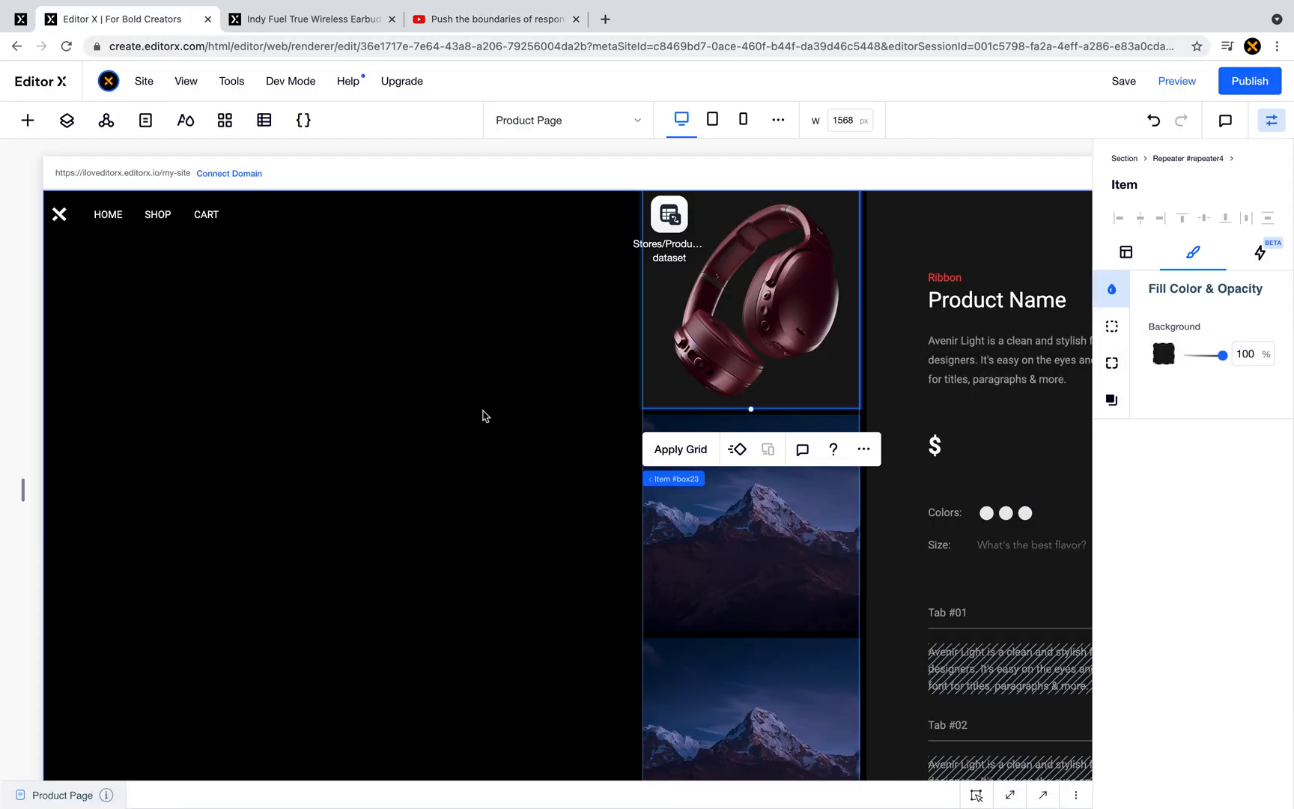
pyautogui.click(763, 555)
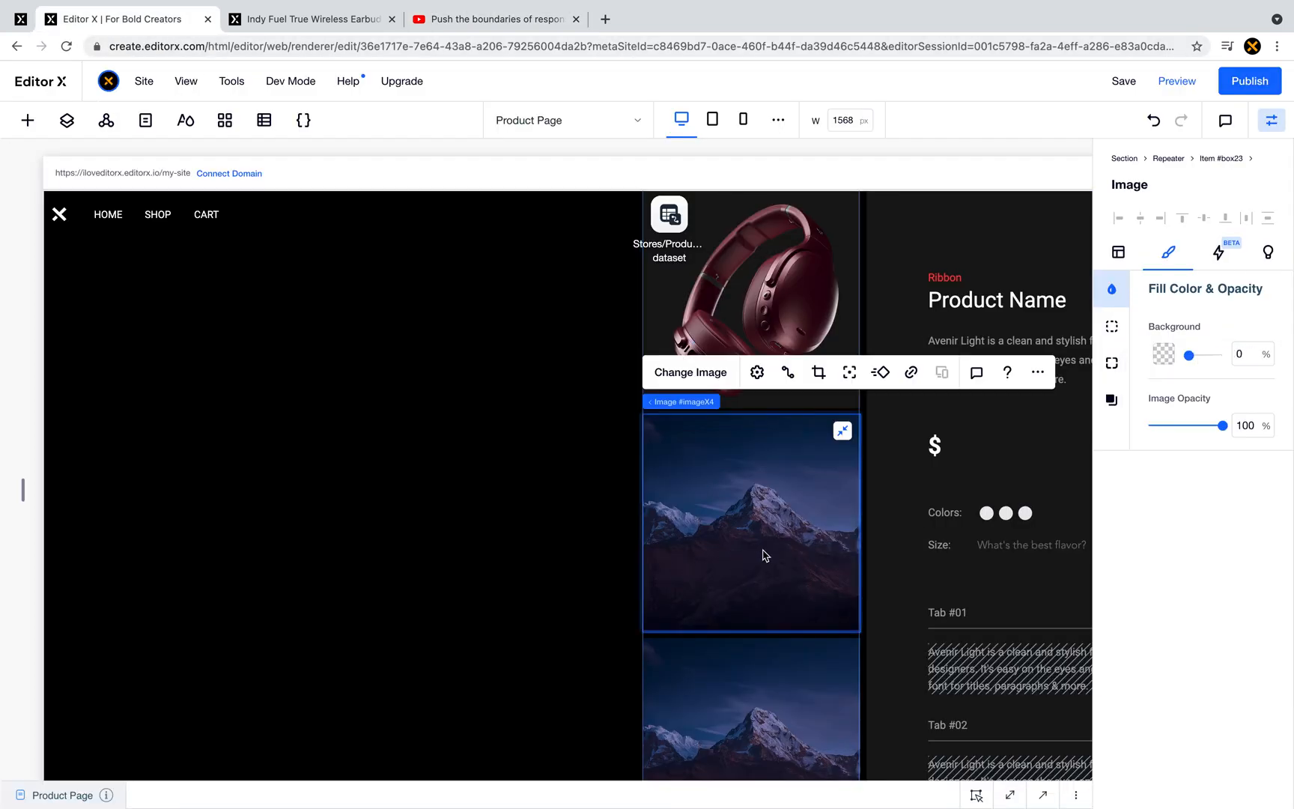
pyautogui.click(506, 500)
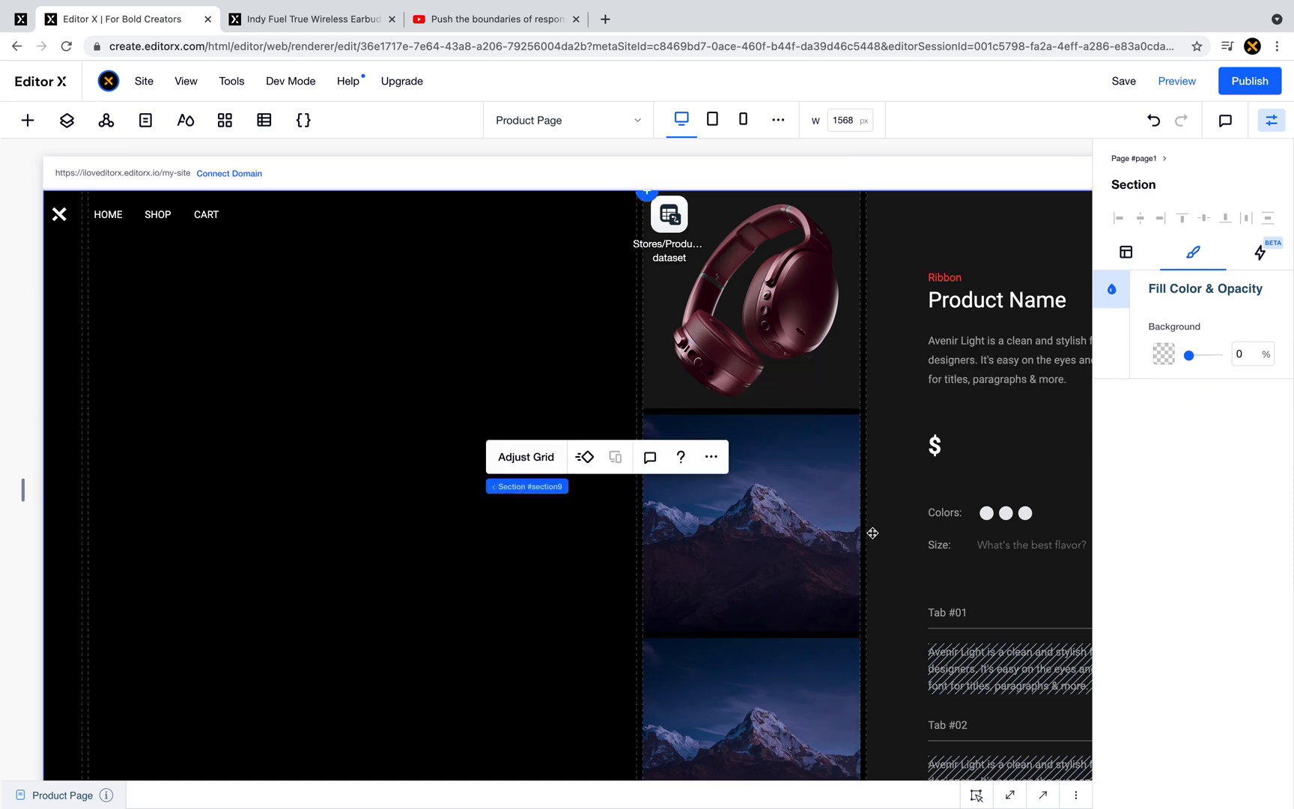
pyautogui.click(802, 334)
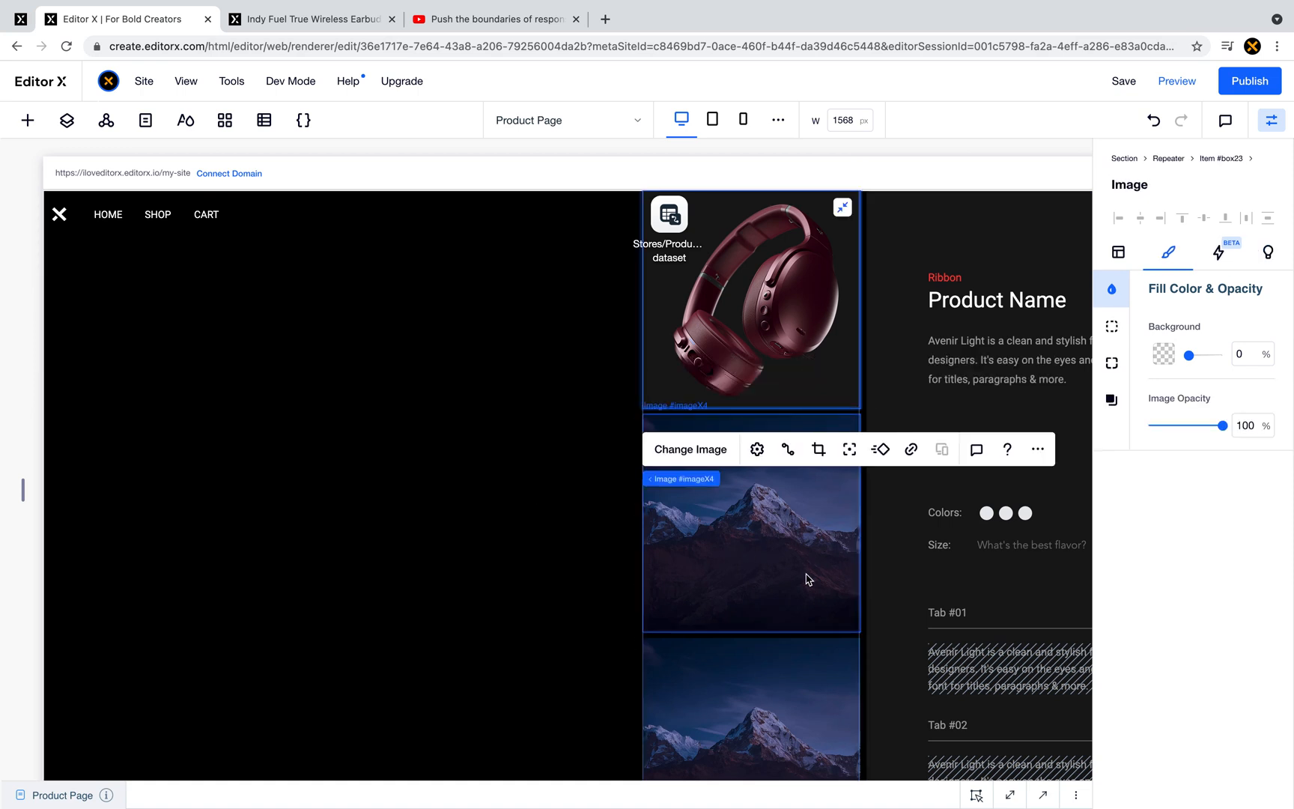
pyautogui.click(806, 578)
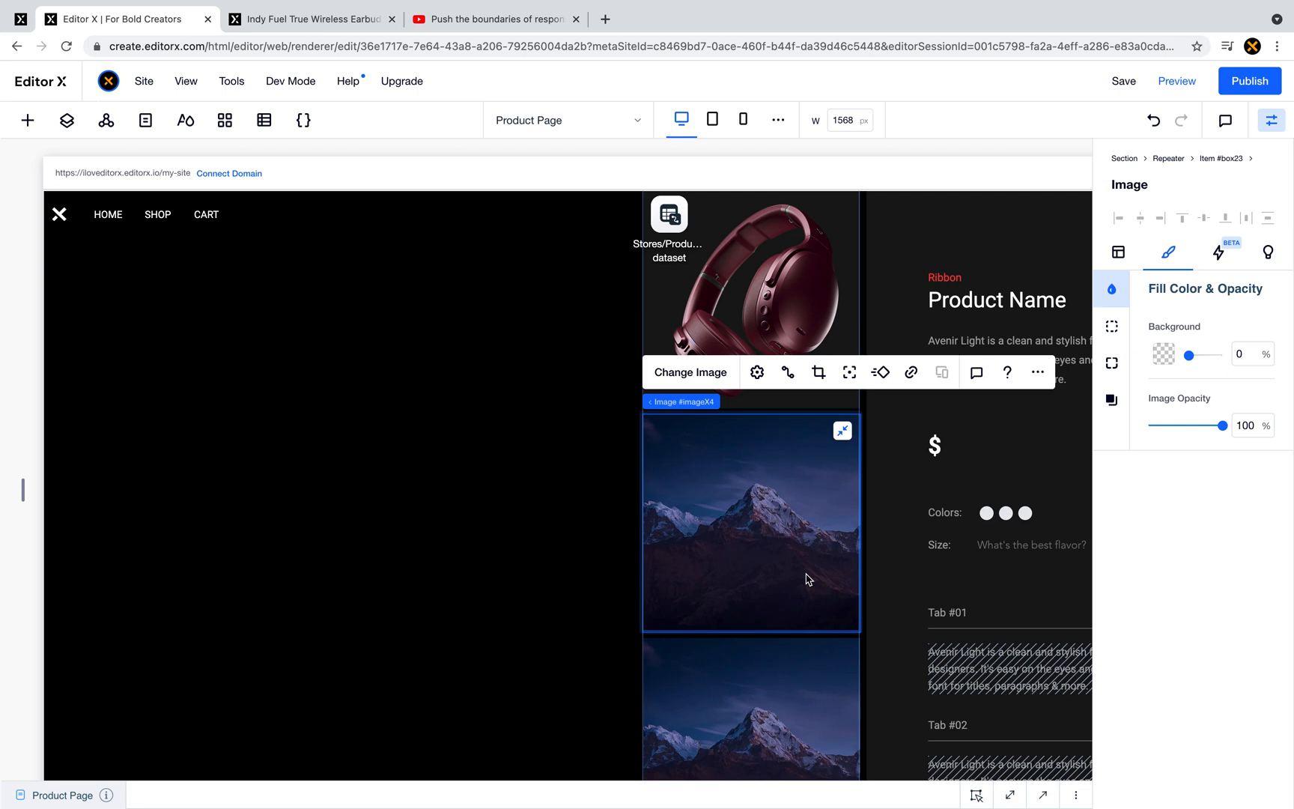
pyautogui.click(708, 372)
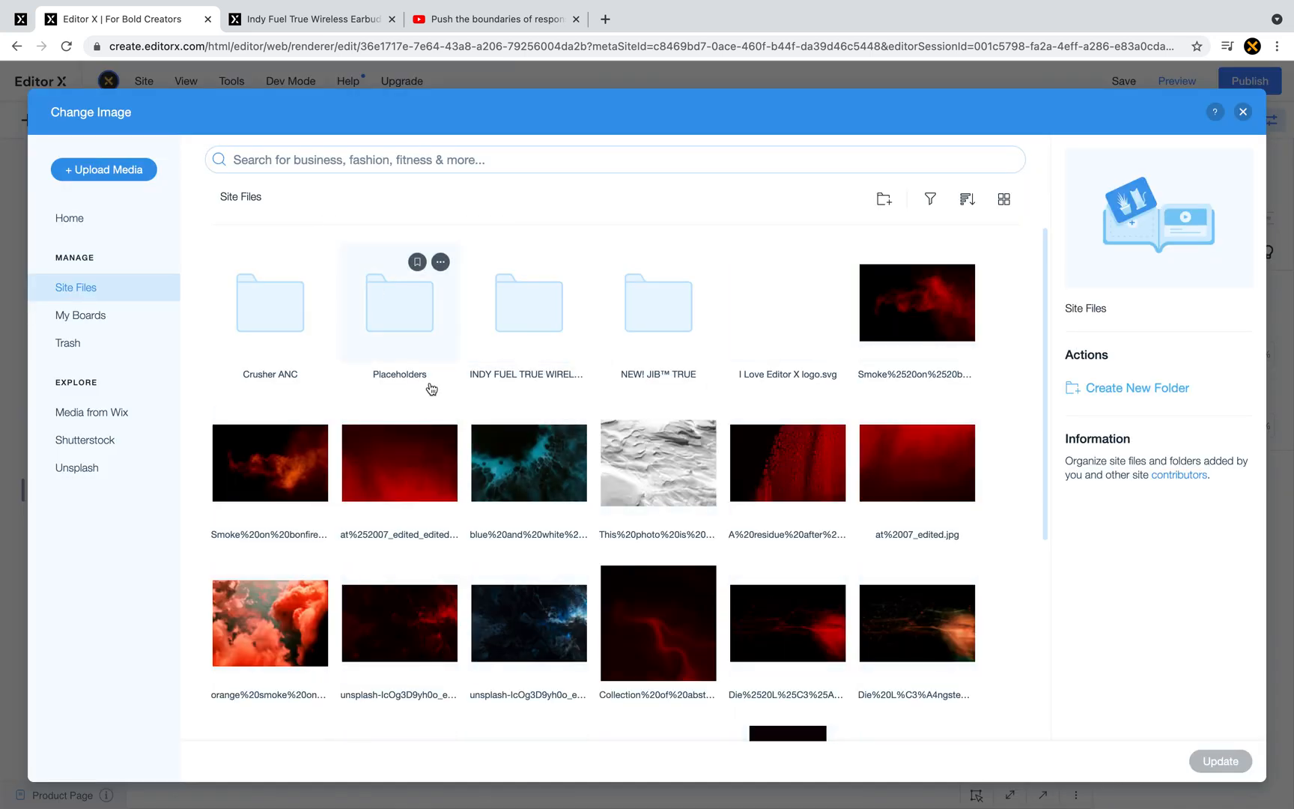
pyautogui.scroll(-5, 428, 385)
pyautogui.scroll(5, 429, 388)
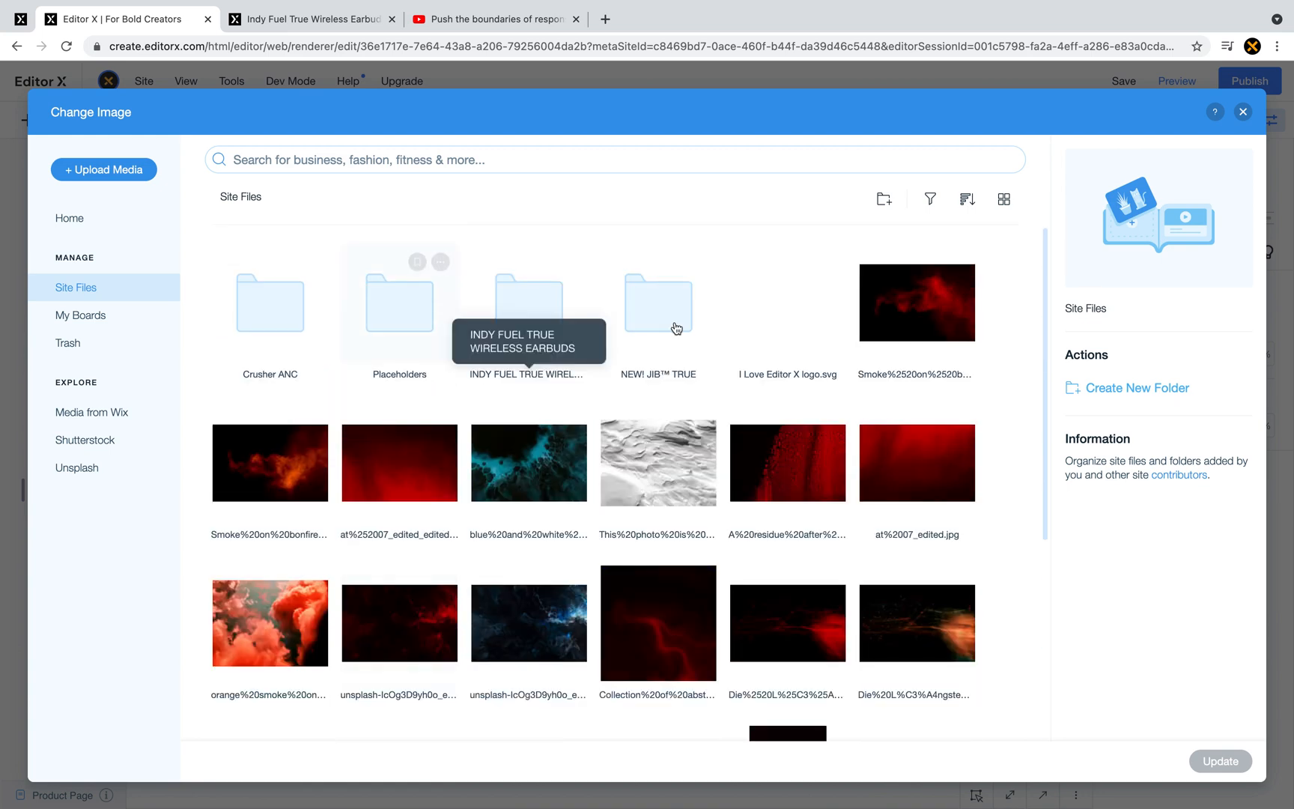
pyautogui.click(417, 308)
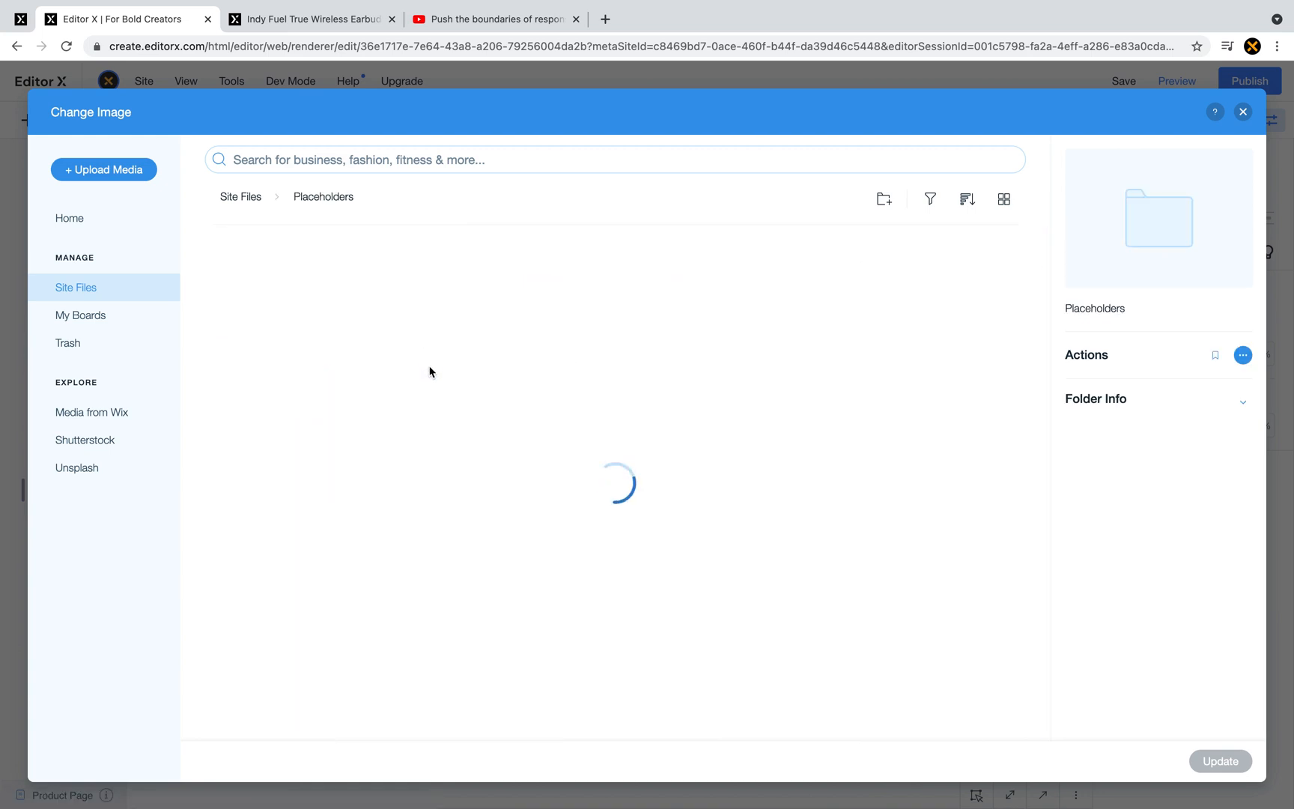
pyautogui.doubleClick(283, 326)
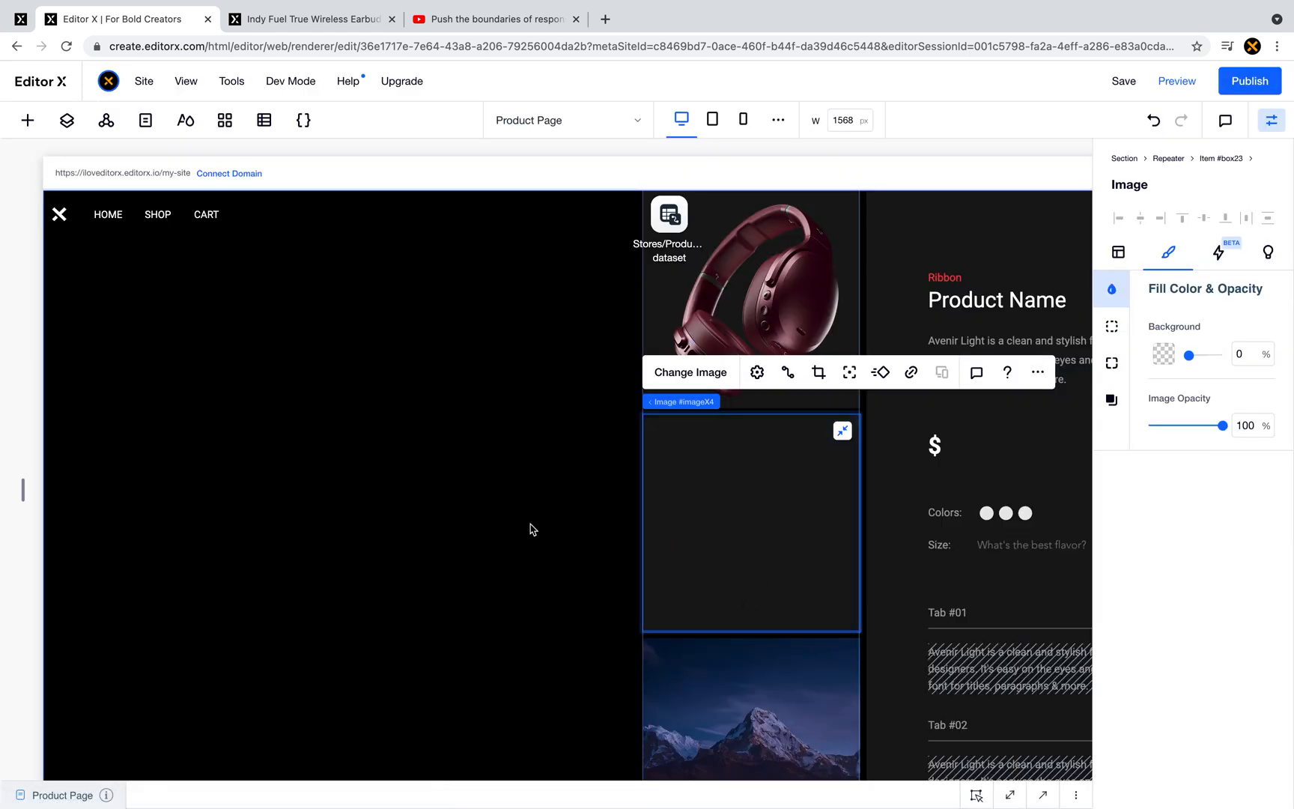
# - Examine the repeater's items and their images down the full length of the product page
pyautogui.click(533, 520)
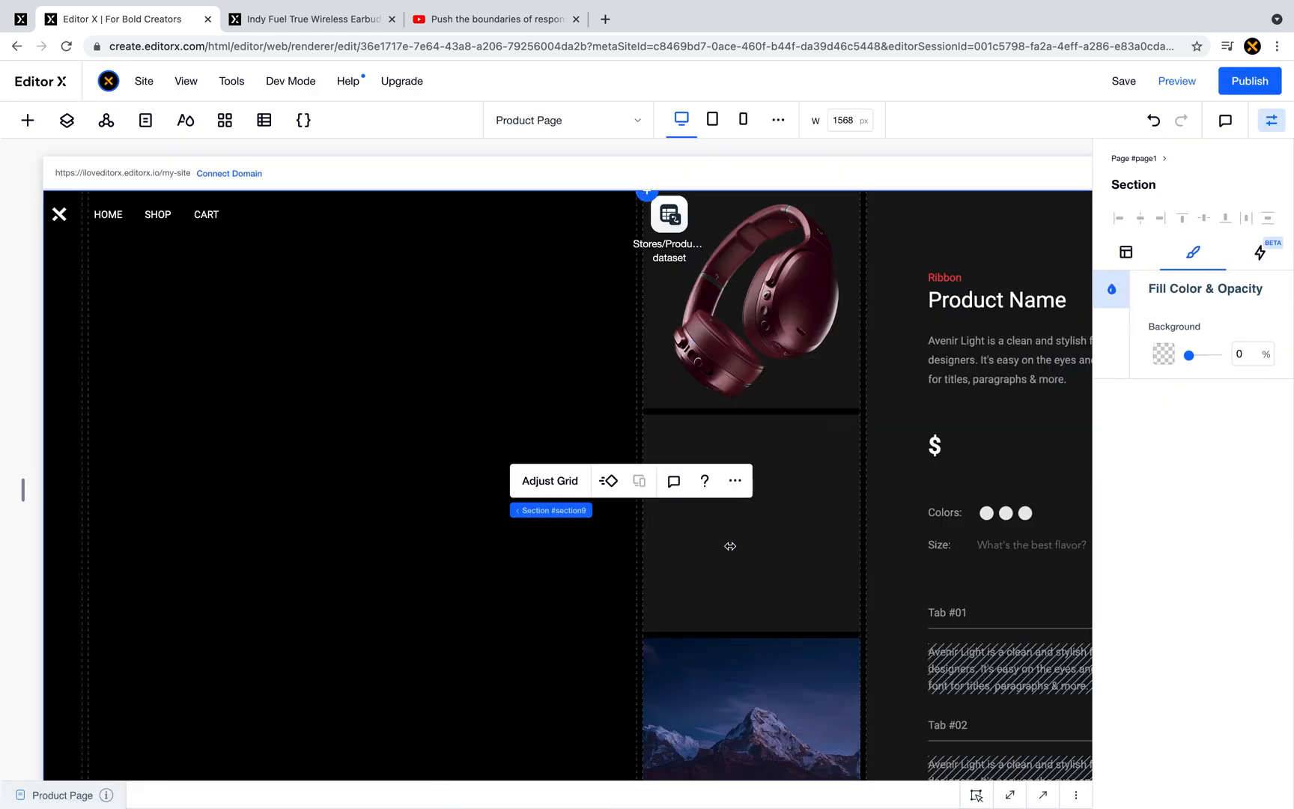
pyautogui.click(742, 637)
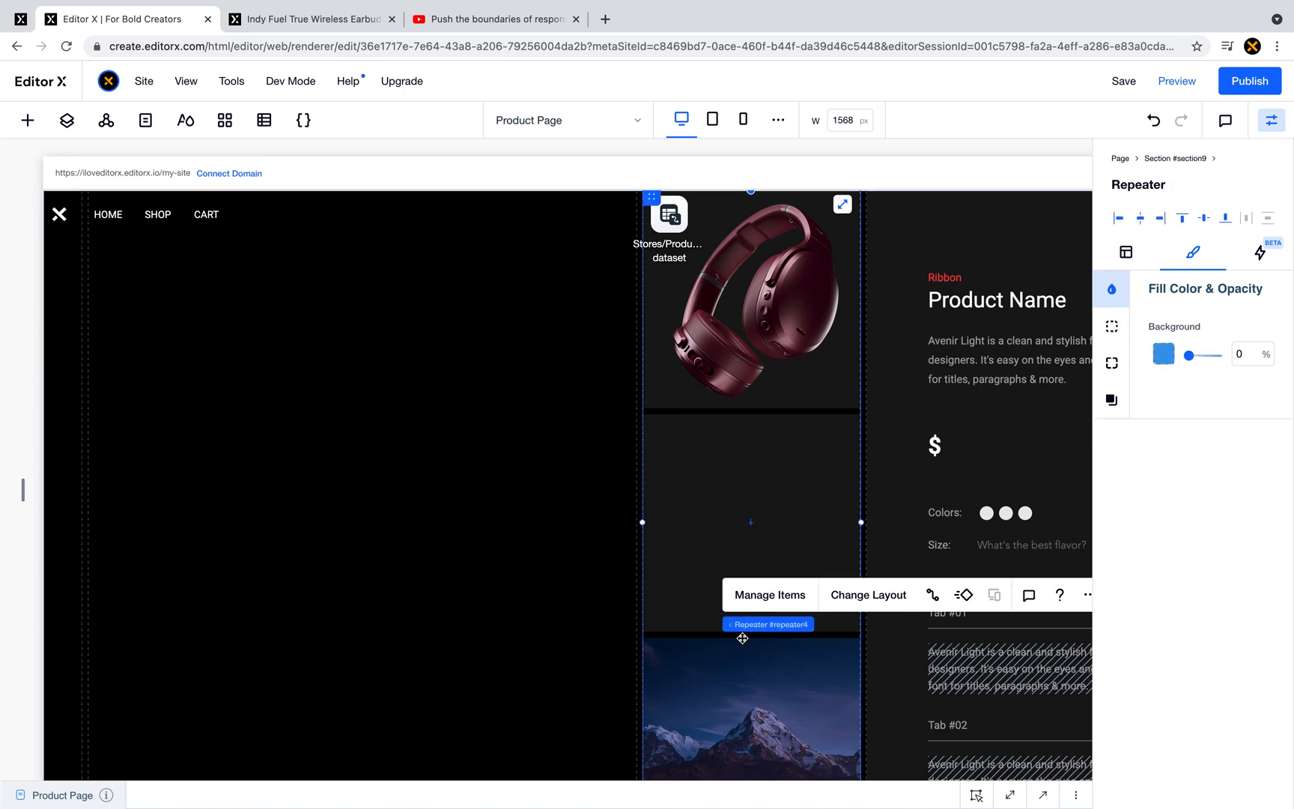
pyautogui.click(714, 526)
pyautogui.scroll(-9, 713, 525)
pyautogui.scroll(8, 713, 526)
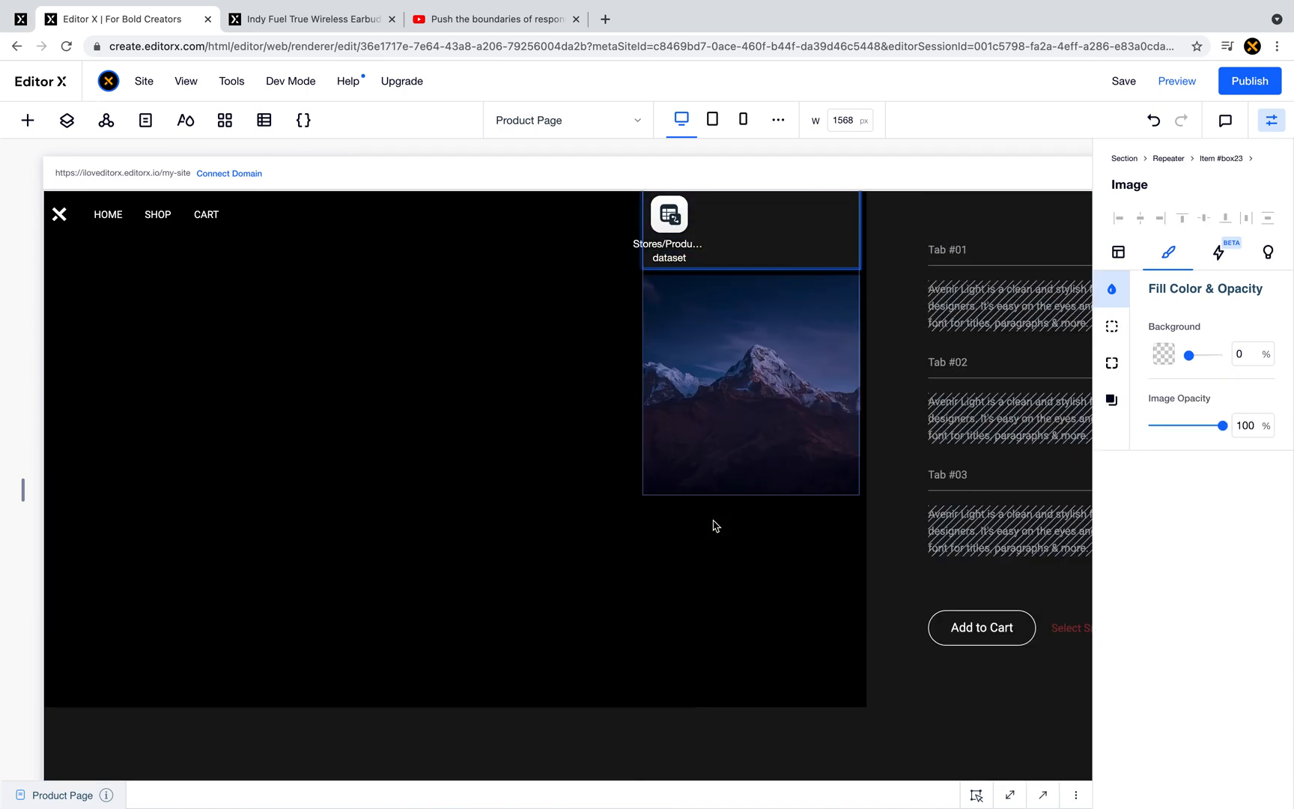
pyautogui.scroll(1, 713, 526)
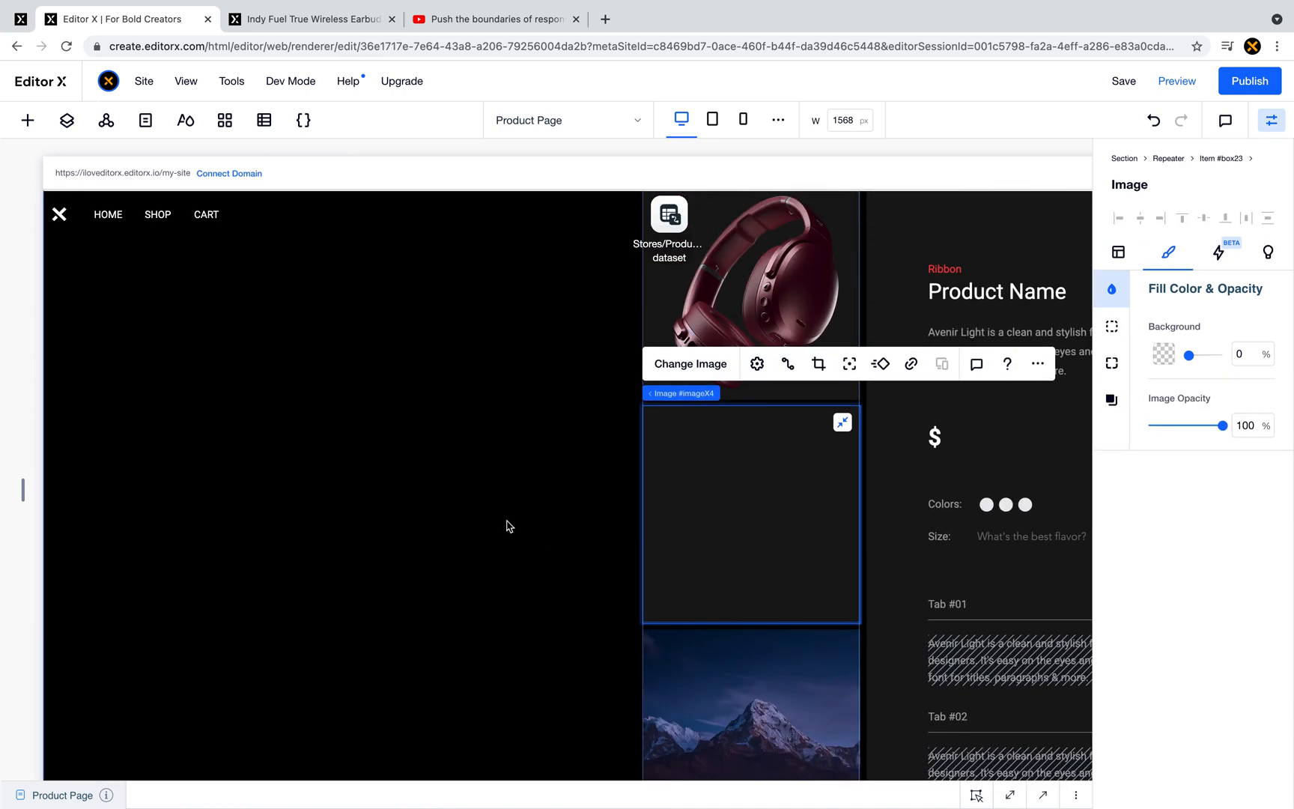
pyautogui.click(507, 526)
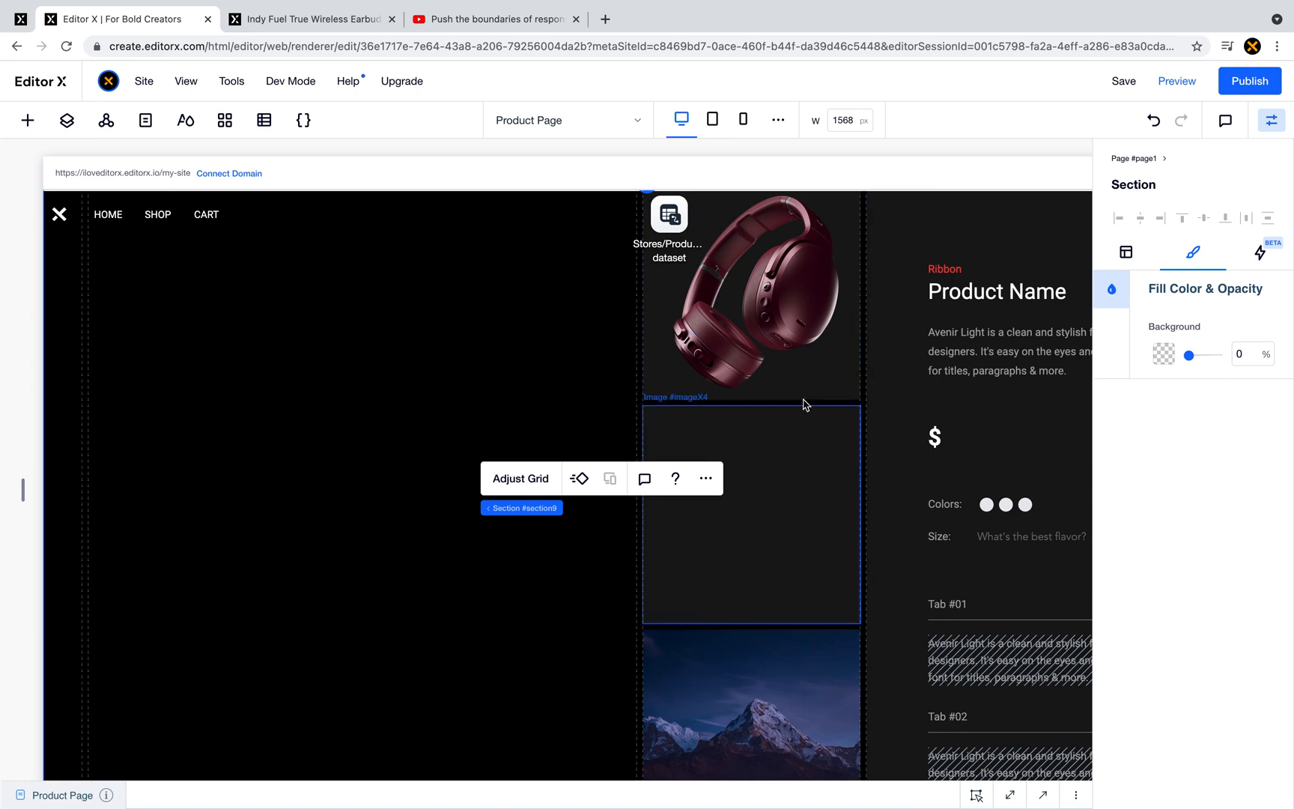
pyautogui.scroll(1, 804, 404)
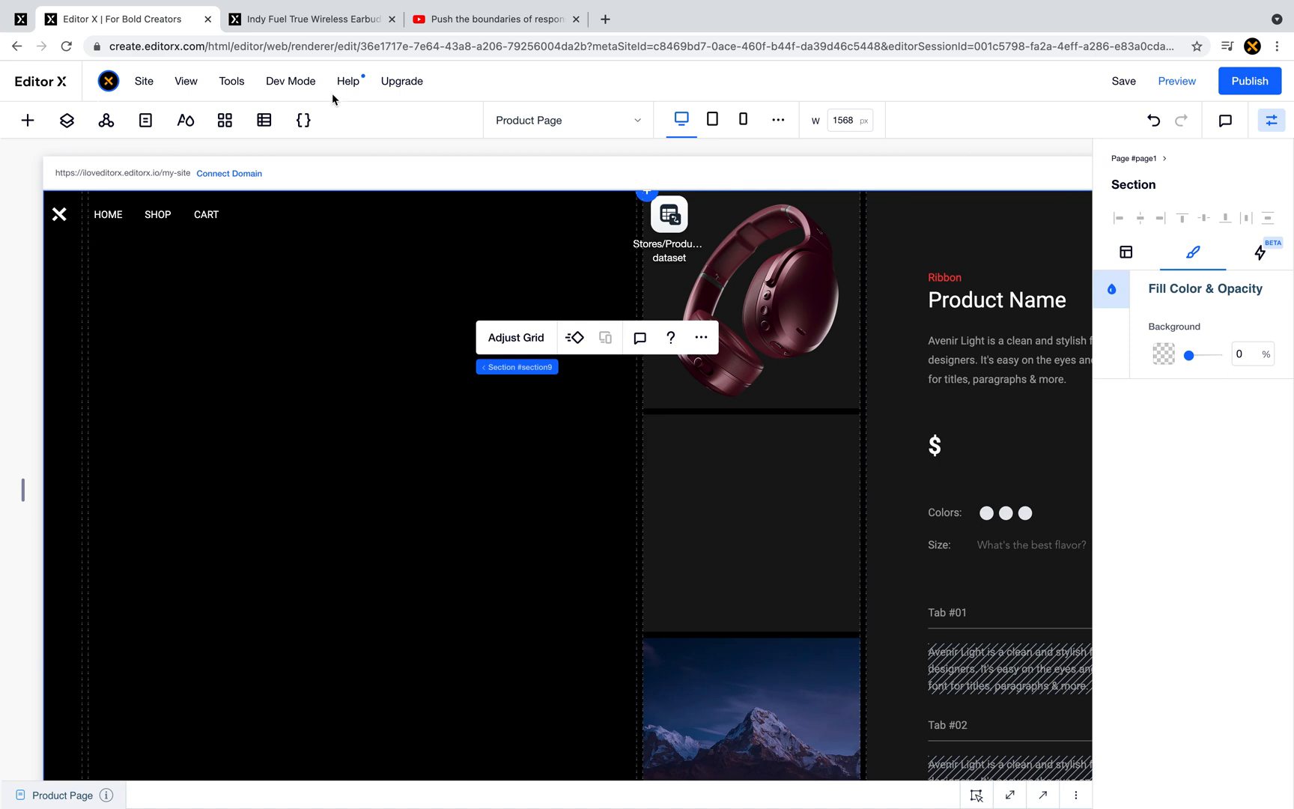
# - Switch to the live site, look through the earbud product's gallery, and open the Crusher ANC Personalized product from the shop
pyautogui.click(326, 24)
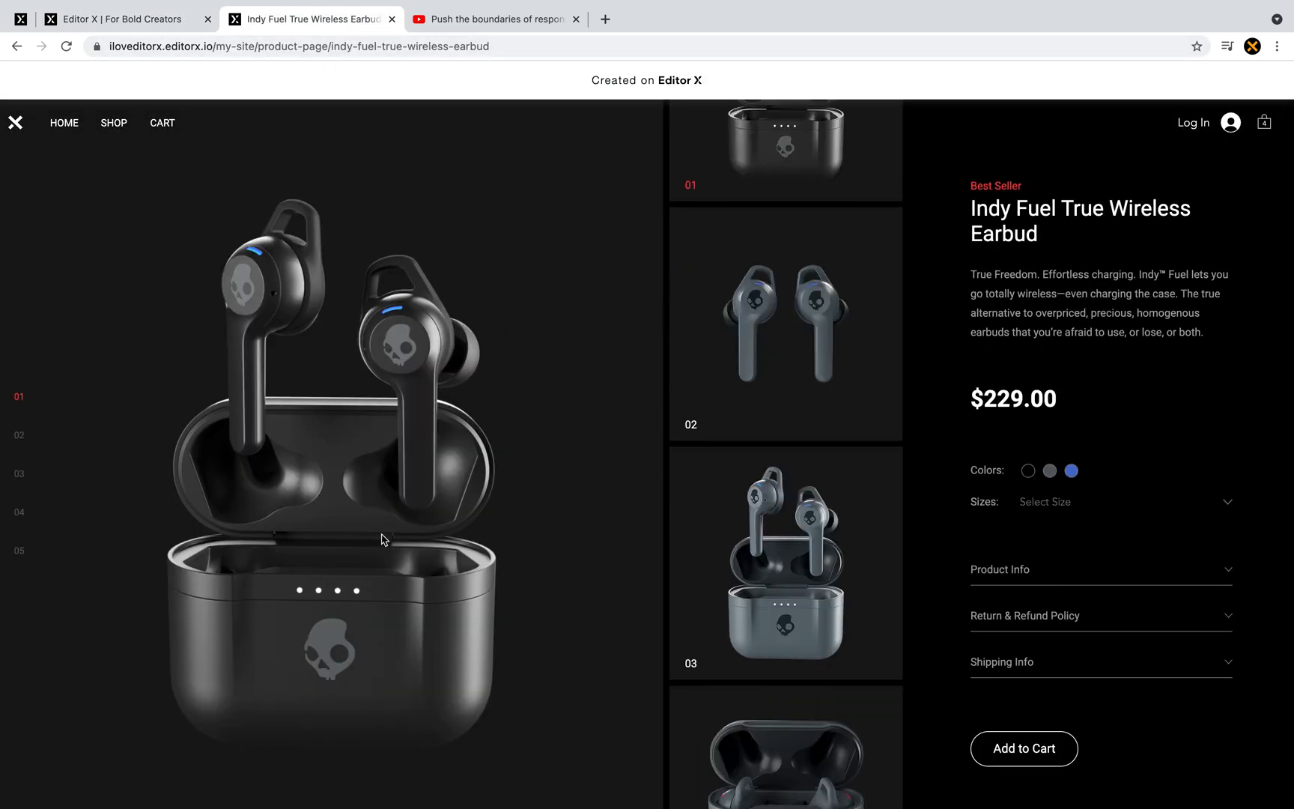
pyautogui.scroll(-5, 459, 519)
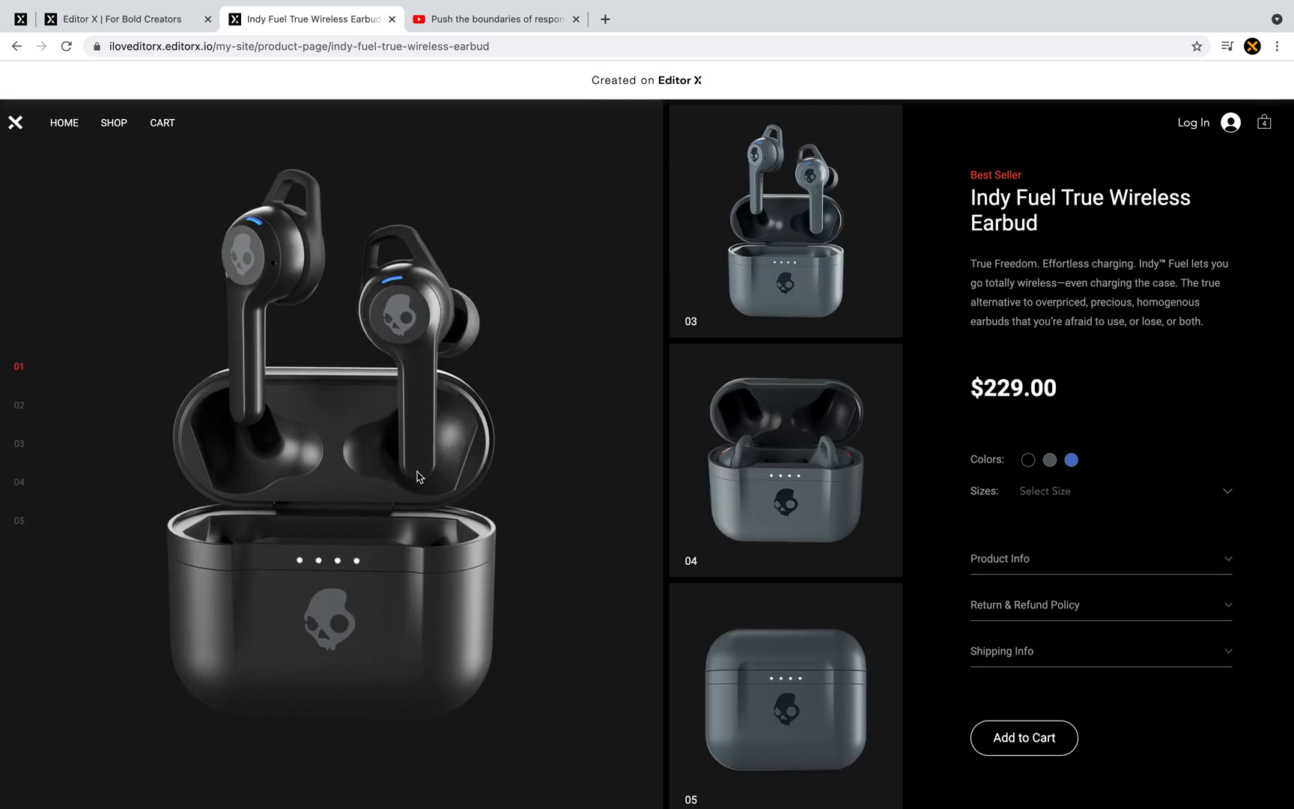
pyautogui.click(16, 45)
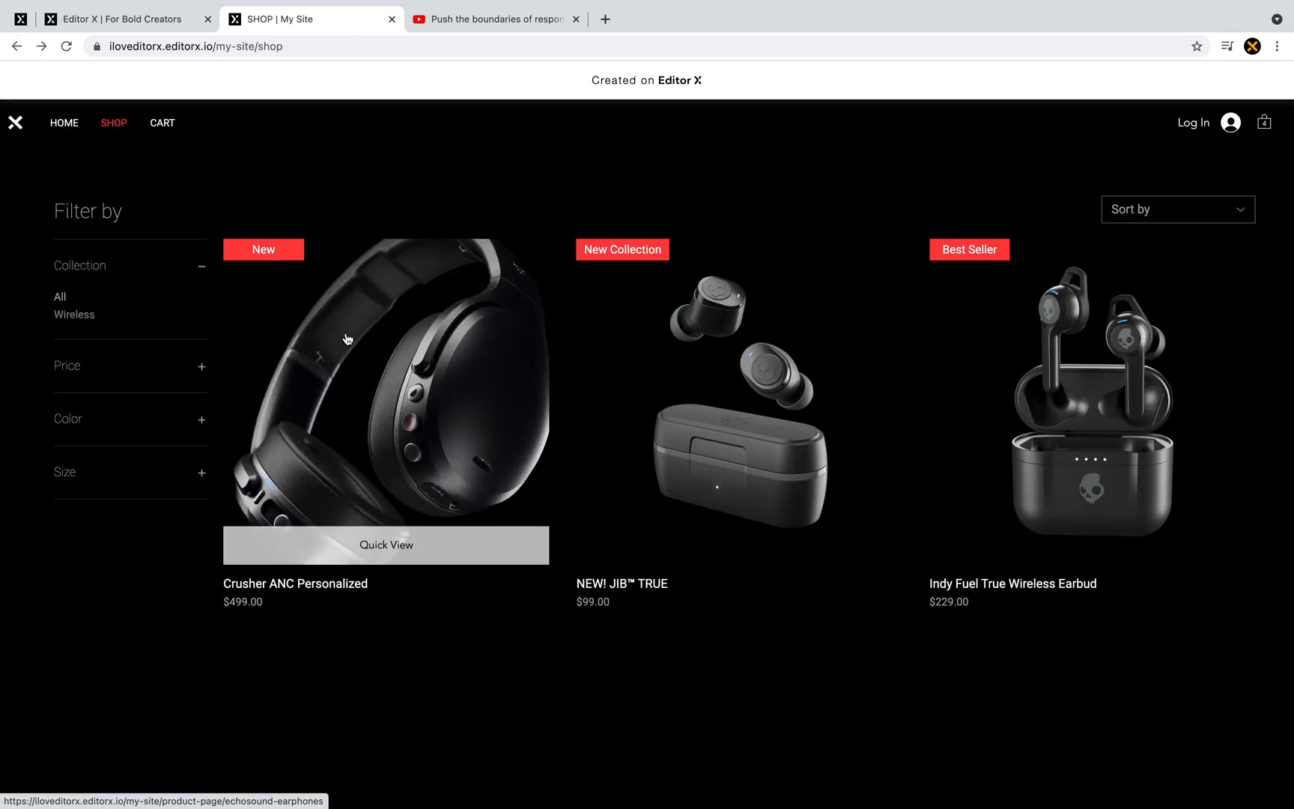
pyautogui.click(388, 363)
pyautogui.click(450, 476)
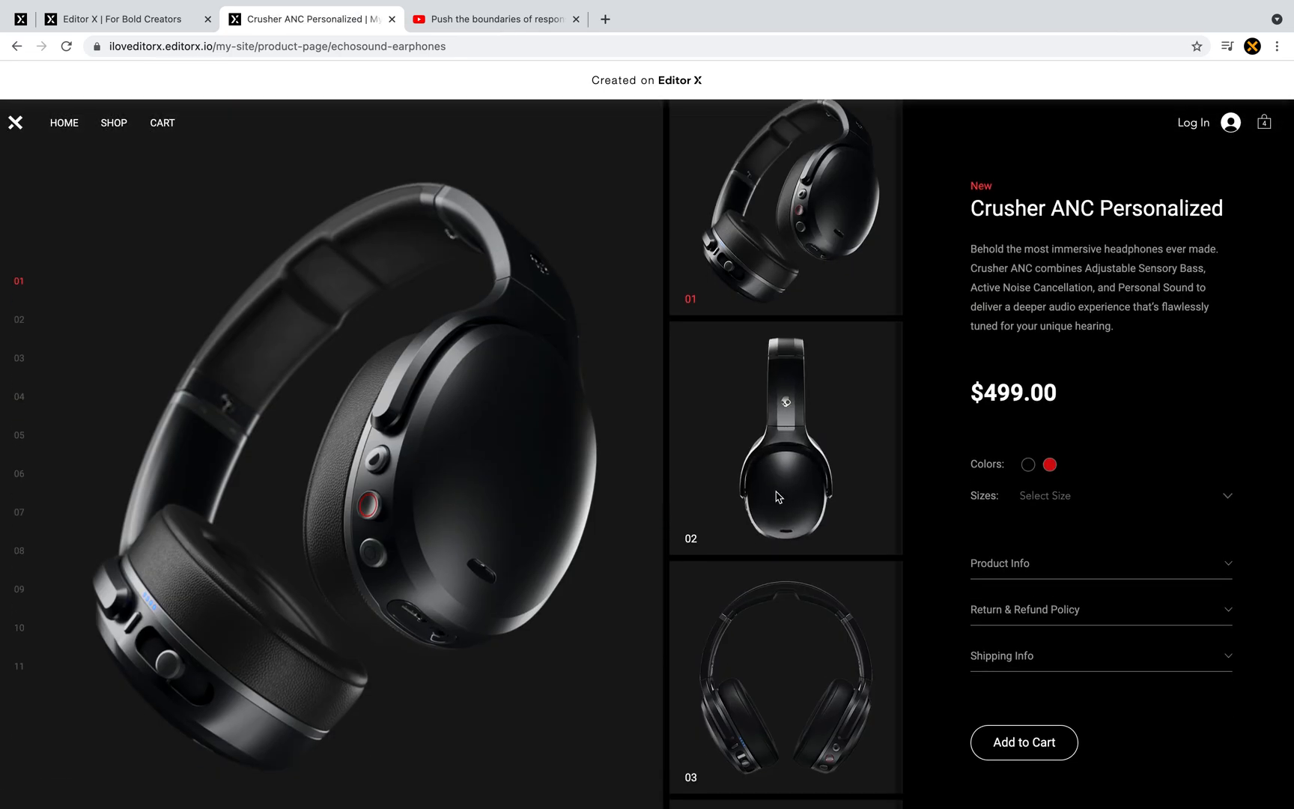
# - View gallery items 11 and 10 of the Crusher ANC Personalized product in the large media display
pyautogui.scroll(-15, 823, 495)
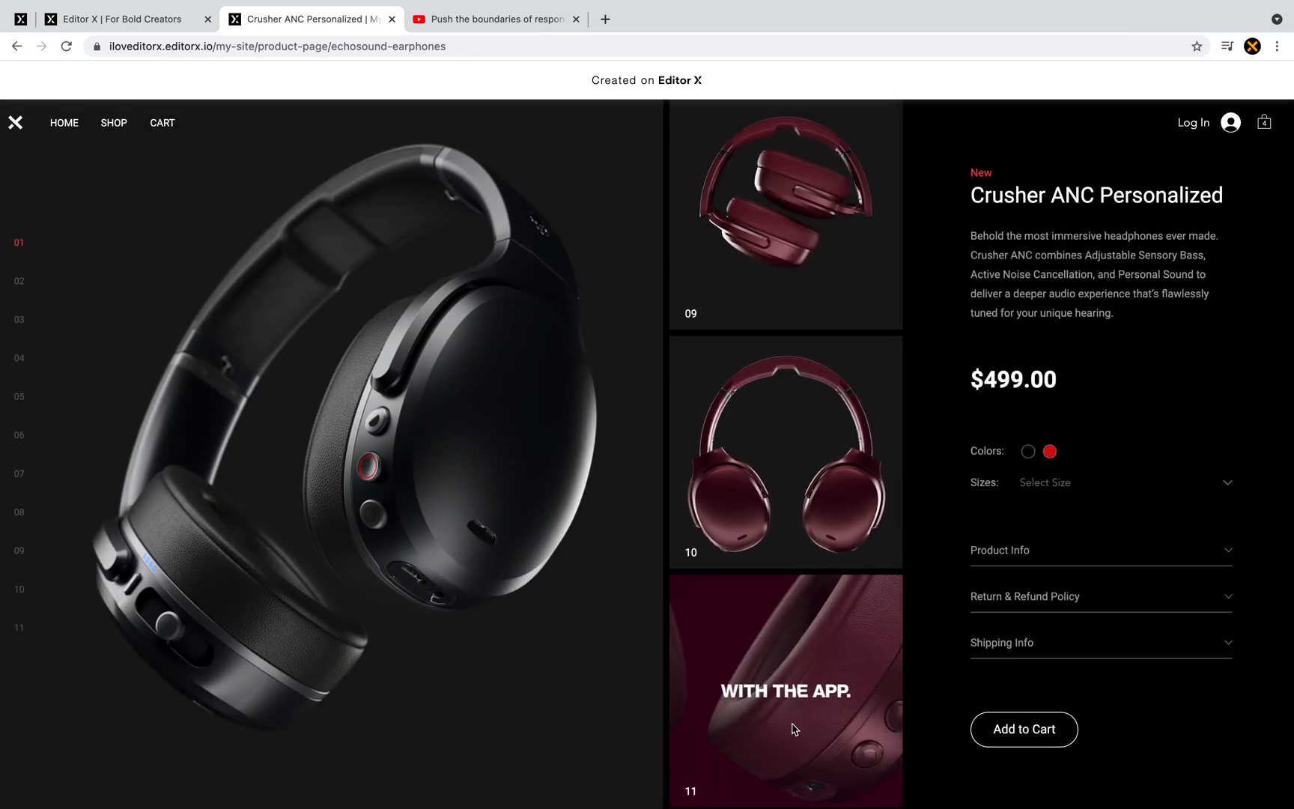
pyautogui.click(794, 674)
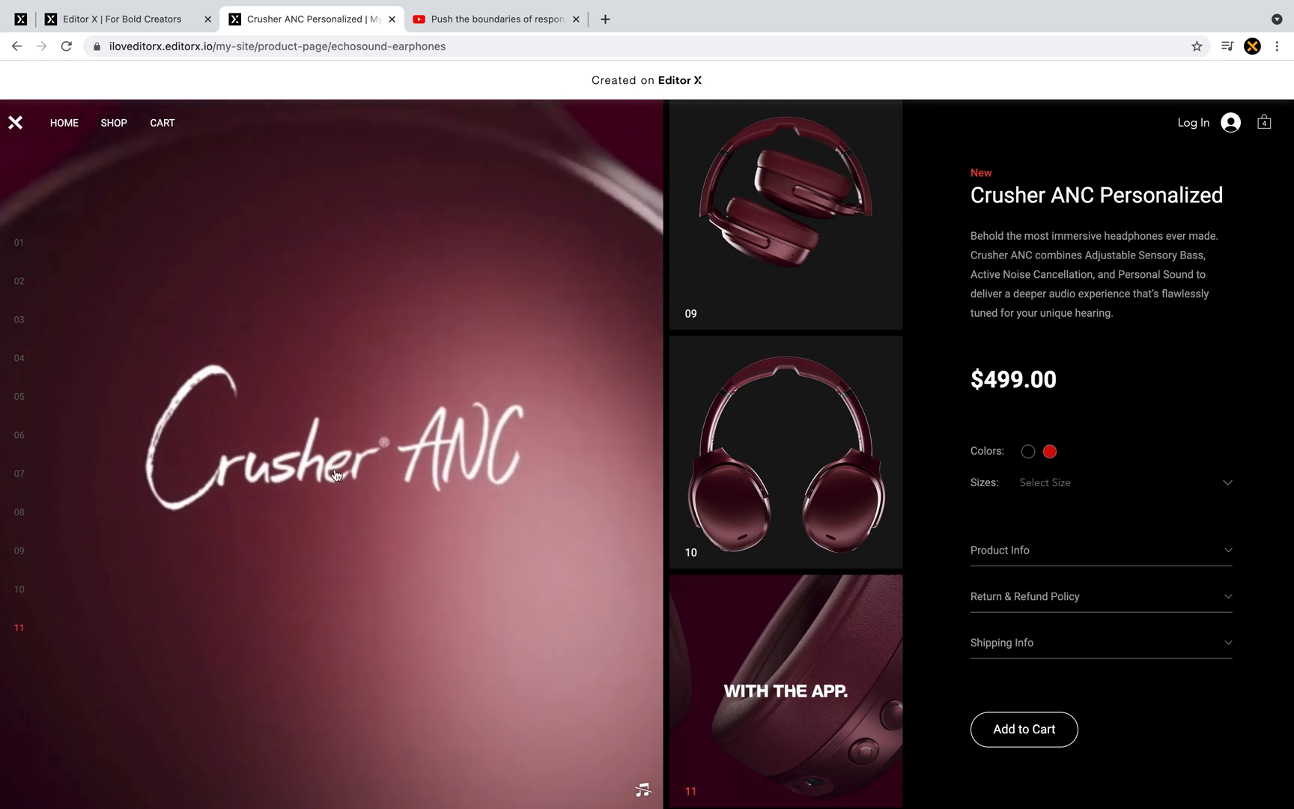
pyautogui.click(754, 508)
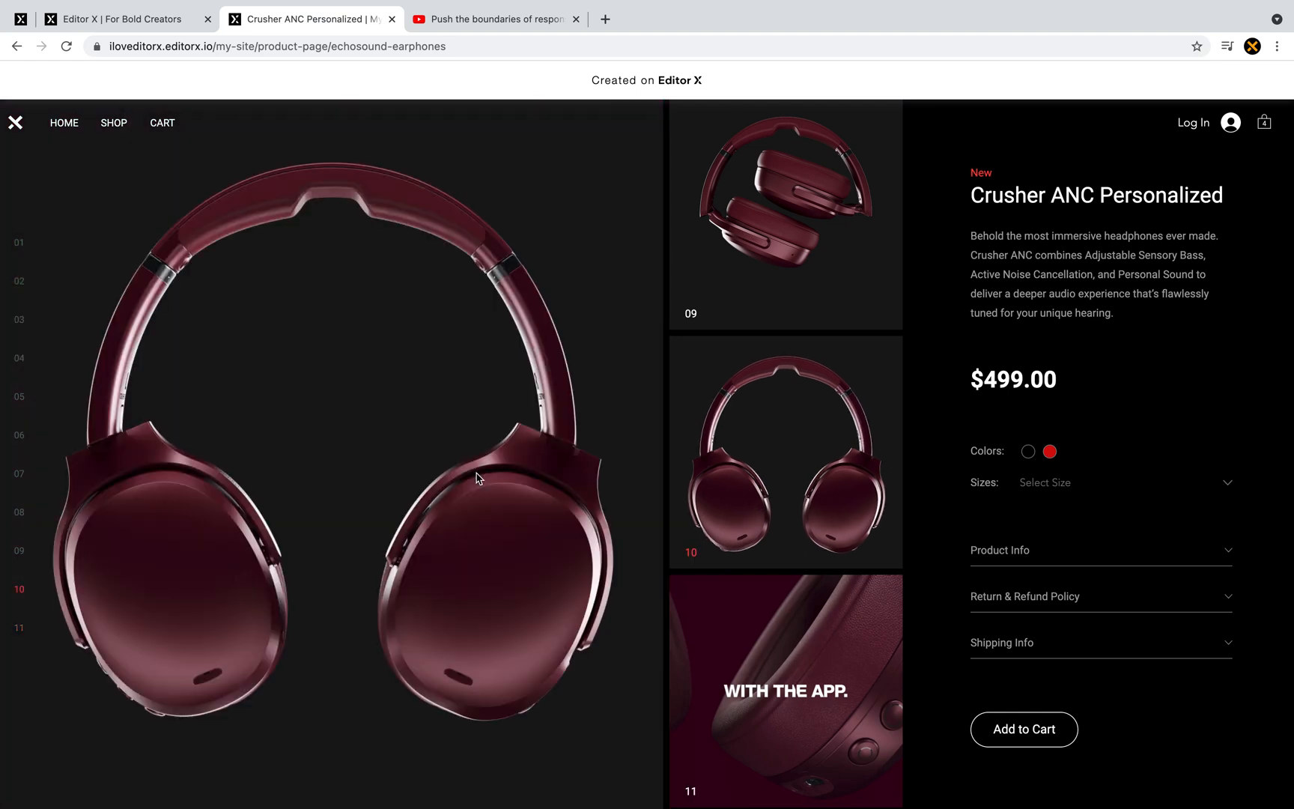
# - Switch to Editor X and add a container stretched over the empty column beside the product image repeater
pyautogui.click(146, 21)
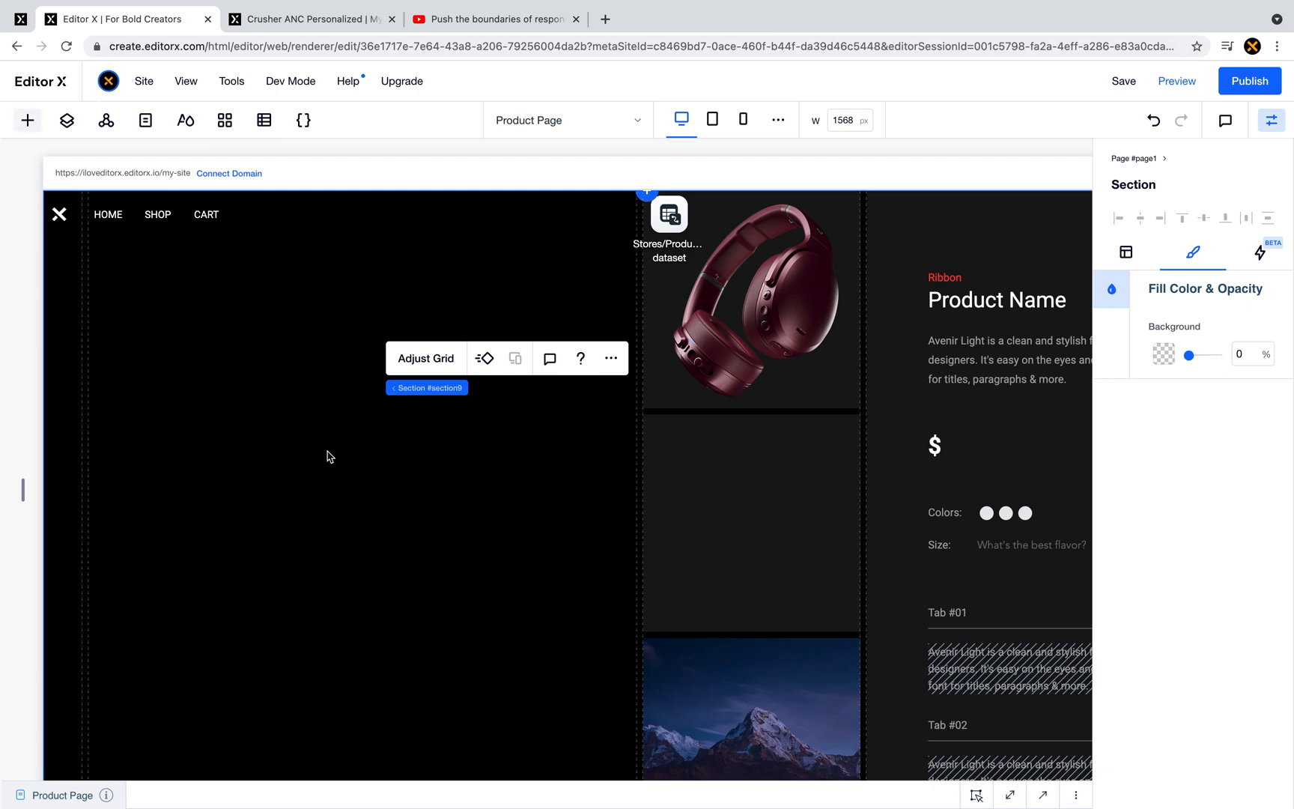
pyautogui.moveTo(526, 430); pyautogui.dragTo(359, 358)
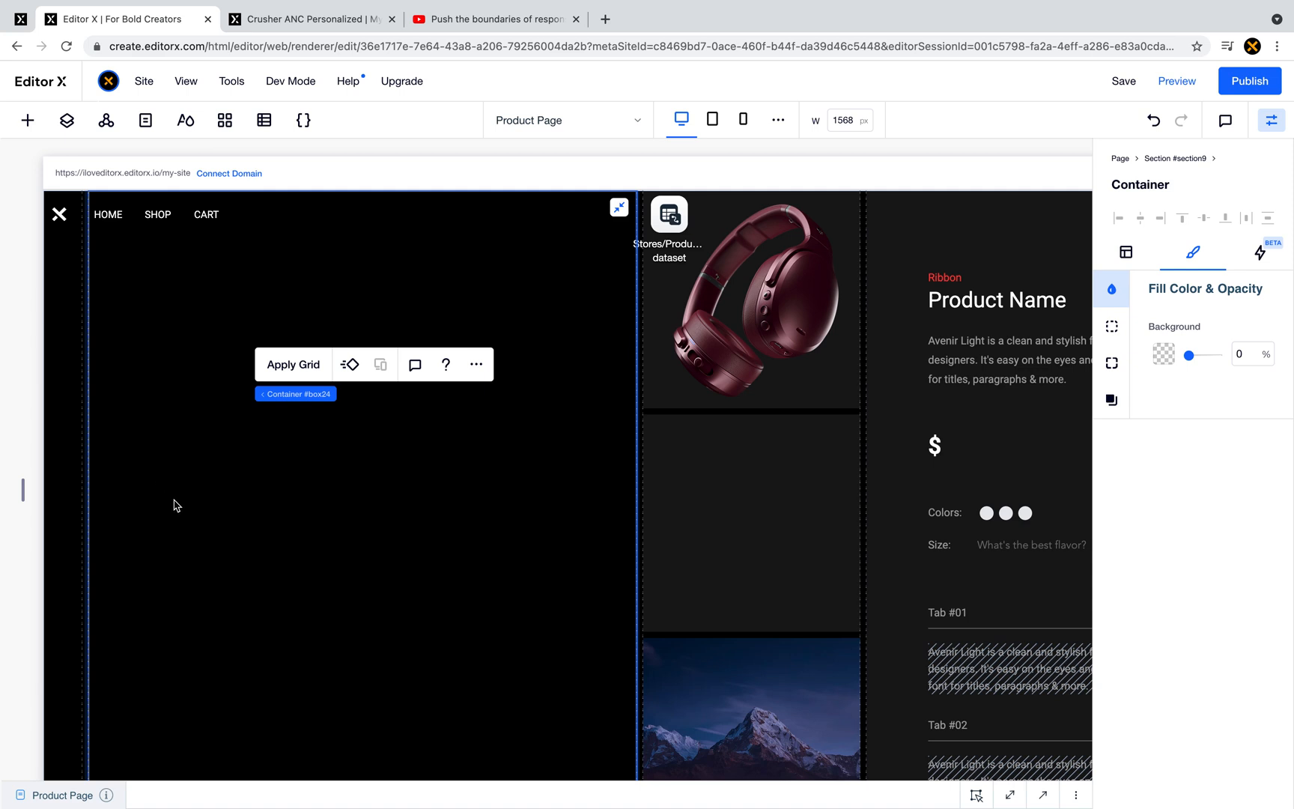
# - Switch to the live site, play gallery item 11's video in the large media display and pause it
pyautogui.click(314, 19)
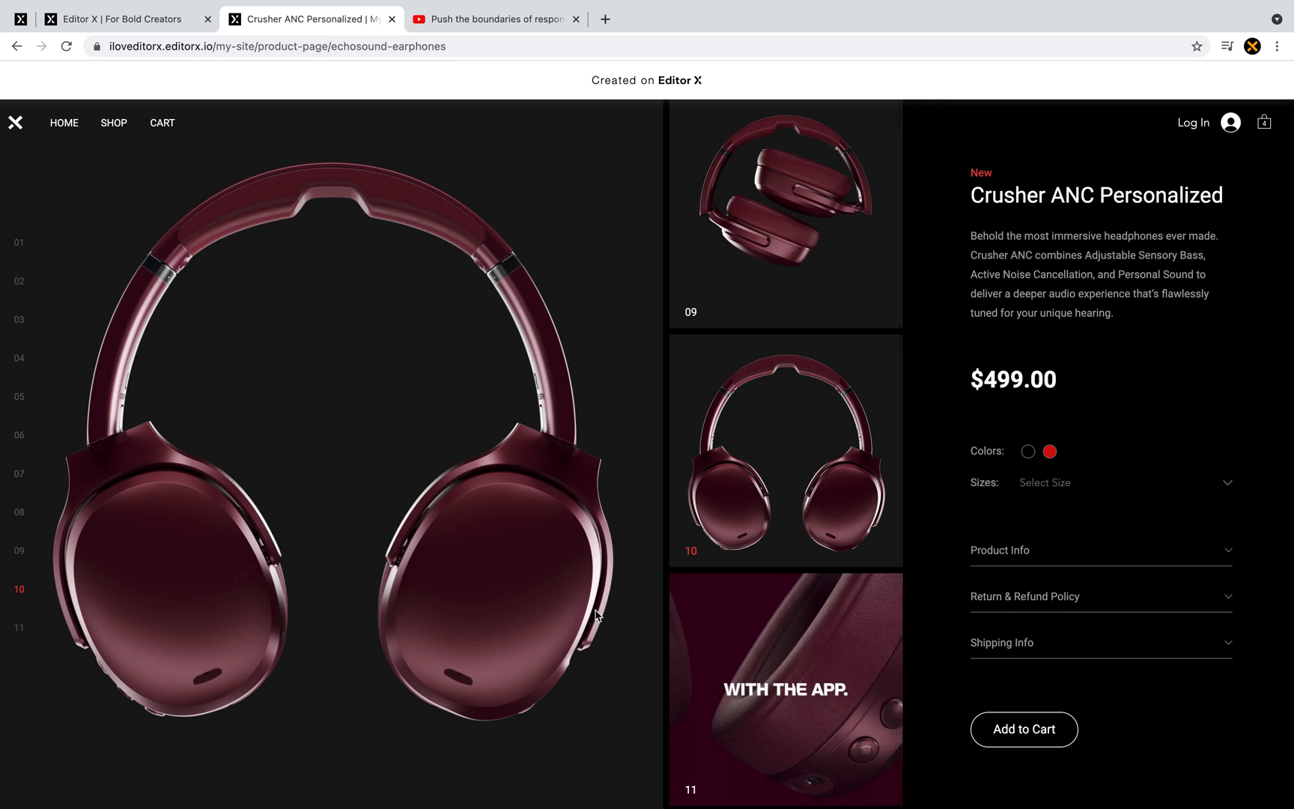
pyautogui.click(739, 678)
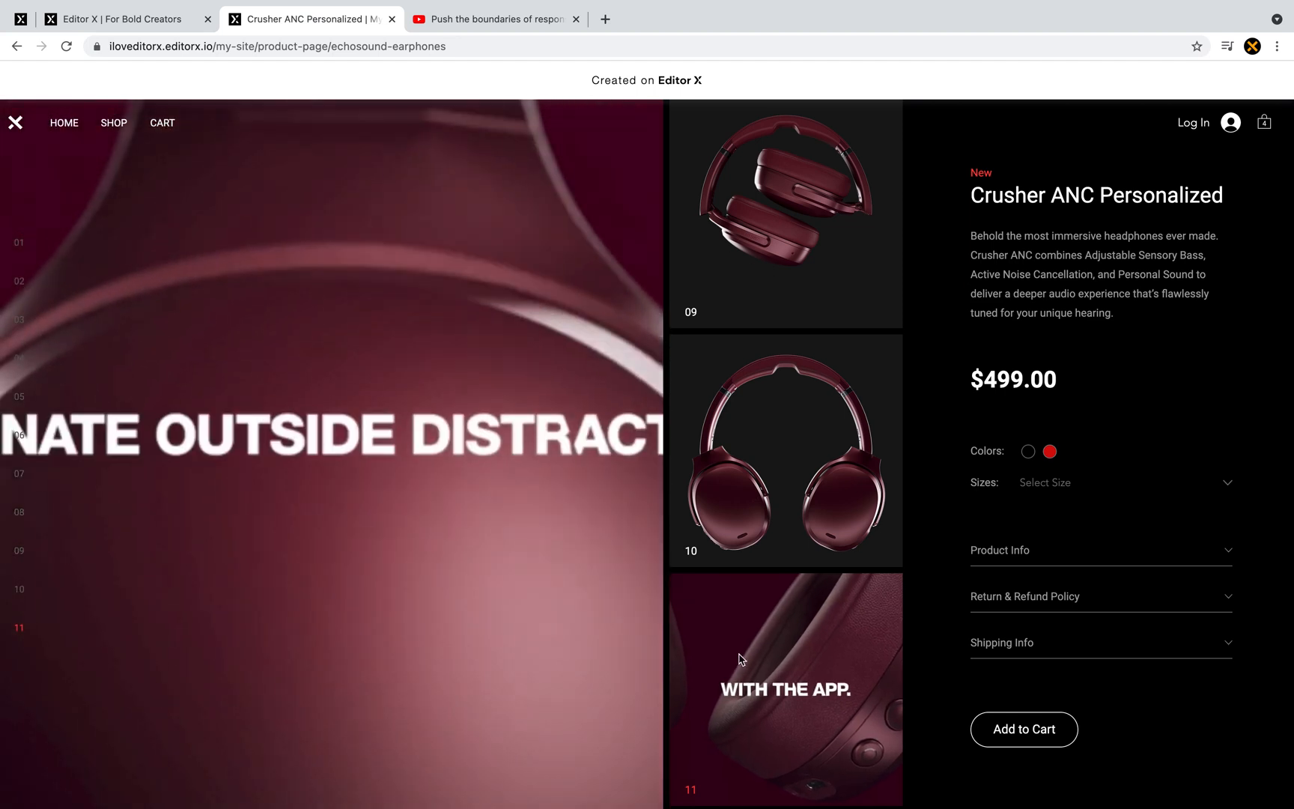
pyautogui.click(439, 376)
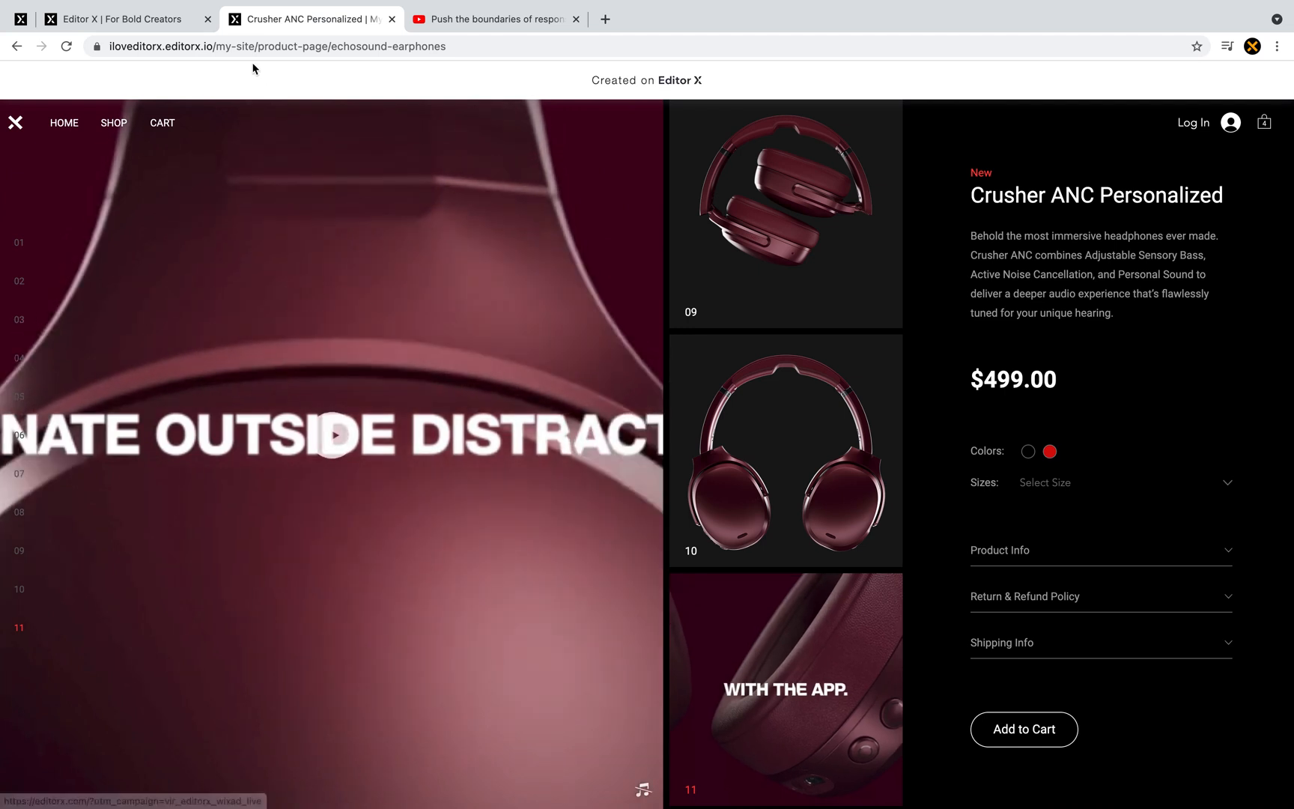
# - Switch back to Editor X and set the new container's grid area column start to 1
pyautogui.click(181, 29)
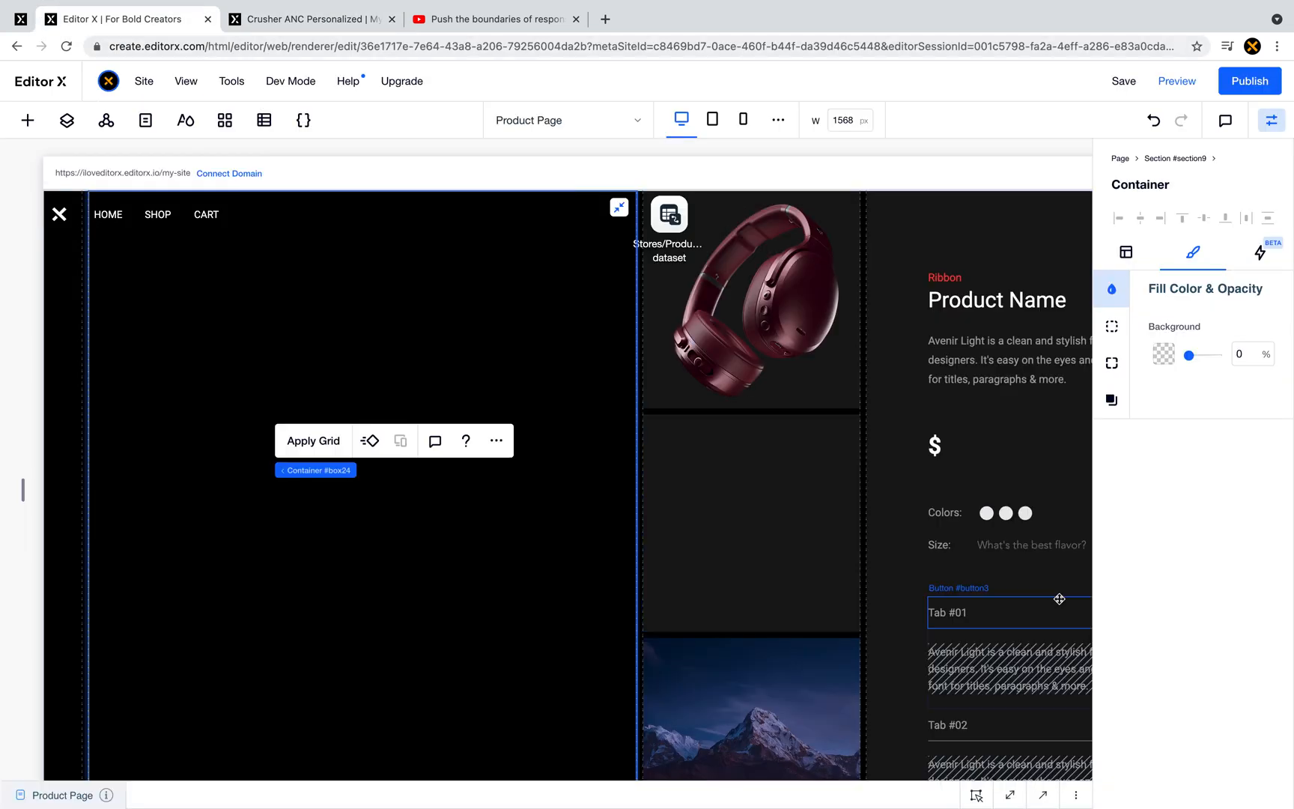
pyautogui.click(1126, 255)
pyautogui.scroll(-3, 1175, 656)
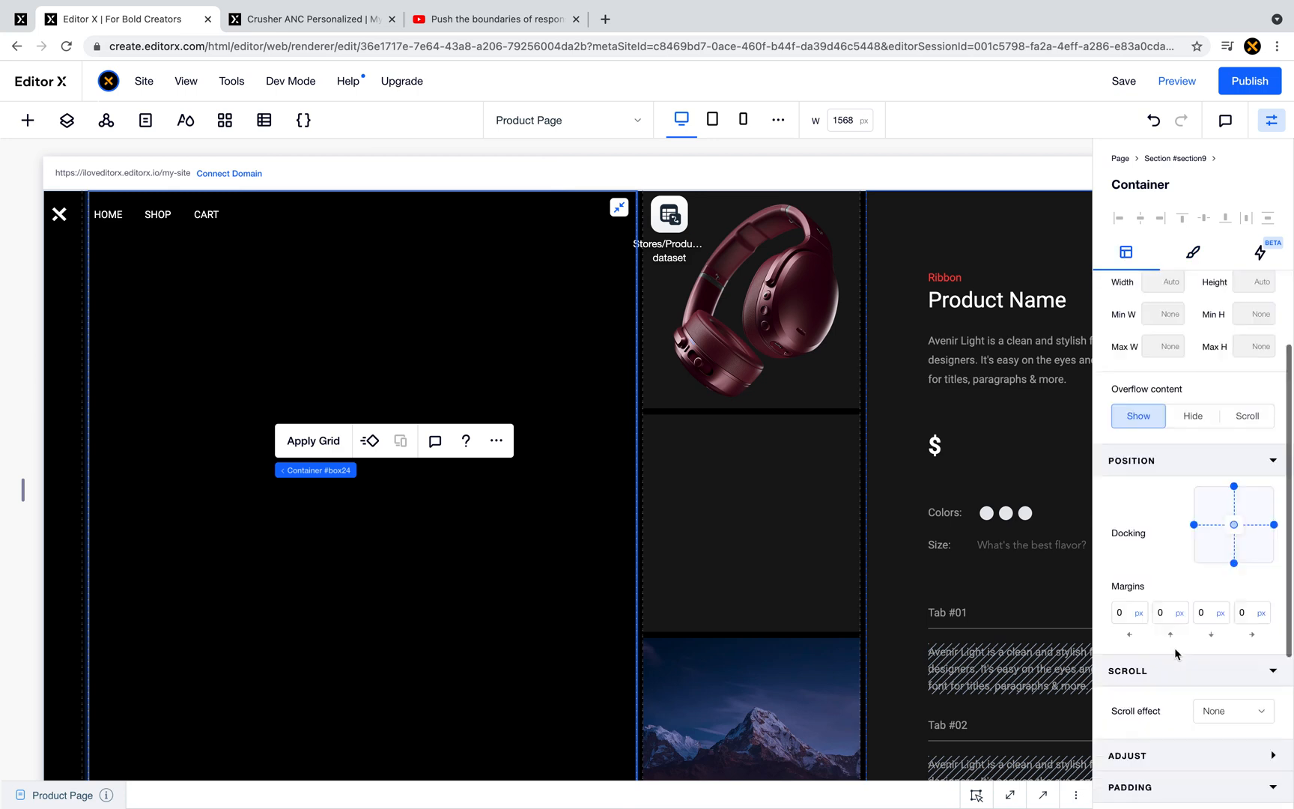
pyautogui.scroll(-3, 1175, 654)
pyautogui.click(1131, 731)
pyautogui.write('1')
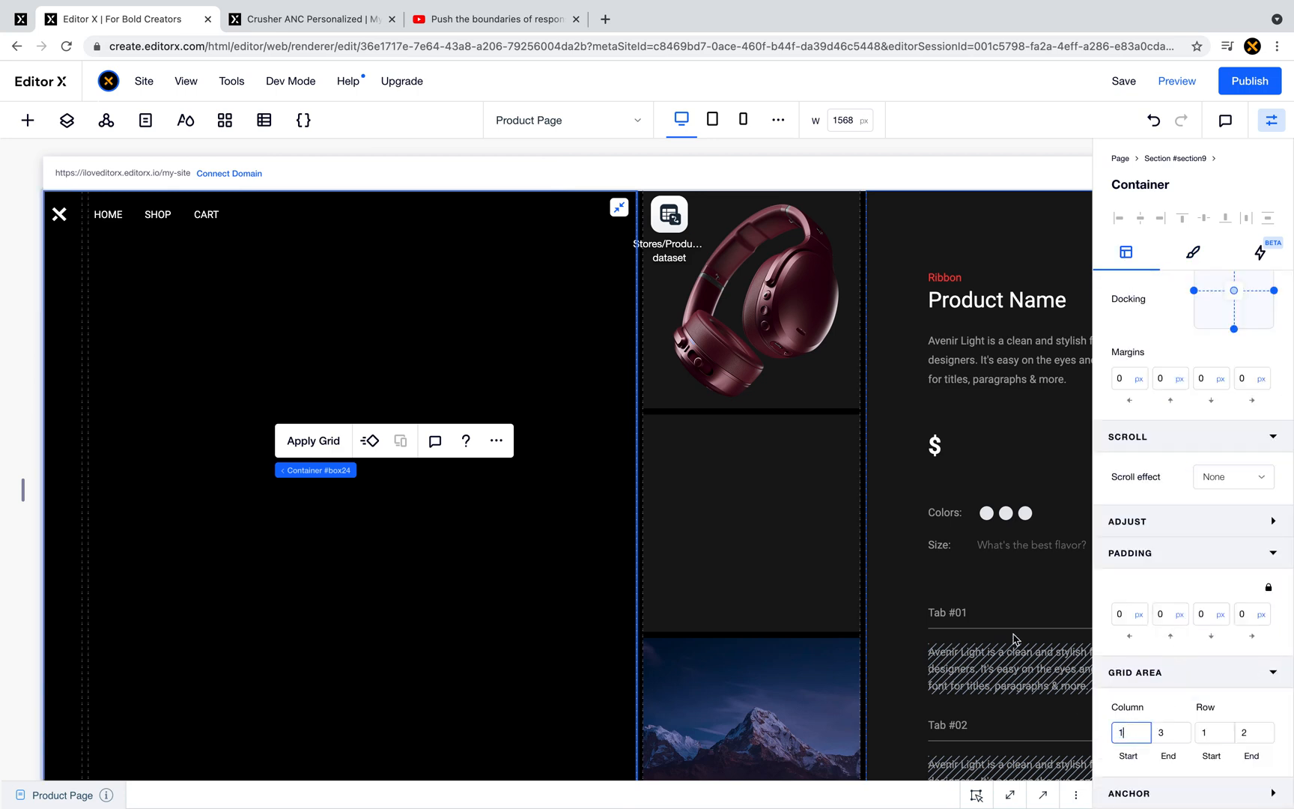
# - Set the container's border width to 0 px and its background fill to the #181818 theme color at 100% opacity
pyautogui.click(1194, 254)
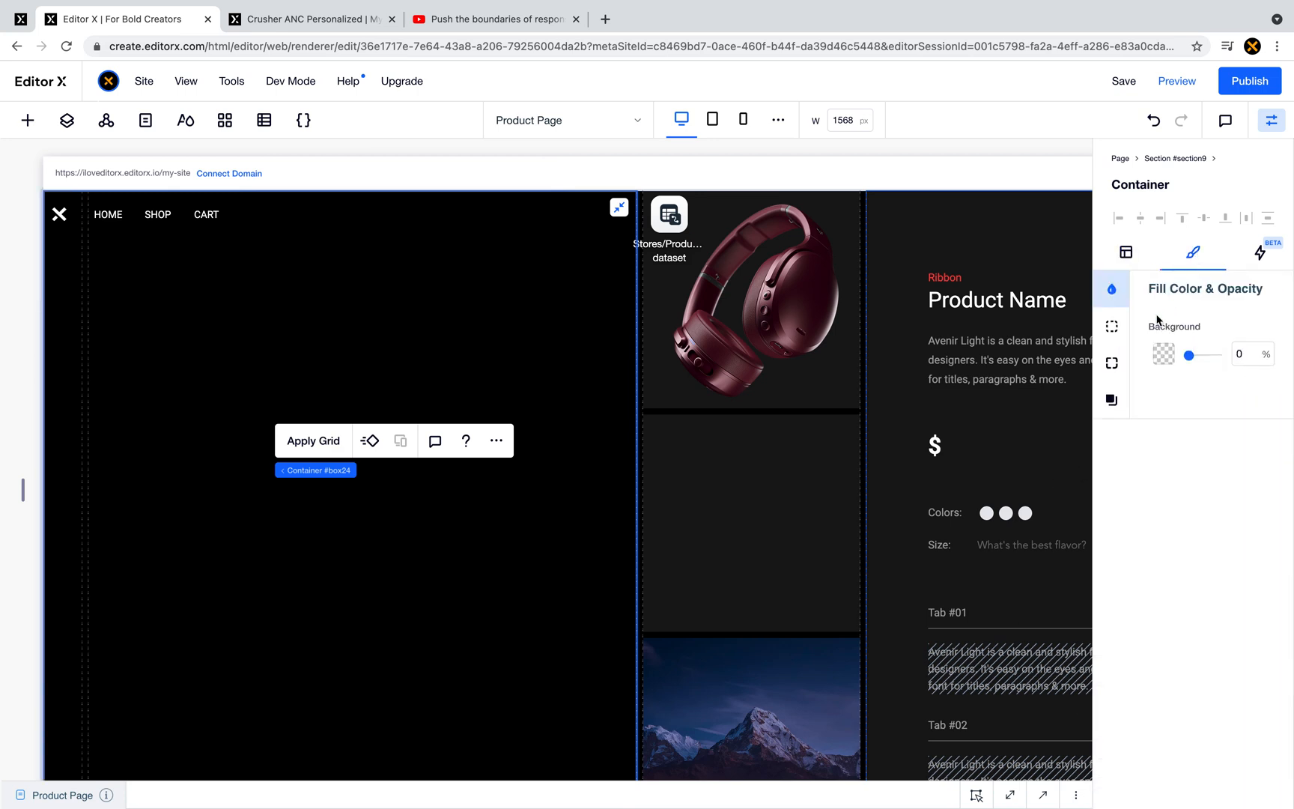
pyautogui.click(1113, 326)
pyautogui.click(1249, 427)
pyautogui.write('0')
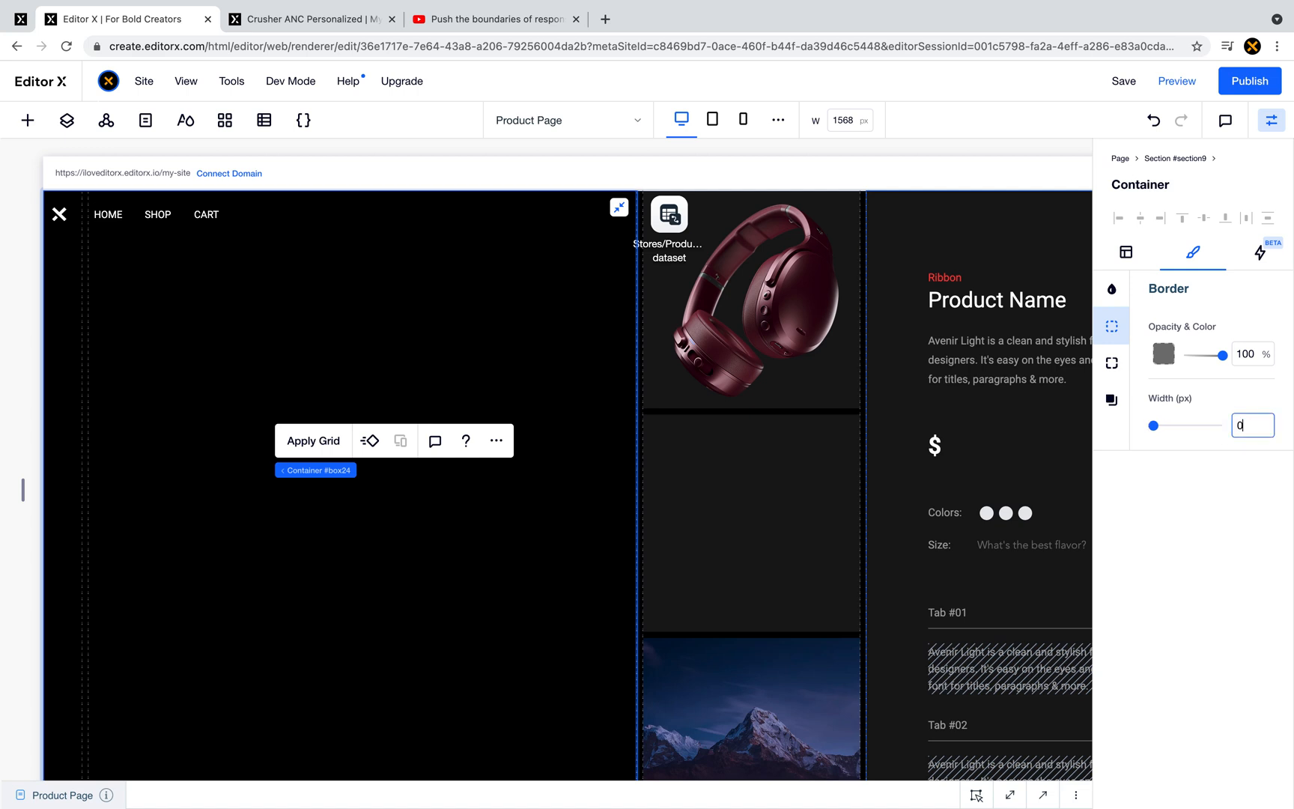
pyautogui.click(1112, 289)
pyautogui.click(1166, 355)
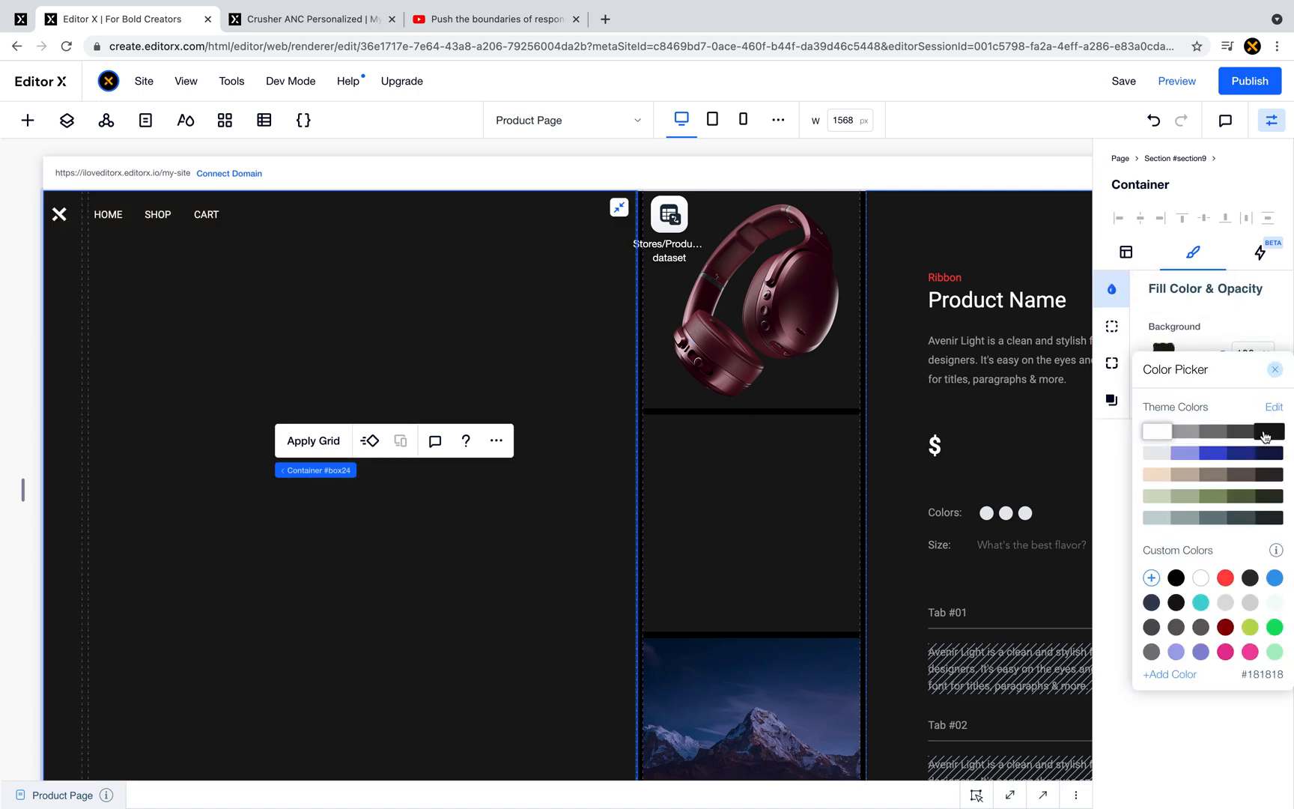
pyautogui.click(1269, 432)
pyautogui.click(798, 456)
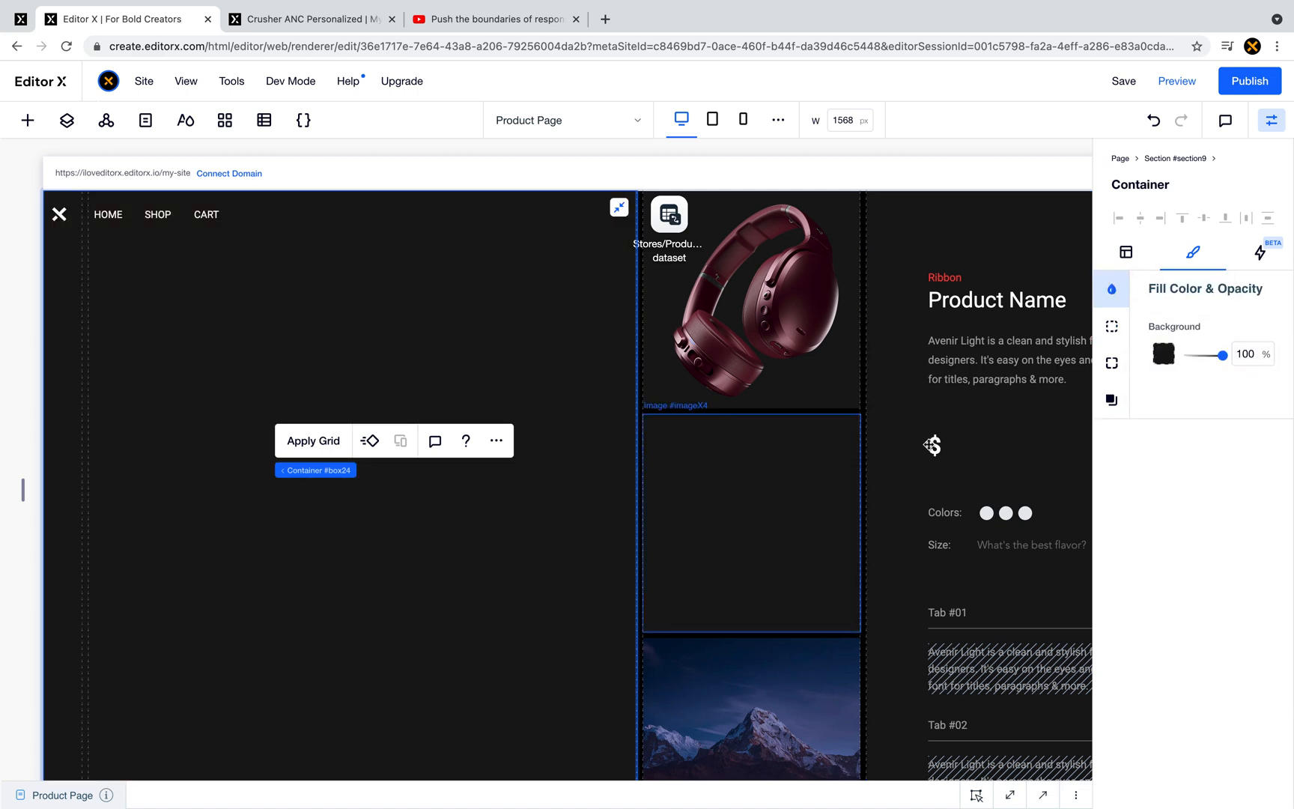
pyautogui.click(934, 445)
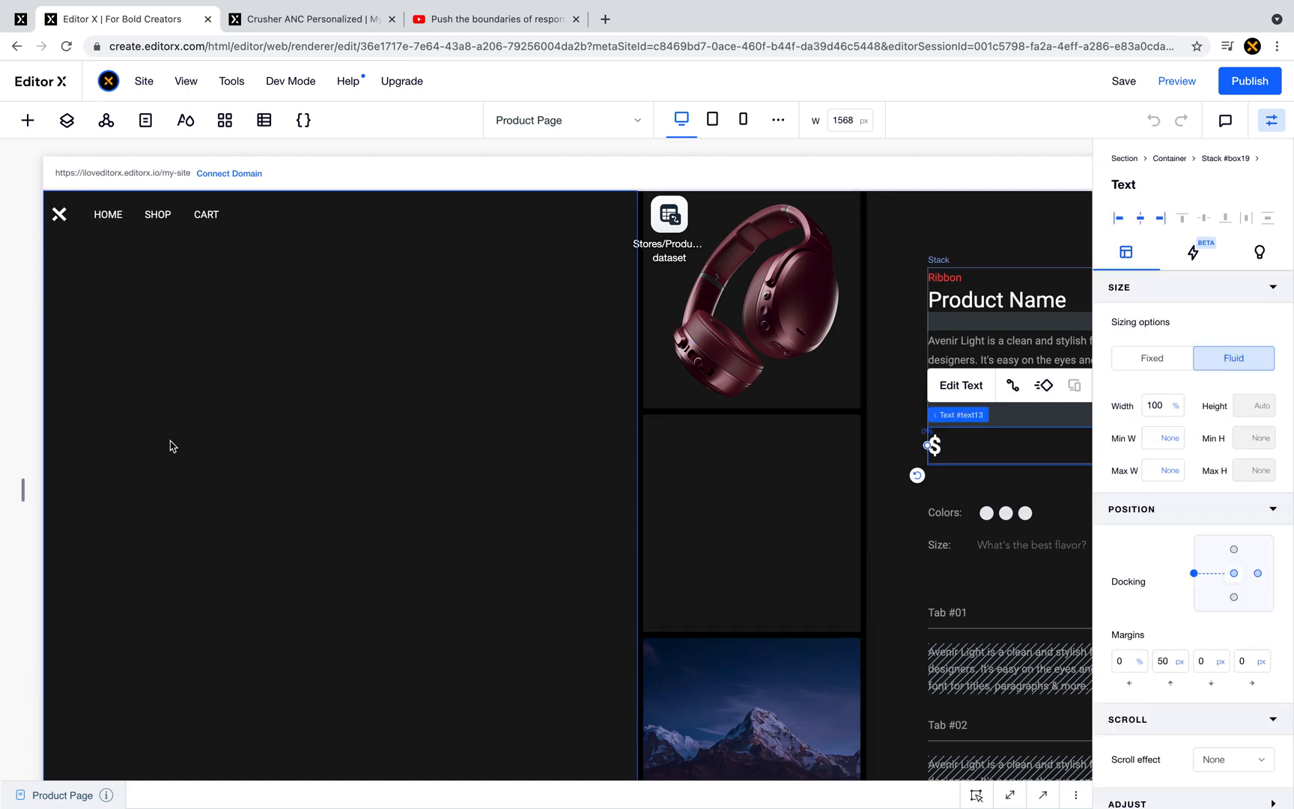
# - Add a video box inside the dark container and stretch it to fill the whole container
pyautogui.click(24, 123)
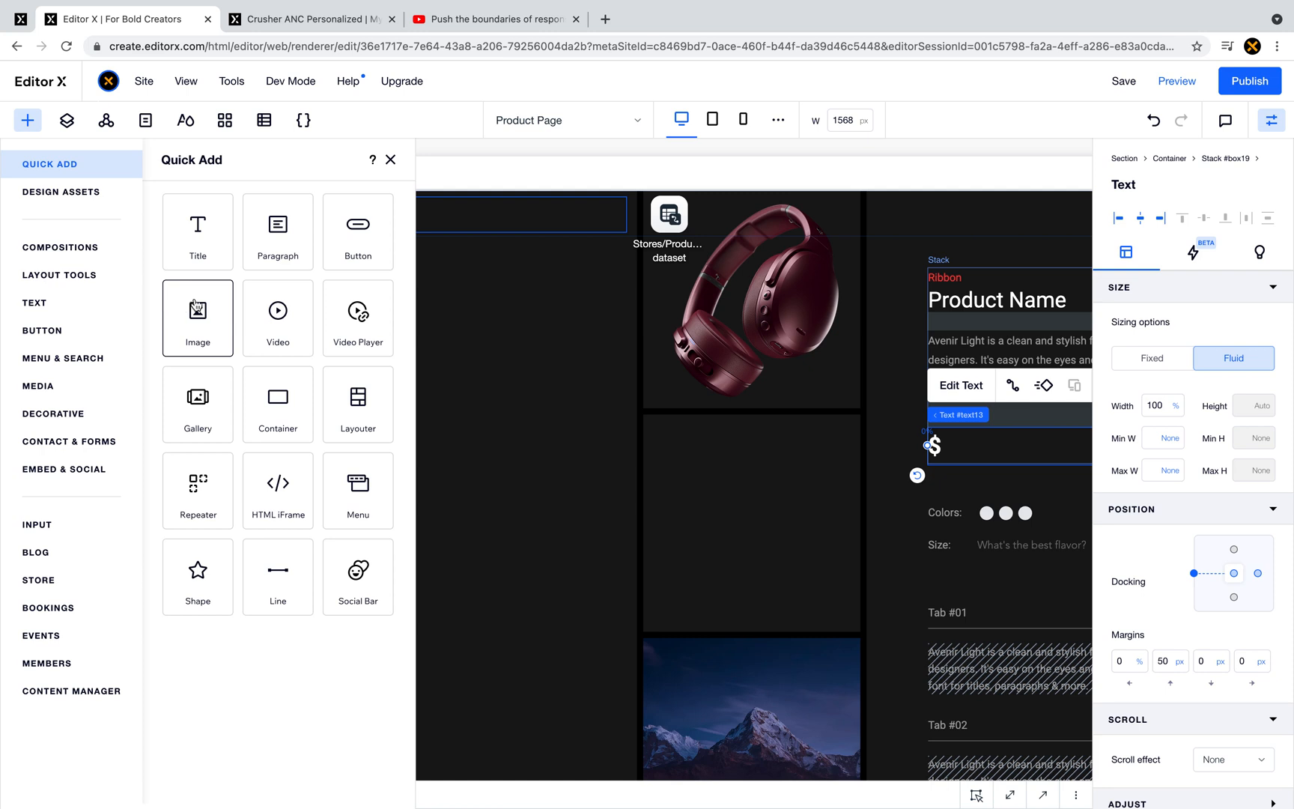
pyautogui.moveTo(278, 307); pyautogui.dragTo(504, 383)
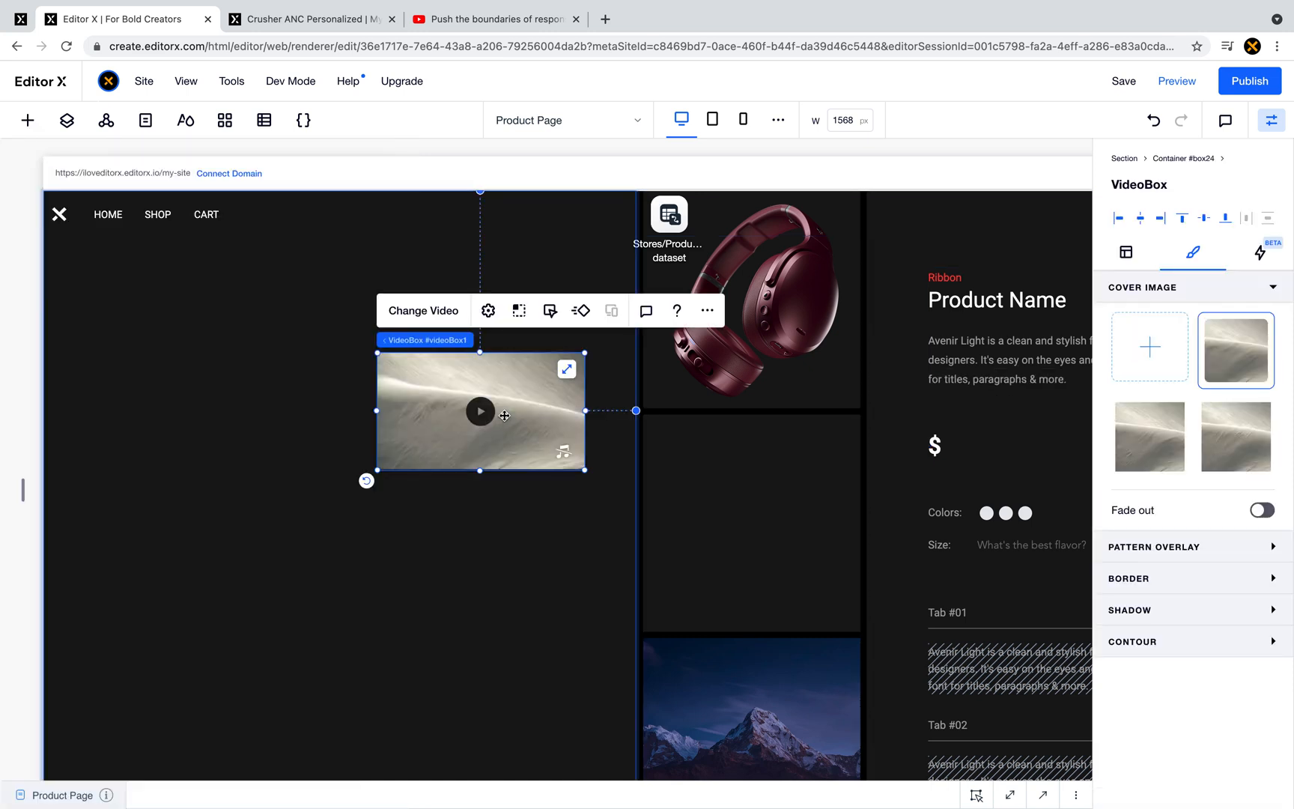
pyautogui.moveTo(398, 412); pyautogui.dragTo(401, 410)
pyautogui.click(444, 373)
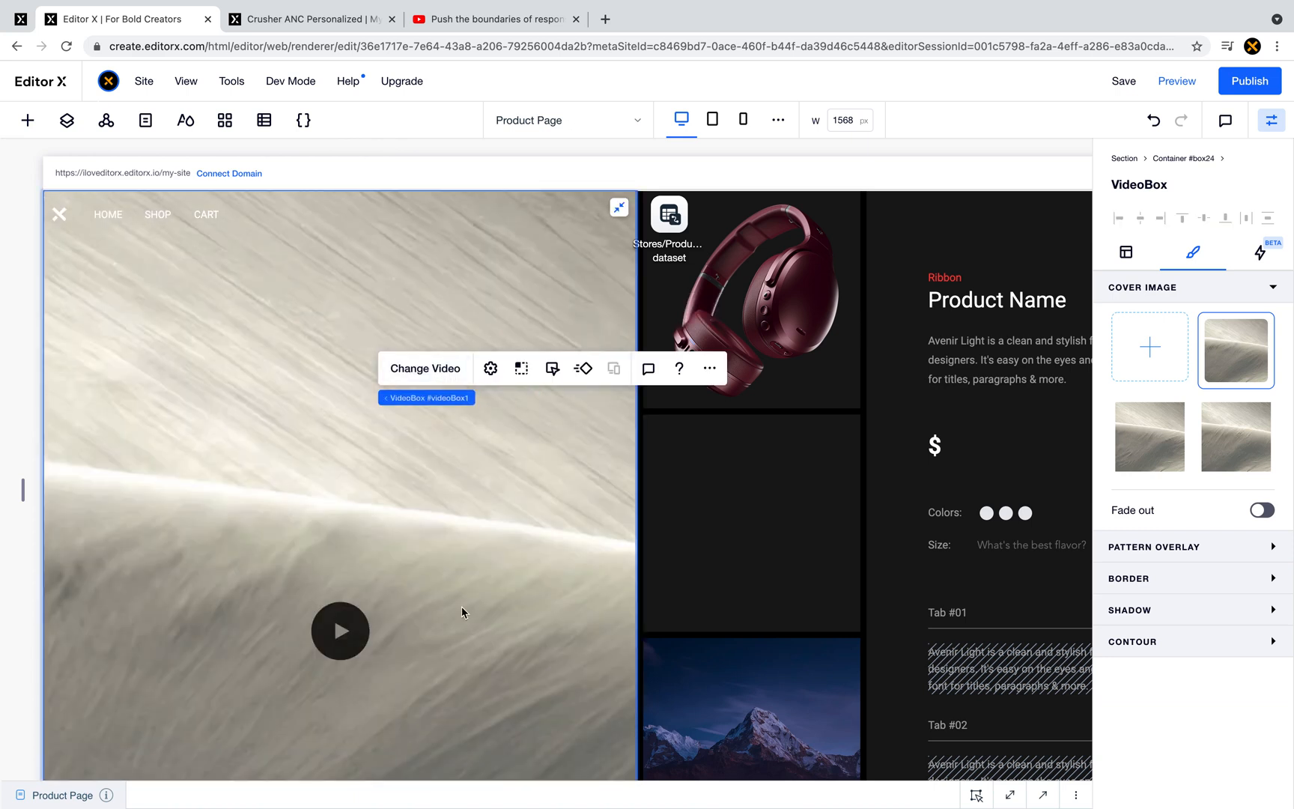
pyautogui.scroll(-3, 461, 611)
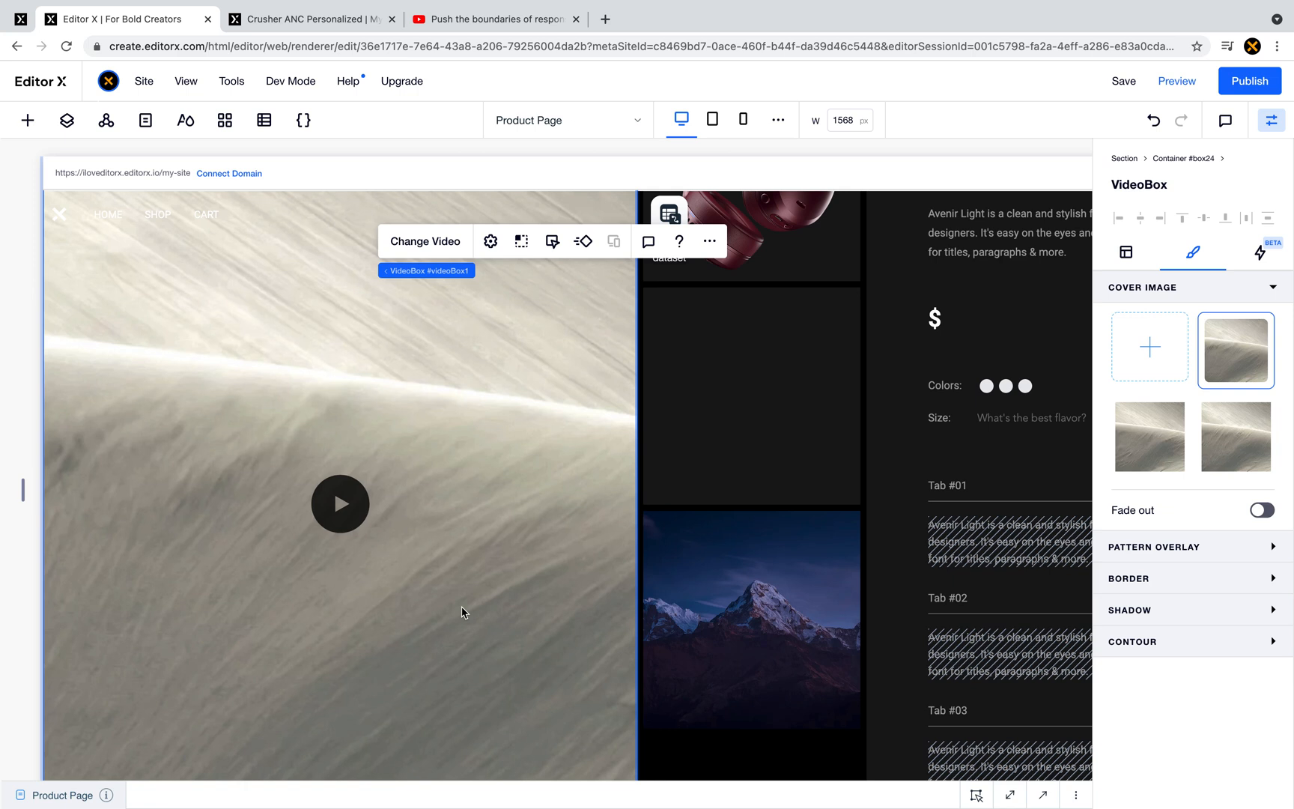
# - Add a Video Player element over the existing video box on the product page
pyautogui.scroll(3, 462, 547)
pyautogui.click(461, 547)
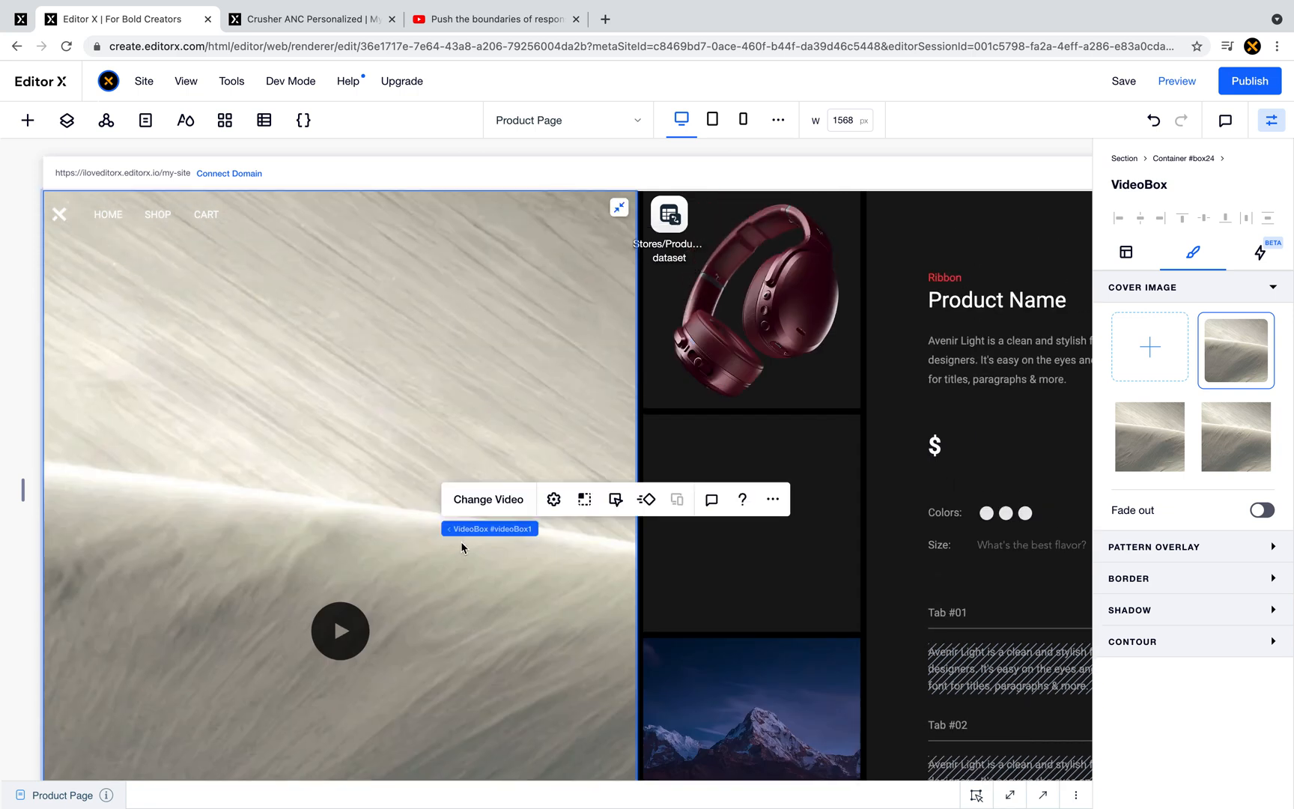
pyautogui.click(26, 120)
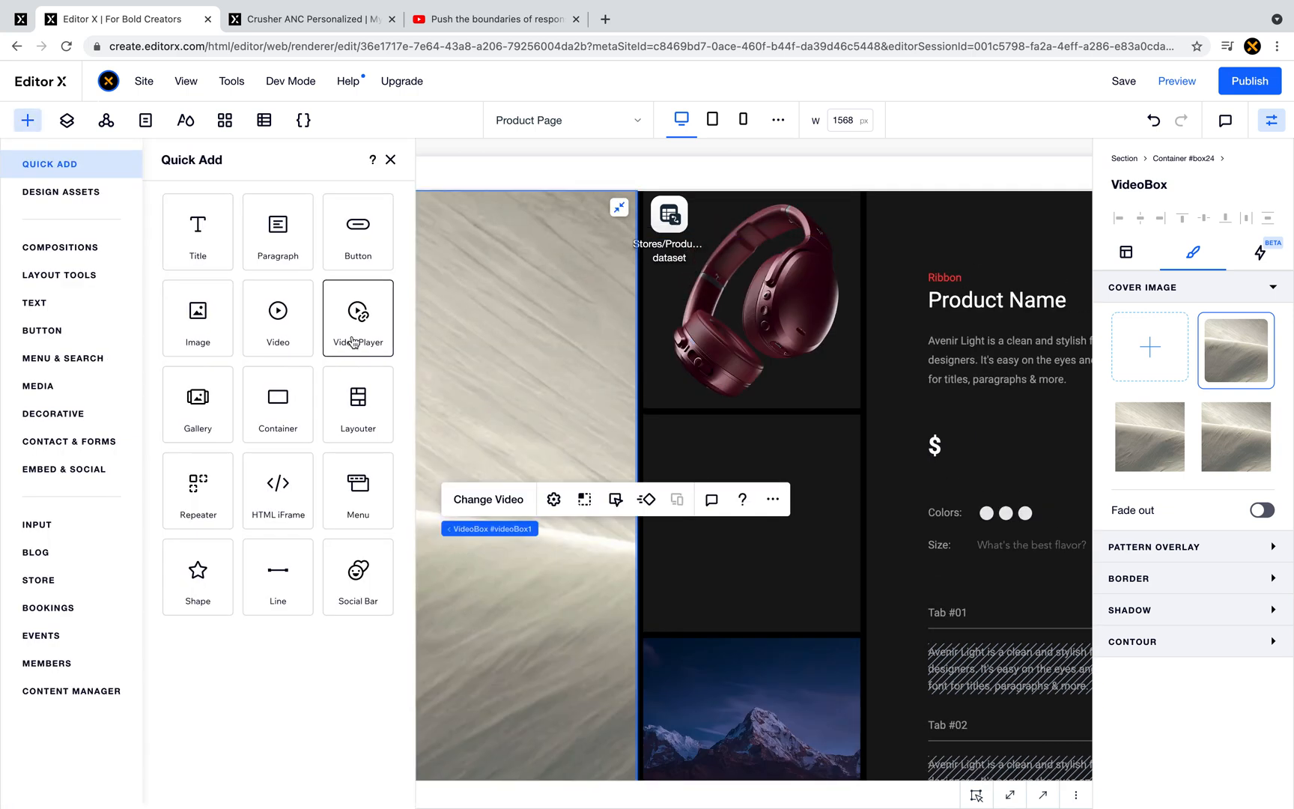
pyautogui.moveTo(350, 315); pyautogui.dragTo(358, 411)
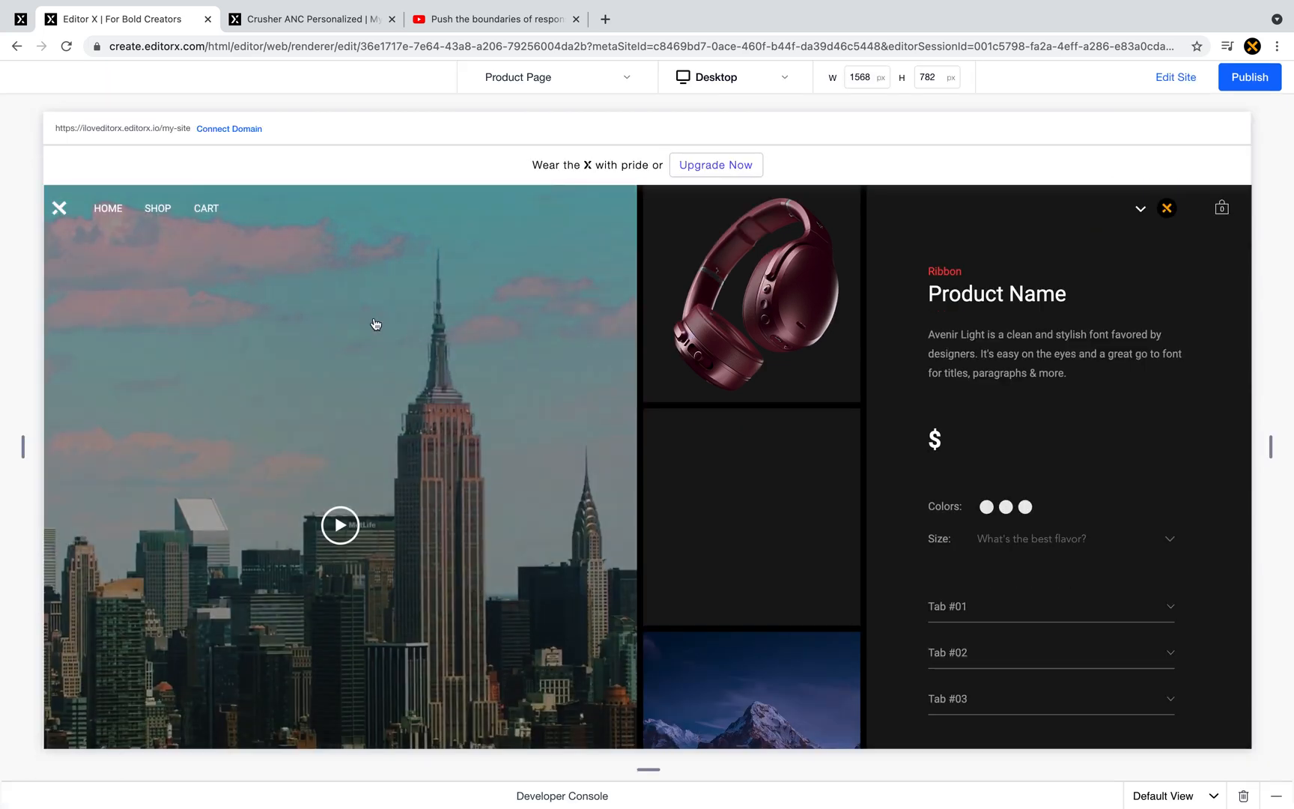
# - Play the Video Player in the page preview and examine how the video fills its container
pyautogui.scroll(-2, 375, 324)
pyautogui.click(352, 374)
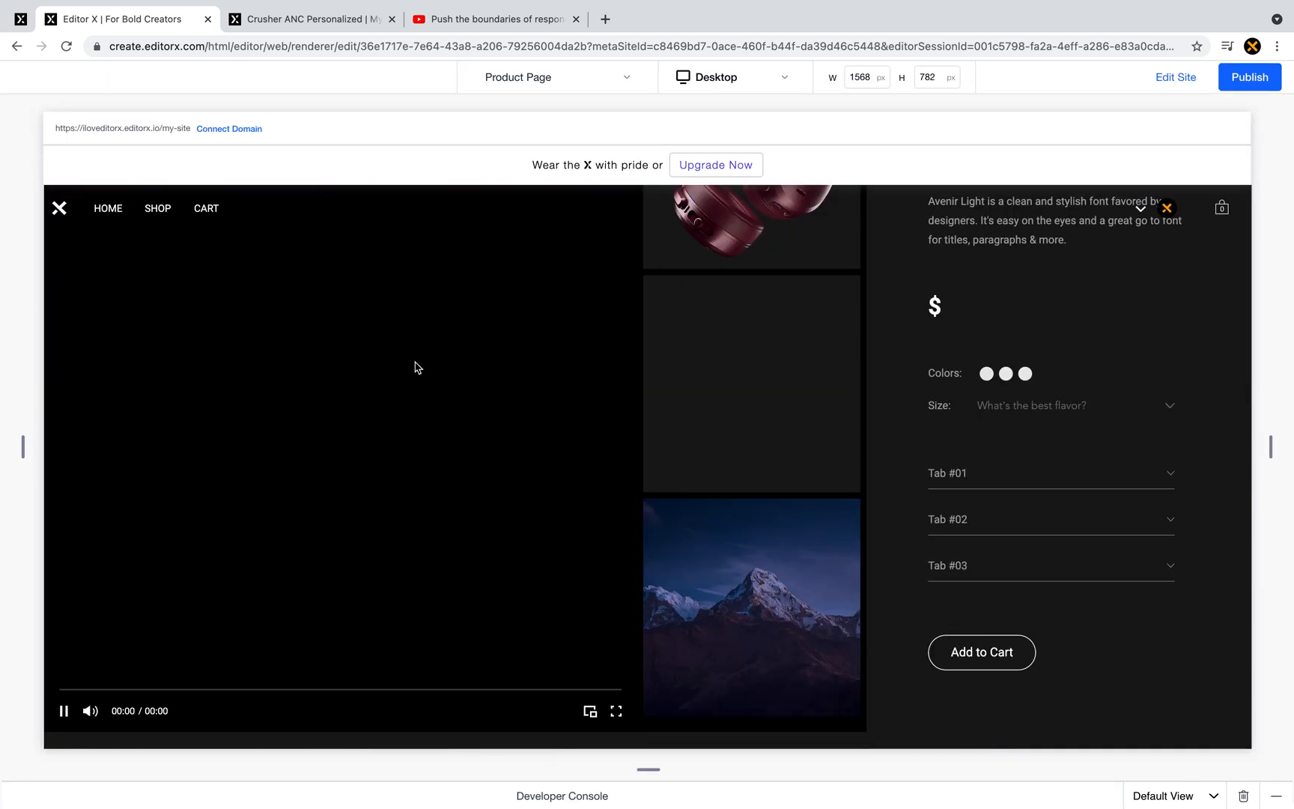
pyautogui.scroll(2, 420, 367)
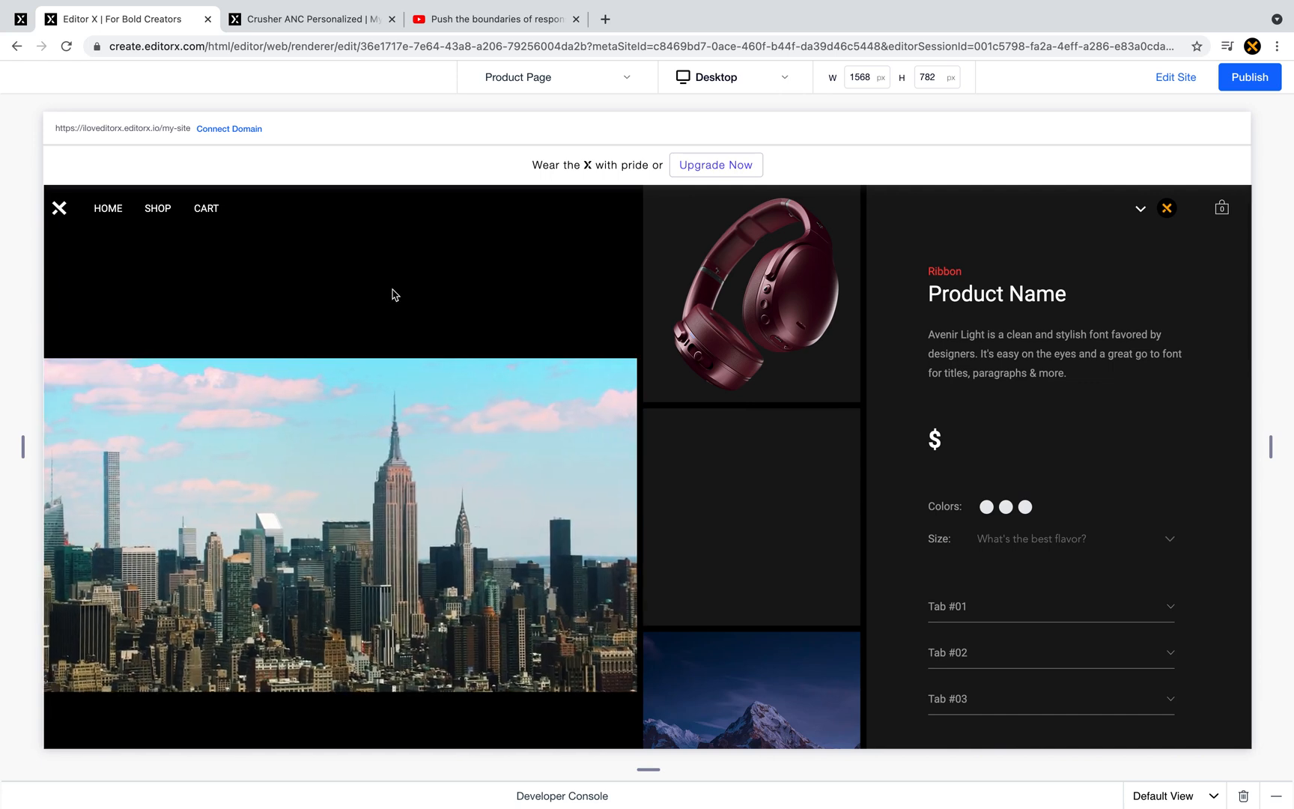
pyautogui.scroll(-3, 361, 480)
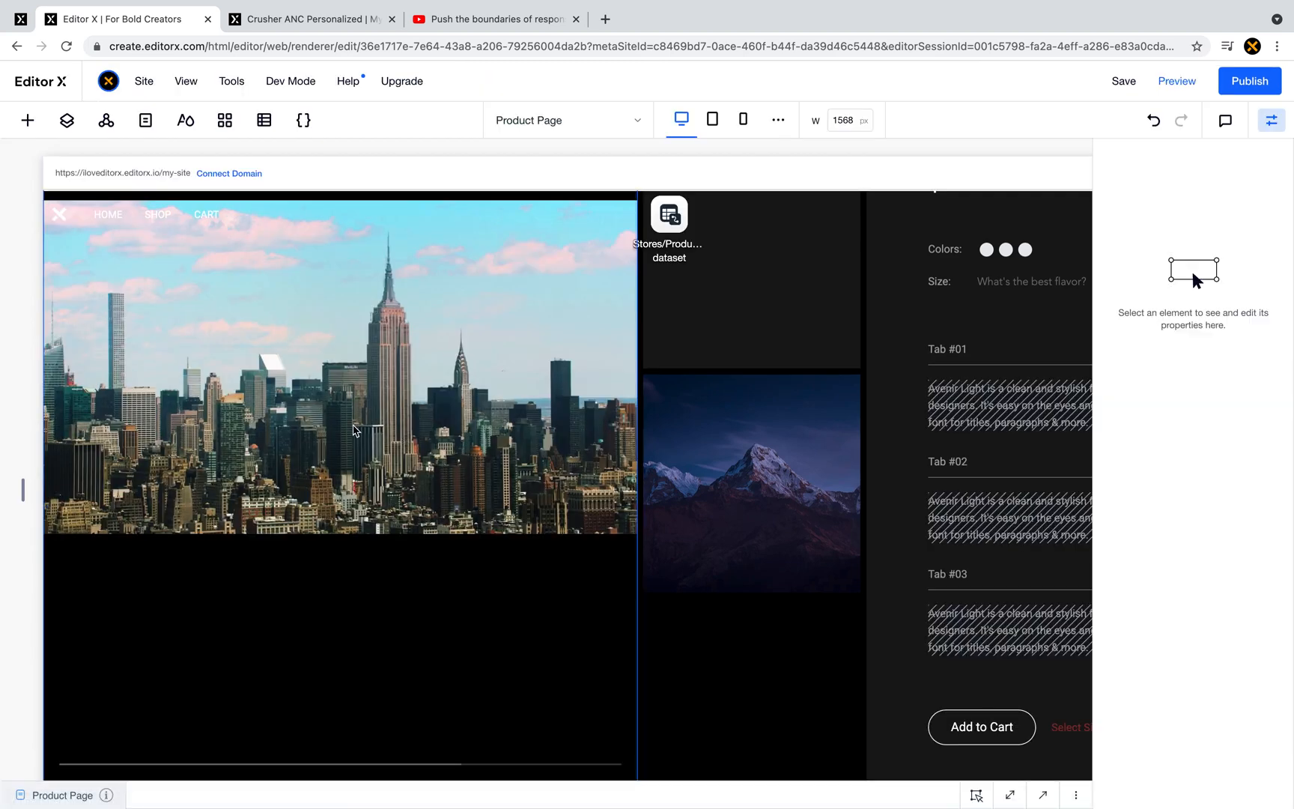
# - Delete the Video Player covering the video box
pyautogui.click(355, 431)
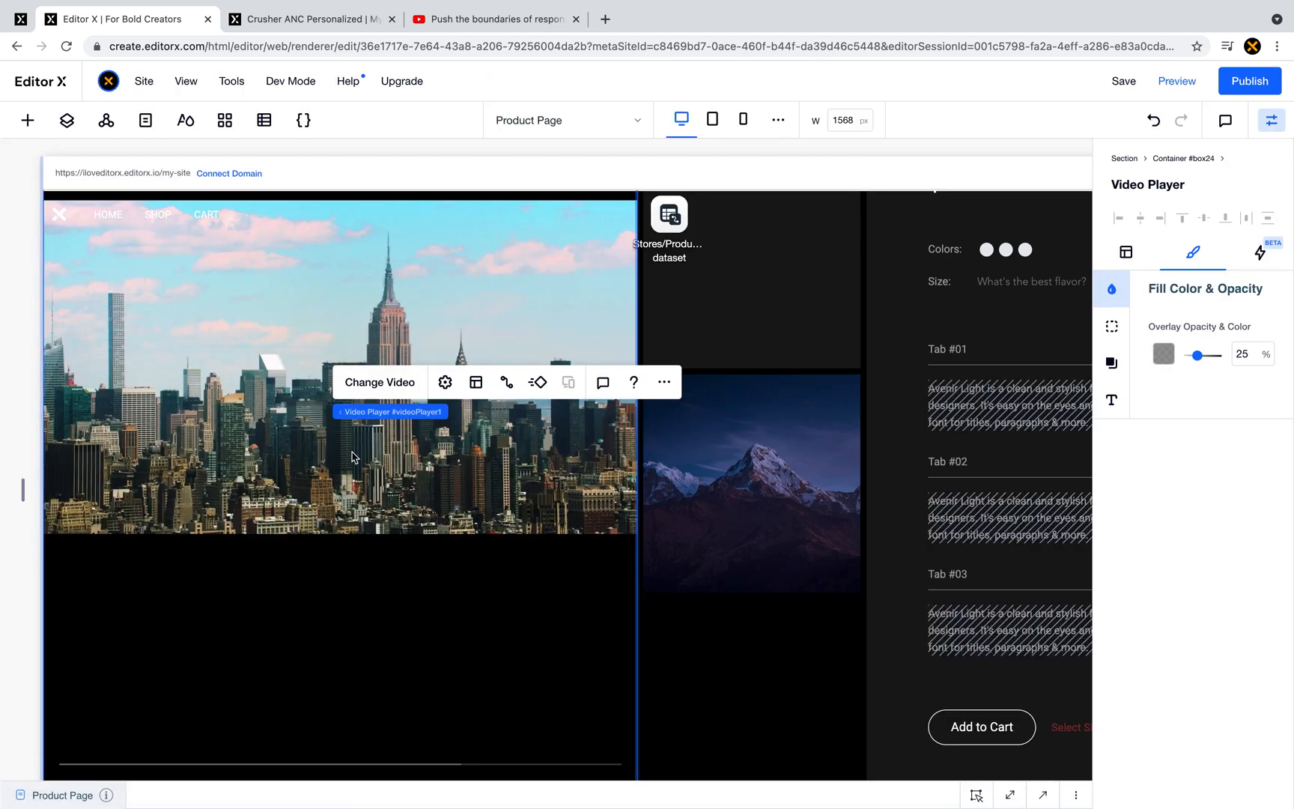
pyautogui.scroll(1, 346, 501)
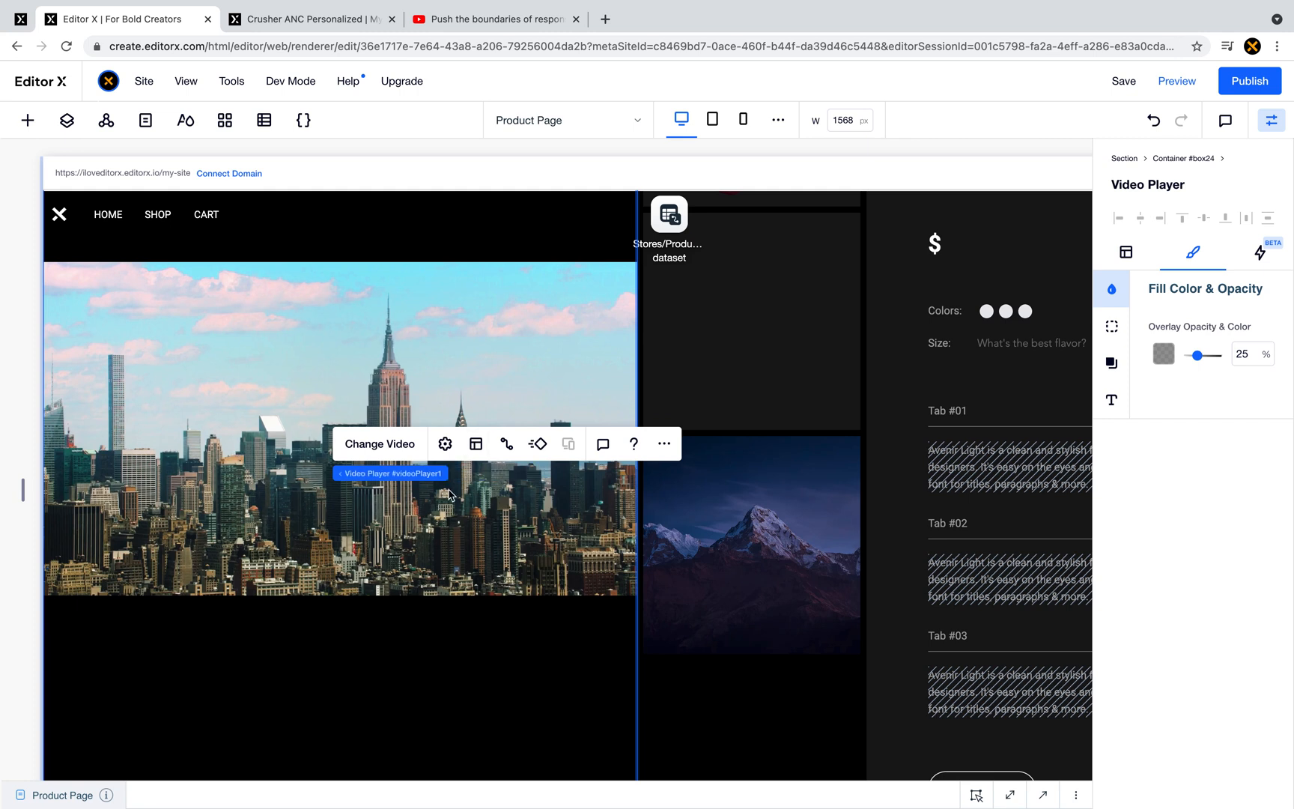
pyautogui.rightClick(236, 452)
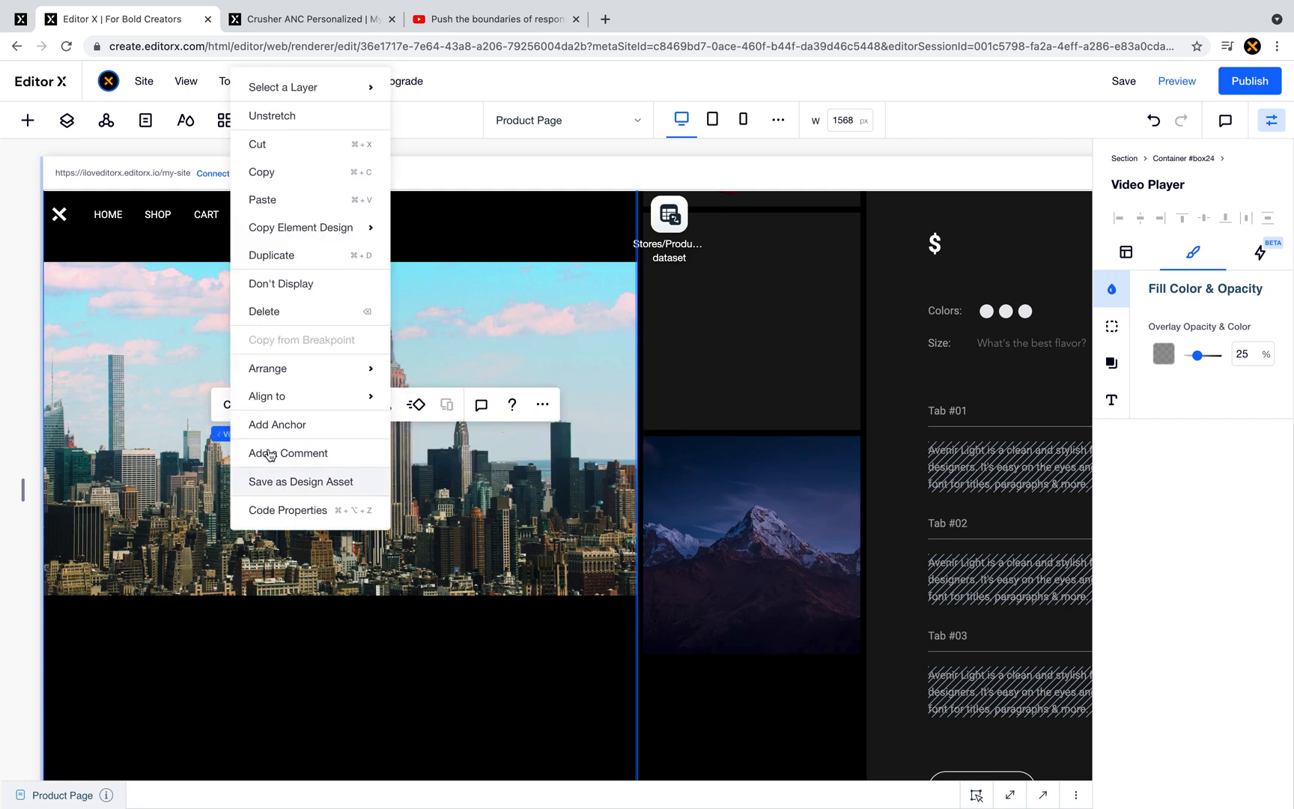
pyautogui.click(314, 318)
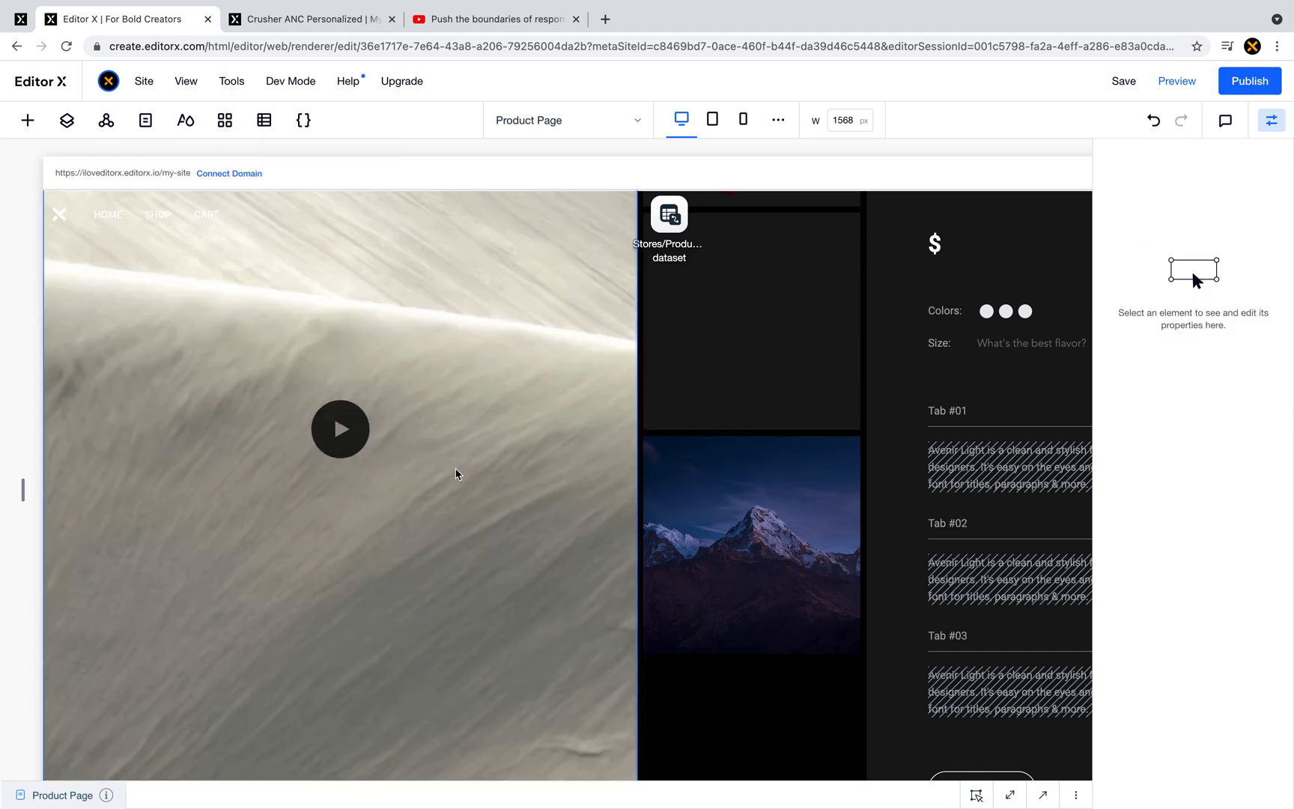
# - Preview the product page with the developer console minimized and examine how the video box fills its container
pyautogui.click(456, 471)
pyautogui.click(1177, 81)
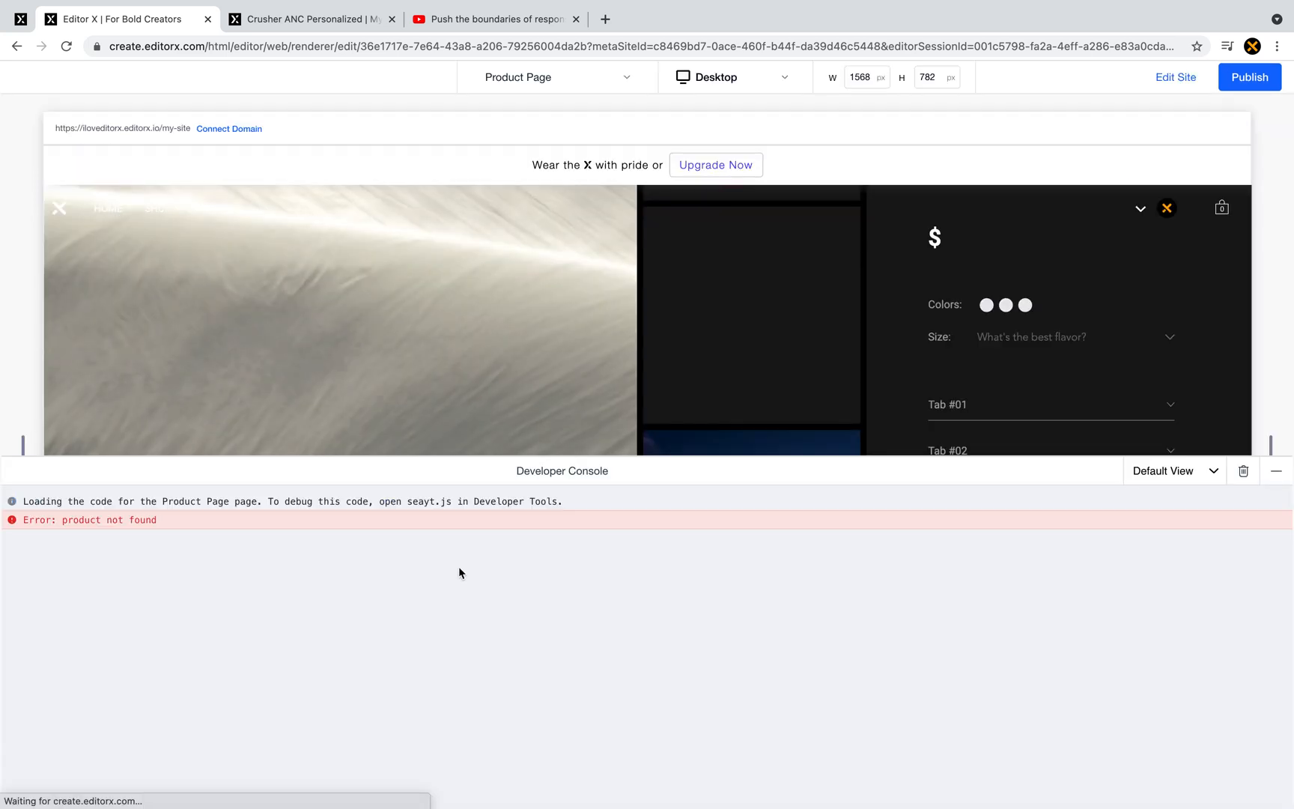
pyautogui.click(1276, 470)
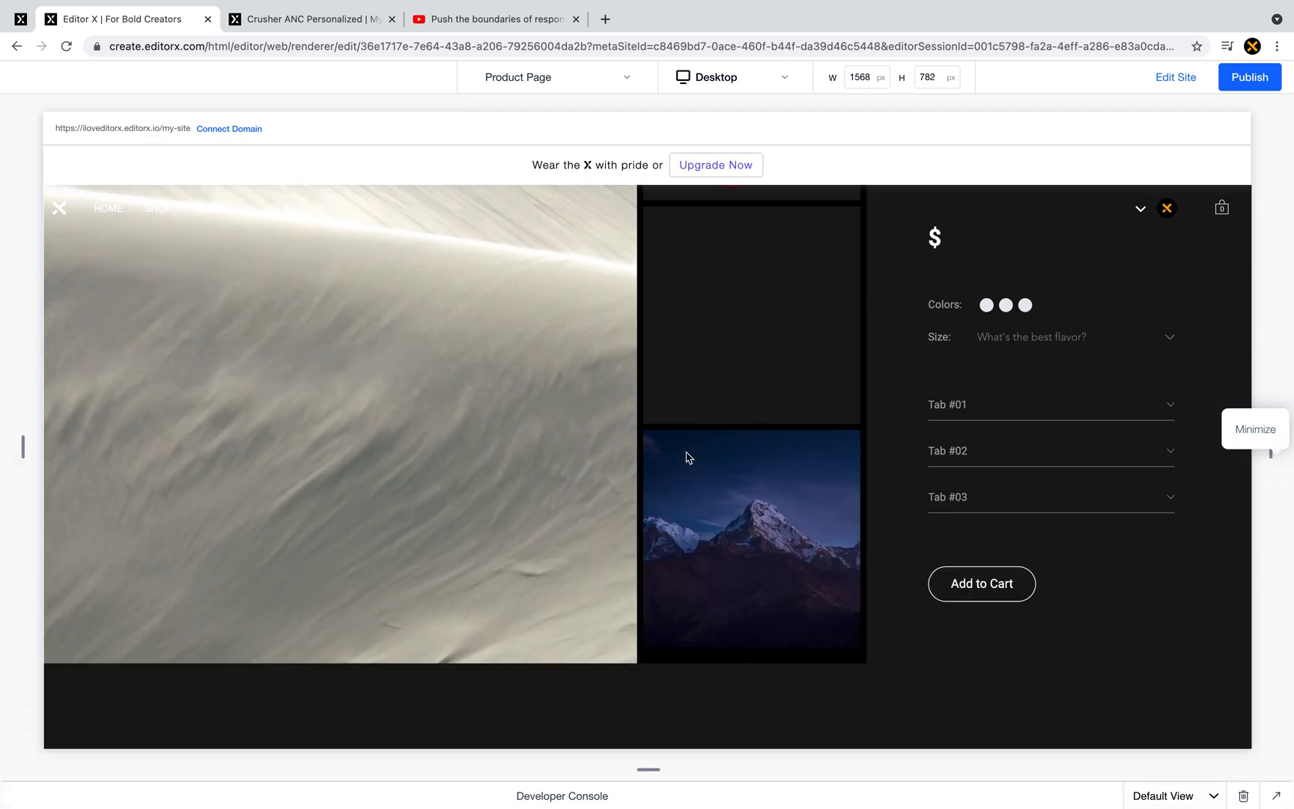
pyautogui.scroll(3, 567, 488)
pyautogui.scroll(-1, 423, 617)
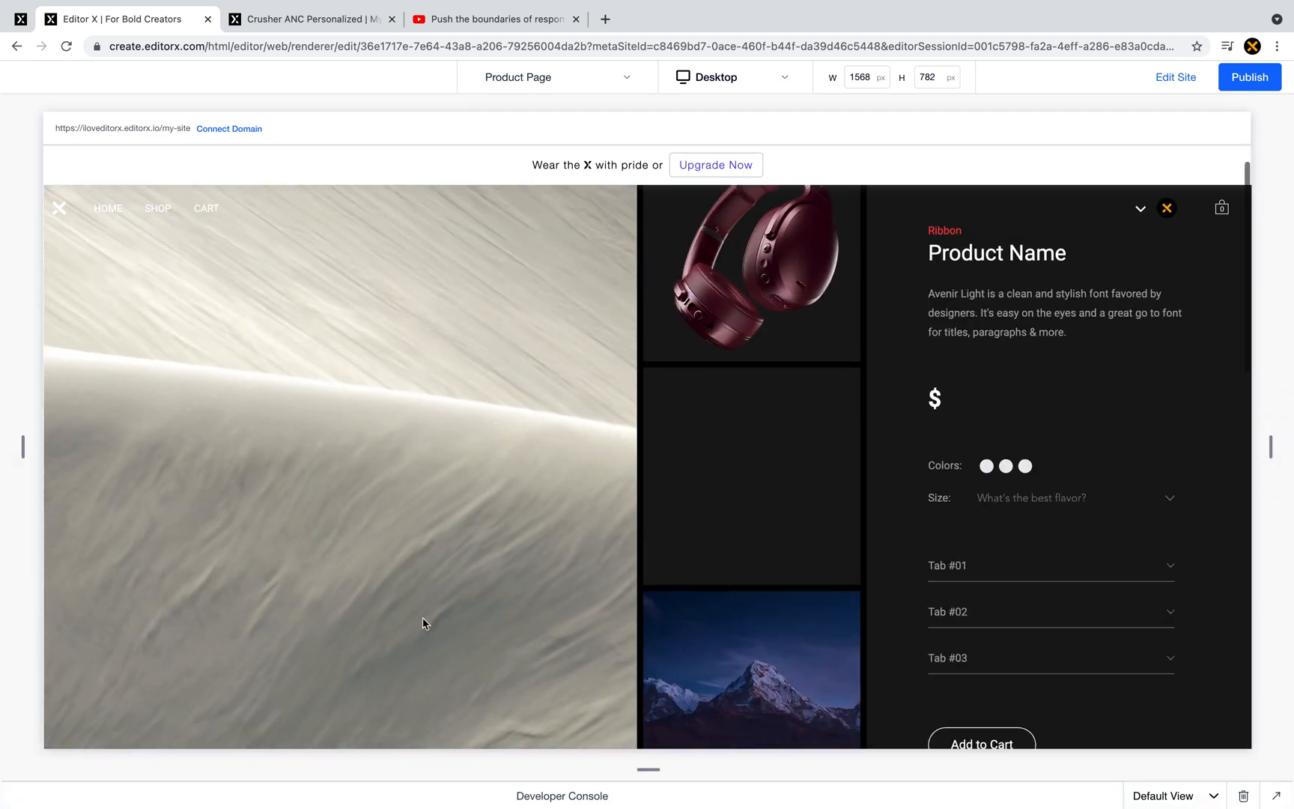
pyautogui.scroll(-1, 422, 617)
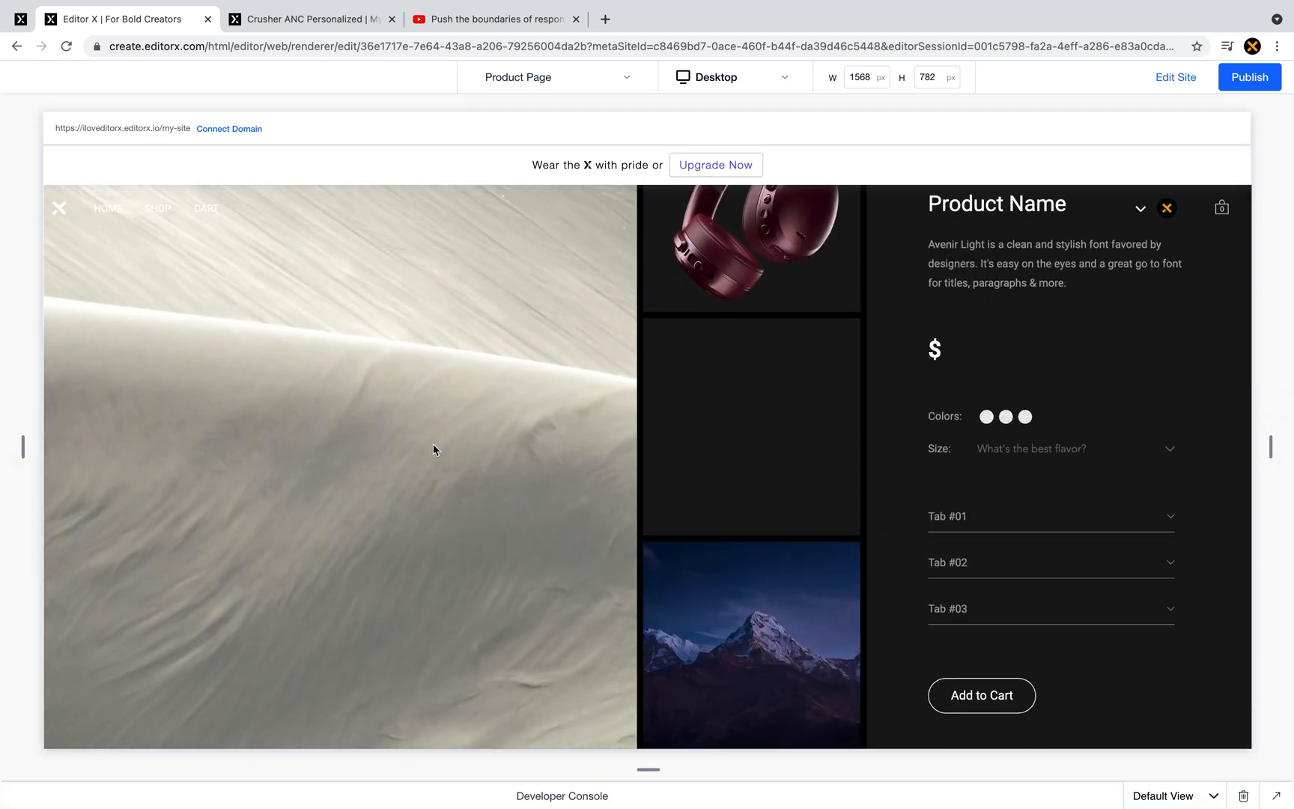
pyautogui.moveTo(342, 477)
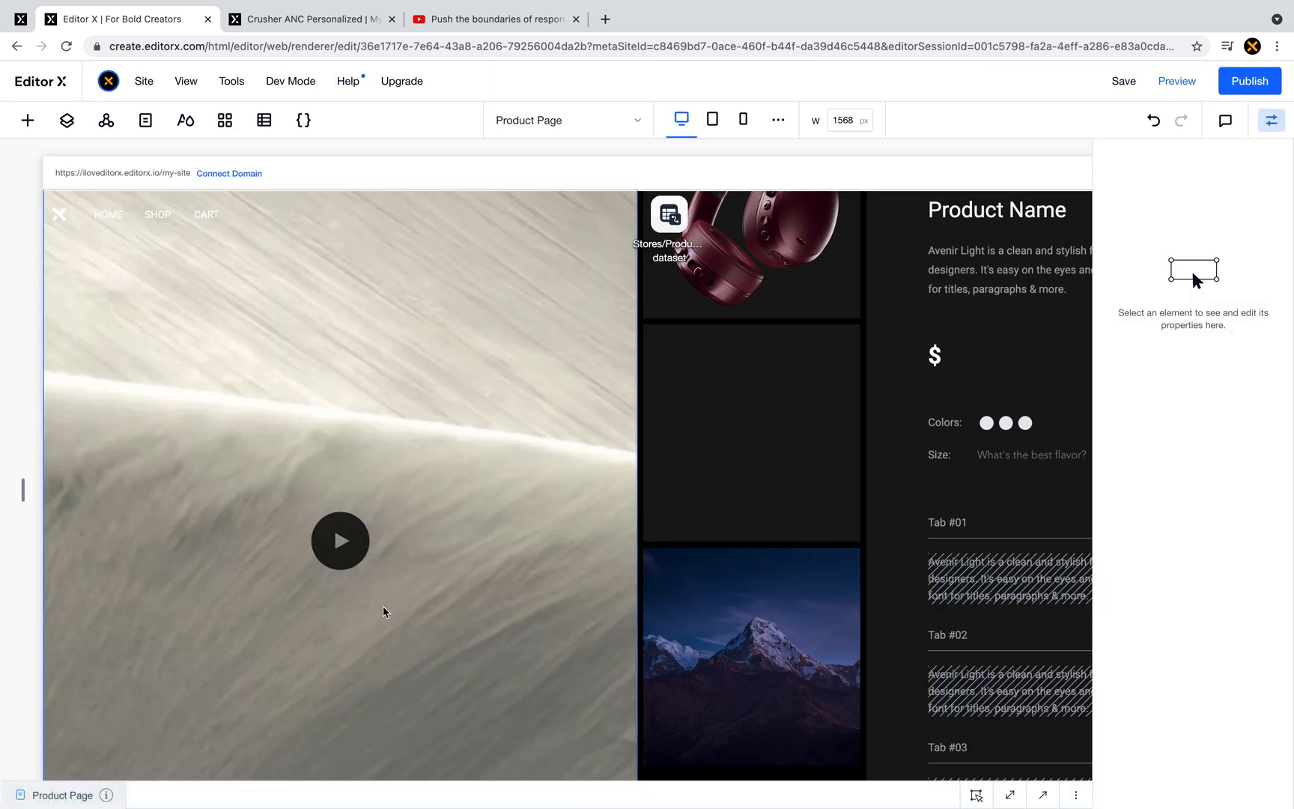
# - Change the video box's play button fill to the white theme color
pyautogui.click(342, 554)
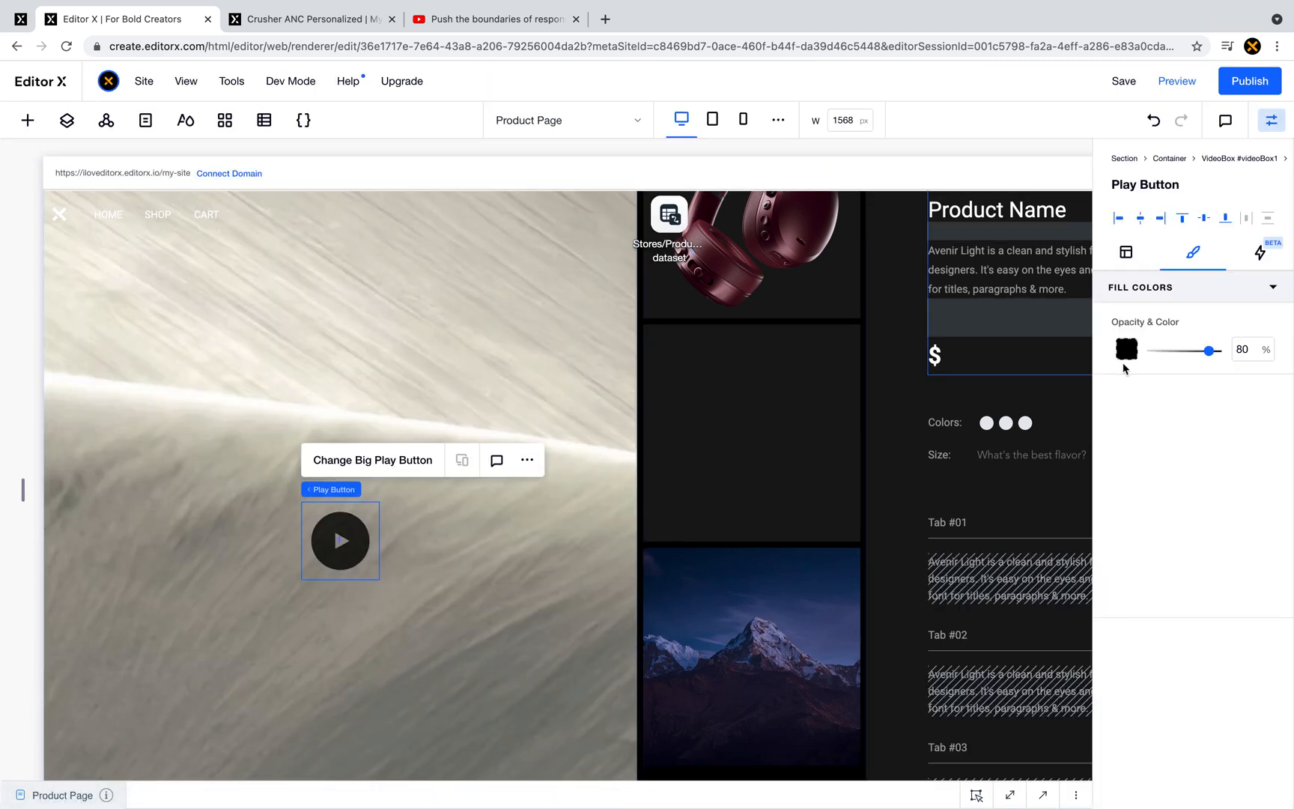
pyautogui.click(1128, 351)
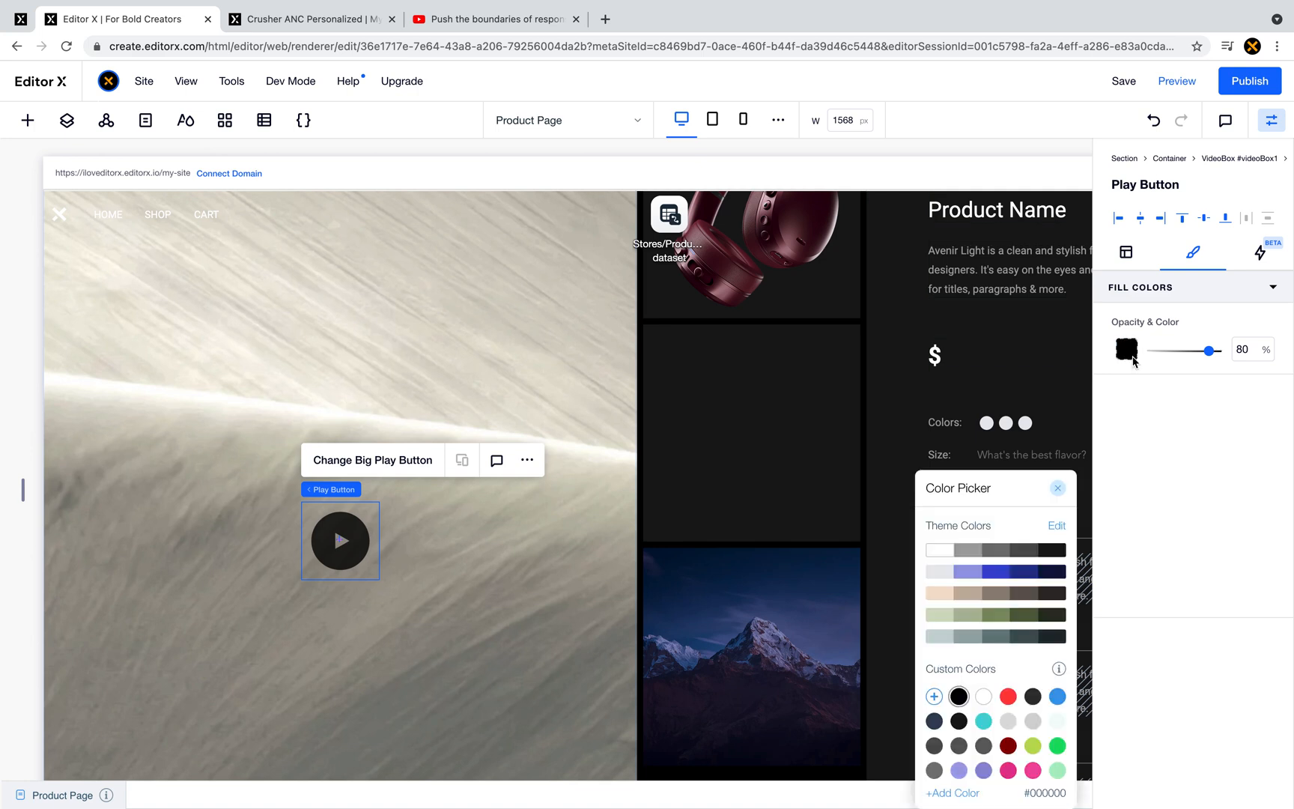
pyautogui.click(941, 552)
pyautogui.click(517, 358)
# - Replace the video box's video with the headphones clip from the Crusher ANC folder in the site files
pyautogui.click(426, 333)
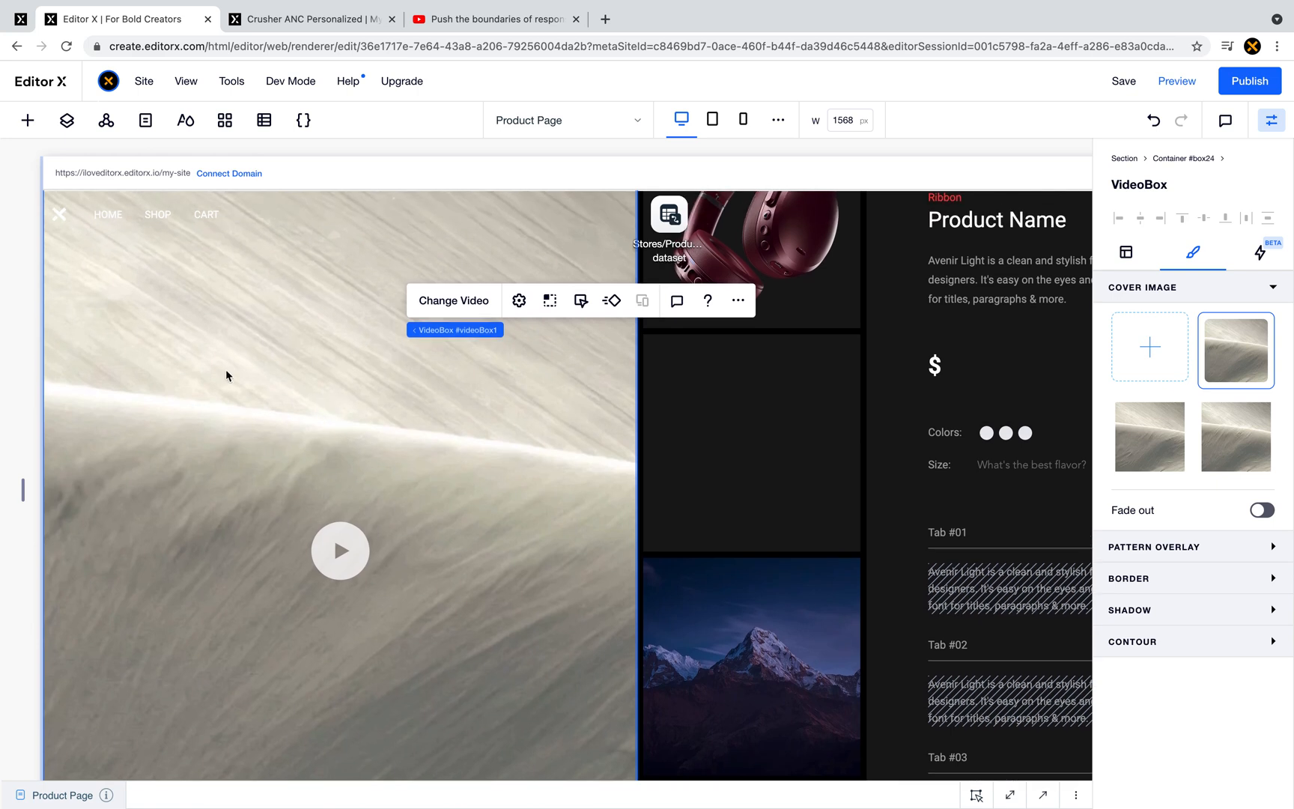
pyautogui.click(454, 301)
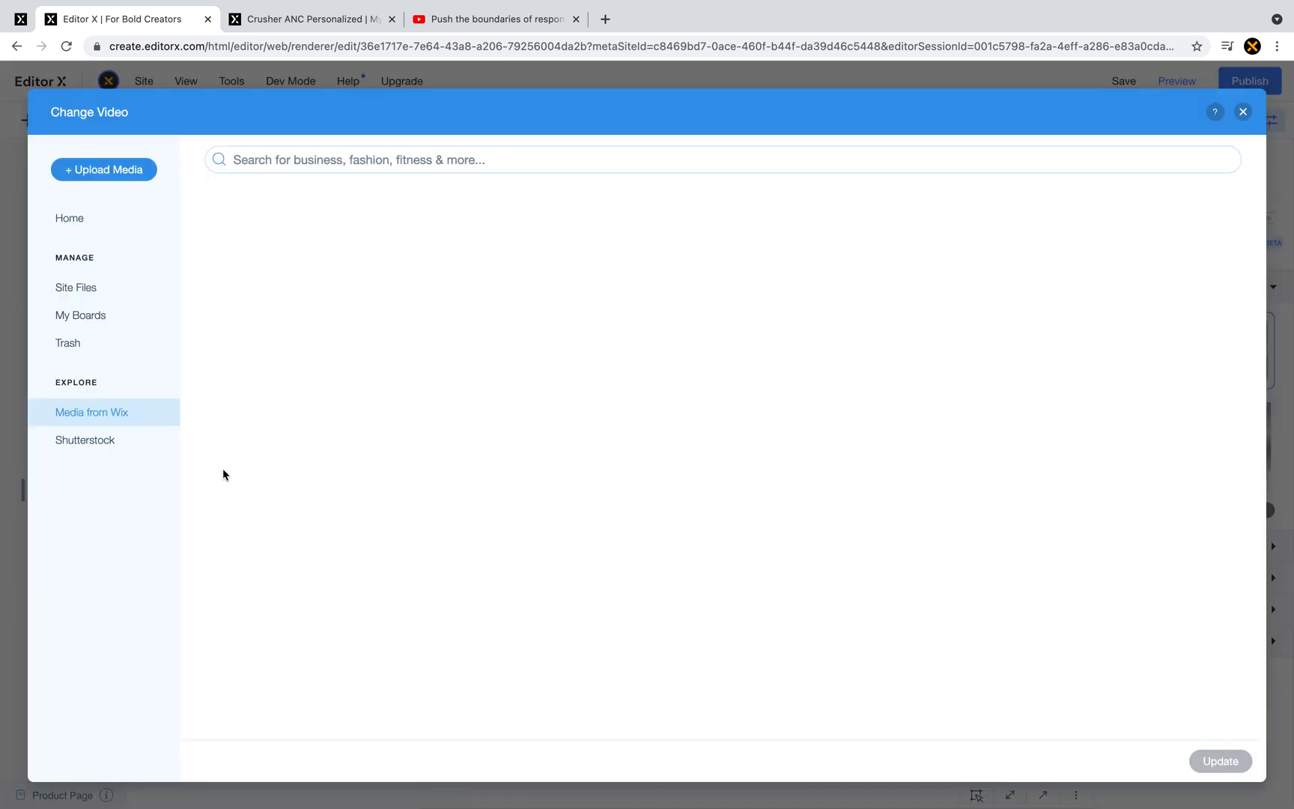
pyautogui.click(111, 292)
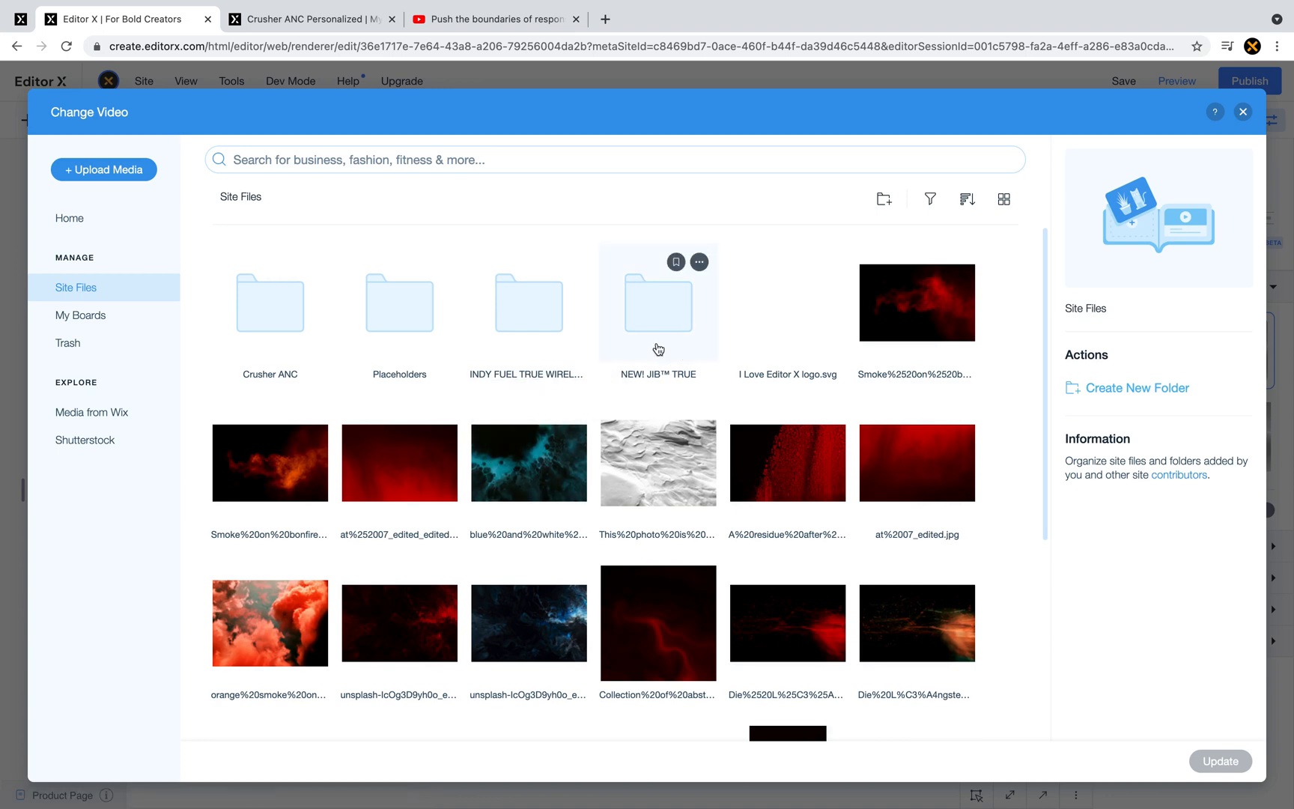
pyautogui.scroll(-5, 657, 348)
pyautogui.scroll(5, 658, 348)
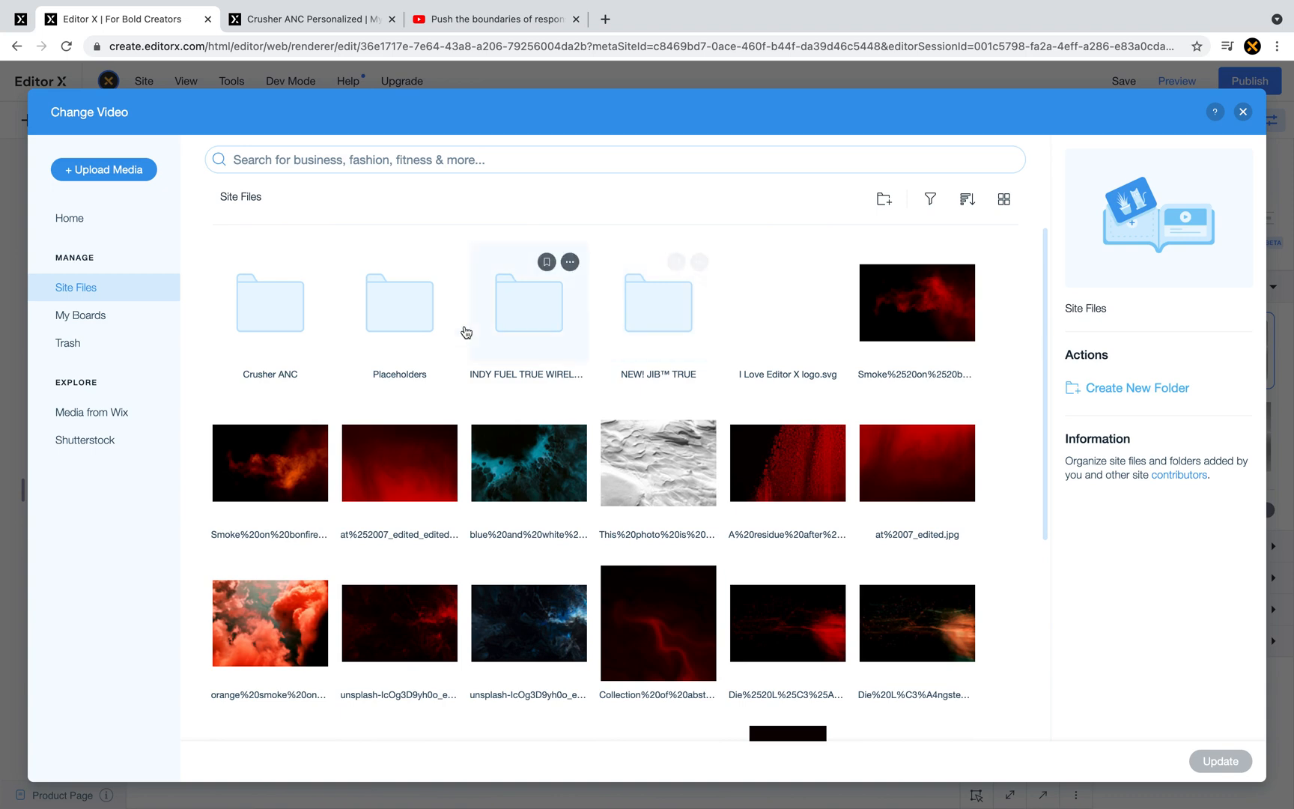
pyautogui.click(290, 322)
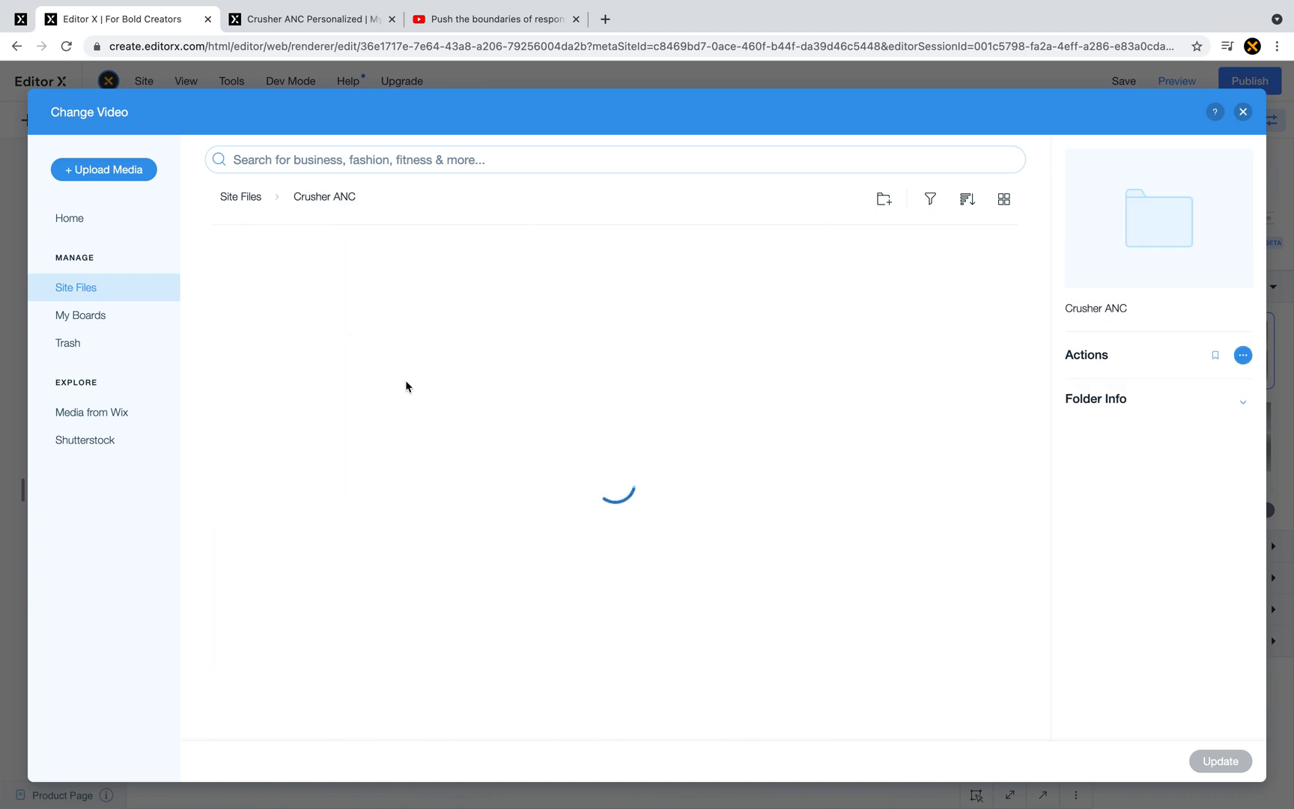
pyautogui.doubleClick(407, 328)
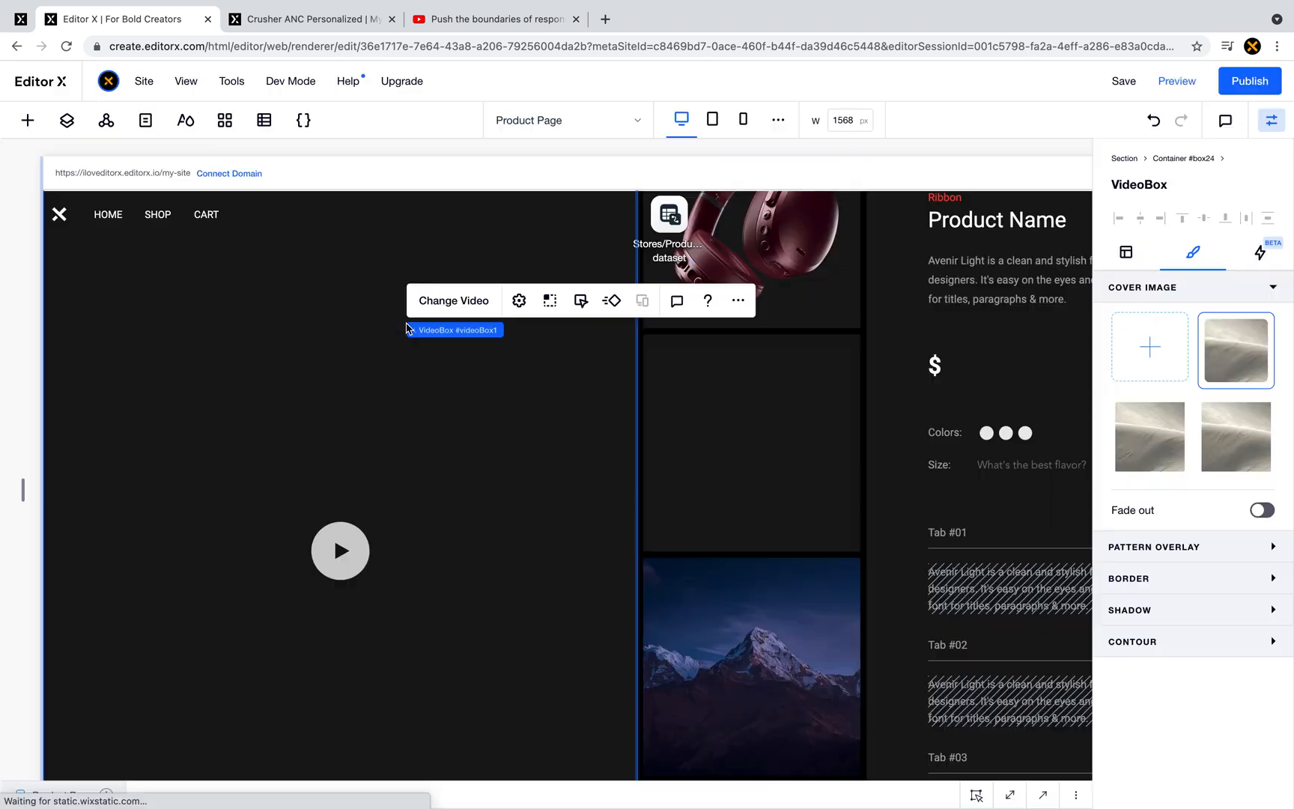
pyautogui.scroll(-2, 573, 589)
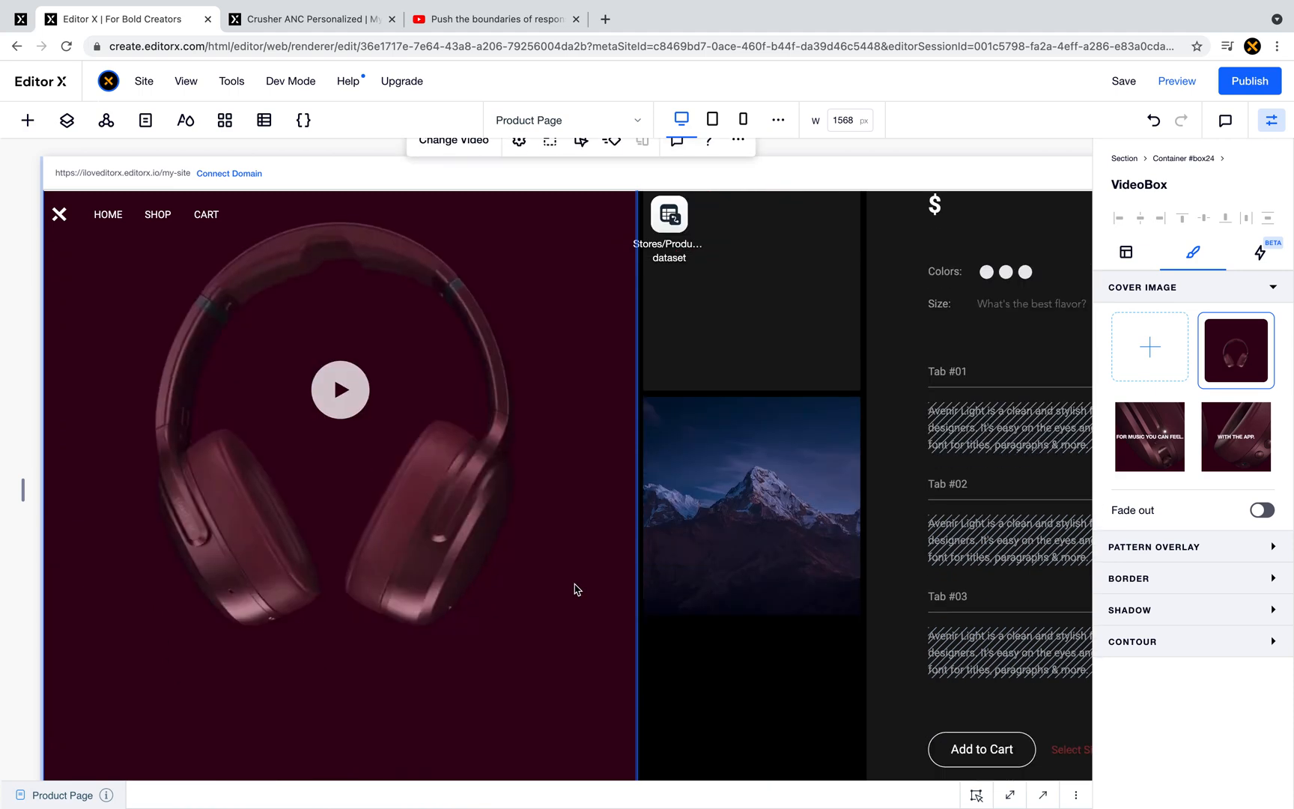
pyautogui.scroll(3, 572, 589)
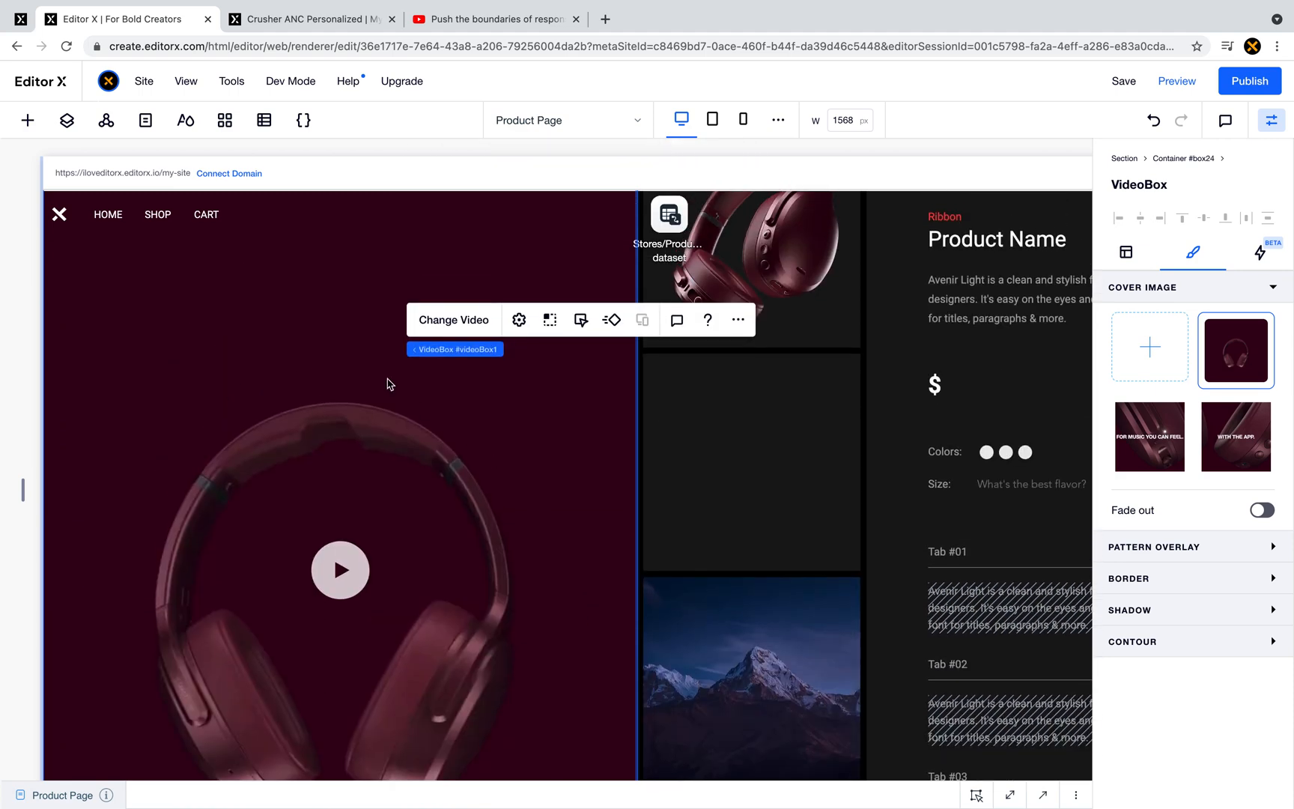
# - Add an image element over the headphones video
pyautogui.click(27, 120)
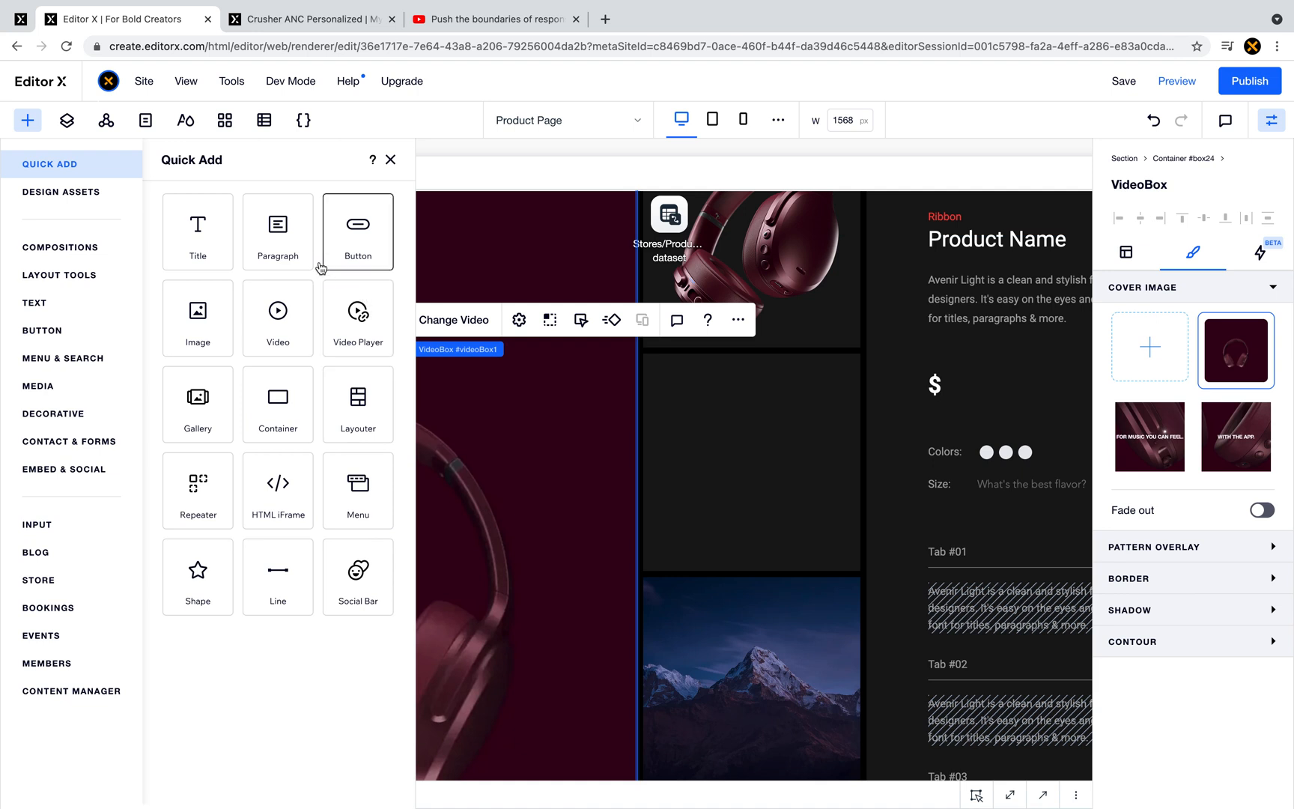
pyautogui.moveTo(198, 315); pyautogui.dragTo(277, 464)
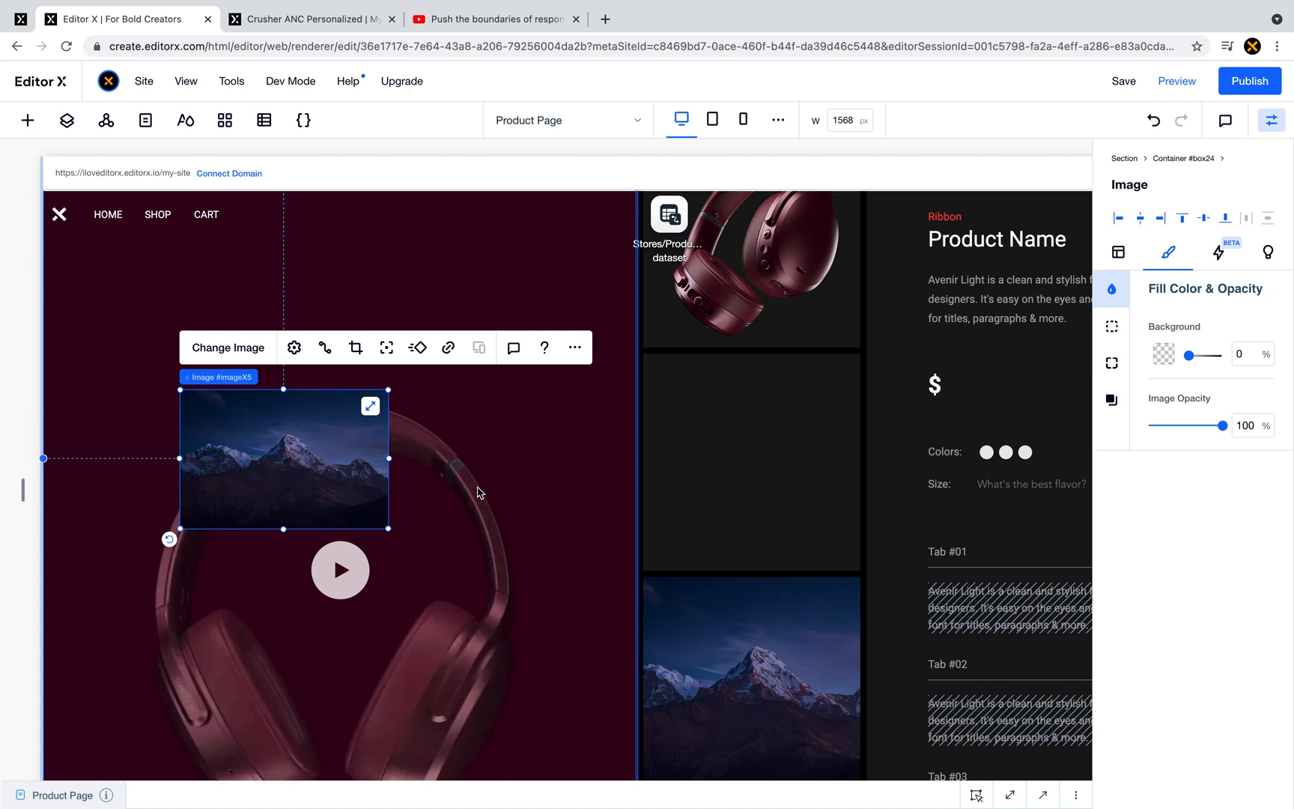
# - Try Fixed sizing on the dark main image in the lower product container and undo the change
pyautogui.scroll(-10, 734, 479)
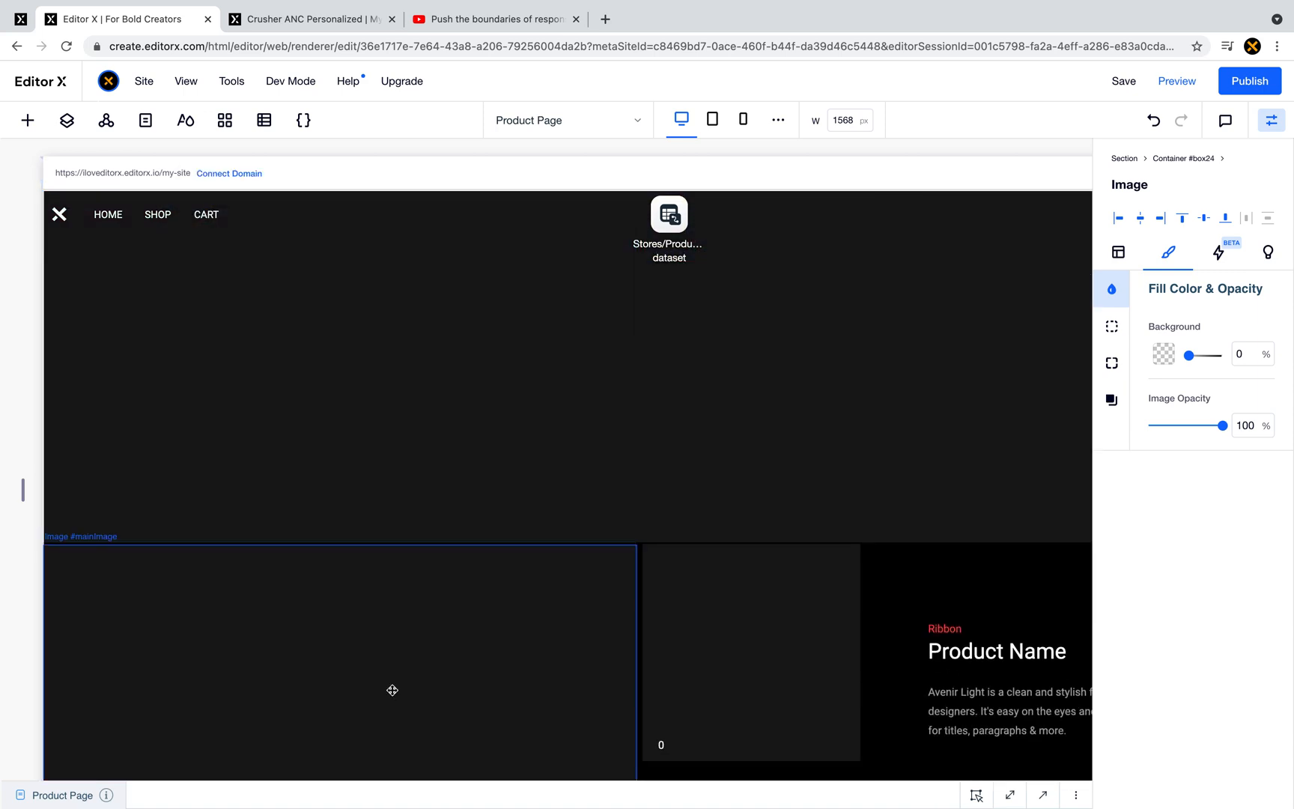
pyautogui.scroll(-6, 393, 689)
pyautogui.click(419, 489)
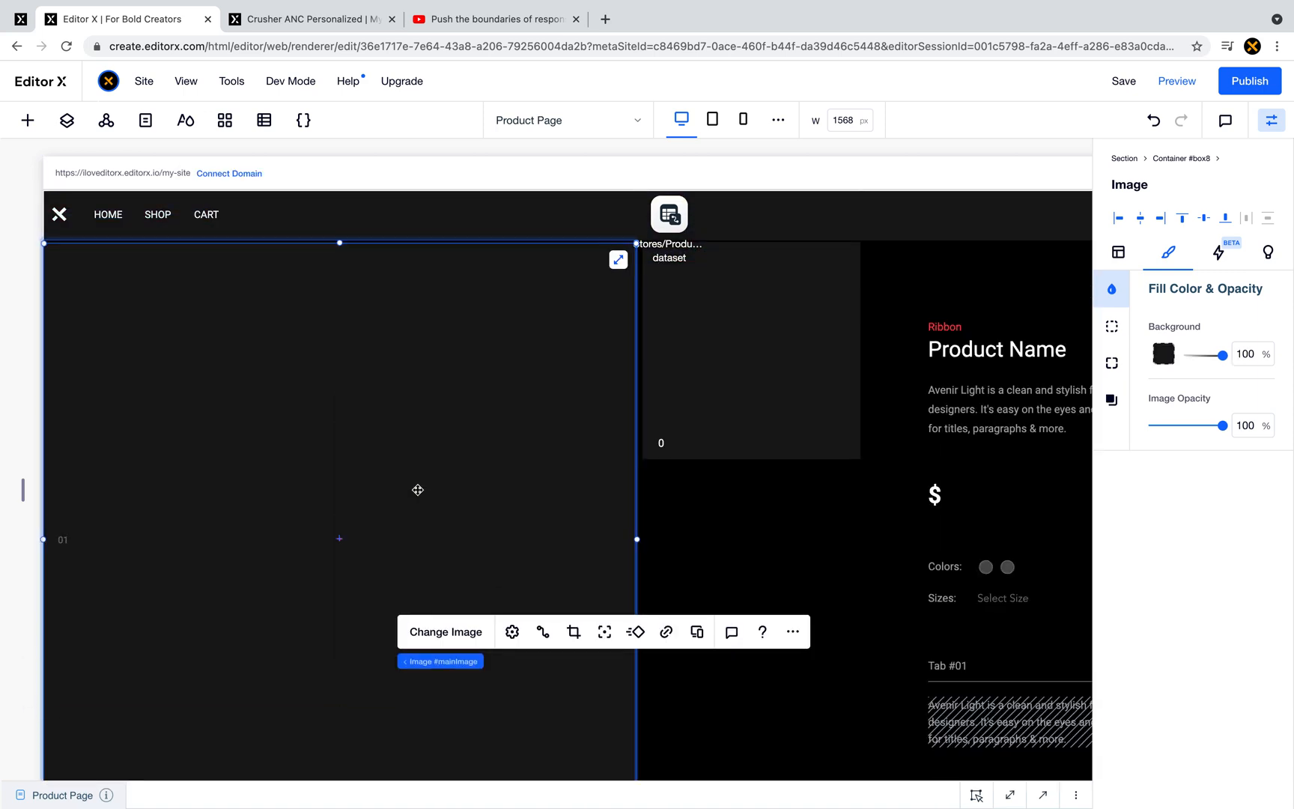
pyautogui.click(1118, 253)
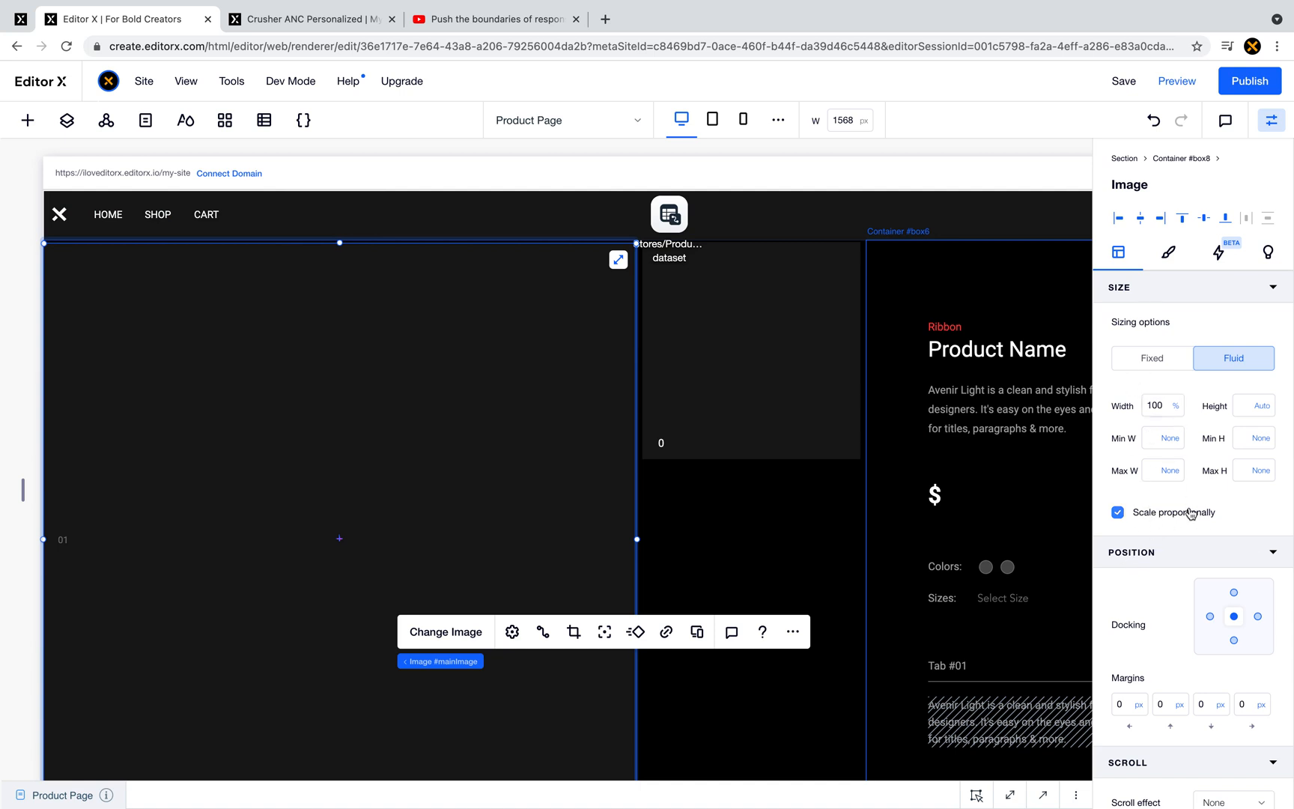
pyautogui.click(1170, 364)
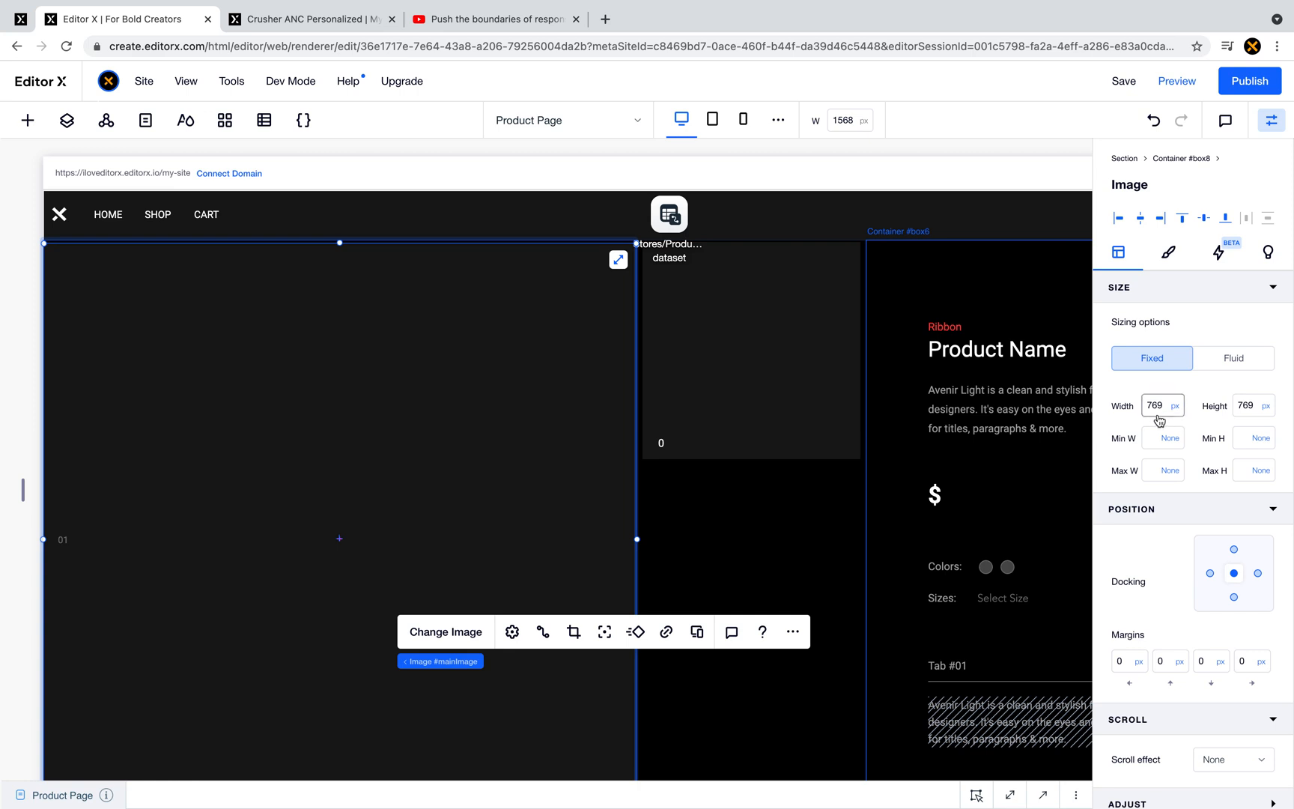
pyautogui.click(1160, 131)
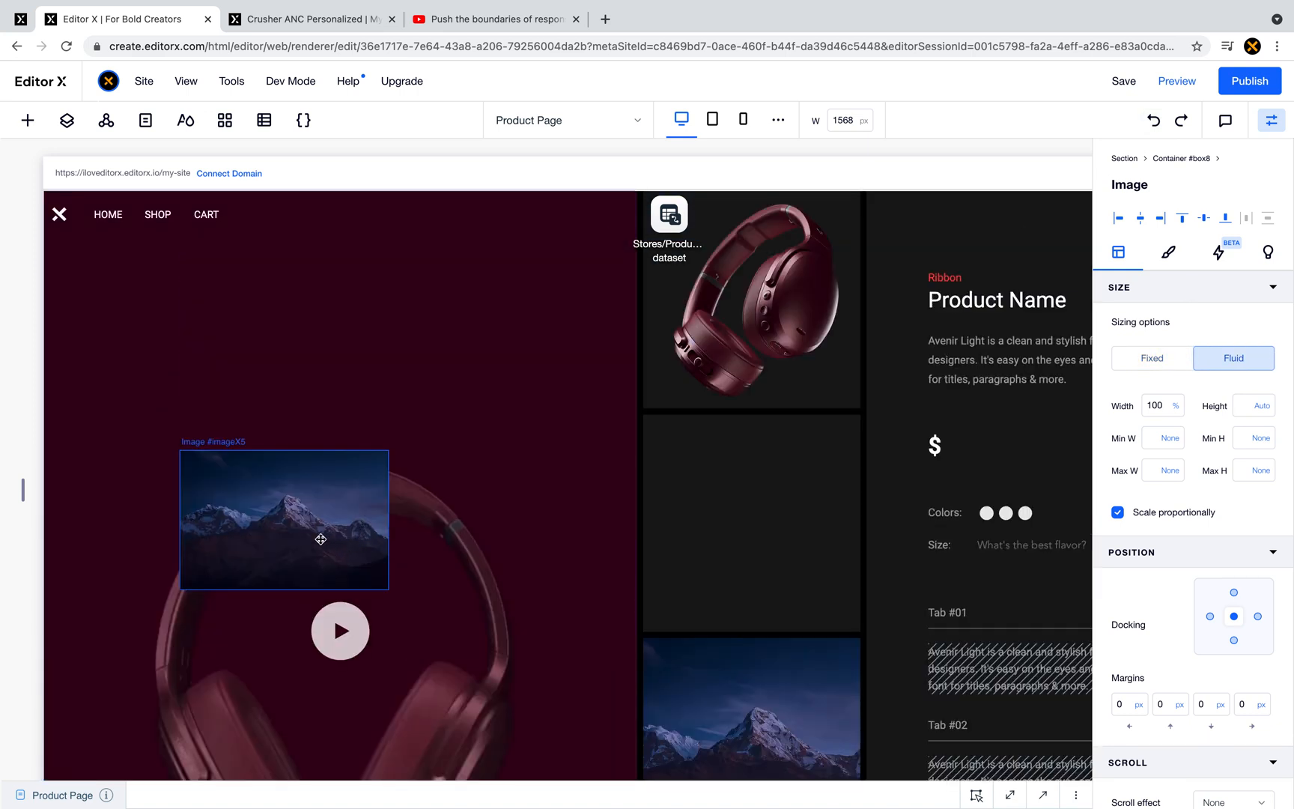
# - Switch the mountain image over the video to Fixed sizing and set its height to 269 px, making it square
pyautogui.click(321, 539)
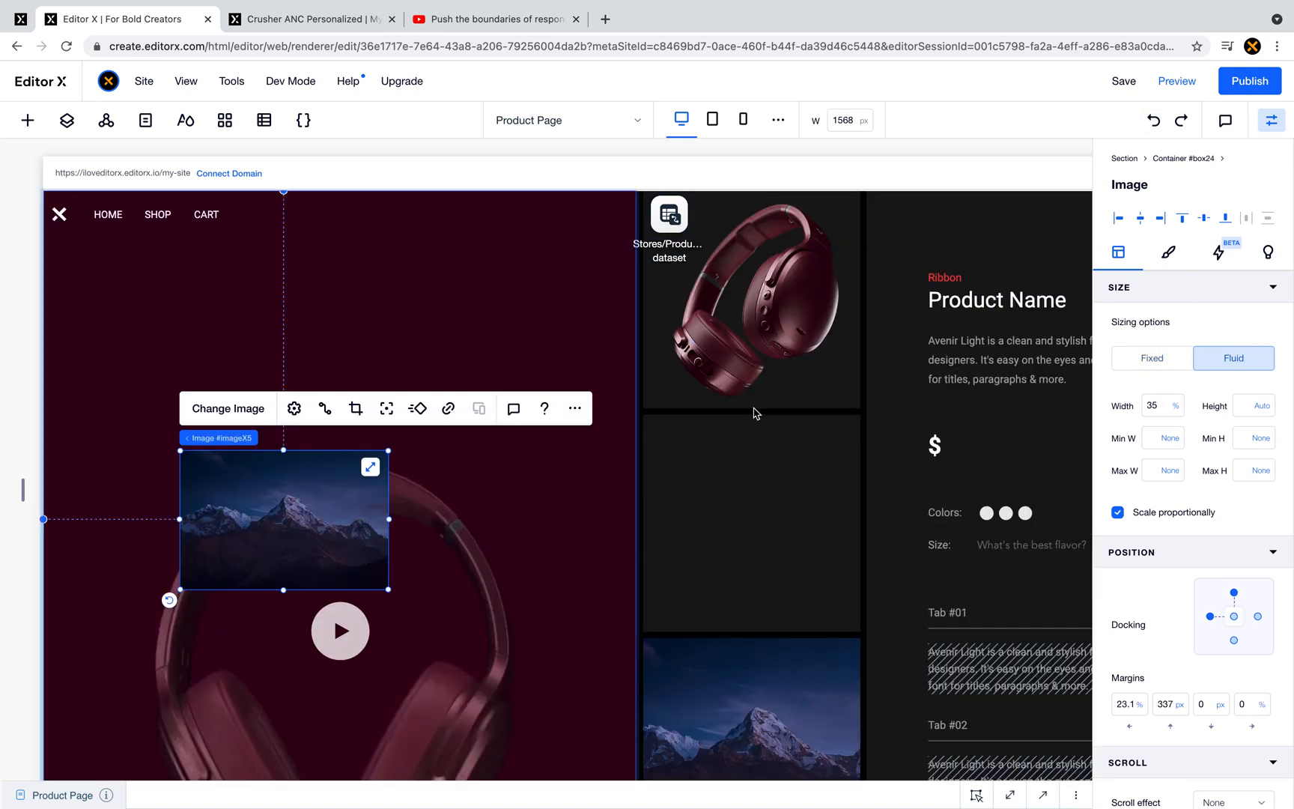
pyautogui.click(1167, 360)
pyautogui.click(1162, 413)
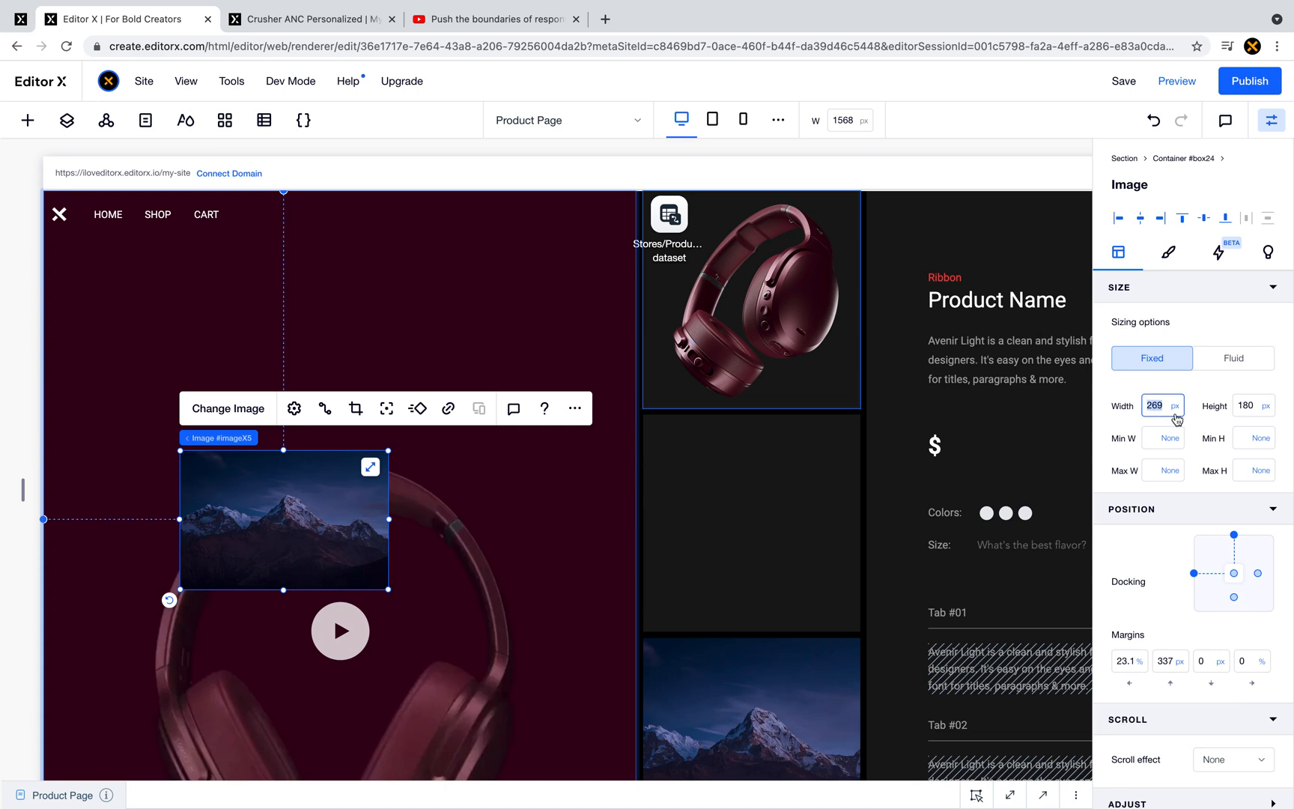
pyautogui.click(1251, 408)
pyautogui.write('269')
pyautogui.press('Return')
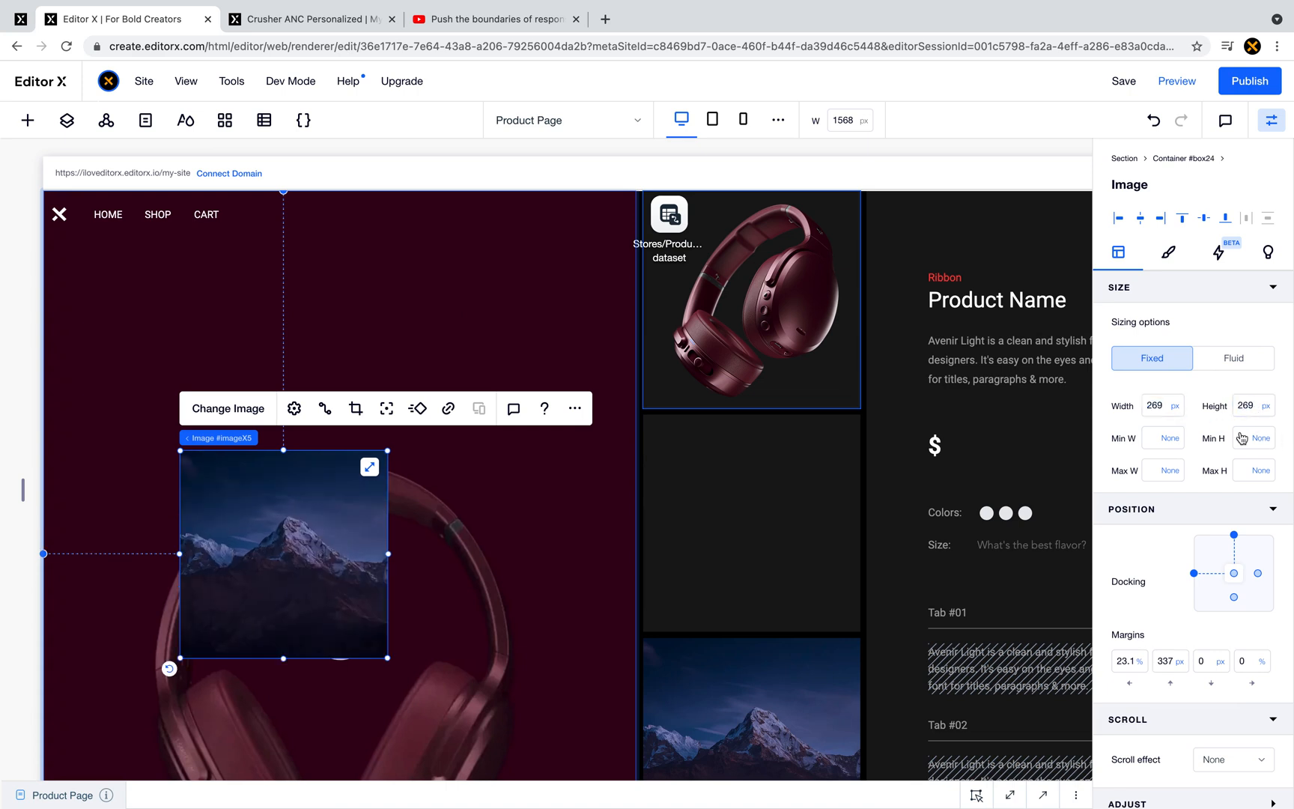
# - Switch the mountain image to Fluid sizing, dock it at the centre of its container and set its margins to 0
pyautogui.click(1232, 360)
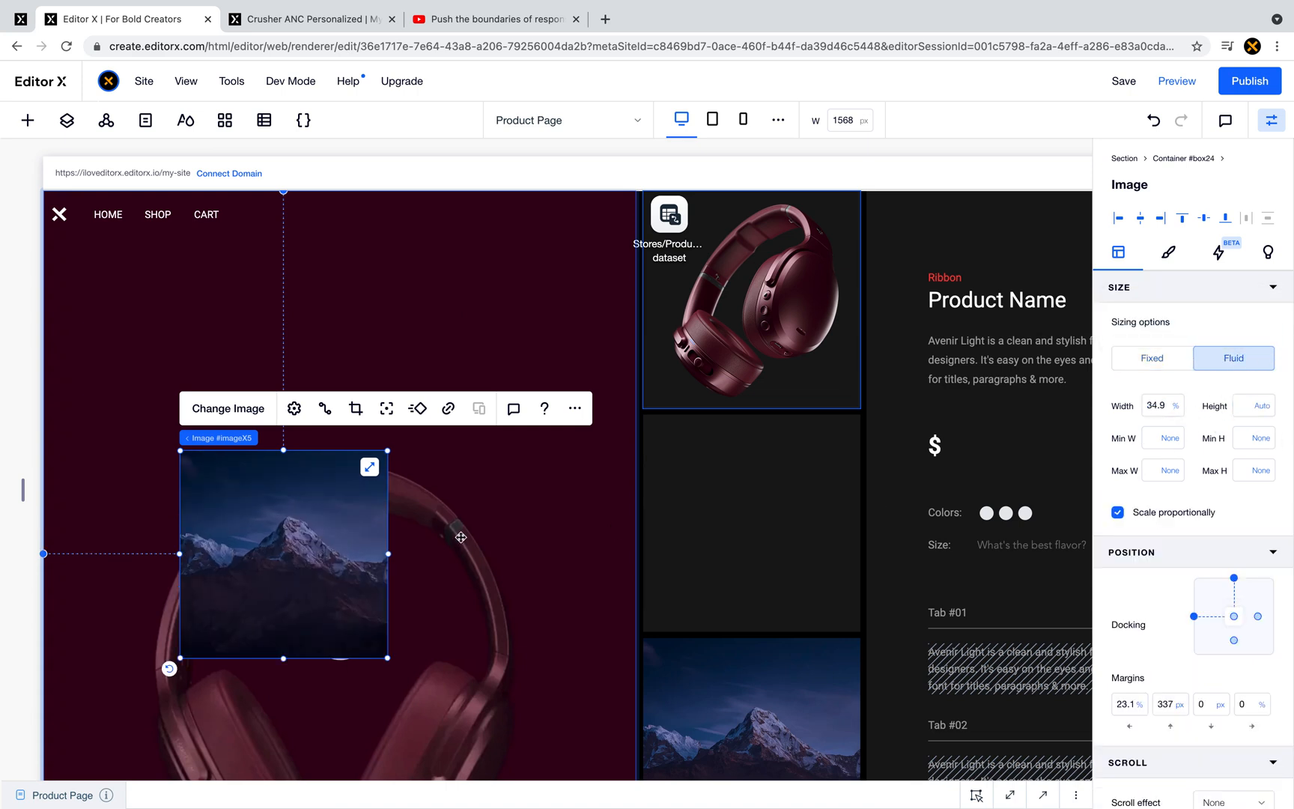
pyautogui.click(1133, 710)
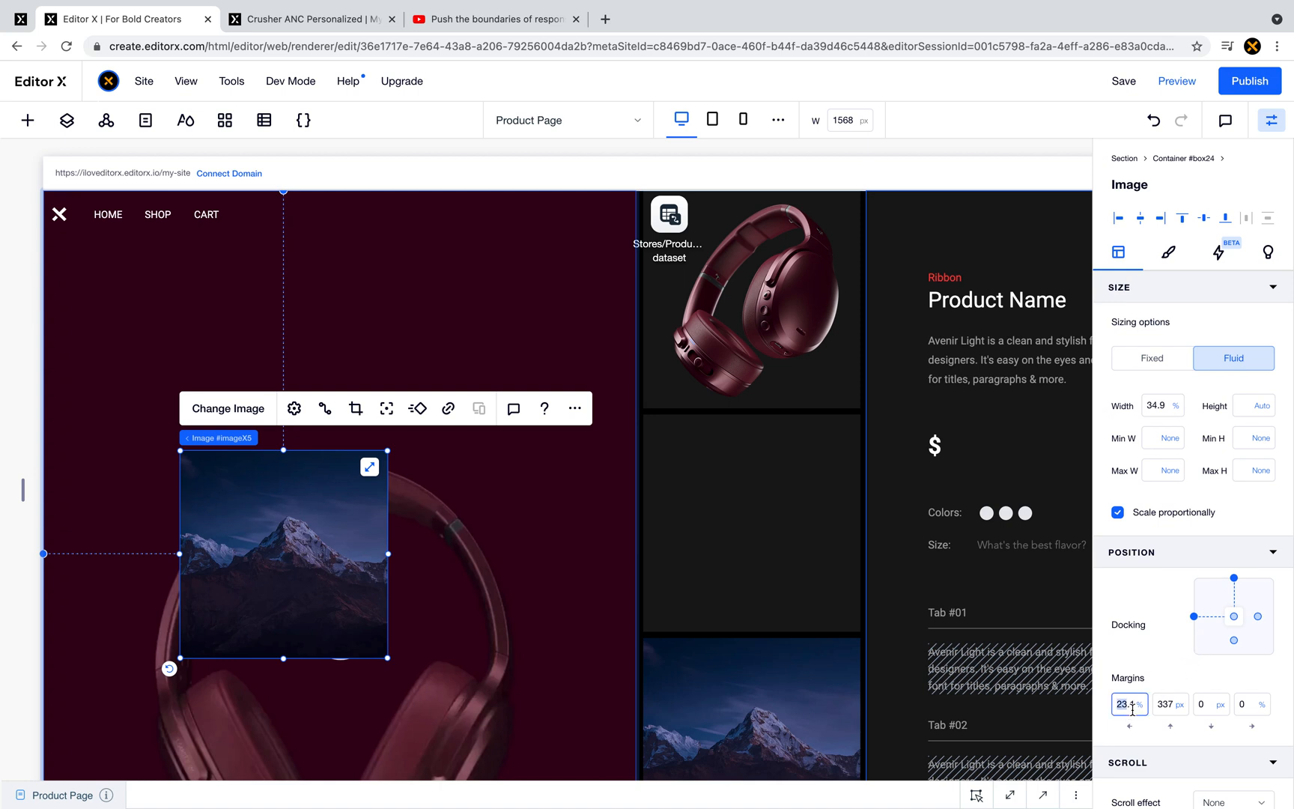
pyautogui.click(1235, 578)
pyautogui.click(1113, 710)
pyautogui.write('0')
pyautogui.press('Tab')
pyautogui.write('0')
pyautogui.press('Tab')
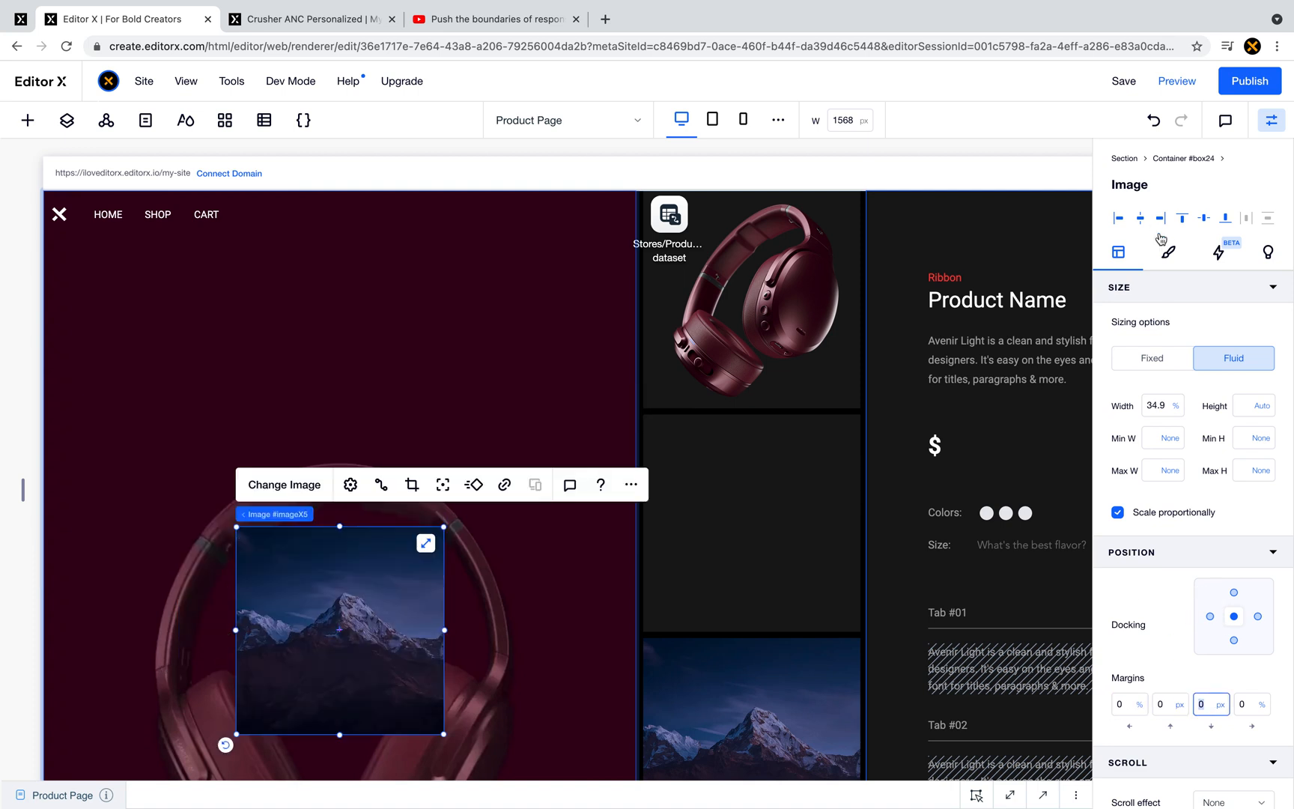
# - Set the mountain image's width to 100% so it spans its container
pyautogui.click(1160, 408)
pyautogui.write('100')
pyautogui.press('Return')
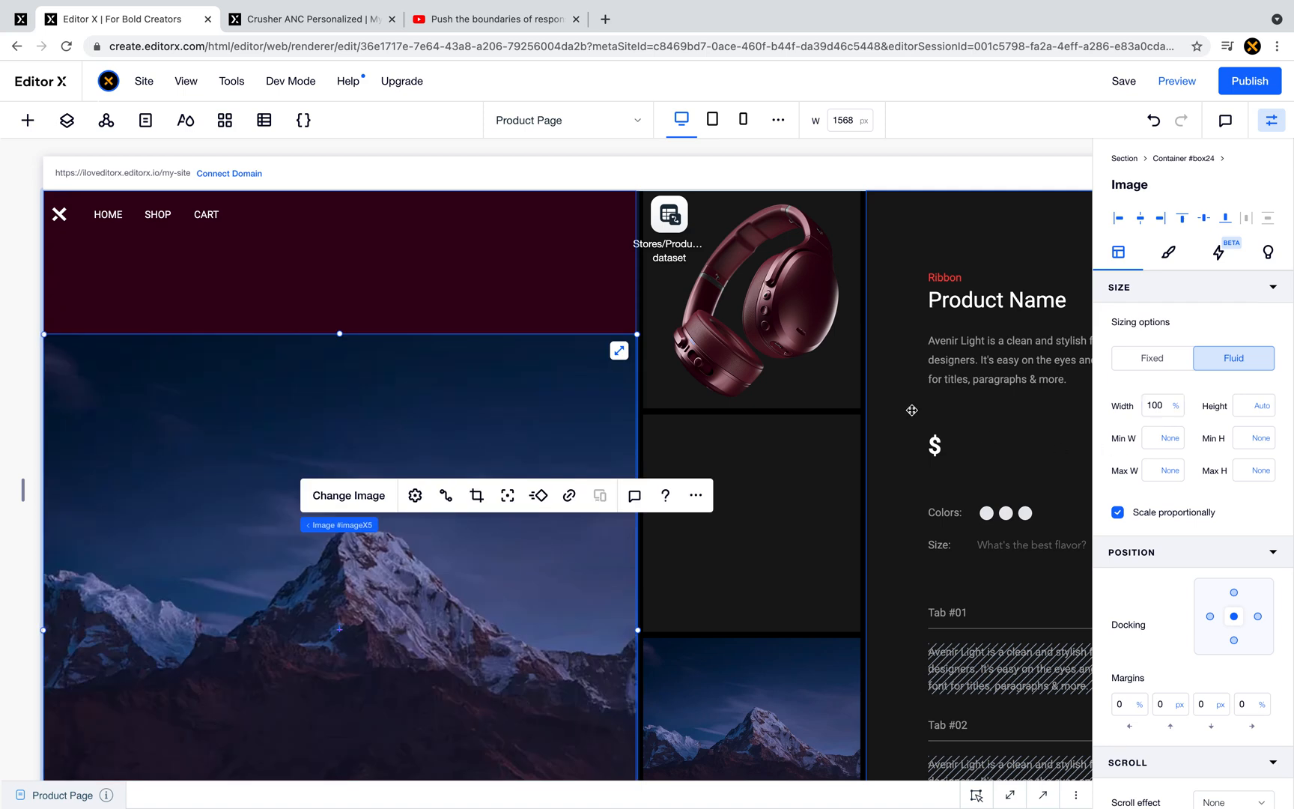
# - Replace the mountain image with the red headphones picture from the Crusher ANC folder in the site files
pyautogui.scroll(-5, 506, 455)
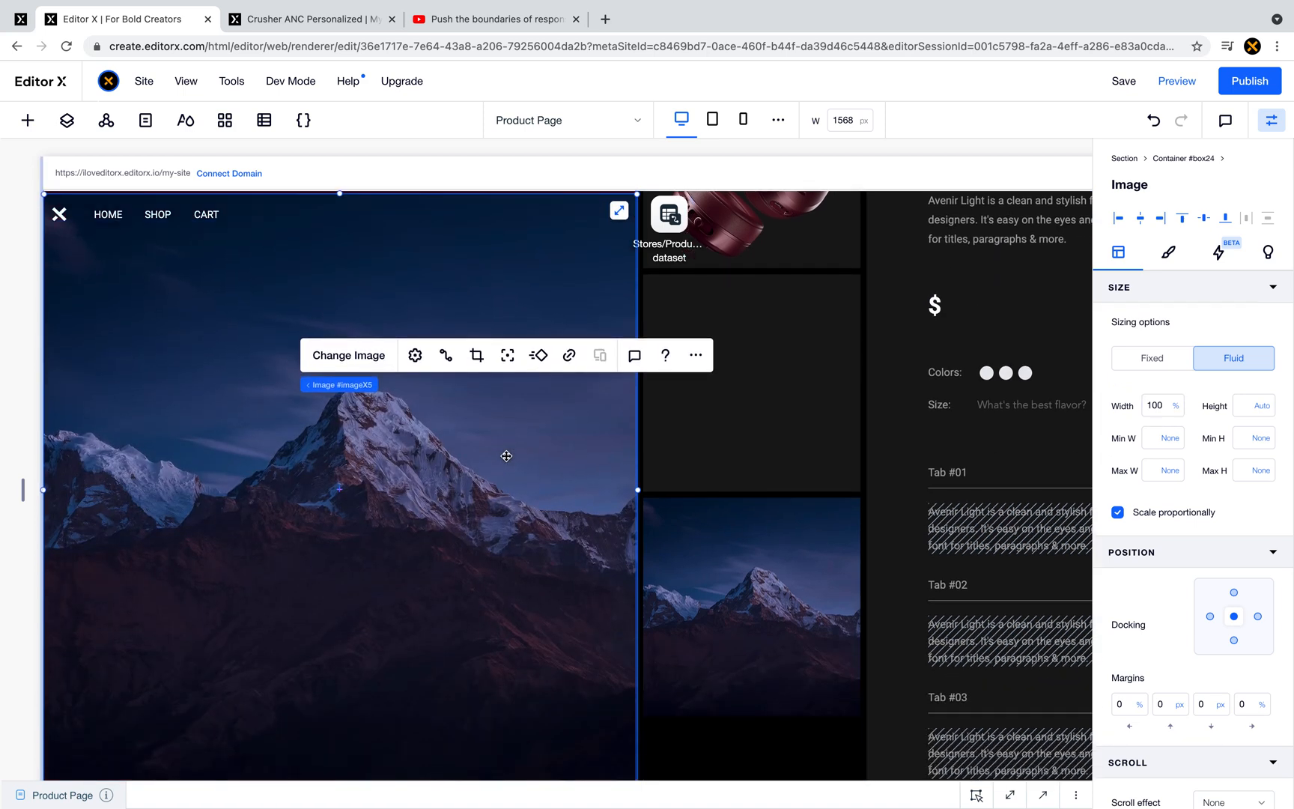
pyautogui.scroll(1, 401, 376)
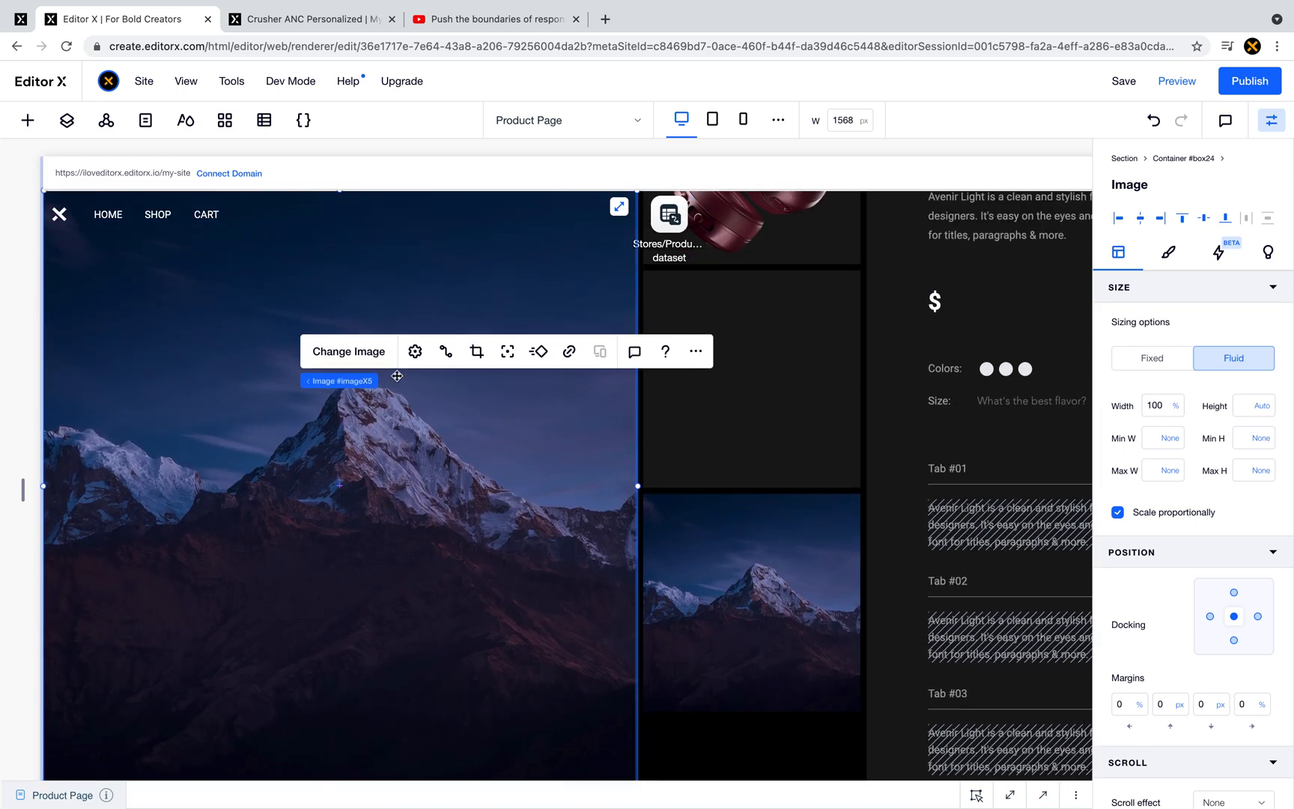
pyautogui.click(363, 352)
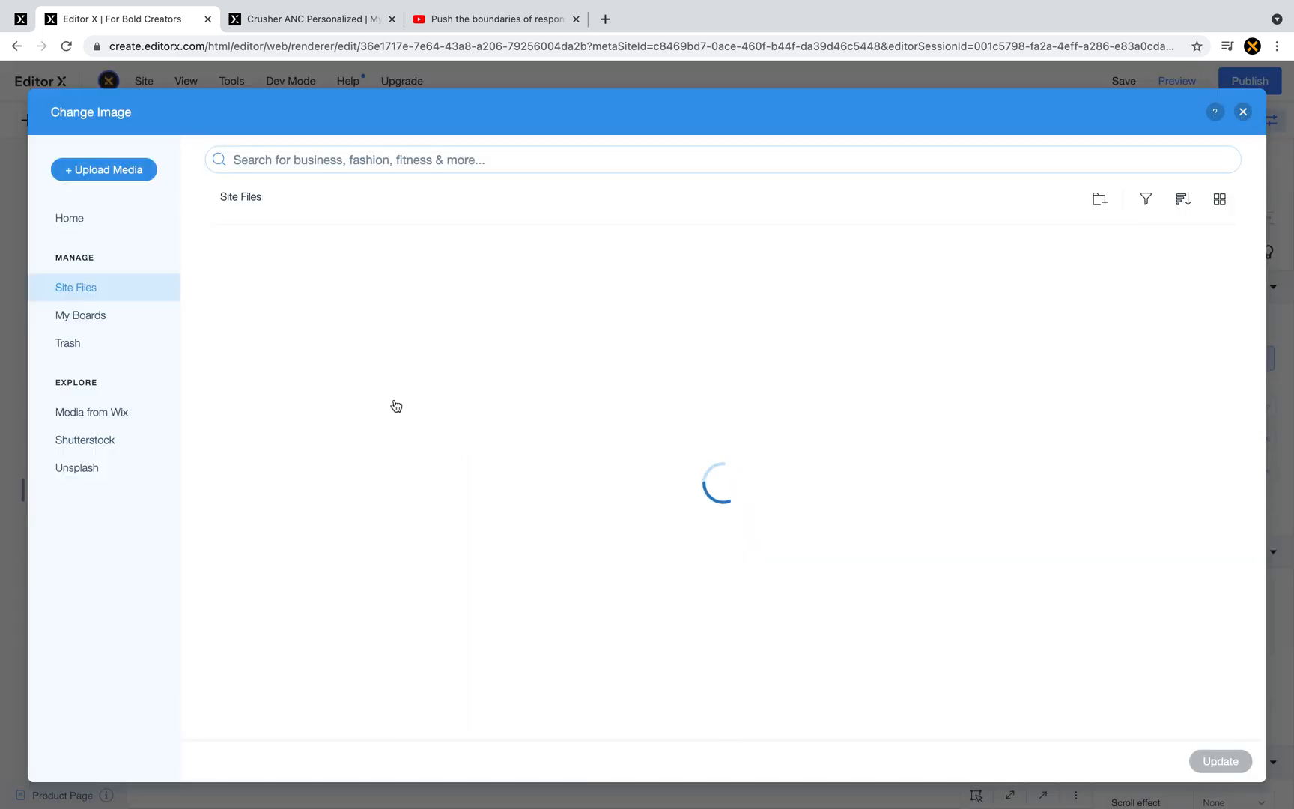
pyautogui.doubleClick(317, 352)
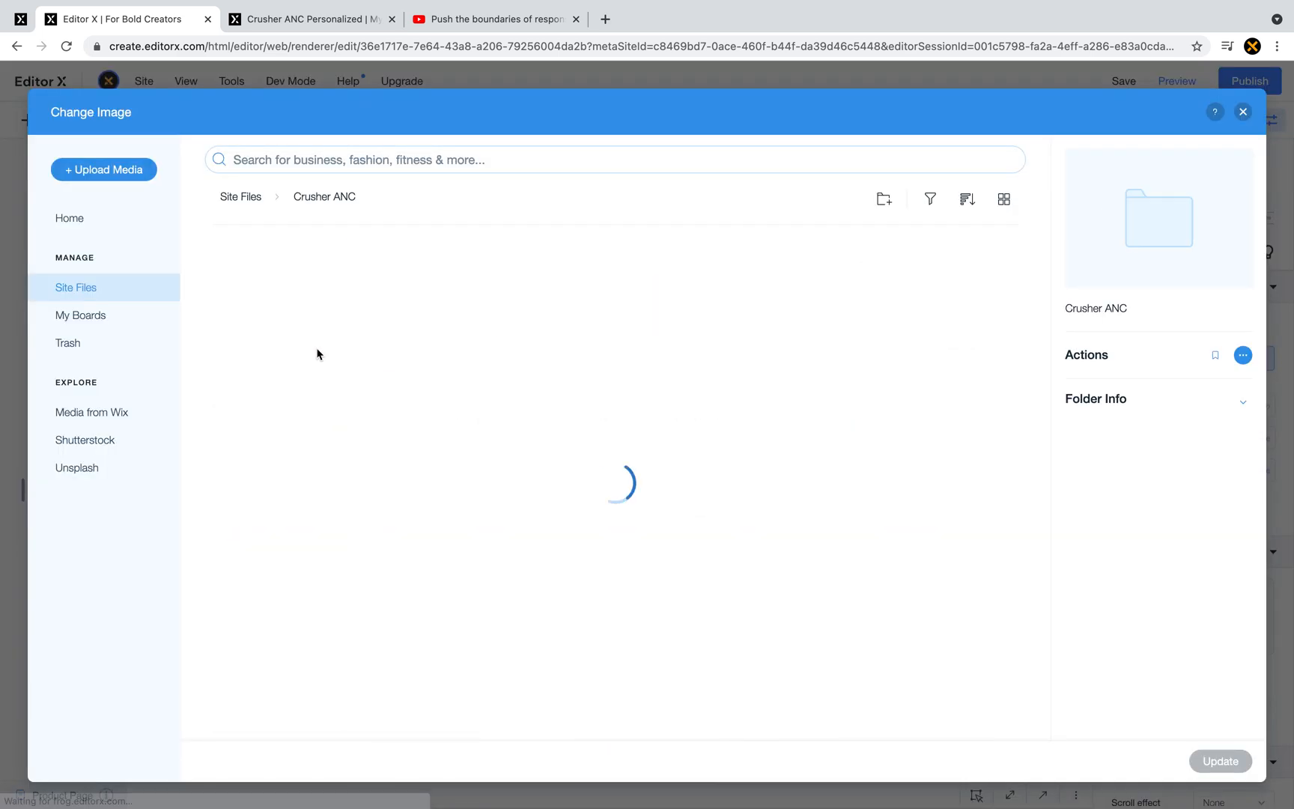
pyautogui.doubleClick(274, 468)
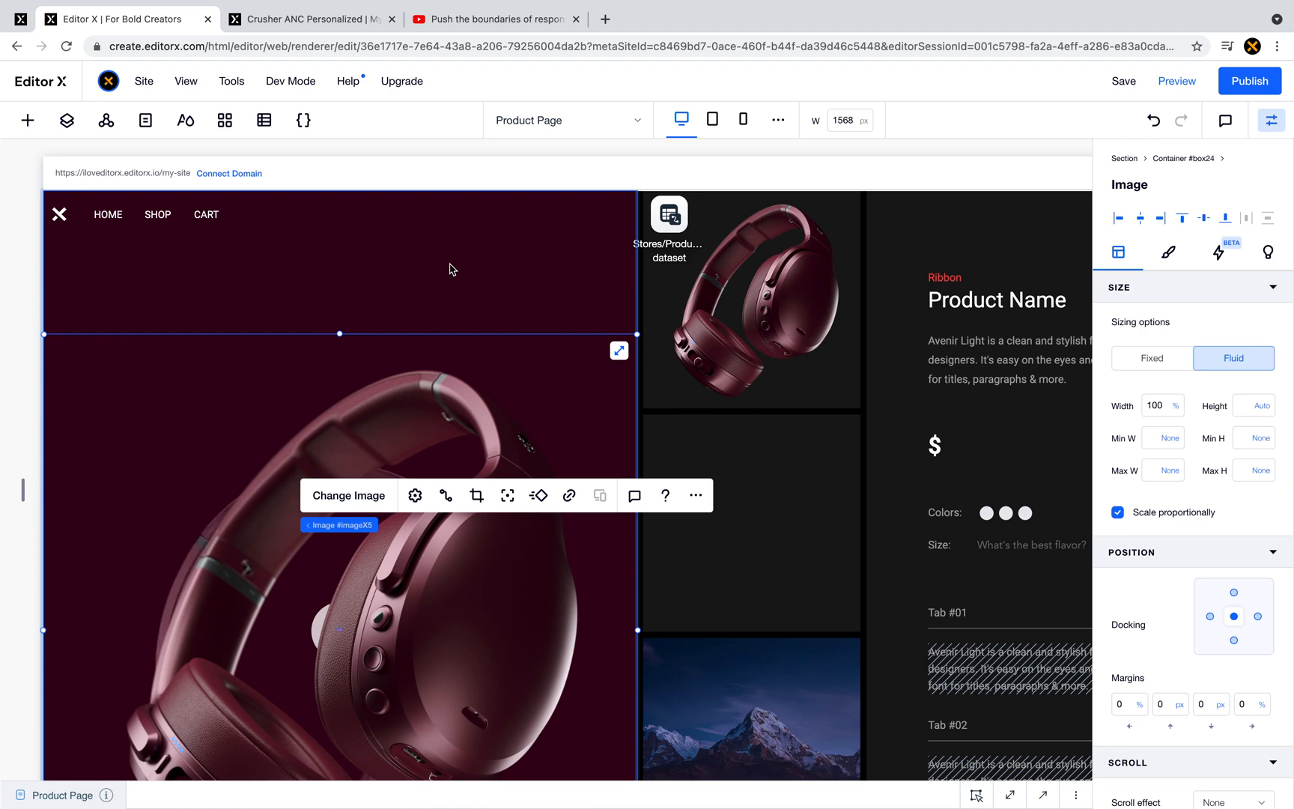
# - Try hiding the video box behind the headphones image with Don't Display and undo the change
pyautogui.scroll(-1, 449, 270)
pyautogui.scroll(1, 472, 251)
pyautogui.click(472, 250)
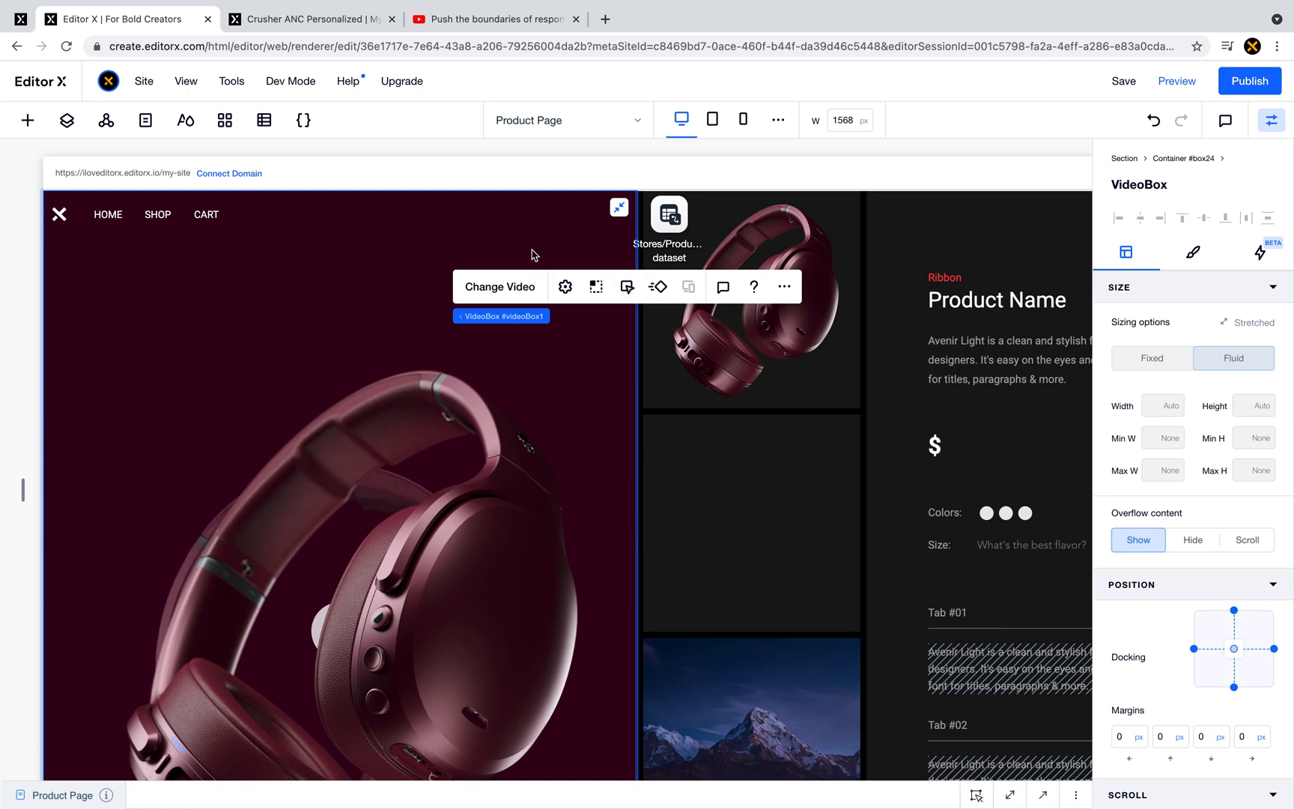
pyautogui.click(784, 286)
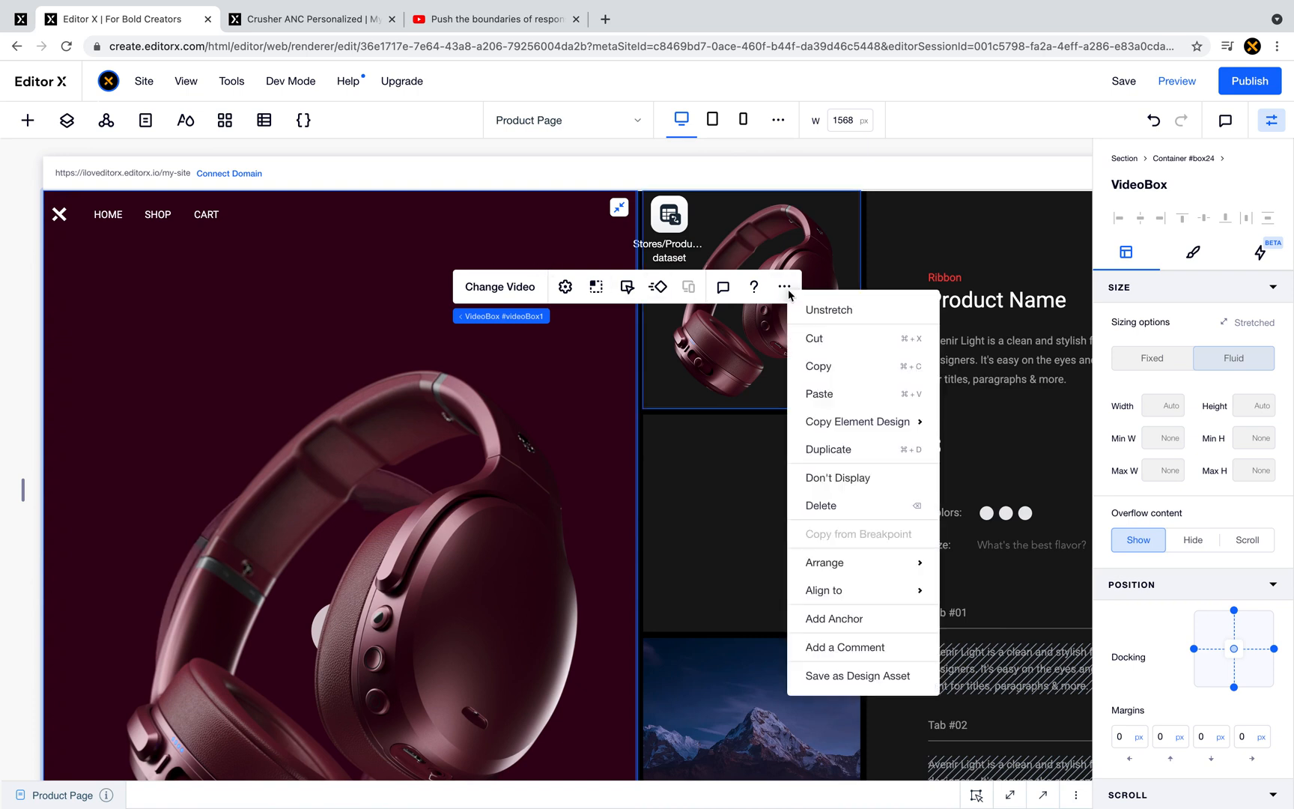
pyautogui.click(856, 488)
pyautogui.scroll(-2, 807, 487)
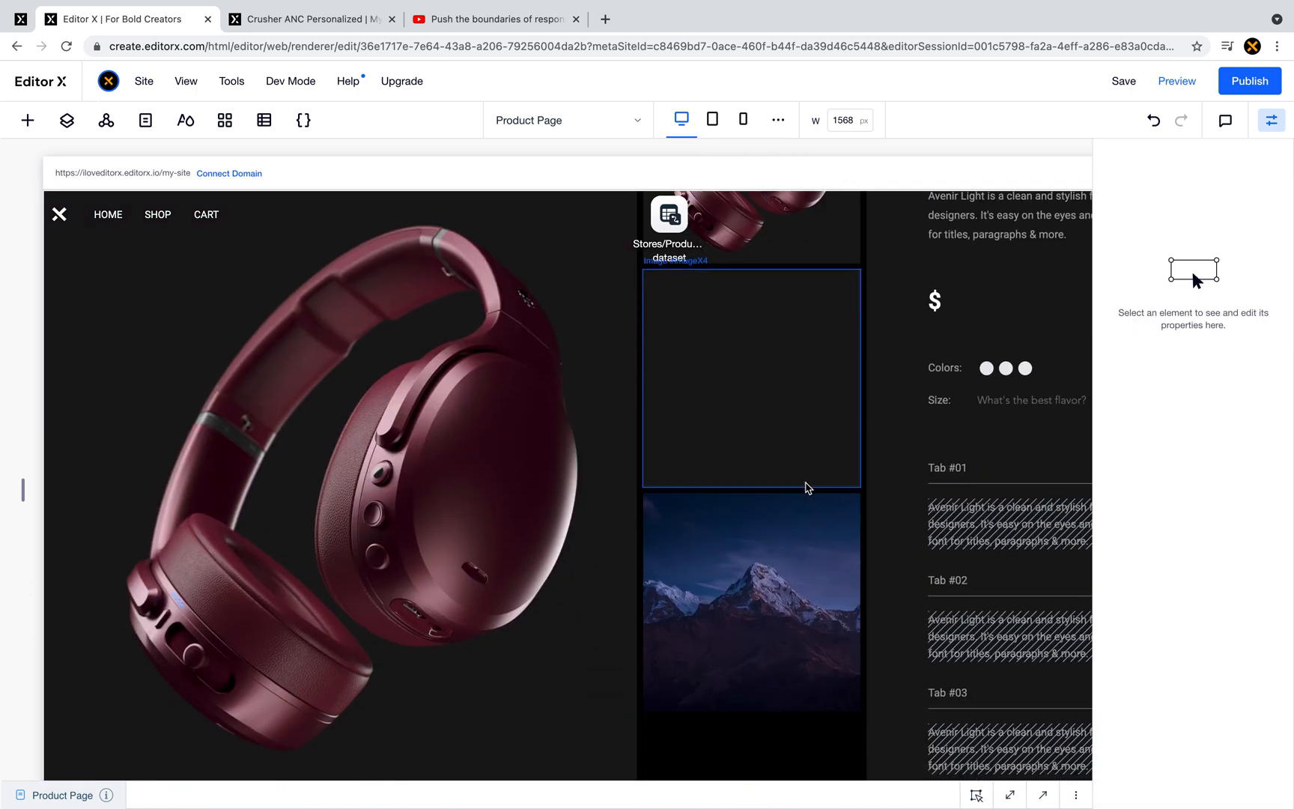
pyautogui.scroll(2, 521, 659)
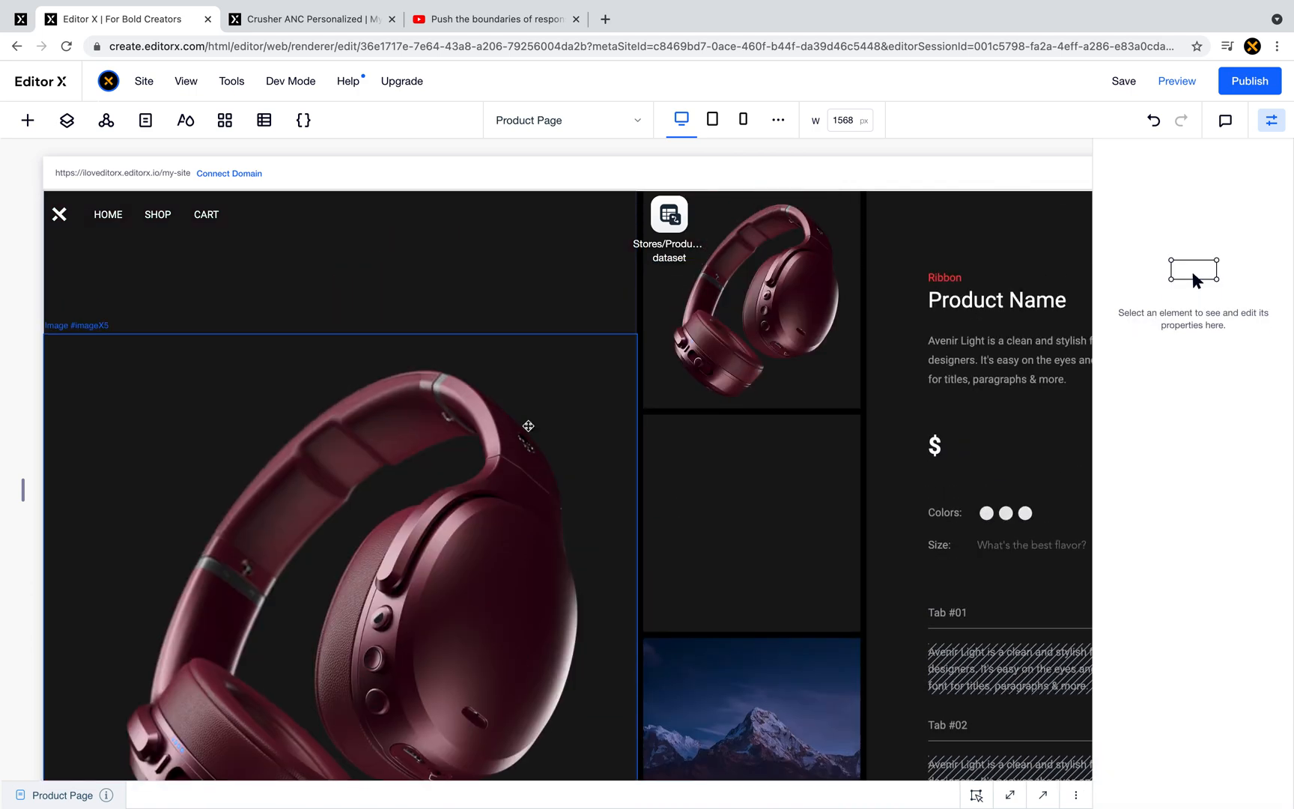
pyautogui.scroll(-1, 491, 268)
pyautogui.scroll(1, 491, 269)
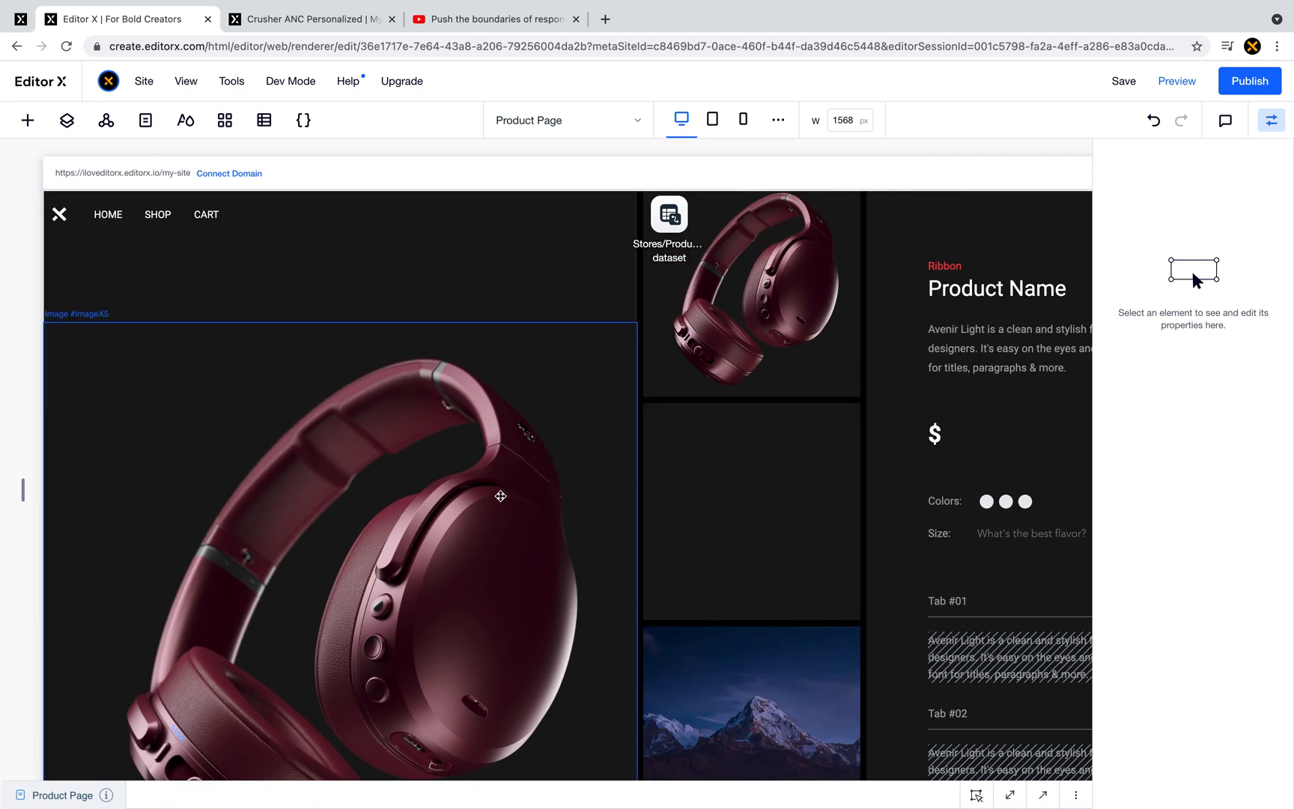
pyautogui.click(1155, 120)
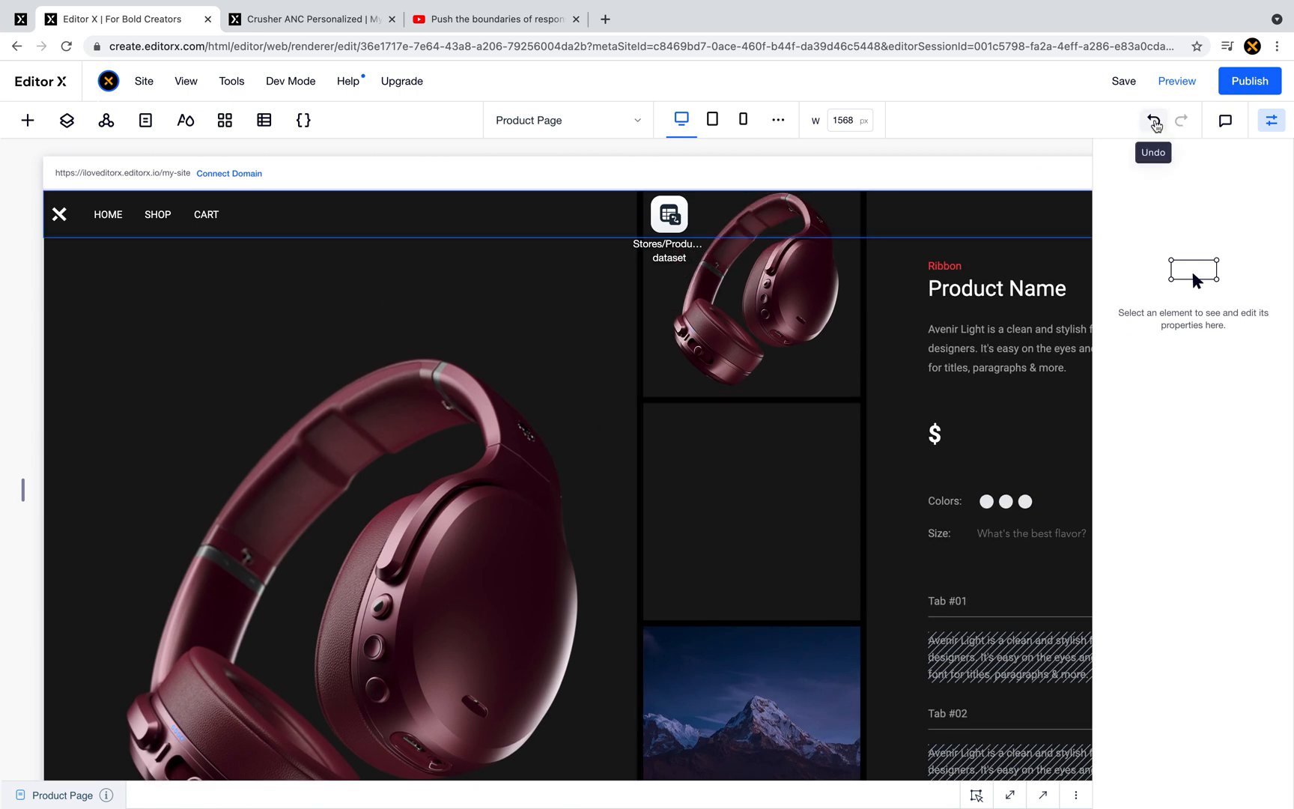
# - Examine the main image in the lower product section and the media area of the published Crusher ANC product page
pyautogui.scroll(-14, 590, 433)
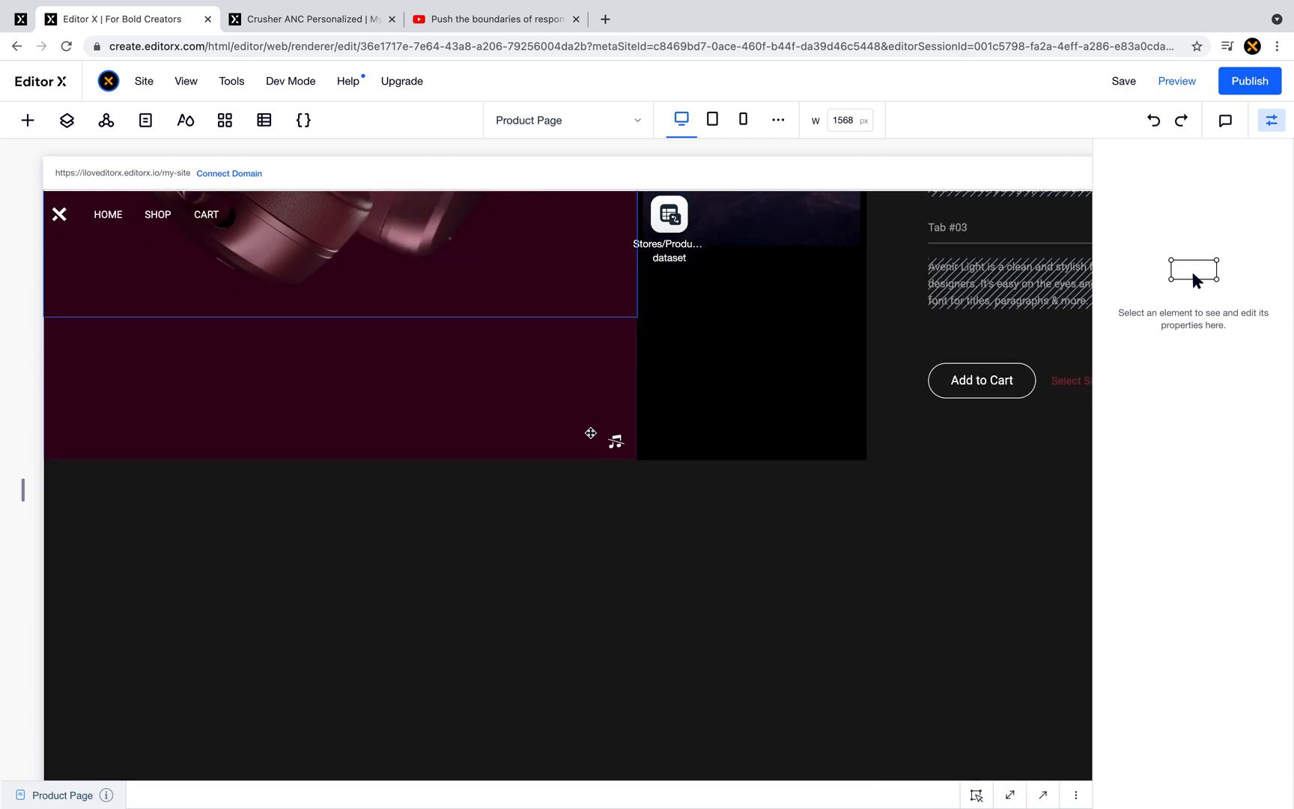
pyautogui.scroll(-3, 590, 433)
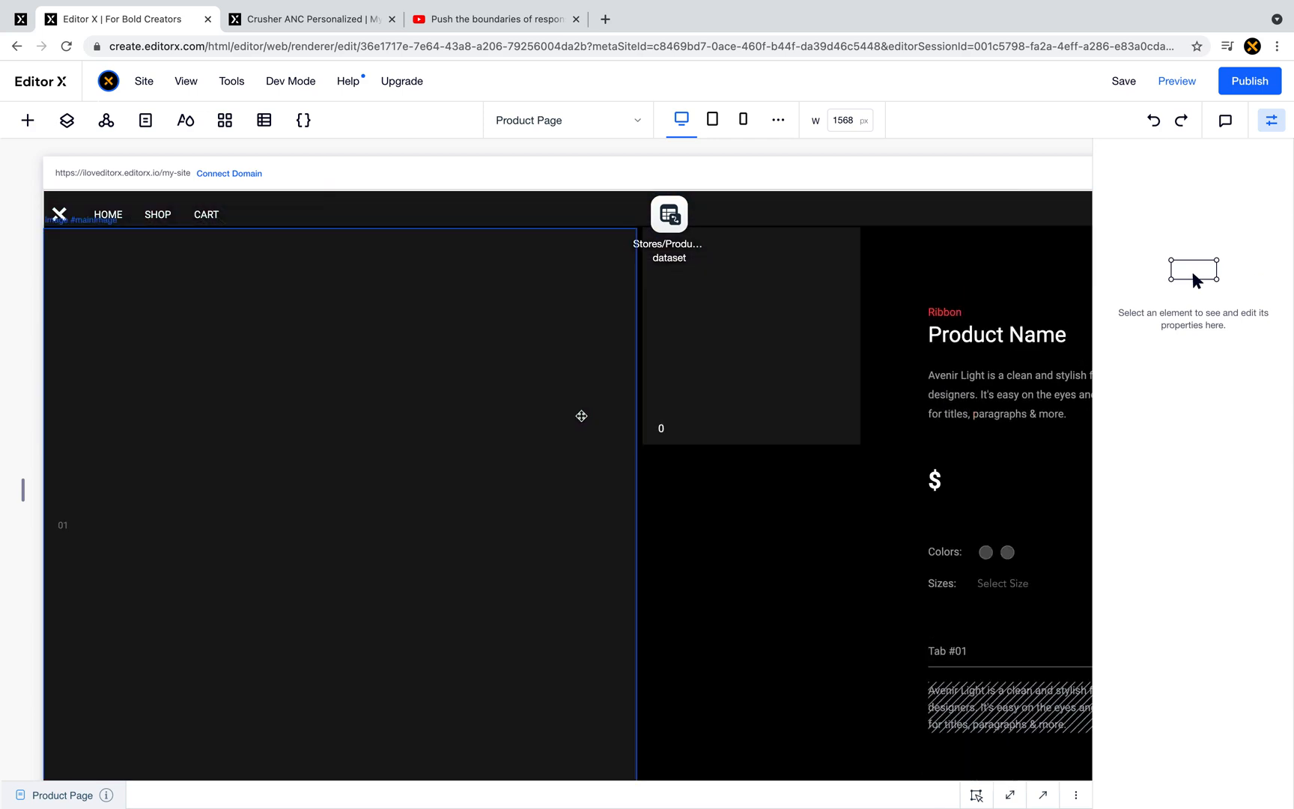
pyautogui.click(581, 415)
pyautogui.scroll(-3, 581, 416)
pyautogui.scroll(5, 581, 416)
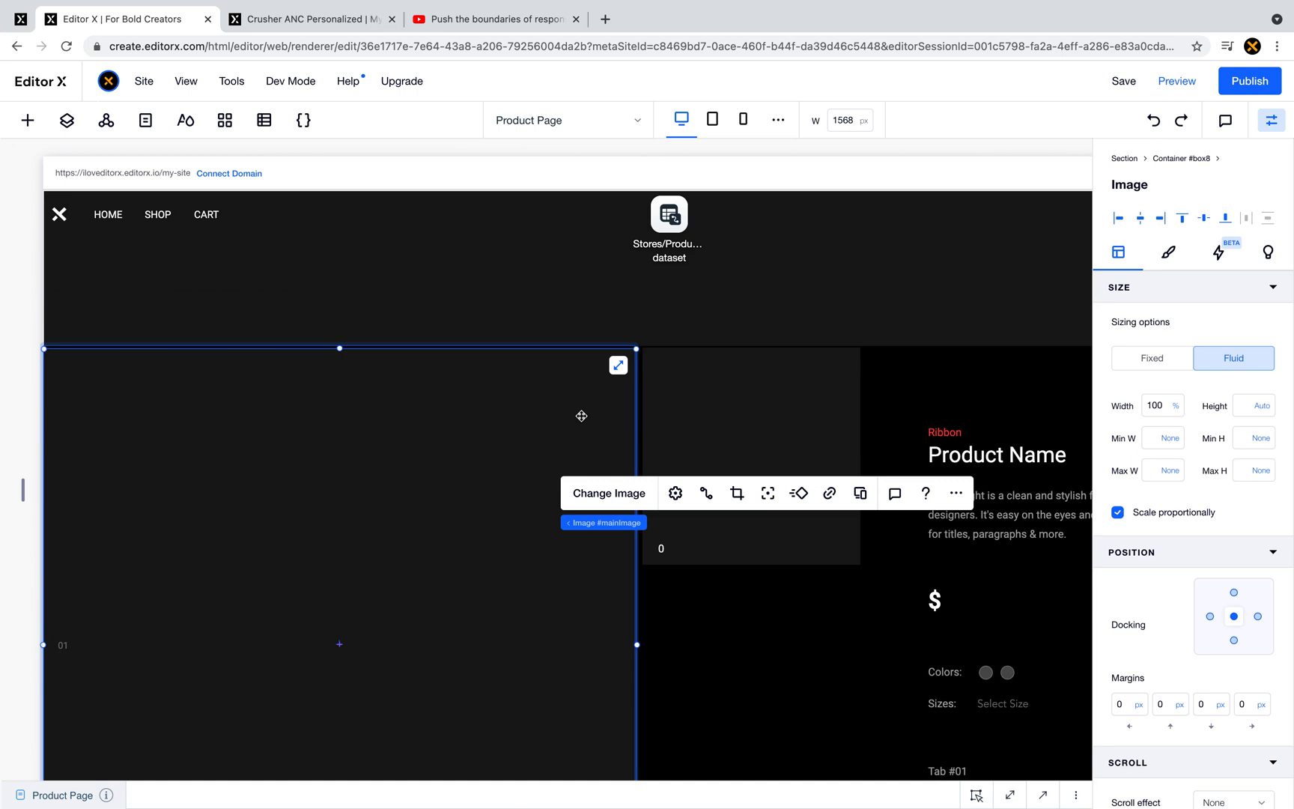
pyautogui.scroll(2, 581, 416)
pyautogui.scroll(-10, 581, 416)
pyautogui.scroll(3, 581, 416)
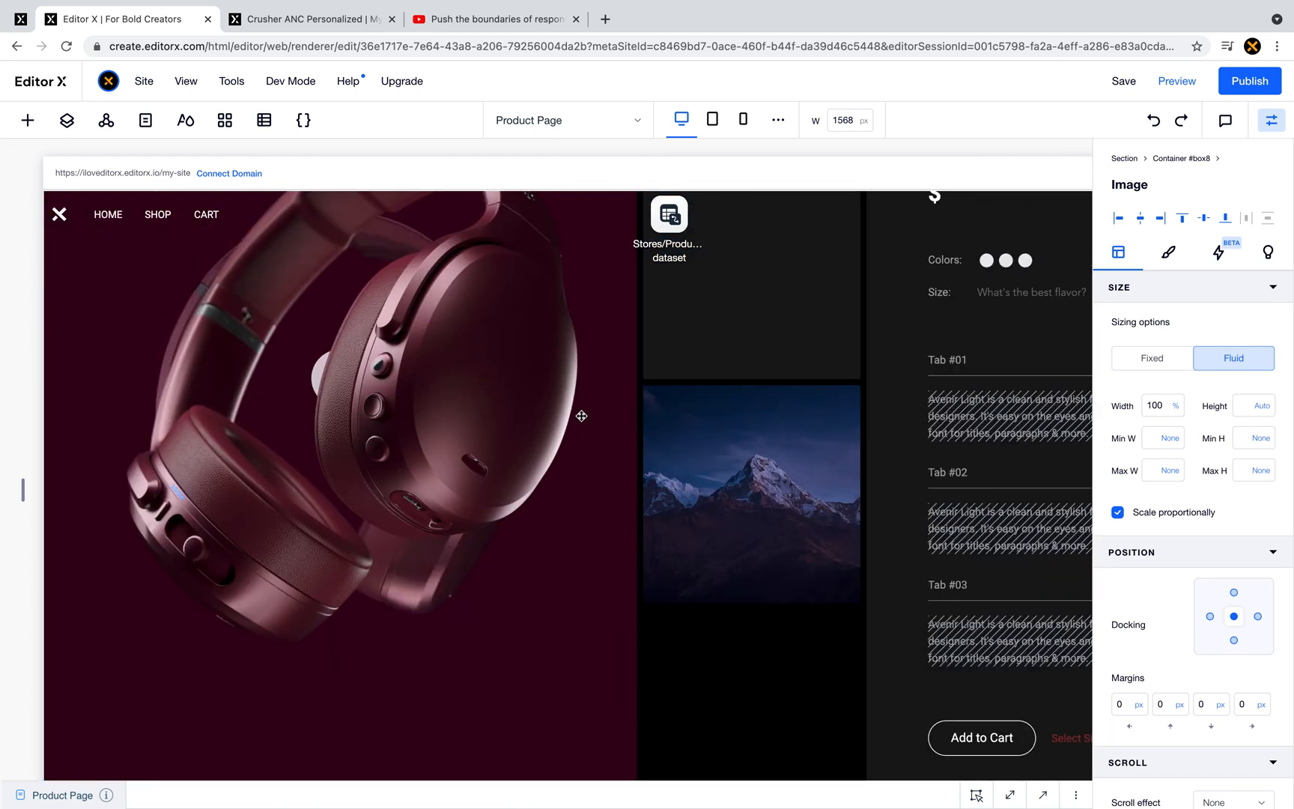
pyautogui.scroll(3, 581, 415)
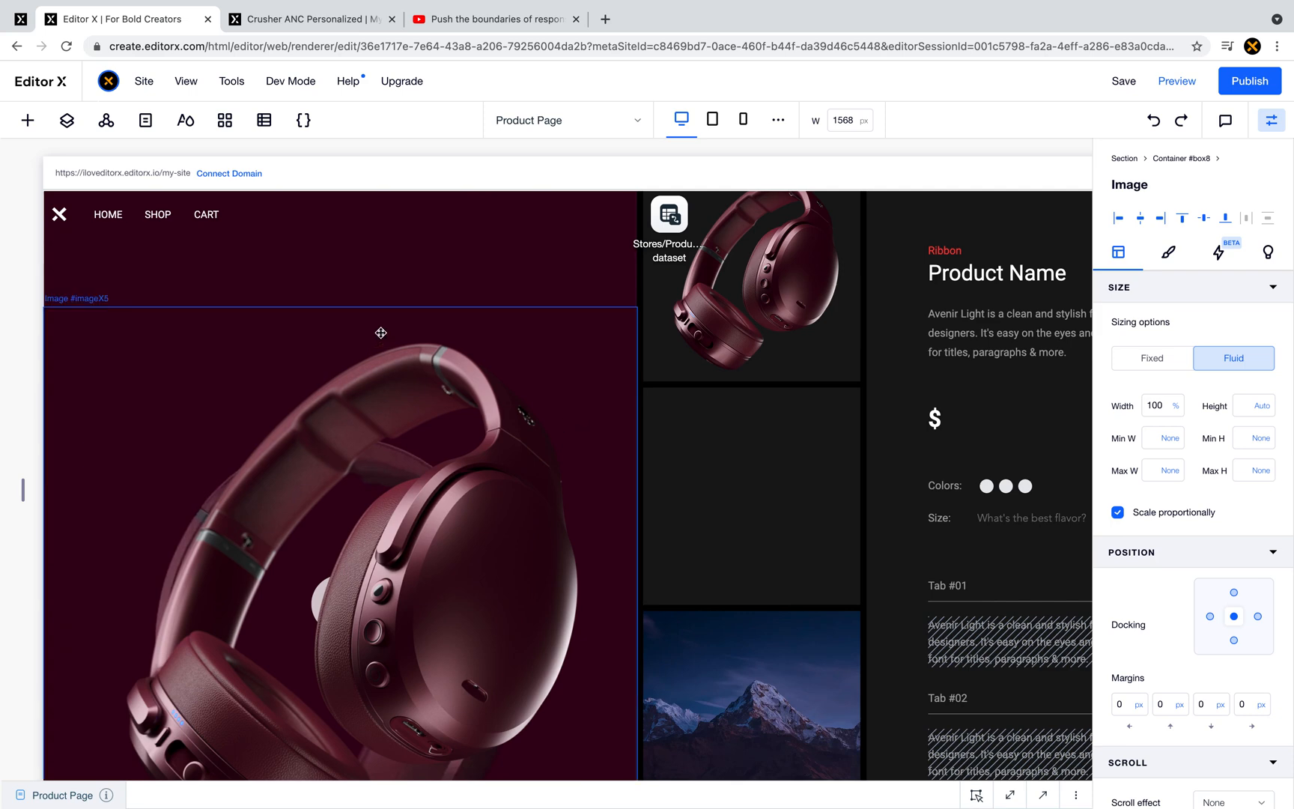
pyautogui.click(315, 19)
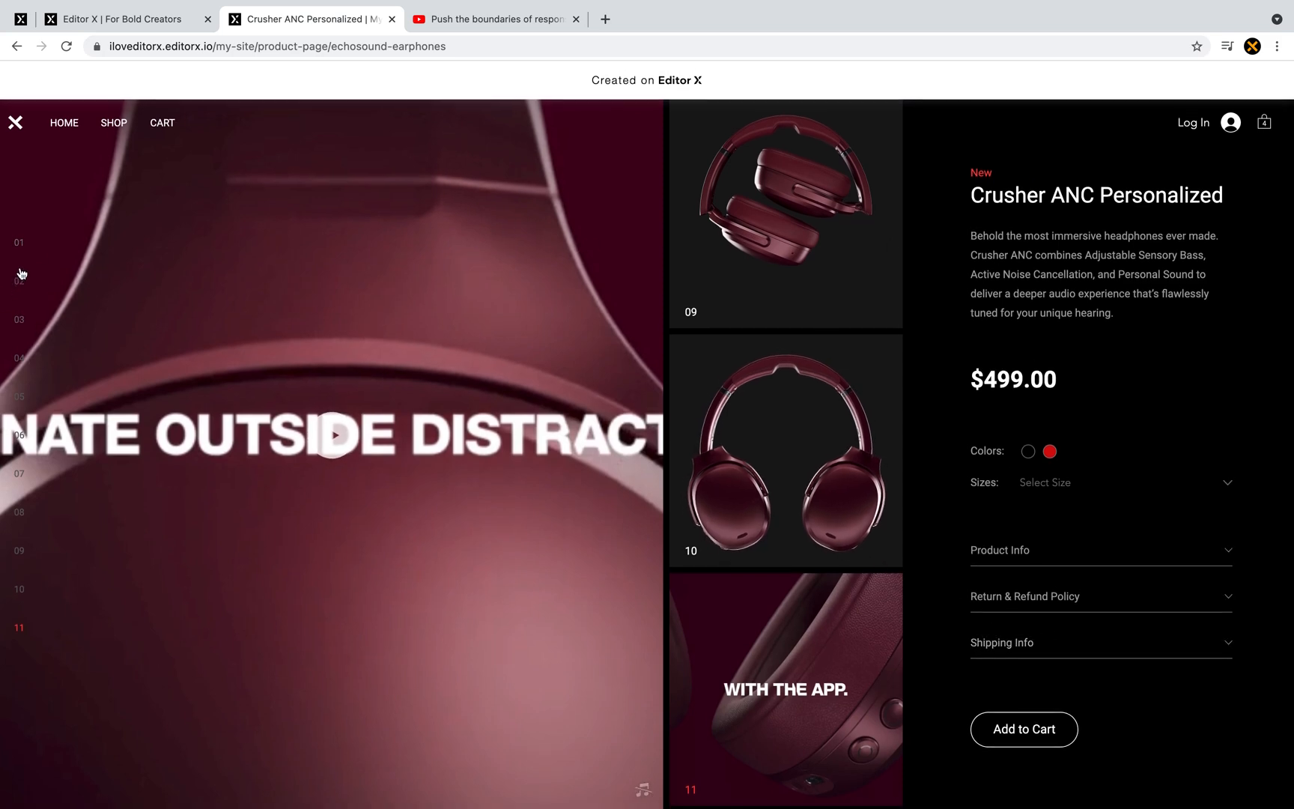
pyautogui.click(174, 18)
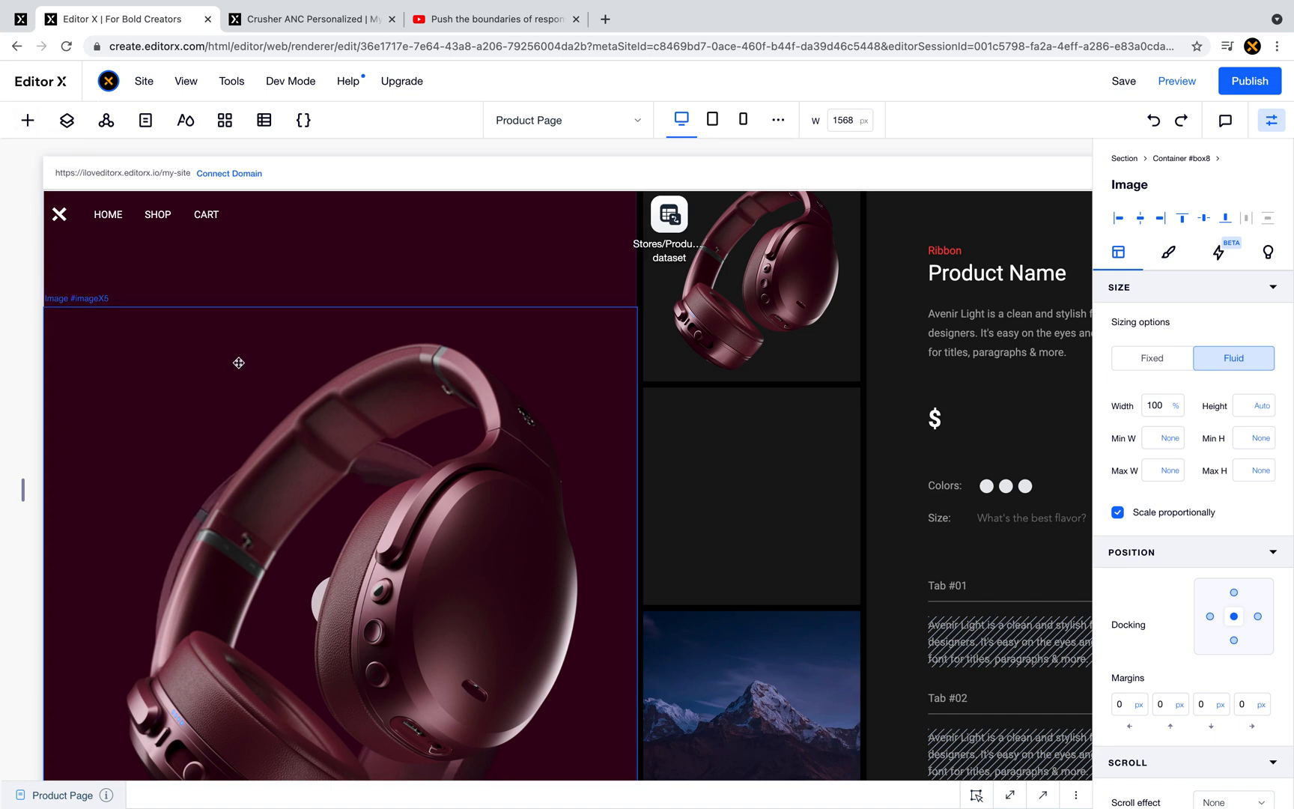
# - Select the container holding the headphones video and image, and turn off Display IDs in the page's layer list
pyautogui.click(339, 276)
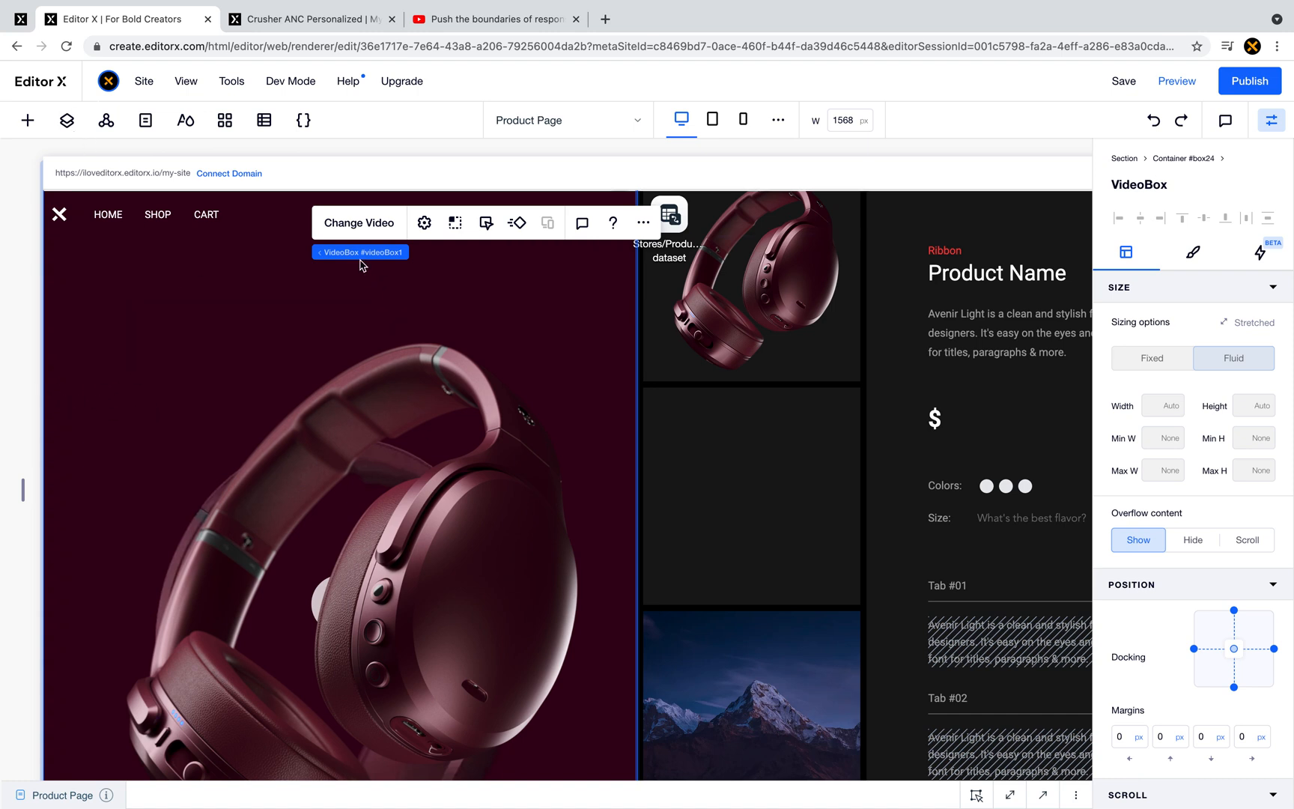
pyautogui.click(318, 392)
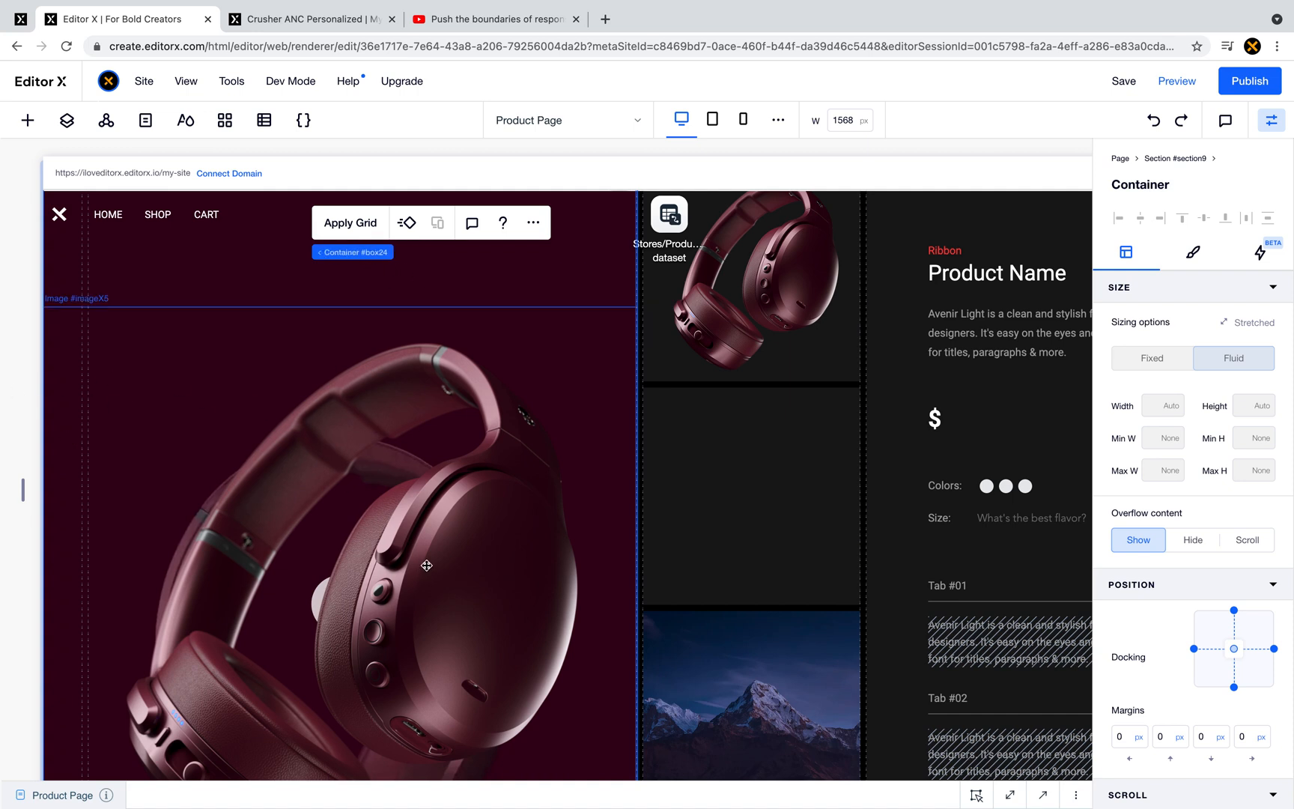
pyautogui.click(533, 222)
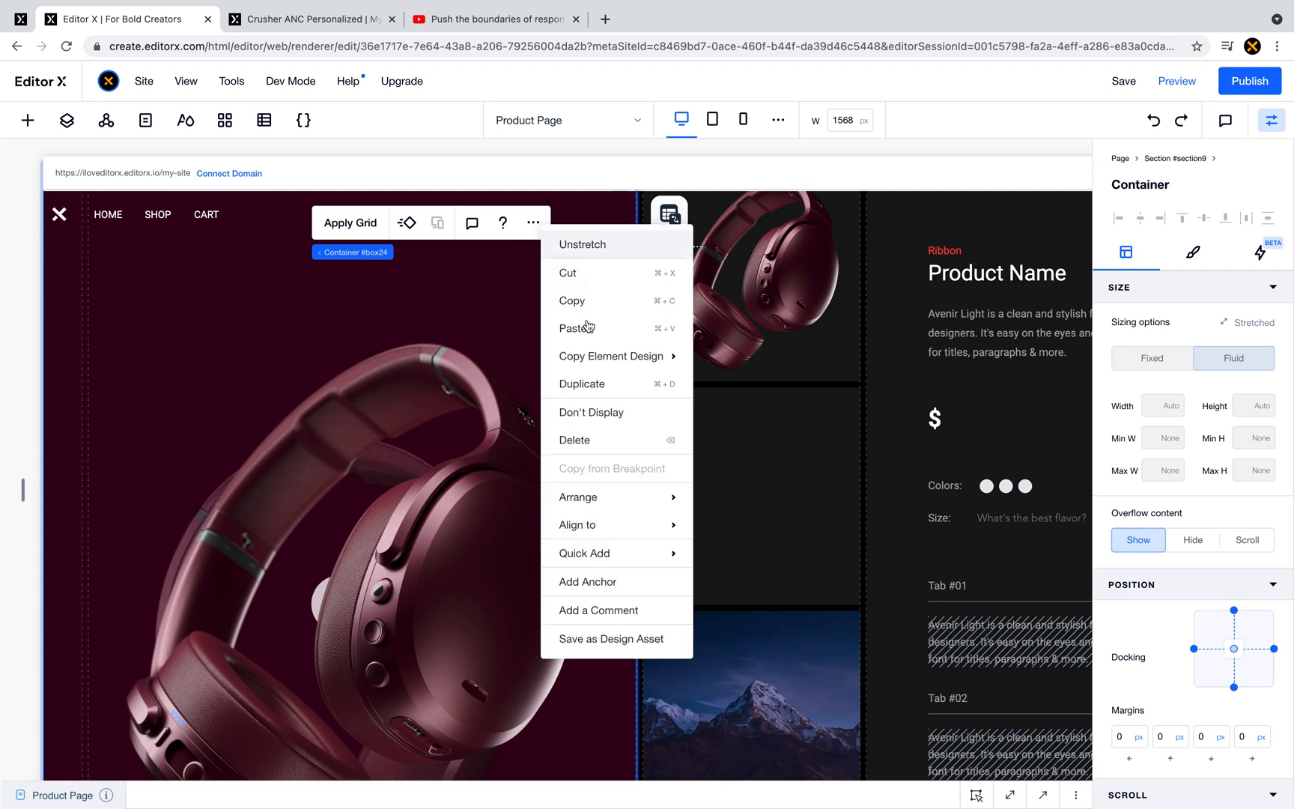
pyautogui.click(68, 122)
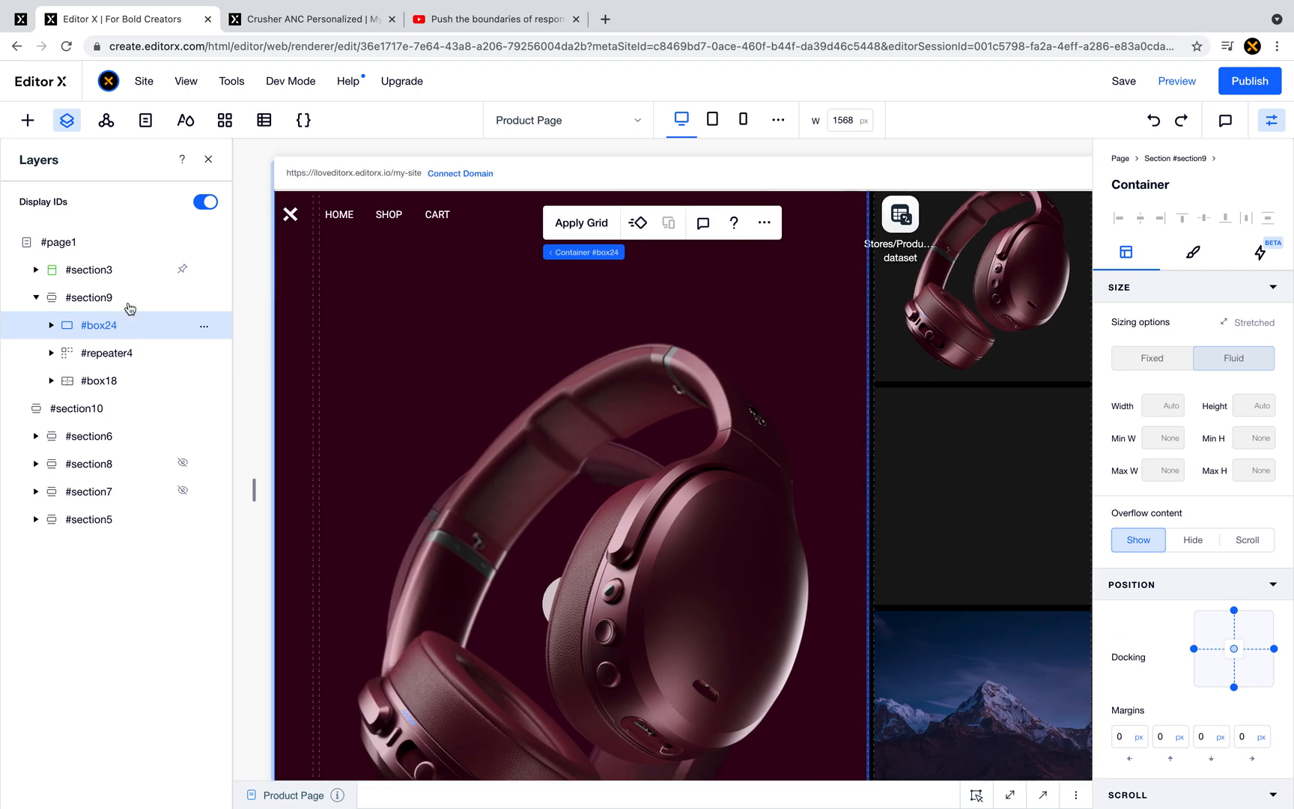
pyautogui.click(207, 204)
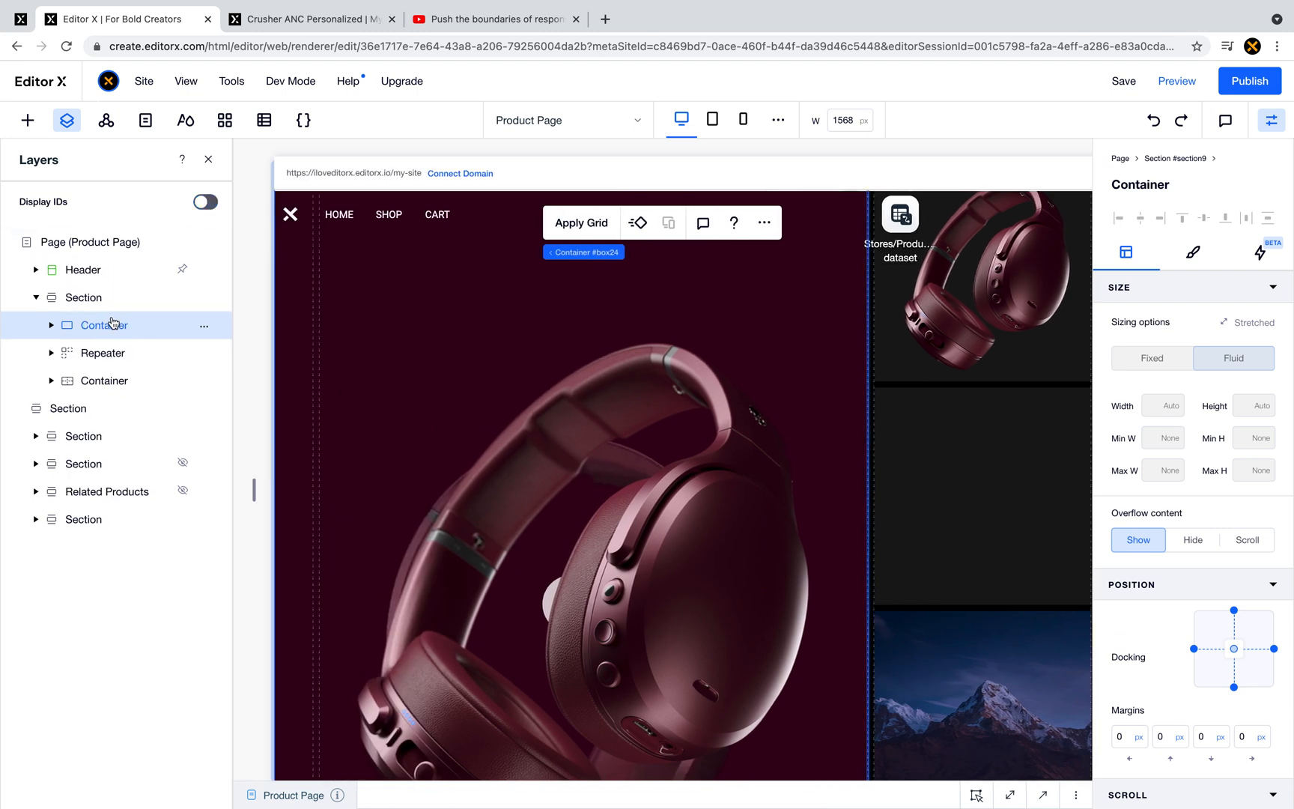
# - Rename the selected media container "Main Media" and set it to Don't Display
pyautogui.doubleClick(177, 324)
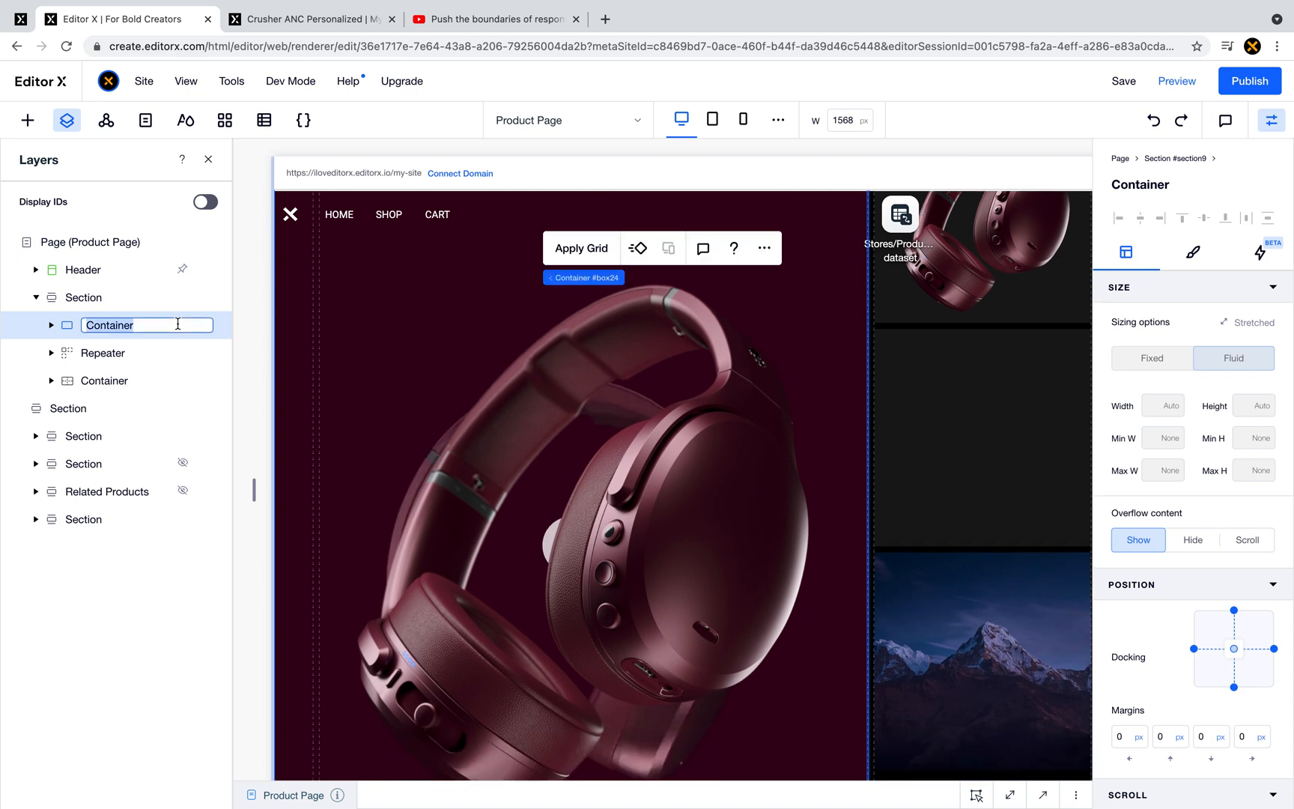
pyautogui.write('Main Media')
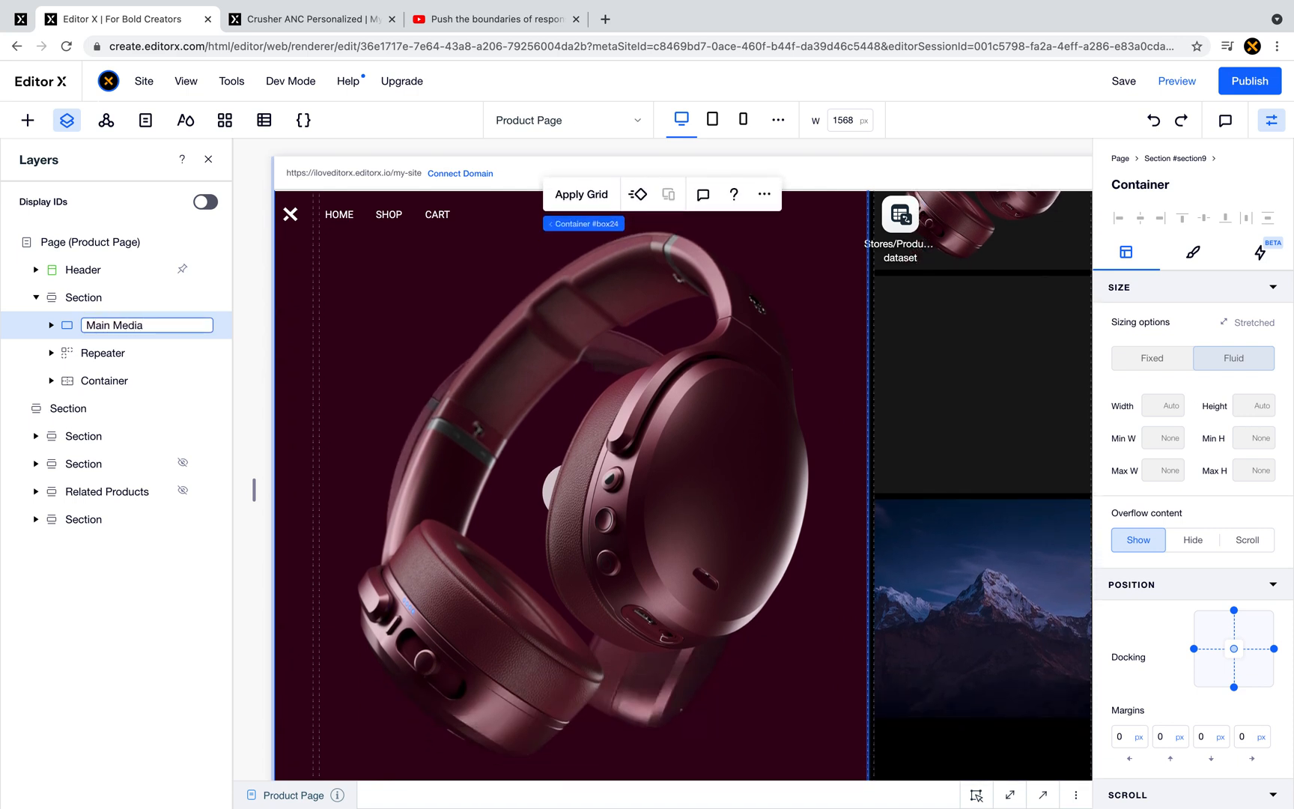
pyautogui.press('Return')
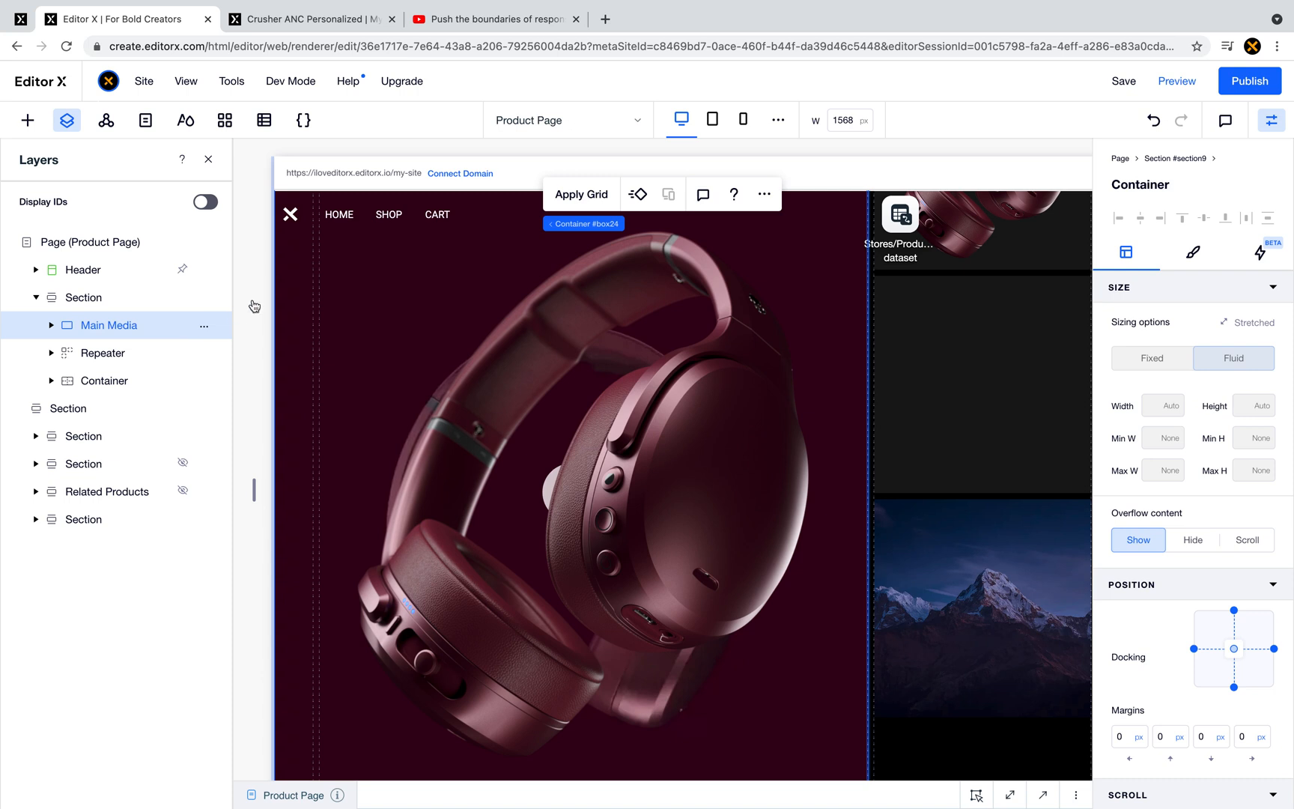
pyautogui.click(208, 329)
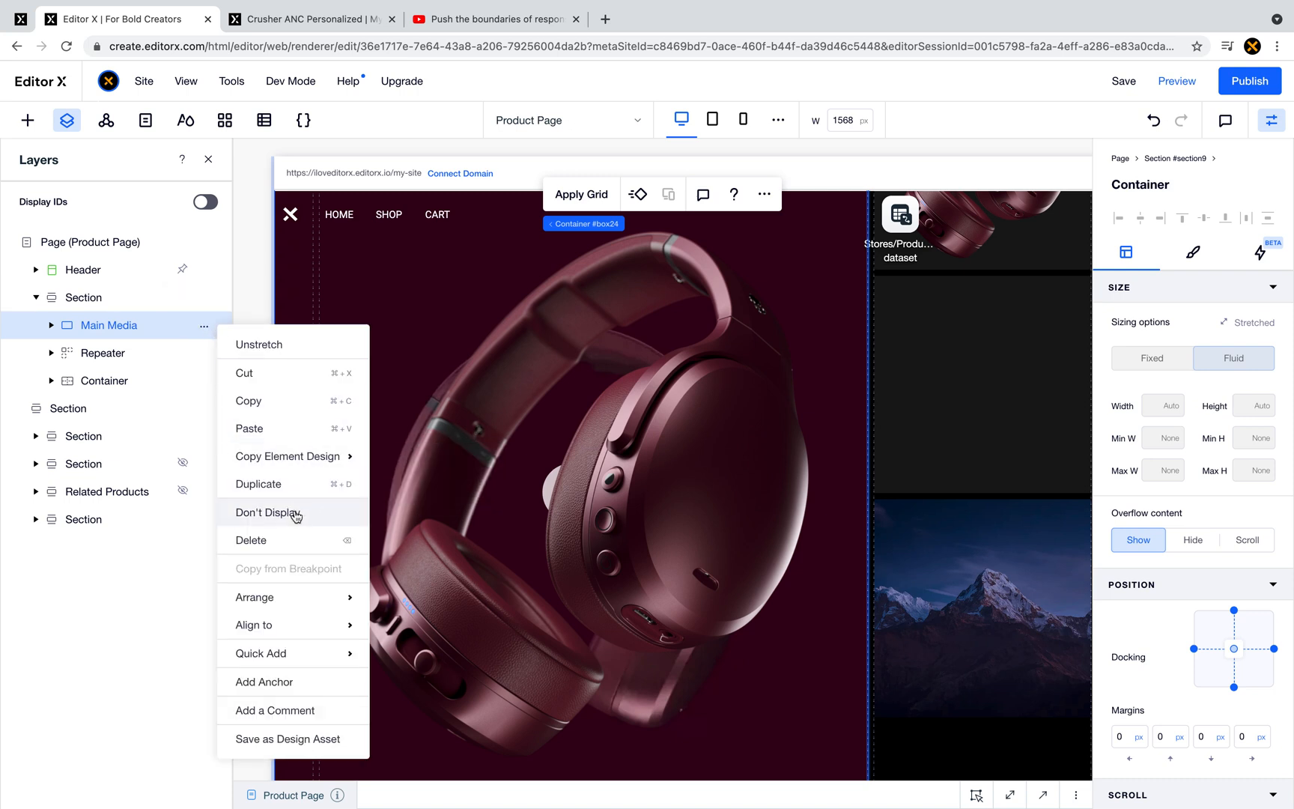
pyautogui.click(20, 124)
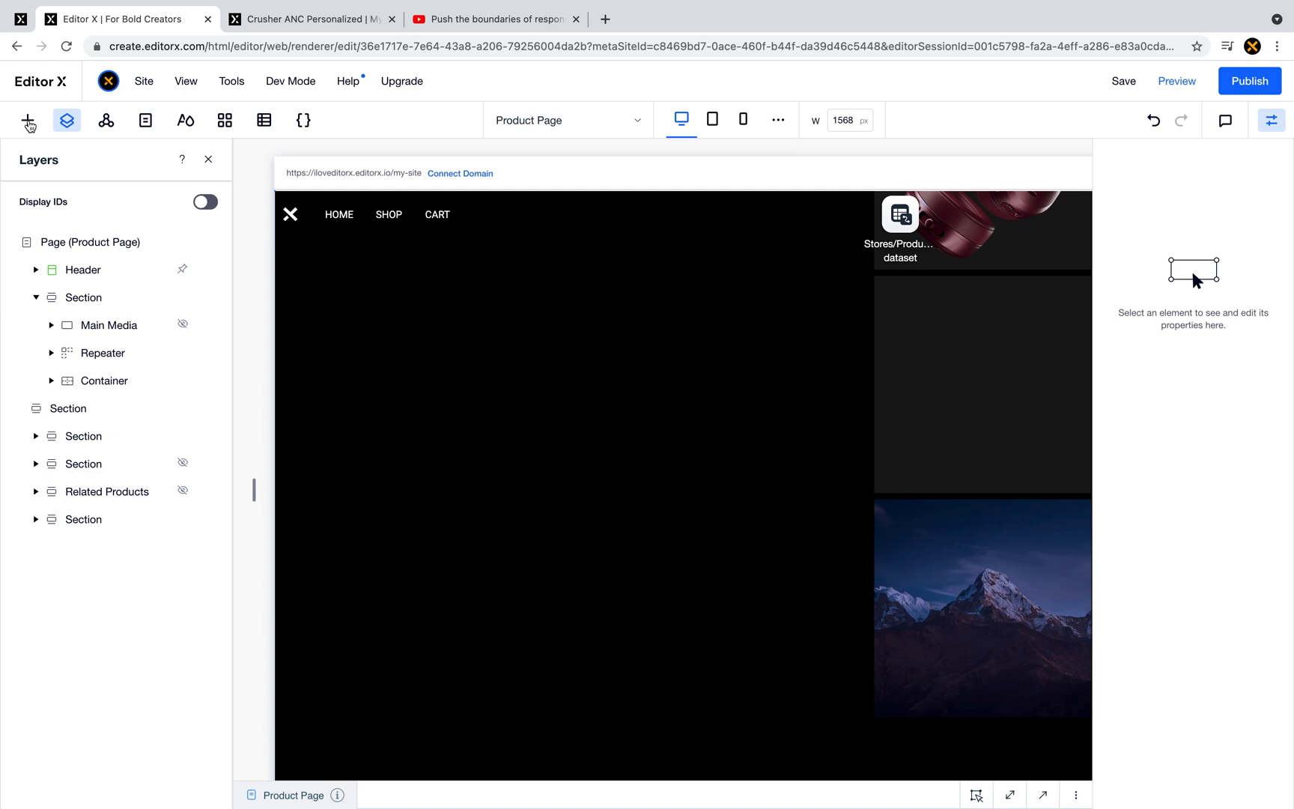
# - Add a new repeater to the empty area beside the thumbnails and change its display type to List
pyautogui.click(28, 122)
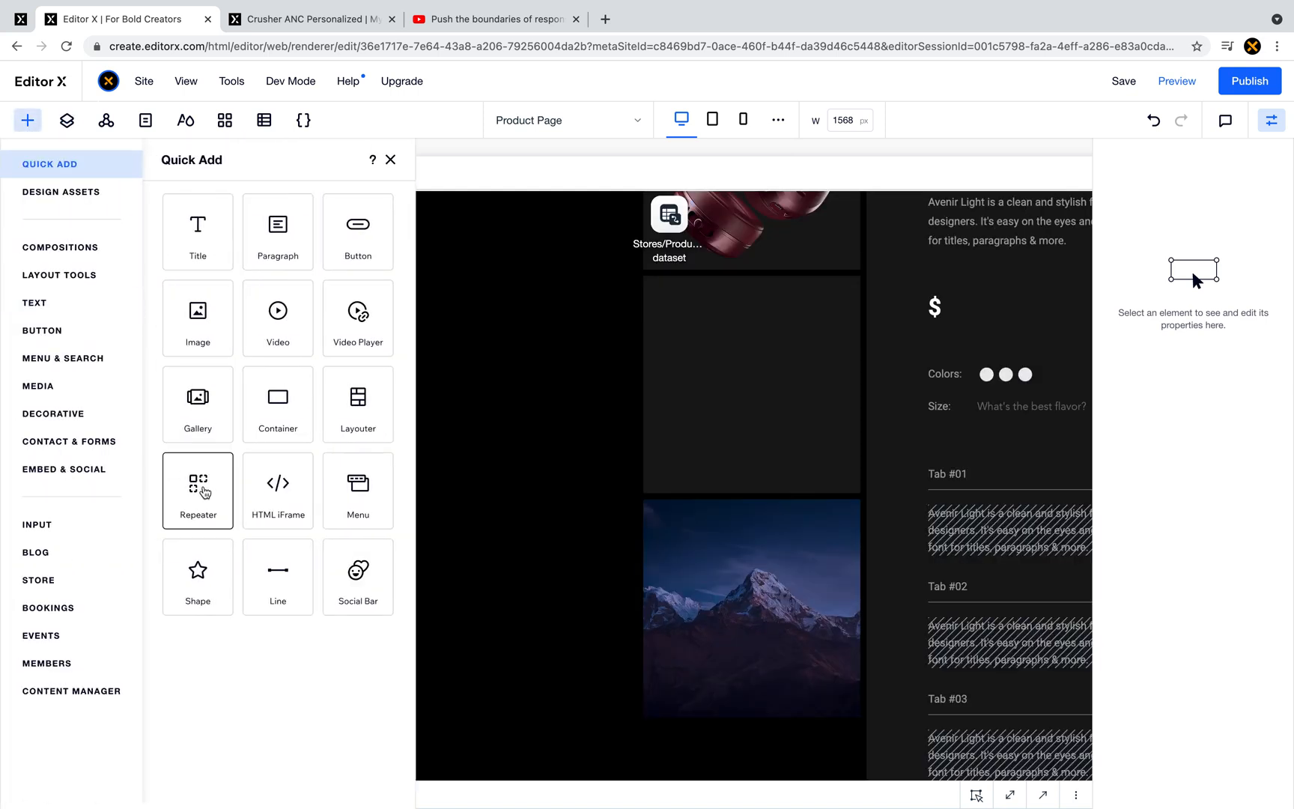
pyautogui.moveTo(204, 492); pyautogui.dragTo(394, 412)
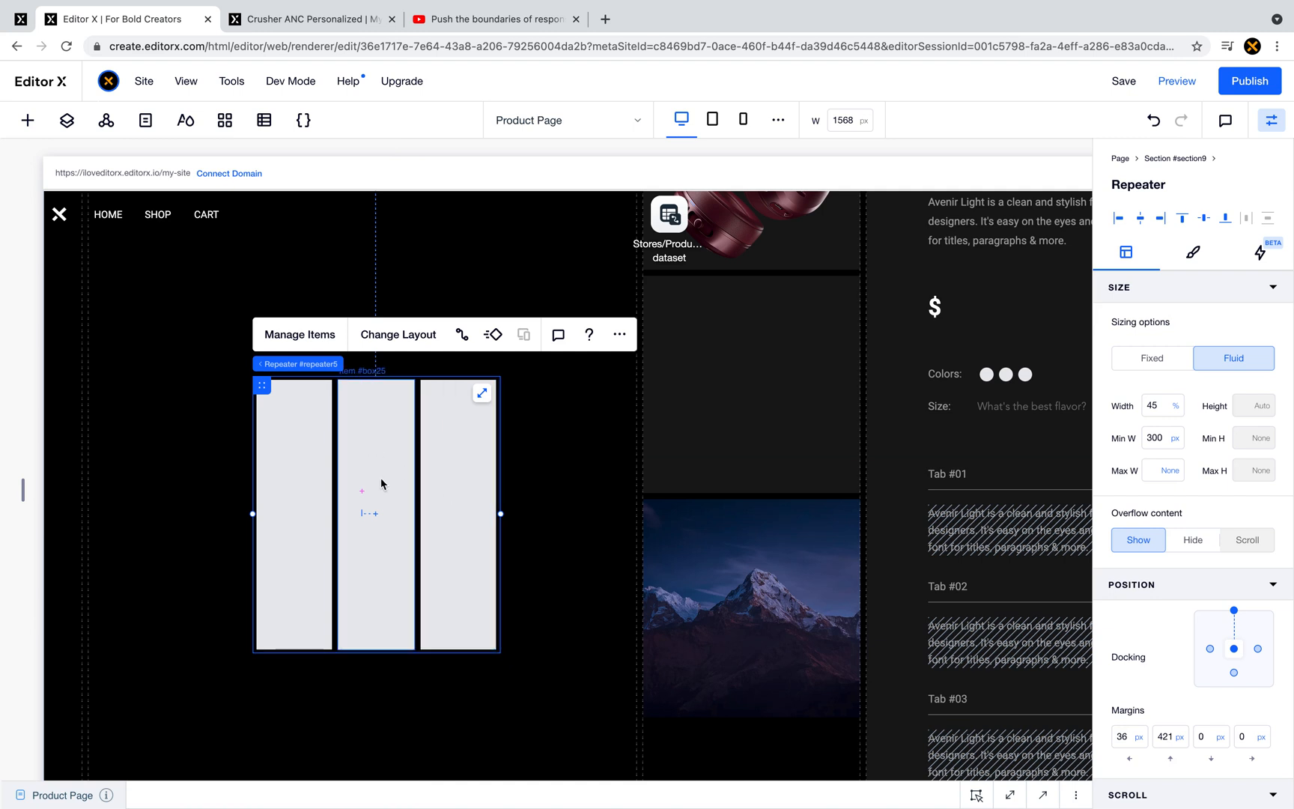
pyautogui.click(397, 334)
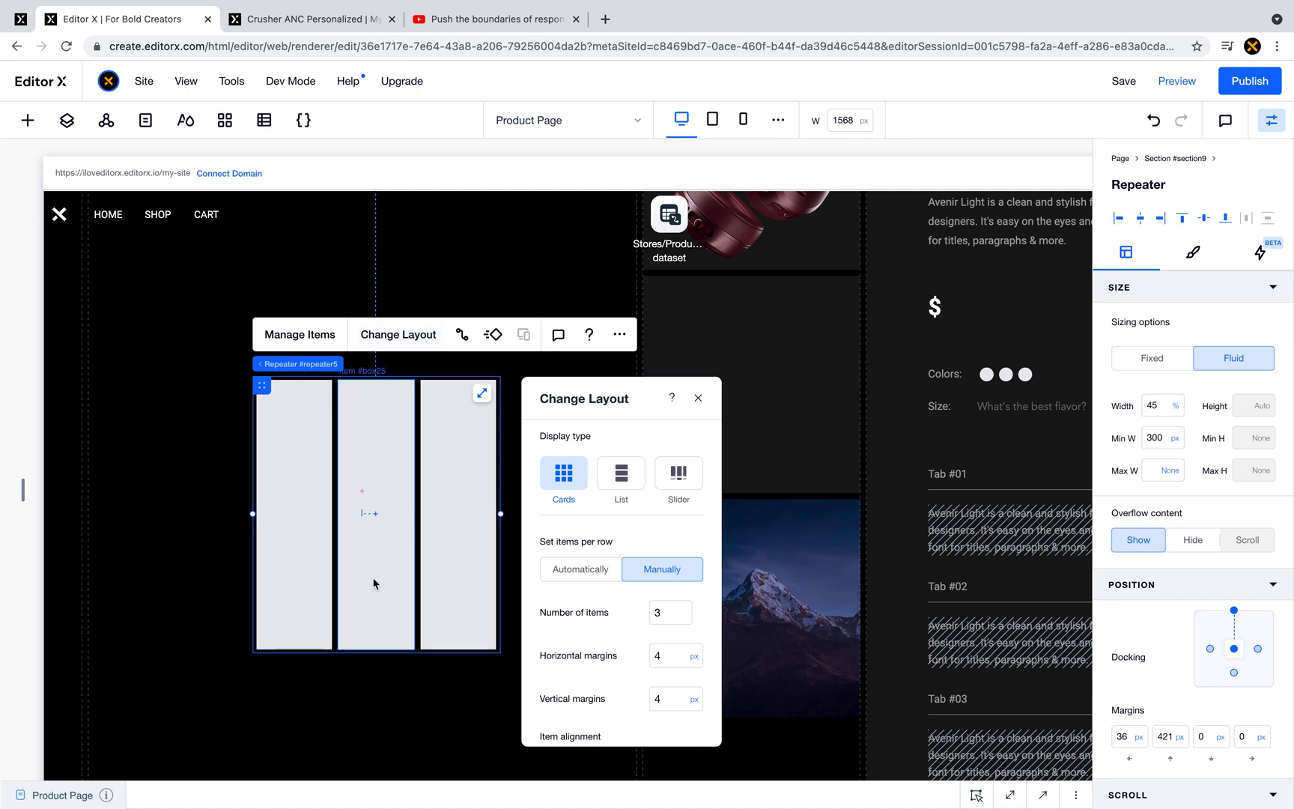
pyautogui.click(601, 474)
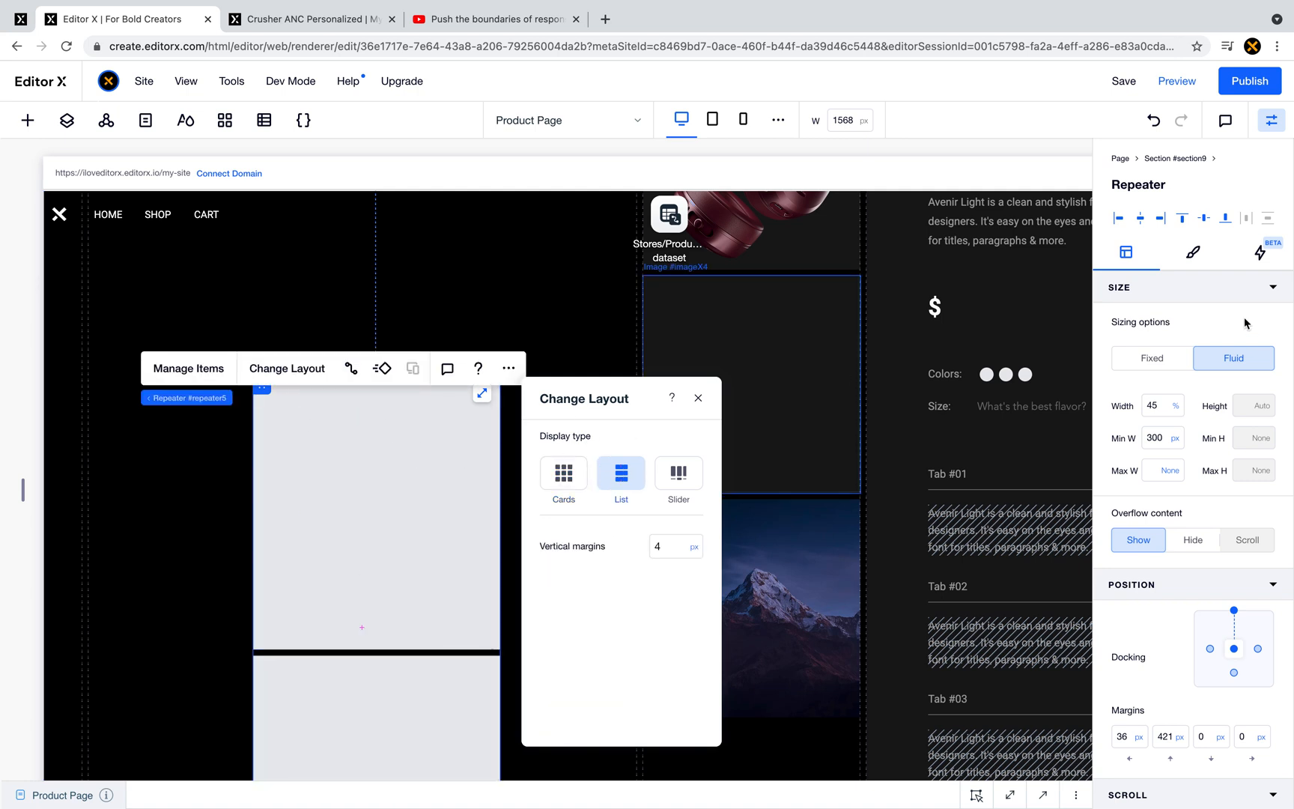
# - Switch the new repeater to fixed sizing with a width of 50 px
pyautogui.click(1165, 358)
pyautogui.click(1170, 410)
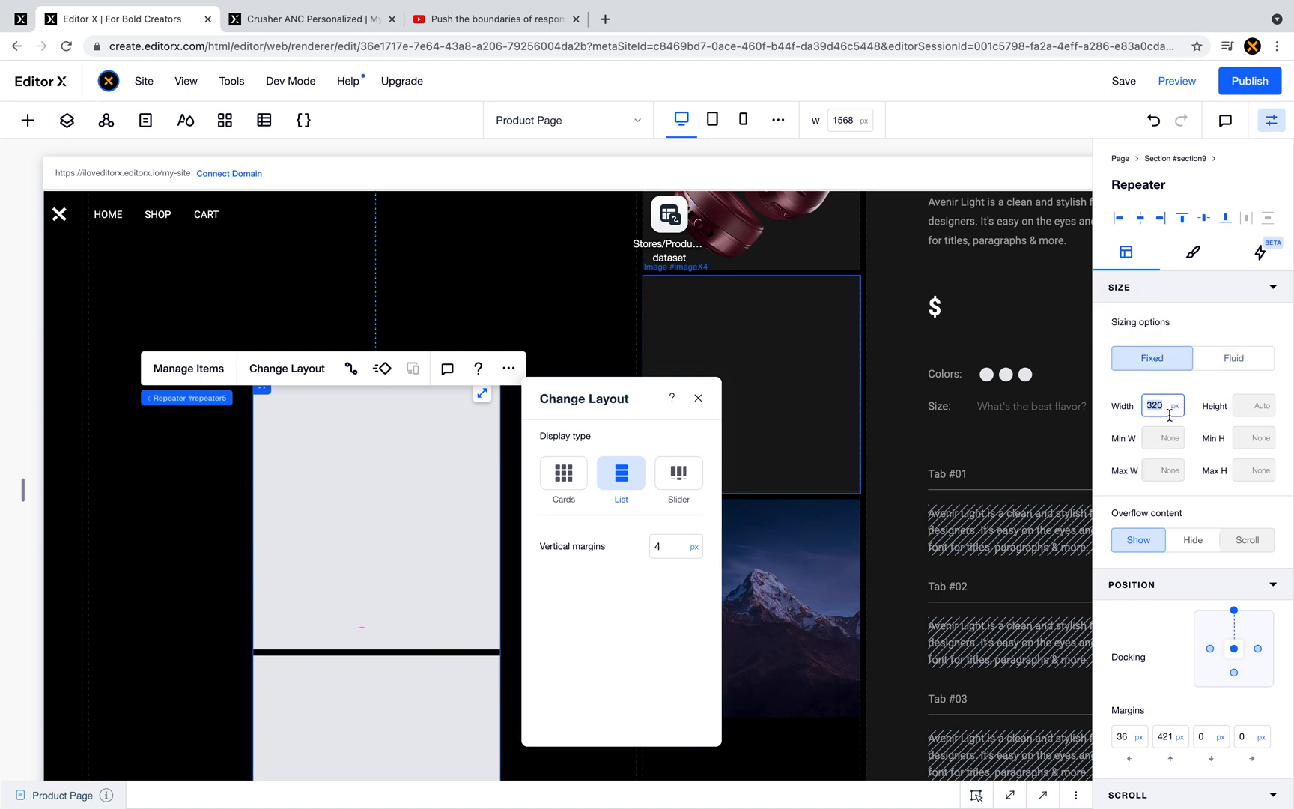
pyautogui.write('50')
pyautogui.press('Return')
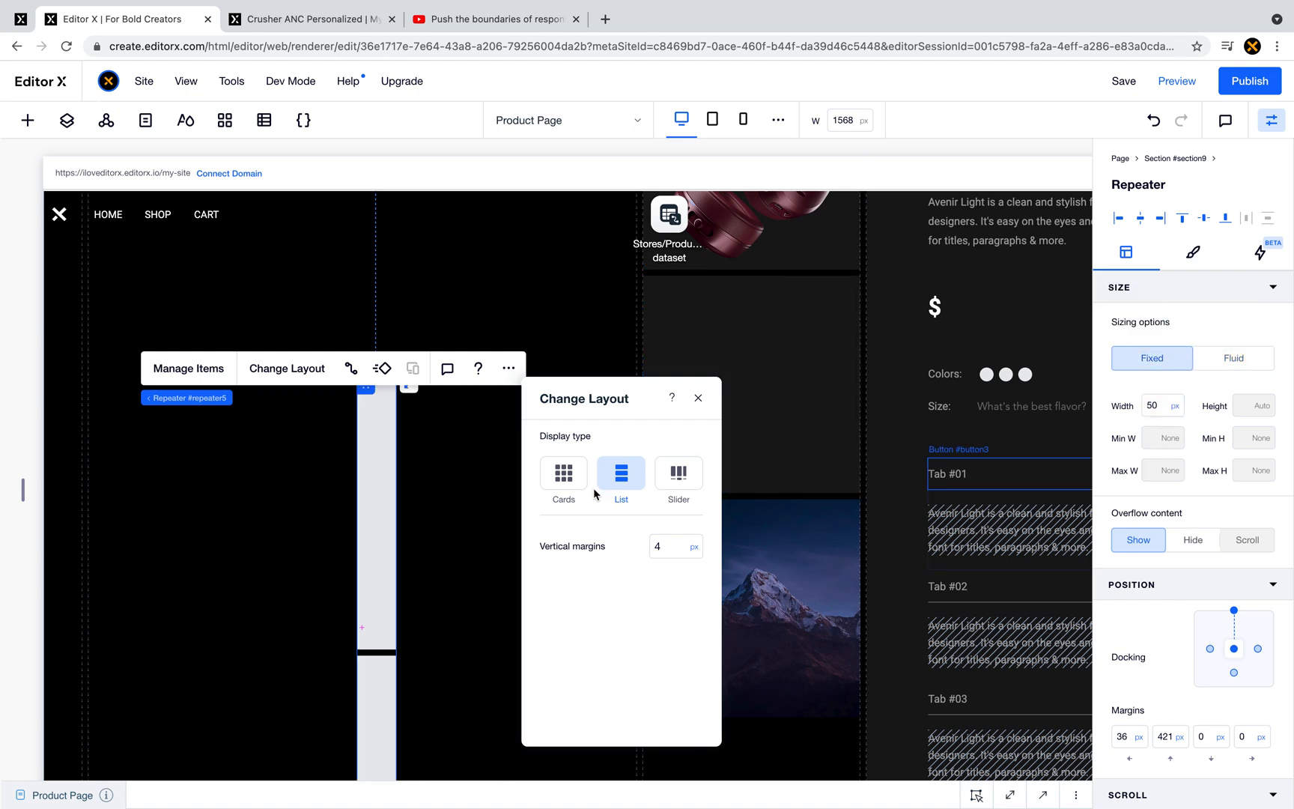
# - Set the minimum height of the new repeater's items to 50 px and reduce it to 40 px
pyautogui.click(382, 480)
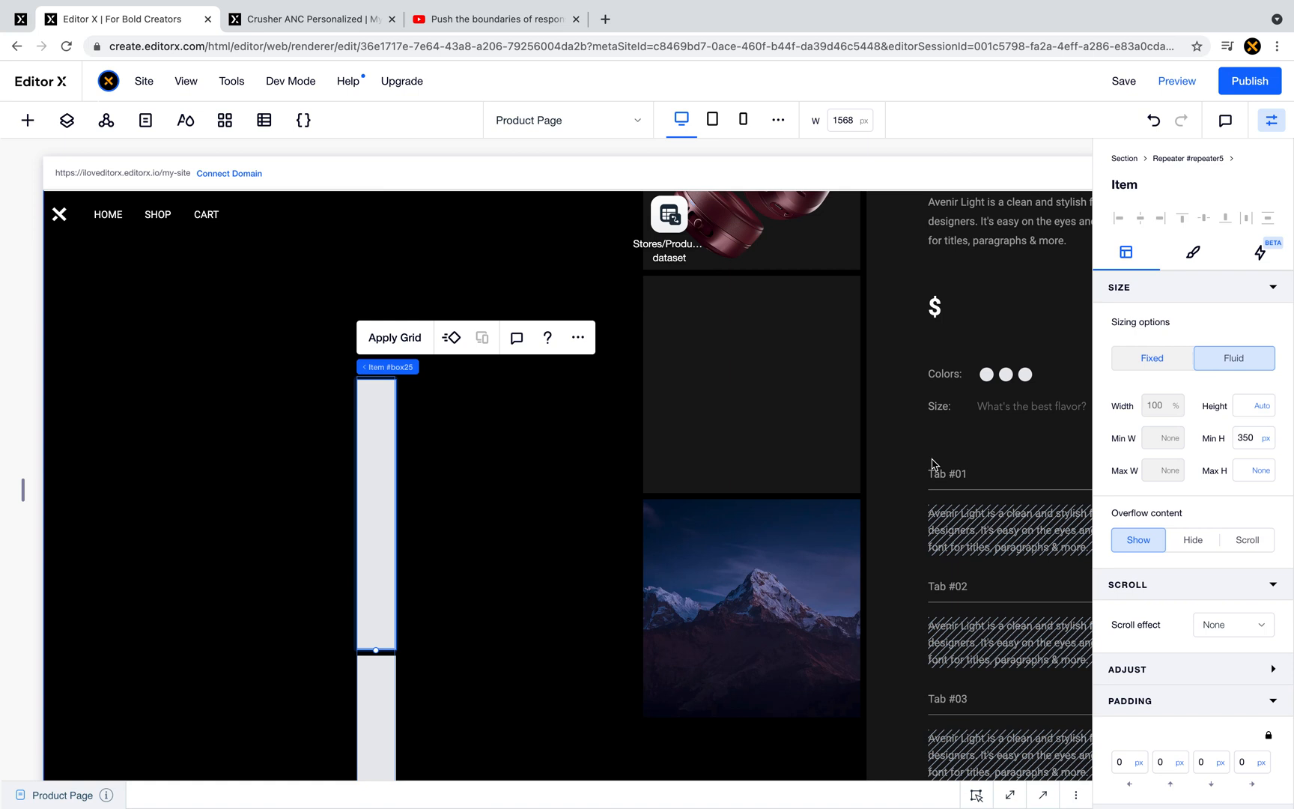
pyautogui.click(1237, 439)
pyautogui.write('350')
pyautogui.click(1258, 447)
pyautogui.write('50')
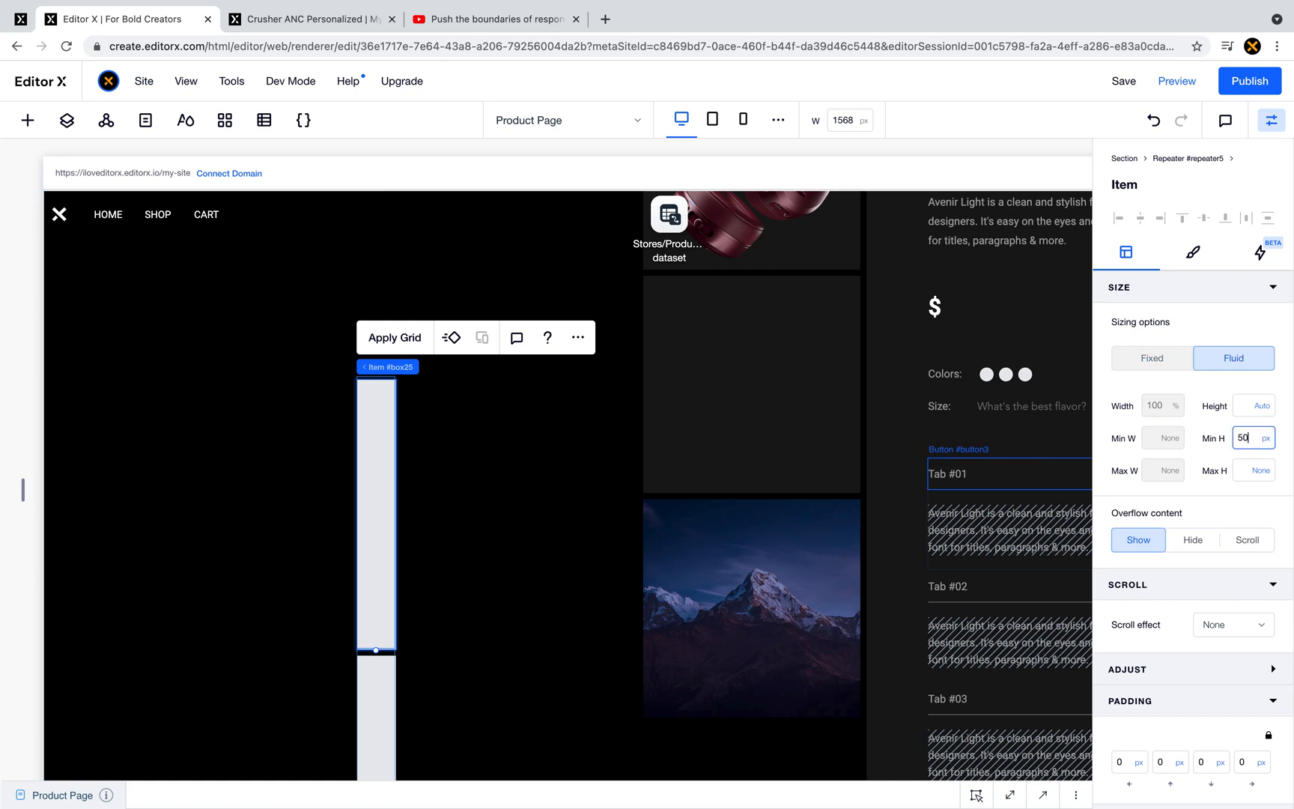
pyautogui.press('Return')
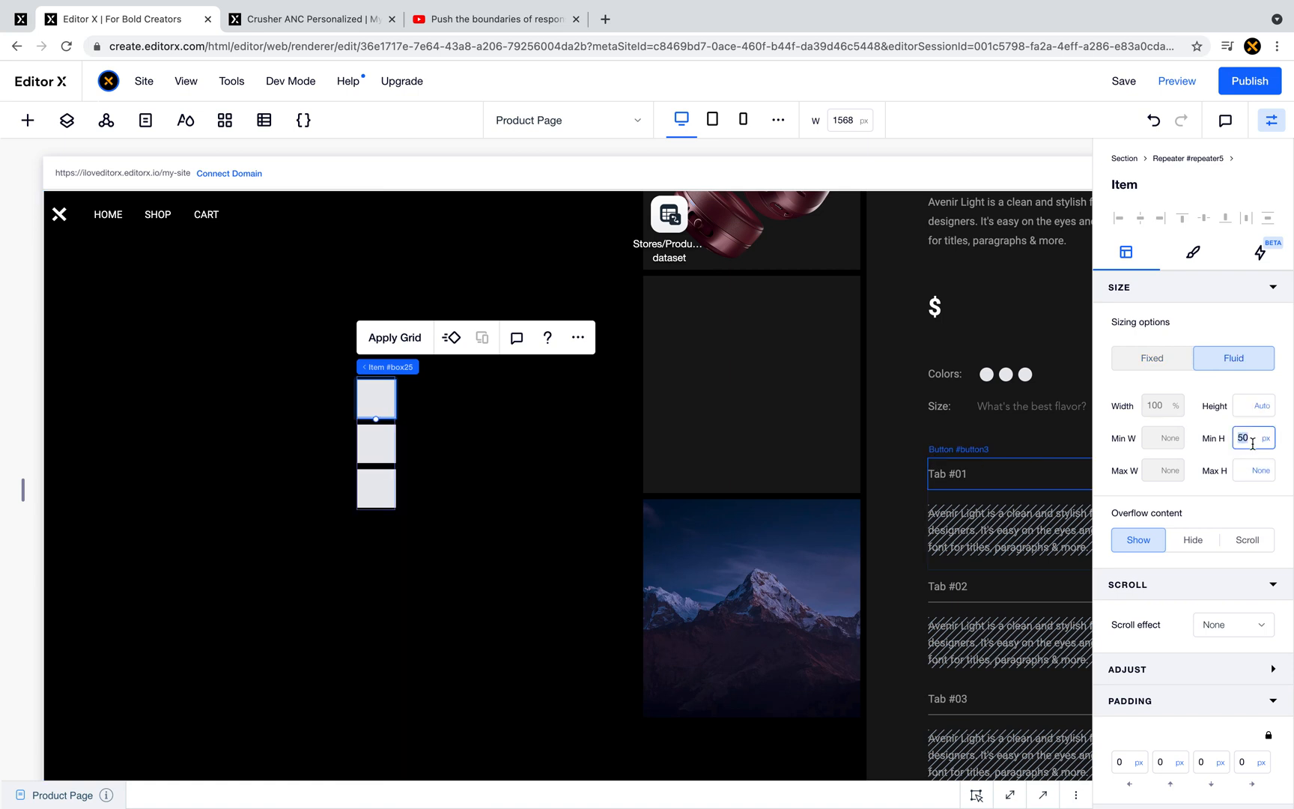
pyautogui.press('Return')
# - Check the size of the 01 button in the lower product section and set the new repeater items' minimum height to 50 px
pyautogui.scroll(-15, 361, 560)
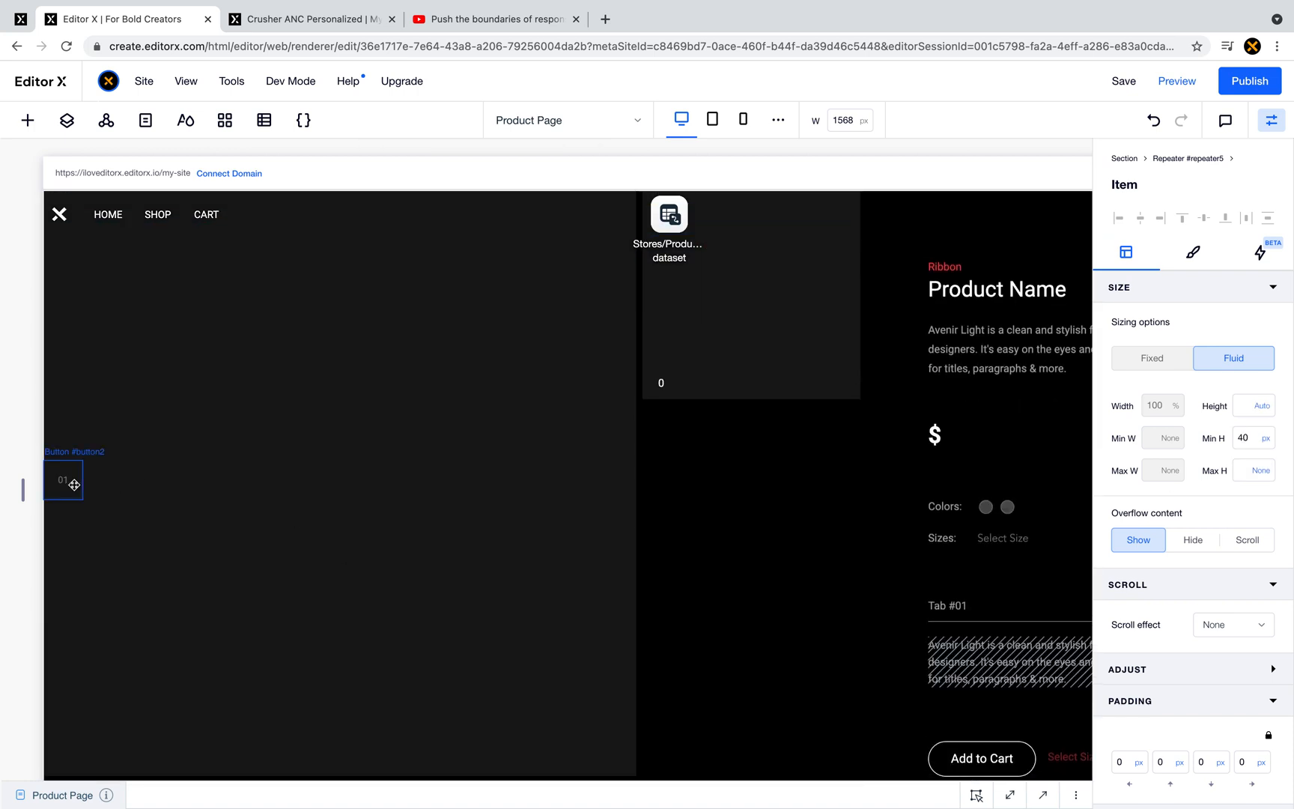
pyautogui.click(68, 485)
pyautogui.rightClick(68, 484)
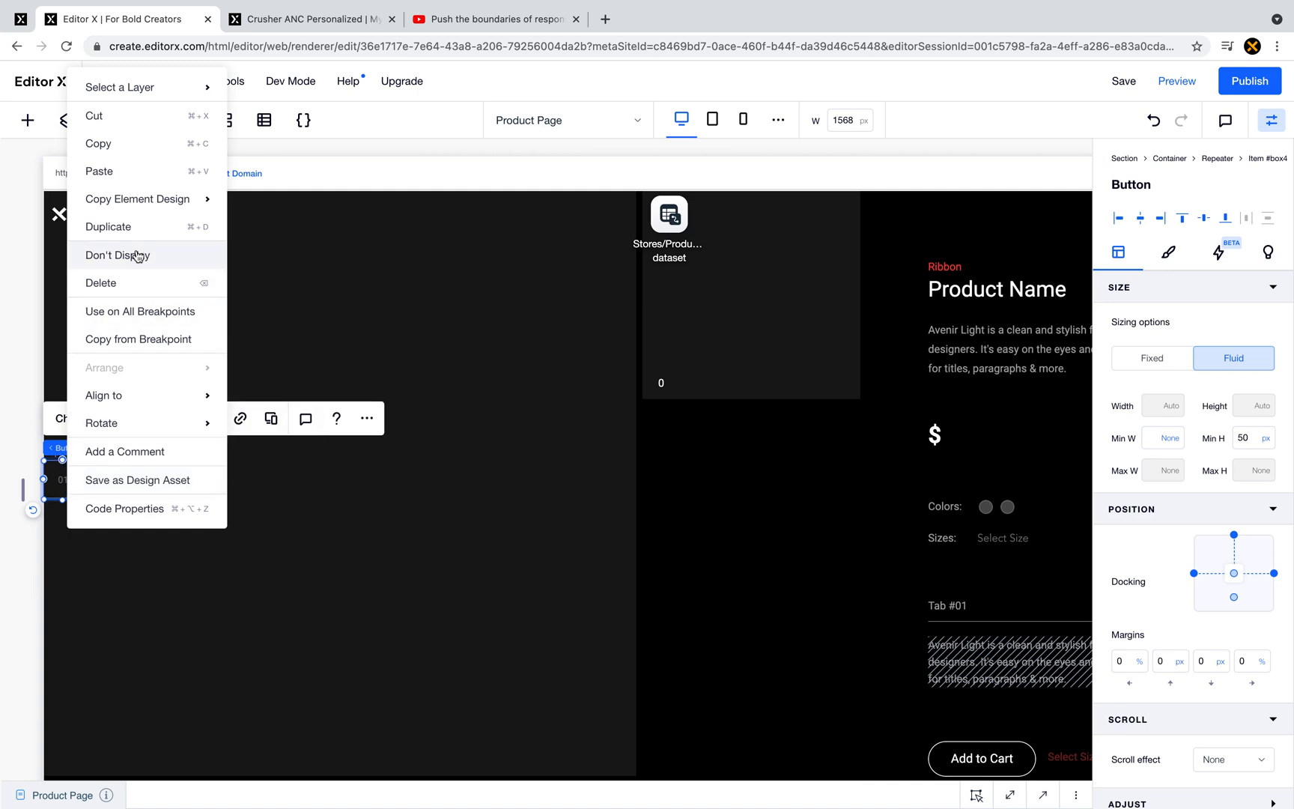
pyautogui.click(387, 336)
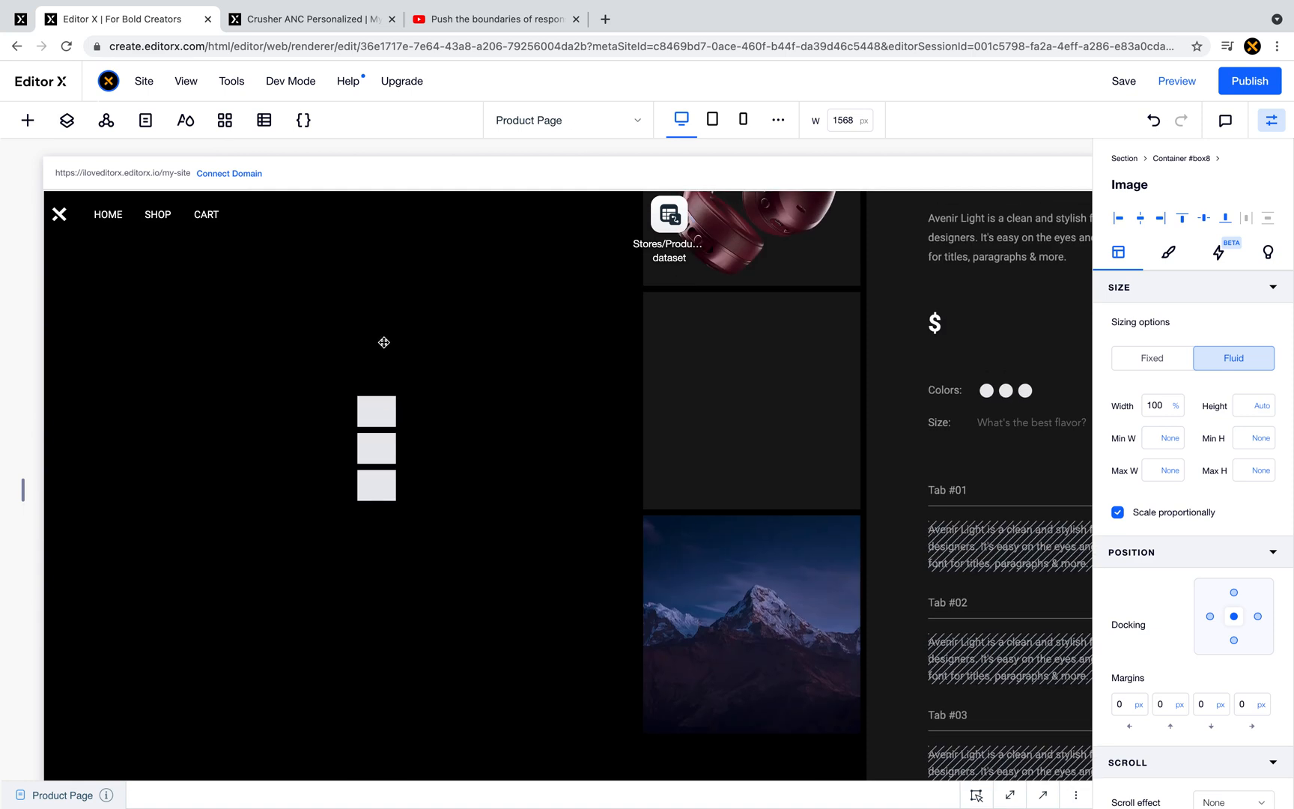
pyautogui.click(367, 409)
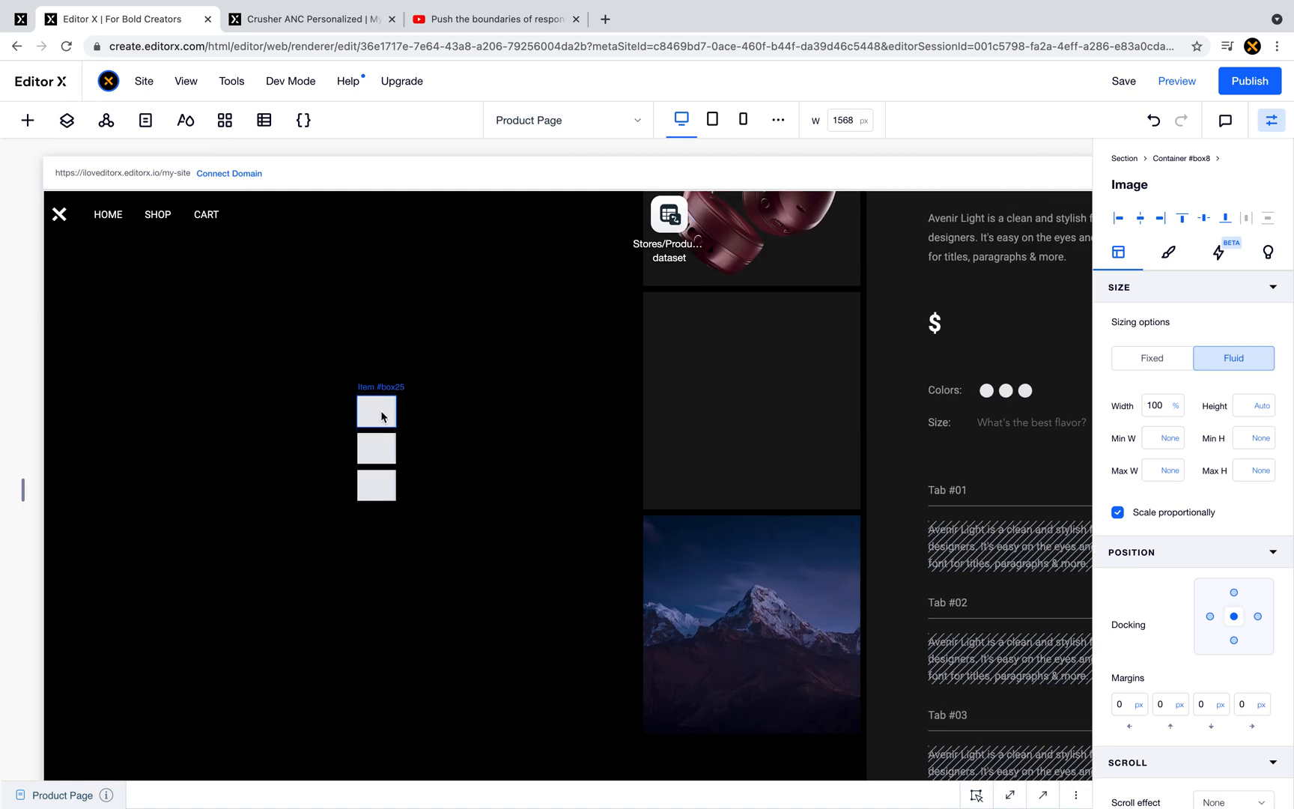
pyautogui.click(1257, 442)
pyautogui.press('Return')
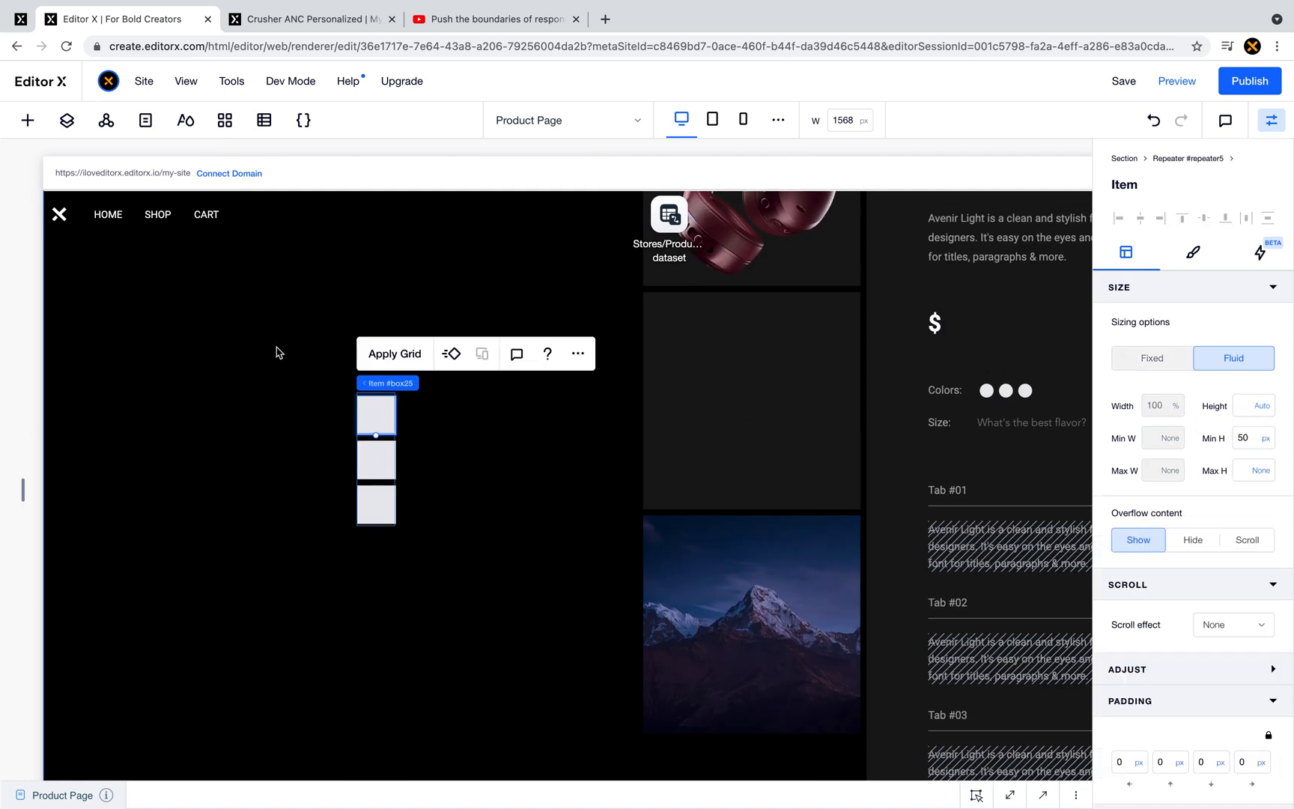
# - Add a button beside the new repeater and apply the element design copied from all breakpoints of the lower section's 01 button
pyautogui.click(28, 119)
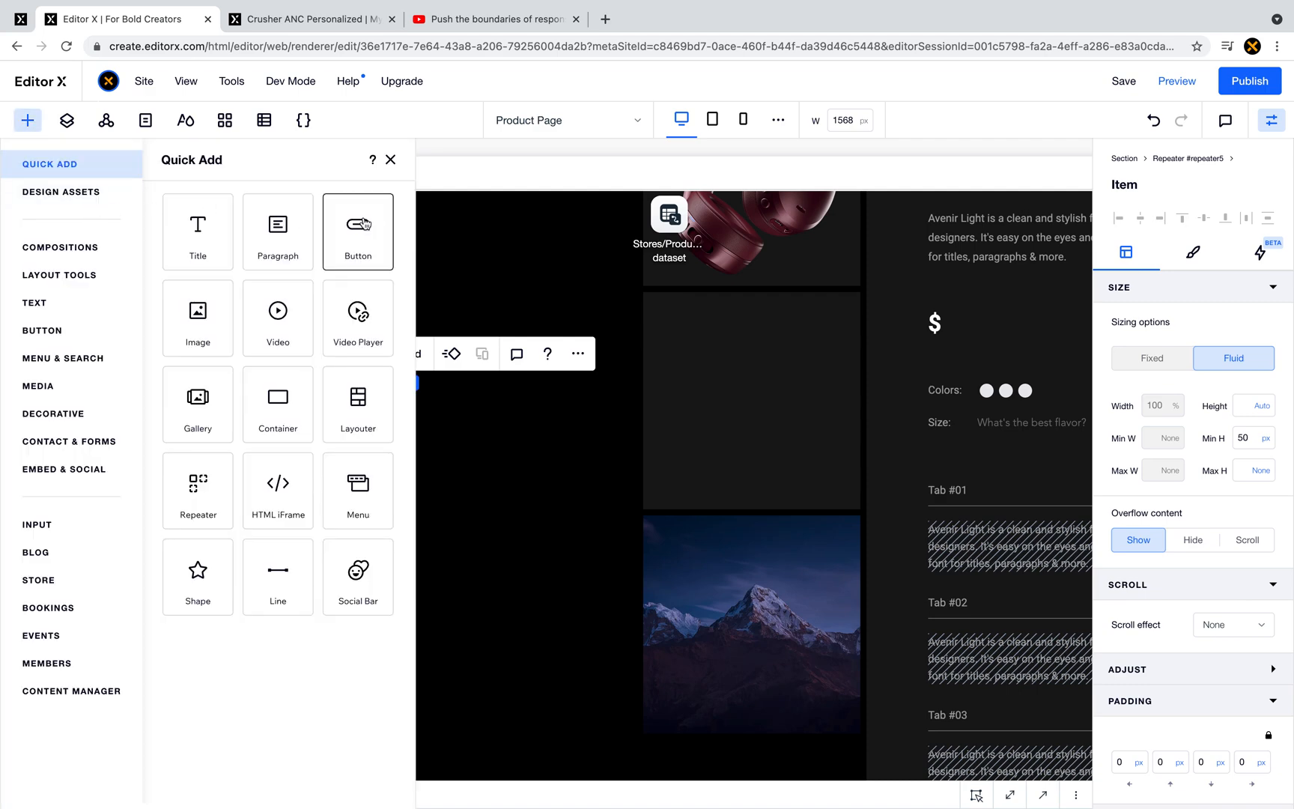
pyautogui.moveTo(529, 418); pyautogui.dragTo(526, 414)
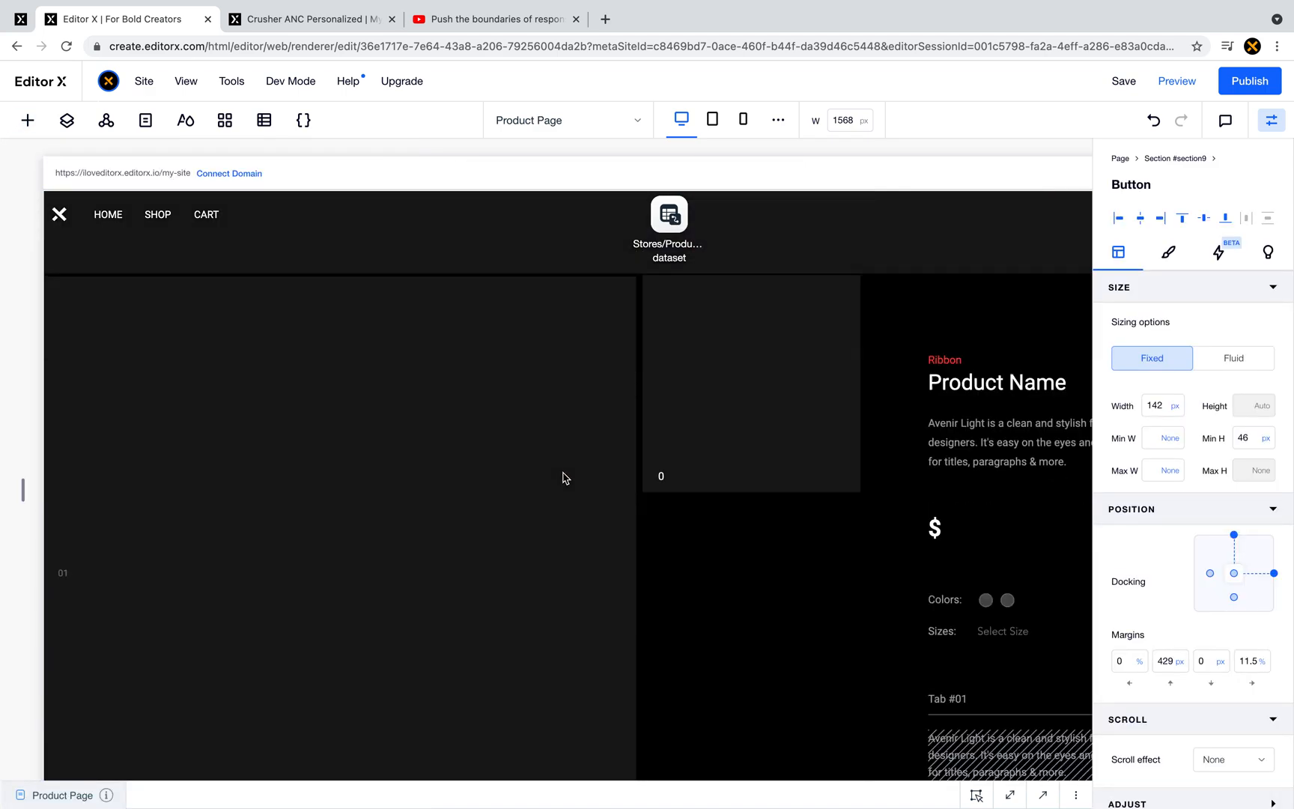
pyautogui.click(66, 597)
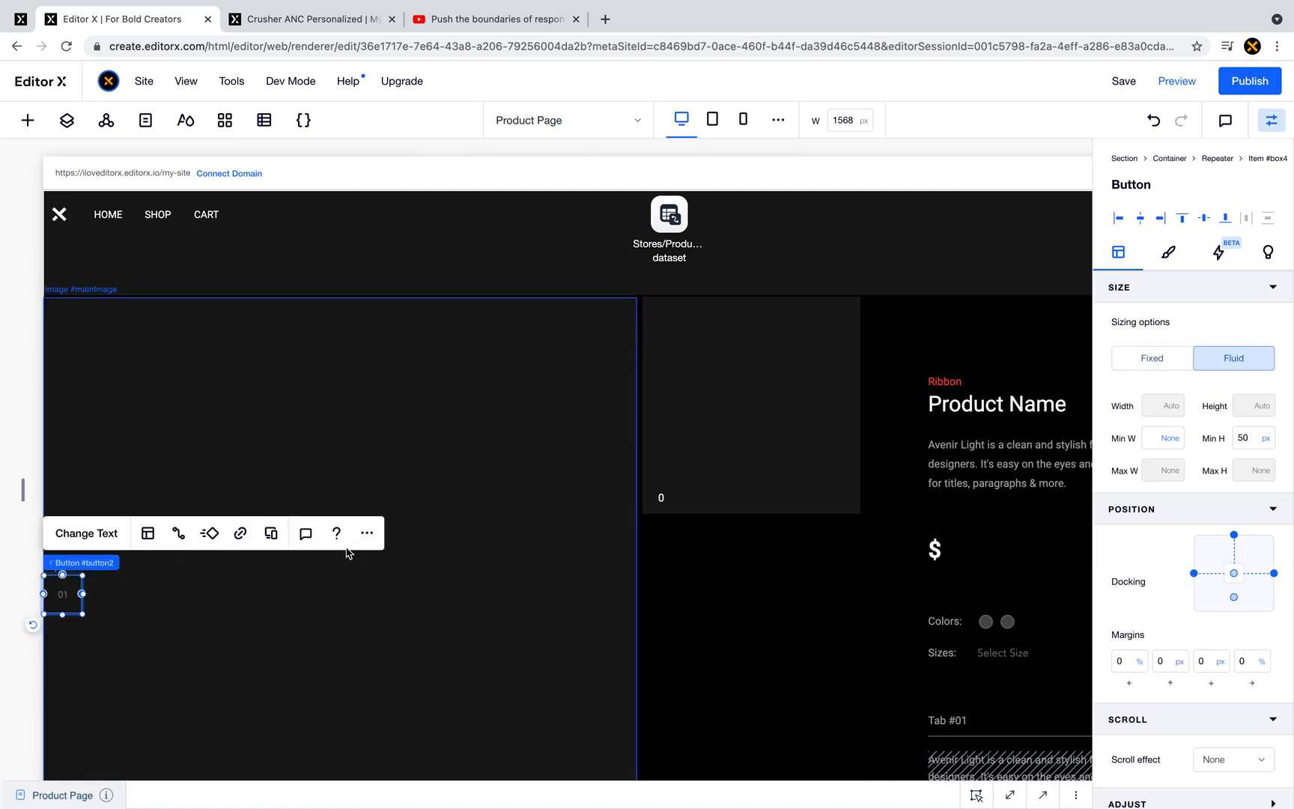
pyautogui.click(364, 533)
pyautogui.moveTo(456, 234)
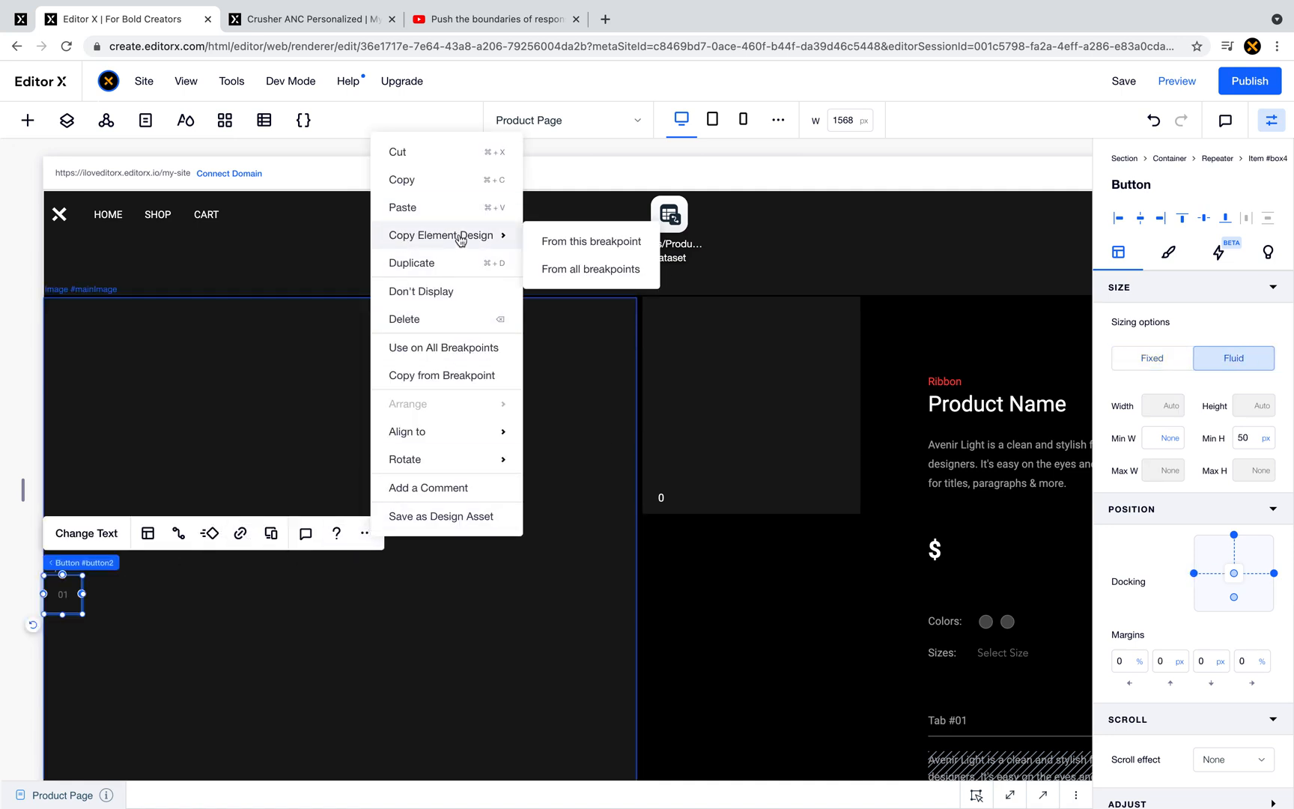
pyautogui.click(619, 281)
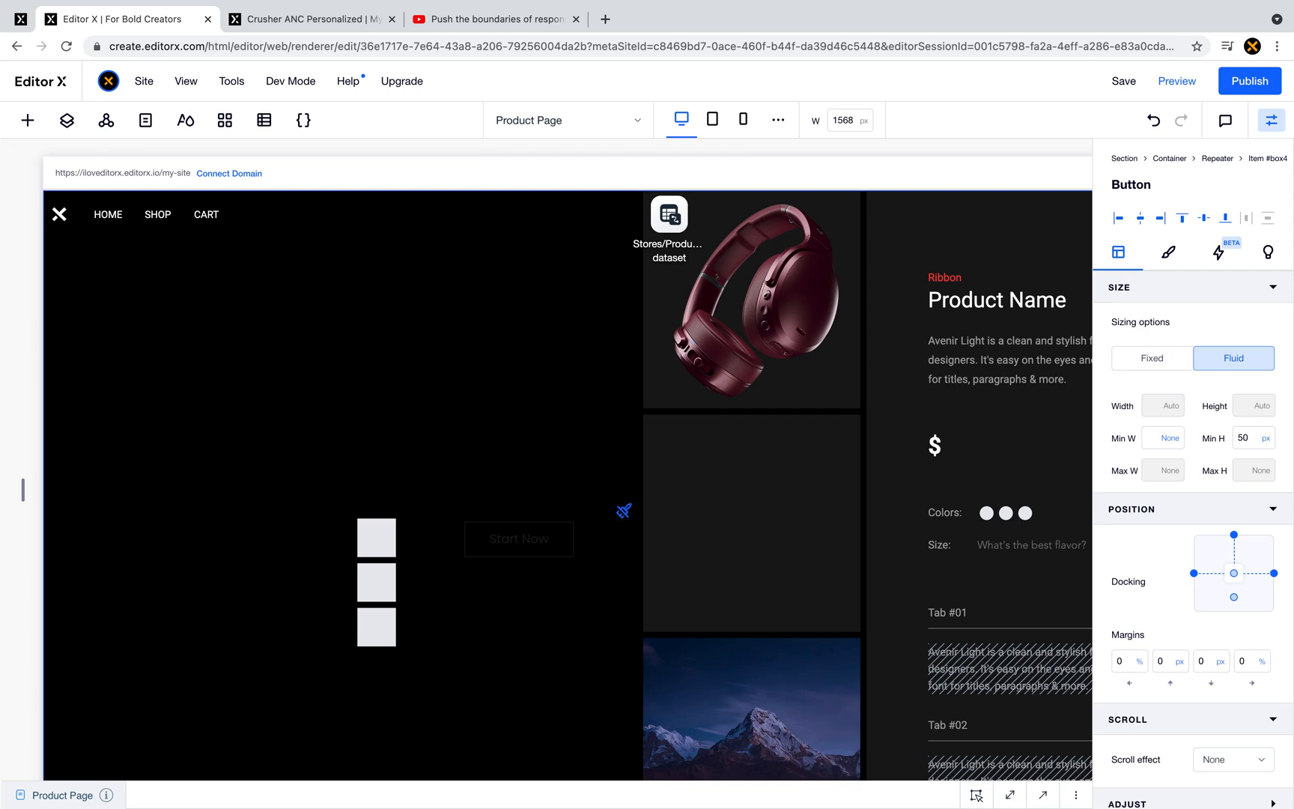
pyautogui.click(516, 538)
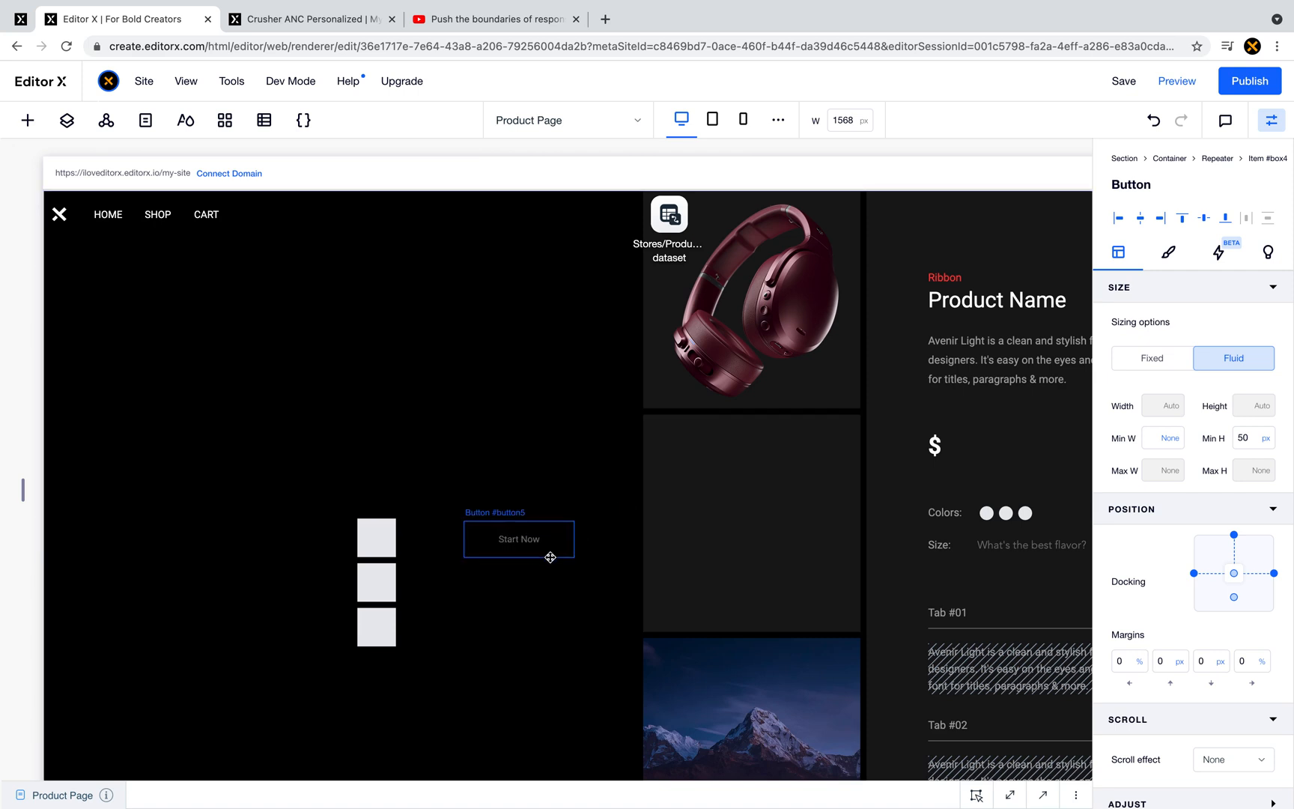
# - Change the new button's text to "01"
pyautogui.click(529, 545)
pyautogui.click(507, 480)
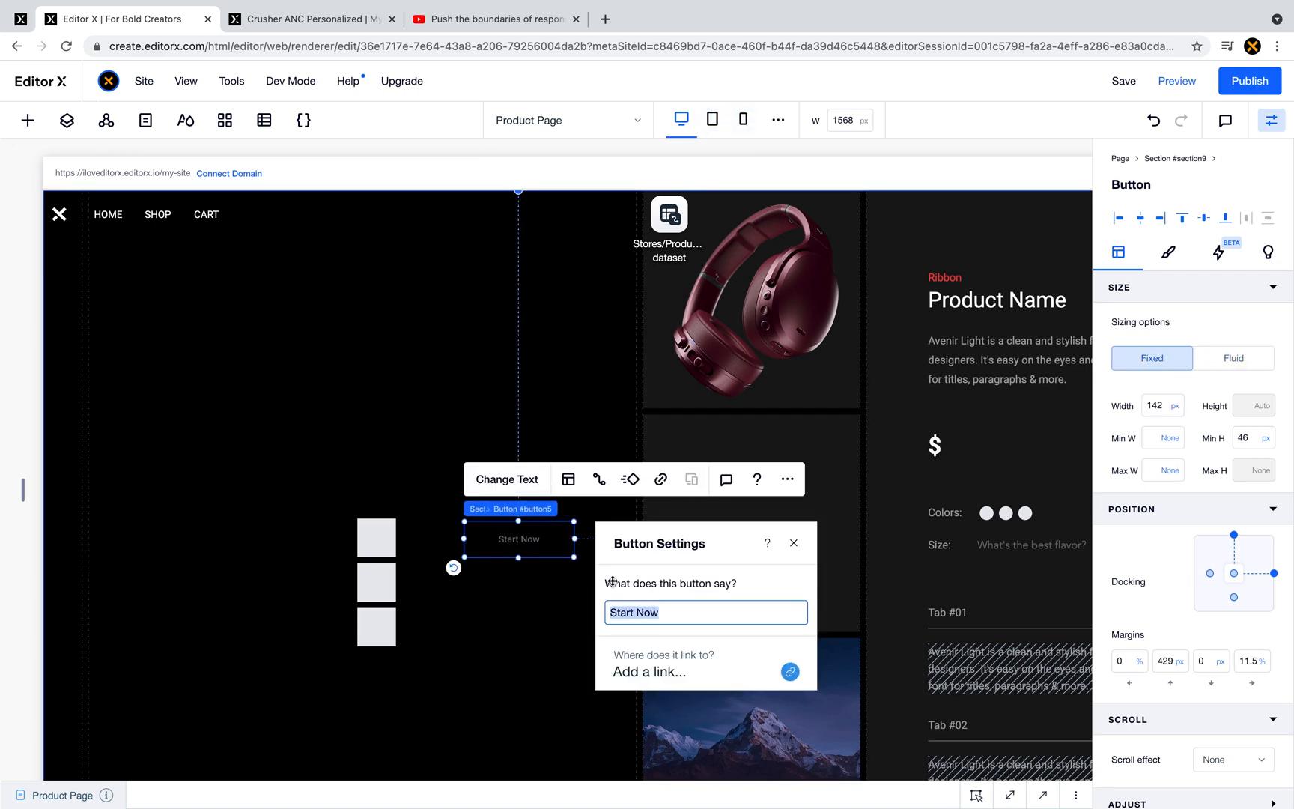
pyautogui.write('01')
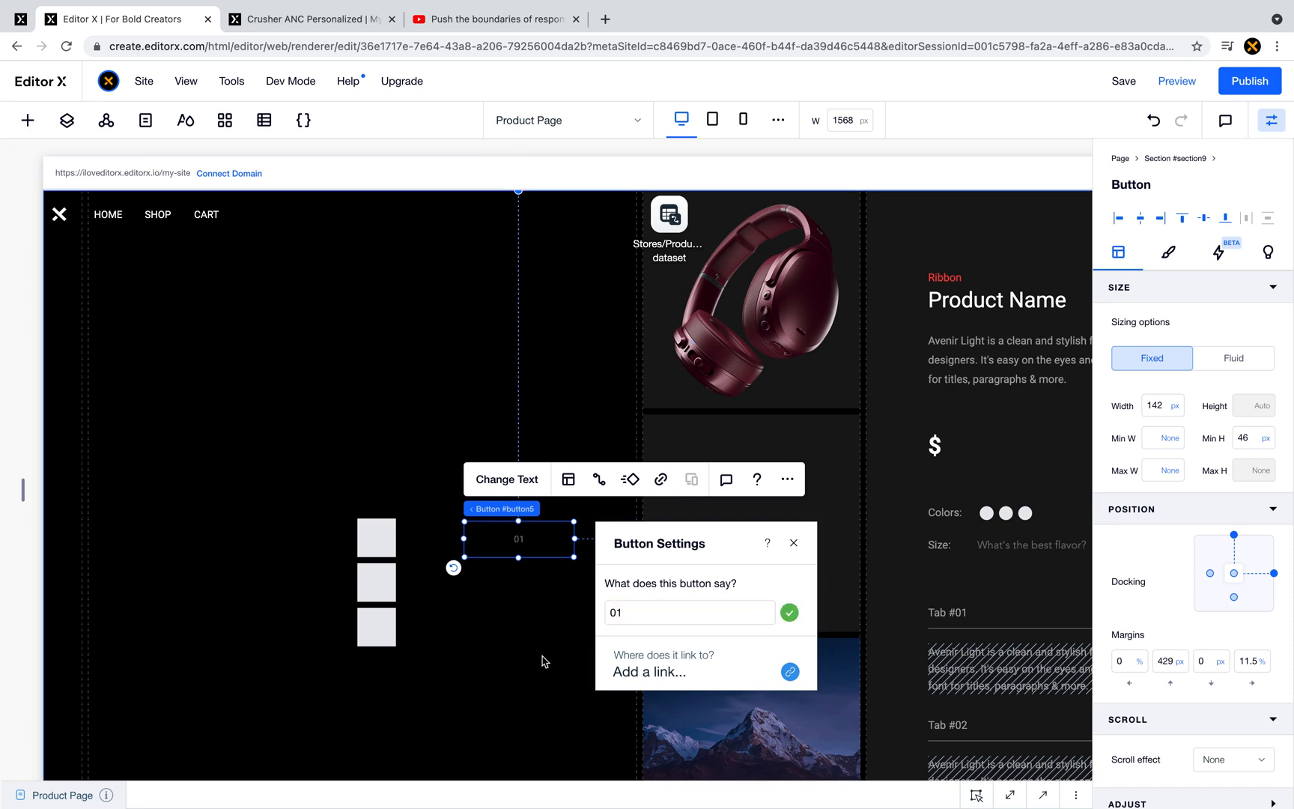
pyautogui.click(490, 636)
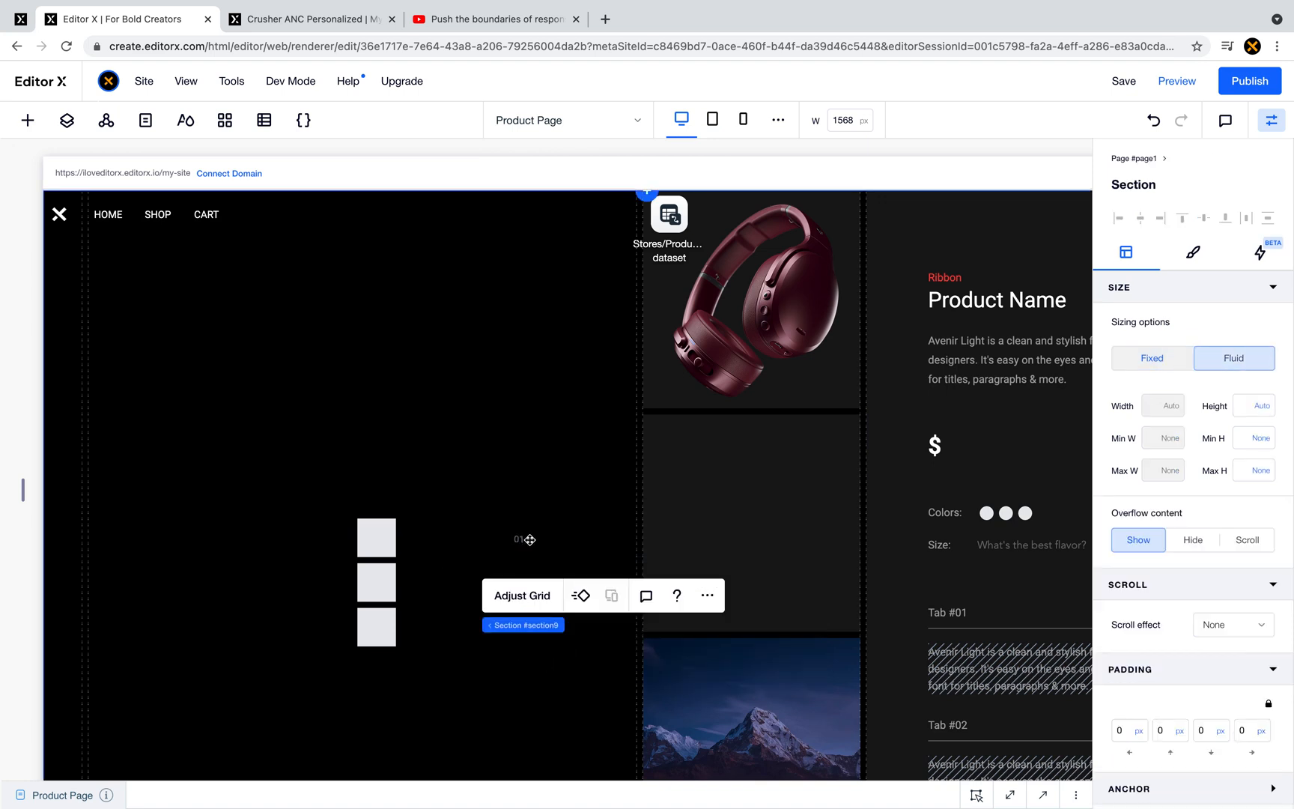
# - Move the 01 button into the new repeater's first item and set its left margin to 0%
pyautogui.click(519, 539)
pyautogui.moveTo(519, 539); pyautogui.dragTo(381, 537)
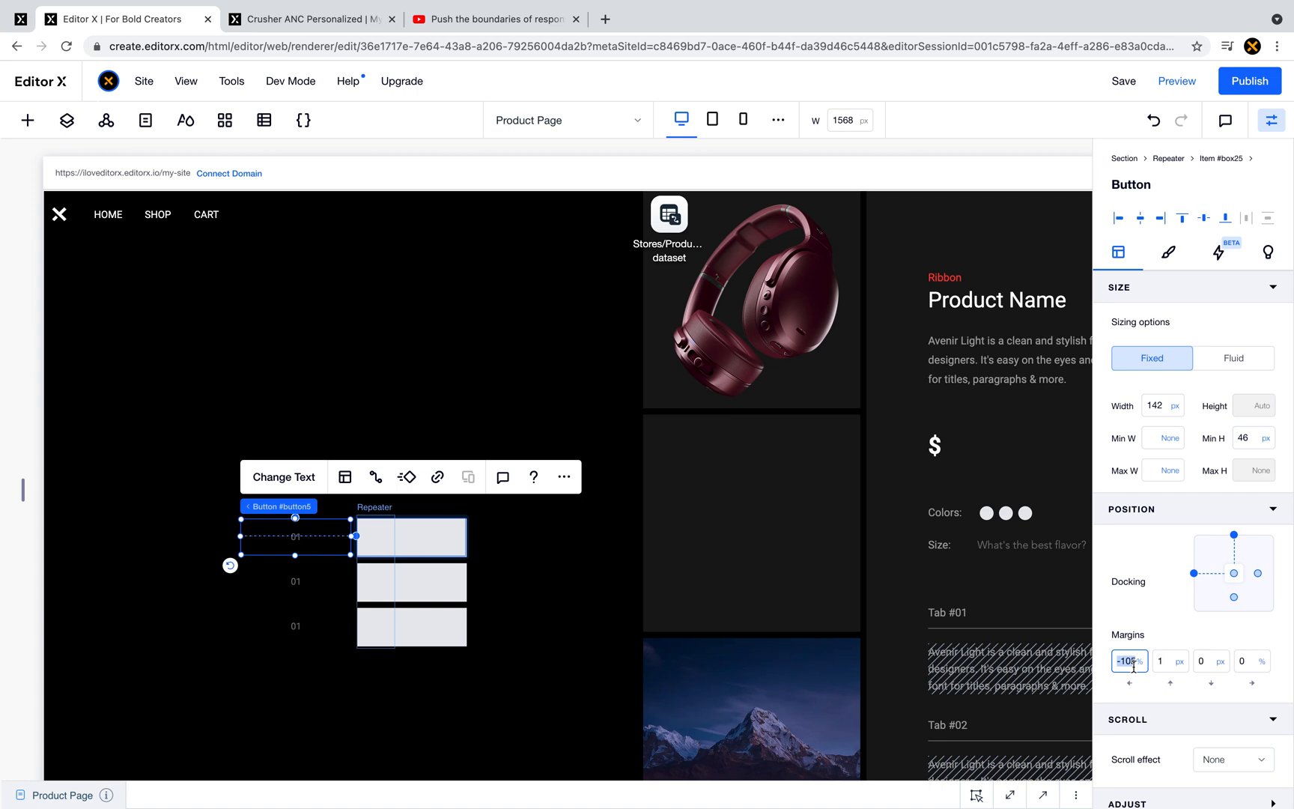
pyautogui.press('Return')
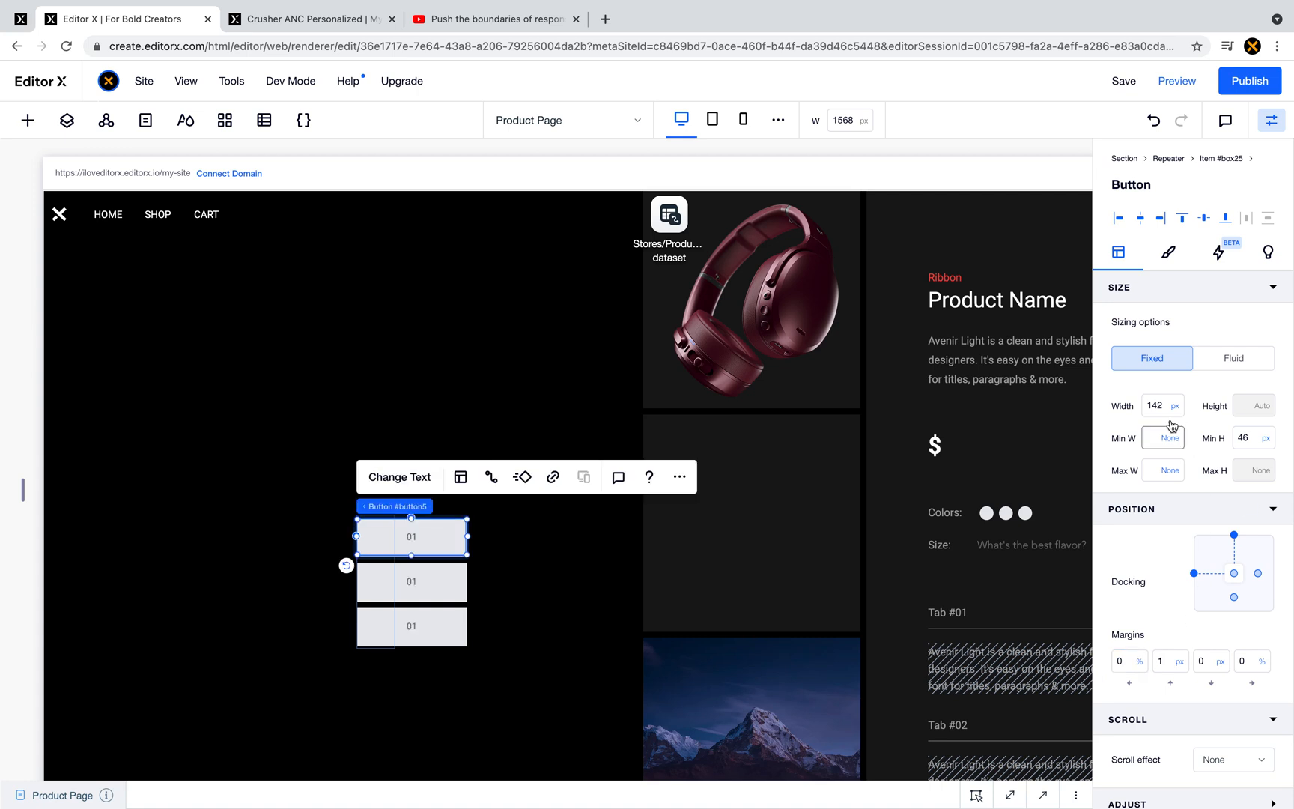
# - Make the 01 button fluid at 100% width and set its minimum height to 100%
pyautogui.click(1214, 362)
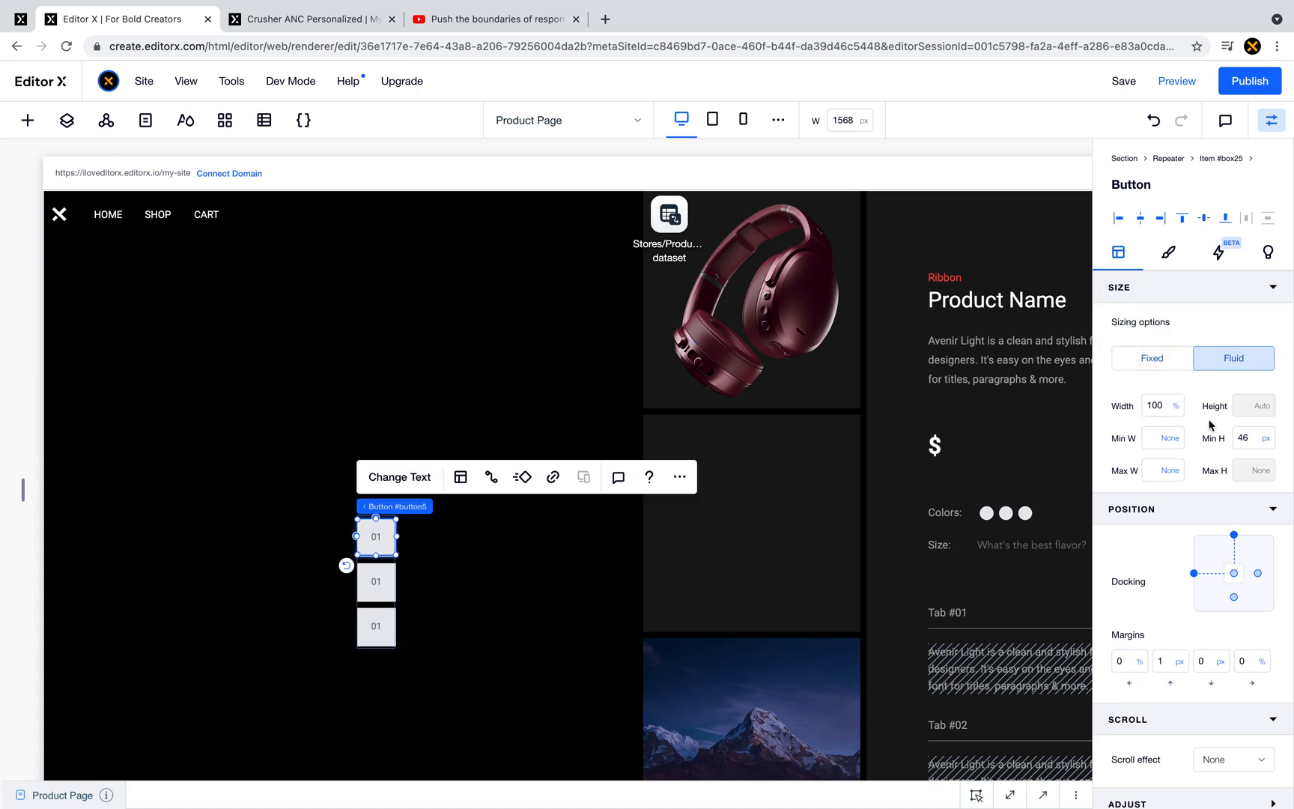
pyautogui.click(1251, 441)
pyautogui.write('100%')
pyautogui.press('Return')
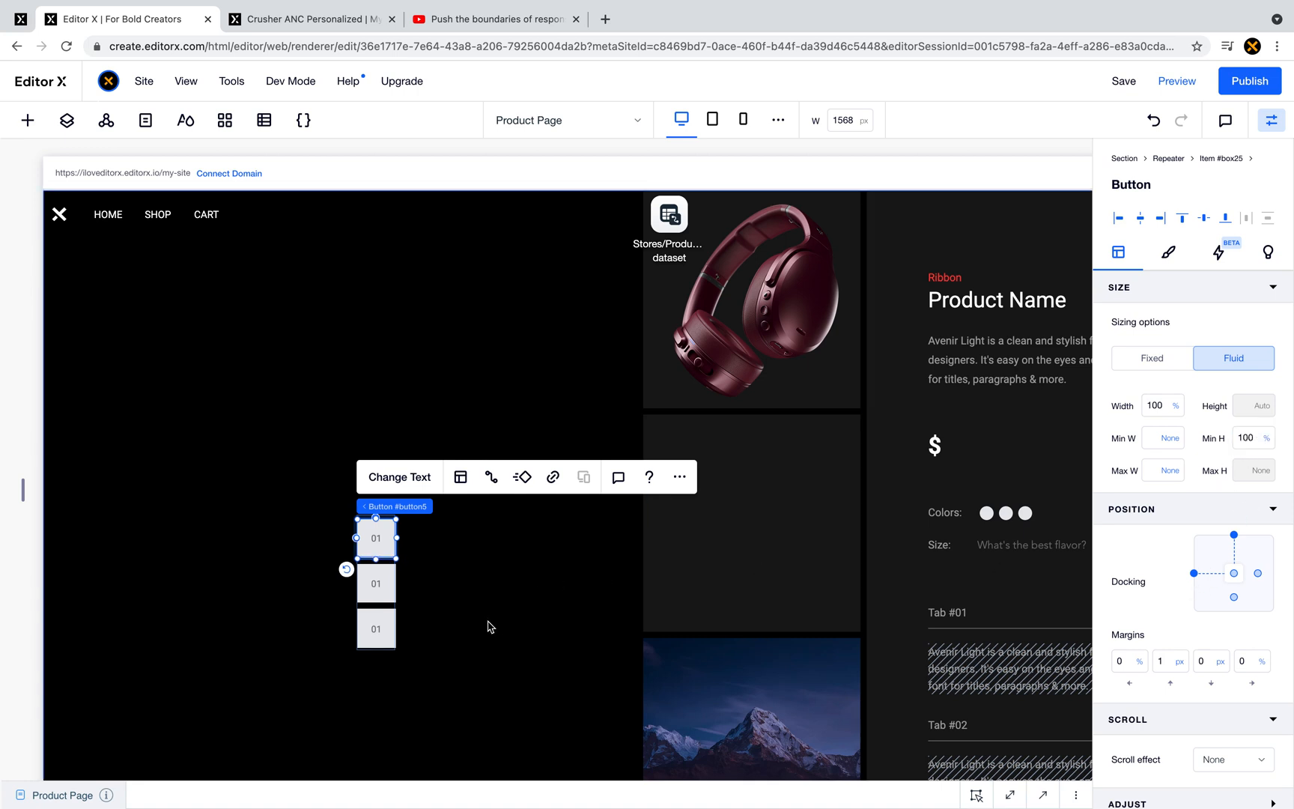
pyautogui.click(422, 580)
# - Set the background opacity of the new repeater's items to 0%
pyautogui.click(366, 540)
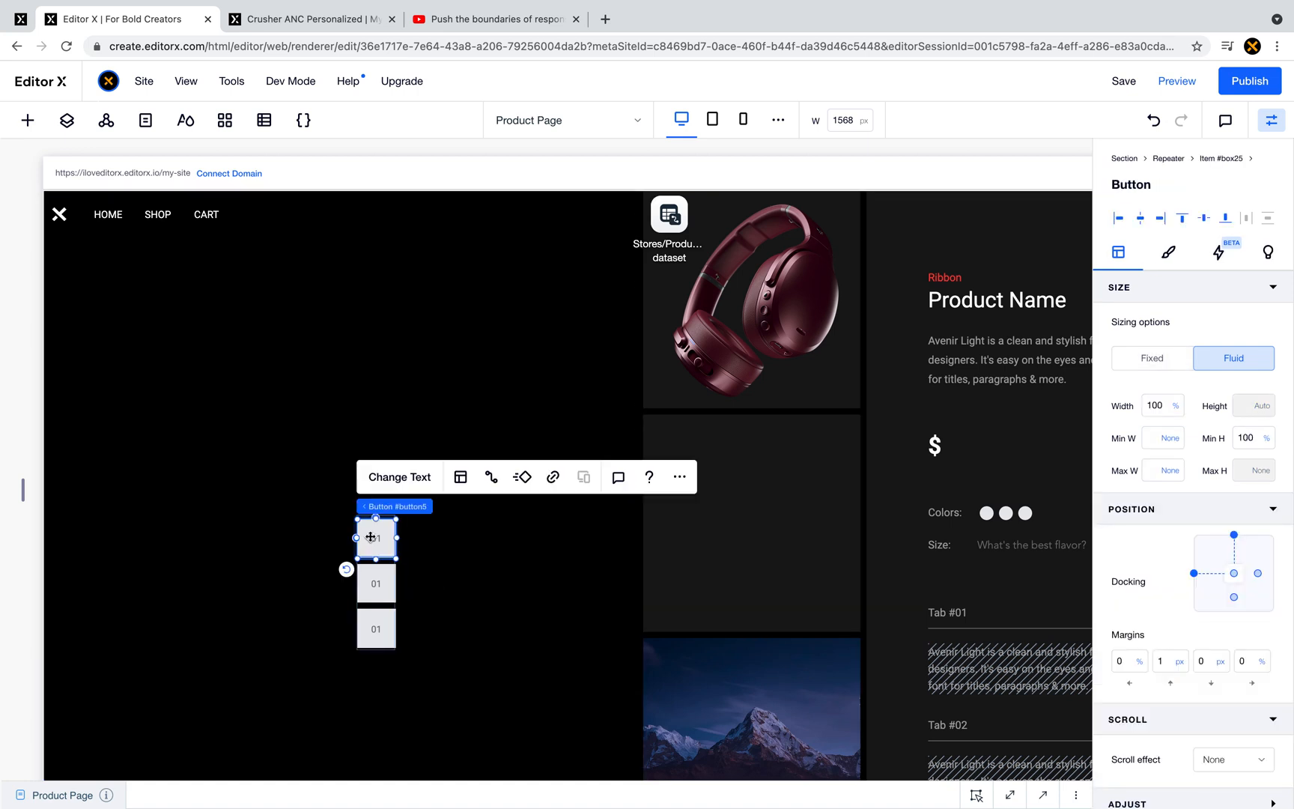
pyautogui.click(461, 507)
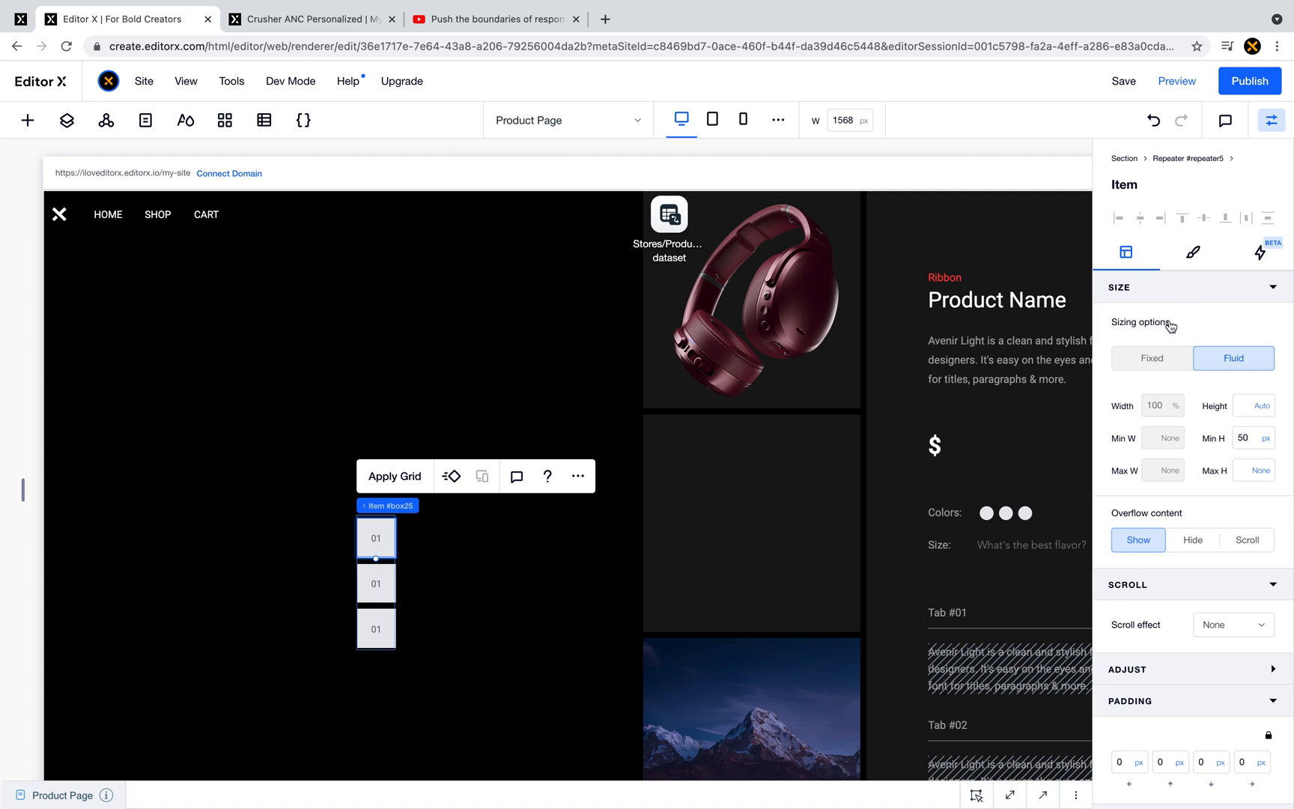
pyautogui.click(1193, 252)
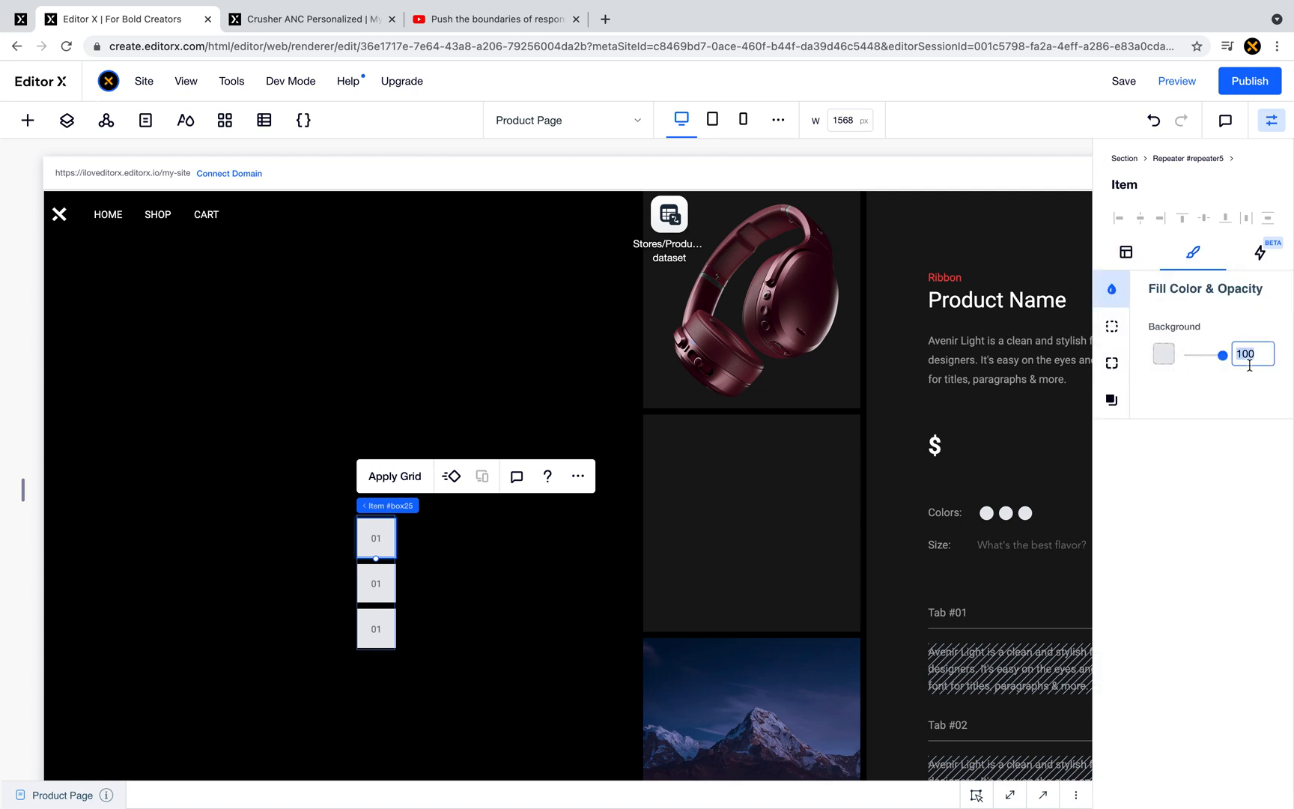
pyautogui.write('0')
pyautogui.press('Return')
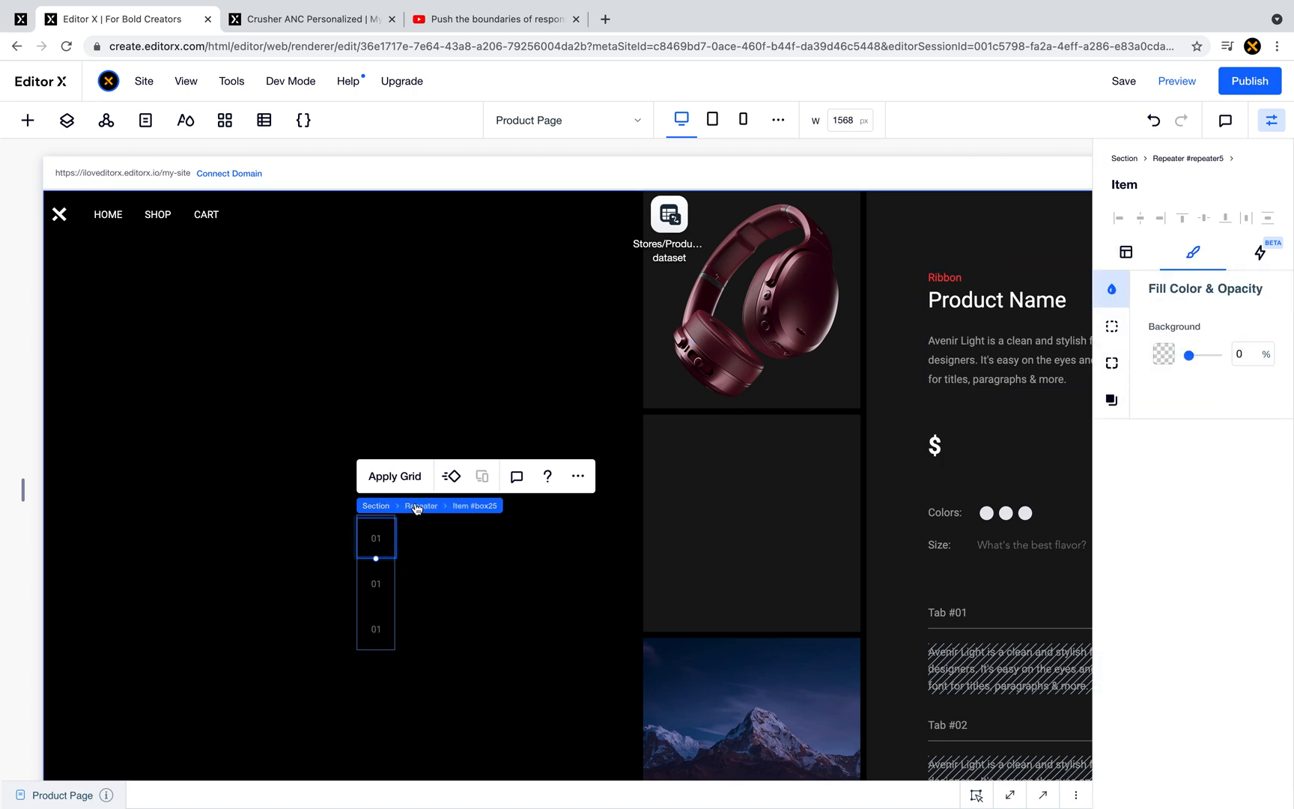
# - Set the new repeater's vertical margins to 0 px in its list layout
pyautogui.click(417, 506)
pyautogui.click(487, 475)
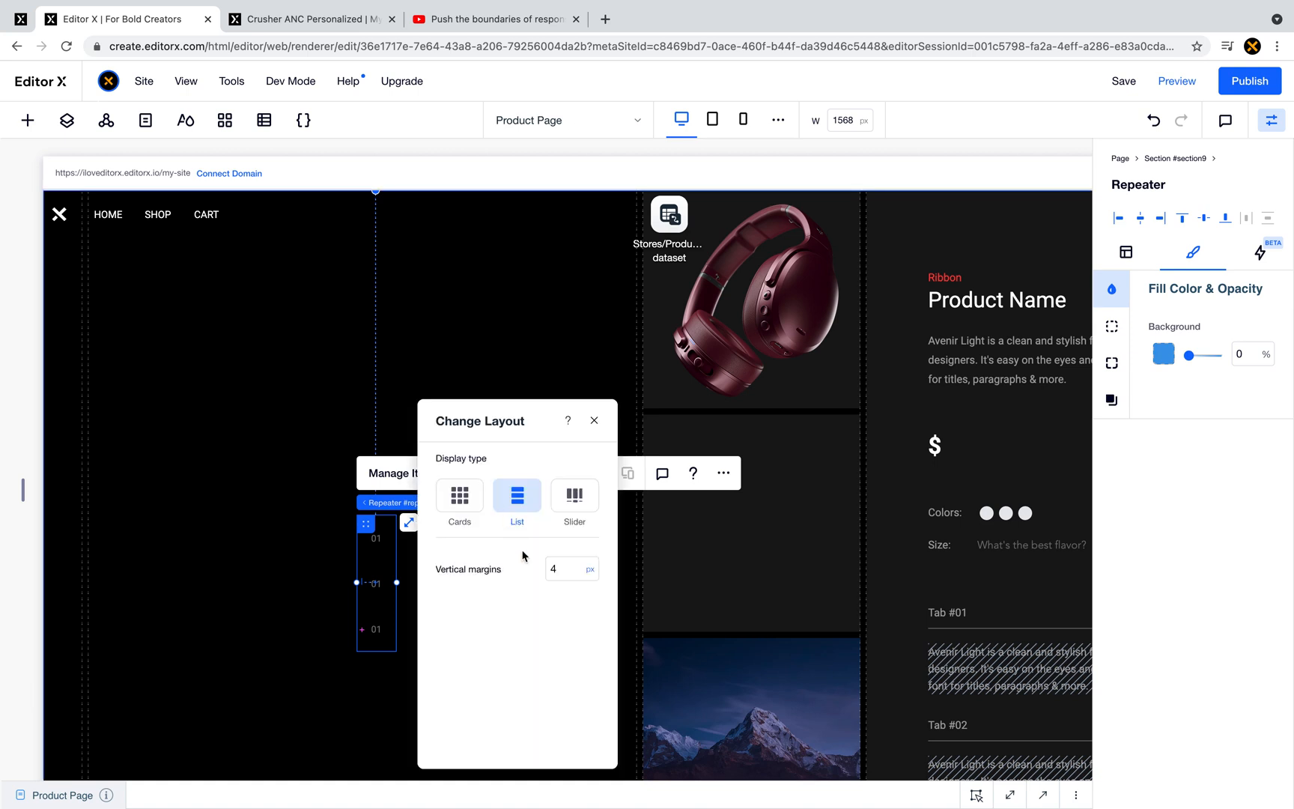
pyautogui.click(565, 567)
pyautogui.write('0')
pyautogui.press('Return')
pyautogui.click(560, 390)
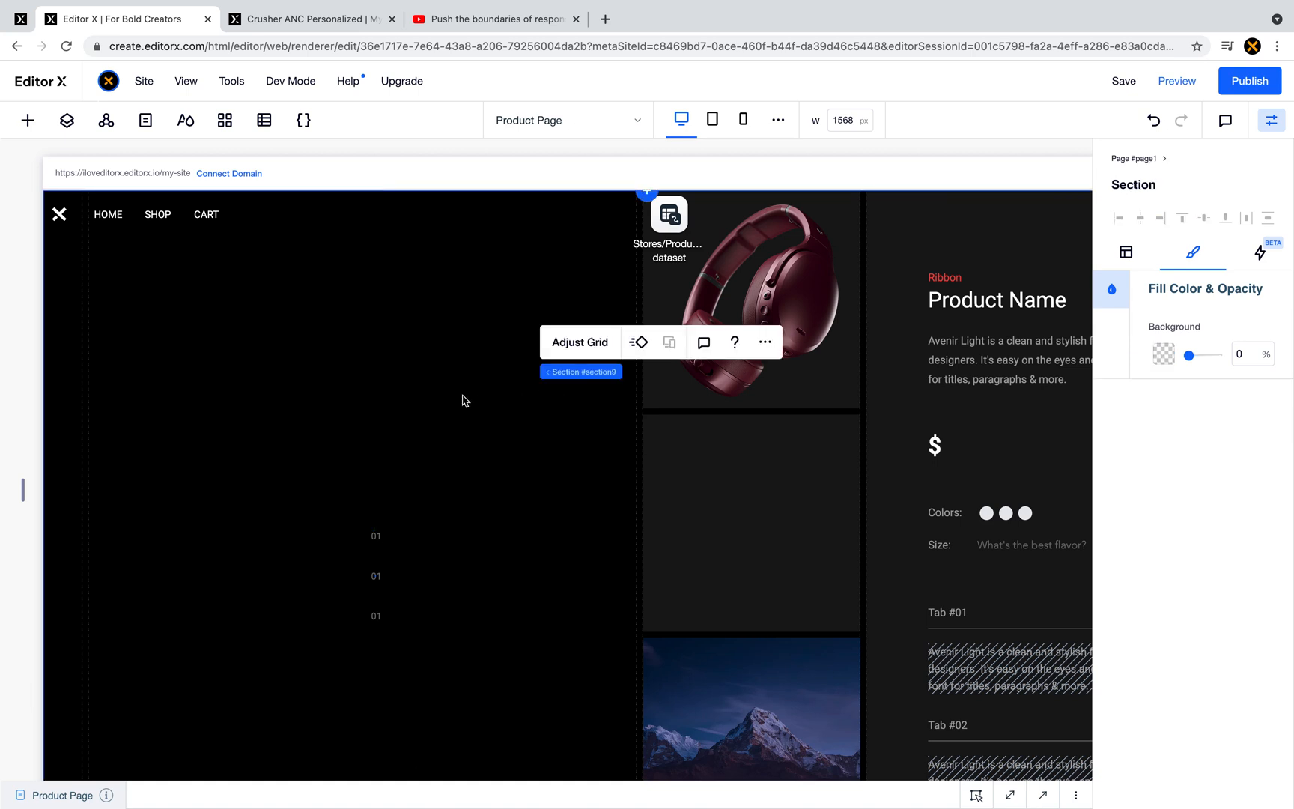
pyautogui.click(378, 540)
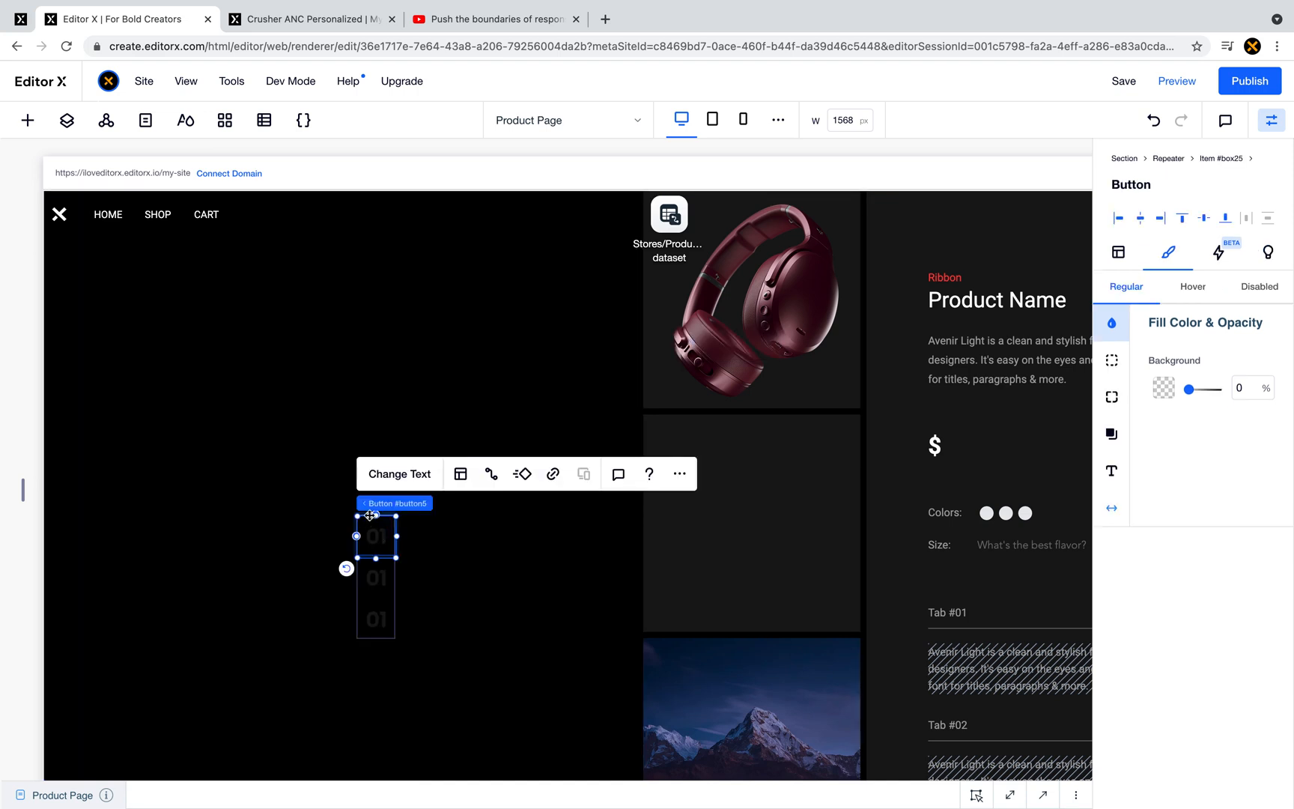
pyautogui.click(298, 507)
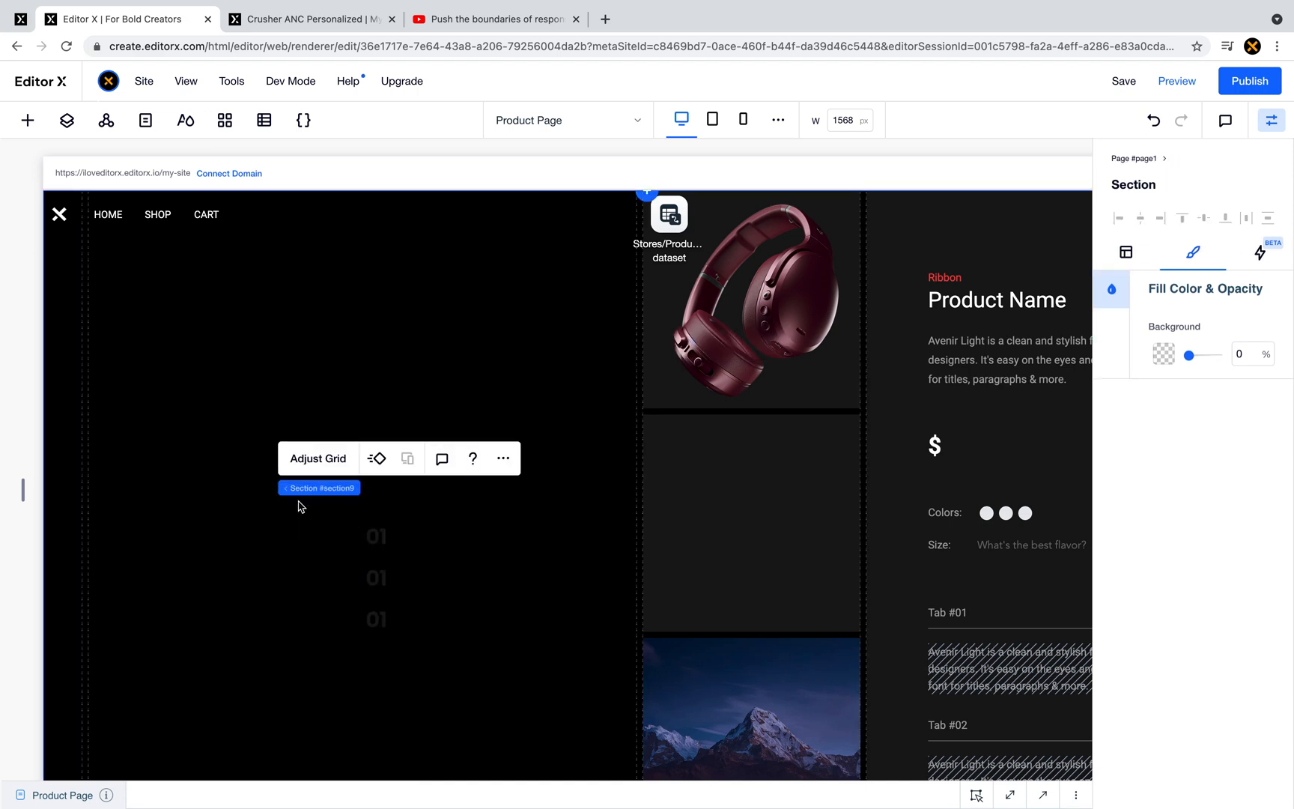
# - Undo the last change to the 01 buttons and add a container to the product section, narrowed to fit the slim first grid column
pyautogui.click(1154, 120)
pyautogui.click(24, 124)
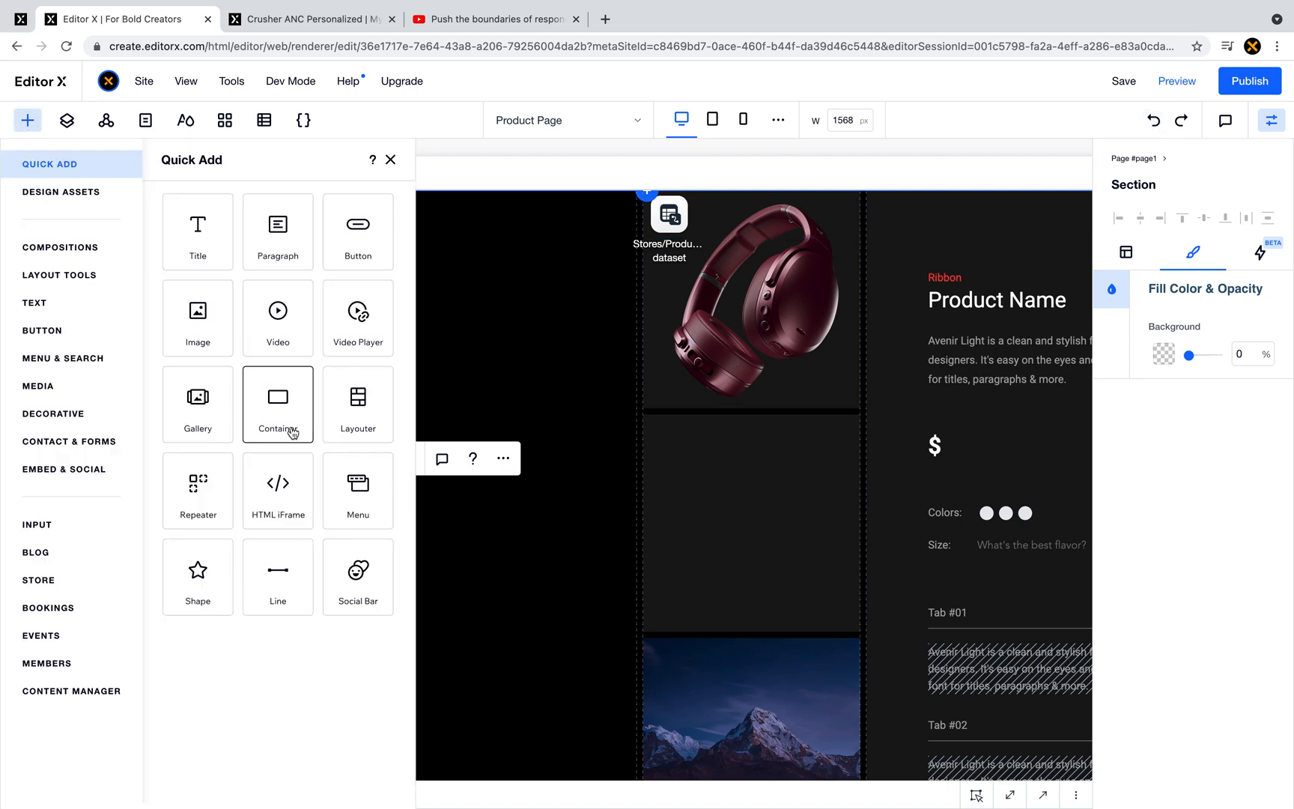
pyautogui.moveTo(358, 397); pyautogui.dragTo(211, 451)
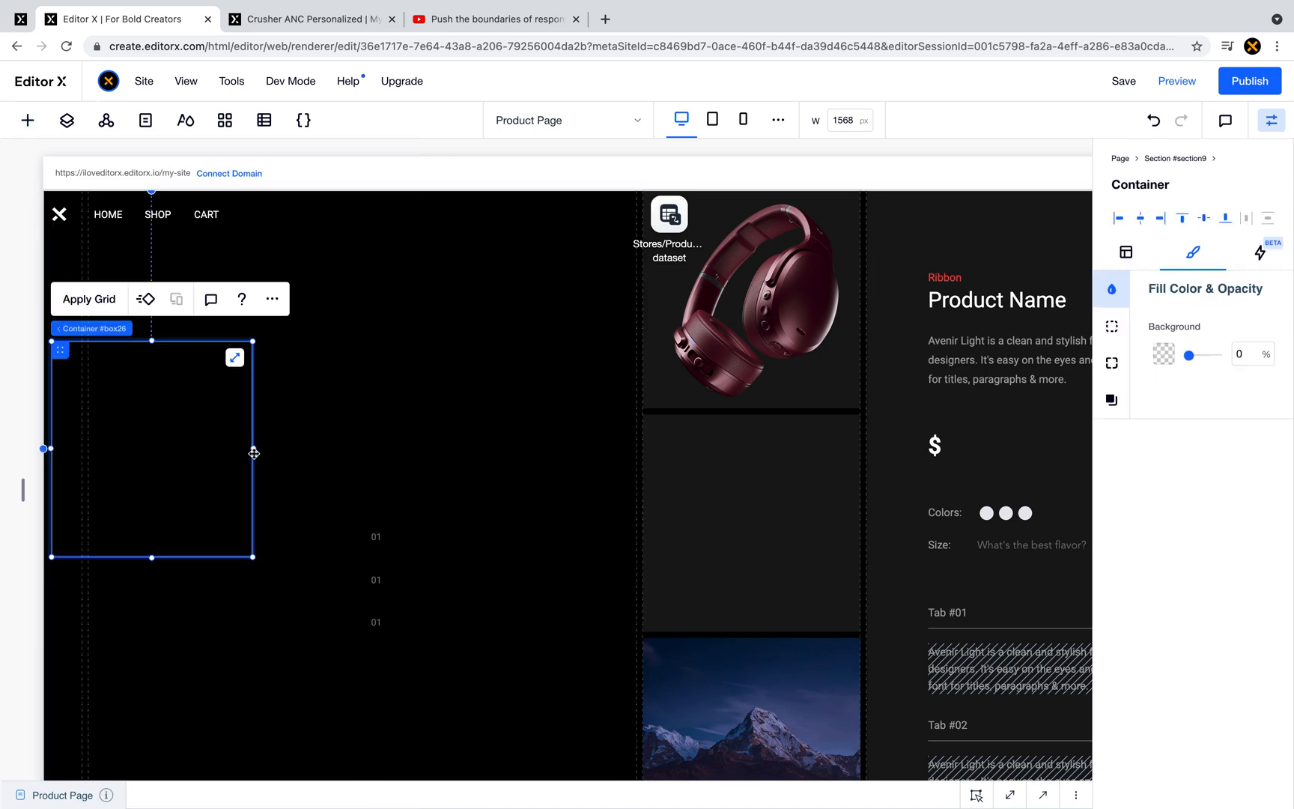
pyautogui.moveTo(112, 442); pyautogui.dragTo(76, 440)
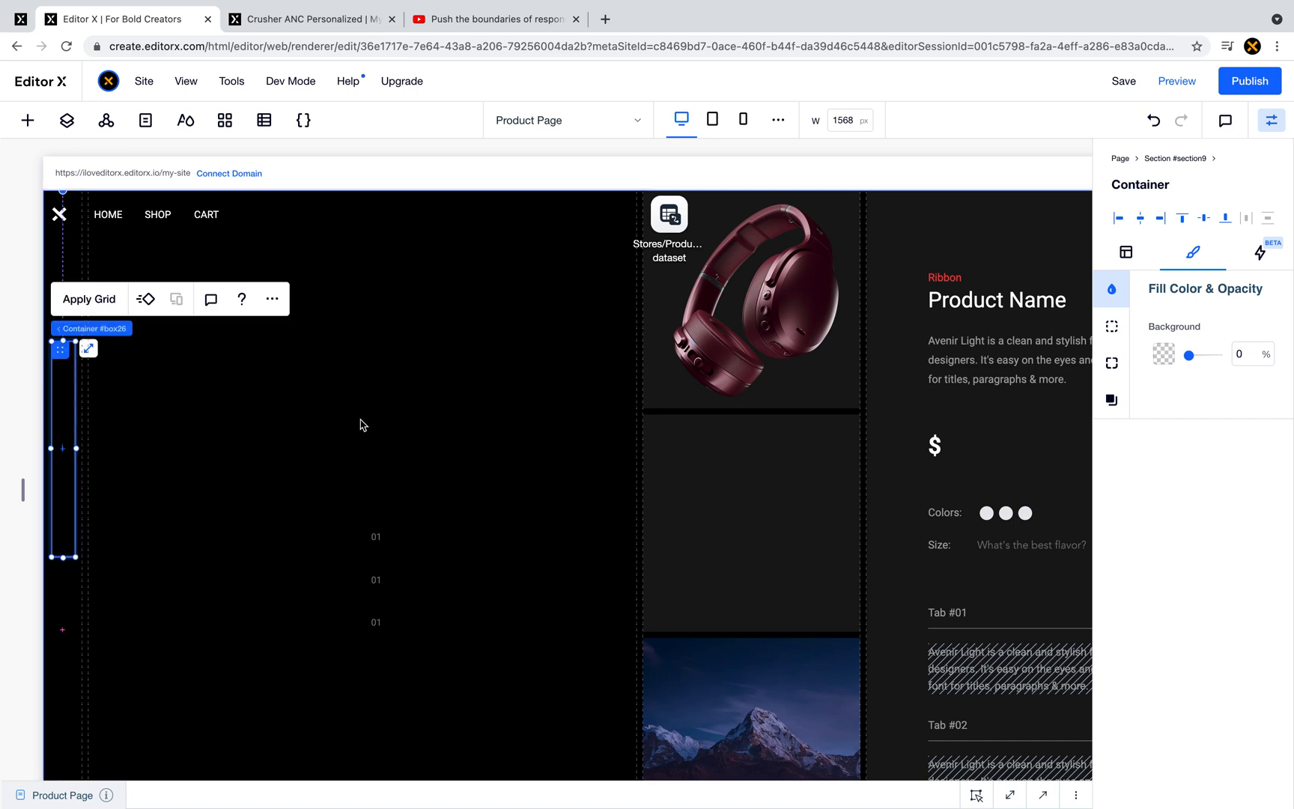
# - Switch to the published Crusher ANC Personalized page and turn on device emulation in the browser's developer tools
pyautogui.click(341, 23)
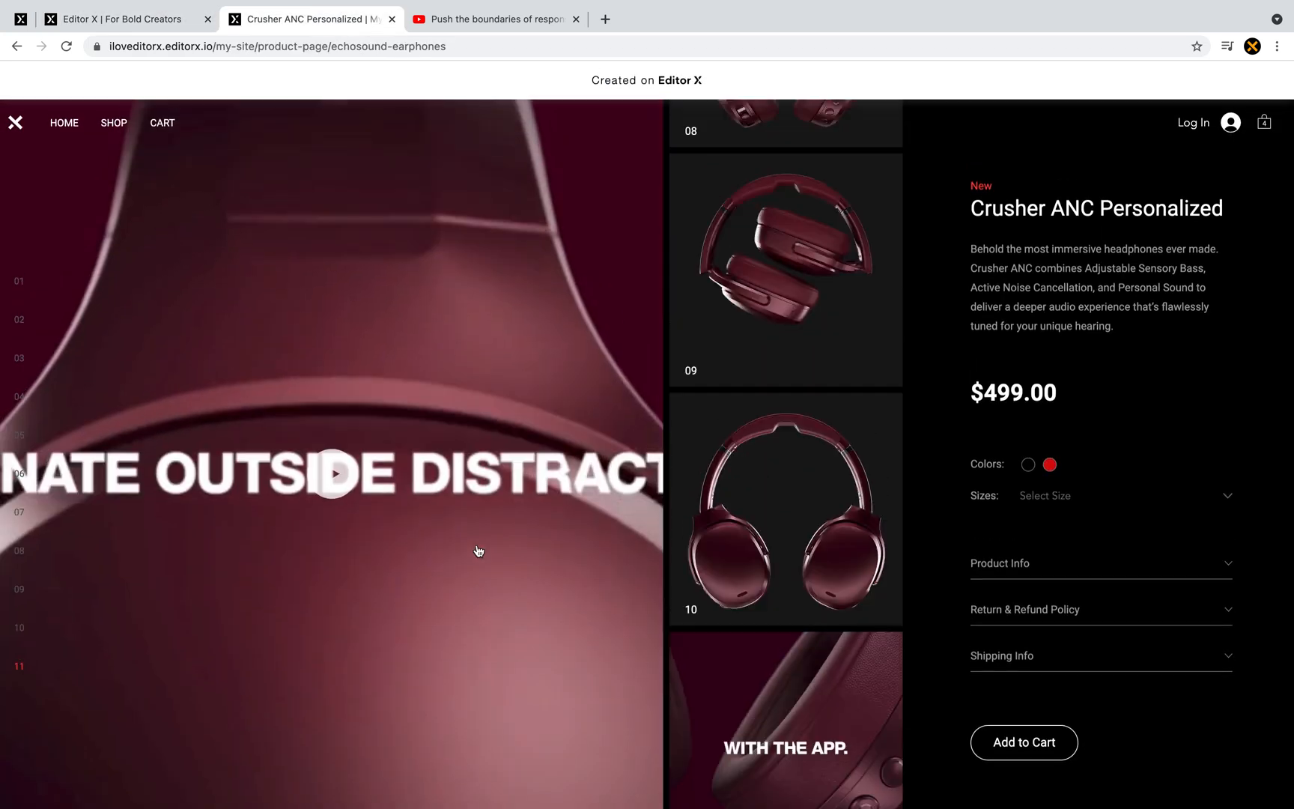
pyautogui.scroll(2, 479, 552)
pyautogui.scroll(-3, 479, 552)
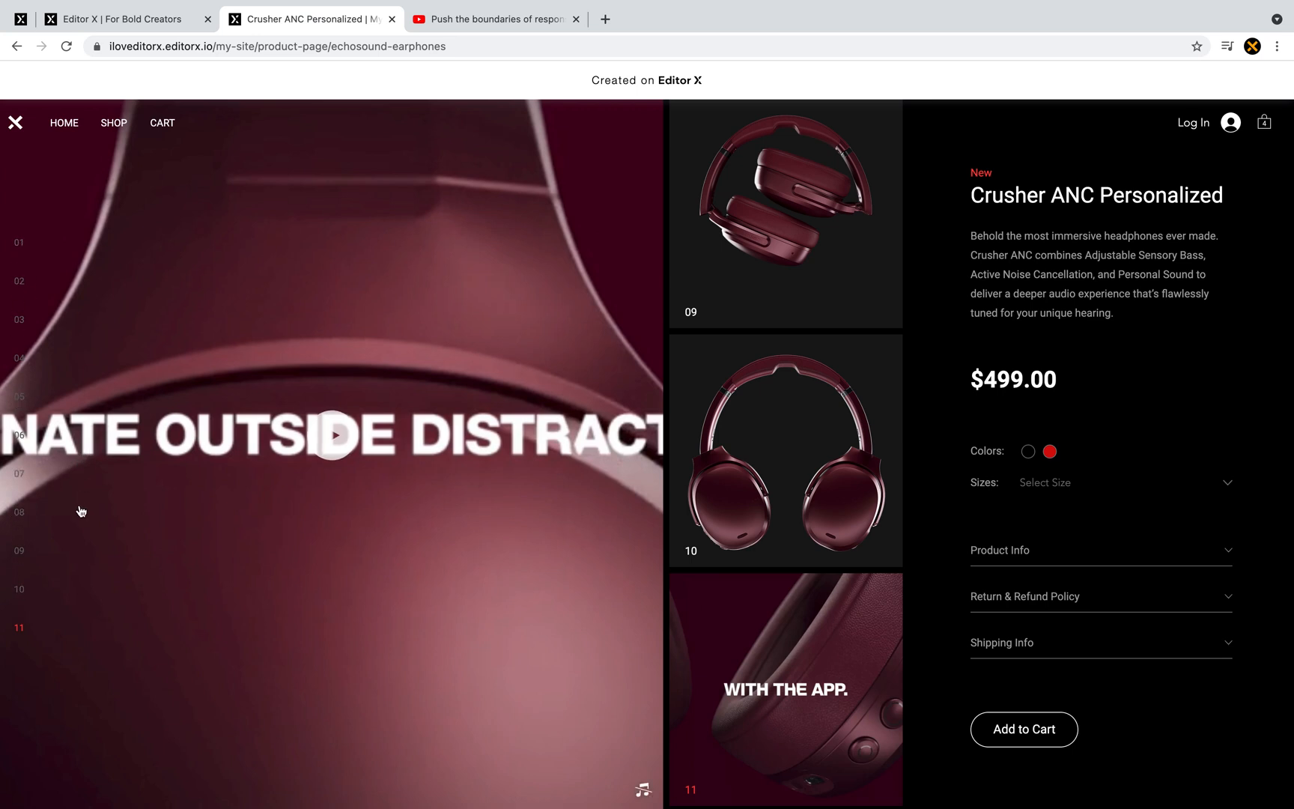
pyautogui.moveTo(196, 804)
pyautogui.moveTo(196, 805)
pyautogui.mouseDown()
pyautogui.moveTo(206, 695)
pyautogui.moveTo(199, 802)
pyautogui.mouseUp()
pyautogui.press('super+alt+i')
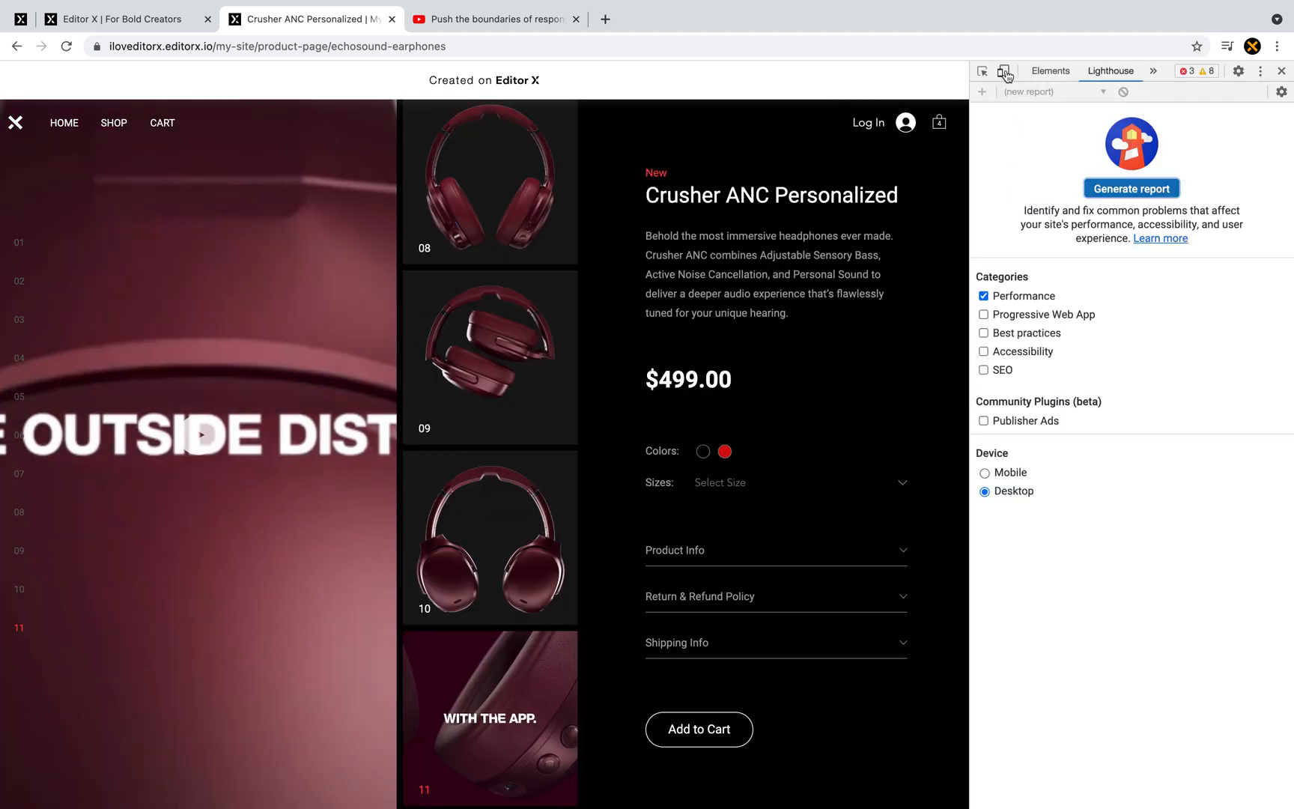
pyautogui.click(1005, 72)
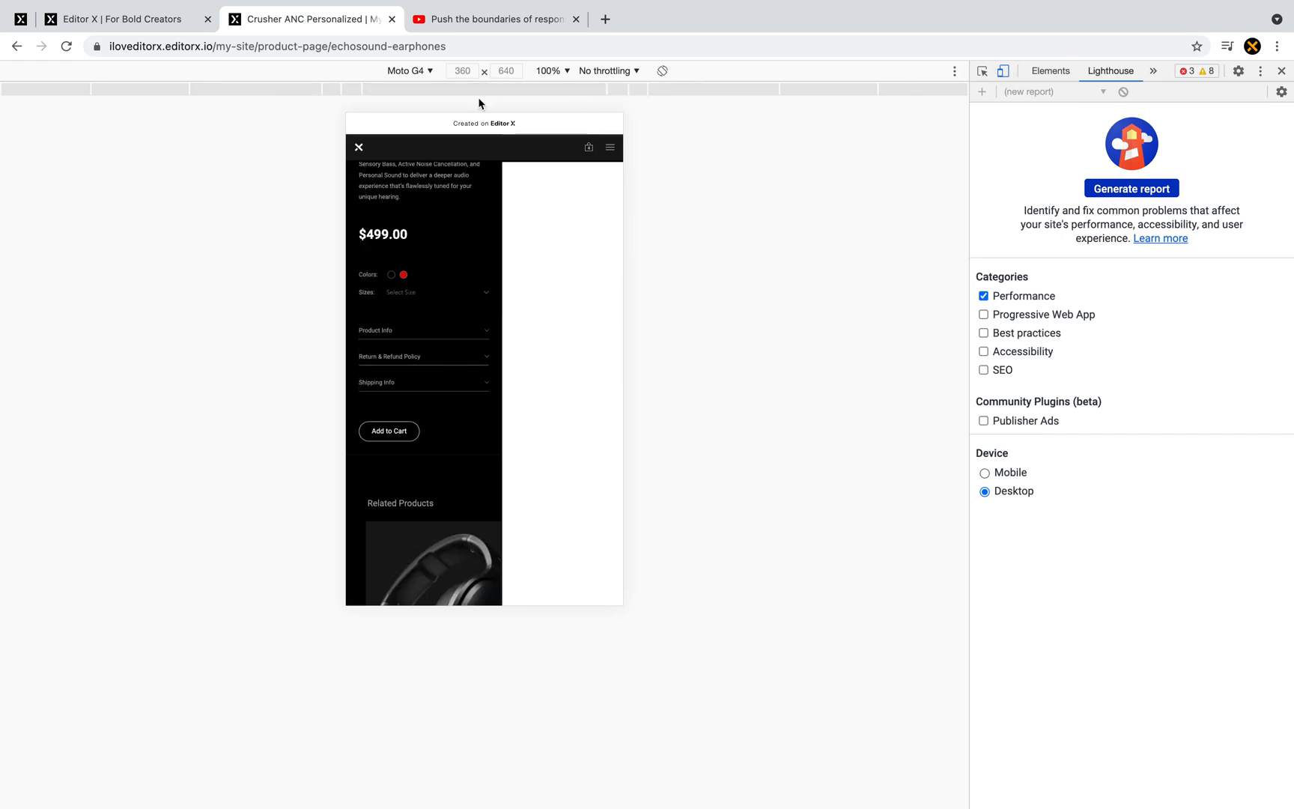
# - Set the emulated device to Responsive and widen its viewport to about 1202 px
pyautogui.click(407, 72)
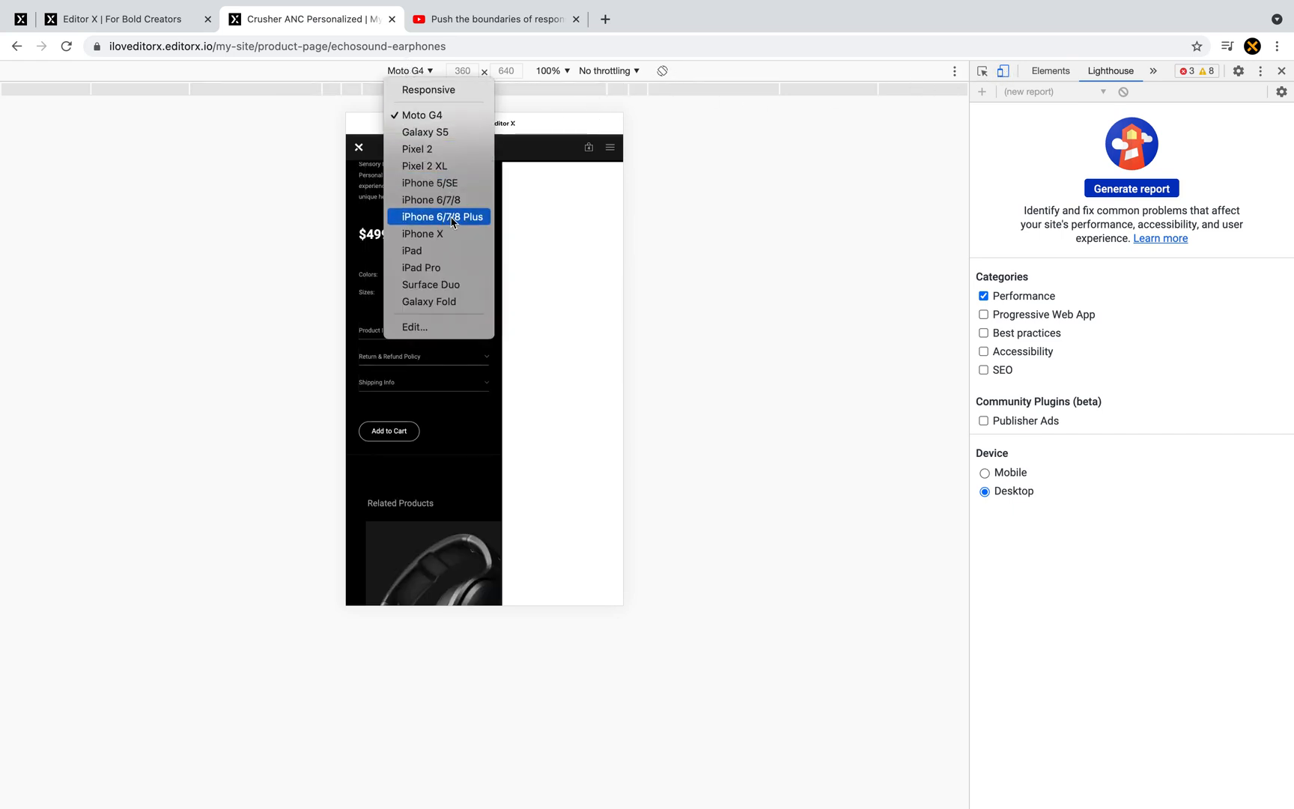
pyautogui.click(620, 72)
pyautogui.click(620, 72)
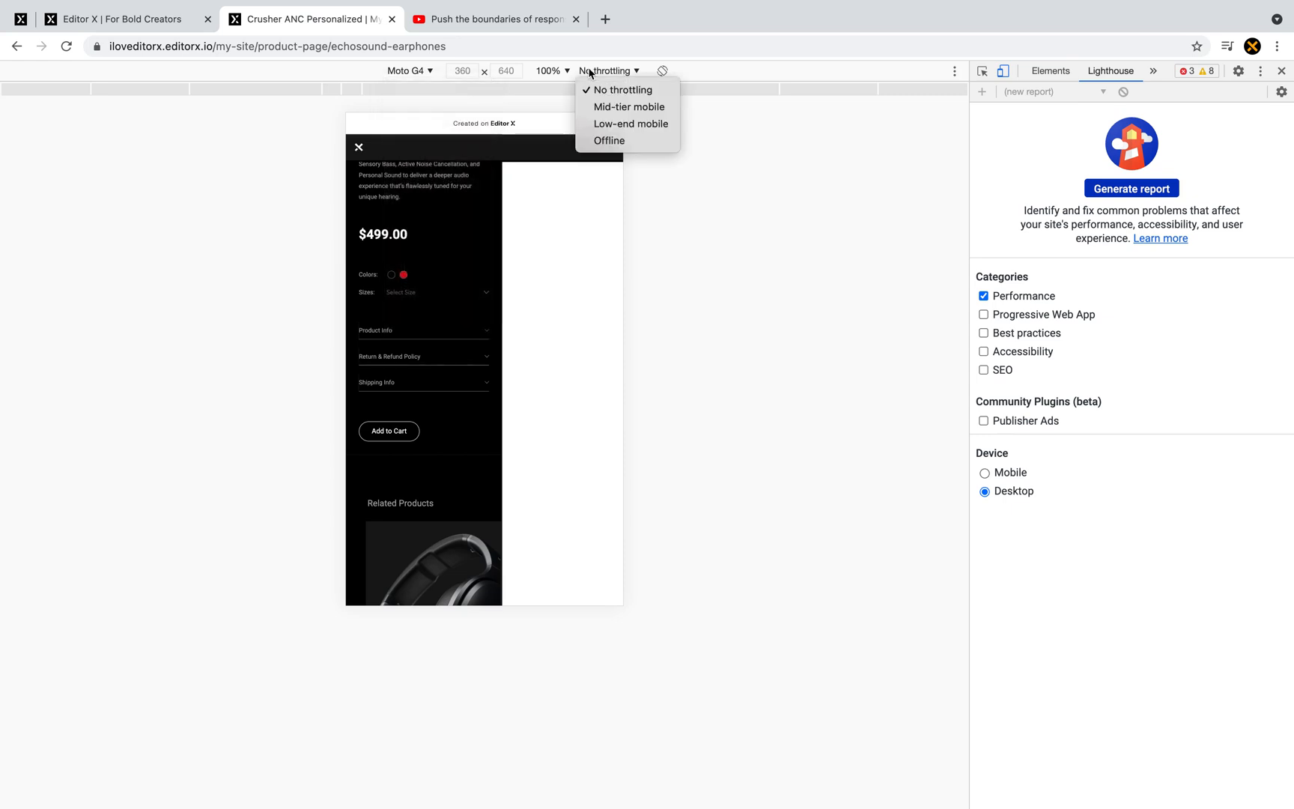
pyautogui.click(381, 72)
pyautogui.click(401, 73)
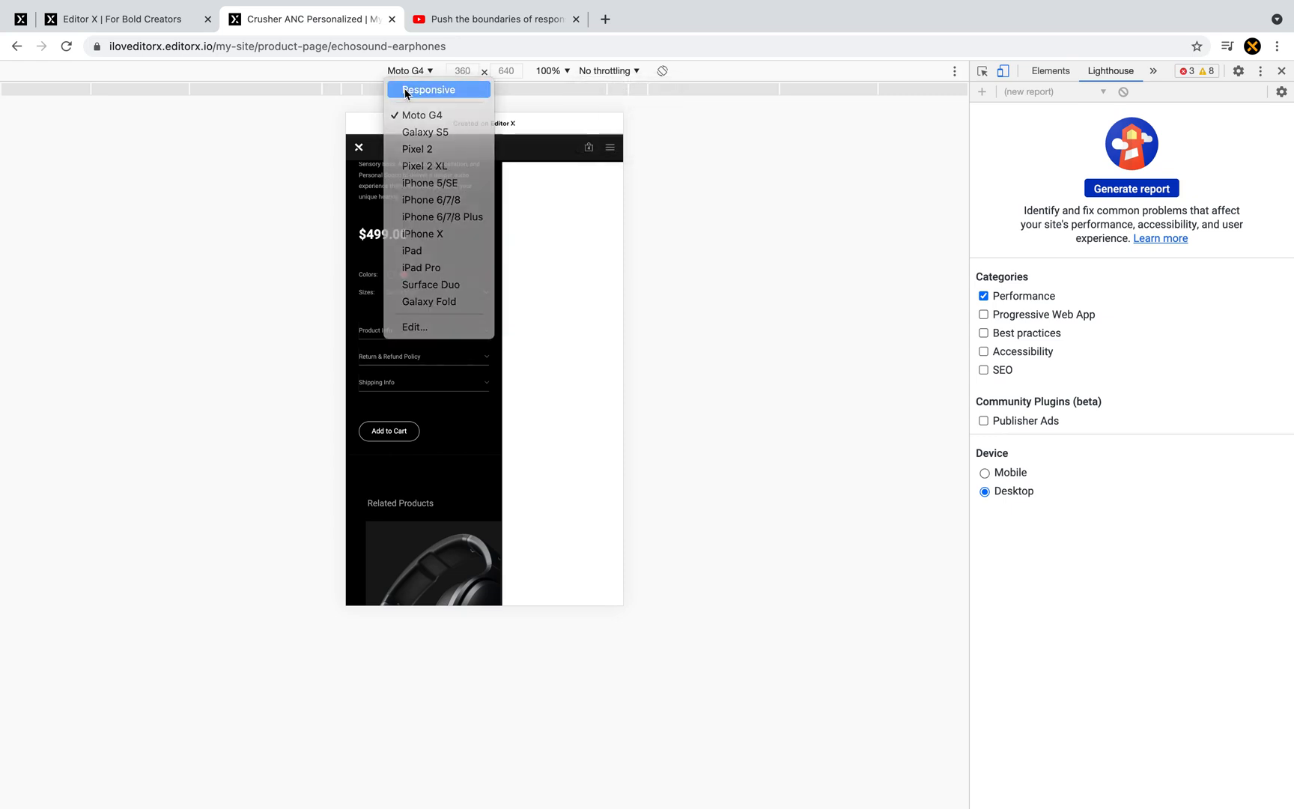
pyautogui.click(408, 87)
pyautogui.moveTo(638, 454); pyautogui.dragTo(957, 438)
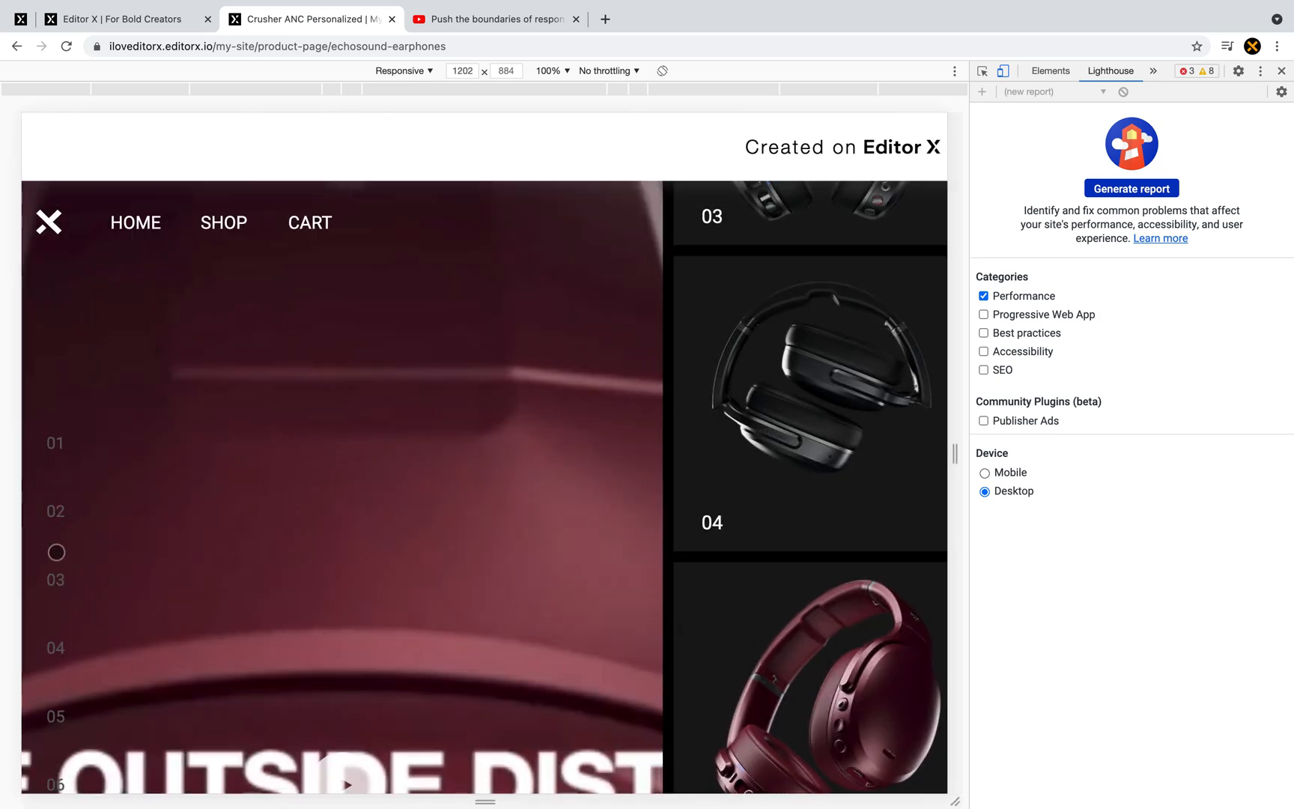
# - Examine how the numbered buttons and thumbnails behave as the emulated product page scrolls, and turn off device emulation
pyautogui.scroll(-2, 53, 583)
pyautogui.scroll(-3, 52, 583)
pyautogui.scroll(4, 50, 580)
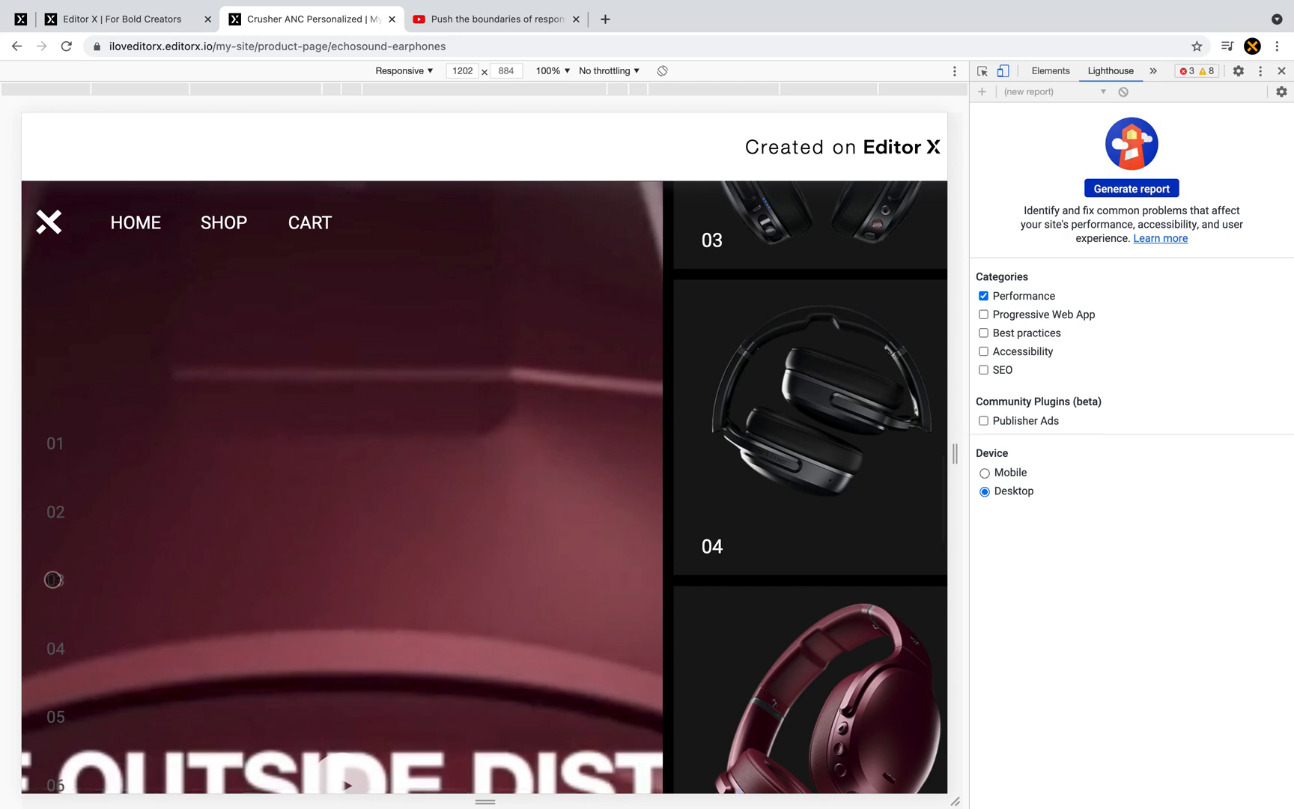
pyautogui.scroll(-5, 51, 676)
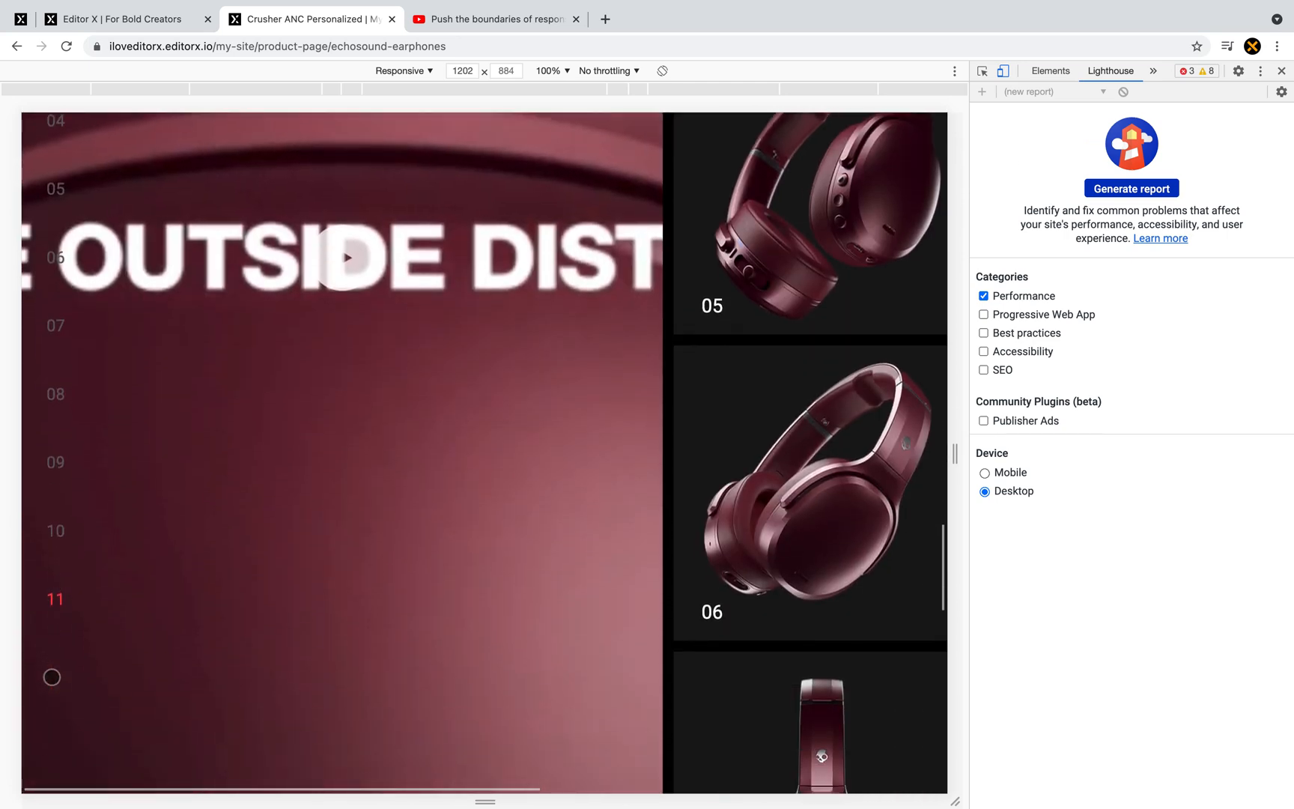
pyautogui.scroll(6, 50, 676)
pyautogui.scroll(8, 51, 677)
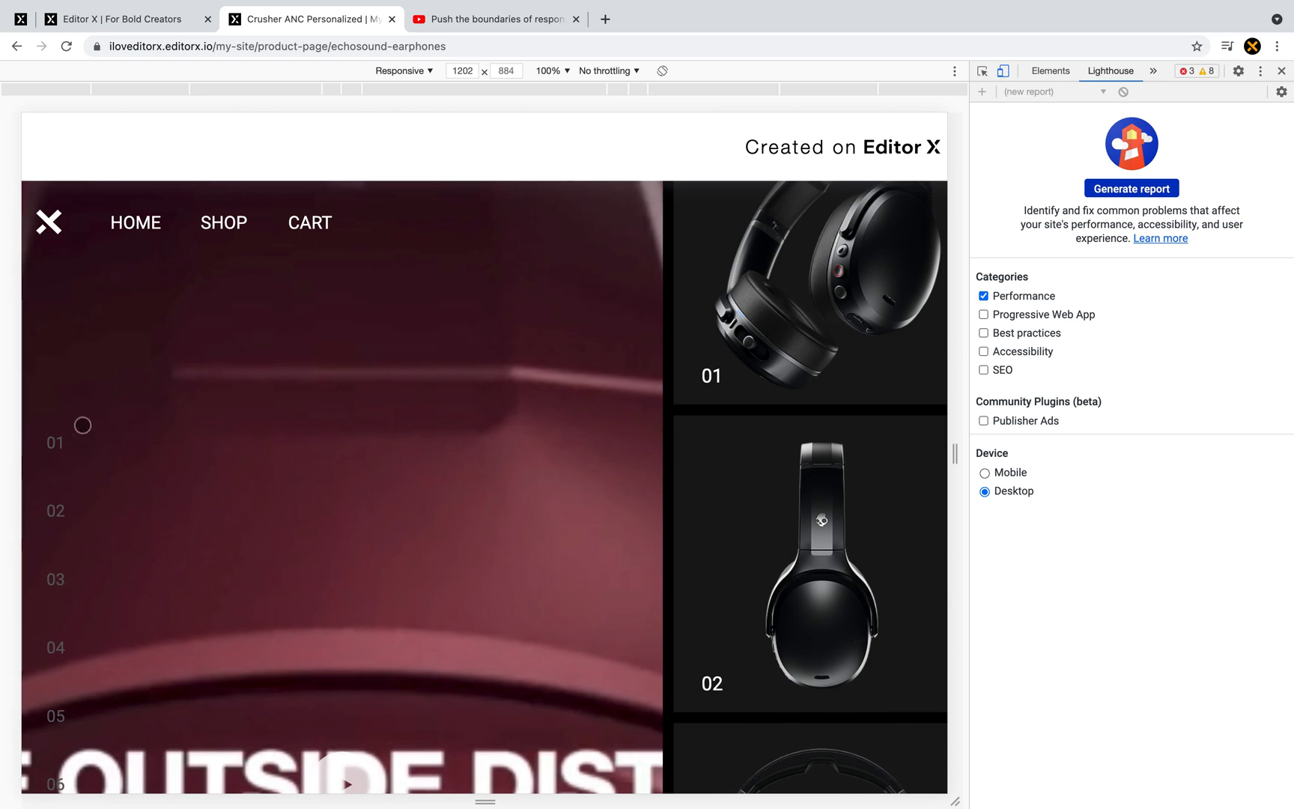
pyautogui.scroll(-1, 52, 413)
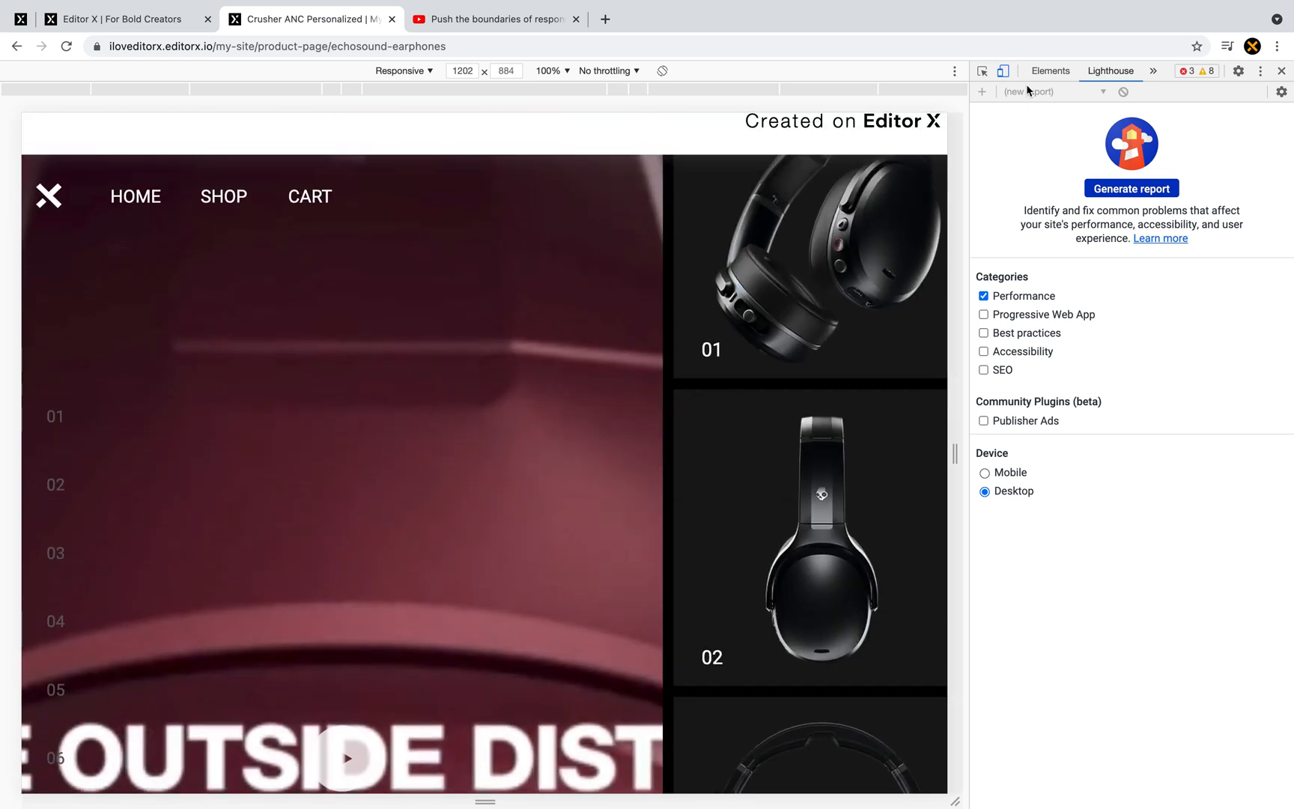
pyautogui.click(1004, 72)
# - Return to Editor X and set the new container's width to 100%, its left margin to 0% and its top margin to 0 px
pyautogui.click(120, 18)
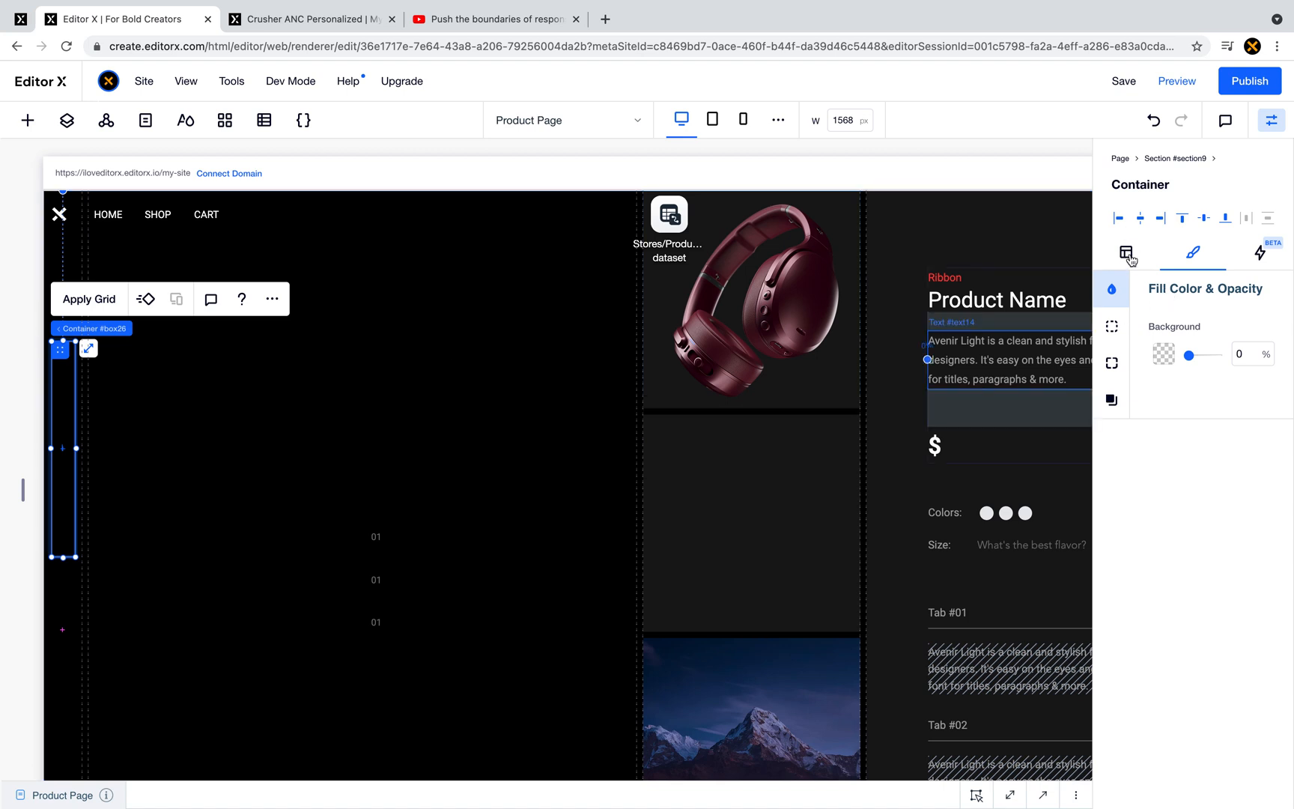
pyautogui.click(1157, 408)
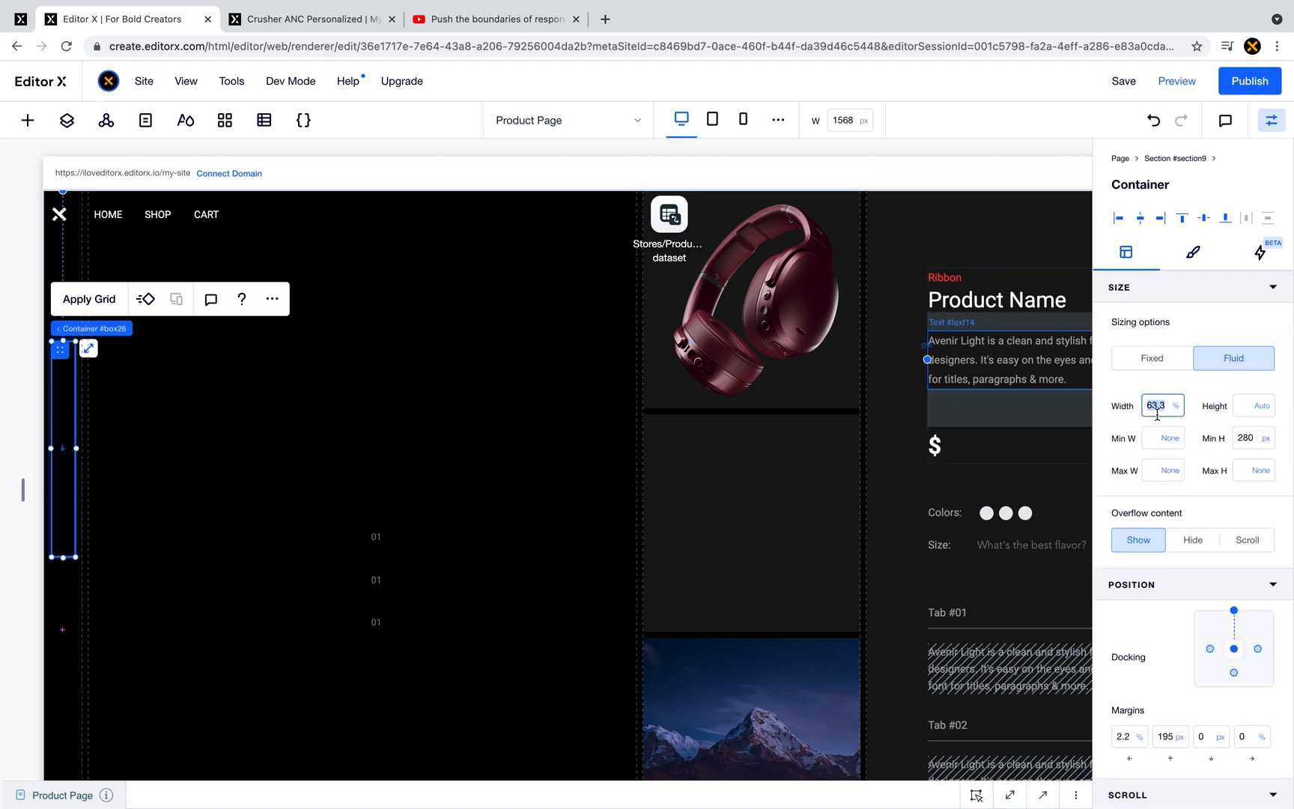
pyautogui.write('100')
pyautogui.press('Return')
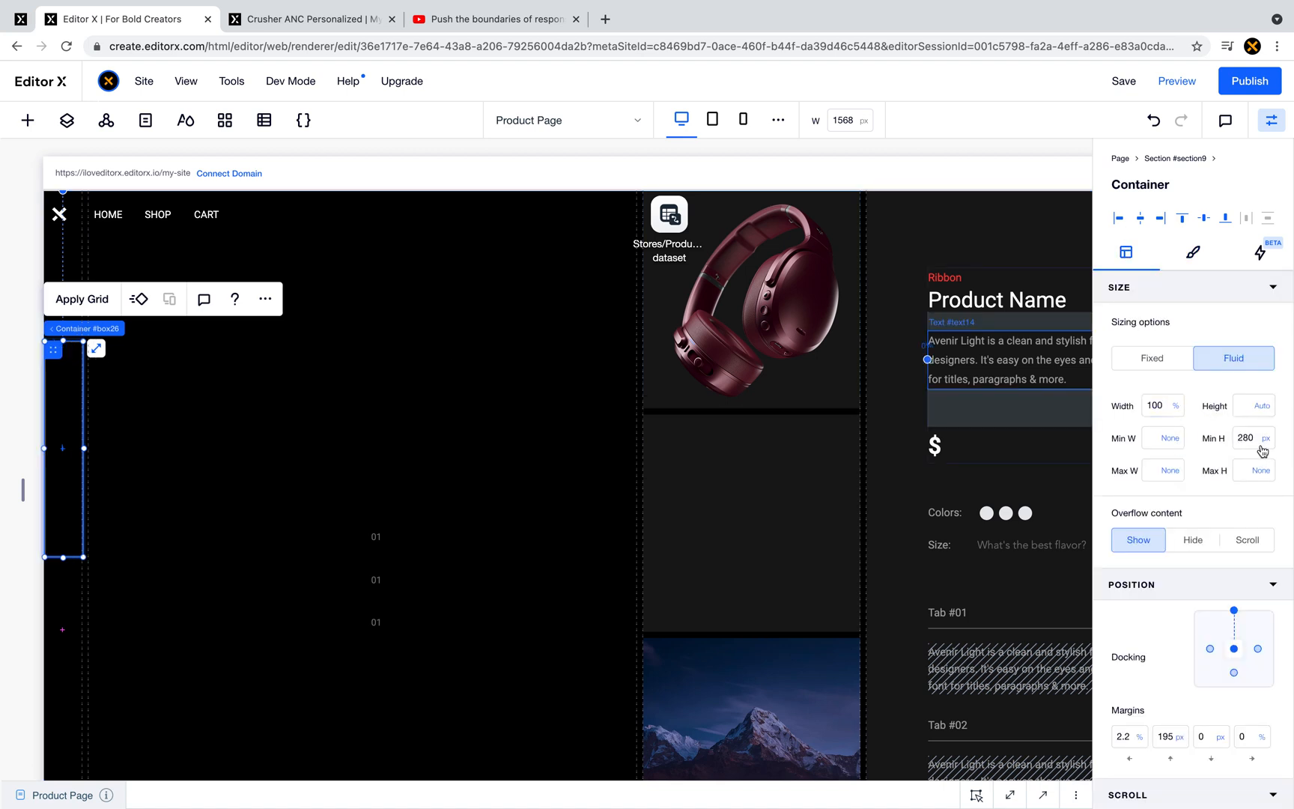
pyautogui.click(1127, 737)
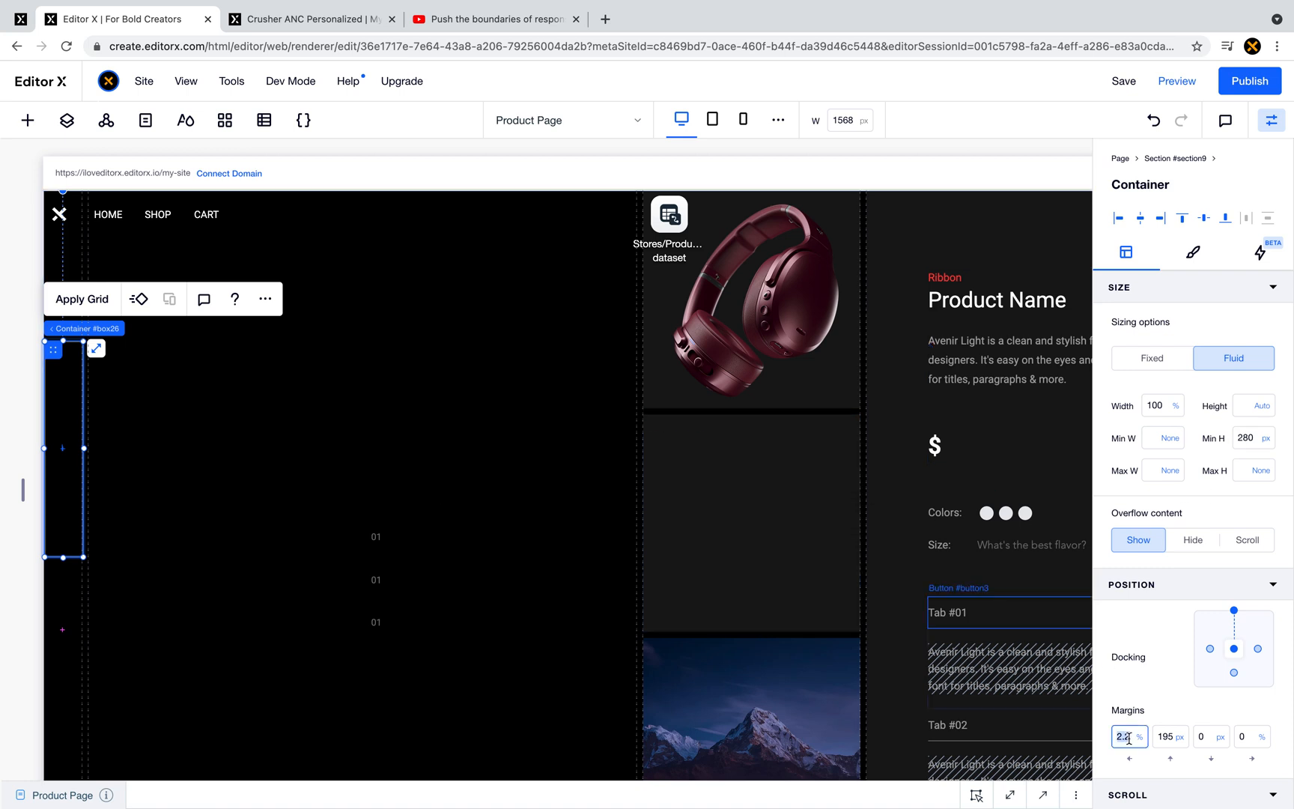
pyautogui.write('0')
pyautogui.press('Return')
pyautogui.click(1166, 736)
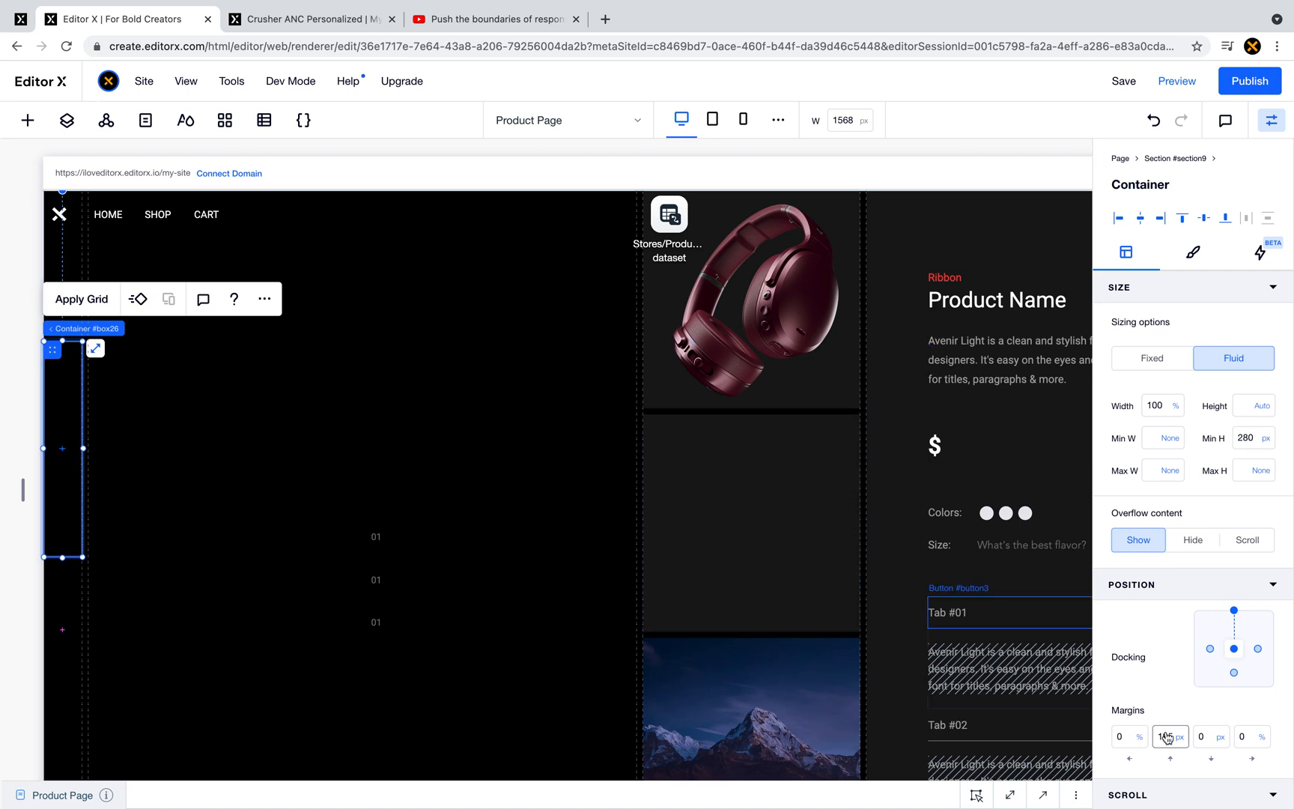
pyautogui.write('0')
pyautogui.press('Tab')
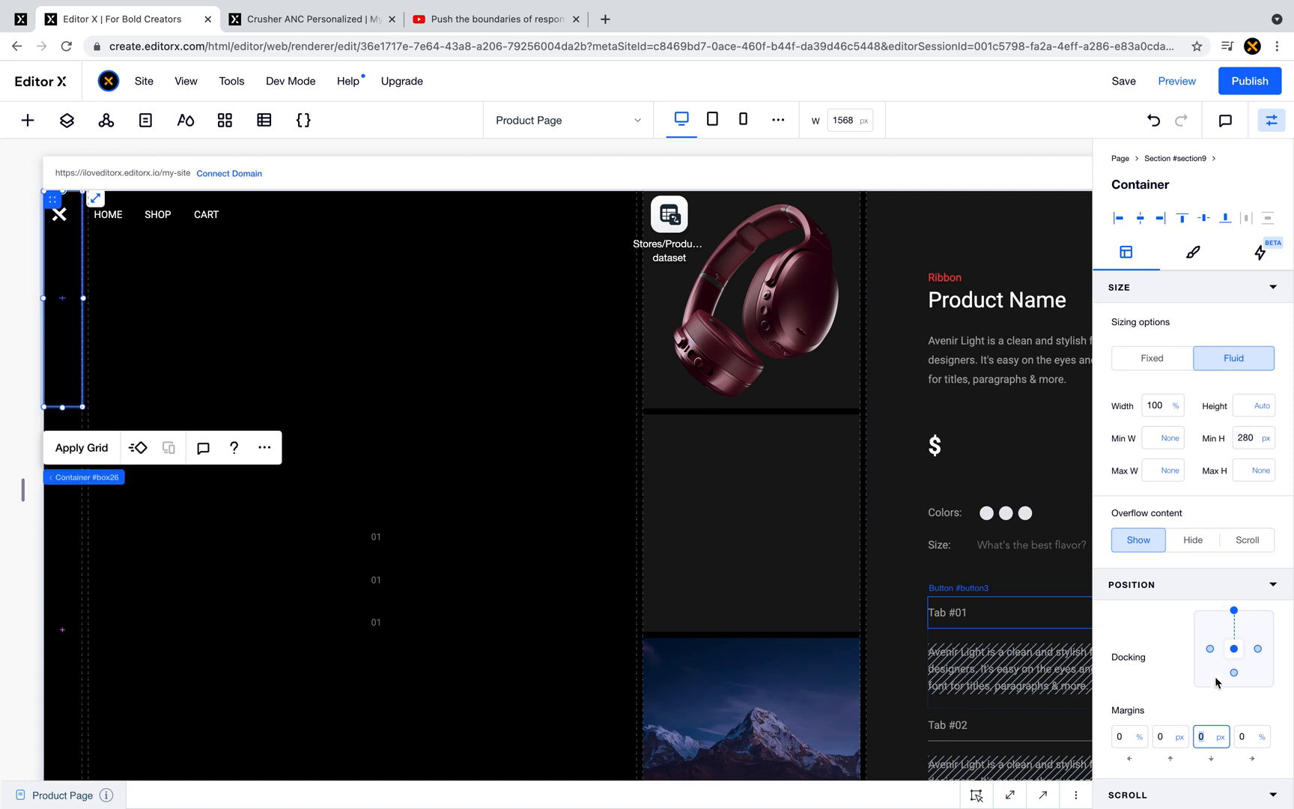
# - Remove and restore the container's top docking, resetting its top margin to 0 px
pyautogui.click(1235, 612)
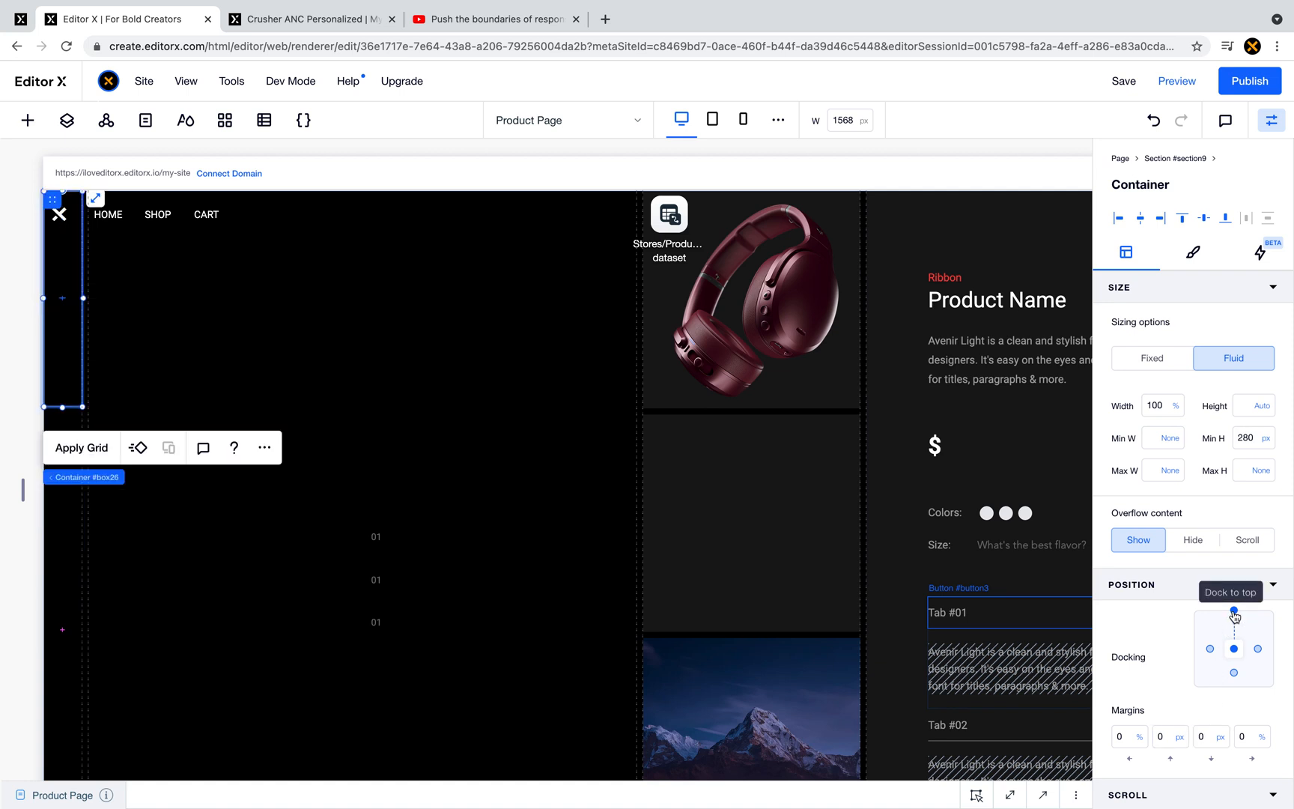
pyautogui.click(1162, 741)
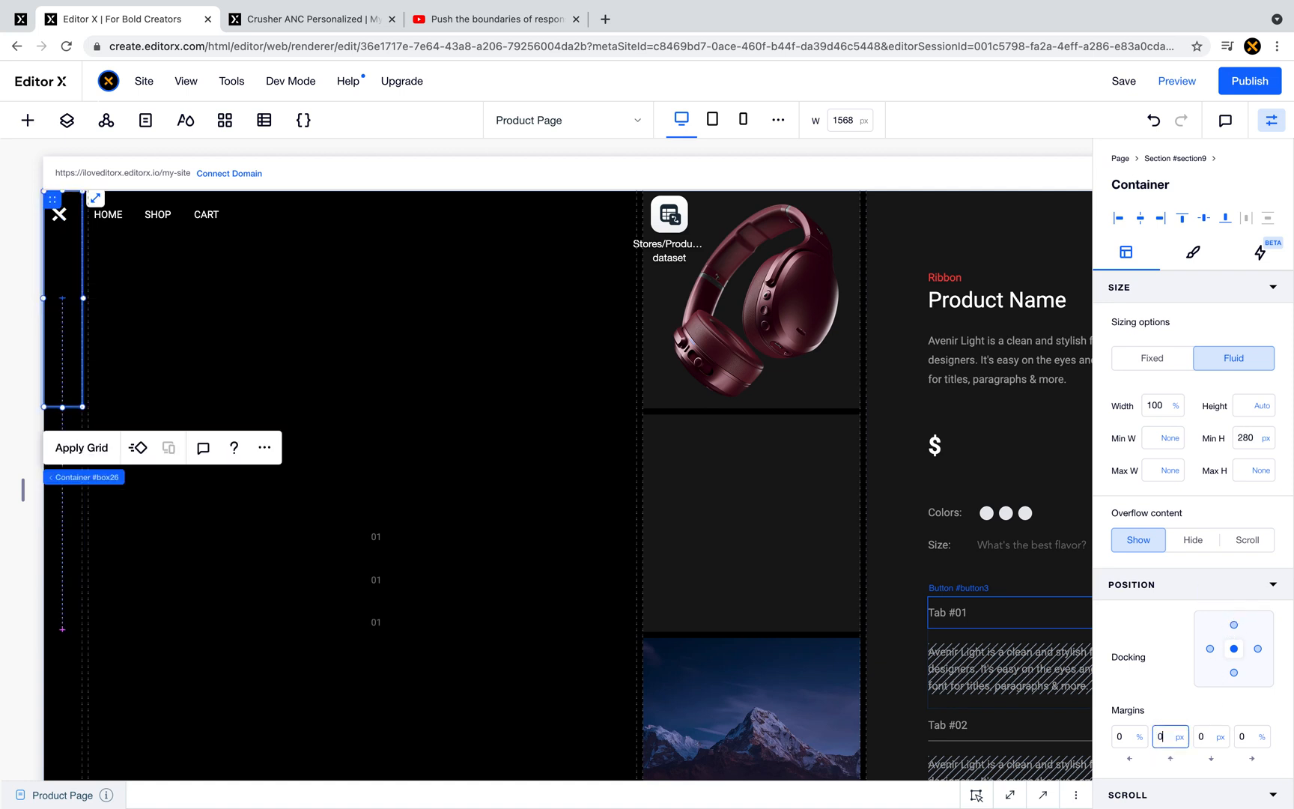
pyautogui.write('0')
pyautogui.press('Return')
pyautogui.click(1234, 626)
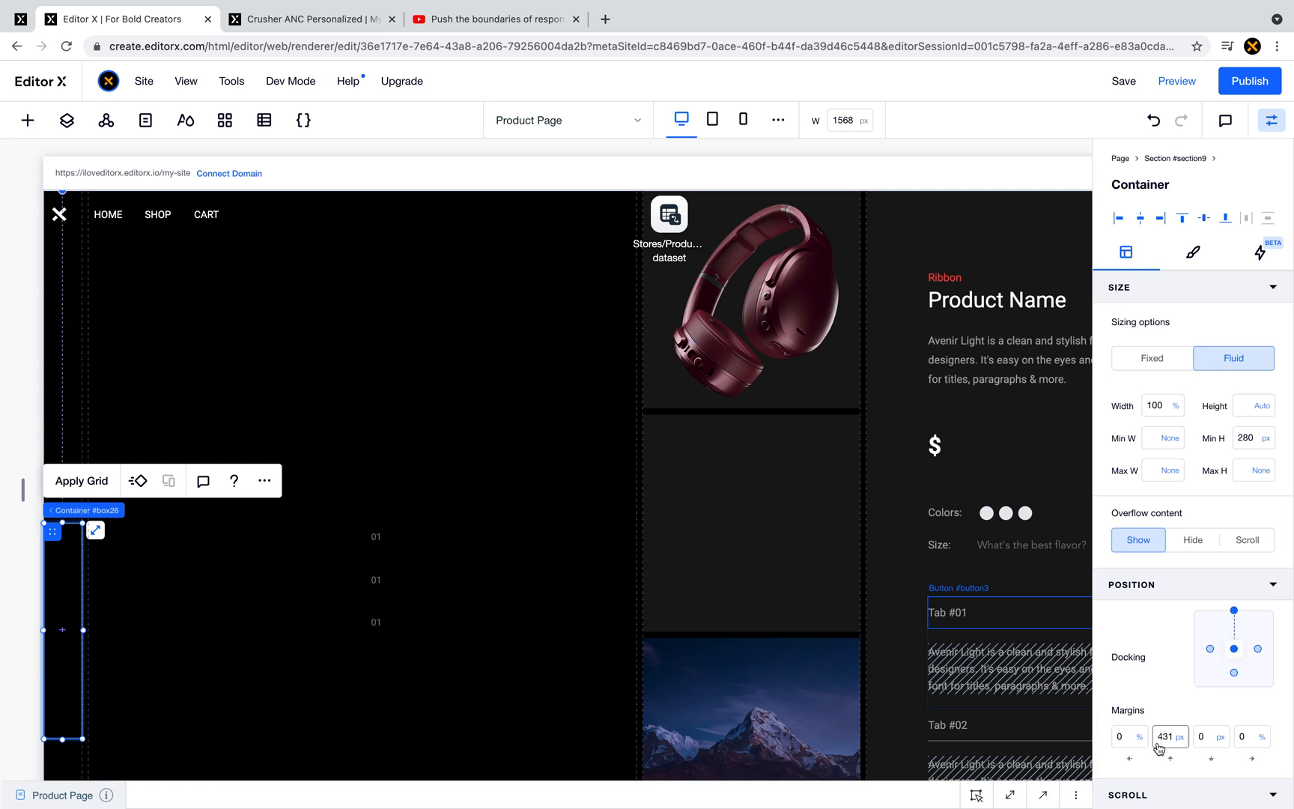
pyautogui.click(1163, 738)
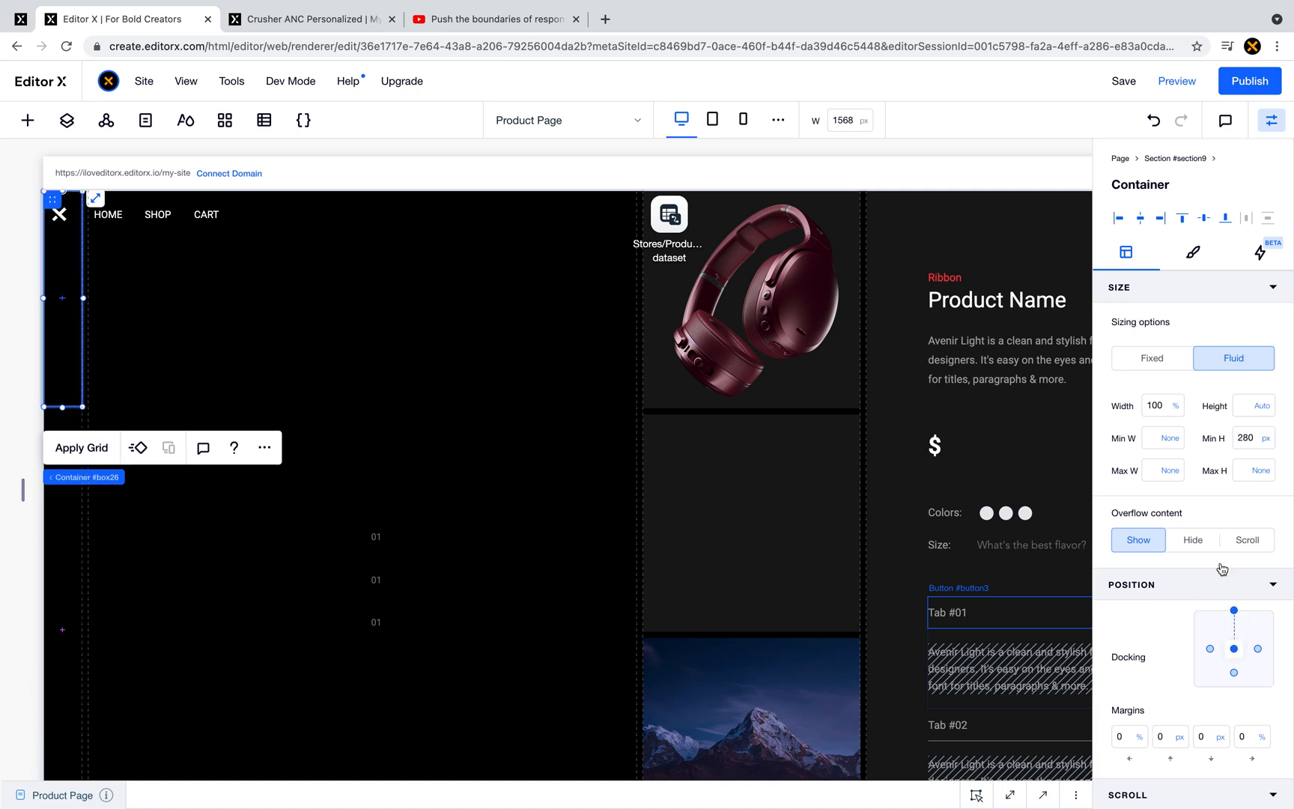
# - Set the container's height to 100% with no minimum height, and its border width to 0 px
pyautogui.click(1239, 405)
pyautogui.click(1264, 438)
pyautogui.click(1206, 382)
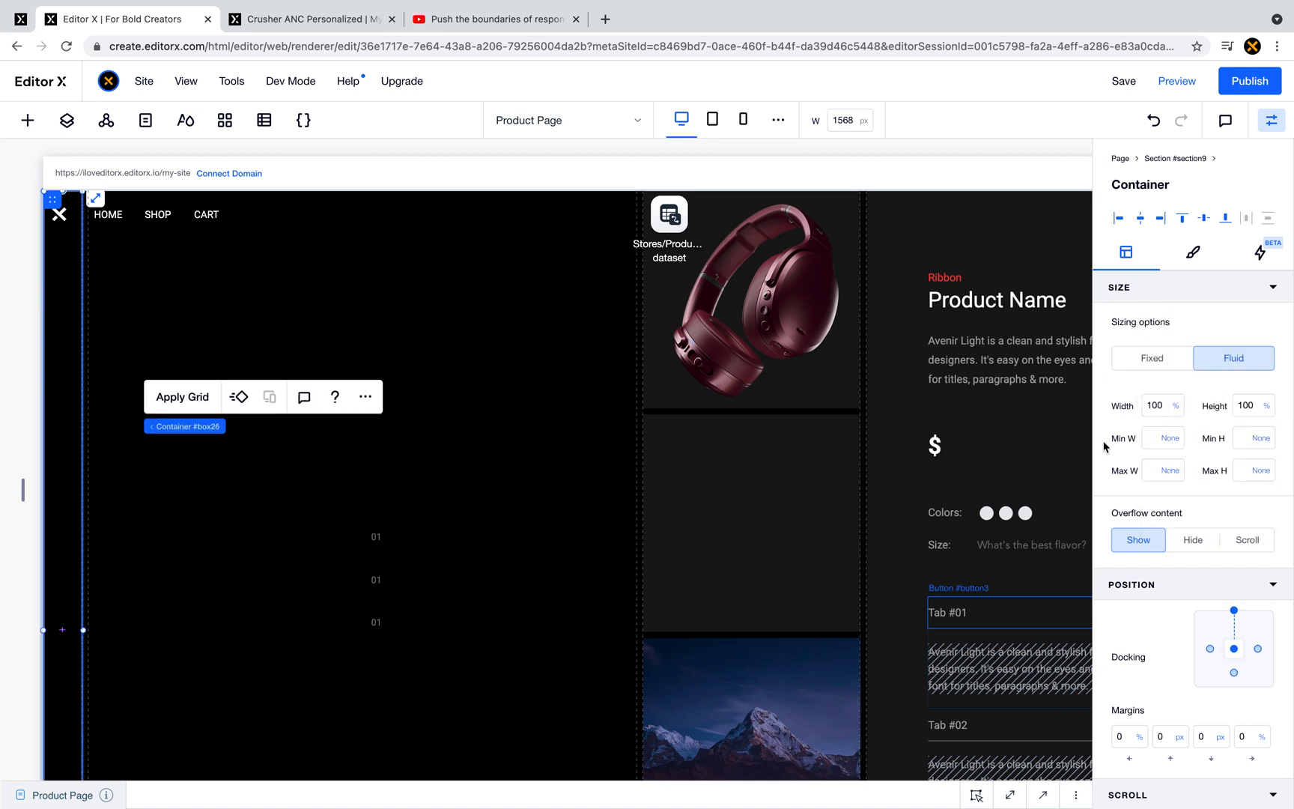
pyautogui.click(1190, 256)
pyautogui.click(1111, 326)
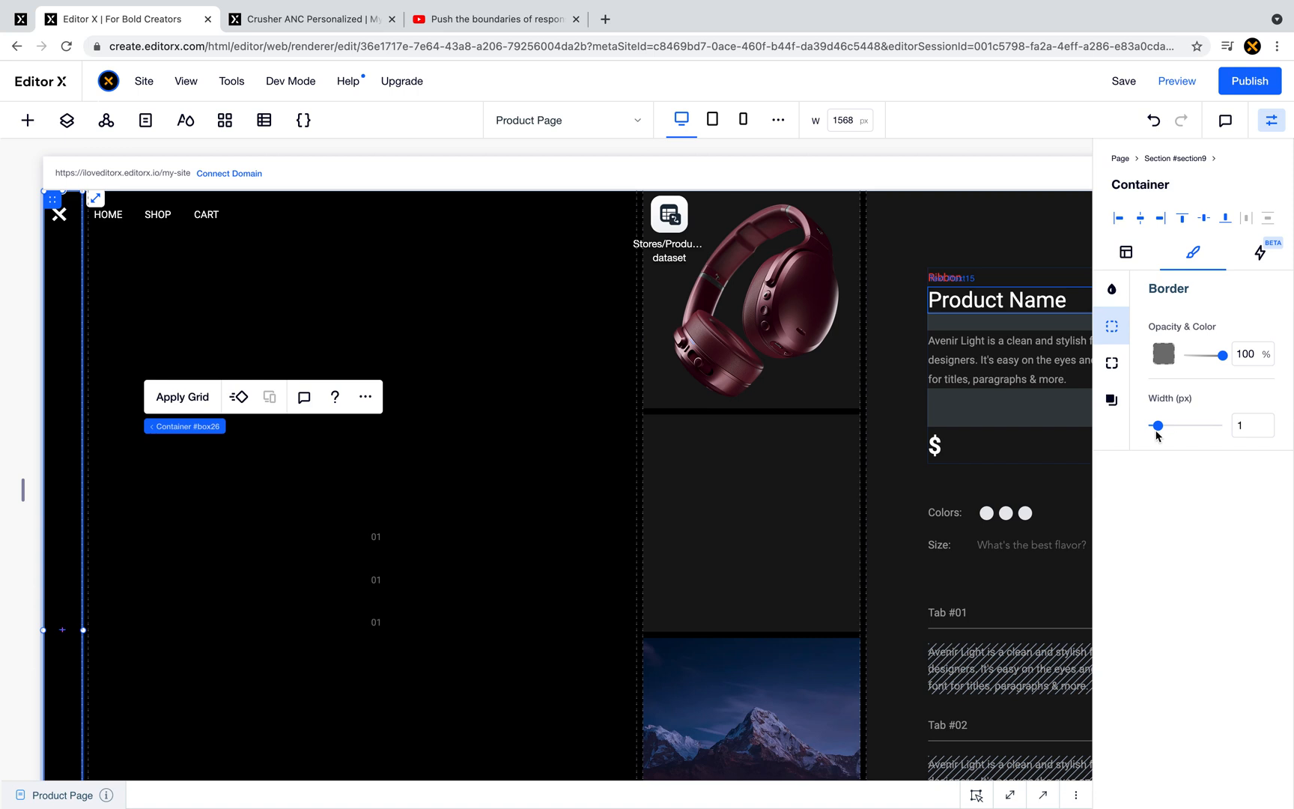
pyautogui.moveTo(1158, 427); pyautogui.dragTo(1129, 428)
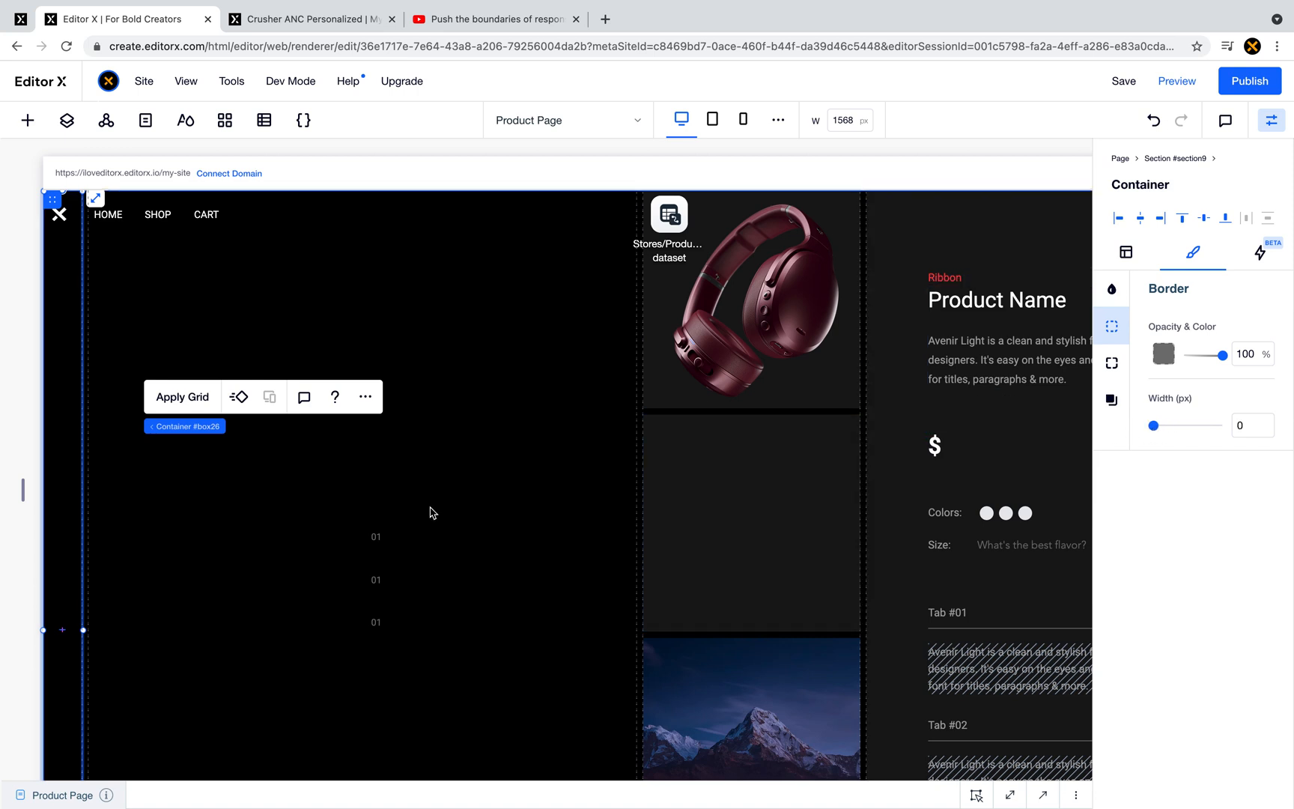
# - Move the repeater of 01 buttons into the narrow container
pyautogui.click(377, 544)
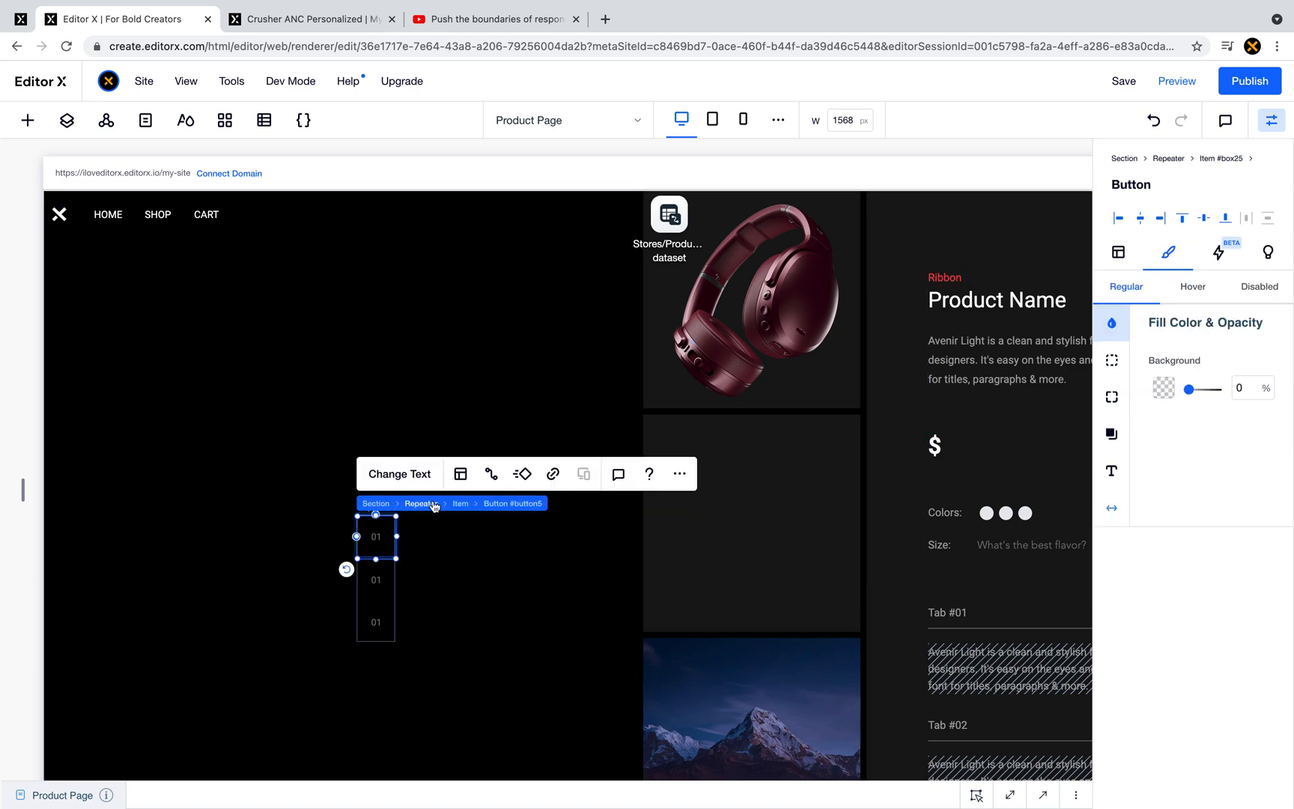
pyautogui.click(405, 514)
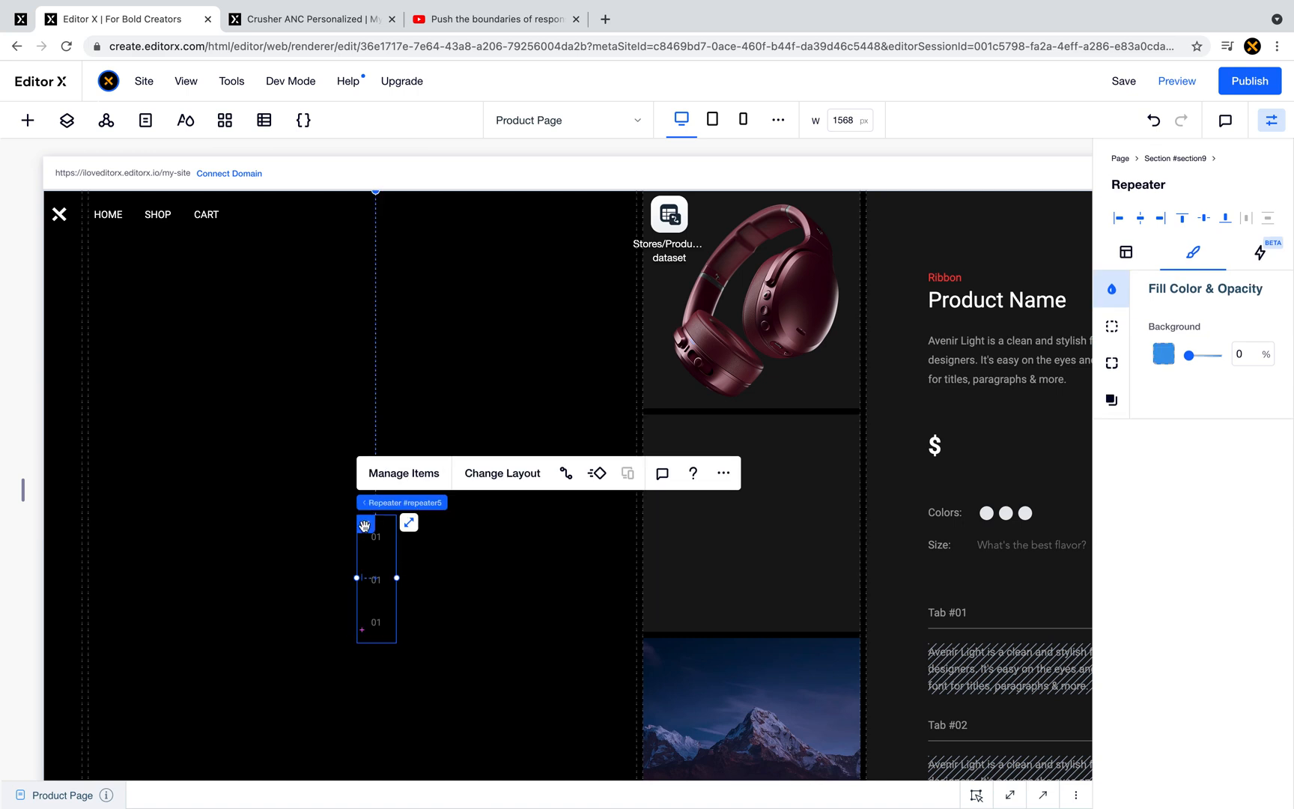
pyautogui.moveTo(365, 525); pyautogui.dragTo(74, 476)
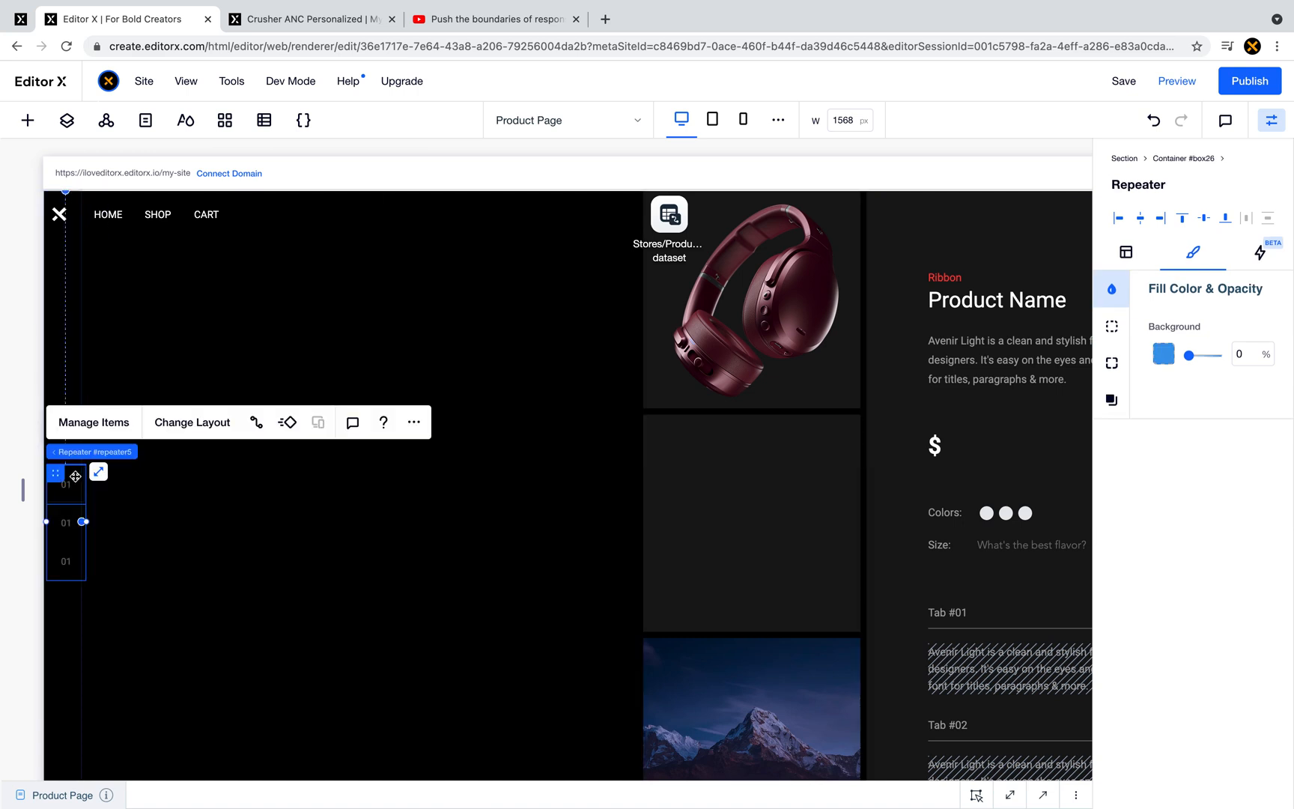
# - Dock the repeater only to the container's left side, vertically centred, with a 0% left margin and 0 px top margin
pyautogui.click(1125, 252)
pyautogui.click(1233, 611)
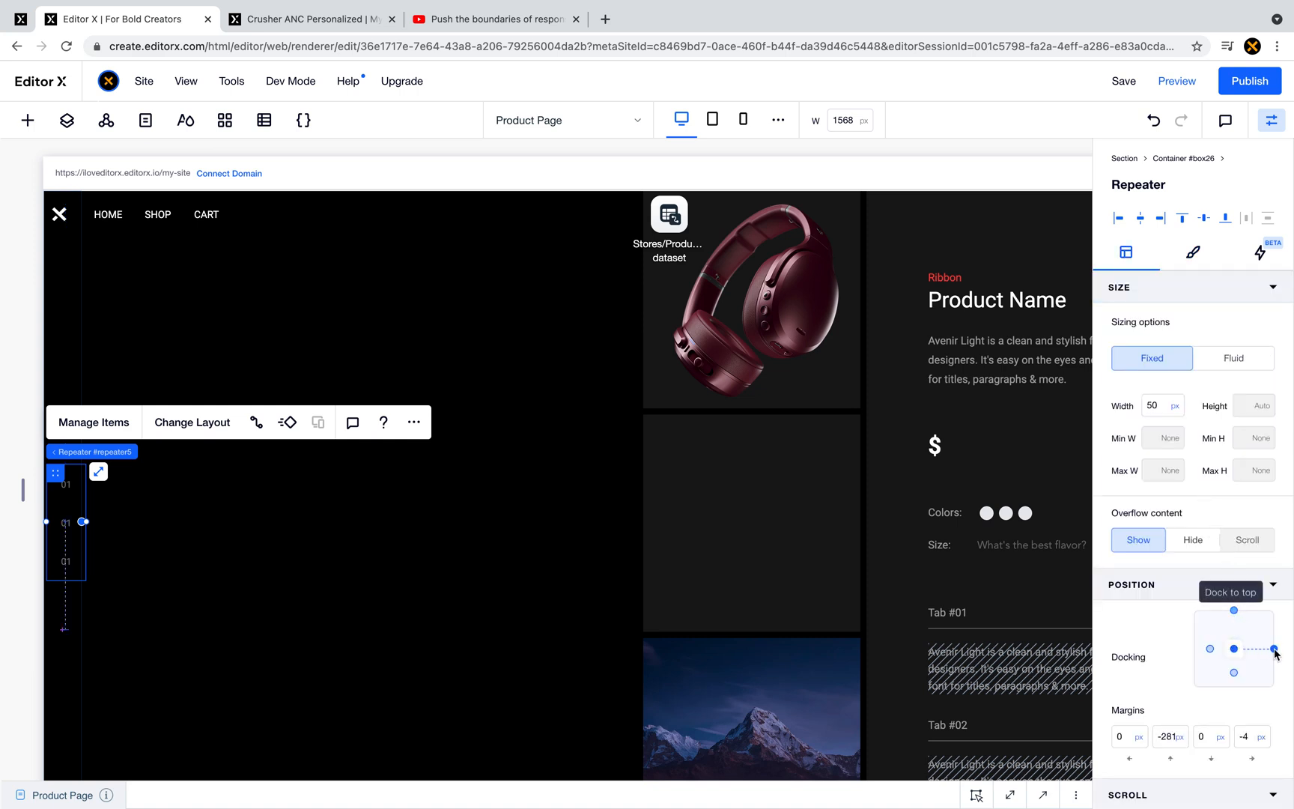
pyautogui.click(1273, 649)
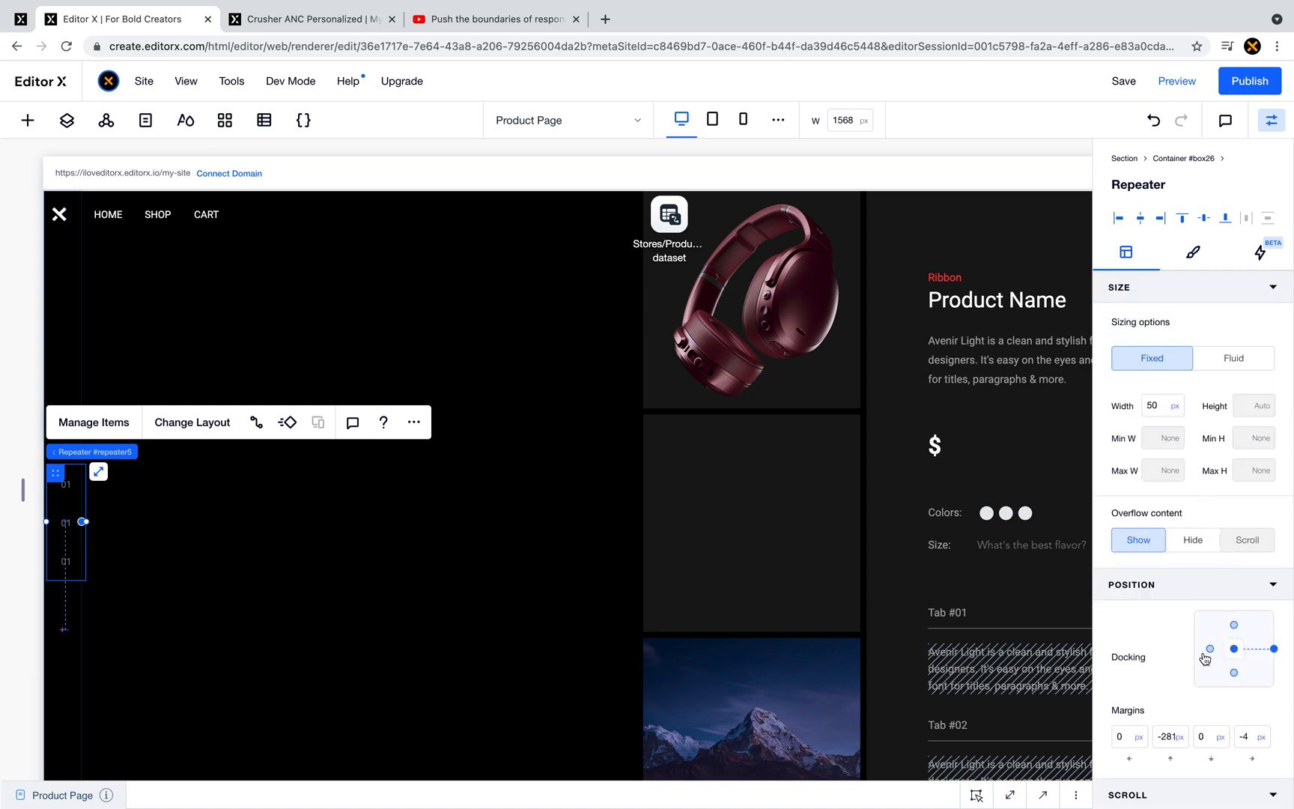
pyautogui.click(1124, 740)
pyautogui.press('Tab')
pyautogui.press('BackSpace')
pyautogui.hotkey('shift', 'Tab')
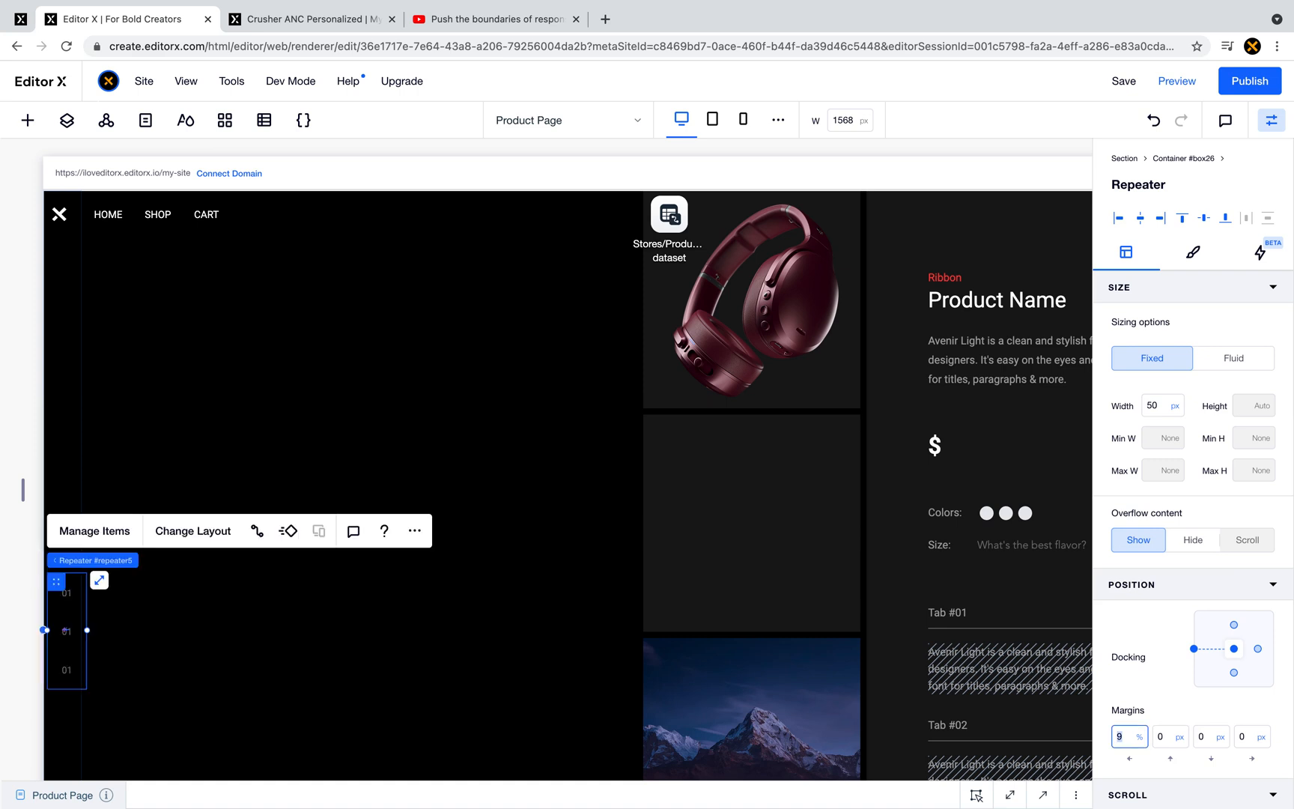
pyautogui.write('0')
pyautogui.press('Tab')
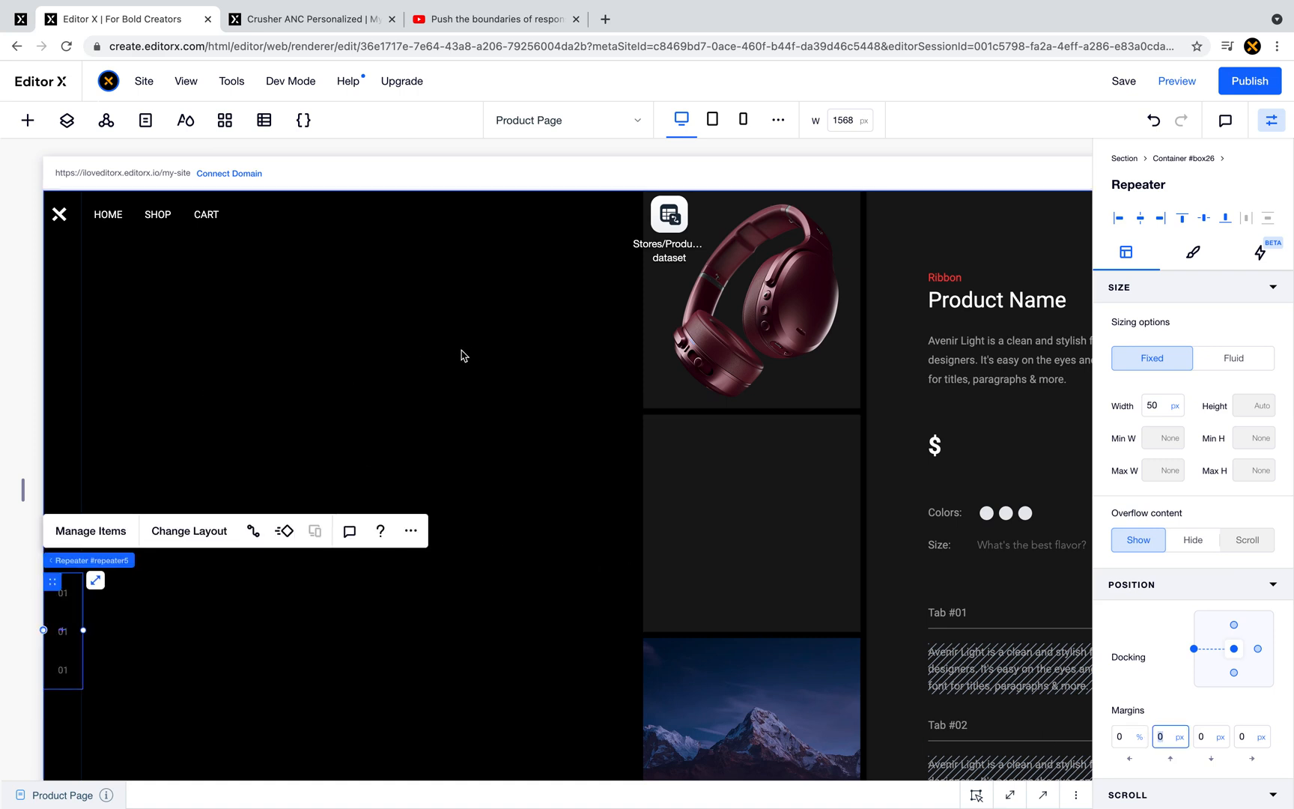
# - View the published product page at full window width without the developer tools and return to the Editor X page
pyautogui.click(314, 23)
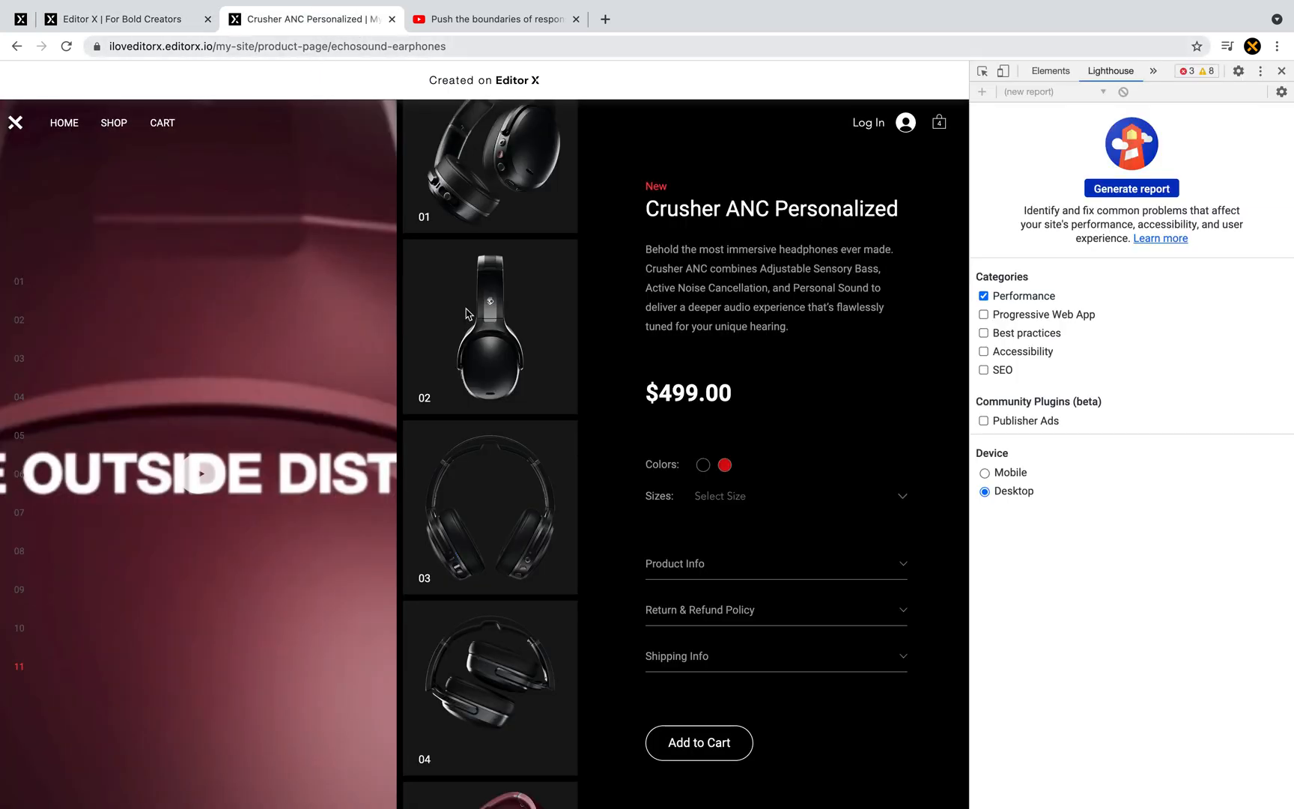
pyautogui.click(1281, 71)
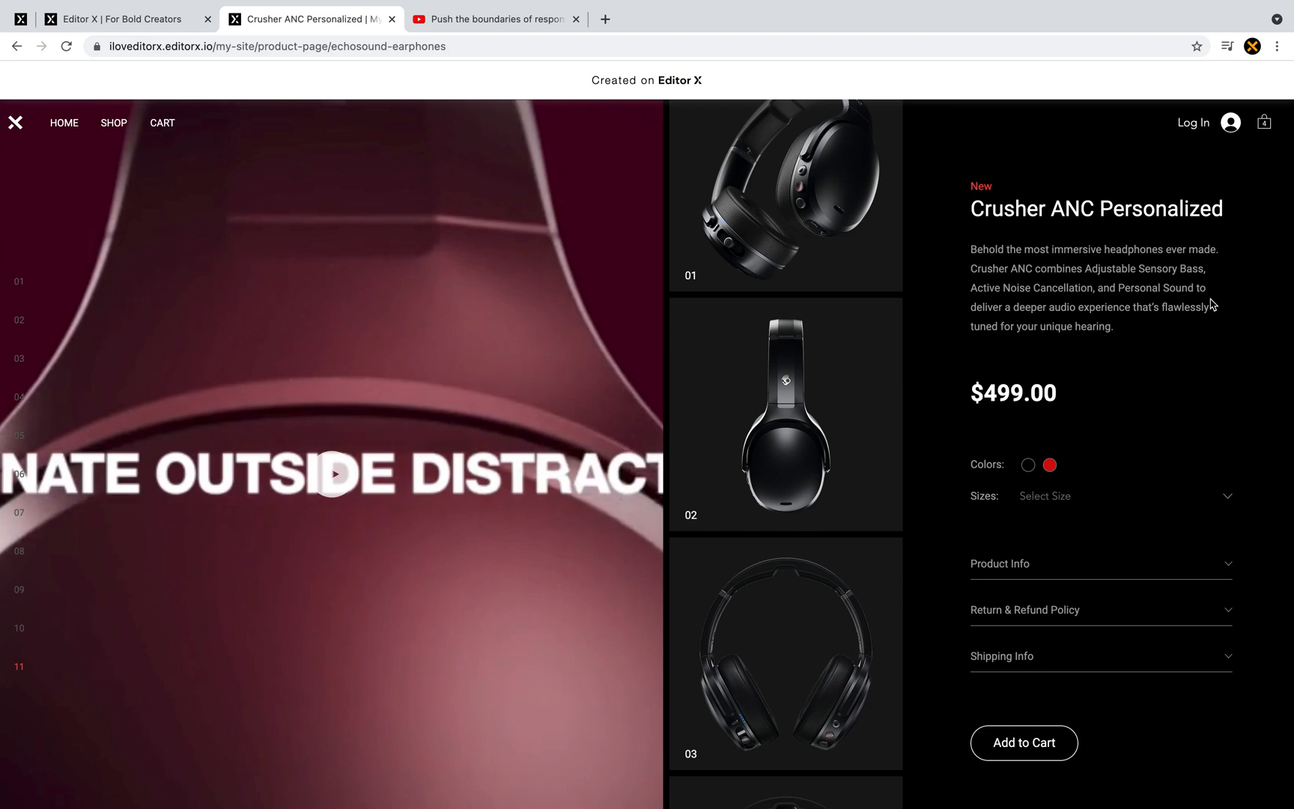
pyautogui.click(184, 24)
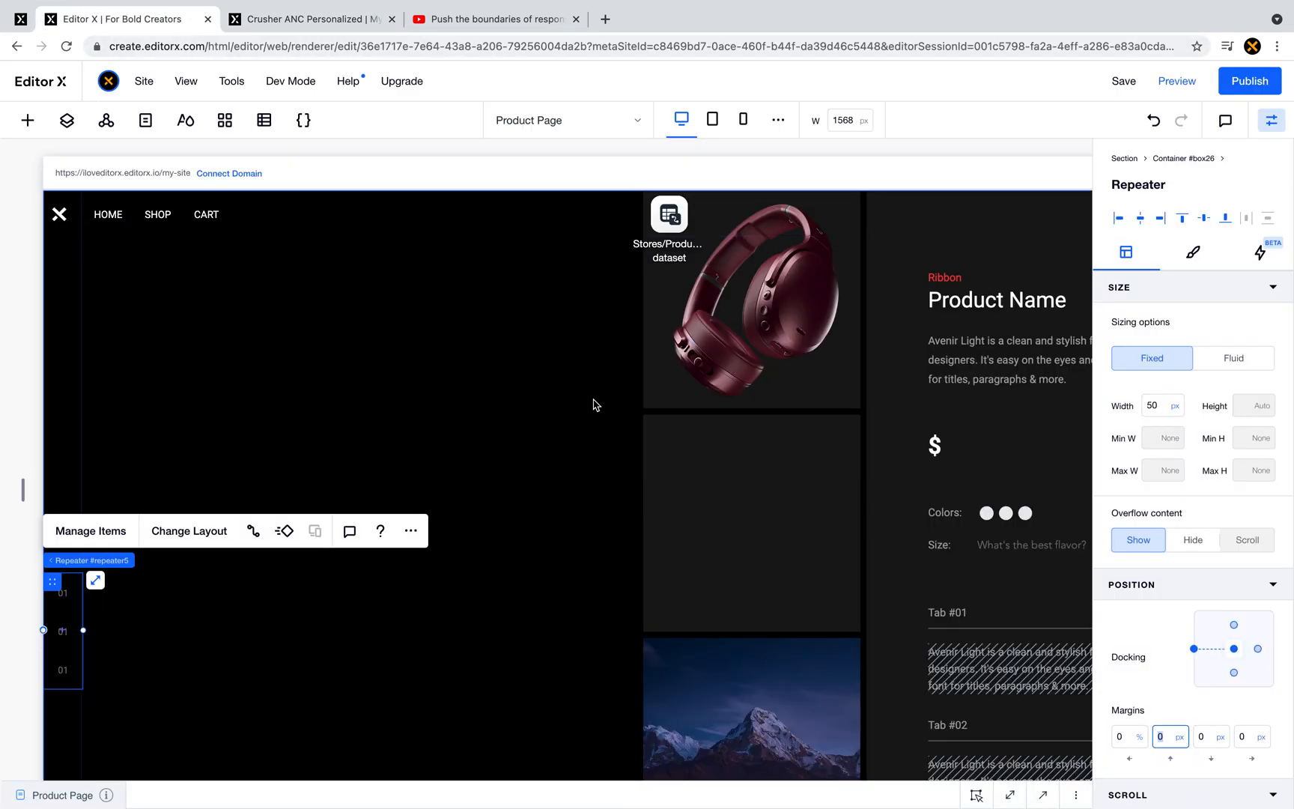
# - Examine the new product section's thumbnails and the full extent of its product info container
pyautogui.scroll(-2, 805, 580)
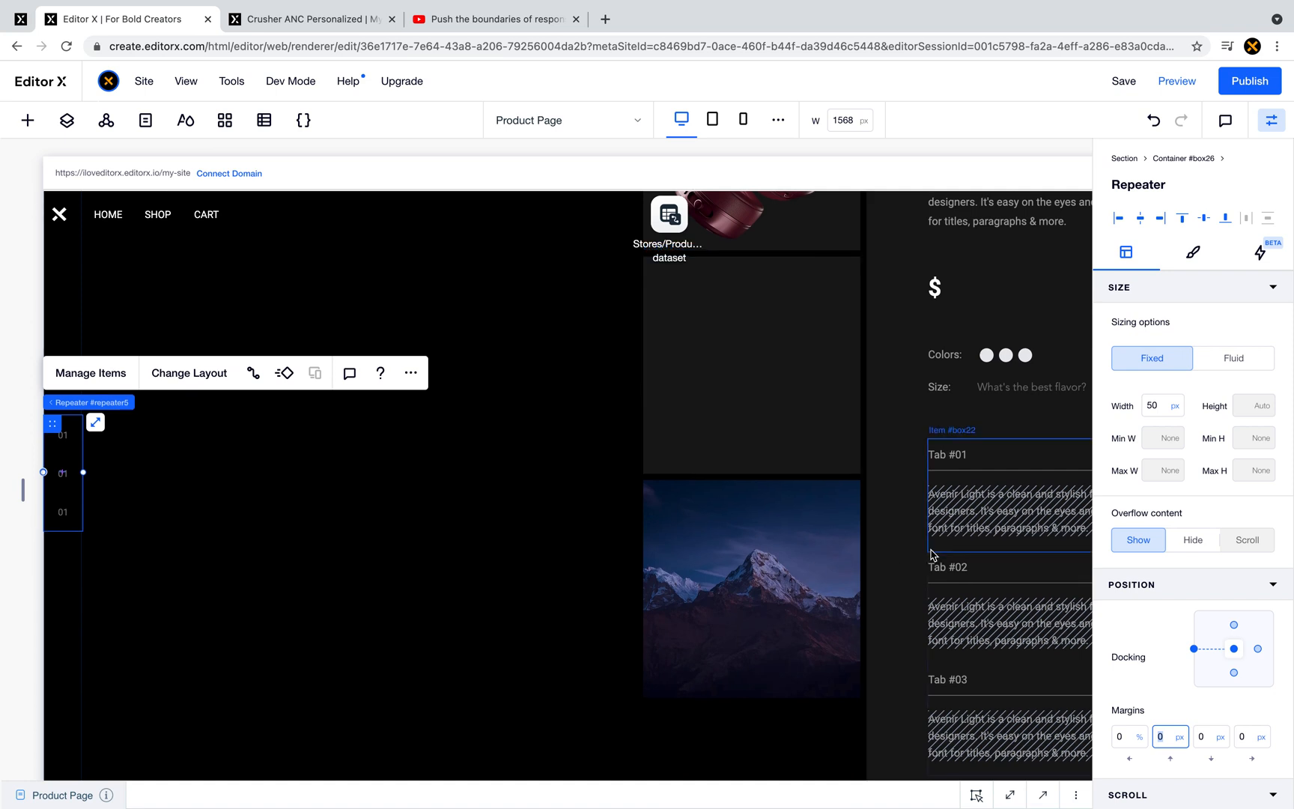
pyautogui.scroll(2, 933, 555)
pyautogui.scroll(-1, 822, 590)
pyautogui.scroll(1, 822, 590)
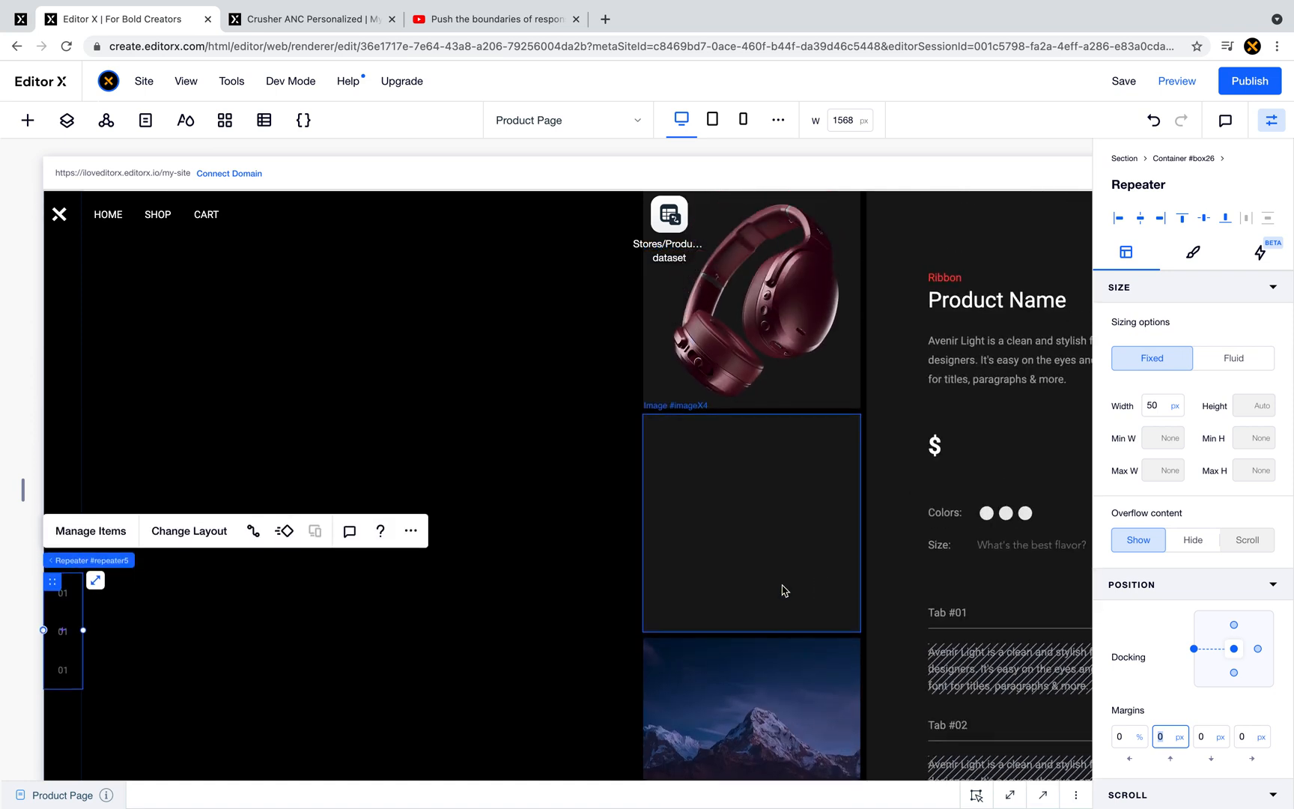
pyautogui.hscroll(3, 707, 305)
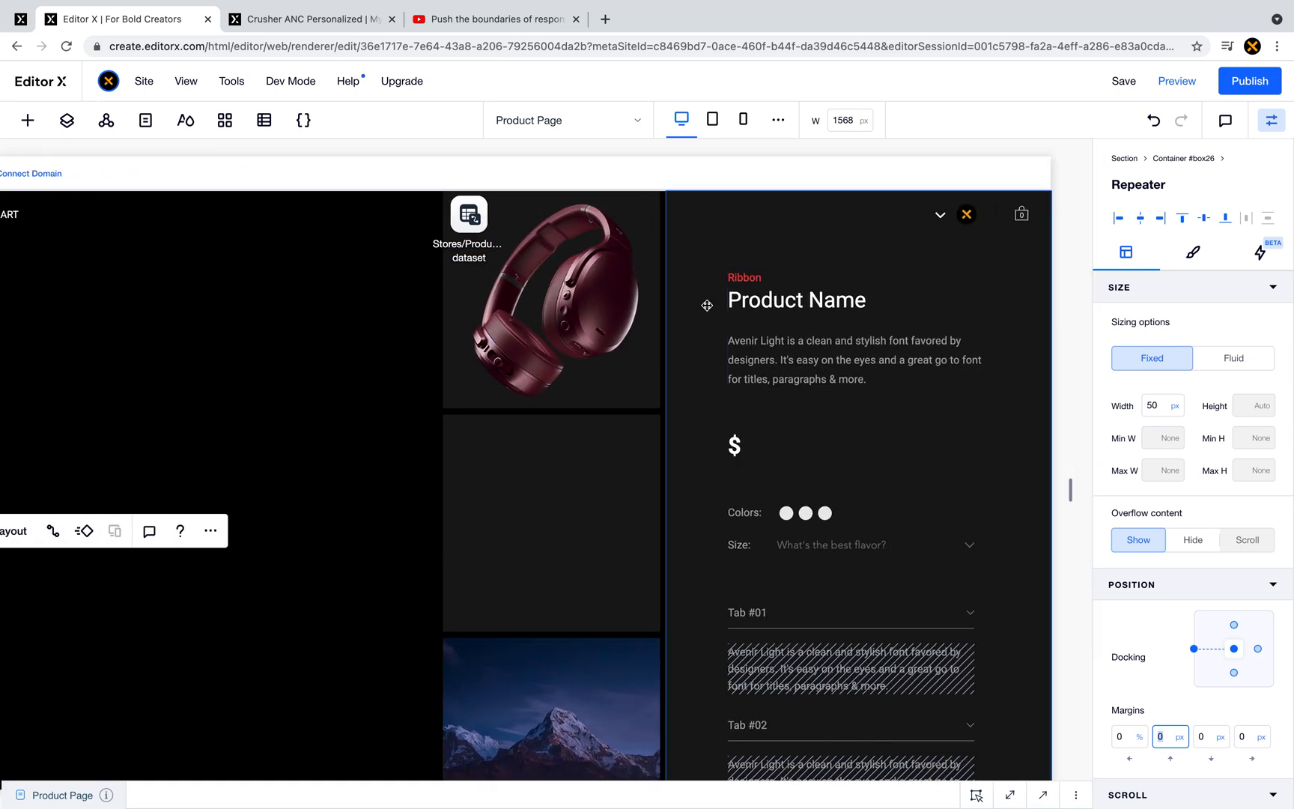
pyautogui.click(689, 295)
pyautogui.scroll(-5, 701, 358)
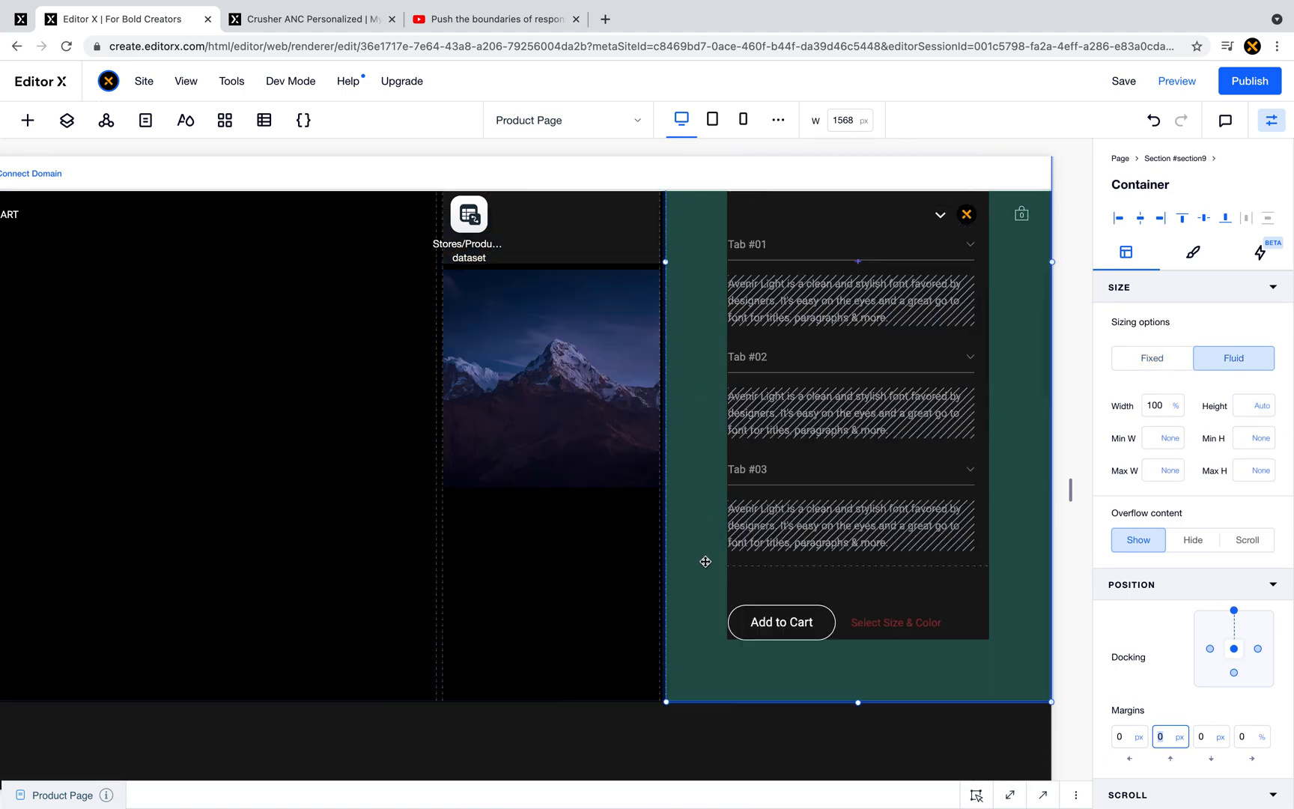
pyautogui.scroll(5, 705, 562)
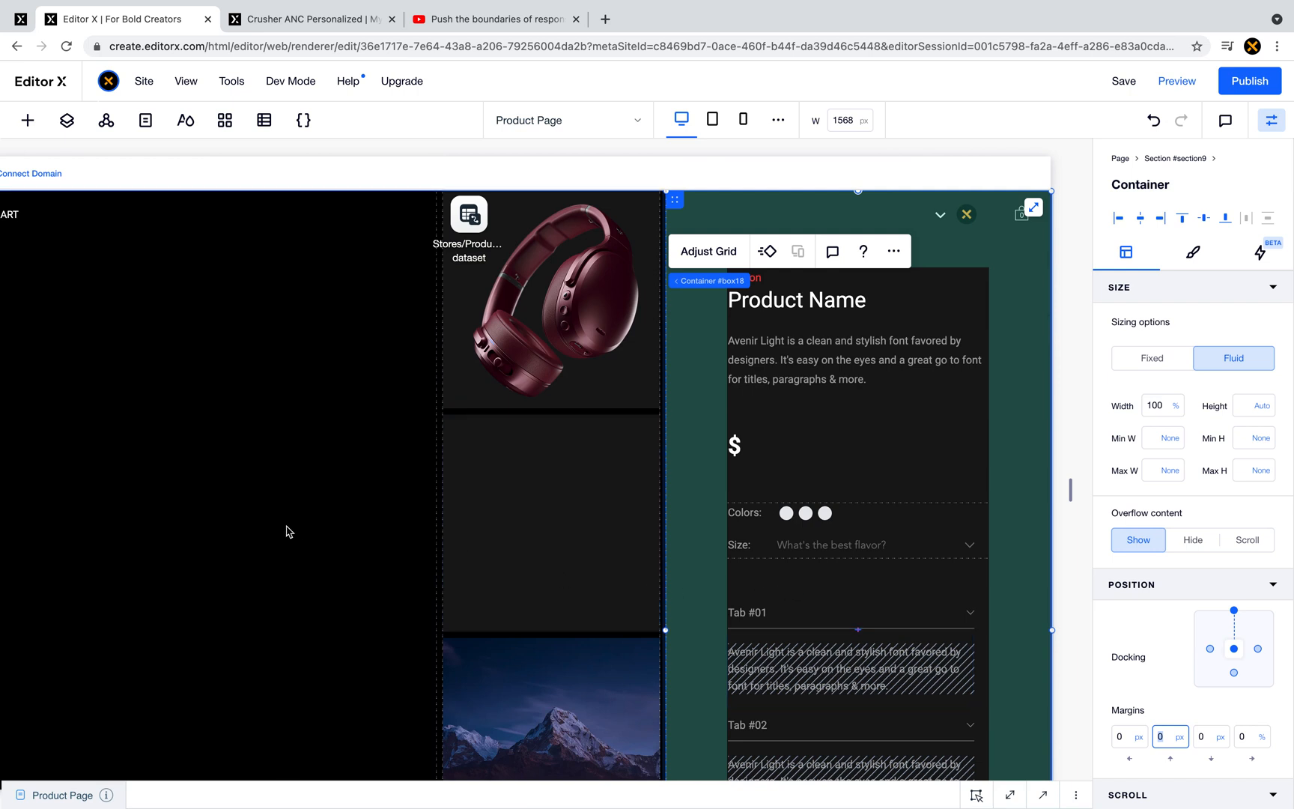
pyautogui.hscroll(-3, 399, 525)
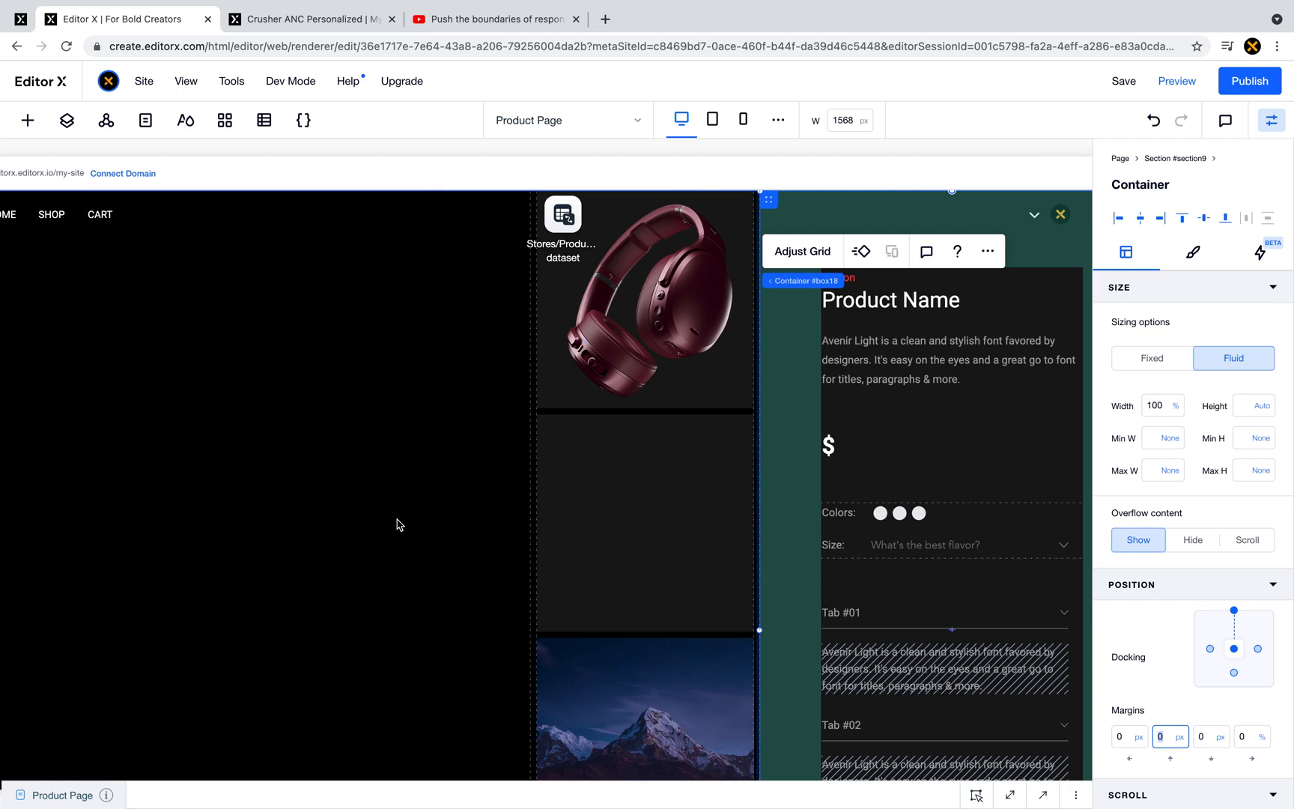
# - Inspect the column grid of the original product section further down the page
pyautogui.scroll(-12, 399, 525)
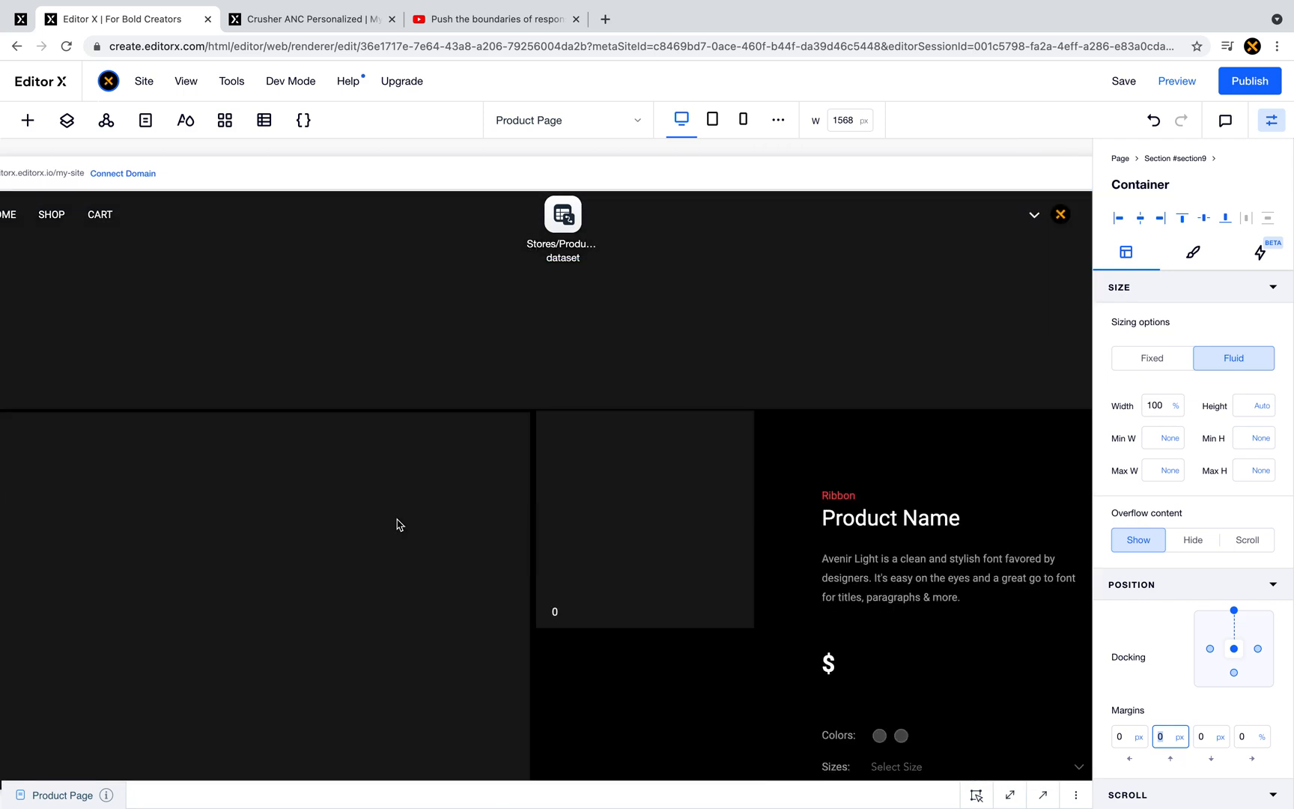
pyautogui.scroll(2, 440, 523)
pyautogui.scroll(-5, 441, 523)
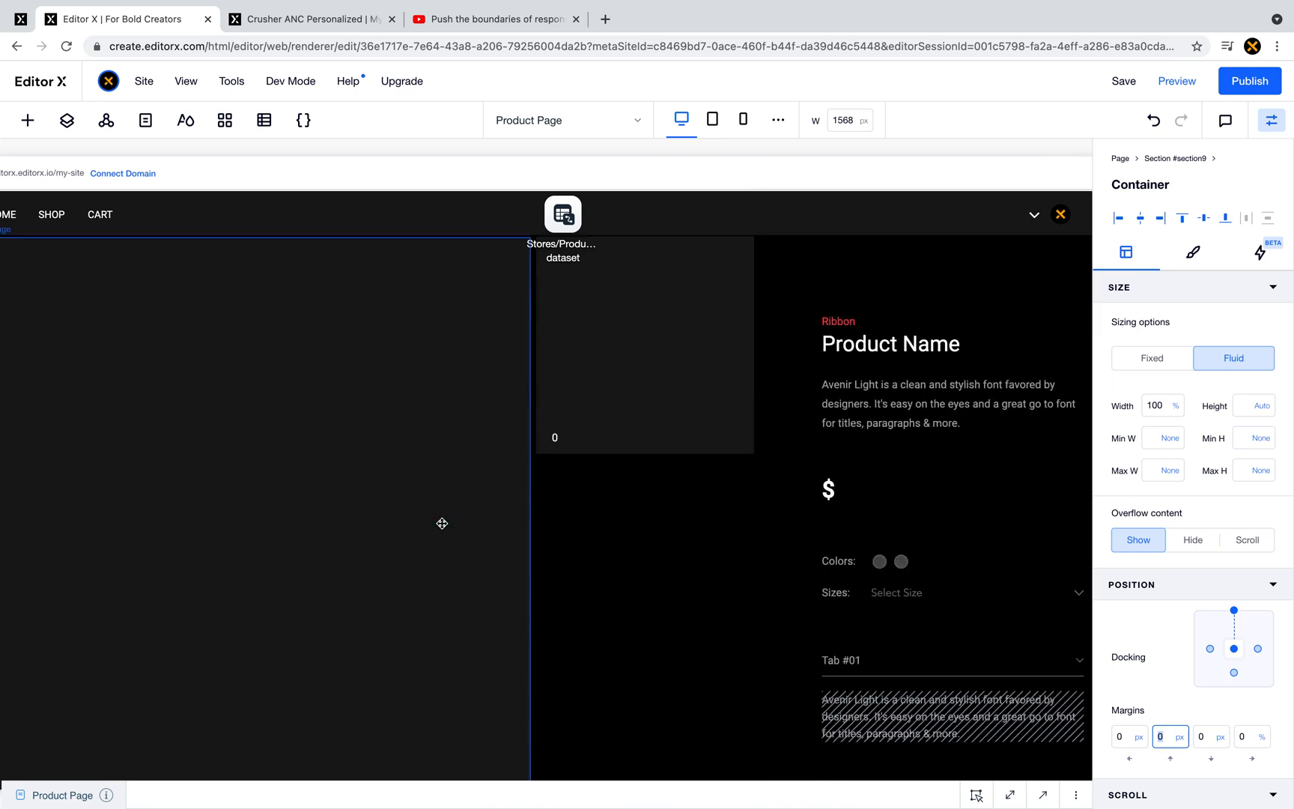
pyautogui.click(585, 578)
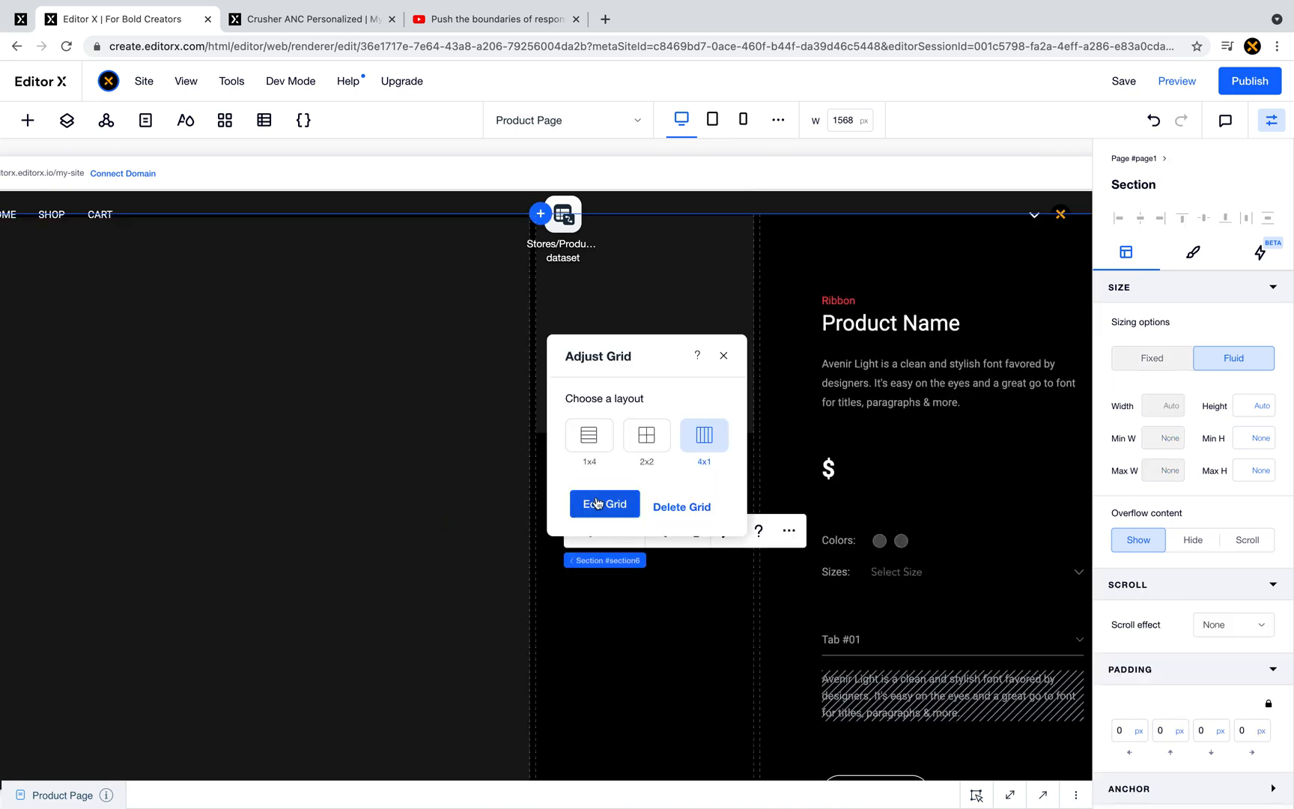
pyautogui.click(601, 503)
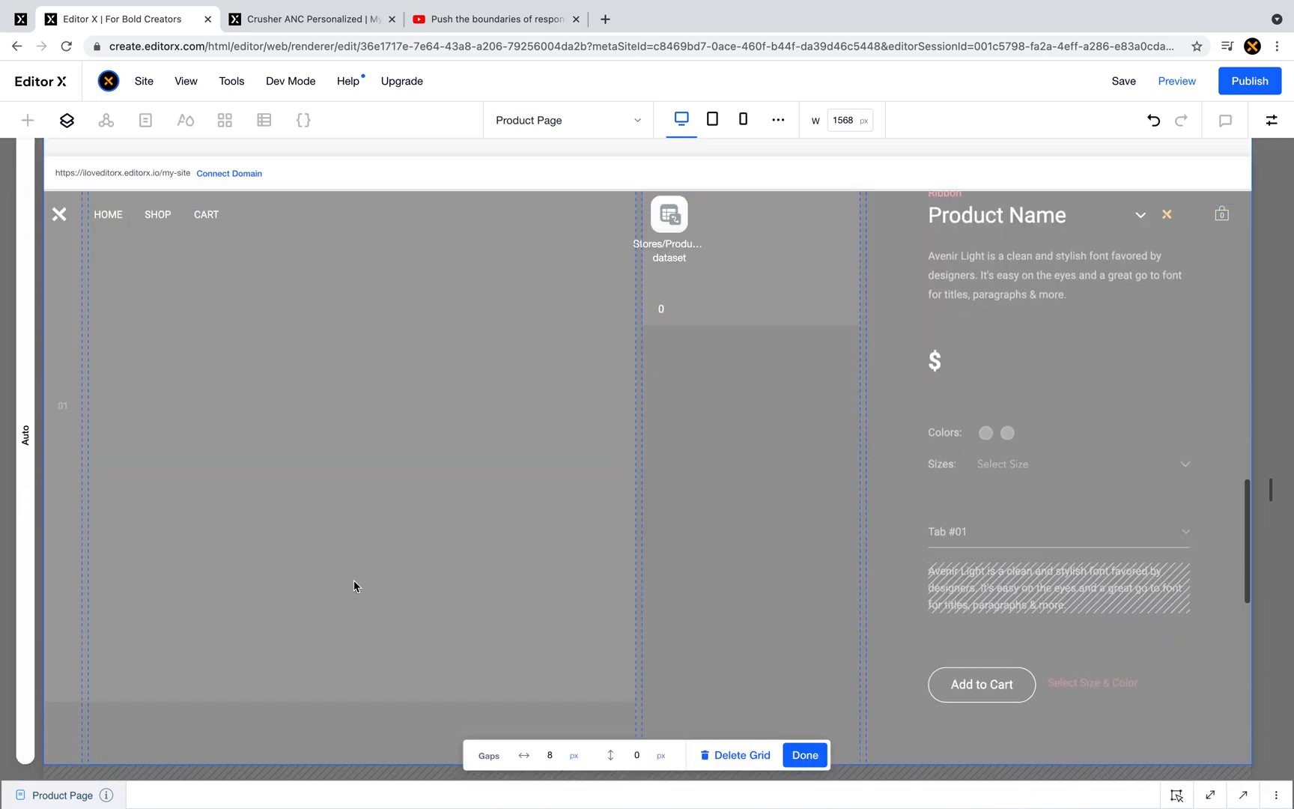
pyautogui.press('Escape')
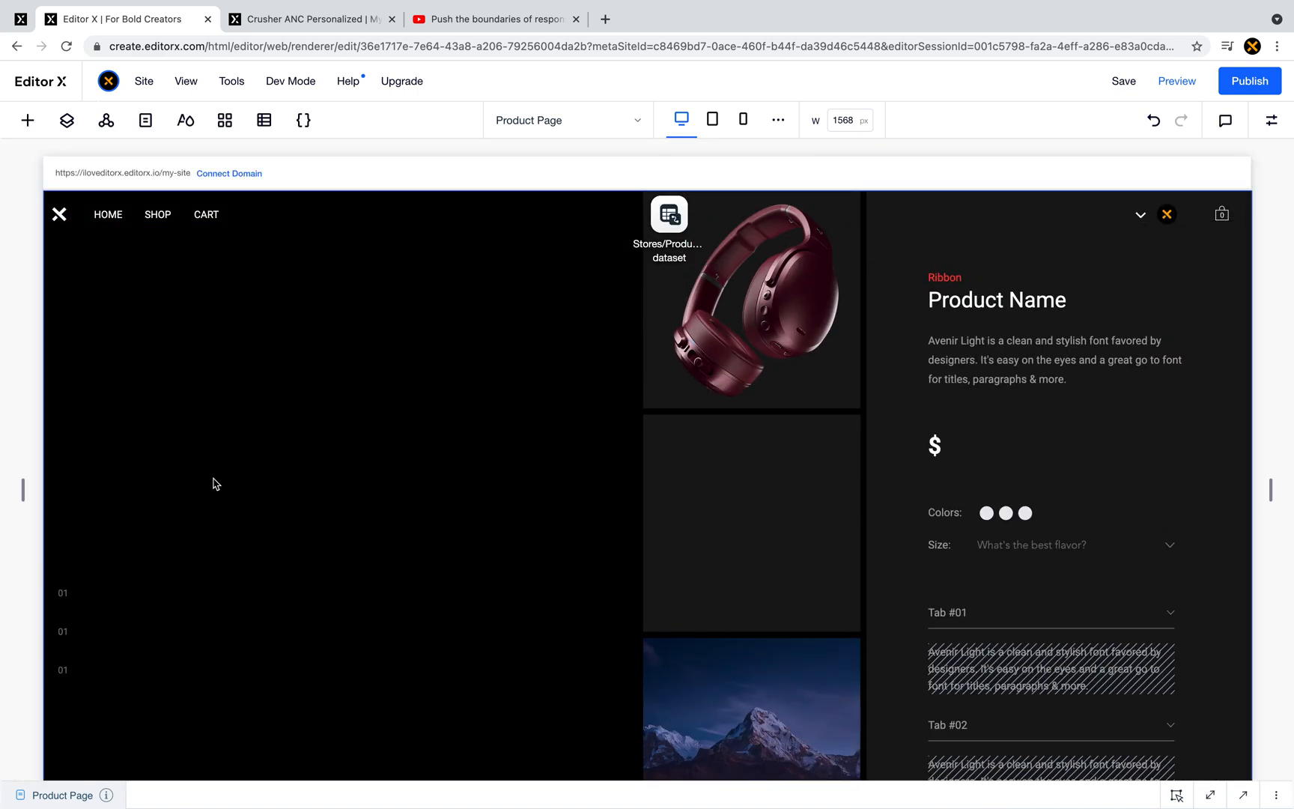
# - Display the hidden Main Media container inside the new product section
pyautogui.click(388, 382)
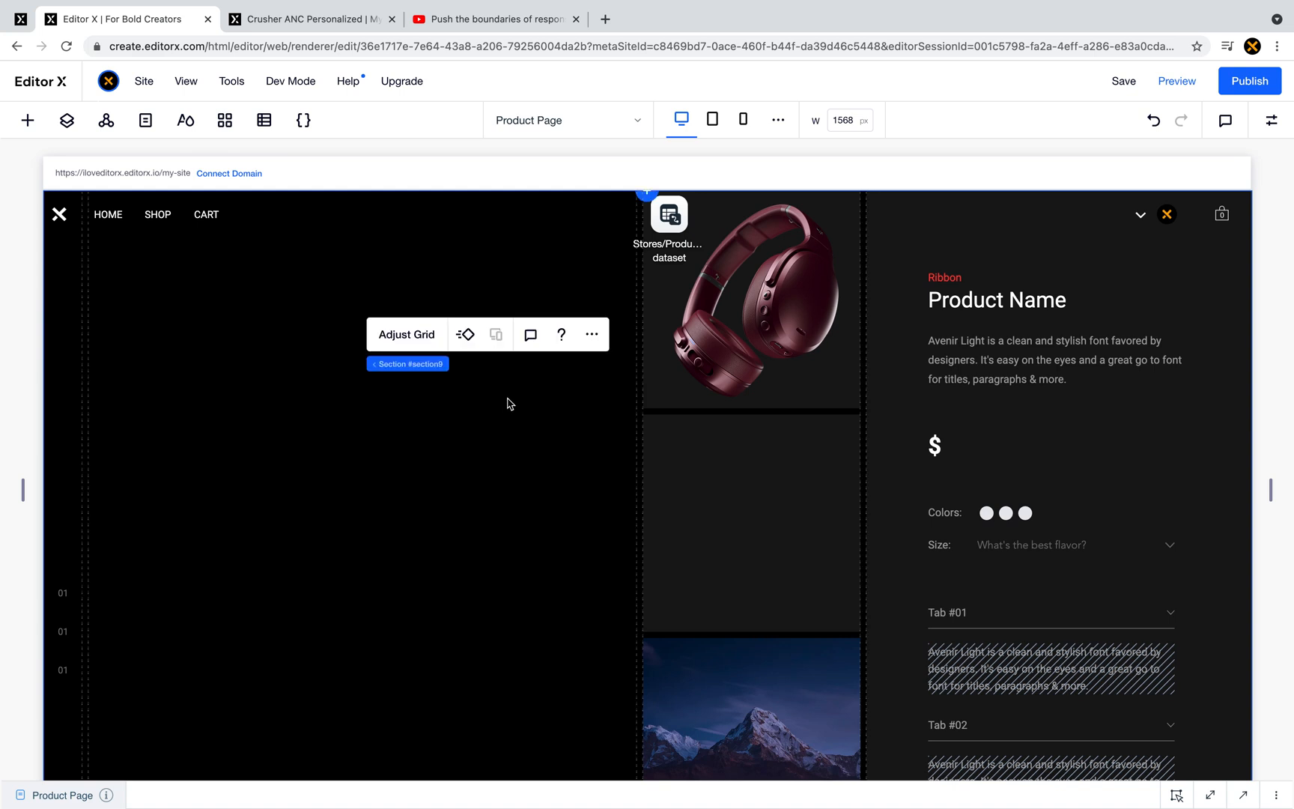
pyautogui.click(66, 120)
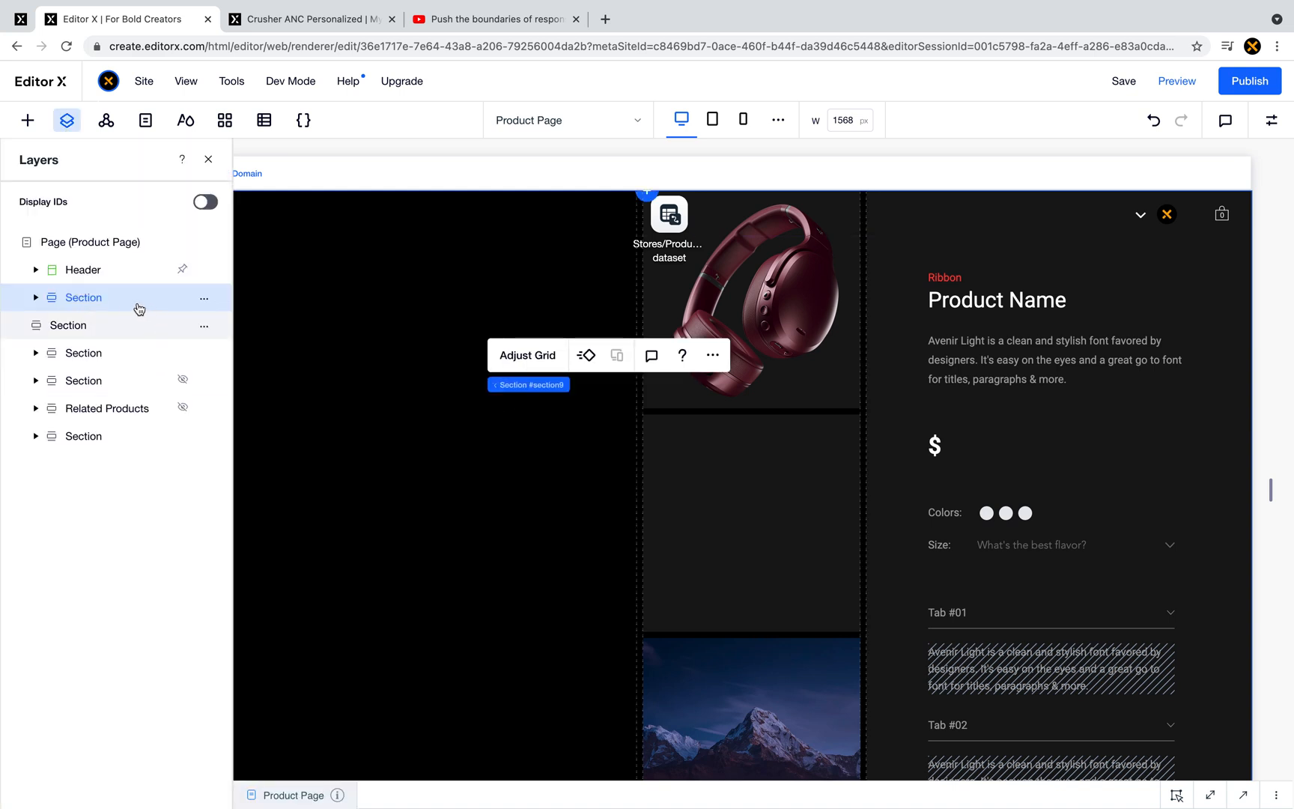
pyautogui.click(36, 297)
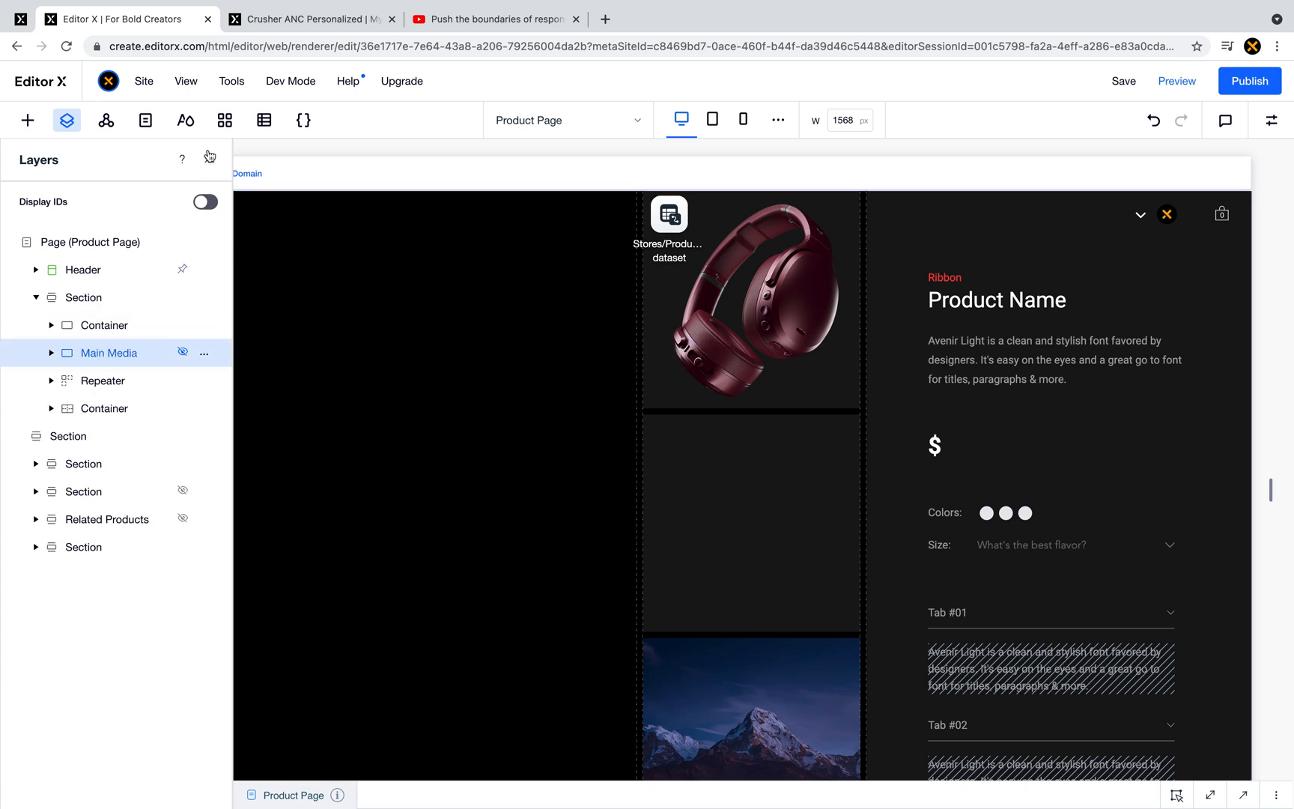
pyautogui.click(208, 160)
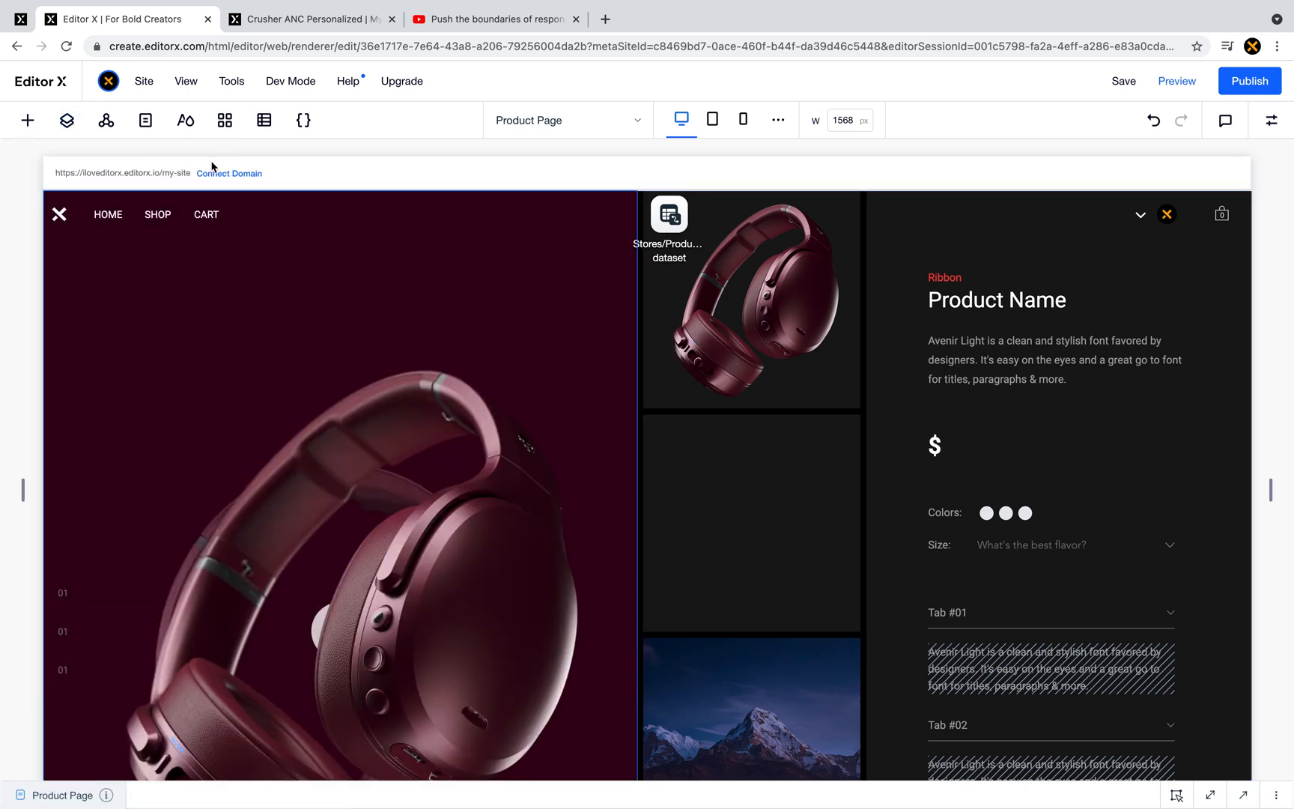
# - Undock the main media container from the section's bottom edge and set its height to 100 vh
pyautogui.click(535, 307)
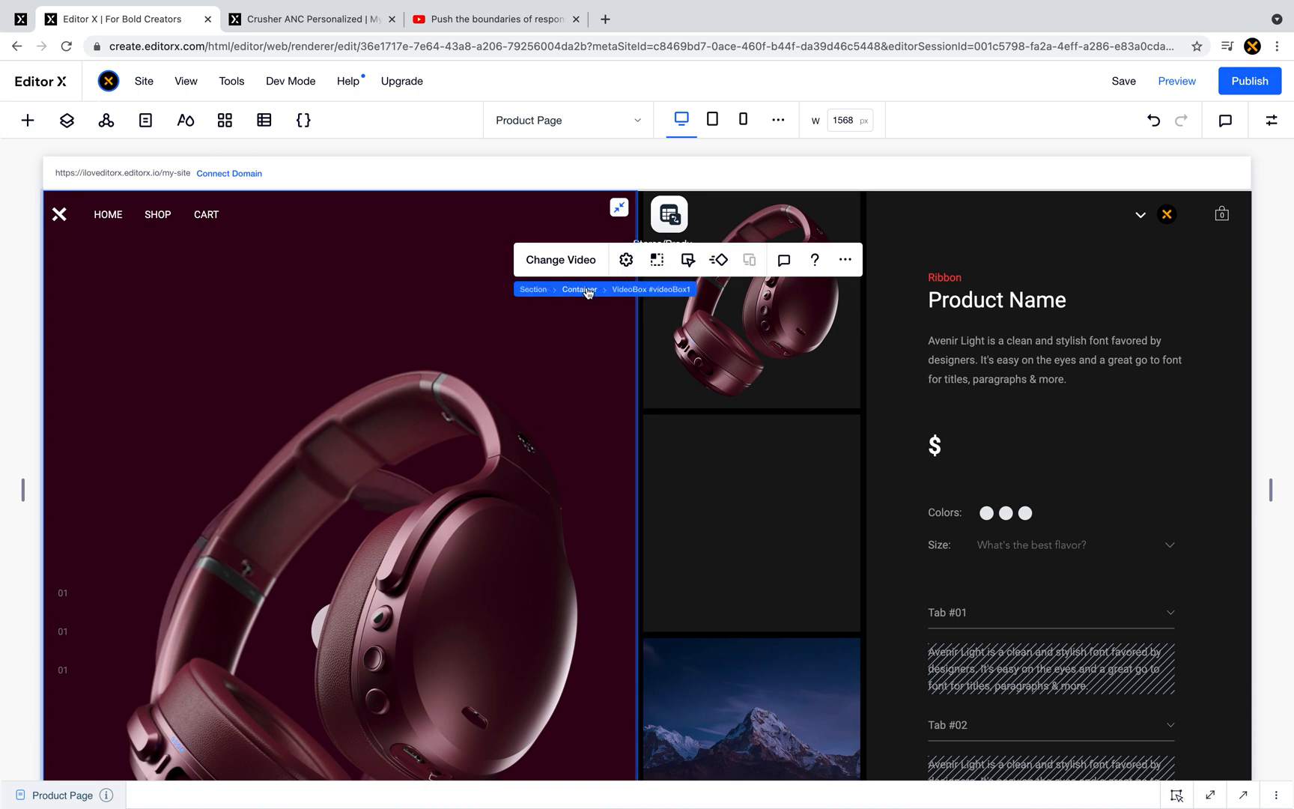
pyautogui.click(587, 290)
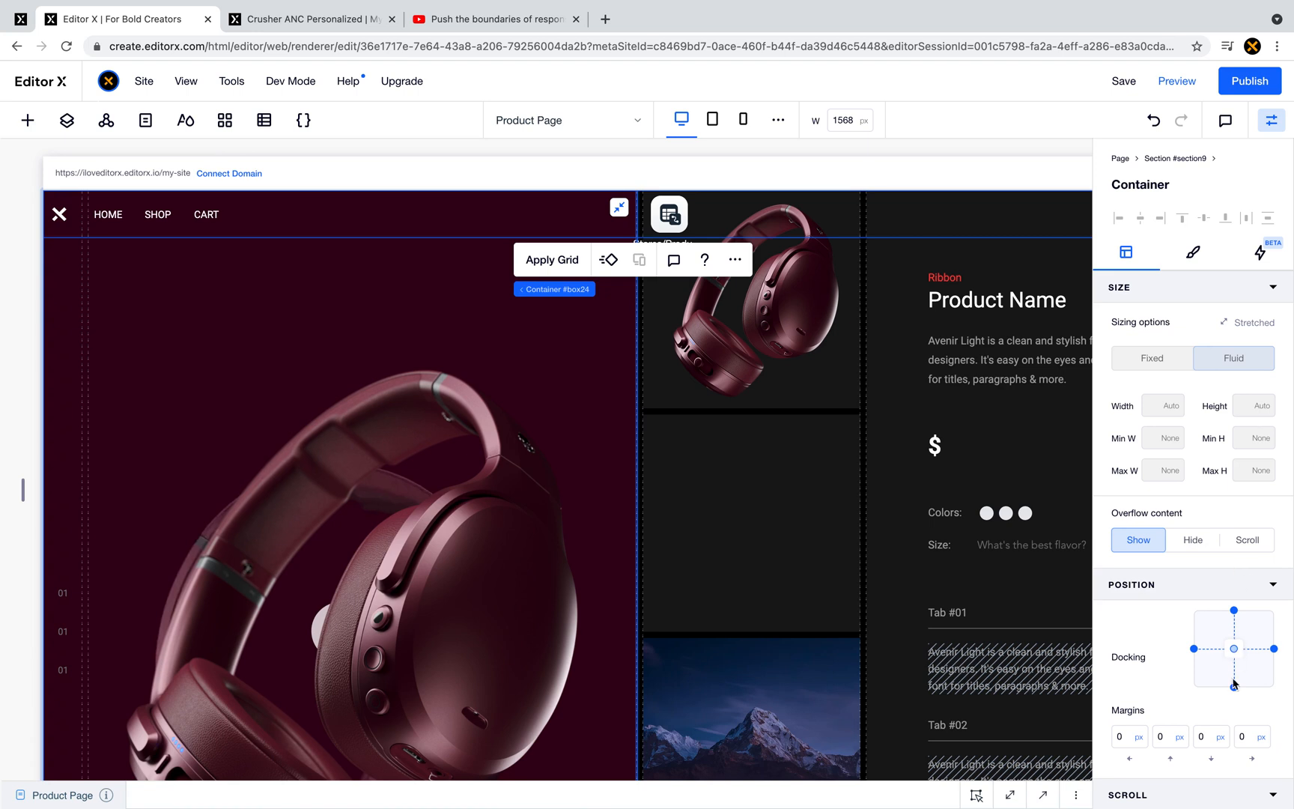
pyautogui.click(1234, 684)
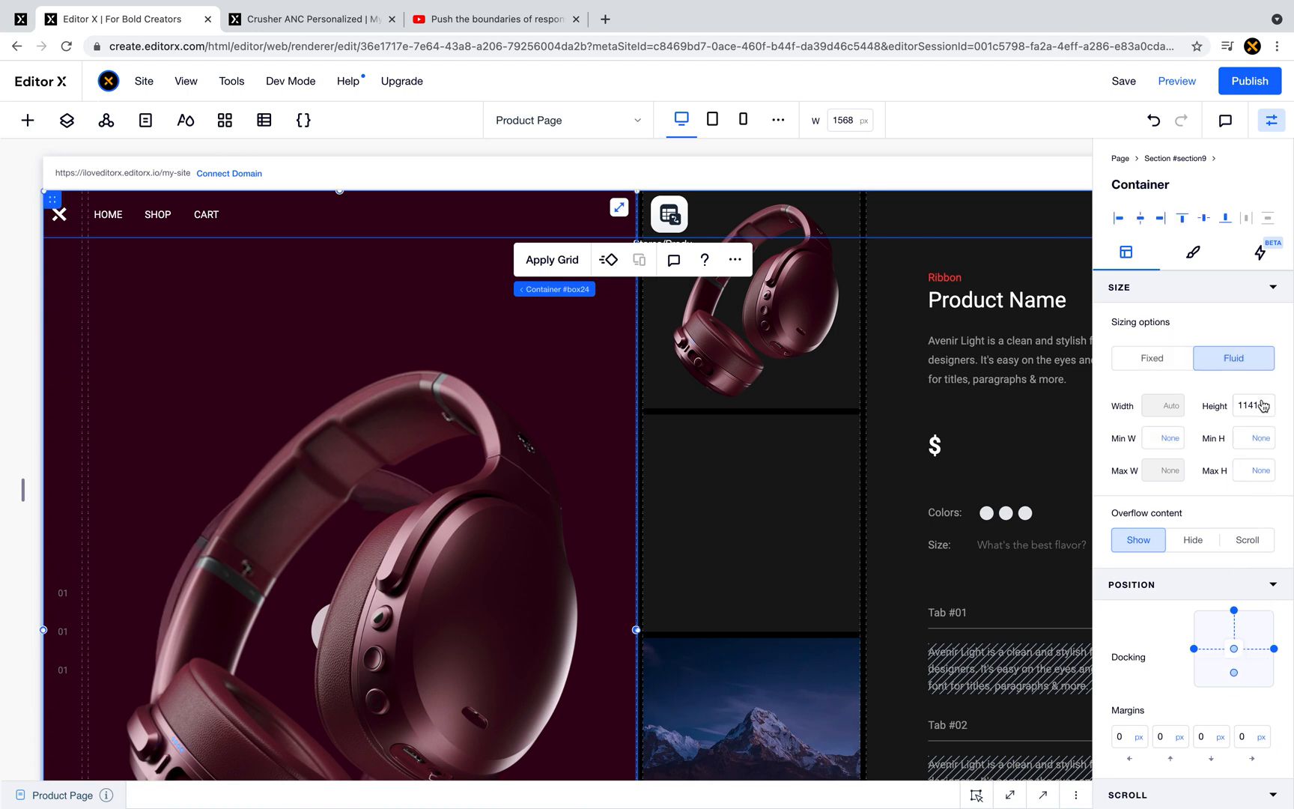
pyautogui.click(1264, 405)
pyautogui.write('100vh')
pyautogui.press('Return')
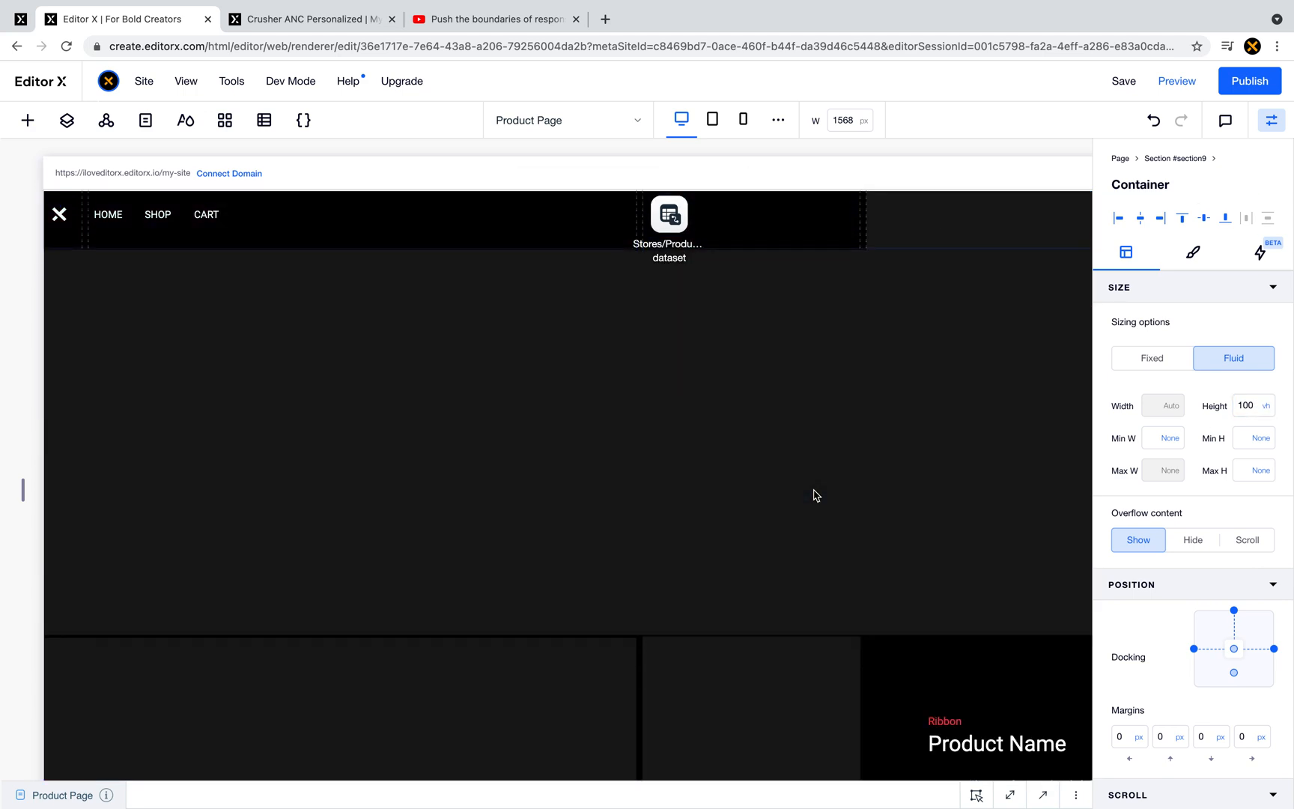
# - Check the original section's main image container, and set the narrow repeater container's height to 100 vh
pyautogui.click(581, 490)
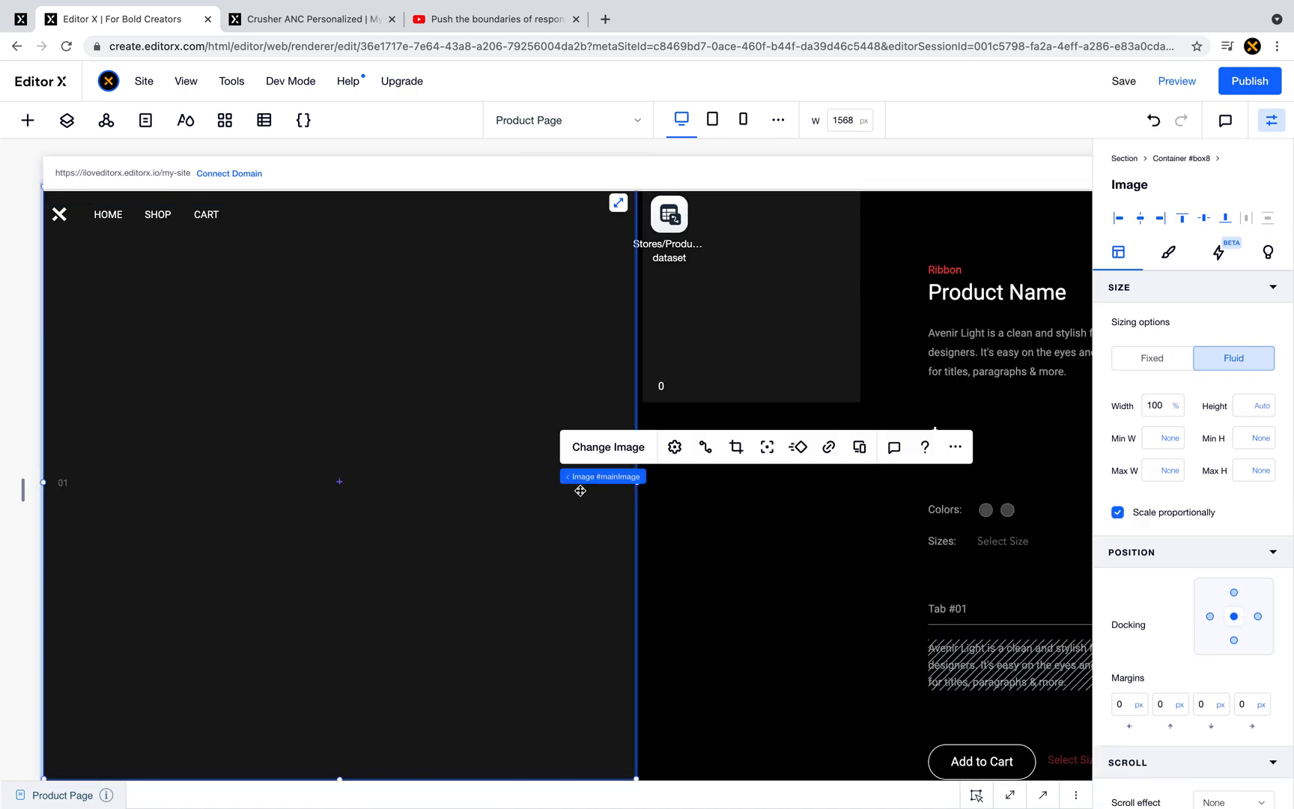
pyautogui.click(628, 477)
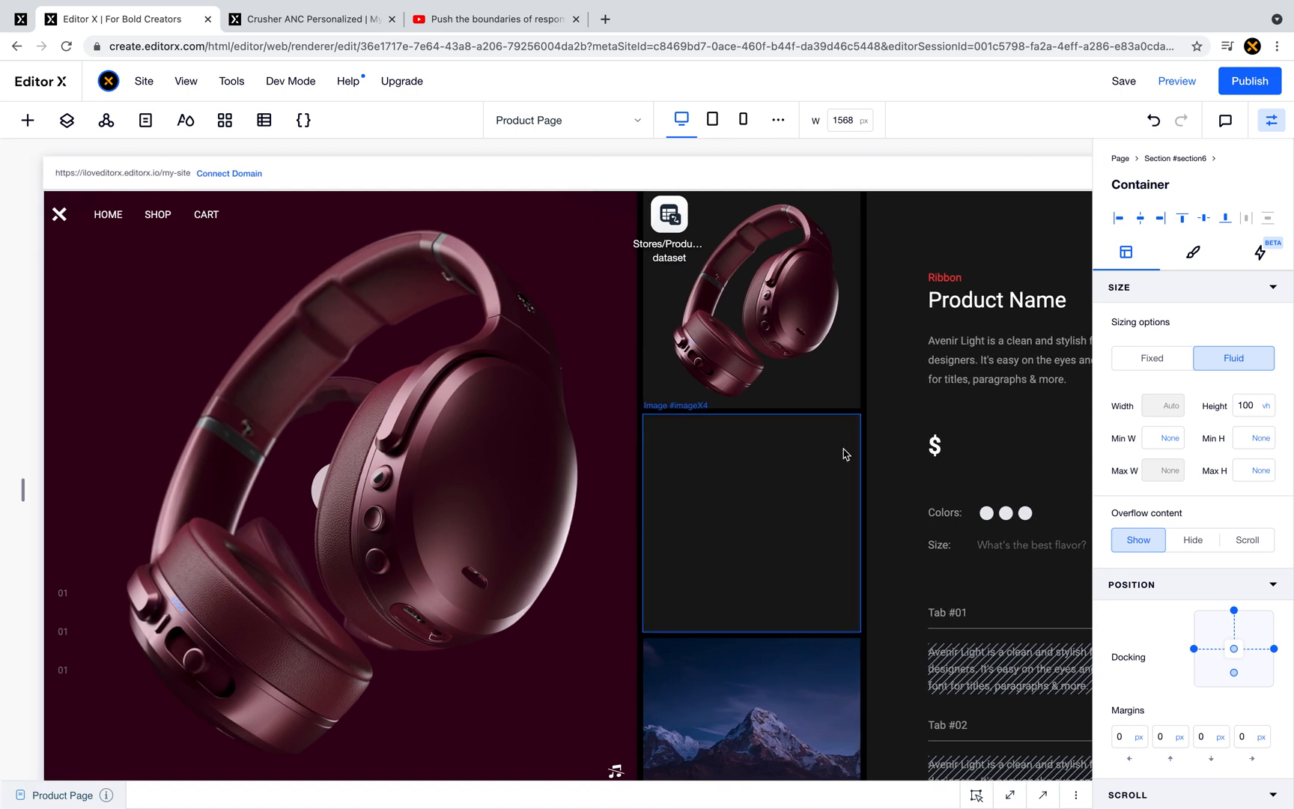
pyautogui.click(63, 372)
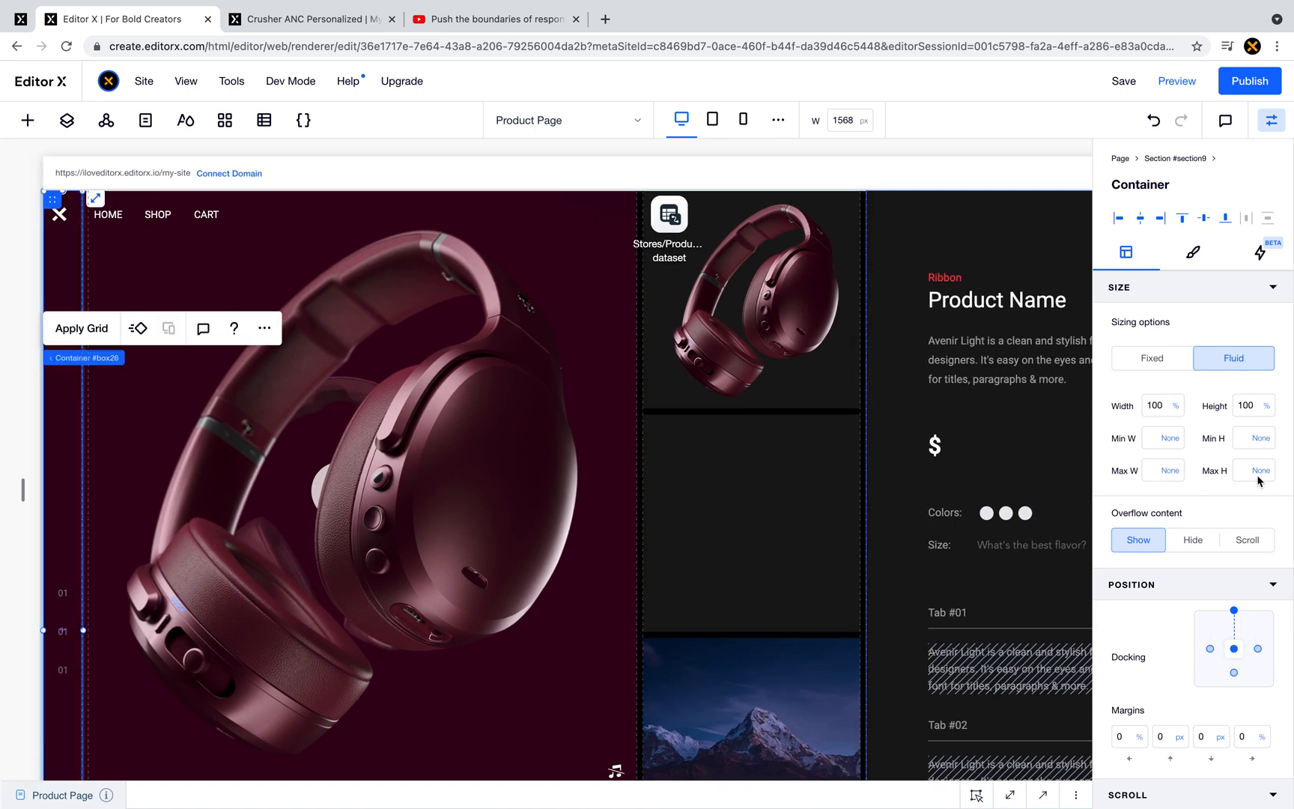
pyautogui.click(1266, 408)
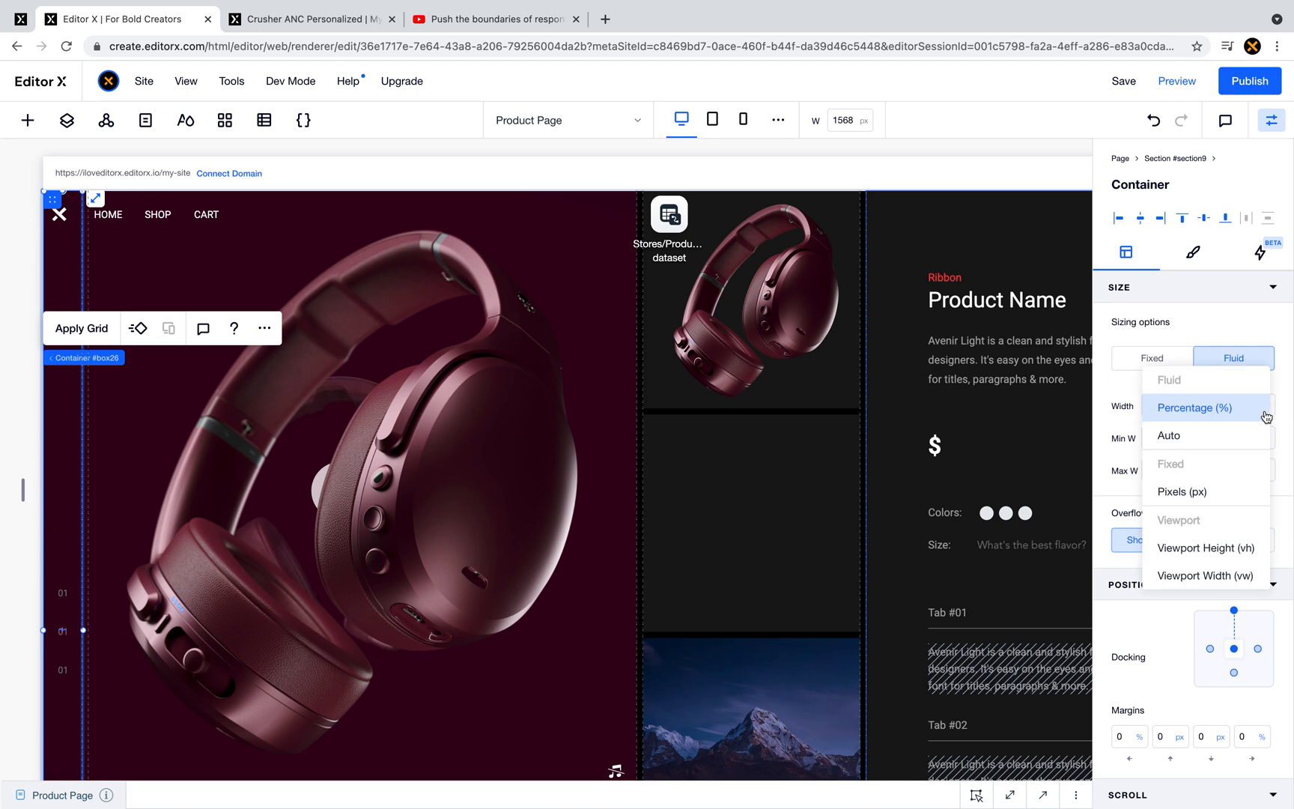
pyautogui.click(1243, 548)
pyautogui.write('100')
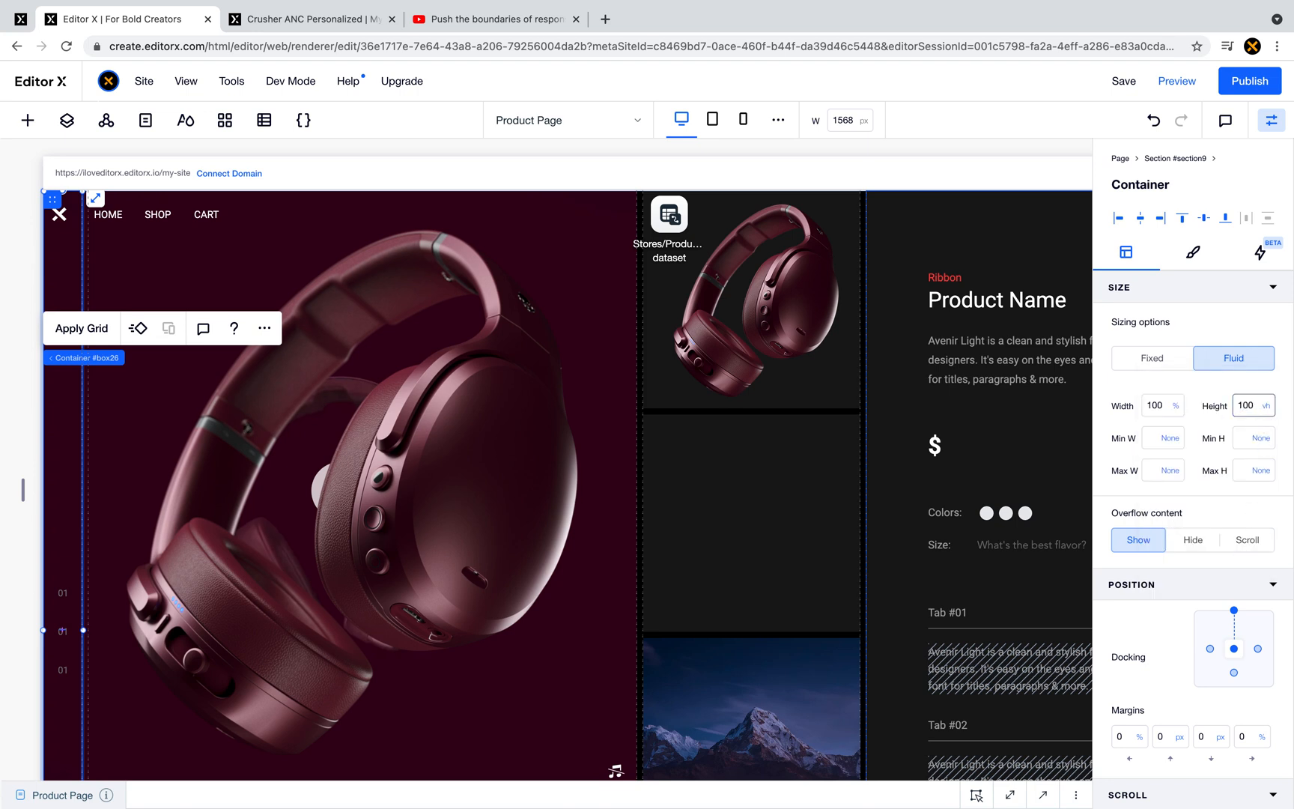
# - Publish the site and examine the live product page's scrolling behaviour and Size options
pyautogui.hscroll(5, 799, 439)
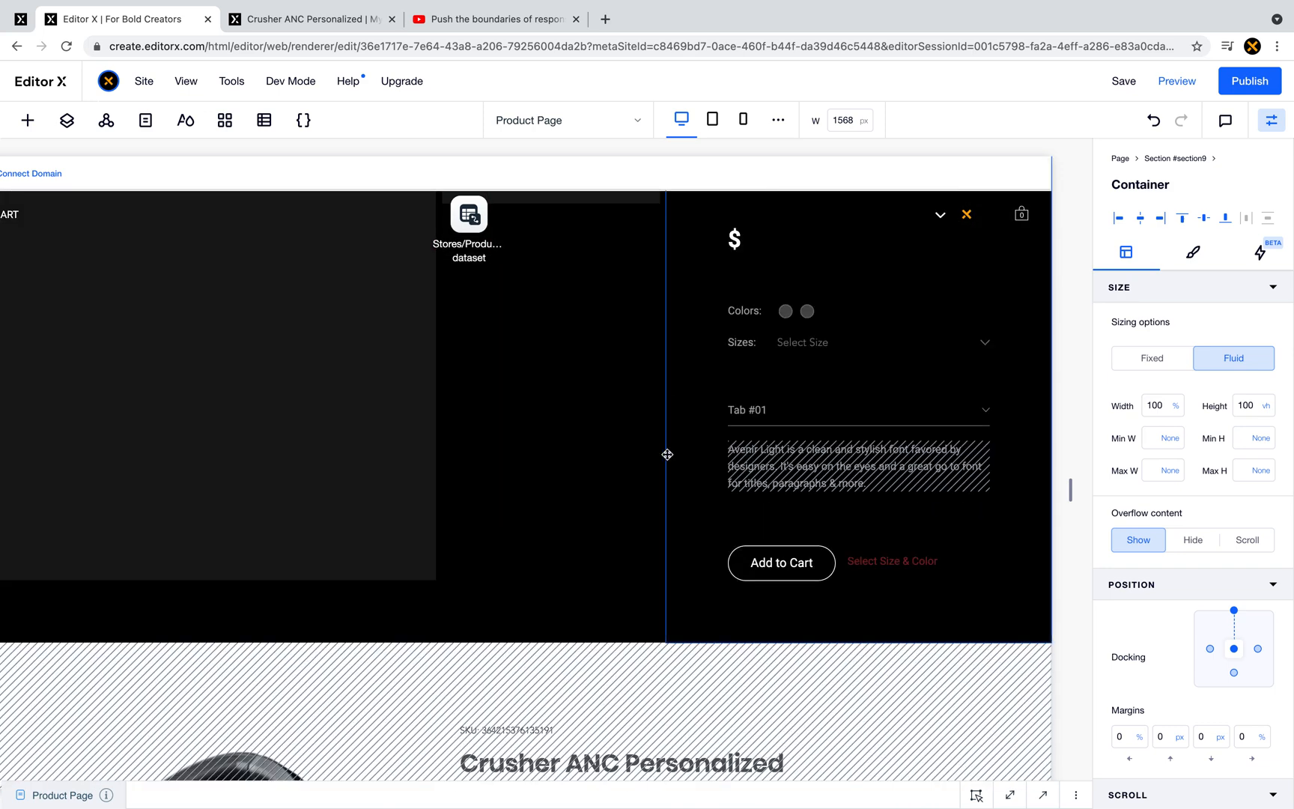
pyautogui.click(668, 454)
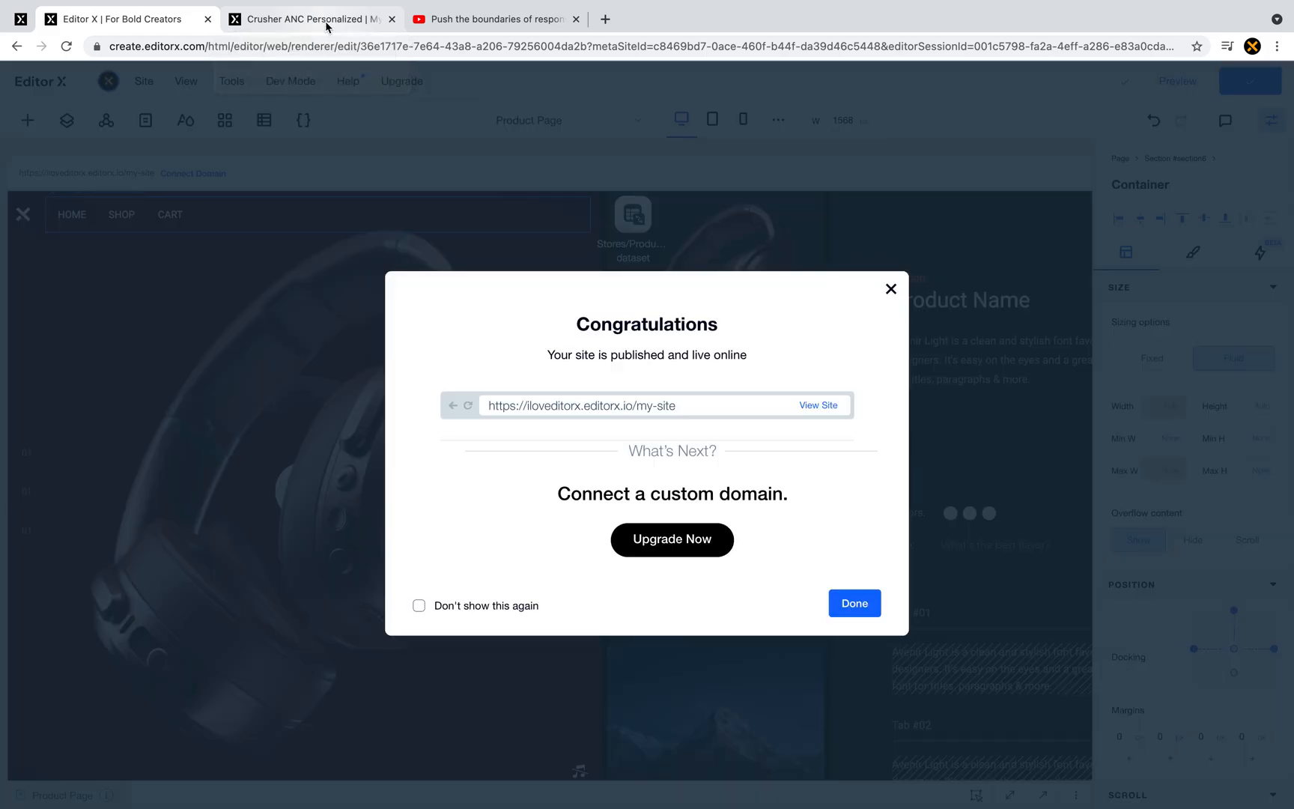
pyautogui.click(330, 23)
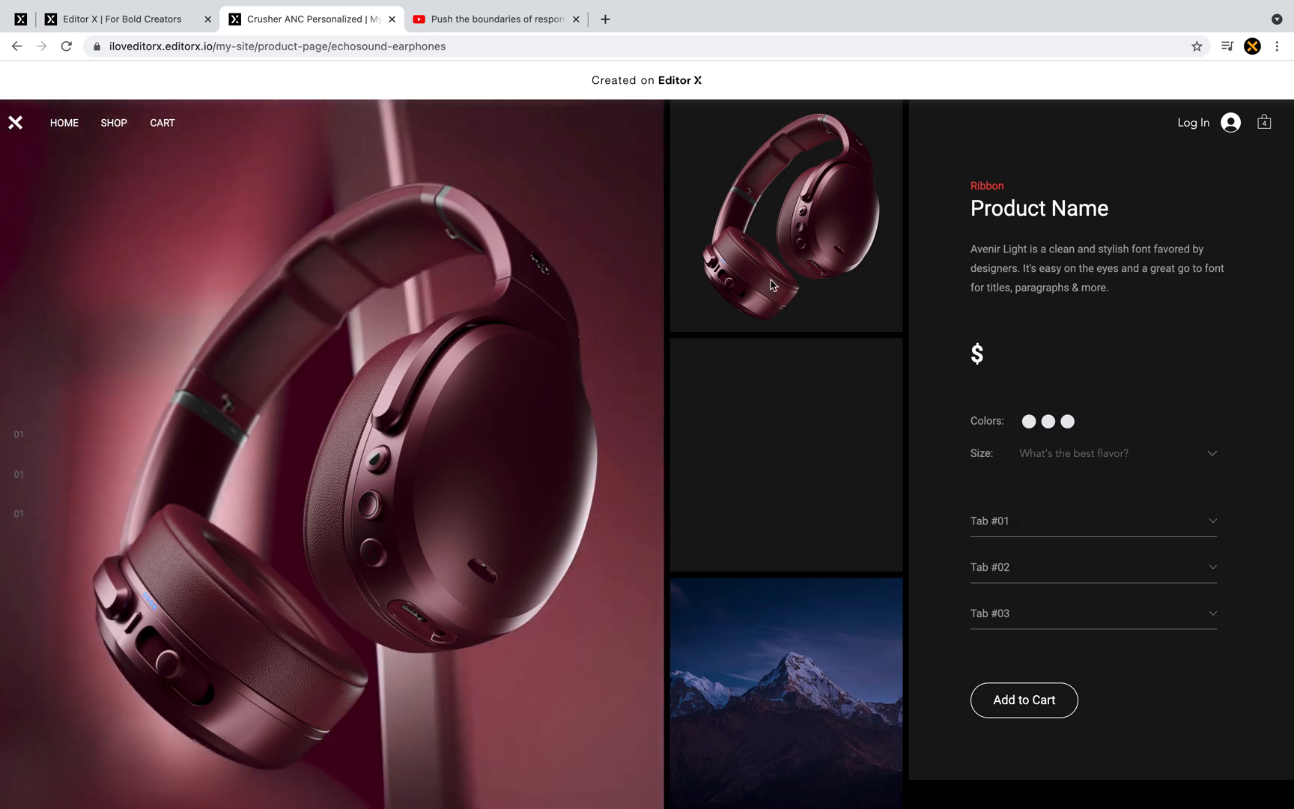
pyautogui.scroll(-6, 769, 283)
pyautogui.scroll(6, 769, 284)
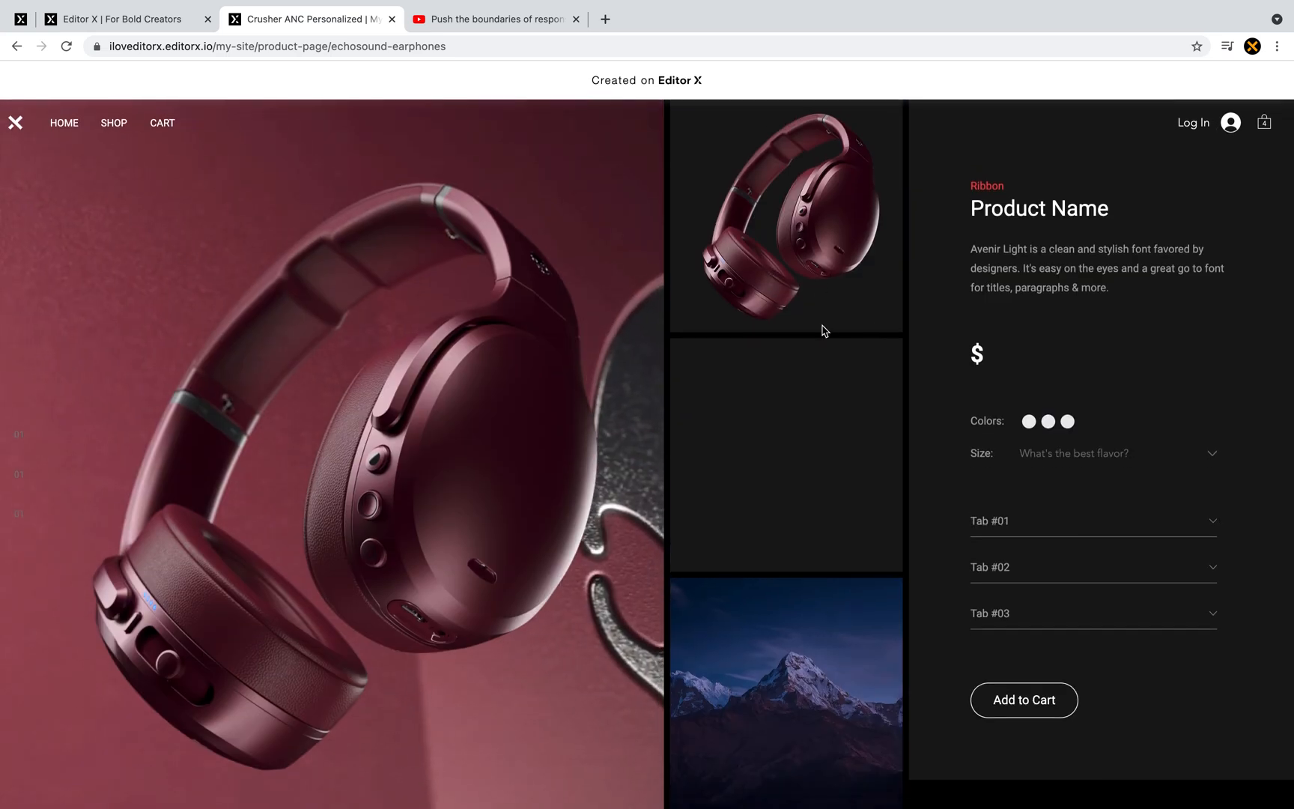
pyautogui.click(1167, 458)
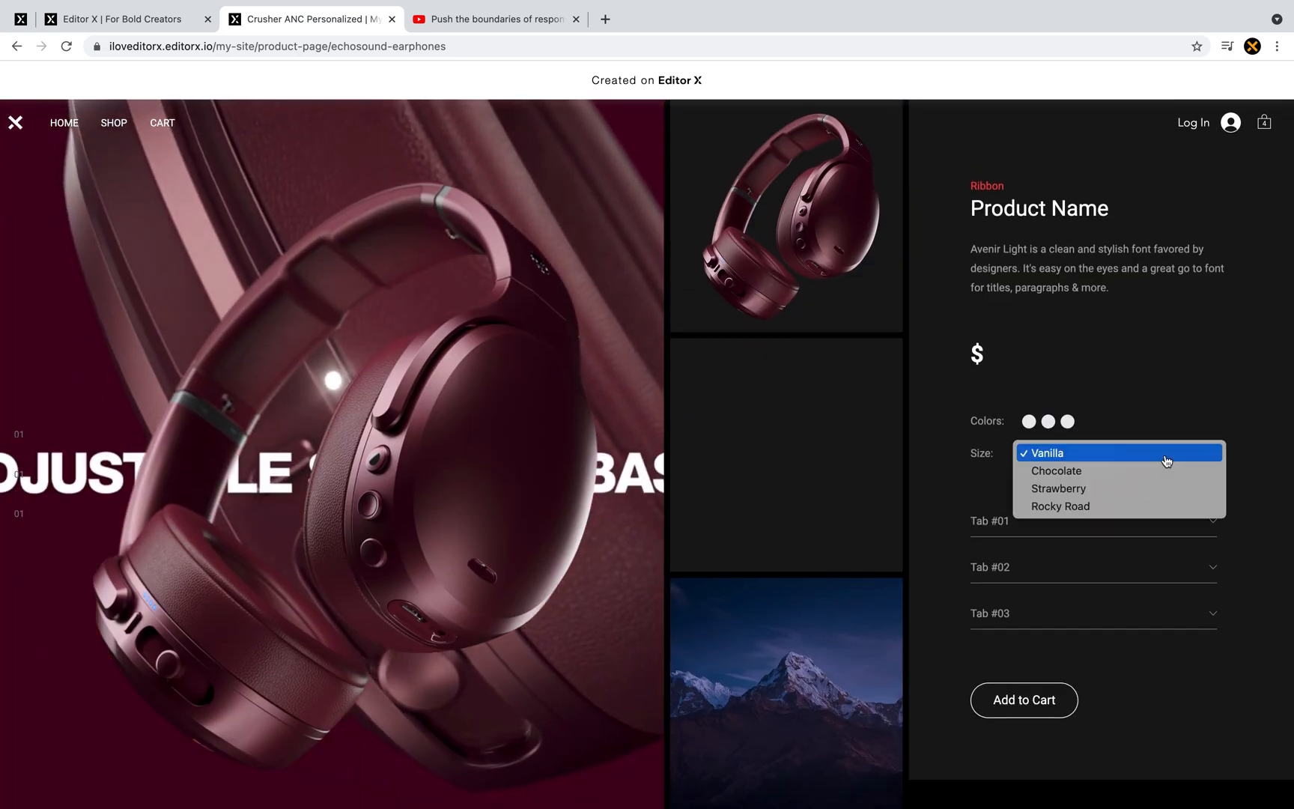
pyautogui.click(1173, 398)
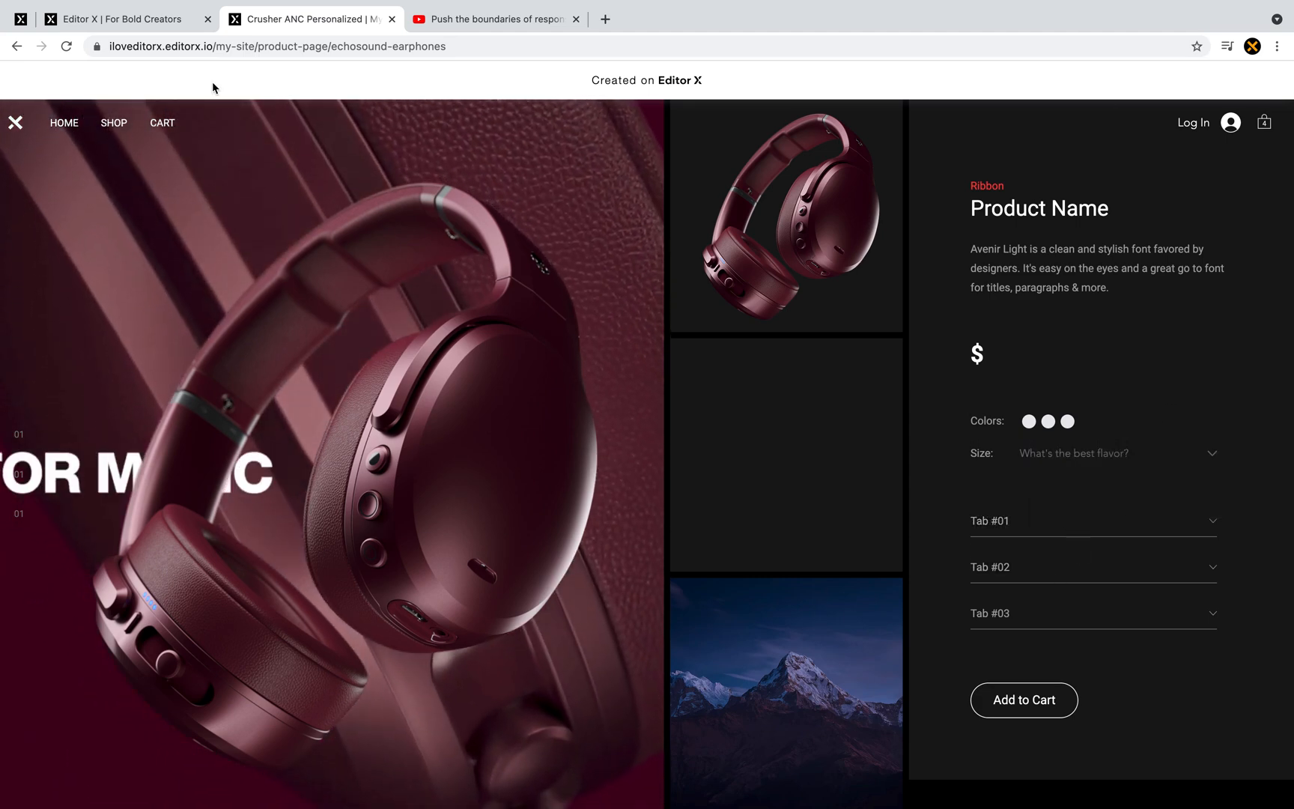
# - Compare the main media image in the editor with the large image area on the live product page
pyautogui.click(168, 25)
pyautogui.click(304, 278)
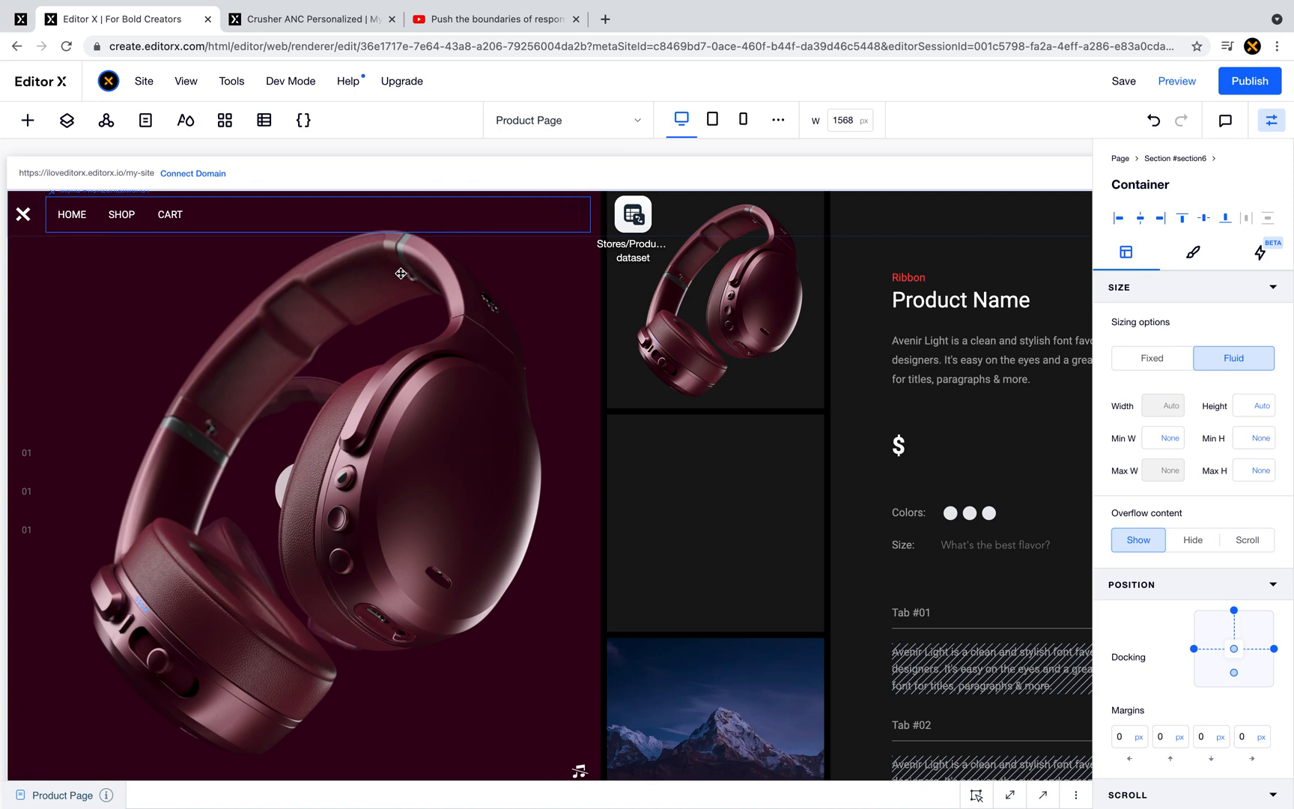
pyautogui.rightClick(537, 272)
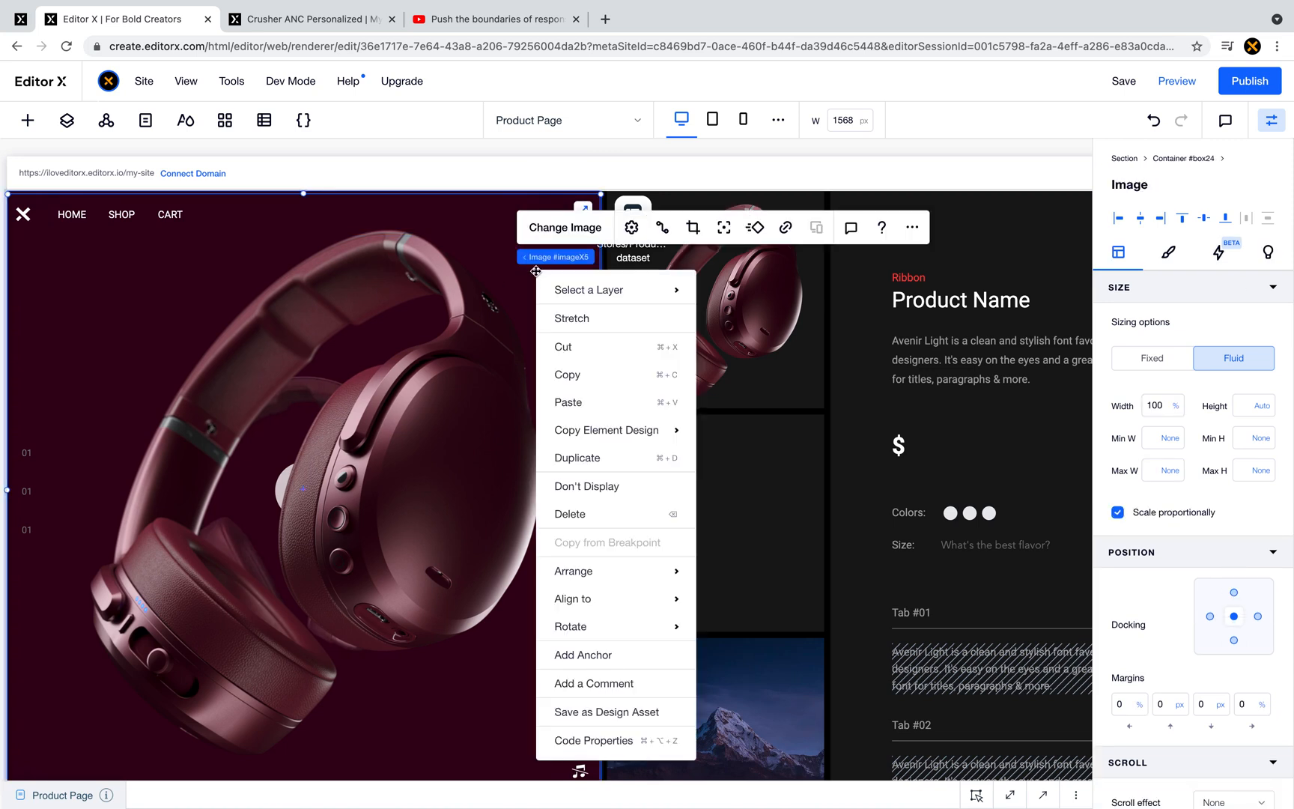
pyautogui.click(459, 357)
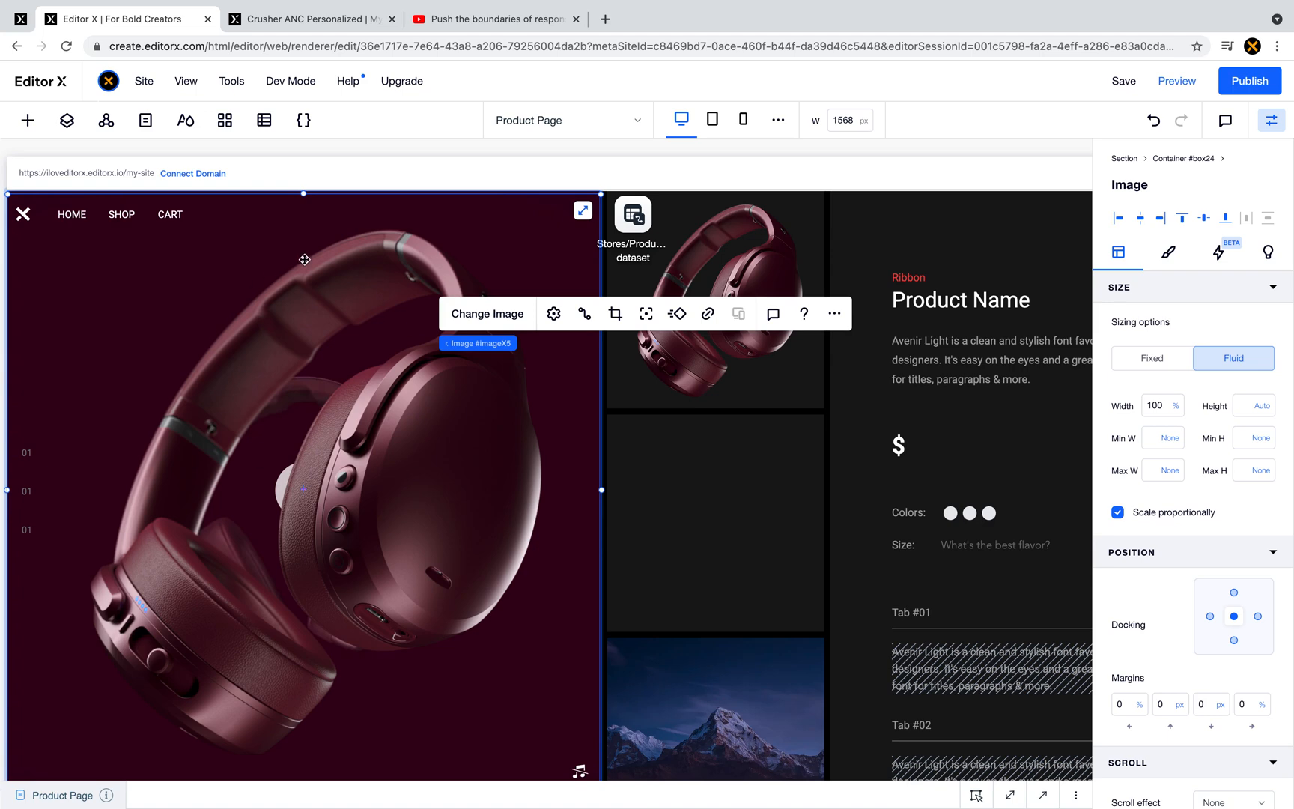
pyautogui.click(299, 18)
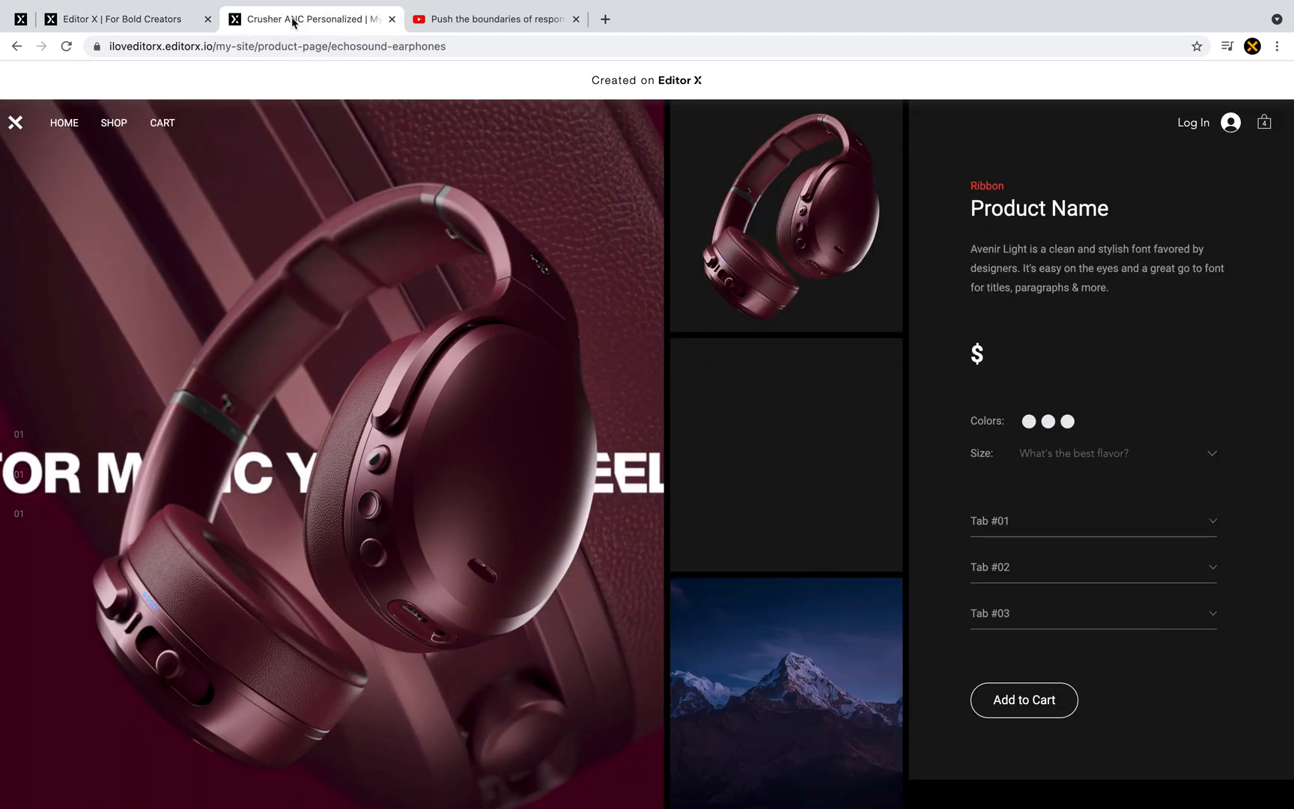
pyautogui.click(171, 20)
pyautogui.click(228, 375)
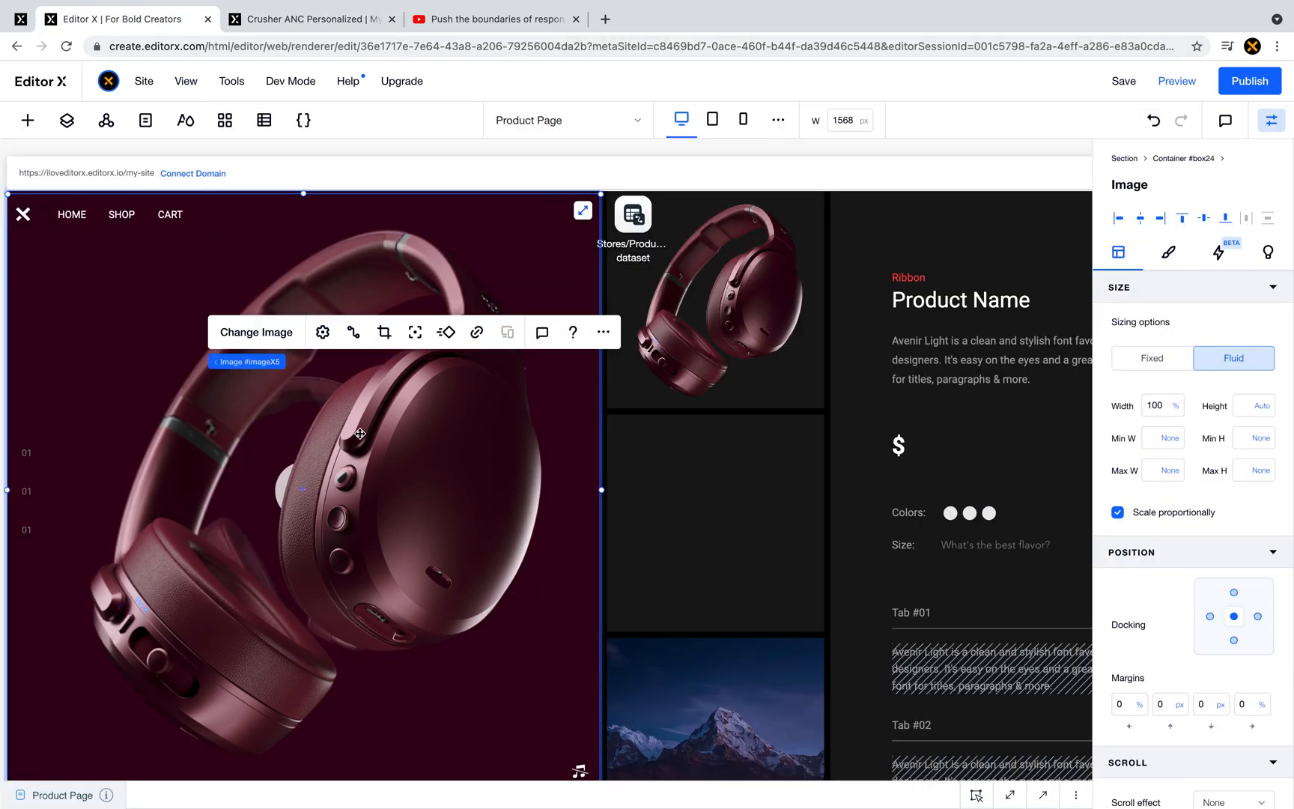
# - Add a container inside the Main Media container over the headphone image and stretch it to fill the area
pyautogui.click(27, 120)
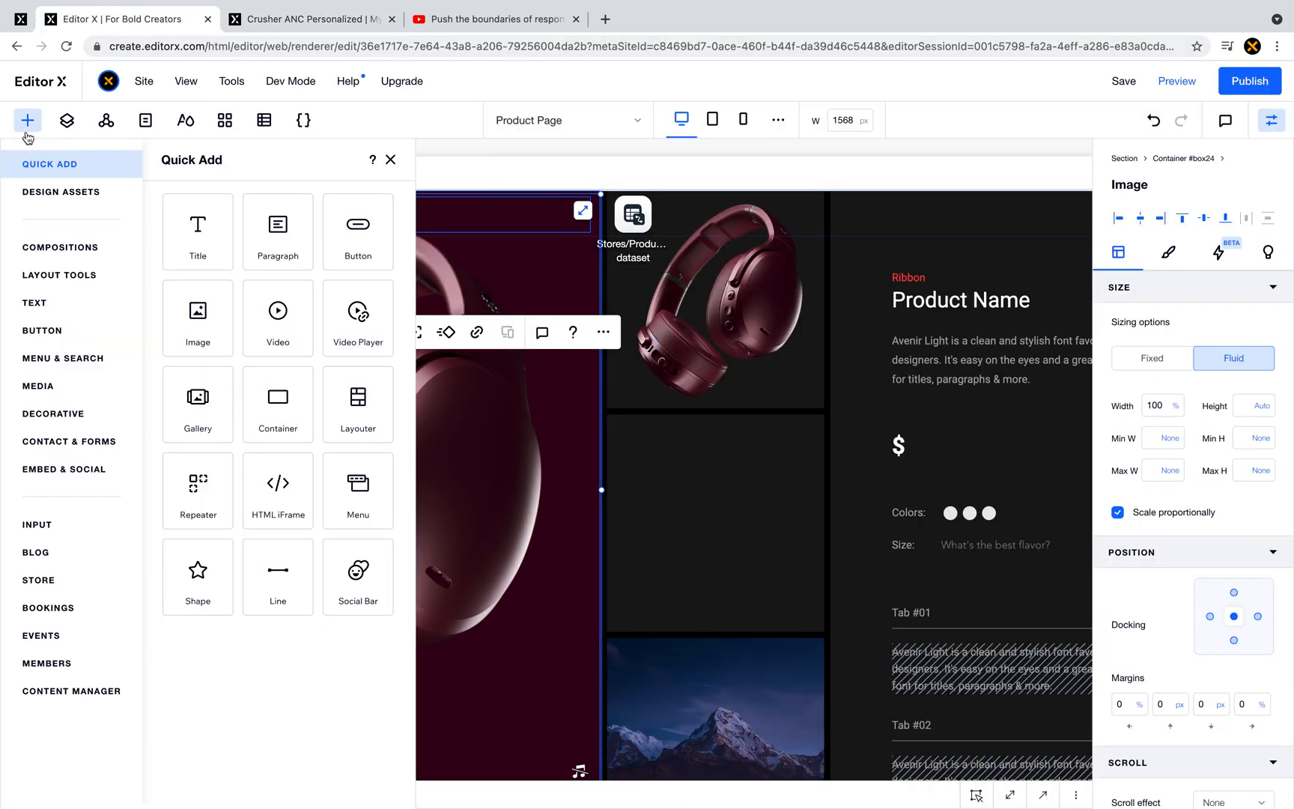
pyautogui.moveTo(278, 426); pyautogui.dragTo(359, 547)
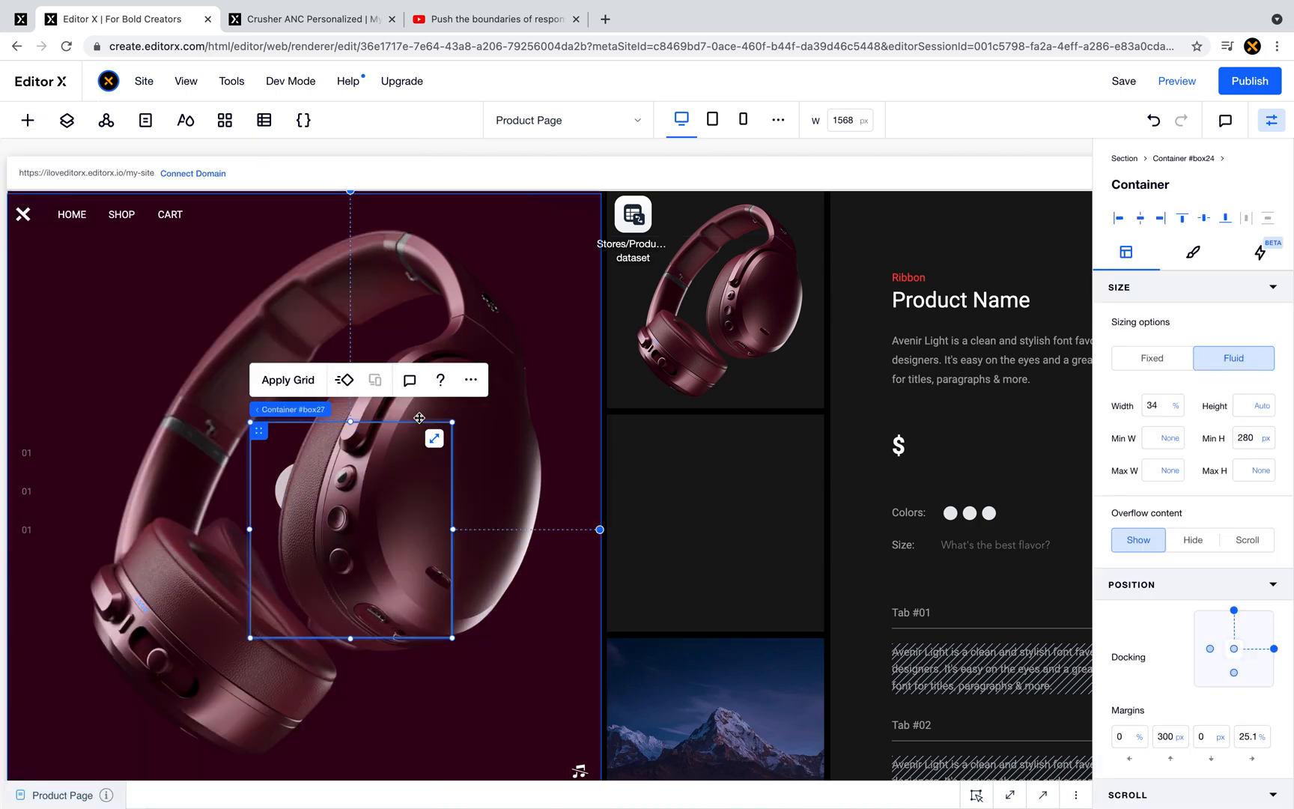
pyautogui.click(177, 457)
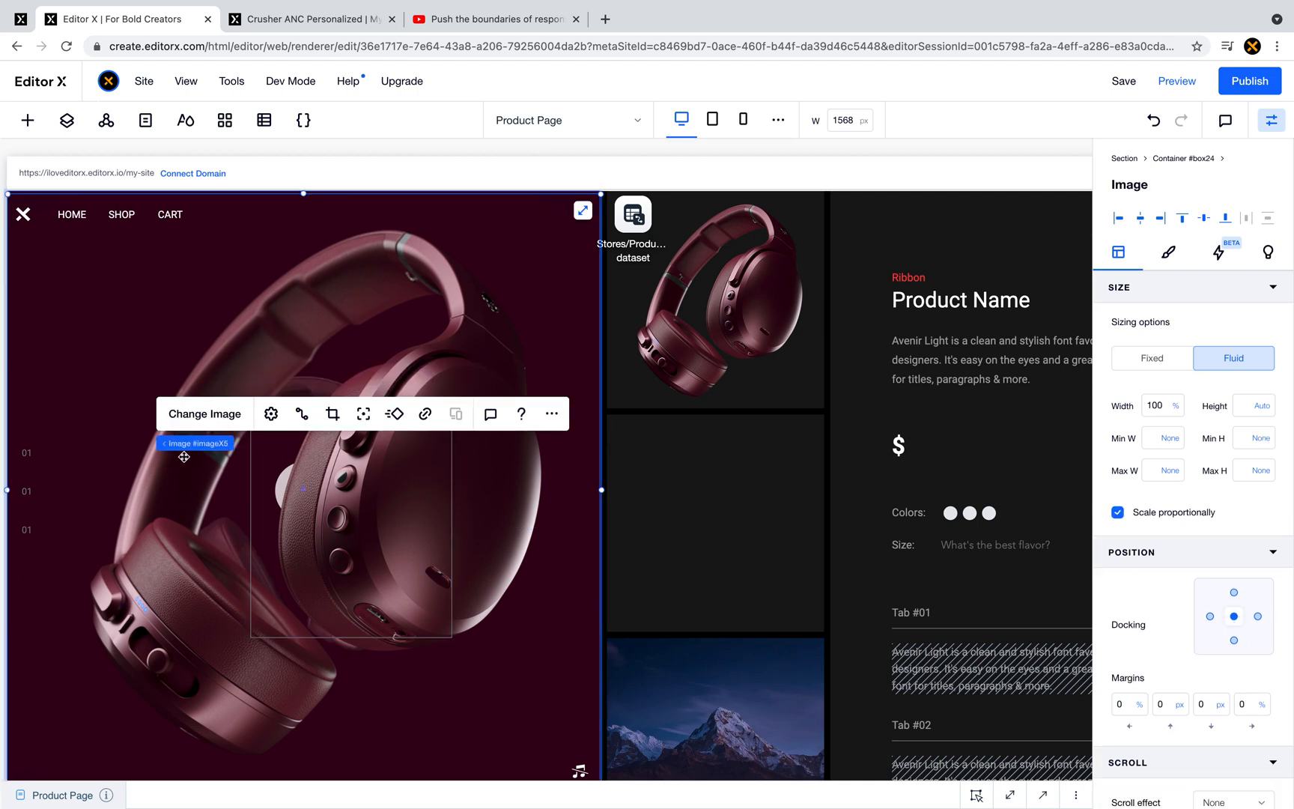
pyautogui.click(432, 446)
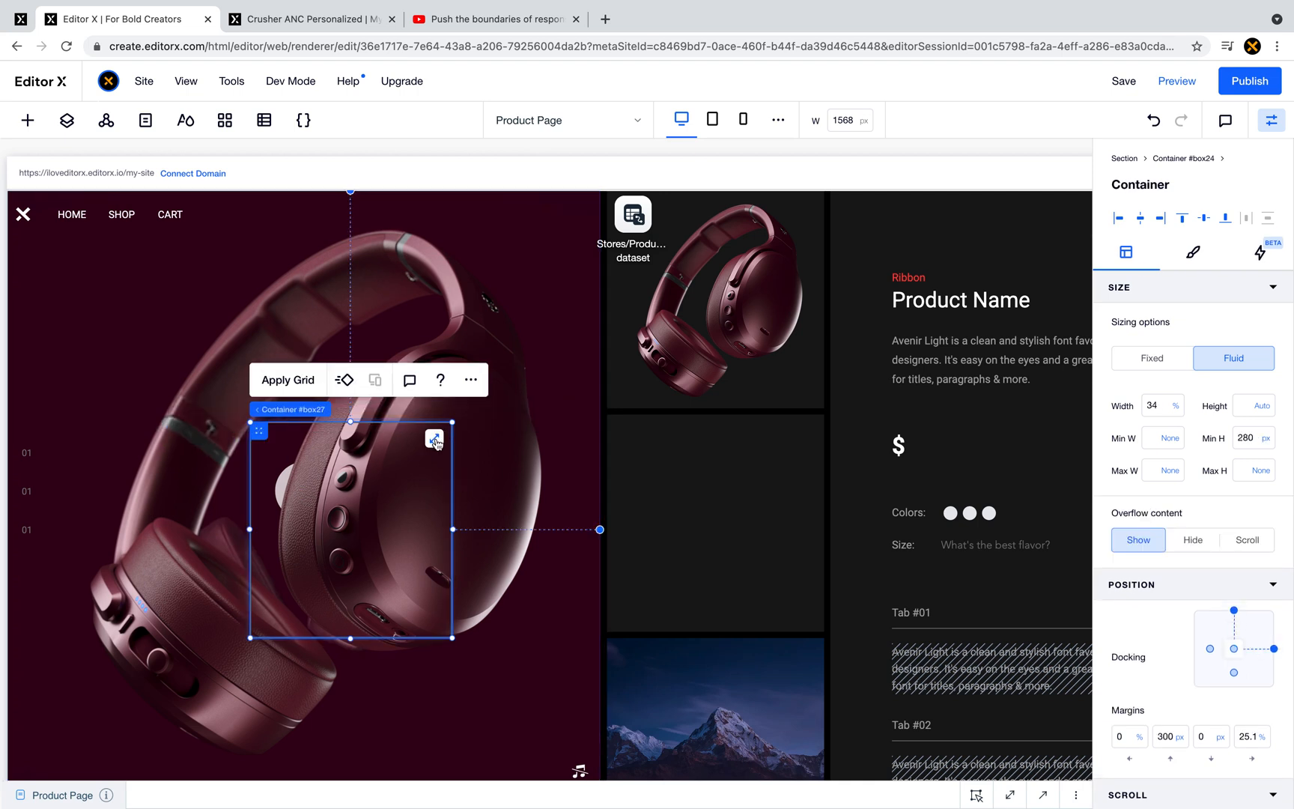
pyautogui.click(435, 439)
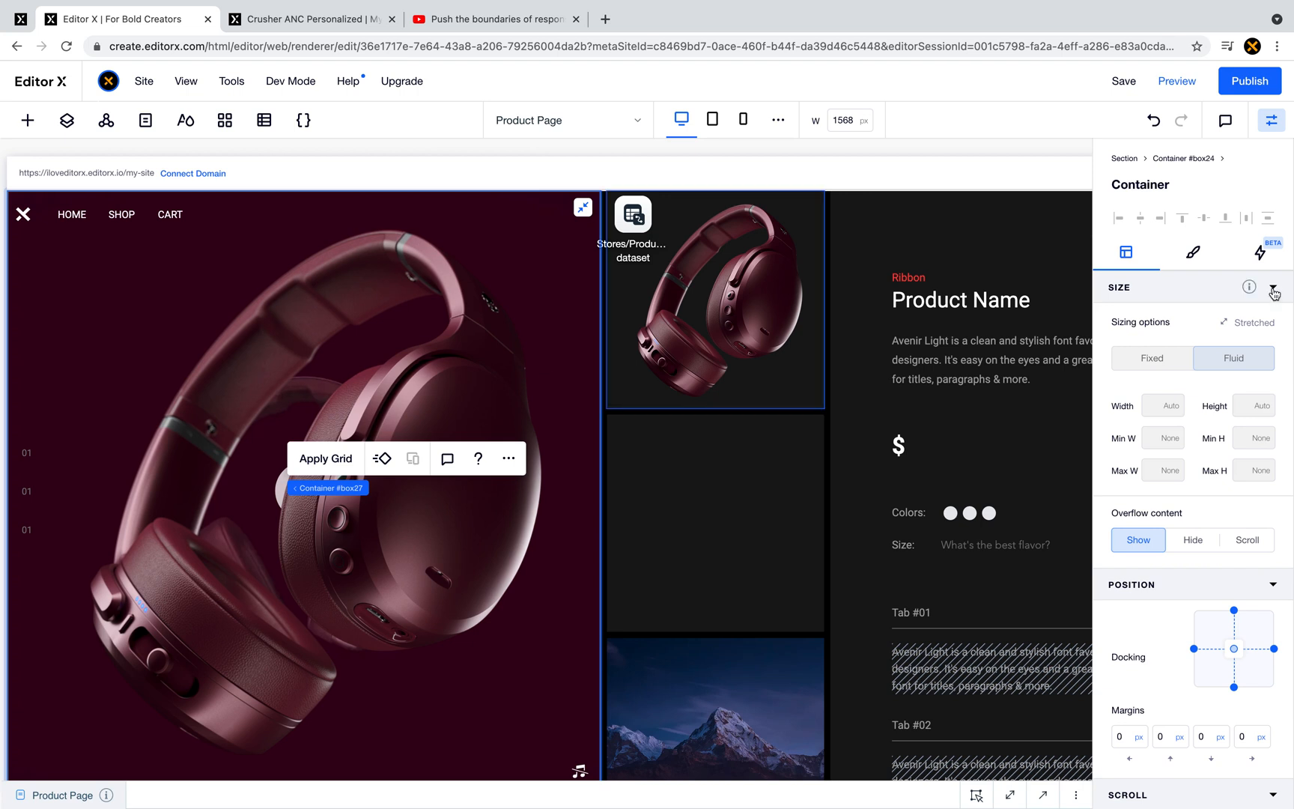
# - Fill the stretched container with the dark theme color #181818 at 100% opacity
pyautogui.click(1193, 251)
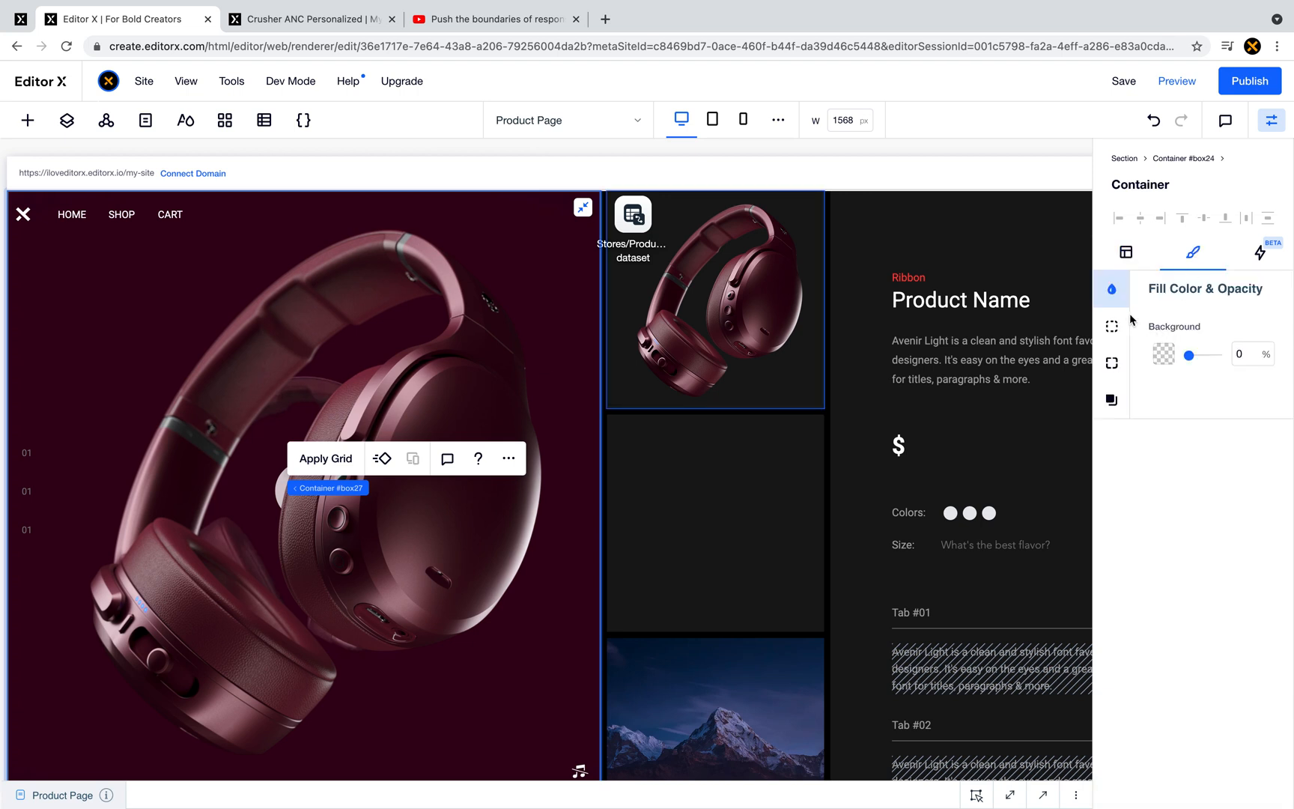
pyautogui.click(1164, 355)
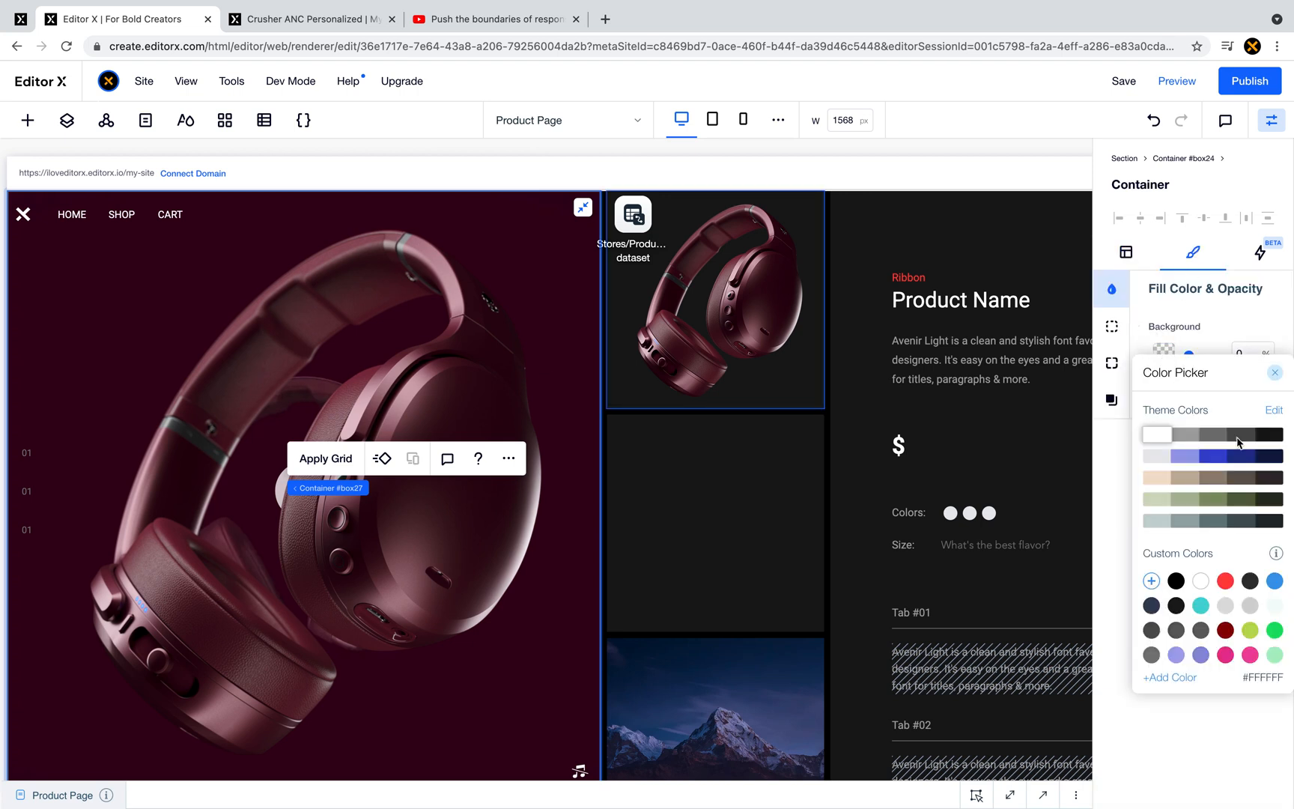
pyautogui.click(1201, 581)
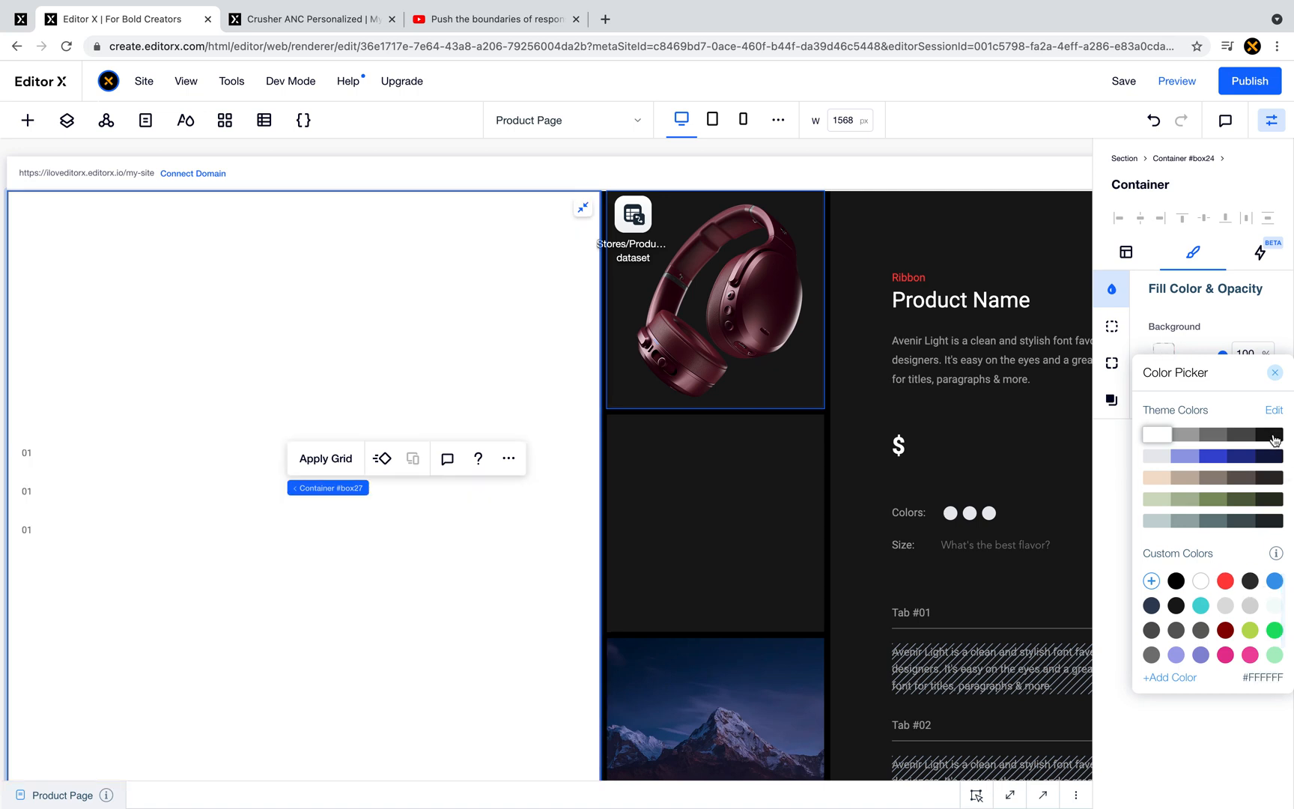
pyautogui.click(1273, 436)
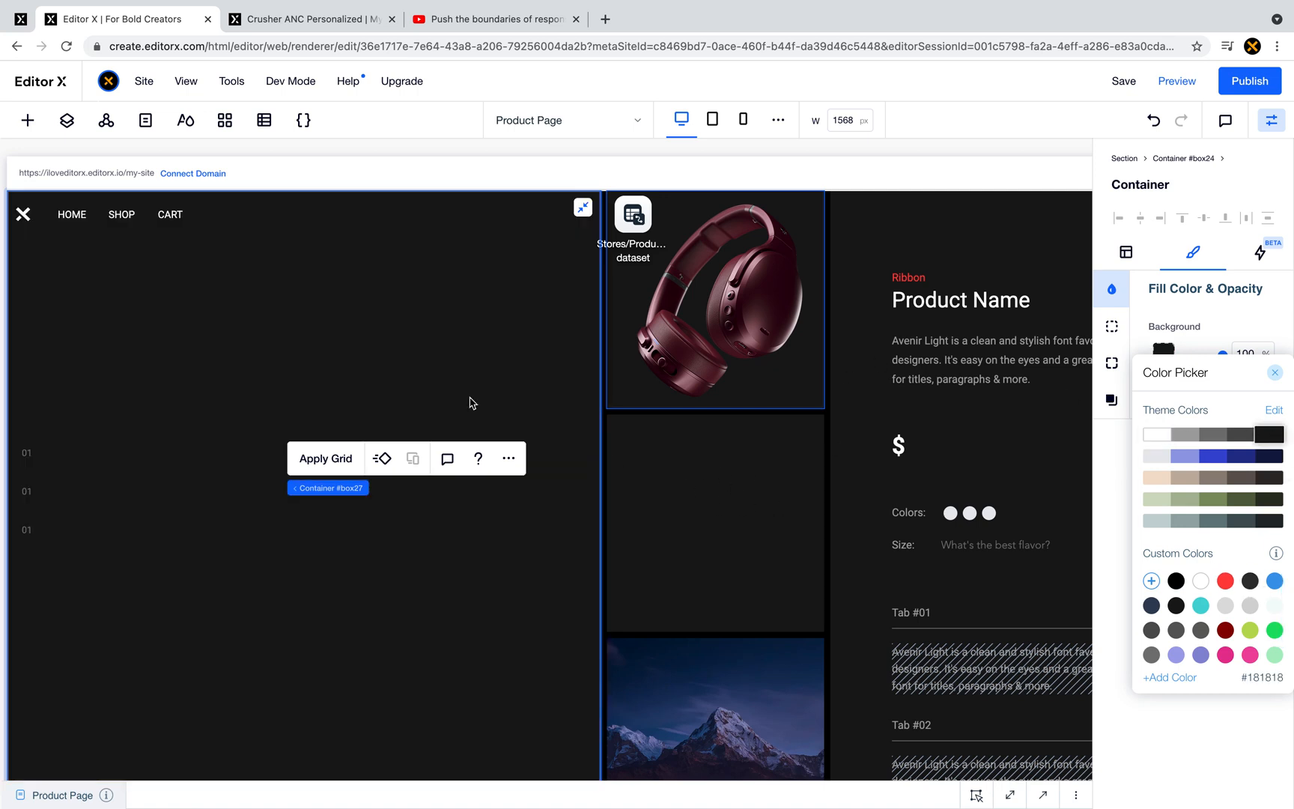
pyautogui.click(433, 370)
pyautogui.click(409, 358)
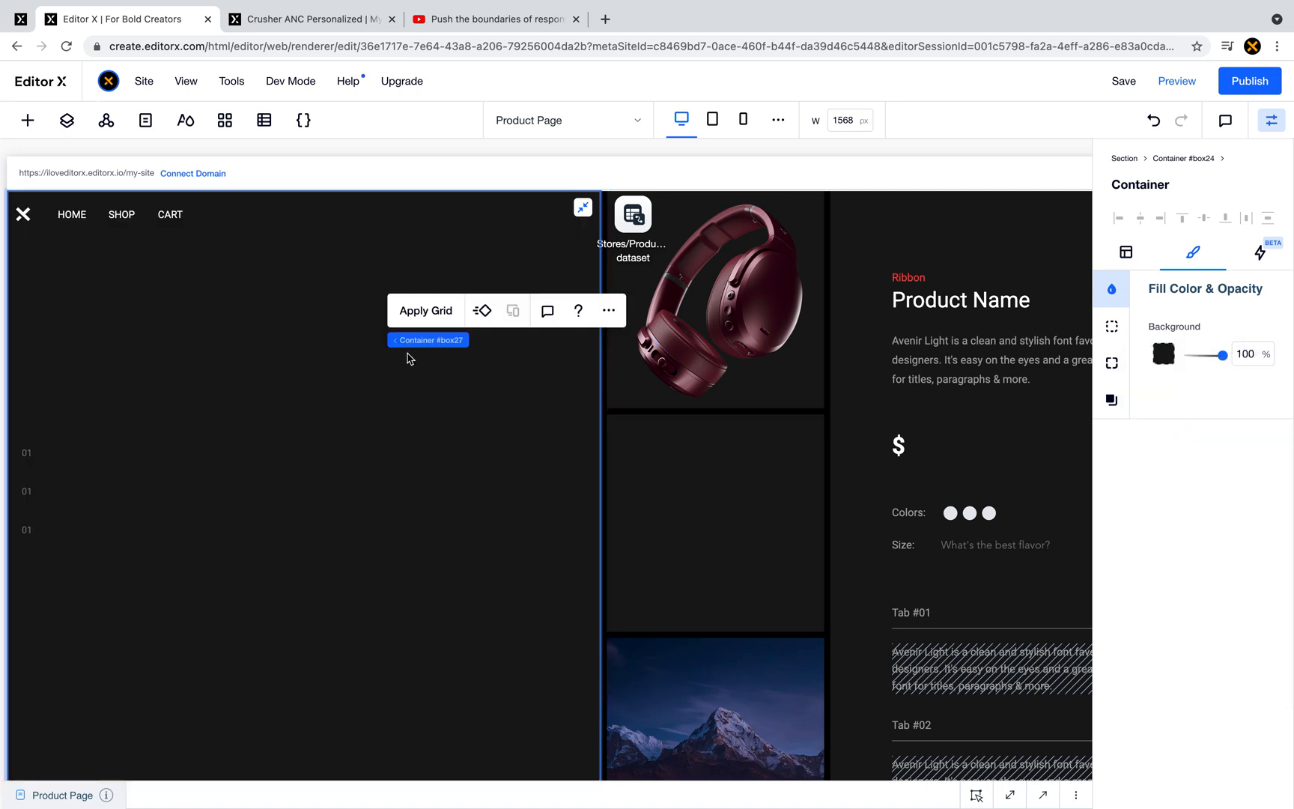
# - Cut the headphone image out of the Main Media container
pyautogui.click(67, 119)
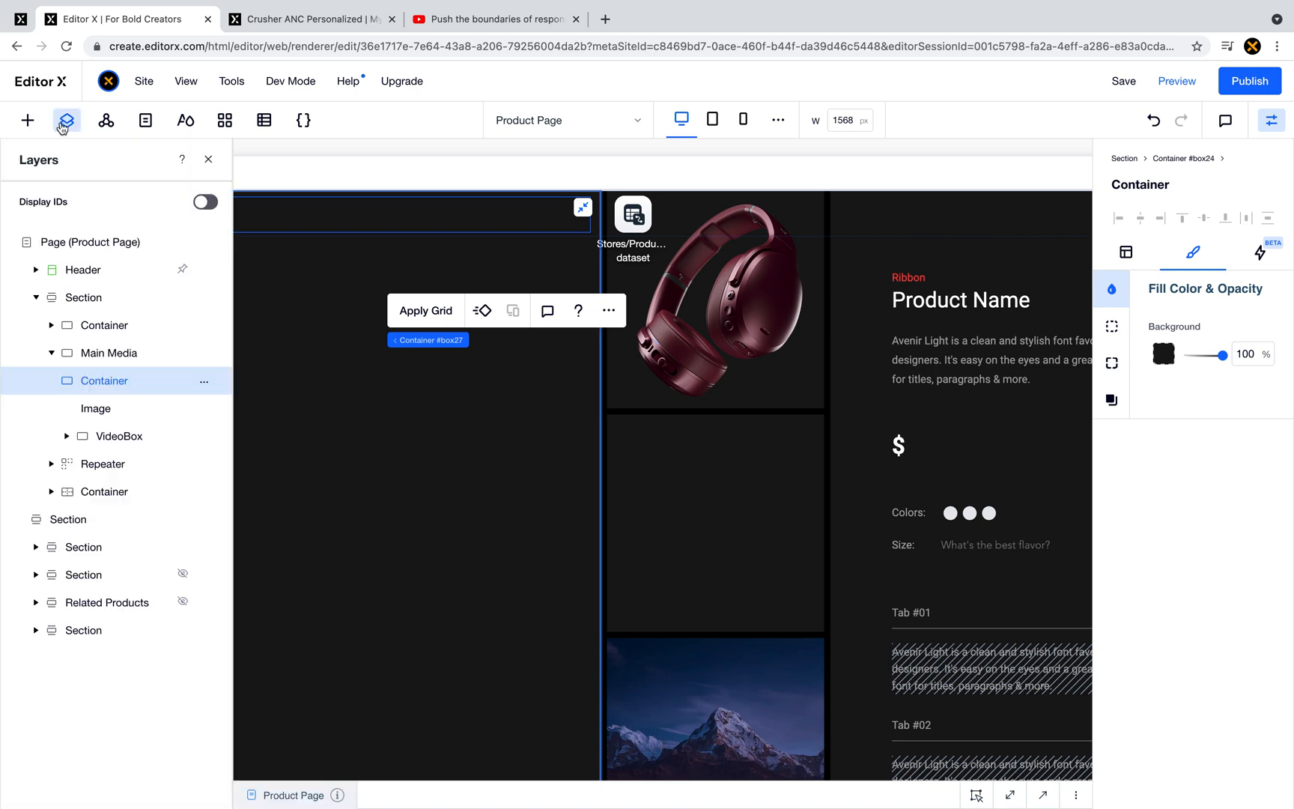
pyautogui.click(207, 414)
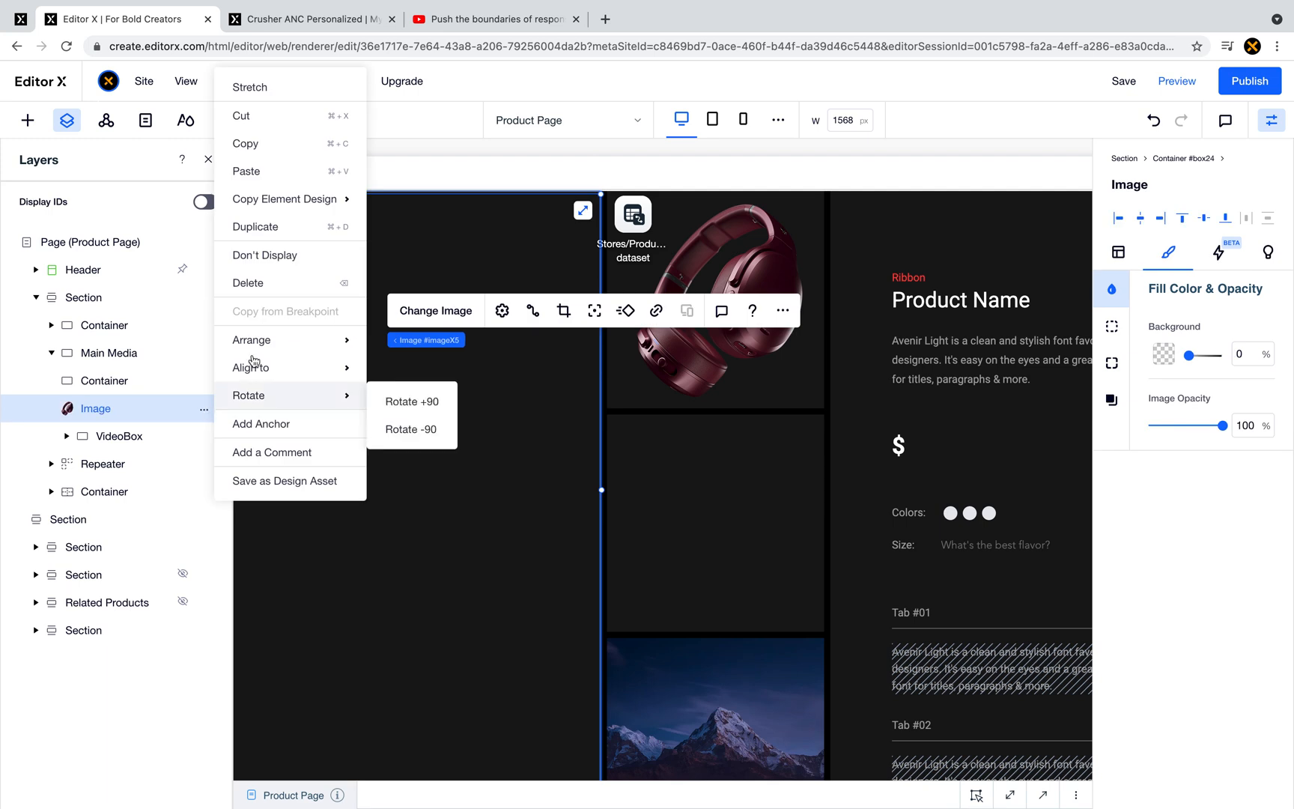
pyautogui.click(289, 121)
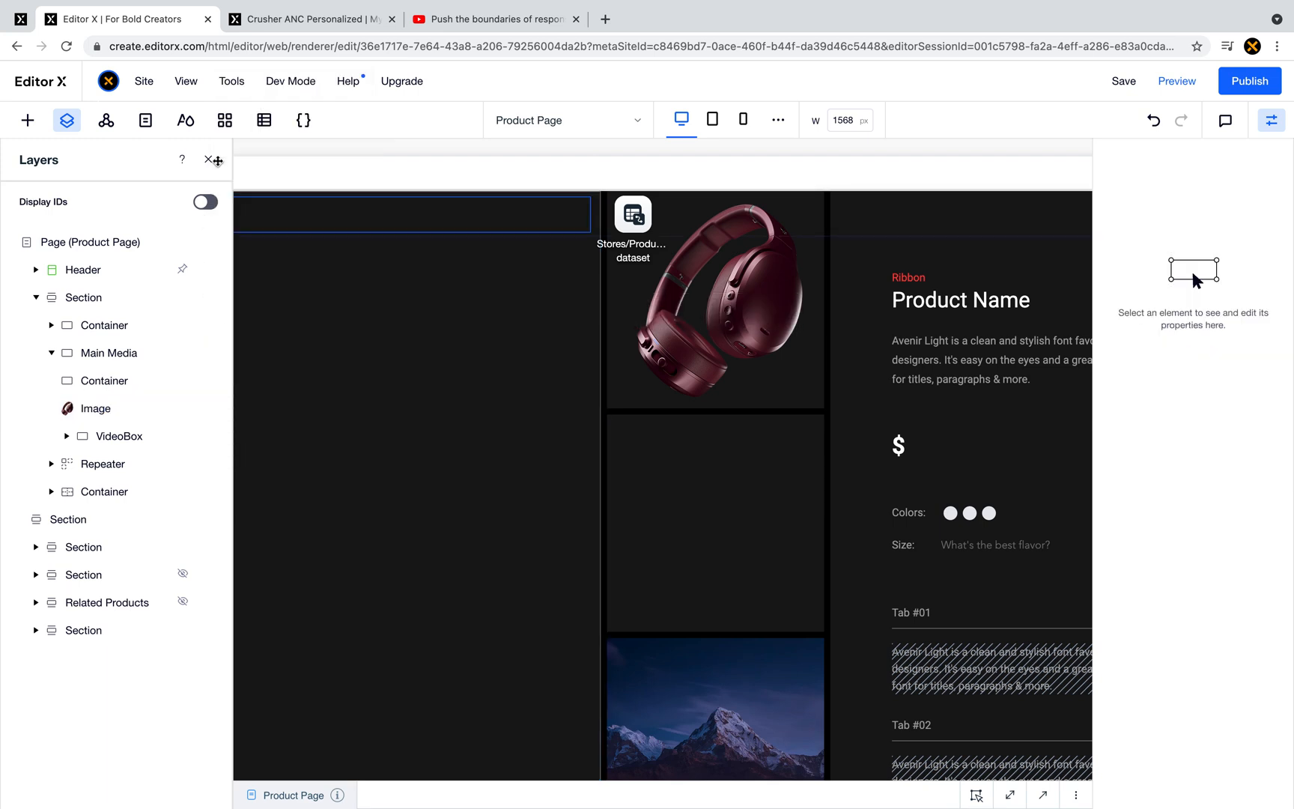
# - Set the dark stretched container's border width to 0 px
pyautogui.click(370, 375)
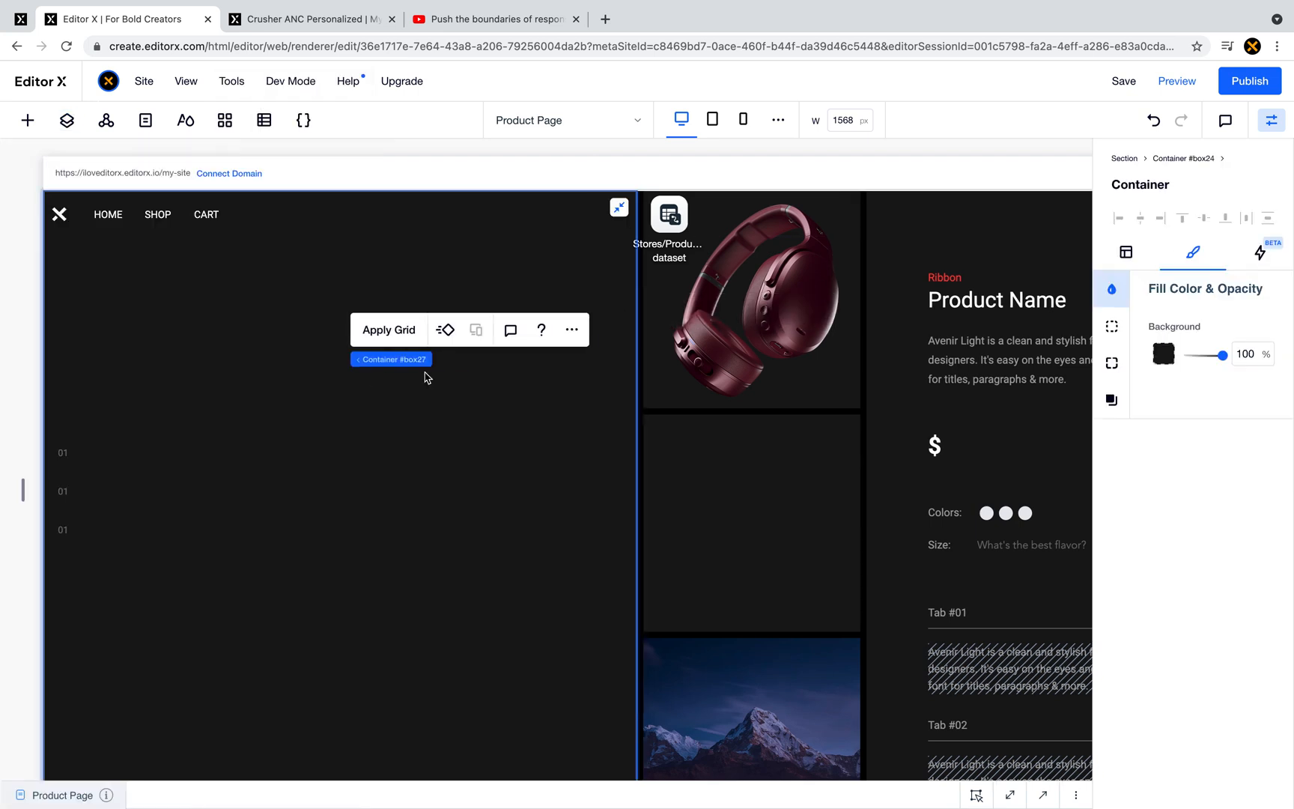
pyautogui.click(1112, 327)
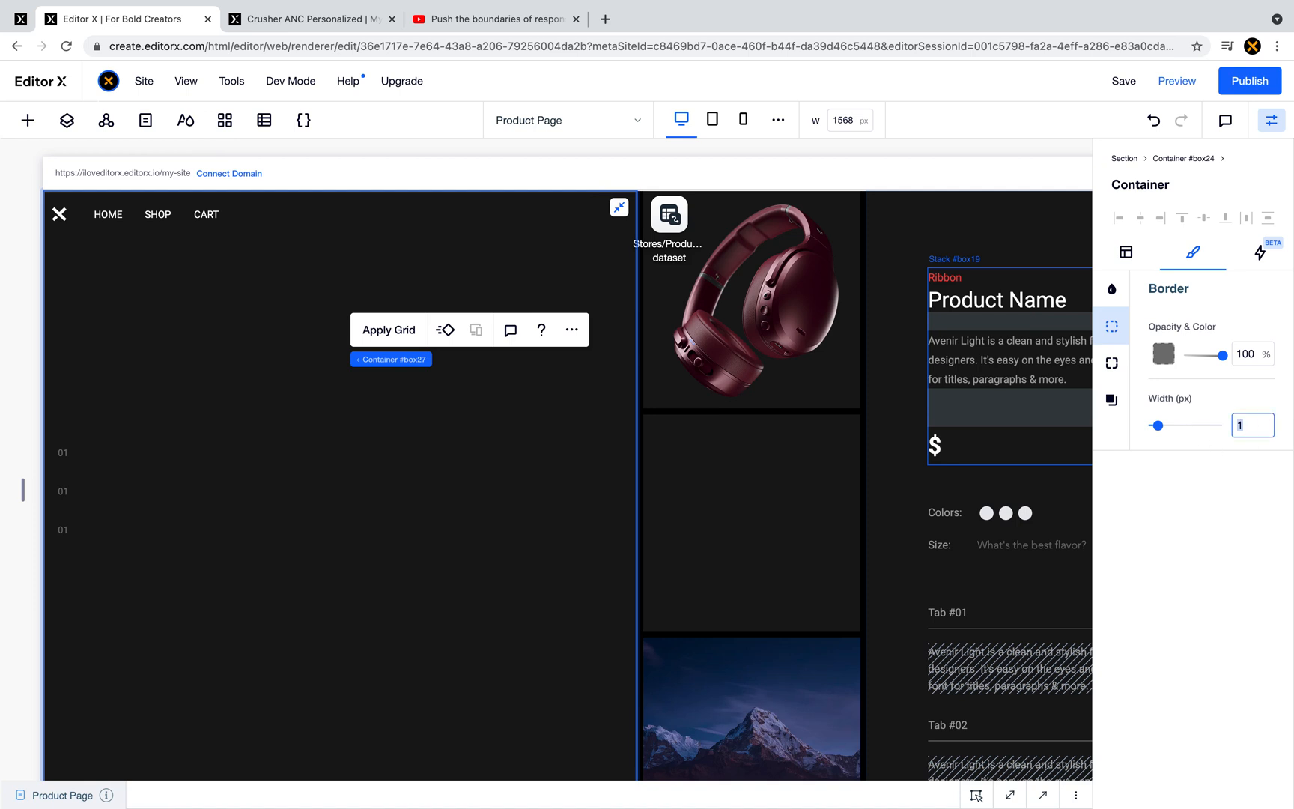
pyautogui.write('0')
# - Paste the headphone image into the dark container and center it there with all margins at 0
pyautogui.rightClick(255, 450)
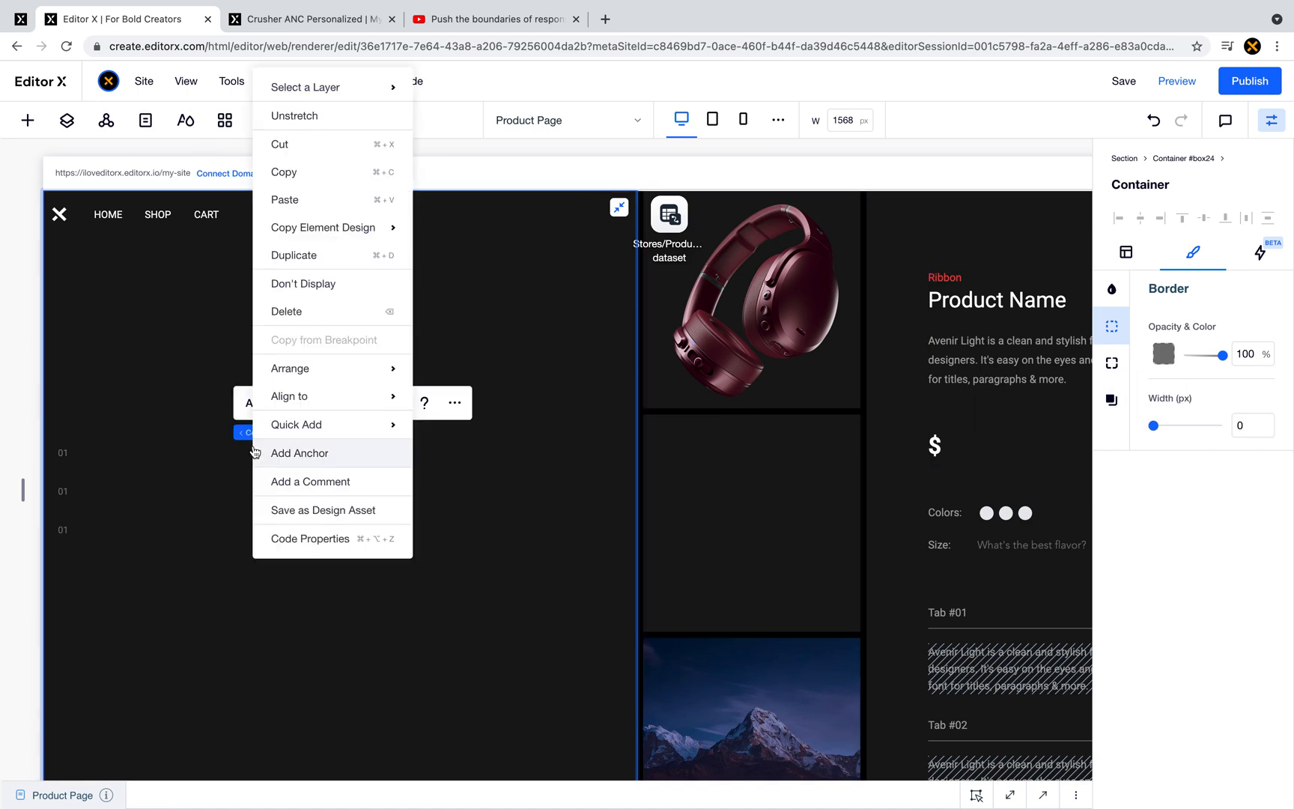
pyautogui.click(320, 200)
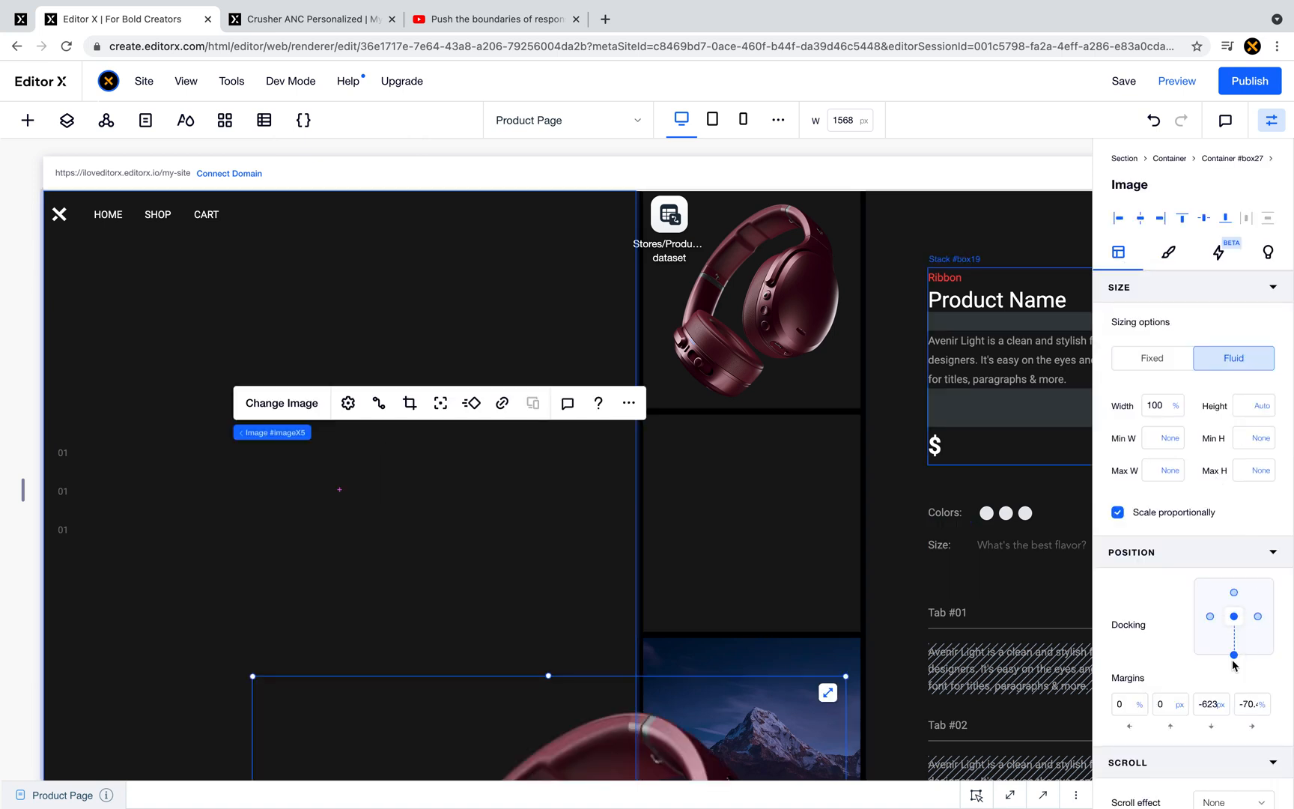
pyautogui.click(1234, 655)
pyautogui.click(1211, 704)
pyautogui.write('0')
pyautogui.press('Return')
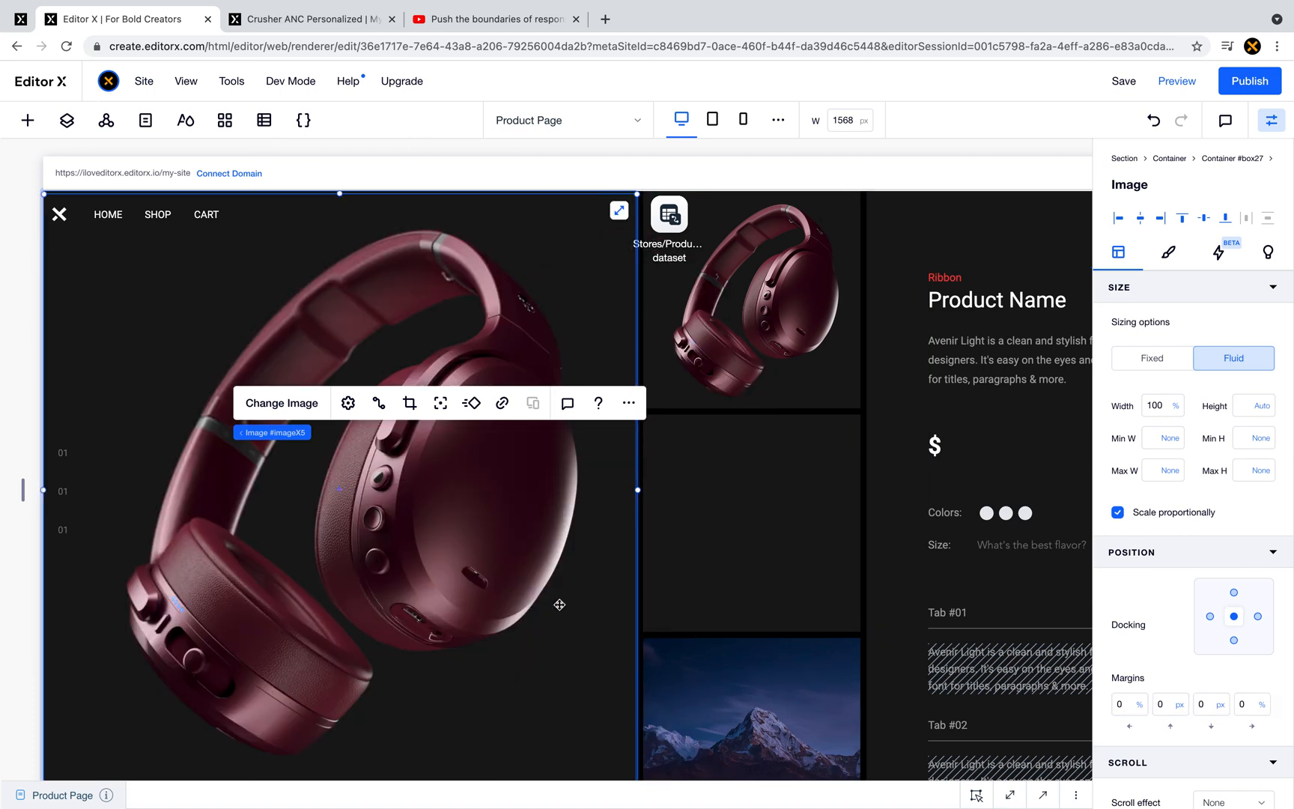
# - Examine the live product page's thumbnail scrolling and main media switching, including the video shown for thumbnail 11
pyautogui.click(791, 540)
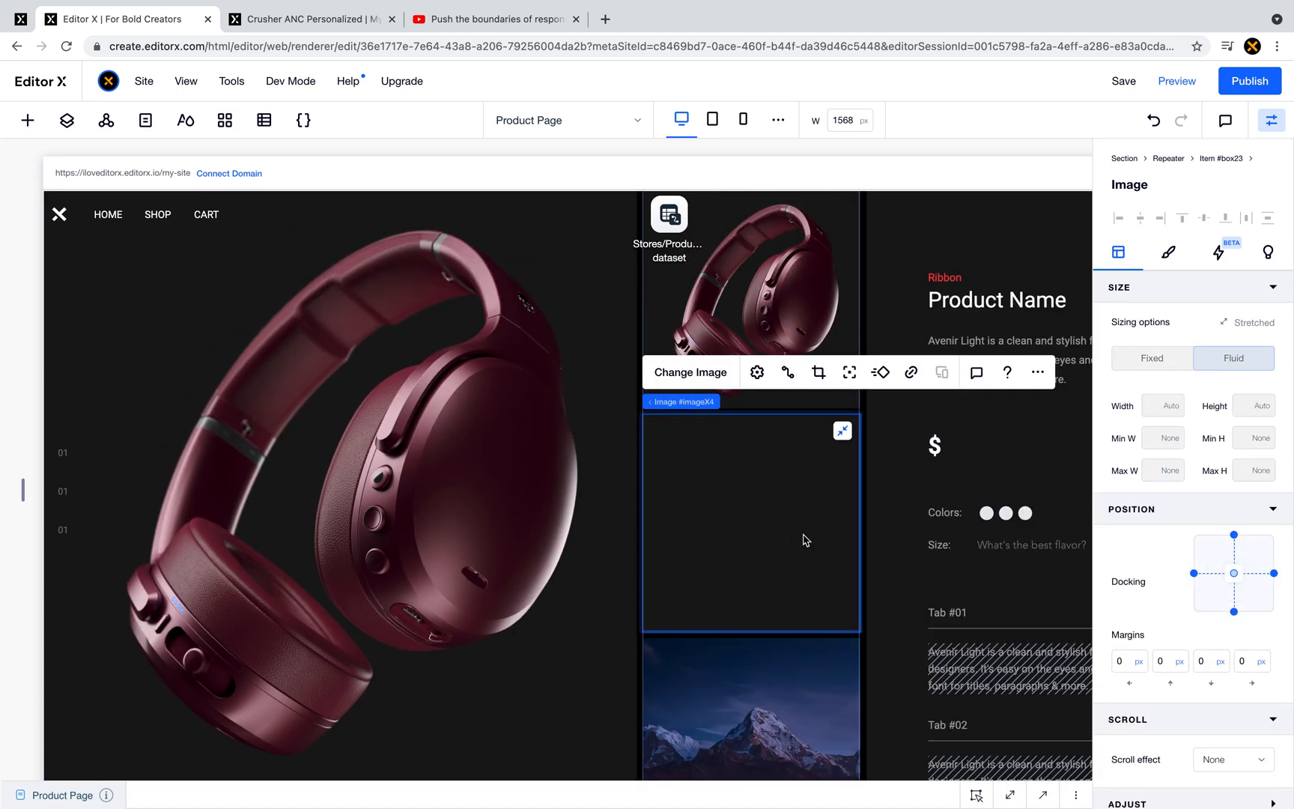
pyautogui.click(310, 19)
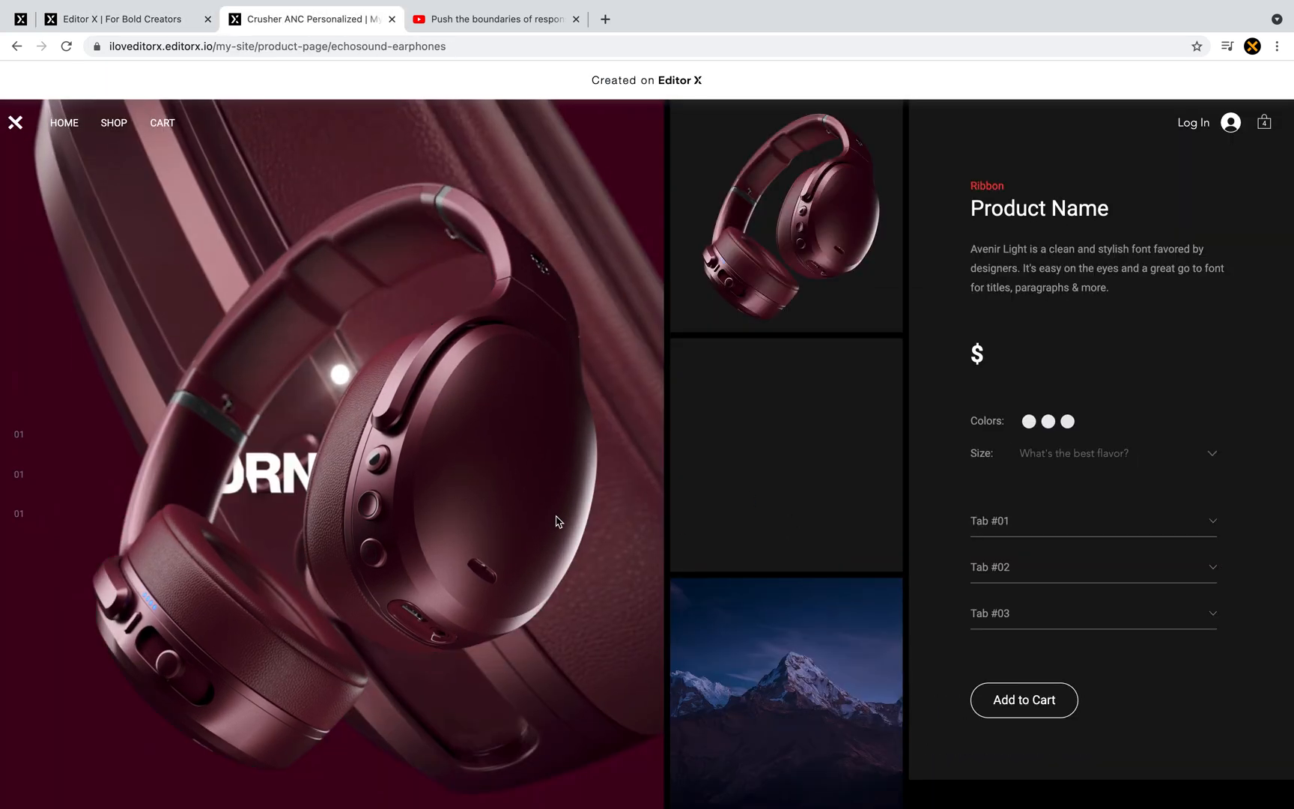
pyautogui.scroll(-7, 558, 522)
pyautogui.scroll(20, 558, 522)
pyautogui.scroll(-3, 558, 522)
pyautogui.scroll(2, 558, 522)
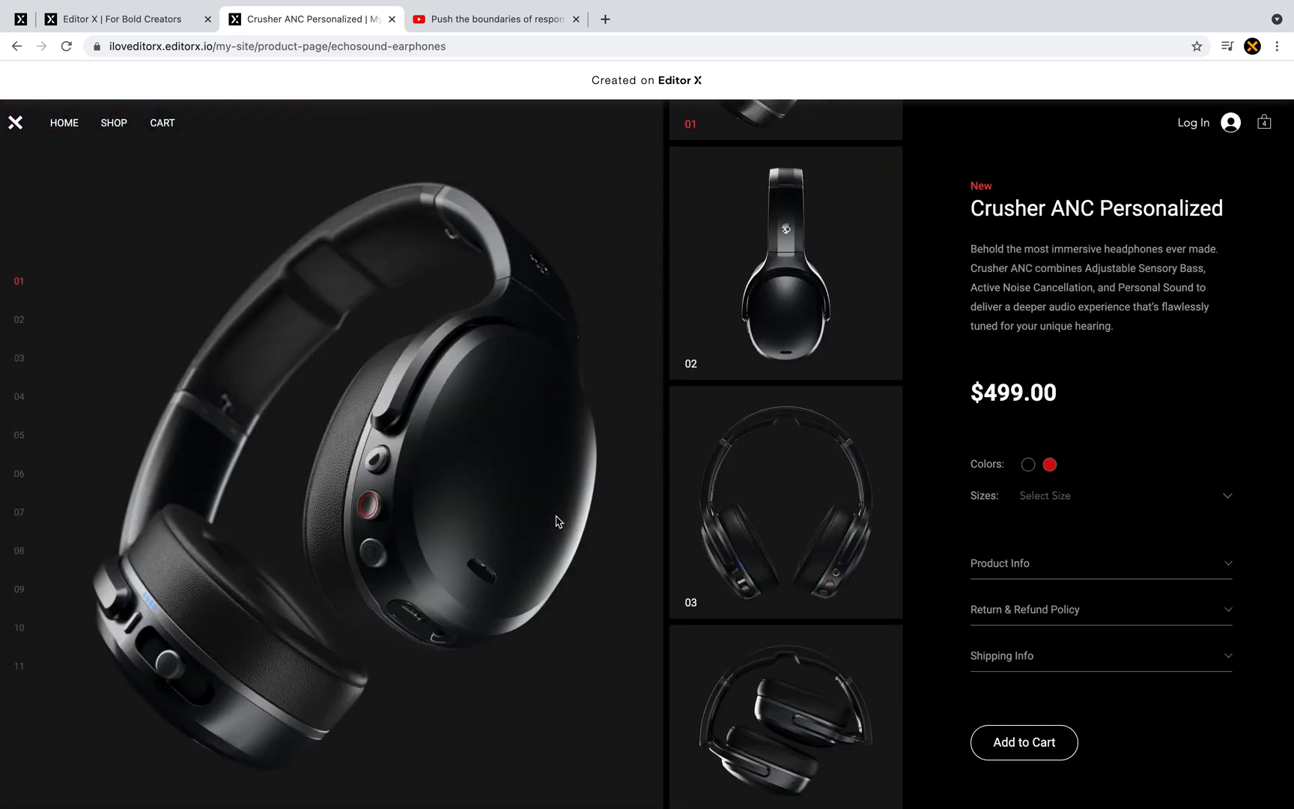
pyautogui.scroll(-5, 771, 522)
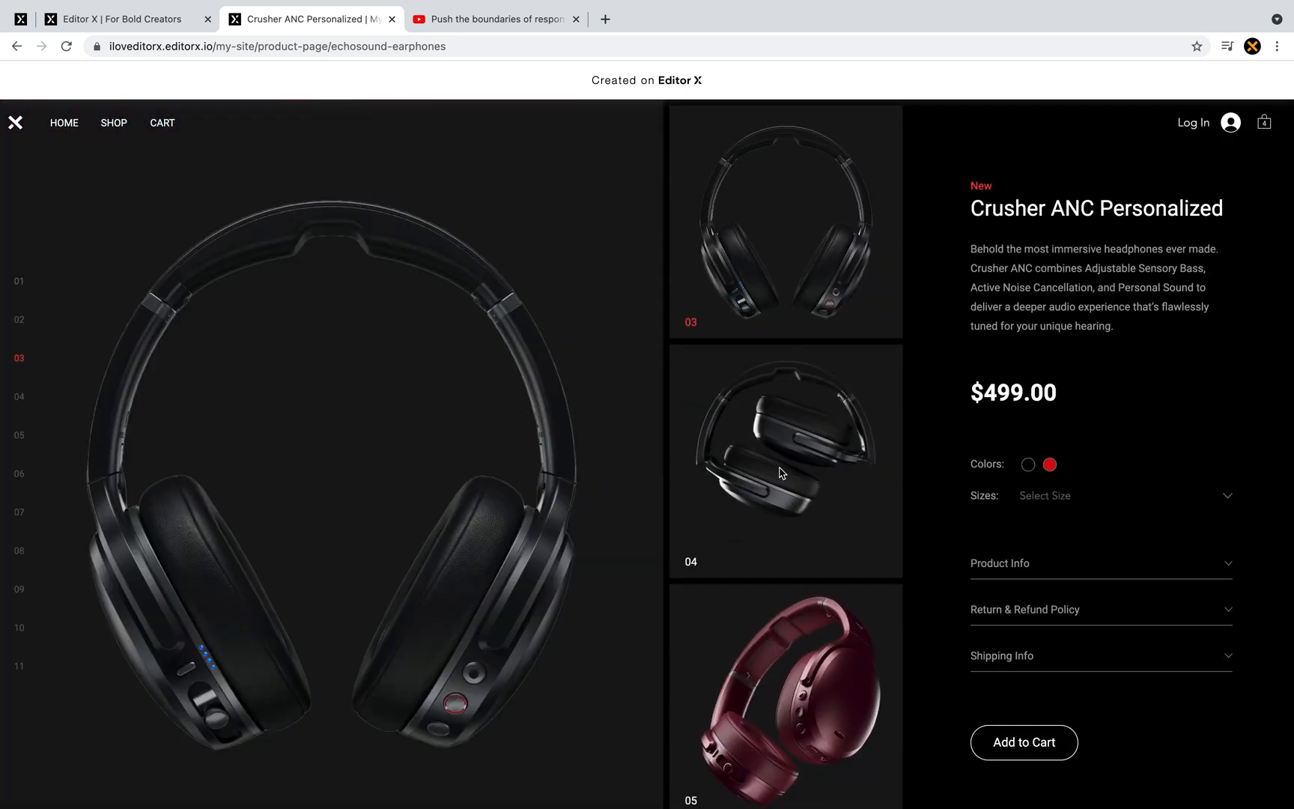
pyautogui.scroll(-2, 781, 473)
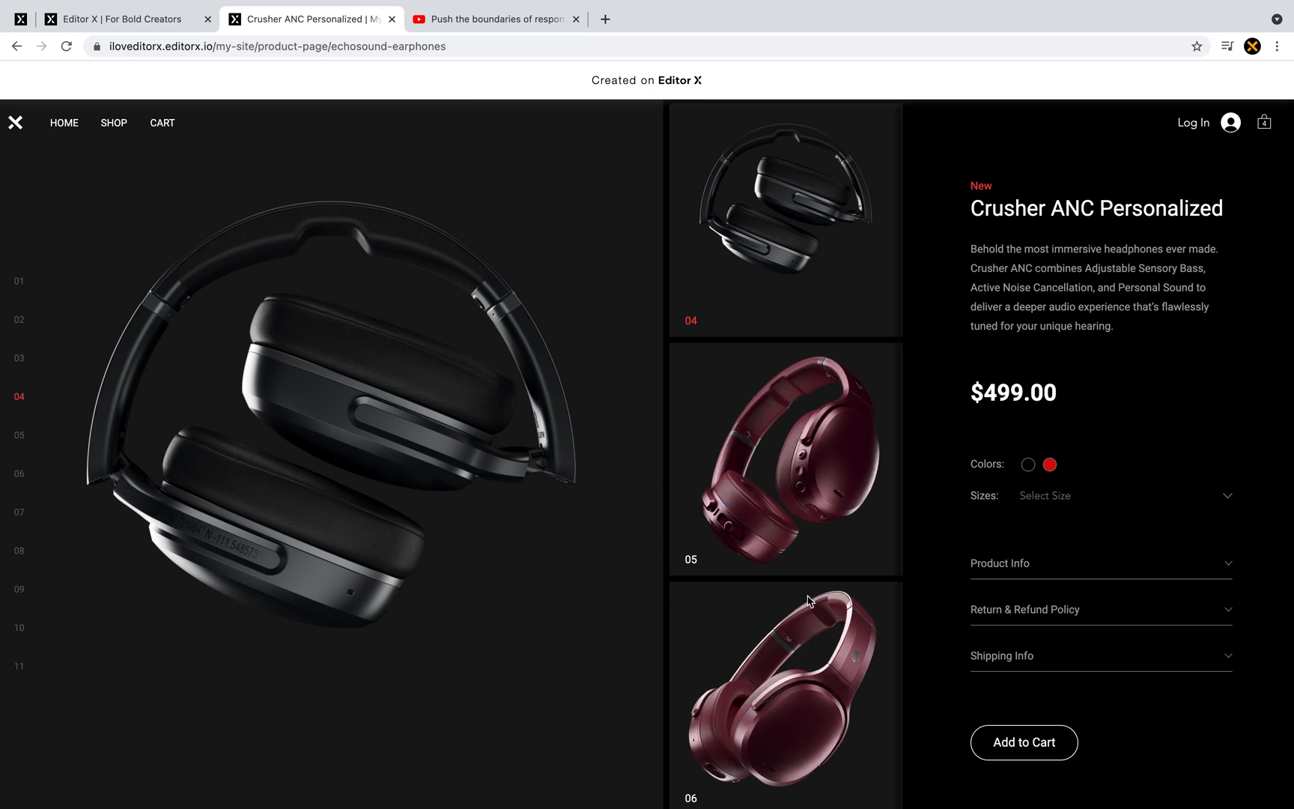
pyautogui.scroll(-6, 802, 674)
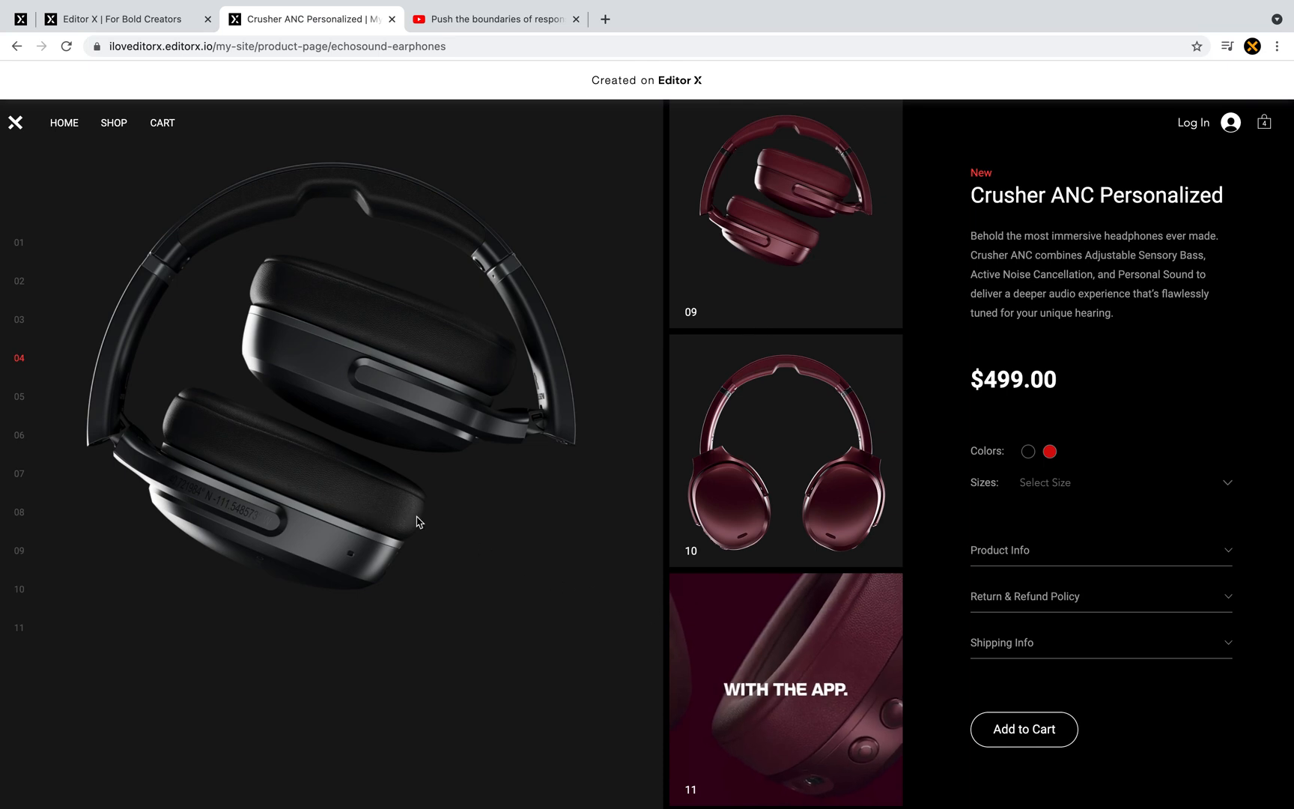
pyautogui.click(713, 657)
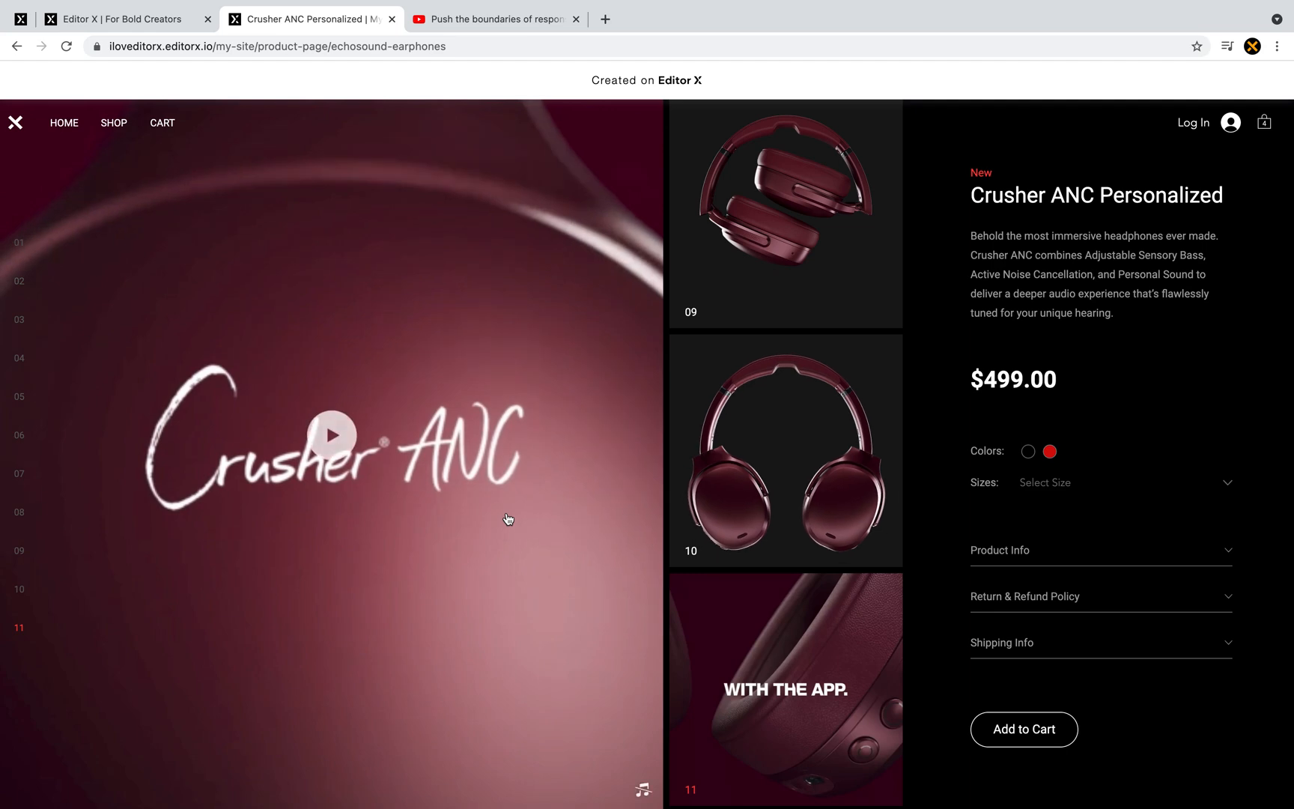
pyautogui.scroll(10, 506, 519)
# - Switch back to the Editor X editor and replace the second thumbnail with the angled black headphone image from the Crusher ANC folder
pyautogui.click(150, 21)
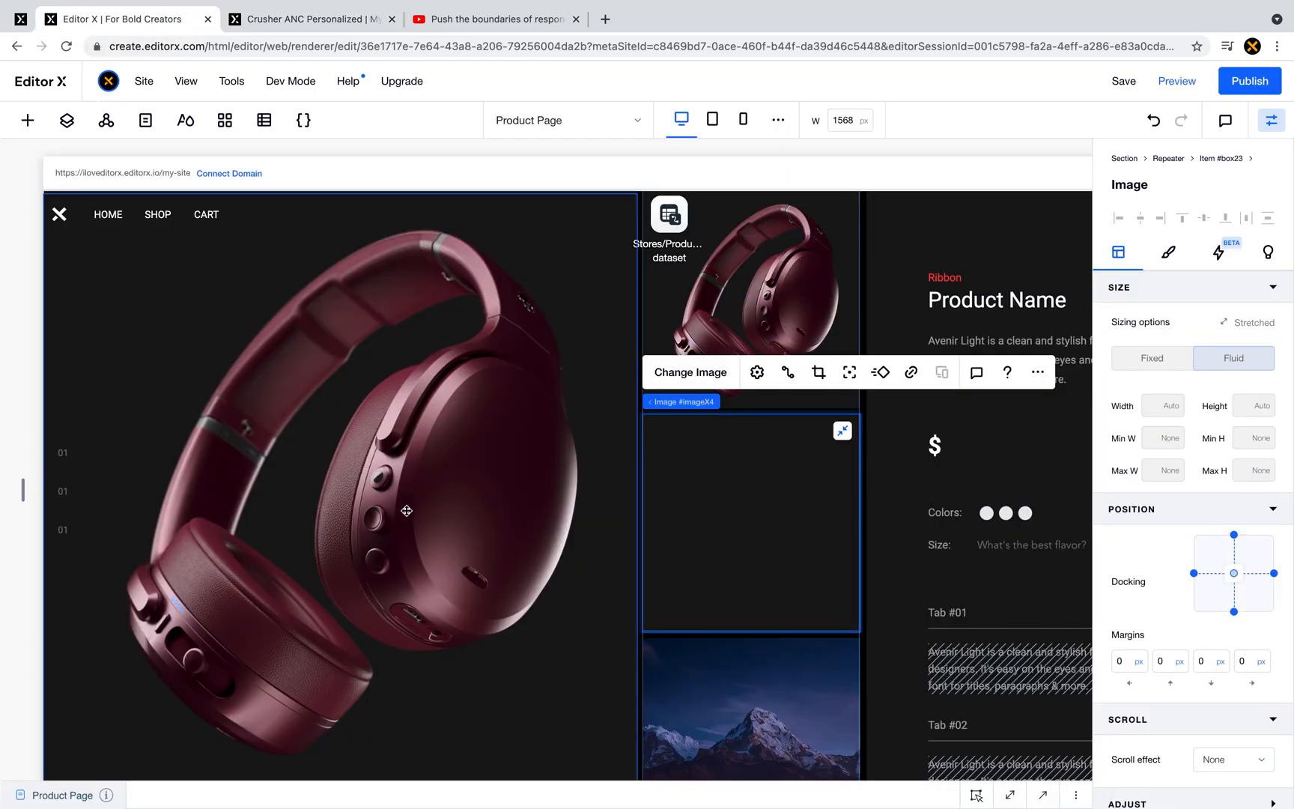
pyautogui.scroll(-2, 459, 610)
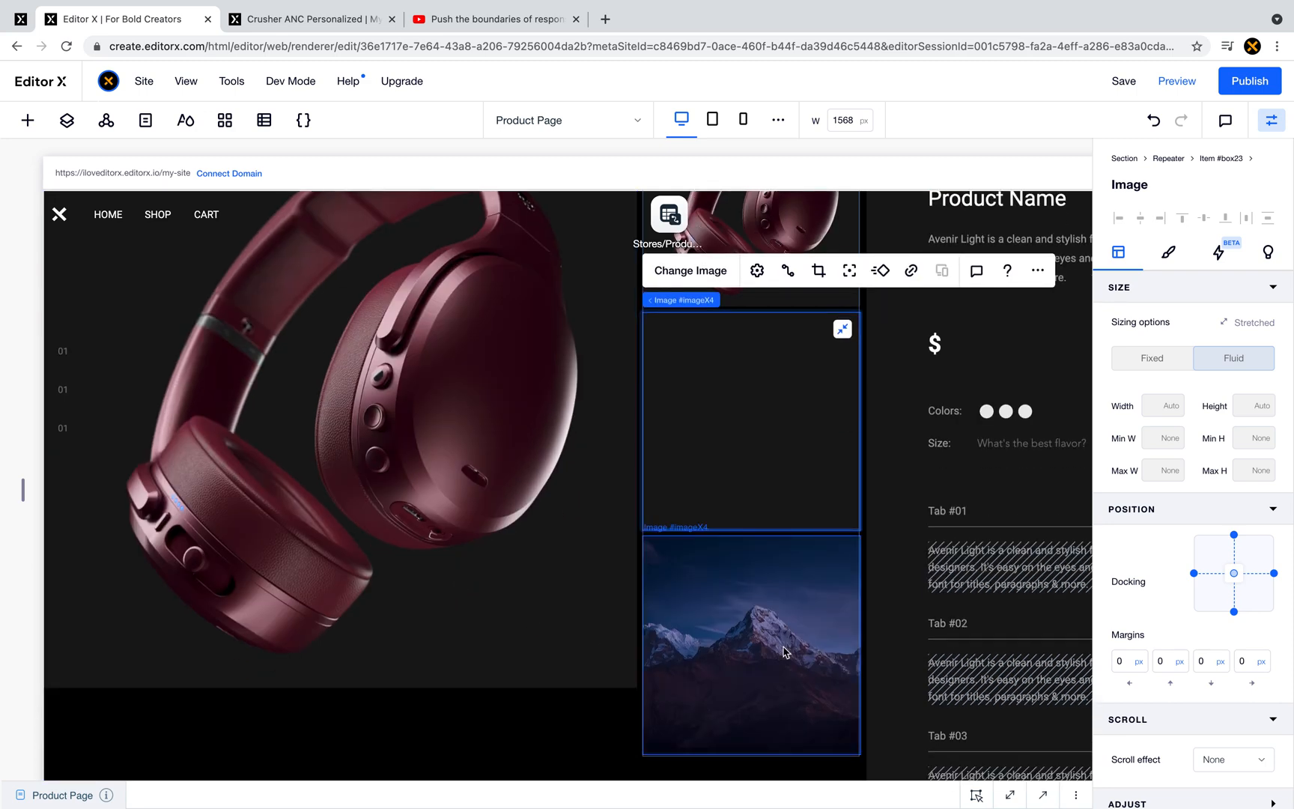
pyautogui.scroll(2, 809, 449)
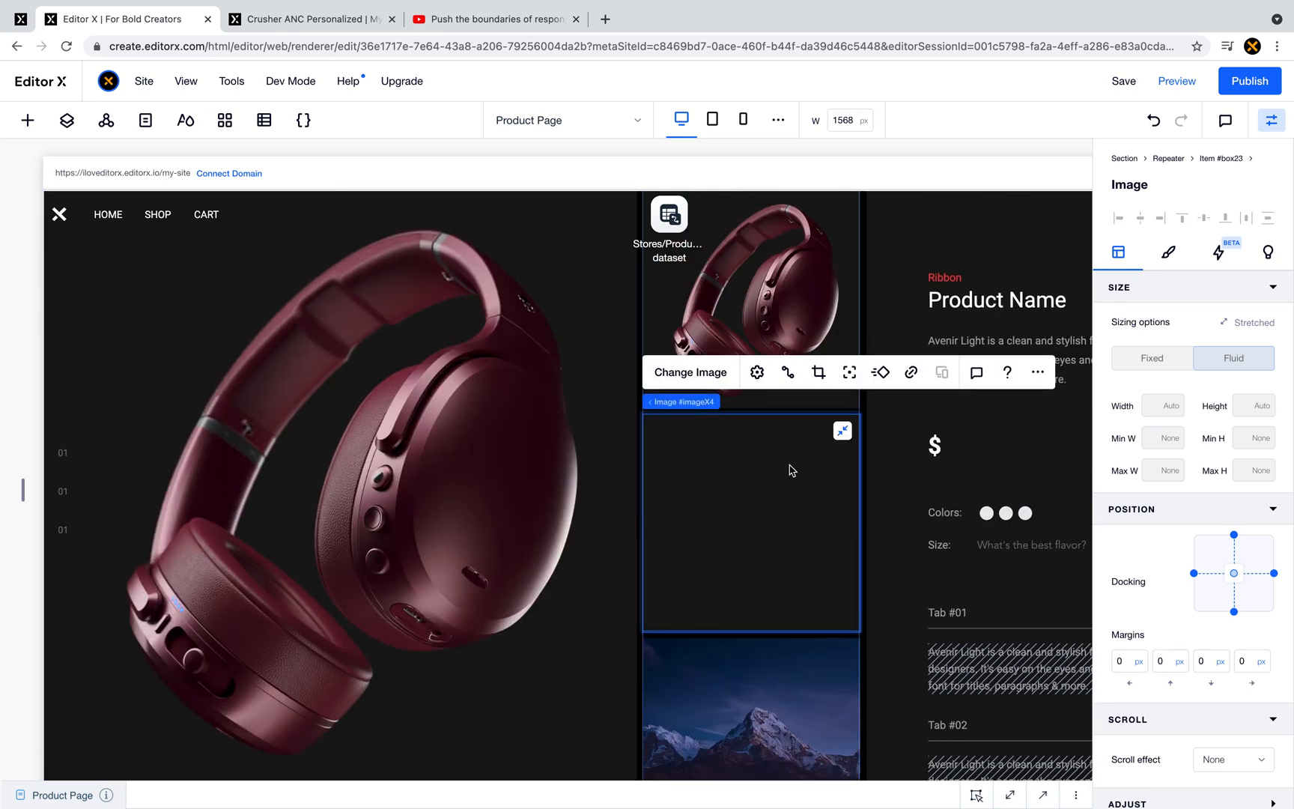
pyautogui.click(690, 373)
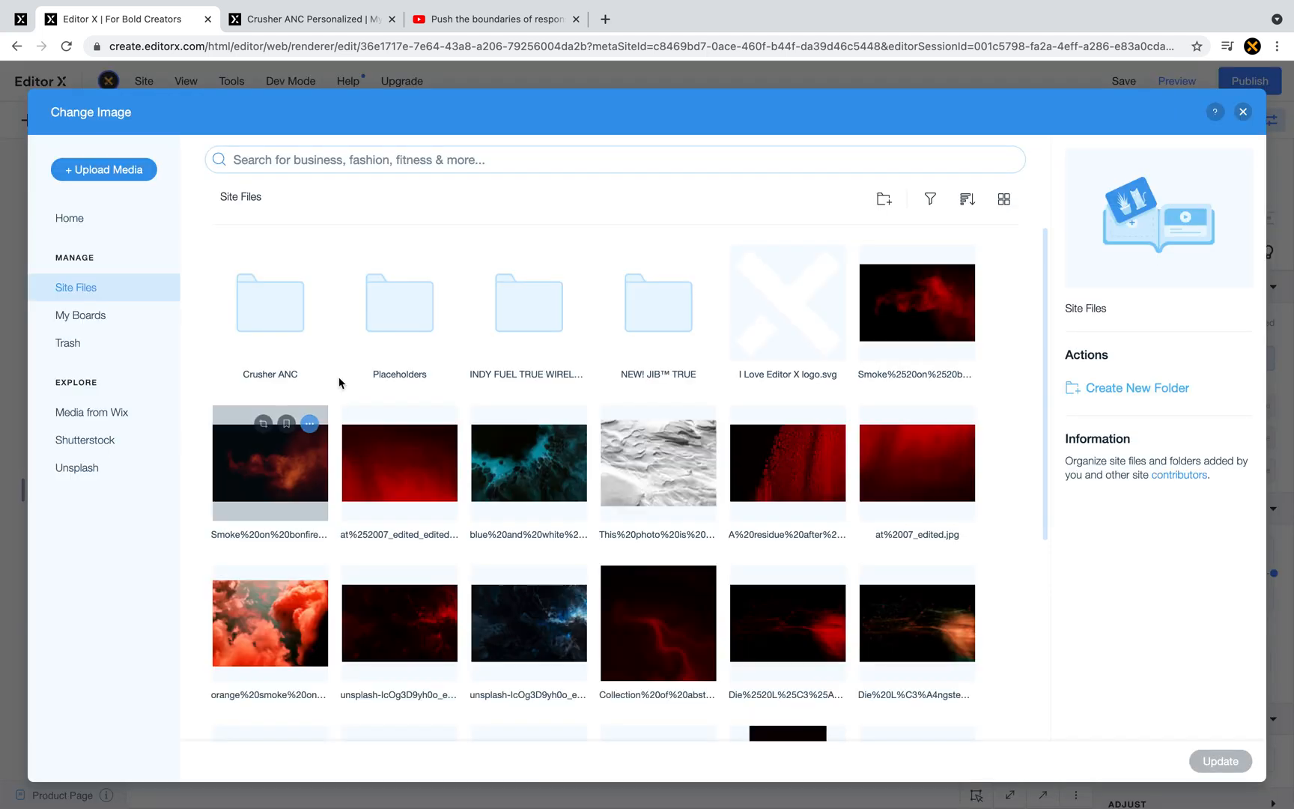
pyautogui.doubleClick(304, 315)
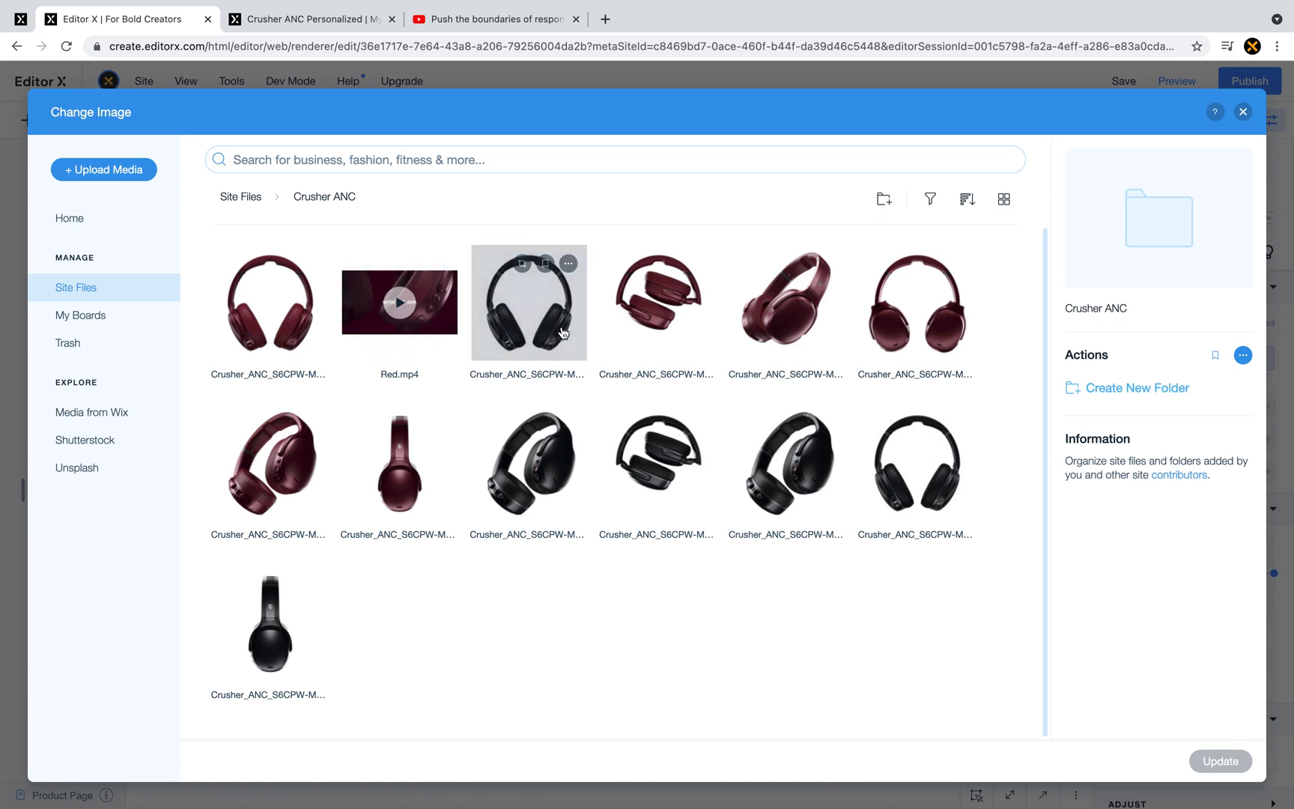
pyautogui.doubleClick(560, 457)
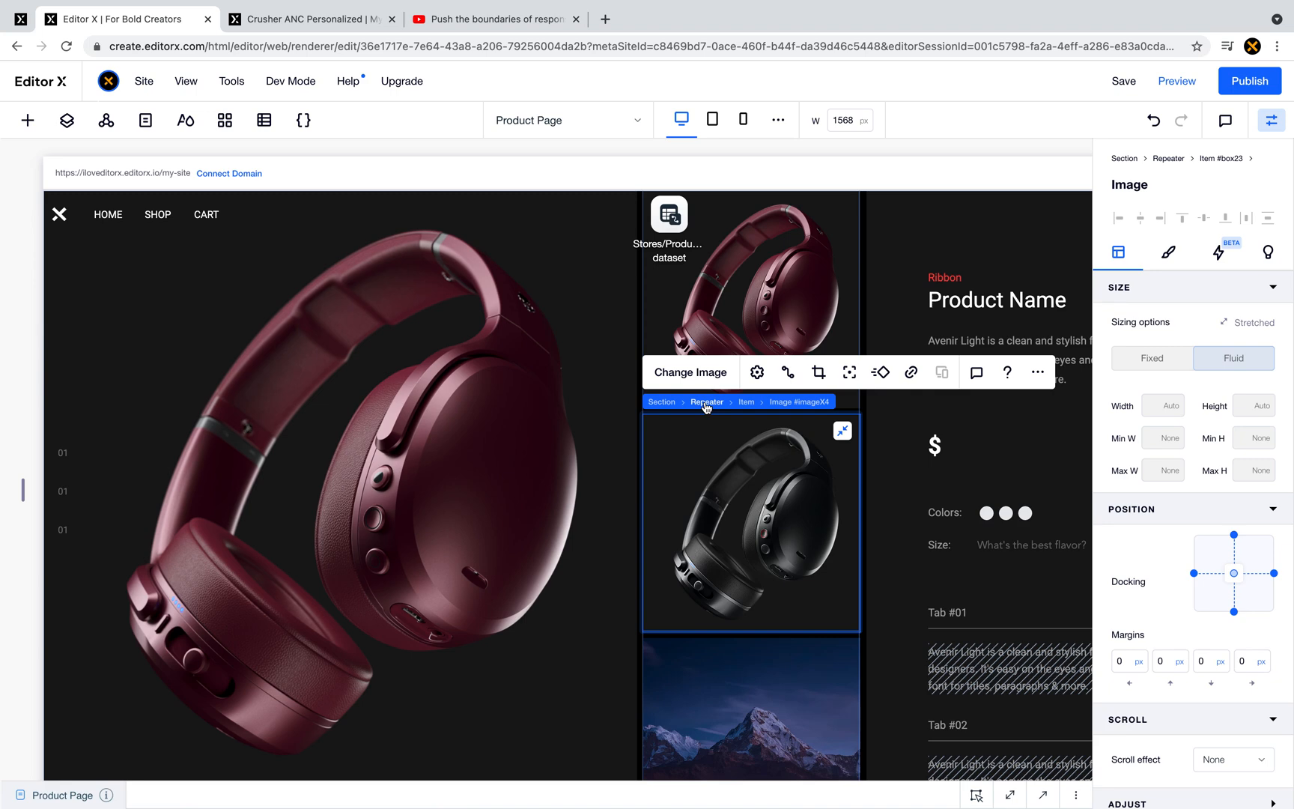
# - Replace the third repeater thumbnail with the folded black headphone image from the Crusher ANC folder
pyautogui.click(742, 690)
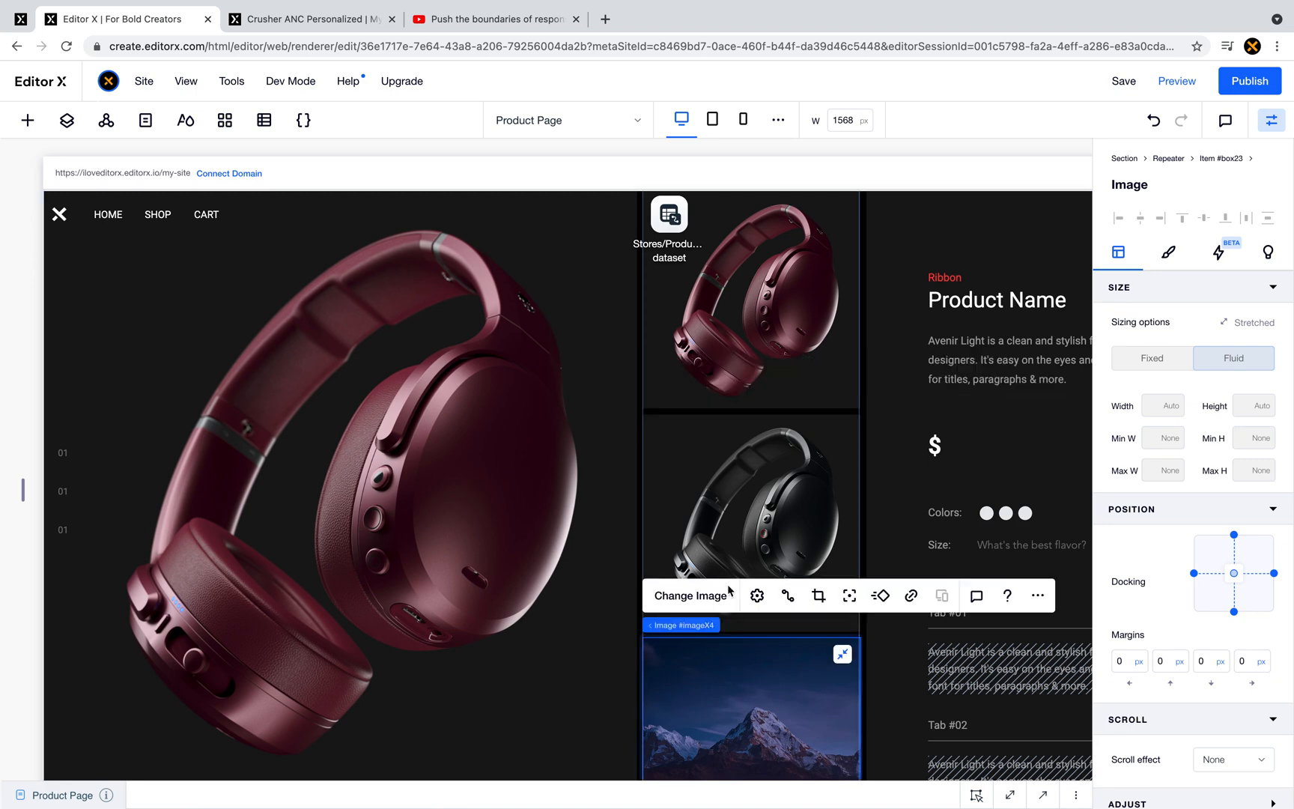
pyautogui.click(690, 595)
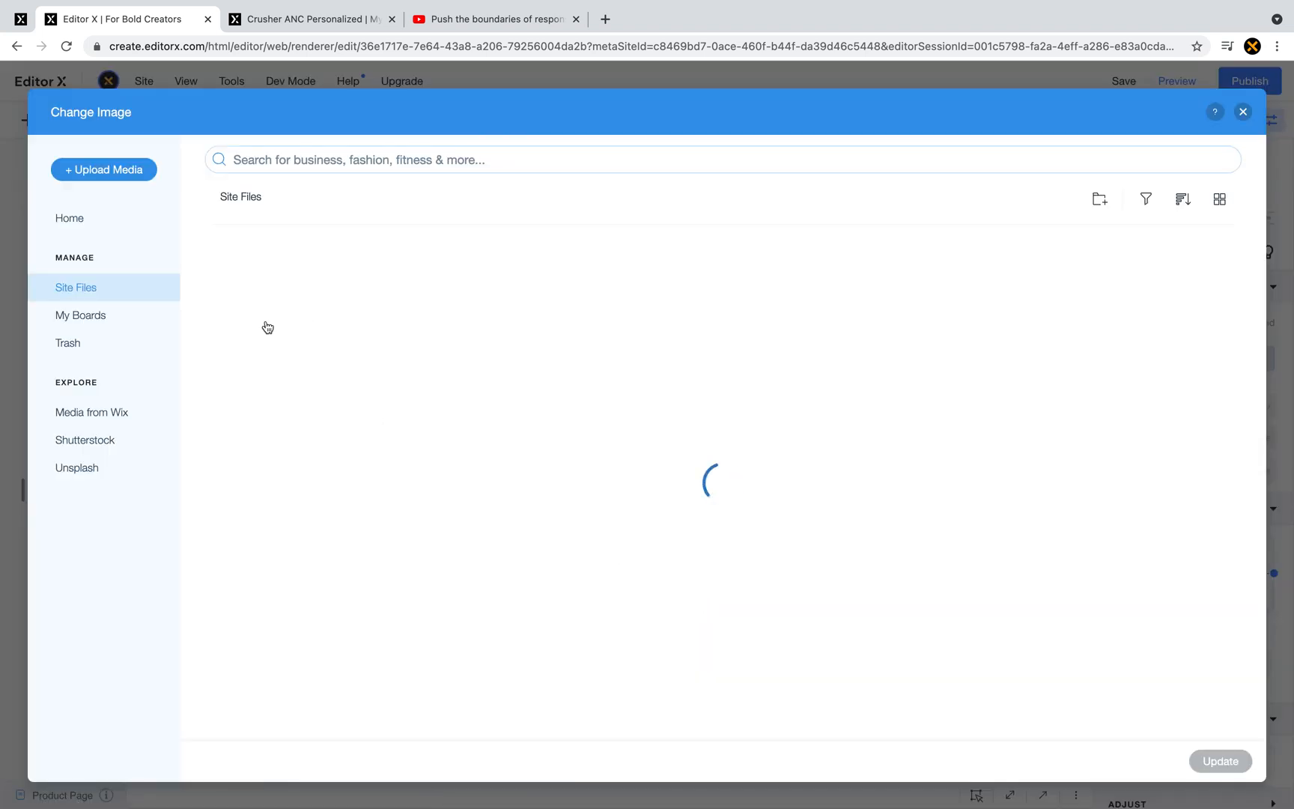
pyautogui.click(267, 327)
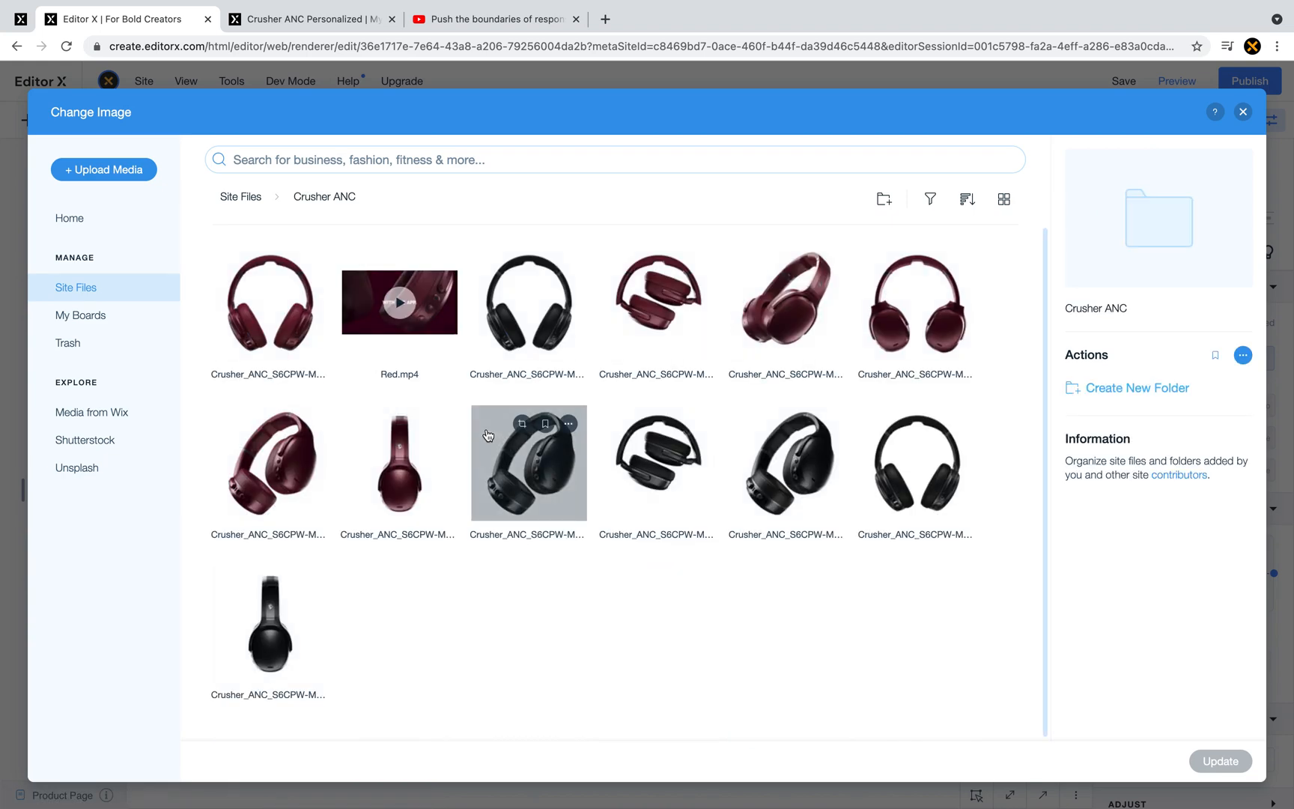
pyautogui.doubleClick(683, 478)
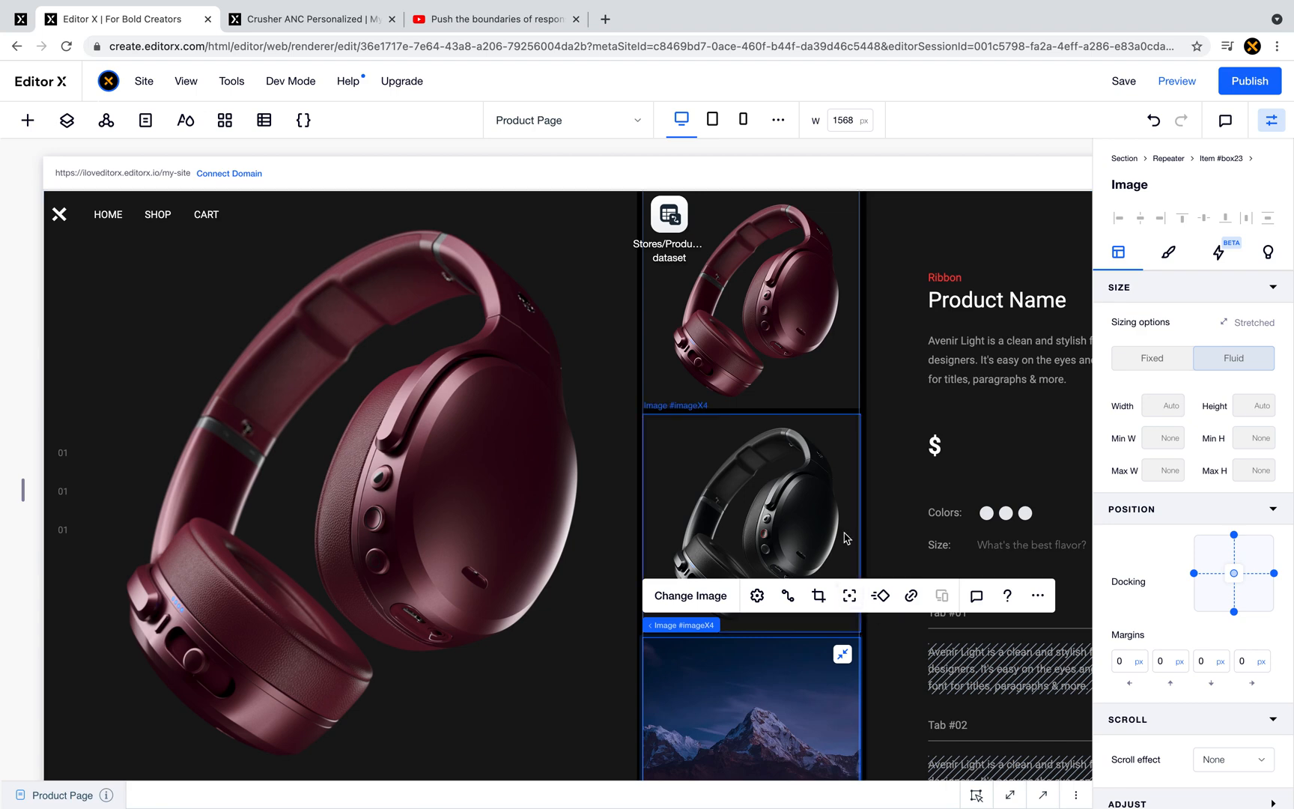
pyautogui.click(783, 282)
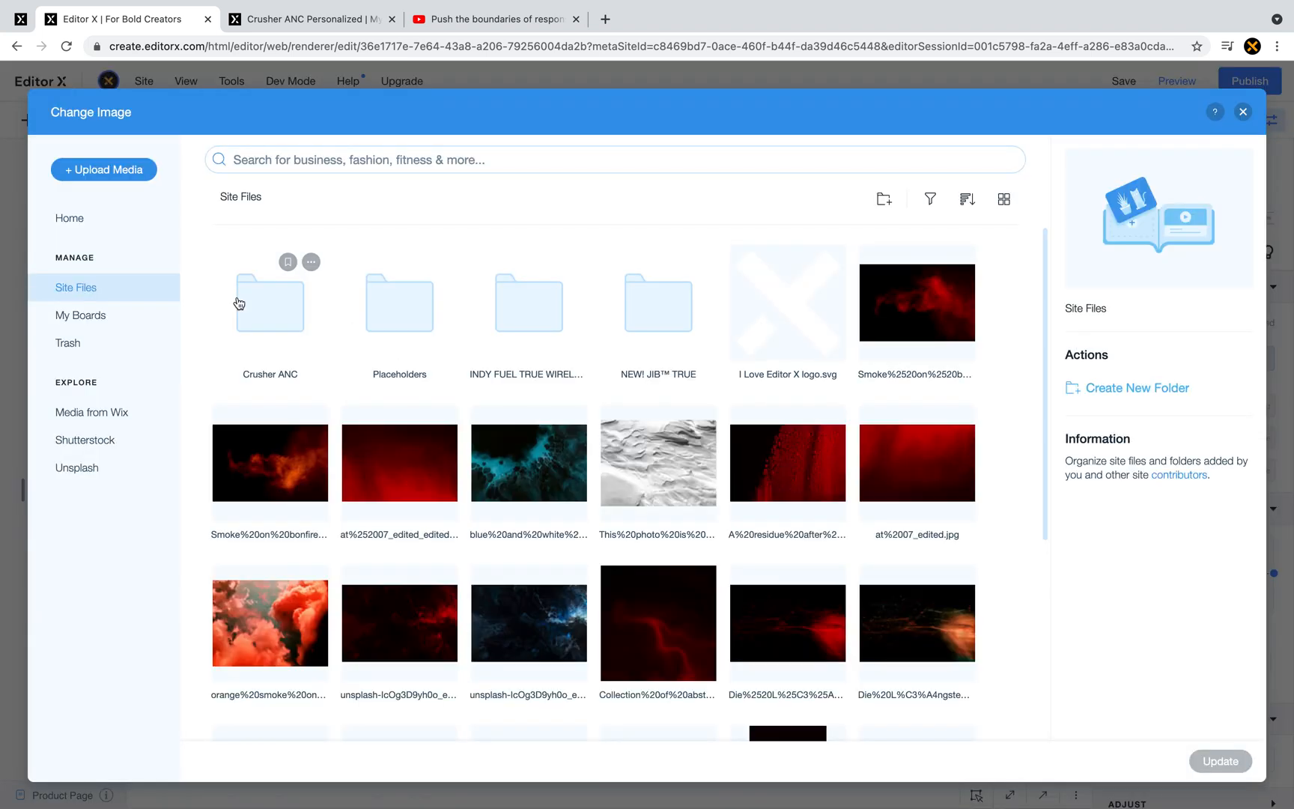
pyautogui.doubleClick(243, 302)
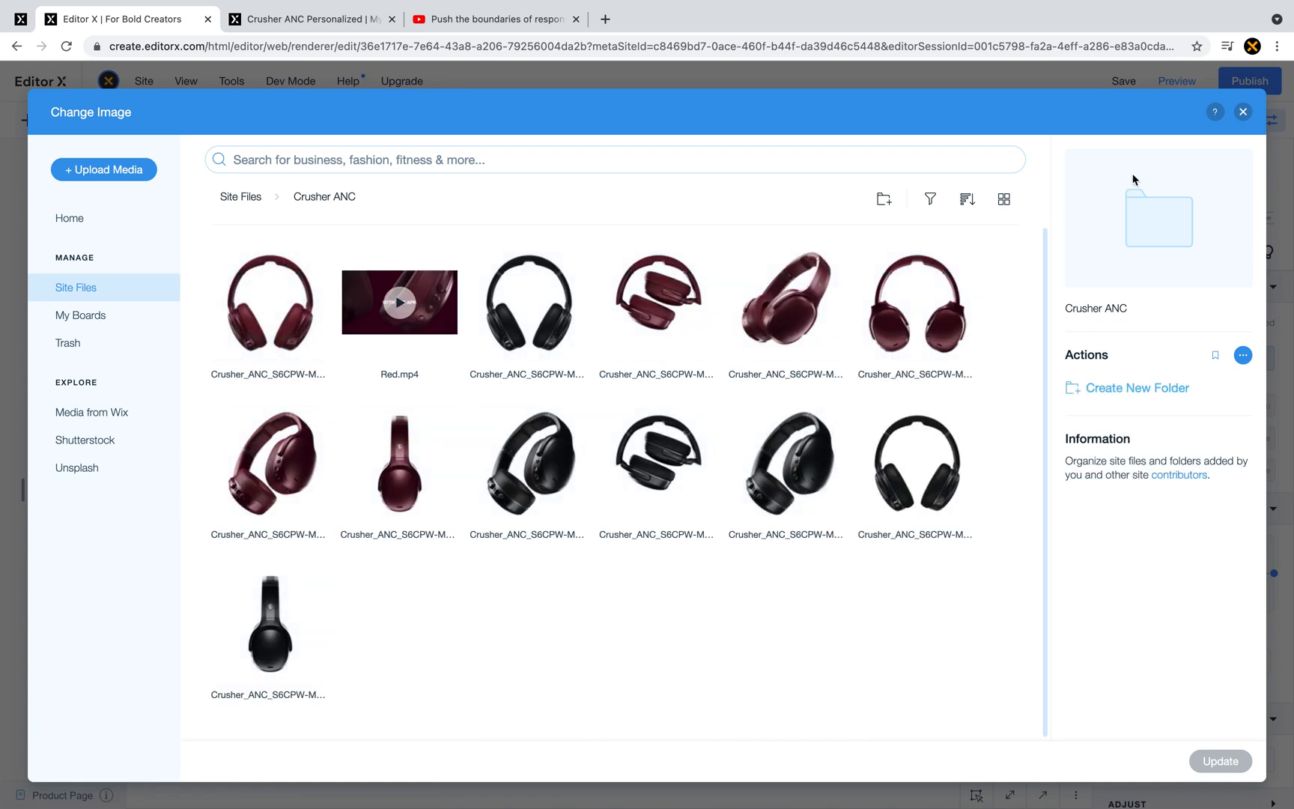
pyautogui.click(1242, 111)
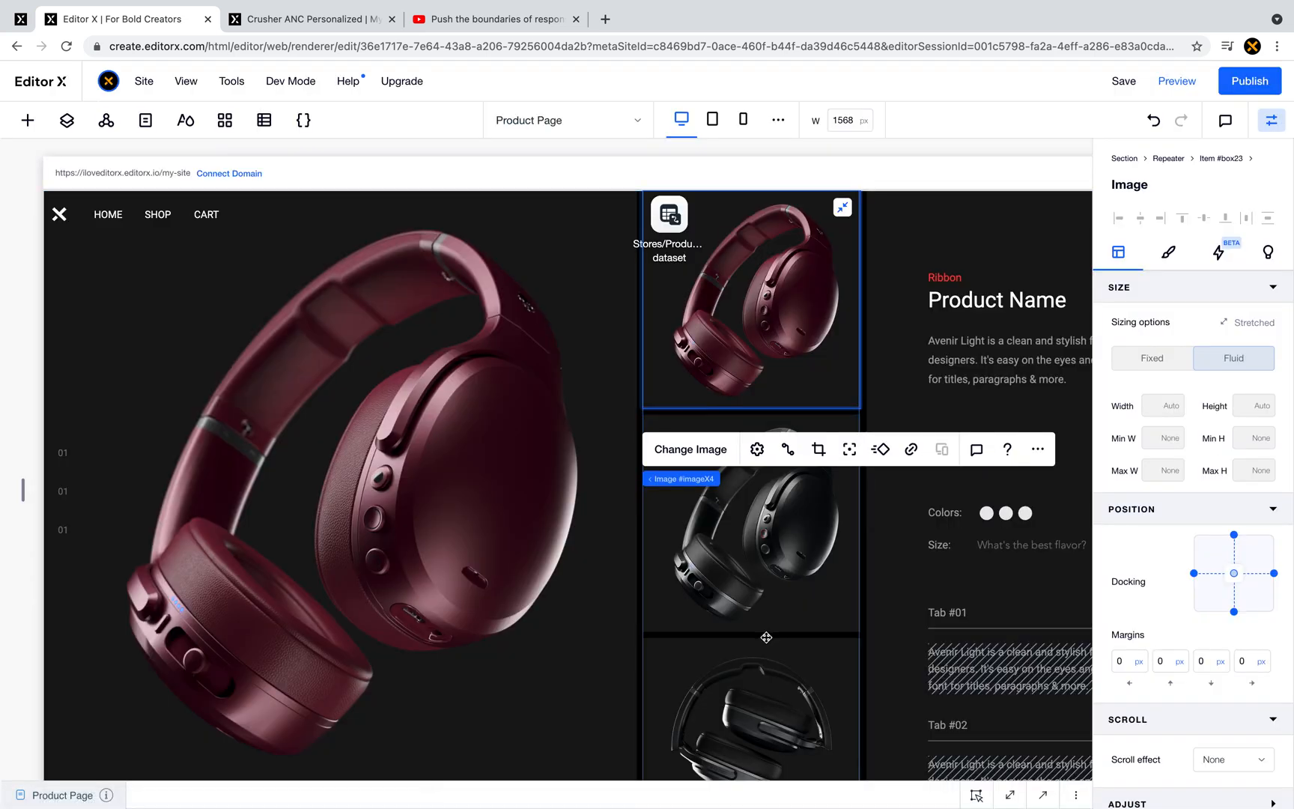
# - Add three more items to the thumbnail repeater by duplicating Item 3 and its successive copies
pyautogui.click(754, 621)
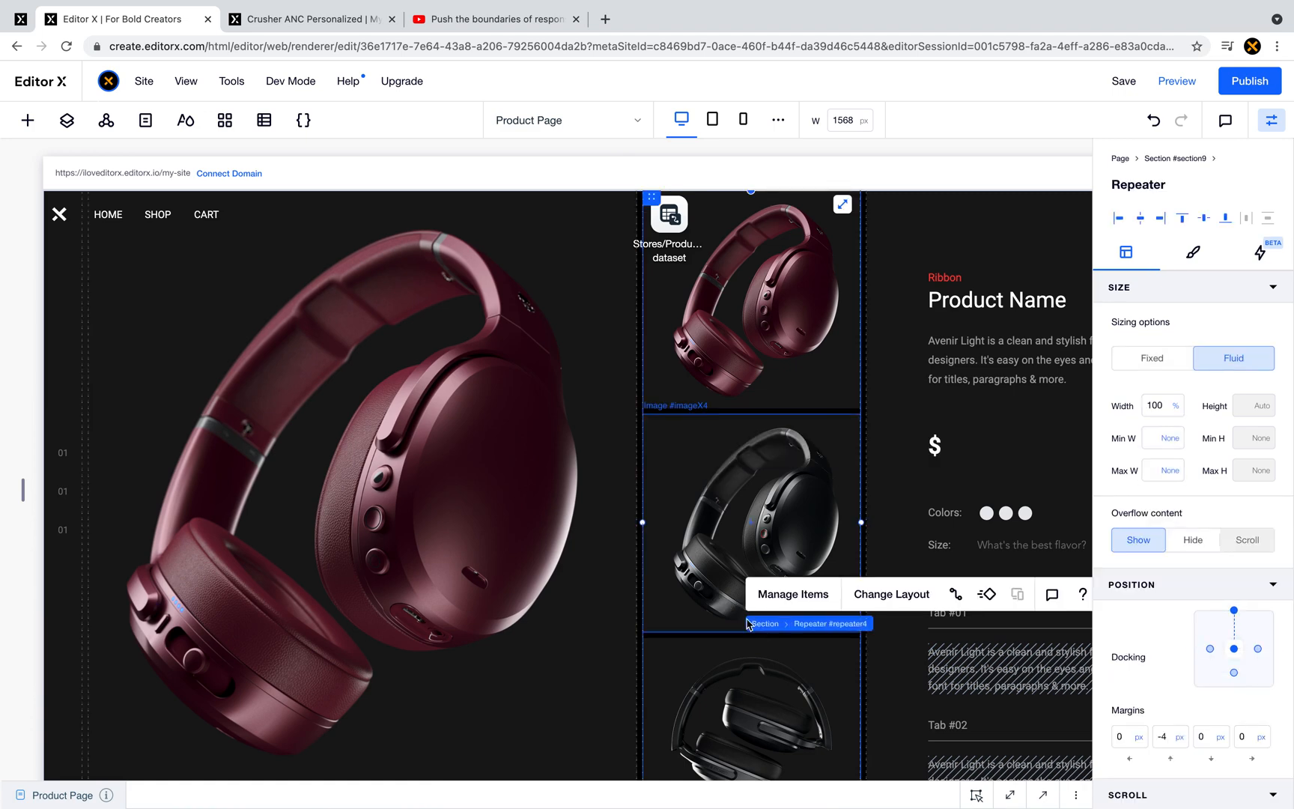
pyautogui.click(806, 597)
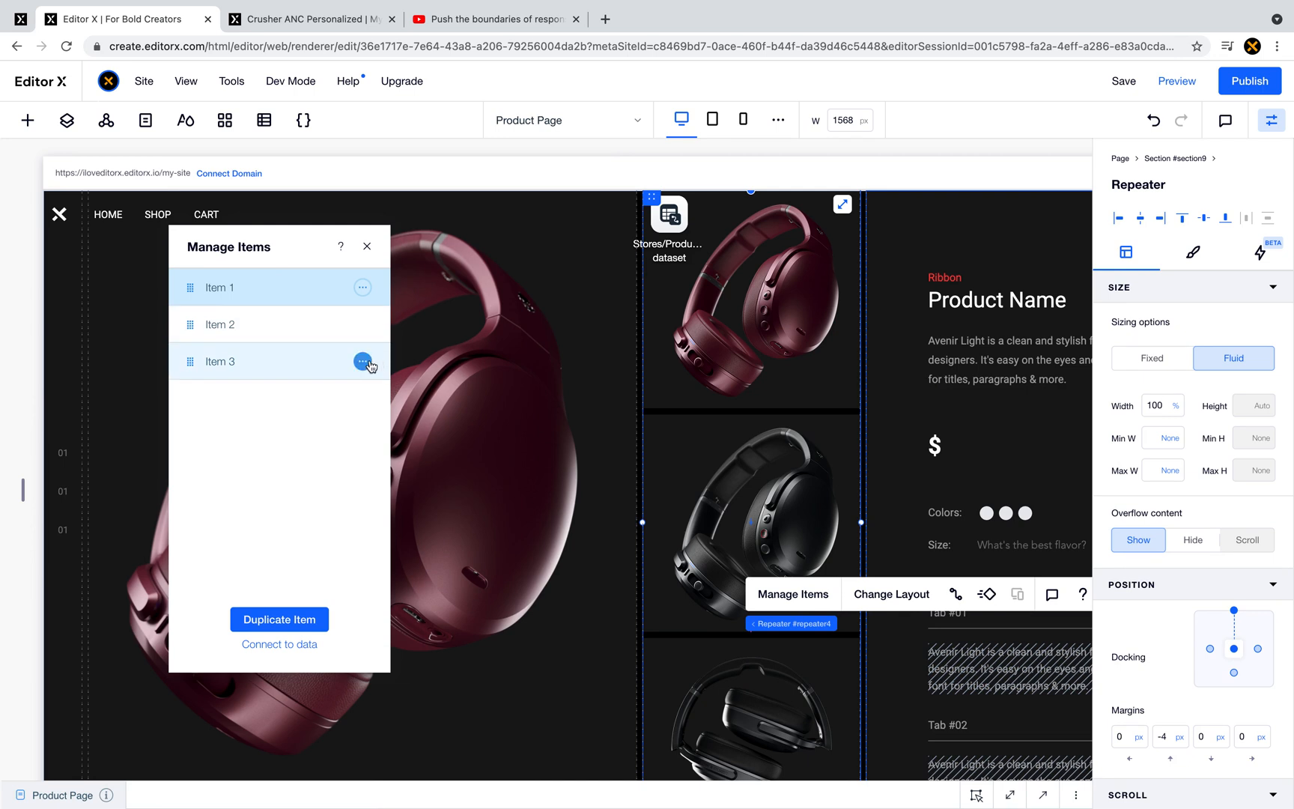
pyautogui.click(362, 361)
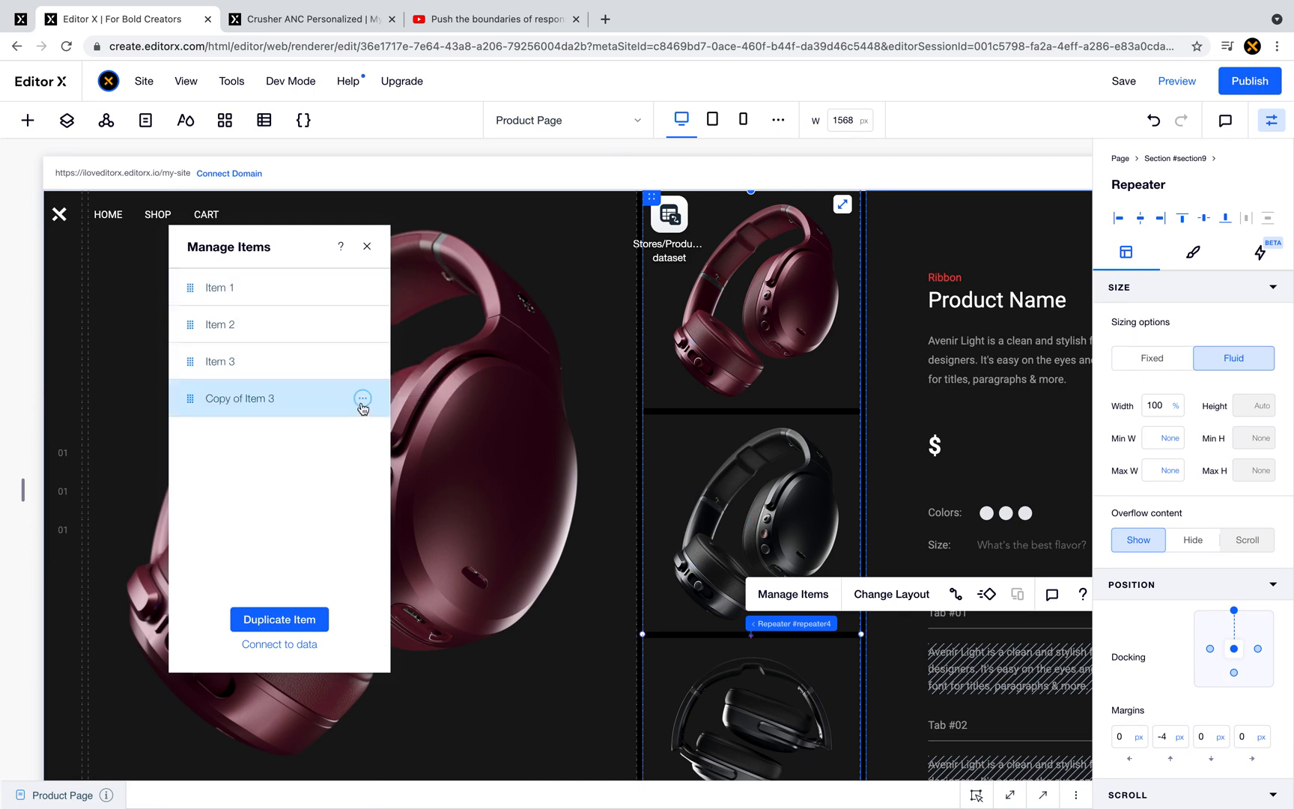
pyautogui.click(362, 398)
pyautogui.click(420, 399)
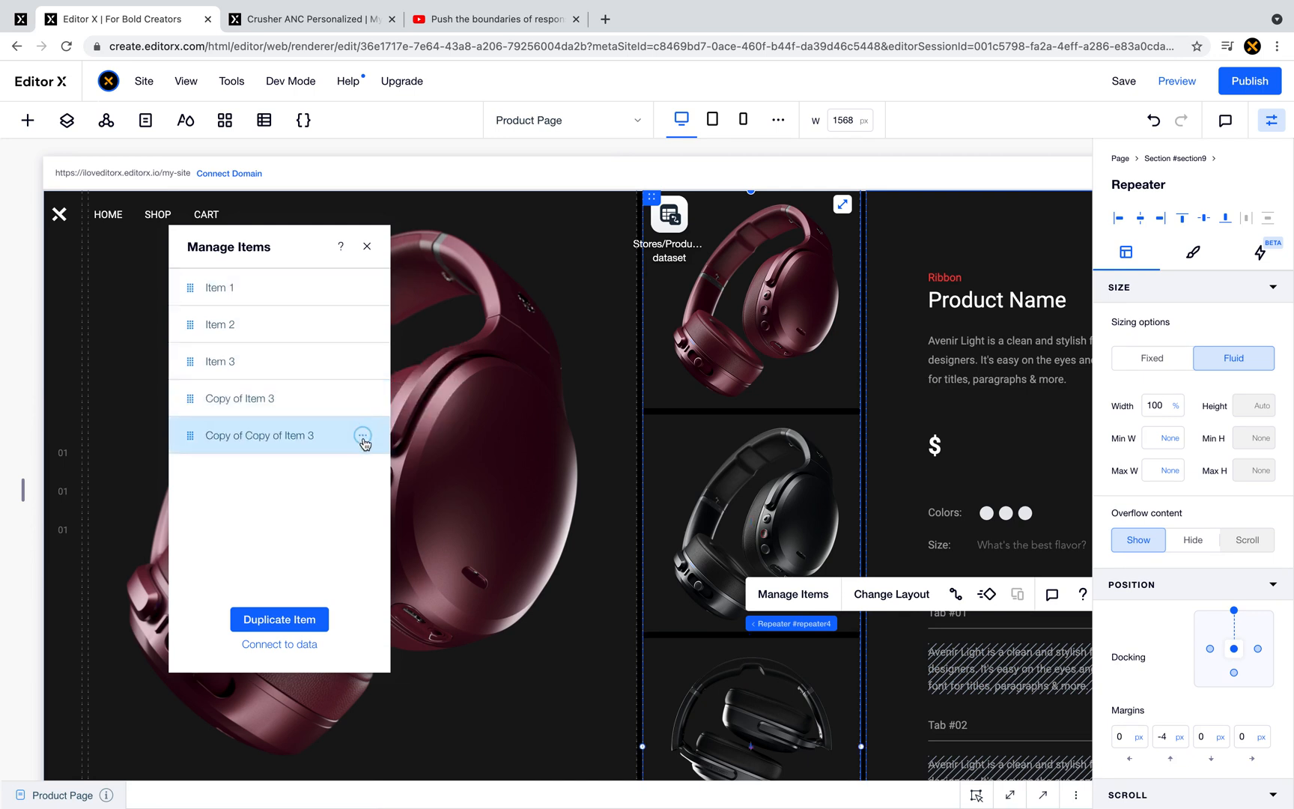
pyautogui.click(361, 435)
pyautogui.click(419, 442)
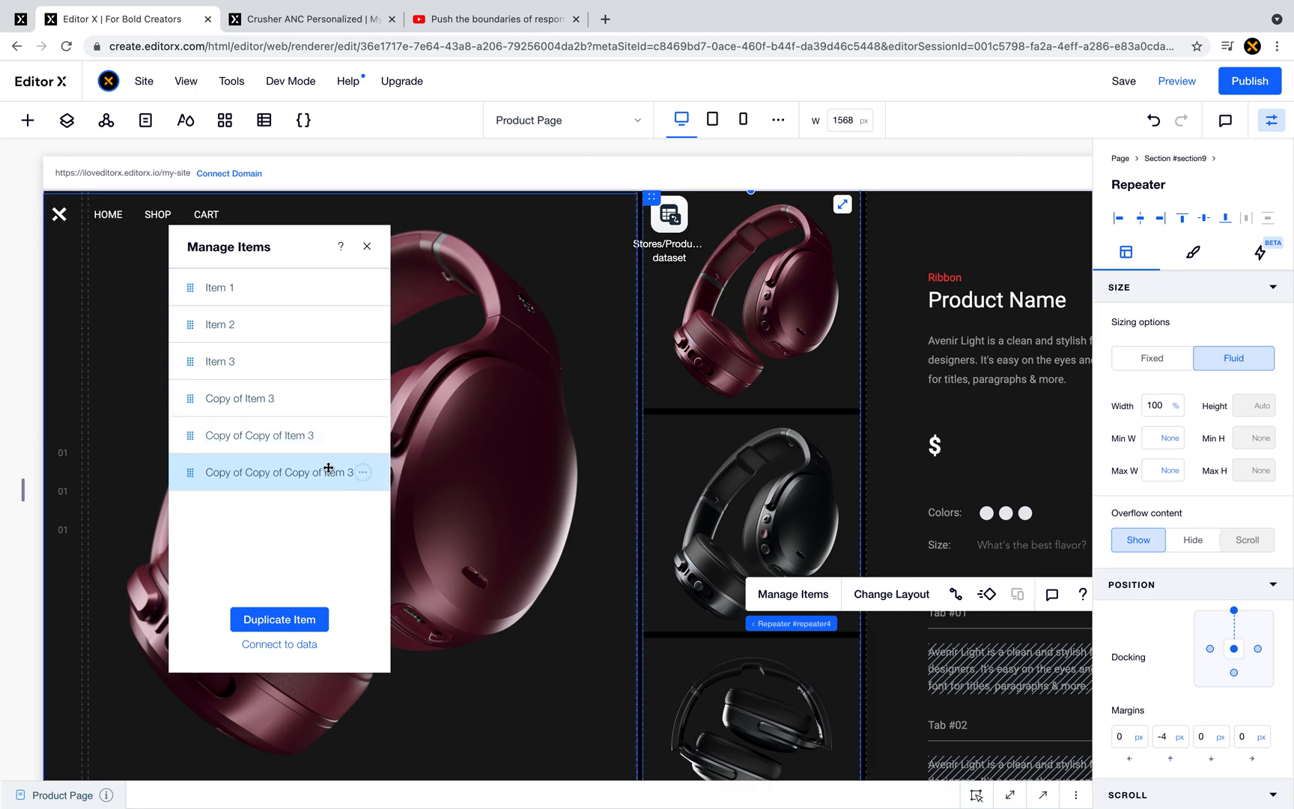
# - Replace the fourth repeater thumbnail with the right-tilted deep-red headphone image in the first row of the Crusher ANC folder
pyautogui.scroll(-5, 801, 442)
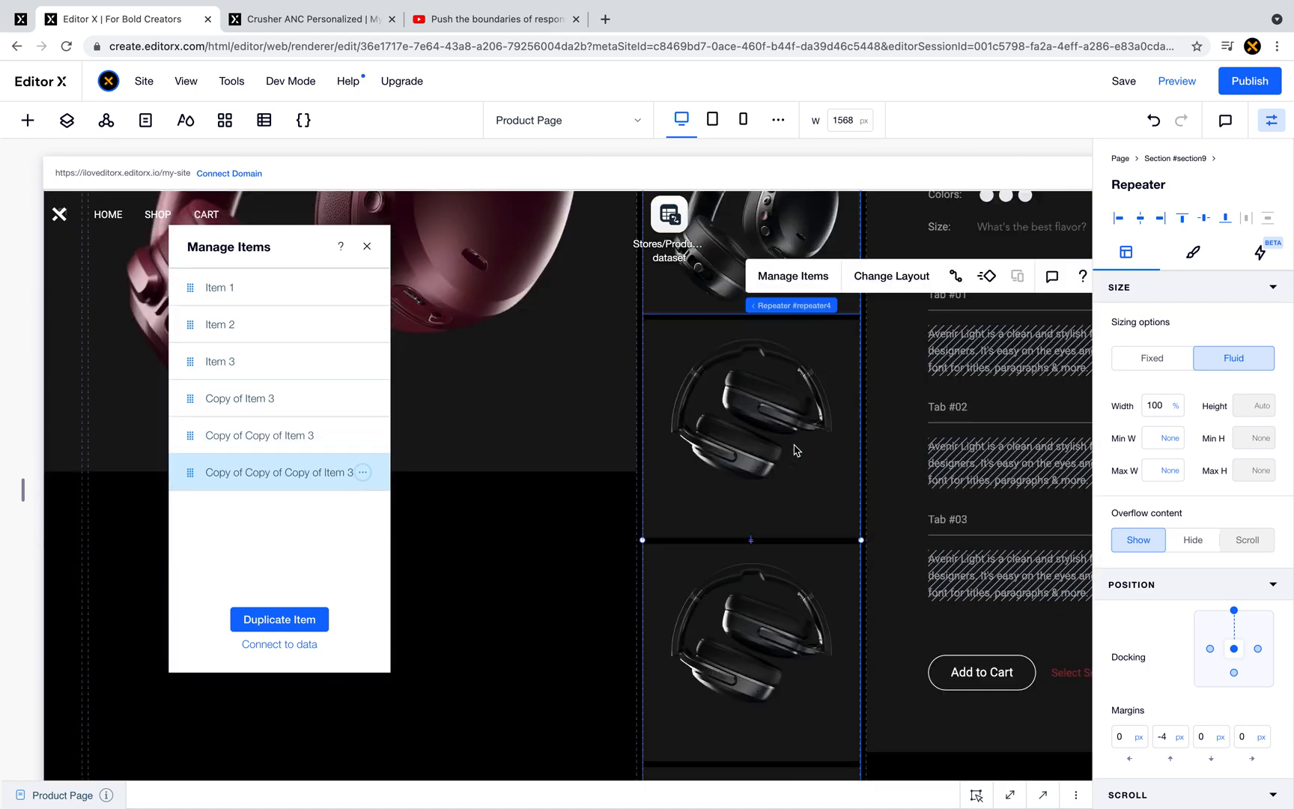
pyautogui.scroll(2, 796, 449)
pyautogui.scroll(-3, 795, 449)
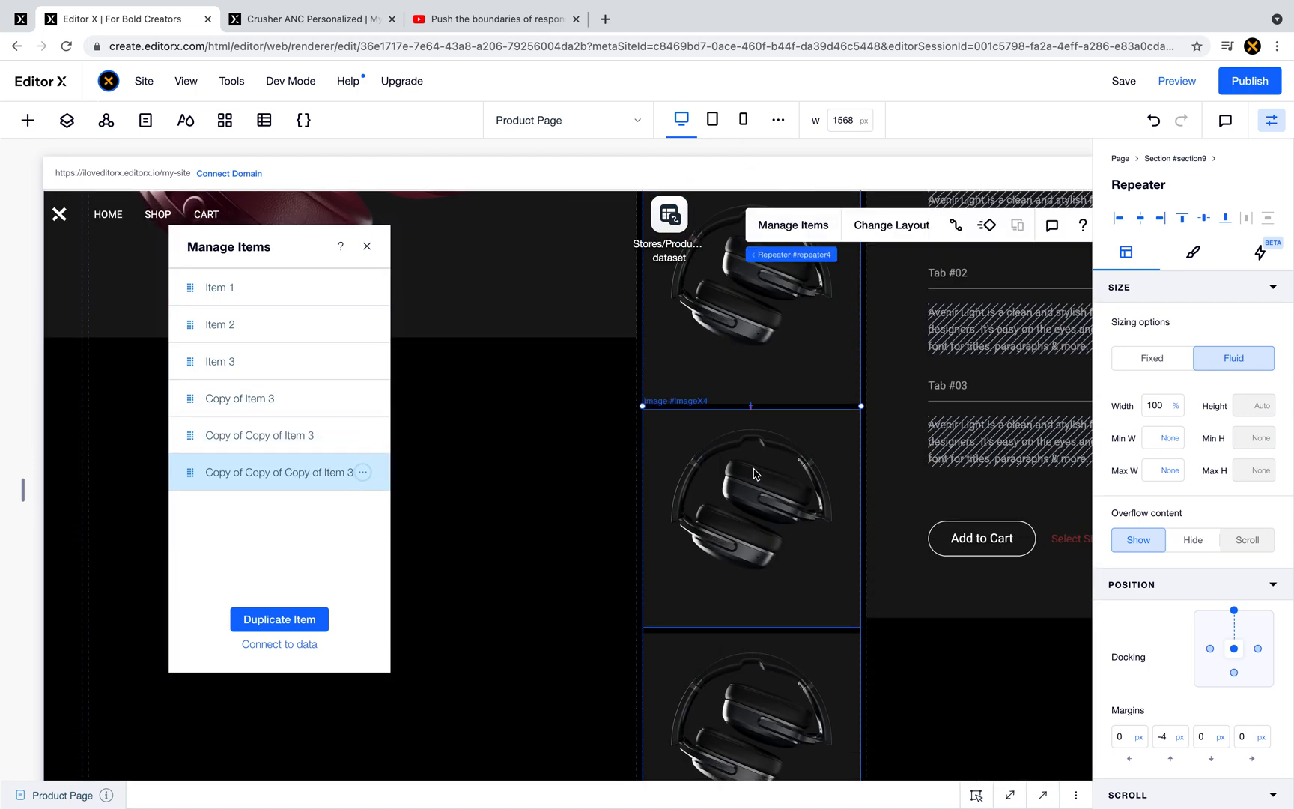
pyautogui.click(745, 438)
pyautogui.click(710, 368)
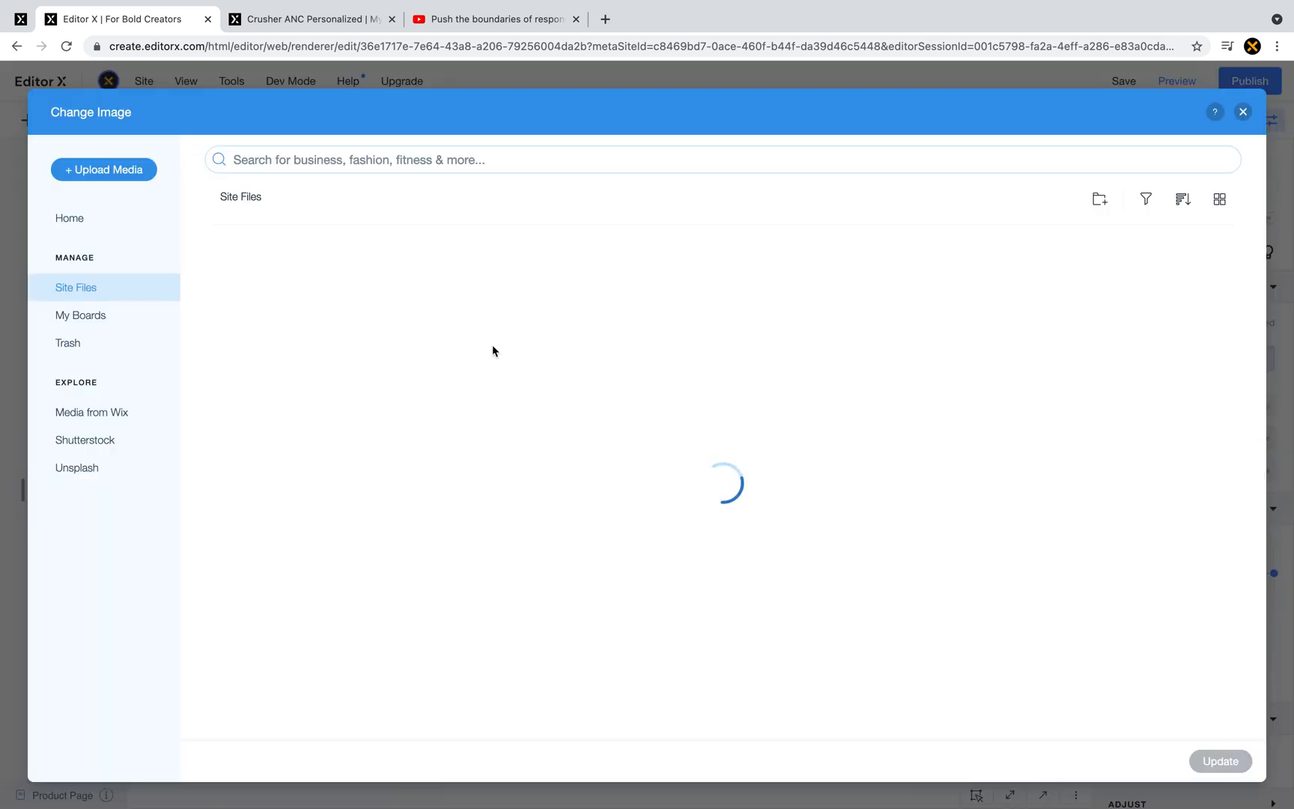
pyautogui.click(299, 327)
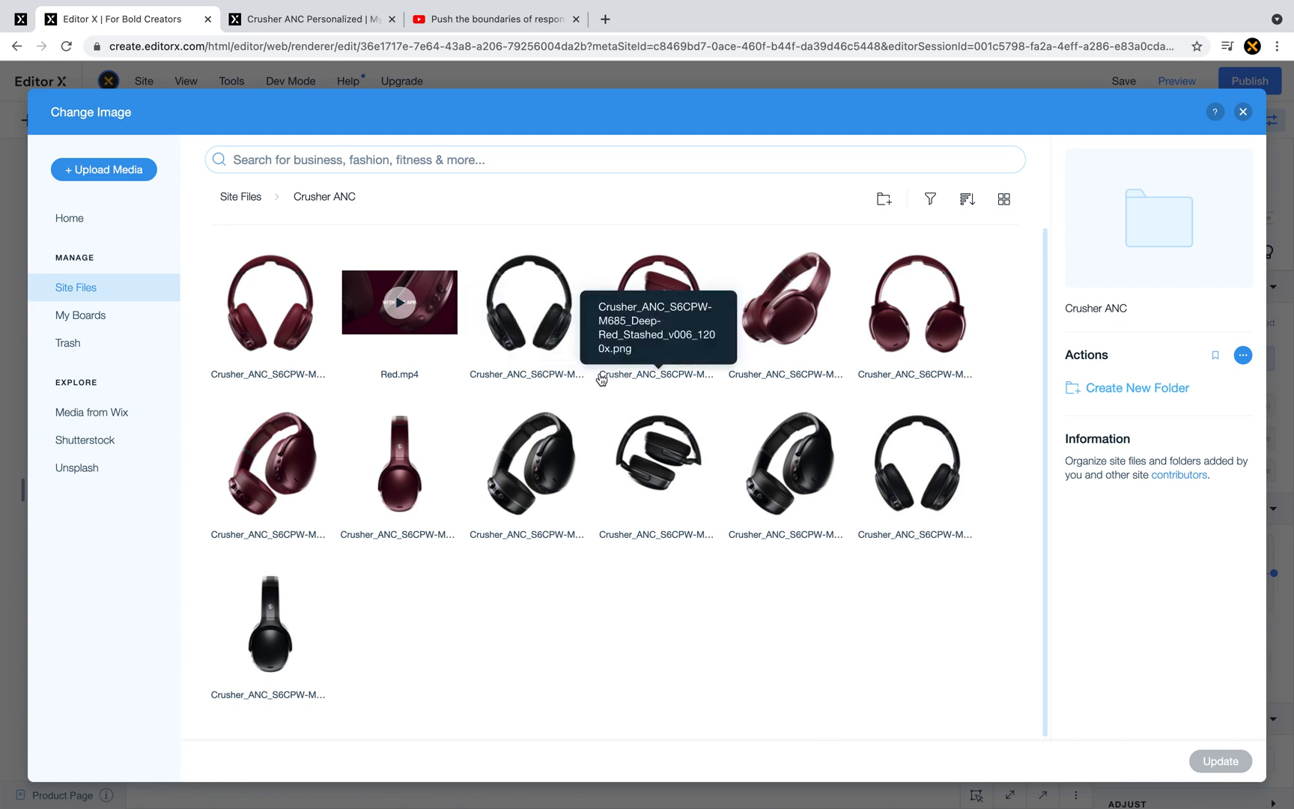
pyautogui.doubleClick(764, 322)
# - Replace the fifth repeater thumbnail with the front-view deep-red headphones with flat-turned ear cups from the Crusher ANC folder
pyautogui.scroll(-2, 804, 580)
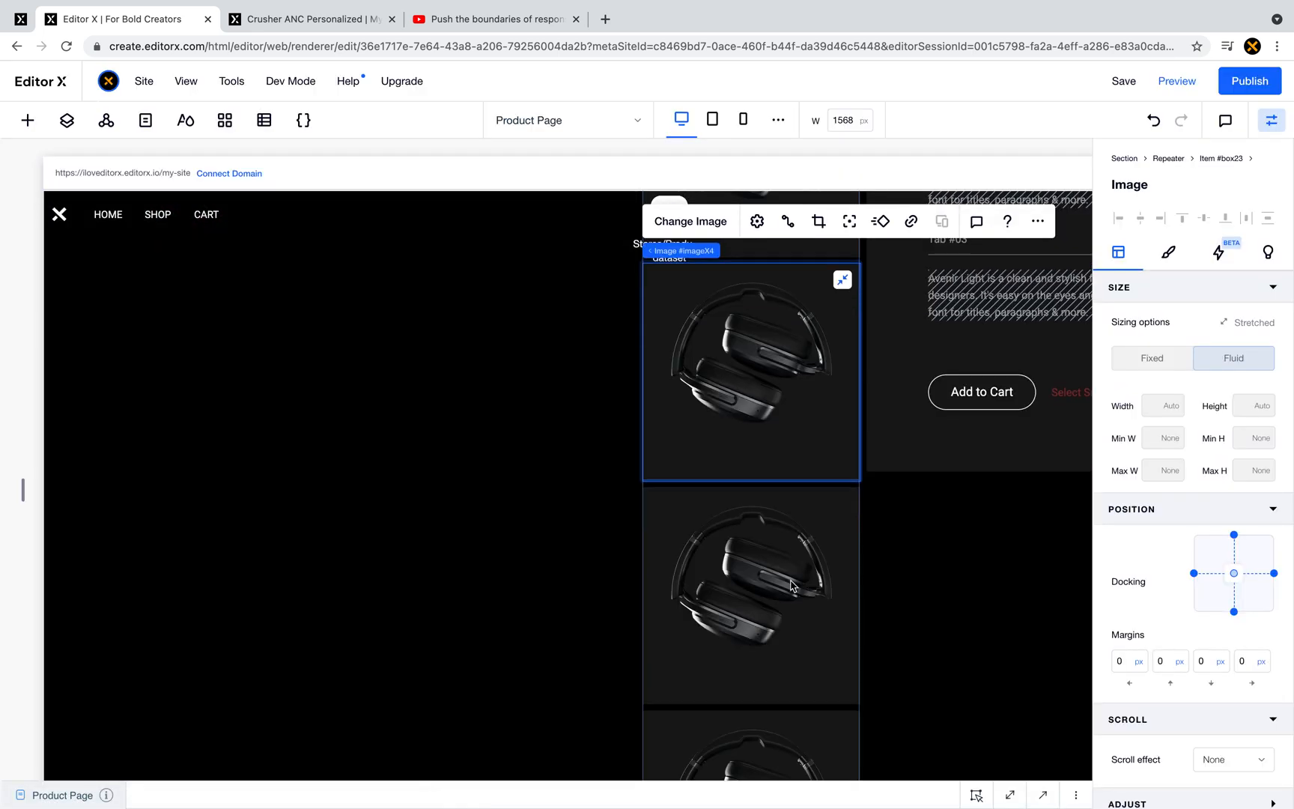
pyautogui.click(760, 577)
pyautogui.click(709, 447)
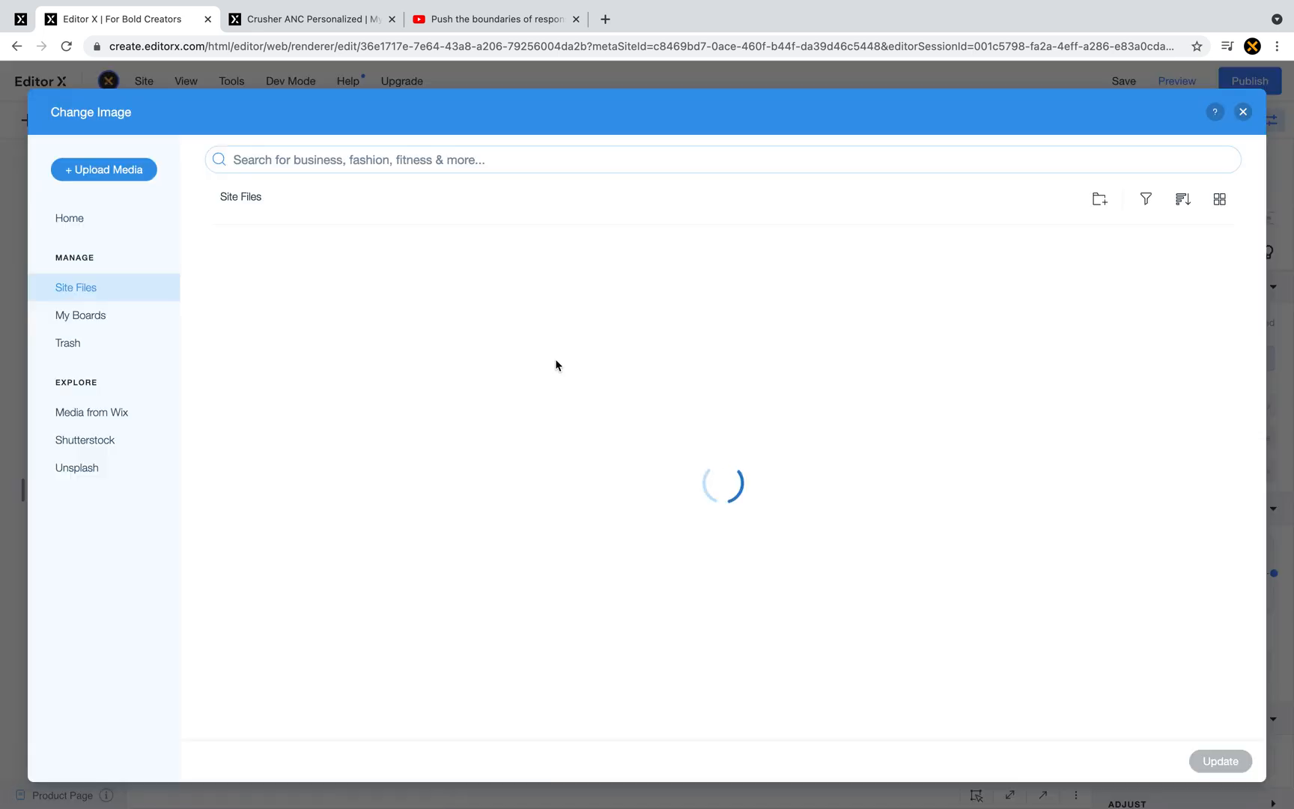
pyautogui.click(225, 337)
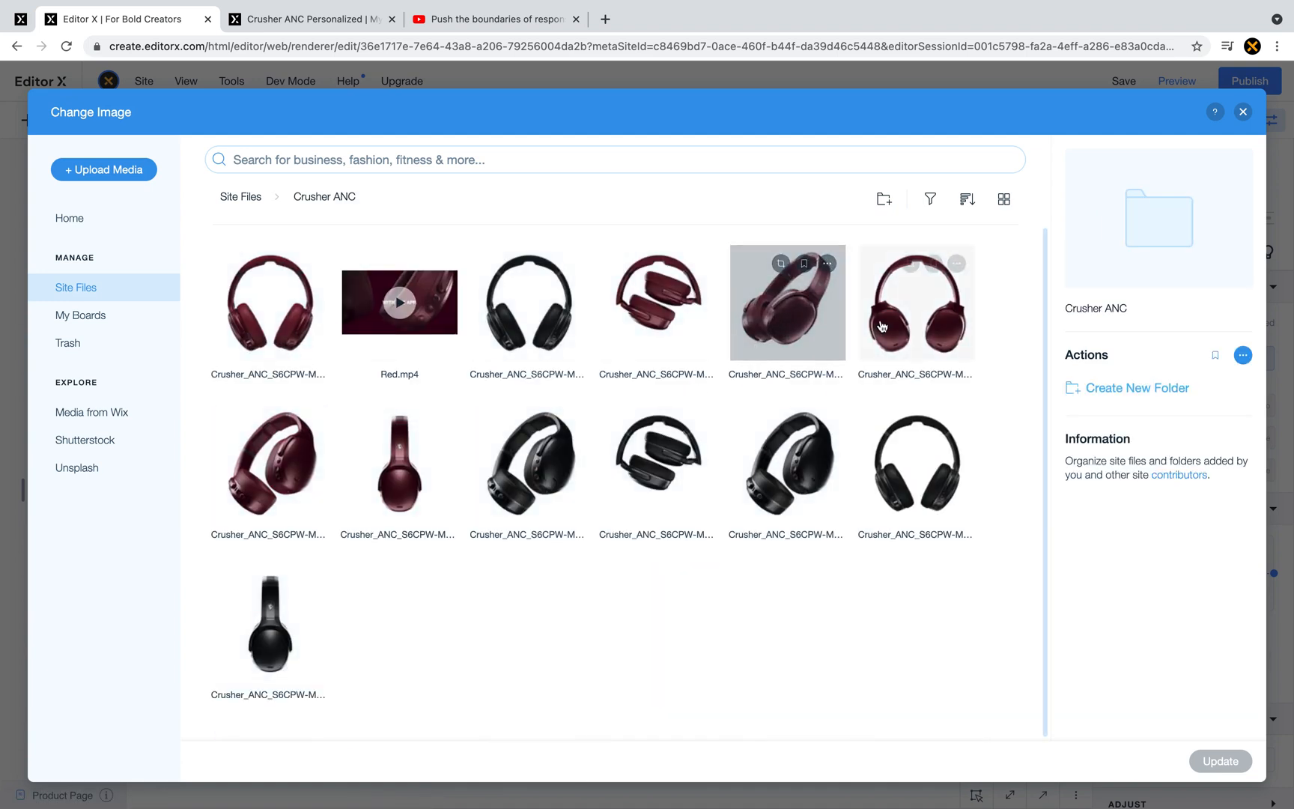
pyautogui.doubleClick(887, 328)
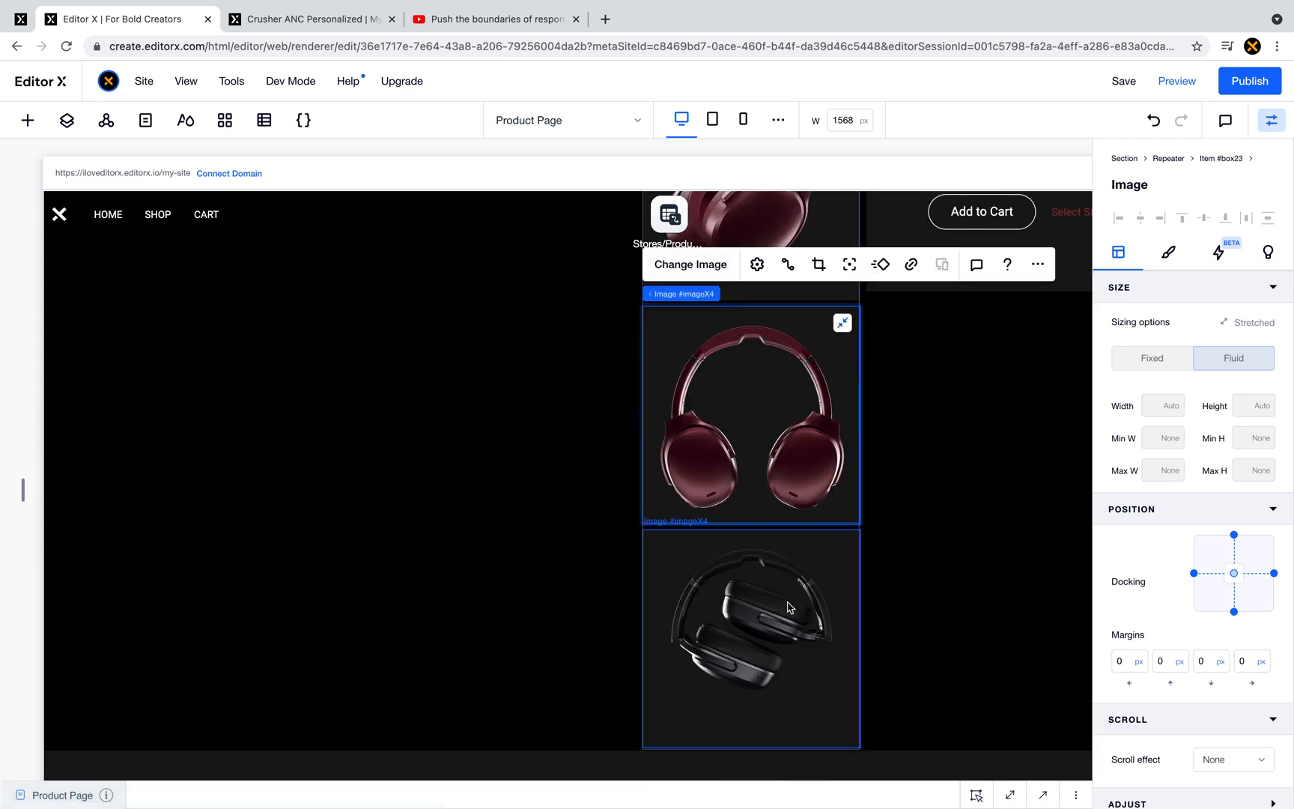
# - Replace the sixth repeater thumbnail with the side-view deep-red headphone image from the Crusher ANC folder
pyautogui.click(700, 491)
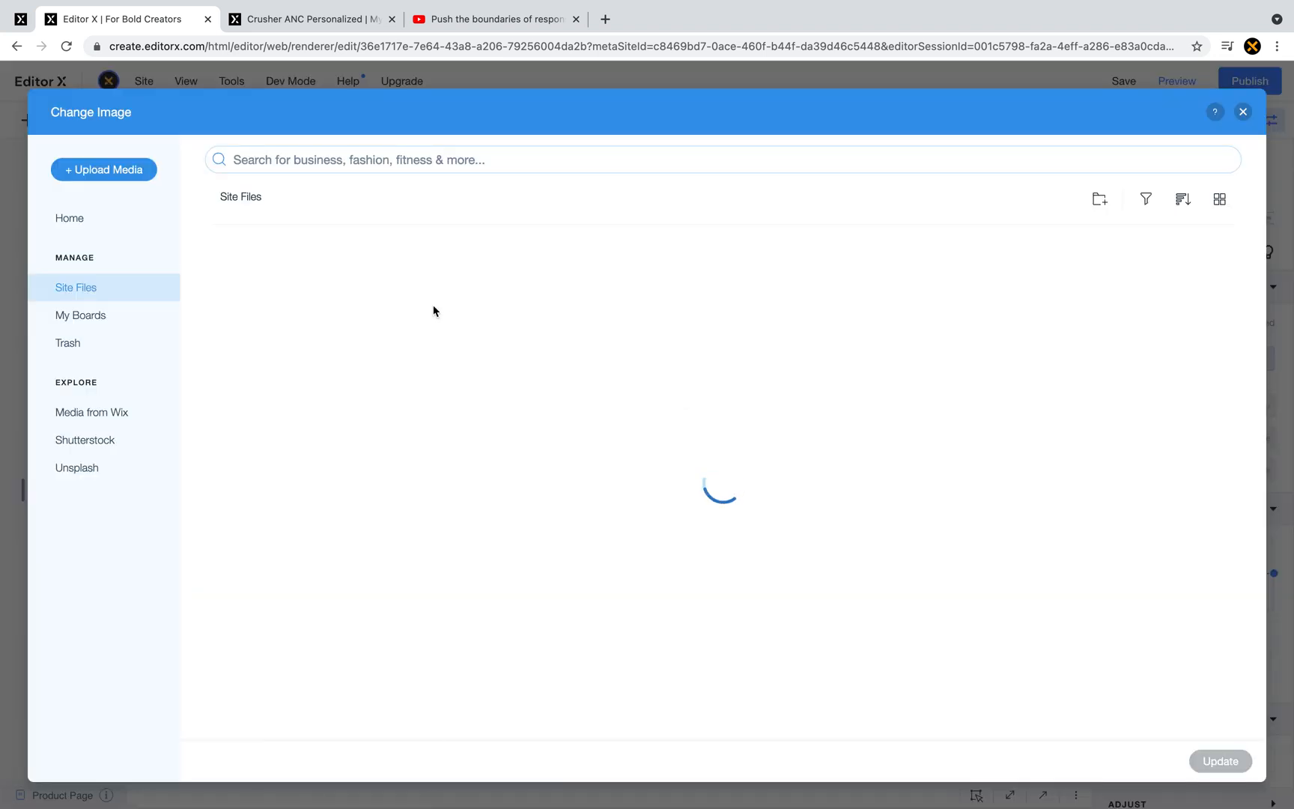
pyautogui.click(273, 335)
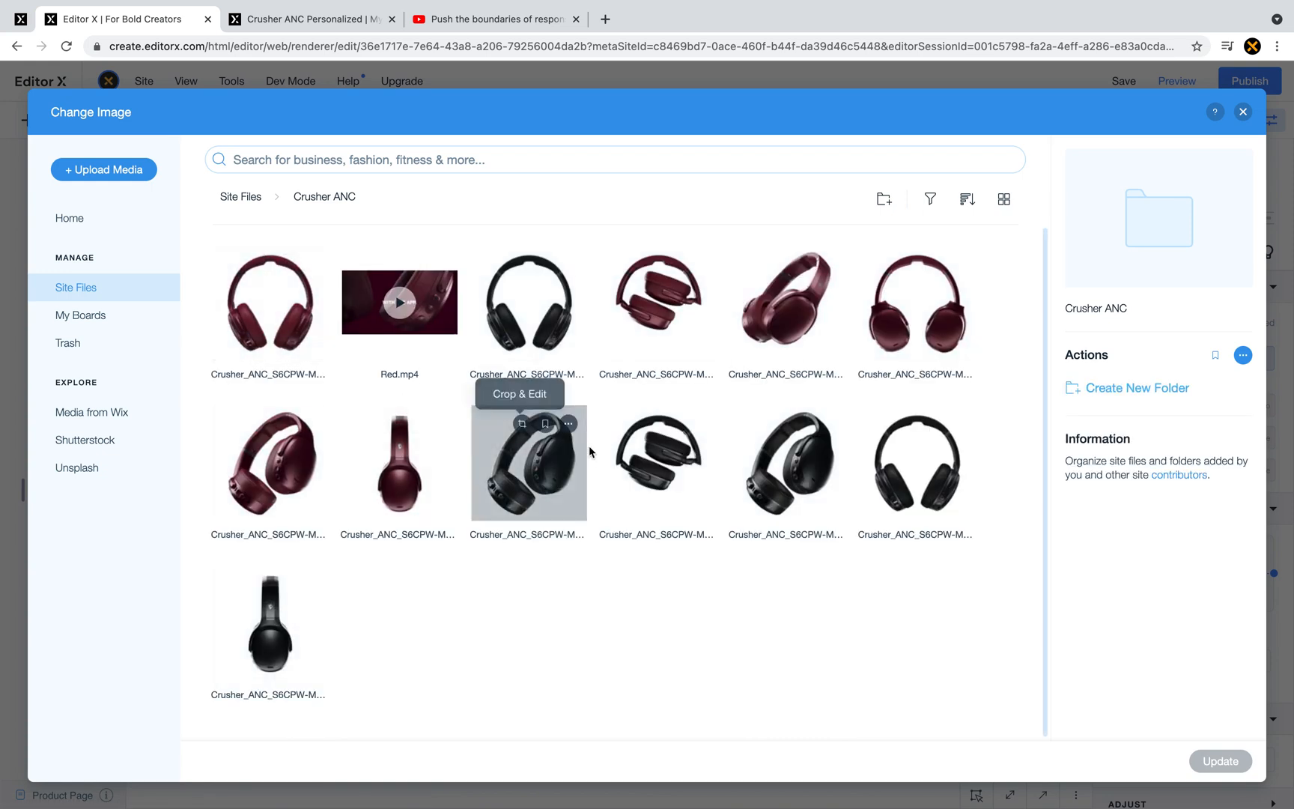
pyautogui.doubleClick(431, 465)
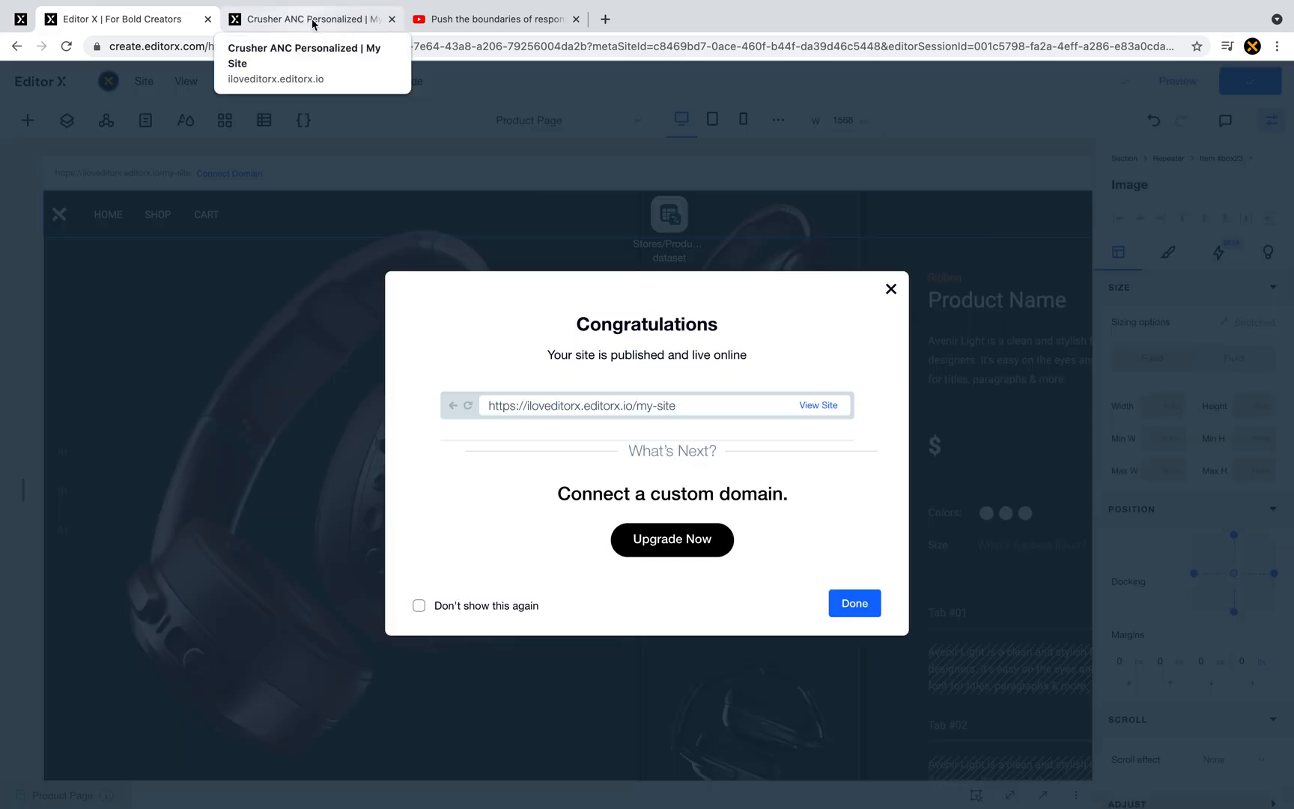
# - Reload the live product page and examine how the main image, thumbnail column and product info scroll
pyautogui.click(312, 20)
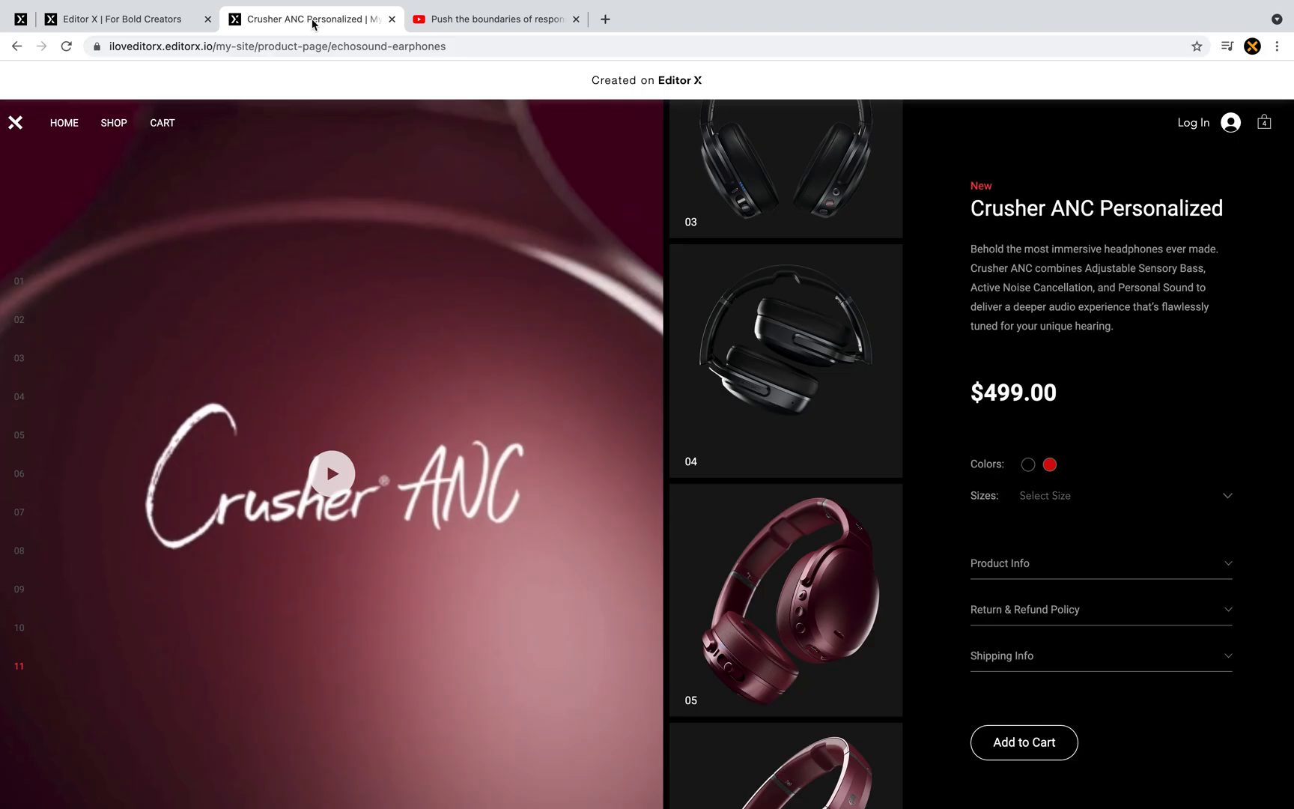
pyautogui.press('super+r')
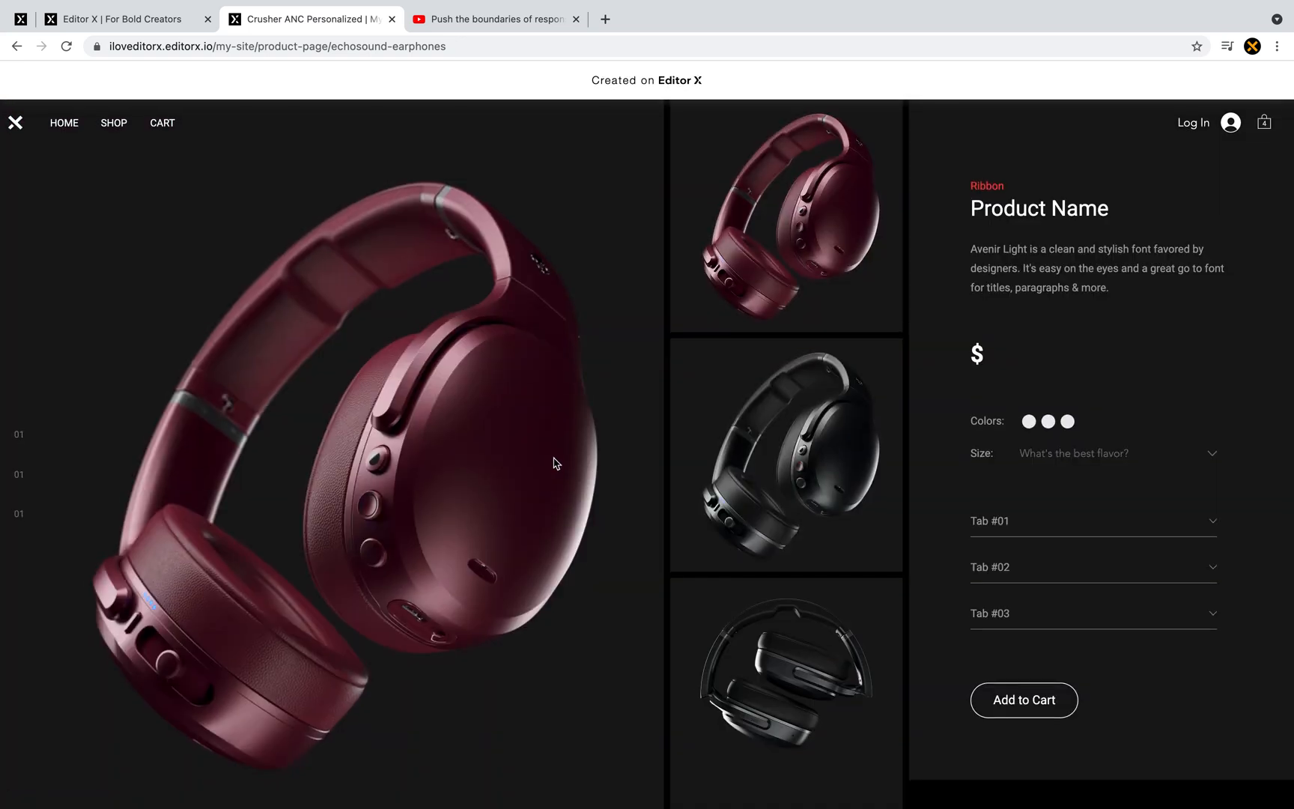
pyautogui.scroll(-7, 731, 516)
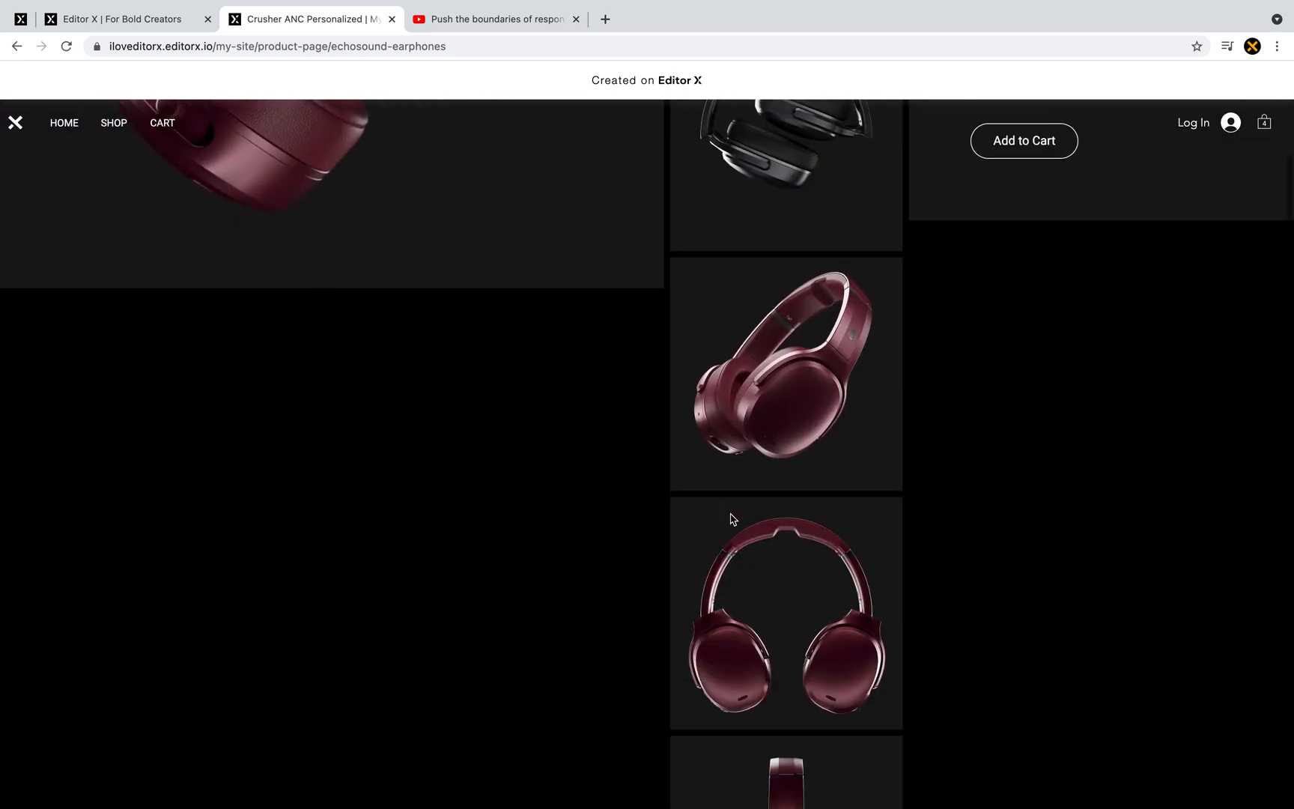
pyautogui.scroll(8, 731, 517)
pyautogui.scroll(-10, 731, 517)
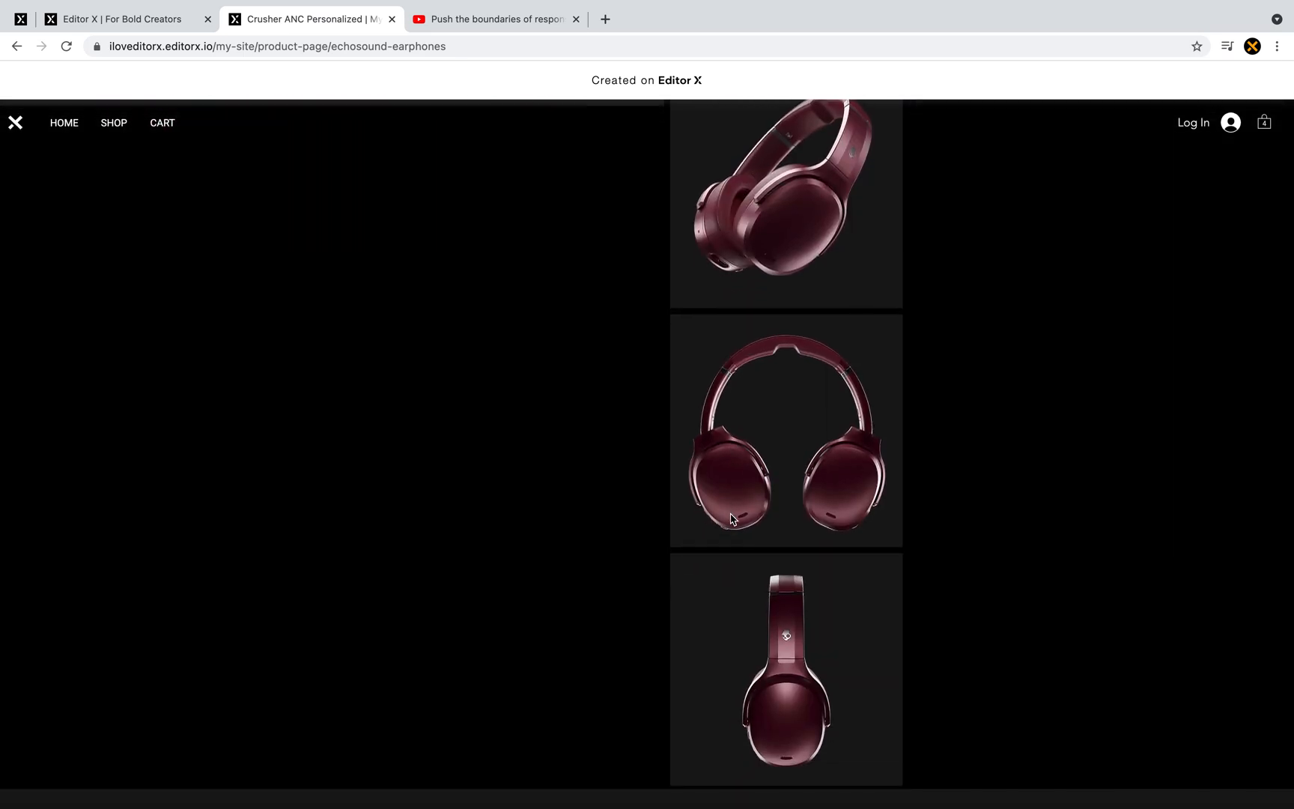
pyautogui.scroll(7, 731, 518)
pyautogui.scroll(3, 731, 516)
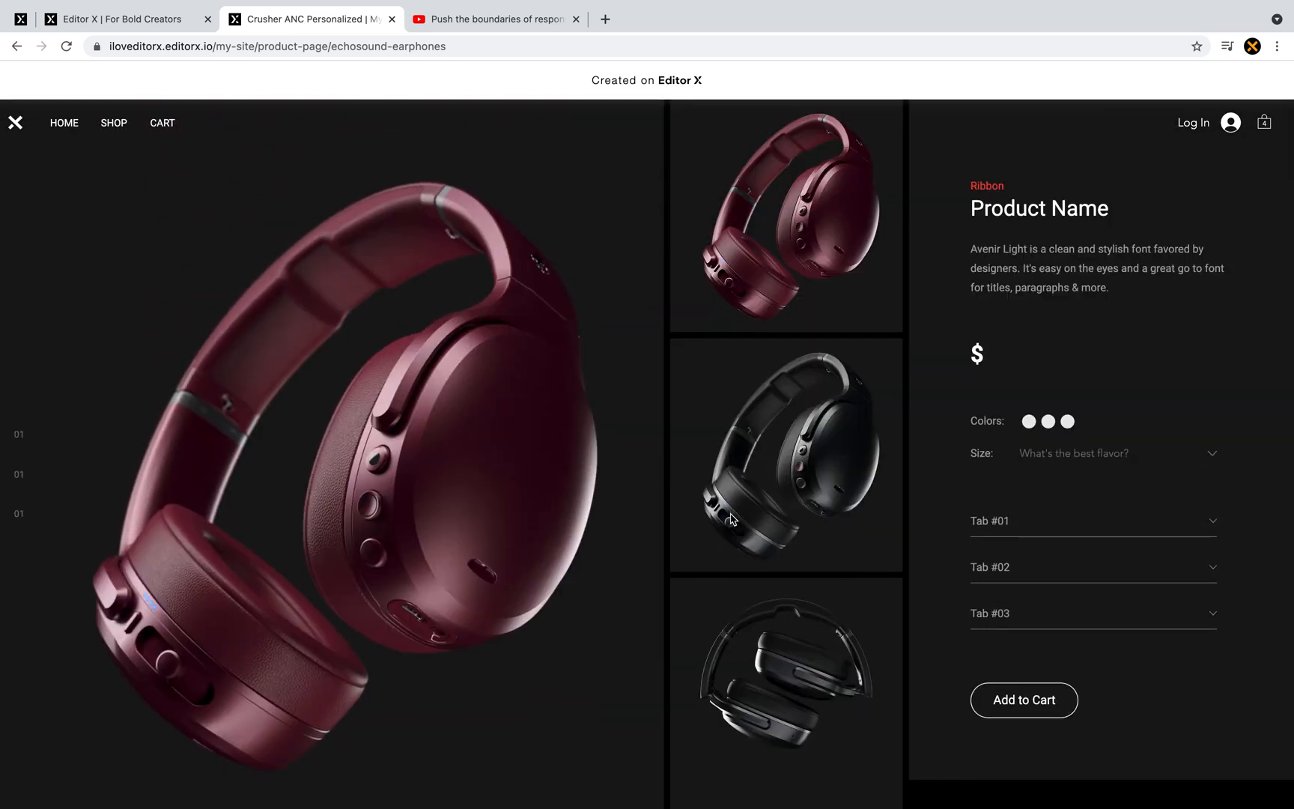
pyautogui.scroll(-1, 733, 518)
pyautogui.scroll(1, 732, 518)
pyautogui.scroll(-1, 628, 479)
pyautogui.scroll(1, 627, 476)
pyautogui.scroll(-2, 993, 324)
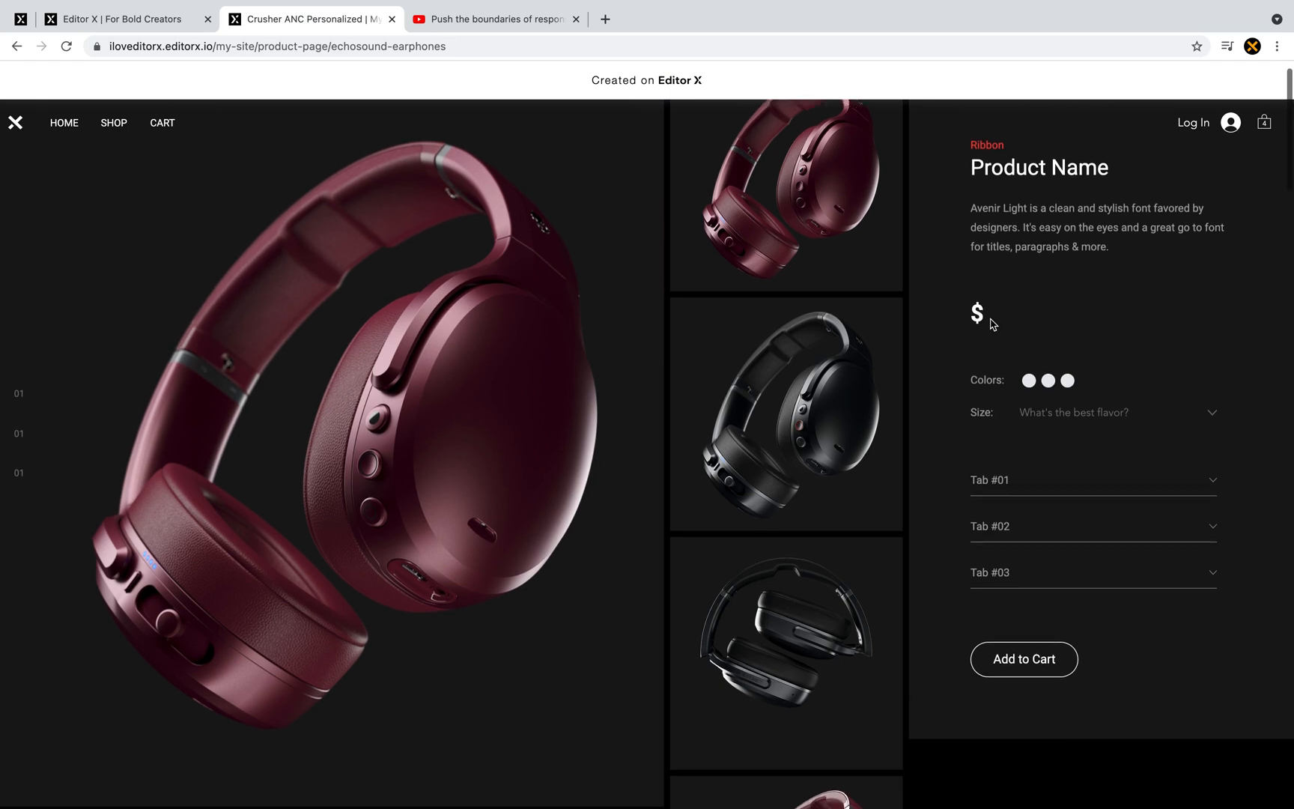
# - Compare the scrolling of the finished Crusher ANC Personalized section on the live page with that of the new section
pyautogui.scroll(2, 355, 285)
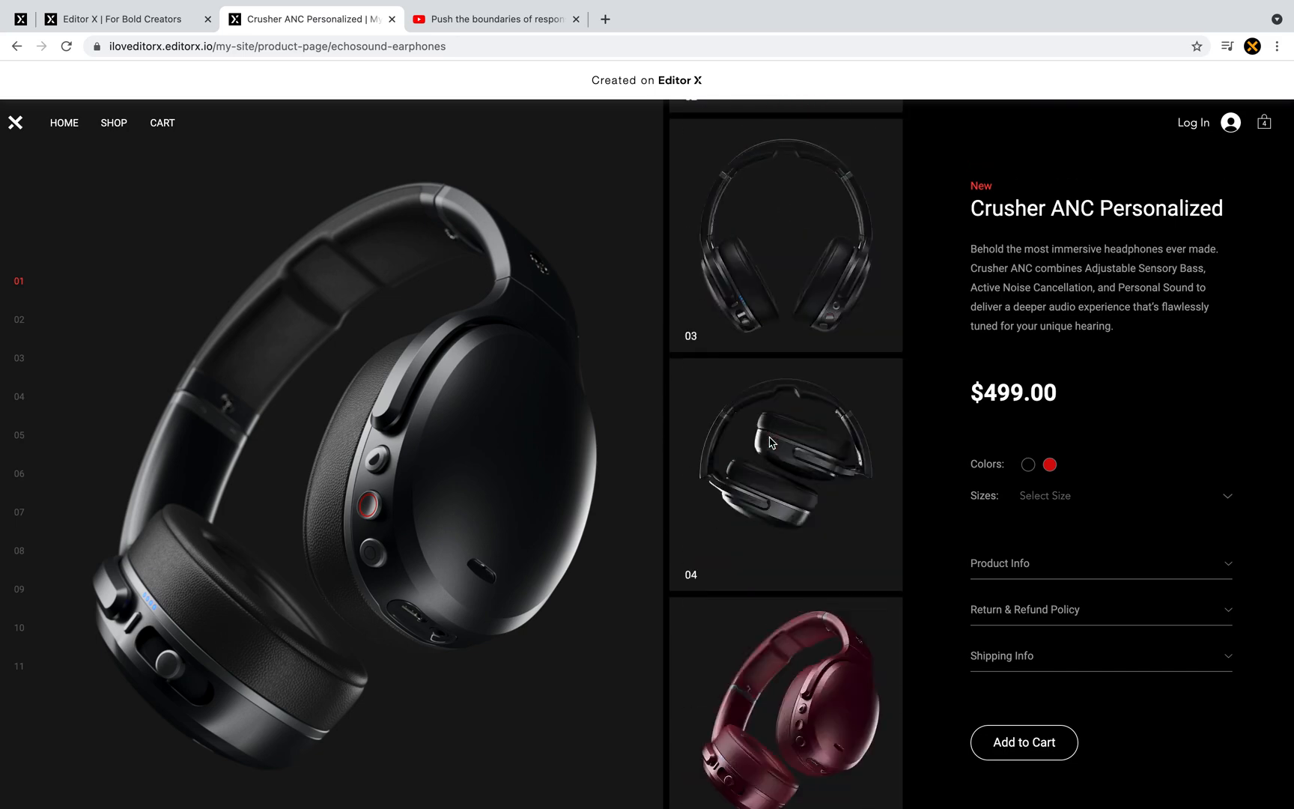
pyautogui.scroll(-10, 770, 442)
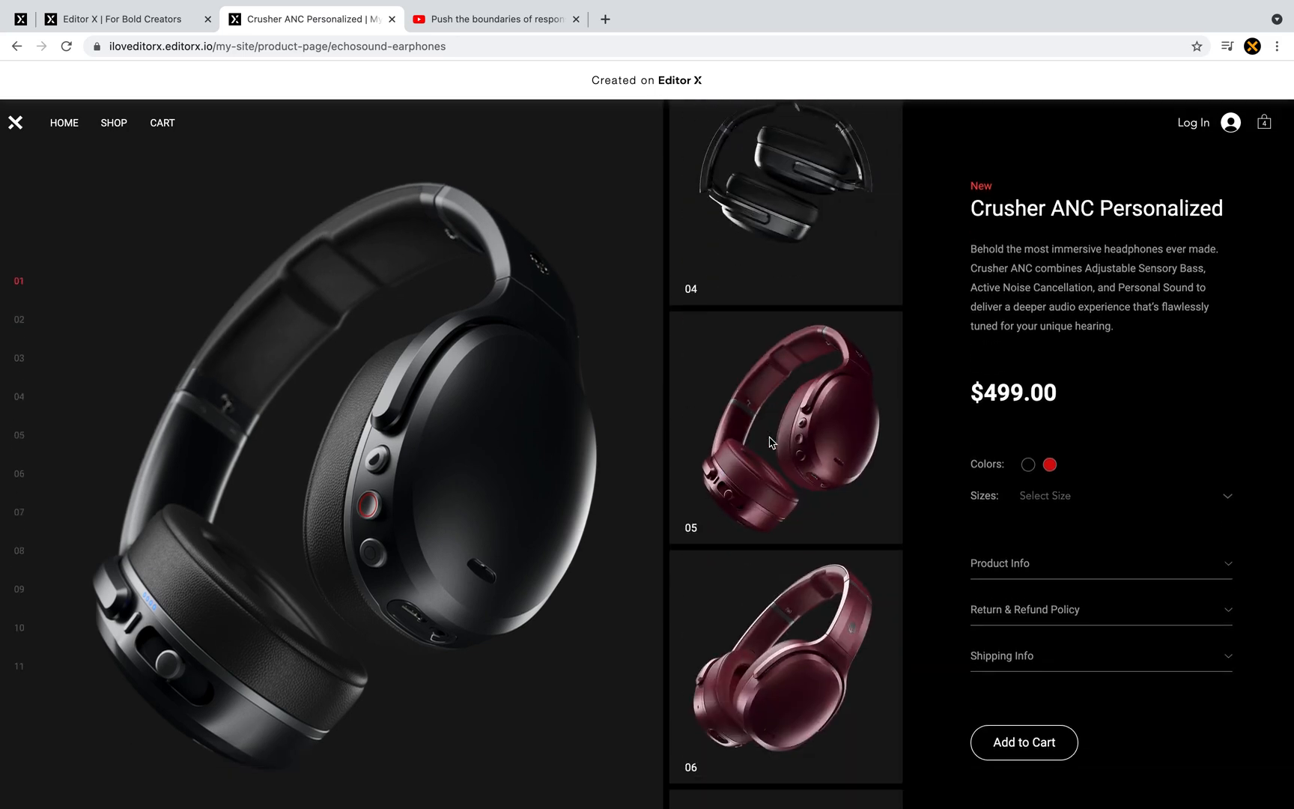
pyautogui.scroll(-7, 770, 442)
pyautogui.scroll(20, 770, 441)
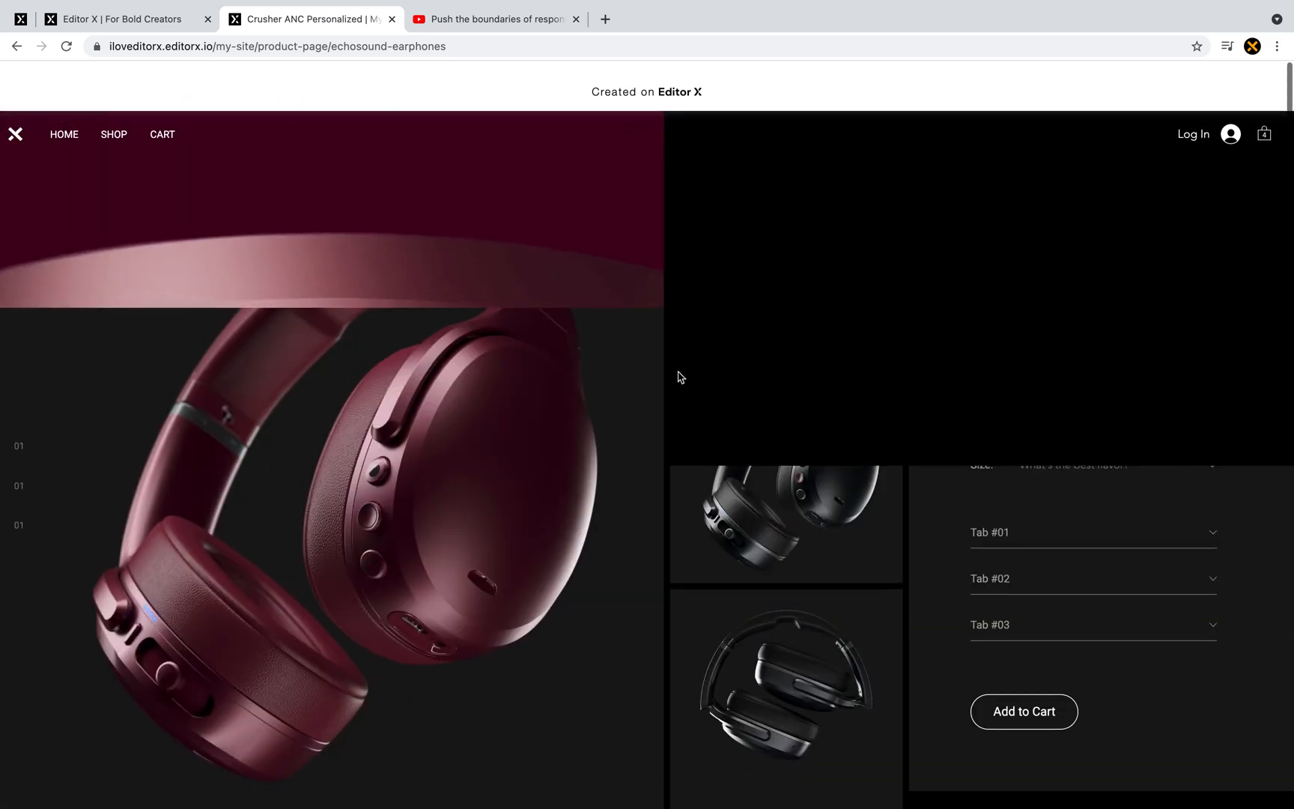
# - Return to the Editor X page editor and set the Main Media container's scroll effect to Sticky
pyautogui.click(142, 19)
pyautogui.click(323, 254)
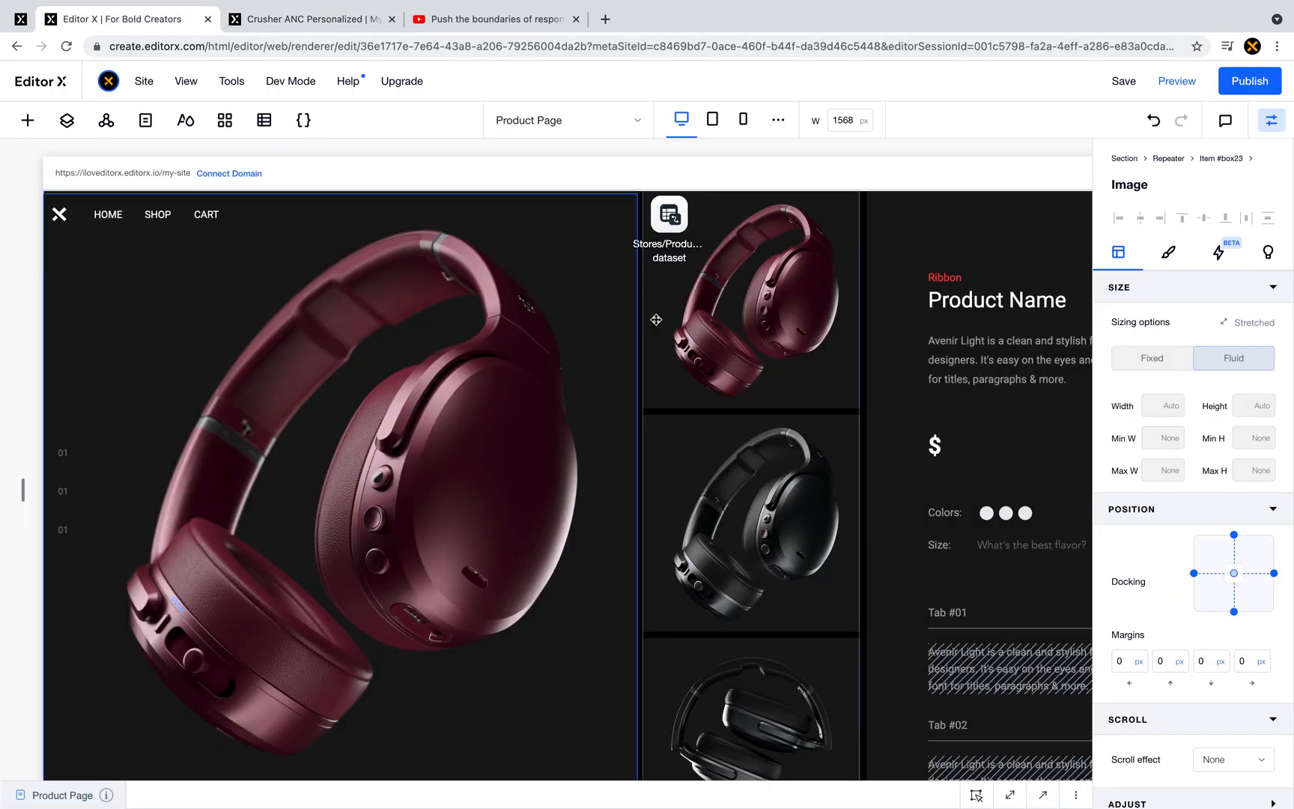
pyautogui.click(526, 243)
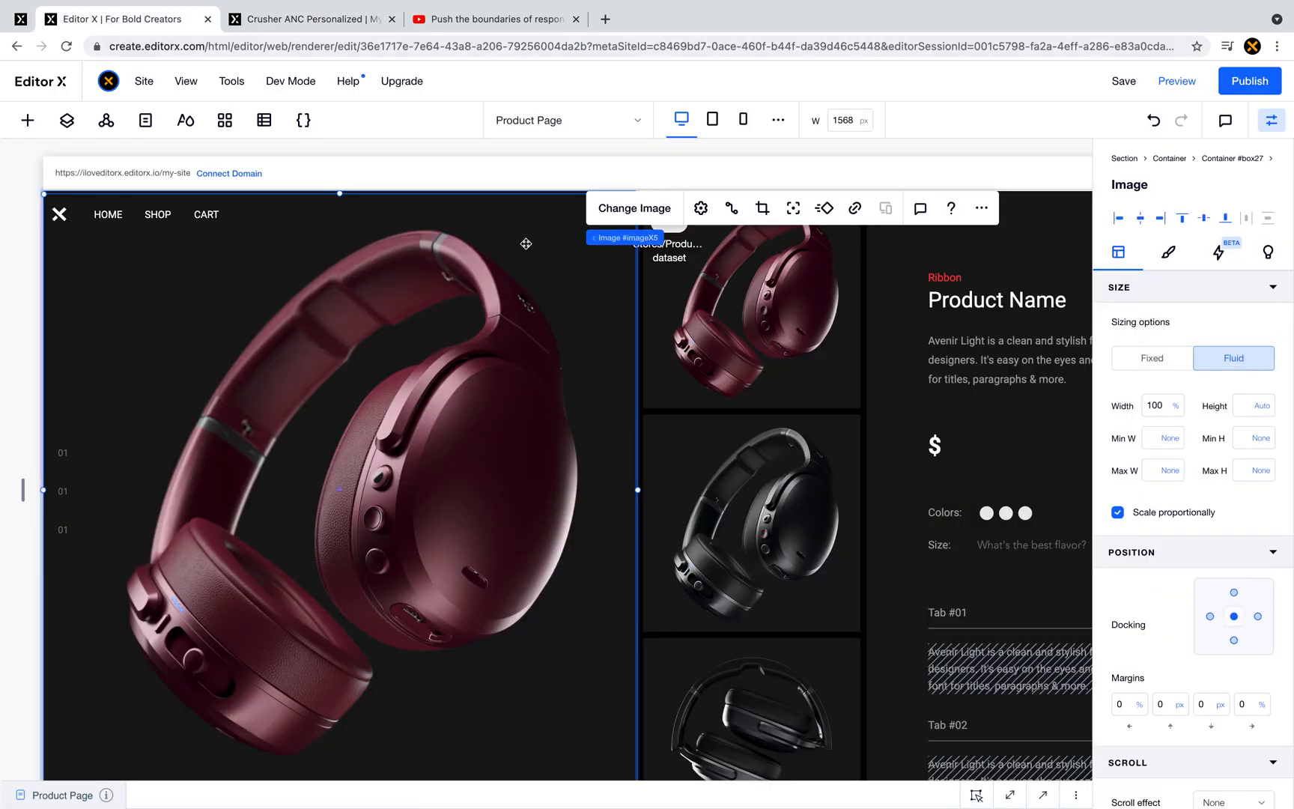
pyautogui.moveTo(635, 239)
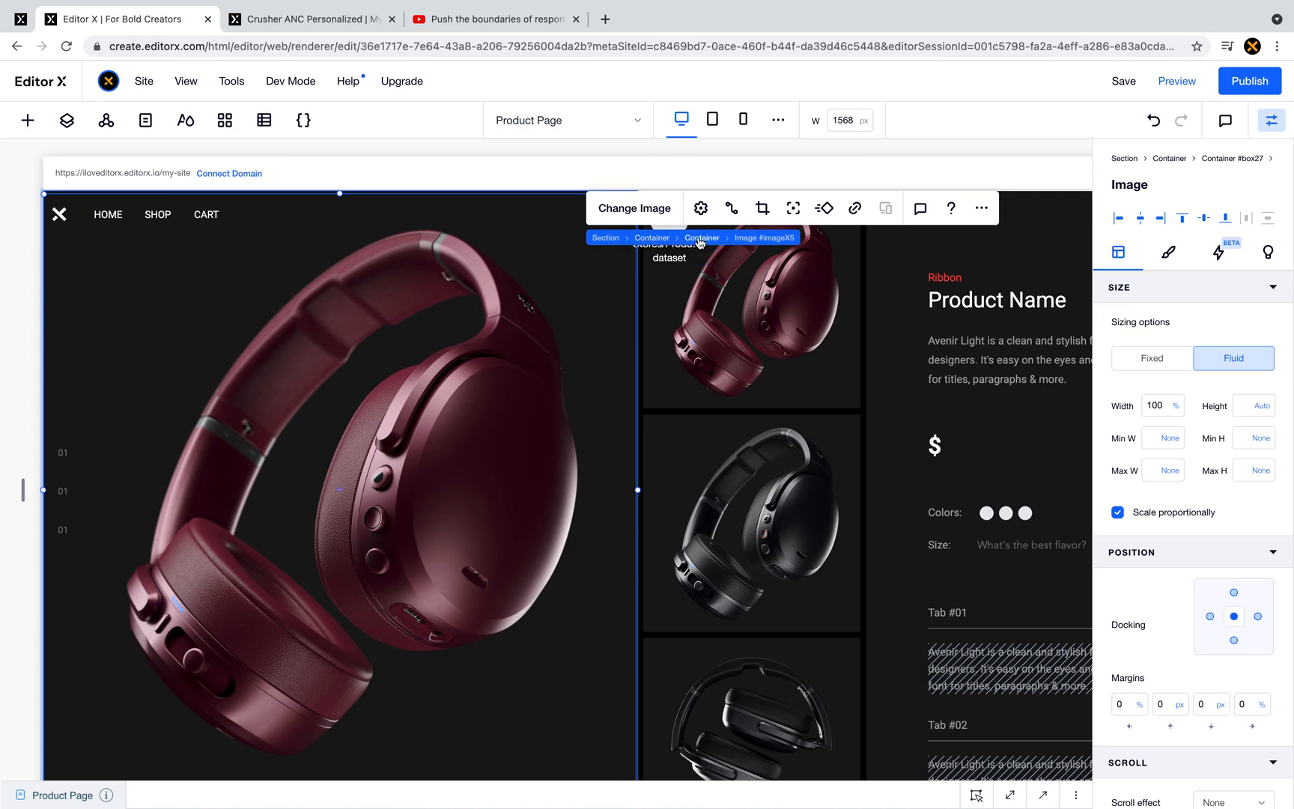
pyautogui.click(67, 121)
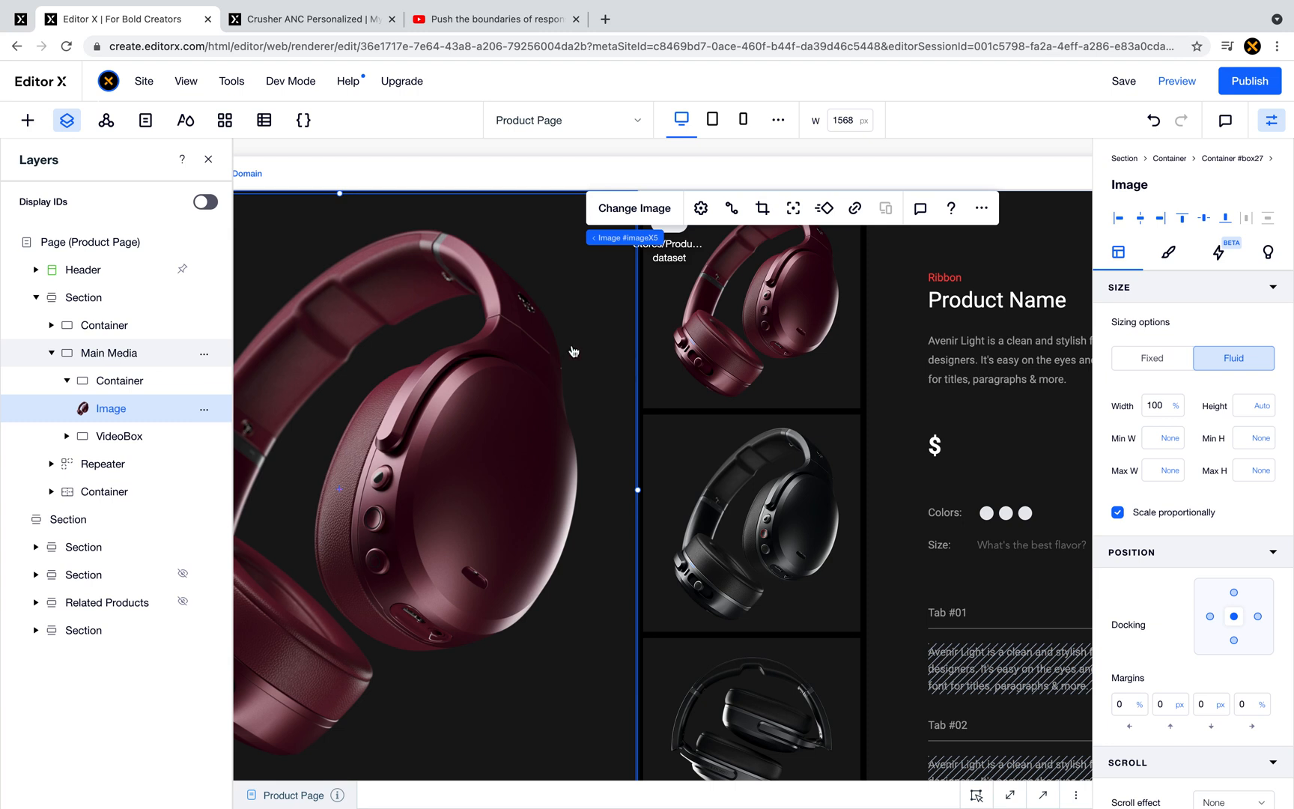
pyautogui.scroll(-5, 1187, 607)
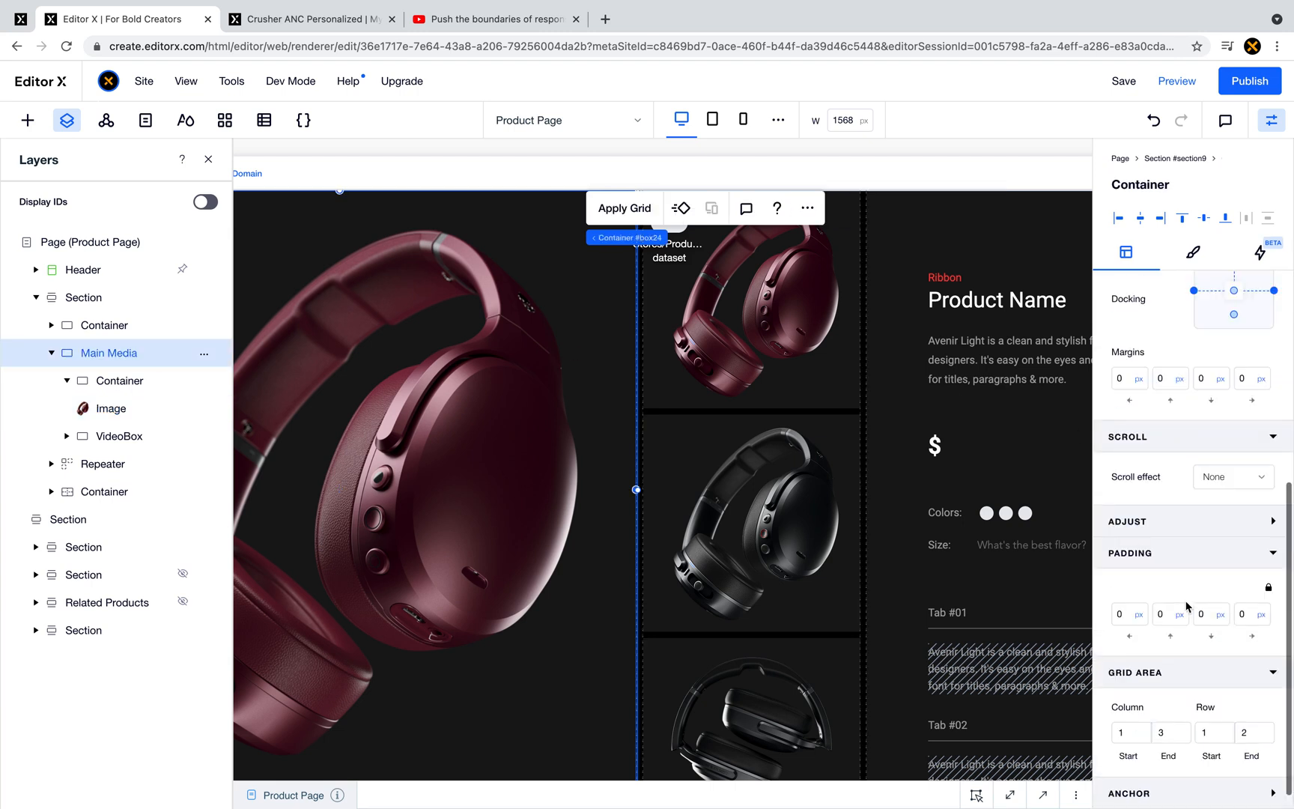
pyautogui.click(1224, 479)
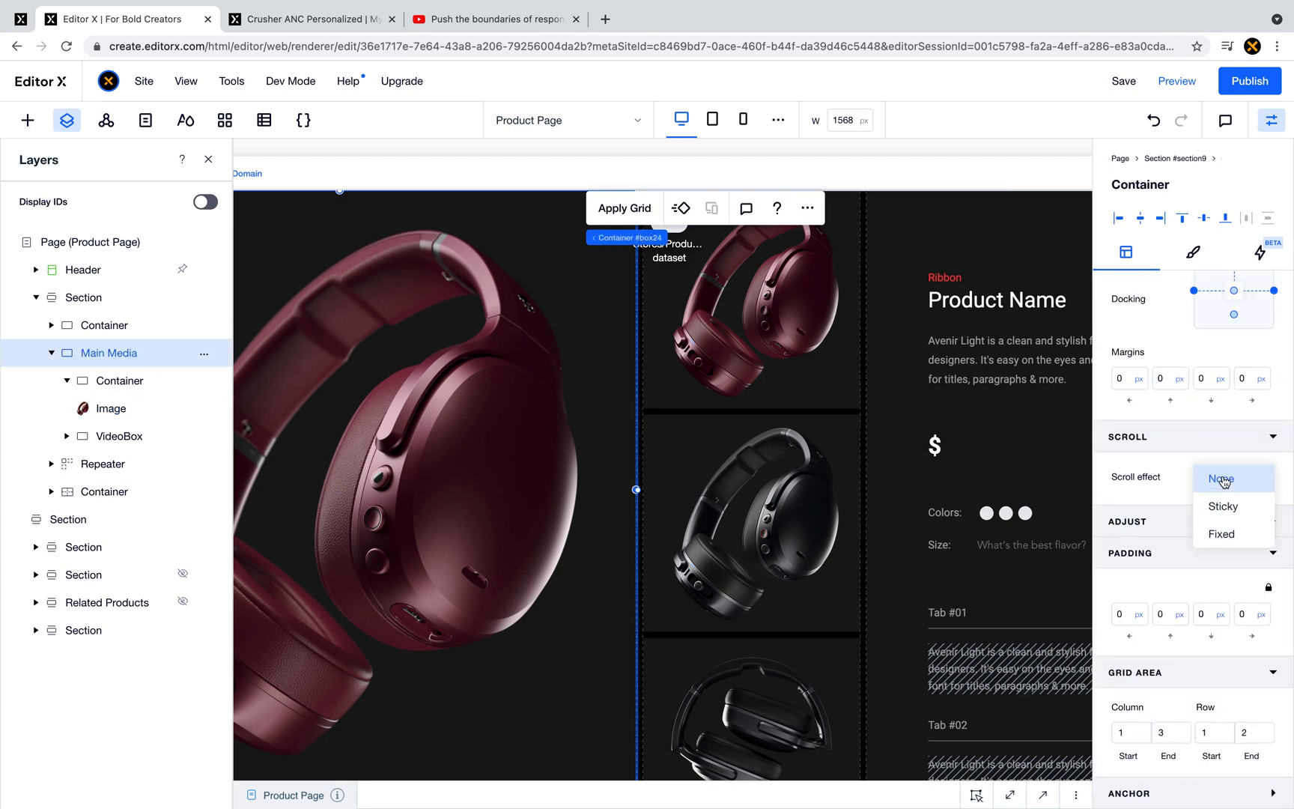
pyautogui.click(1225, 515)
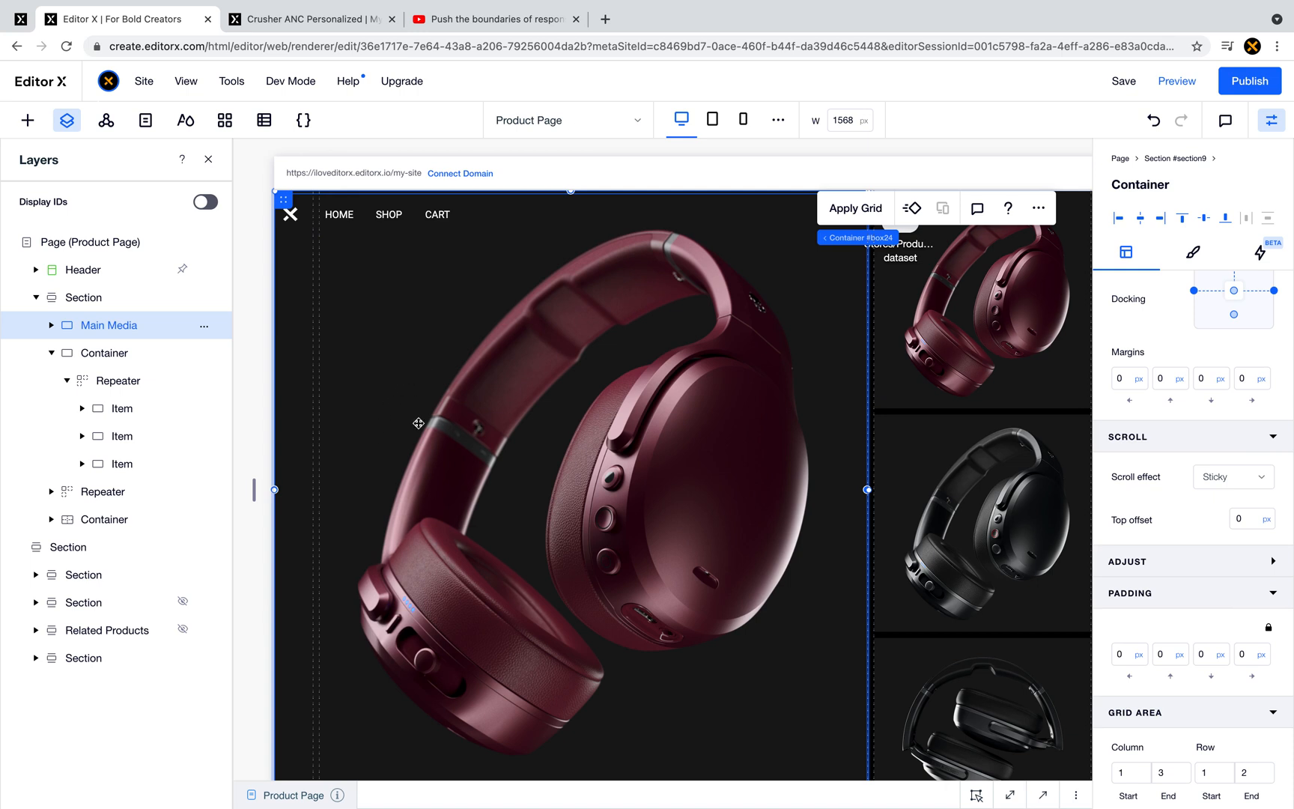
# - Rename the container holding the number repeater as Navbar and set its scroll effect to Sticky
pyautogui.click(112, 360)
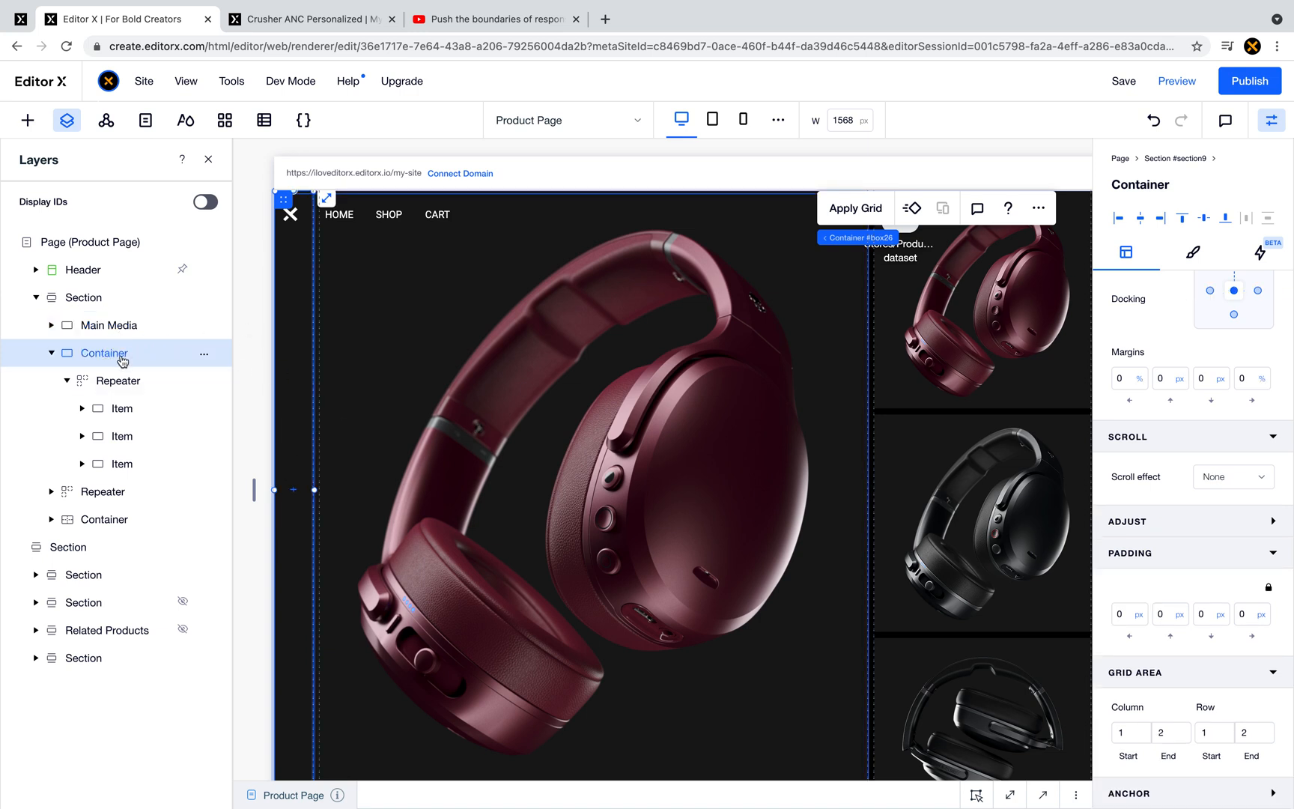
pyautogui.doubleClick(130, 358)
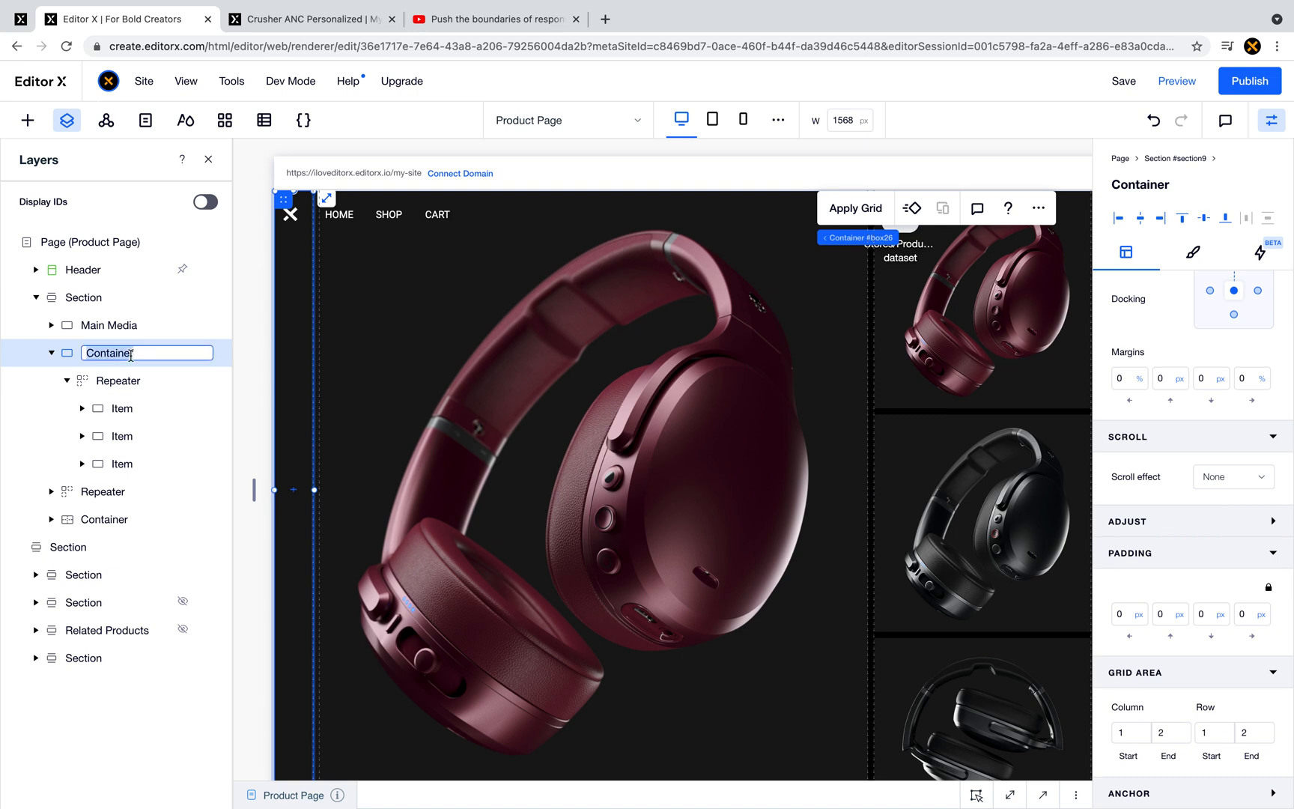
pyautogui.write('Navbar')
pyautogui.press('Return')
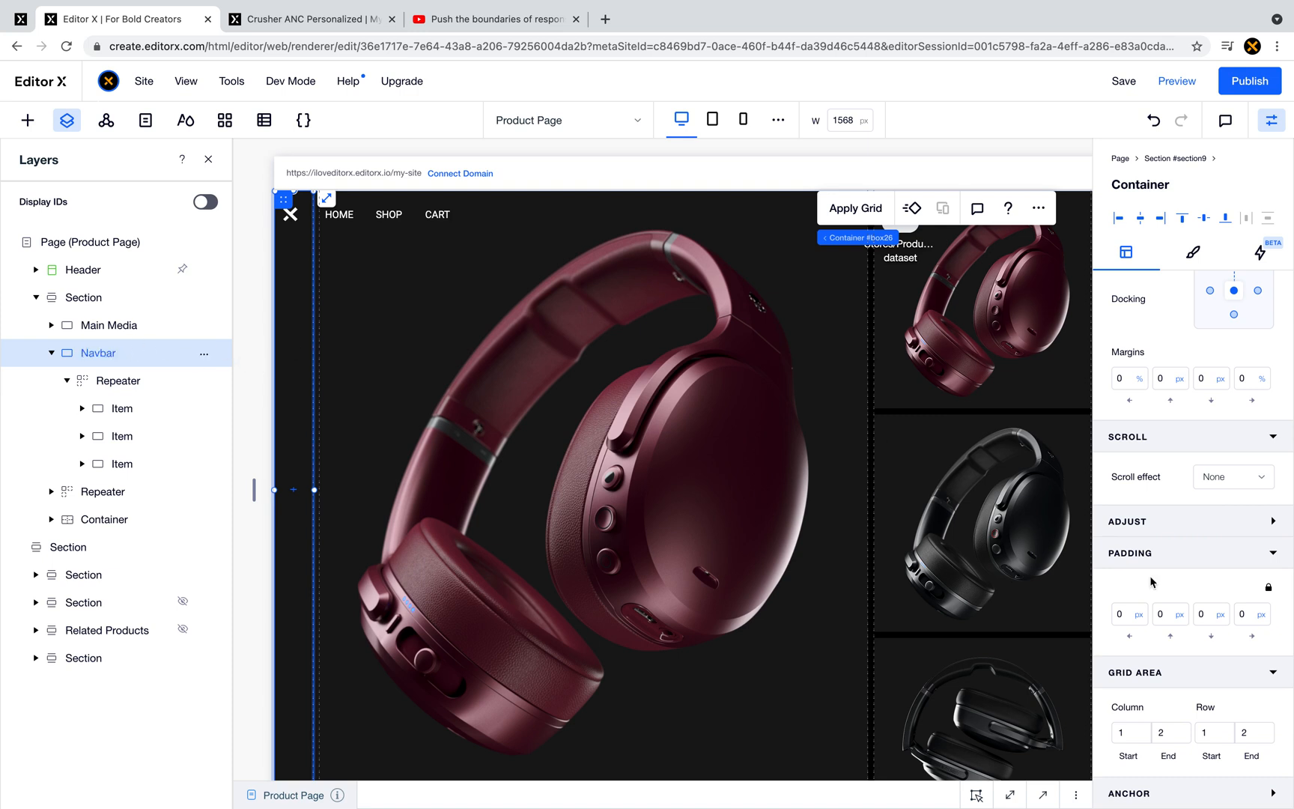
pyautogui.click(1232, 479)
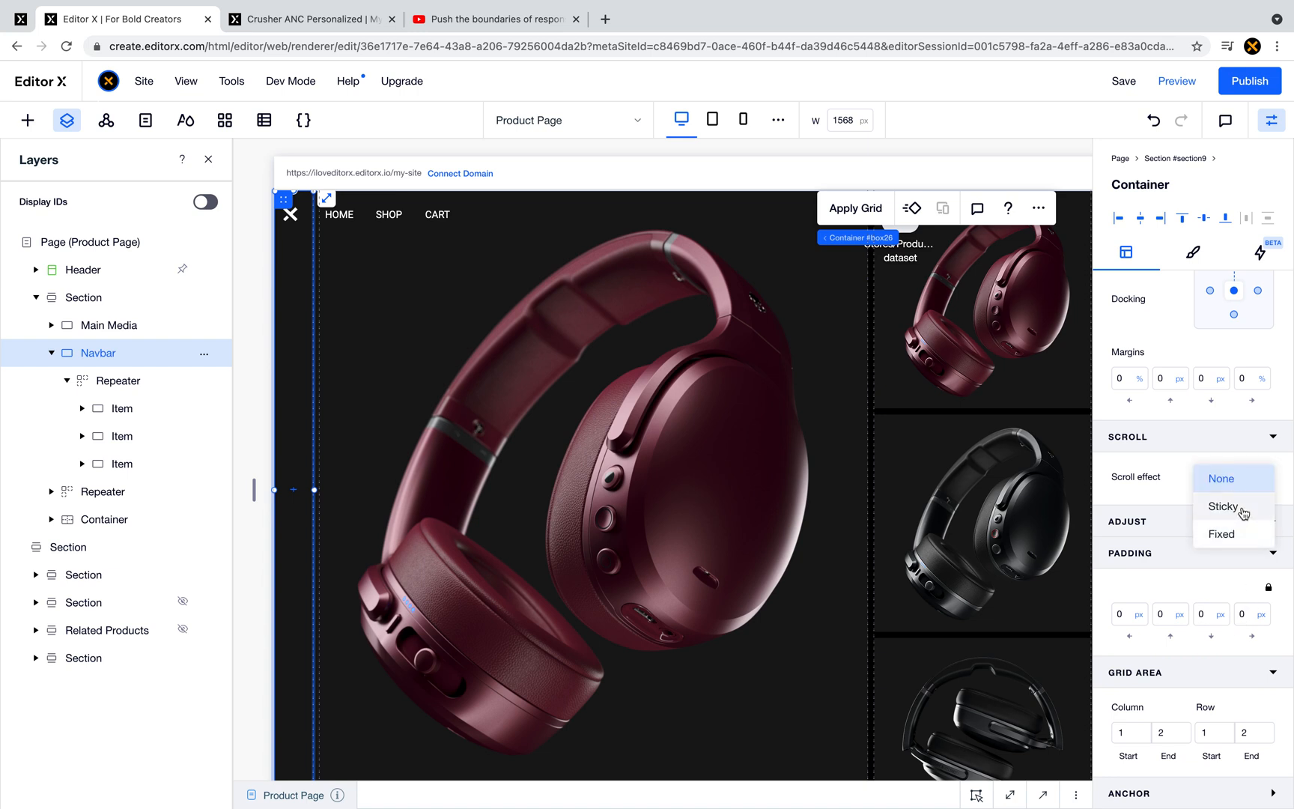
pyautogui.click(1244, 513)
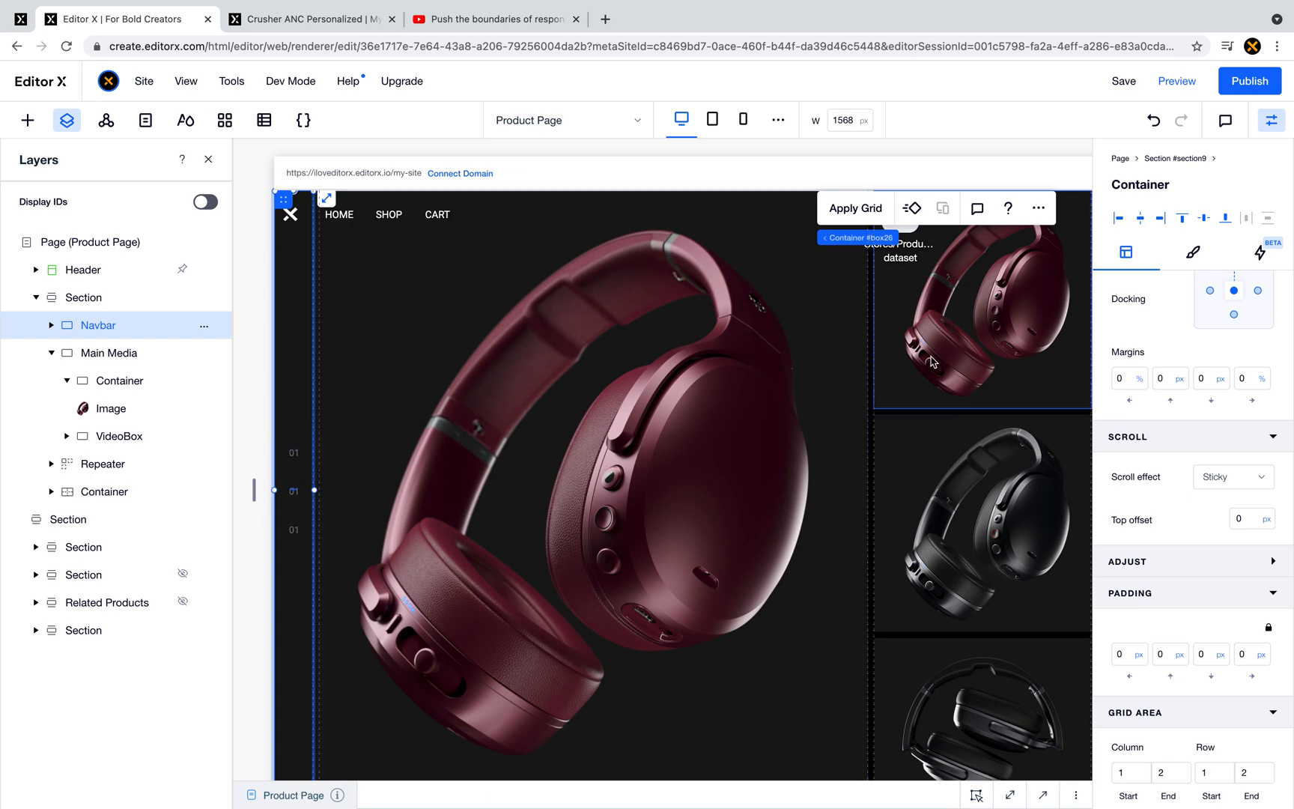
# - Set the scroll effect of the product info container in the first section to Sticky
pyautogui.hscroll(8, 921, 299)
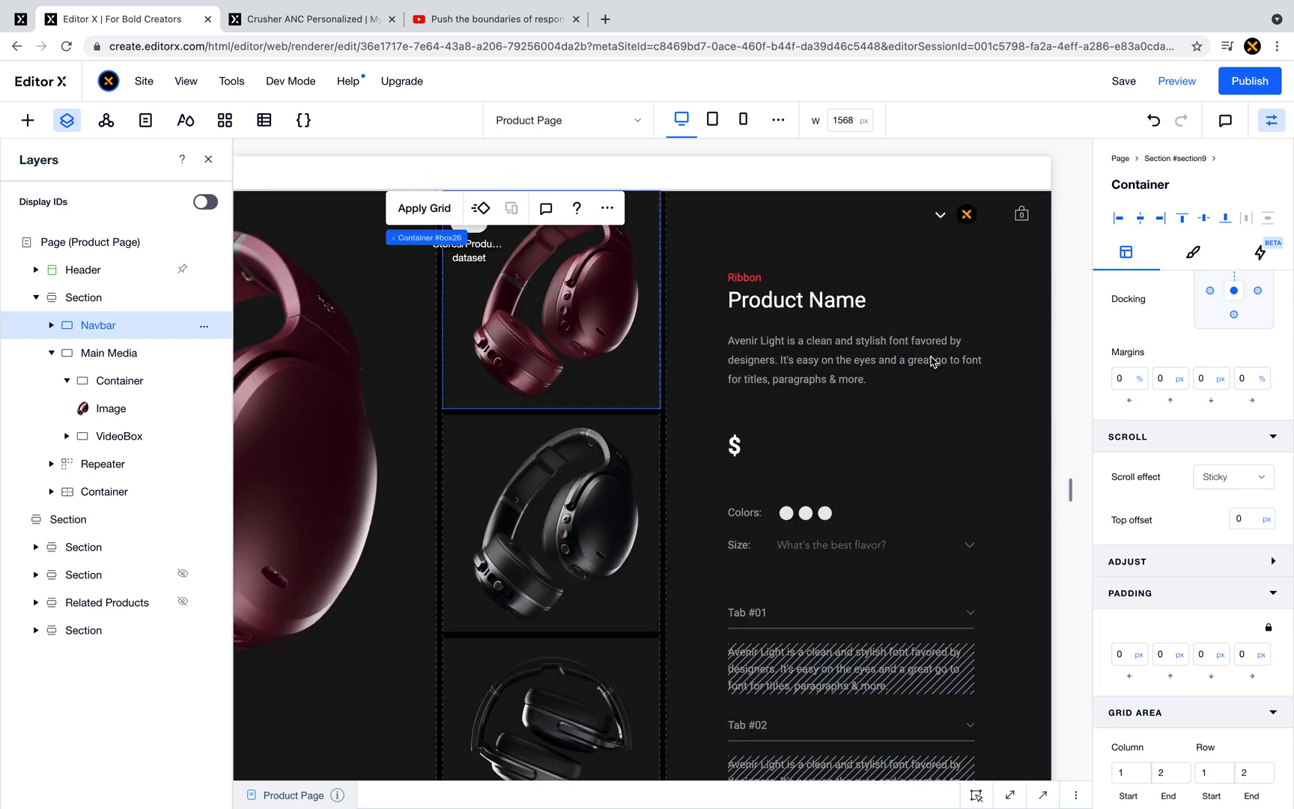
pyautogui.click(845, 240)
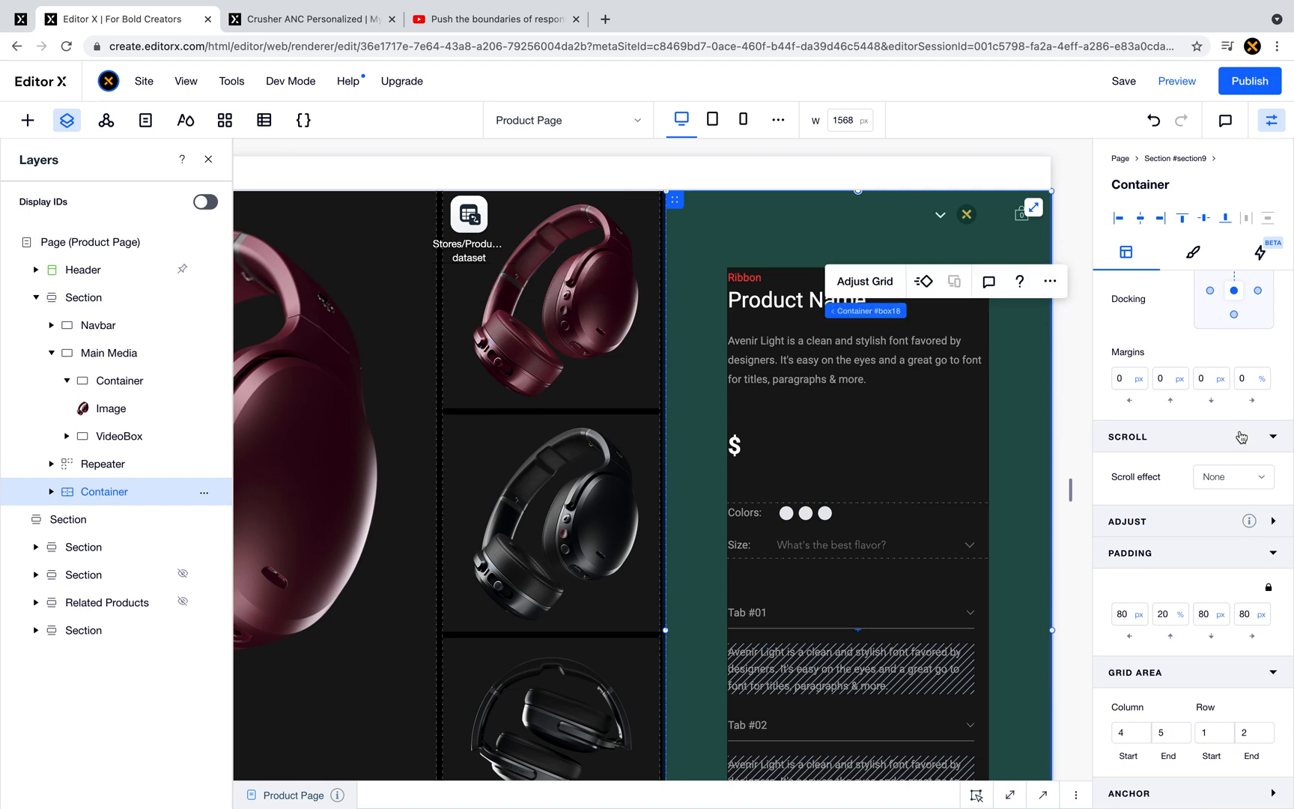
pyautogui.scroll(5, 1232, 594)
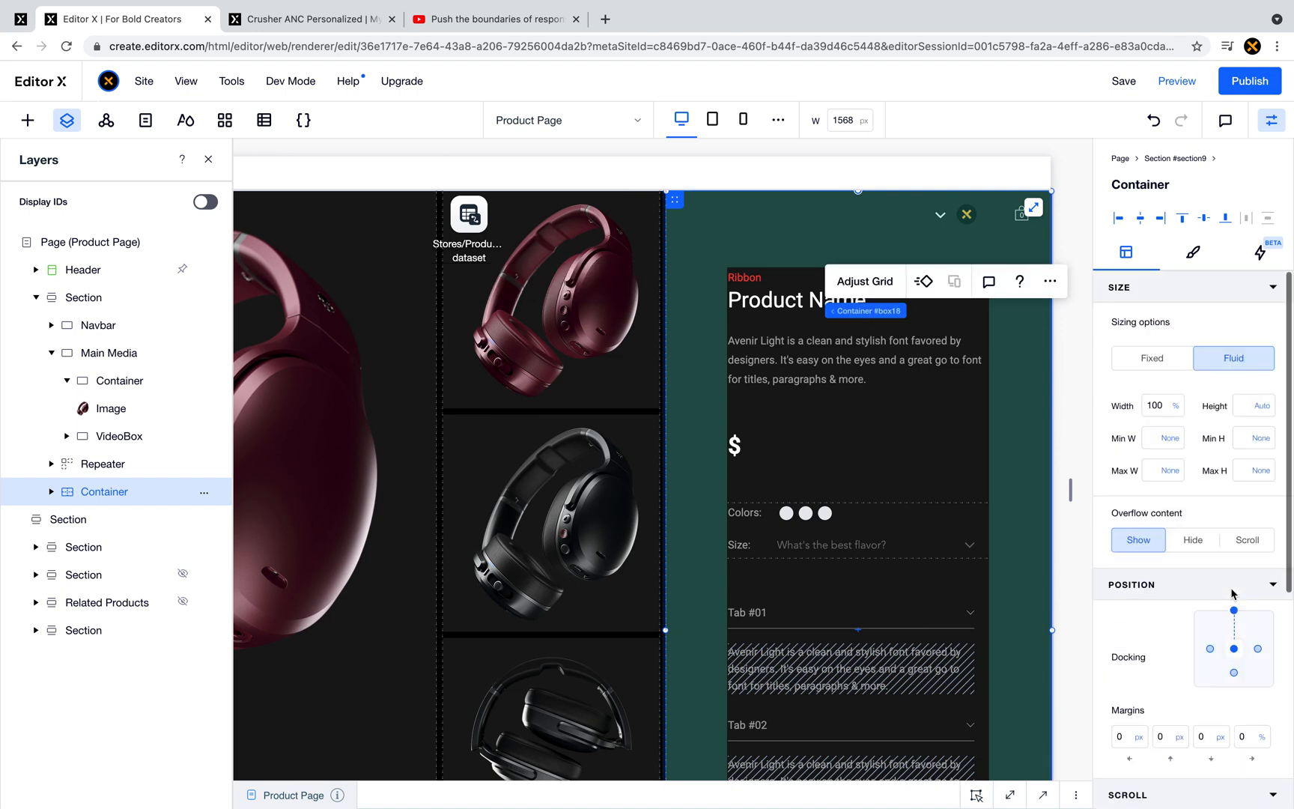
pyautogui.click(202, 497)
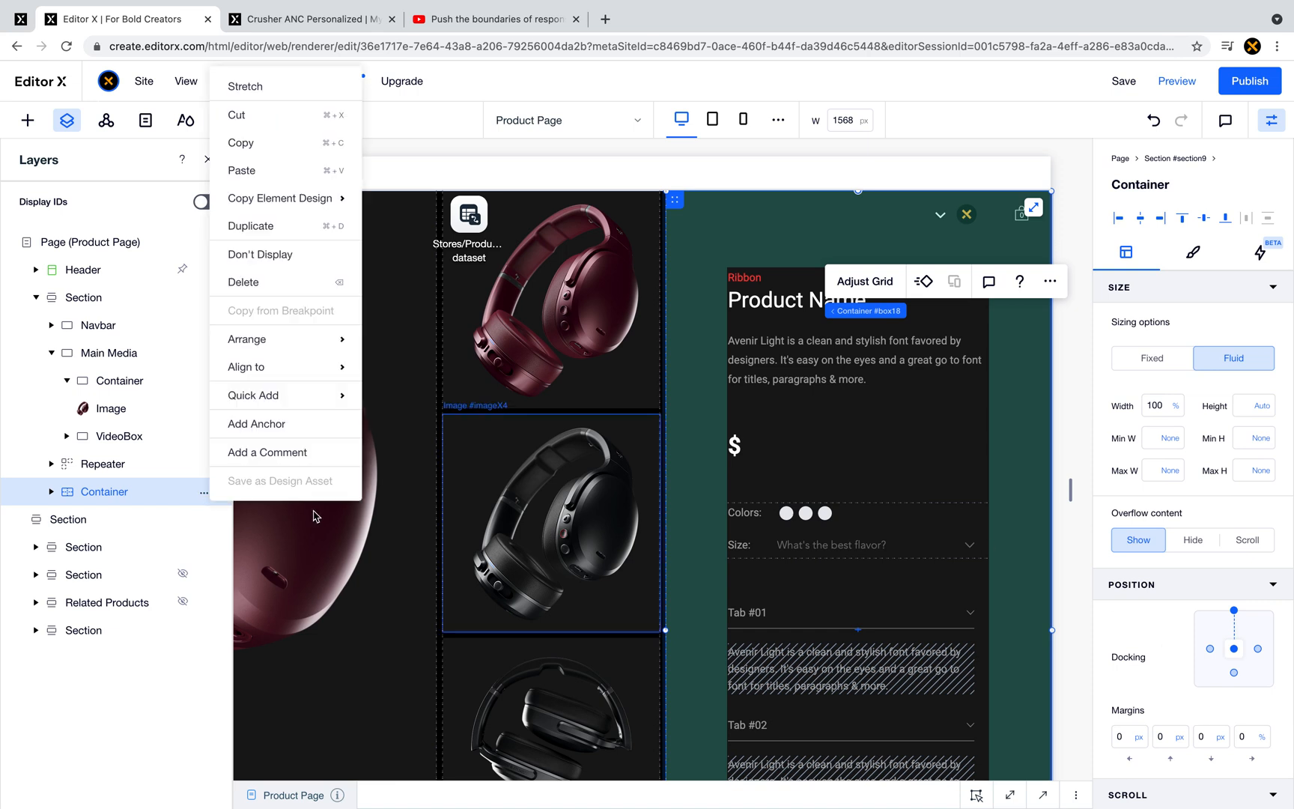
pyautogui.scroll(-5, 1228, 738)
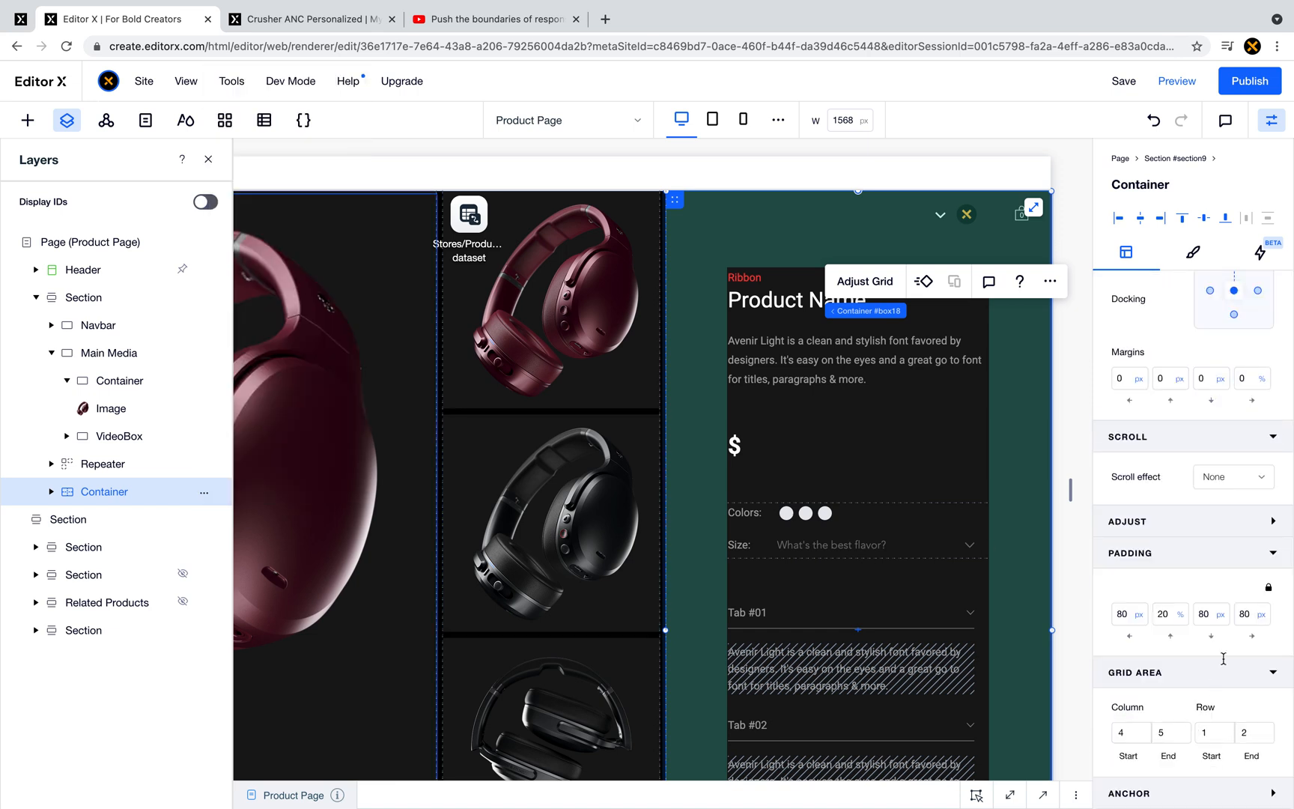
pyautogui.click(1232, 484)
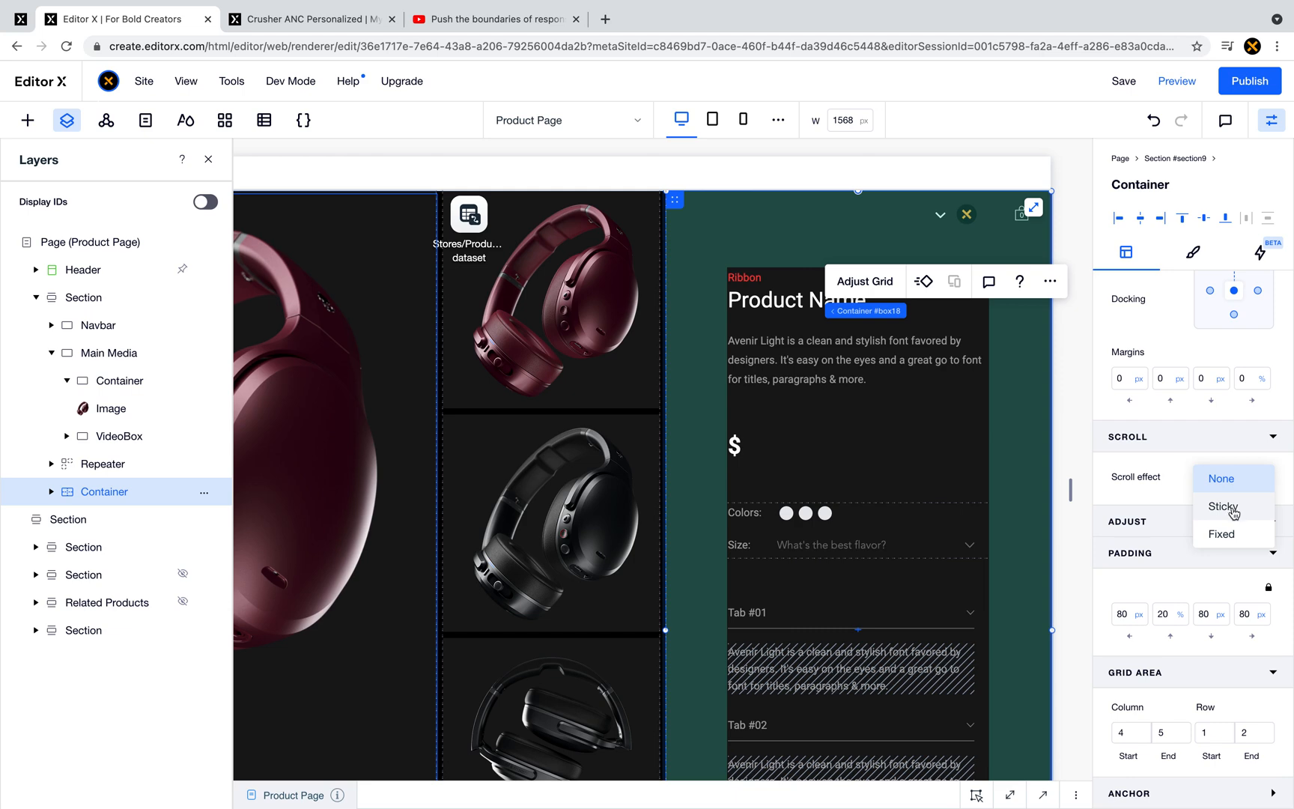
pyautogui.click(1235, 513)
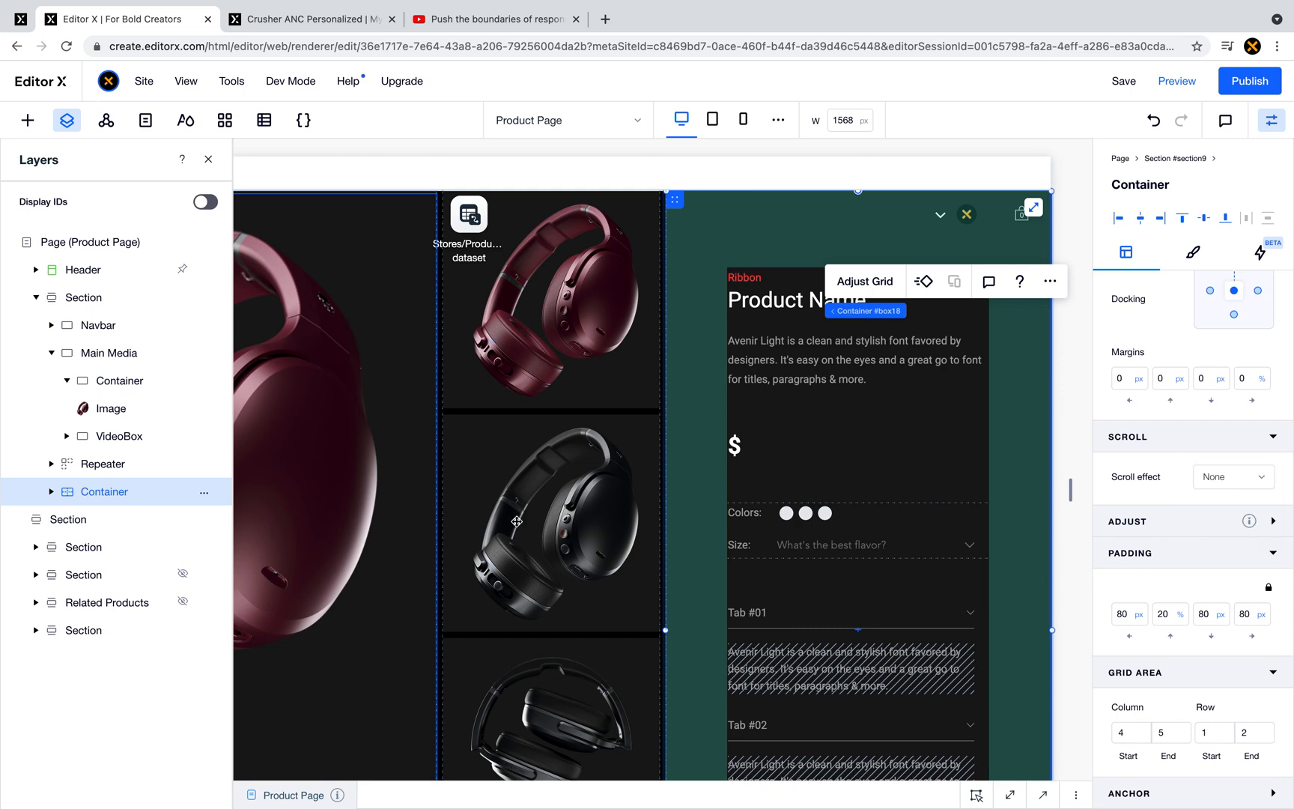
# - Check the sizing of the finished section's product info container and set the new product info container's minimum height to 100 vh
pyautogui.scroll(-5, 725, 555)
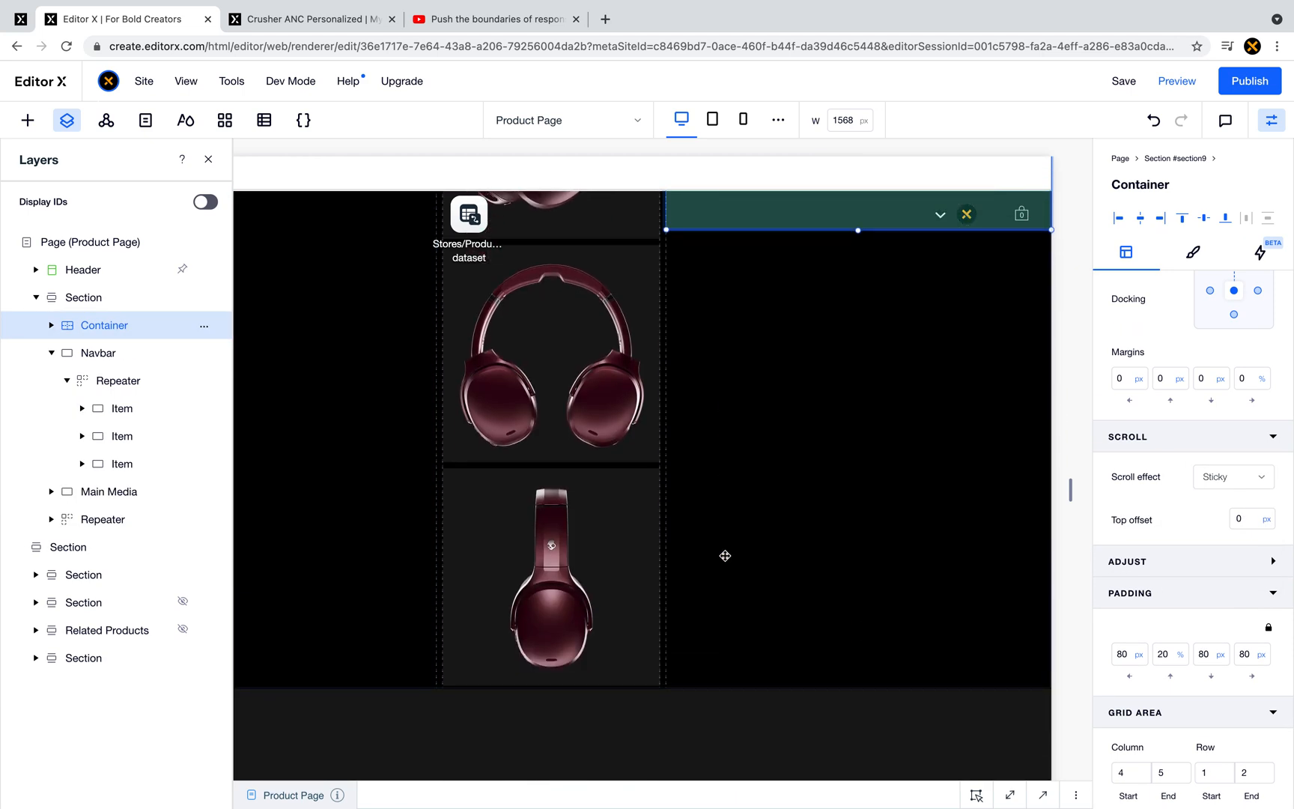
pyautogui.scroll(-5, 725, 555)
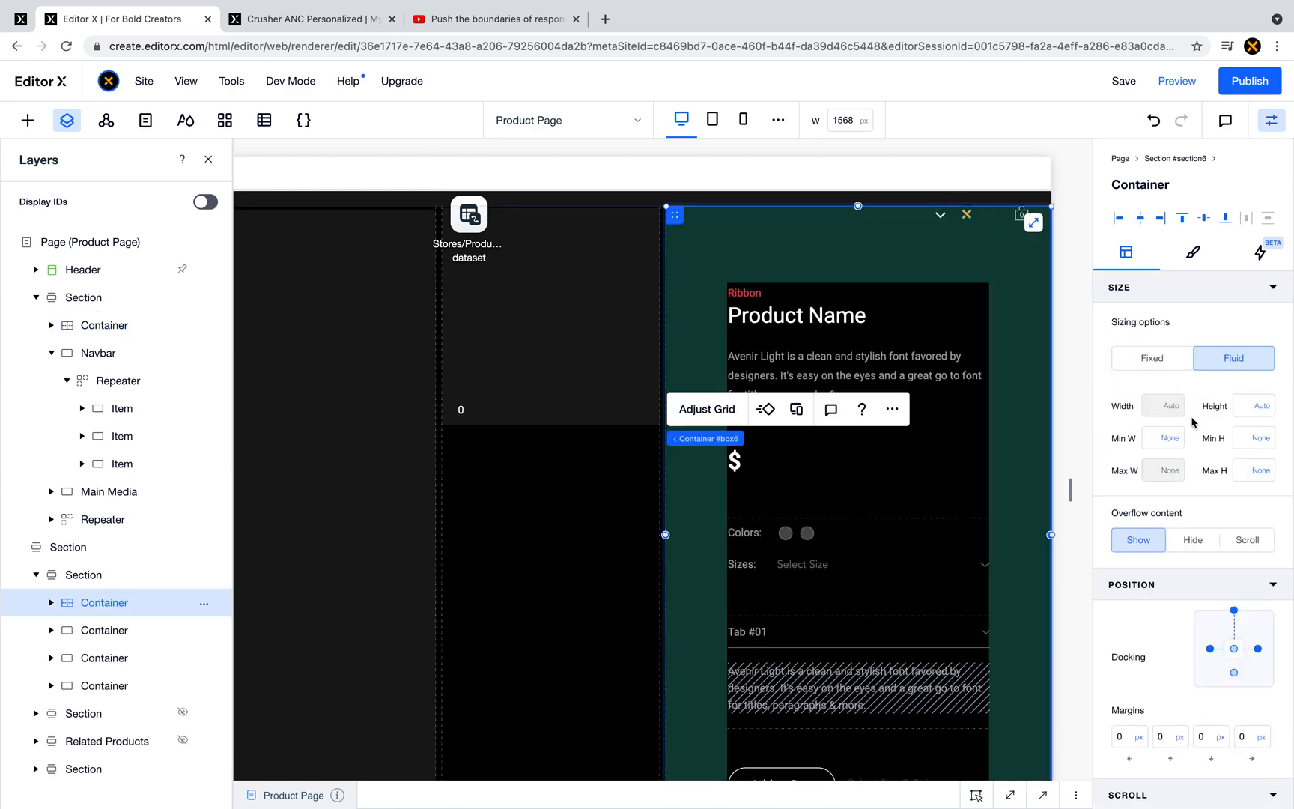
pyautogui.scroll(-7, 900, 518)
pyautogui.scroll(7, 901, 518)
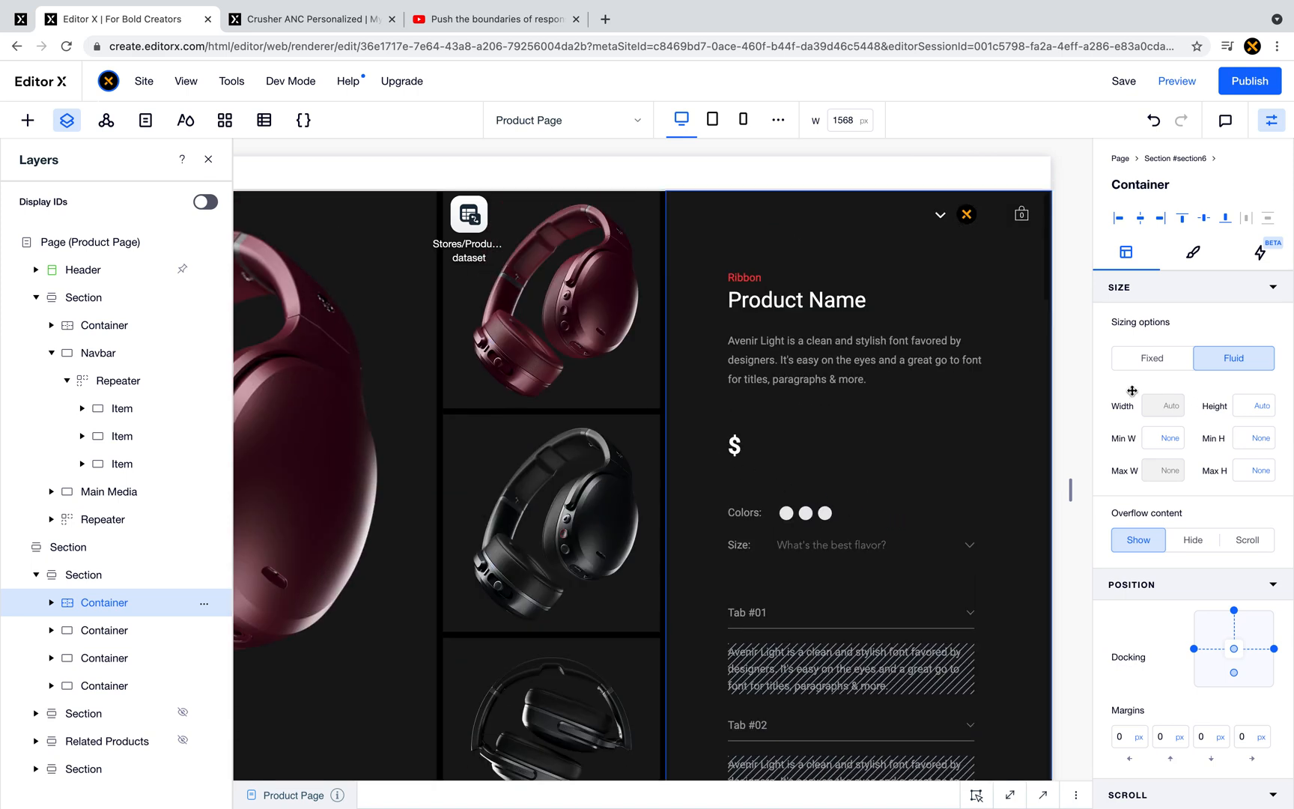
pyautogui.click(1242, 408)
pyautogui.click(1245, 440)
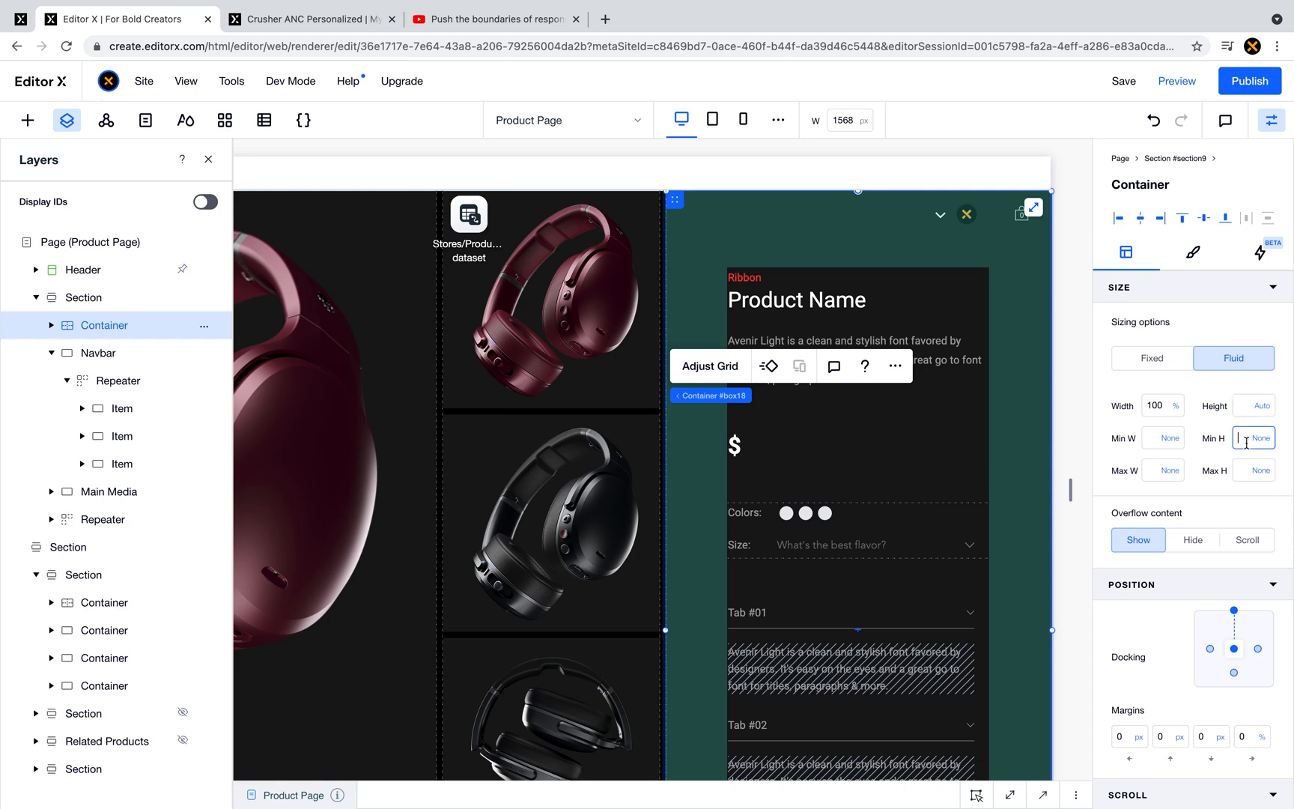
pyautogui.write('100vh')
pyautogui.press('Return')
# - Publish the site and reload the live product page
pyautogui.hscroll(-3, 805, 528)
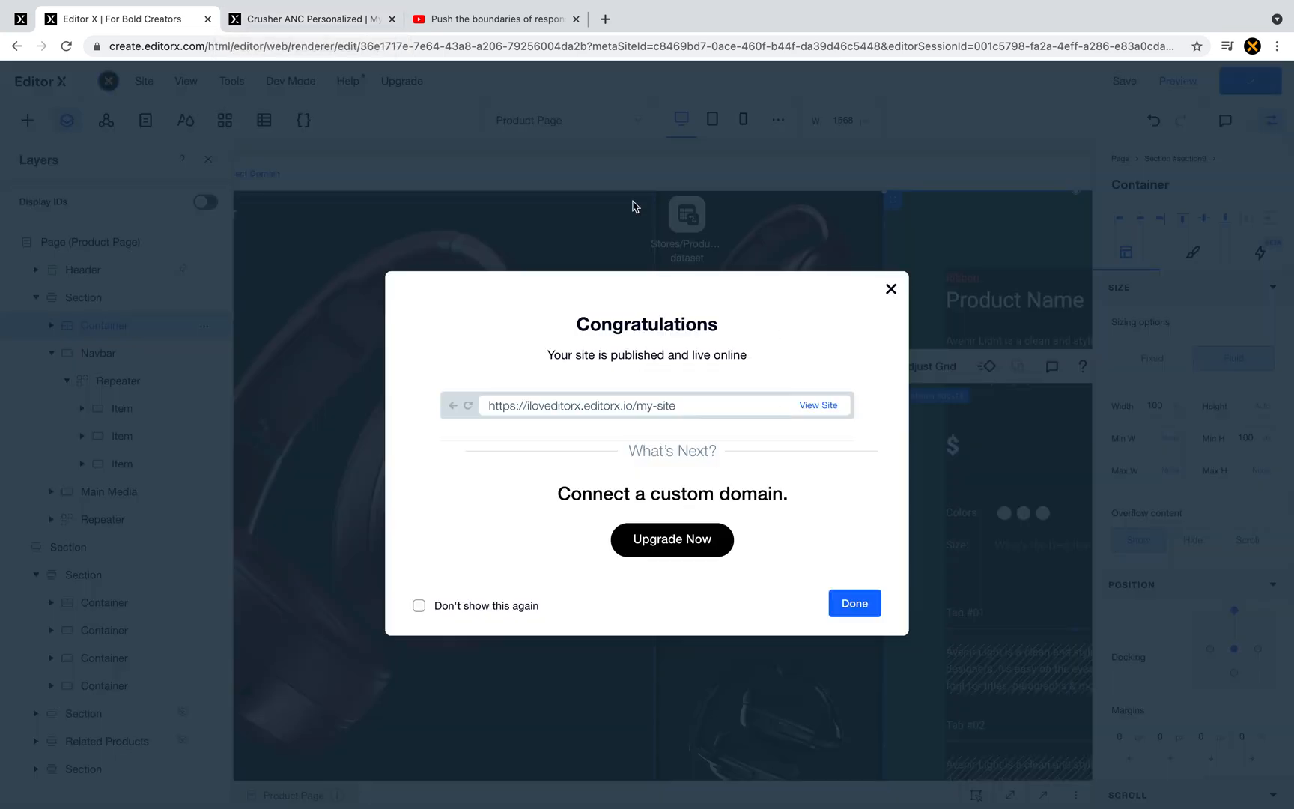
pyautogui.click(349, 18)
pyautogui.click(73, 47)
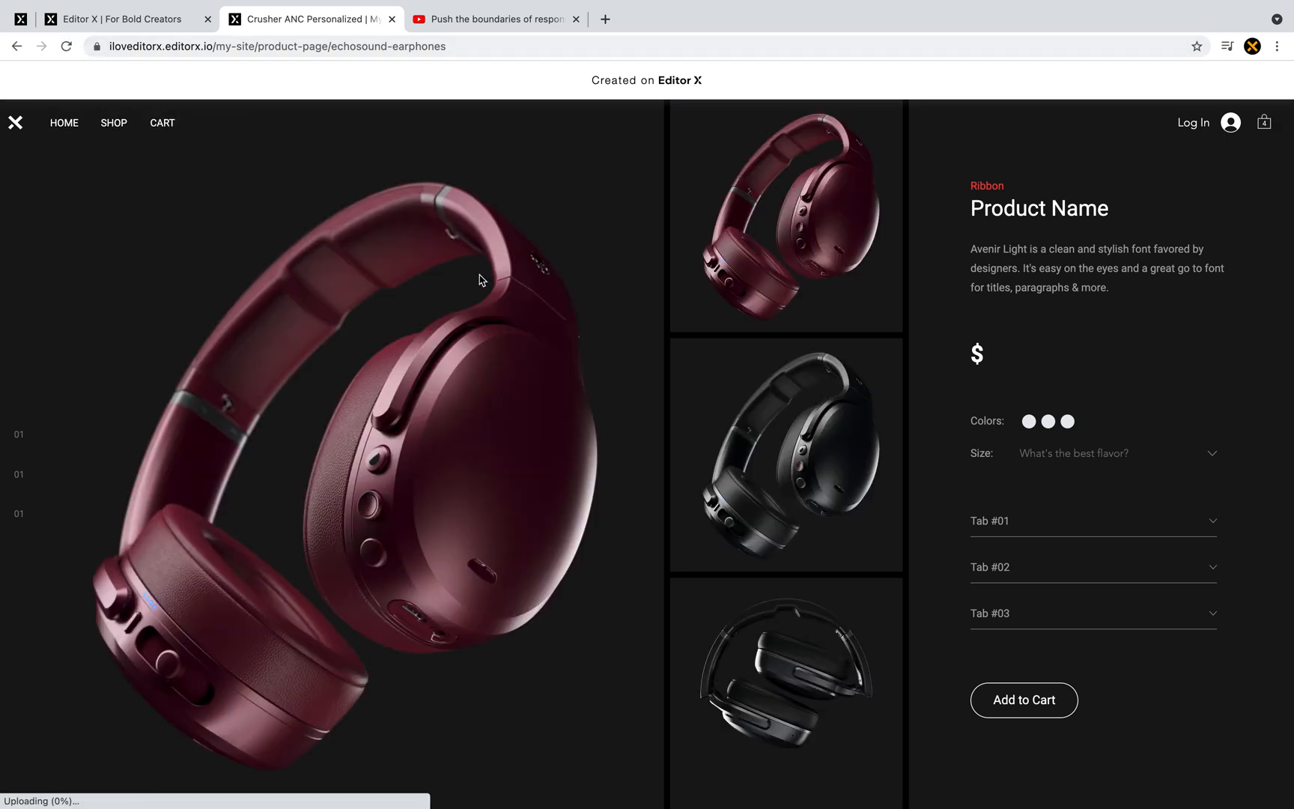
# - Examine how the main media, number navbar, thumbnails and product info scroll on the live page, and view the YouTube reference design
pyautogui.scroll(-3, 479, 280)
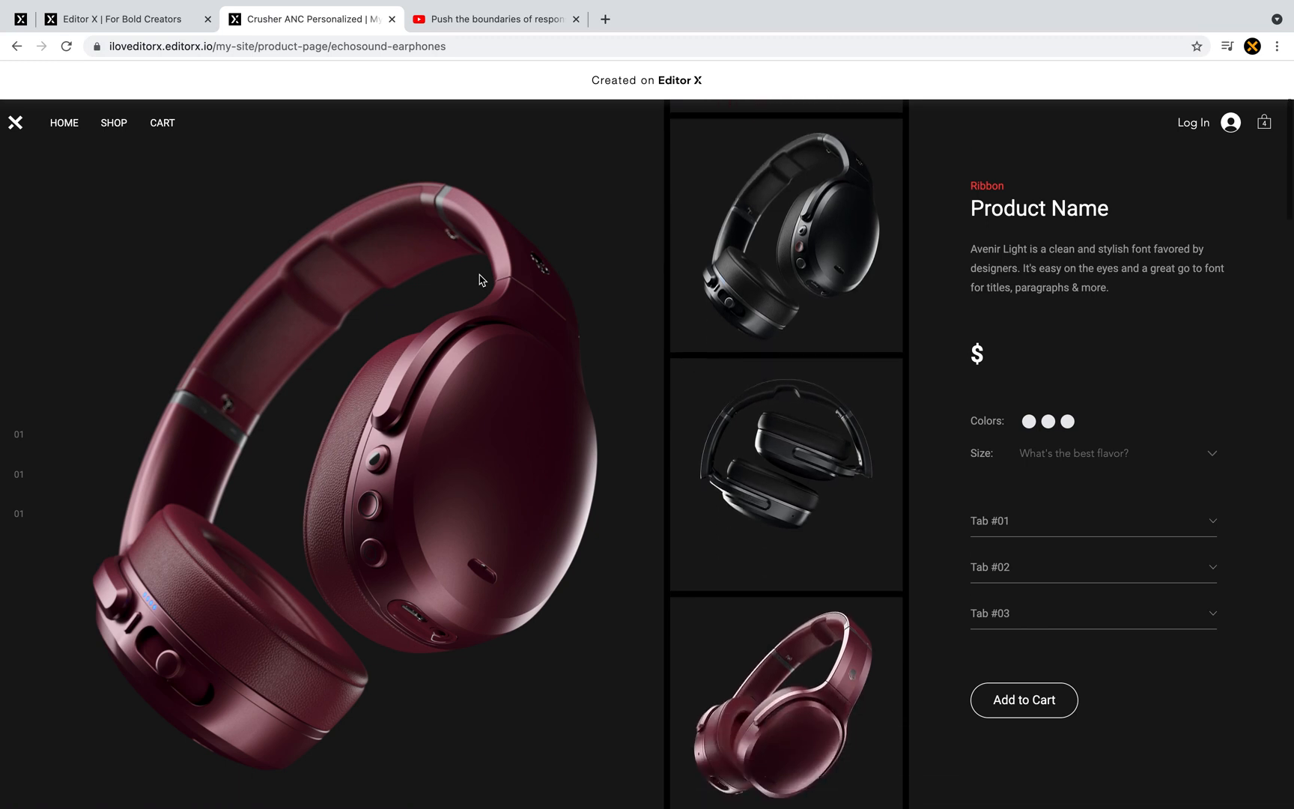
pyautogui.scroll(3, 479, 280)
pyautogui.scroll(1, 479, 280)
pyautogui.scroll(-3, 479, 280)
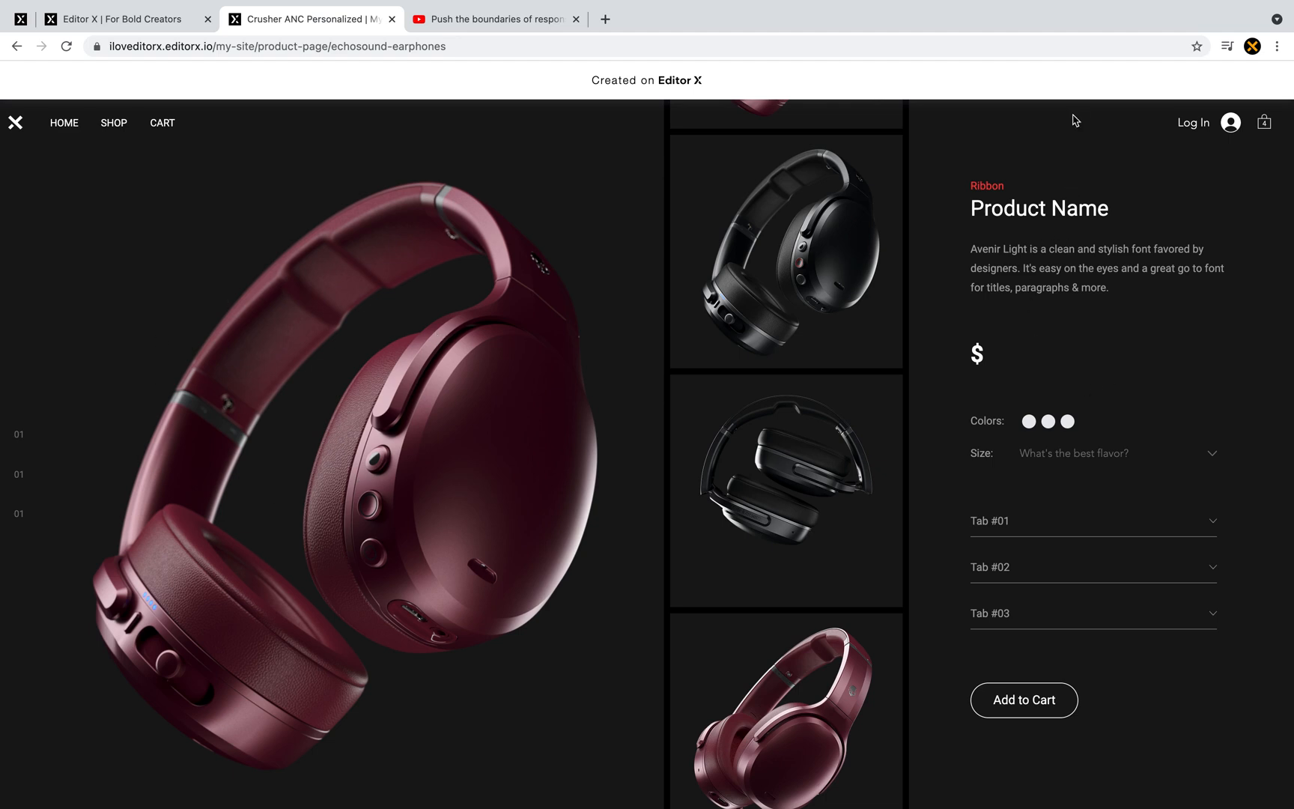
pyautogui.scroll(-3, 509, 199)
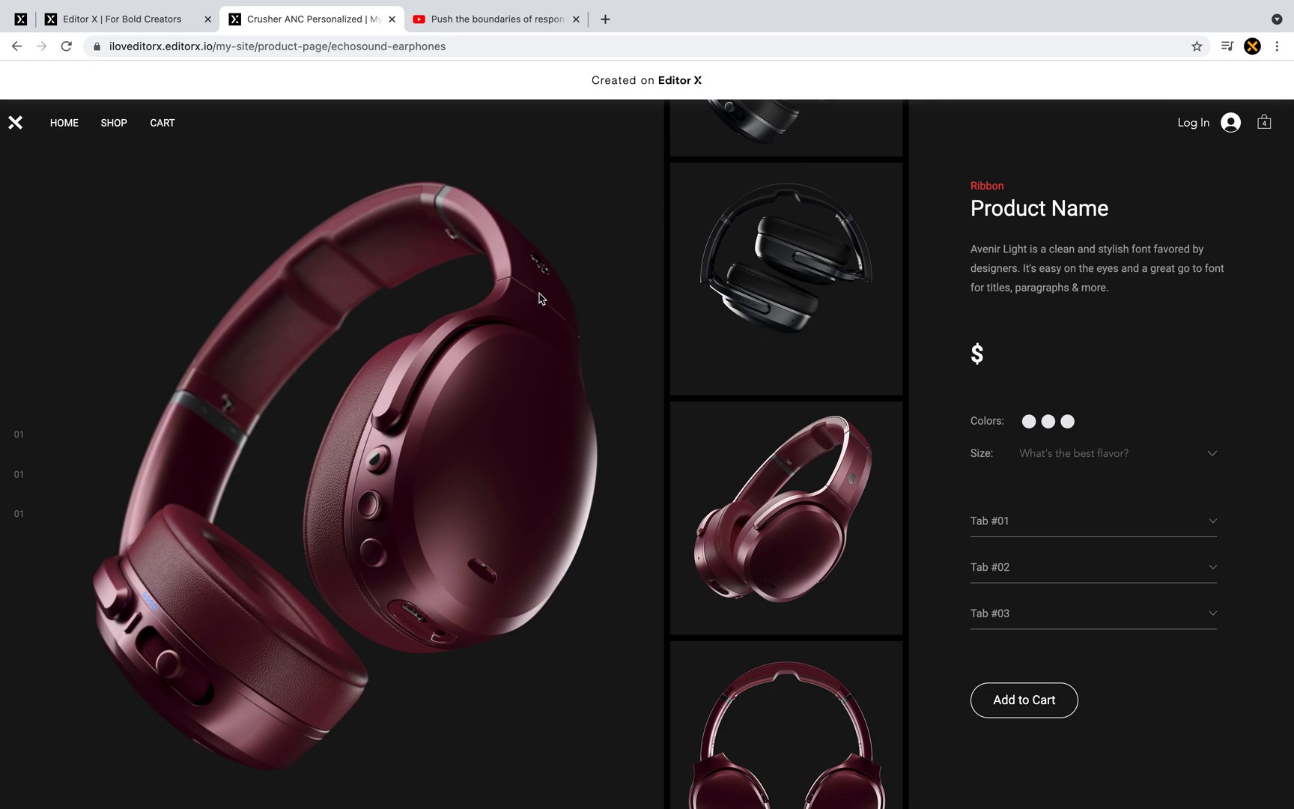
pyautogui.scroll(-5, 539, 298)
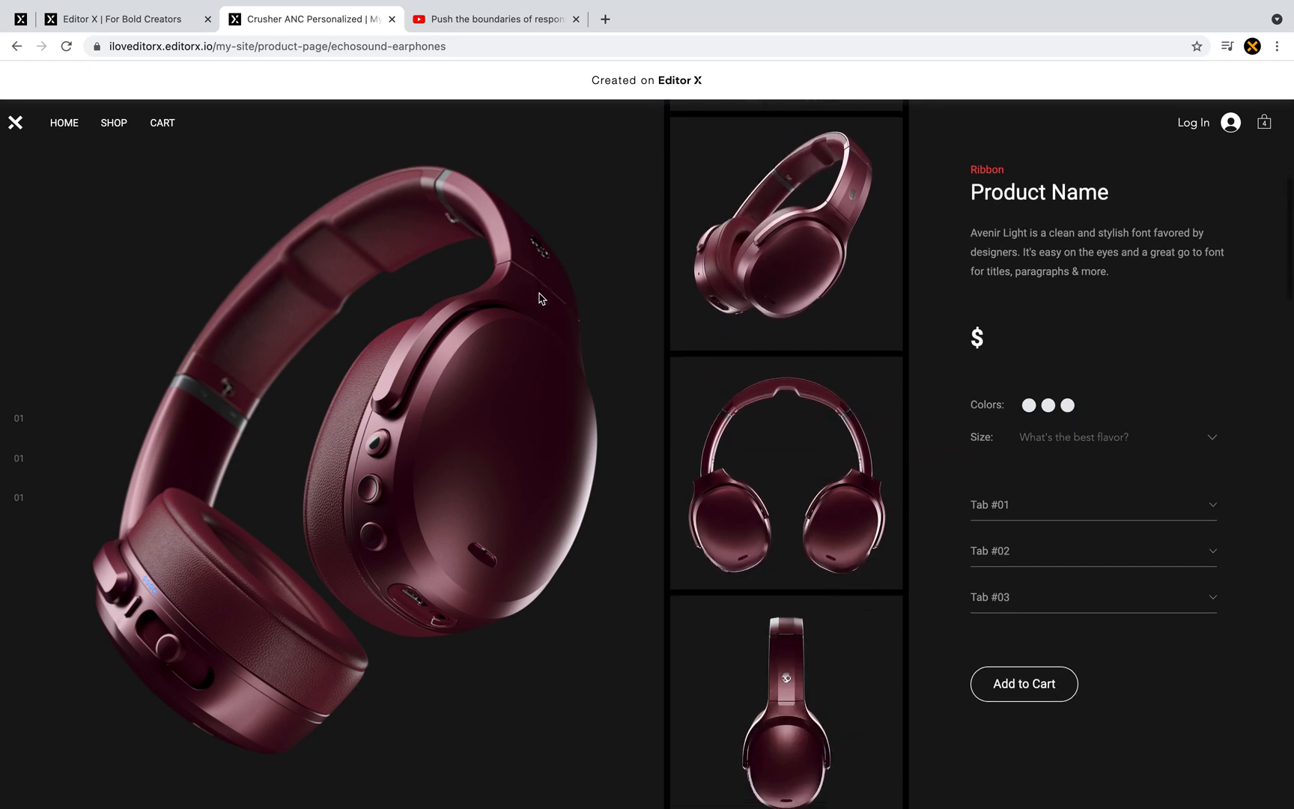
pyautogui.scroll(-3, 541, 298)
pyautogui.scroll(-5, 540, 299)
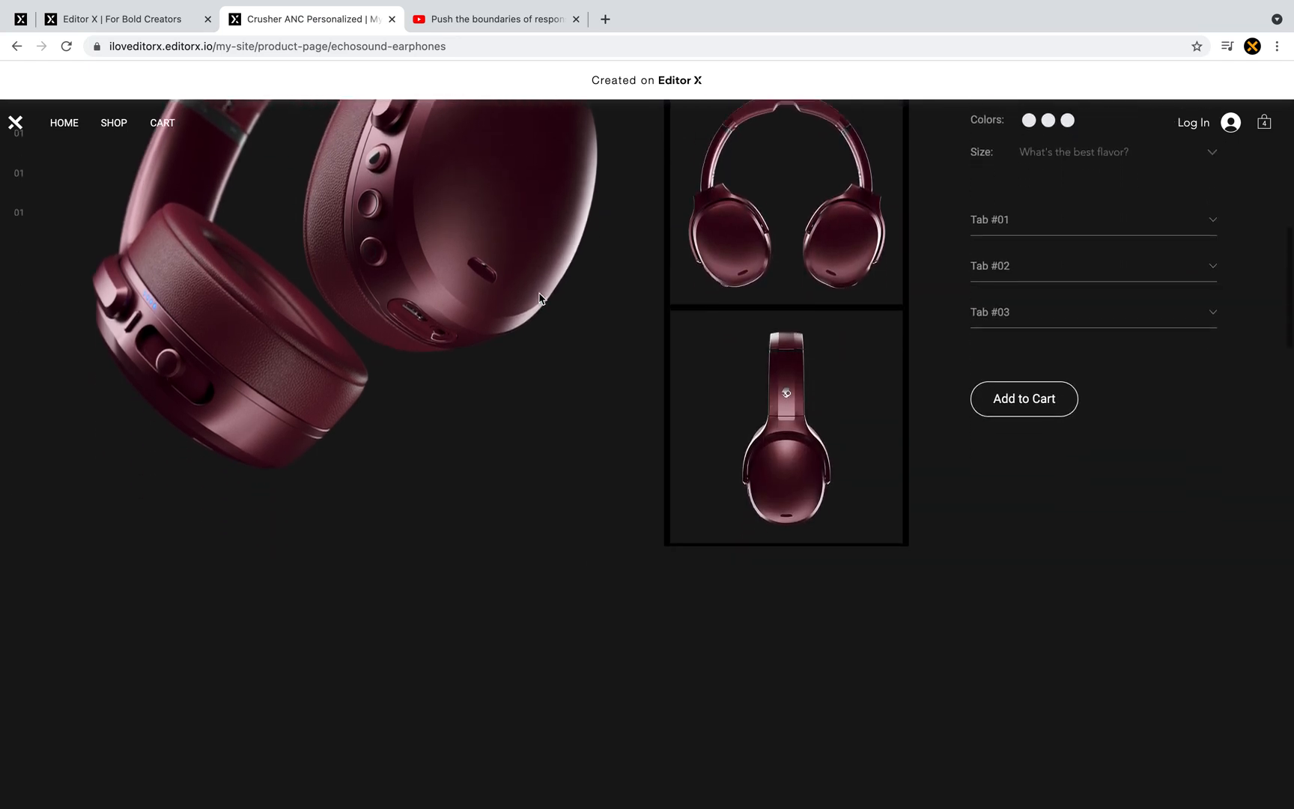
pyautogui.scroll(8, 558, 458)
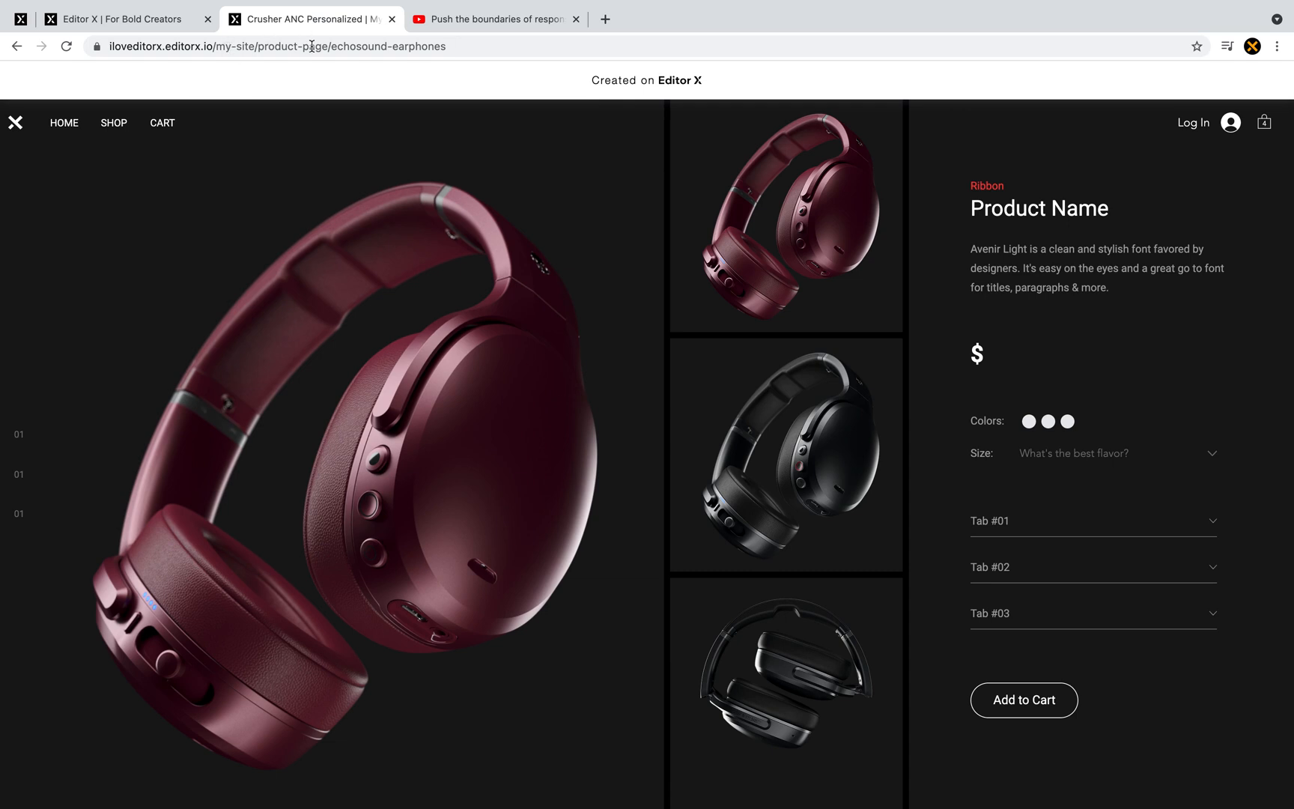
pyautogui.click(502, 26)
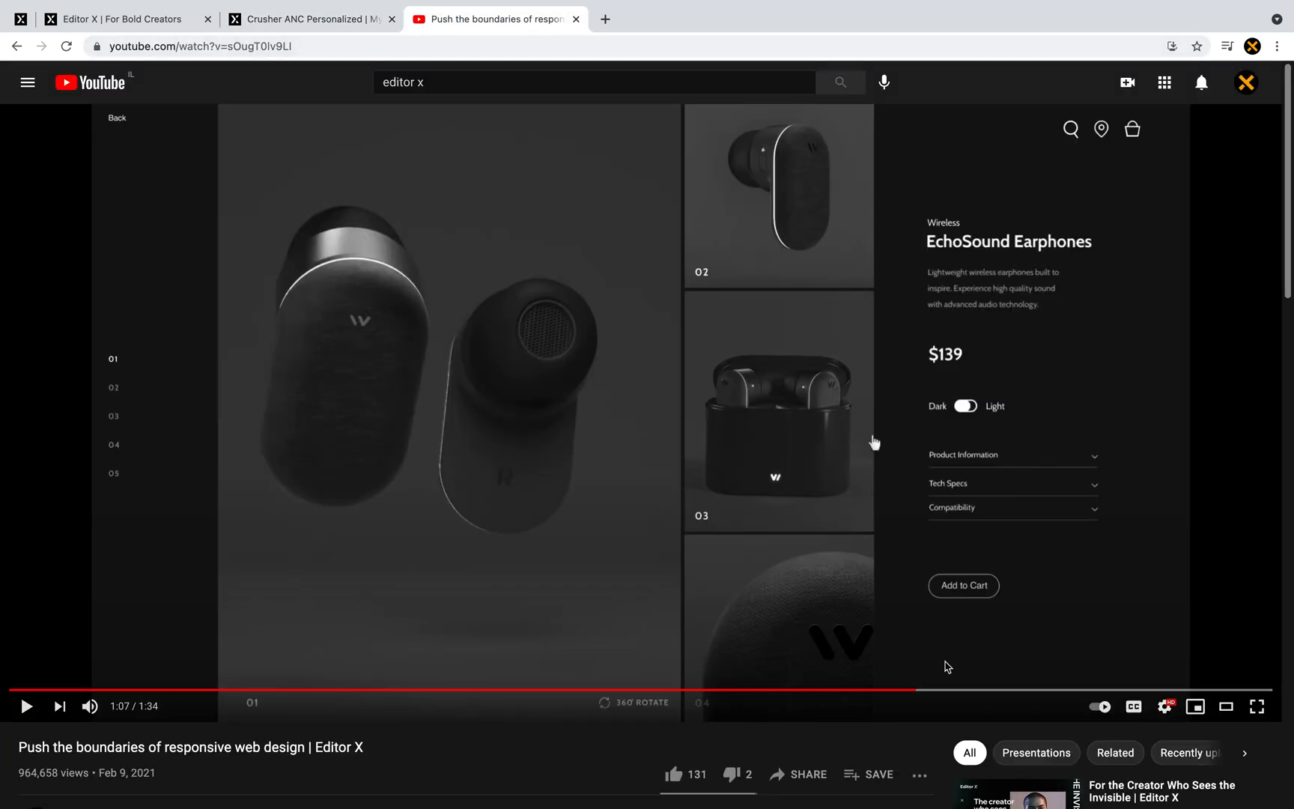
# - View the YouTube reference design in full screen, then switch back to the live product page
pyautogui.click(1256, 706)
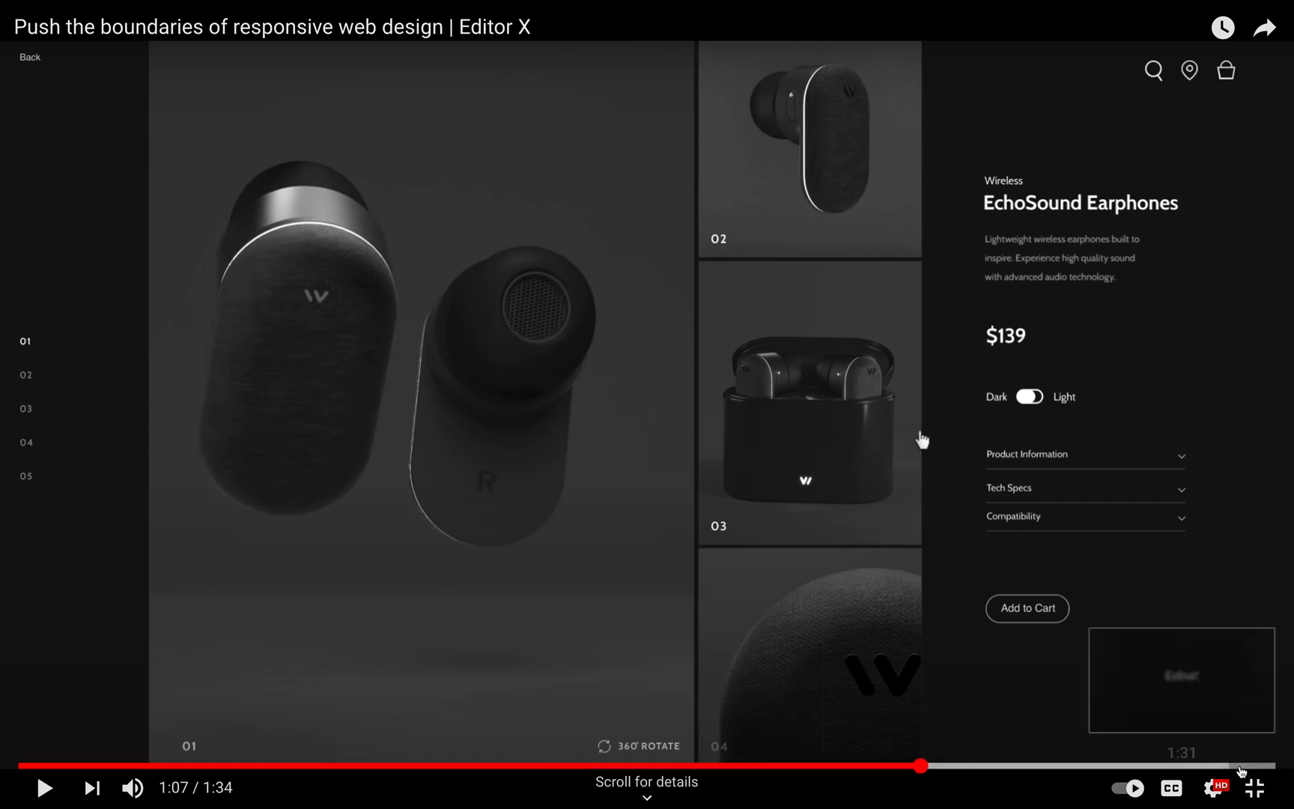
pyautogui.click(1254, 788)
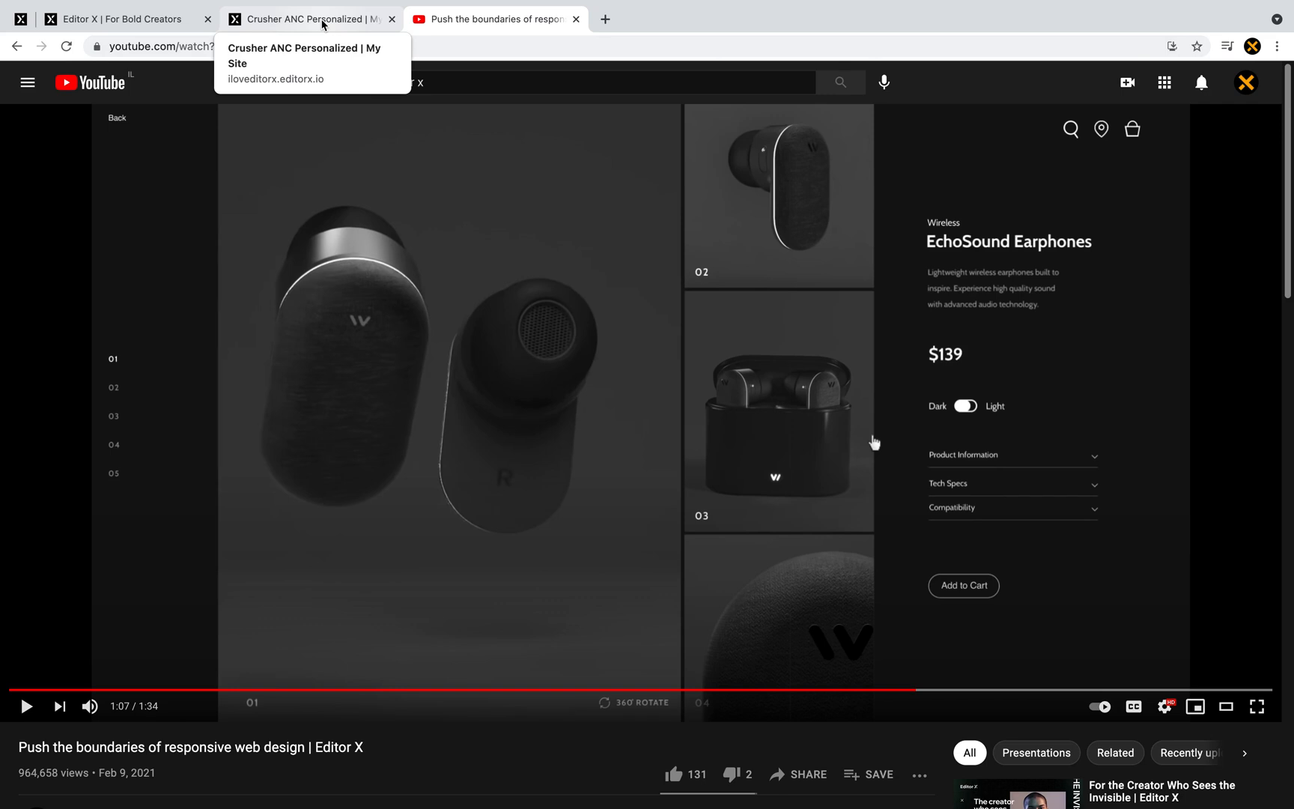
pyautogui.click(161, 26)
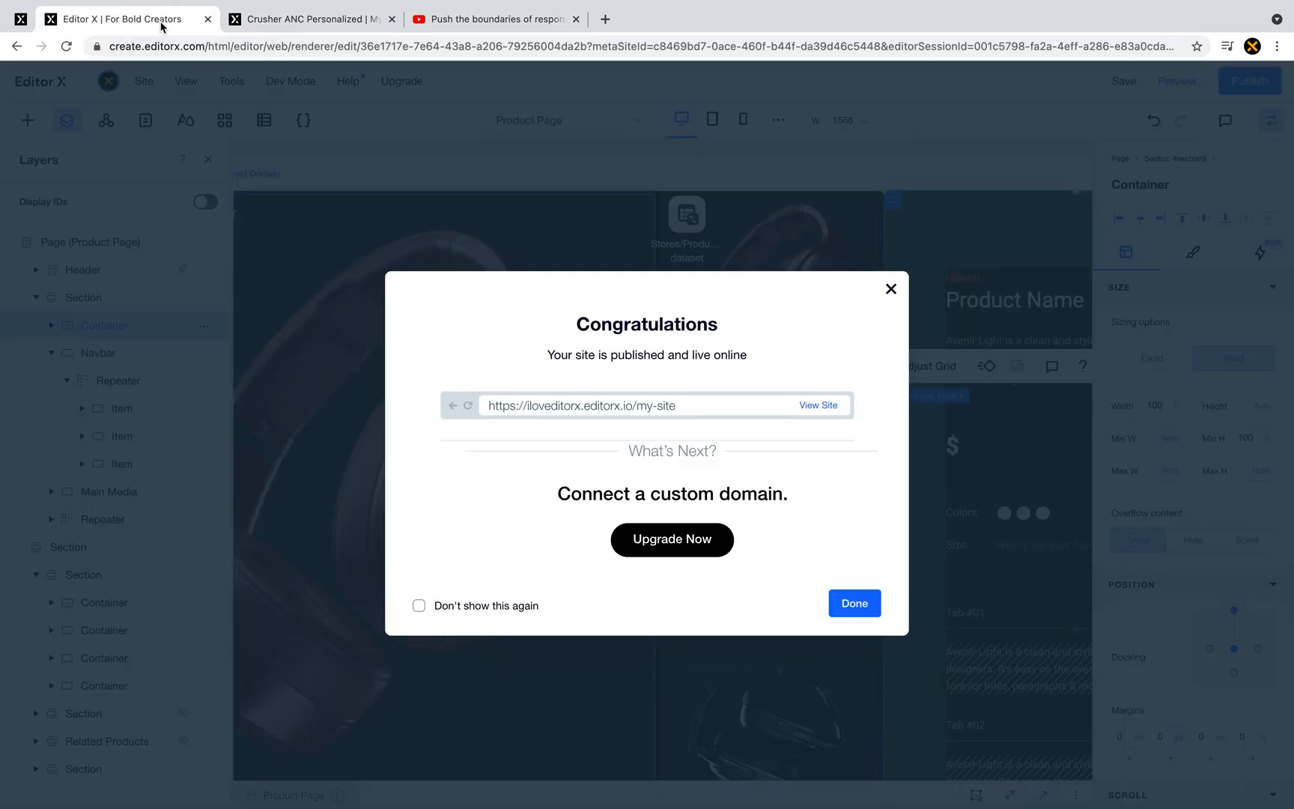
pyautogui.click(273, 18)
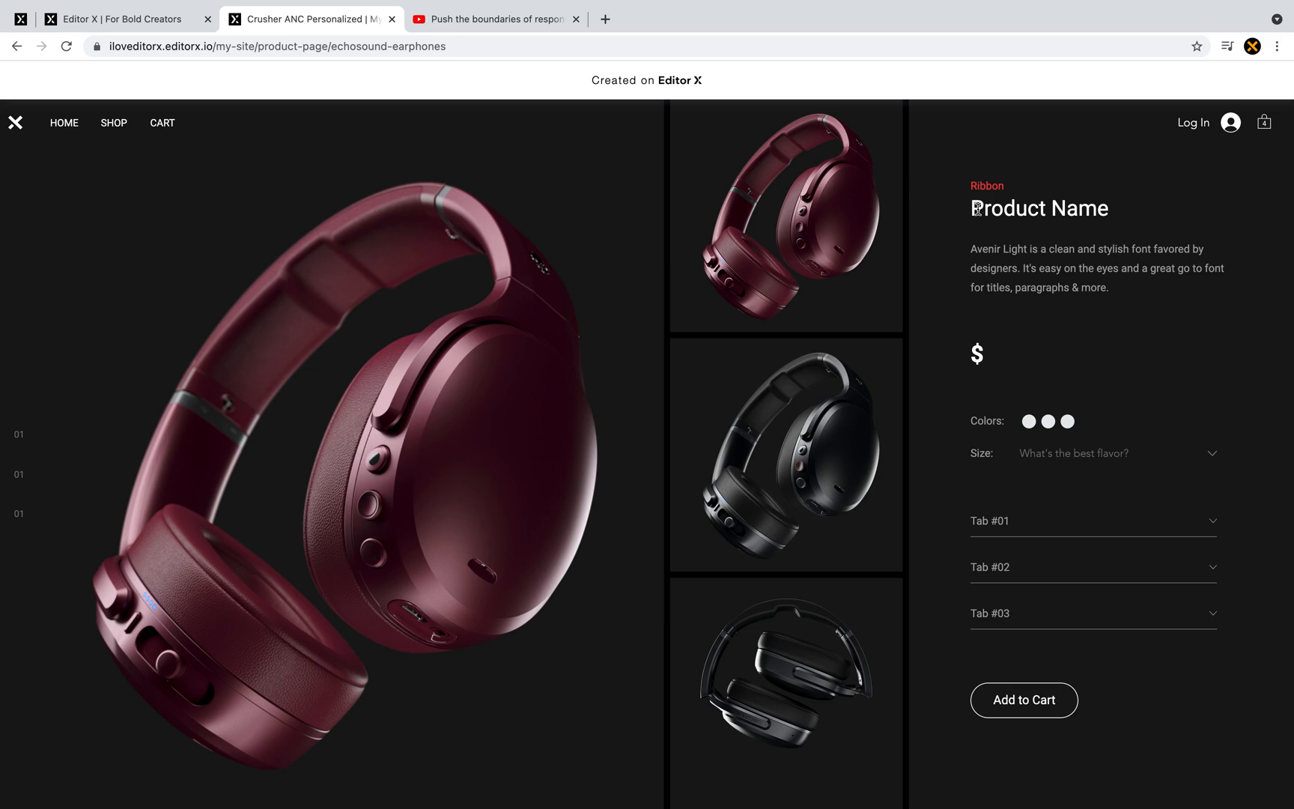
# - Compare the new section's placeholder product info with the finished section's product name and details on the live page
pyautogui.moveTo(977, 209); pyautogui.dragTo(1097, 215)
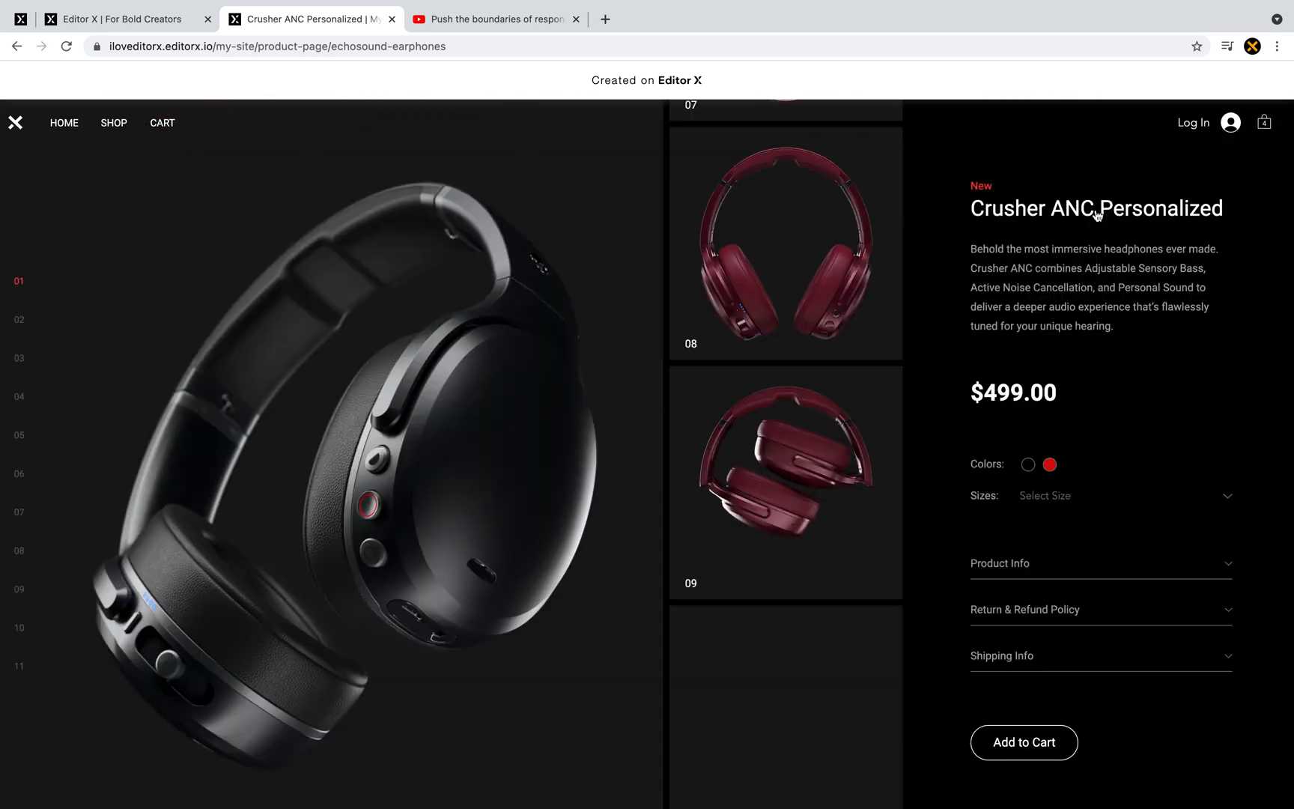
pyautogui.scroll(-1, 1092, 214)
pyautogui.moveTo(973, 196); pyautogui.dragTo(1222, 191)
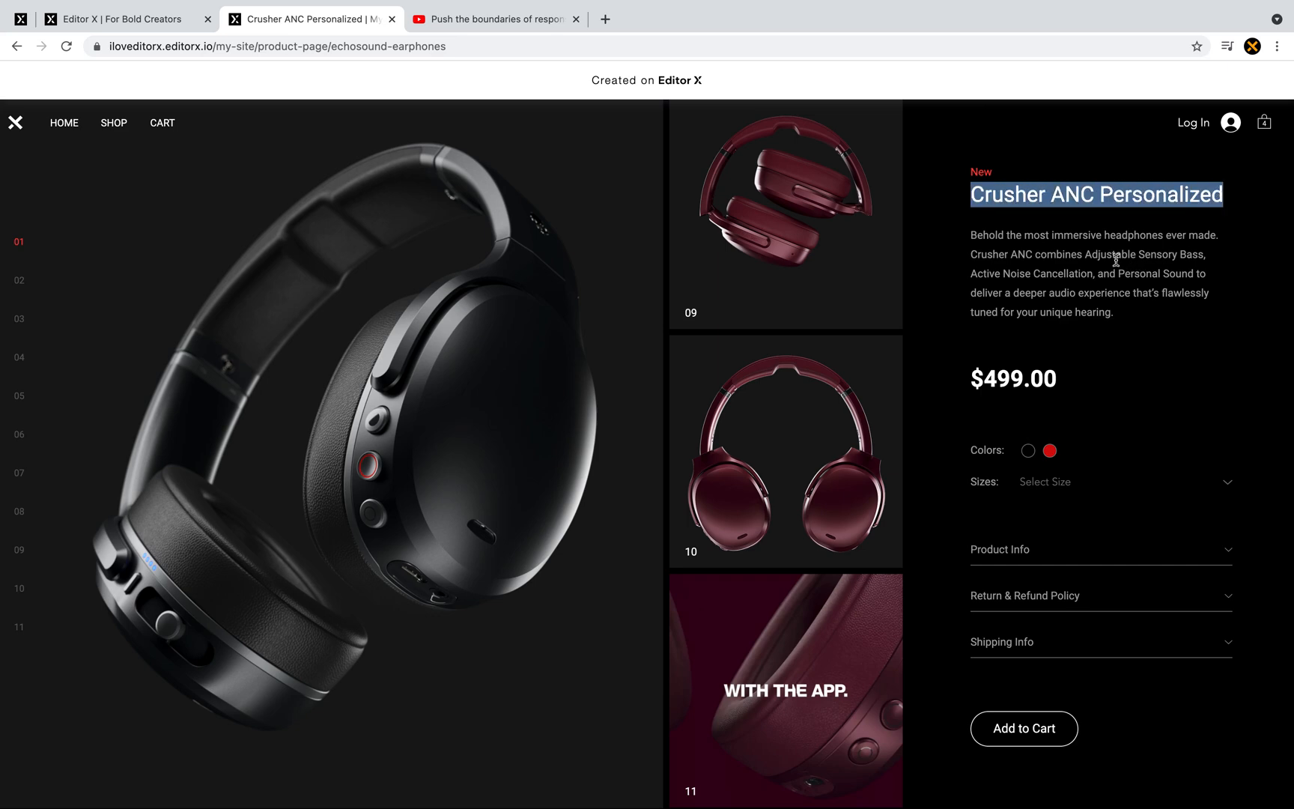
pyautogui.scroll(-10, 1026, 249)
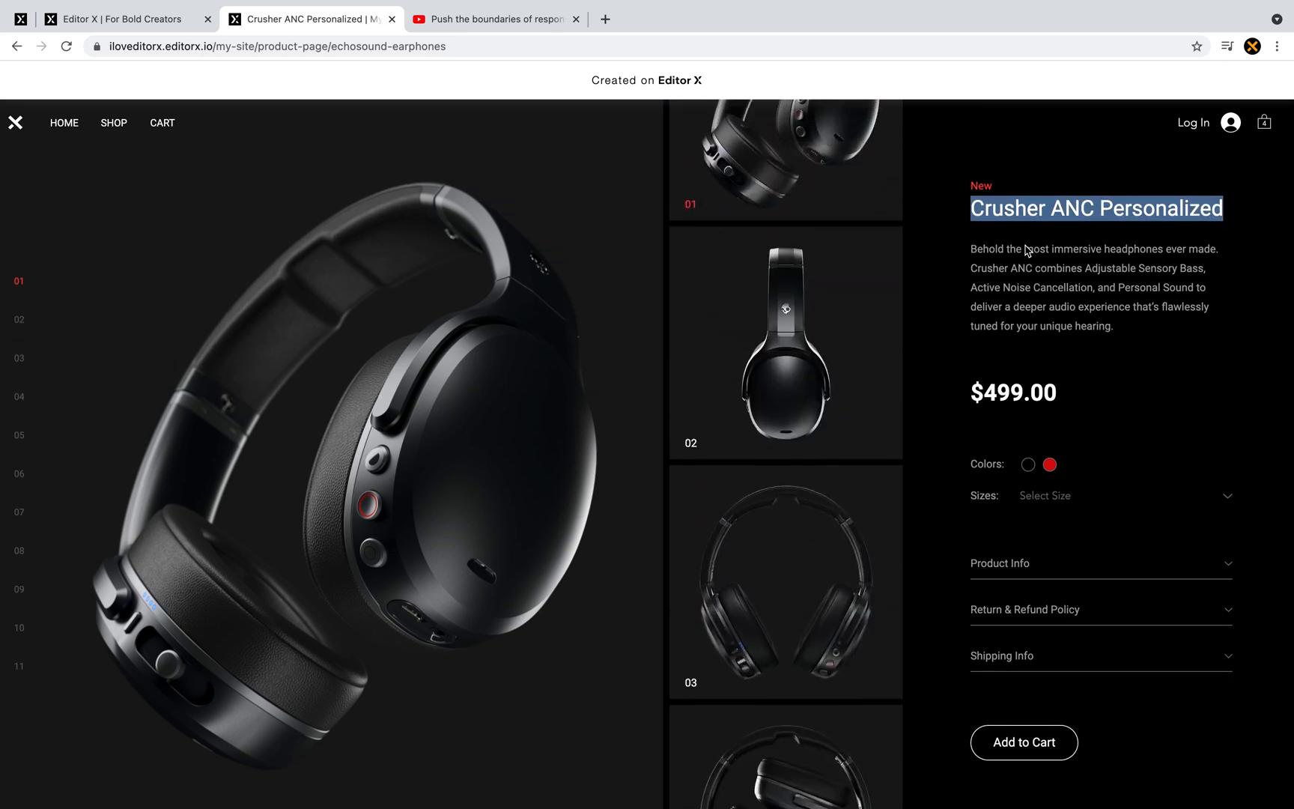
pyautogui.scroll(10, 1024, 246)
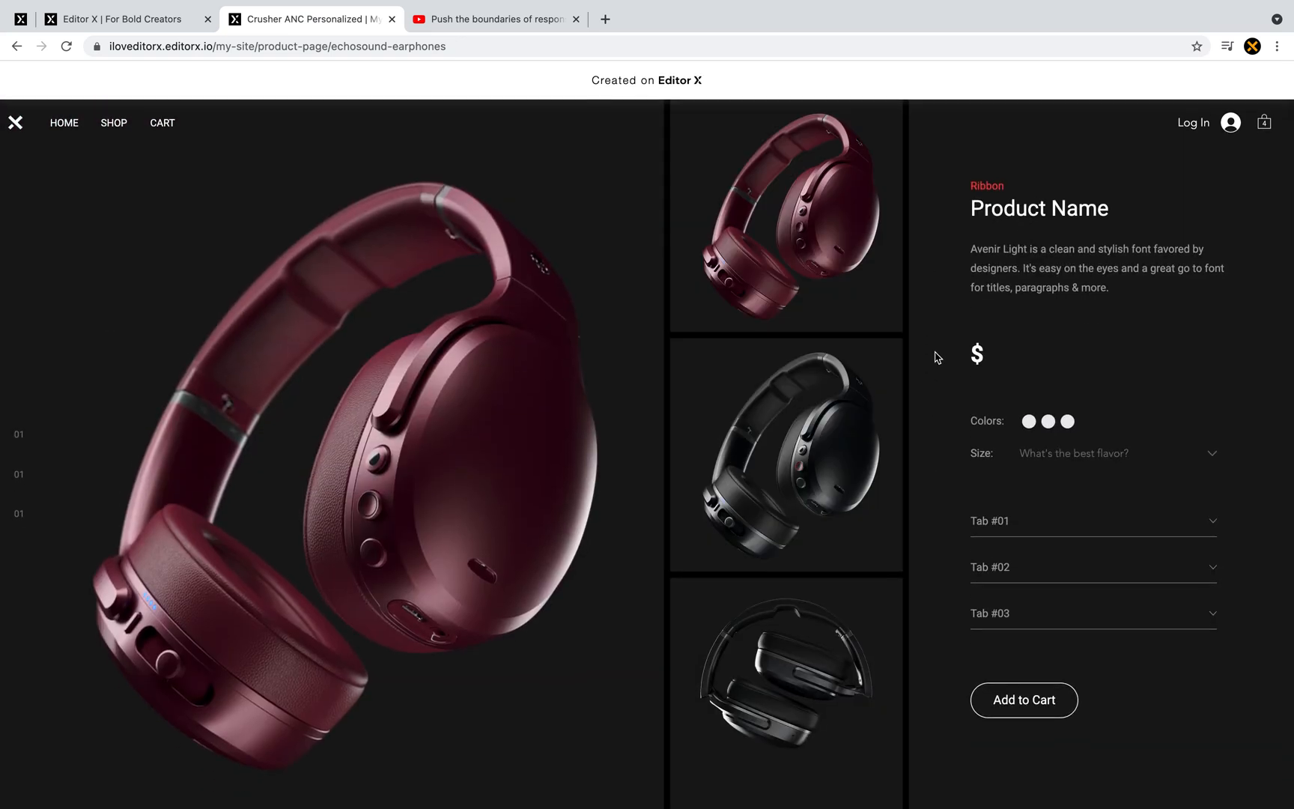
# - Switch to the Editor X tab and set the first section's product info container background to black, #000000
pyautogui.click(186, 20)
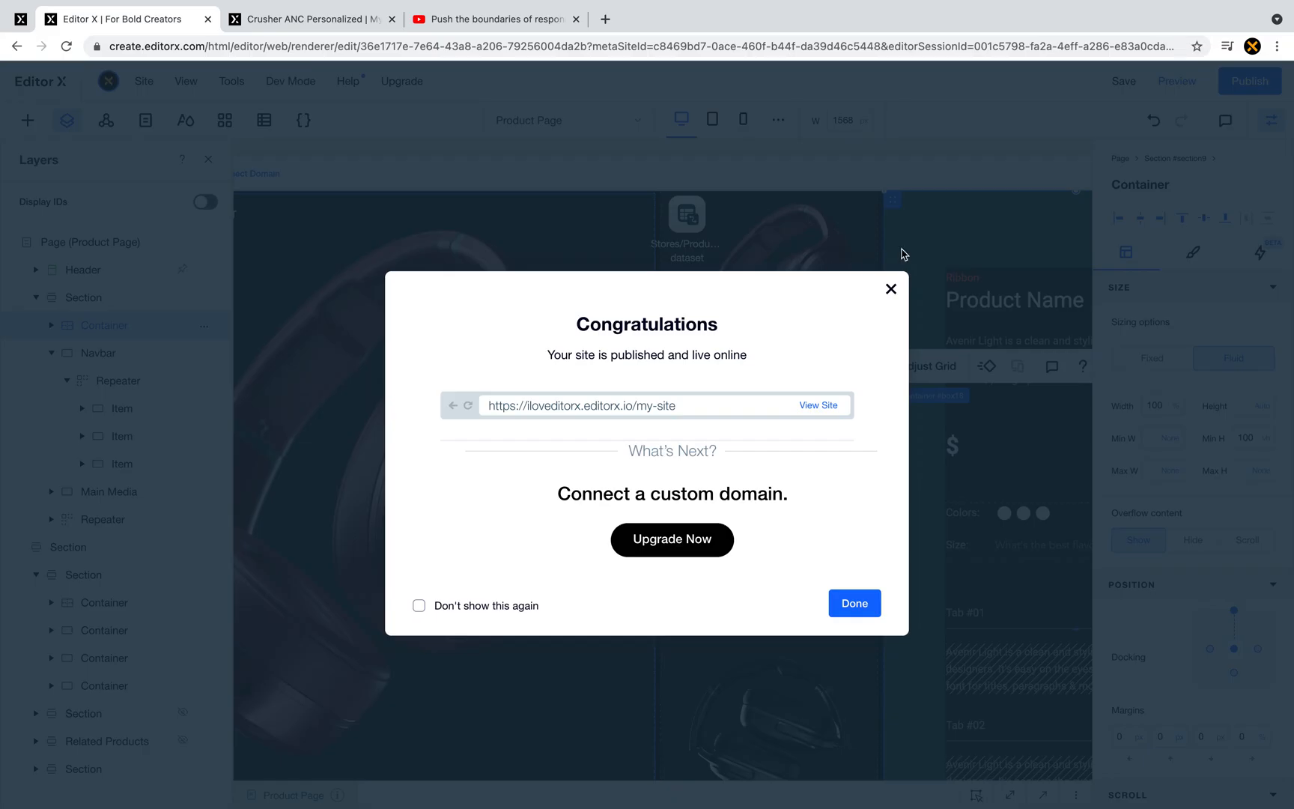
pyautogui.click(987, 223)
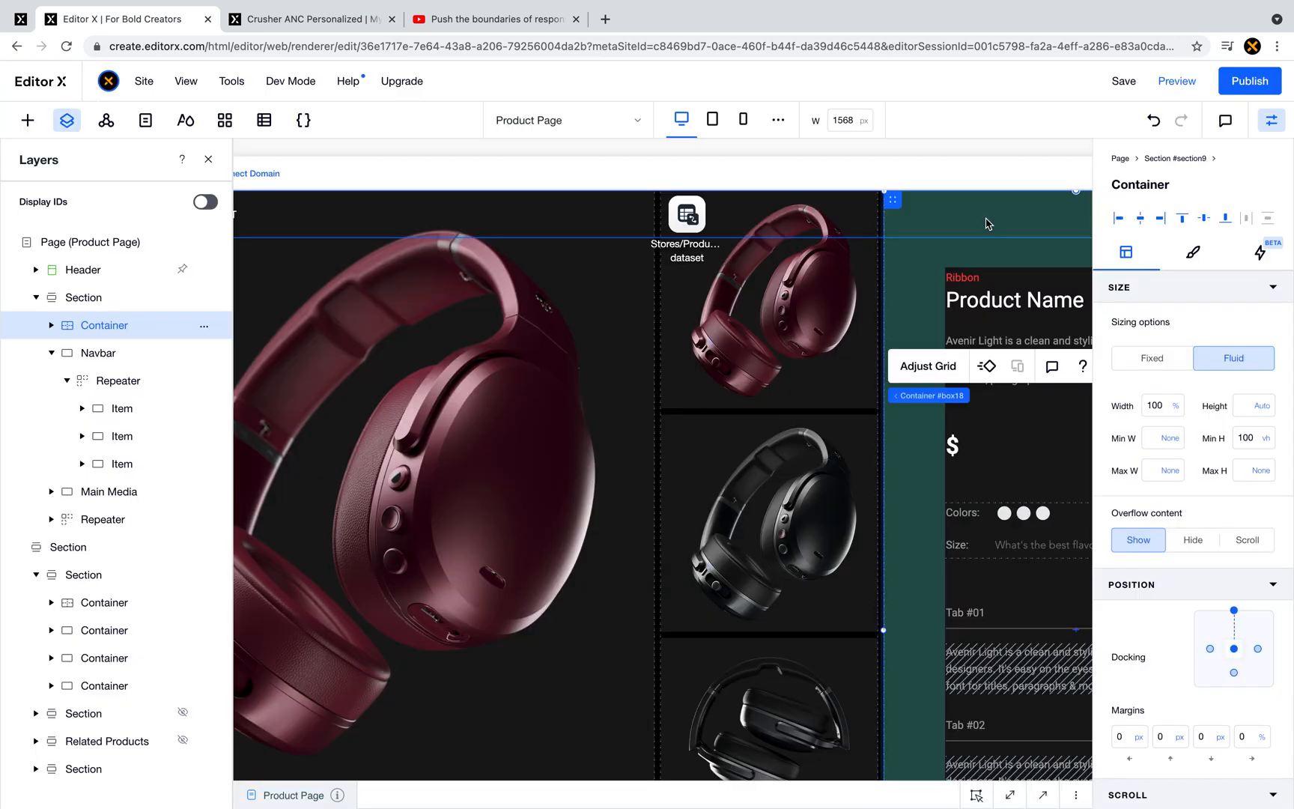
pyautogui.click(1195, 253)
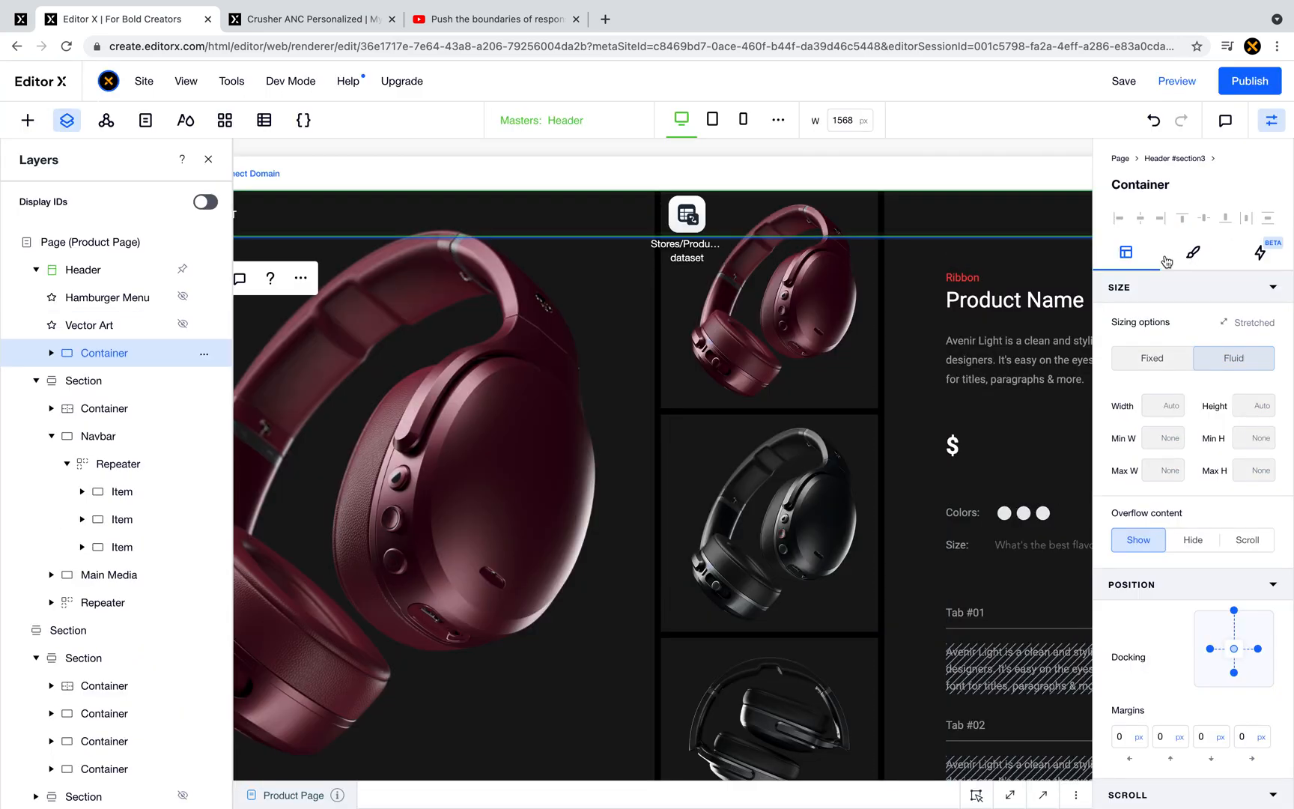
pyautogui.click(971, 256)
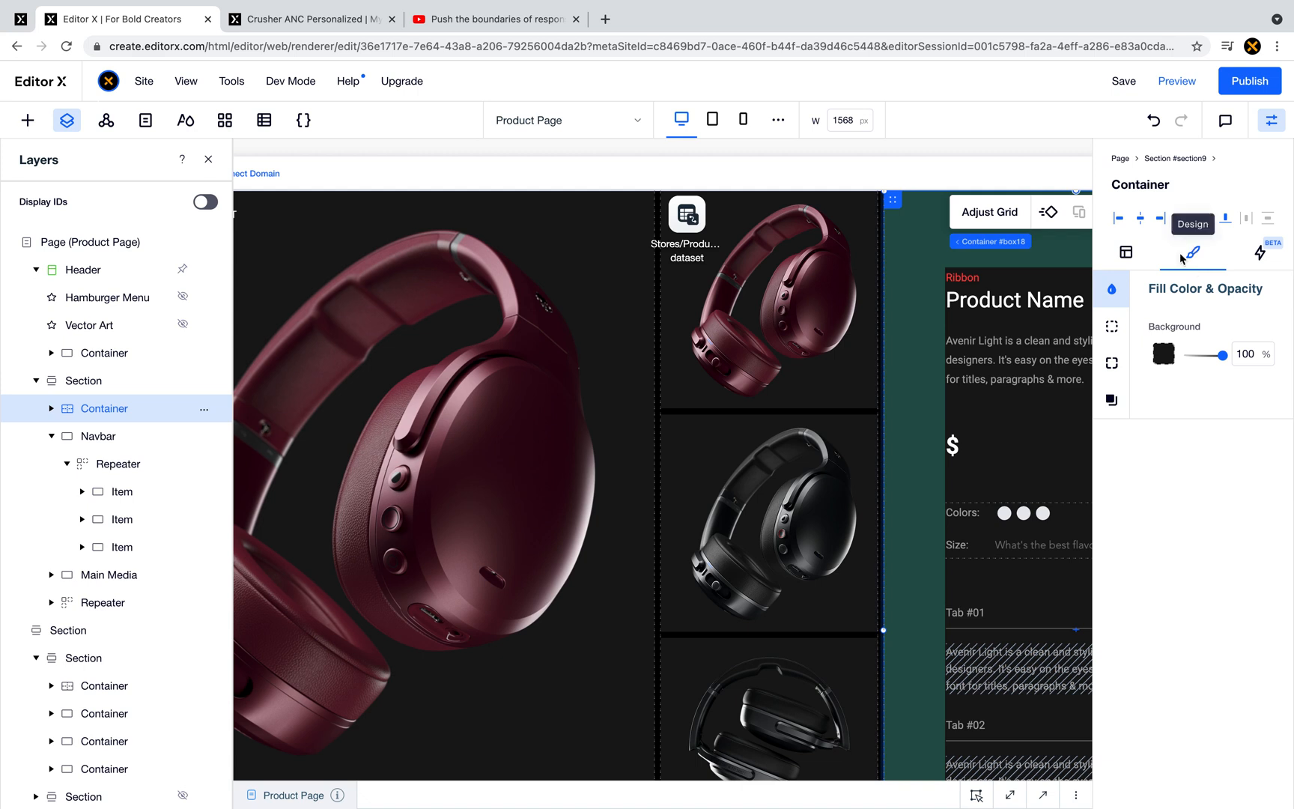
pyautogui.click(1164, 355)
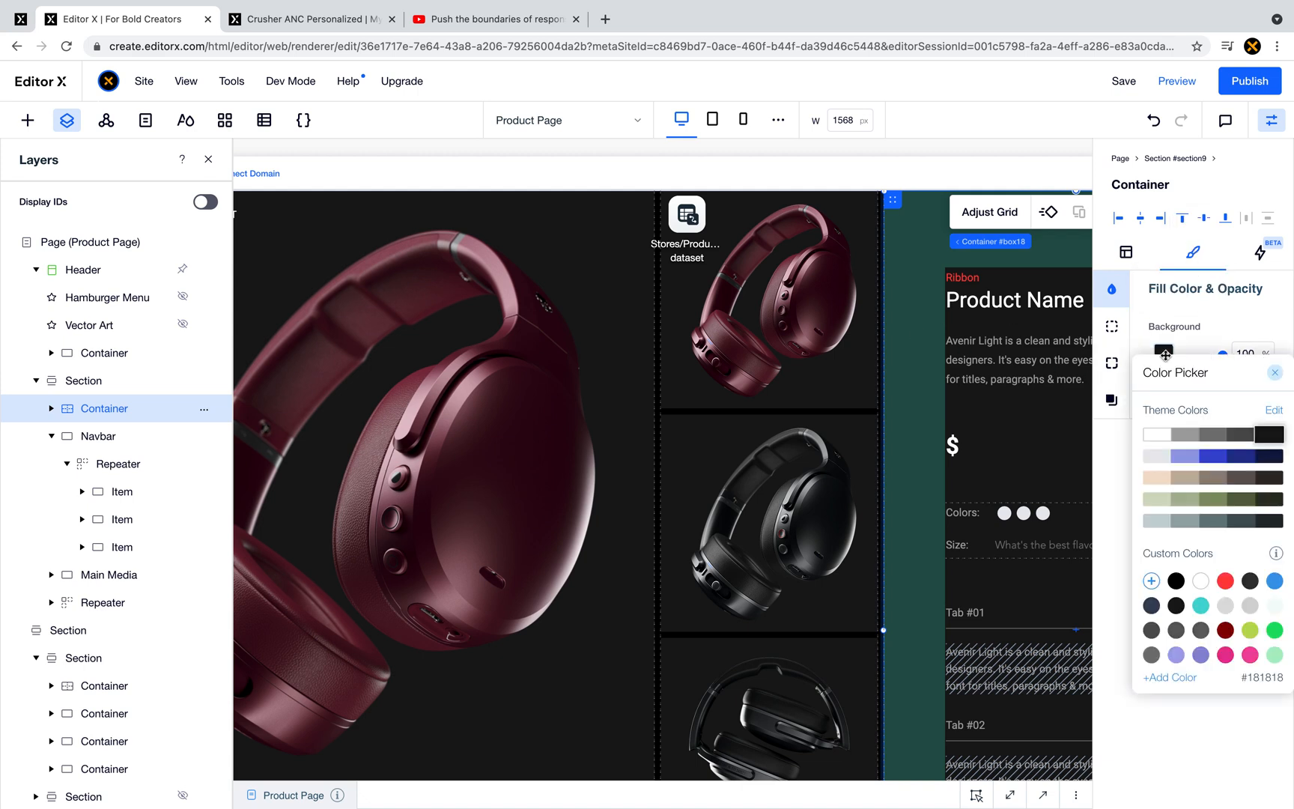
pyautogui.click(1212, 433)
pyautogui.click(1177, 581)
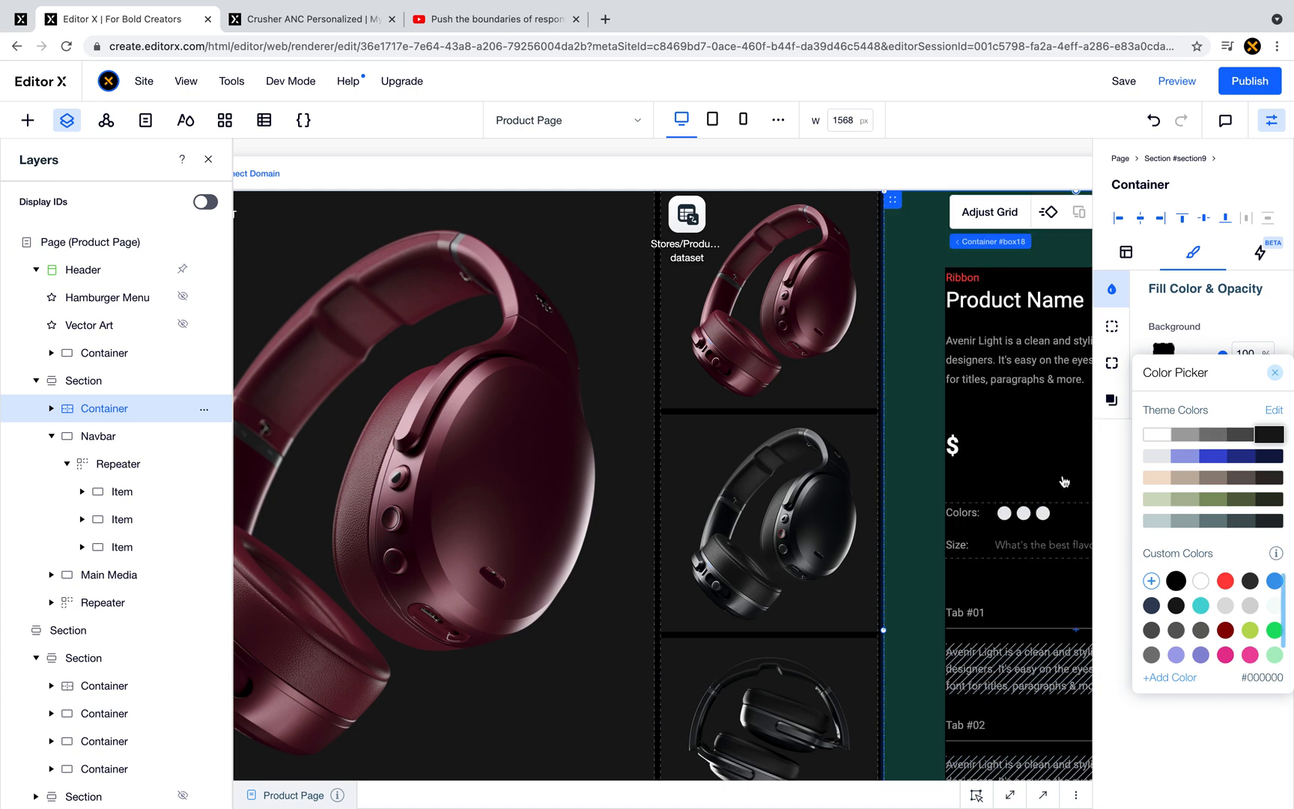
# - Publish the site with the new container background and reload the live product page
pyautogui.click(1236, 82)
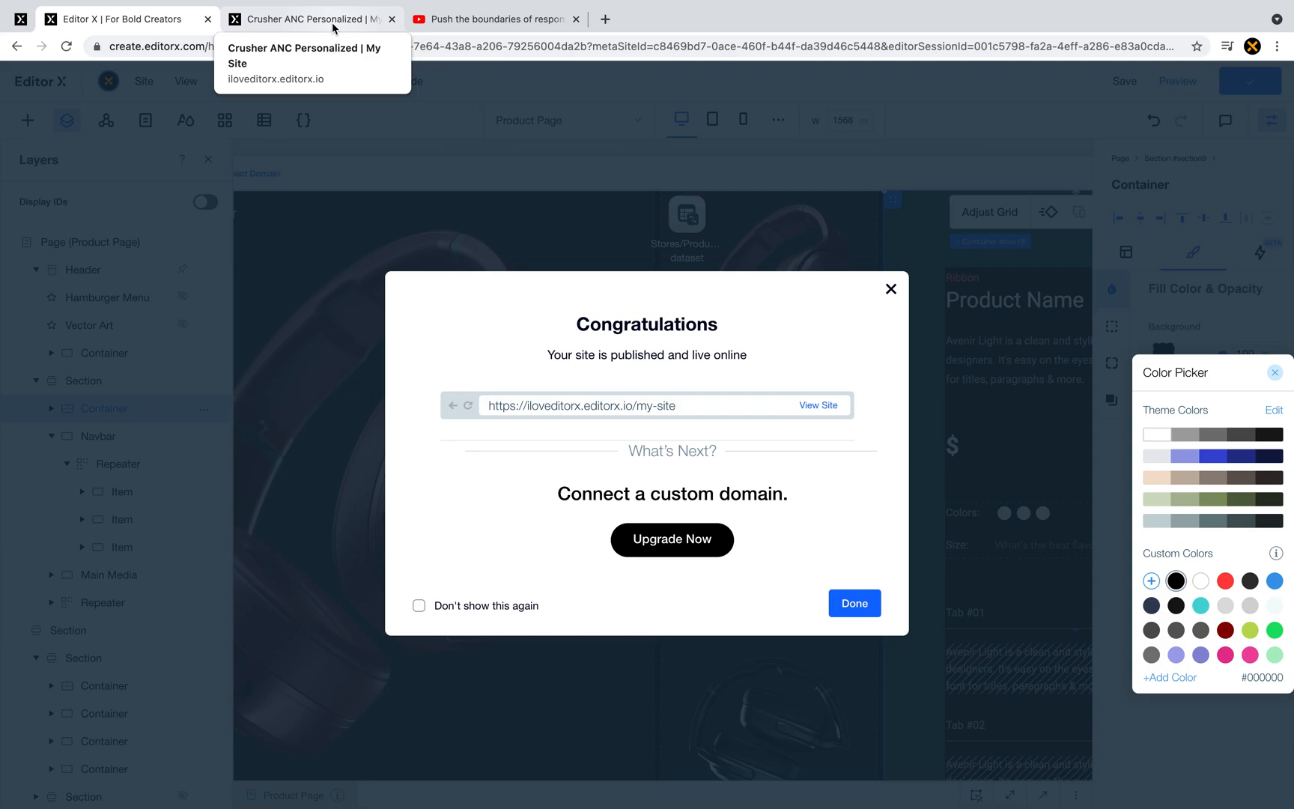
pyautogui.click(334, 28)
pyautogui.press('super+r')
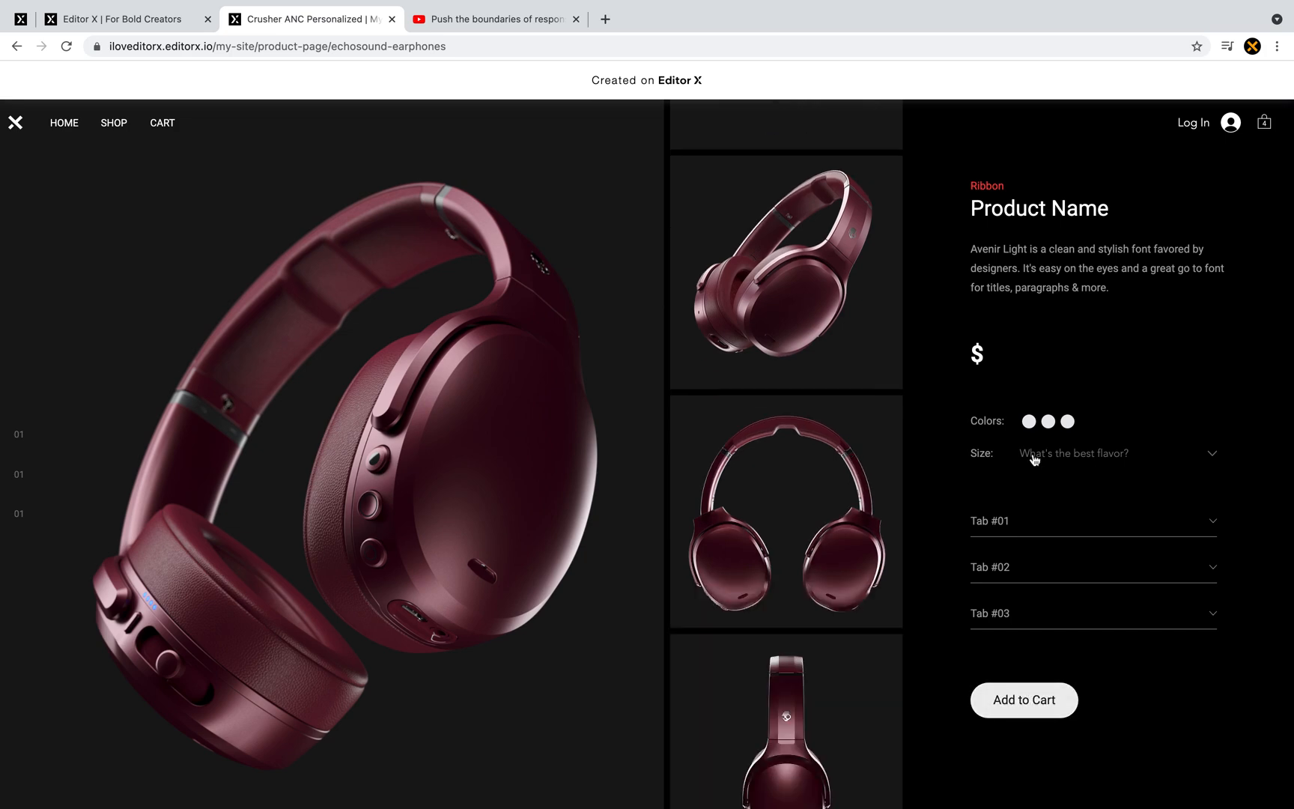
# - Examine the finished section's product info on the live page by expanding and collapsing its info tabs and trying the black color option
pyautogui.scroll(-1, 1047, 424)
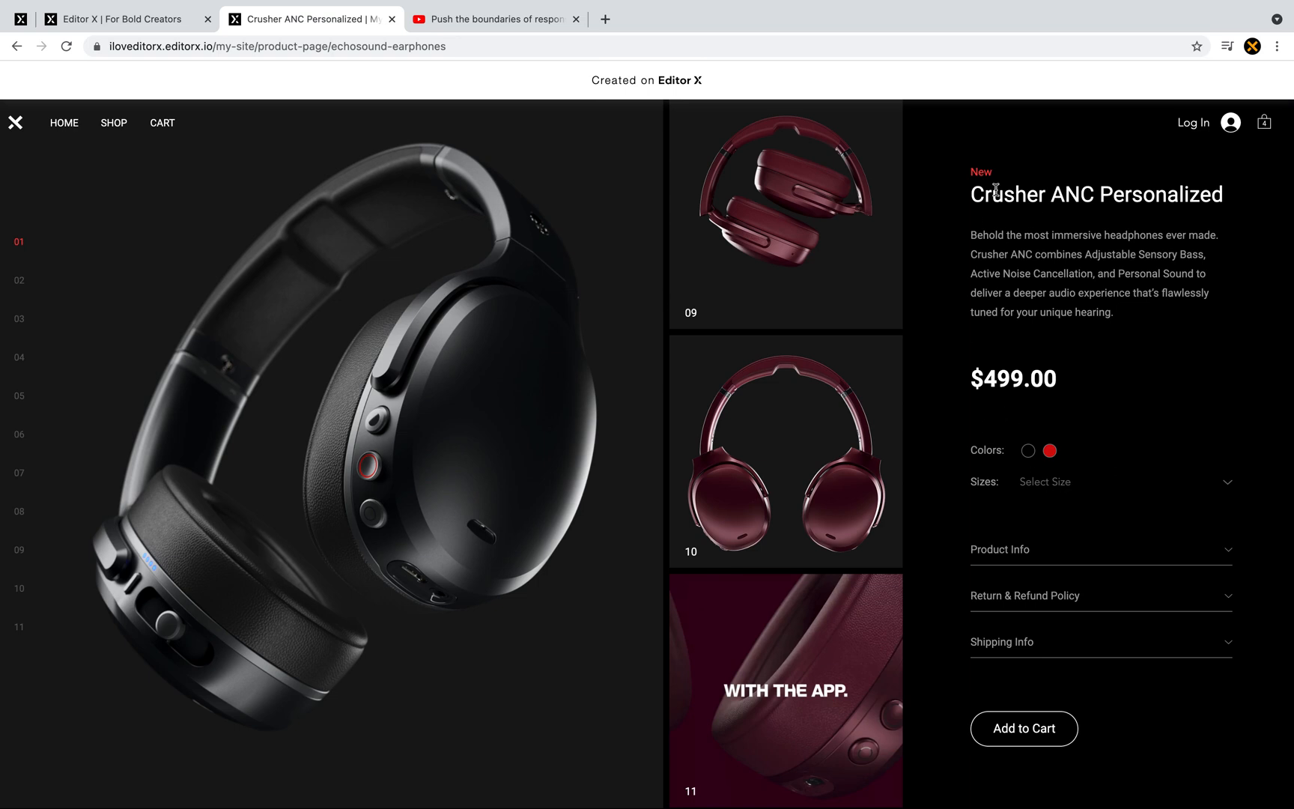
pyautogui.click(1032, 552)
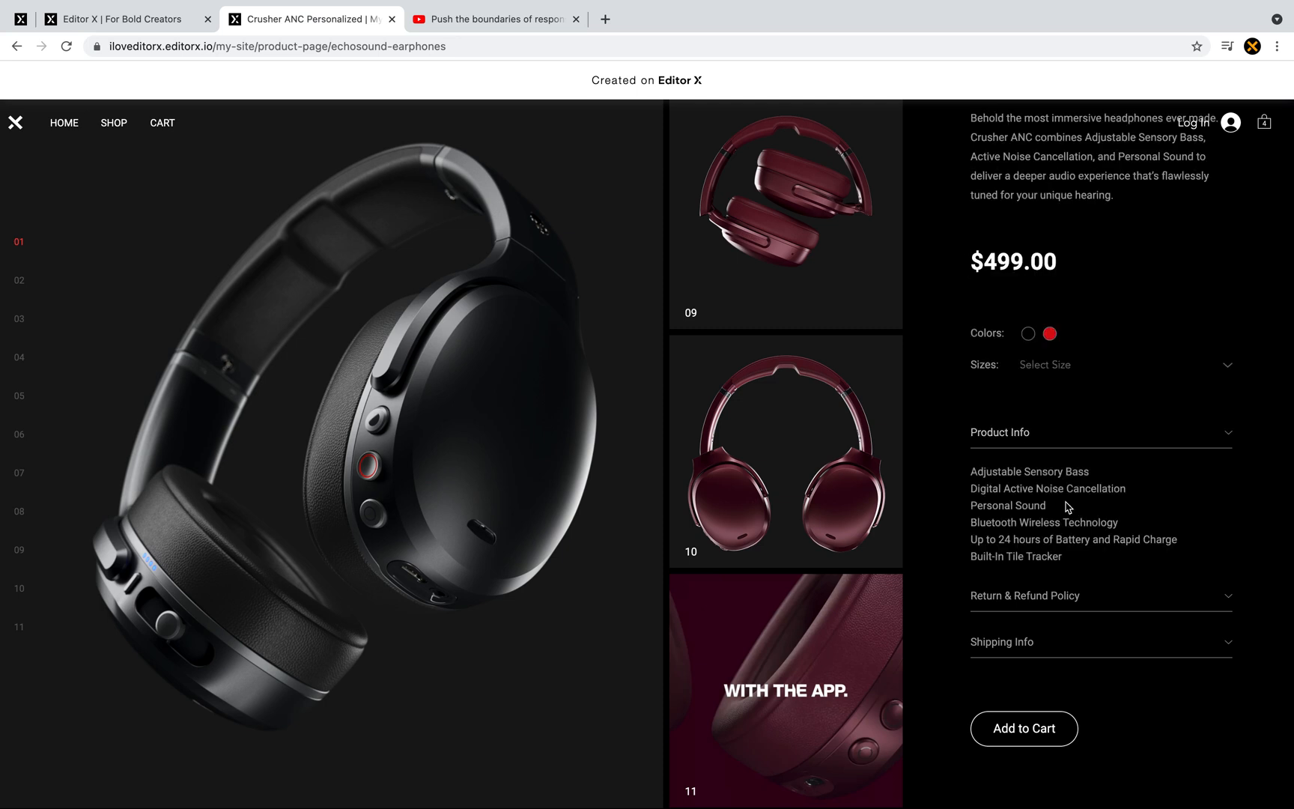
pyautogui.click(1067, 598)
pyautogui.click(1088, 652)
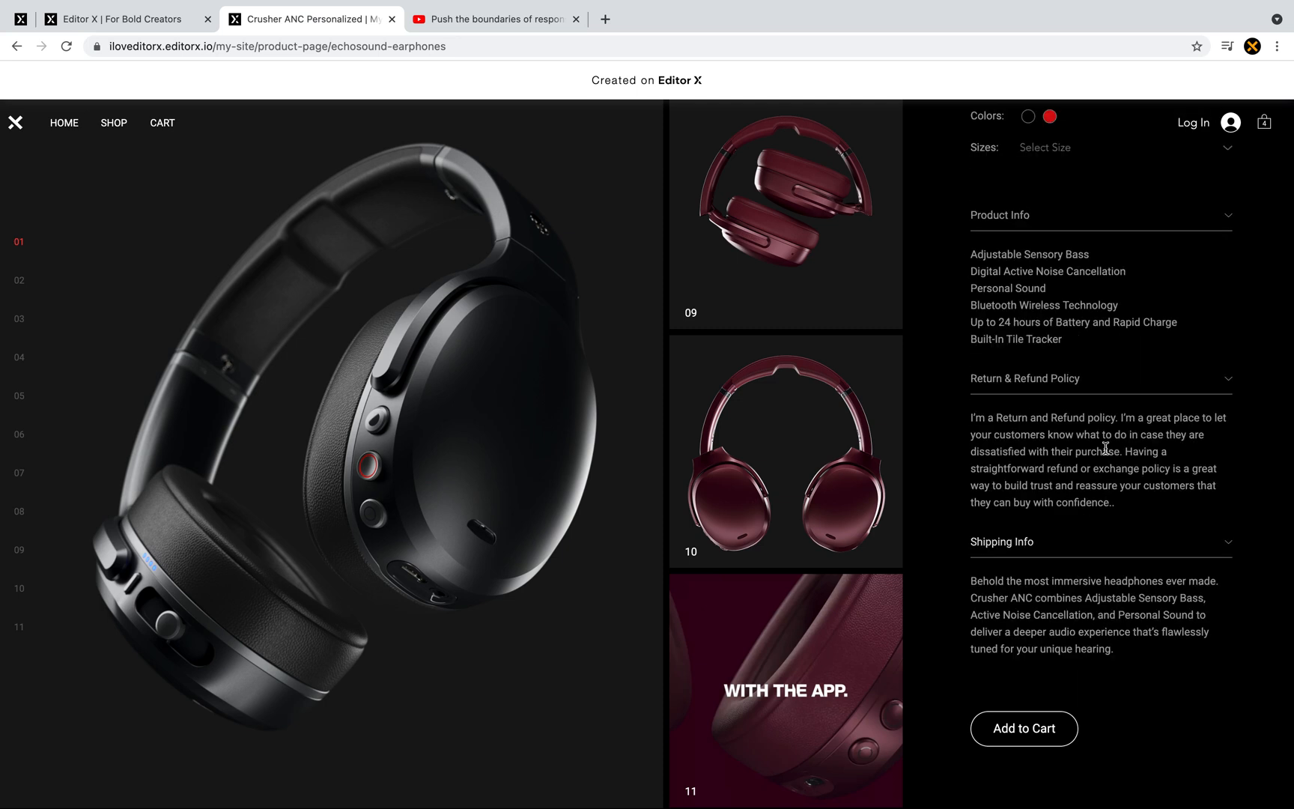
pyautogui.click(1097, 380)
pyautogui.click(1083, 330)
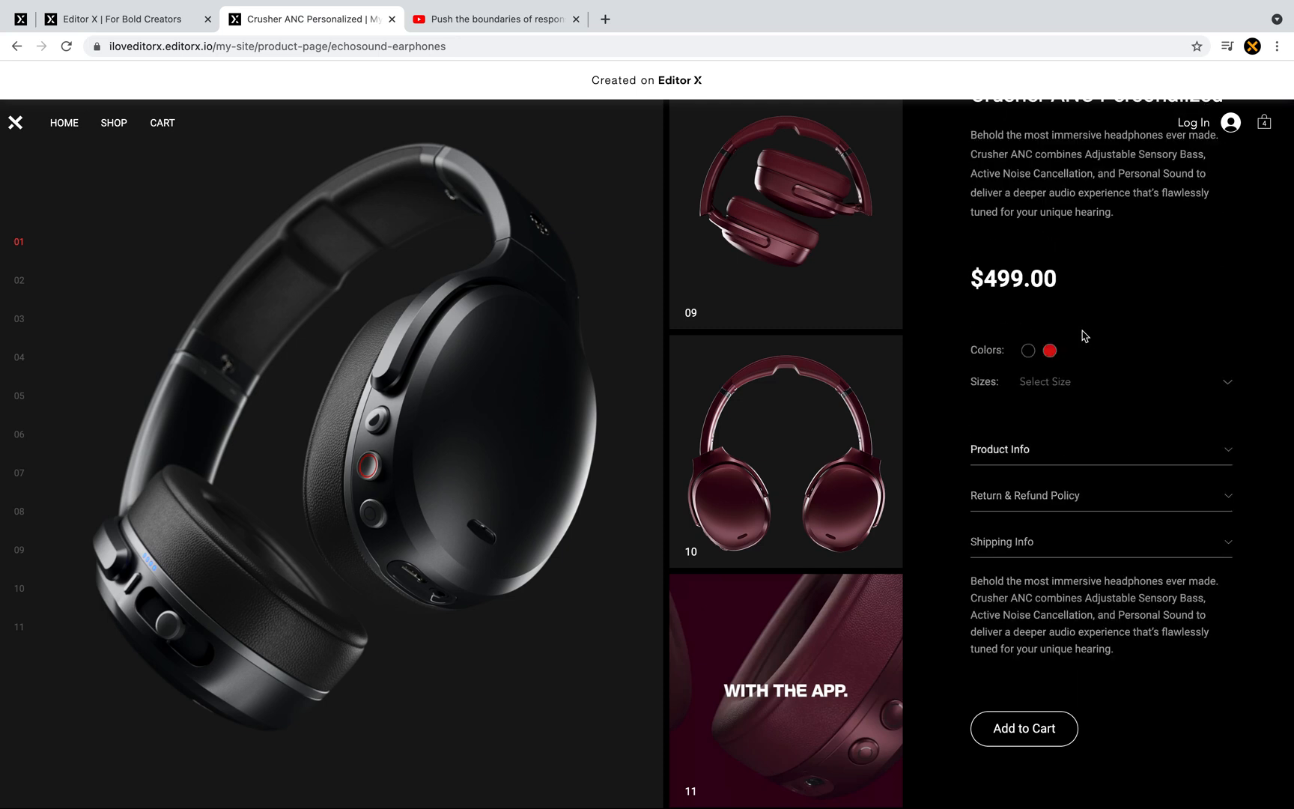
pyautogui.click(1029, 350)
pyautogui.scroll(1, 875, 495)
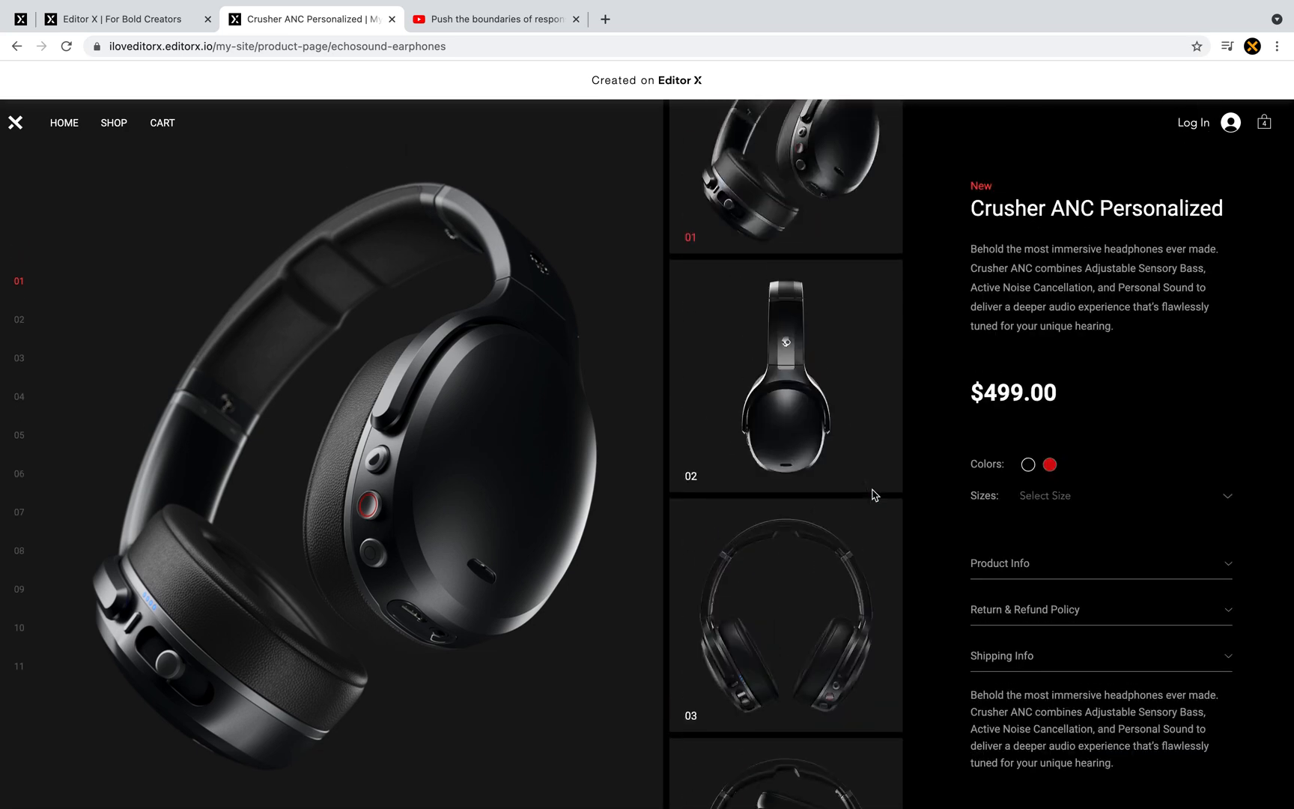